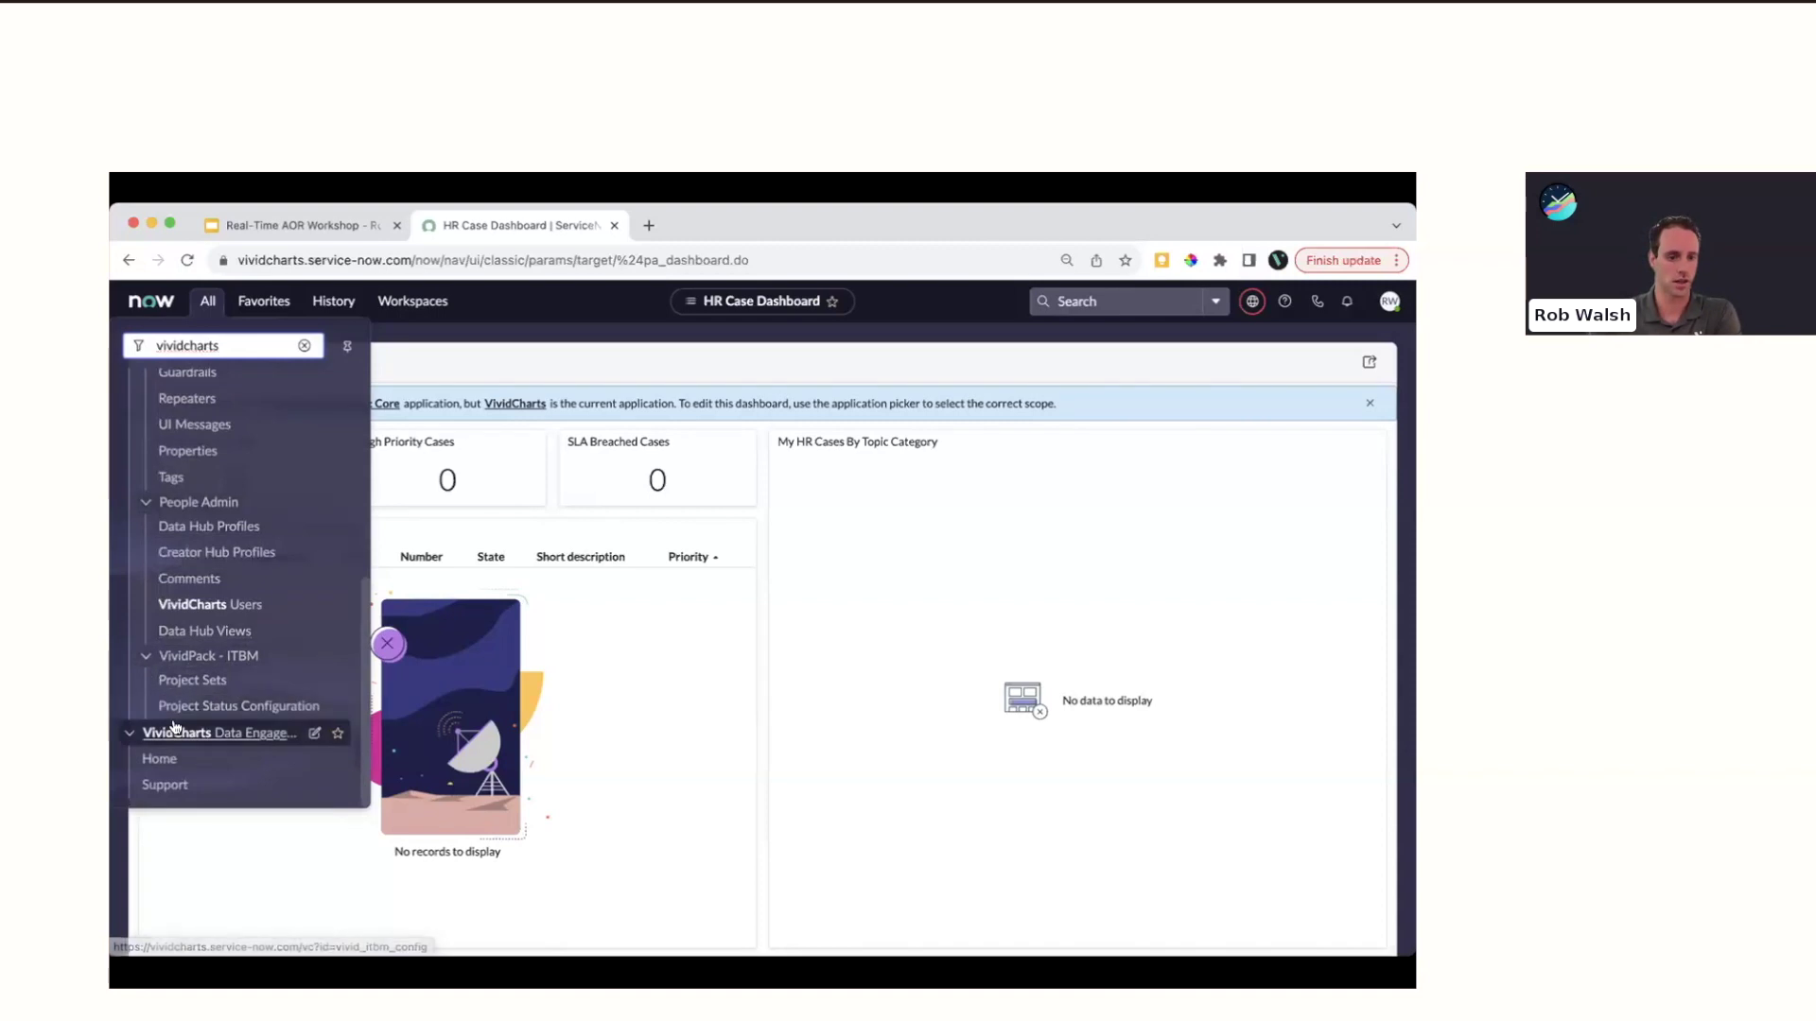
Open the Real-Time collection from the VividCharts home and edit its "Real-Time Dashboard - Service Desk - wit" view
{"action": "left_click", "coordinate": [158, 760]}
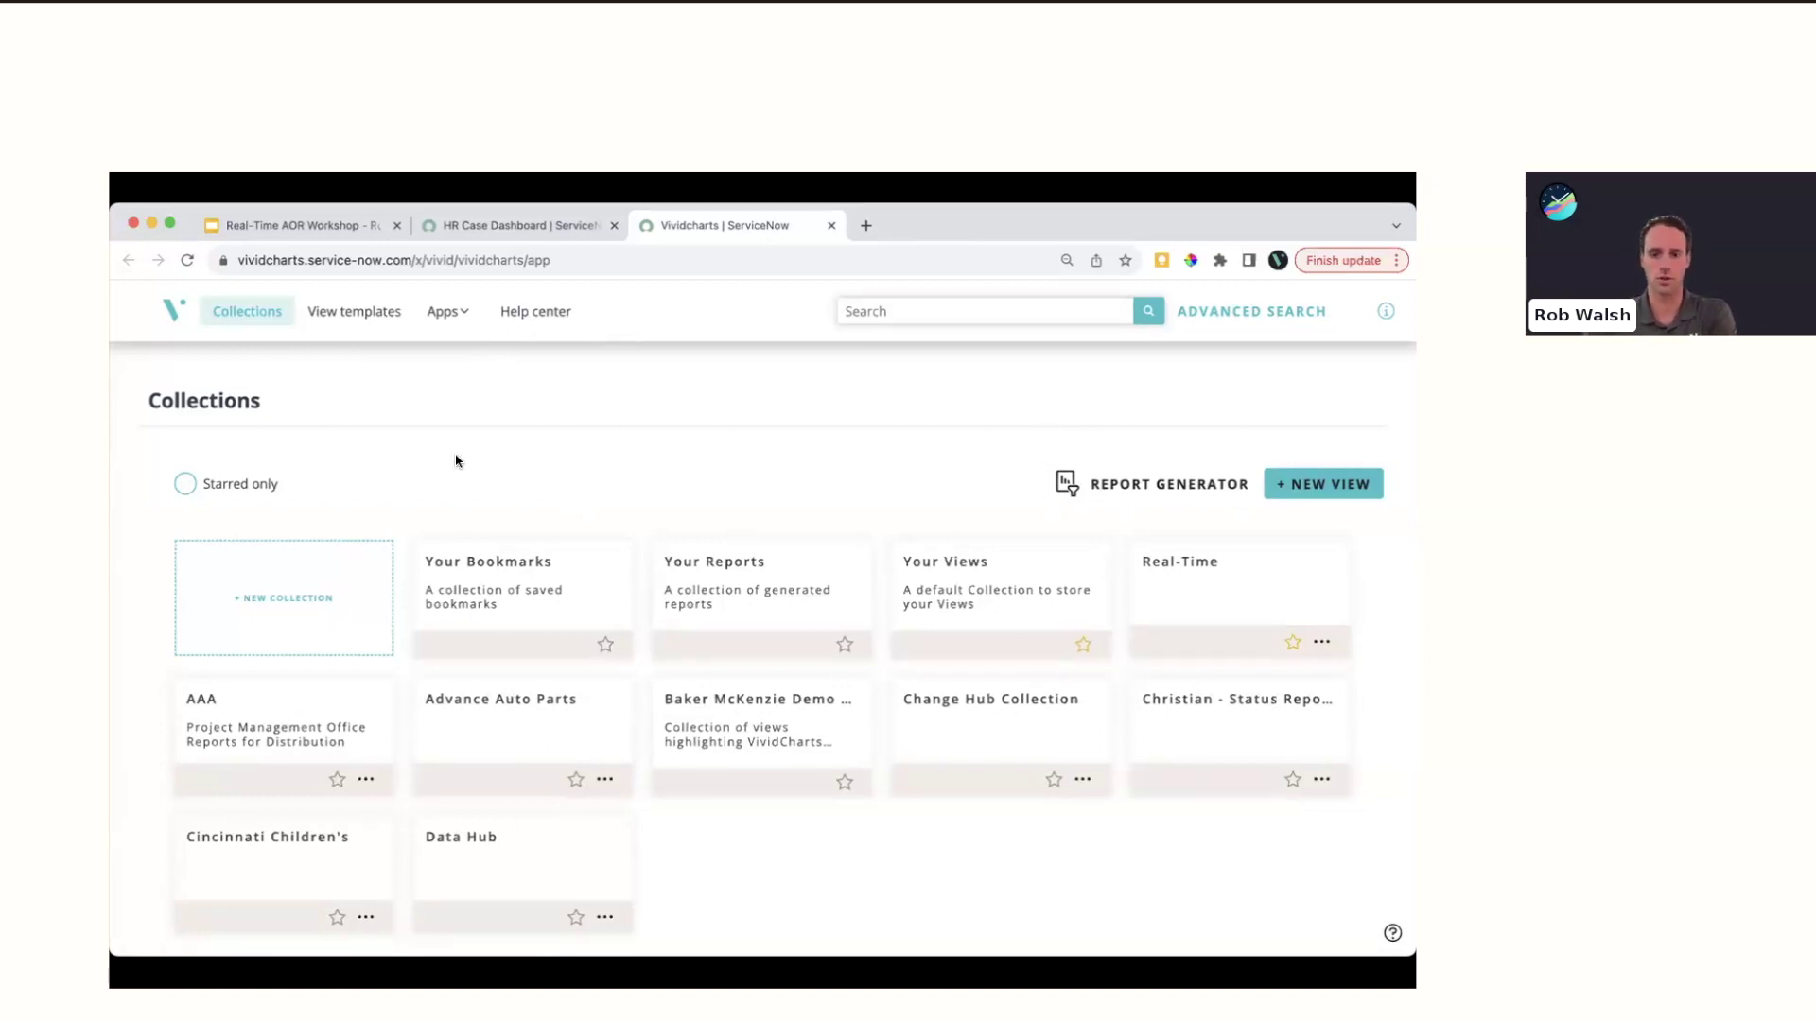
{"action": "left_click", "coordinate": [1159, 593]}
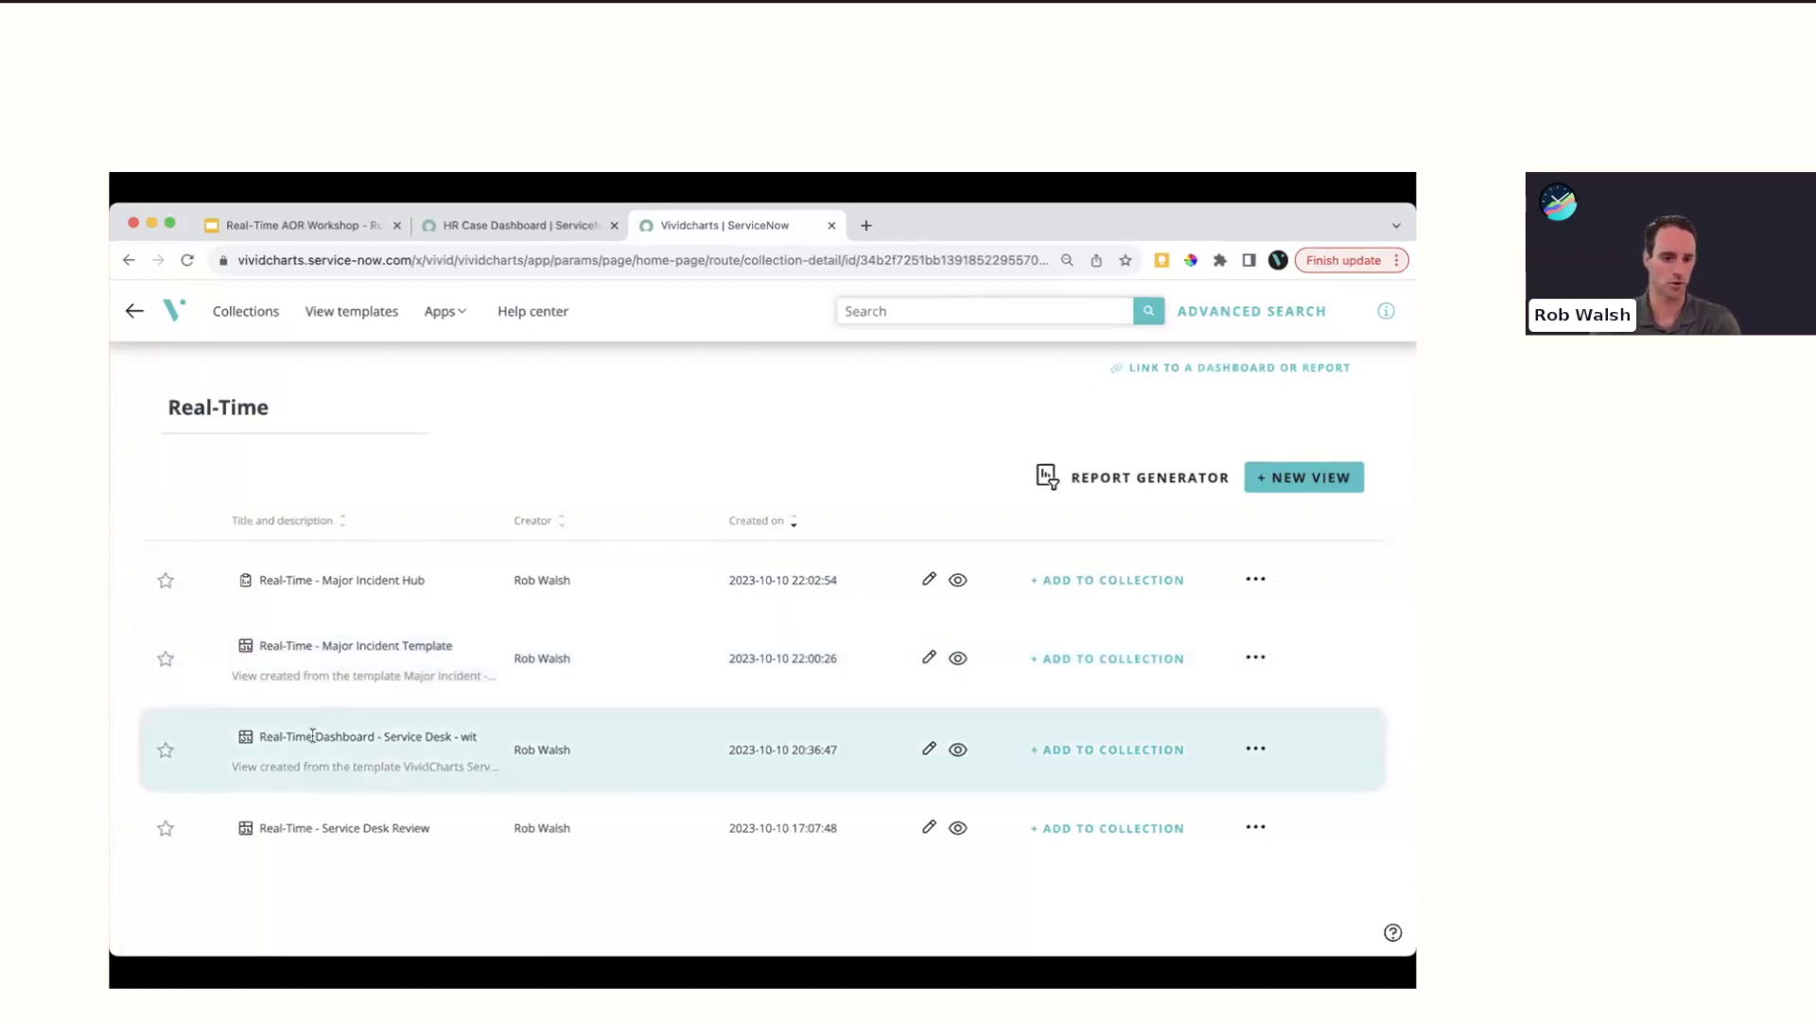
{"action": "left_click_drag", "start_coordinate": [317, 735], "coordinate": [377, 734]}
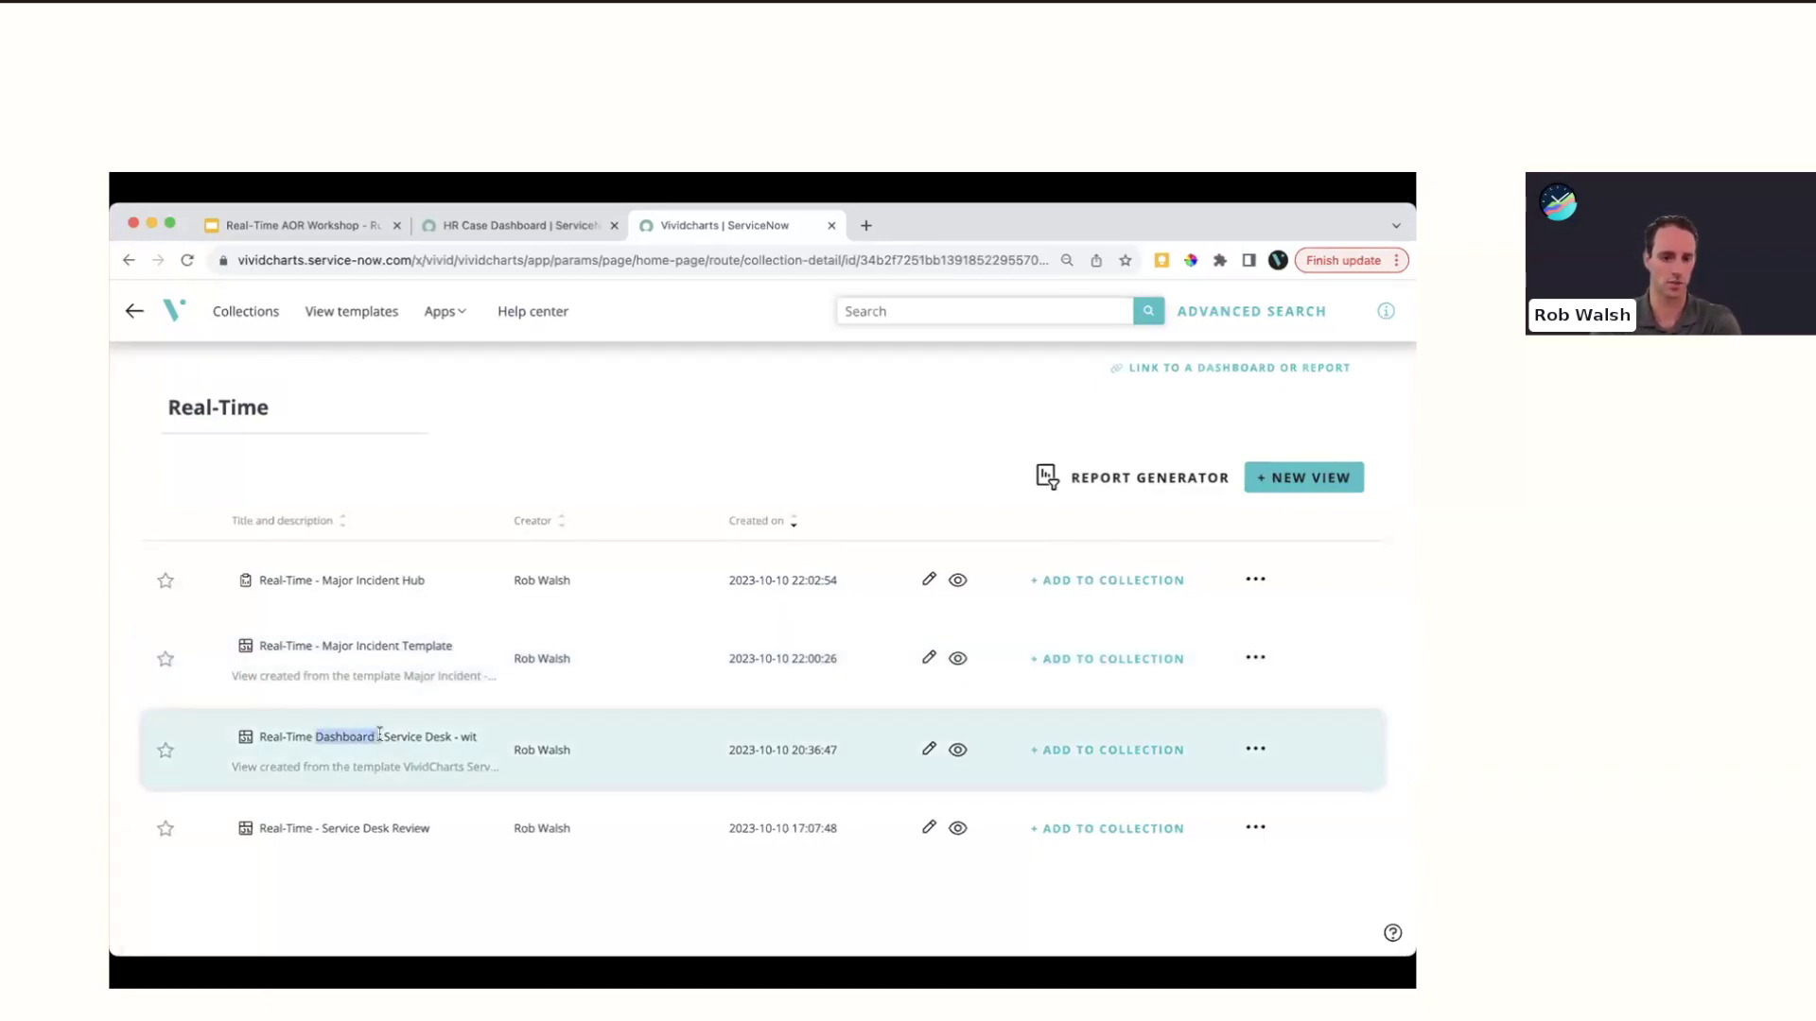
{"action": "left_click", "coordinate": [380, 735]}
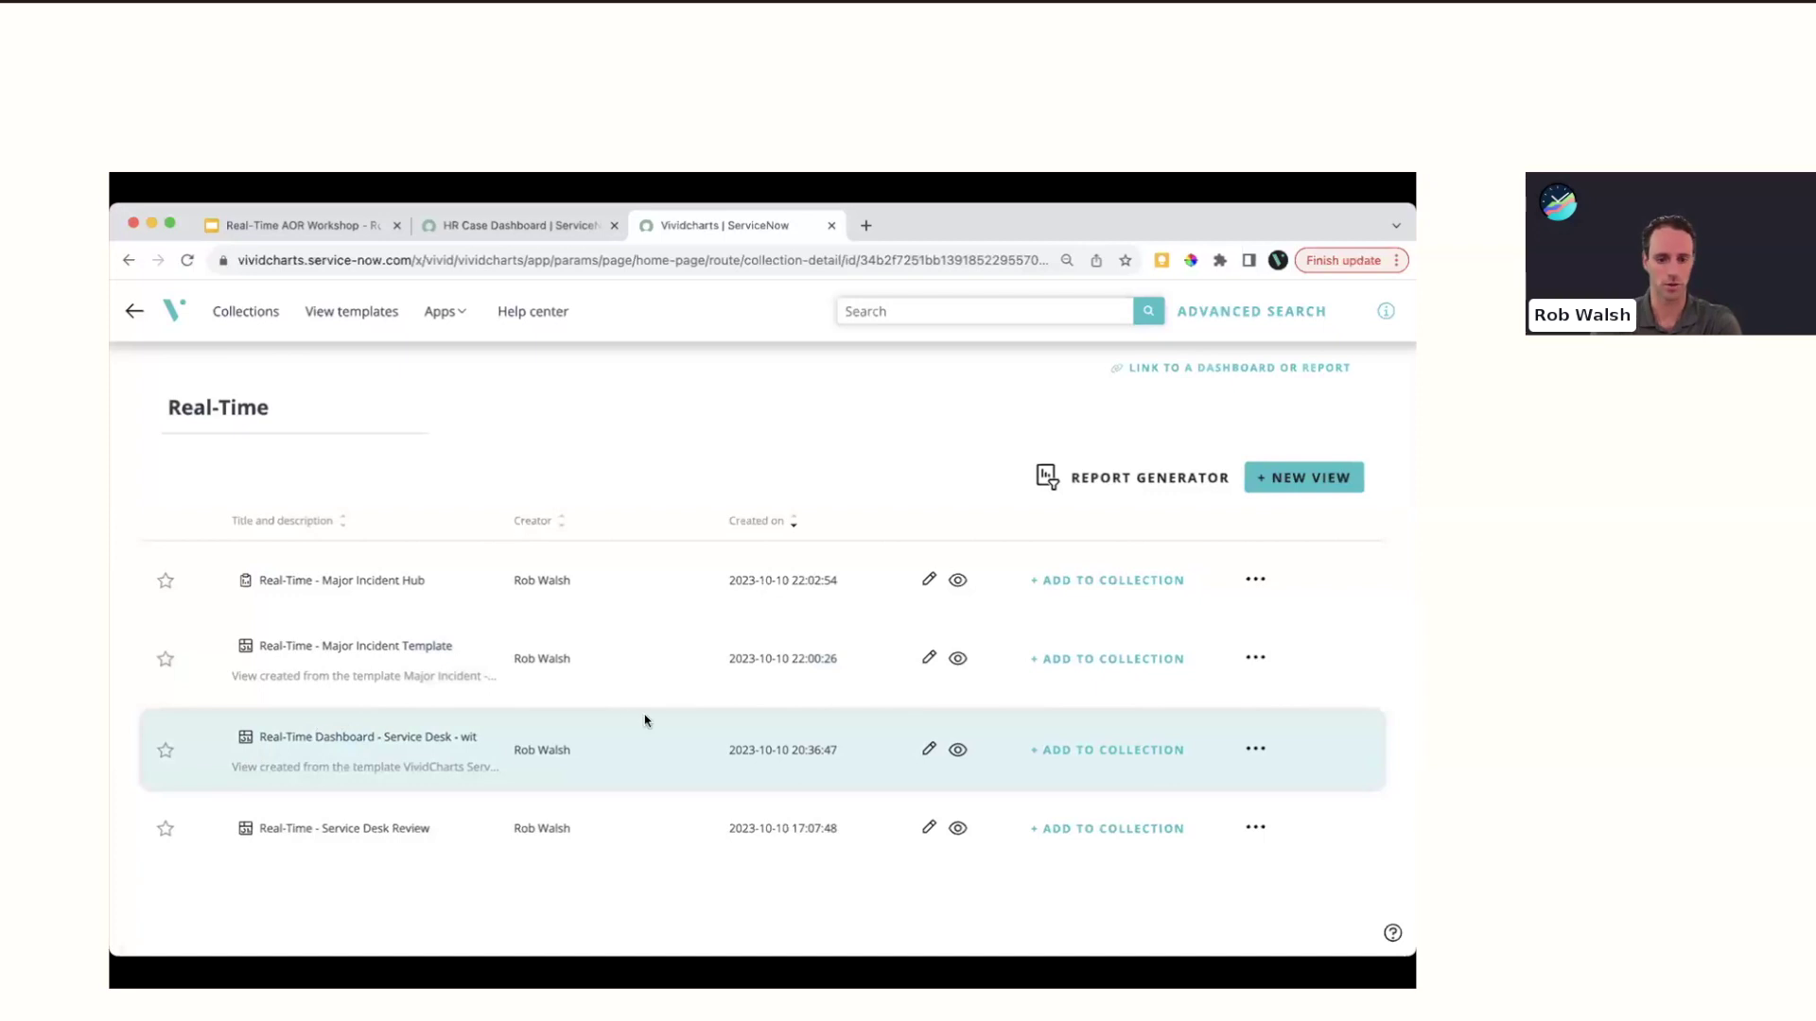
{"action": "left_click", "coordinate": [927, 750]}
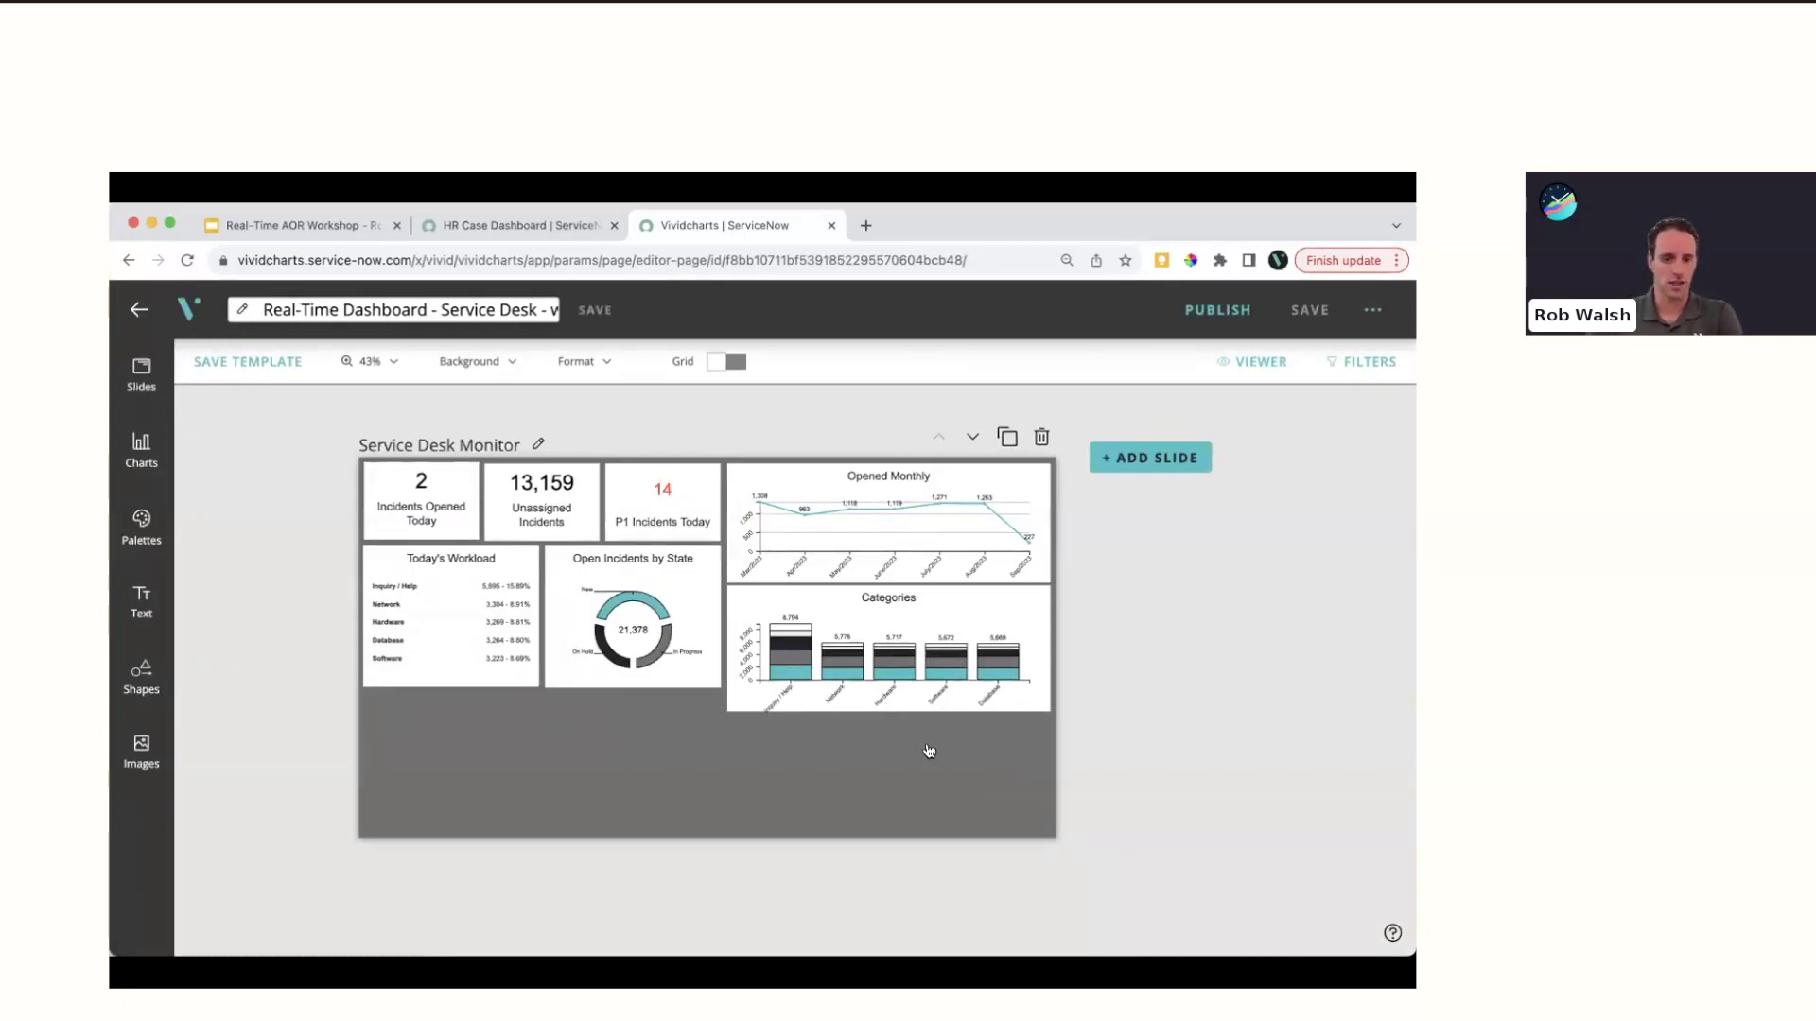
Nudge the Open Incidents by State donut to about 526 x 245 with height about 407, and resize the Categories chart's height to about 399
{"action": "left_click", "coordinate": [668, 647]}
{"action": "mouse_move", "coordinate": [675, 639]}
{"action": "left_mouse_down"}
{"action": "mouse_move", "coordinate": [549, 645]}
{"action": "mouse_move", "coordinate": [488, 750]}
{"action": "mouse_move", "coordinate": [610, 738]}
{"action": "mouse_move", "coordinate": [741, 655]}
{"action": "mouse_move", "coordinate": [681, 652]}
{"action": "mouse_move", "coordinate": [682, 636]}
{"action": "left_mouse_up"}
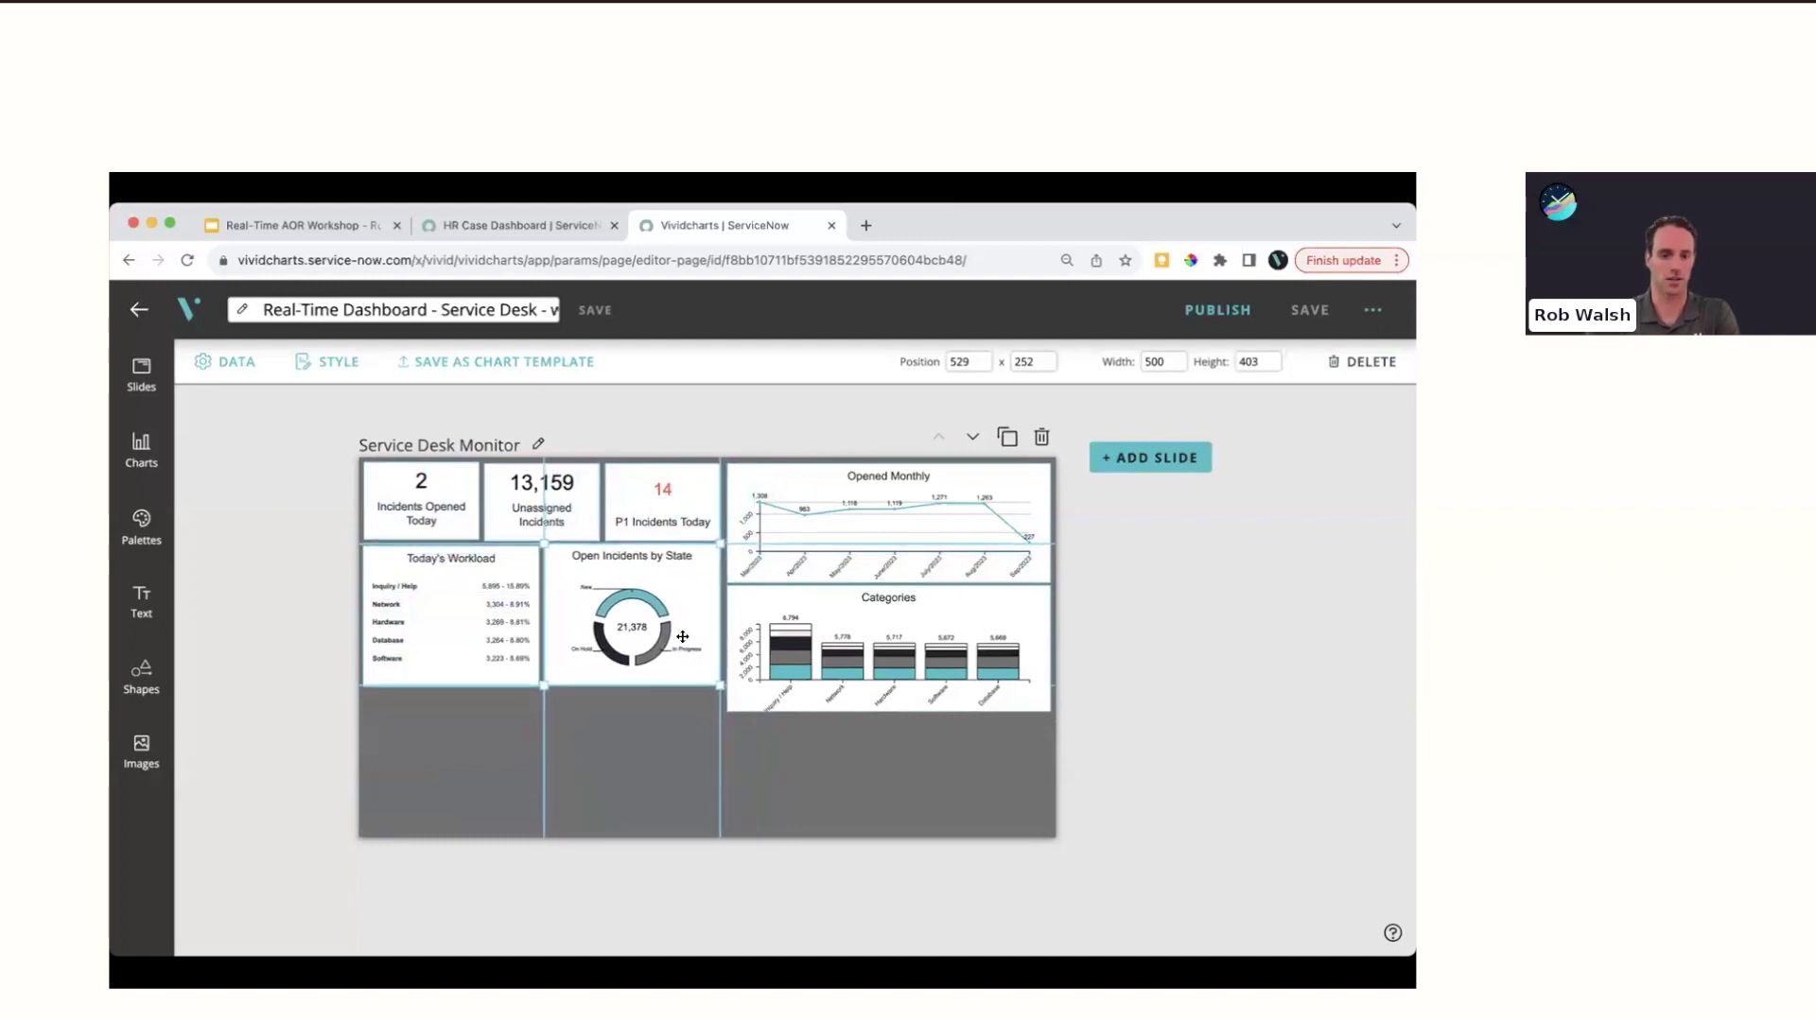
{"action": "left_click", "coordinate": [804, 652]}
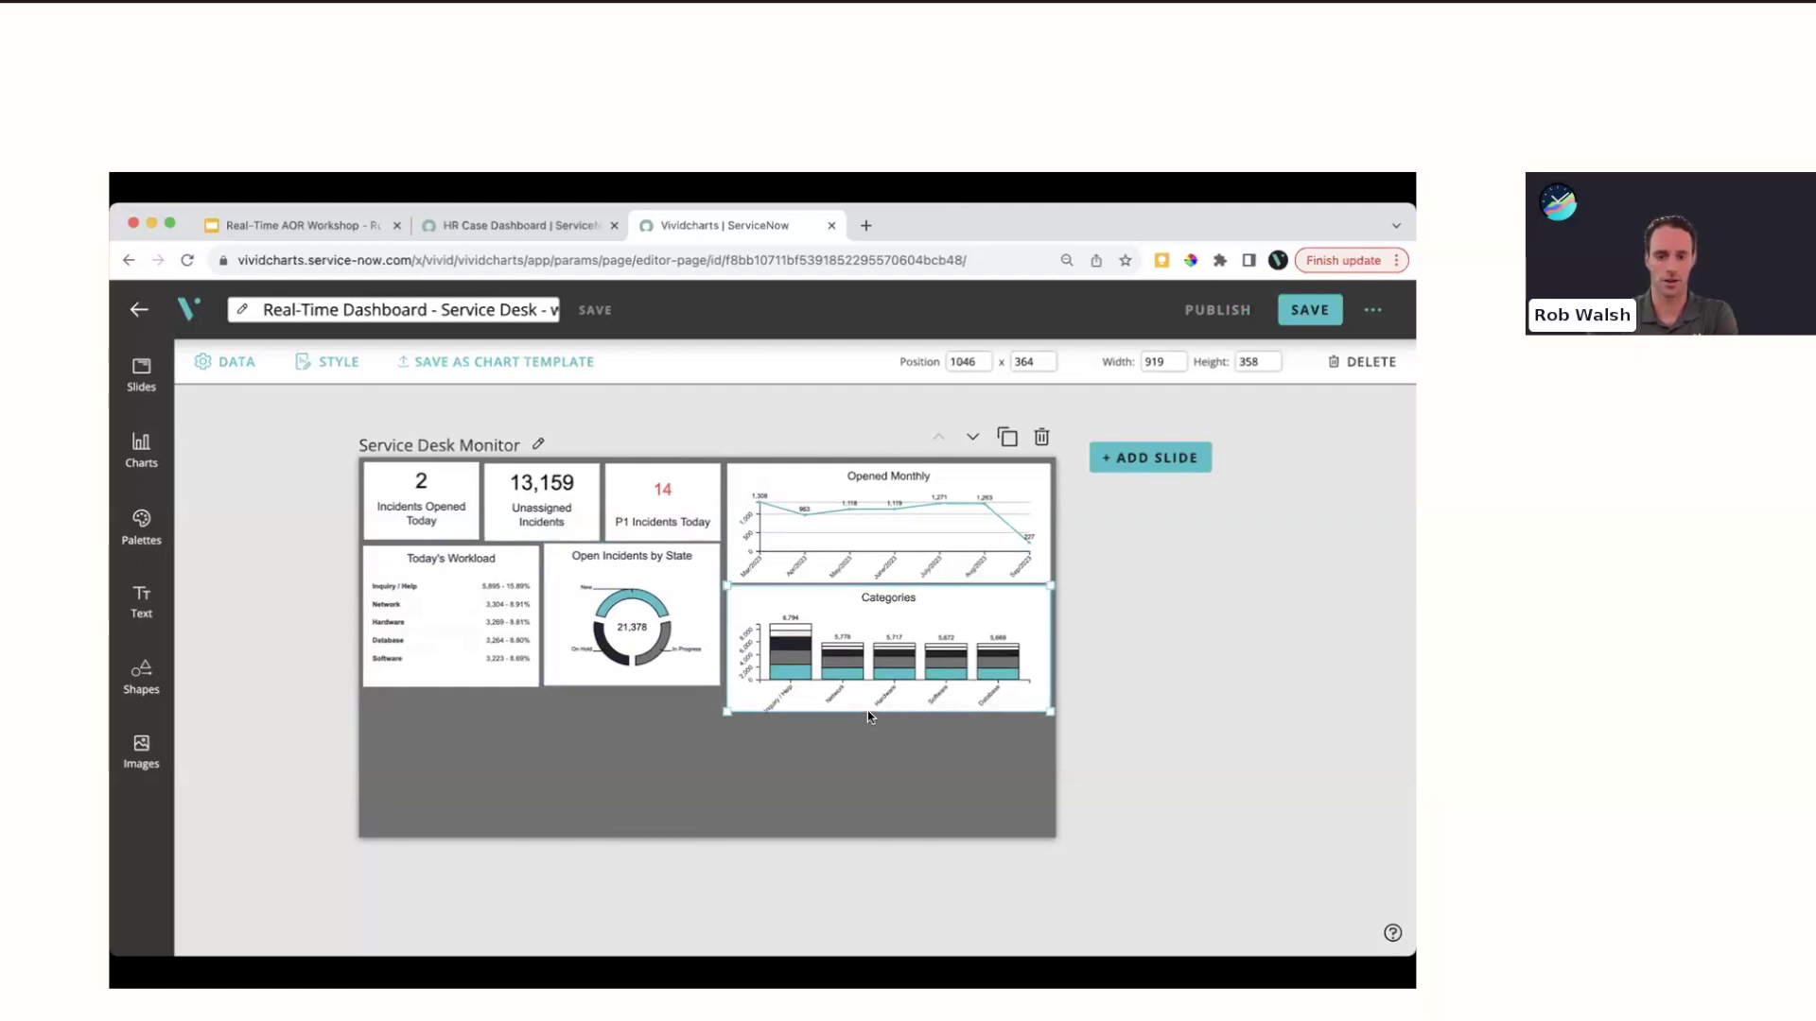
{"action": "left_click_drag", "start_coordinate": [867, 712], "coordinate": [868, 807]}
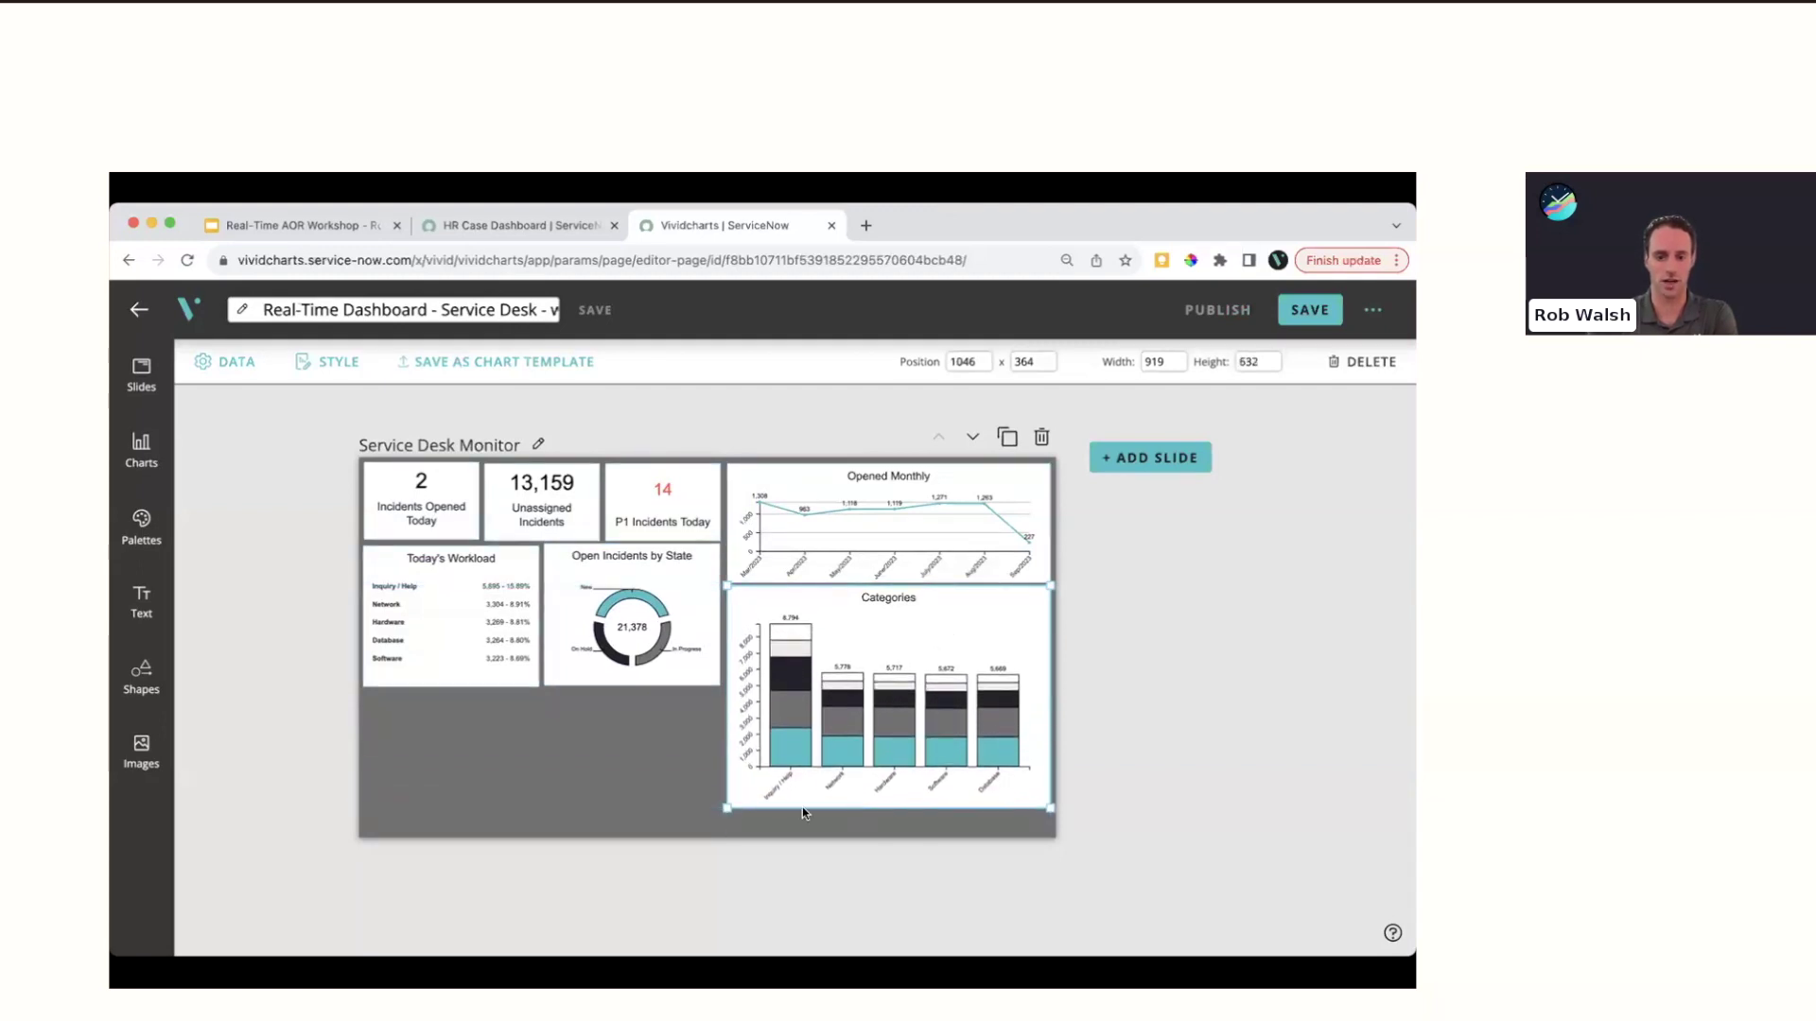
{"action": "mouse_move", "coordinate": [728, 805]}
{"action": "left_mouse_down"}
{"action": "mouse_move", "coordinate": [789, 762]}
{"action": "mouse_move", "coordinate": [726, 778]}
{"action": "left_mouse_up"}
{"action": "left_click_drag", "start_coordinate": [929, 805], "coordinate": [923, 726]}
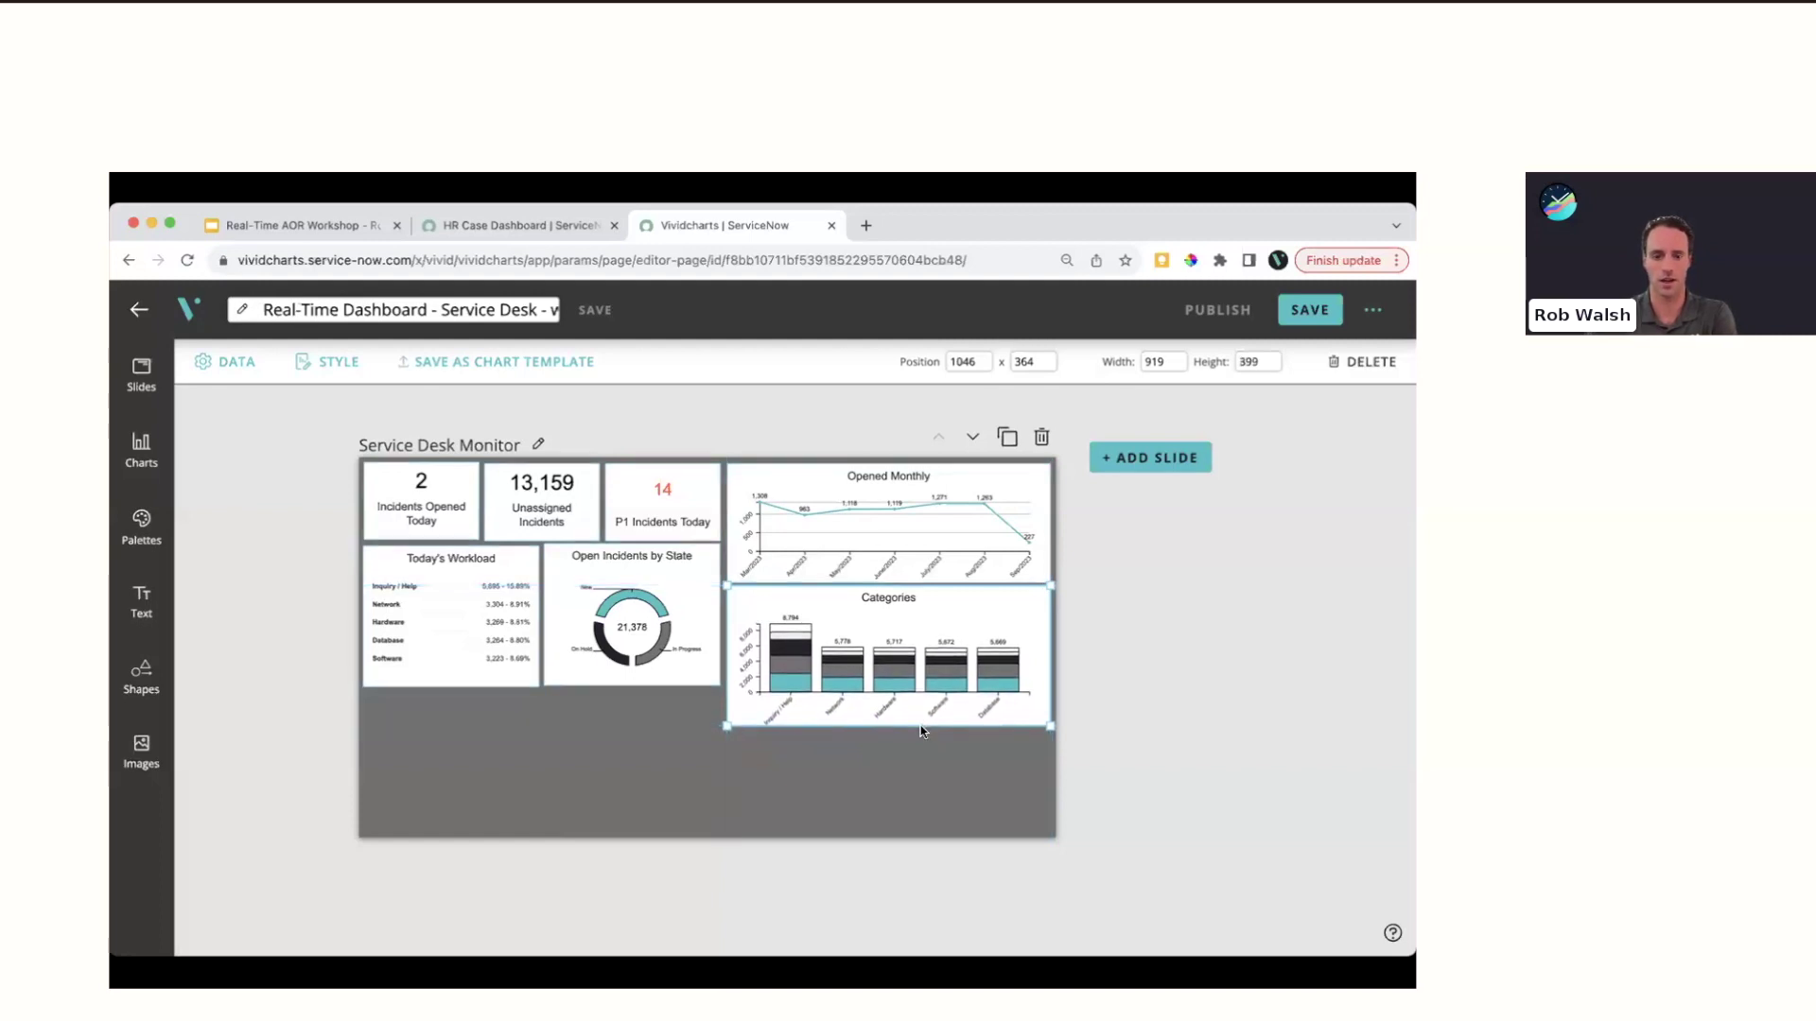
{"action": "left_click", "coordinate": [651, 679]}
{"action": "left_click_drag", "start_coordinate": [651, 682], "coordinate": [652, 684]}
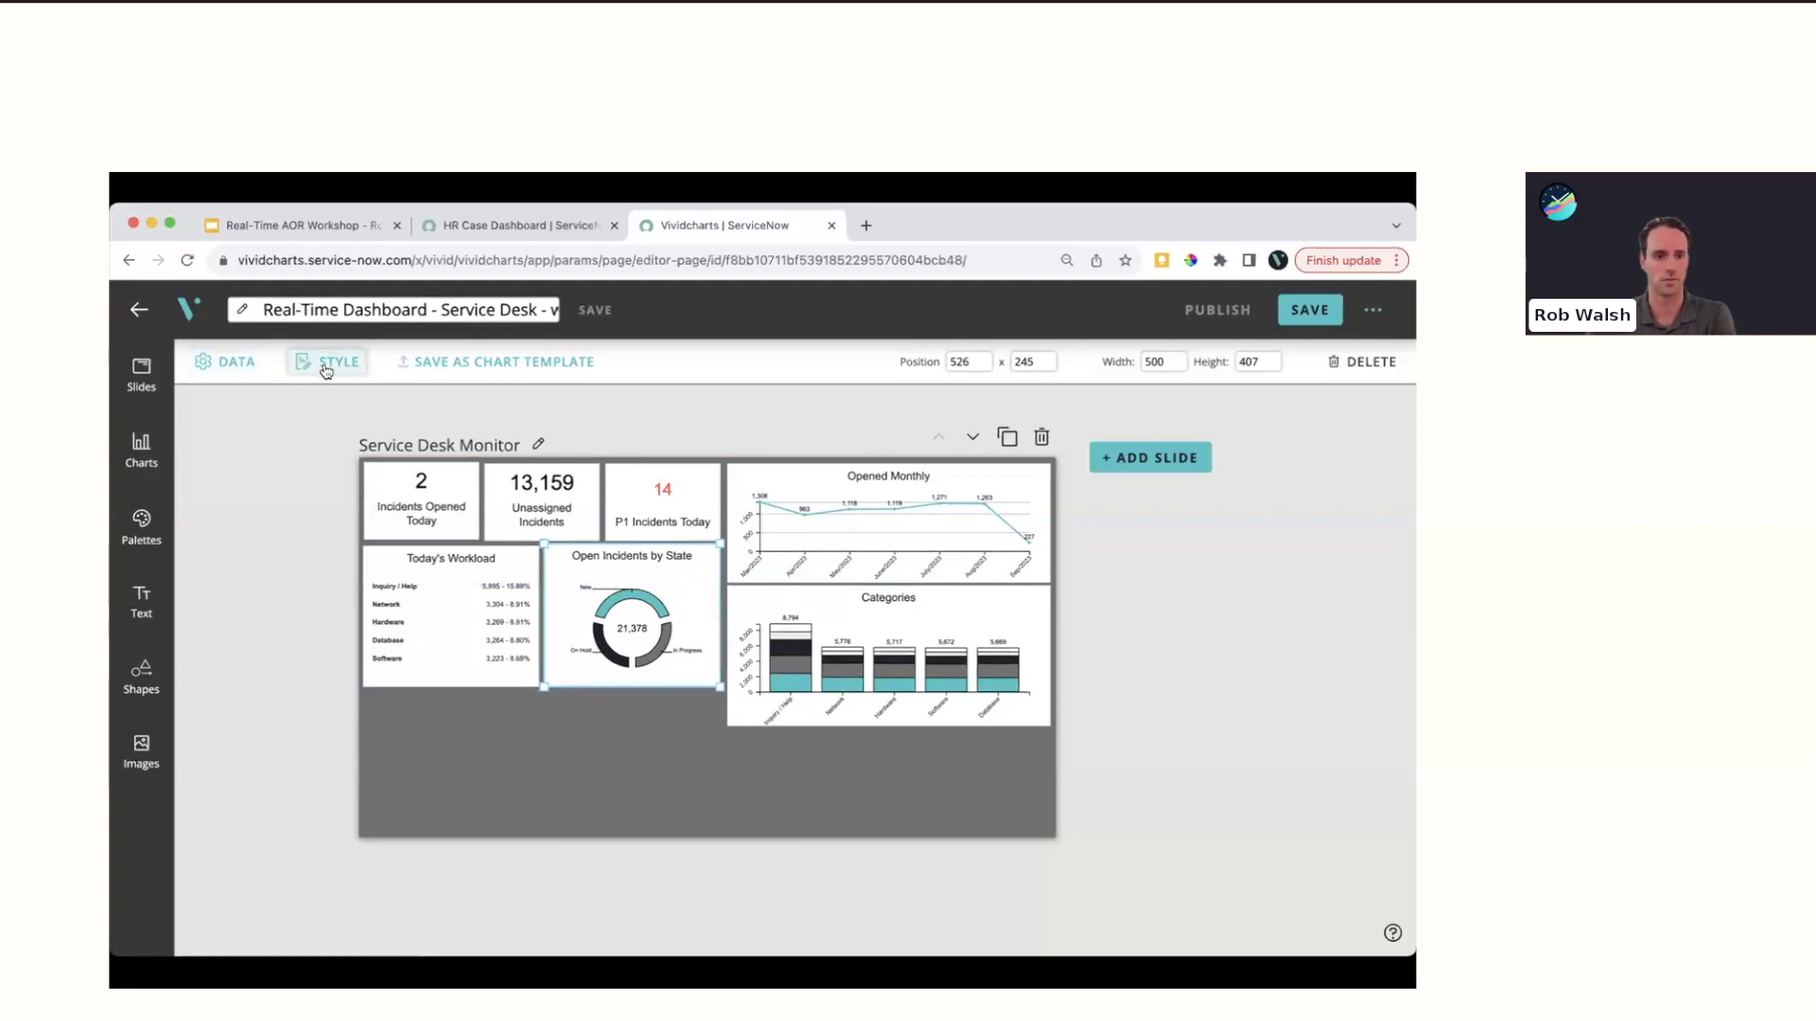
Examine the Open Incidents by State donut's query conditions, grouping options and available data source types, leaving the Table source selected
{"action": "left_click", "coordinate": [229, 367]}
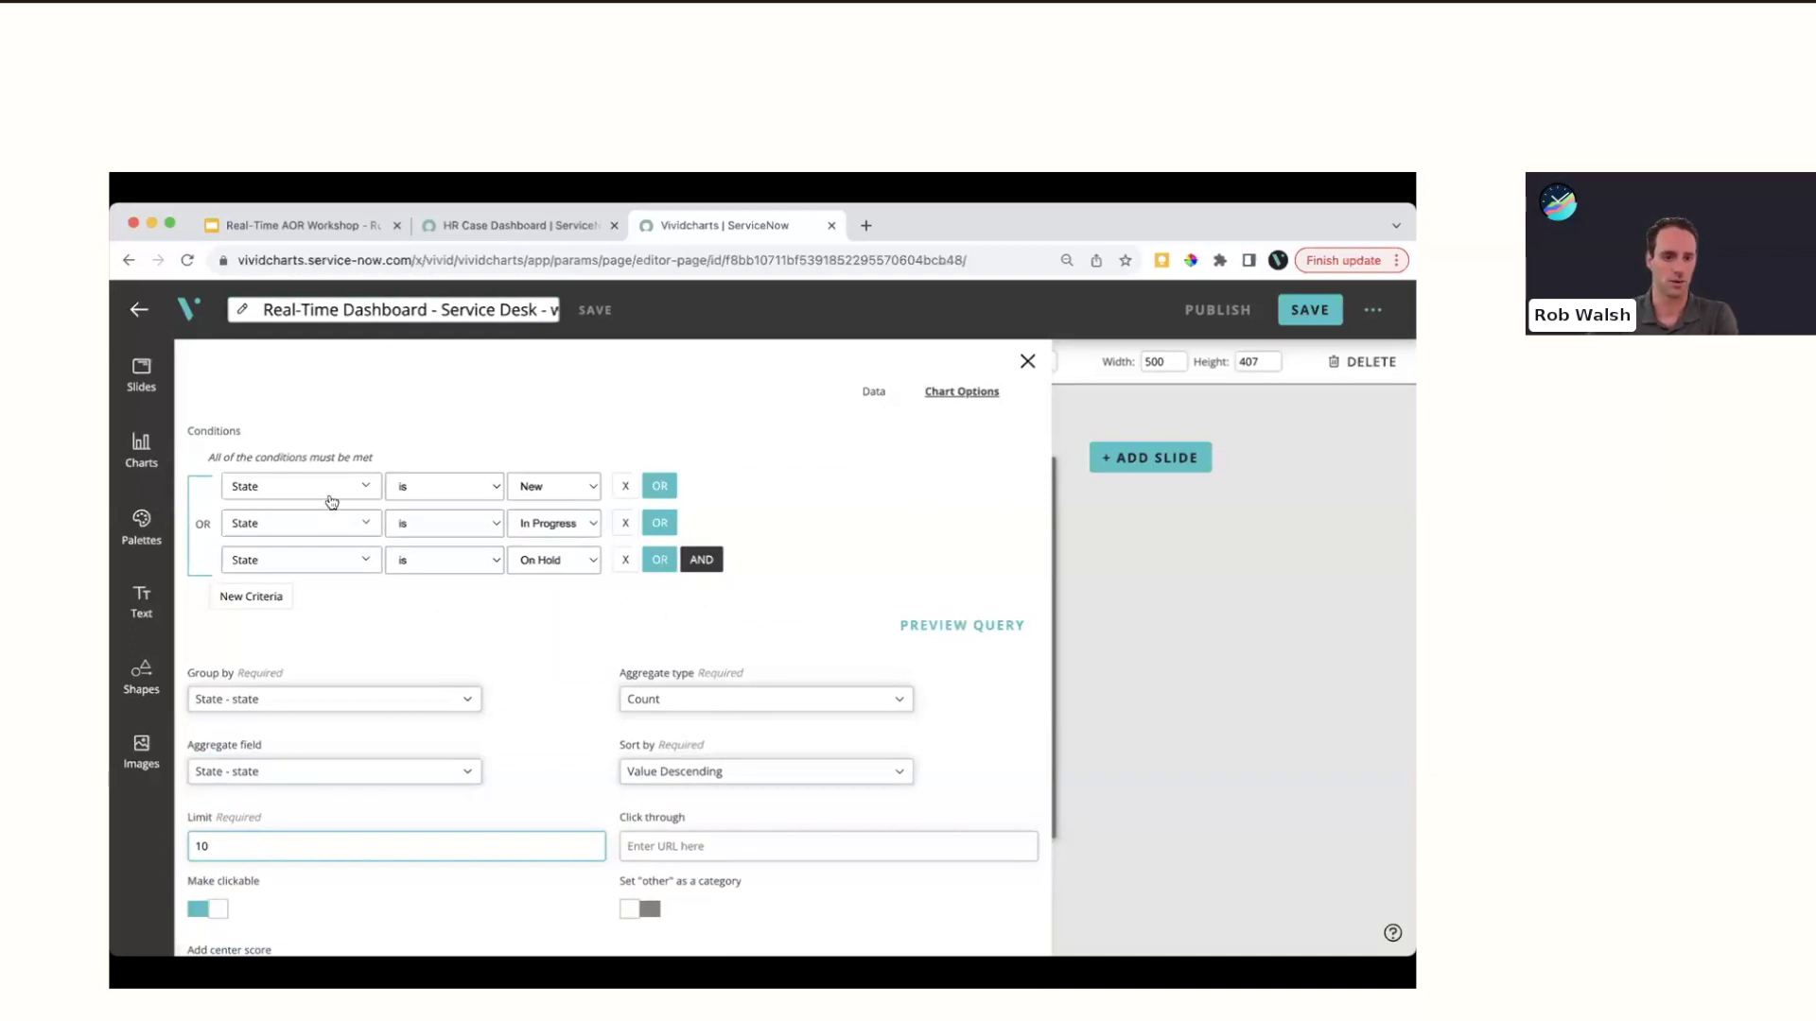
{"action": "scroll", "coordinate": [544, 559], "scroll_direction": "down", "scroll_amount": 1}
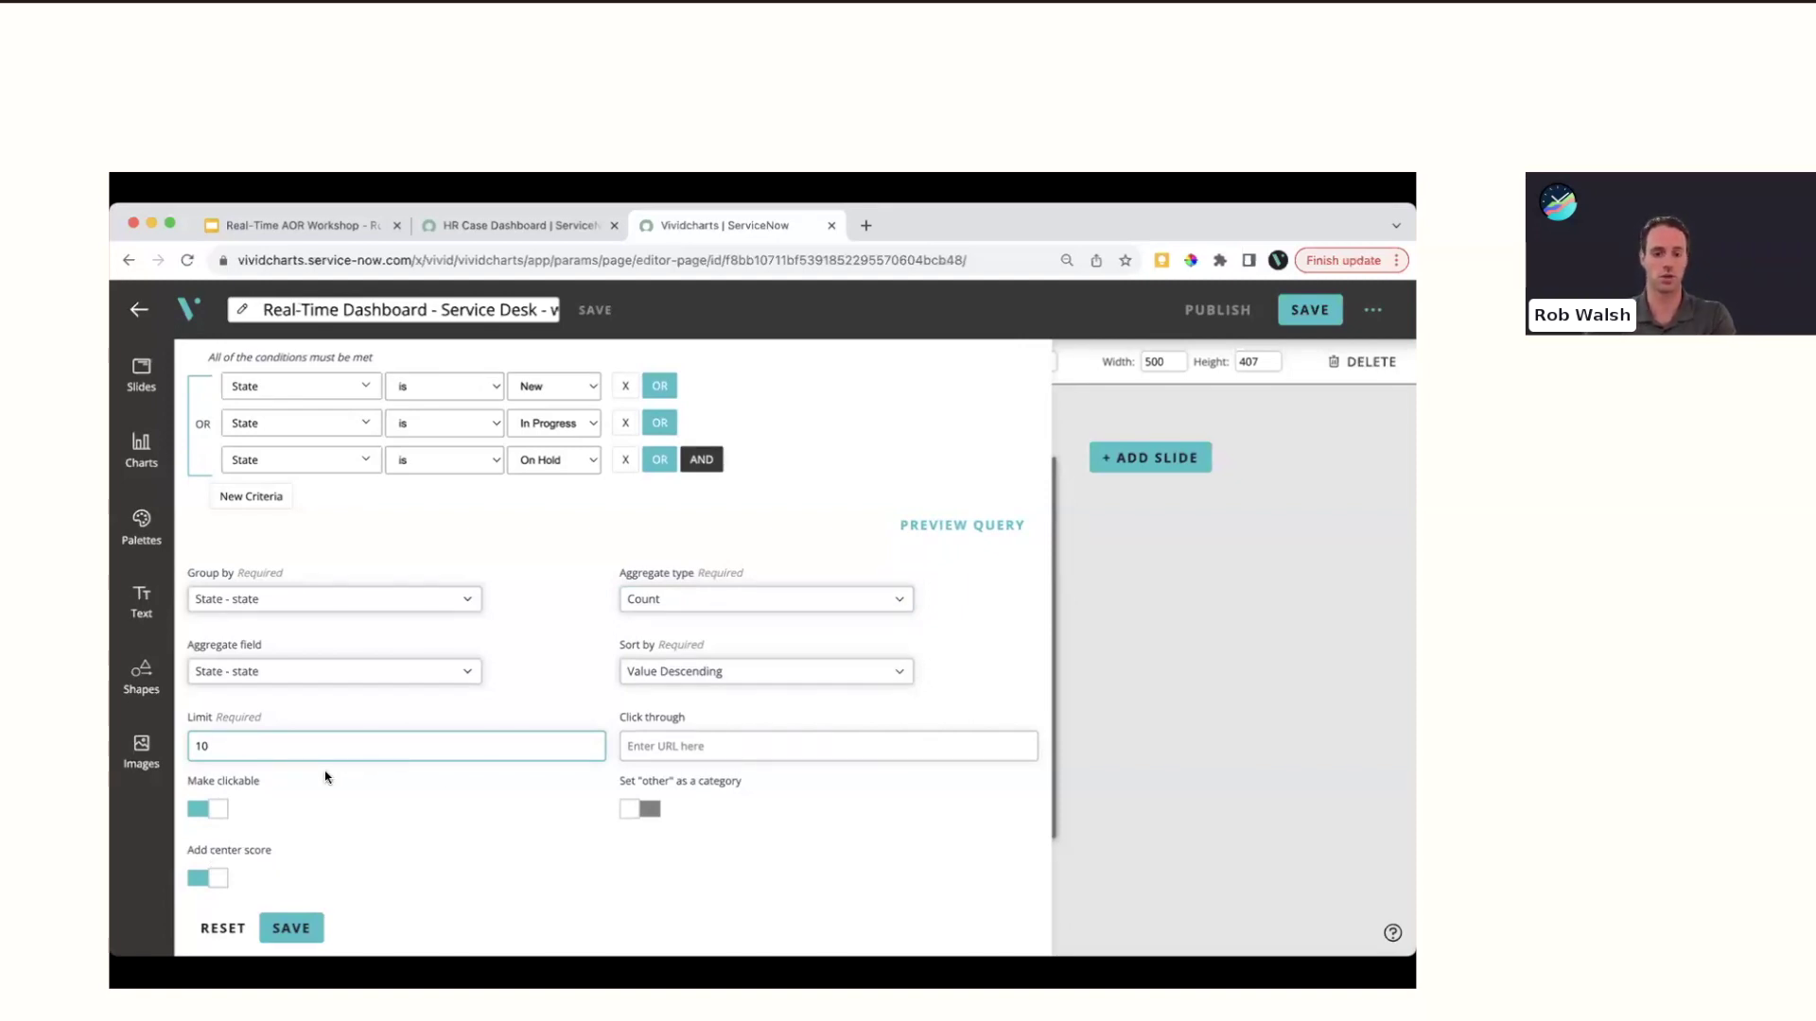
{"action": "scroll", "coordinate": [325, 777], "scroll_direction": "up", "scroll_amount": 2}
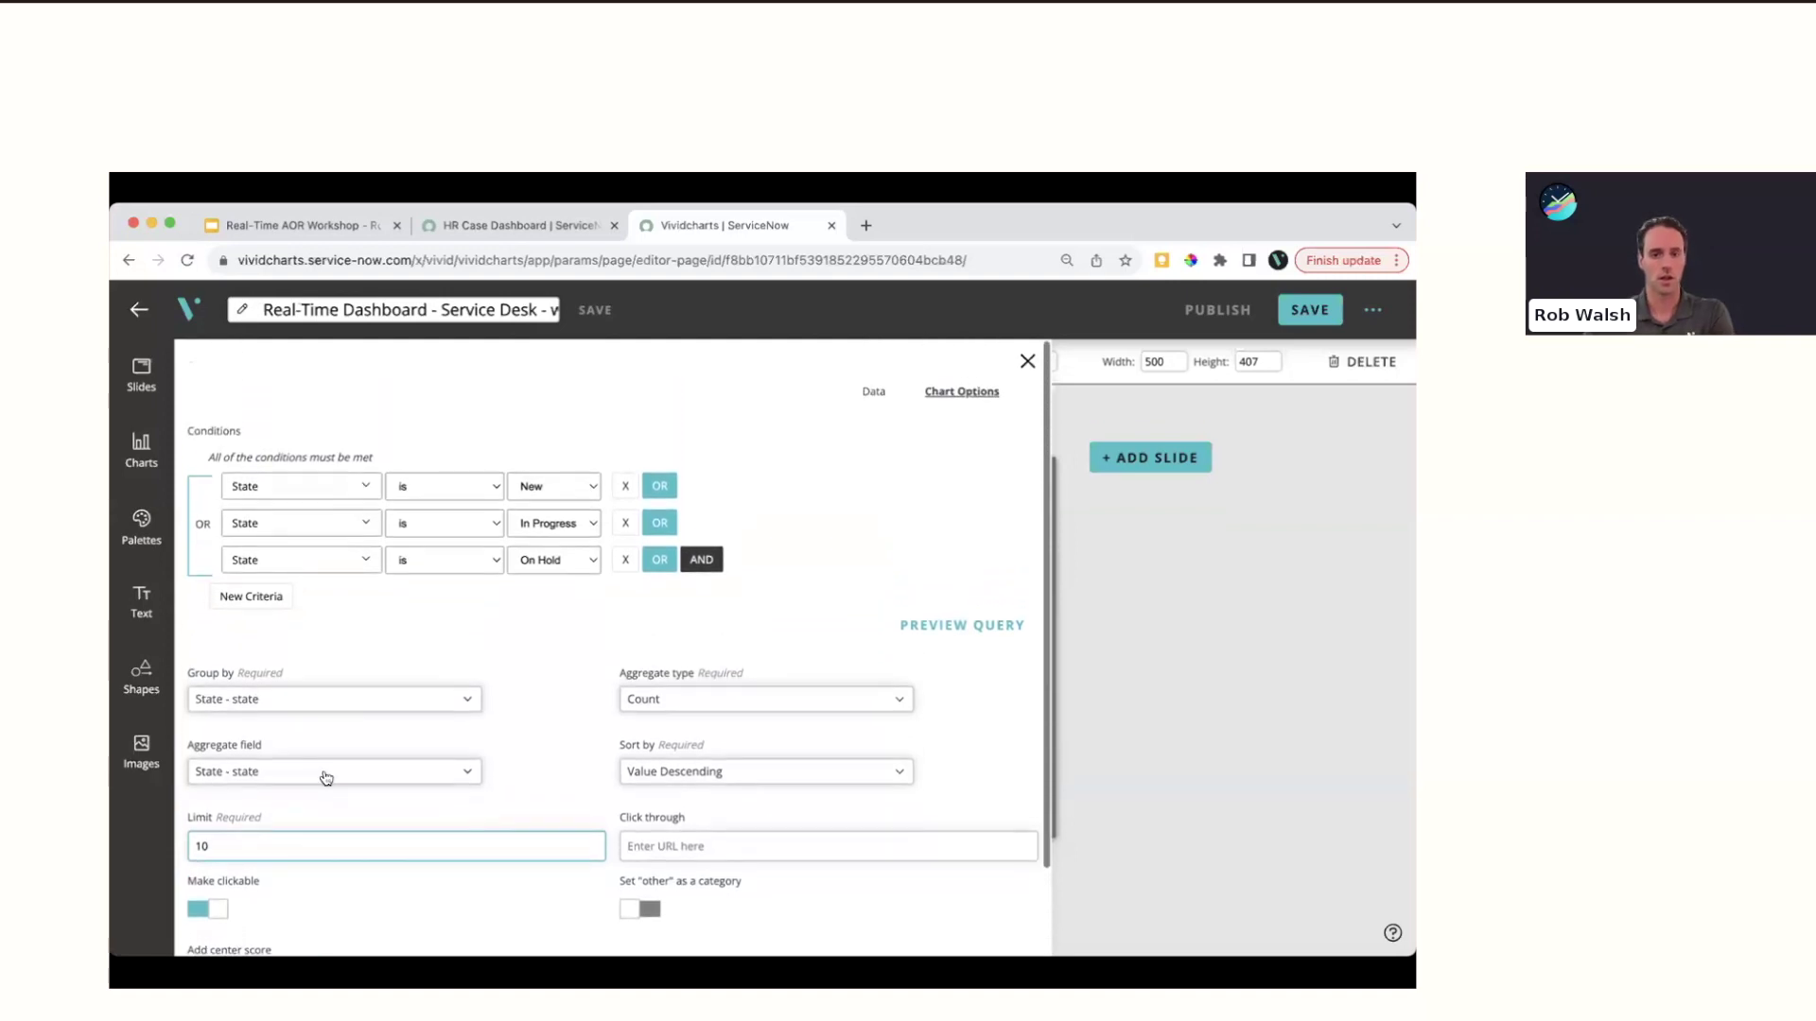
{"action": "left_click", "coordinate": [872, 393]}
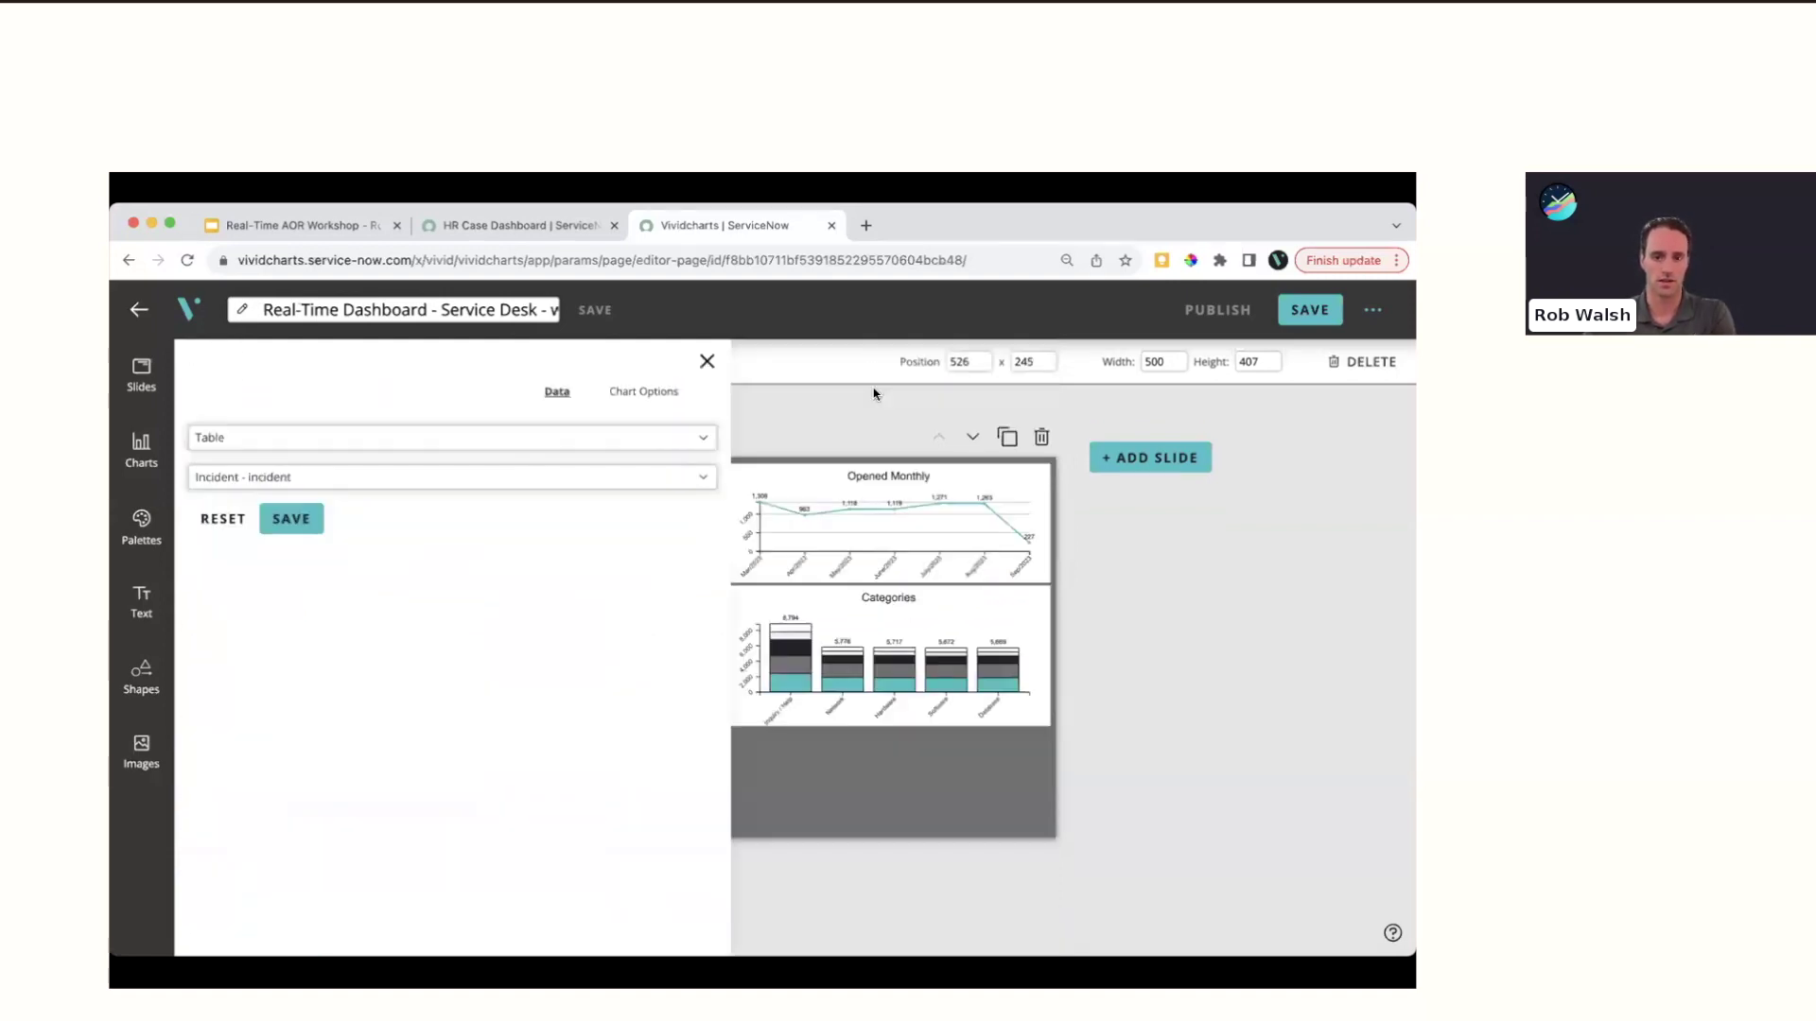
{"action": "left_click", "coordinate": [235, 442]}
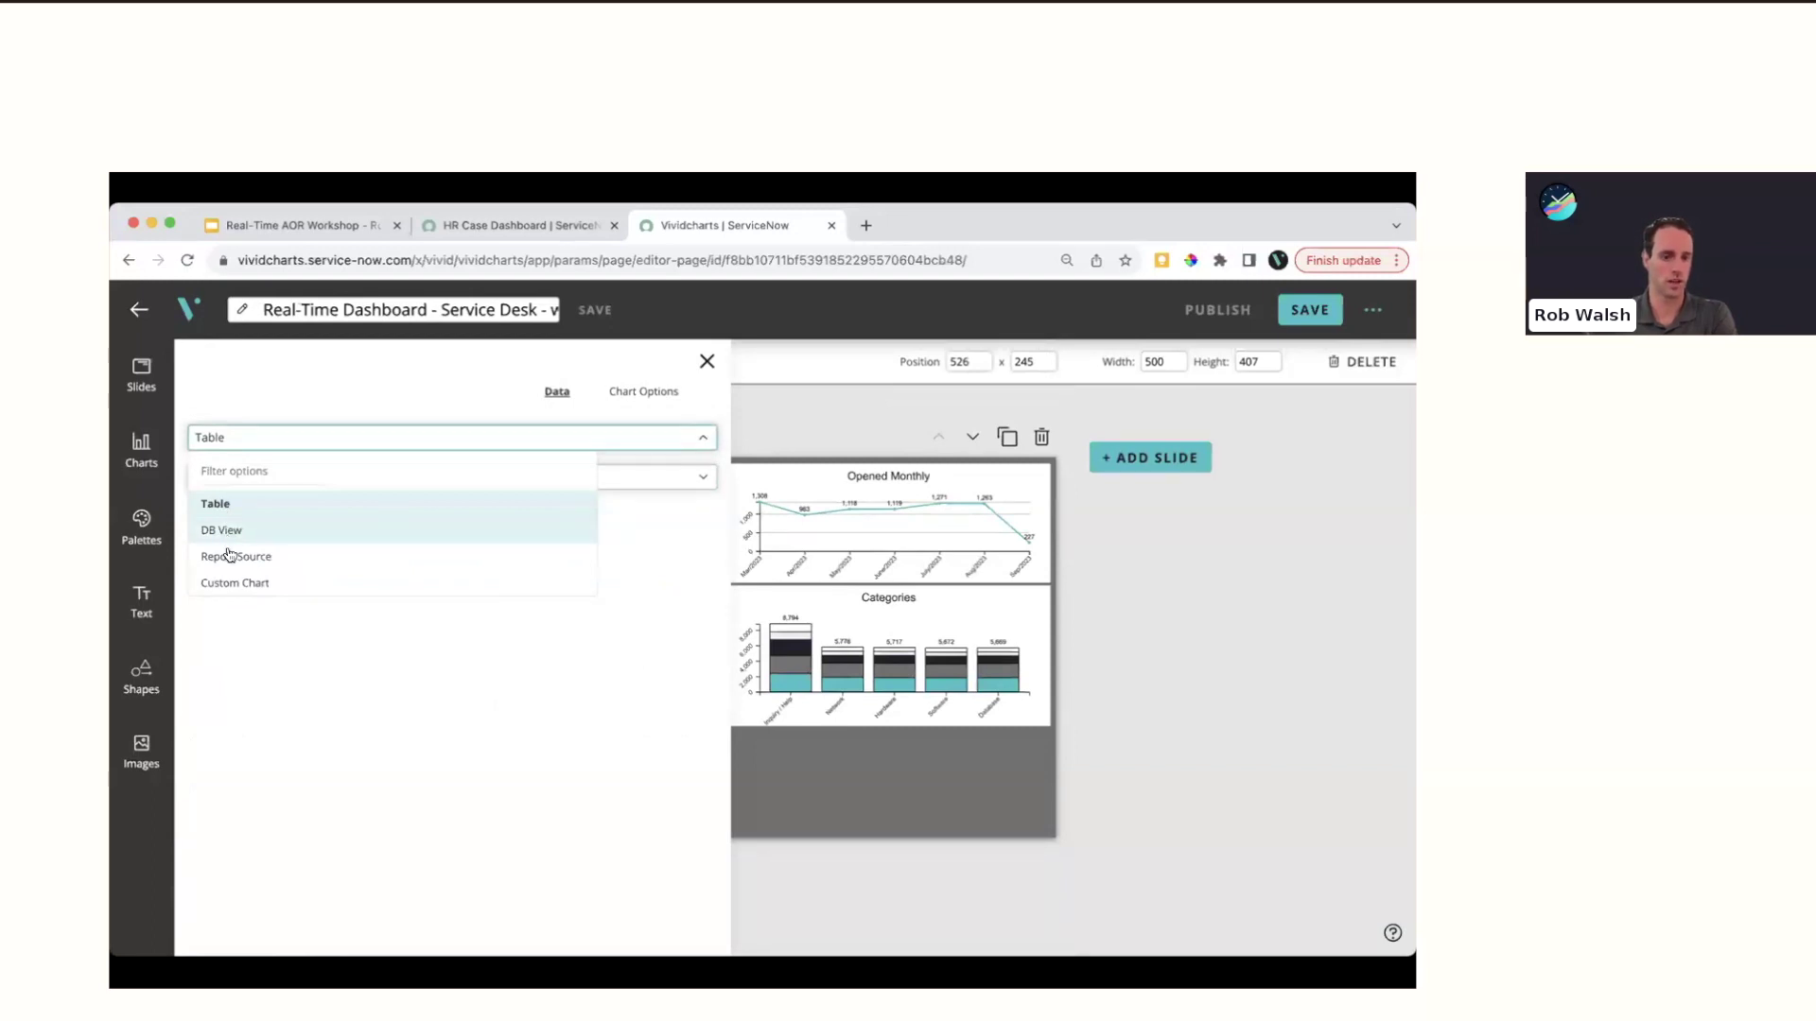
{"action": "left_click", "coordinate": [282, 447]}
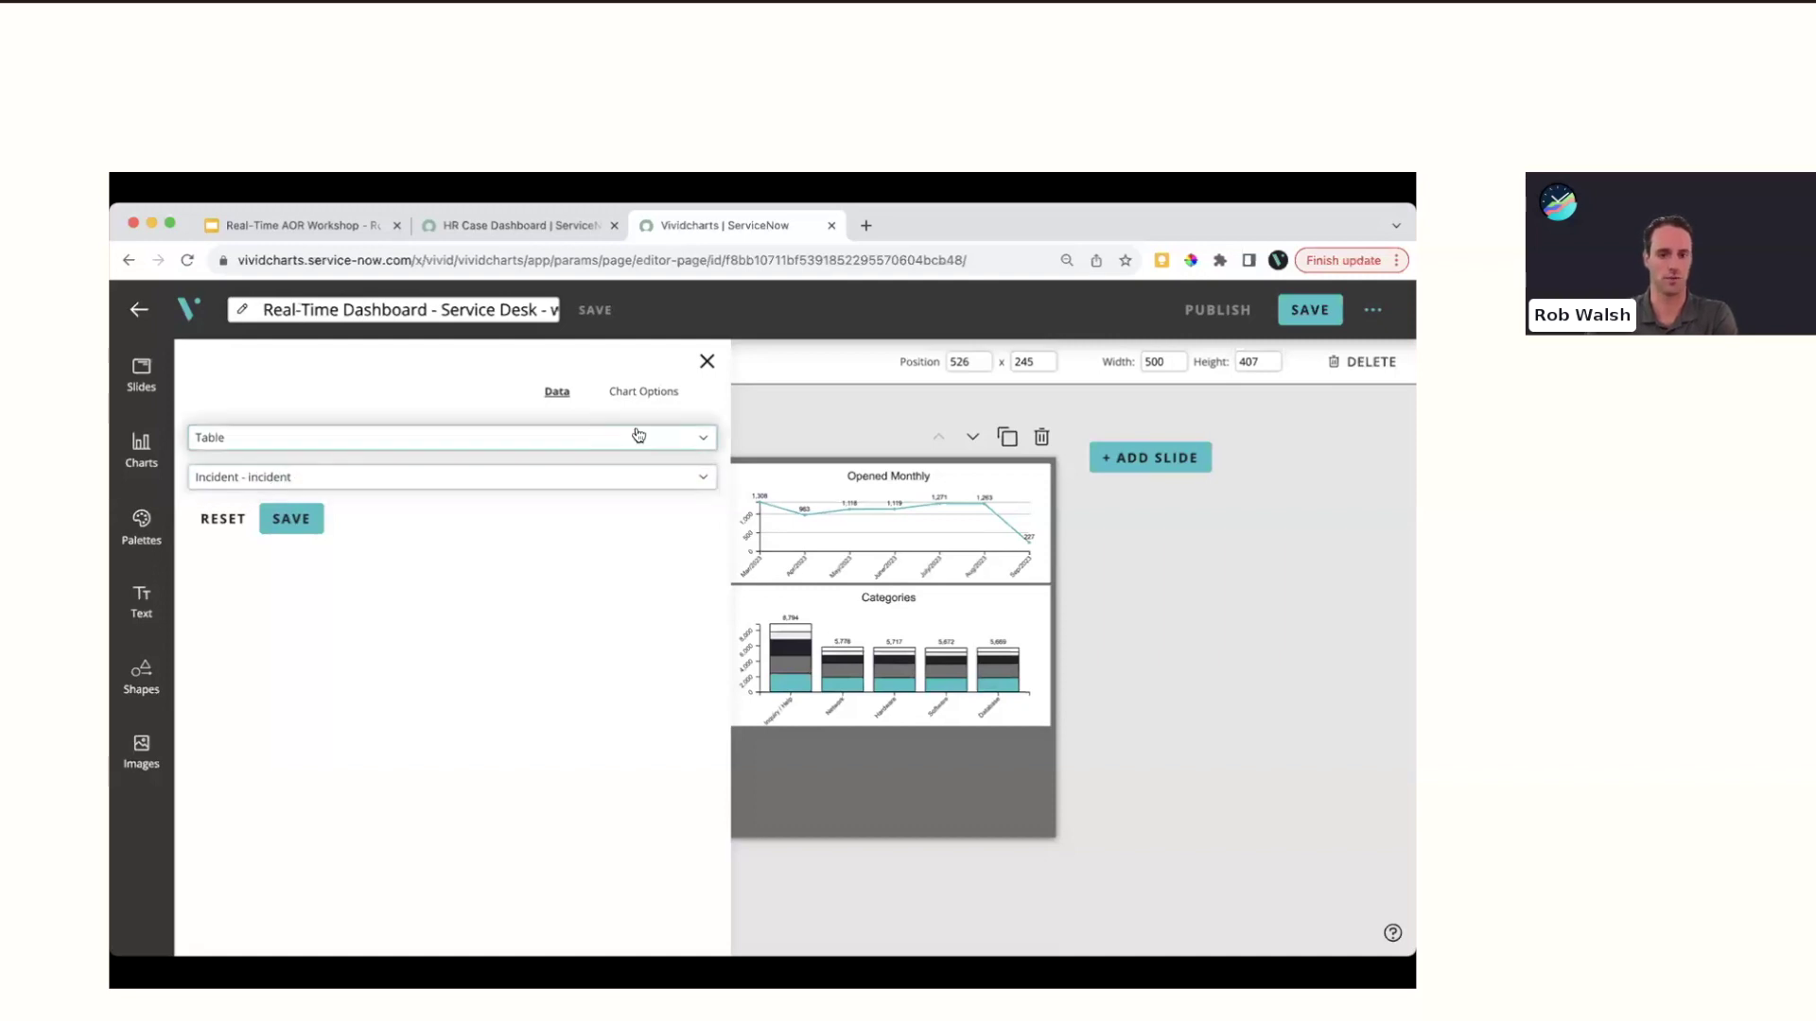
{"action": "left_click", "coordinate": [708, 360]}
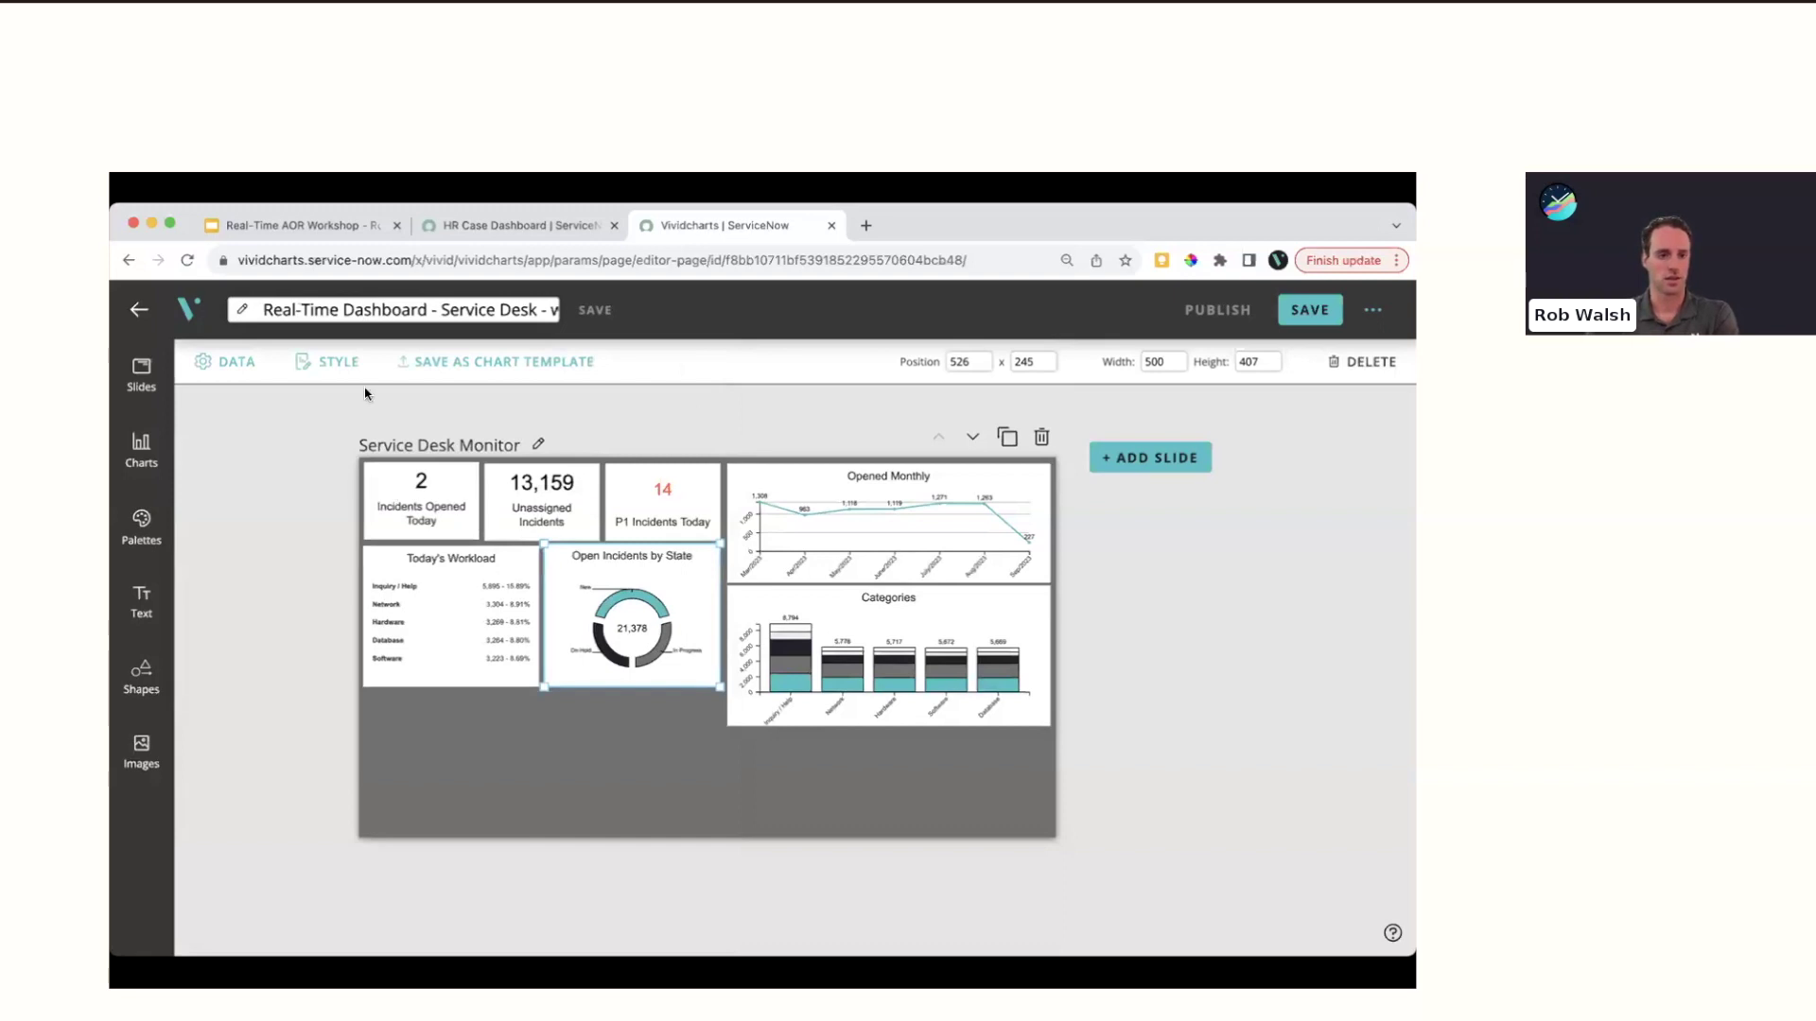
Hide the title of the Open Incidents by State donut in its style settings and show it again
{"action": "left_click", "coordinate": [331, 365]}
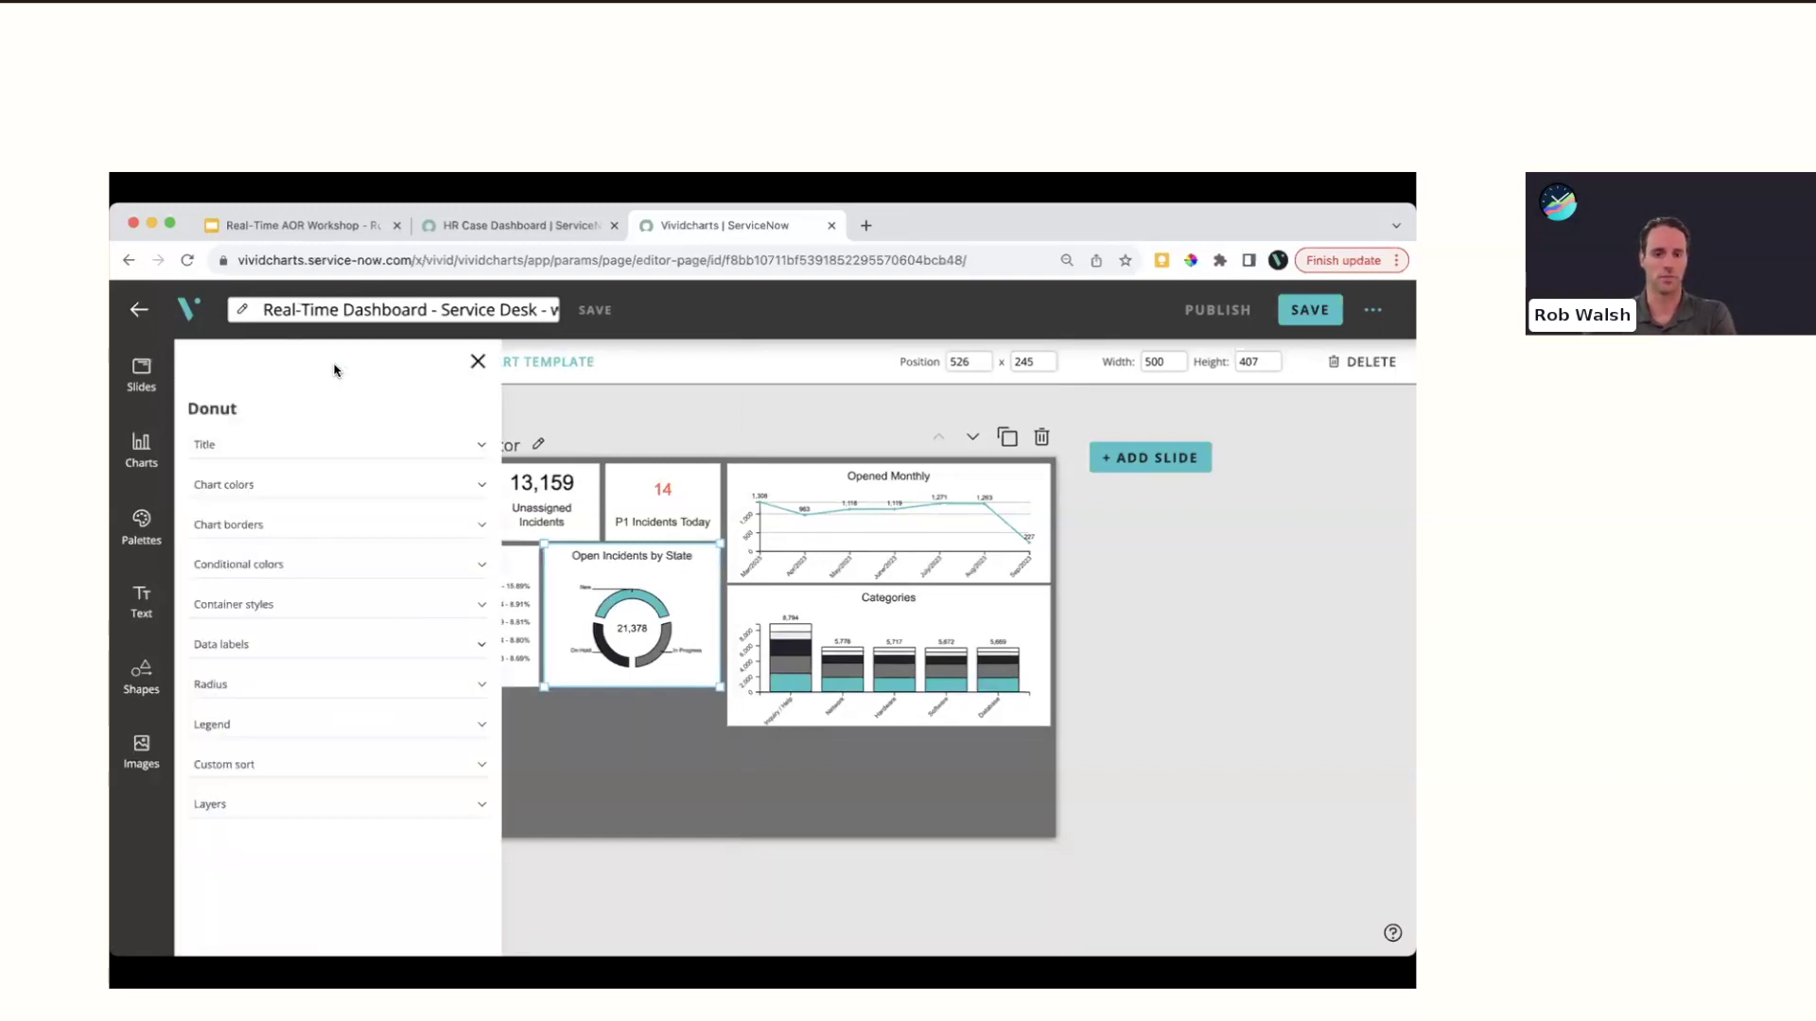
{"action": "left_click", "coordinate": [231, 447]}
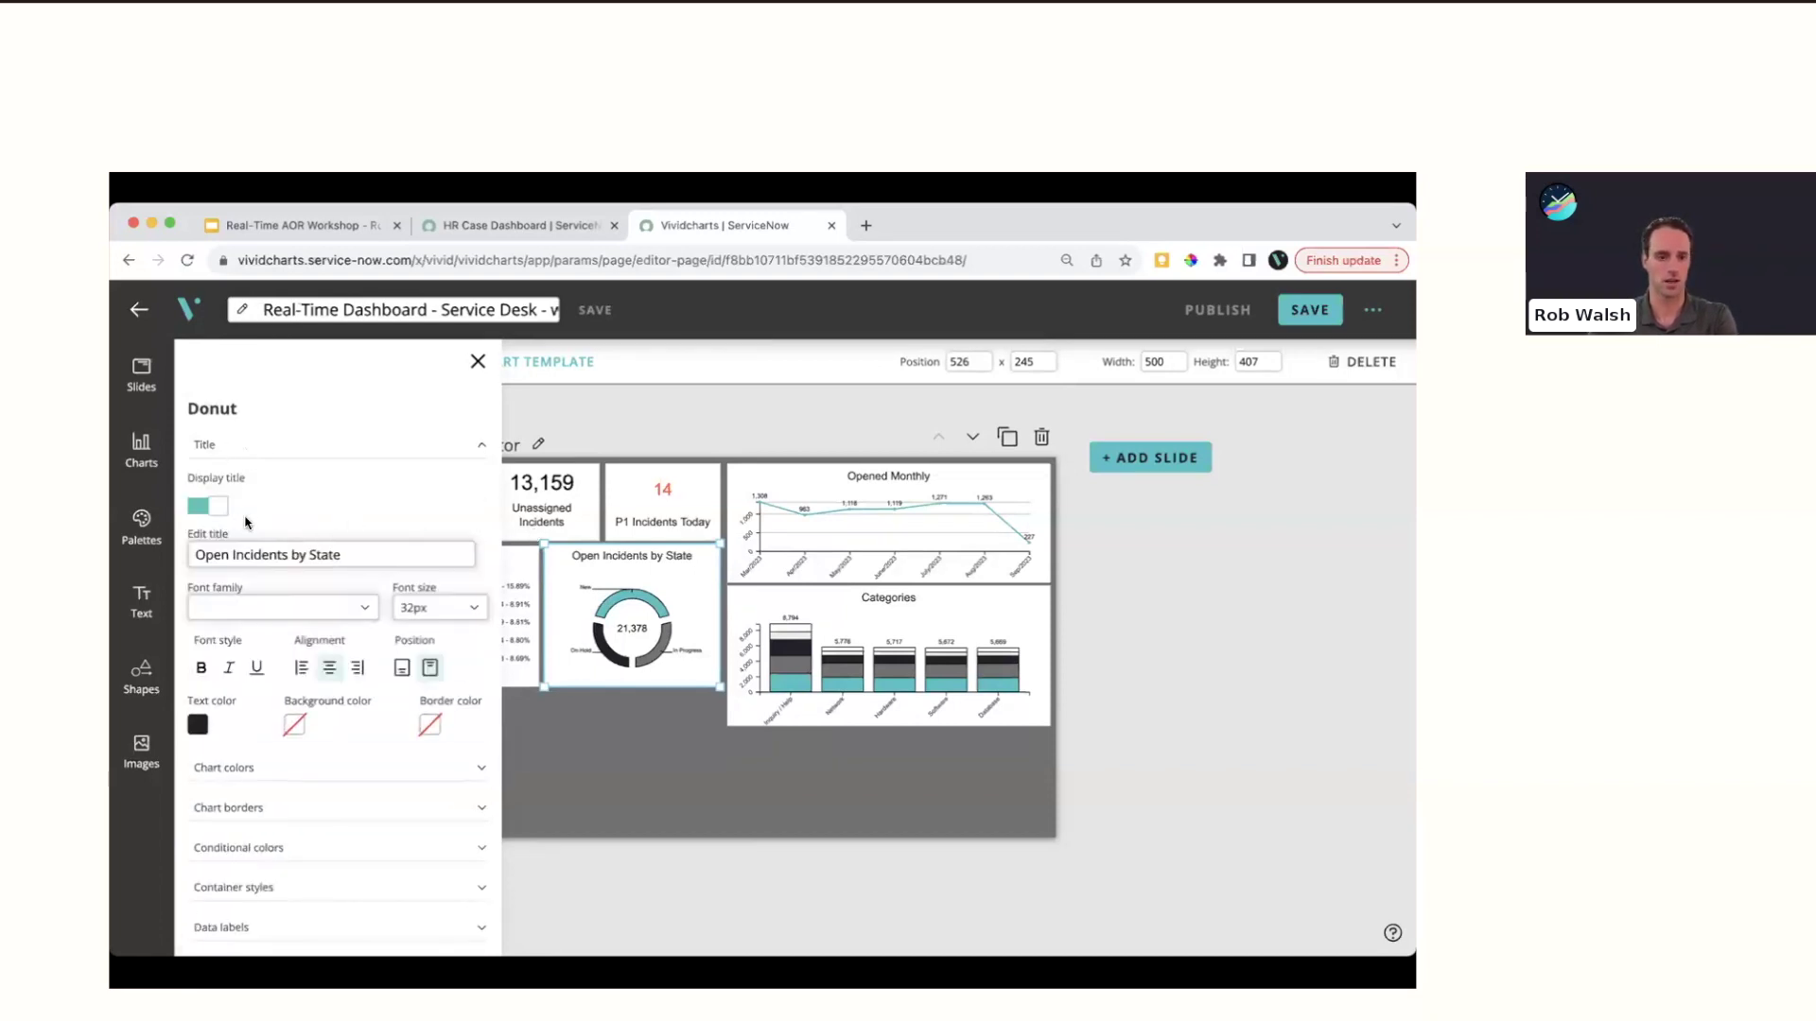
{"action": "left_click", "coordinate": [214, 508]}
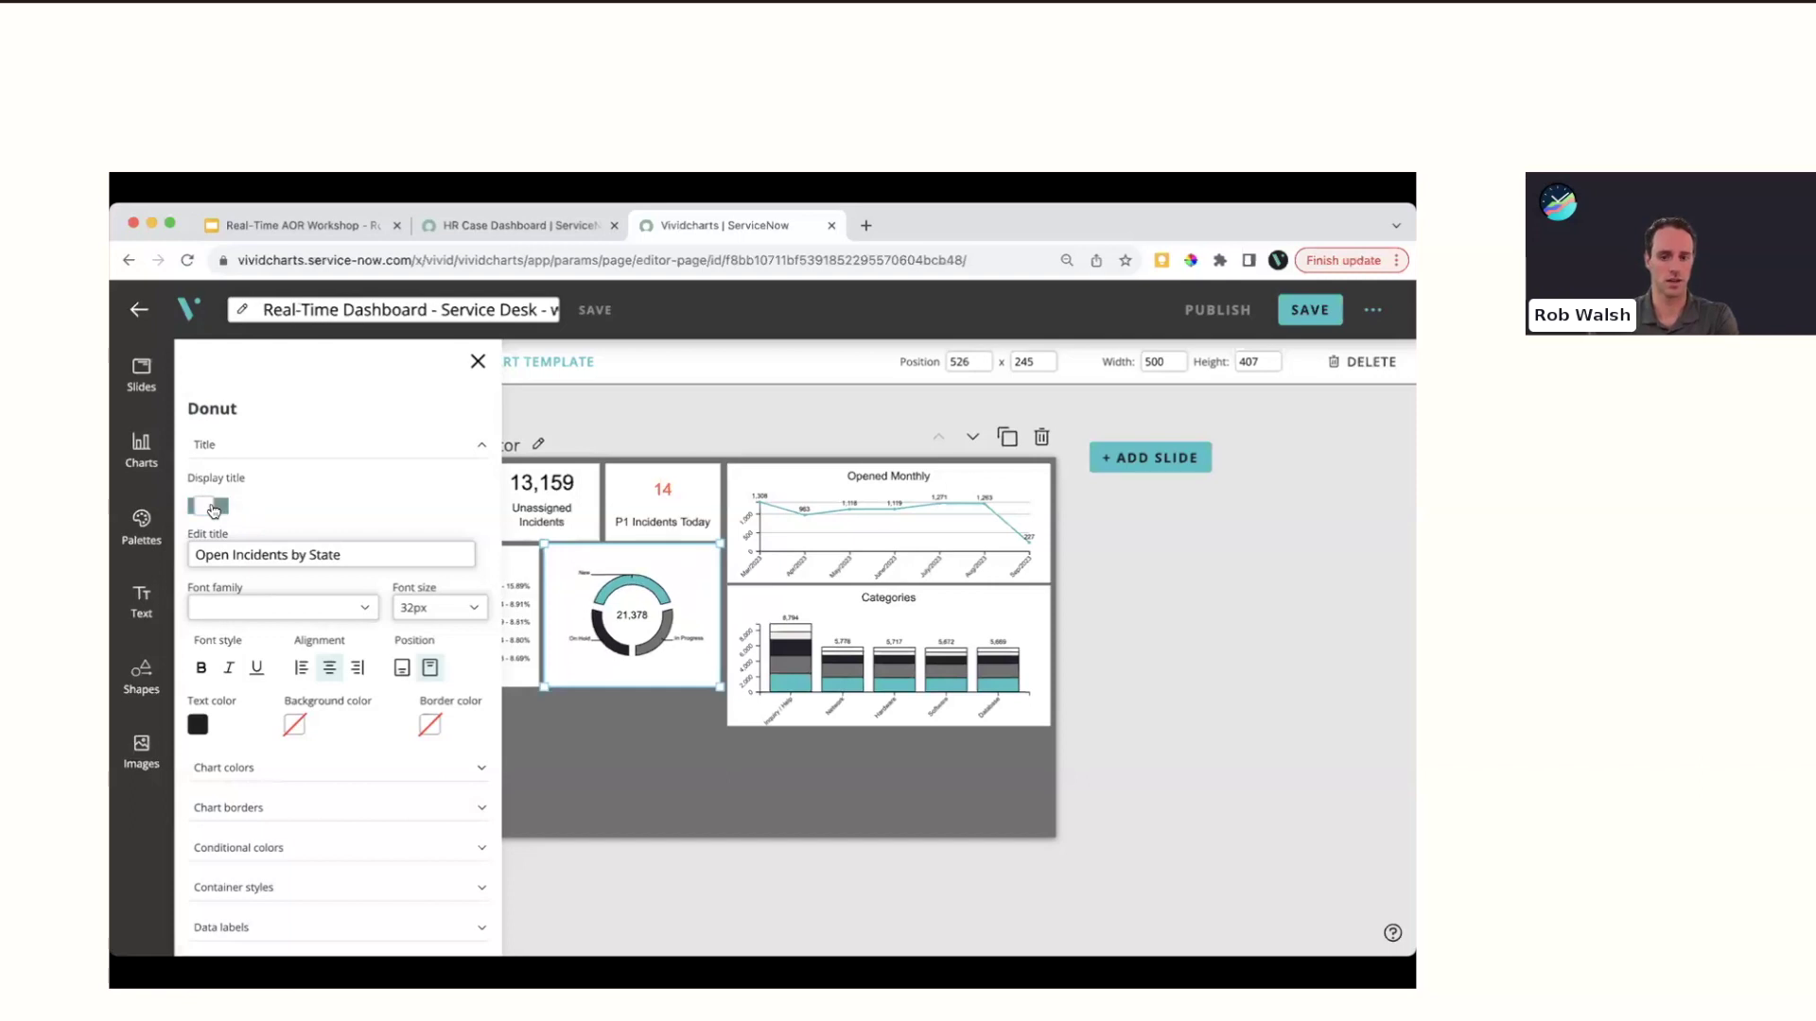
{"action": "left_click", "coordinate": [211, 509]}
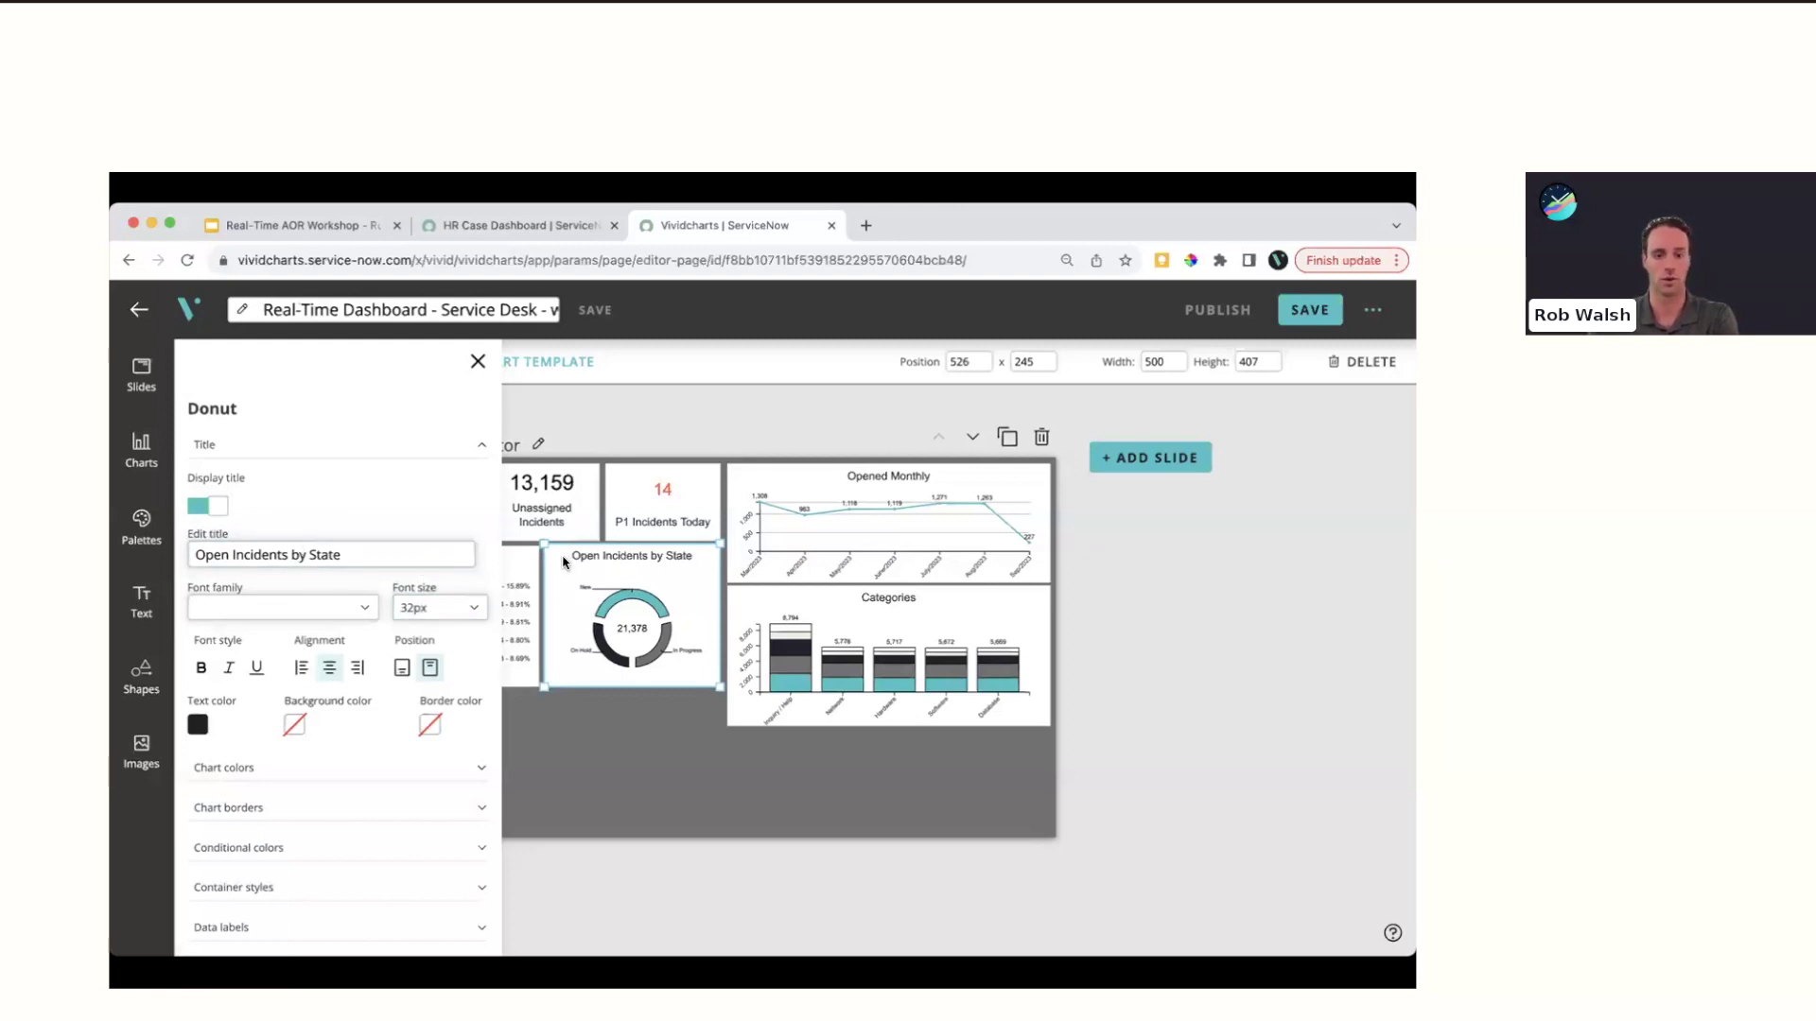
Try a 24px font size for the donut chart's title and set it back to 32px
{"action": "left_click", "coordinate": [445, 616]}
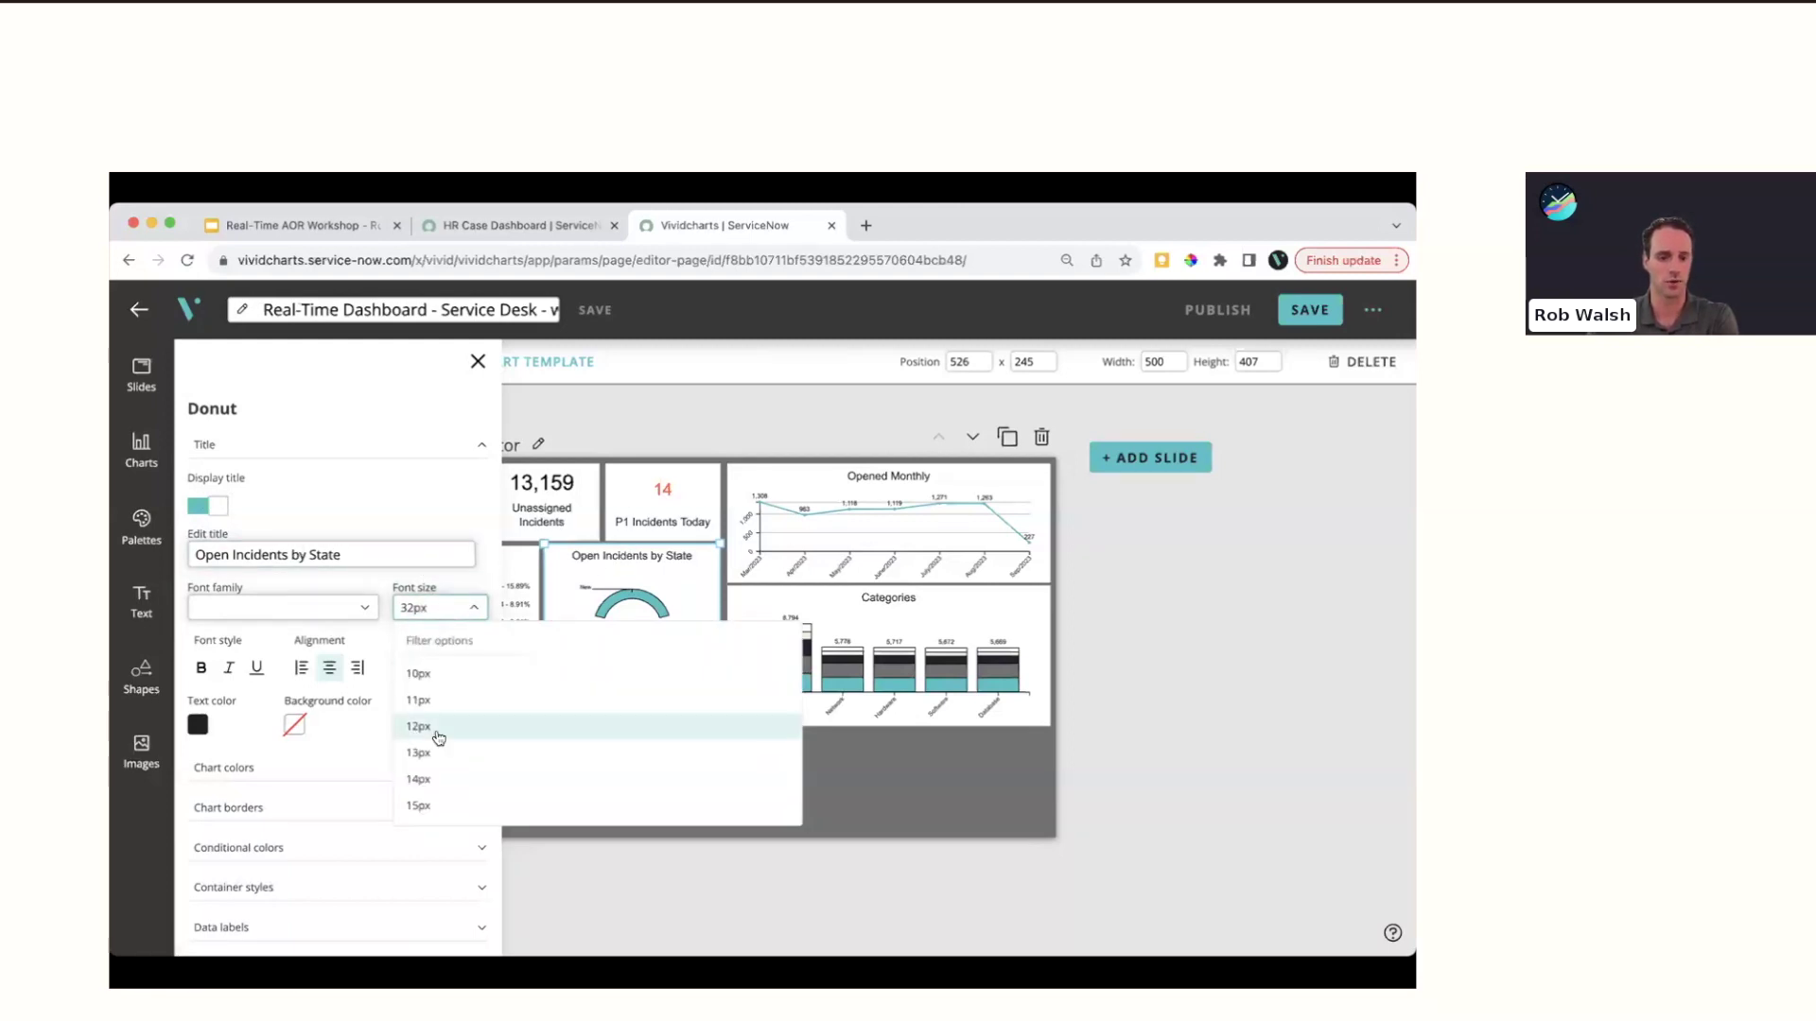
{"action": "scroll", "coordinate": [438, 737], "scroll_direction": "down", "scroll_amount": 5}
{"action": "left_click", "coordinate": [427, 766]}
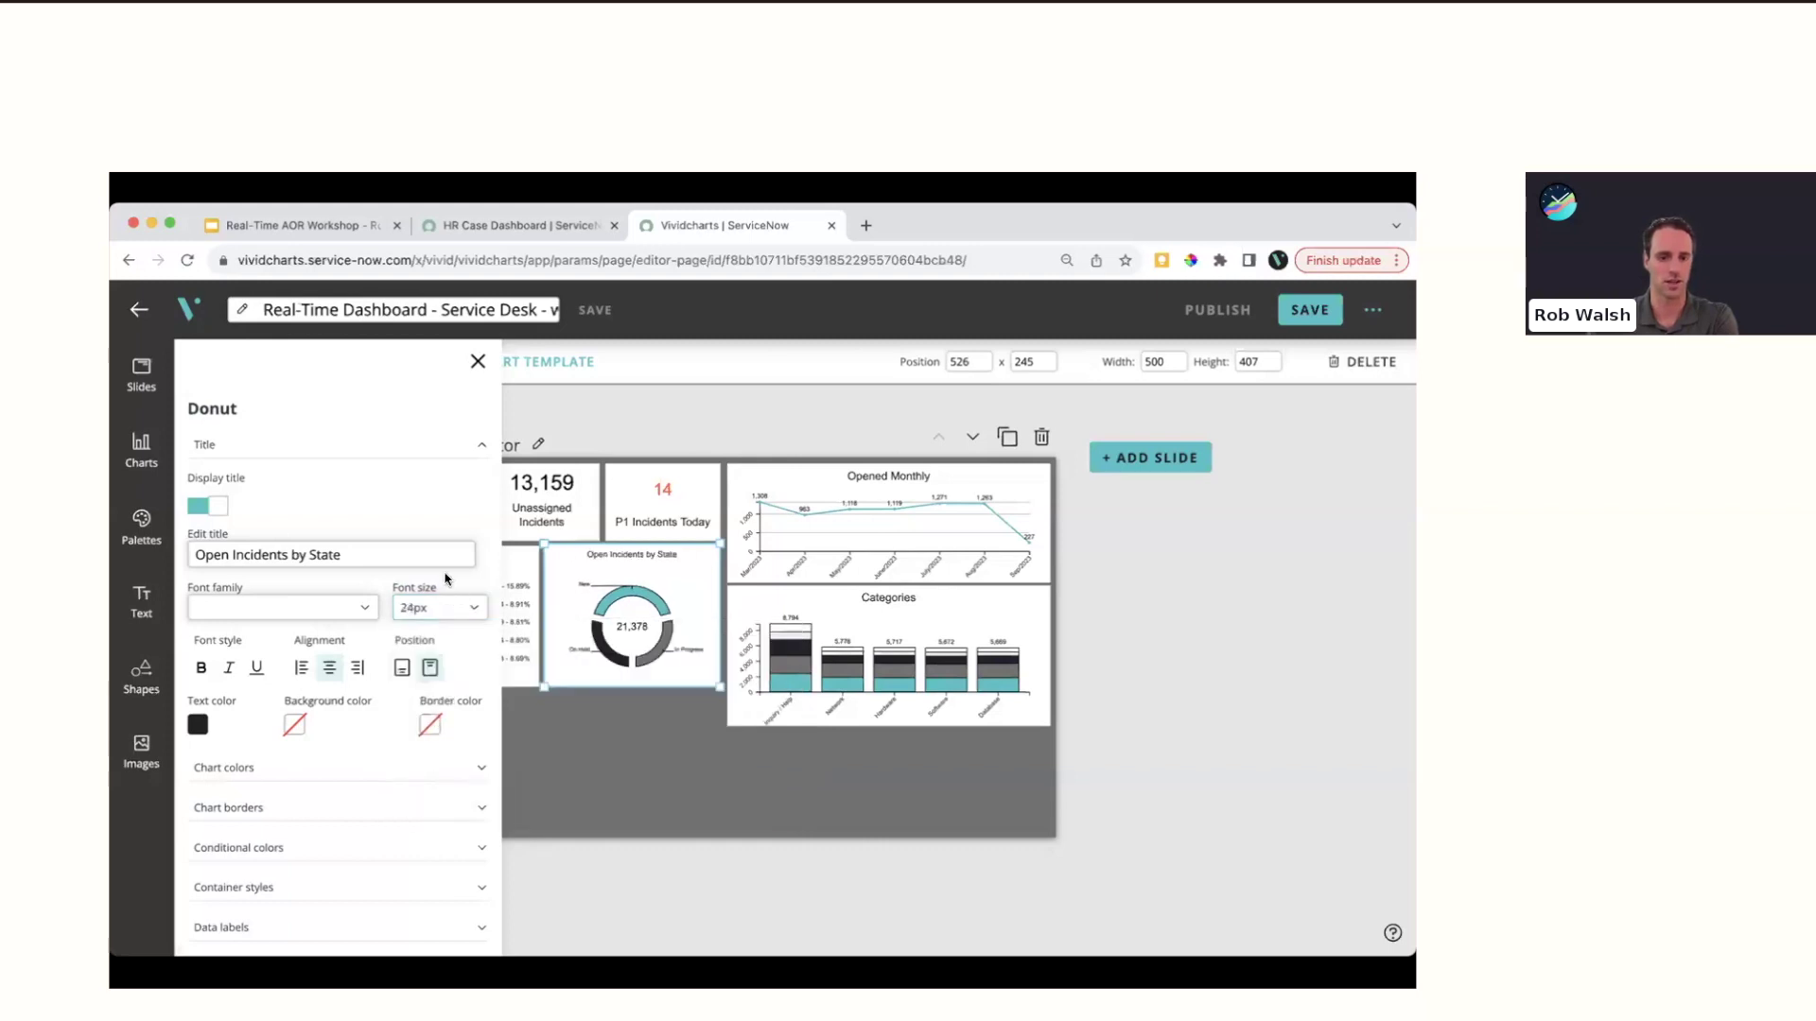
{"action": "left_click", "coordinate": [440, 607]}
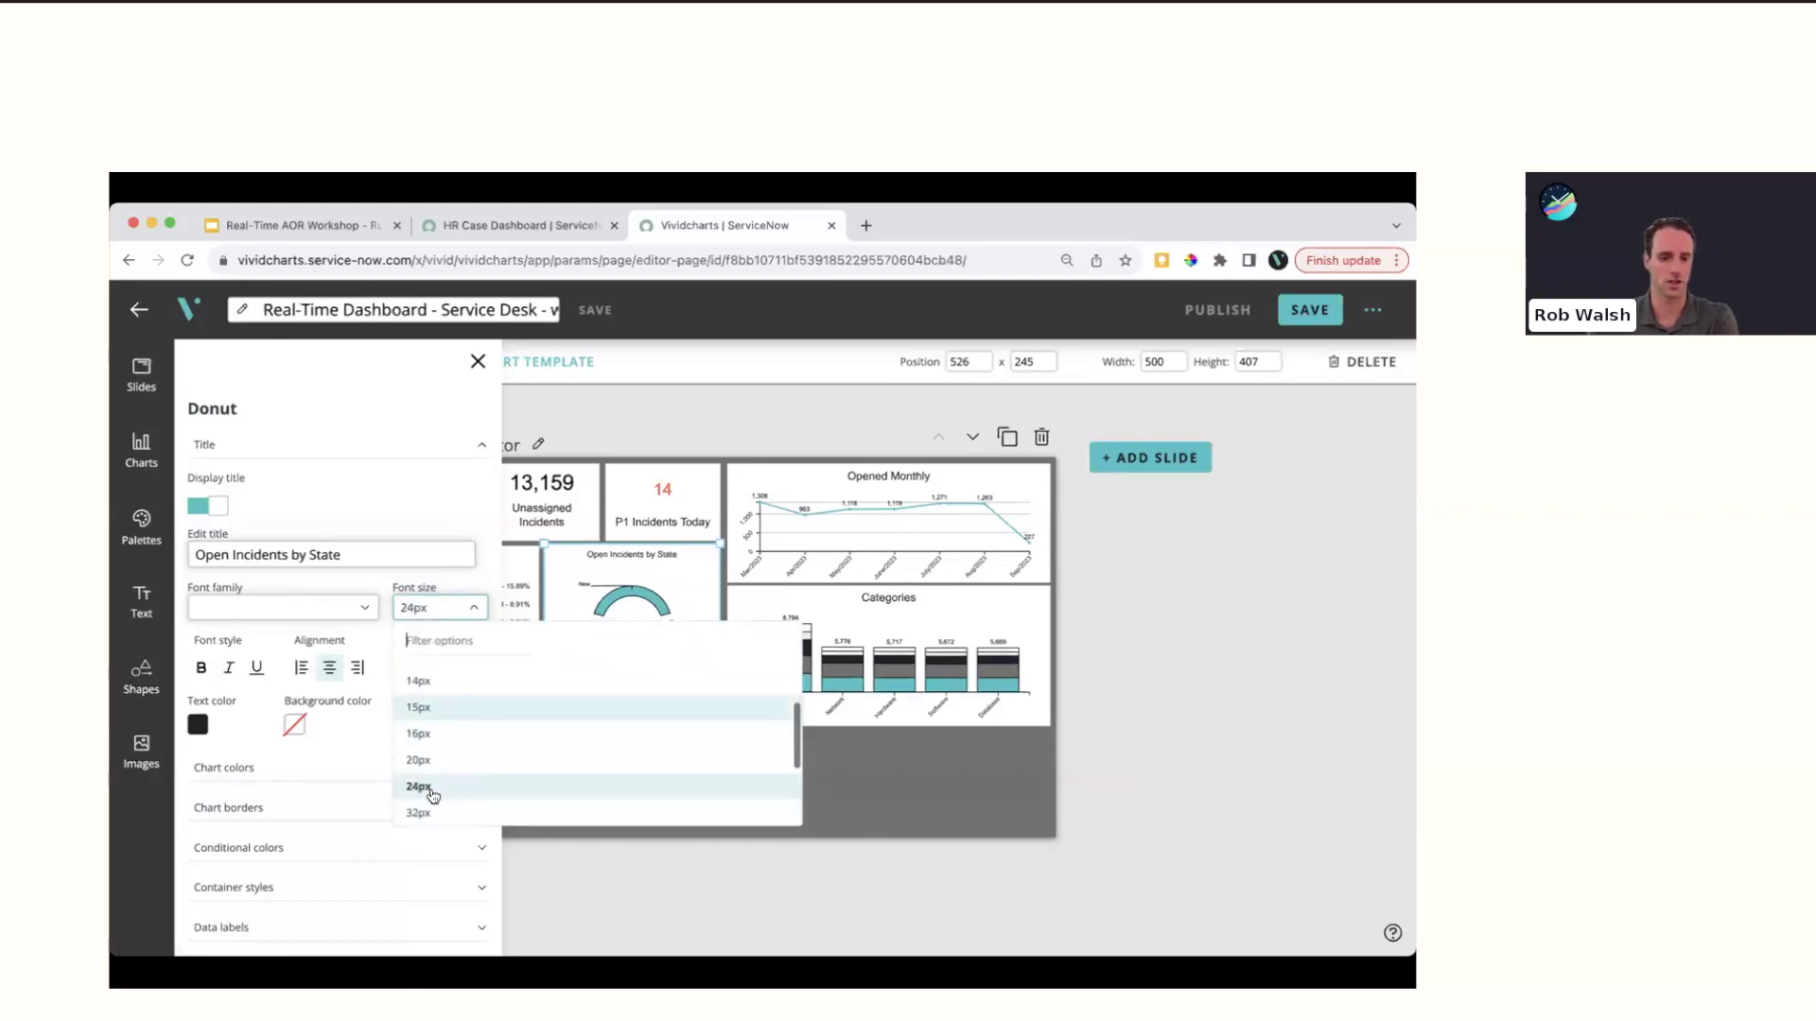
{"action": "left_click", "coordinate": [424, 812]}
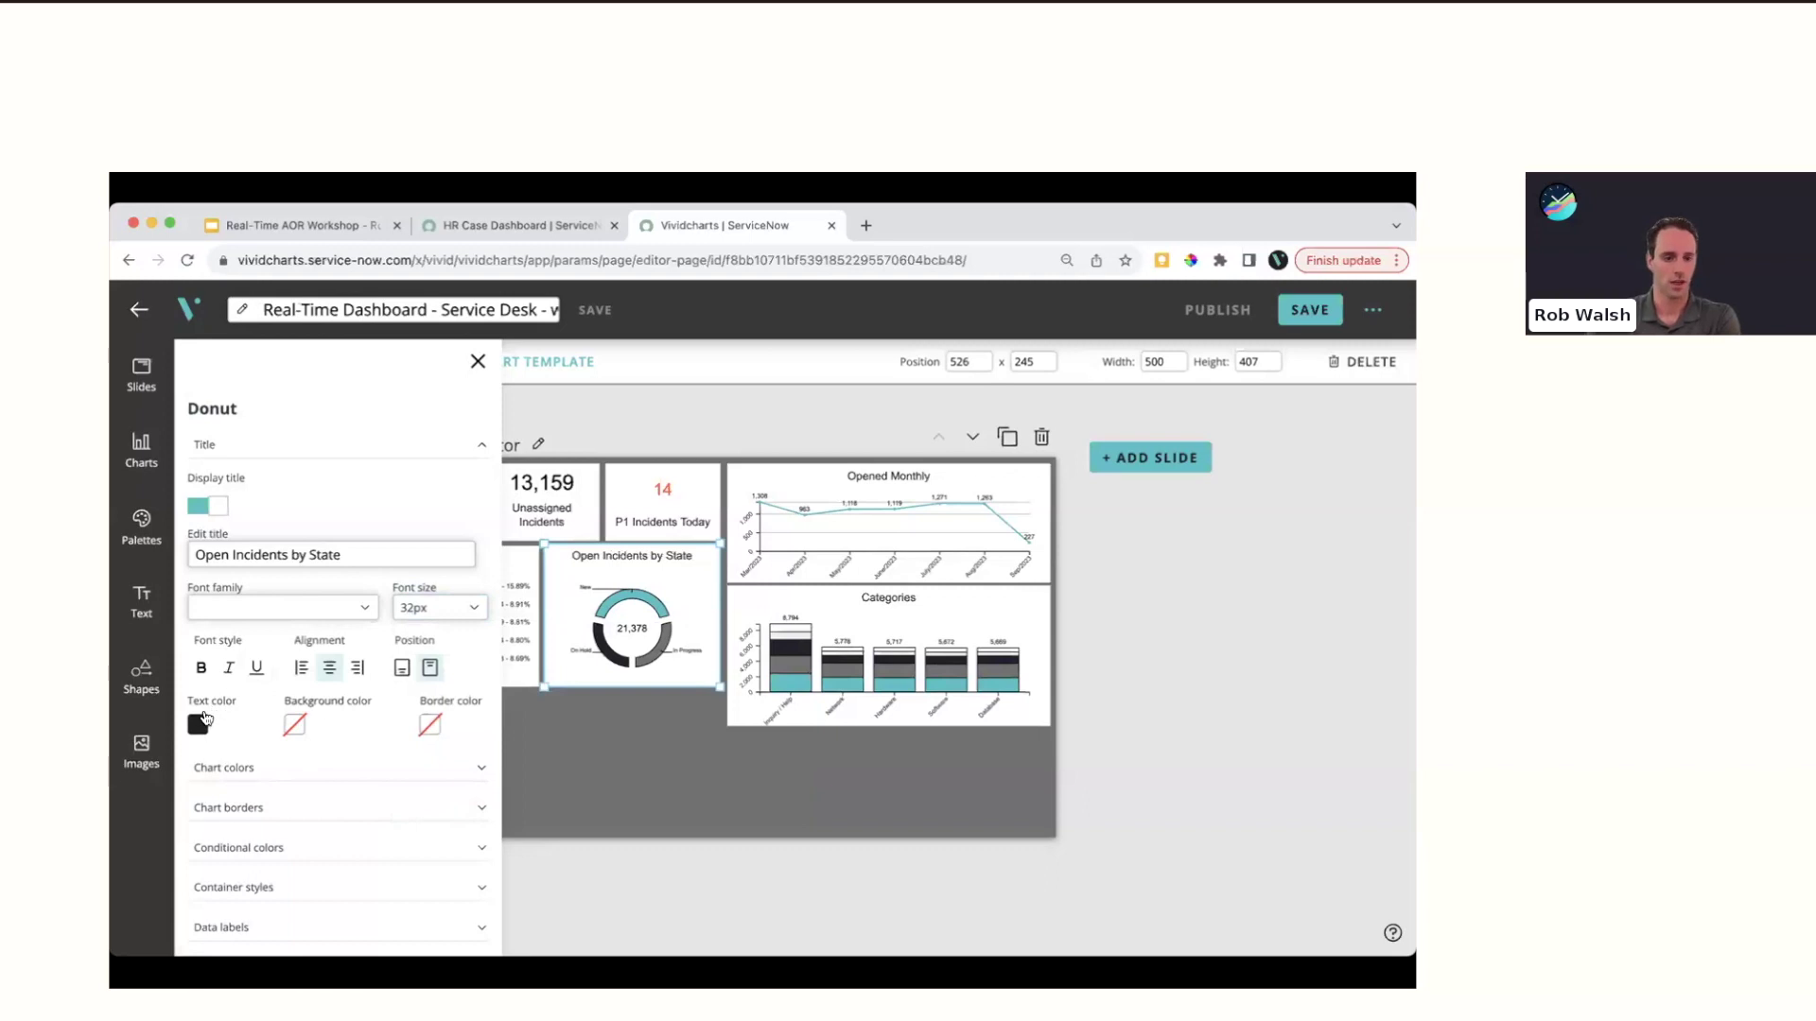
Try bold and italic formatting on the donut chart's title and remove both styles
{"action": "left_click", "coordinate": [200, 668]}
{"action": "left_click", "coordinate": [230, 667]}
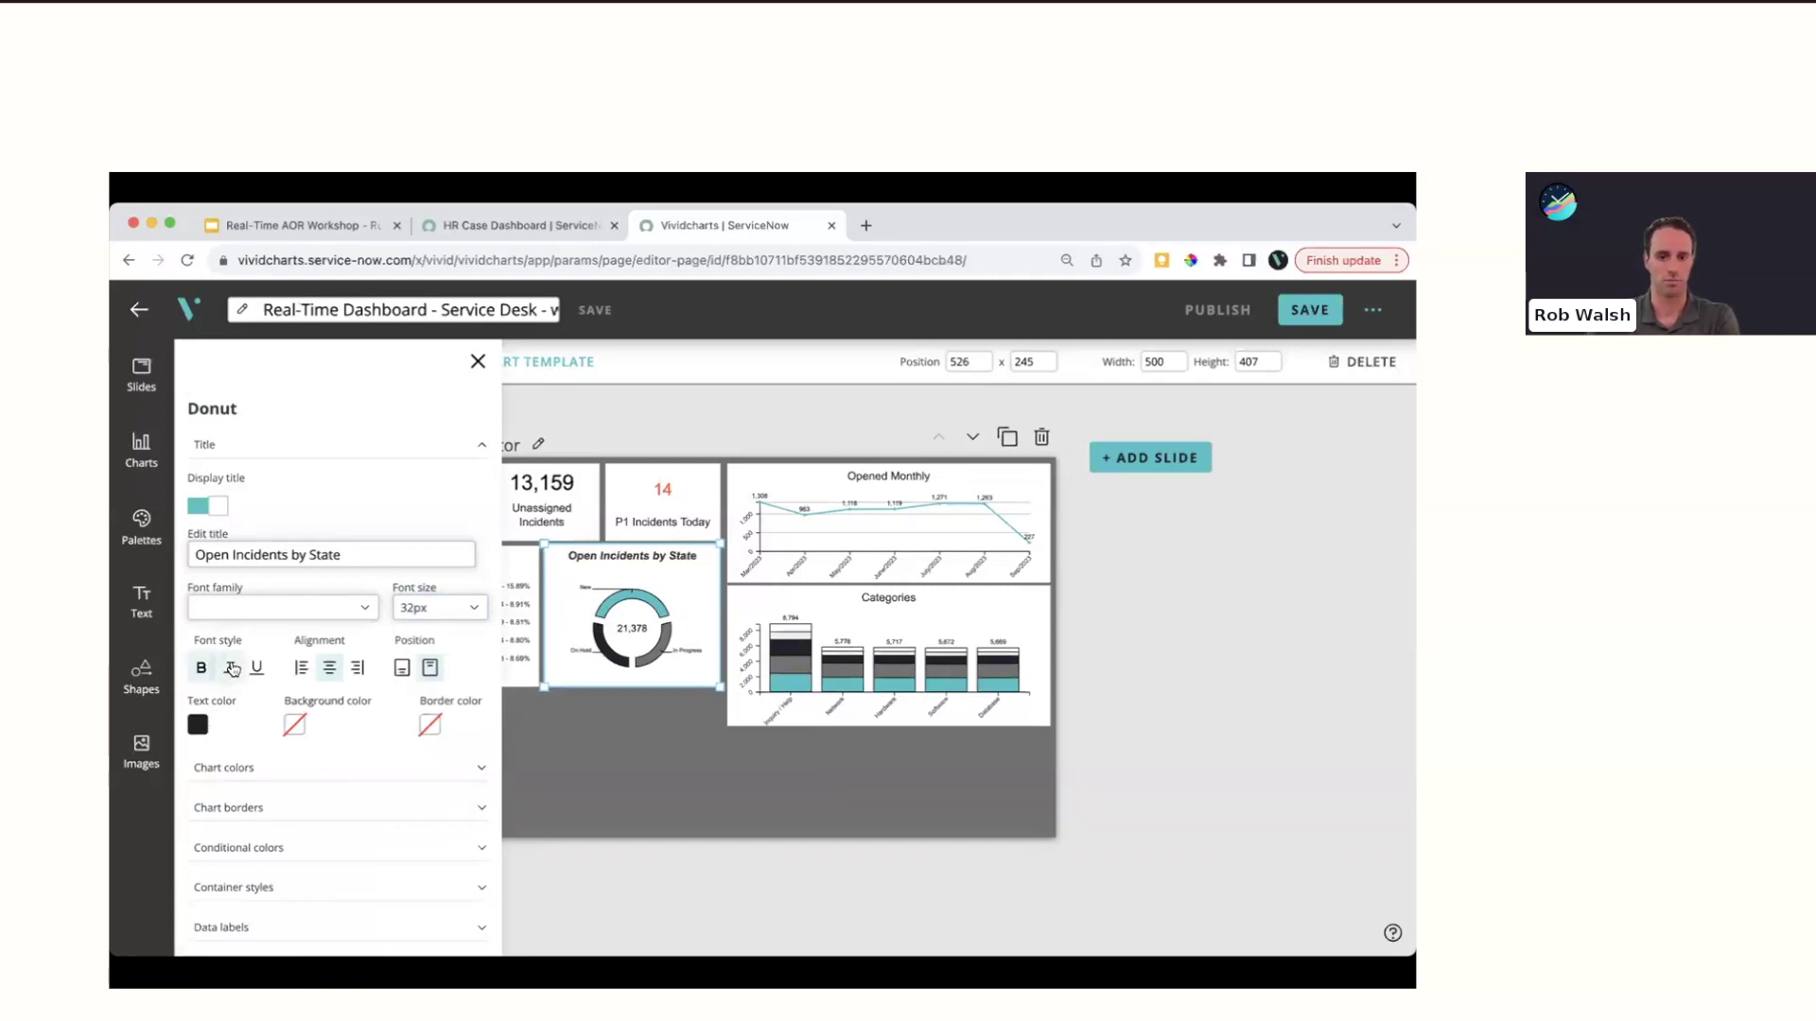
{"action": "left_click", "coordinate": [229, 668]}
{"action": "left_click", "coordinate": [200, 668]}
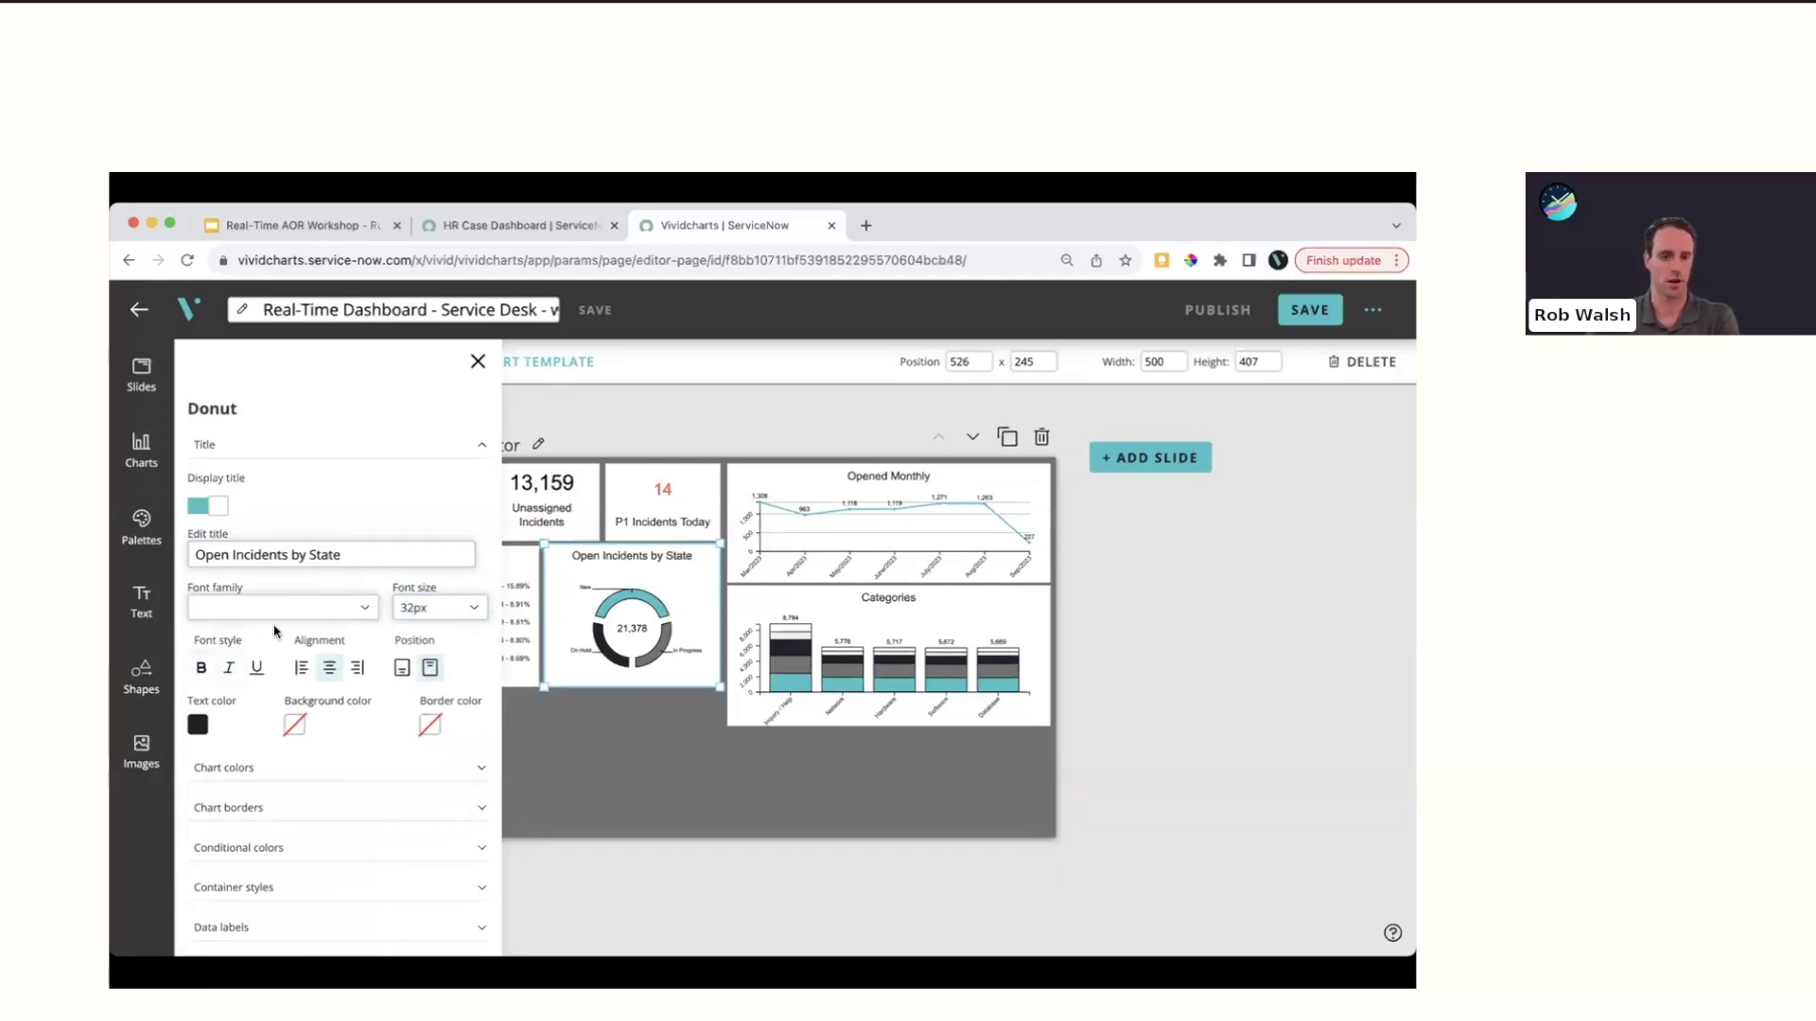
Look over the donut chart's remaining style categories, close the style settings and deselect the chart
{"action": "scroll", "coordinate": [310, 646], "scroll_direction": "down", "scroll_amount": 2}
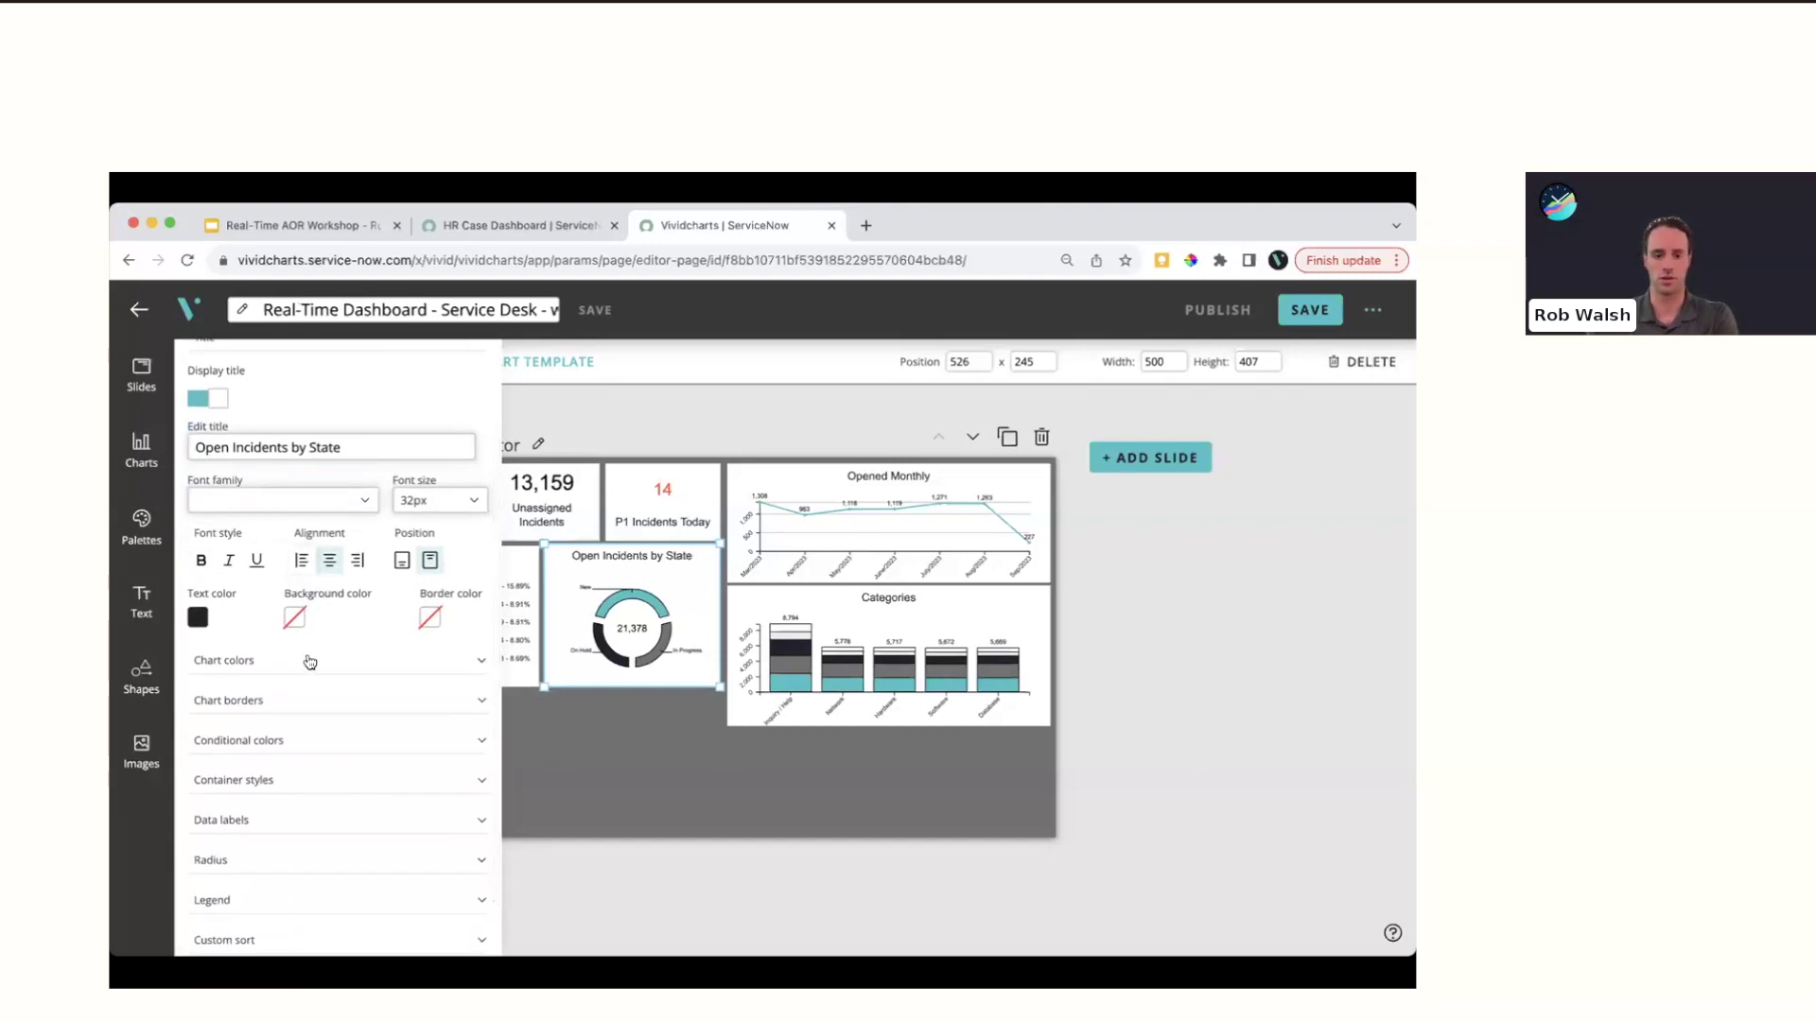
{"action": "scroll", "coordinate": [310, 662], "scroll_direction": "up", "scroll_amount": 2}
{"action": "left_click", "coordinate": [333, 450]}
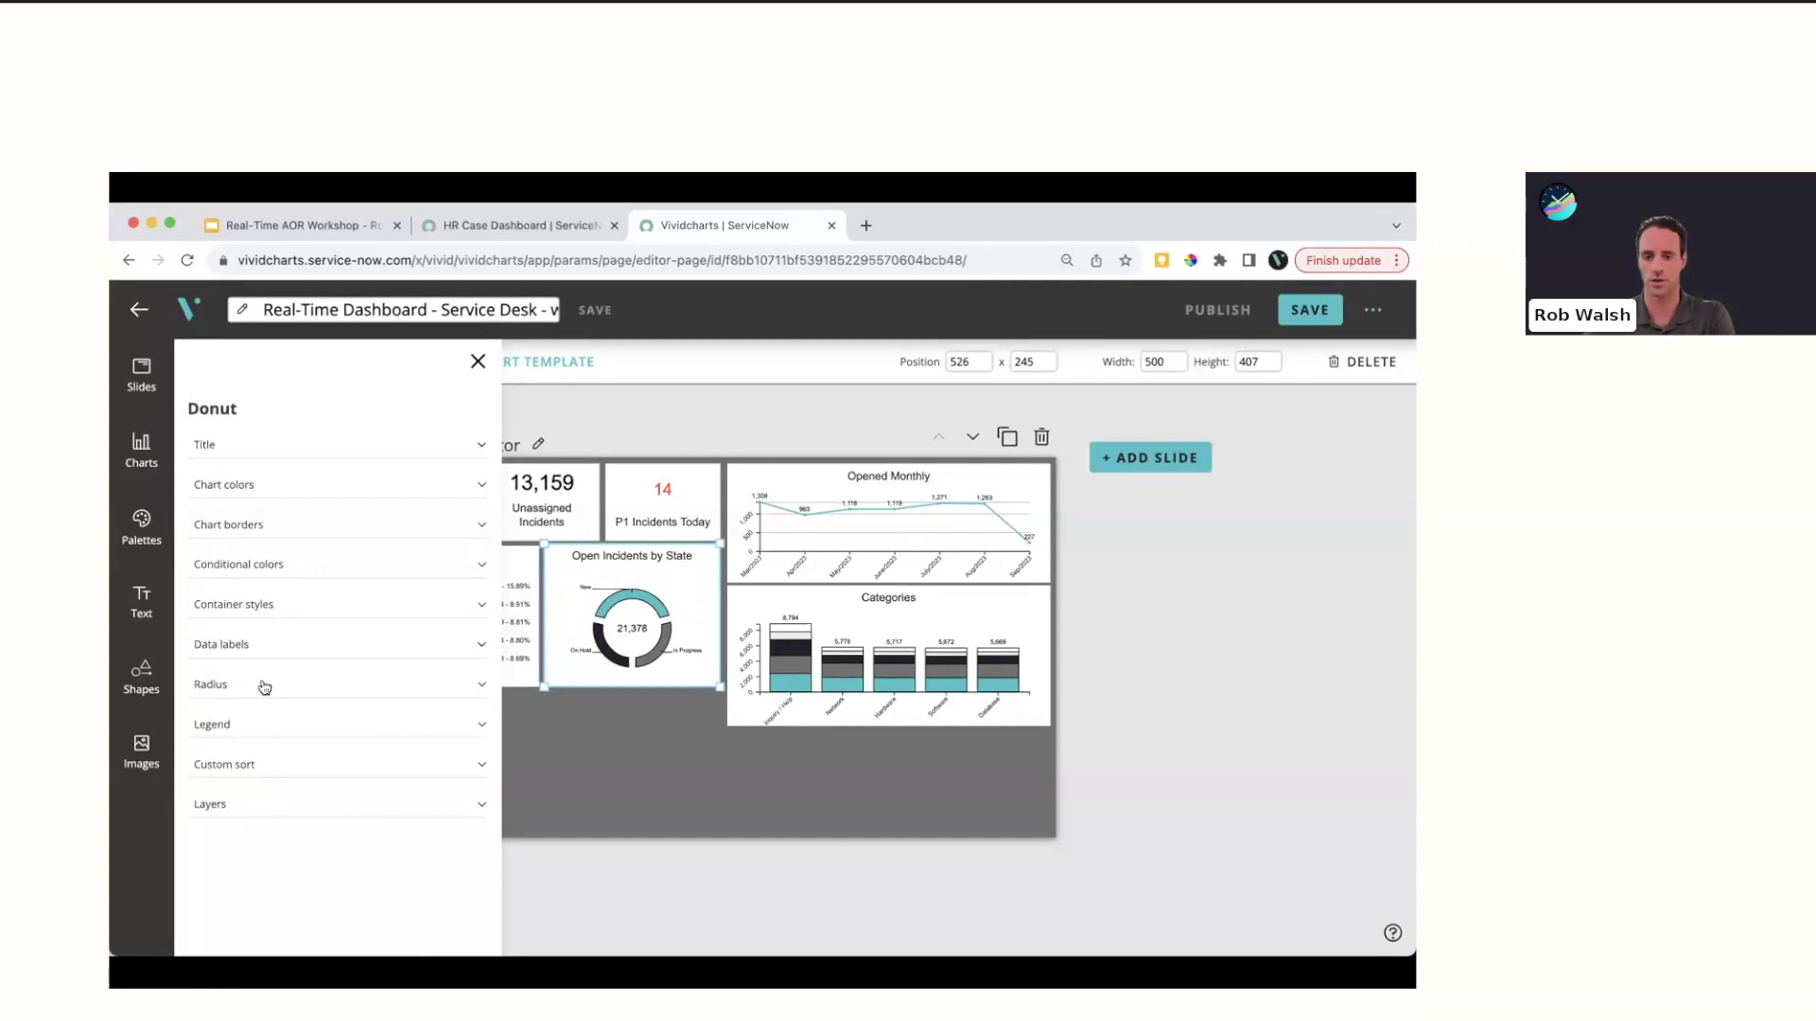
{"action": "left_click", "coordinate": [477, 361]}
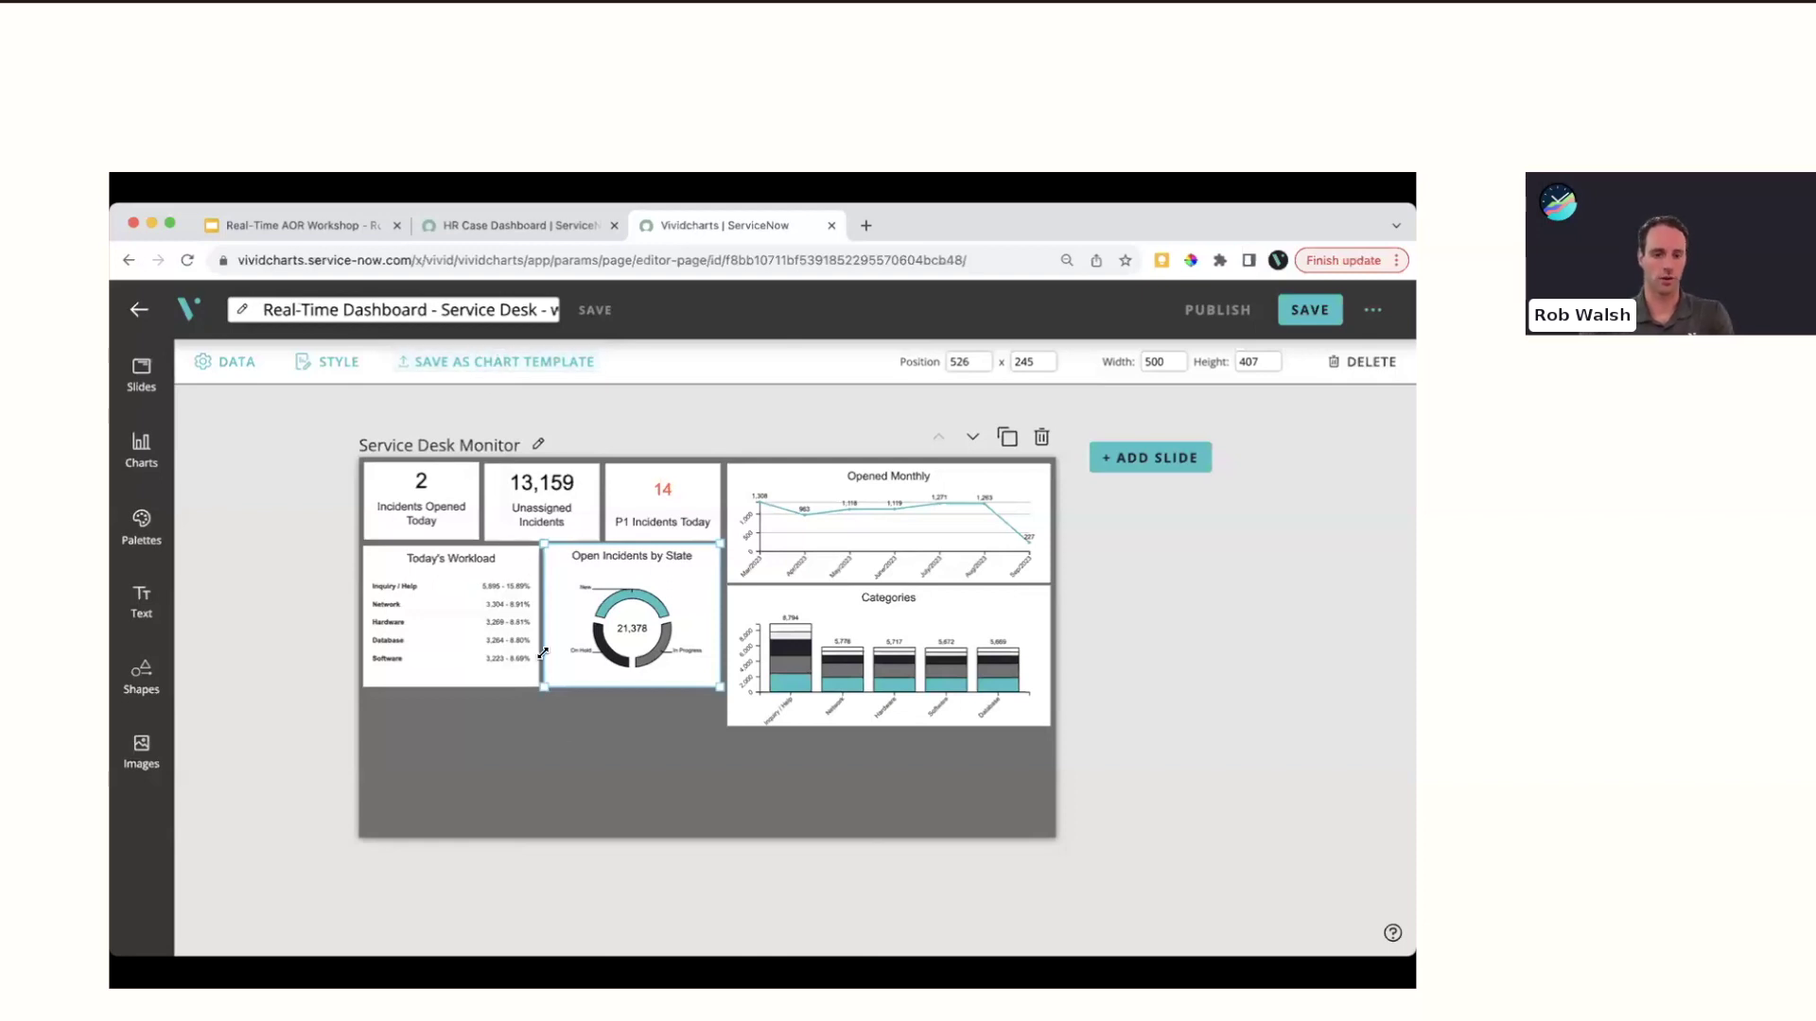
{"action": "left_click", "coordinate": [557, 719]}
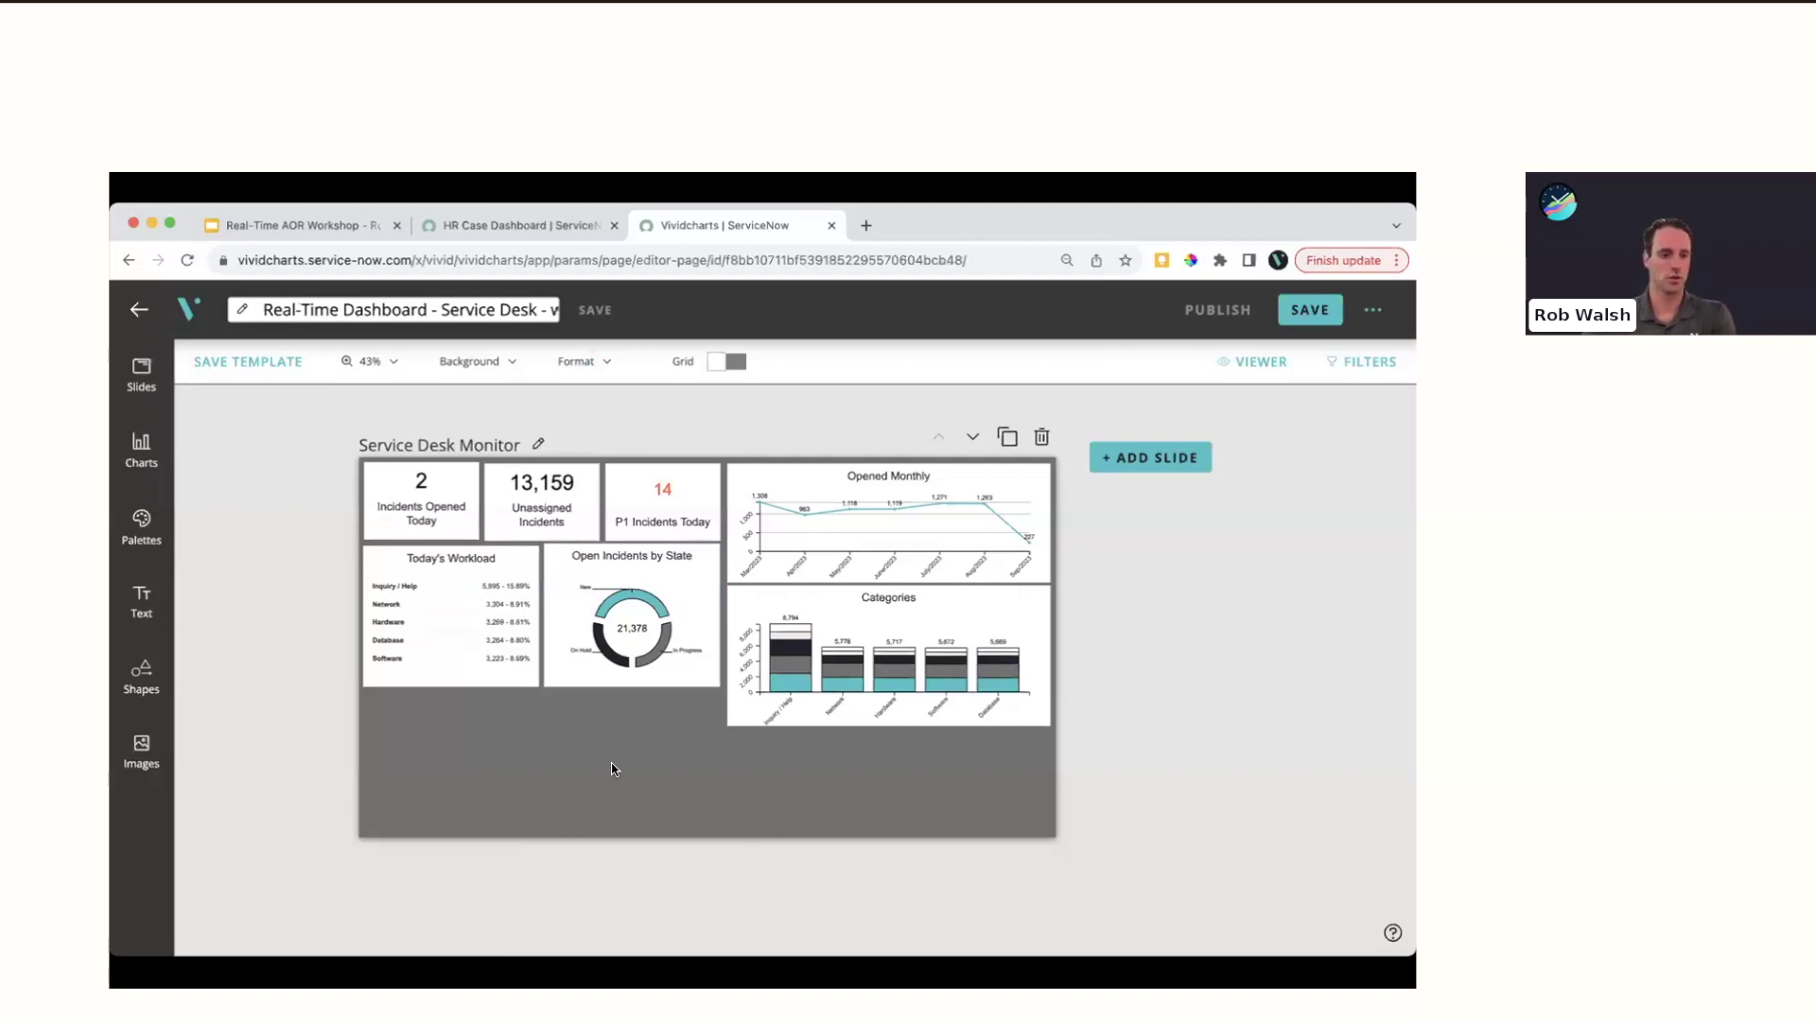
Look through the full list of available chart types, close it and check the Today's Workload chart on the slide
{"action": "left_click", "coordinate": [141, 453]}
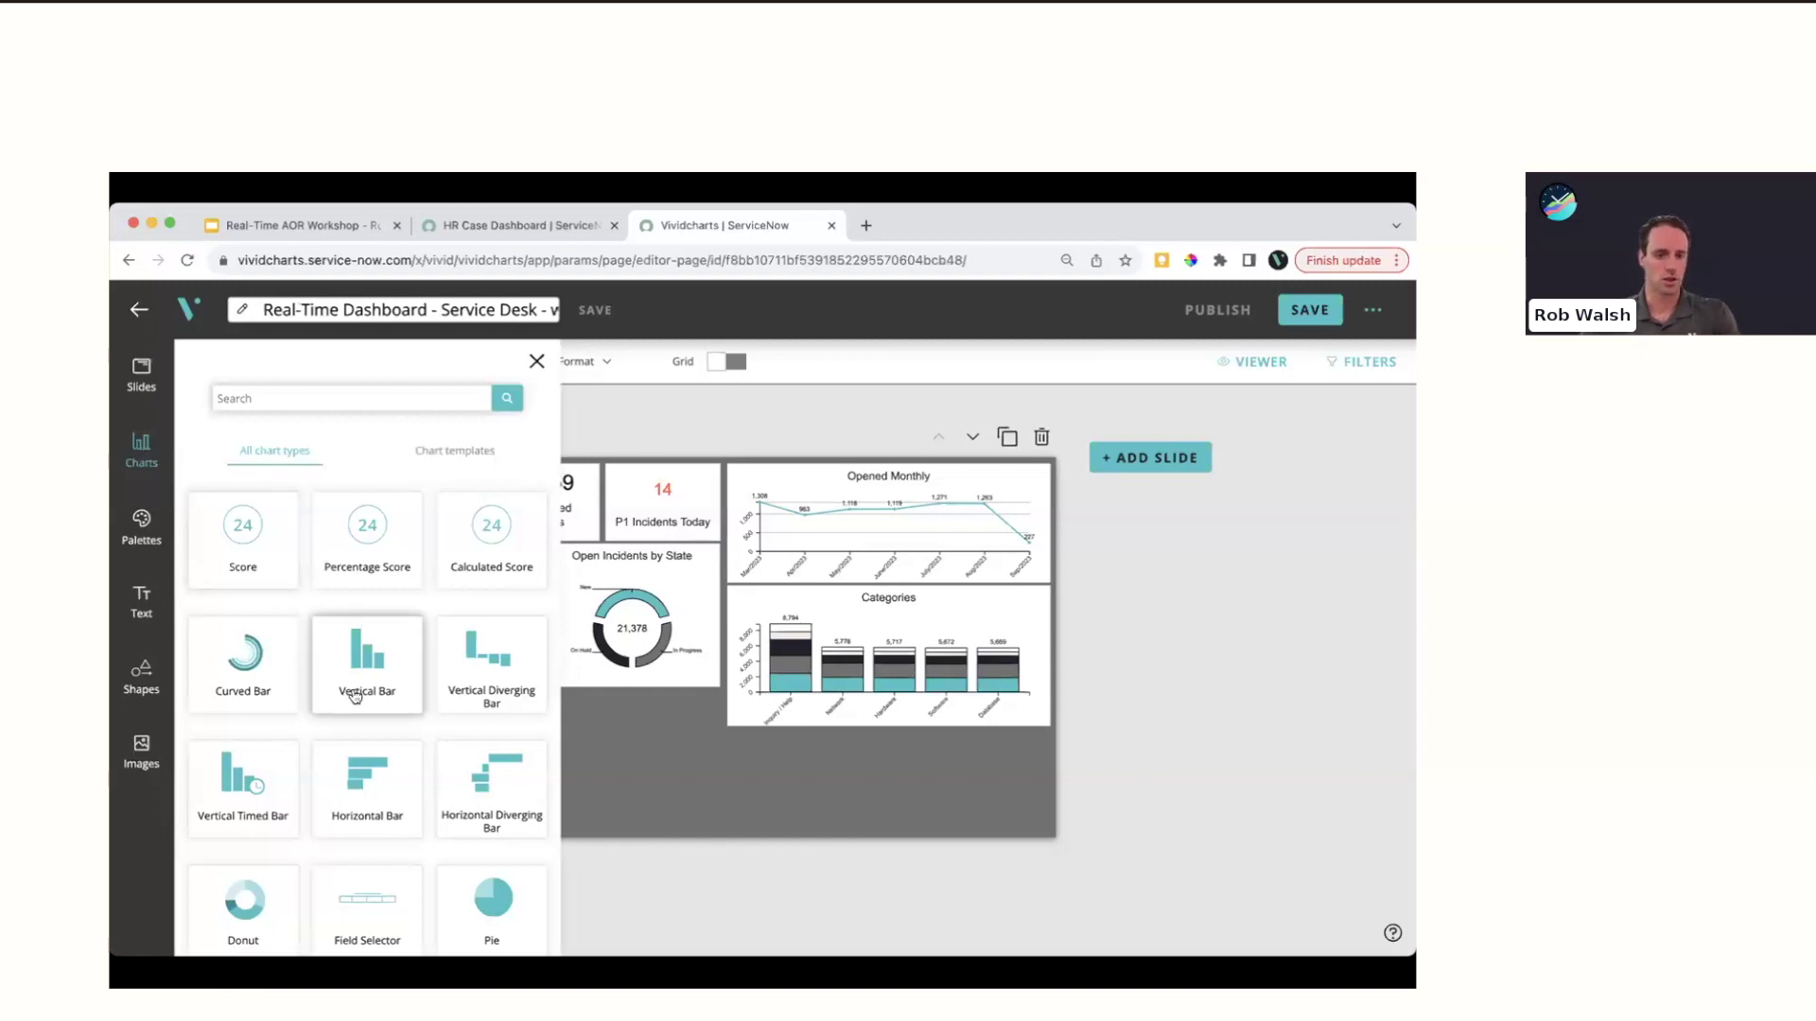
{"action": "scroll", "coordinate": [364, 681], "scroll_direction": "down", "scroll_amount": 2}
{"action": "scroll", "coordinate": [356, 697], "scroll_direction": "down", "scroll_amount": 6}
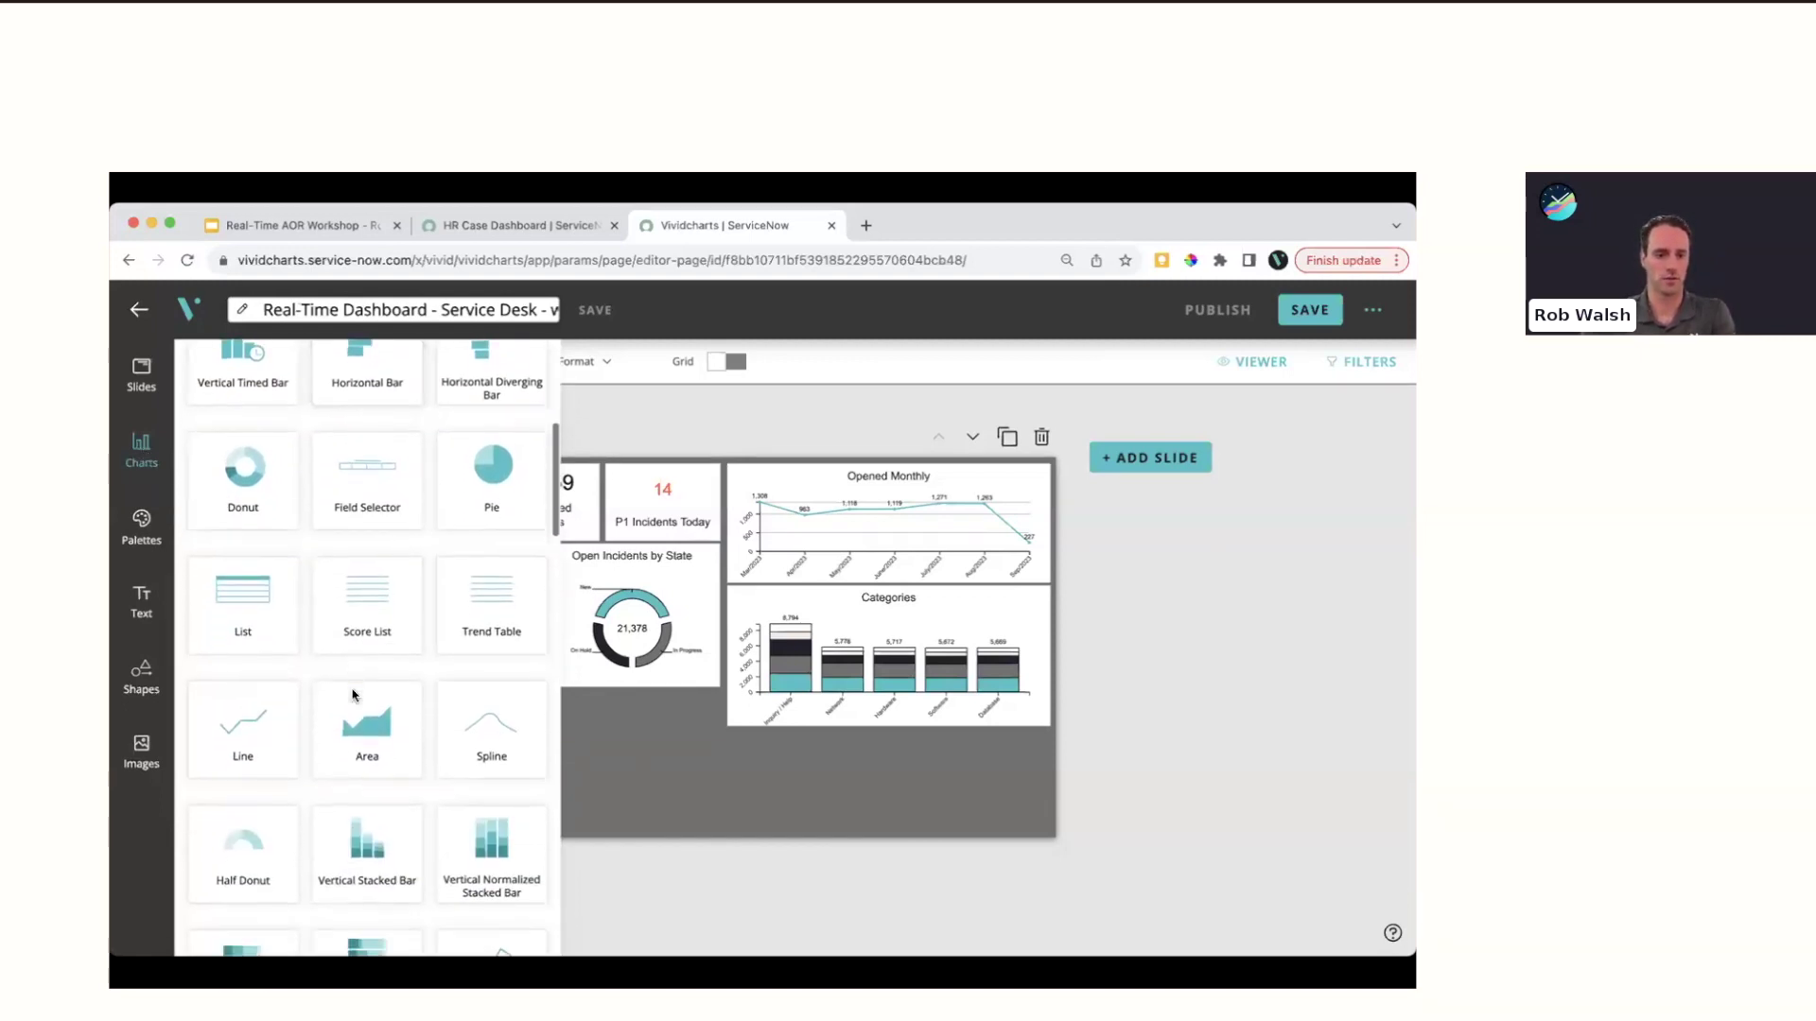
{"action": "scroll", "coordinate": [356, 697], "scroll_direction": "down", "scroll_amount": 4}
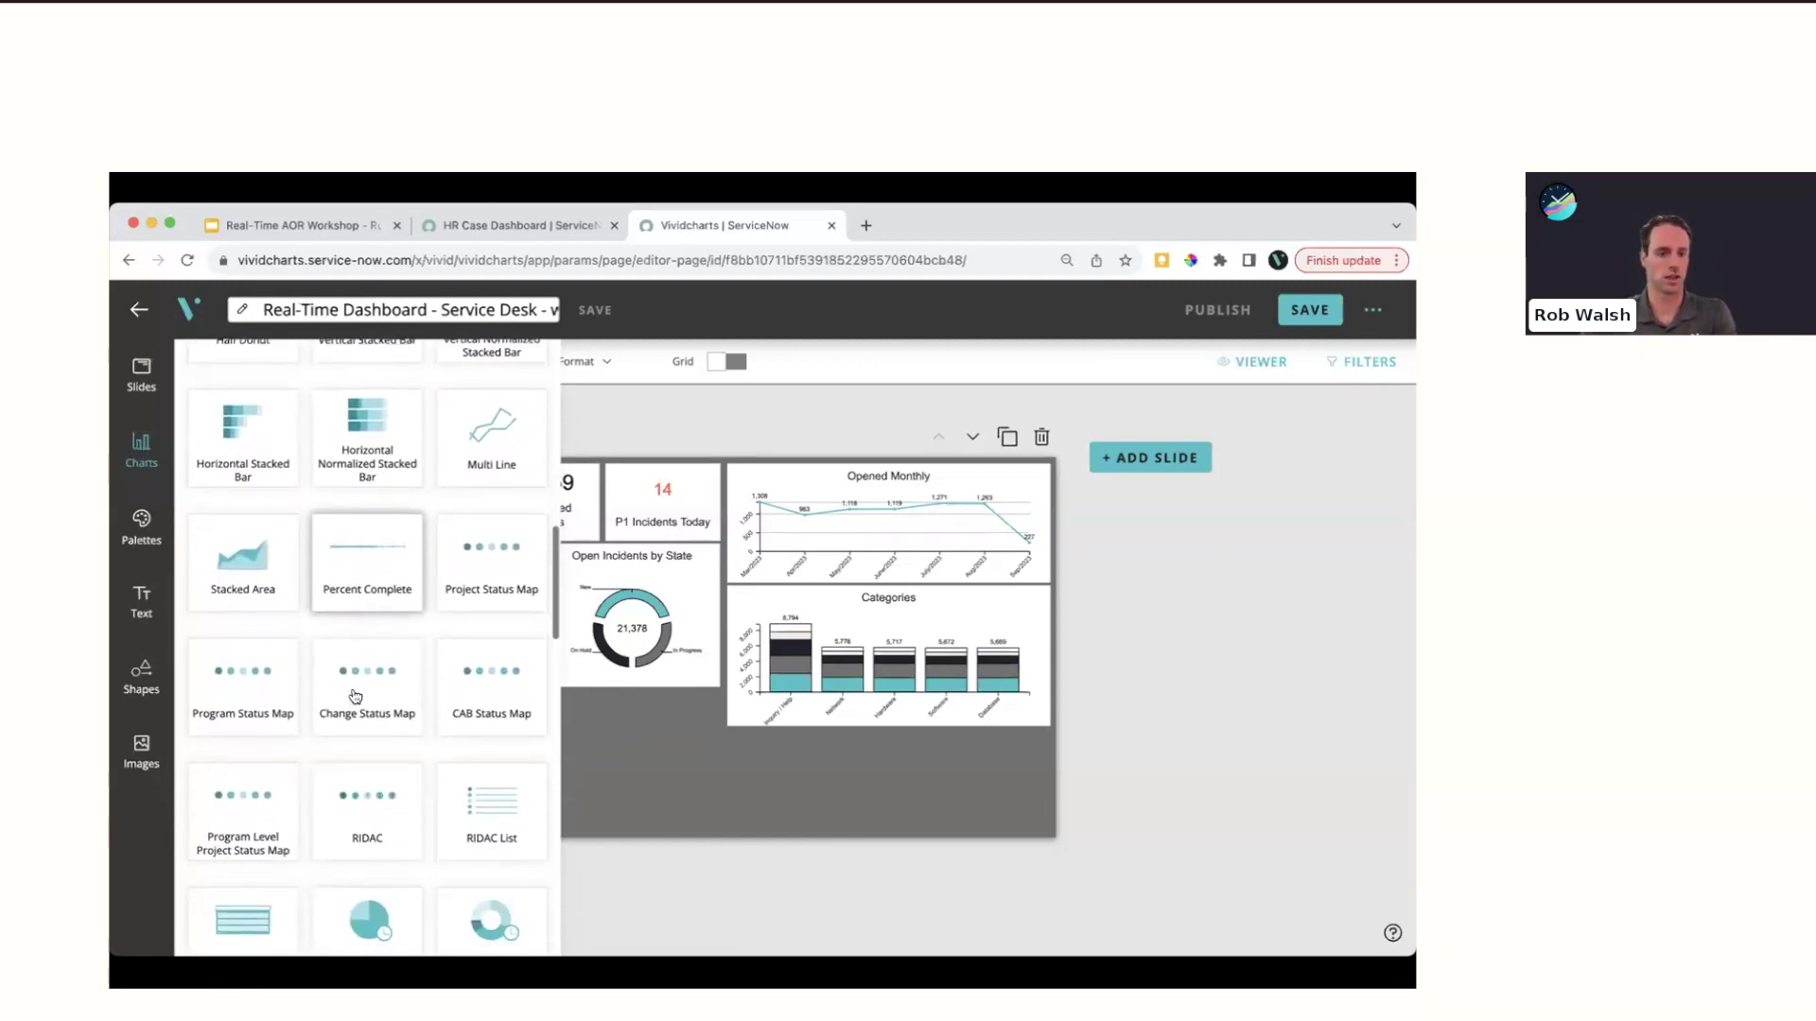
{"action": "scroll", "coordinate": [355, 697], "scroll_direction": "down", "scroll_amount": 1}
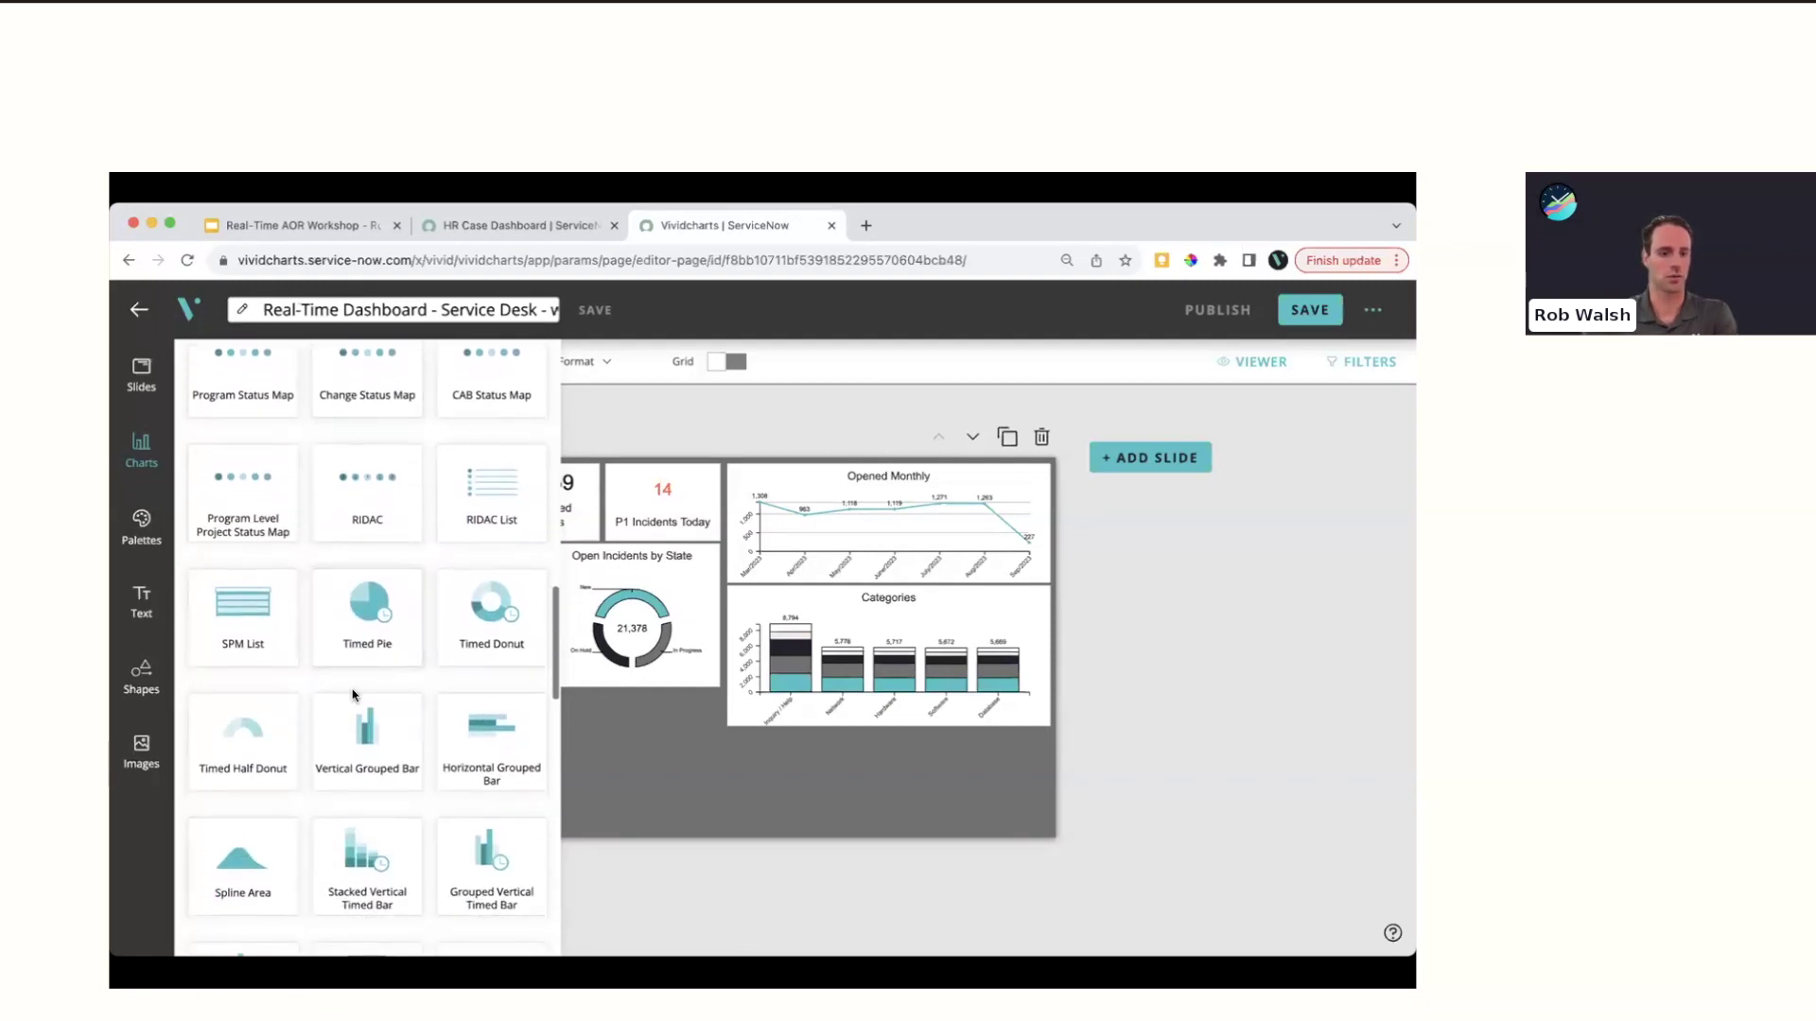
{"action": "scroll", "coordinate": [355, 697], "scroll_direction": "up", "scroll_amount": 2}
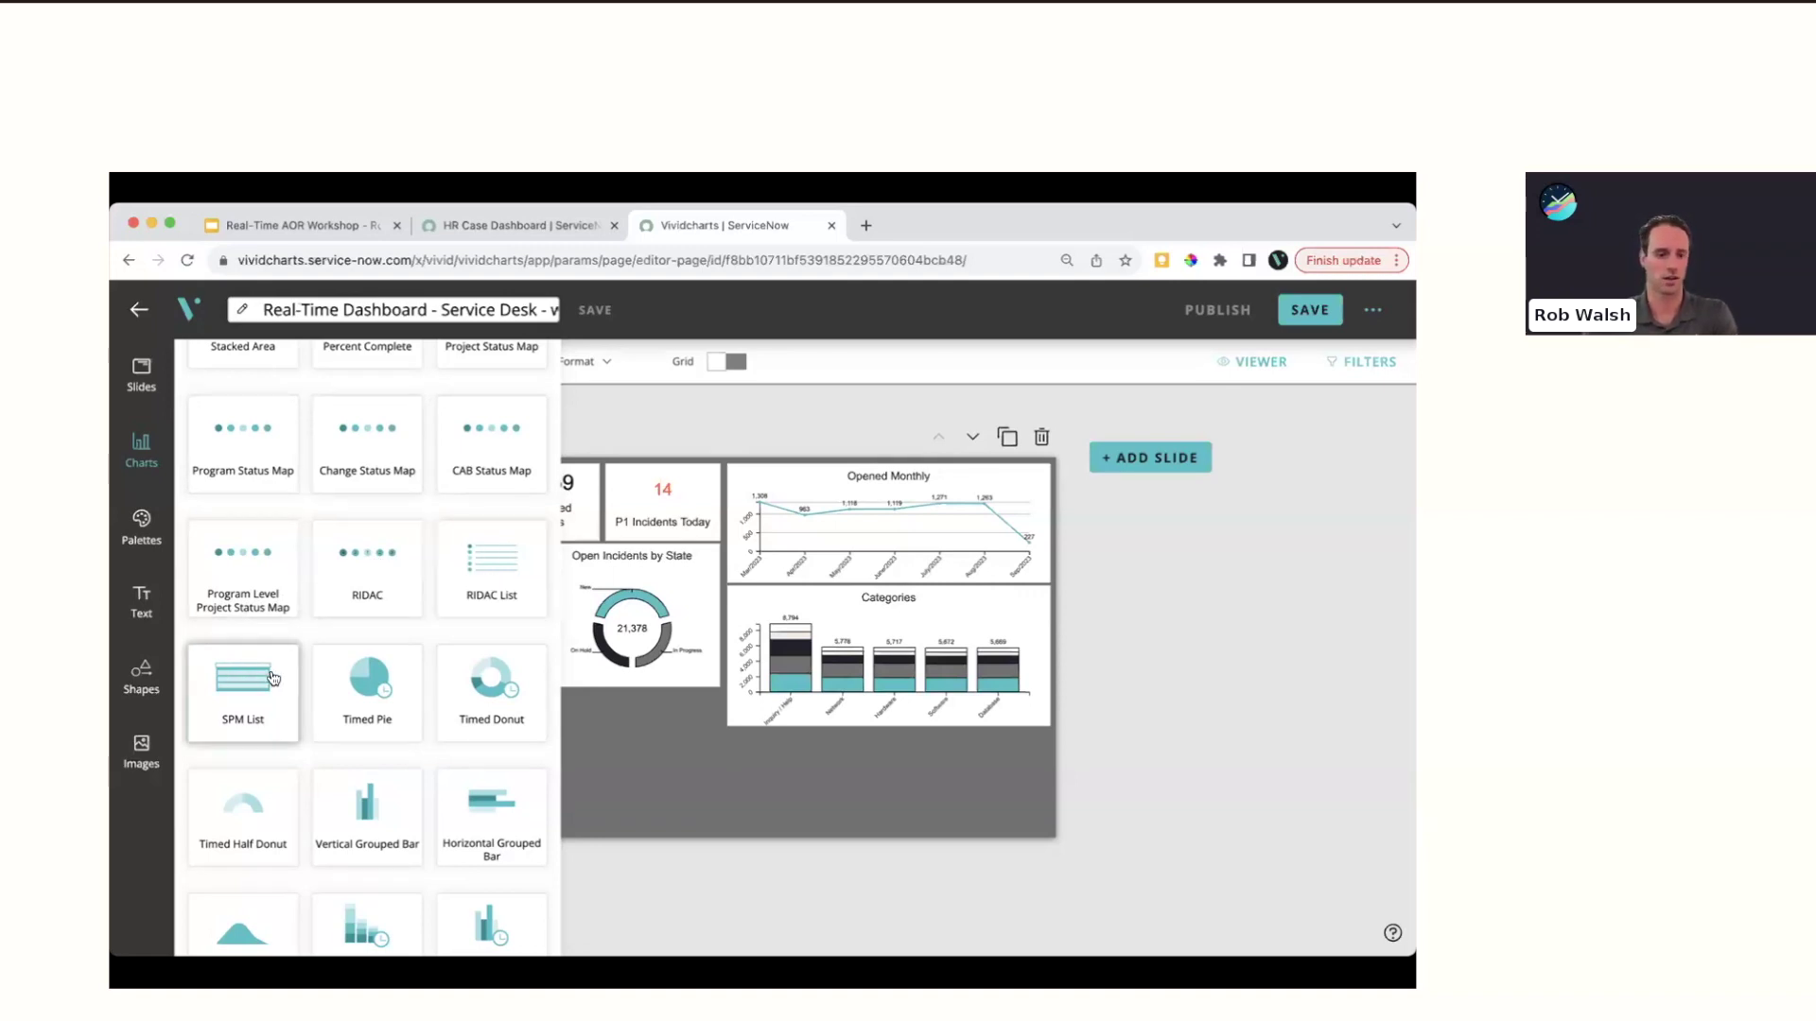
{"action": "scroll", "coordinate": [273, 677], "scroll_direction": "down", "scroll_amount": 5}
{"action": "scroll", "coordinate": [466, 577], "scroll_direction": "up", "scroll_amount": 15}
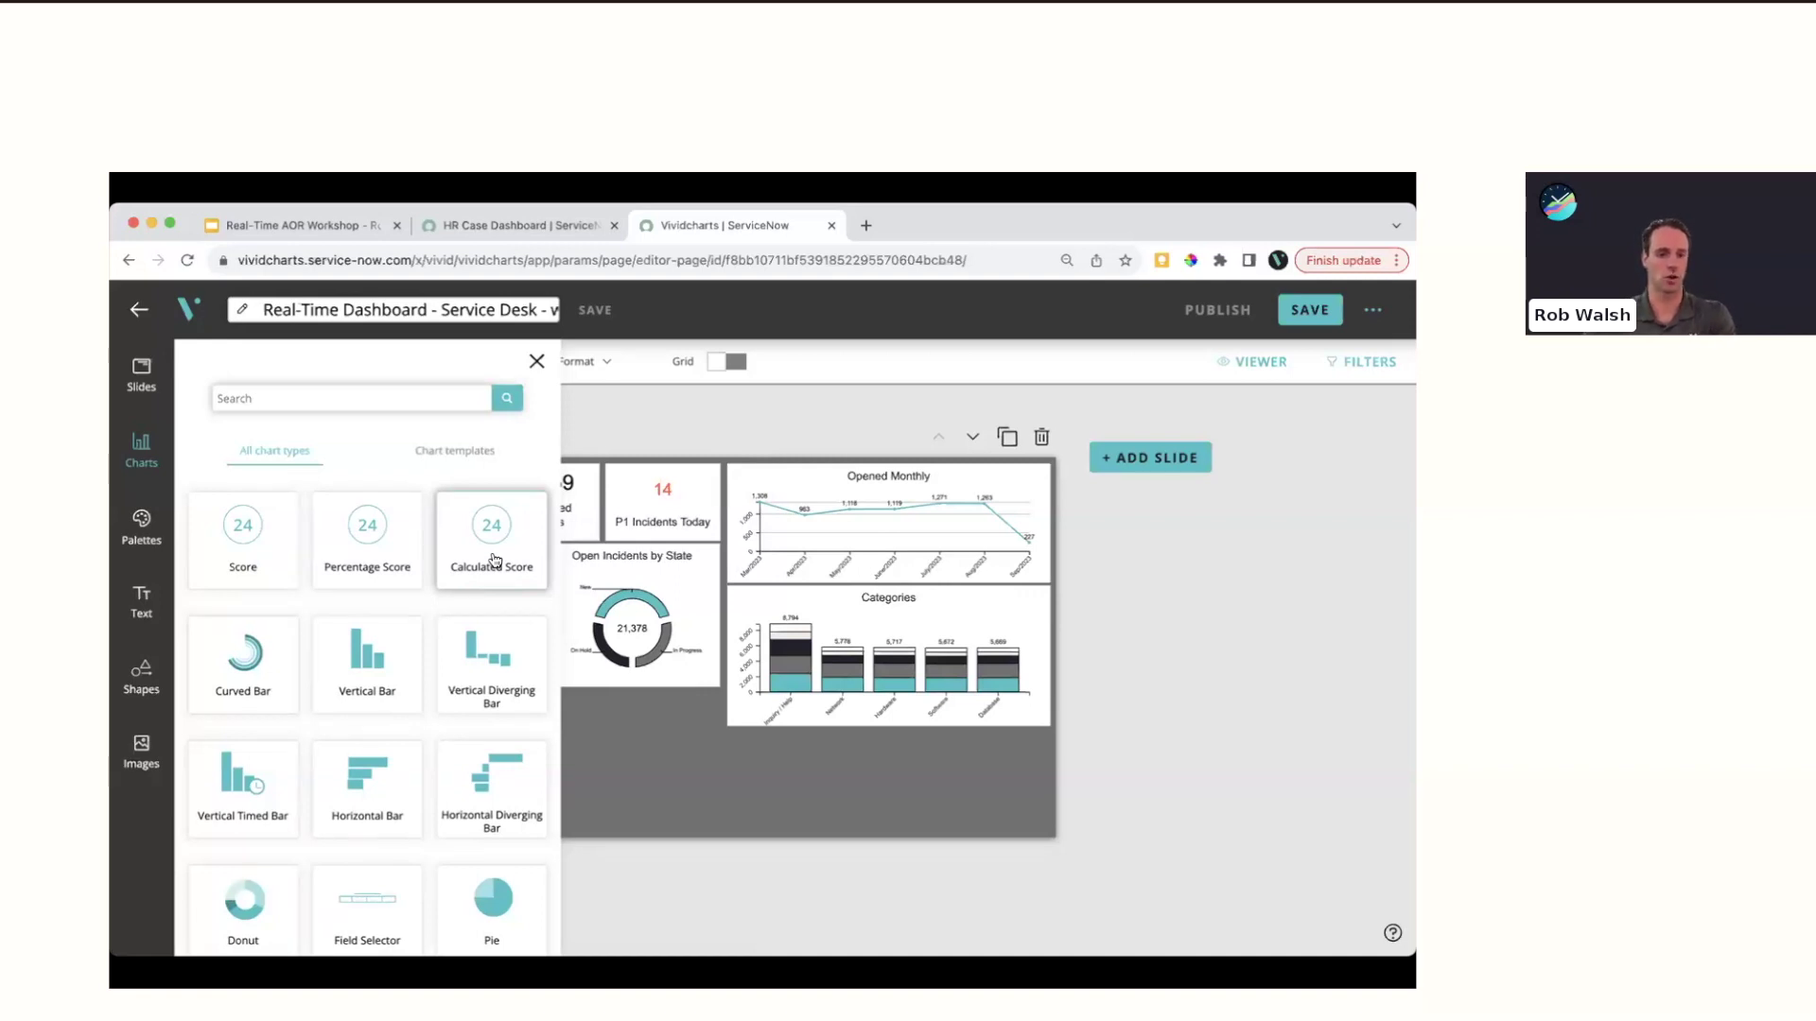
{"action": "left_click", "coordinate": [536, 362]}
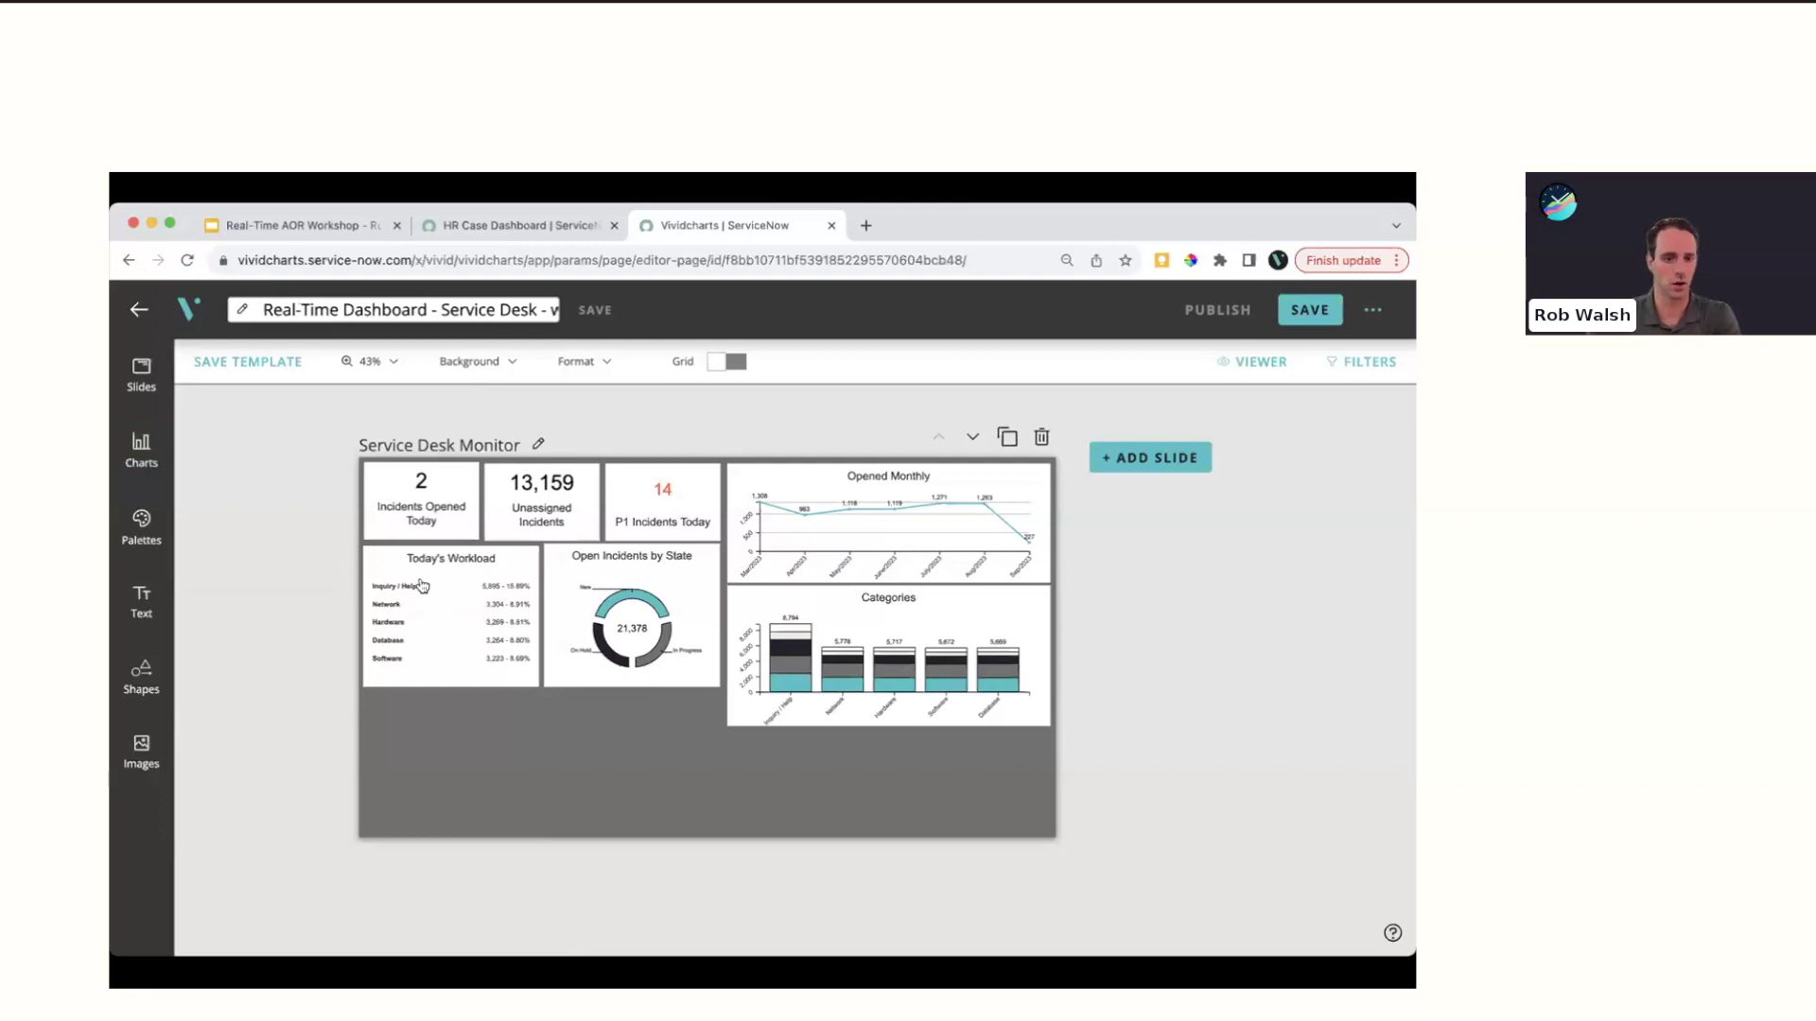
{"action": "left_click", "coordinate": [461, 575]}
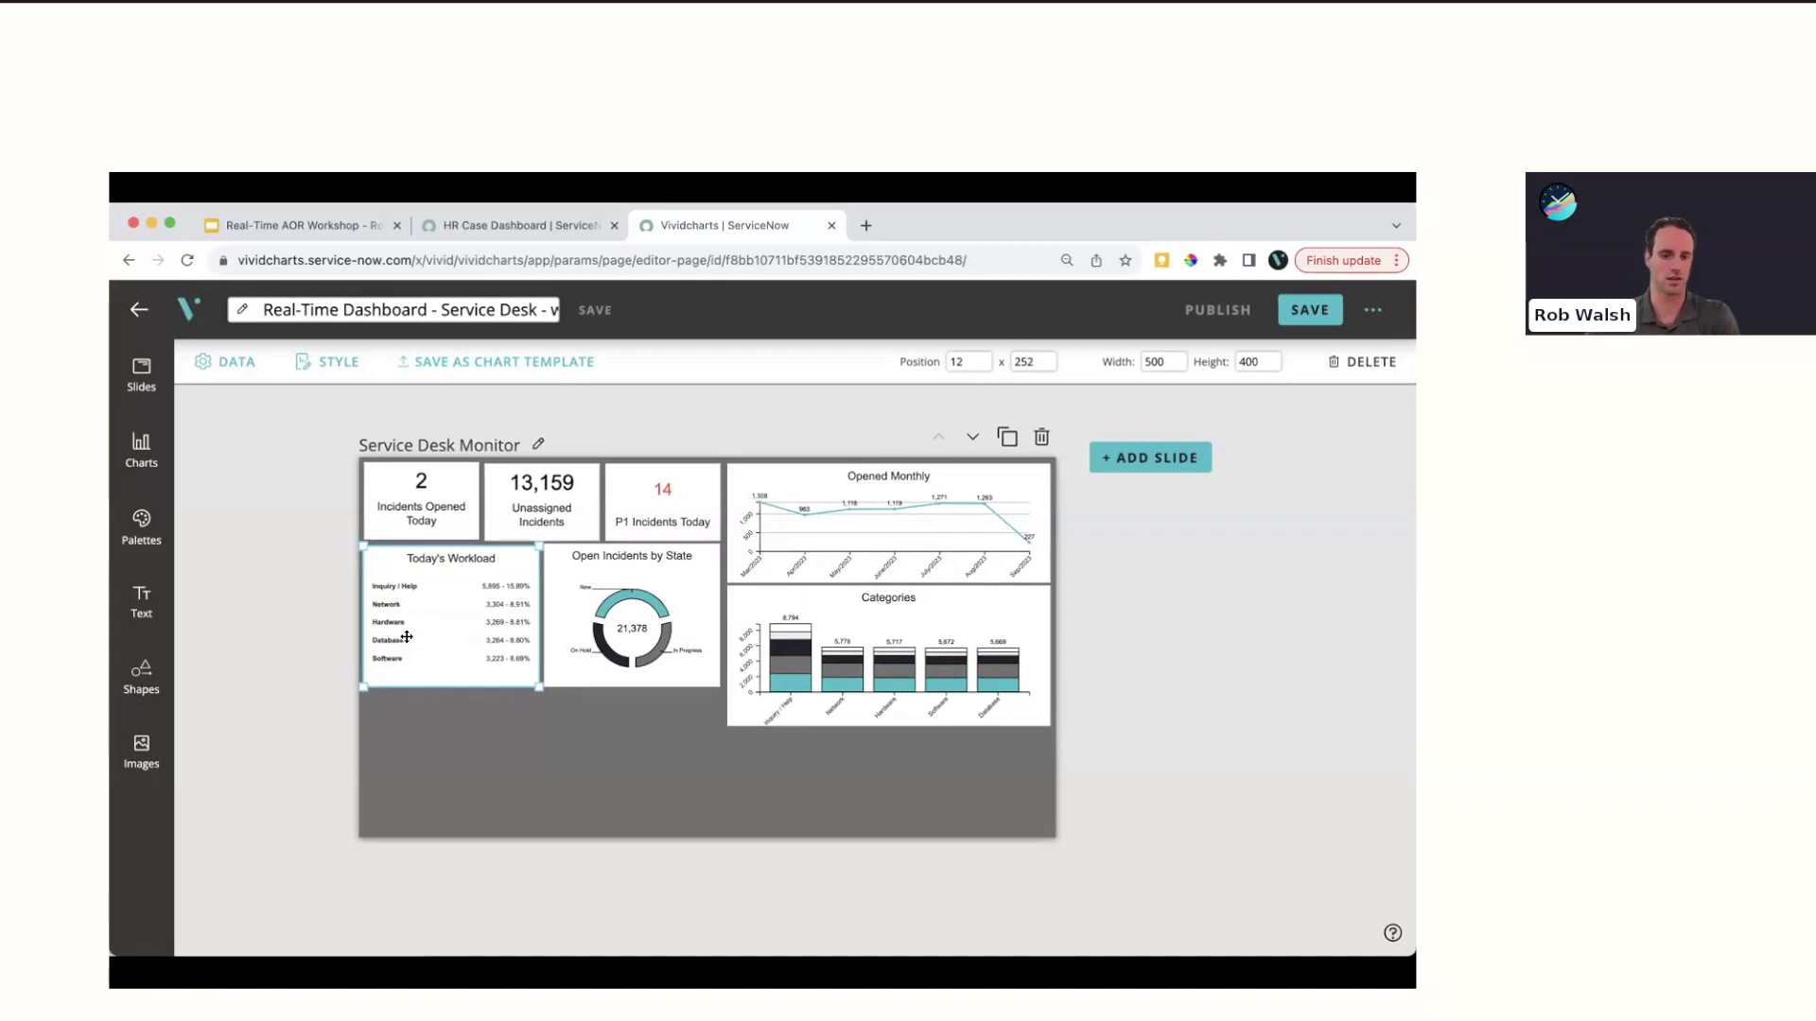
{"action": "left_click", "coordinate": [427, 715]}
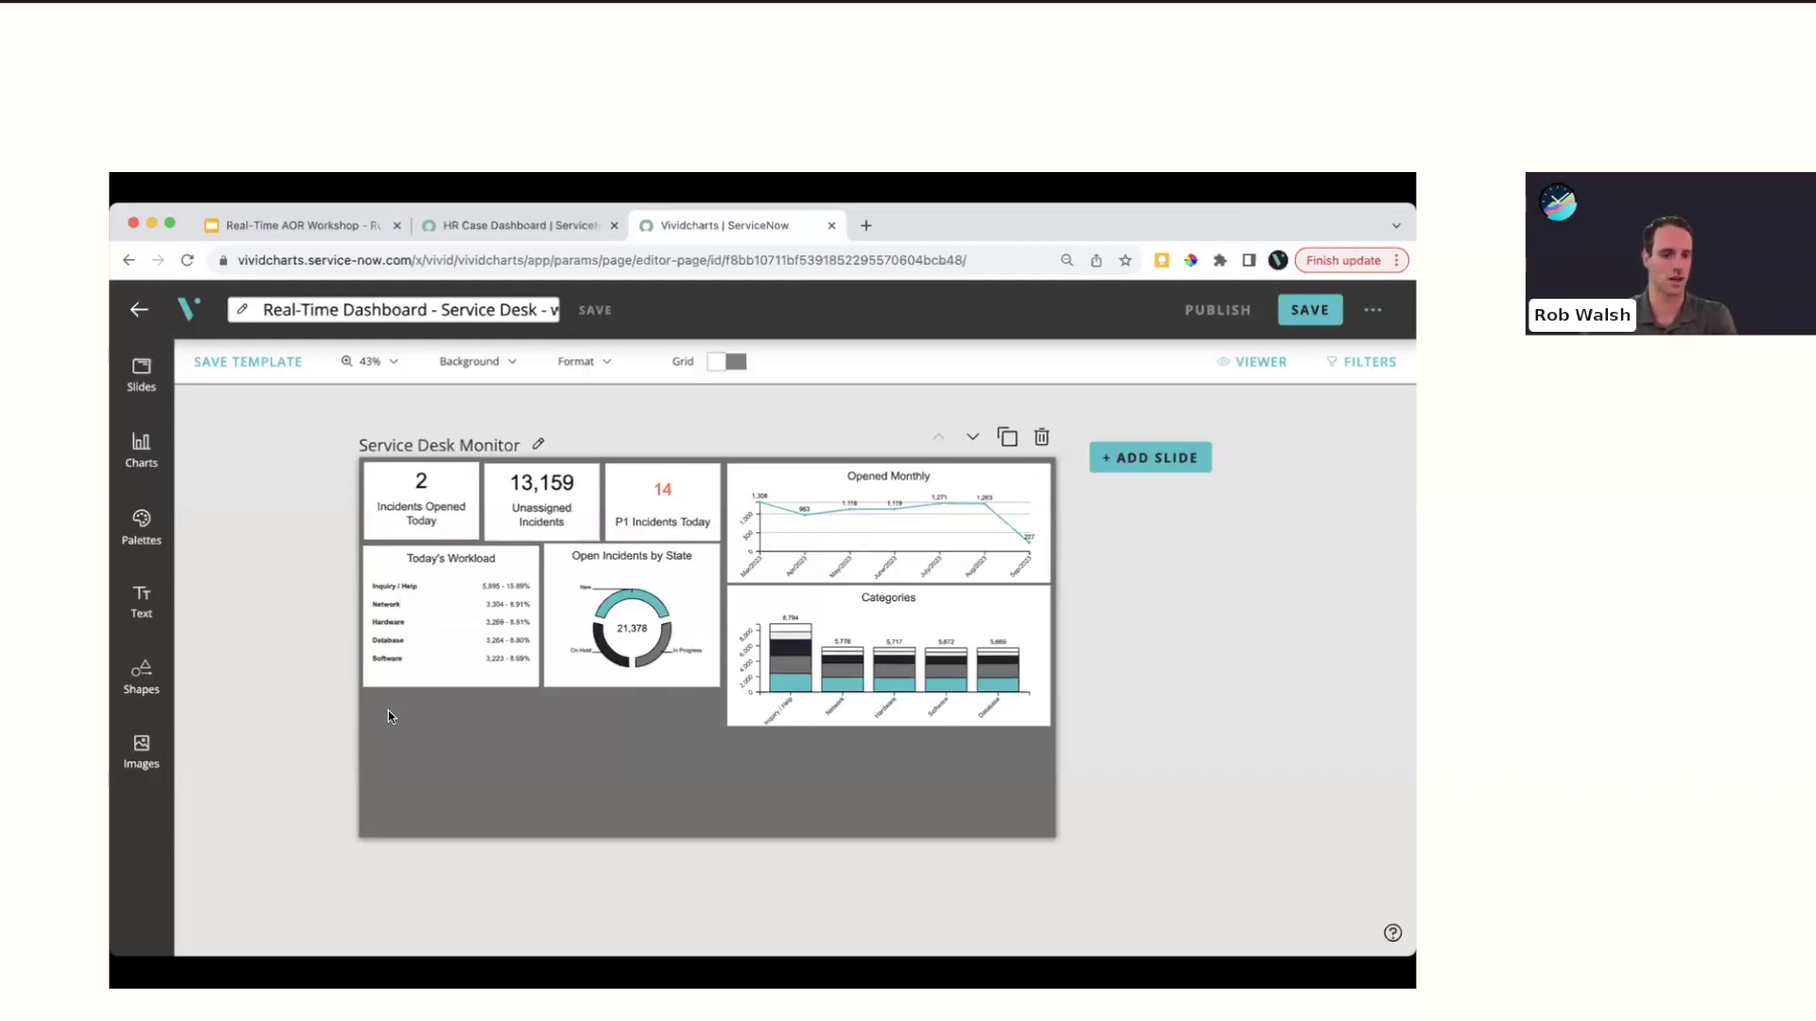
Search the chart types for "score" and add a Score List chart to the Service Desk Monitor slide
{"action": "left_click", "coordinate": [141, 454]}
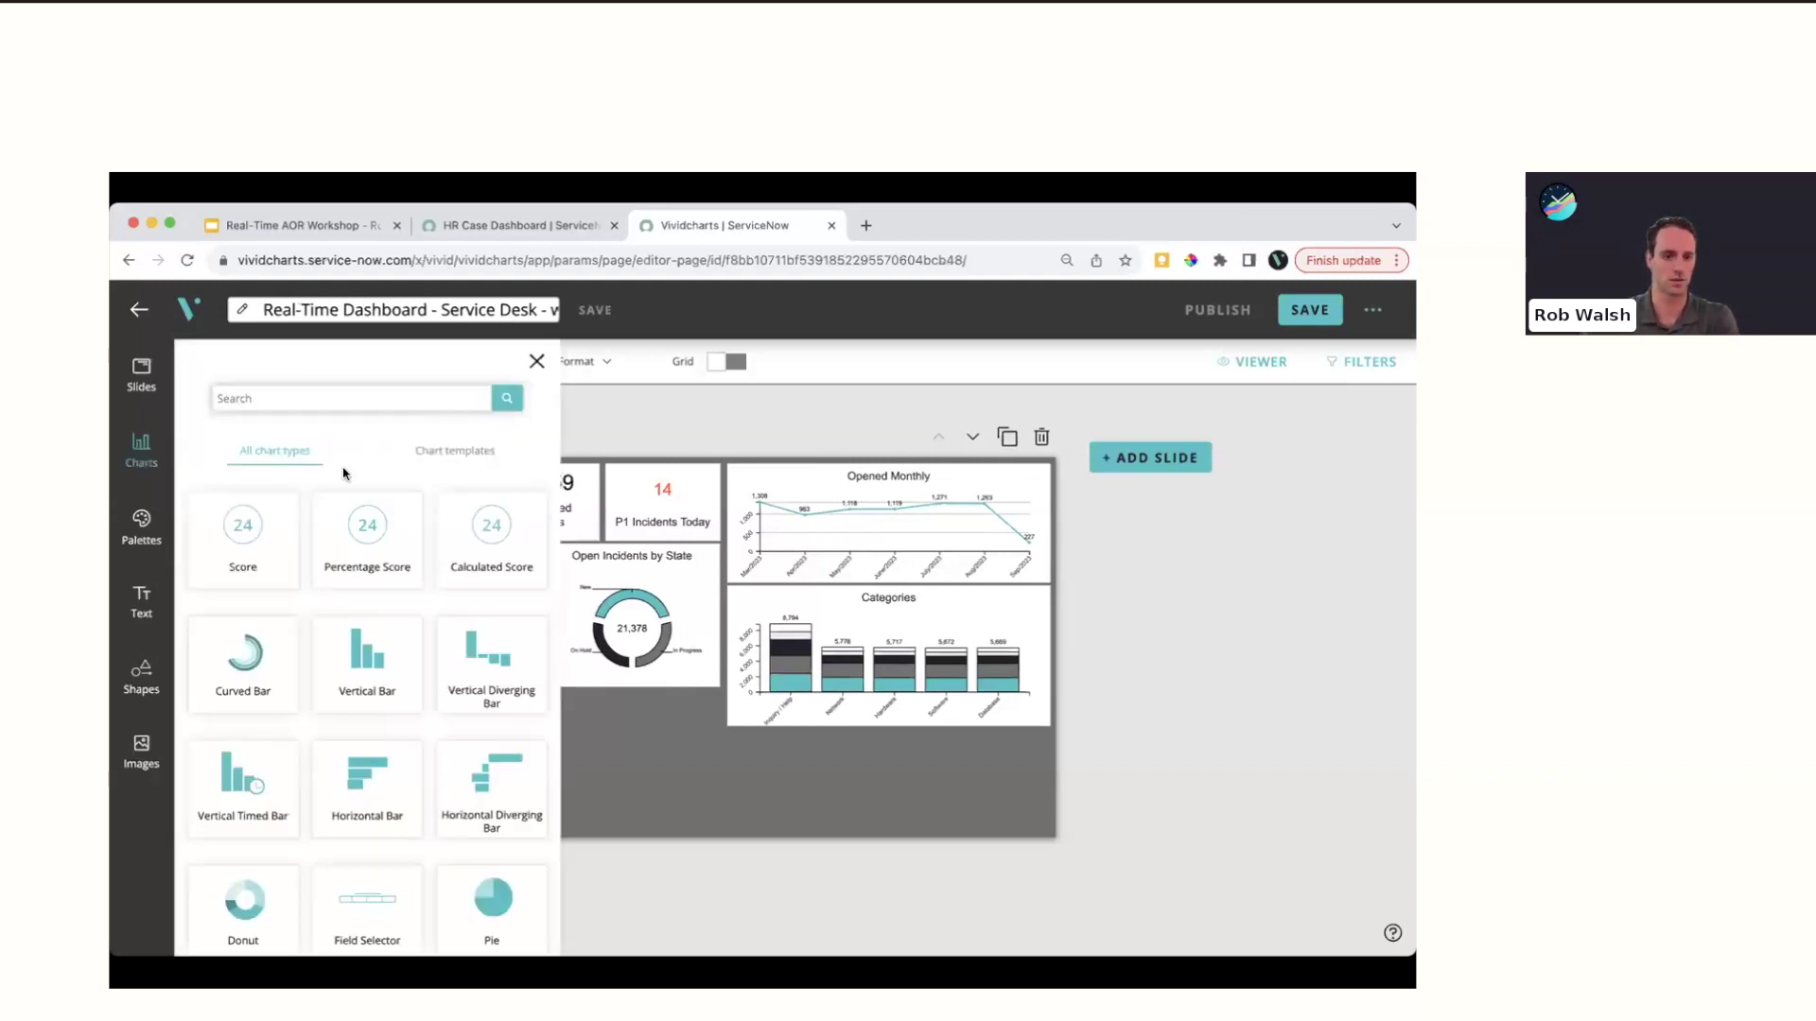
{"action": "left_click", "coordinate": [252, 400]}
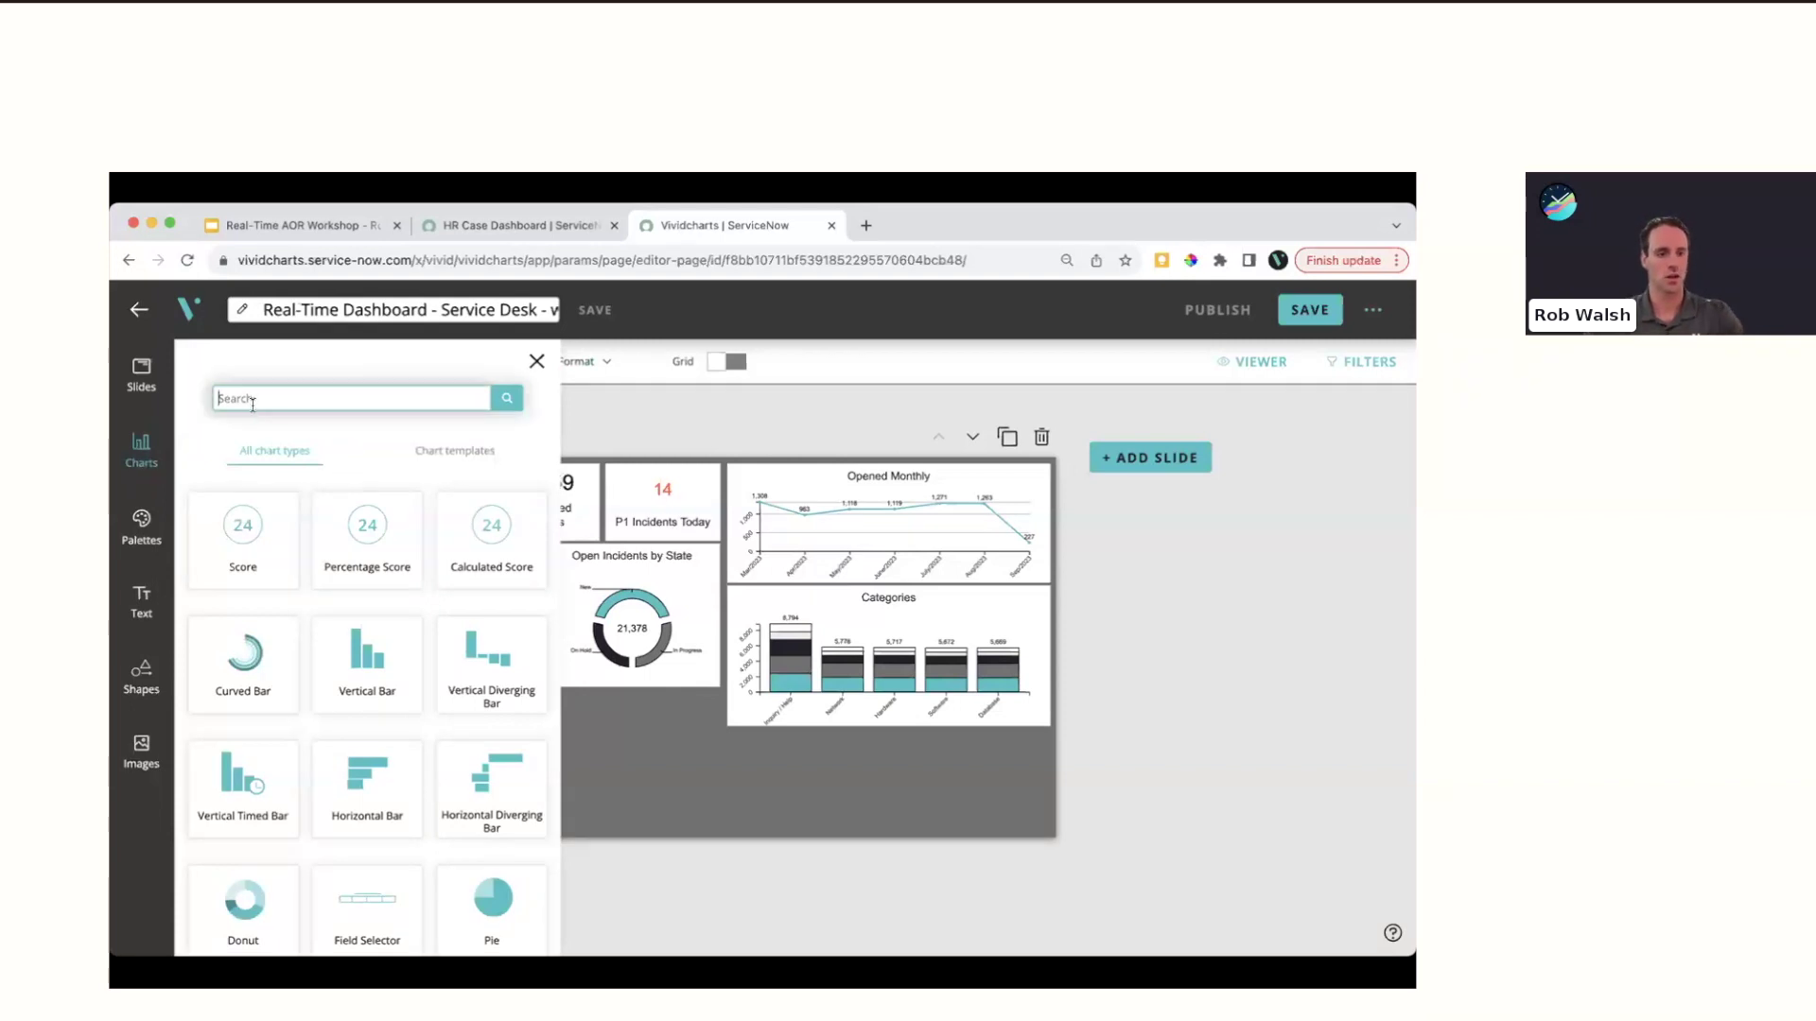
{"action": "type", "text": "score"}
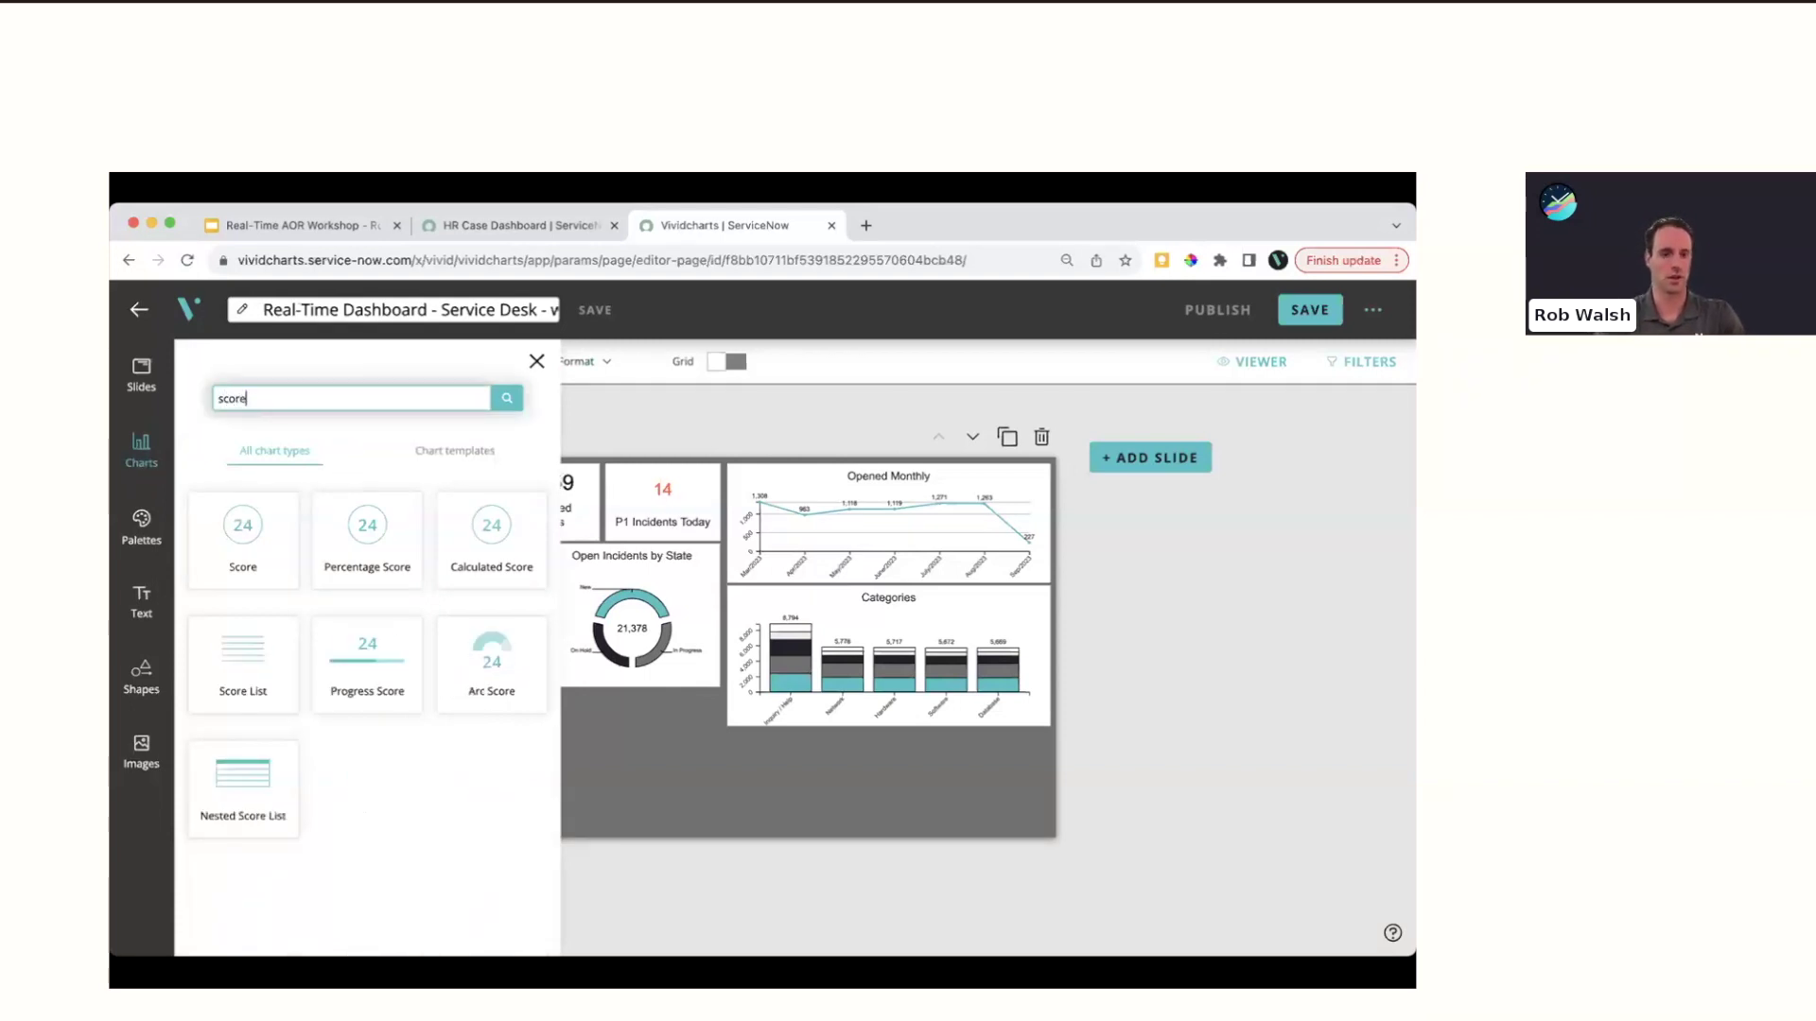
{"action": "left_click", "coordinate": [246, 668]}
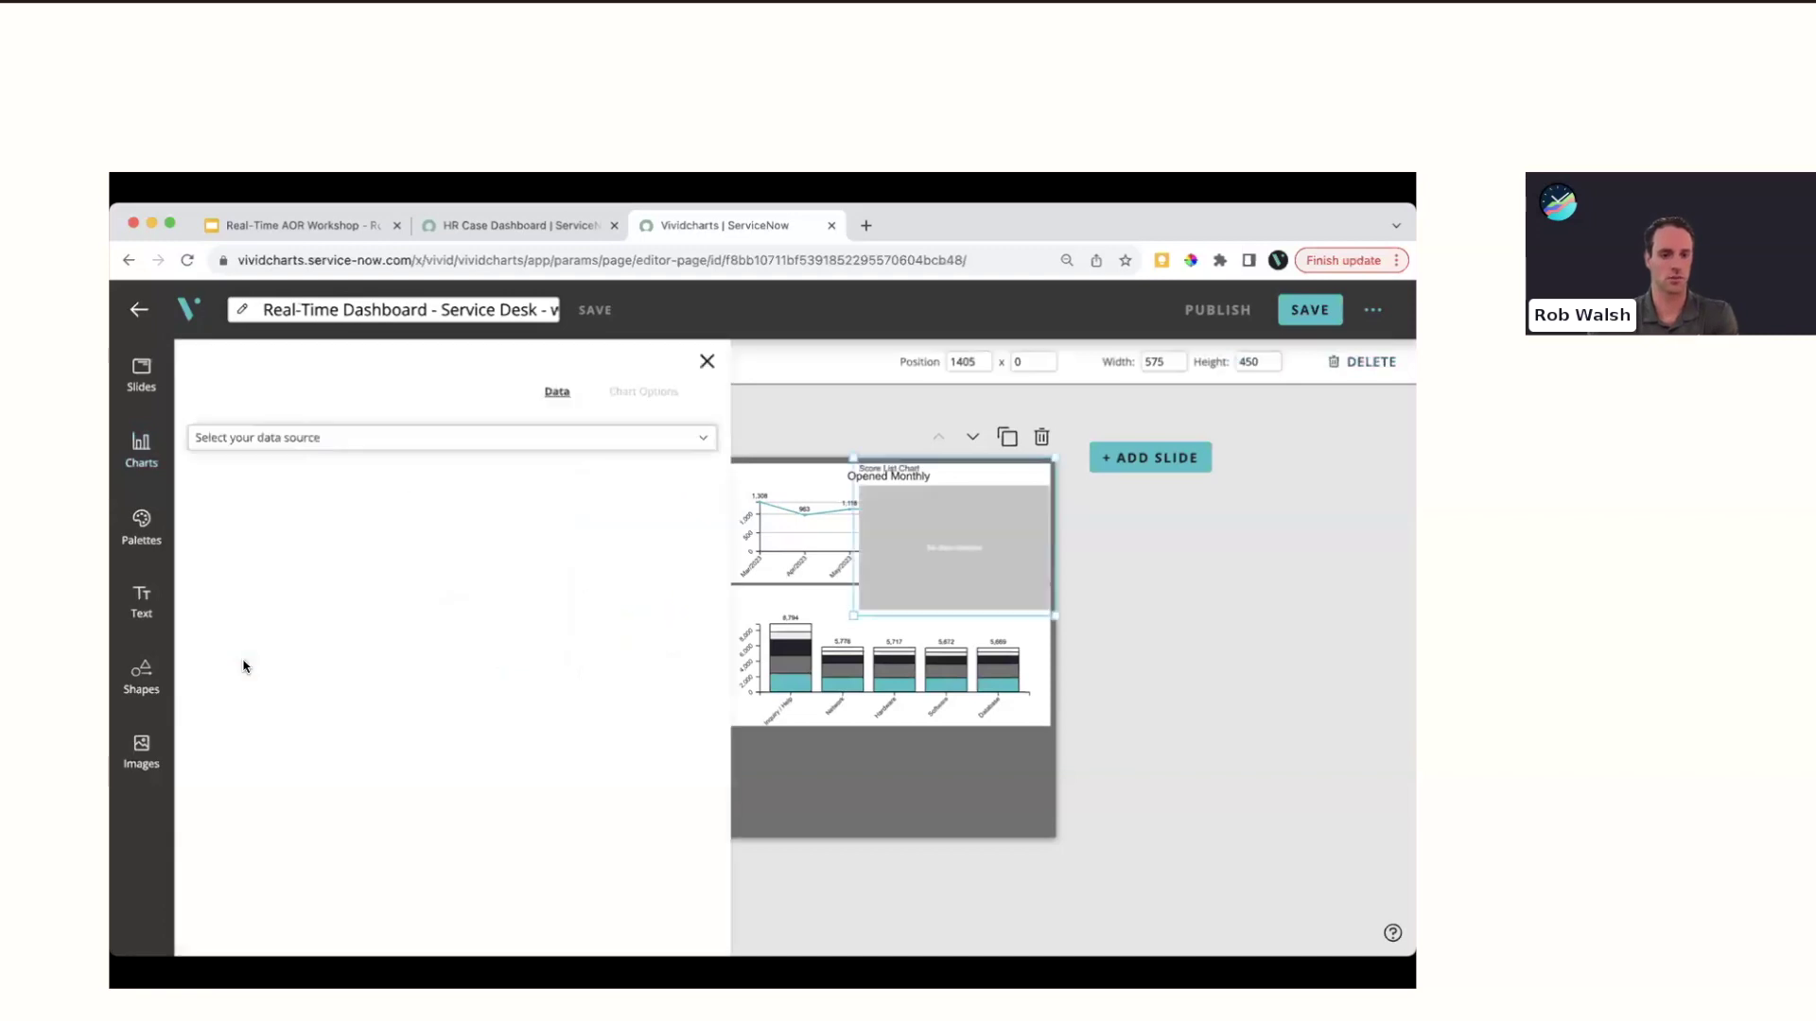
Set the Score List chart's data source to Table, choose the Incident - incident table and save the selection
{"action": "left_click", "coordinate": [431, 440]}
{"action": "left_click", "coordinate": [243, 501]}
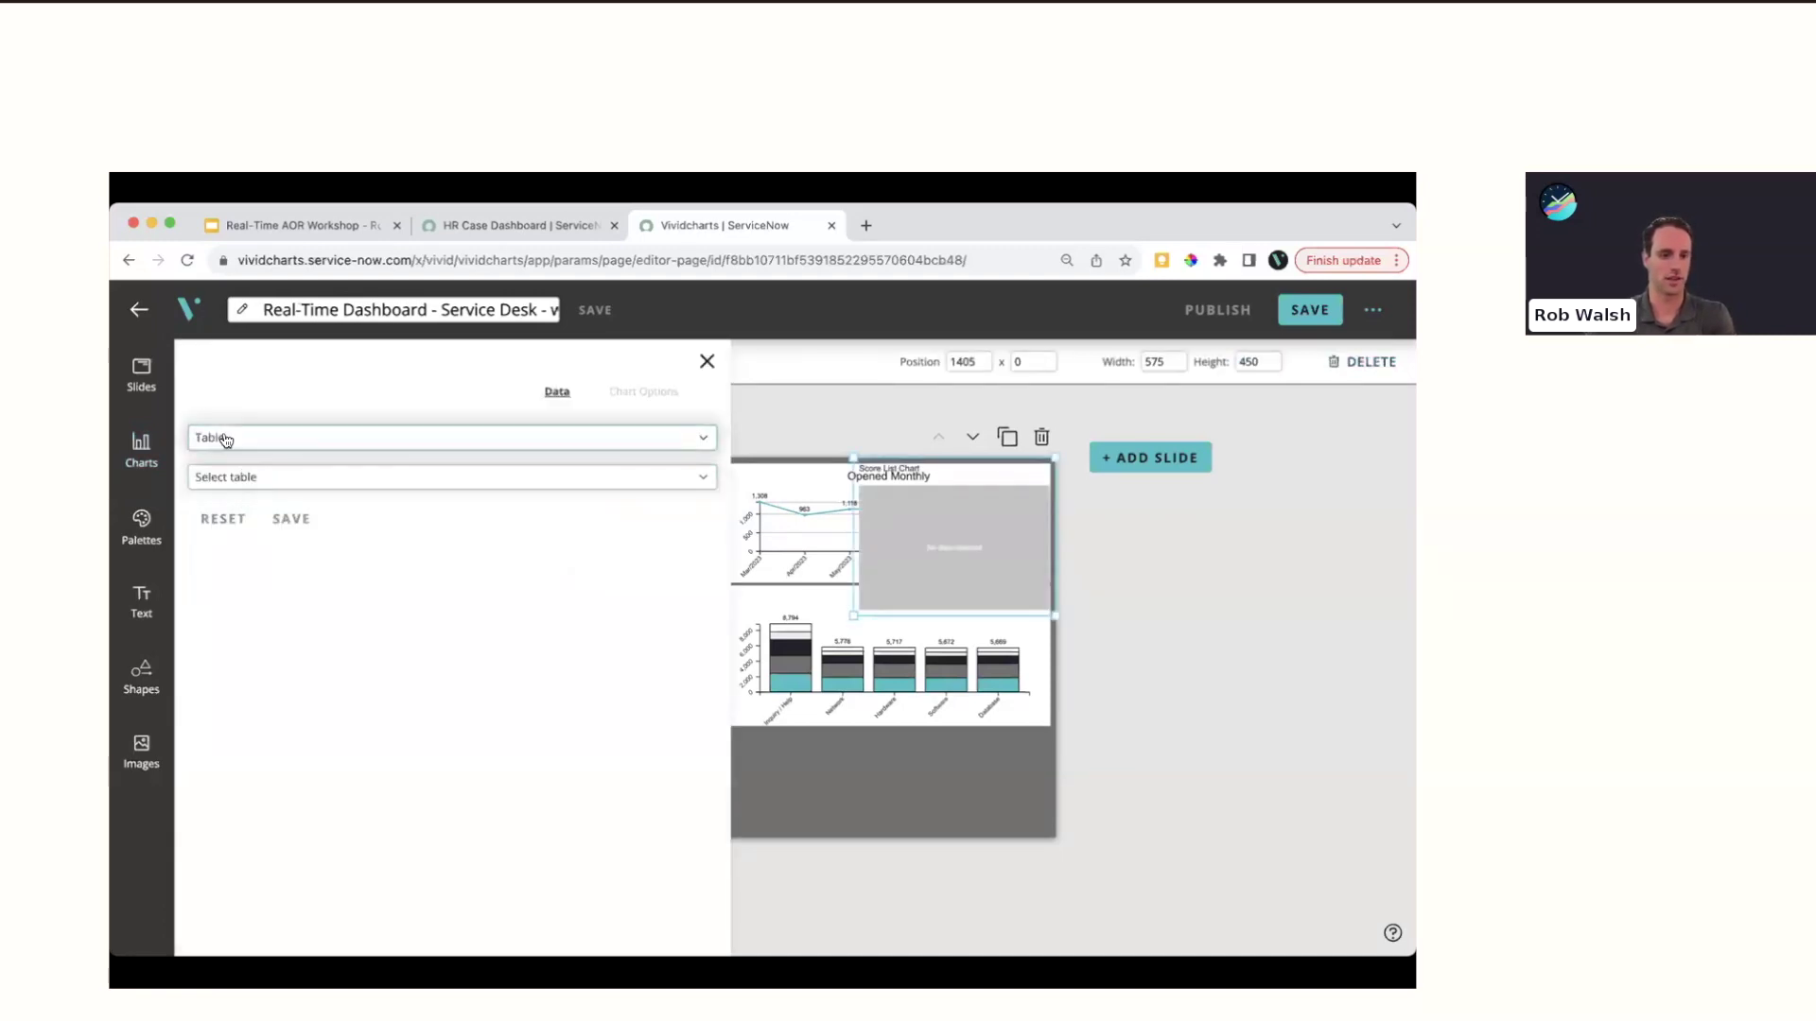
{"action": "left_click", "coordinate": [253, 484]}
{"action": "type", "text": "inc"}
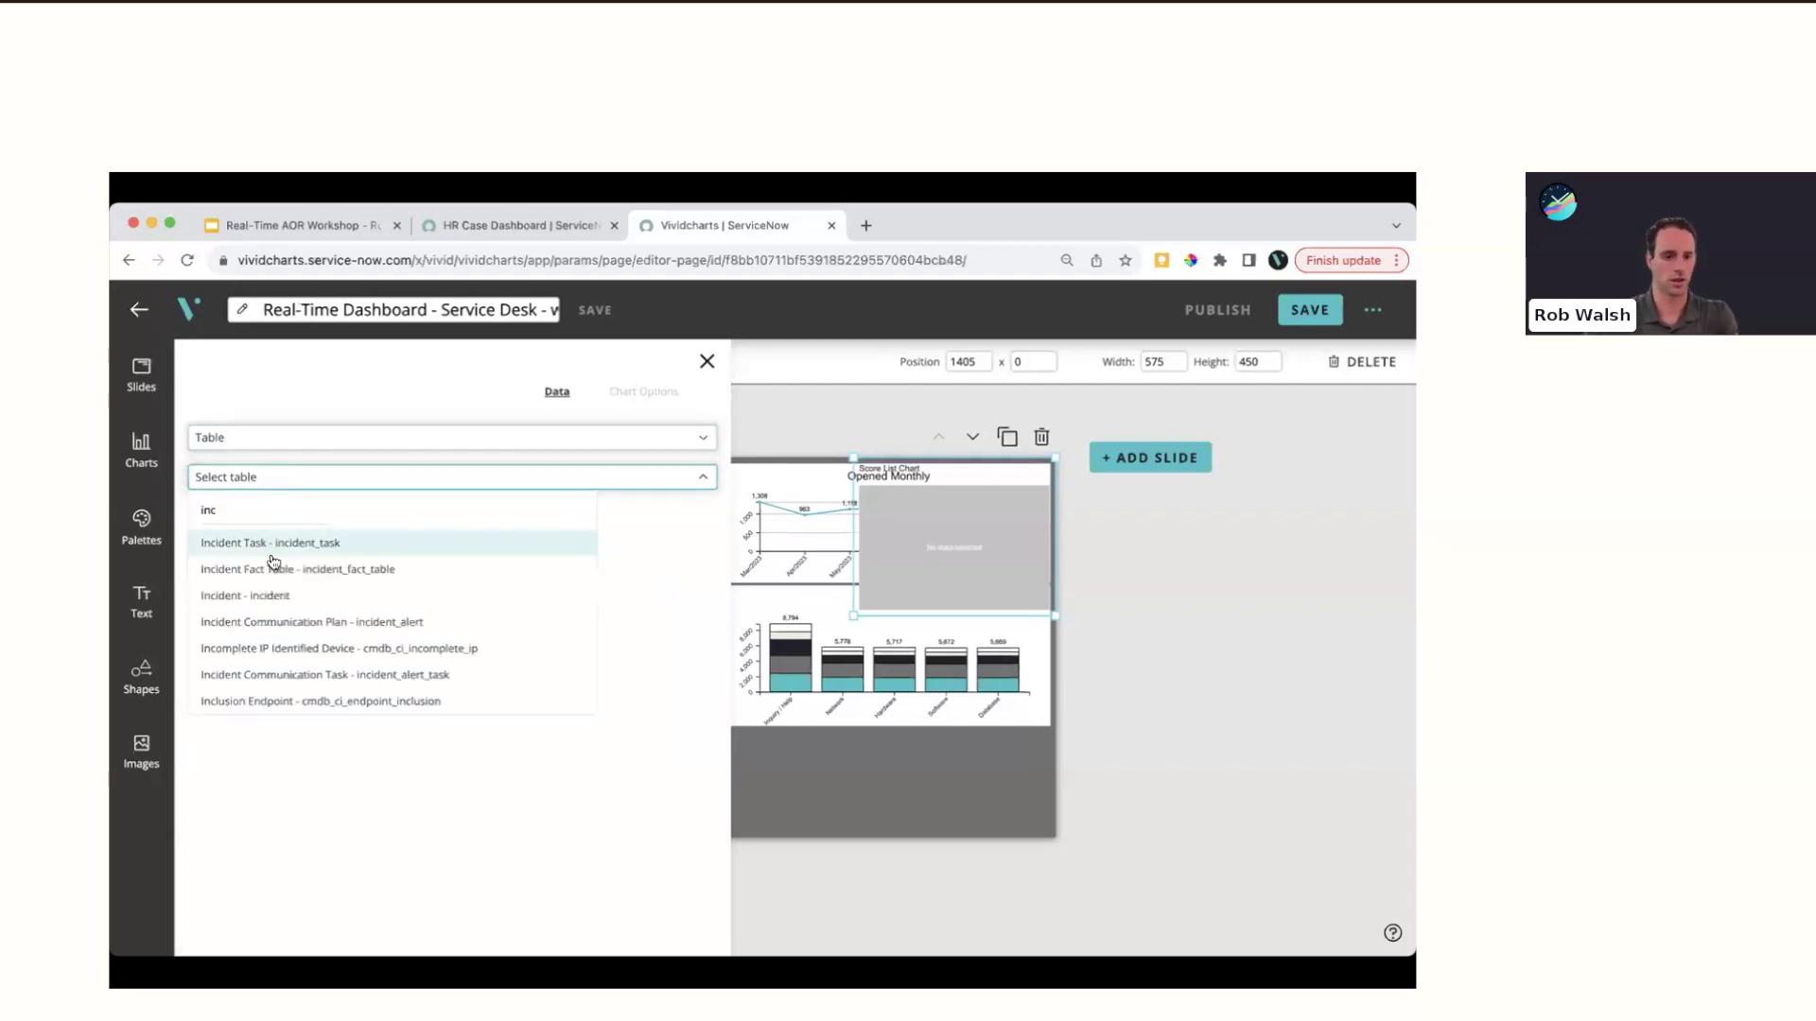
{"action": "left_click", "coordinate": [261, 597]}
{"action": "left_click", "coordinate": [292, 519]}
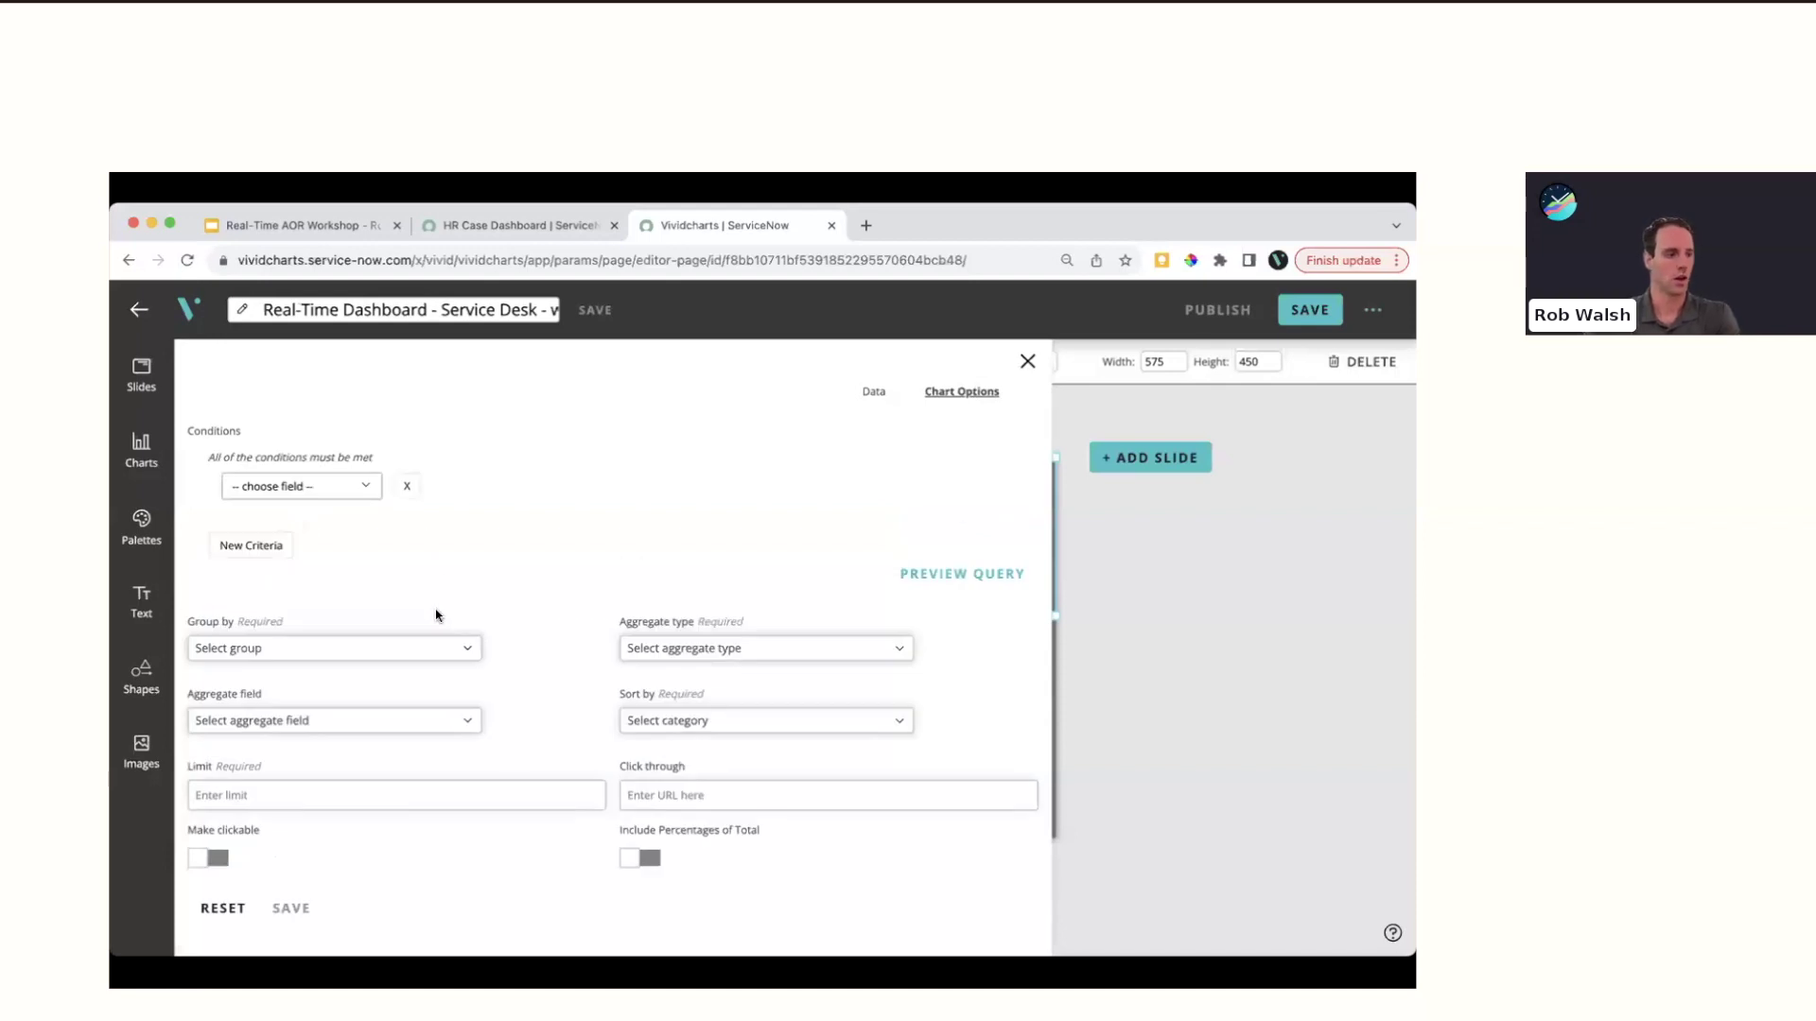
Add a condition to the Score List chart that limits incidents to those Opened on Today
{"action": "left_click", "coordinate": [329, 491]}
{"action": "left_click", "coordinate": [296, 518]}
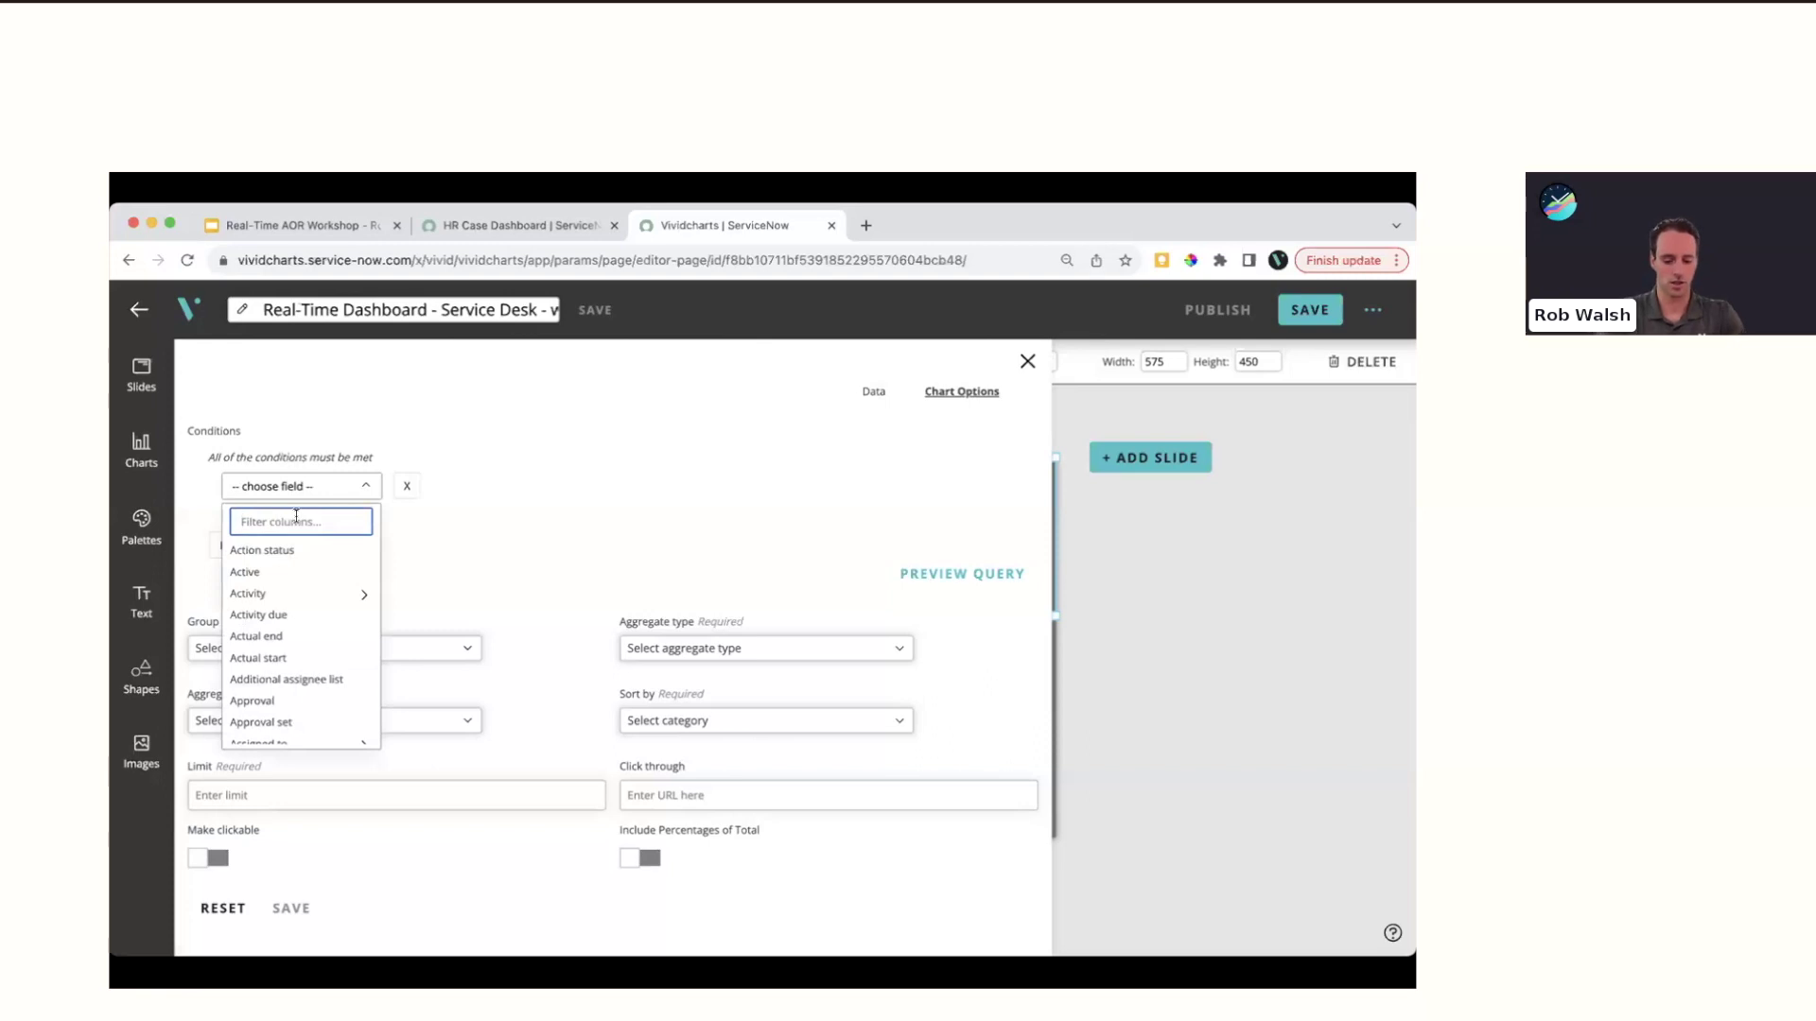
{"action": "type", "text": "opened"}
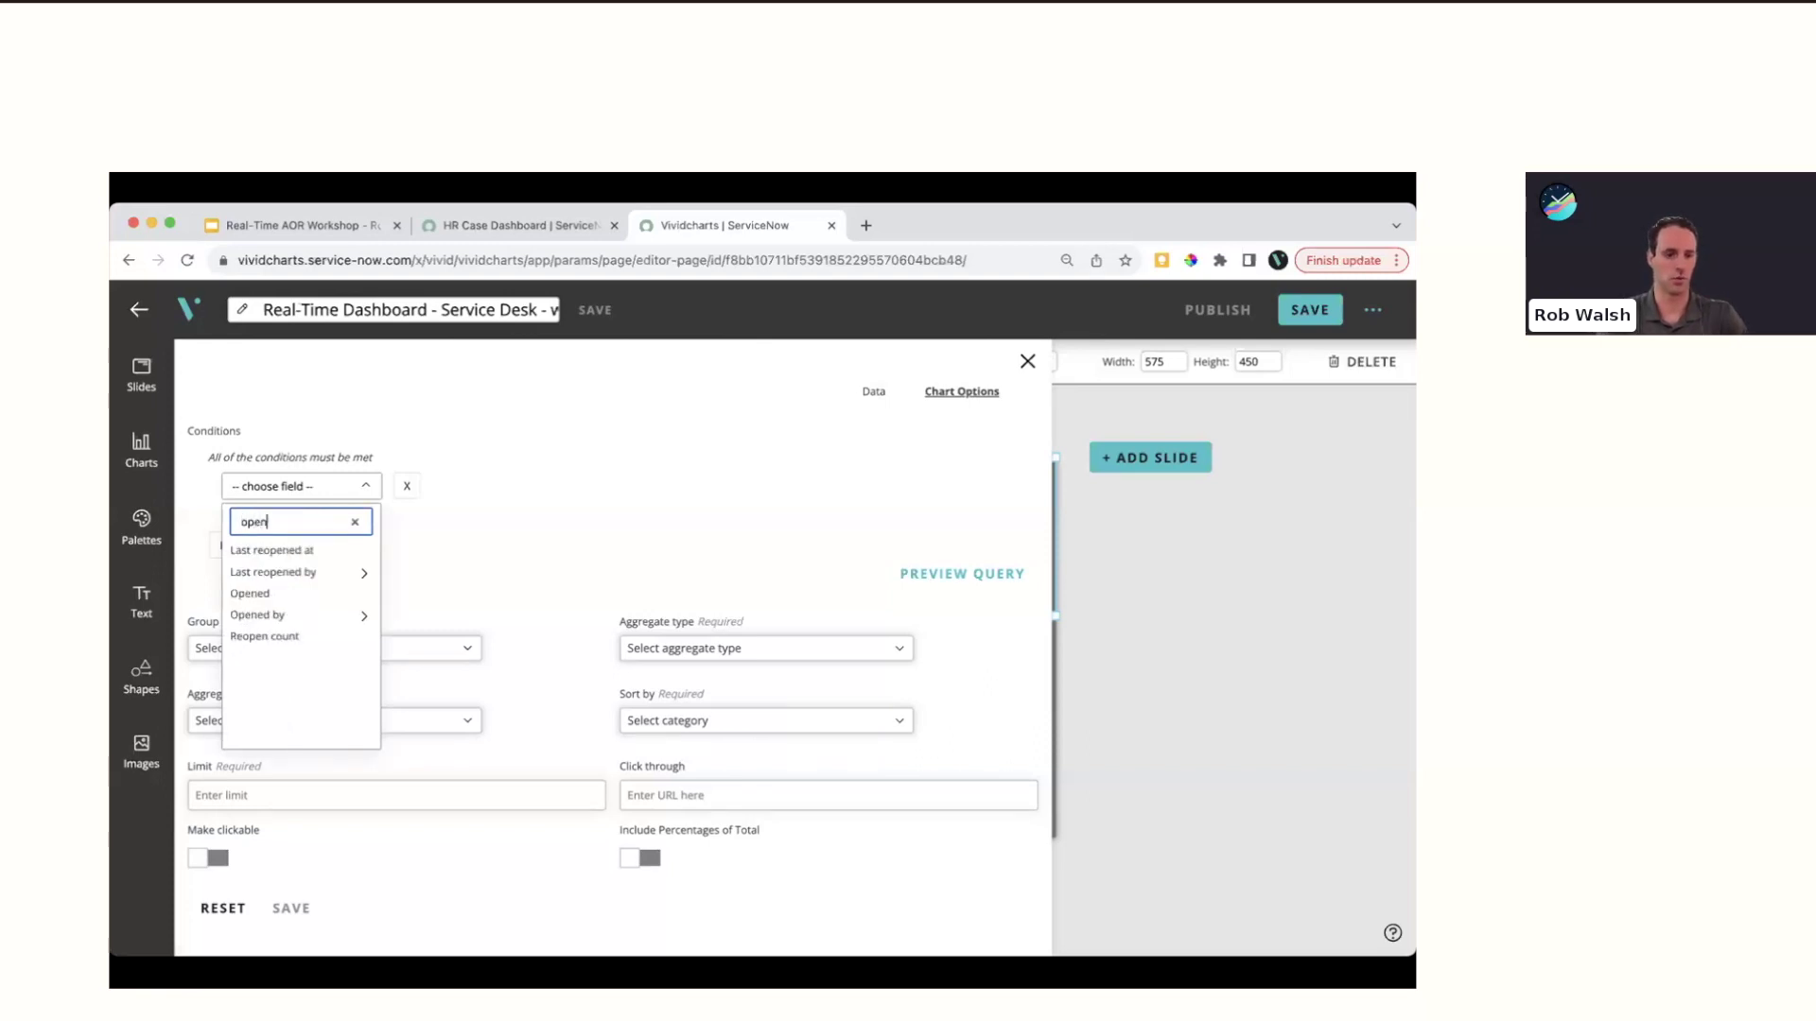
{"action": "left_click", "coordinate": [284, 593]}
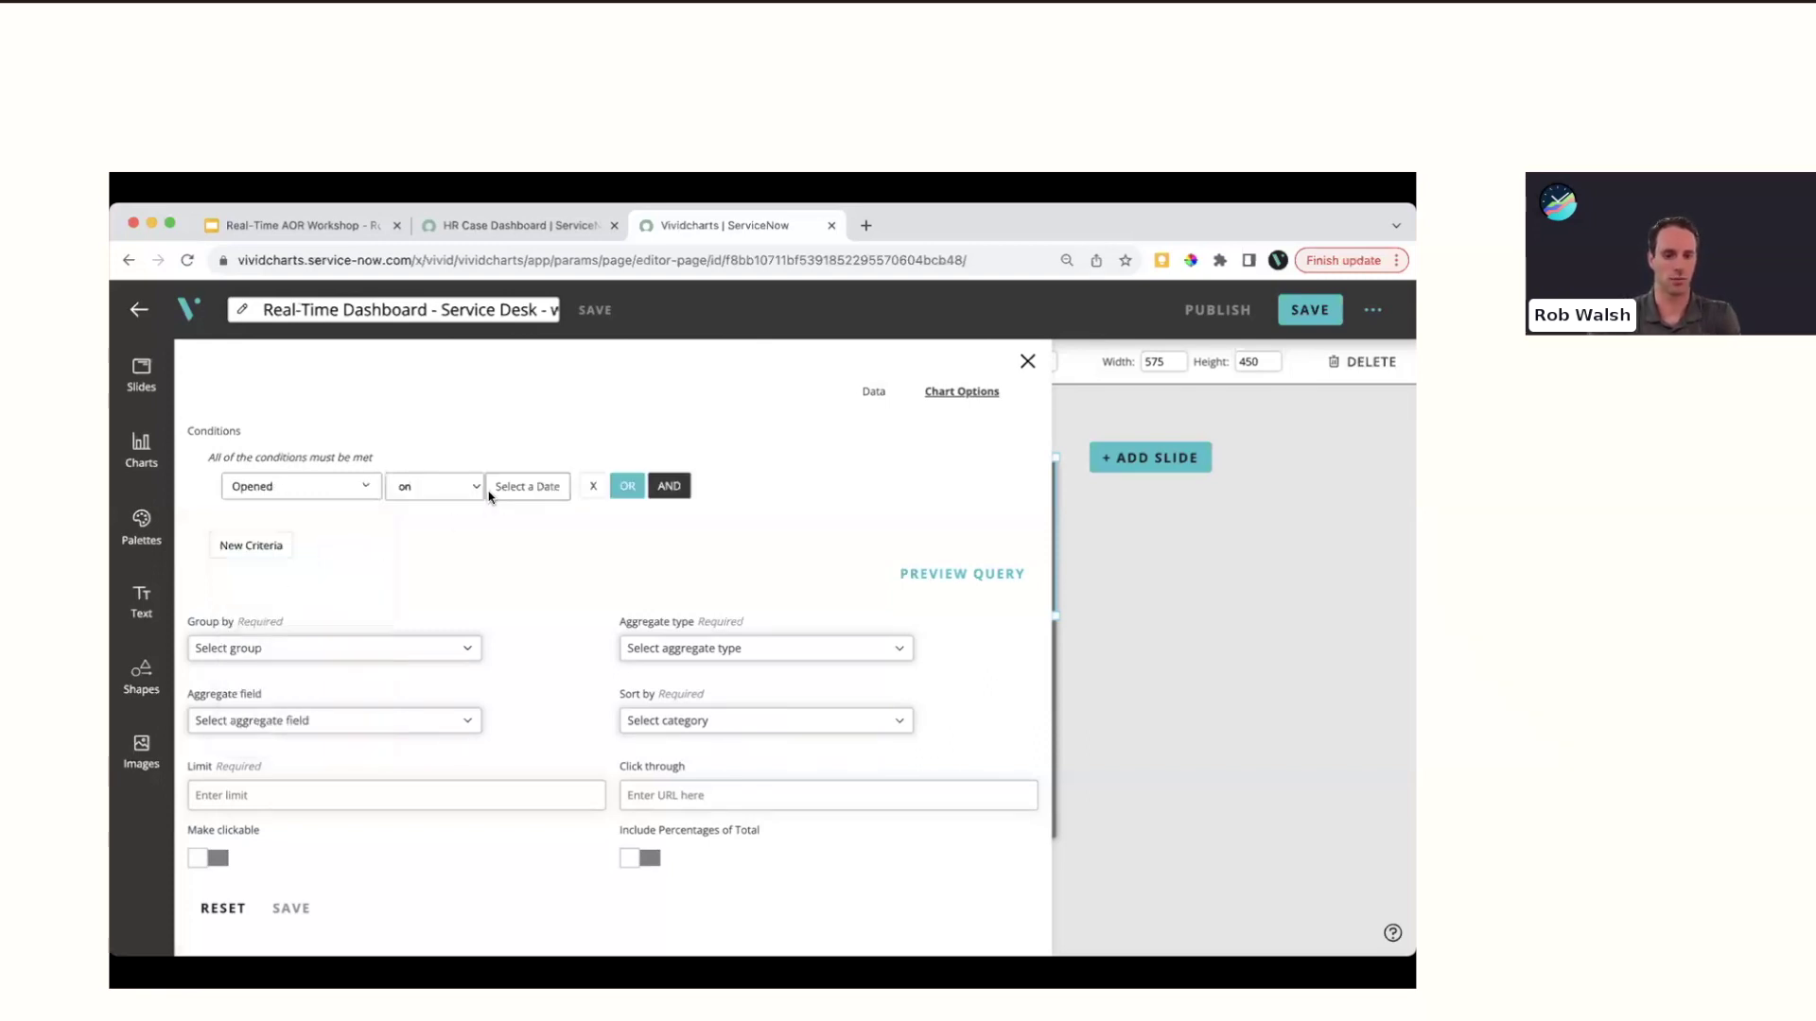
{"action": "left_click", "coordinate": [444, 484]}
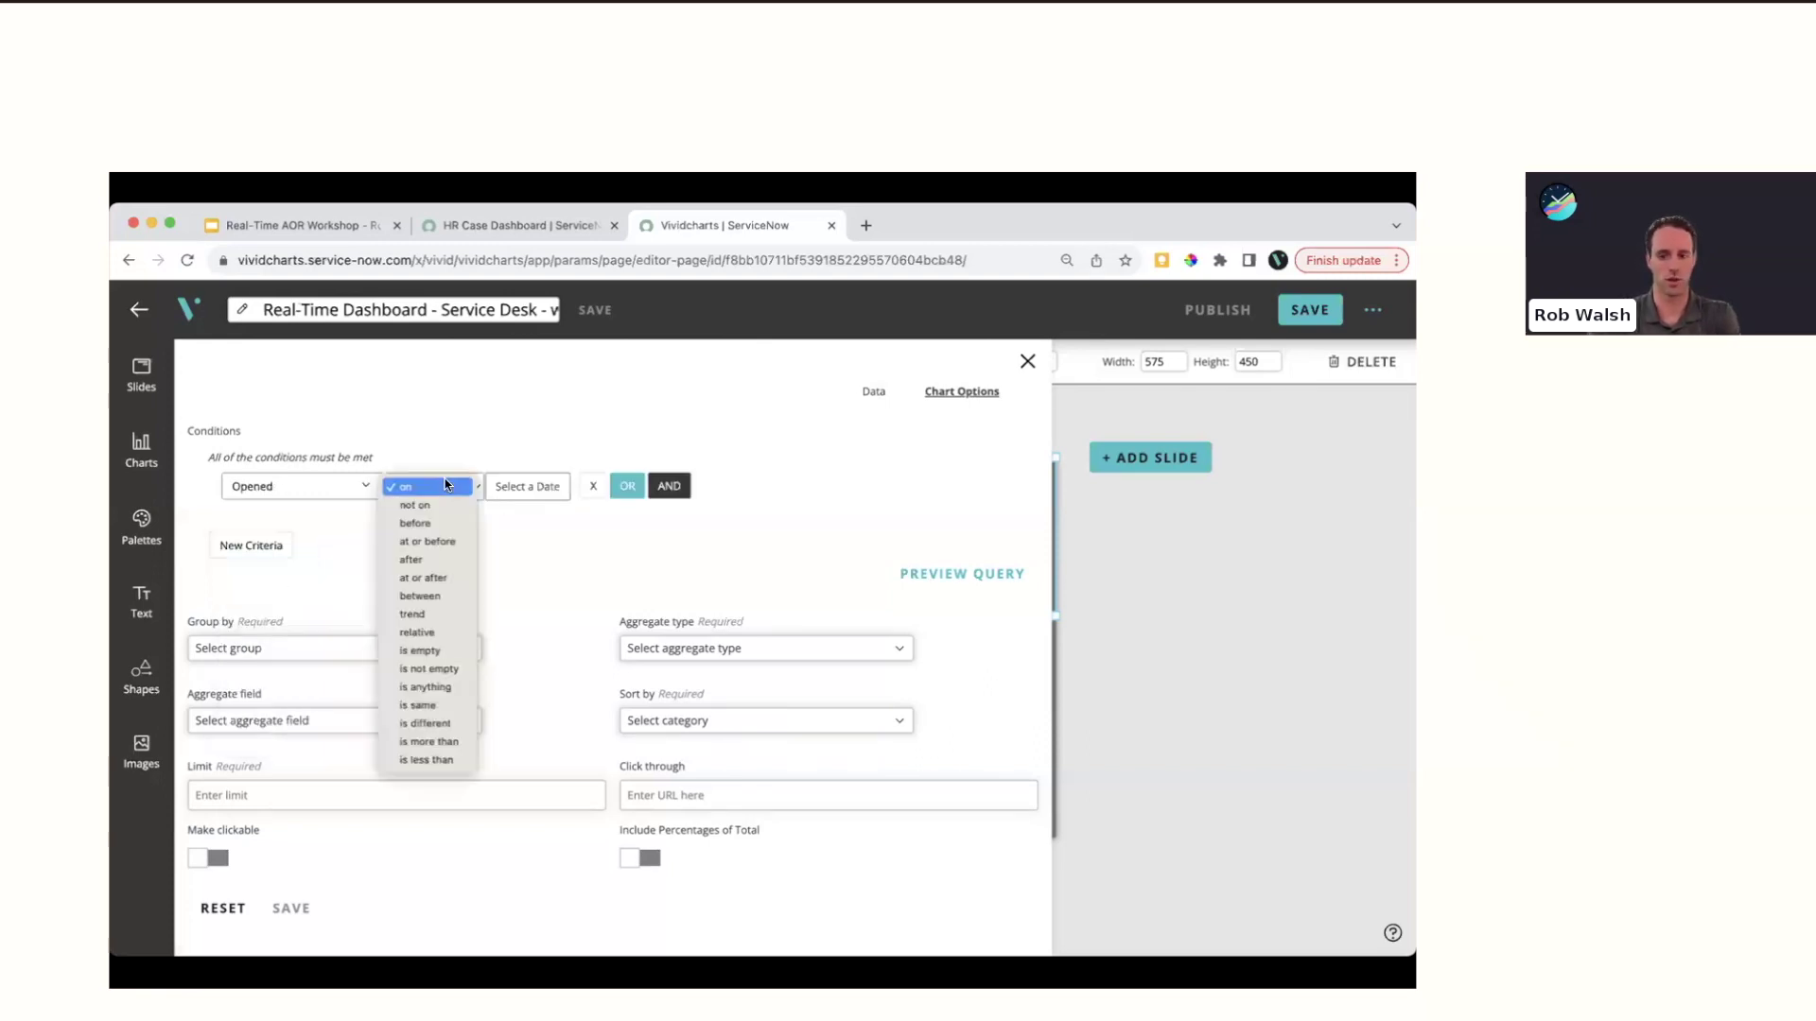
{"action": "left_click", "coordinate": [518, 483]}
{"action": "left_click", "coordinate": [518, 483]}
{"action": "left_click", "coordinate": [527, 527]}
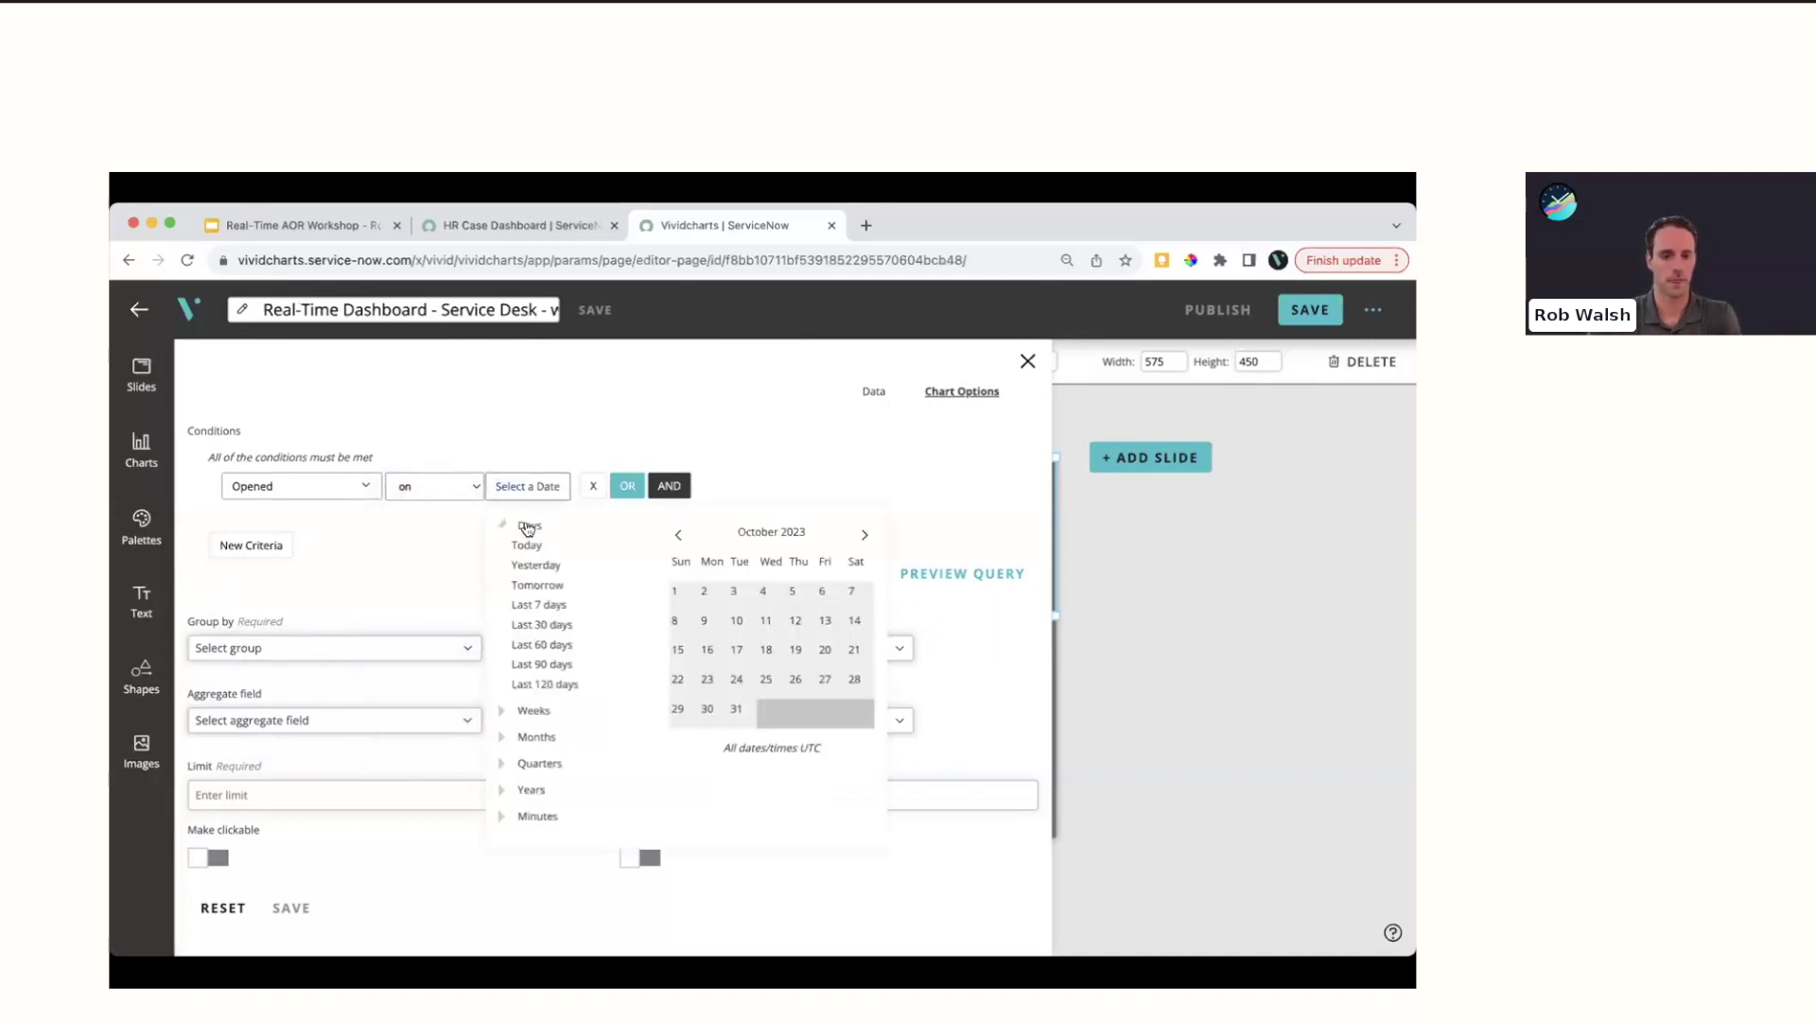
{"action": "left_click", "coordinate": [525, 547]}
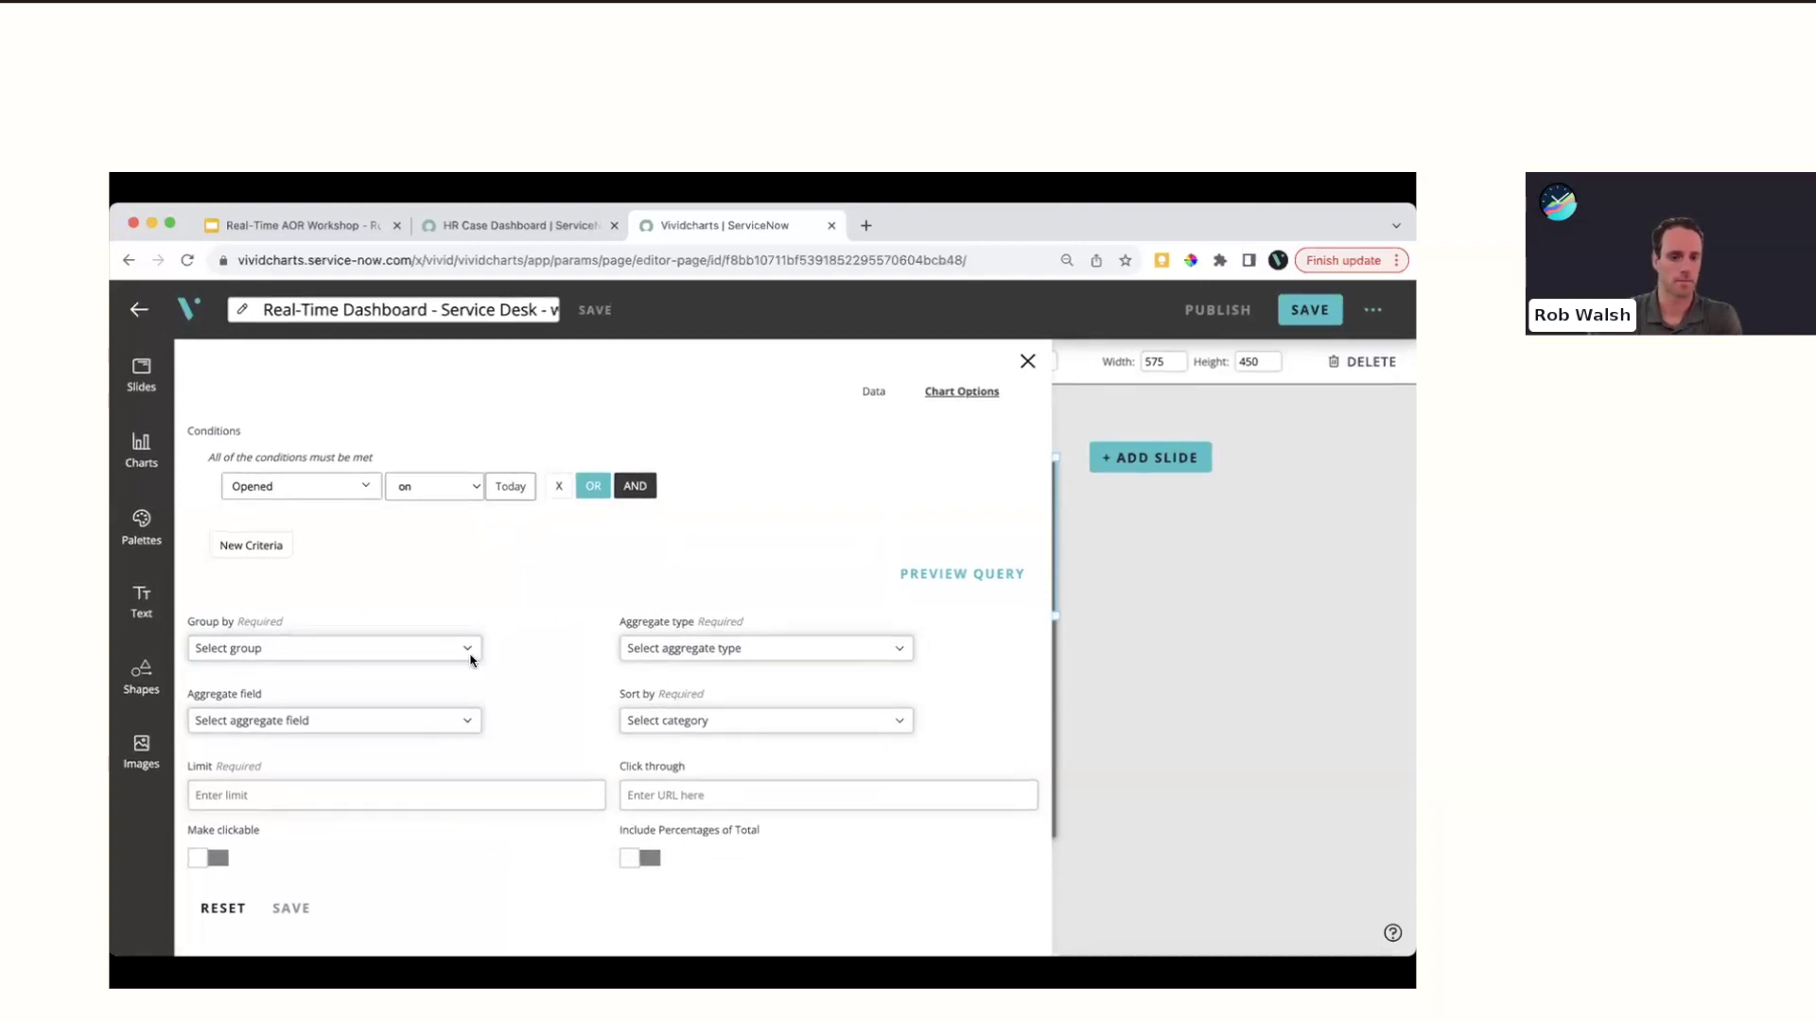
Group the Score List chart by Configuration item - cmdb_ci and set its aggregate type to Count
{"action": "left_click", "coordinate": [329, 649]}
{"action": "type", "text": "con"}
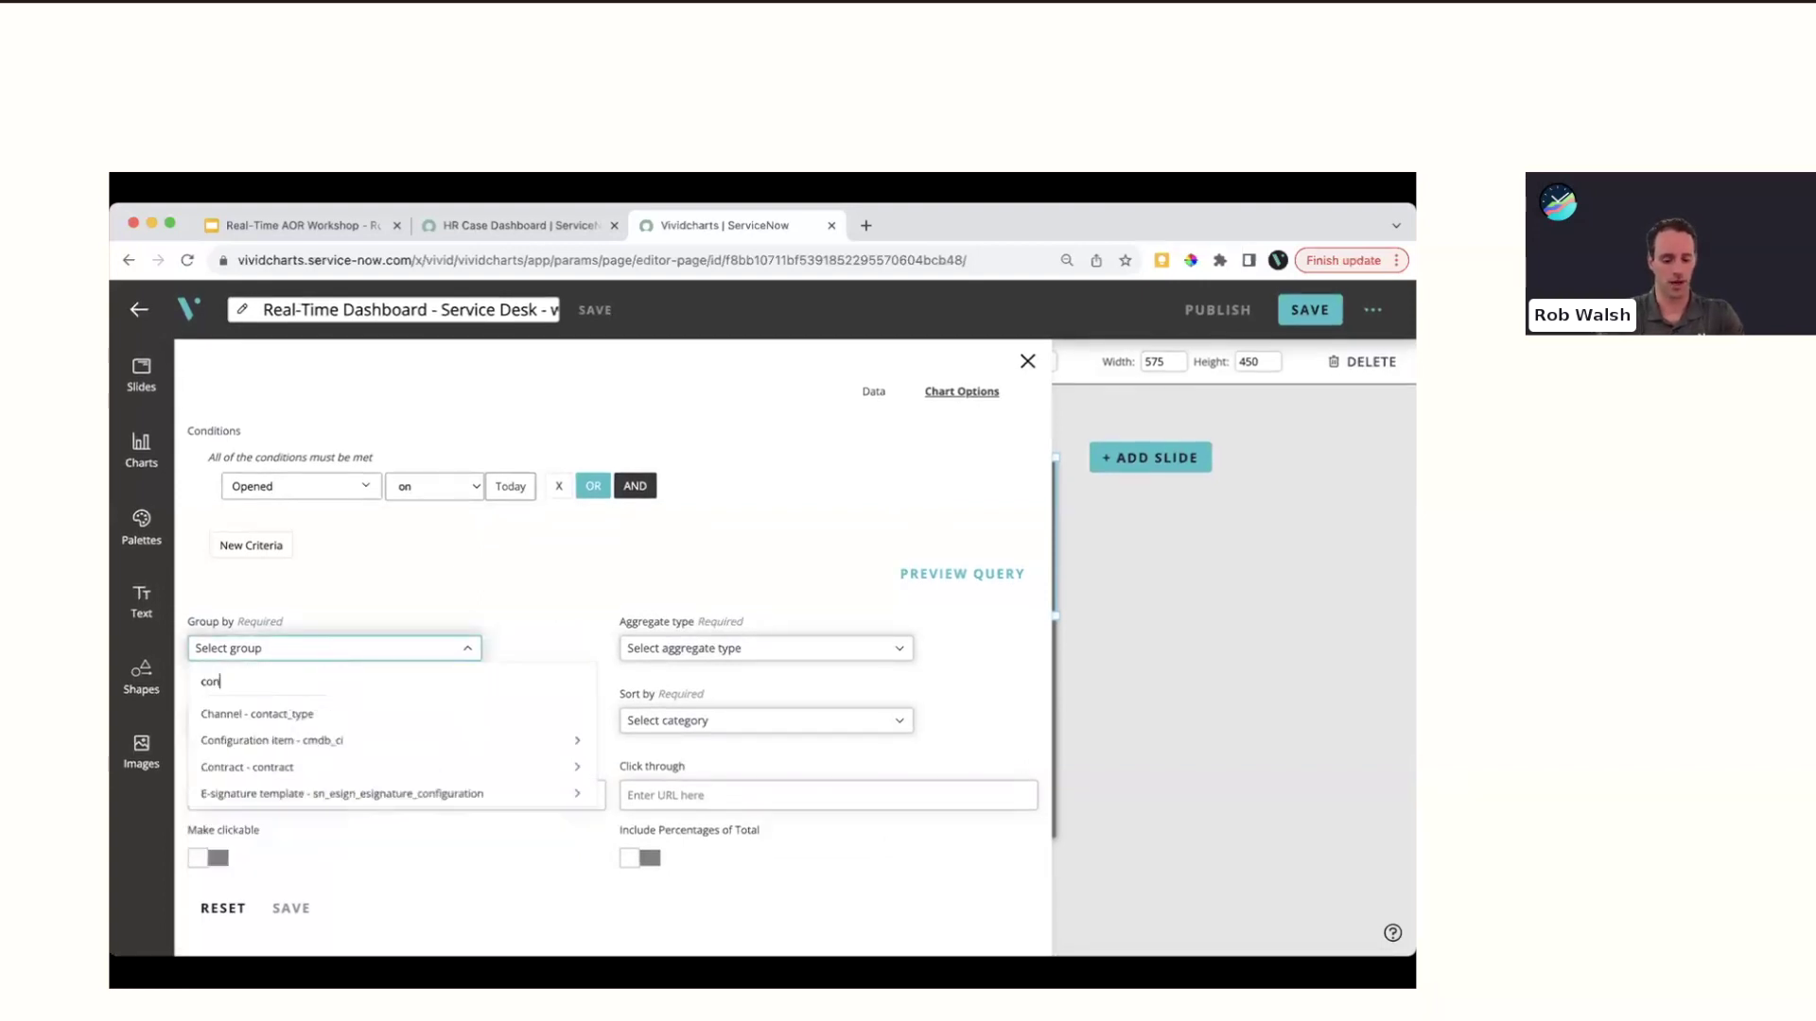
{"action": "type", "text": "fi"}
{"action": "left_click", "coordinate": [449, 714]}
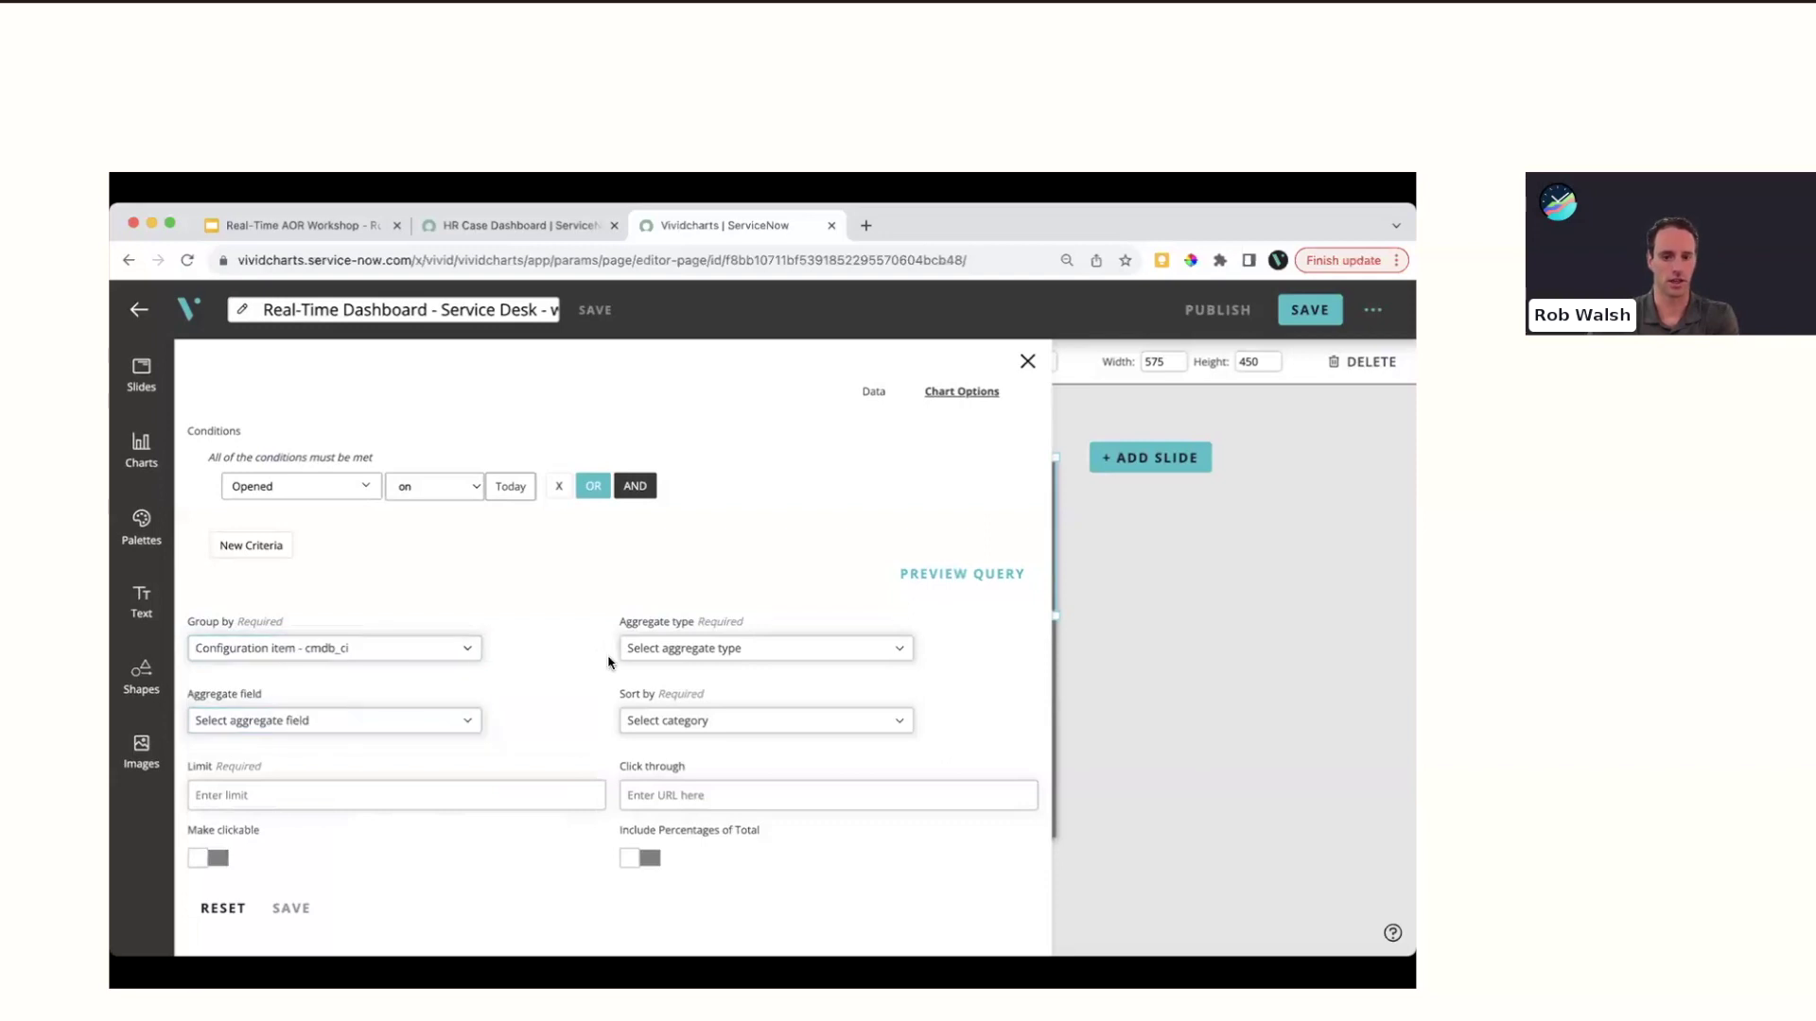
{"action": "left_click", "coordinate": [662, 649]}
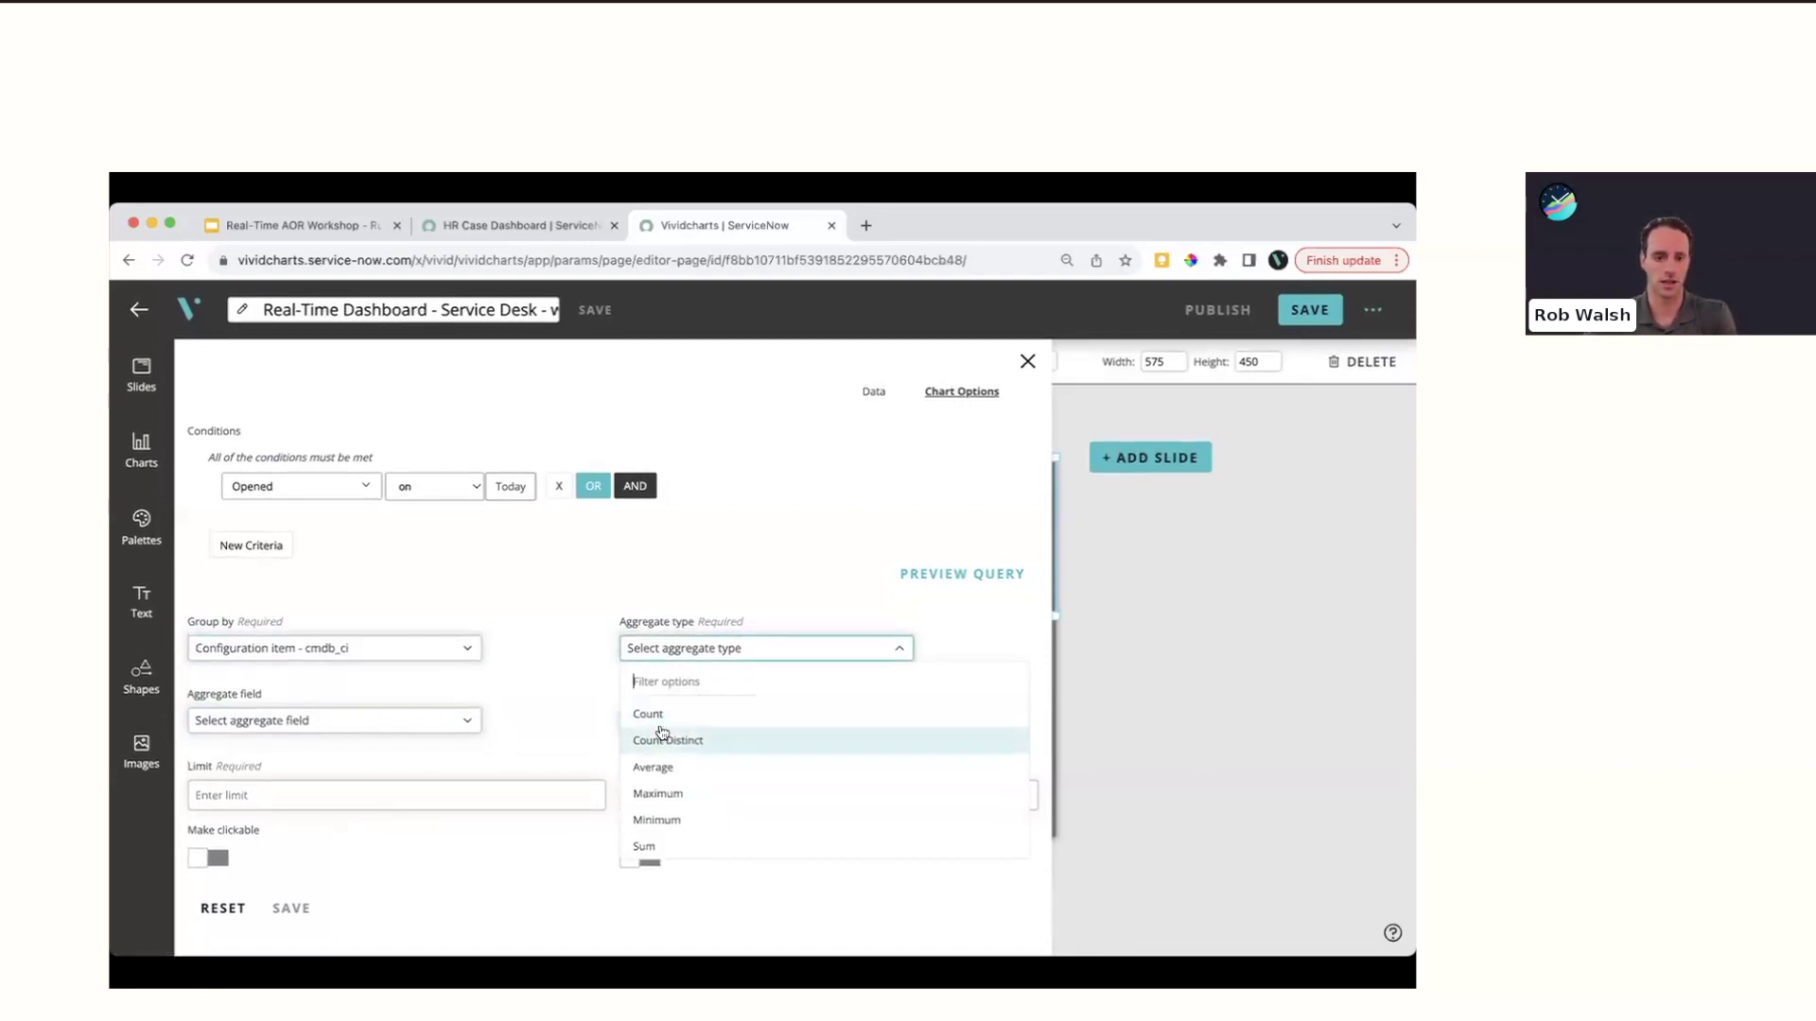
{"action": "left_click", "coordinate": [649, 715]}
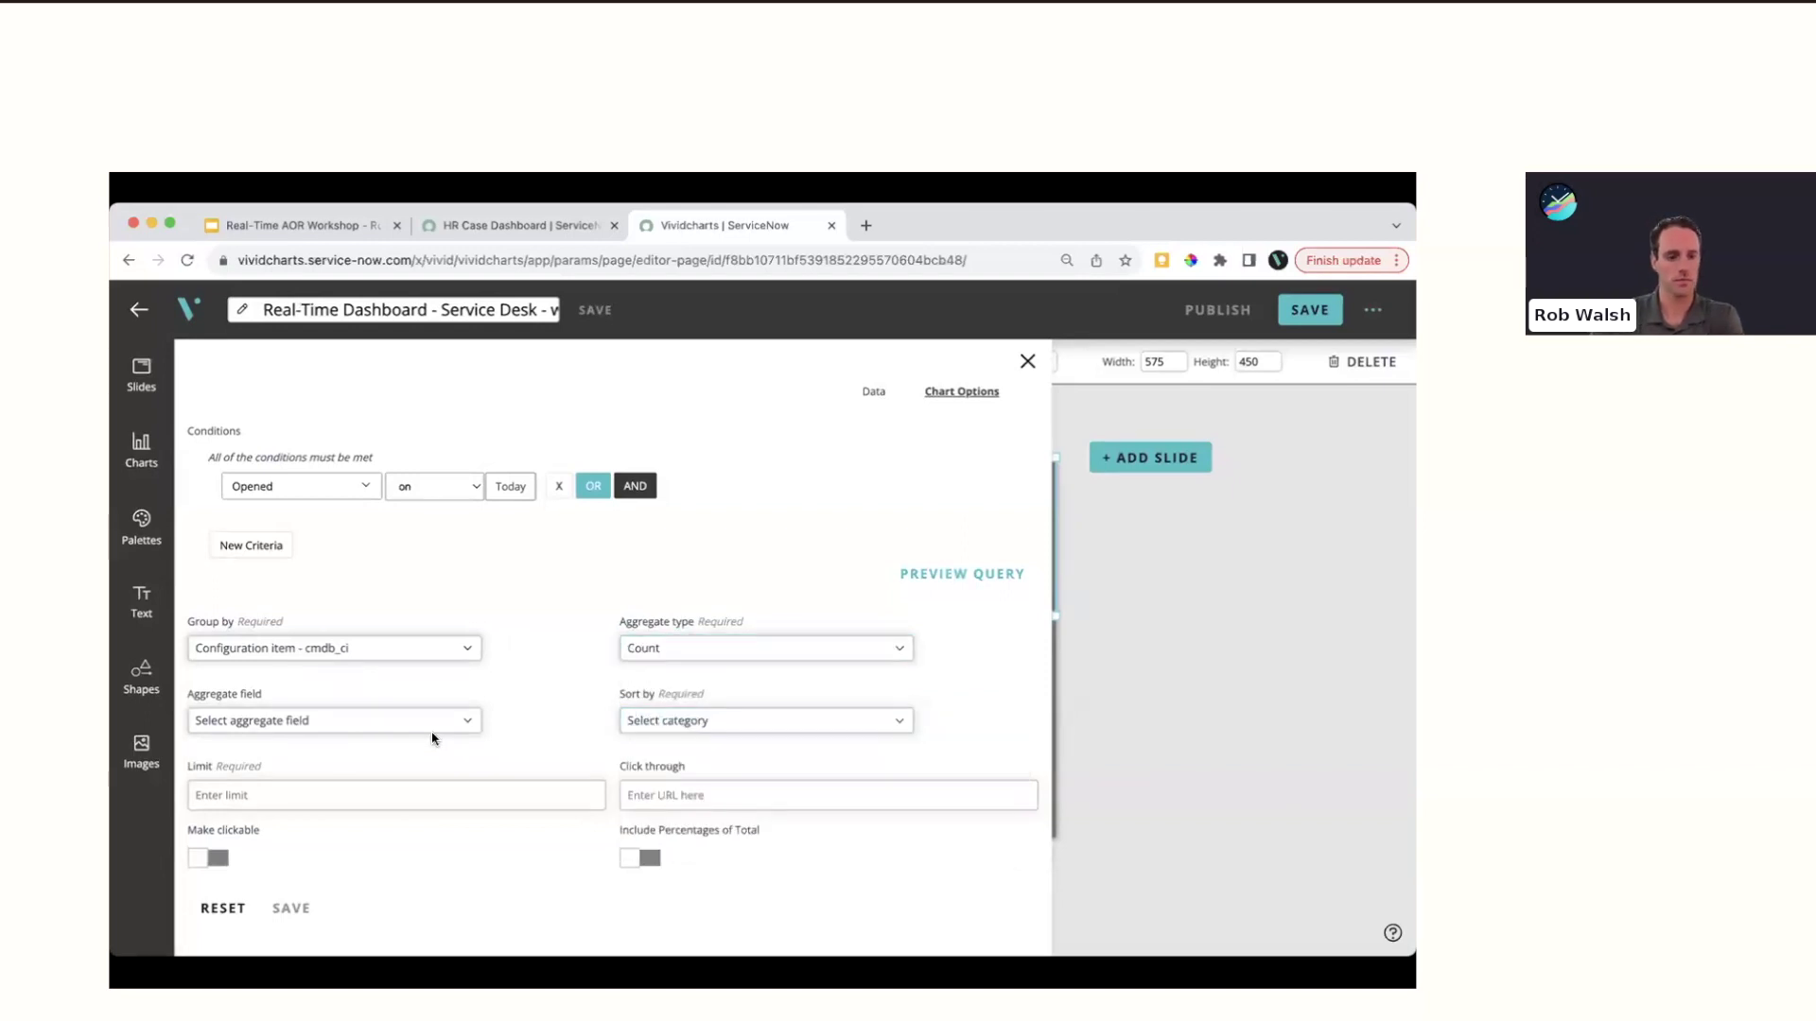
Make the Score List clickable, include percentages of total, limit it to 5, sort by Value Descending and save the chart options
{"action": "left_click", "coordinate": [208, 857]}
{"action": "left_click", "coordinate": [640, 857]}
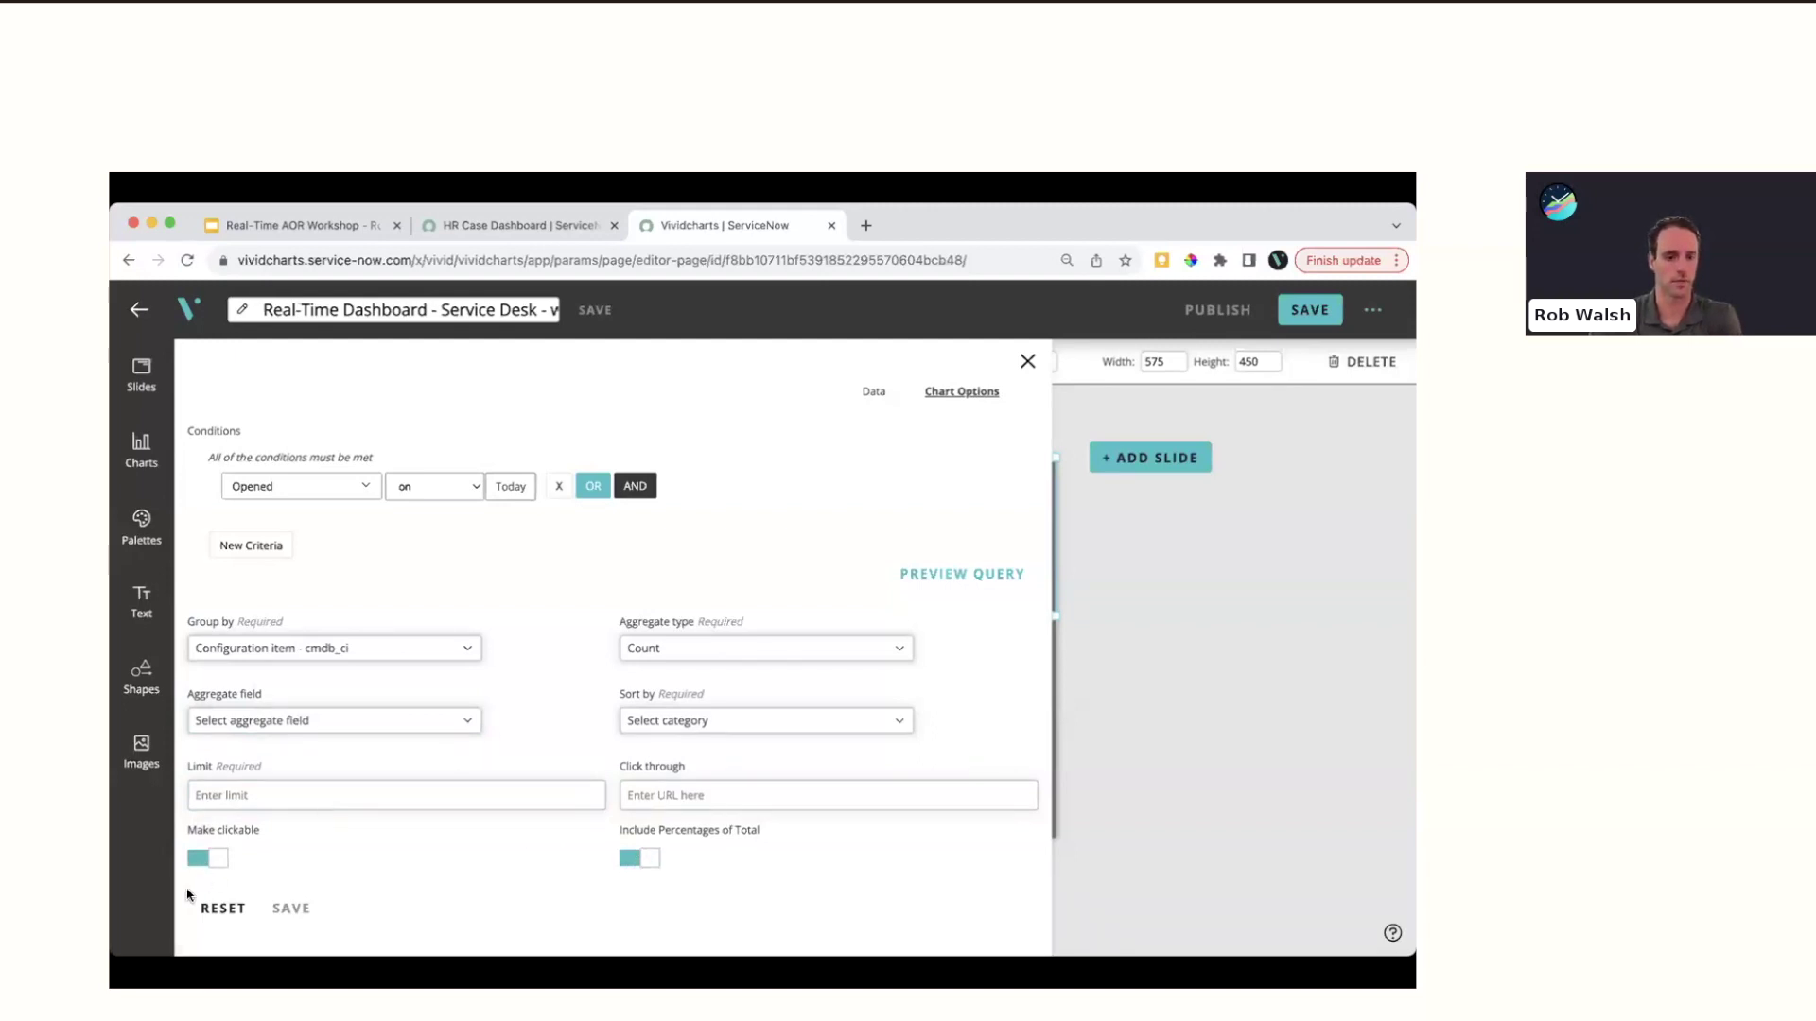
{"action": "left_click", "coordinate": [354, 793]}
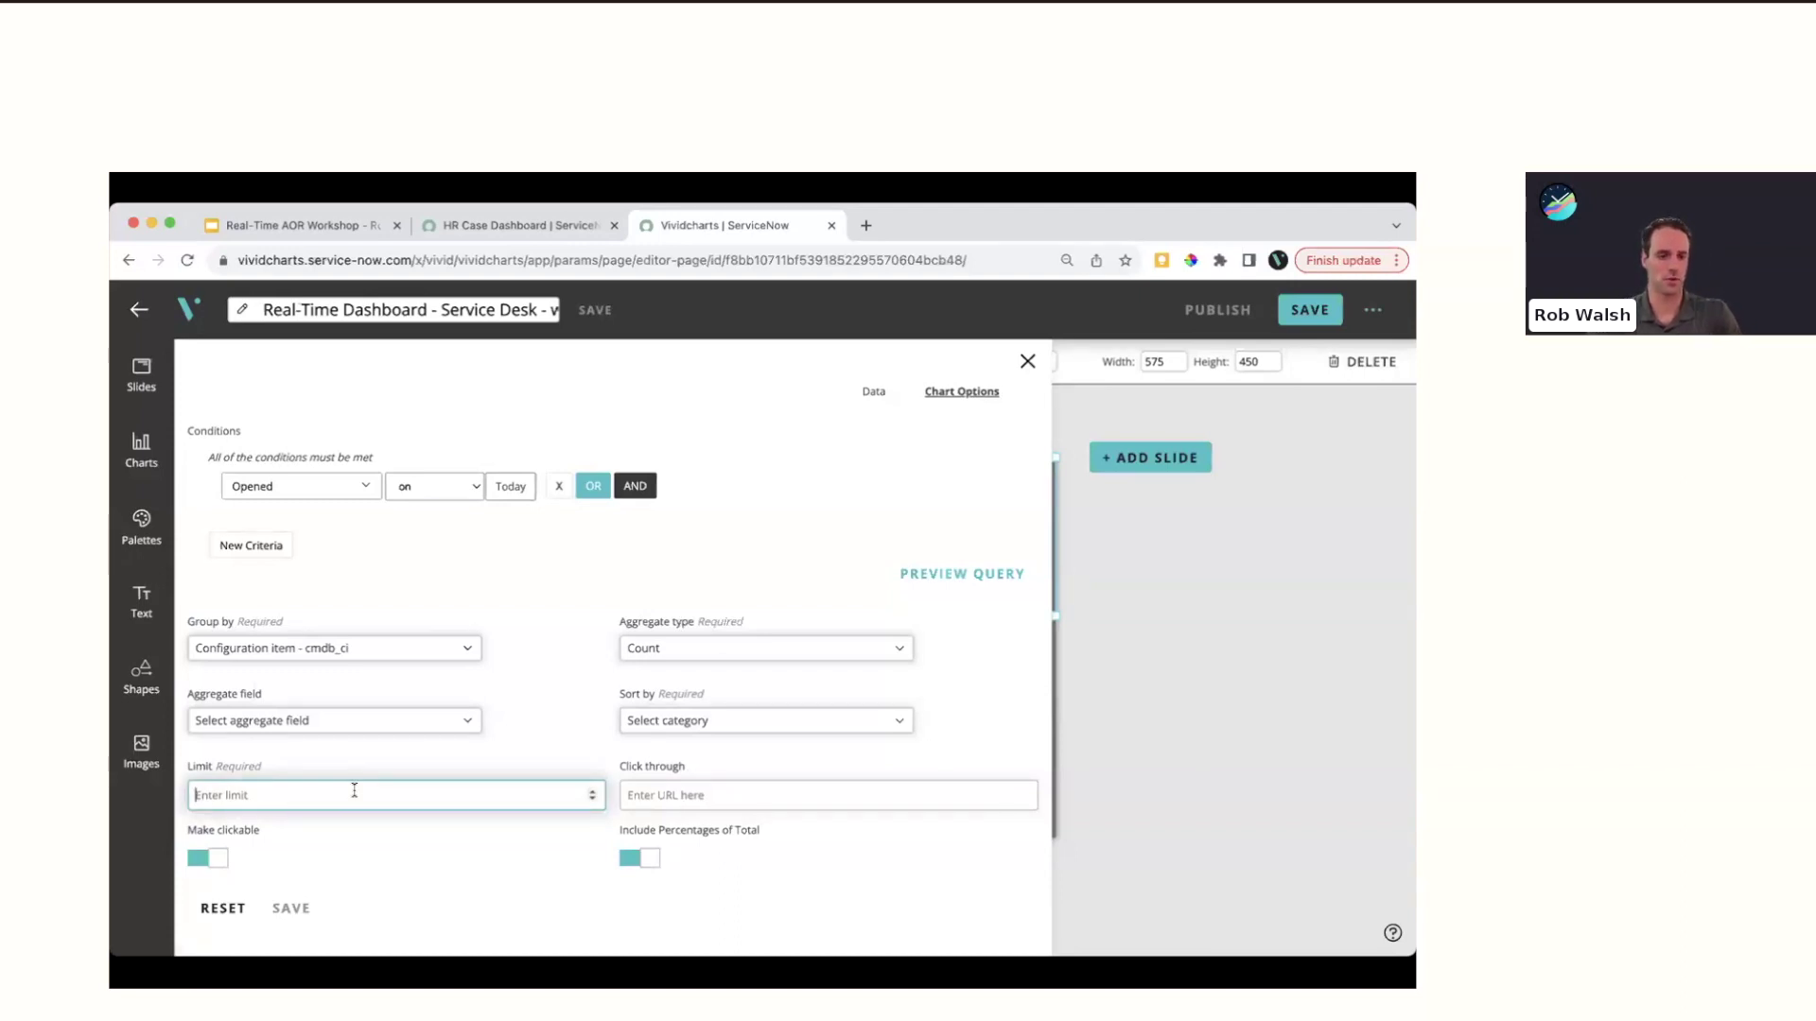
{"action": "type", "text": "5"}
{"action": "left_click", "coordinate": [631, 799]}
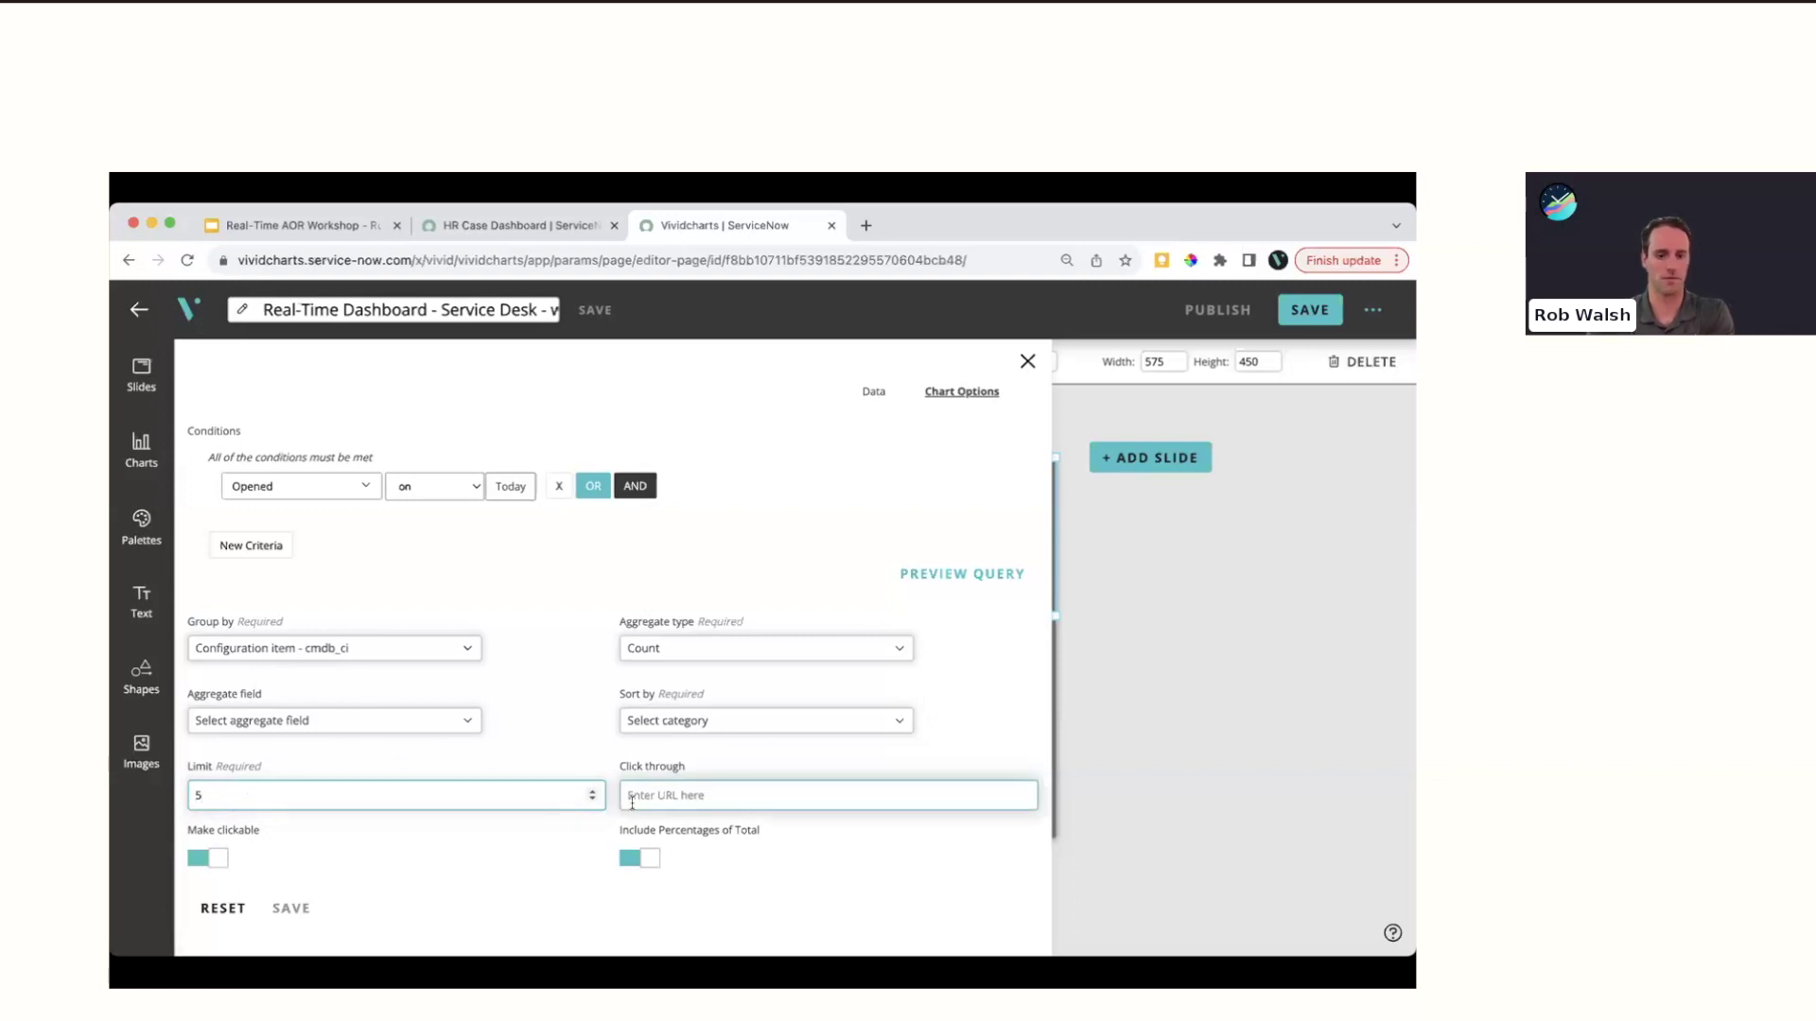
{"action": "left_click", "coordinate": [700, 721]}
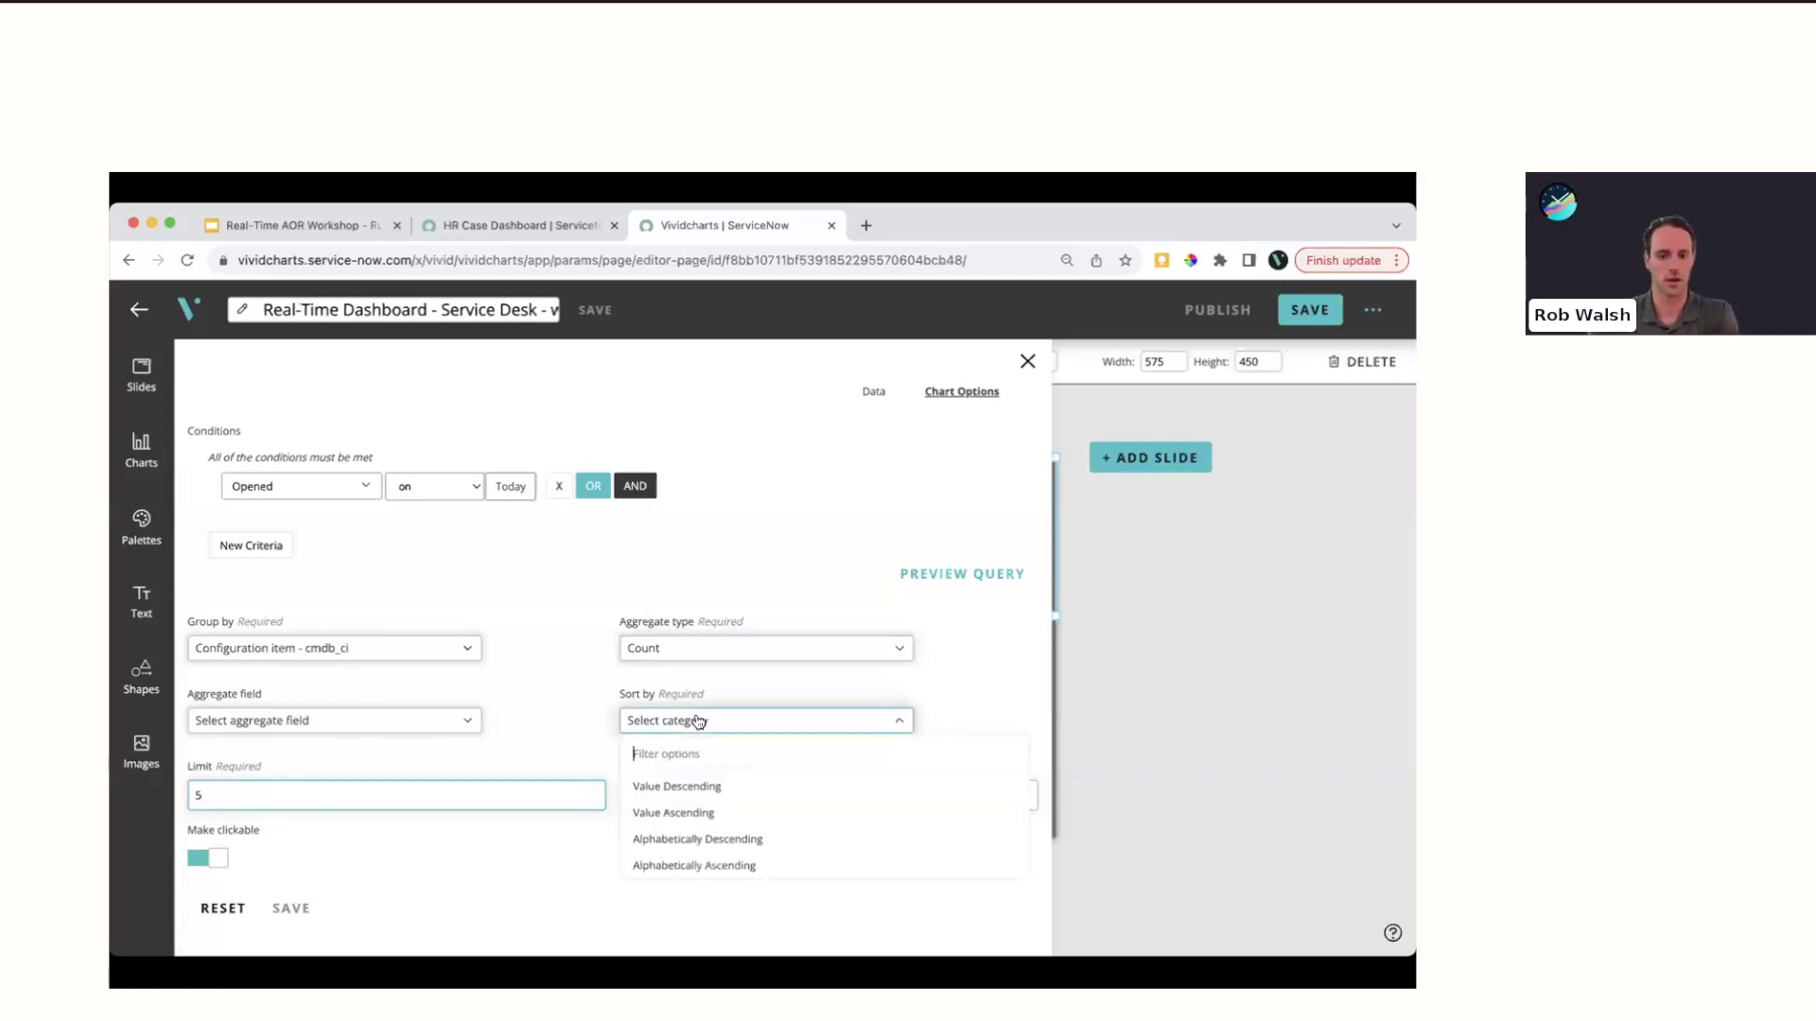
{"action": "left_click", "coordinate": [677, 789]}
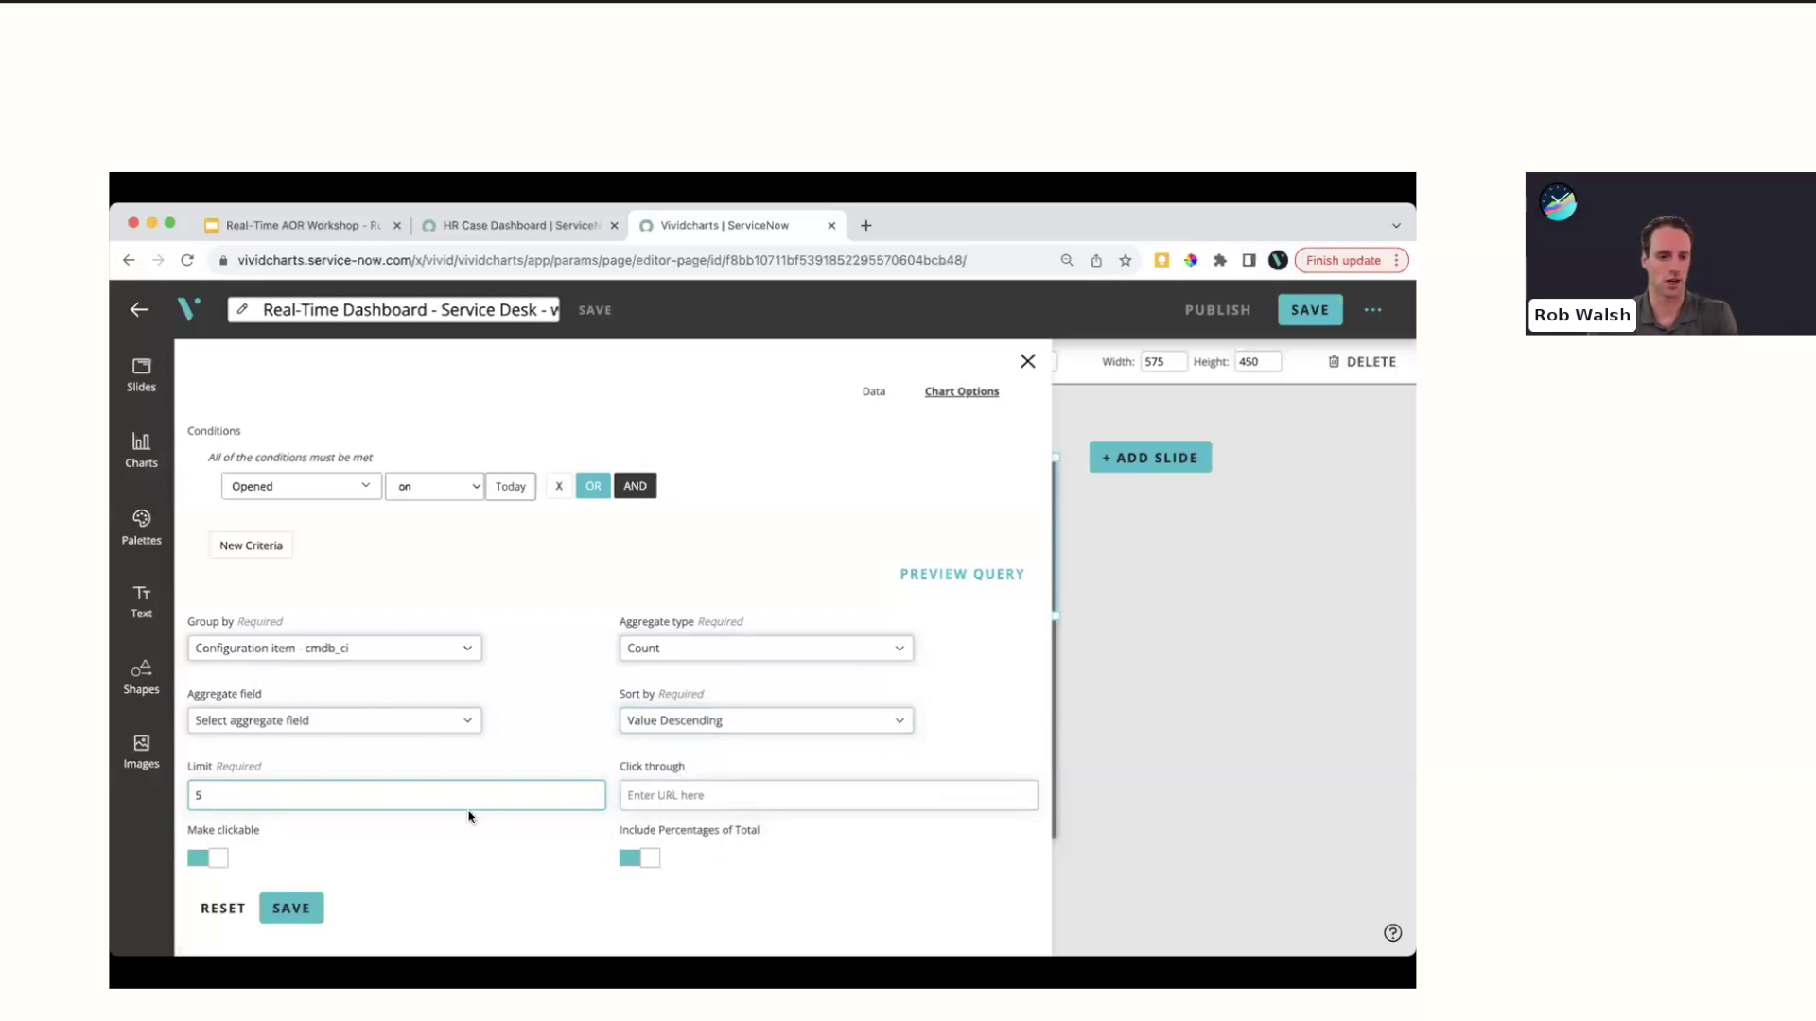
{"action": "left_click", "coordinate": [291, 908]}
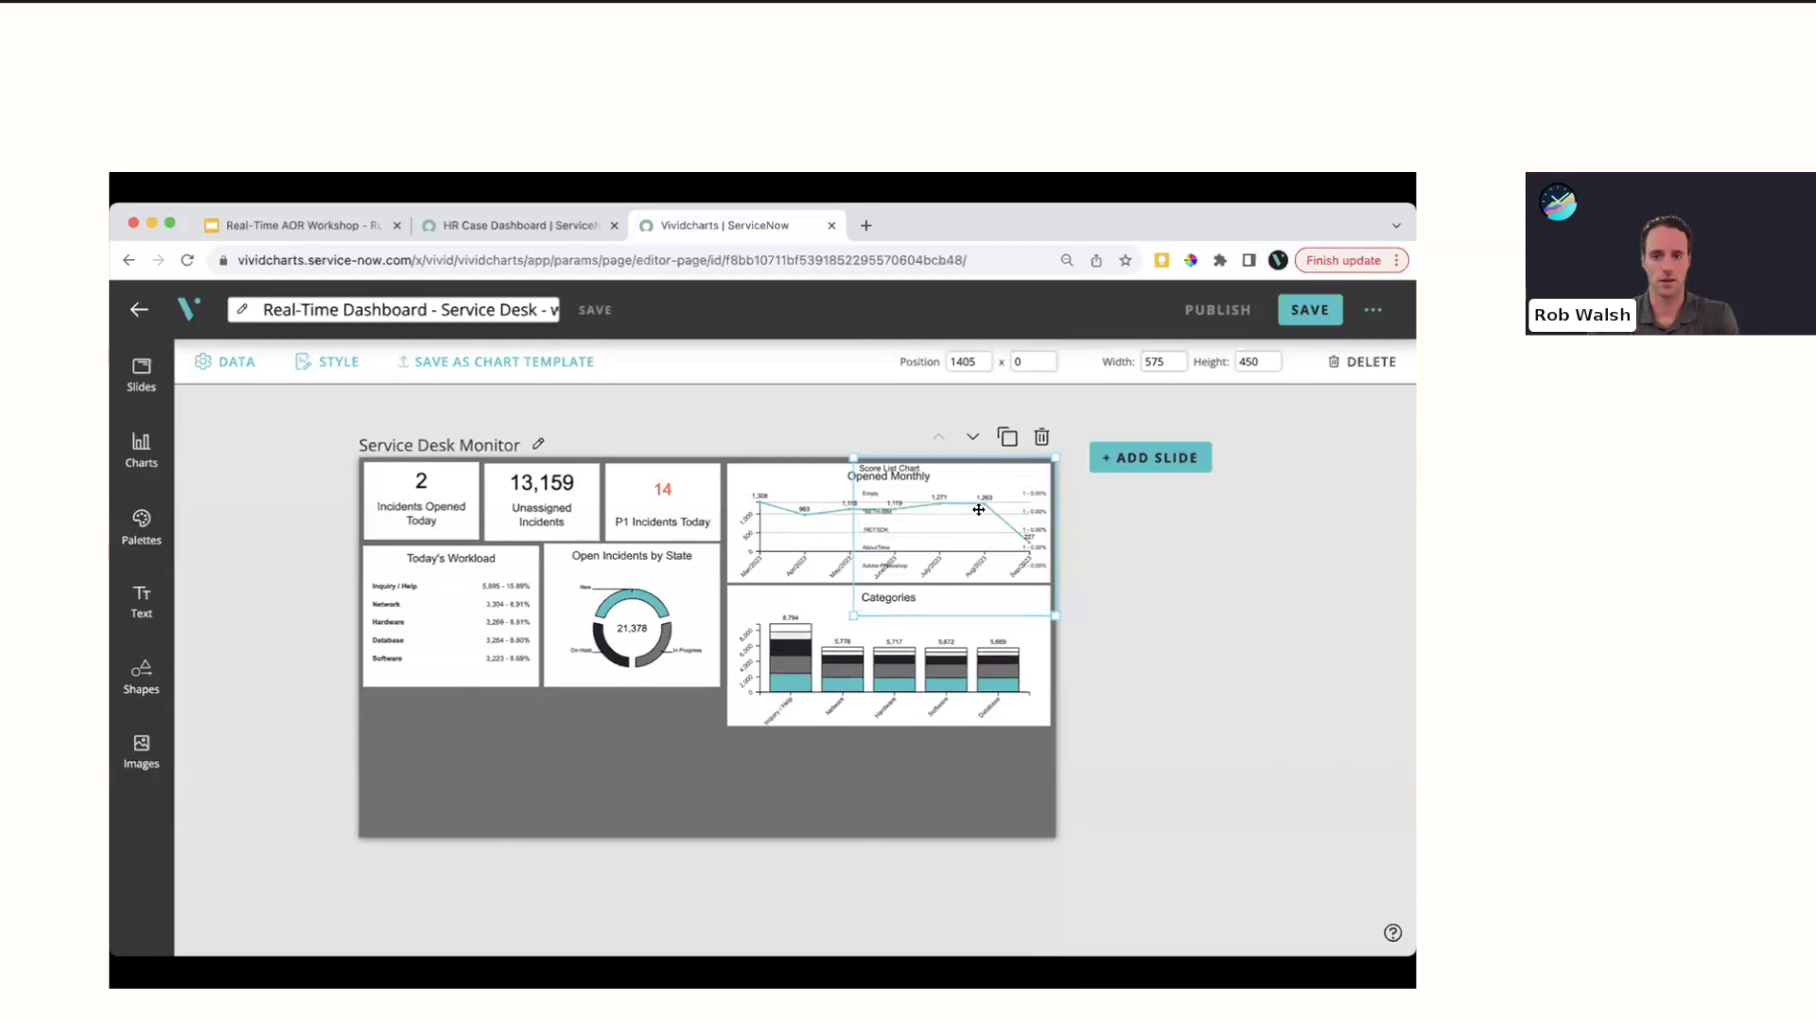
Resize the Score List chart to 502 wide by 398 high and place it in the empty area below Open Incidents by State
{"action": "left_click_drag", "start_coordinate": [979, 510], "coordinate": [539, 739]}
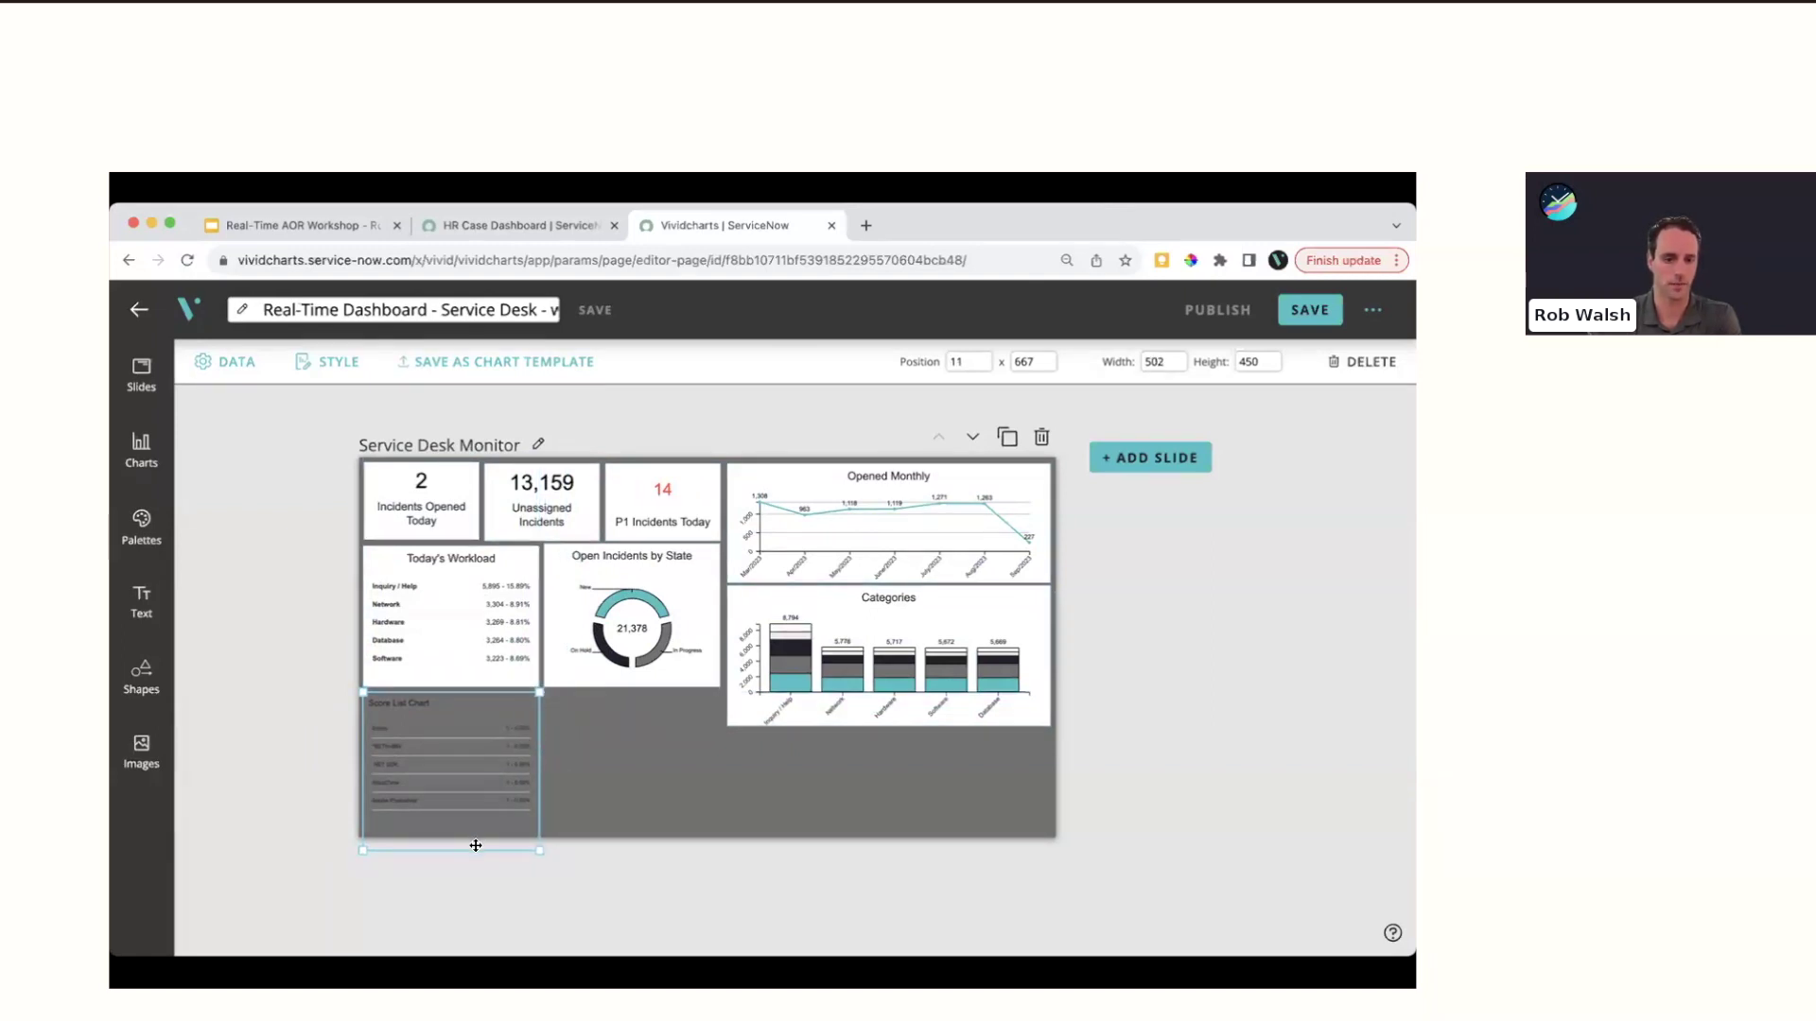
{"action": "left_click_drag", "start_coordinate": [475, 849], "coordinate": [480, 831]}
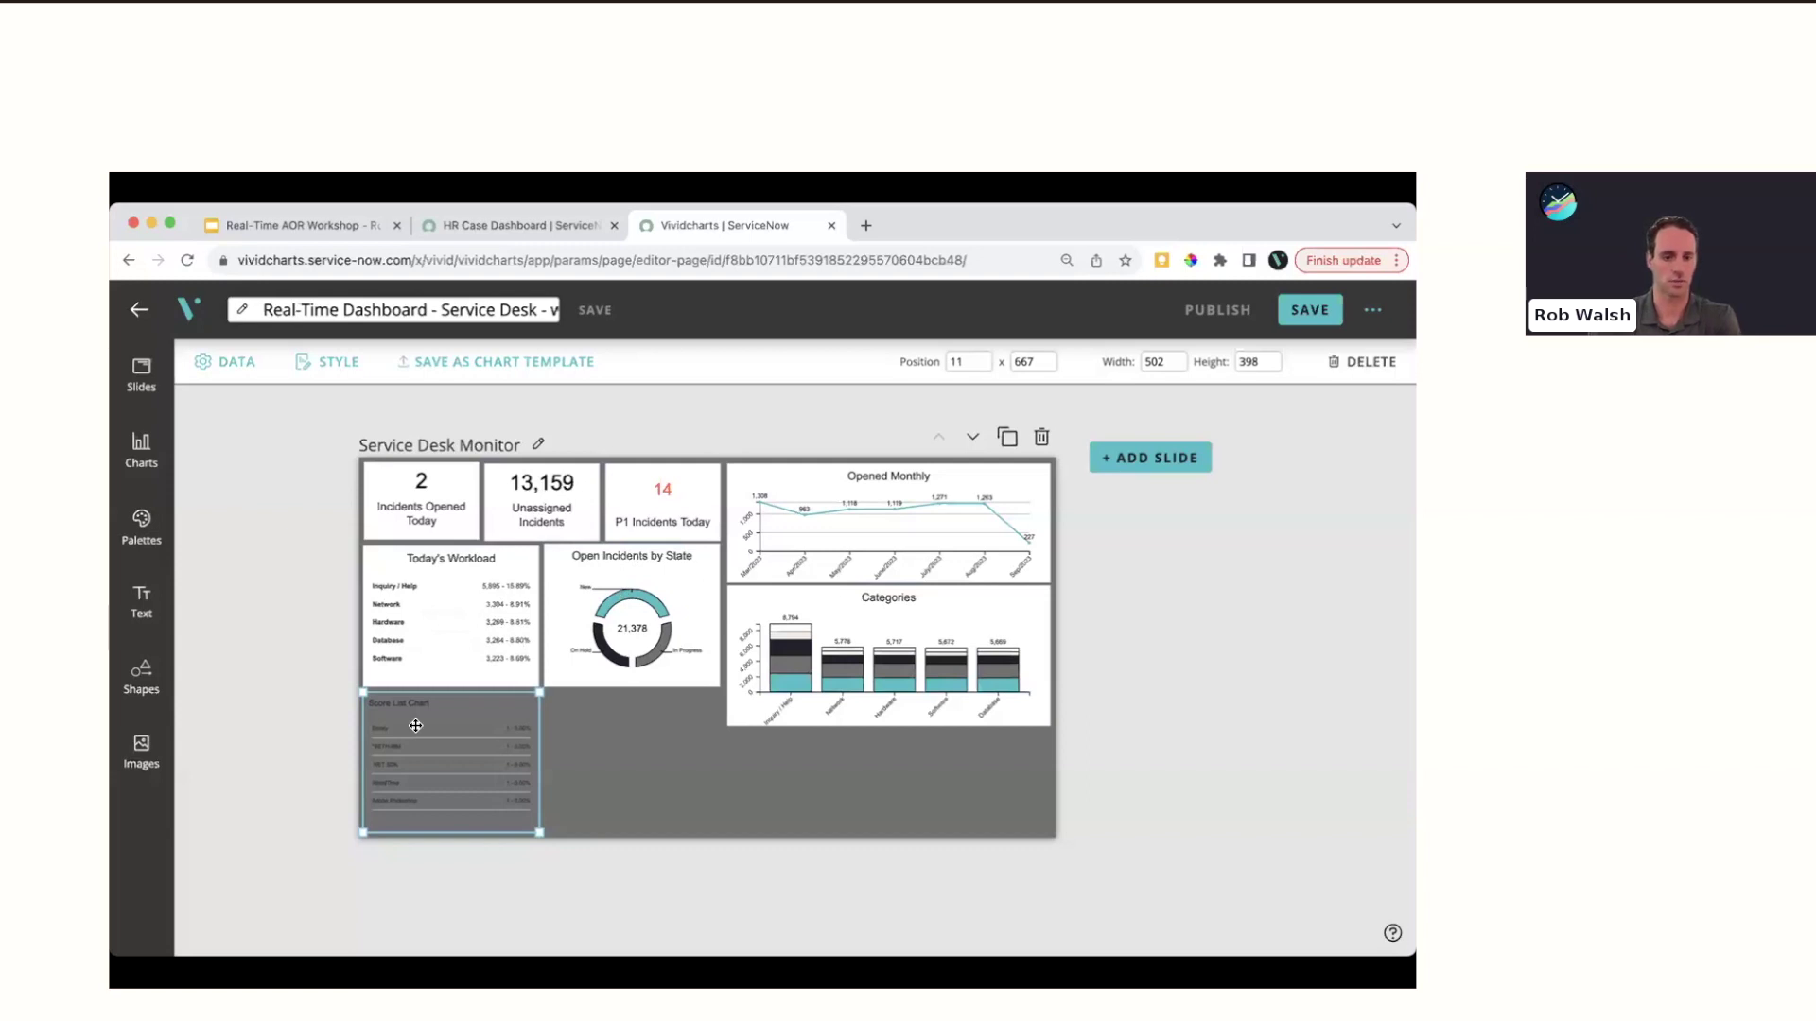
{"action": "left_click_drag", "start_coordinate": [415, 724], "coordinate": [579, 725]}
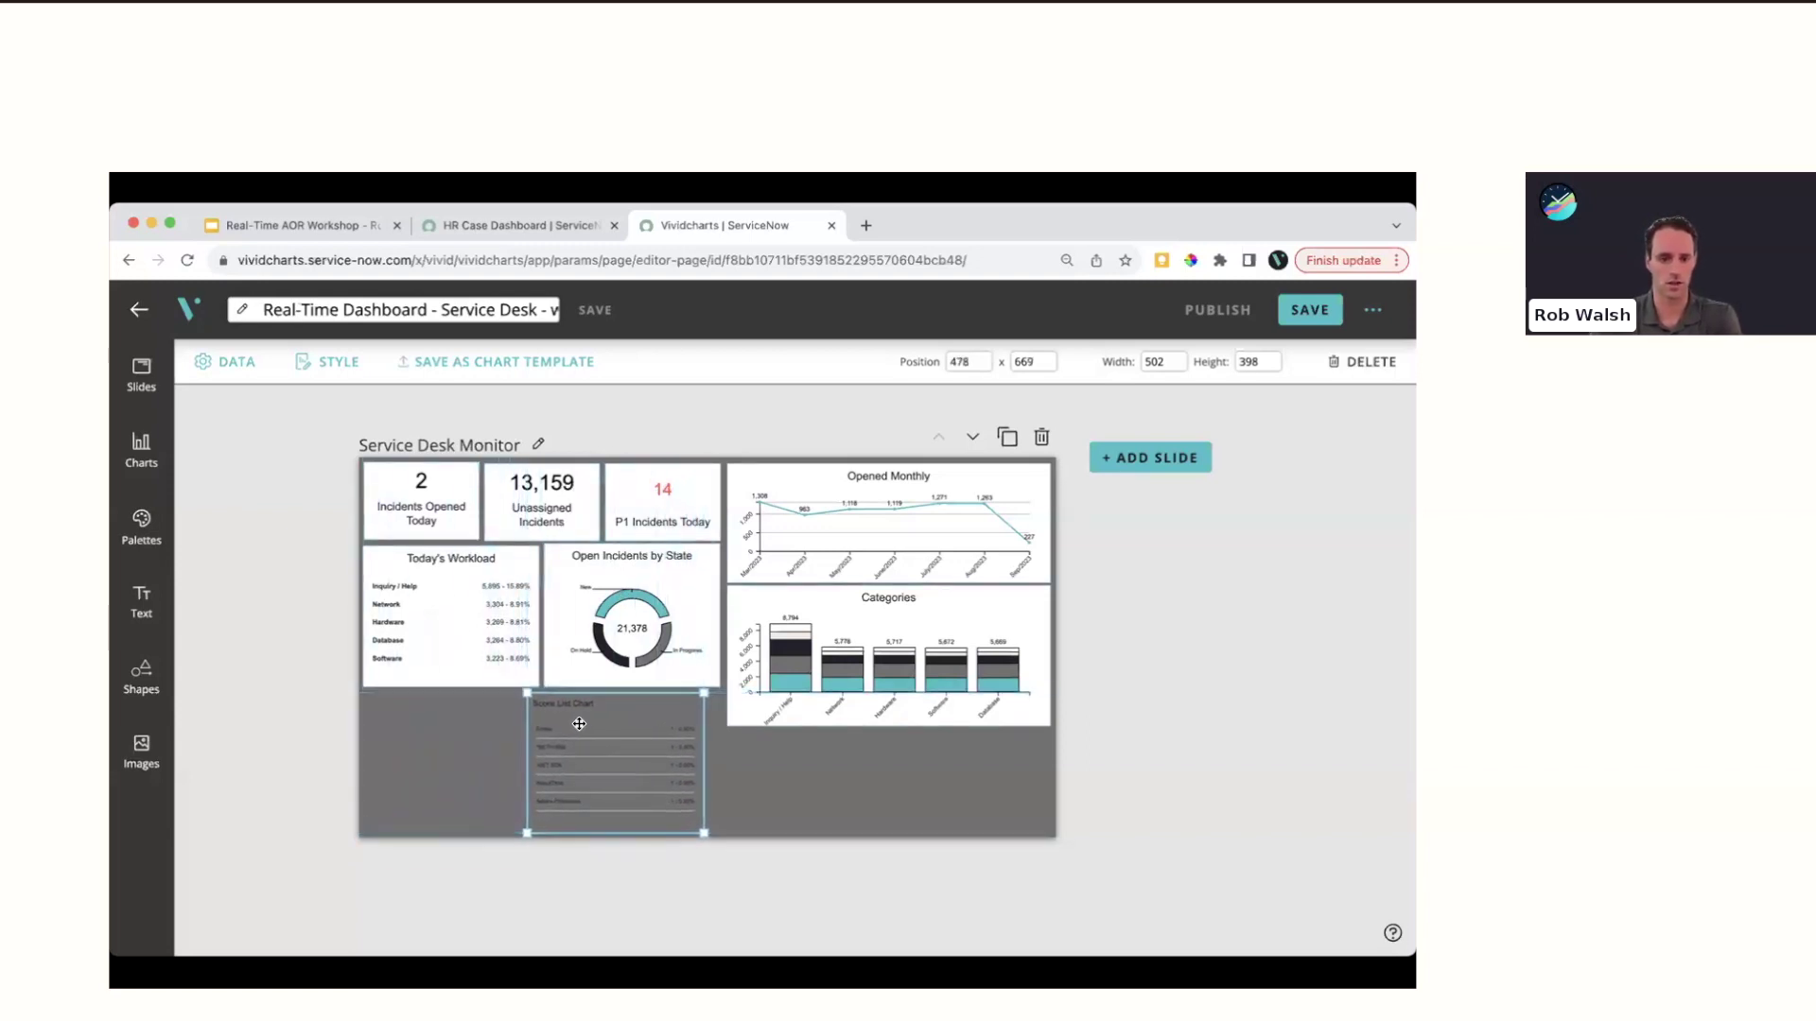
Title the Score List chart "Today's Top CI's", with the title at 32px and centered
{"action": "left_click", "coordinate": [331, 366]}
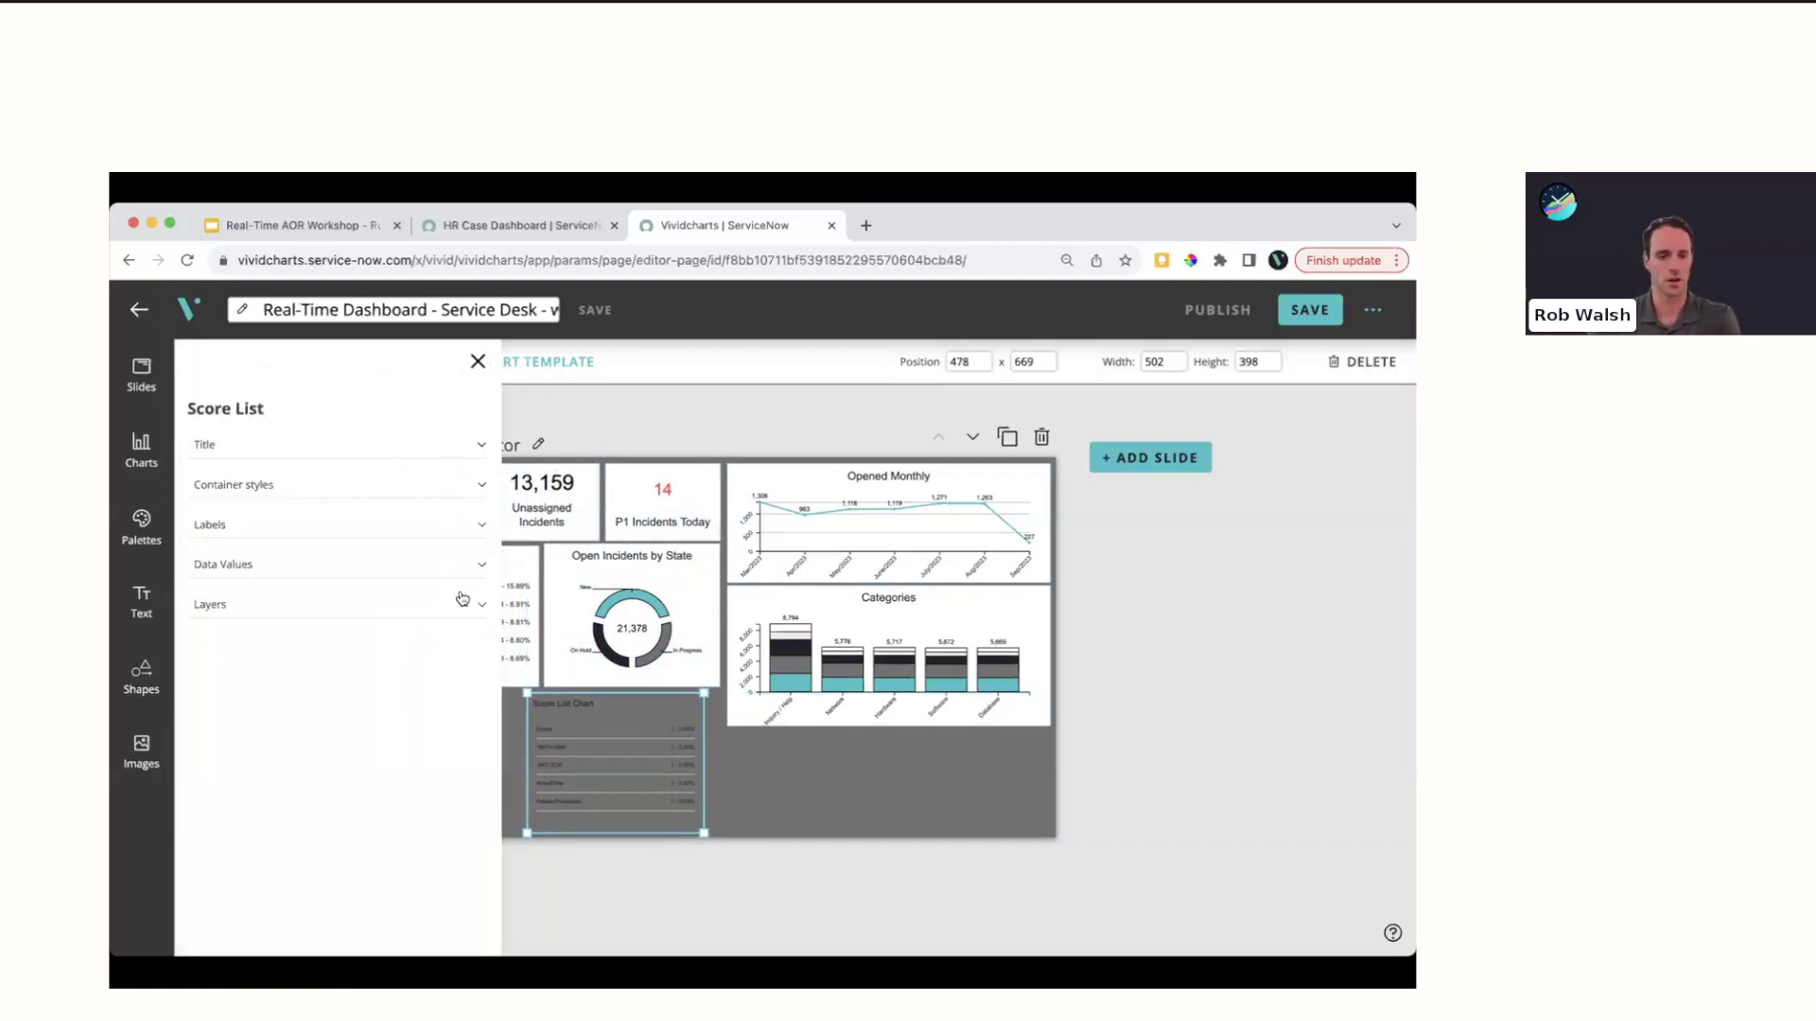
{"action": "left_click", "coordinate": [344, 444]}
{"action": "triple_click", "coordinate": [248, 555]}
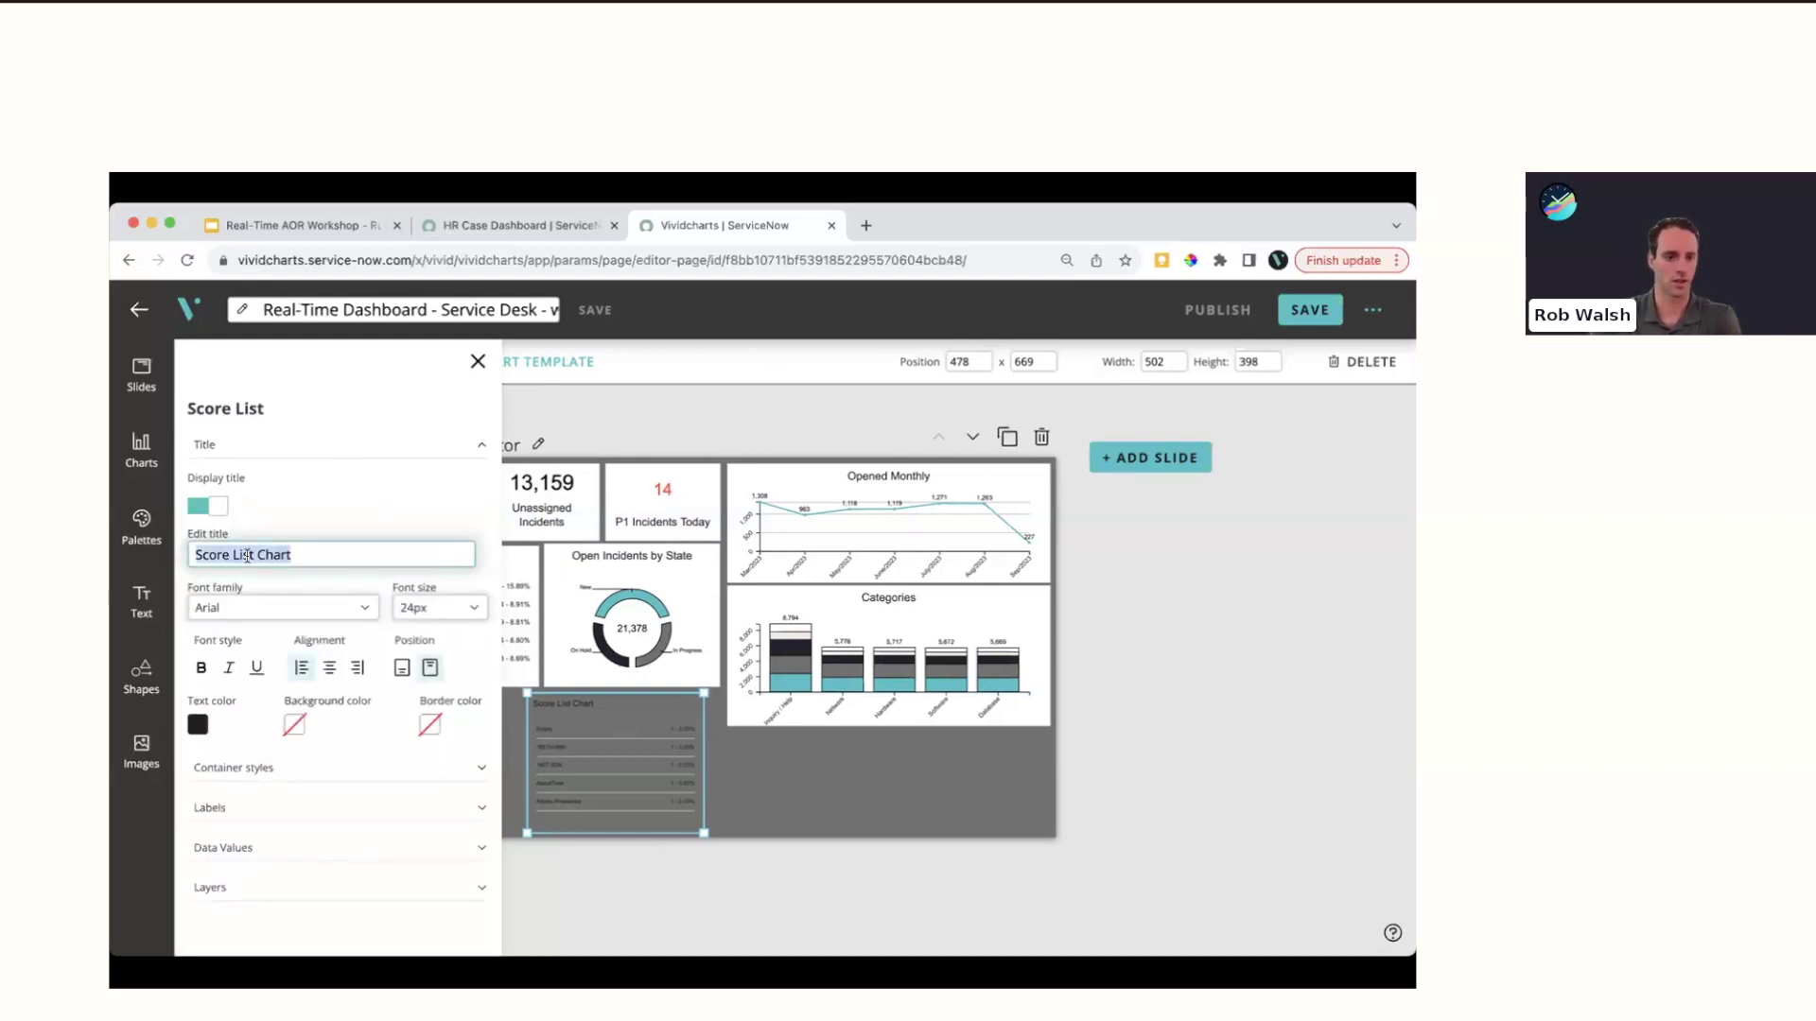
{"action": "type", "text": "Today's Top CI's"}
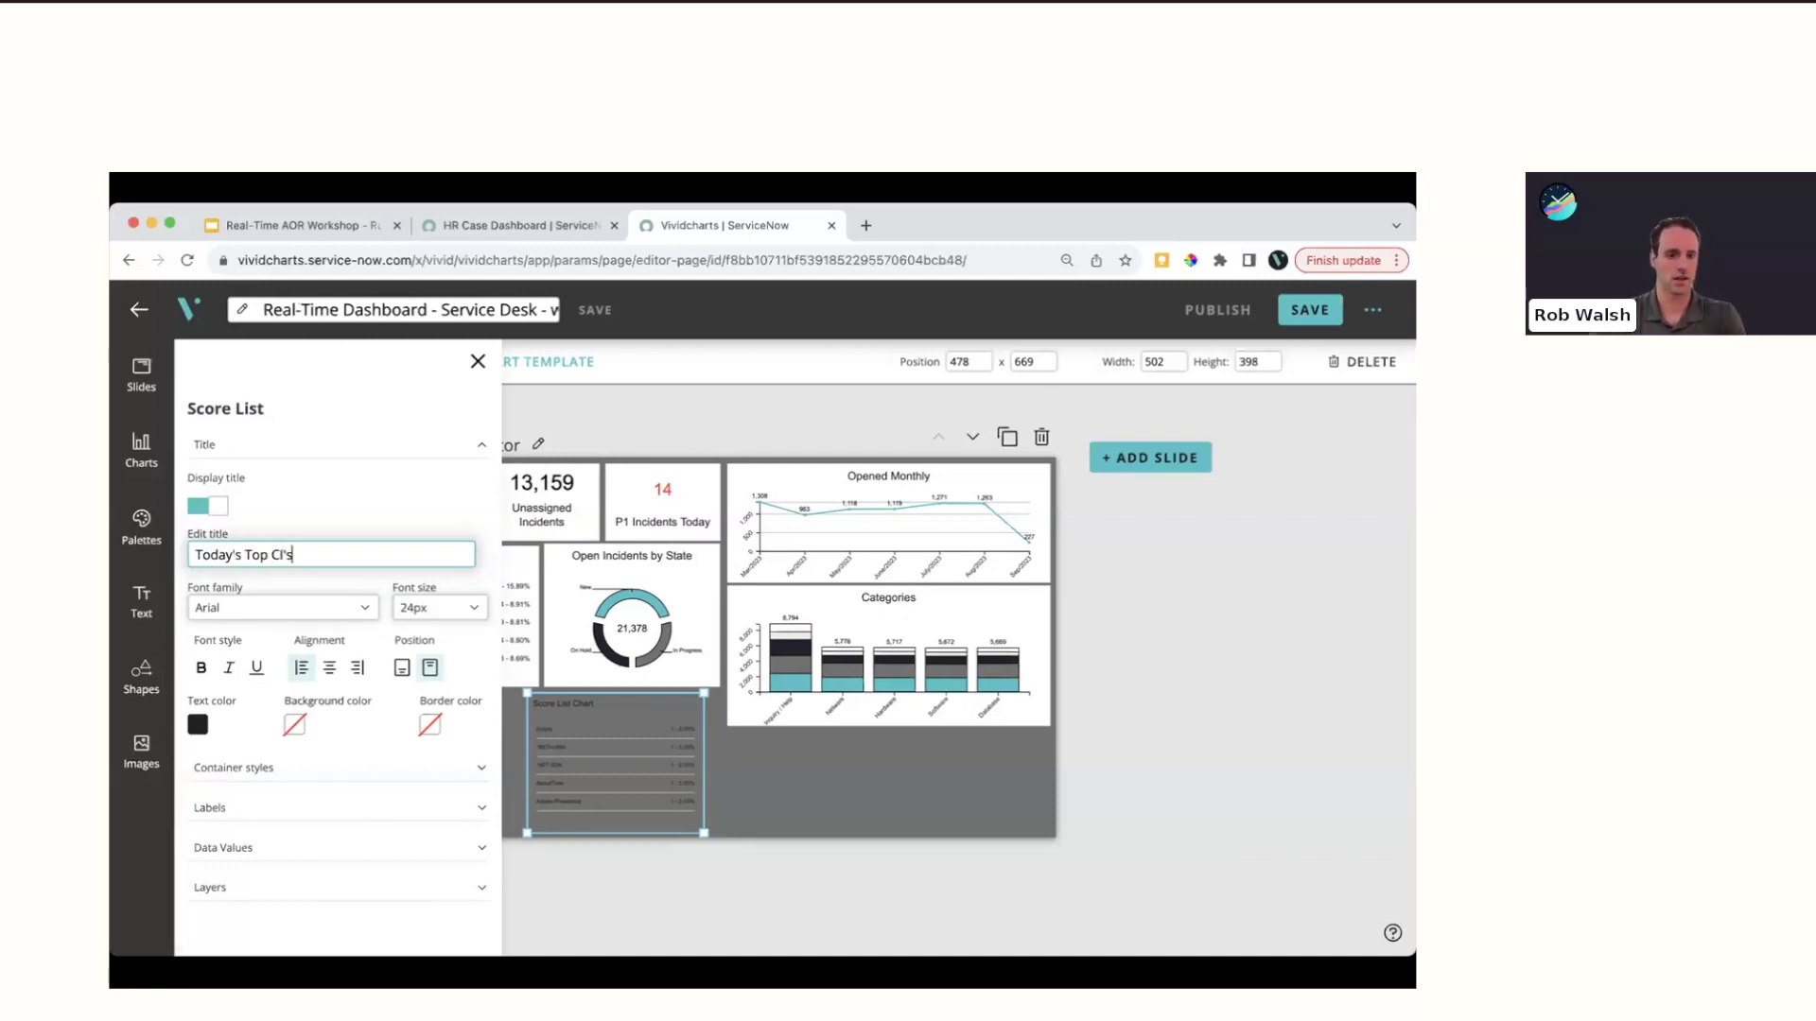
{"action": "left_click", "coordinate": [437, 608]}
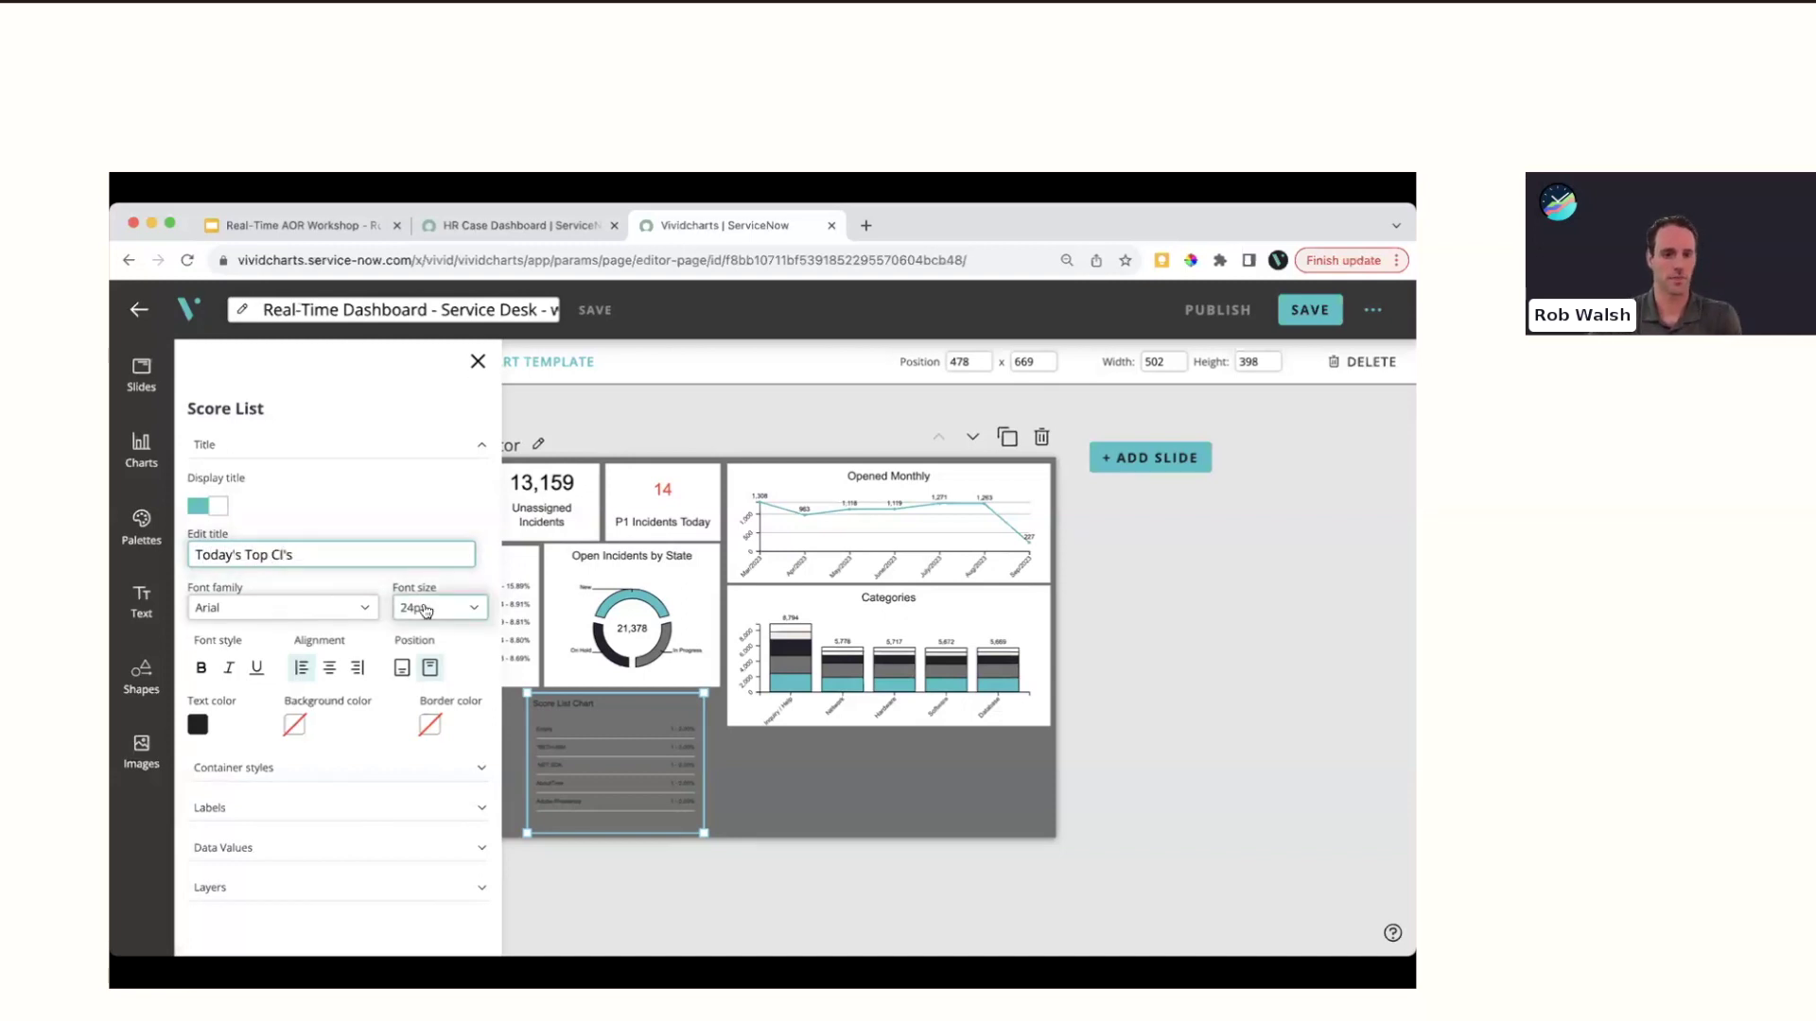
{"action": "scroll", "coordinate": [456, 738], "scroll_direction": "down", "scroll_amount": 5}
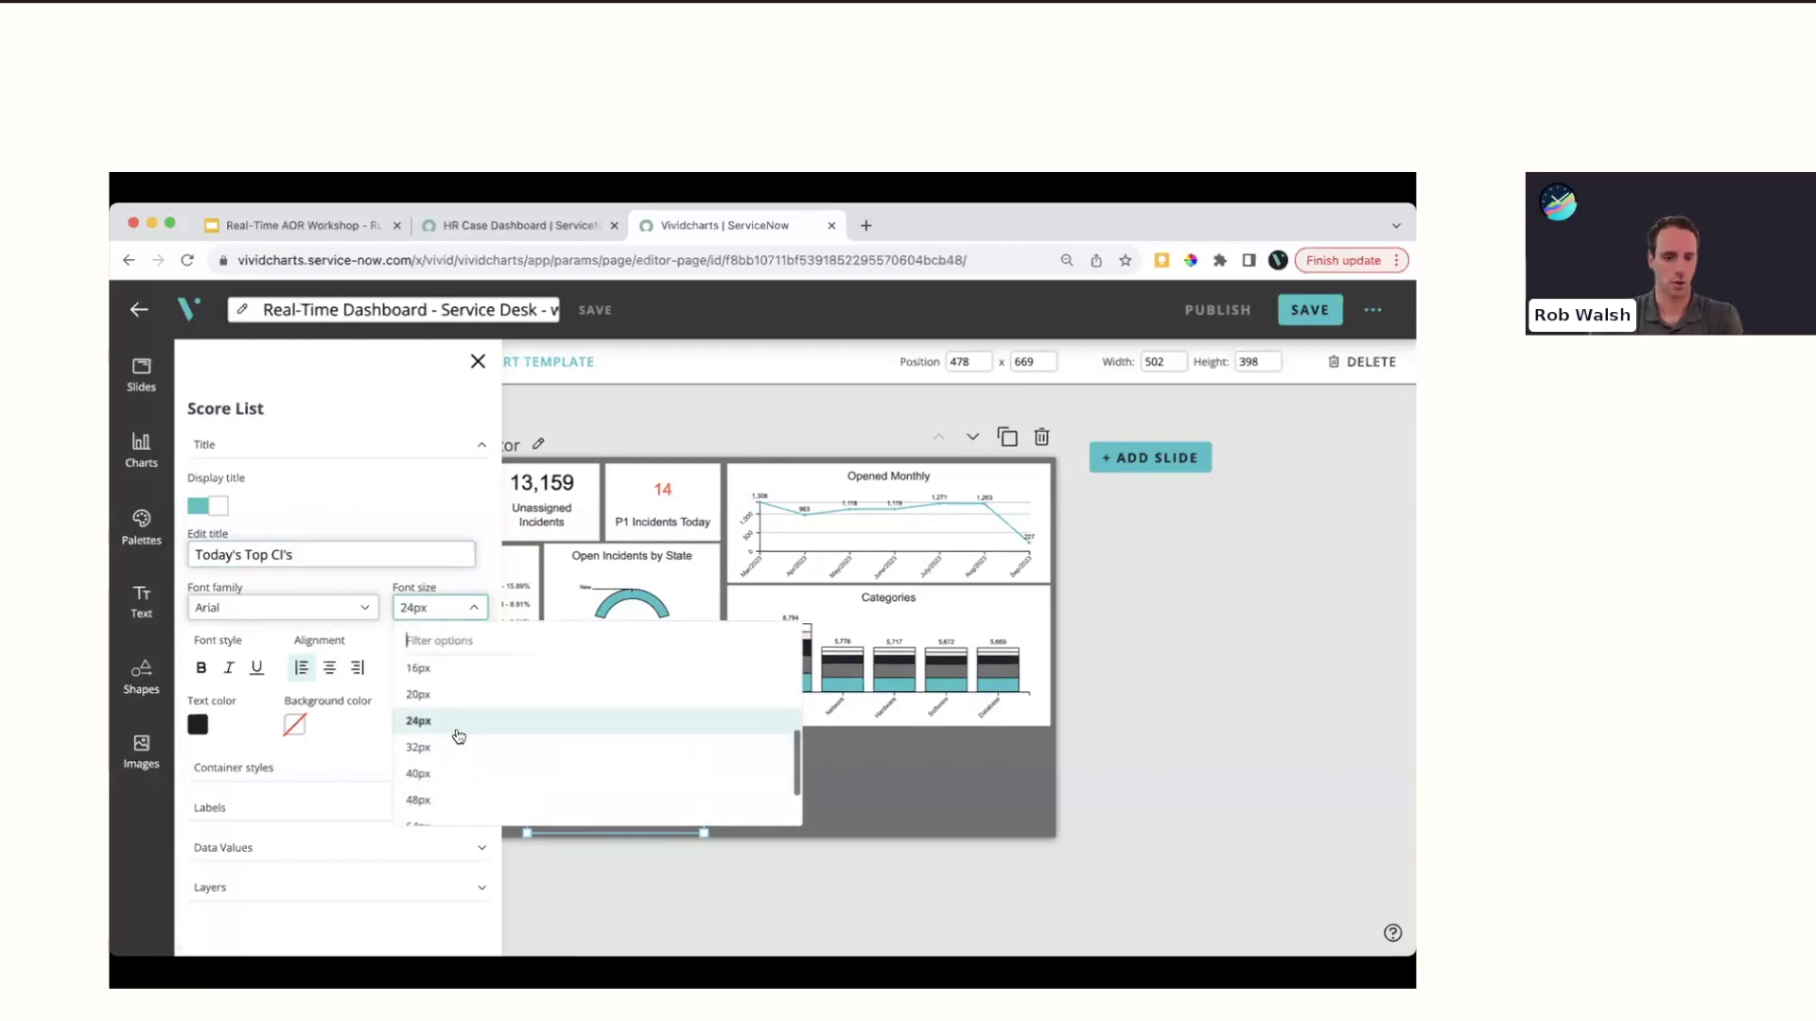
{"action": "left_click", "coordinate": [438, 741]}
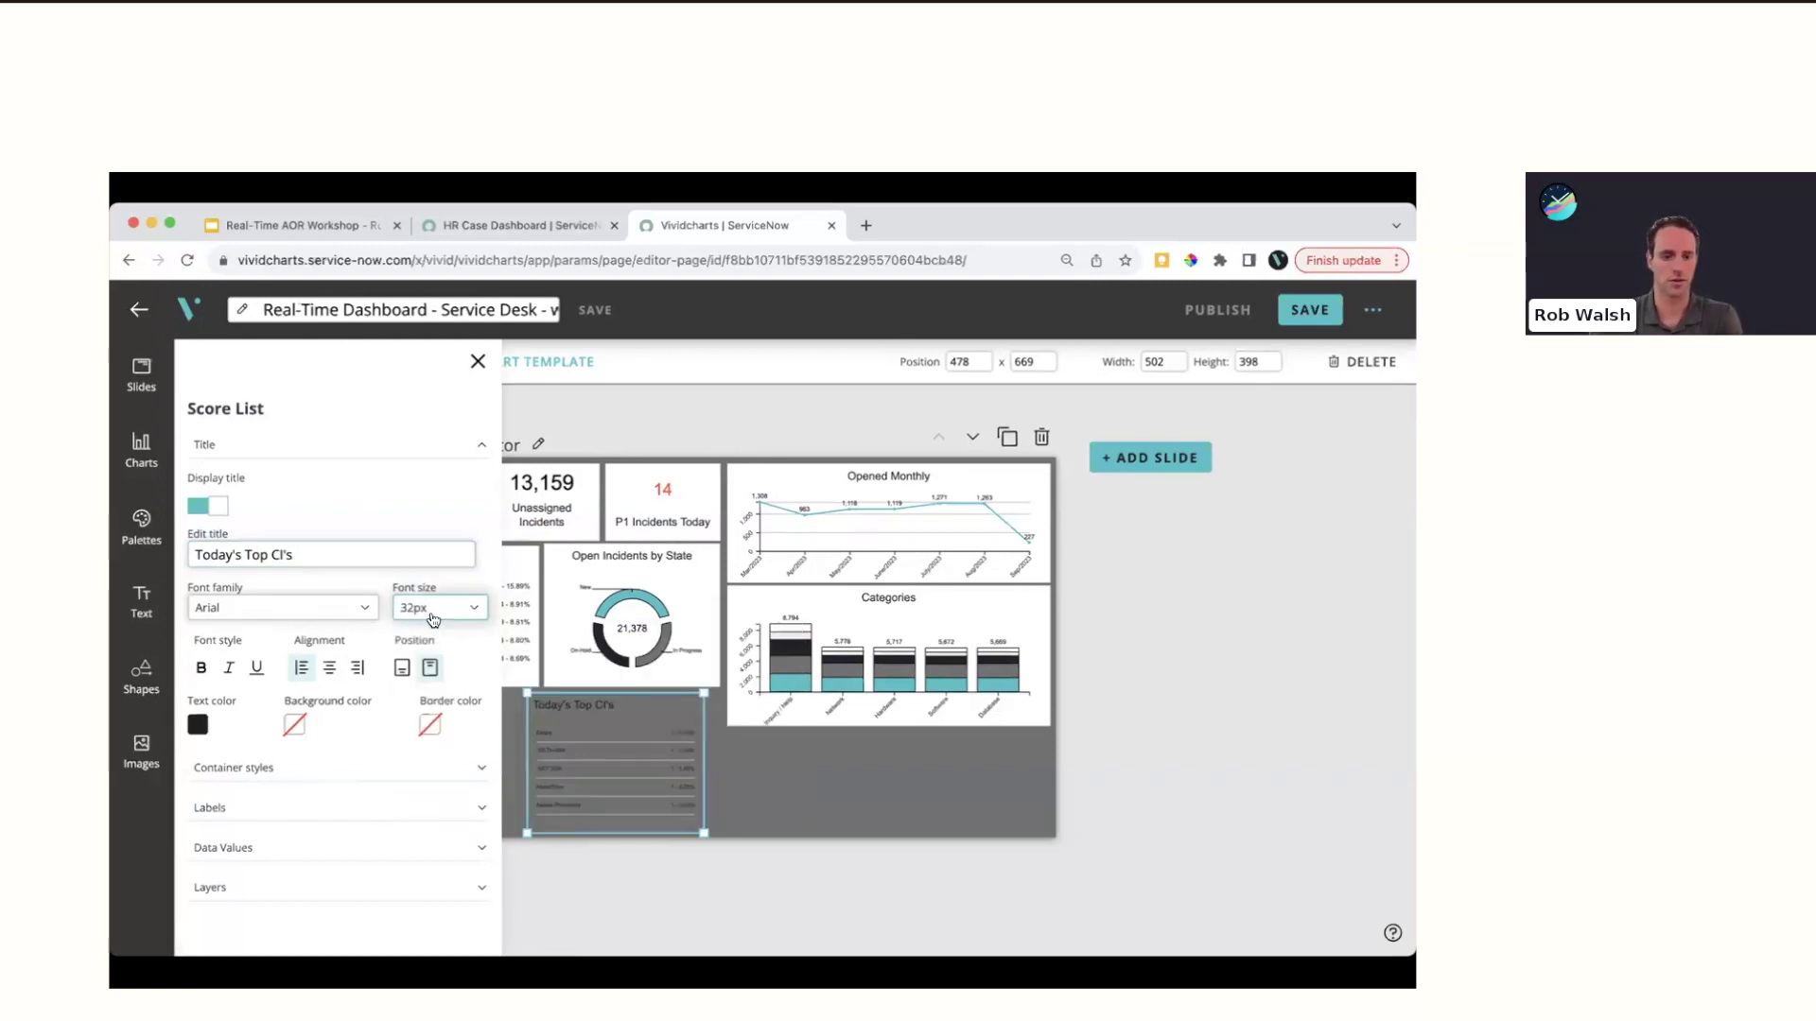
{"action": "left_click", "coordinate": [329, 669]}
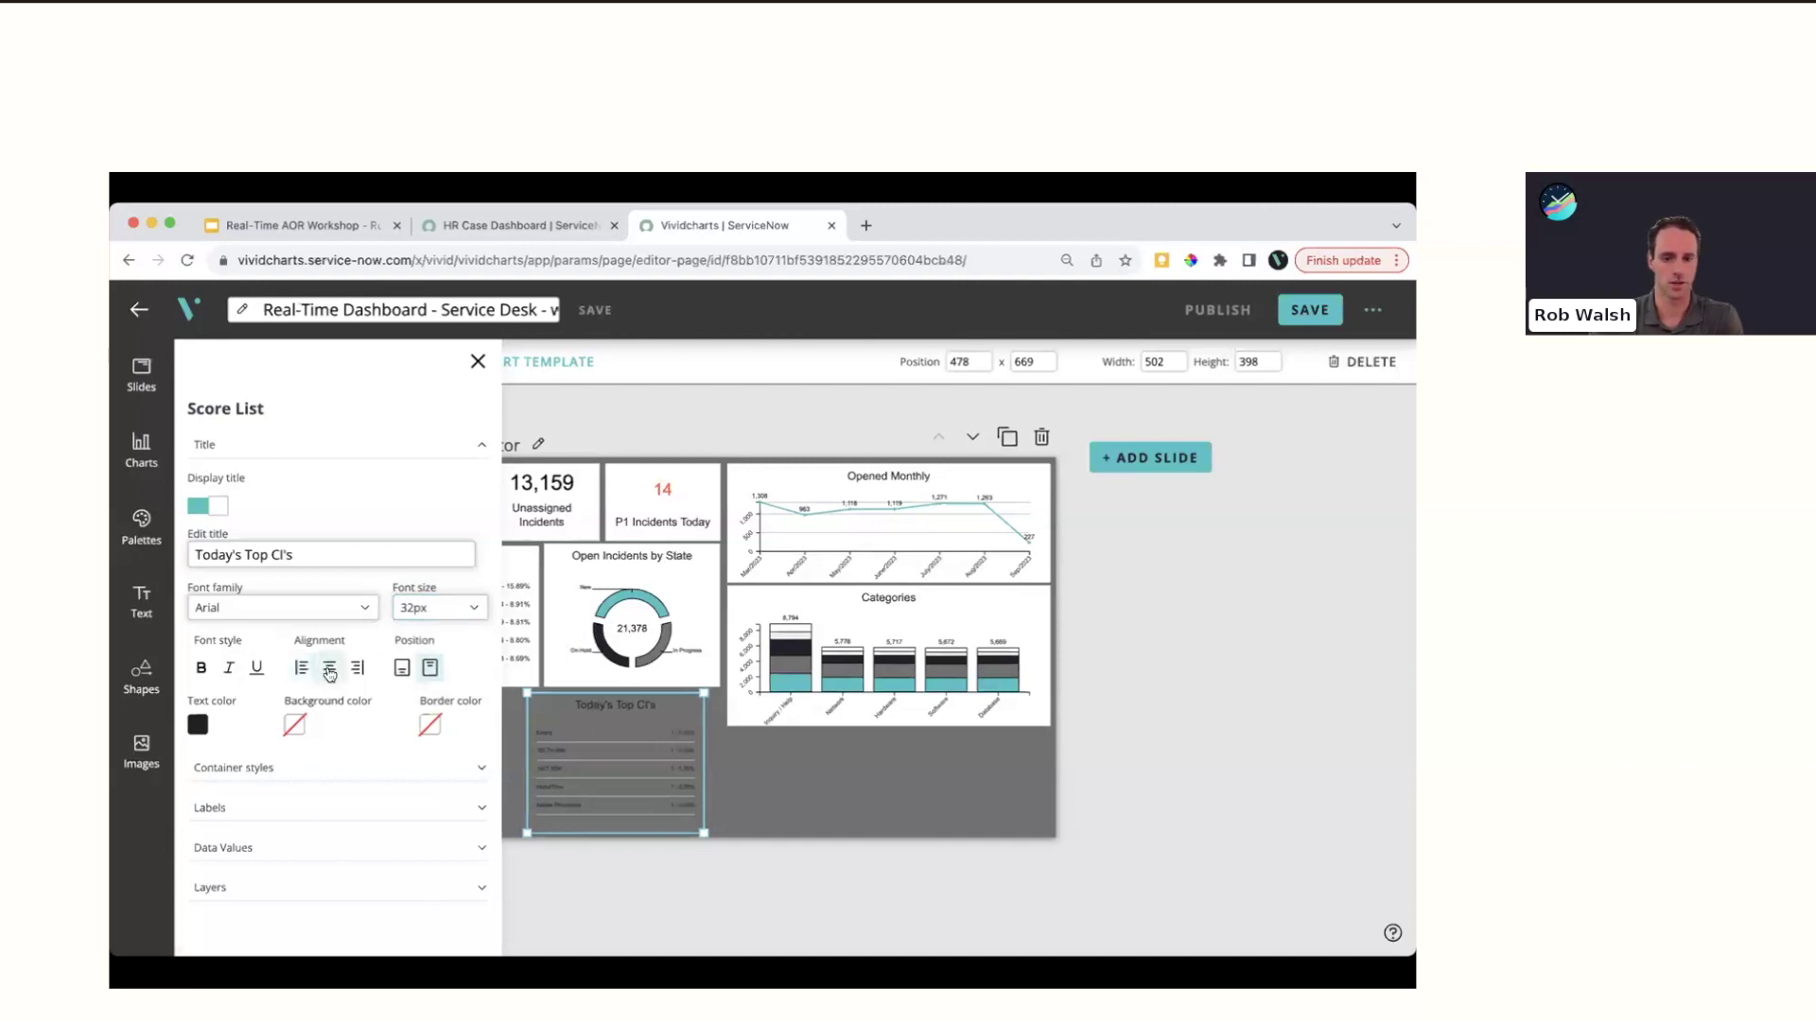
{"action": "left_click", "coordinate": [337, 443]}
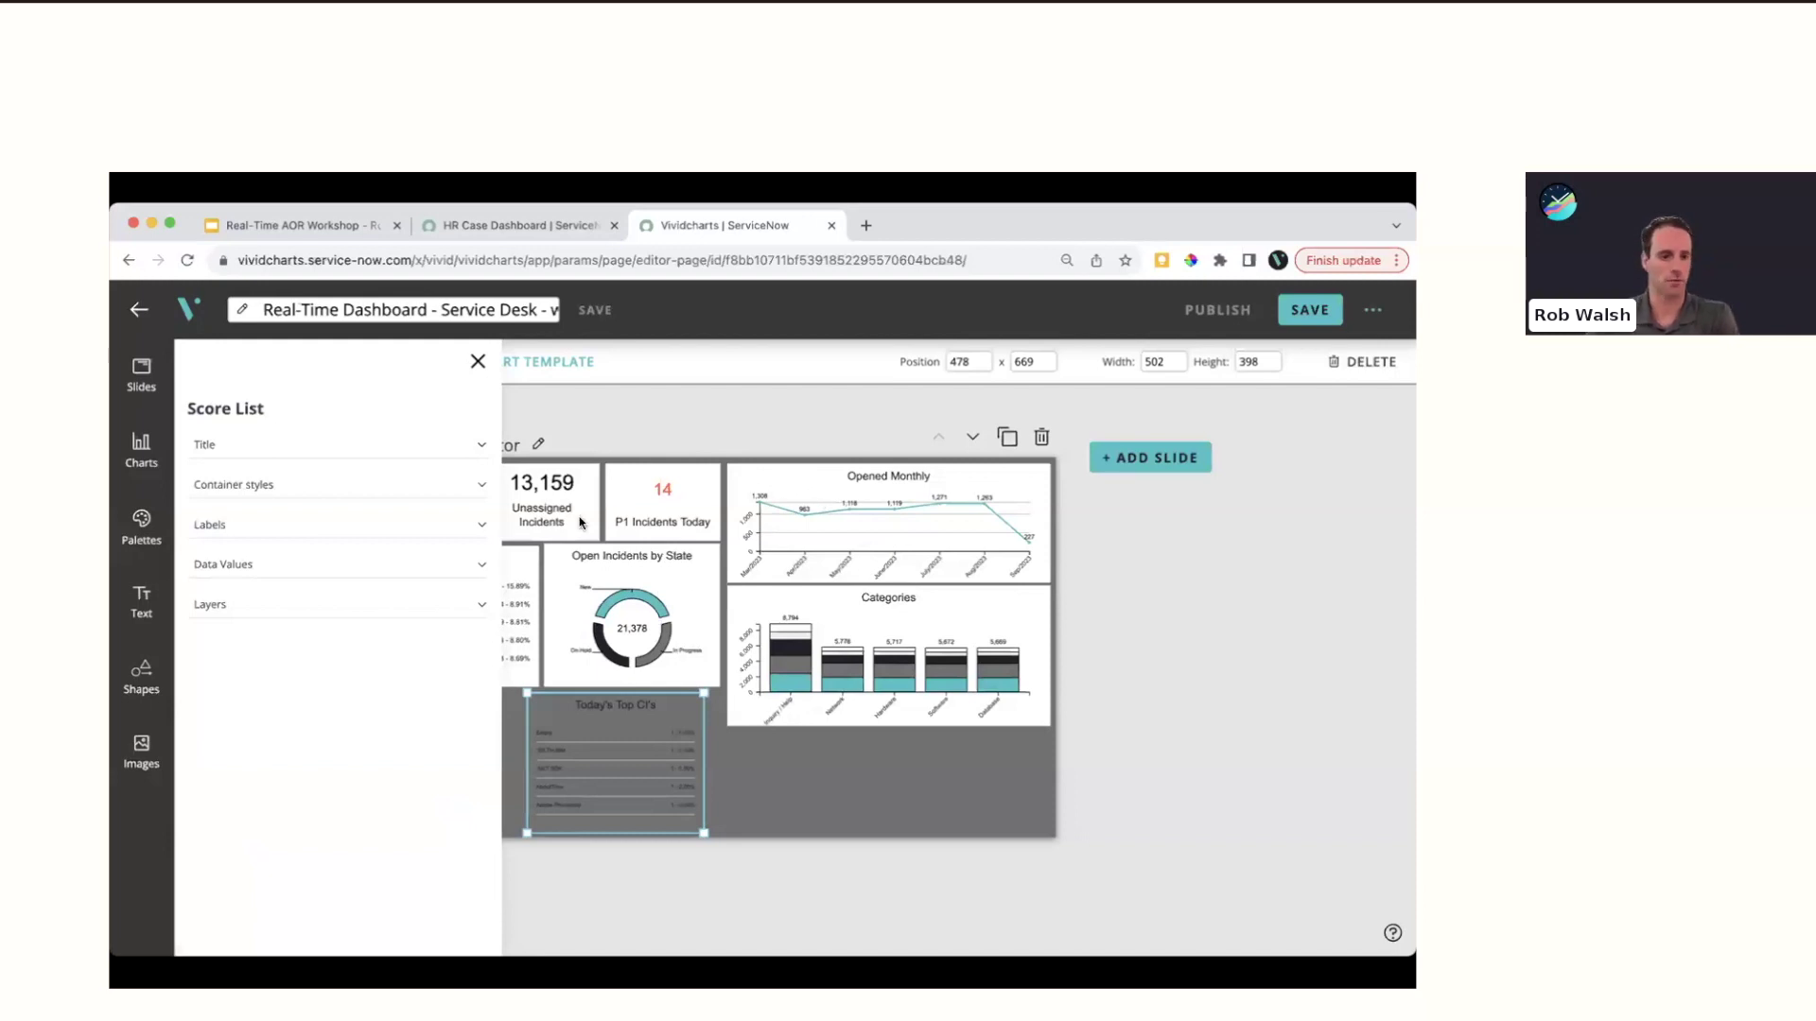
Give the Today's Top CI's chart container a white background
{"action": "left_click", "coordinate": [337, 485]}
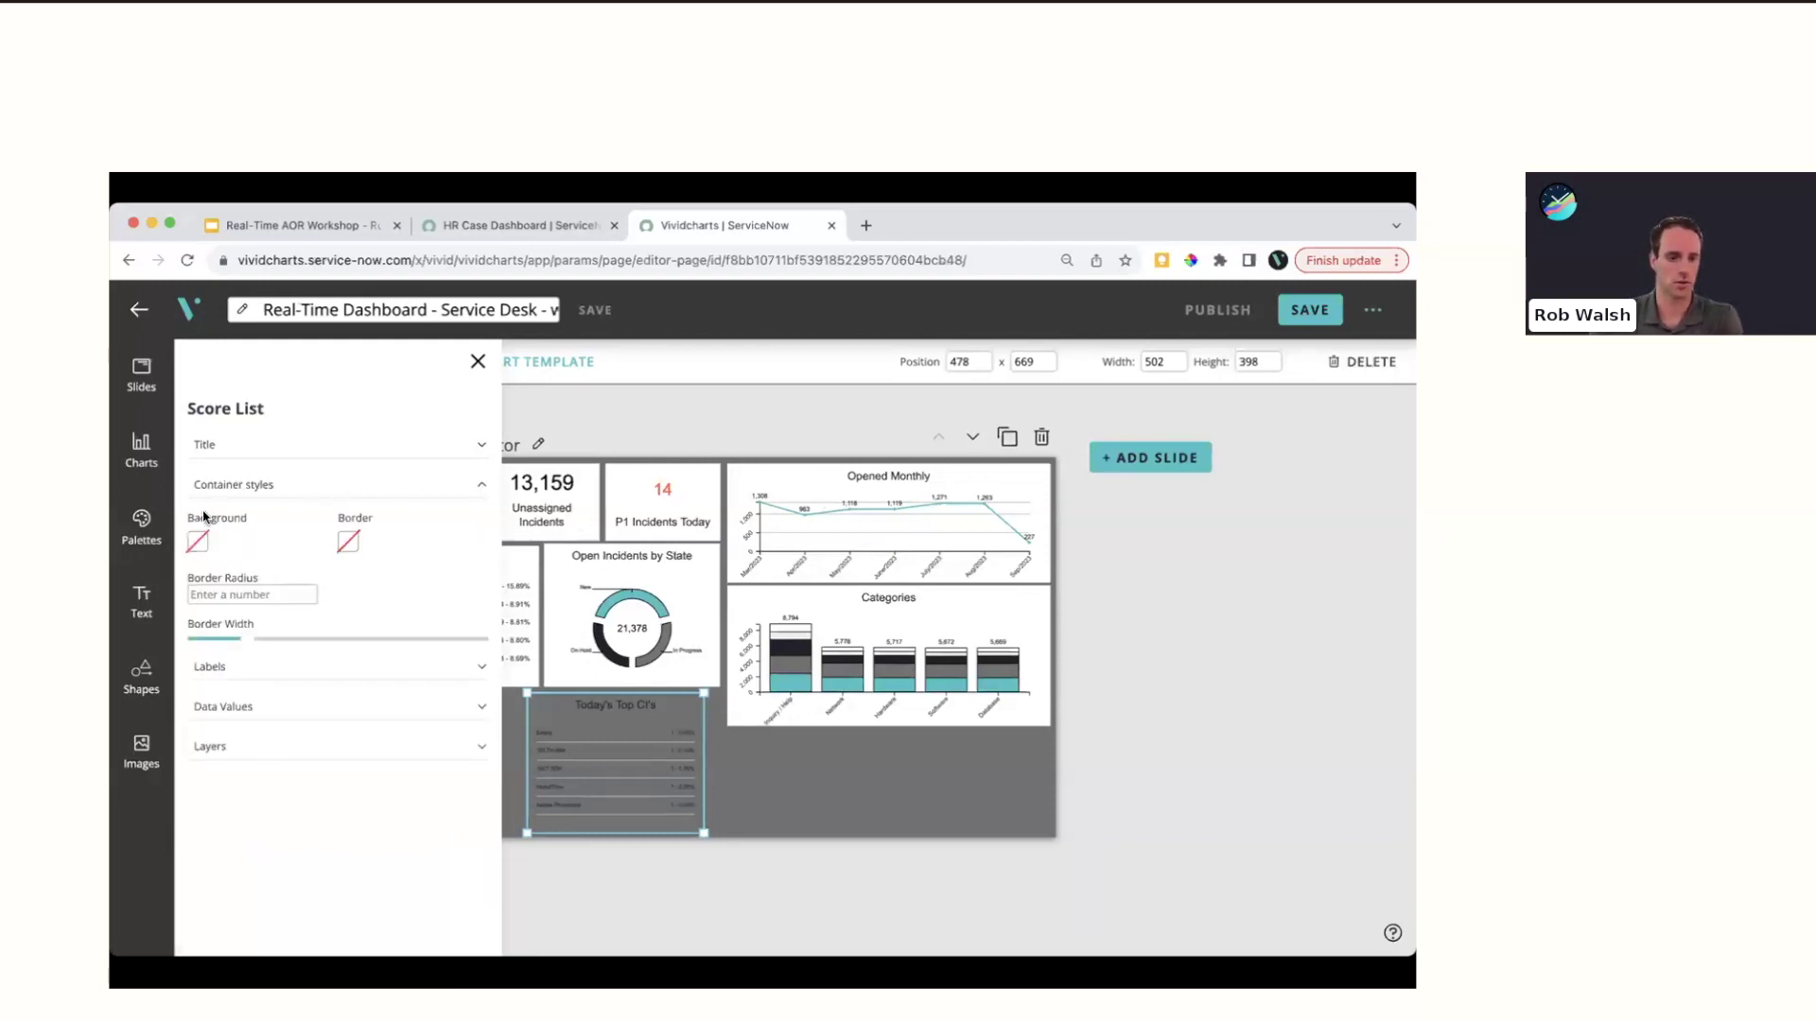
{"action": "left_click", "coordinate": [200, 545]}
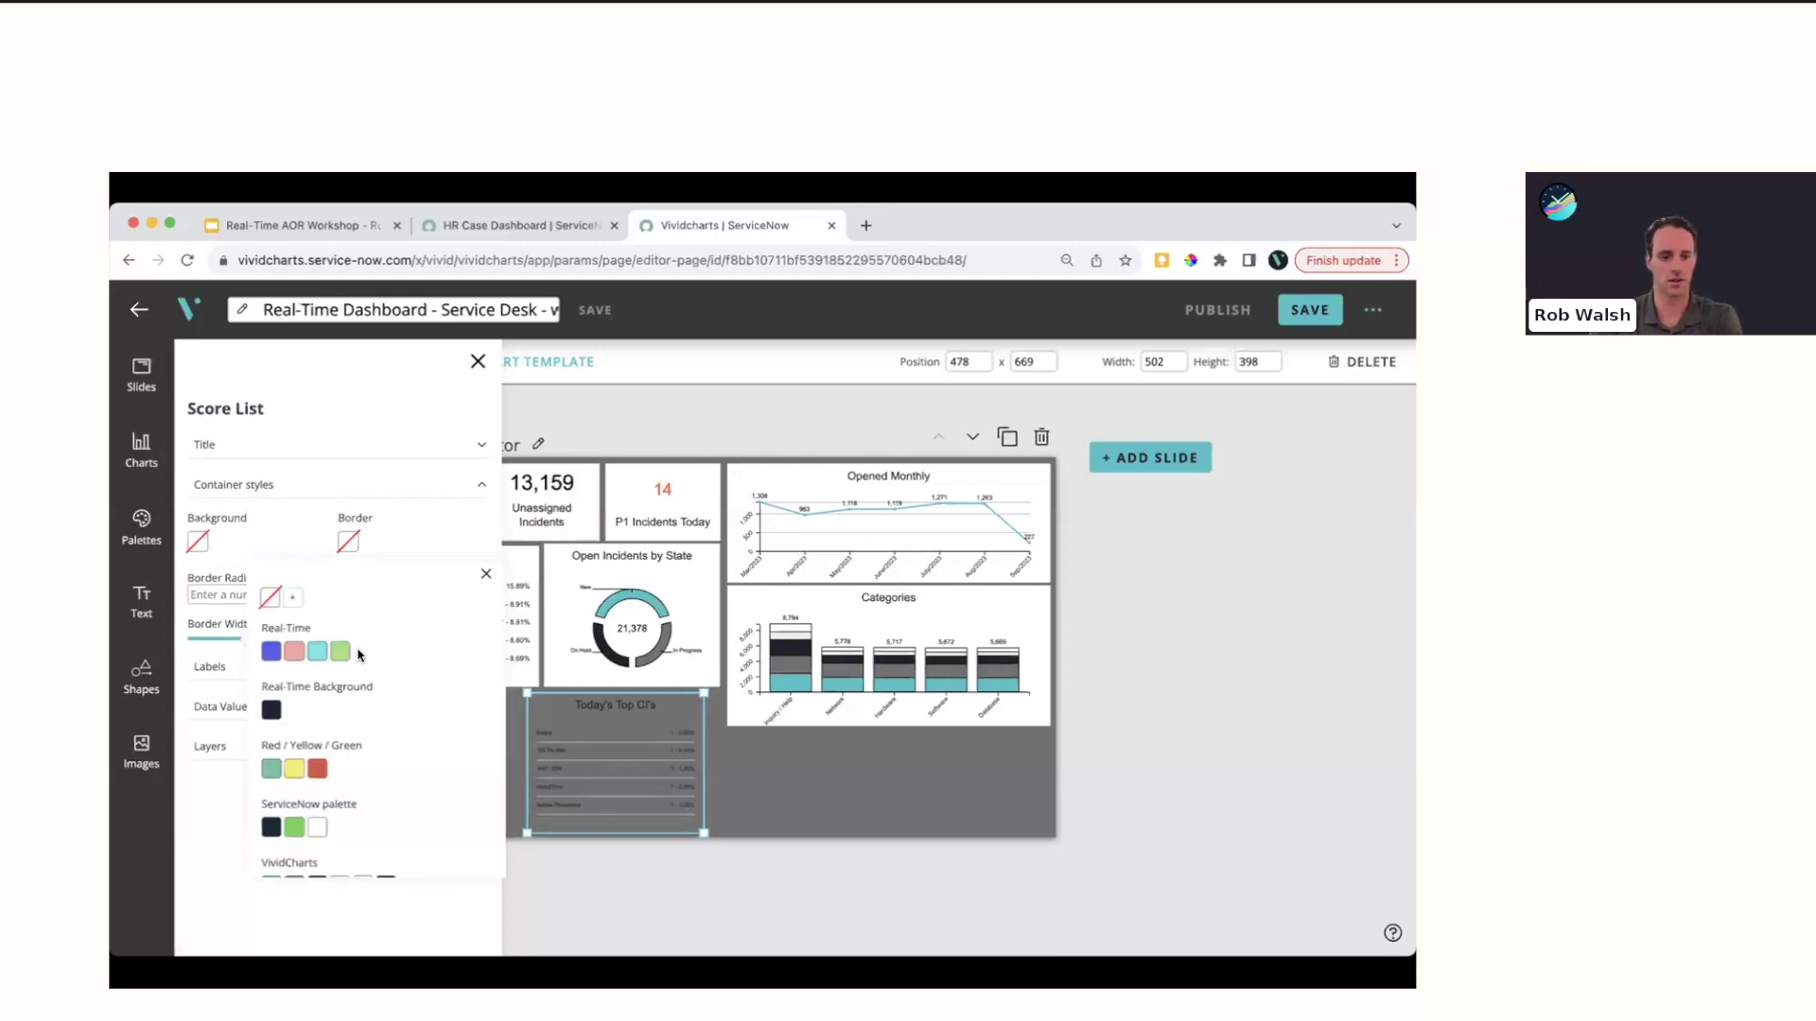
{"action": "left_click", "coordinate": [320, 748]}
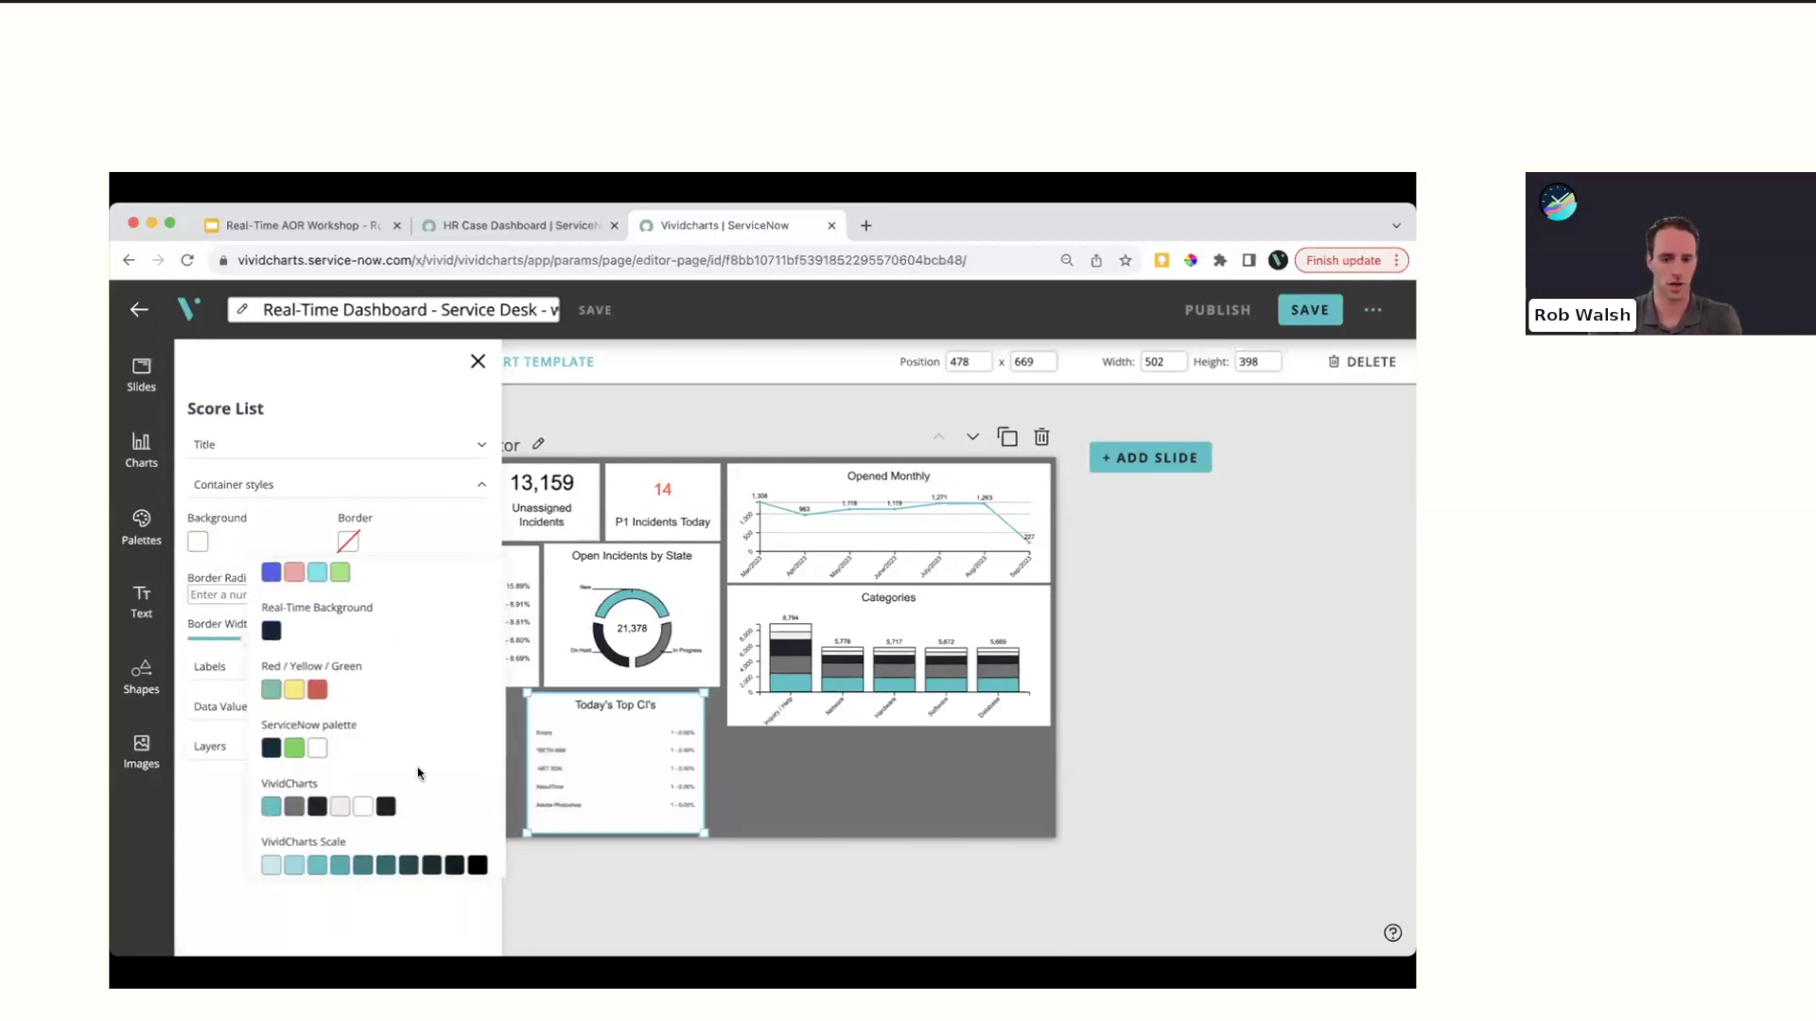
{"action": "left_click", "coordinate": [421, 484]}
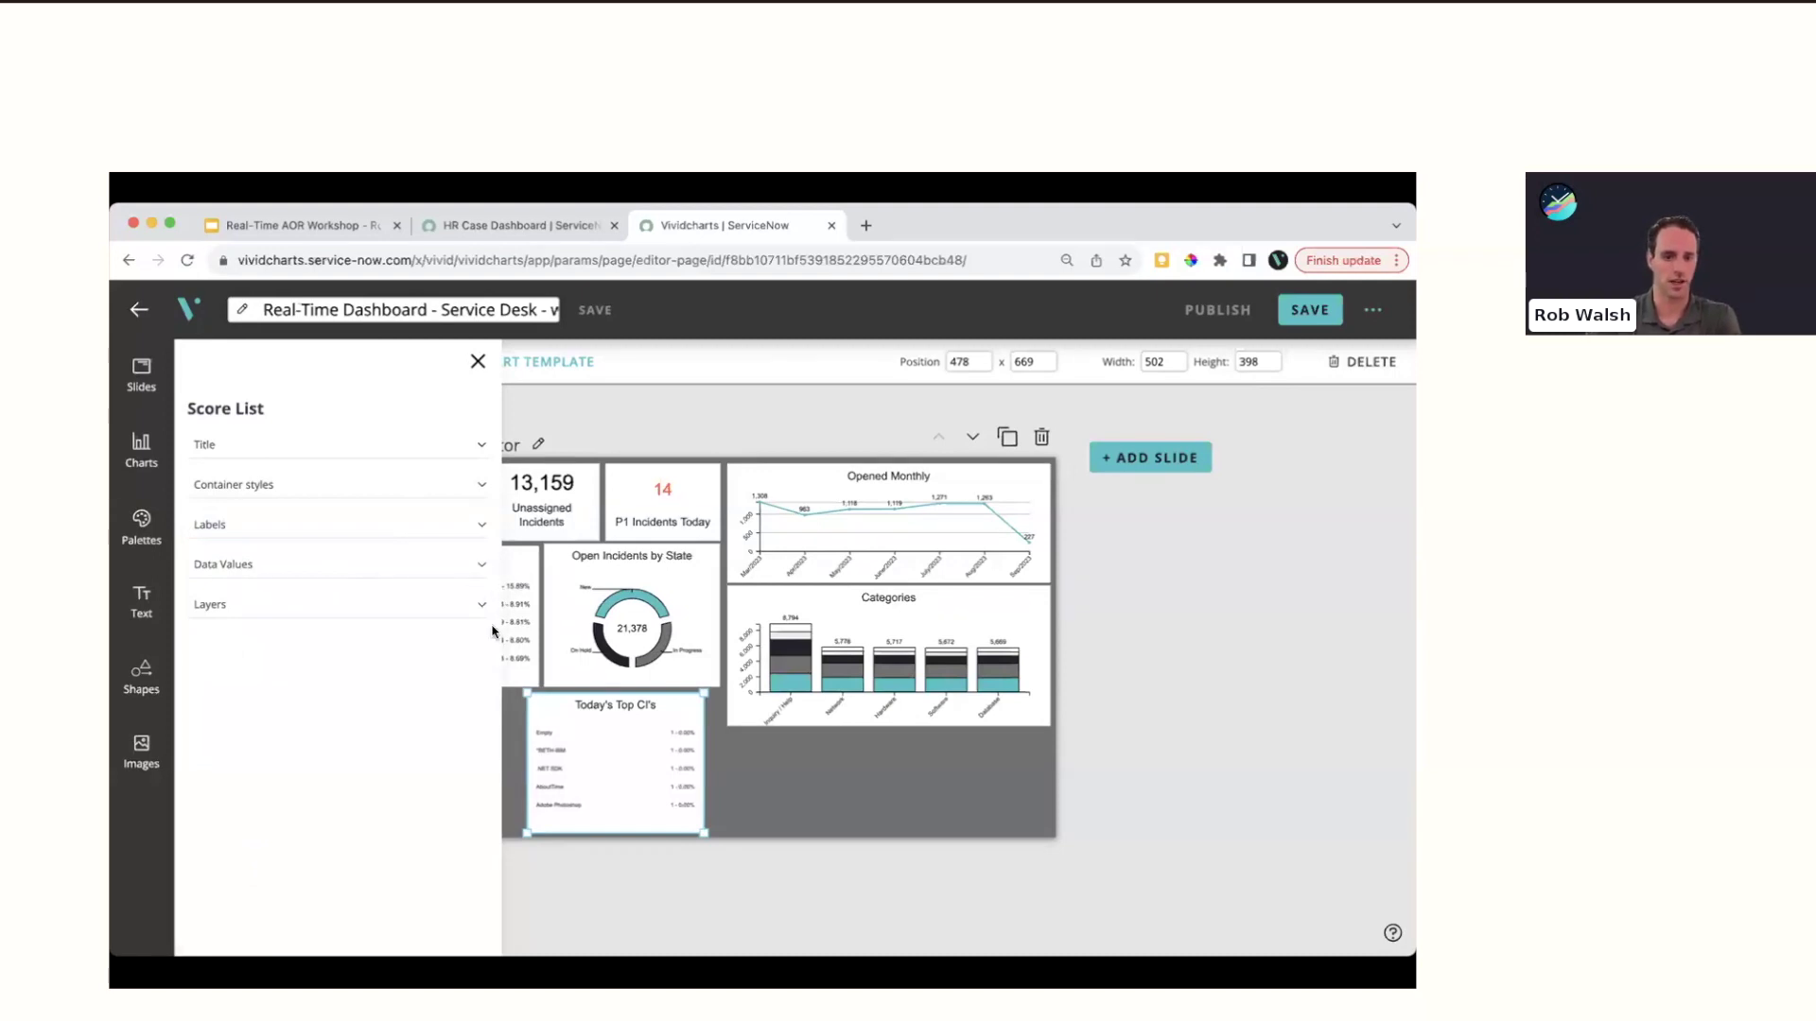
Check the label styling of Today's Workload and set the Today's Top CI's labels to 20px bold
{"action": "left_click", "coordinate": [295, 526]}
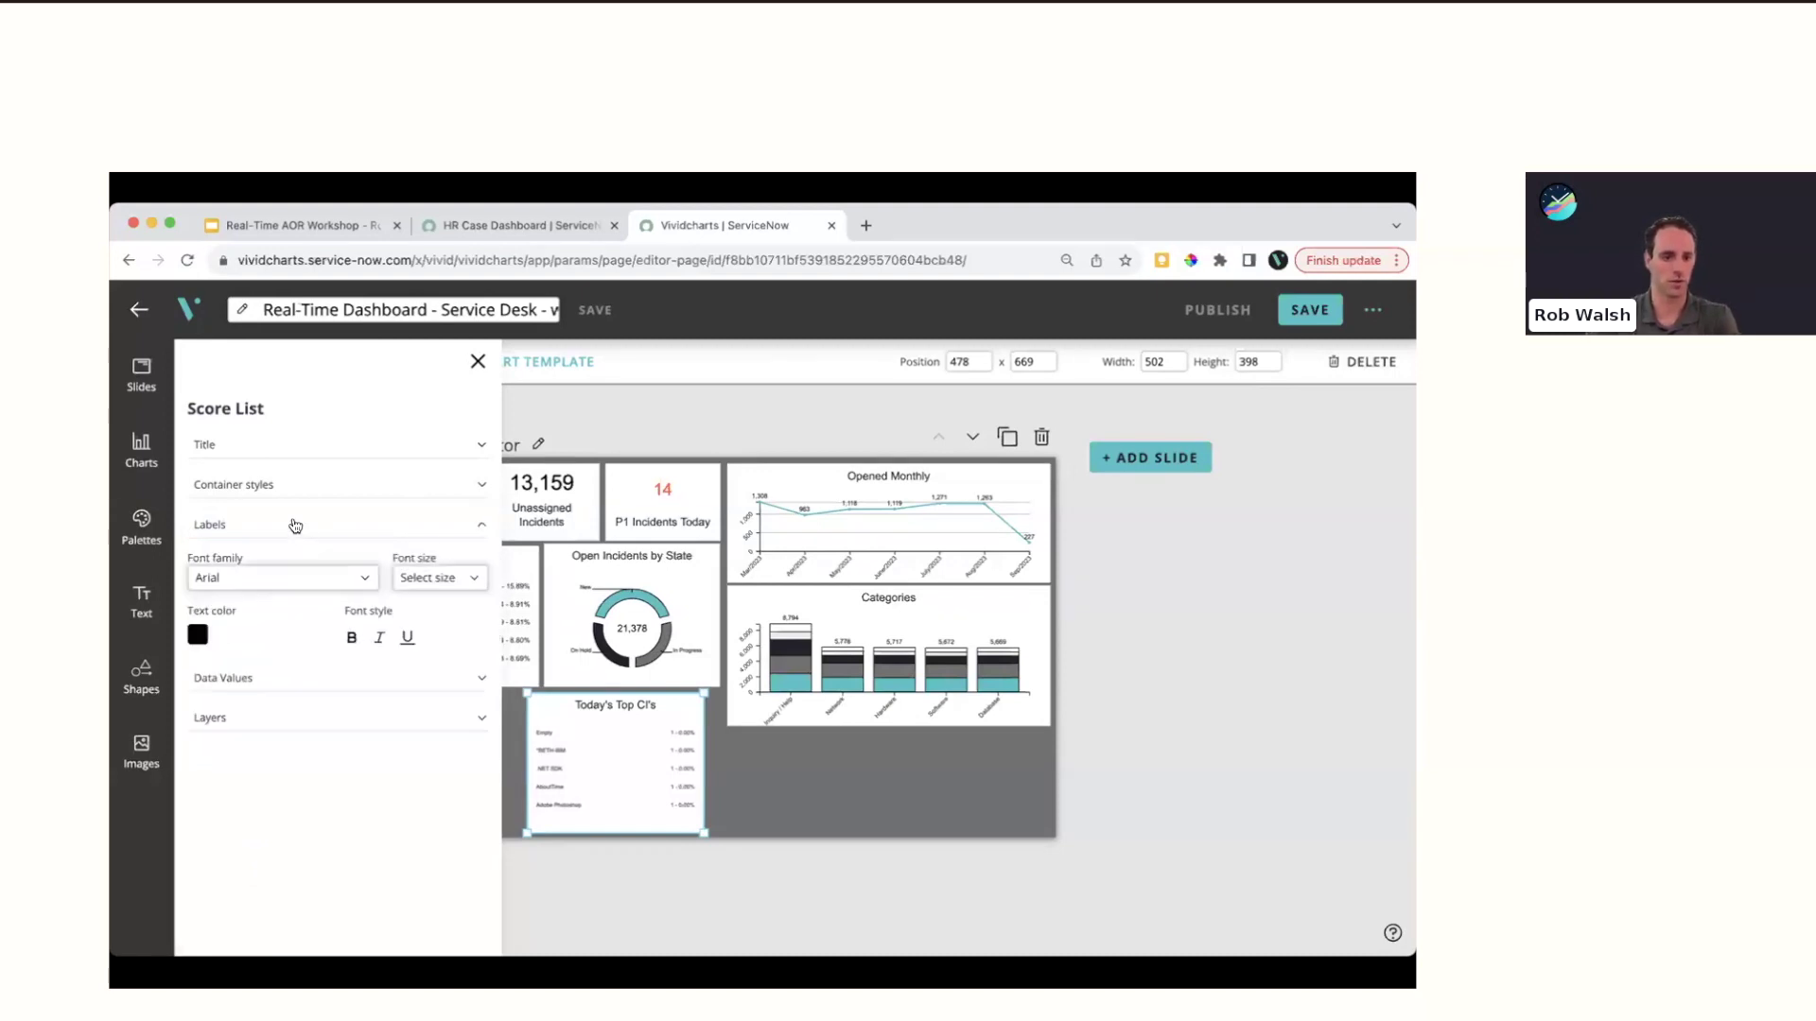
{"action": "left_click", "coordinate": [518, 587]}
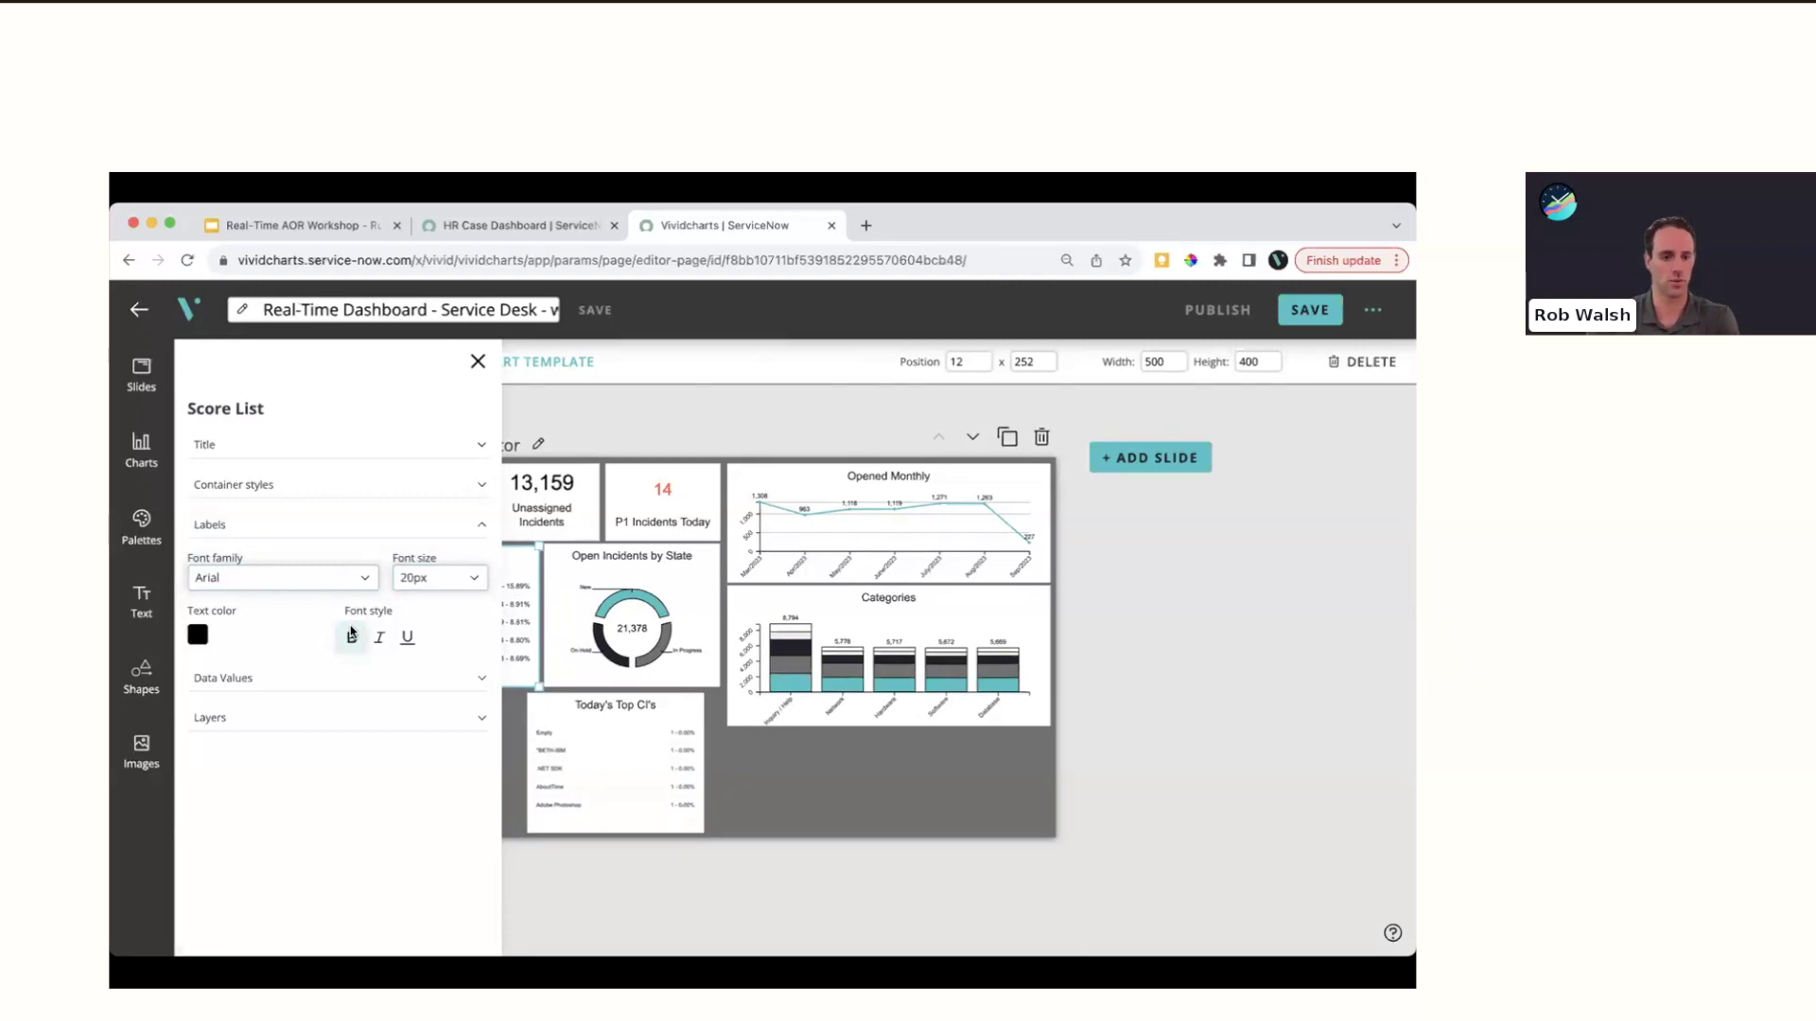
{"action": "left_click", "coordinate": [579, 762]}
{"action": "left_click", "coordinate": [449, 581]}
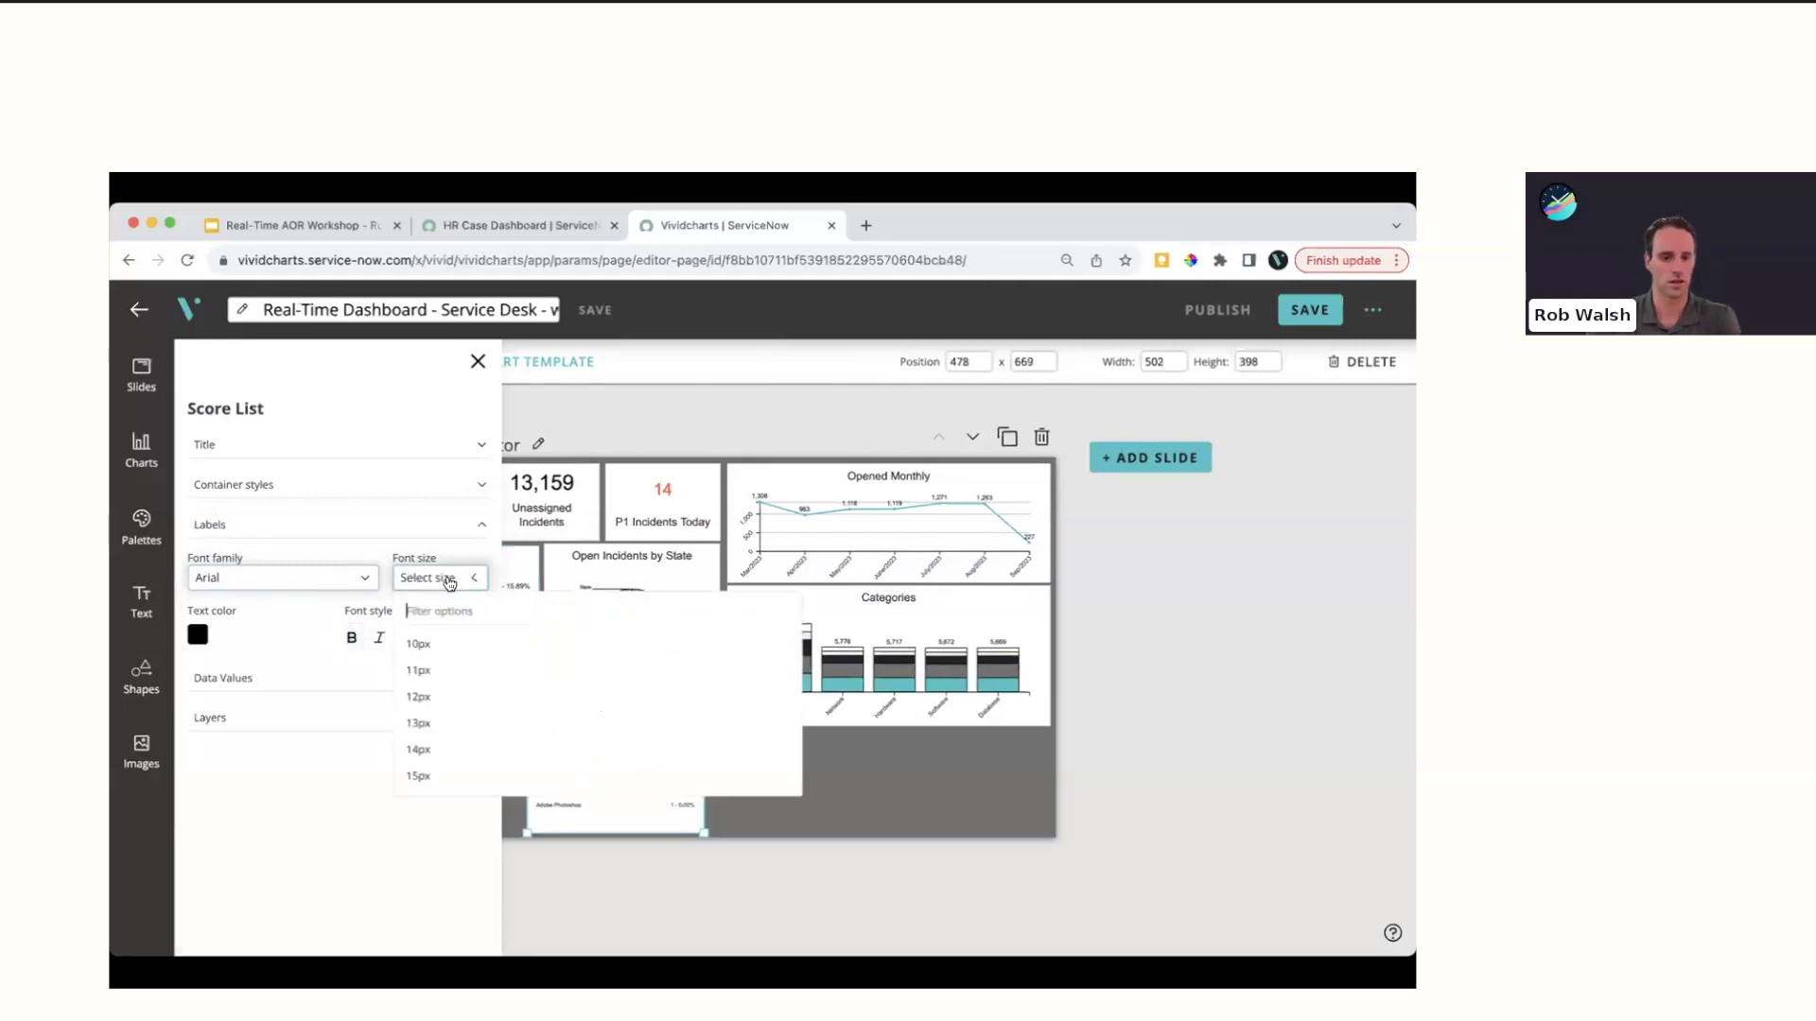
{"action": "scroll", "coordinate": [438, 719], "scroll_direction": "down", "scroll_amount": 2}
{"action": "left_click", "coordinate": [436, 710]}
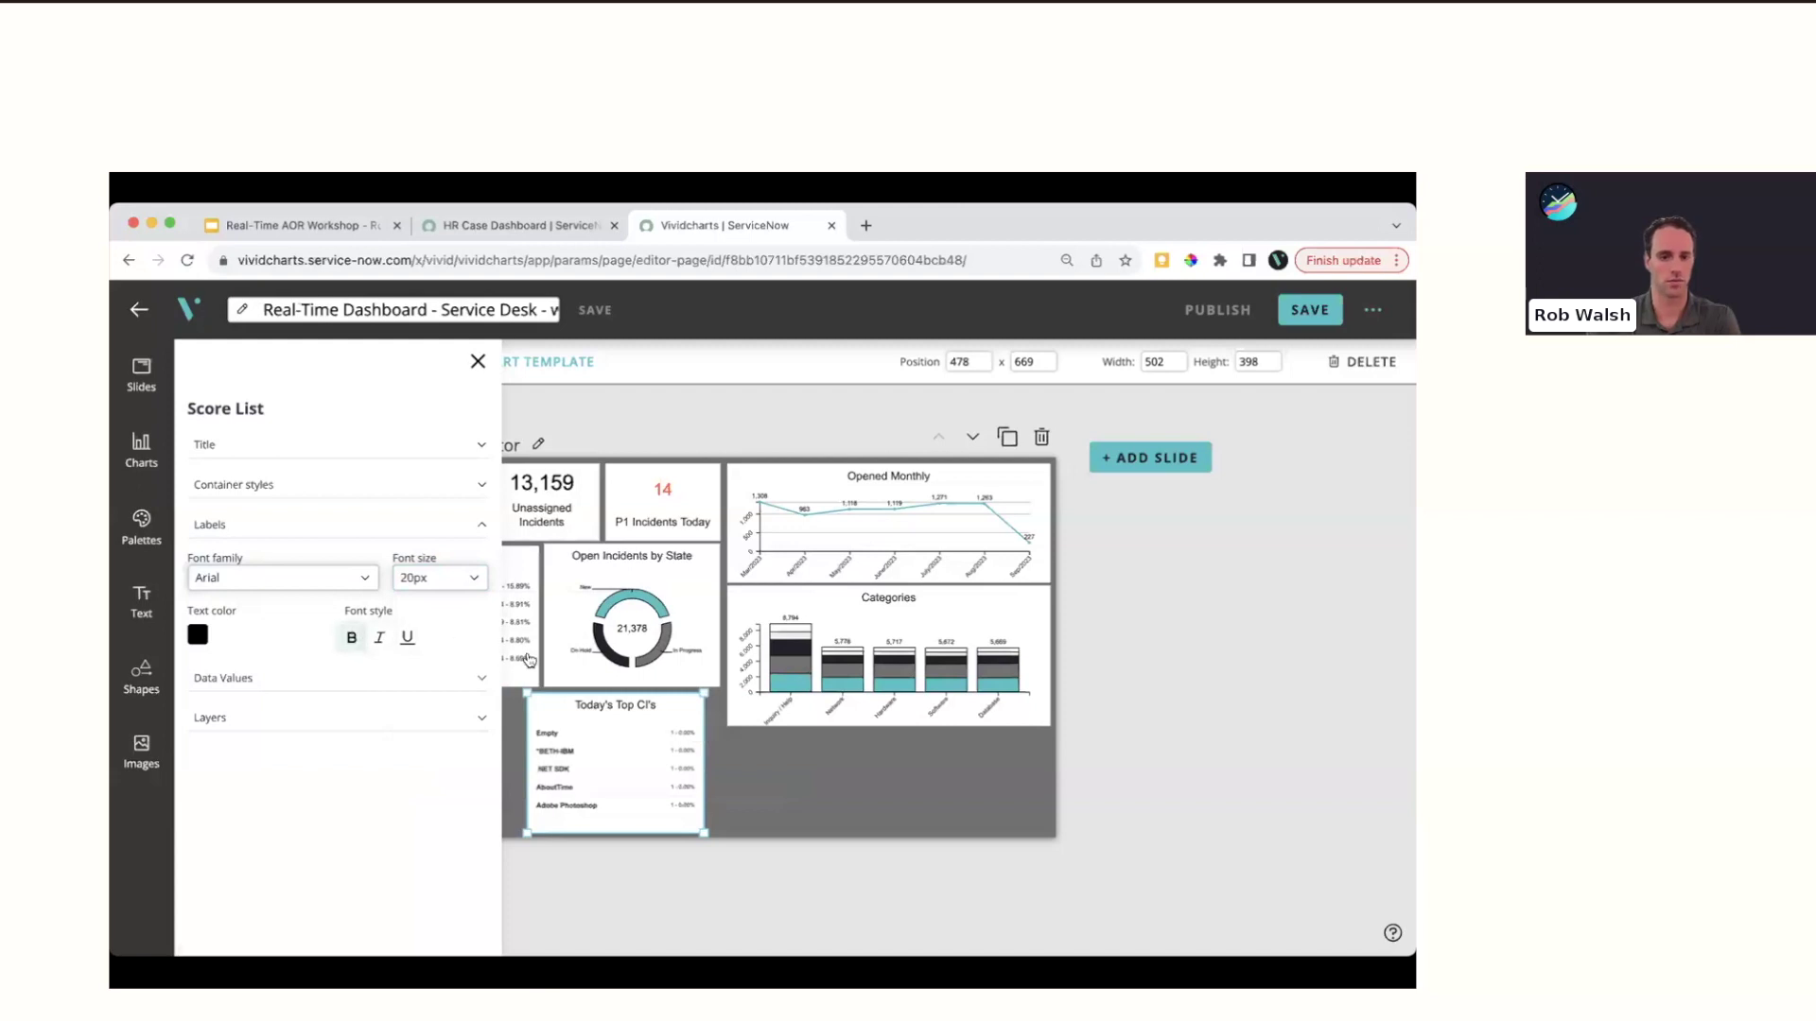
{"action": "left_click", "coordinate": [346, 526]}
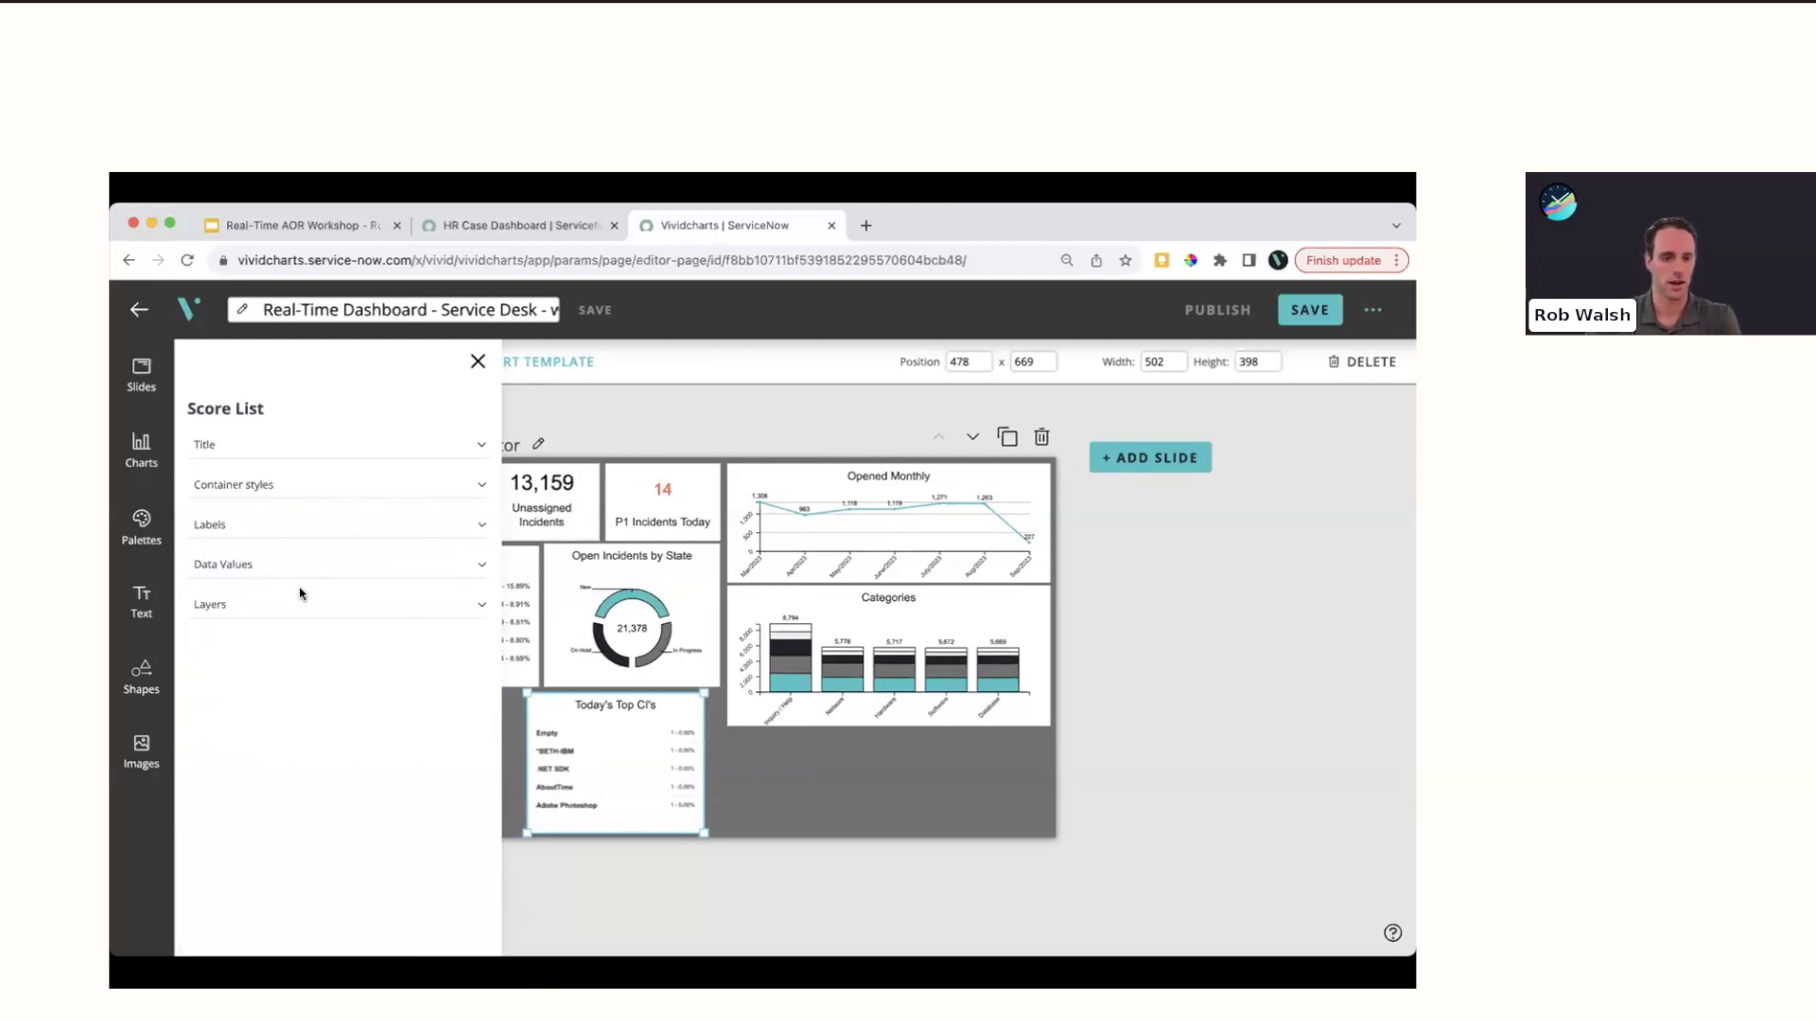
Set the data values of the Today's Top CI's chart to 20px and close its style settings
{"action": "left_click", "coordinate": [299, 565]}
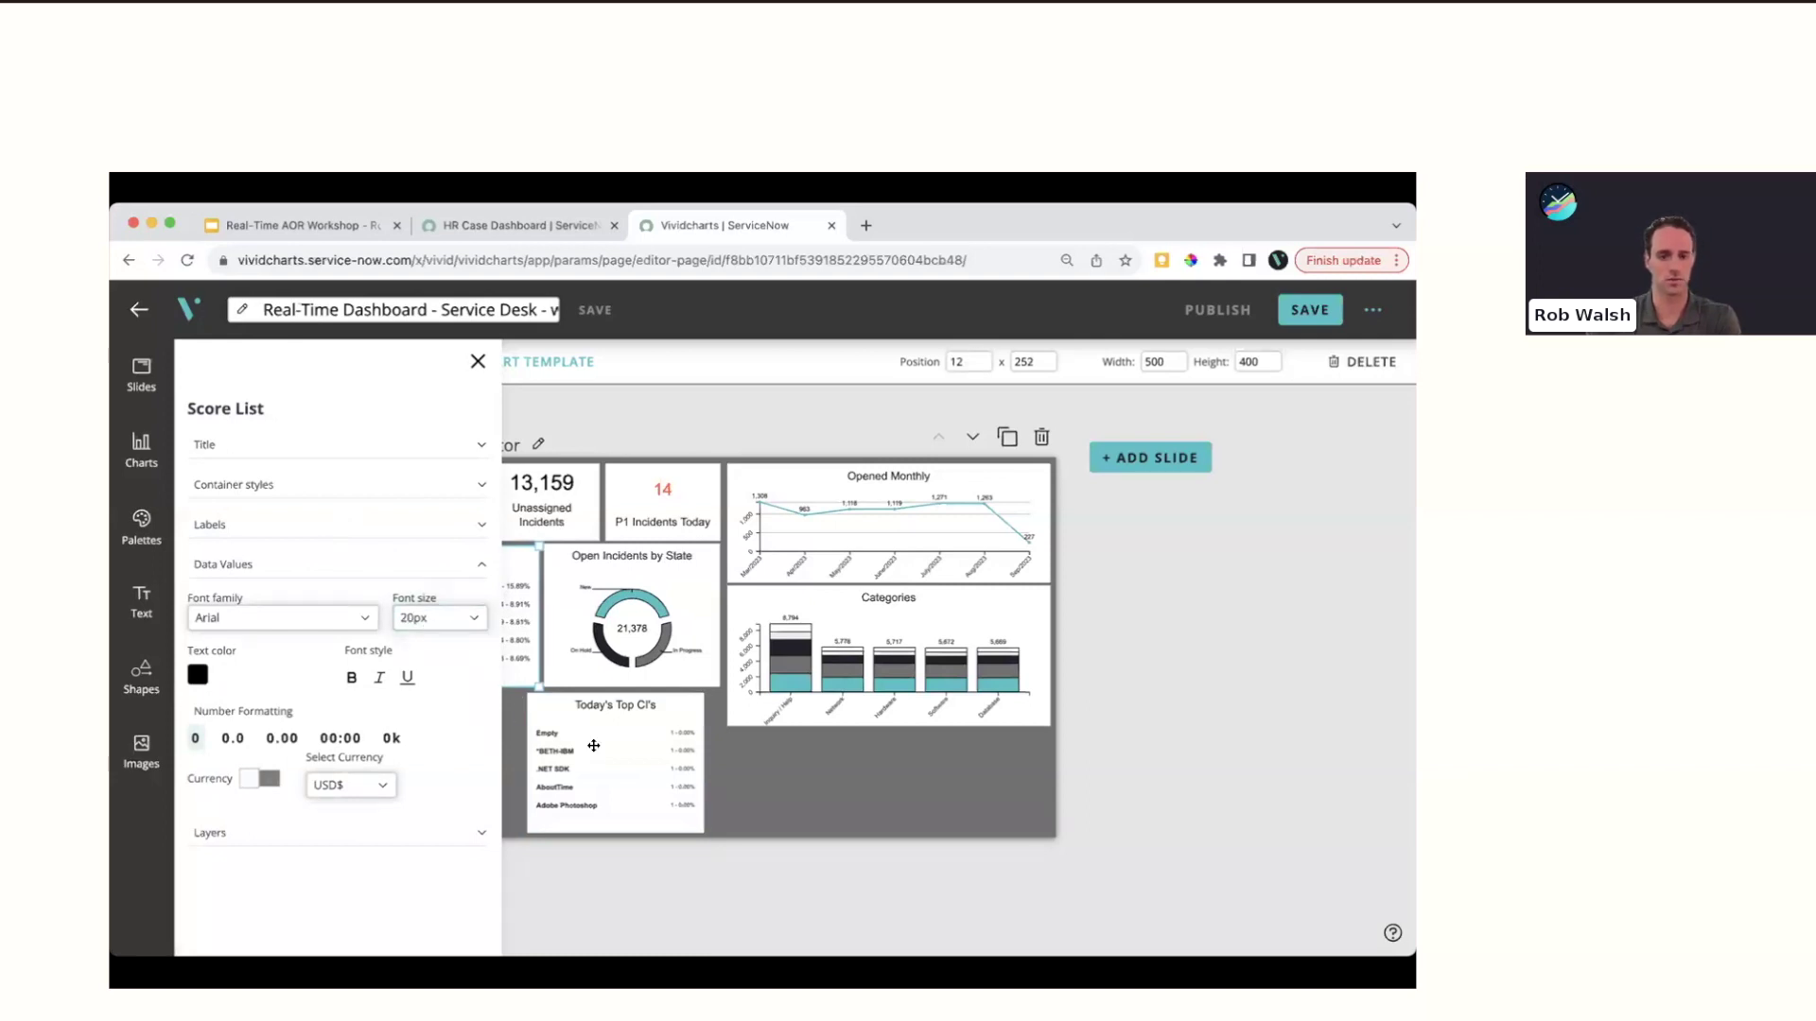
{"action": "left_click", "coordinate": [424, 620]}
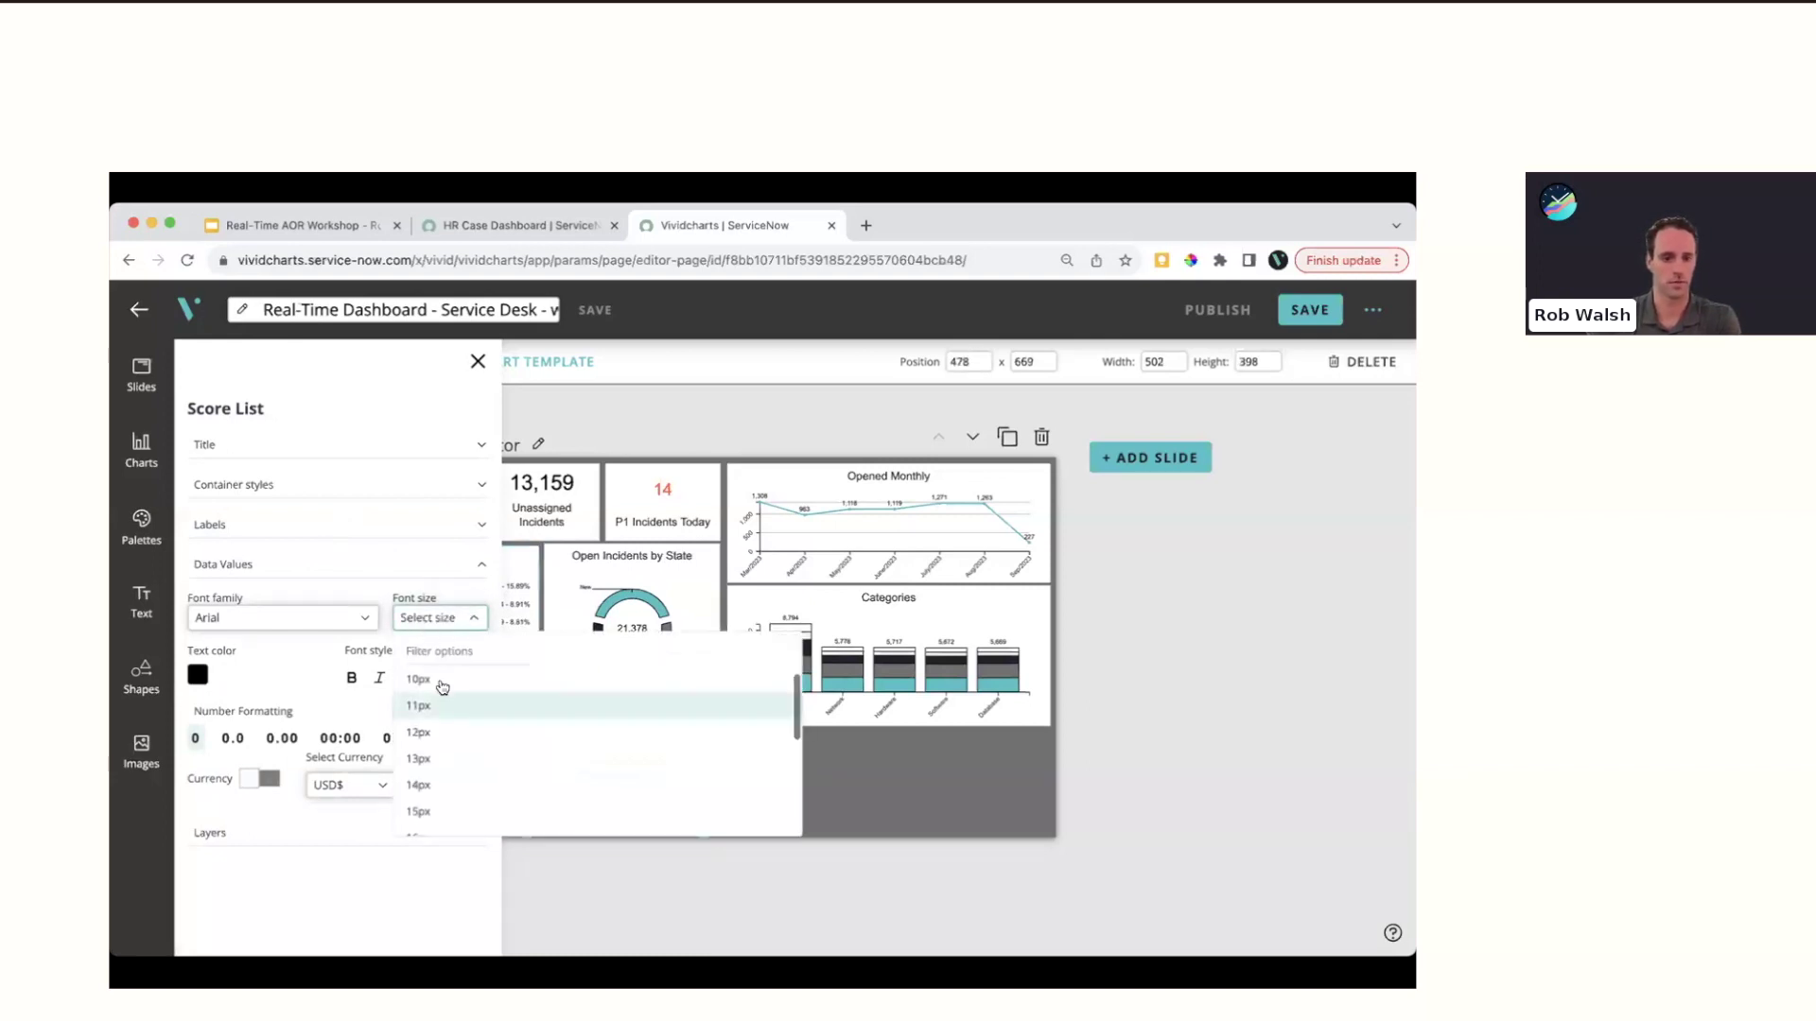
{"action": "scroll", "coordinate": [427, 719], "scroll_direction": "down", "scroll_amount": 3}
{"action": "left_click", "coordinate": [427, 762]}
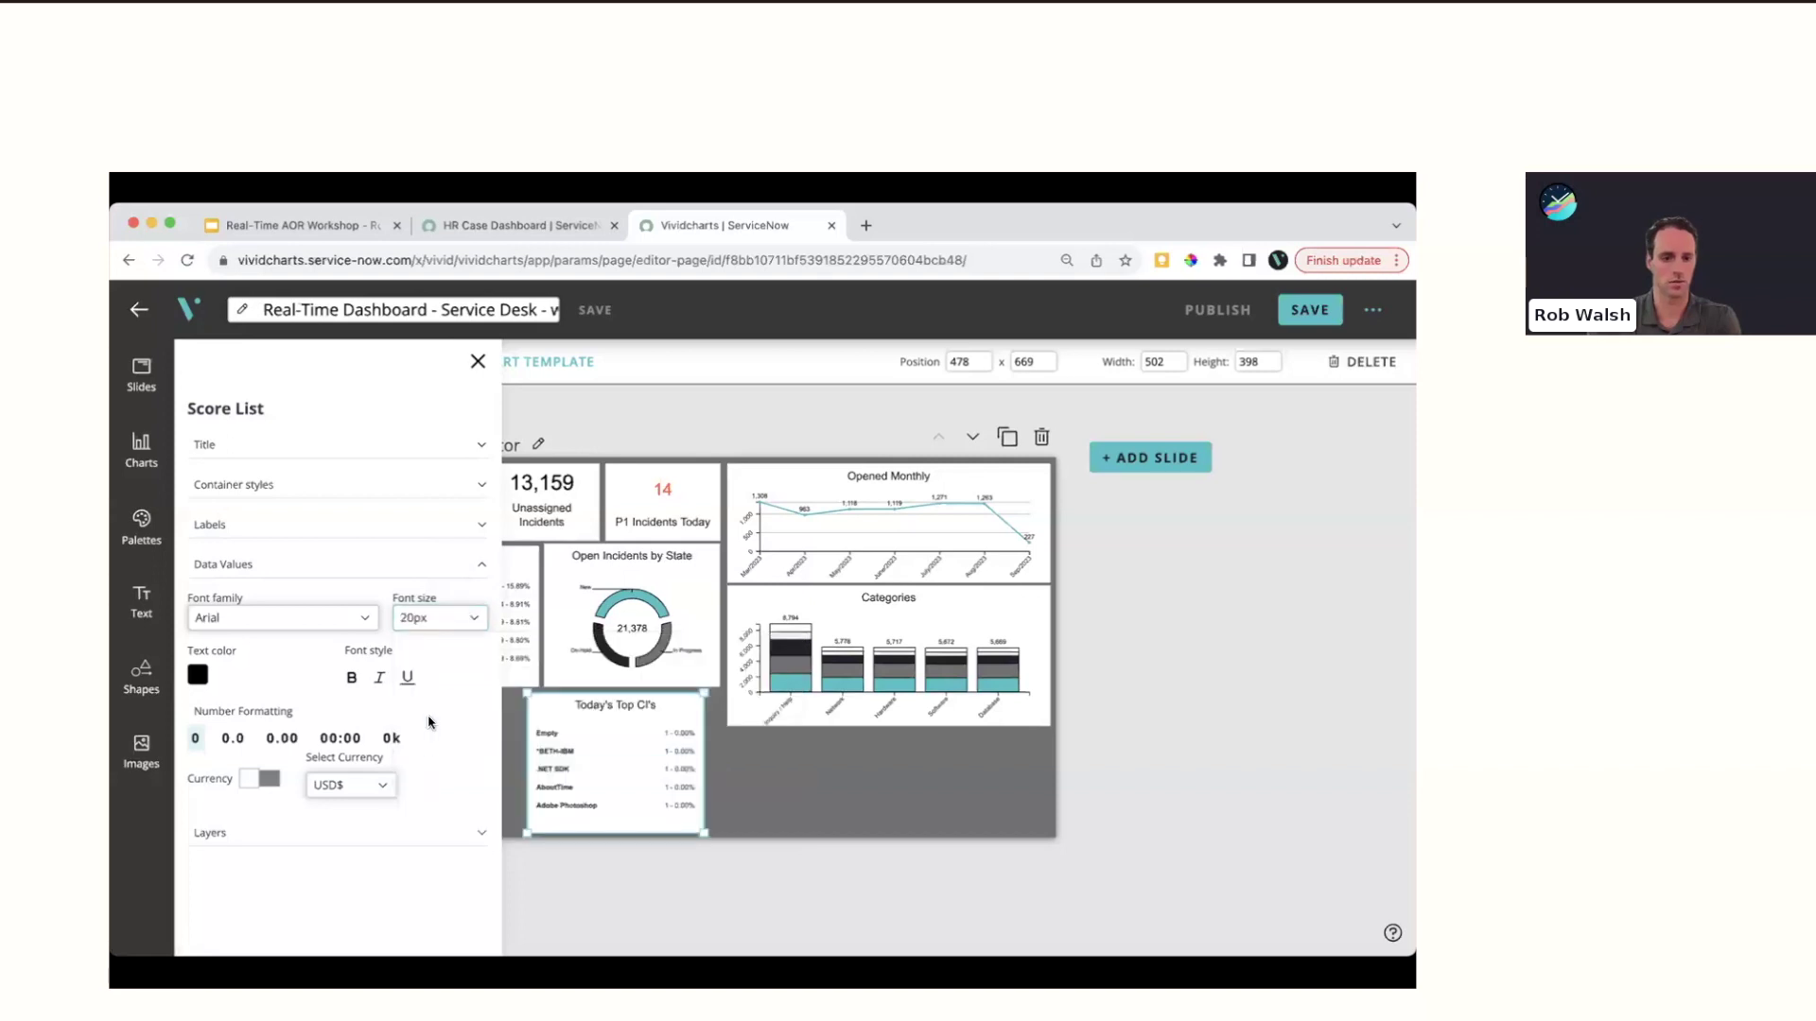
{"action": "left_click", "coordinate": [478, 361]}
Move the Today's Top CI's chart directly below Today's Workload, align it with that chart's edges, and deselect it
{"action": "left_click_drag", "start_coordinate": [640, 783], "coordinate": [484, 779]}
{"action": "left_click", "coordinate": [573, 743]}
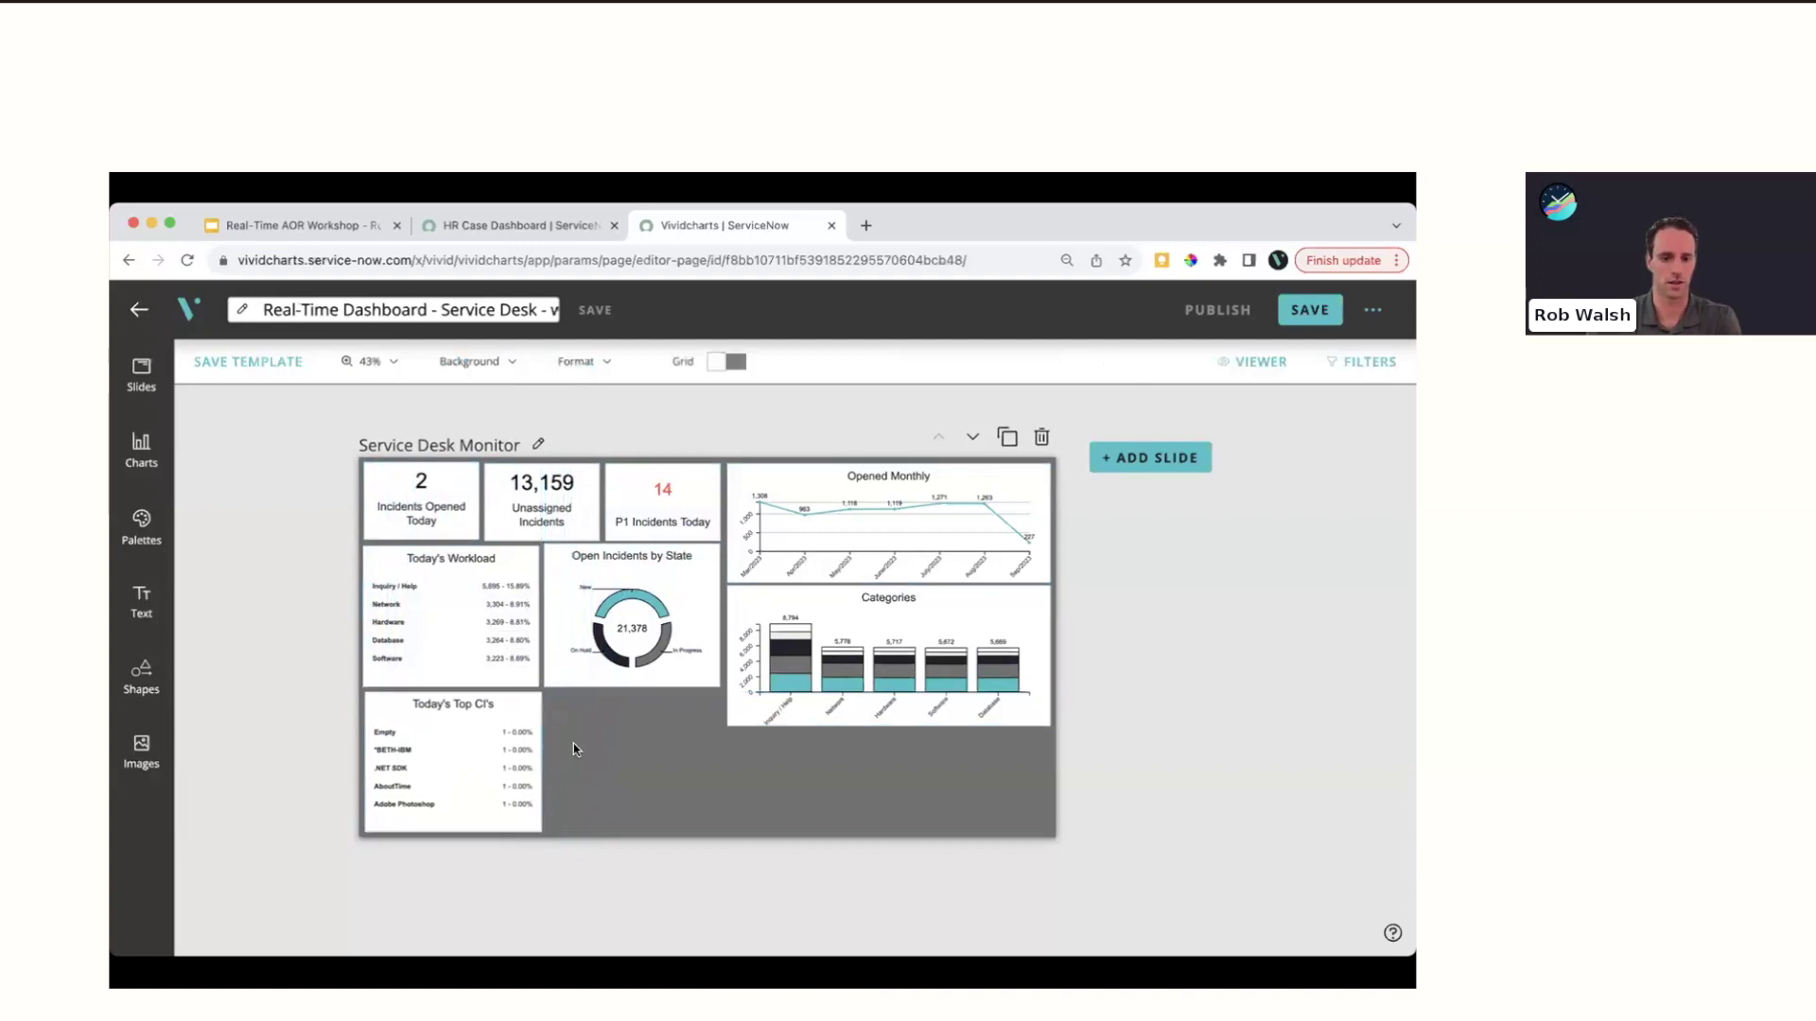
{"action": "left_click", "coordinate": [500, 721]}
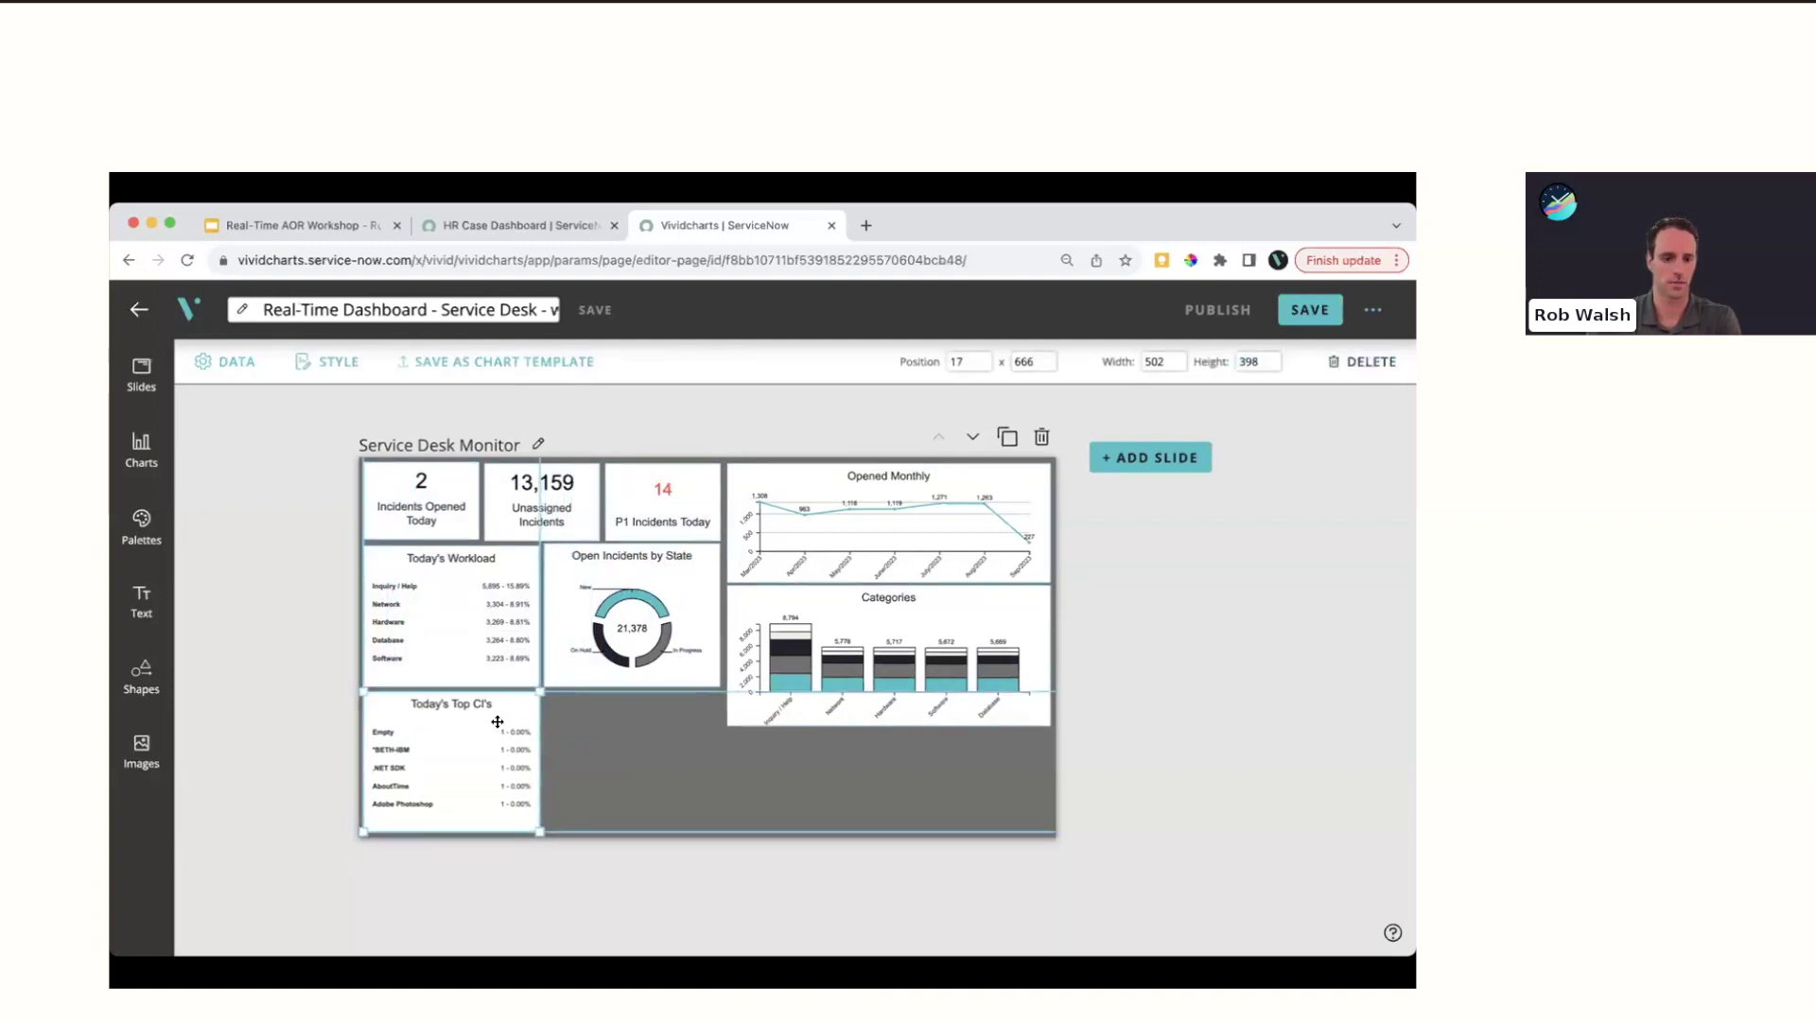
{"action": "left_click", "coordinate": [598, 733]}
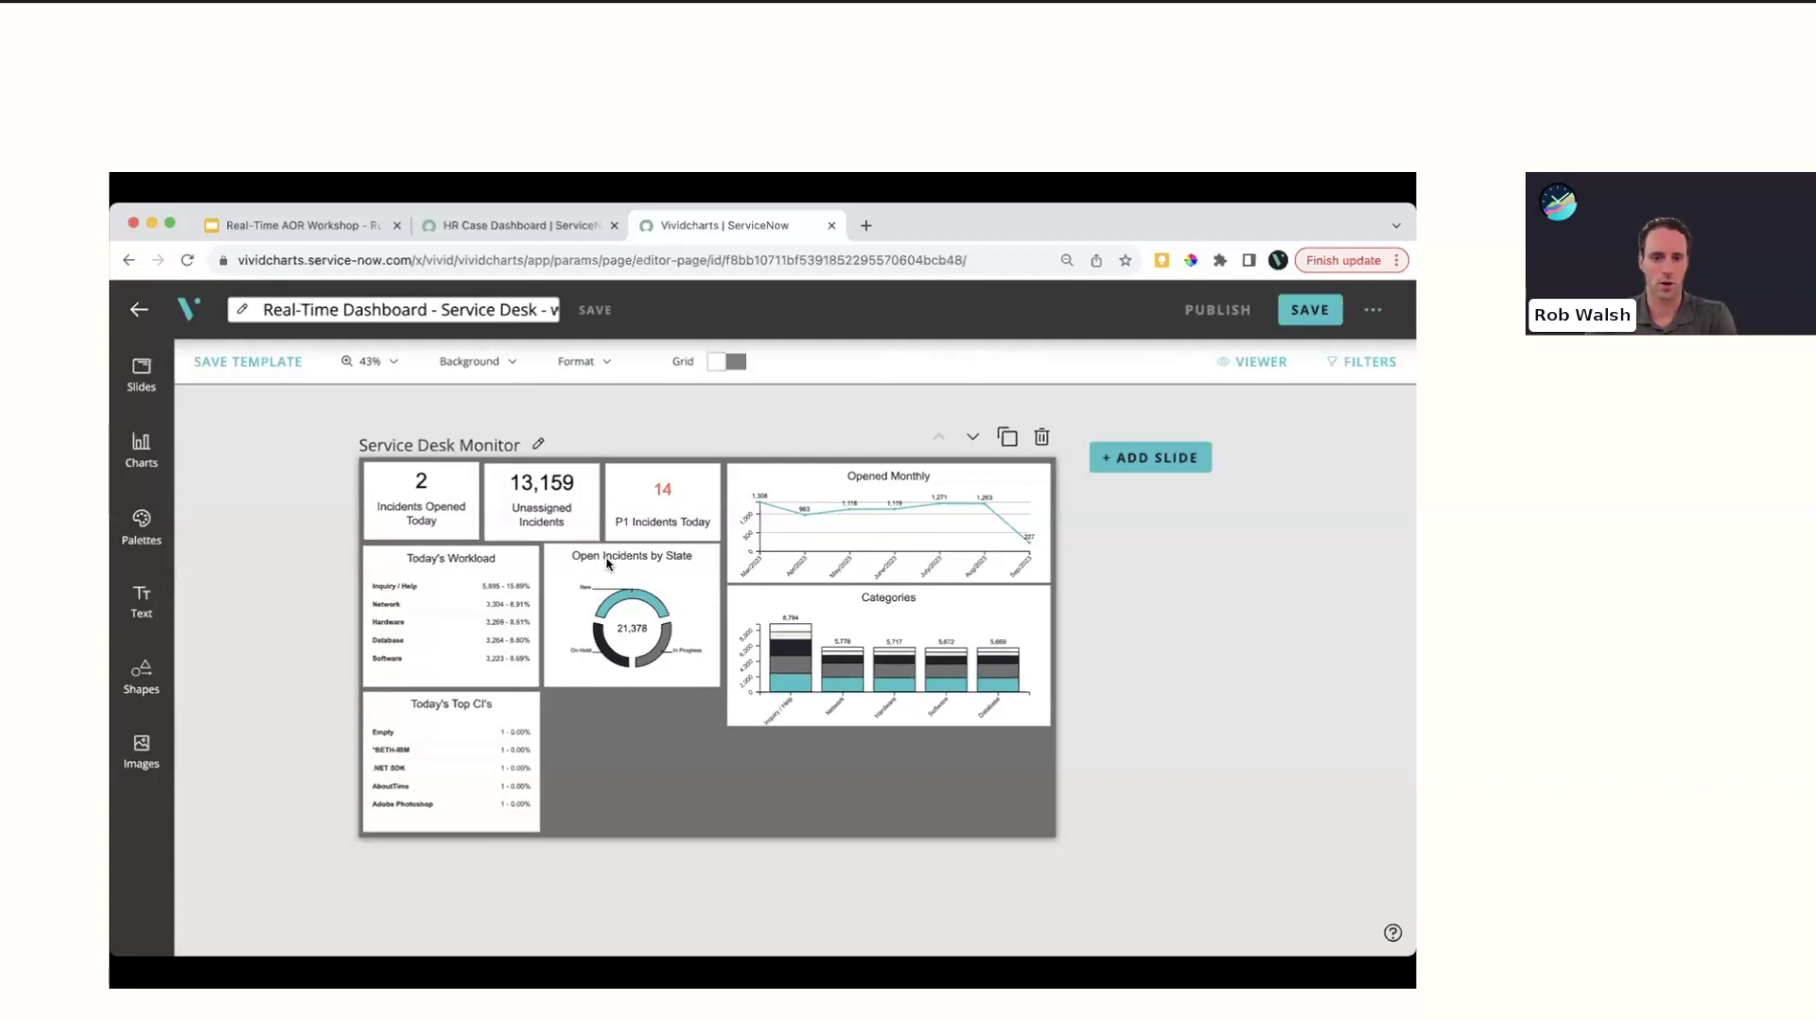
Search the chart types for "donut" and add a Donut chart to the Service Desk Monitor slide
{"action": "left_click", "coordinate": [680, 567]}
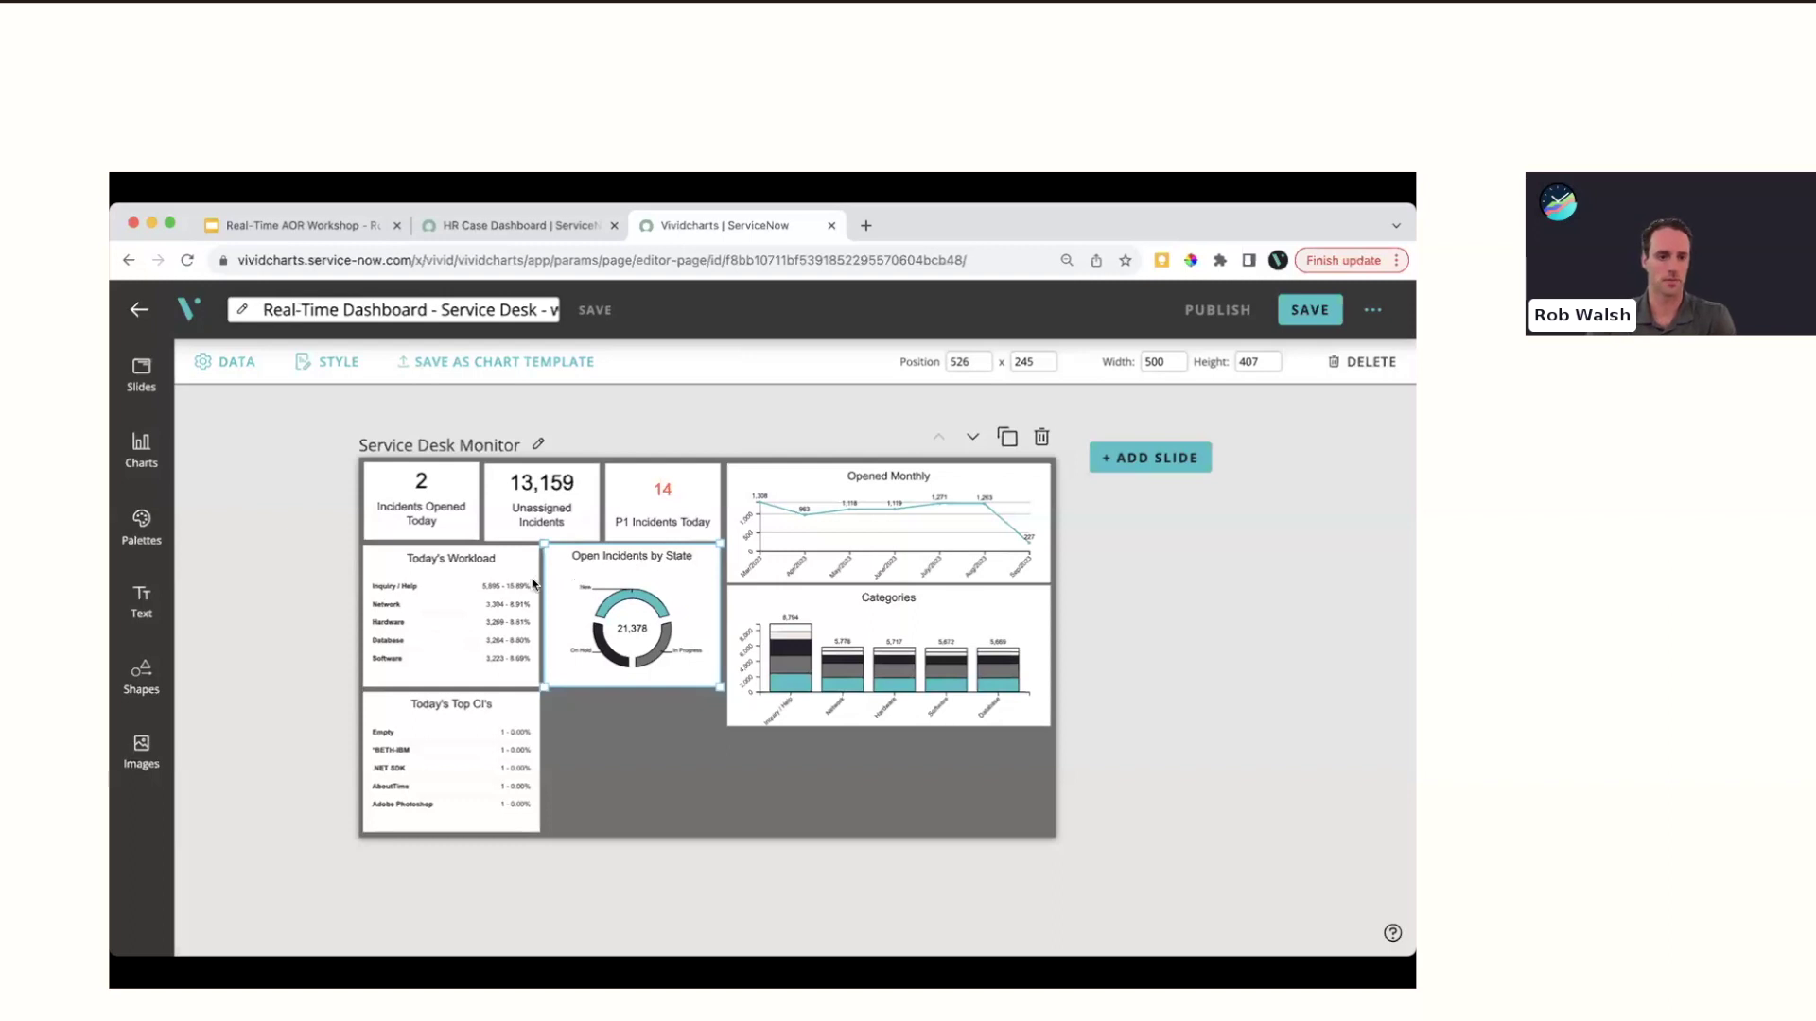
{"action": "left_click", "coordinate": [132, 457]}
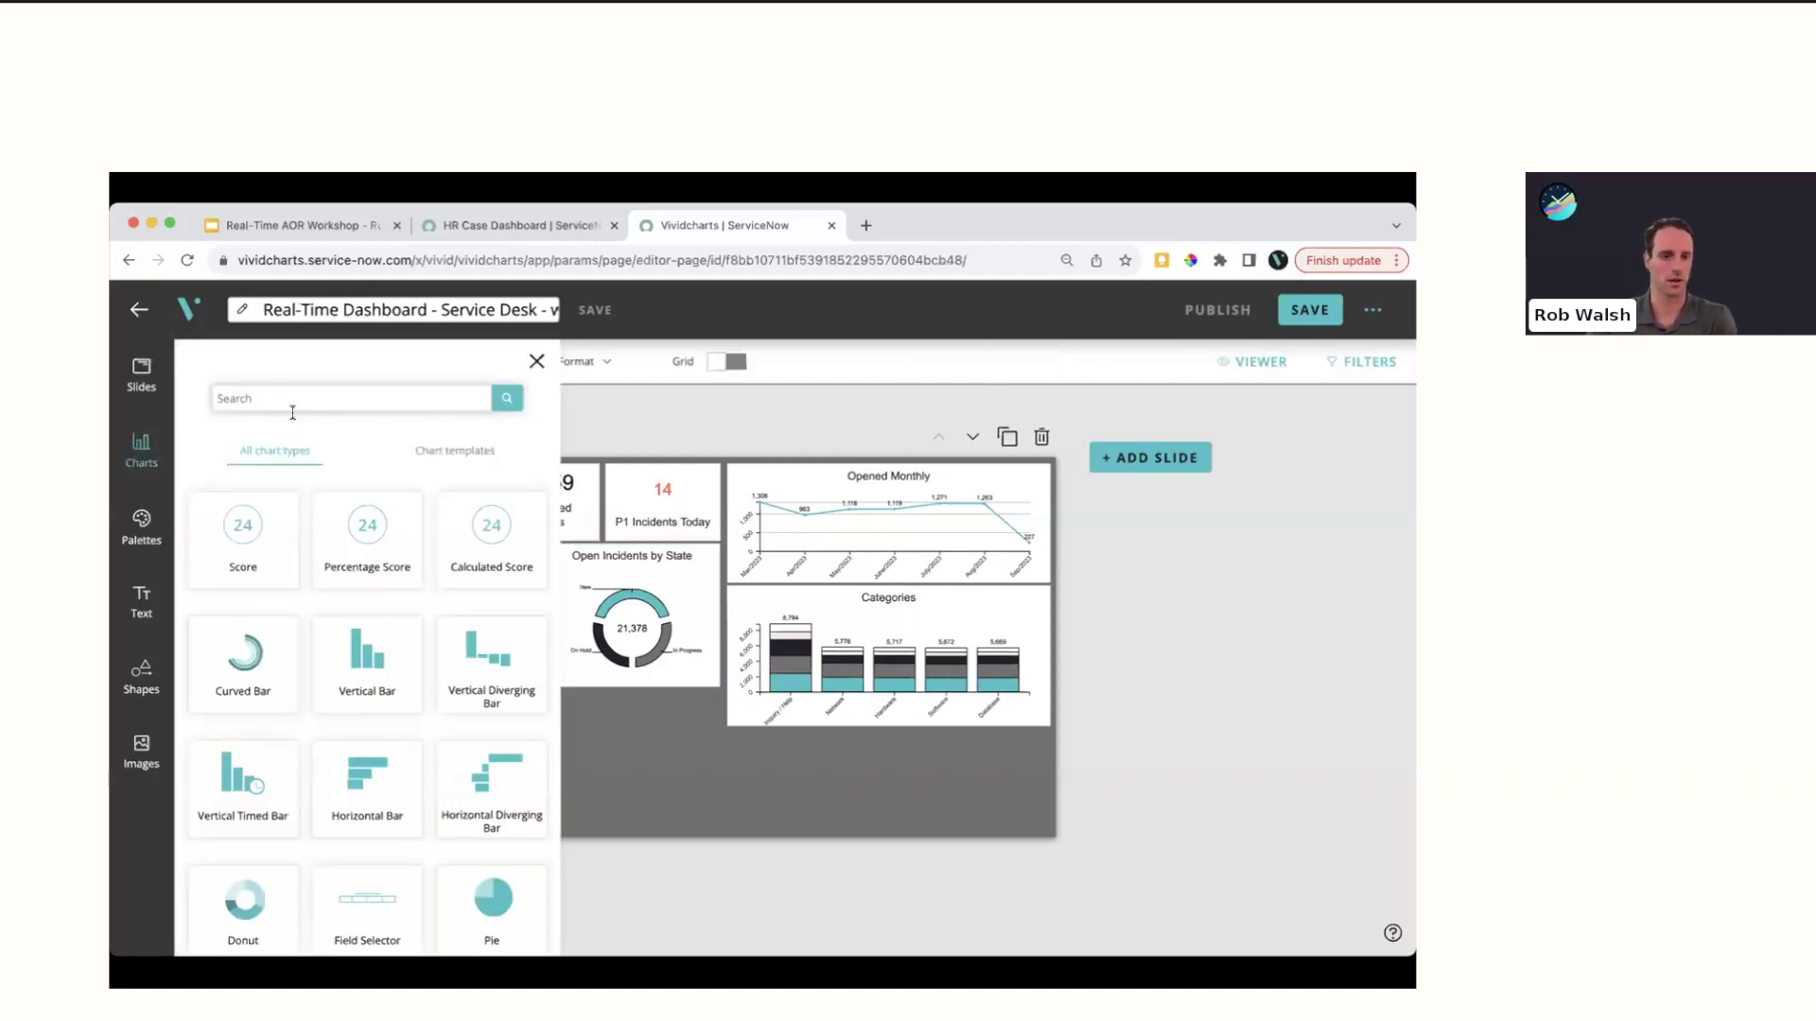
{"action": "left_click", "coordinate": [326, 398]}
{"action": "type", "text": "donut"}
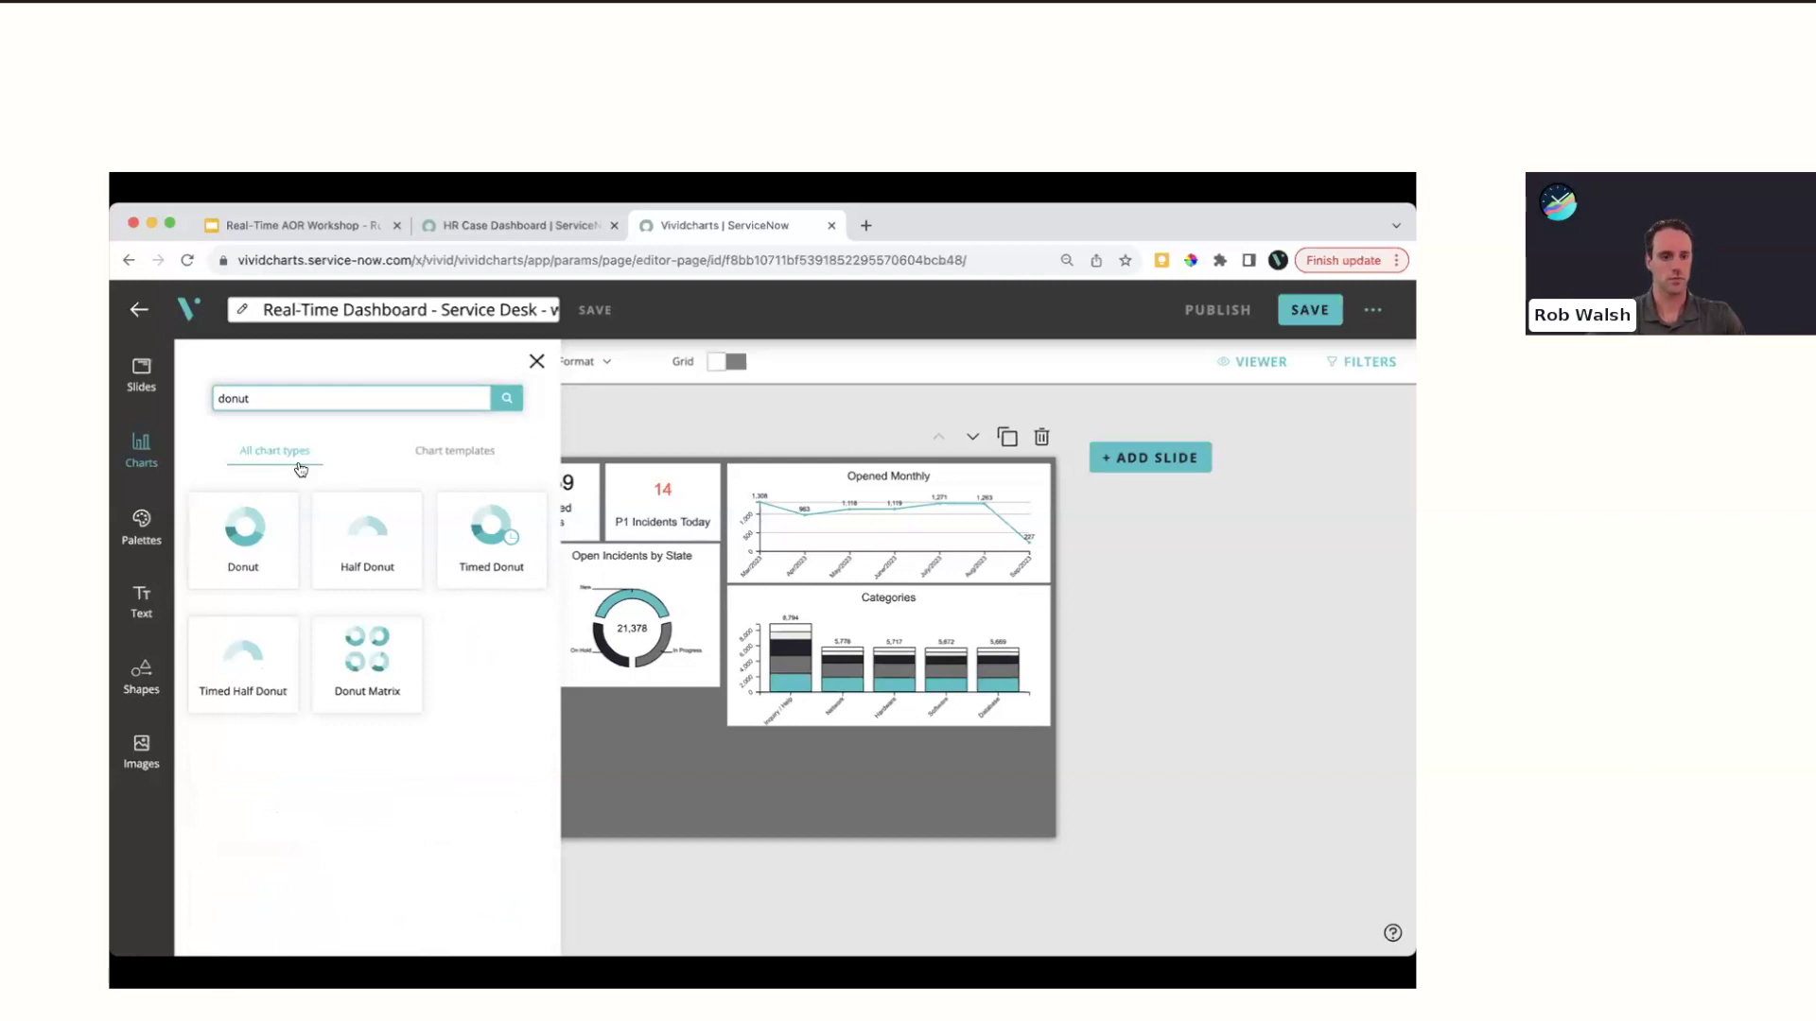
{"action": "left_click", "coordinate": [248, 520]}
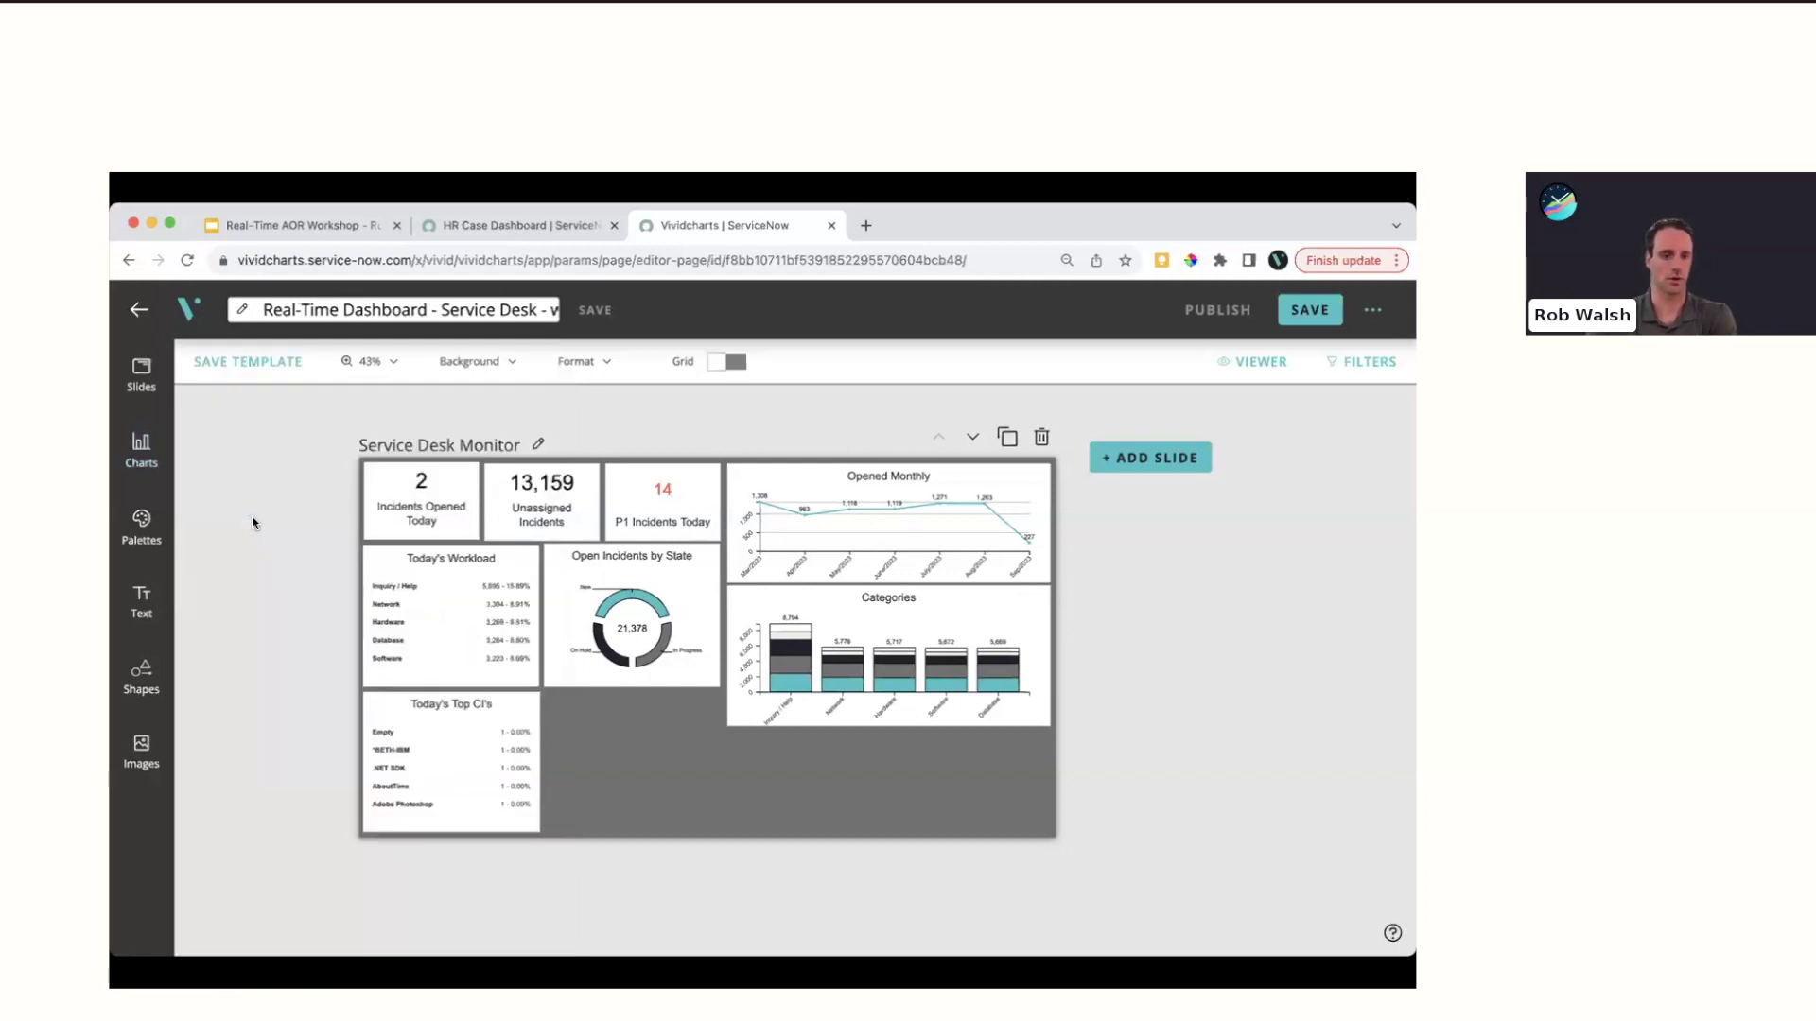
Set the Donut chart's data source to Table, choose the Incident - incident table and save the selection
{"action": "left_click", "coordinate": [394, 437]}
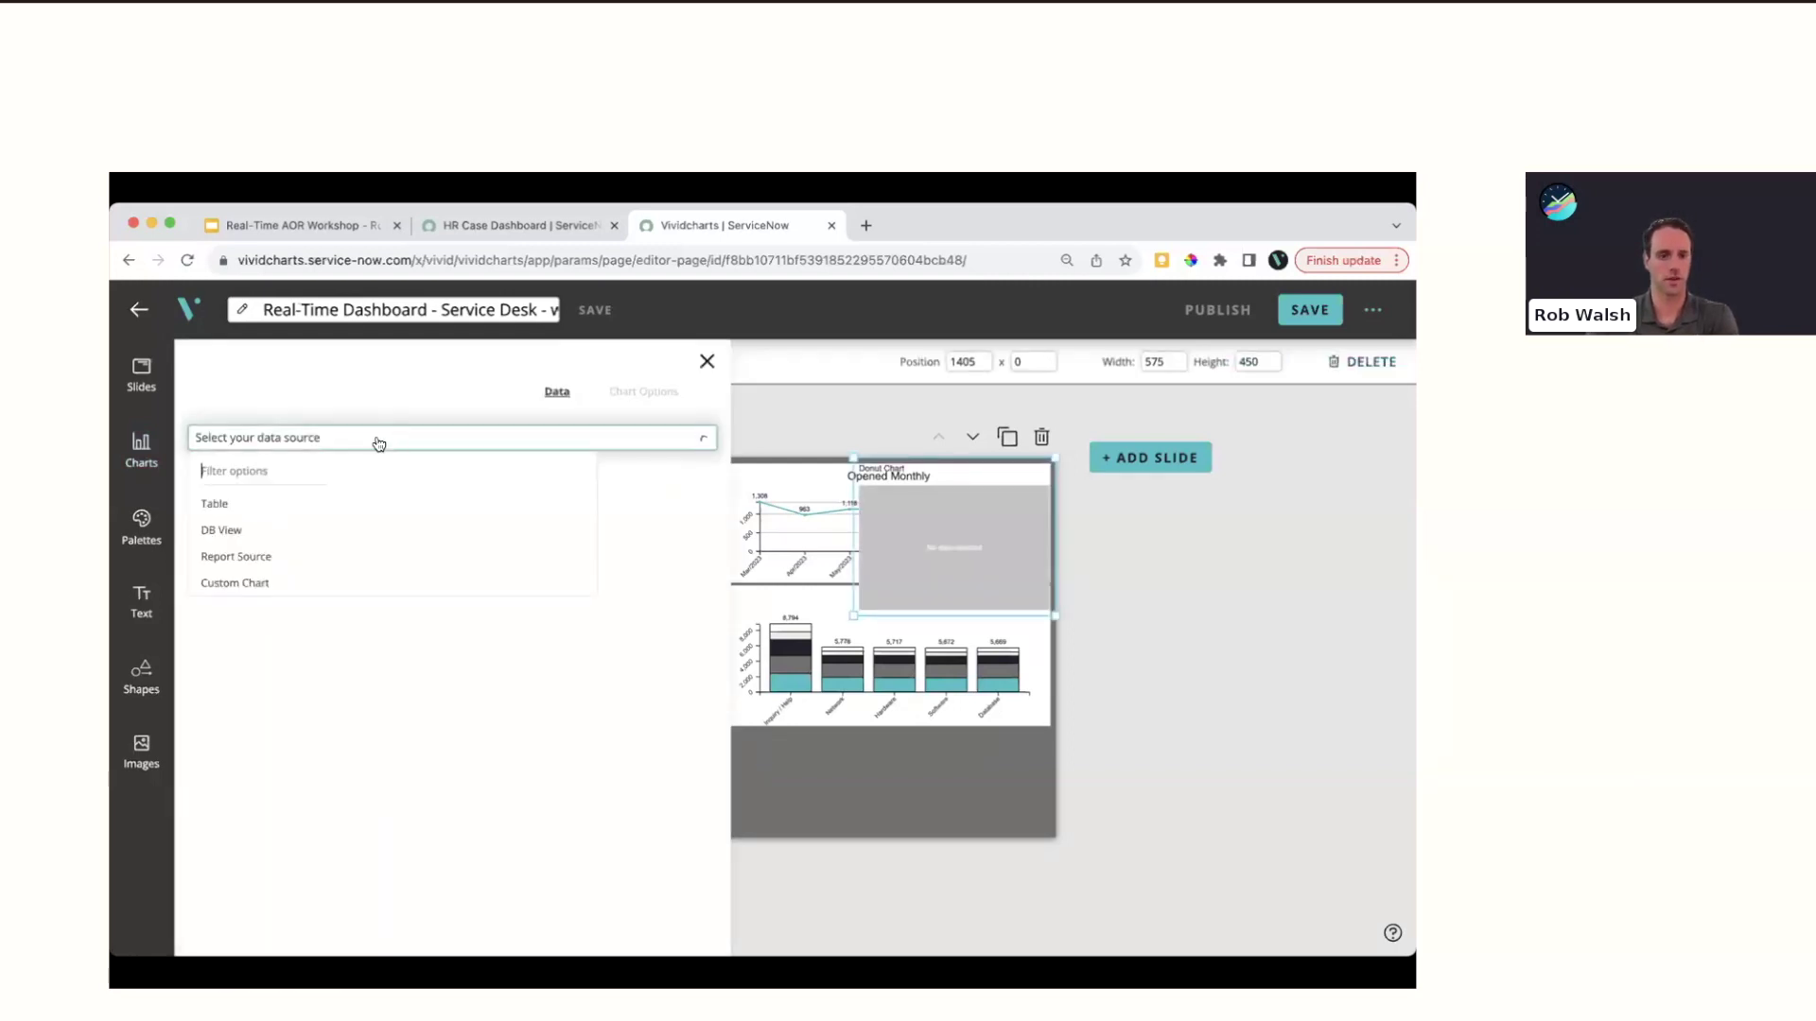
{"action": "left_click", "coordinate": [231, 502]}
{"action": "left_click", "coordinate": [257, 478]}
{"action": "type", "text": "inc"}
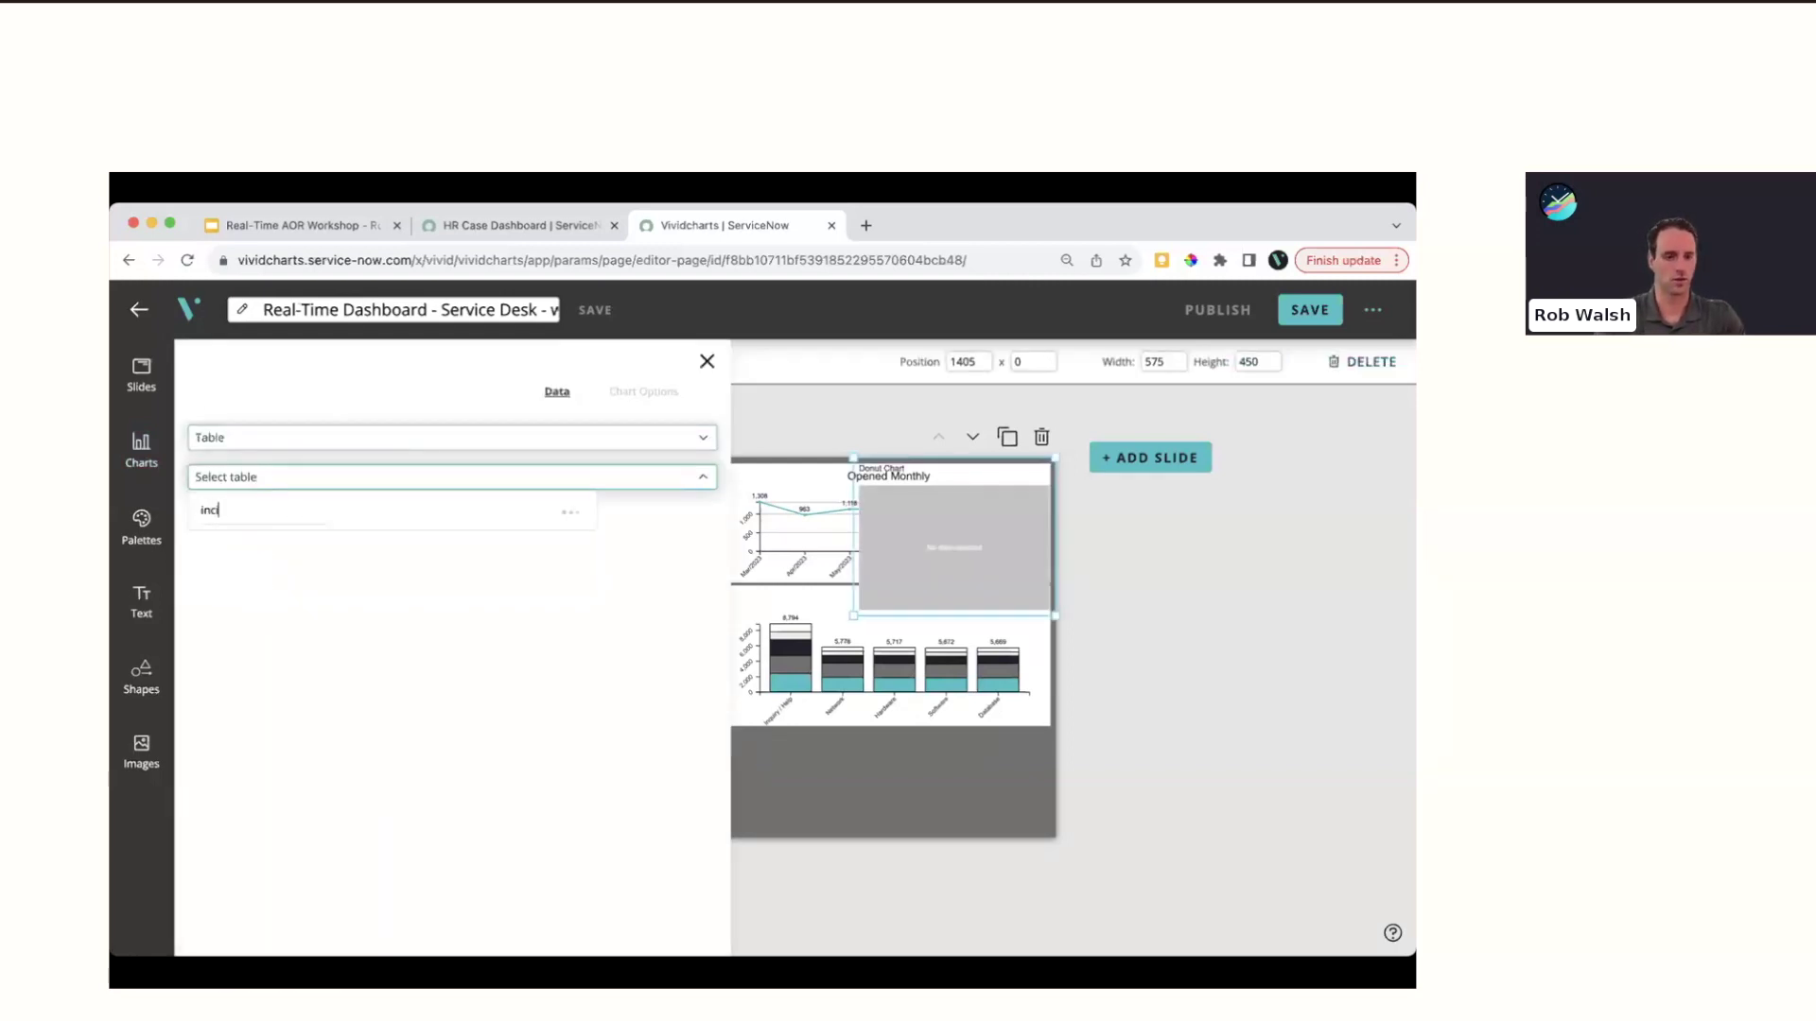
{"action": "type", "text": "iden"}
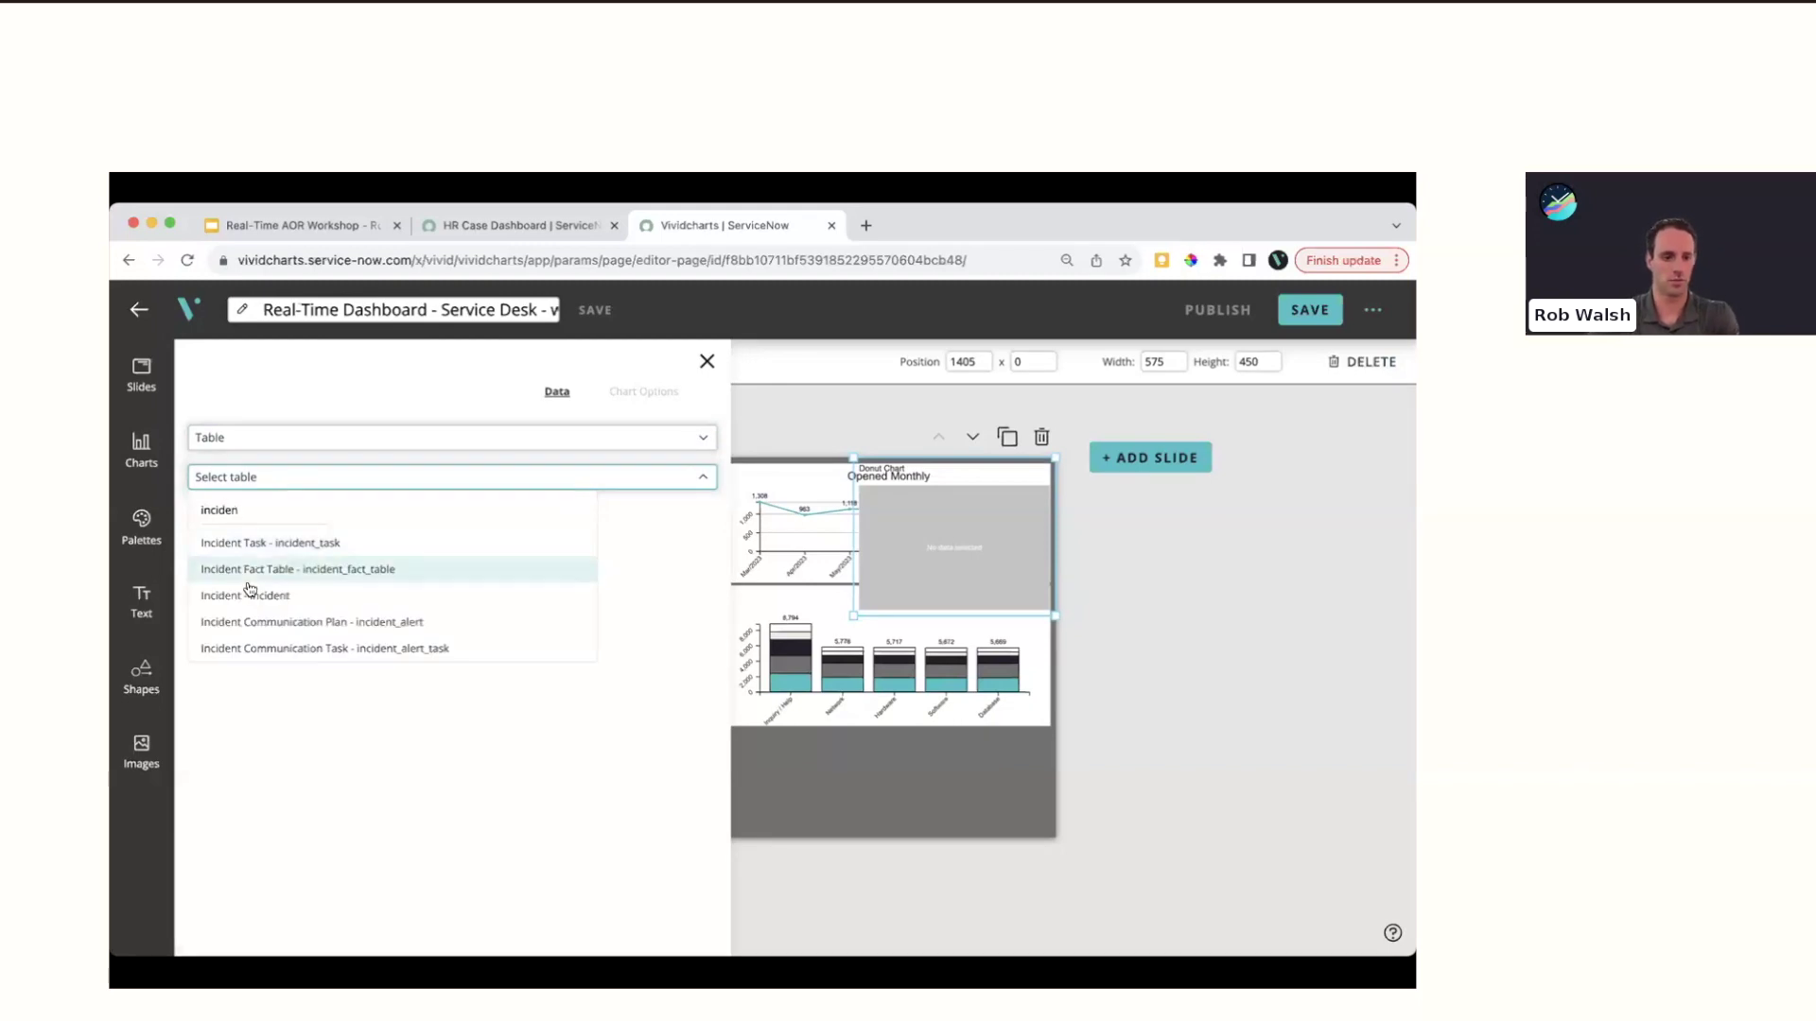
{"action": "left_click", "coordinate": [253, 596]}
{"action": "left_click", "coordinate": [295, 519]}
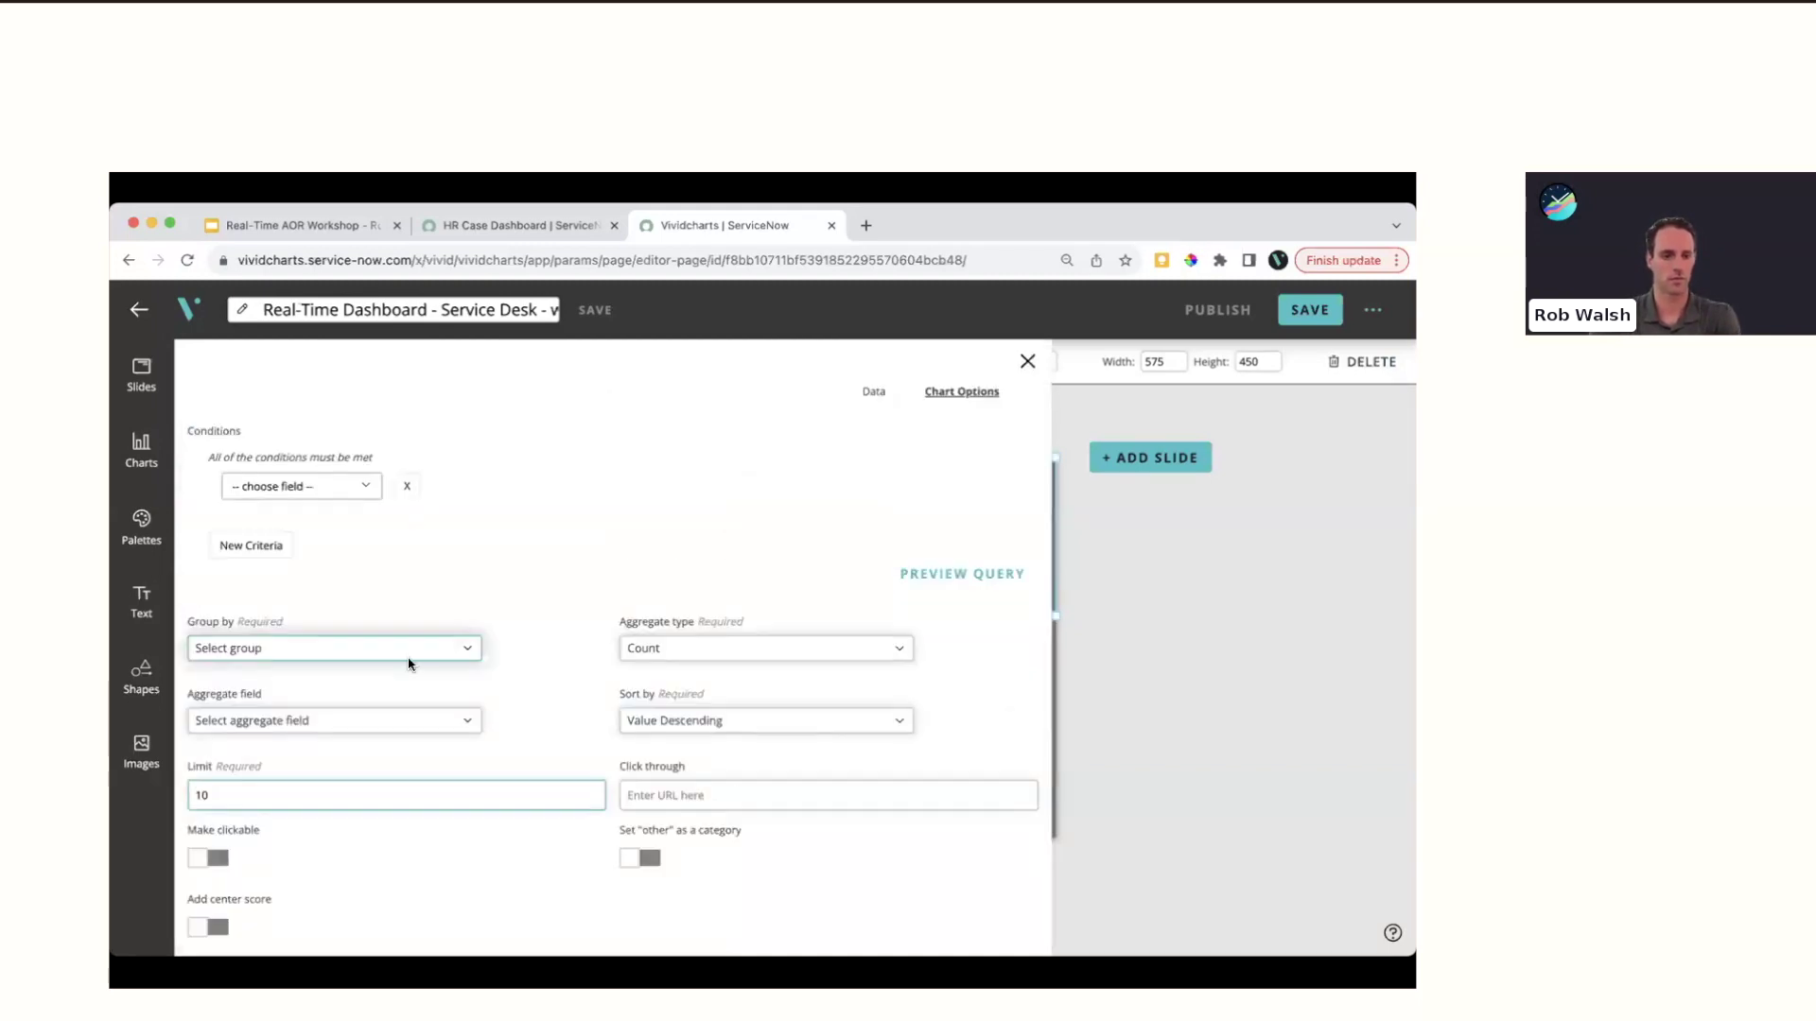
Group the Donut chart's incident data by Priority - priority
{"action": "left_click", "coordinate": [325, 652]}
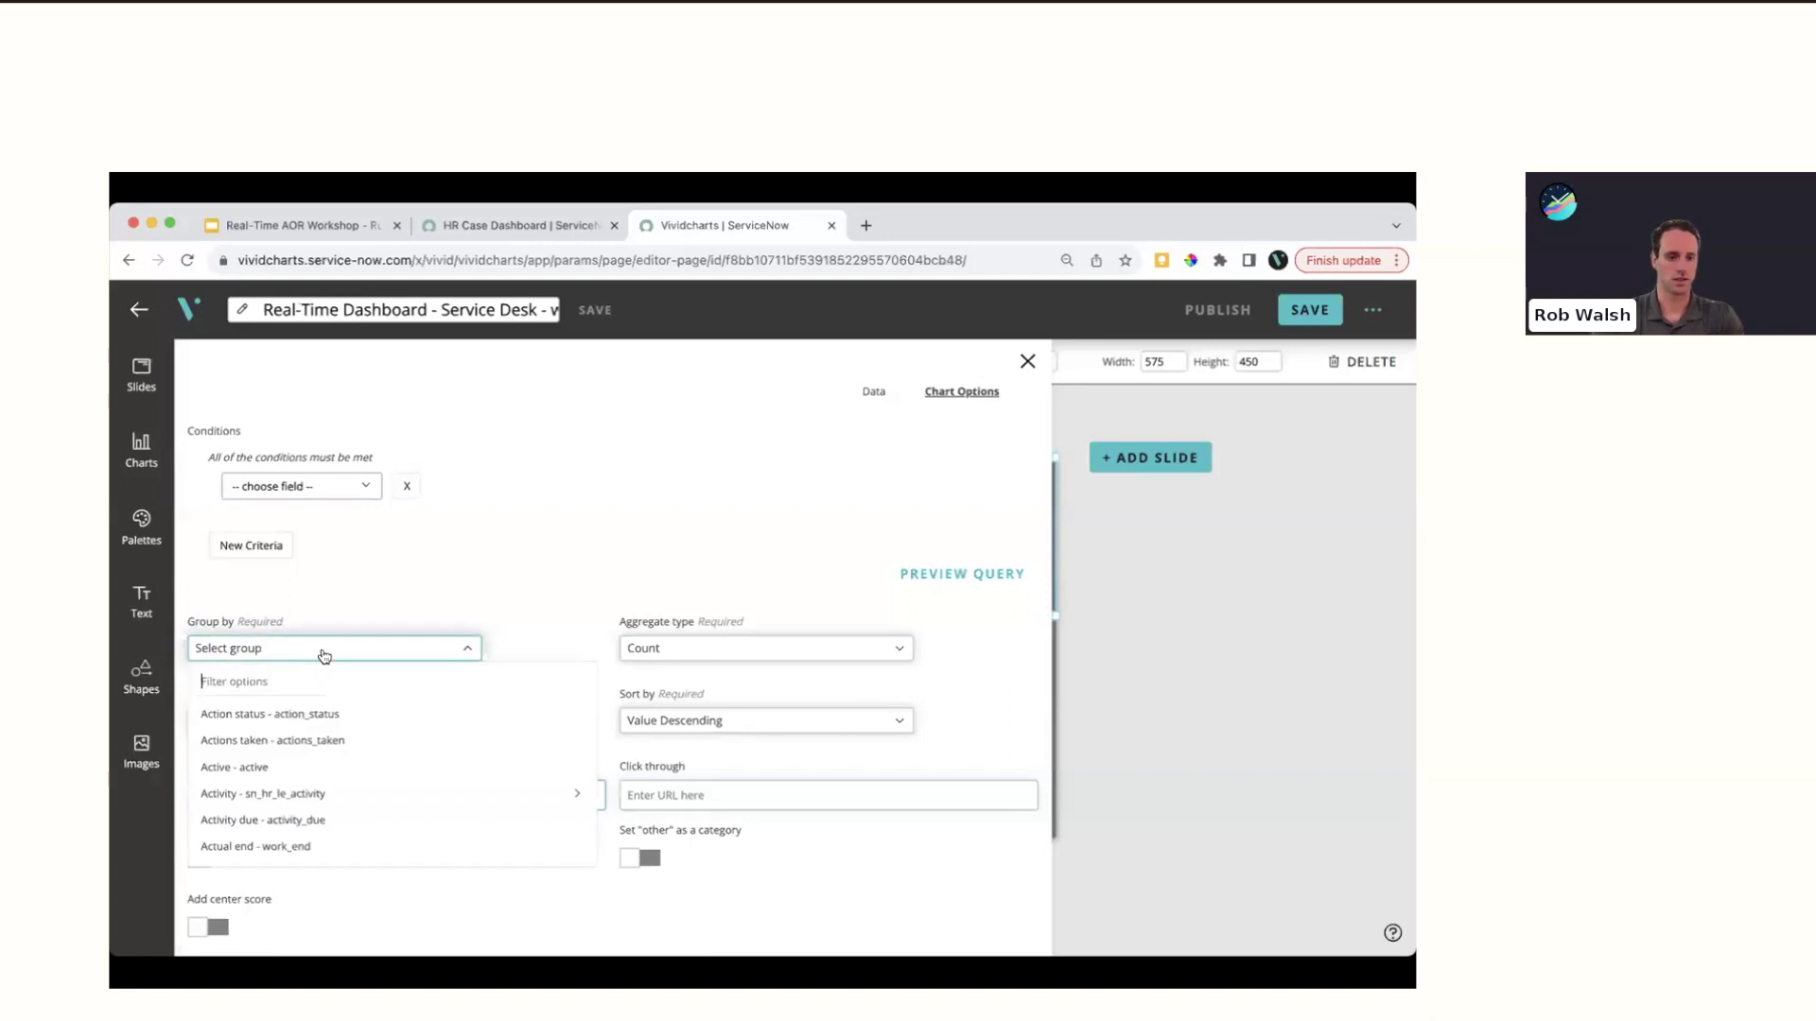
{"action": "type", "text": "prior"}
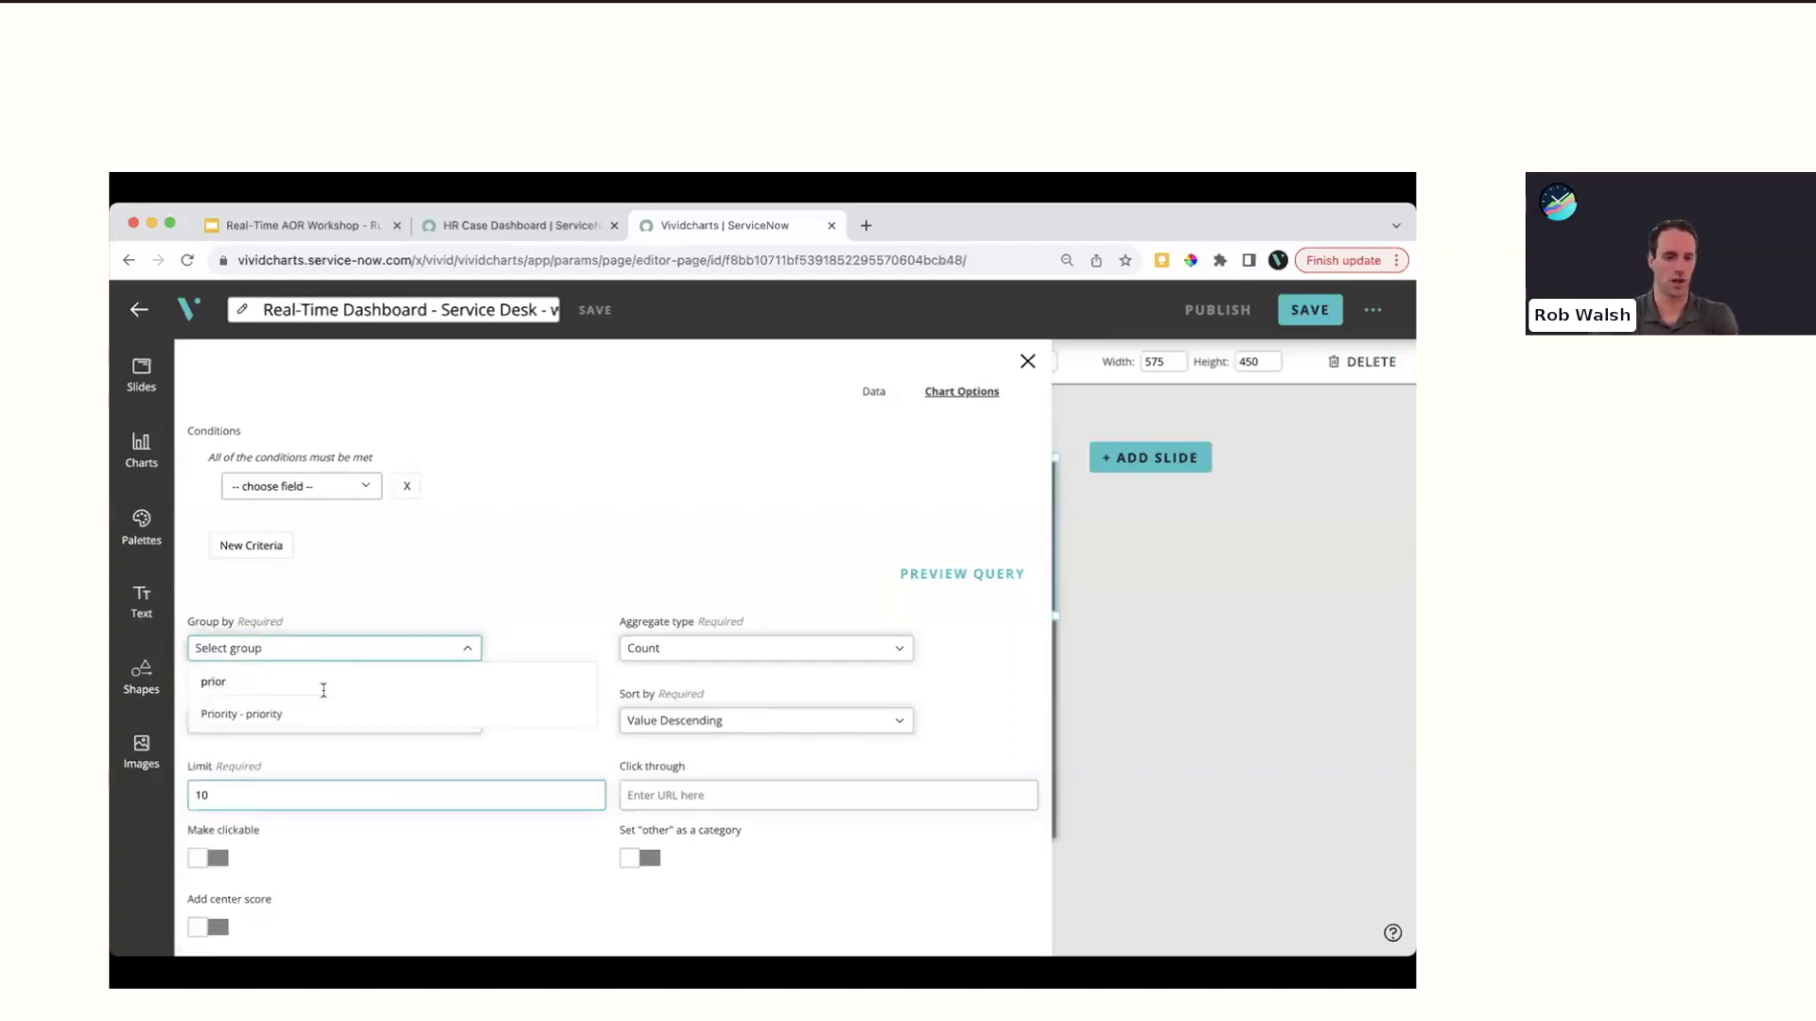
{"action": "left_click", "coordinate": [299, 715]}
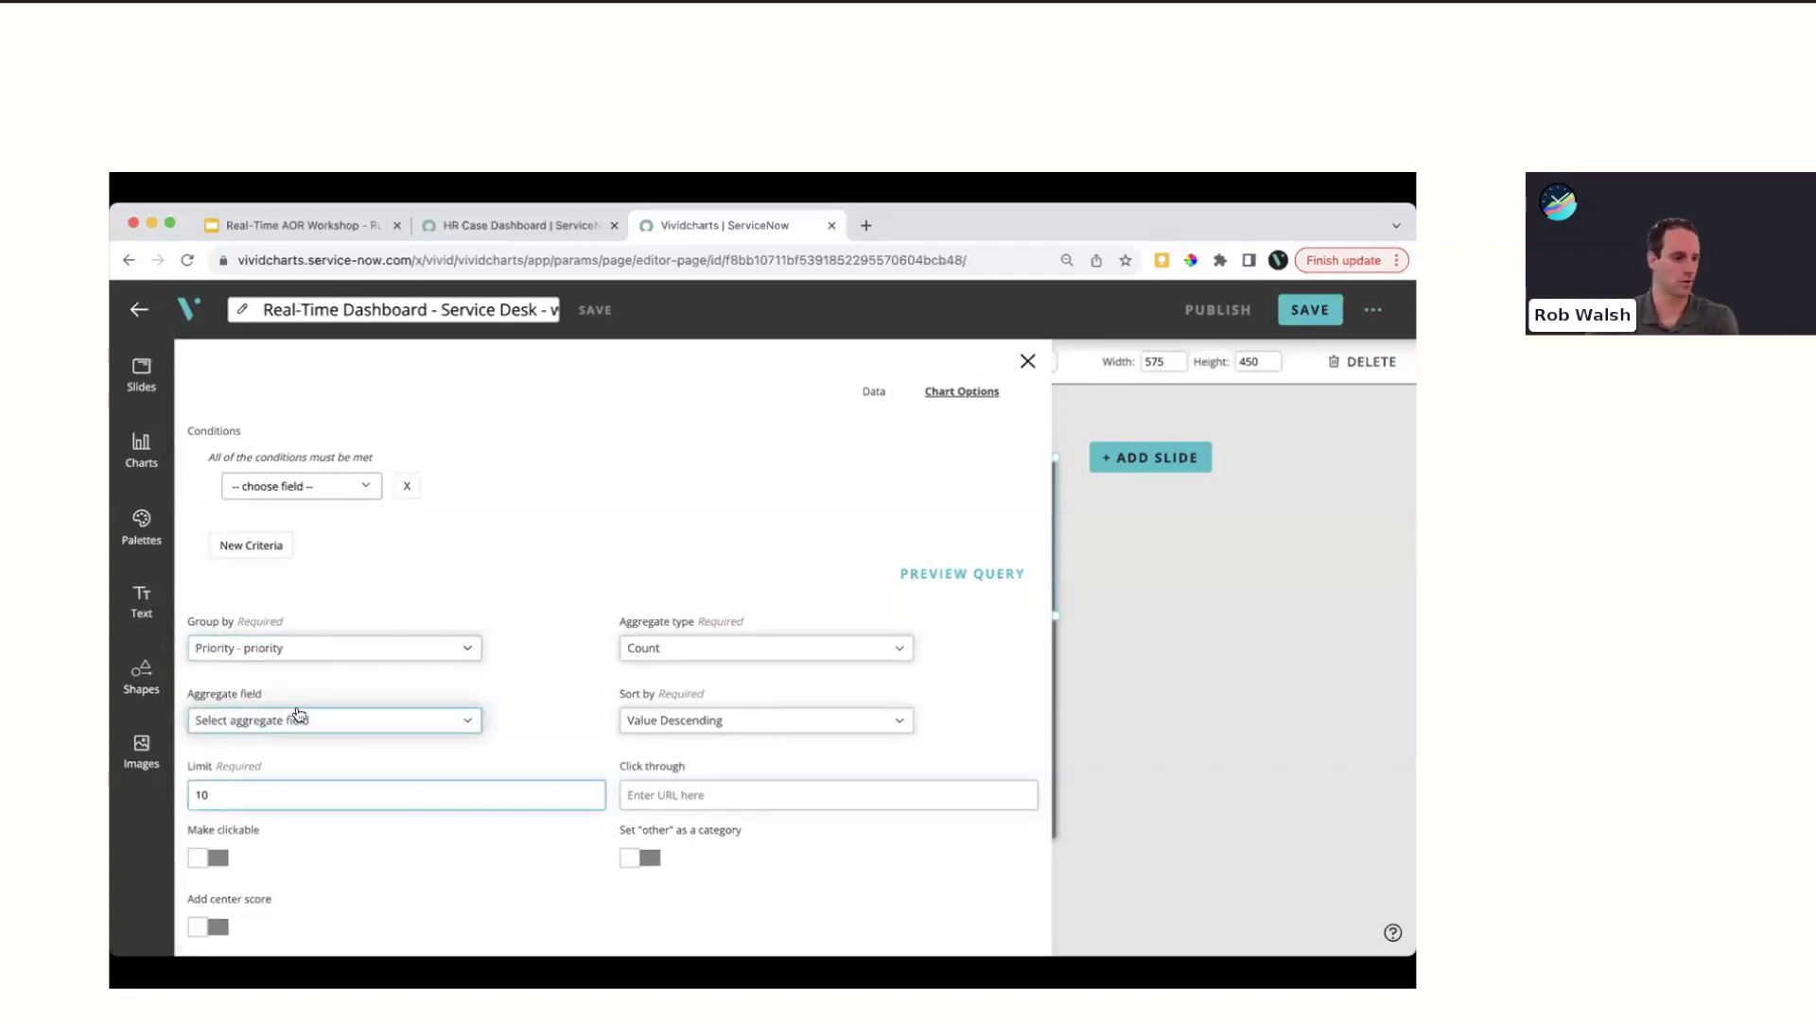
Filter the Donut chart's data to incidents whose State is New, In Progress or On Hold, using OR conditions
{"action": "left_click", "coordinate": [354, 488]}
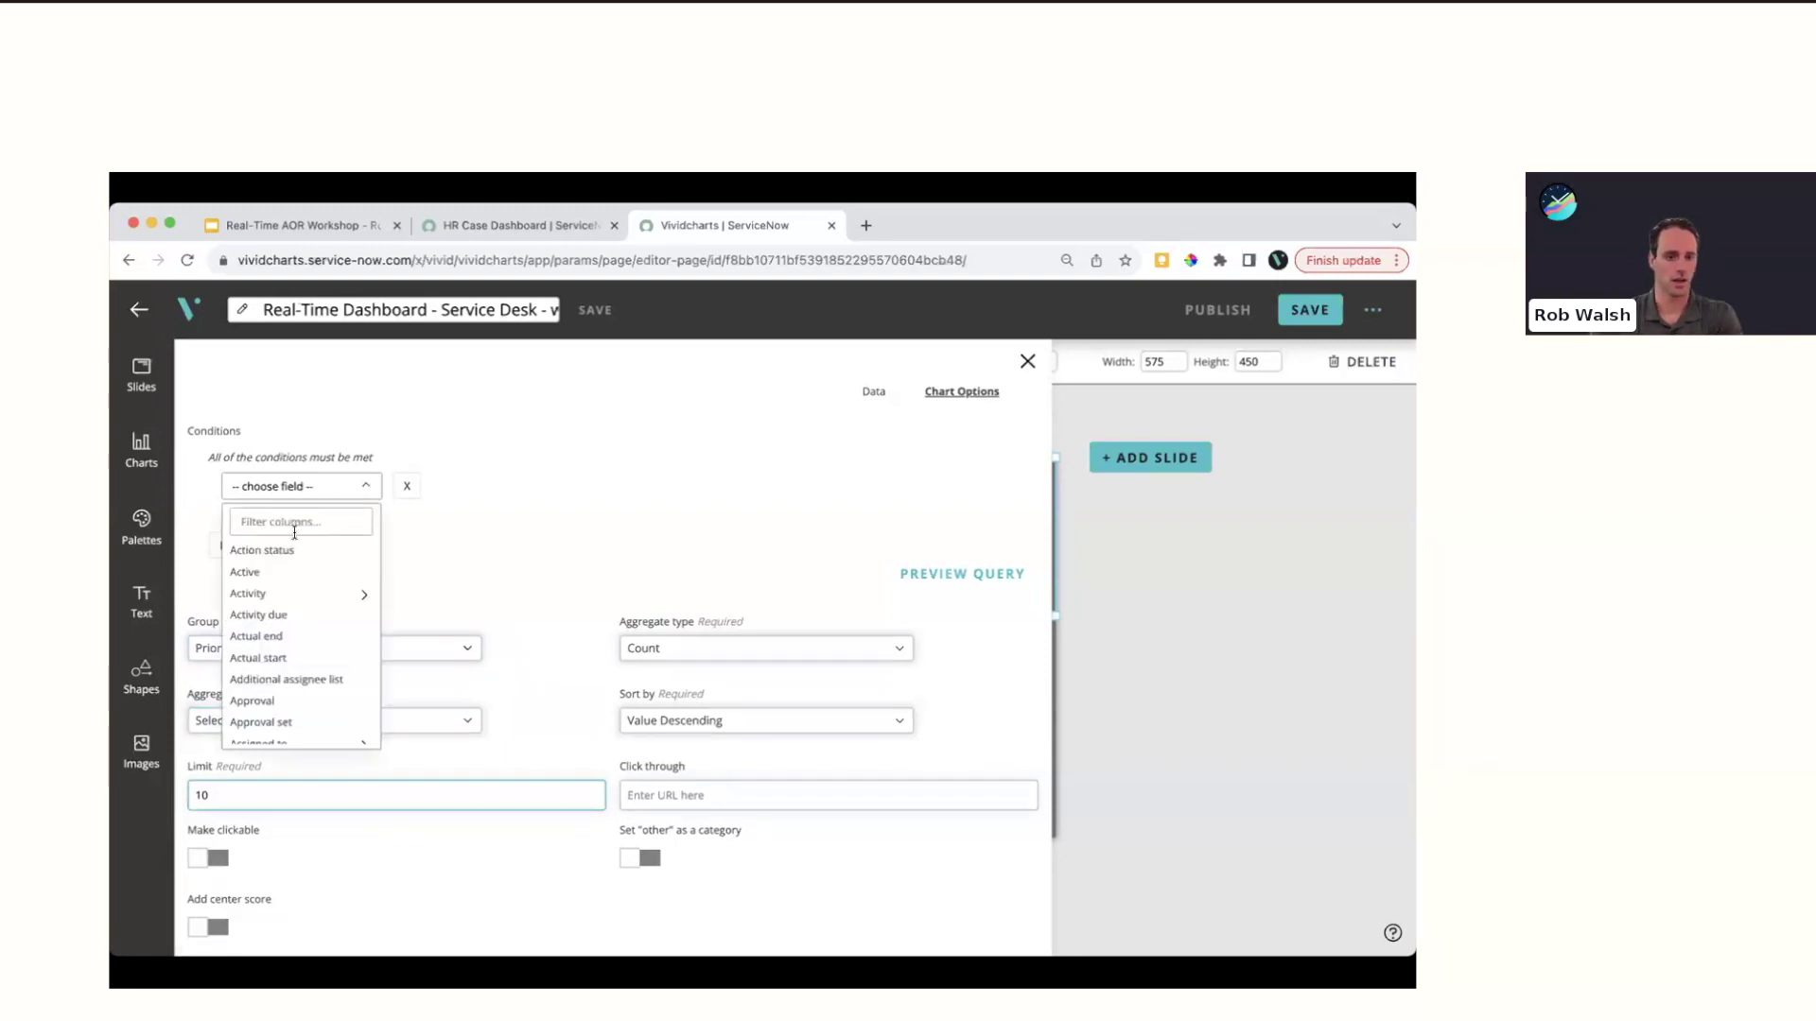
{"action": "type", "text": "state"}
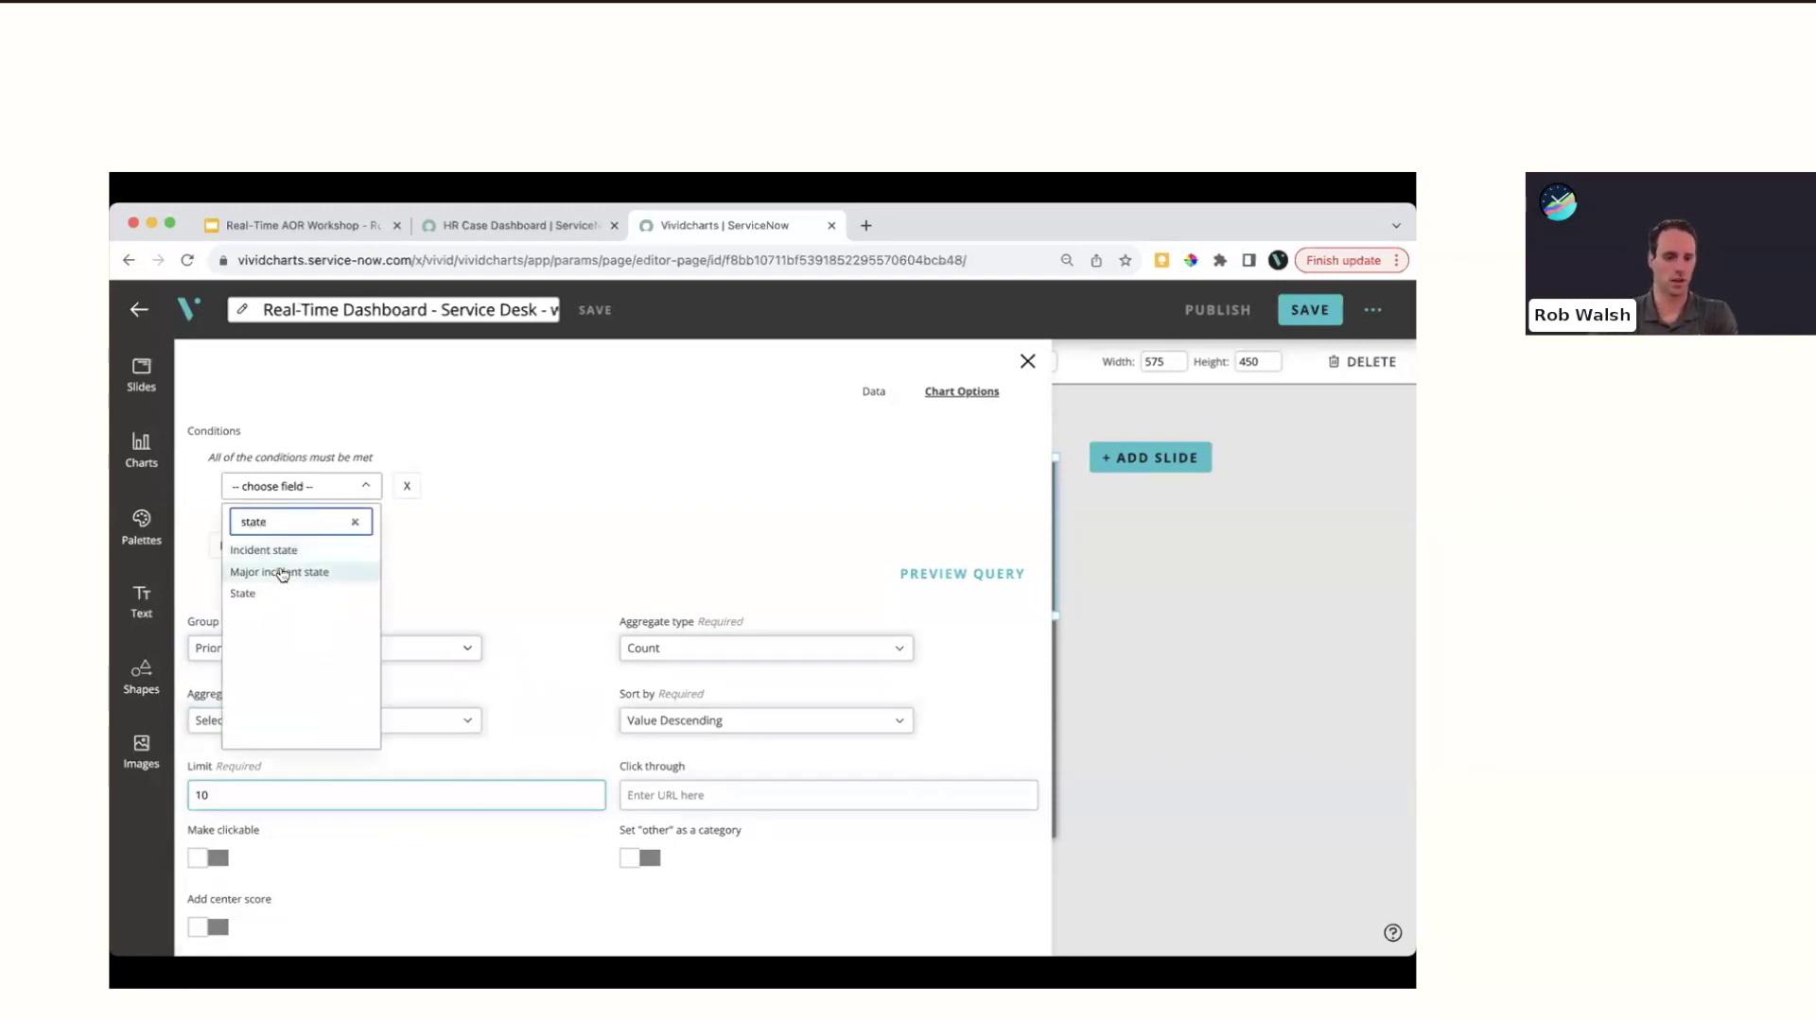
{"action": "left_click", "coordinate": [286, 551]}
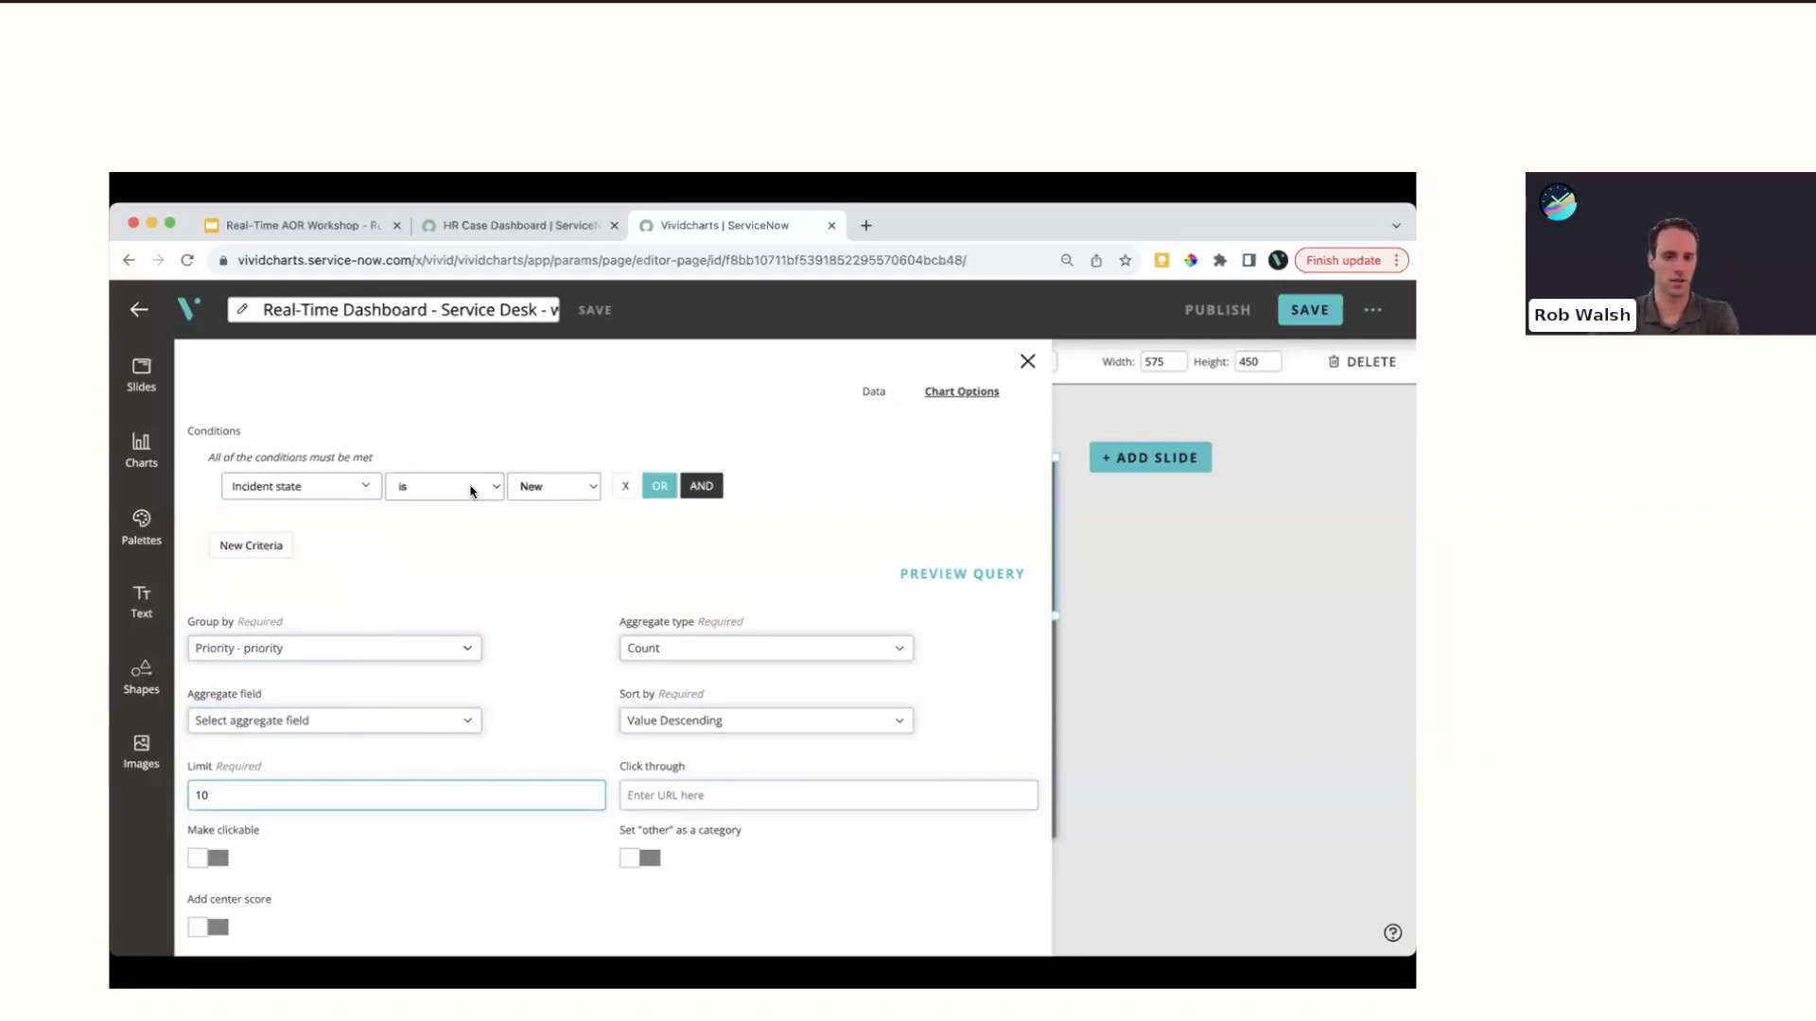
{"action": "left_click", "coordinate": [326, 486]}
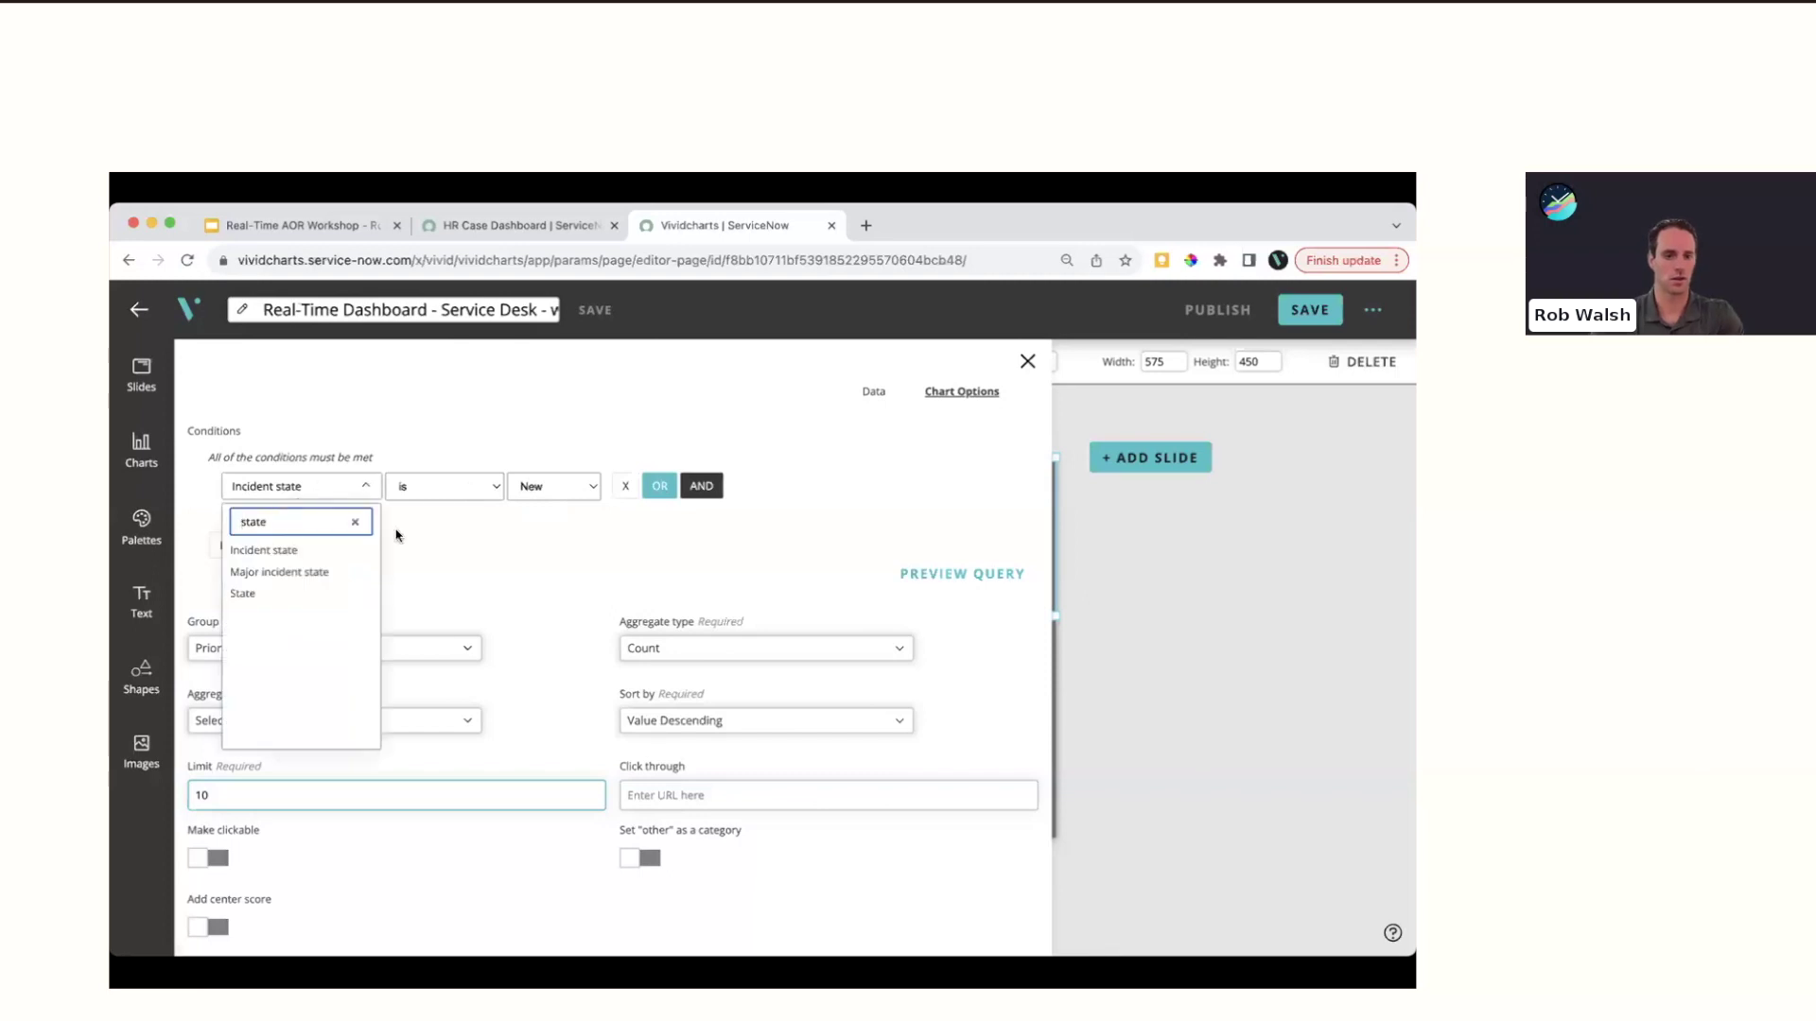
{"action": "left_click", "coordinate": [244, 593]}
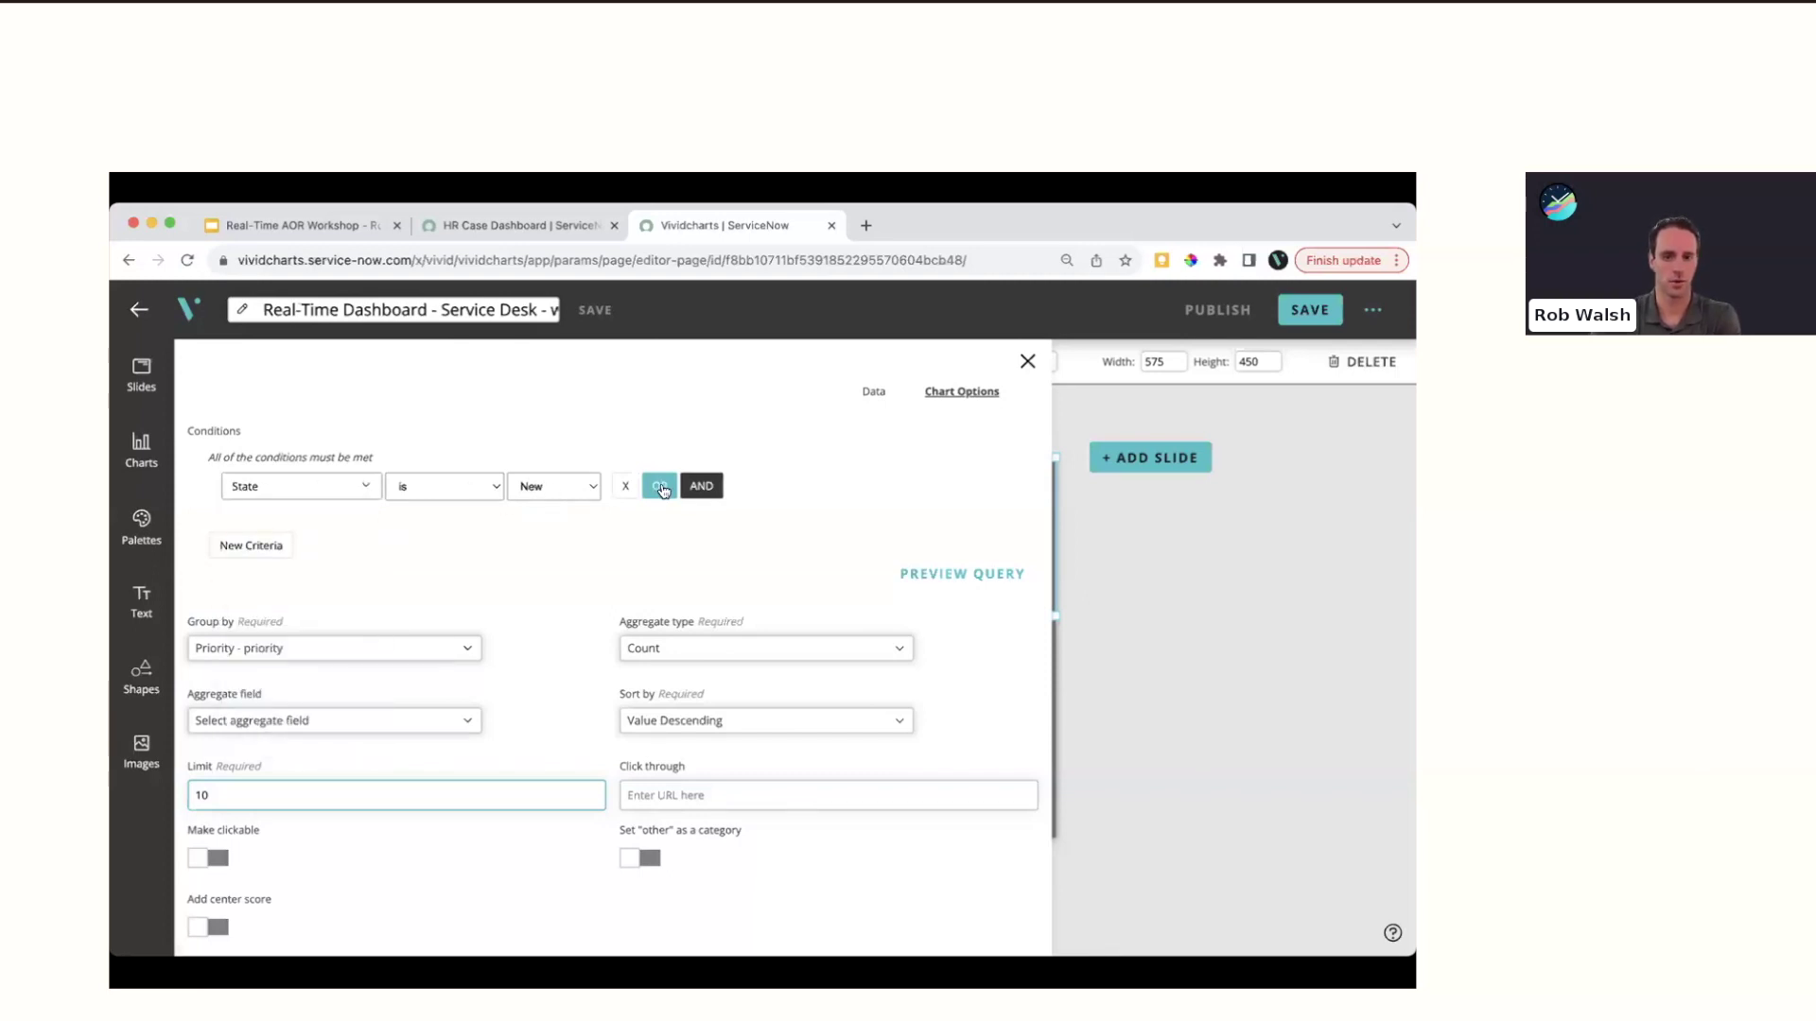
{"action": "left_click", "coordinate": [660, 486]}
{"action": "left_click", "coordinate": [571, 523]}
{"action": "left_click", "coordinate": [543, 536]}
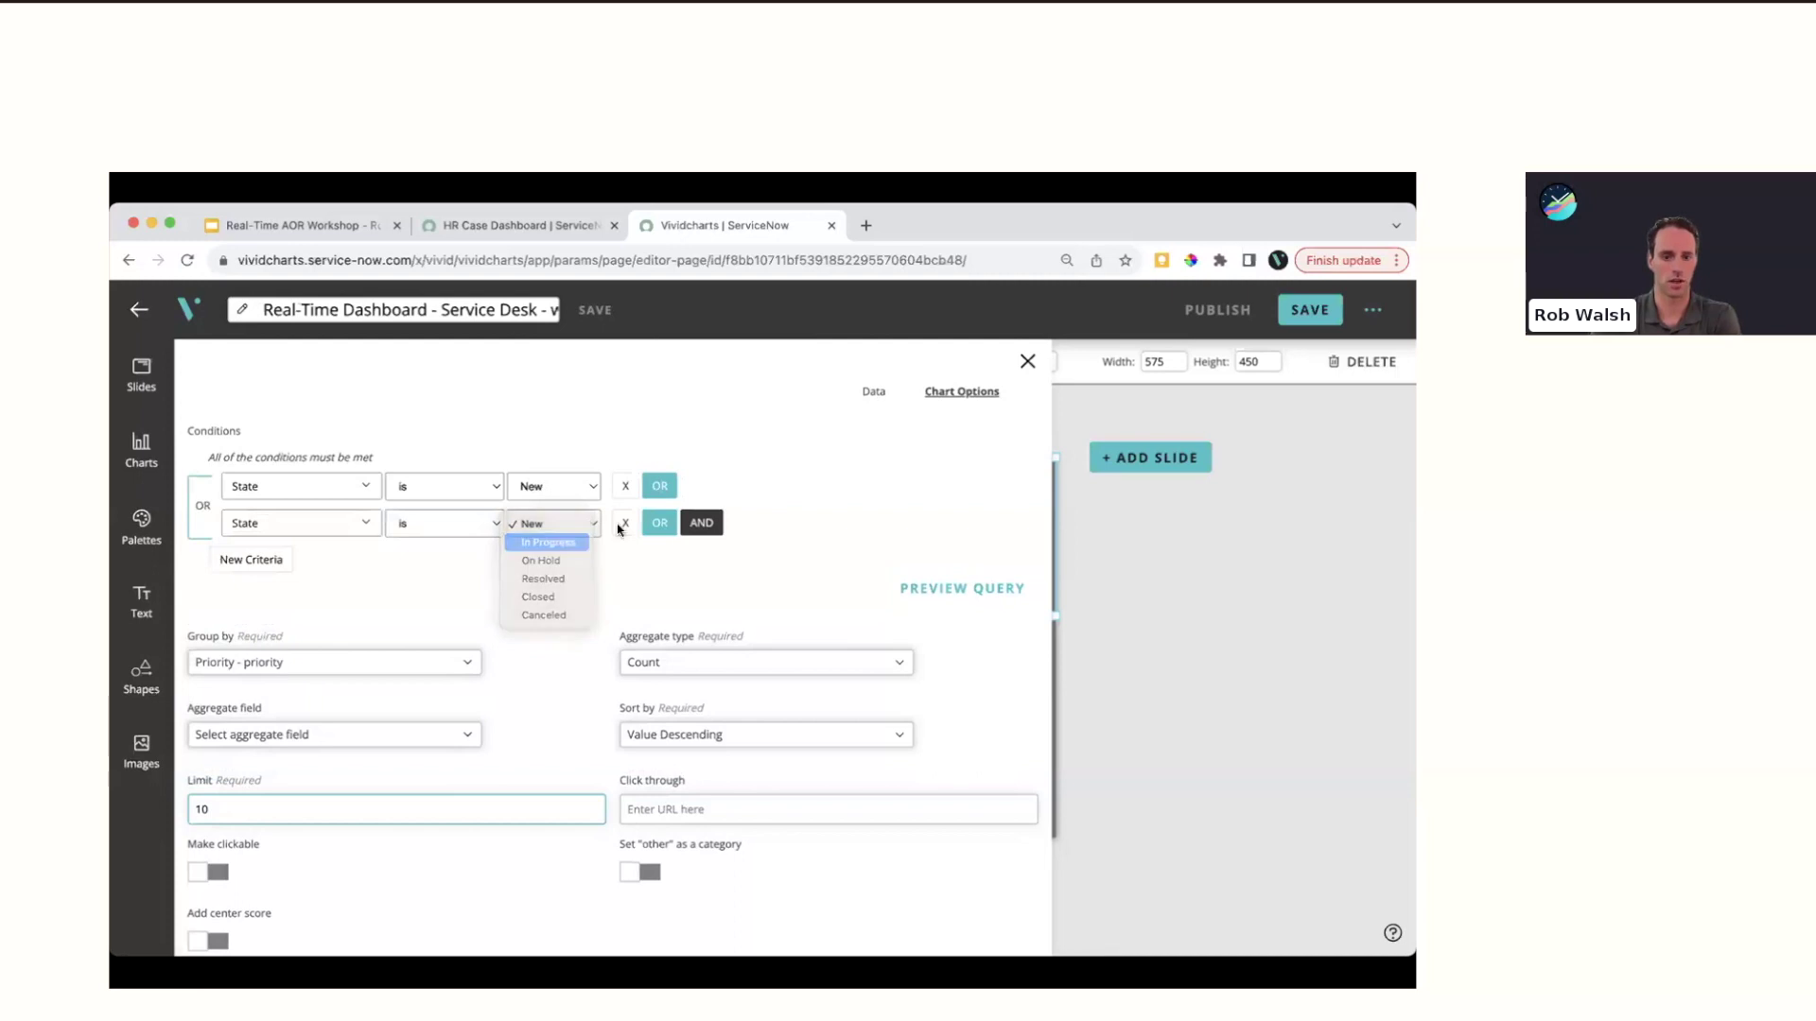
{"action": "left_click", "coordinate": [659, 523]}
{"action": "left_click", "coordinate": [558, 560]}
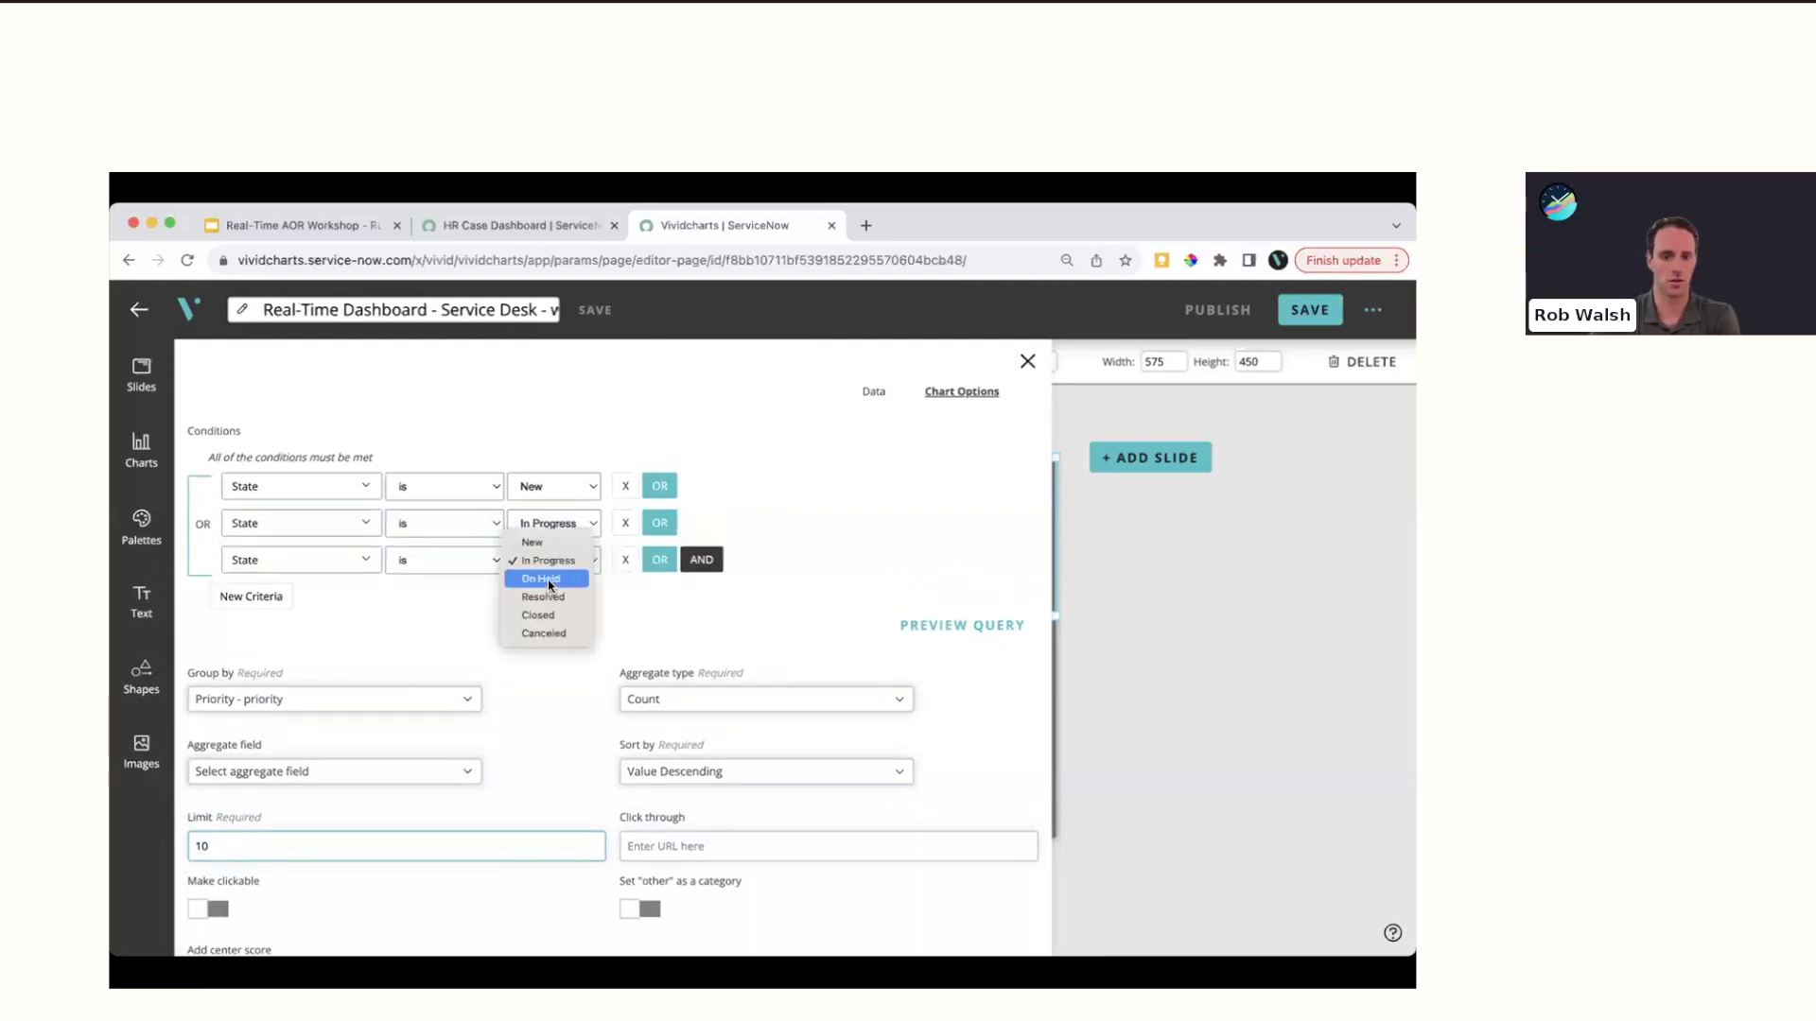
{"action": "left_click", "coordinate": [548, 580]}
Make the Donut chart clickable, add a center score and save its chart options
{"action": "scroll", "coordinate": [518, 633], "scroll_direction": "down", "scroll_amount": 2}
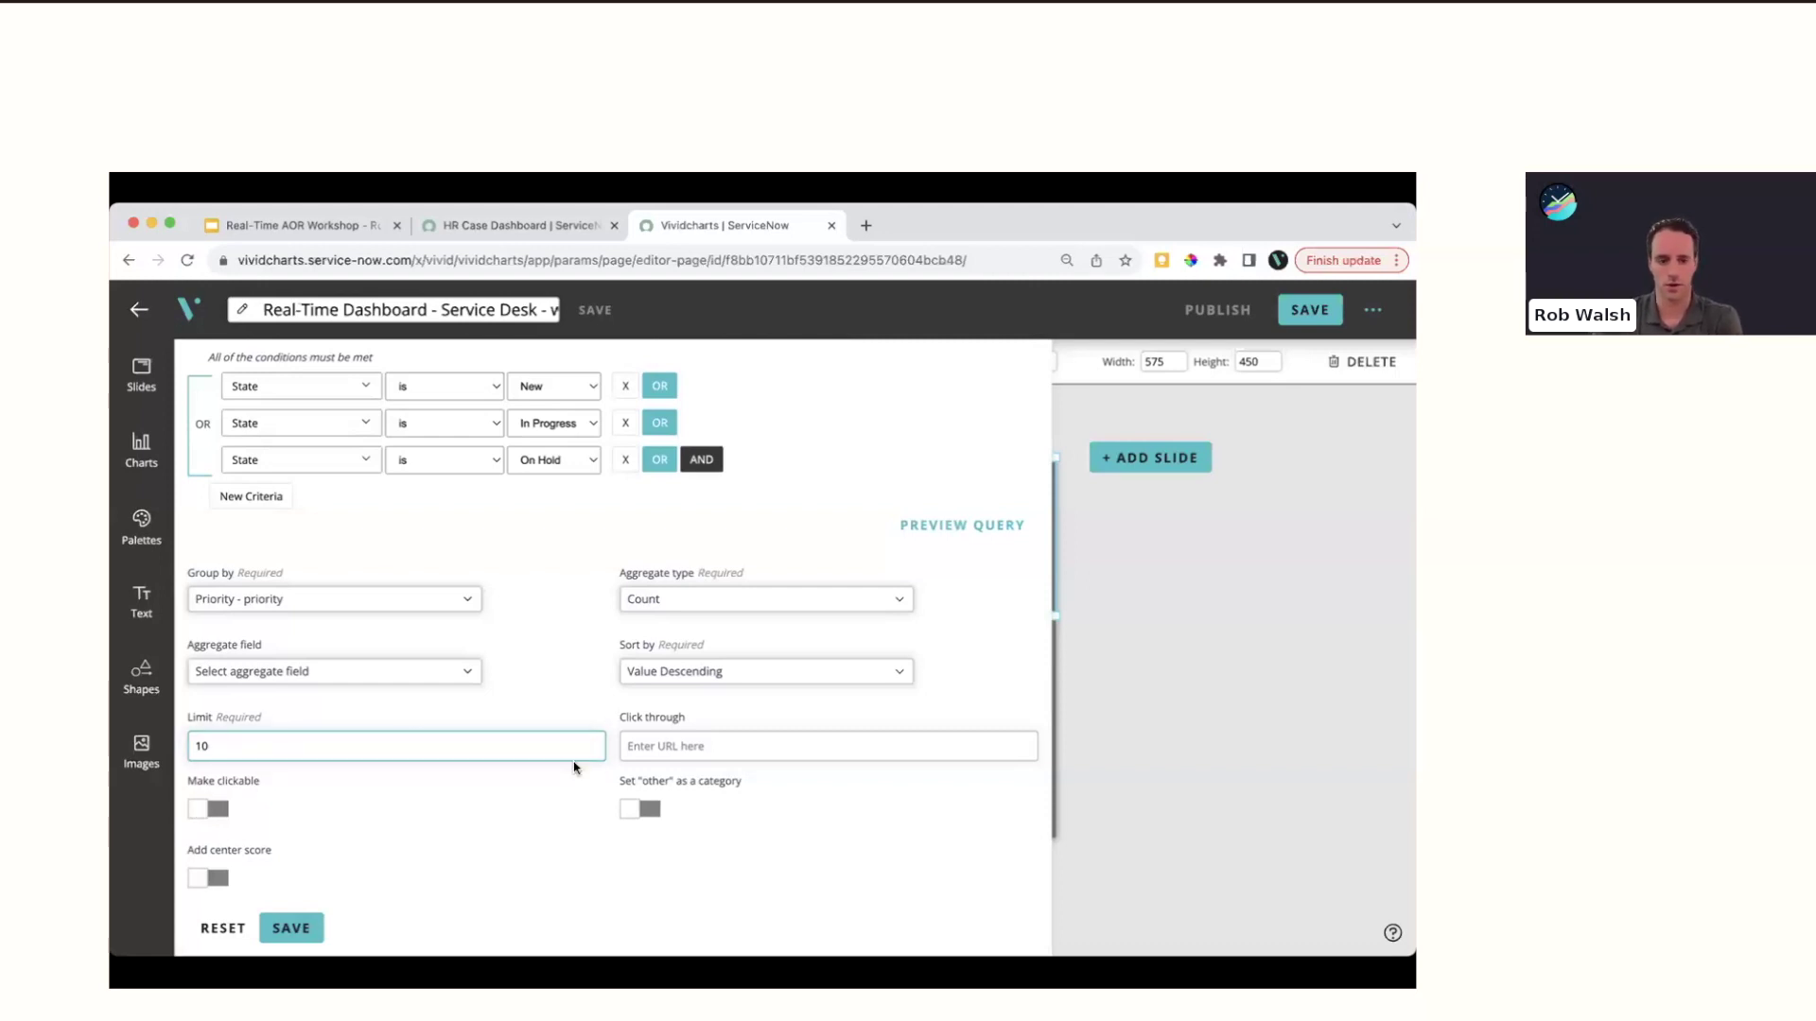
{"action": "left_click", "coordinate": [209, 808]}
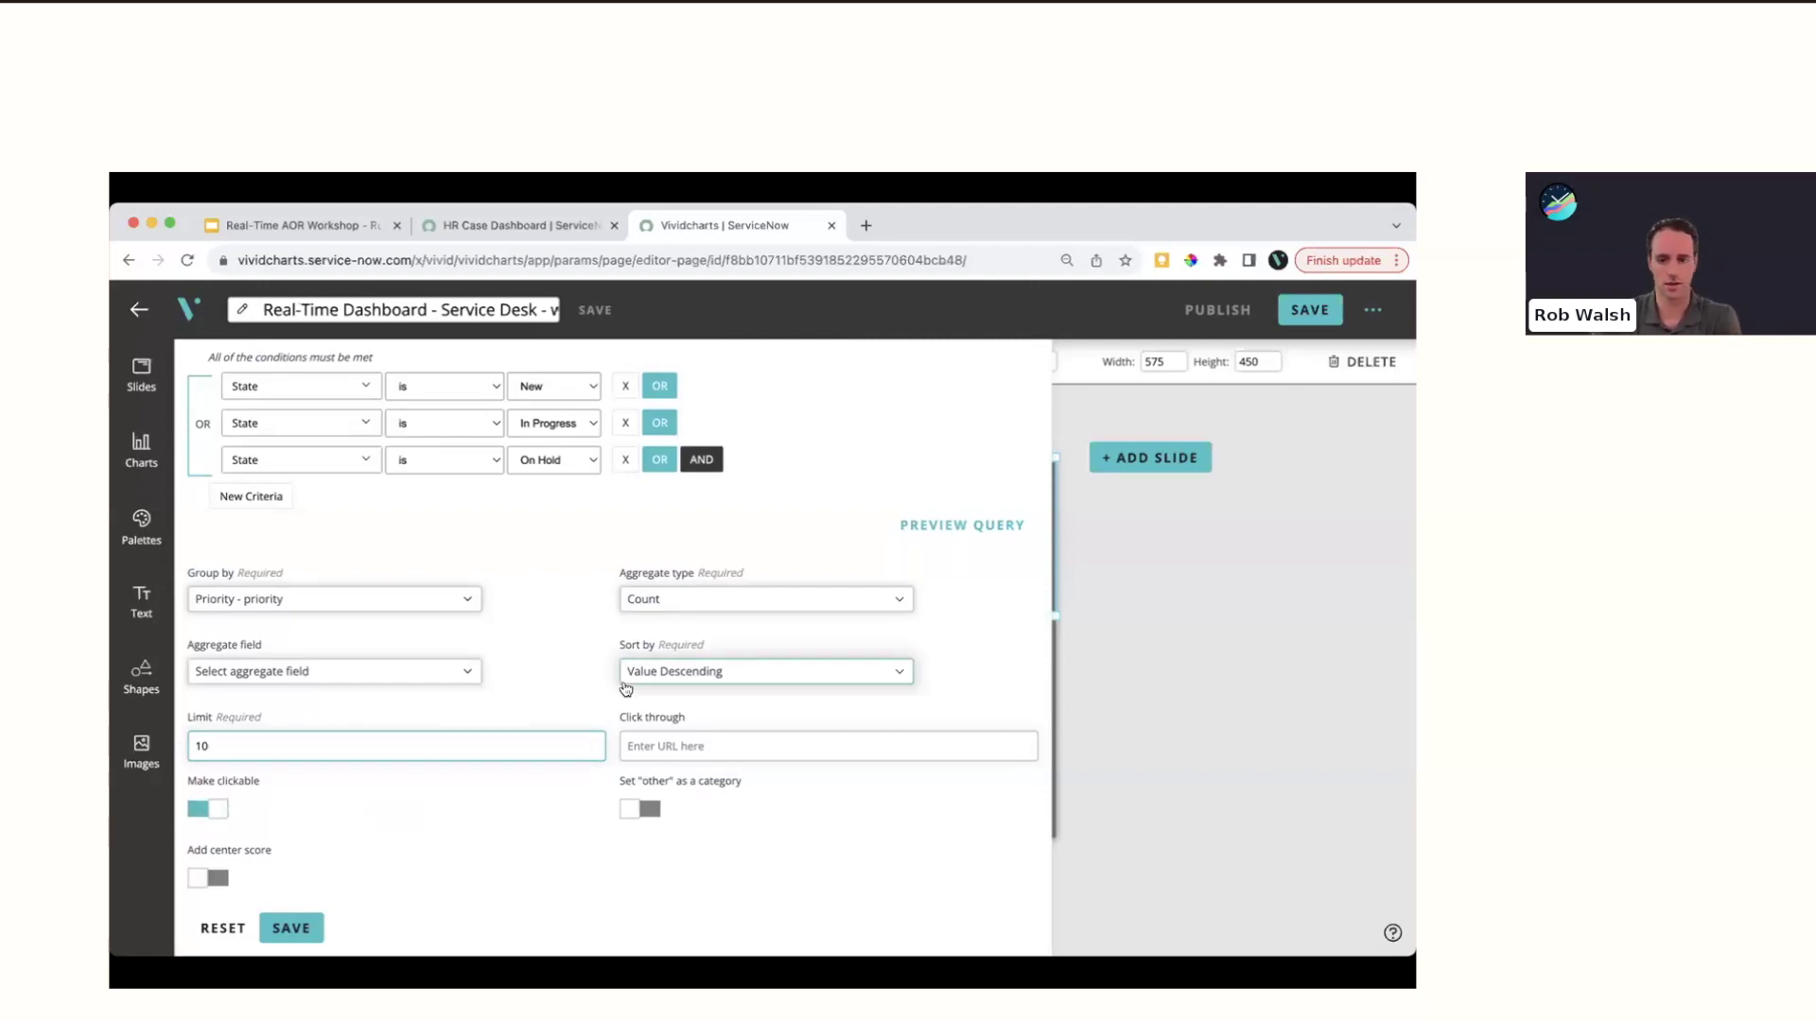
{"action": "left_click", "coordinate": [206, 880]}
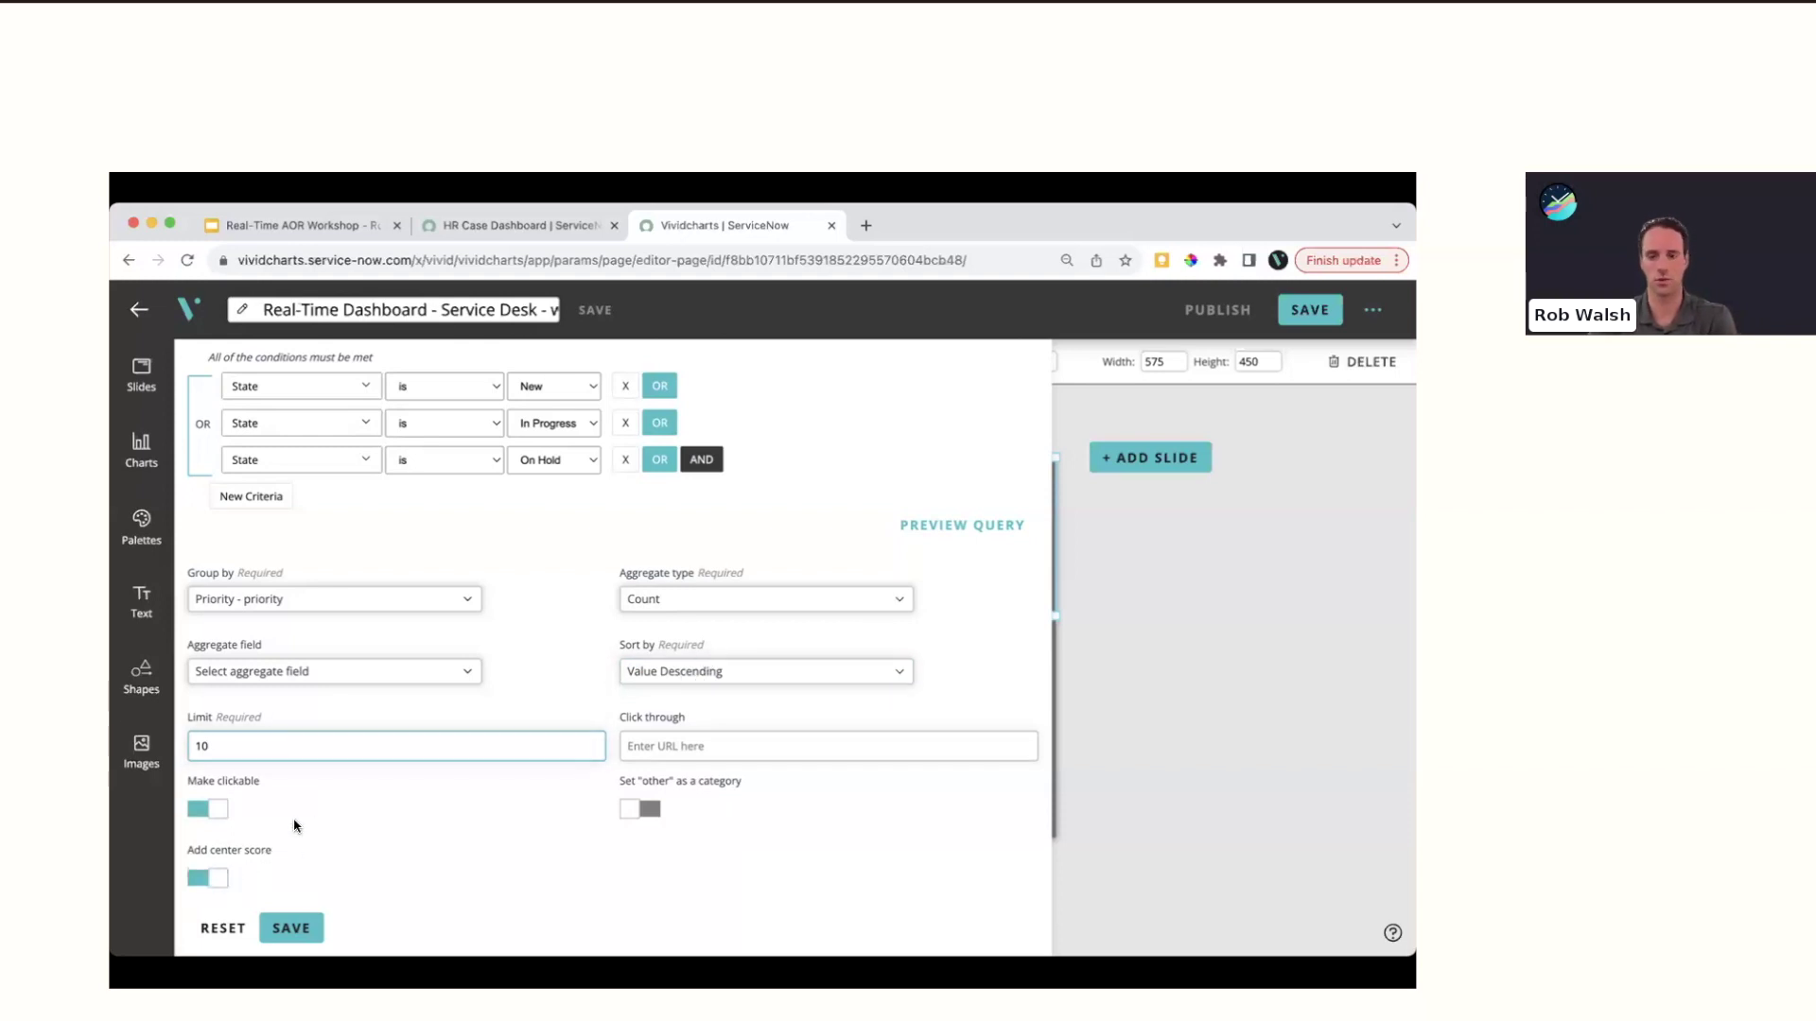
{"action": "left_click", "coordinate": [302, 930]}
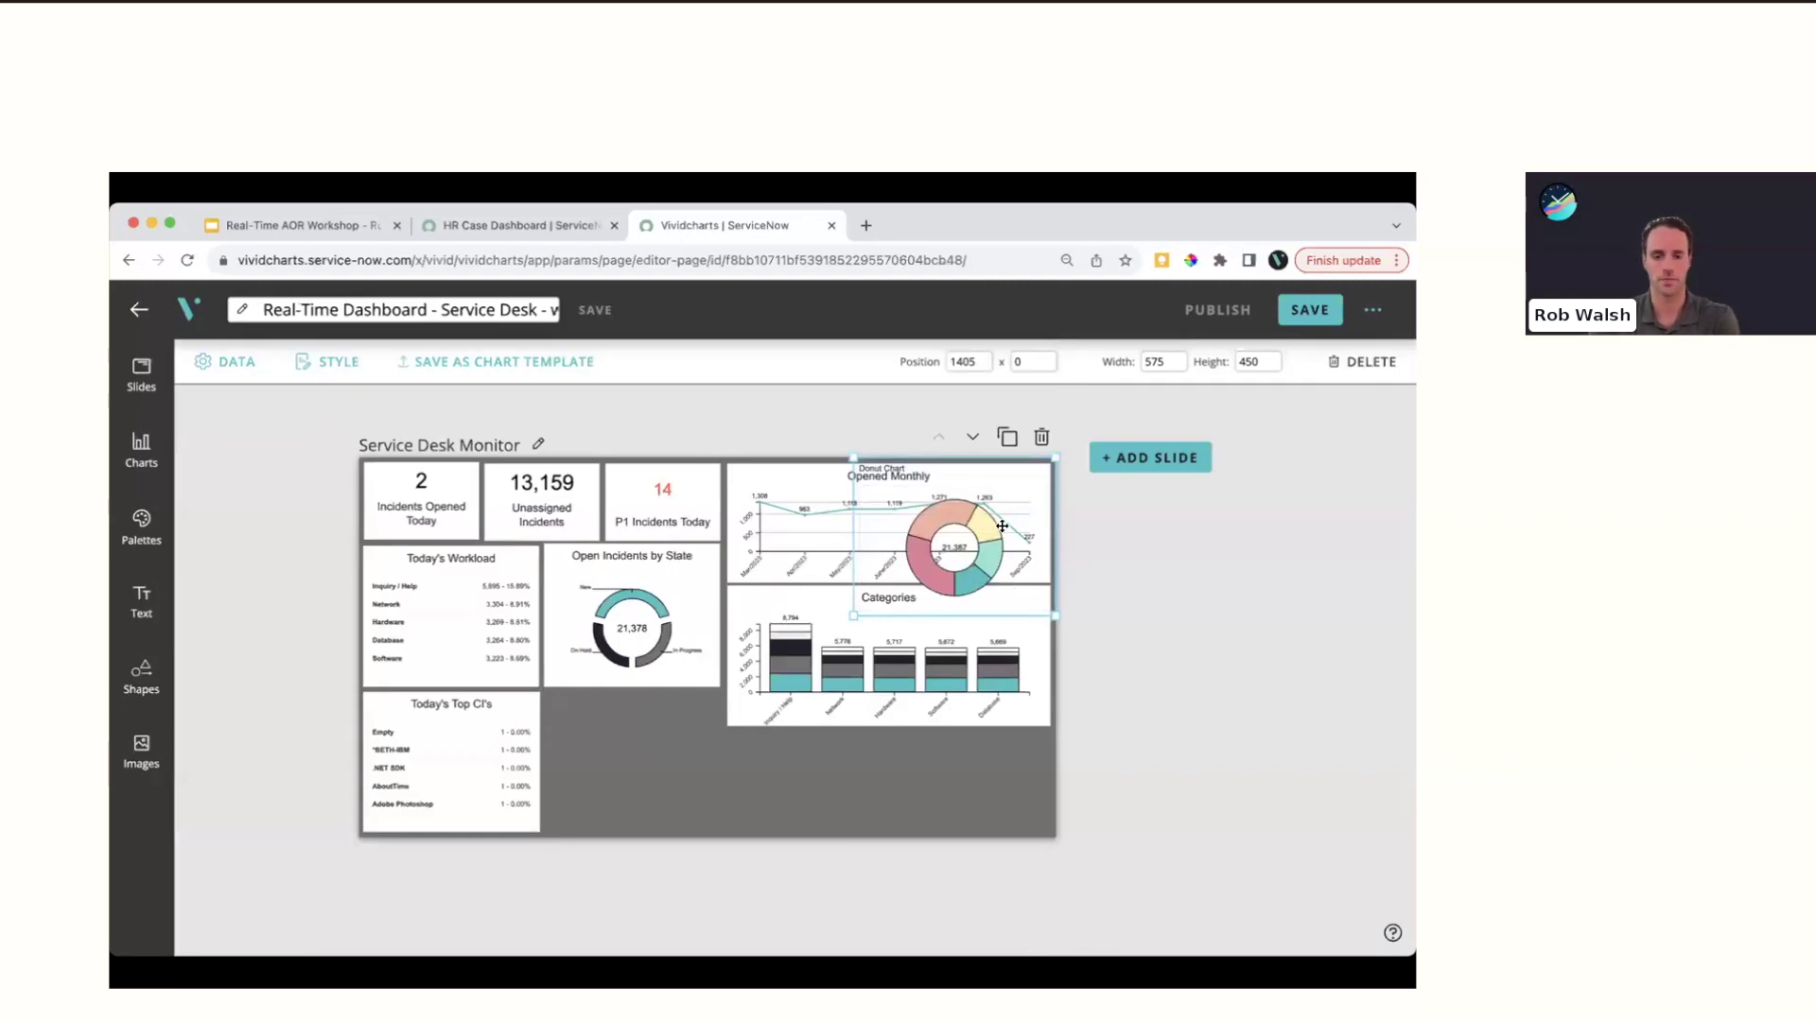
Fit the Donut chart directly below Open Incidents by State at position 525 x 665, sized 505 wide and about 398 high
{"action": "left_click_drag", "start_coordinate": [1002, 526], "coordinate": [718, 765]}
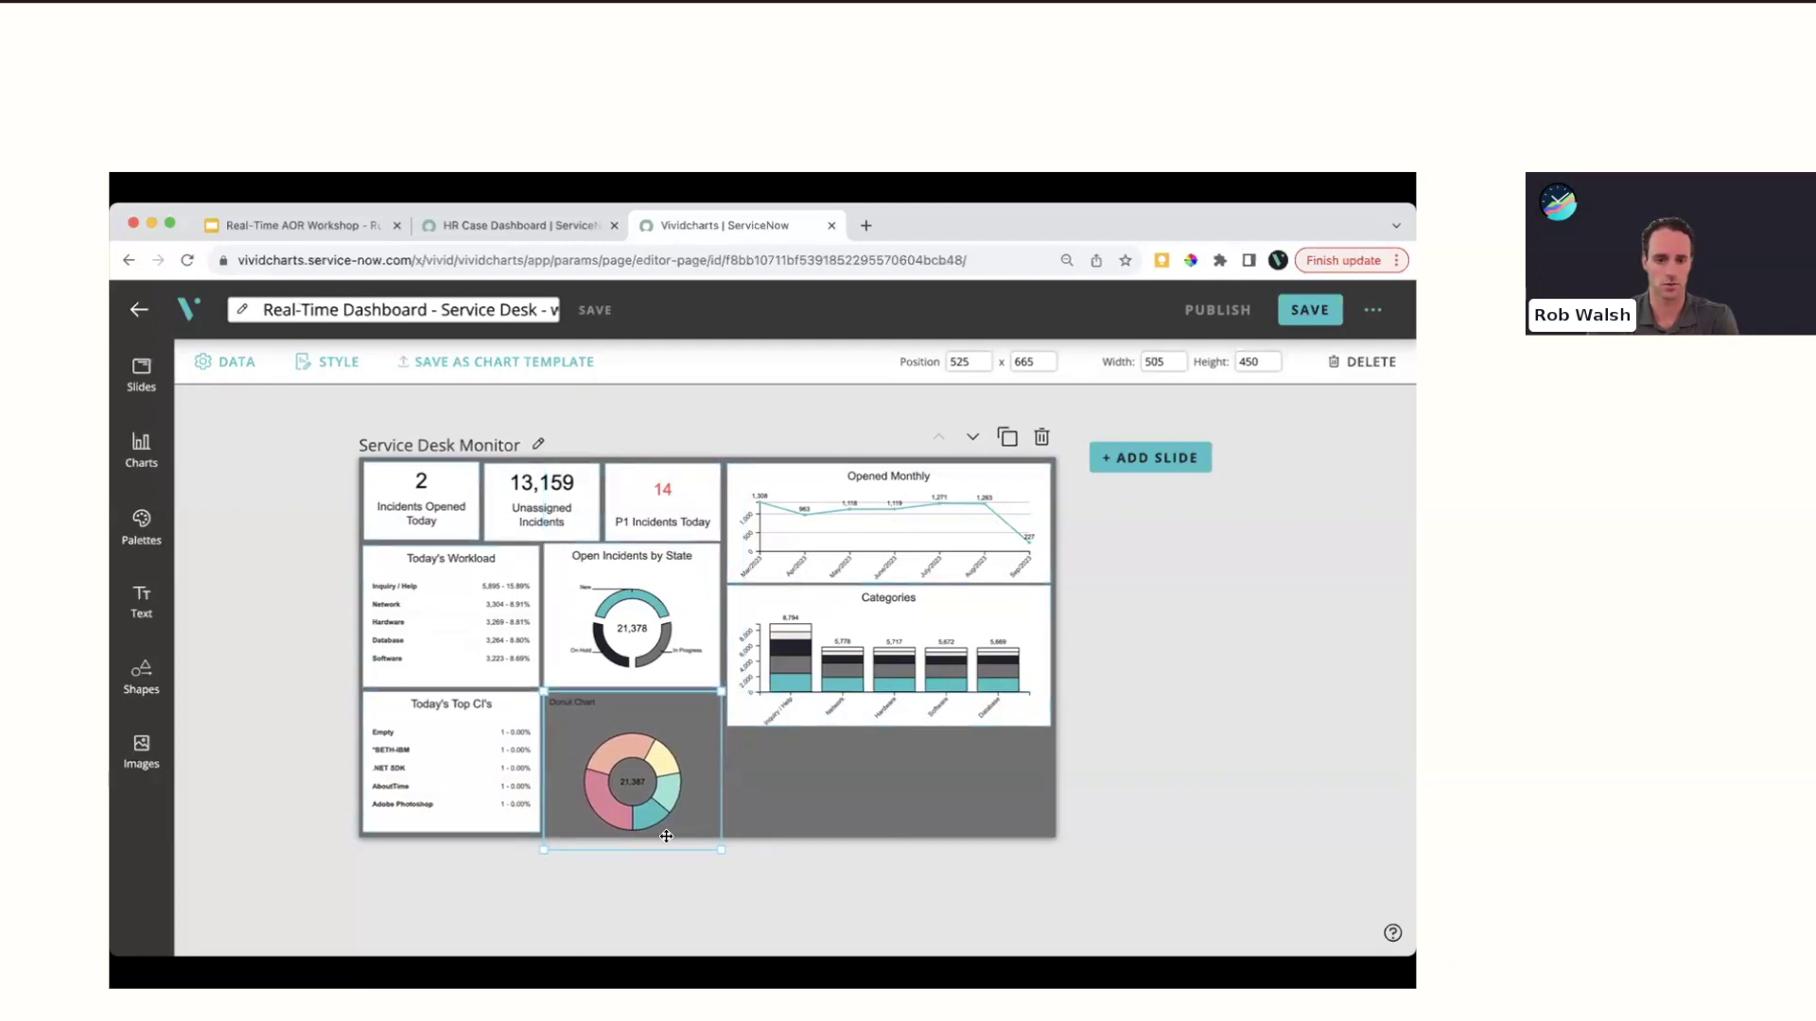
{"action": "left_click_drag", "start_coordinate": [664, 850], "coordinate": [664, 831]}
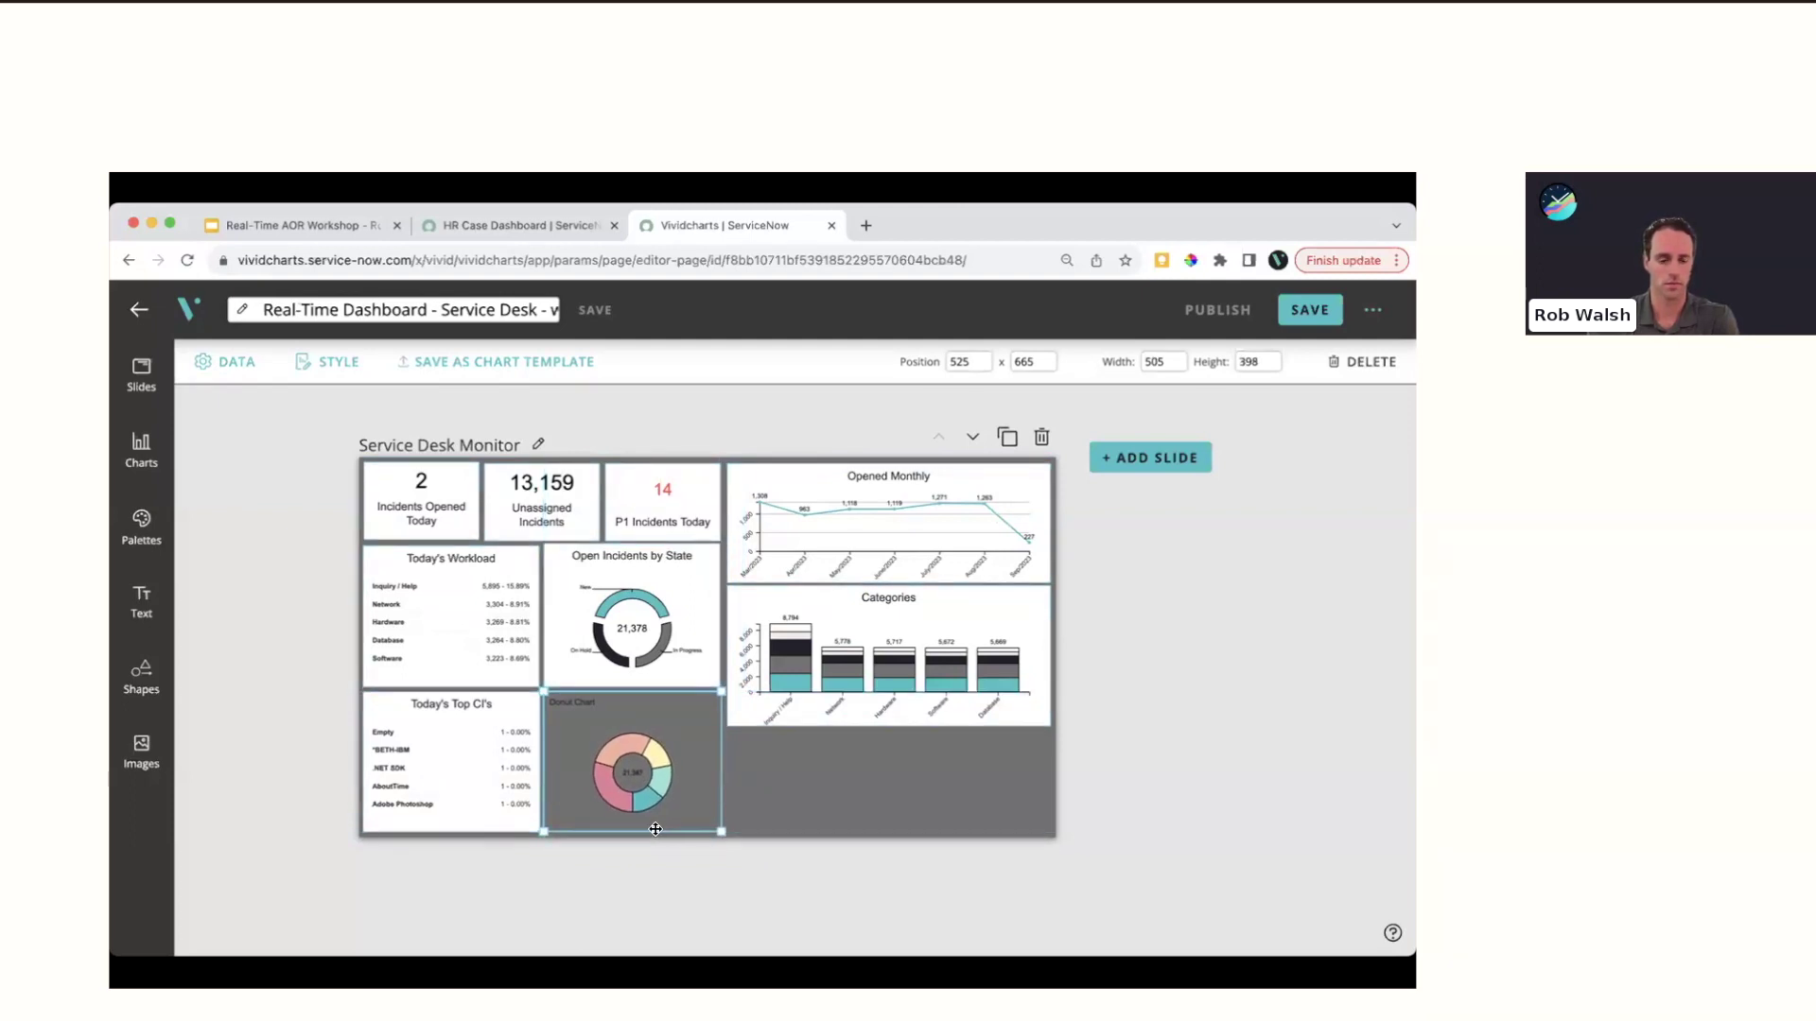
Change the Donut chart's title to "Open Incidents by Priority"
{"action": "left_click", "coordinate": [331, 363]}
{"action": "left_click", "coordinate": [258, 437]}
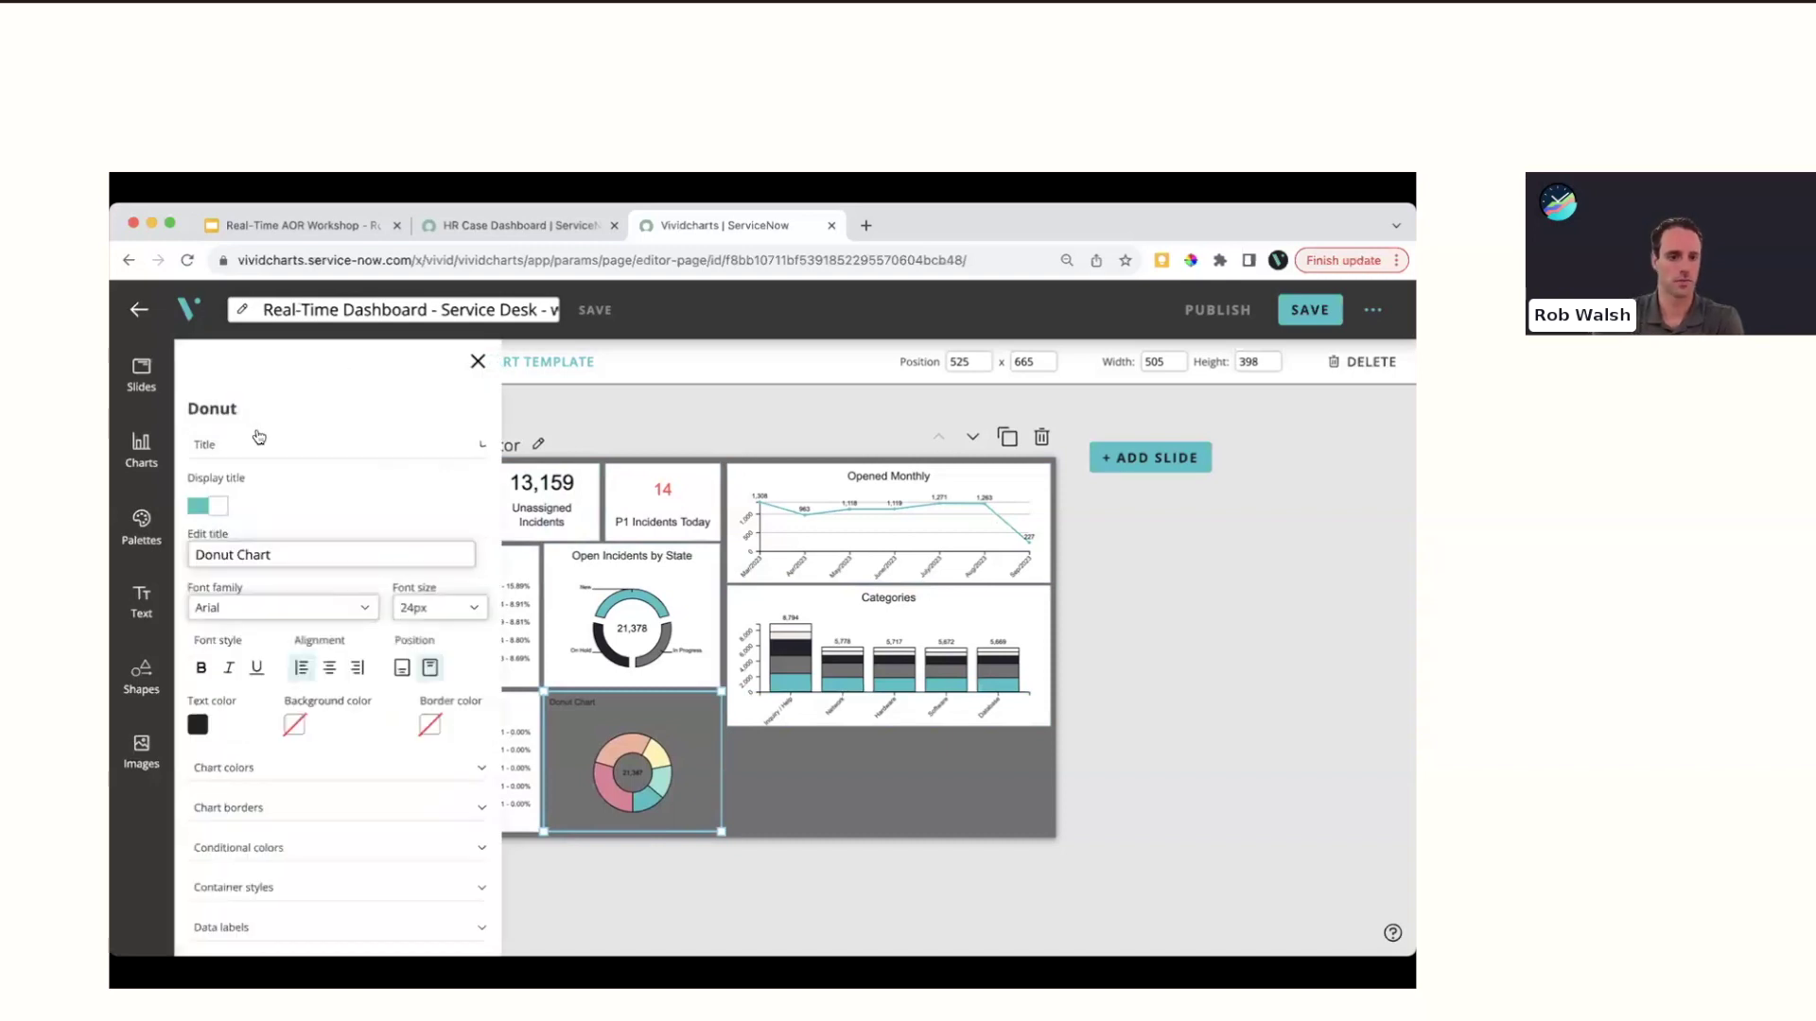
{"action": "double_click", "coordinate": [243, 550]}
{"action": "triple_click", "coordinate": [243, 550]}
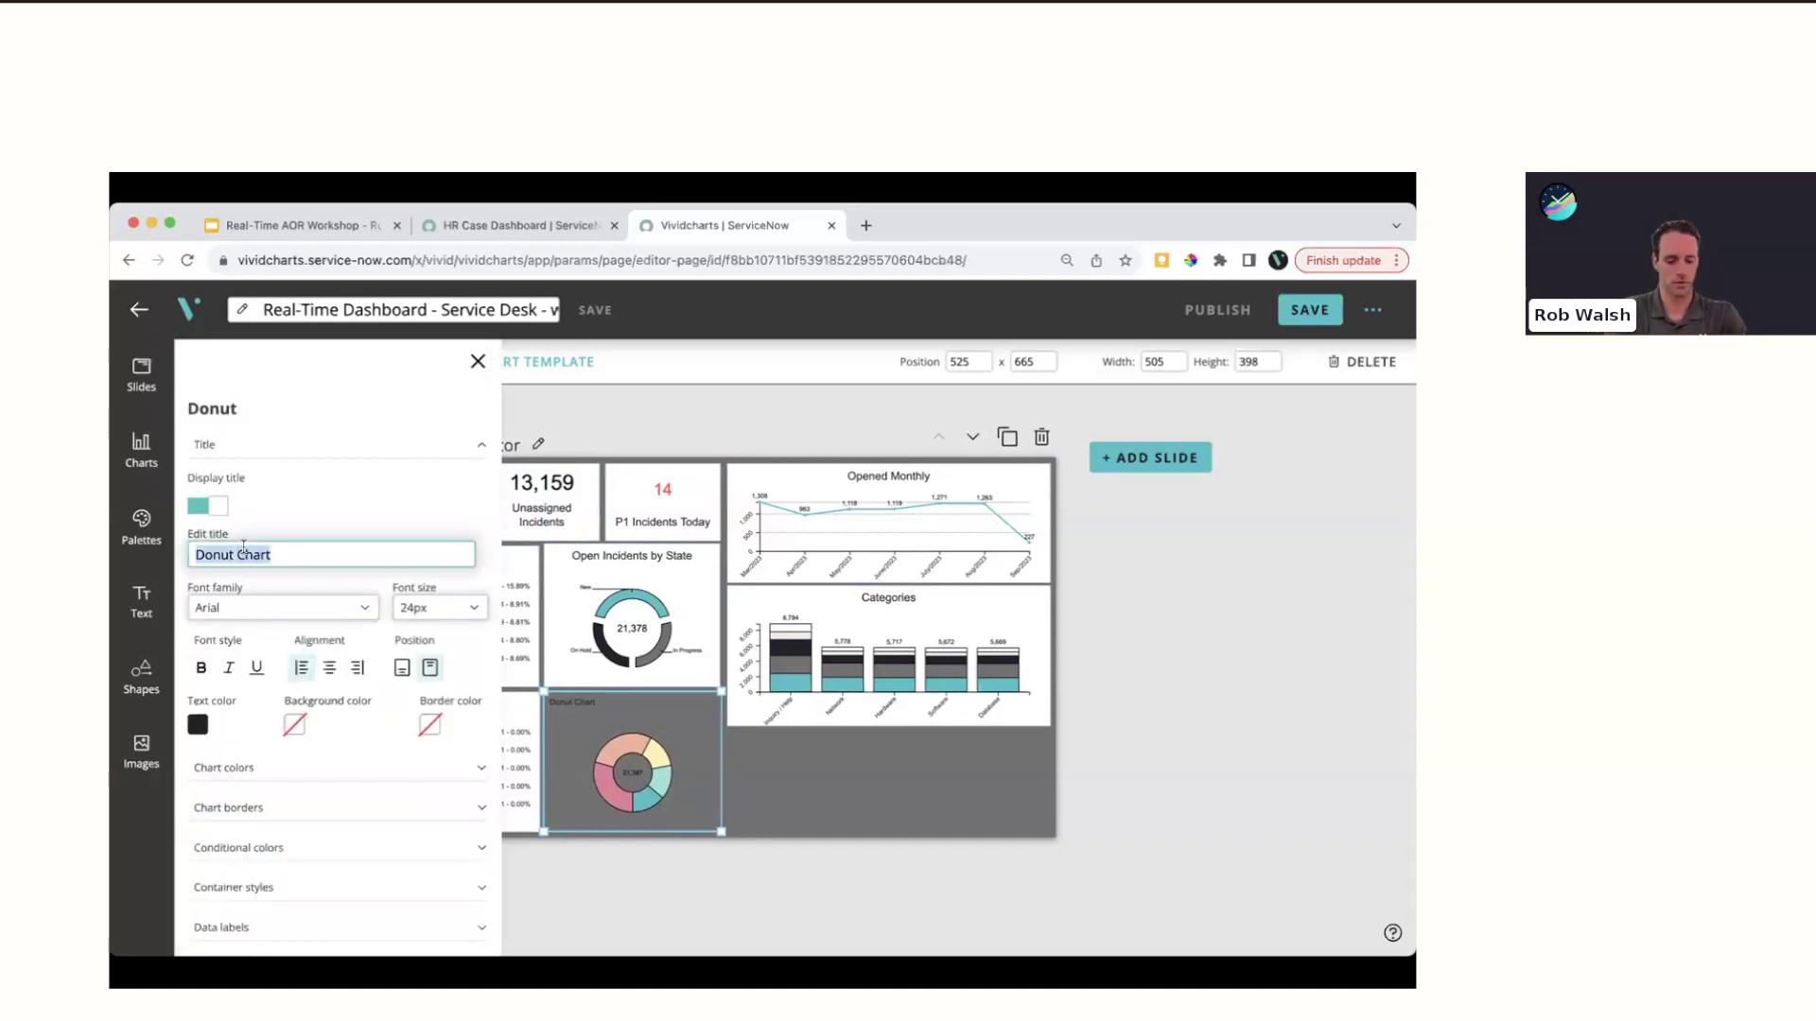
{"action": "type", "text": "Open Incidents by Priority"}
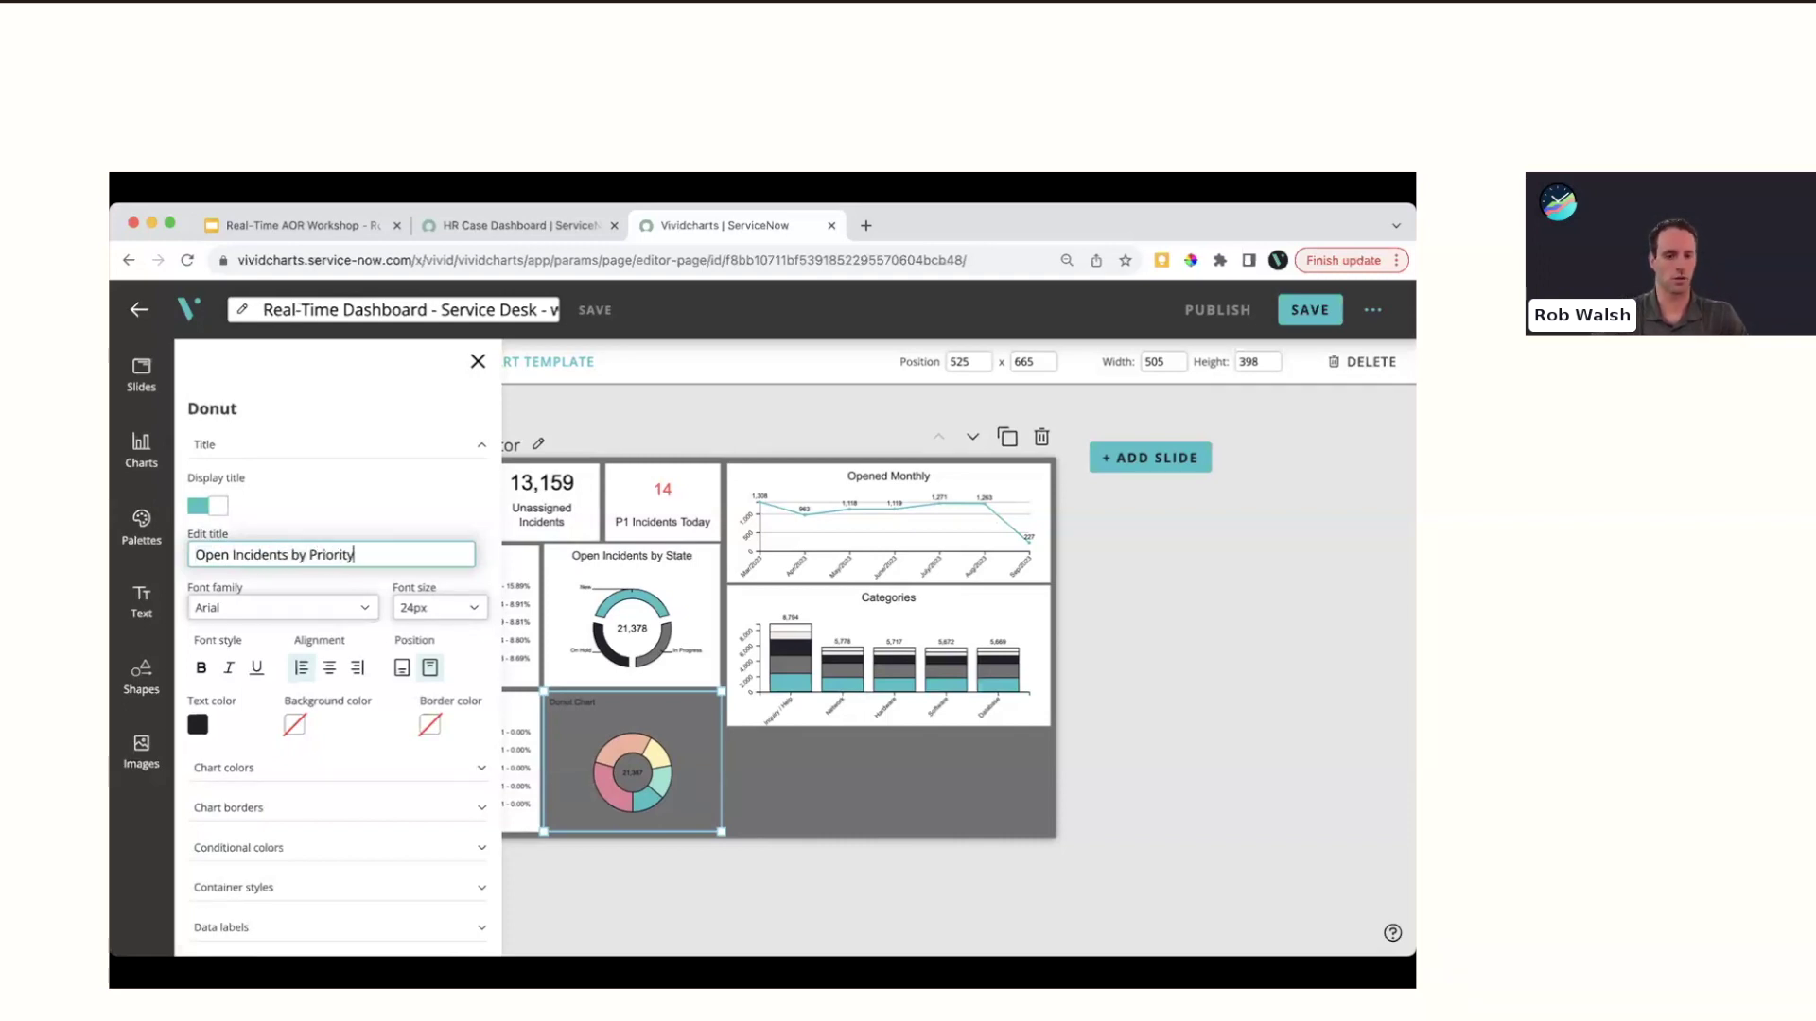
Set the Open Incidents by Priority title to 32px and center it
{"action": "left_click", "coordinate": [438, 607]}
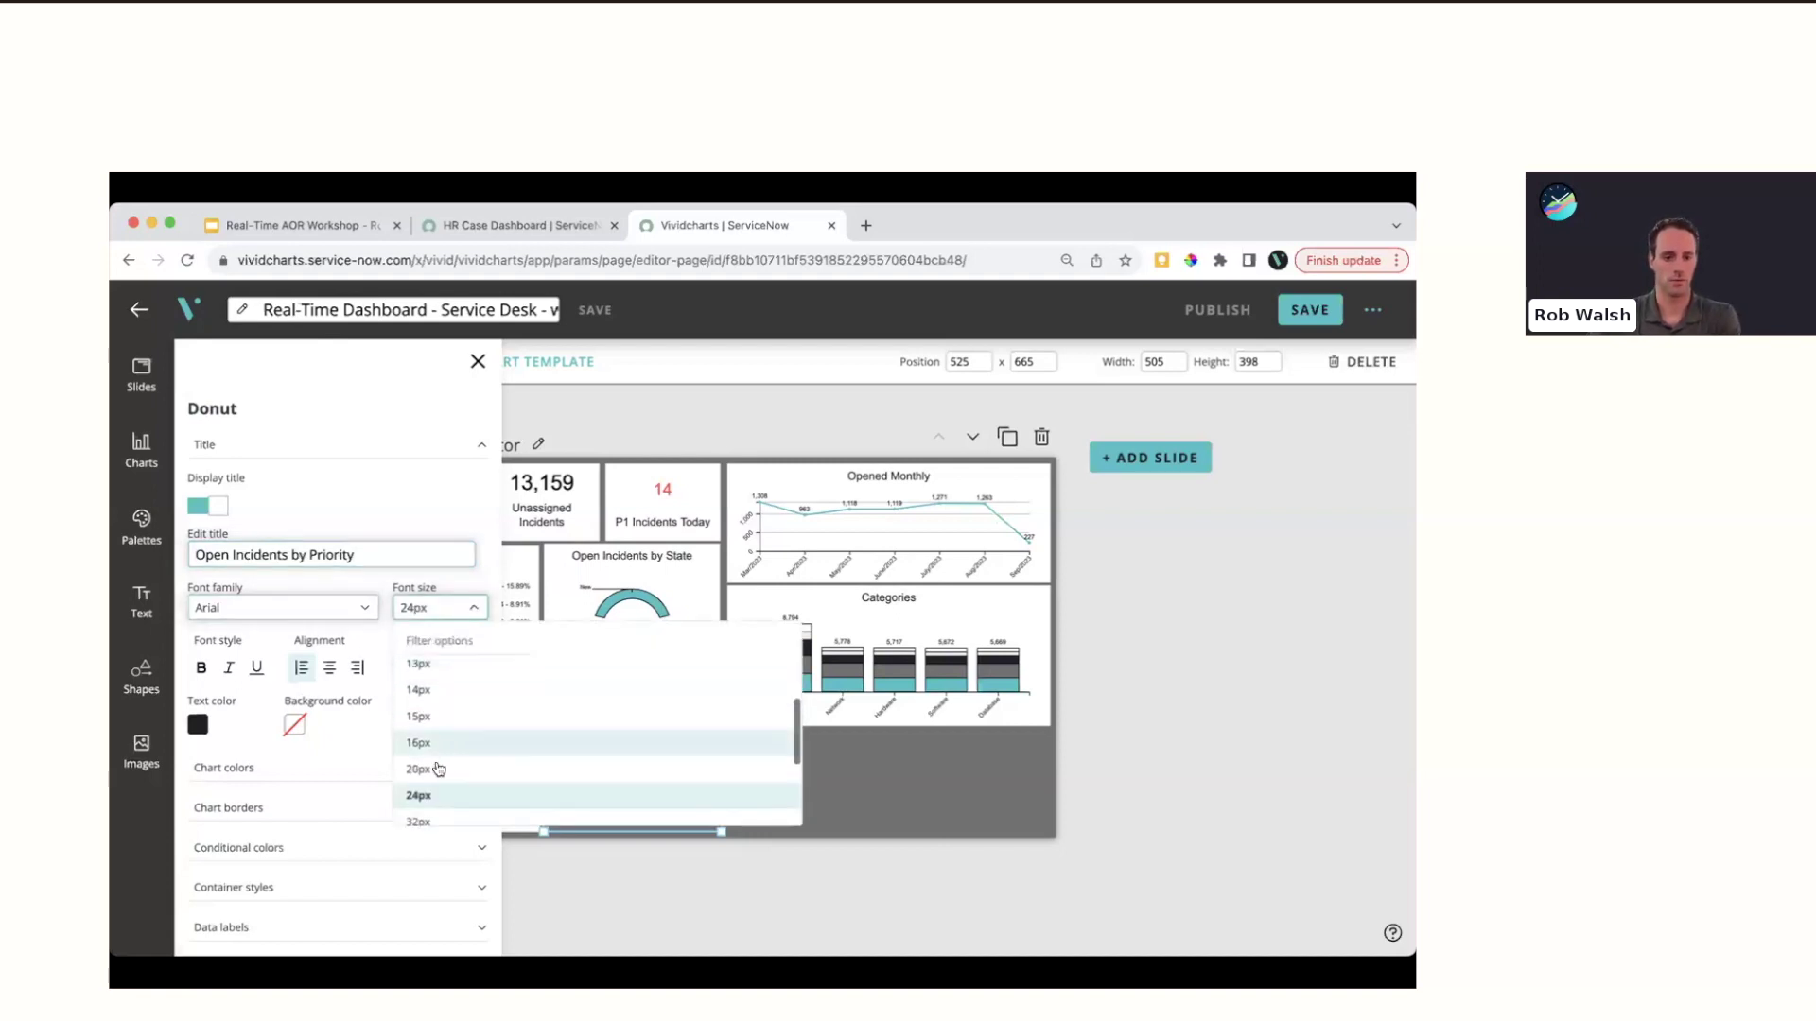
{"action": "left_click", "coordinate": [426, 799]}
{"action": "left_click", "coordinate": [454, 610]}
{"action": "scroll", "coordinate": [490, 724], "scroll_direction": "up", "scroll_amount": 2}
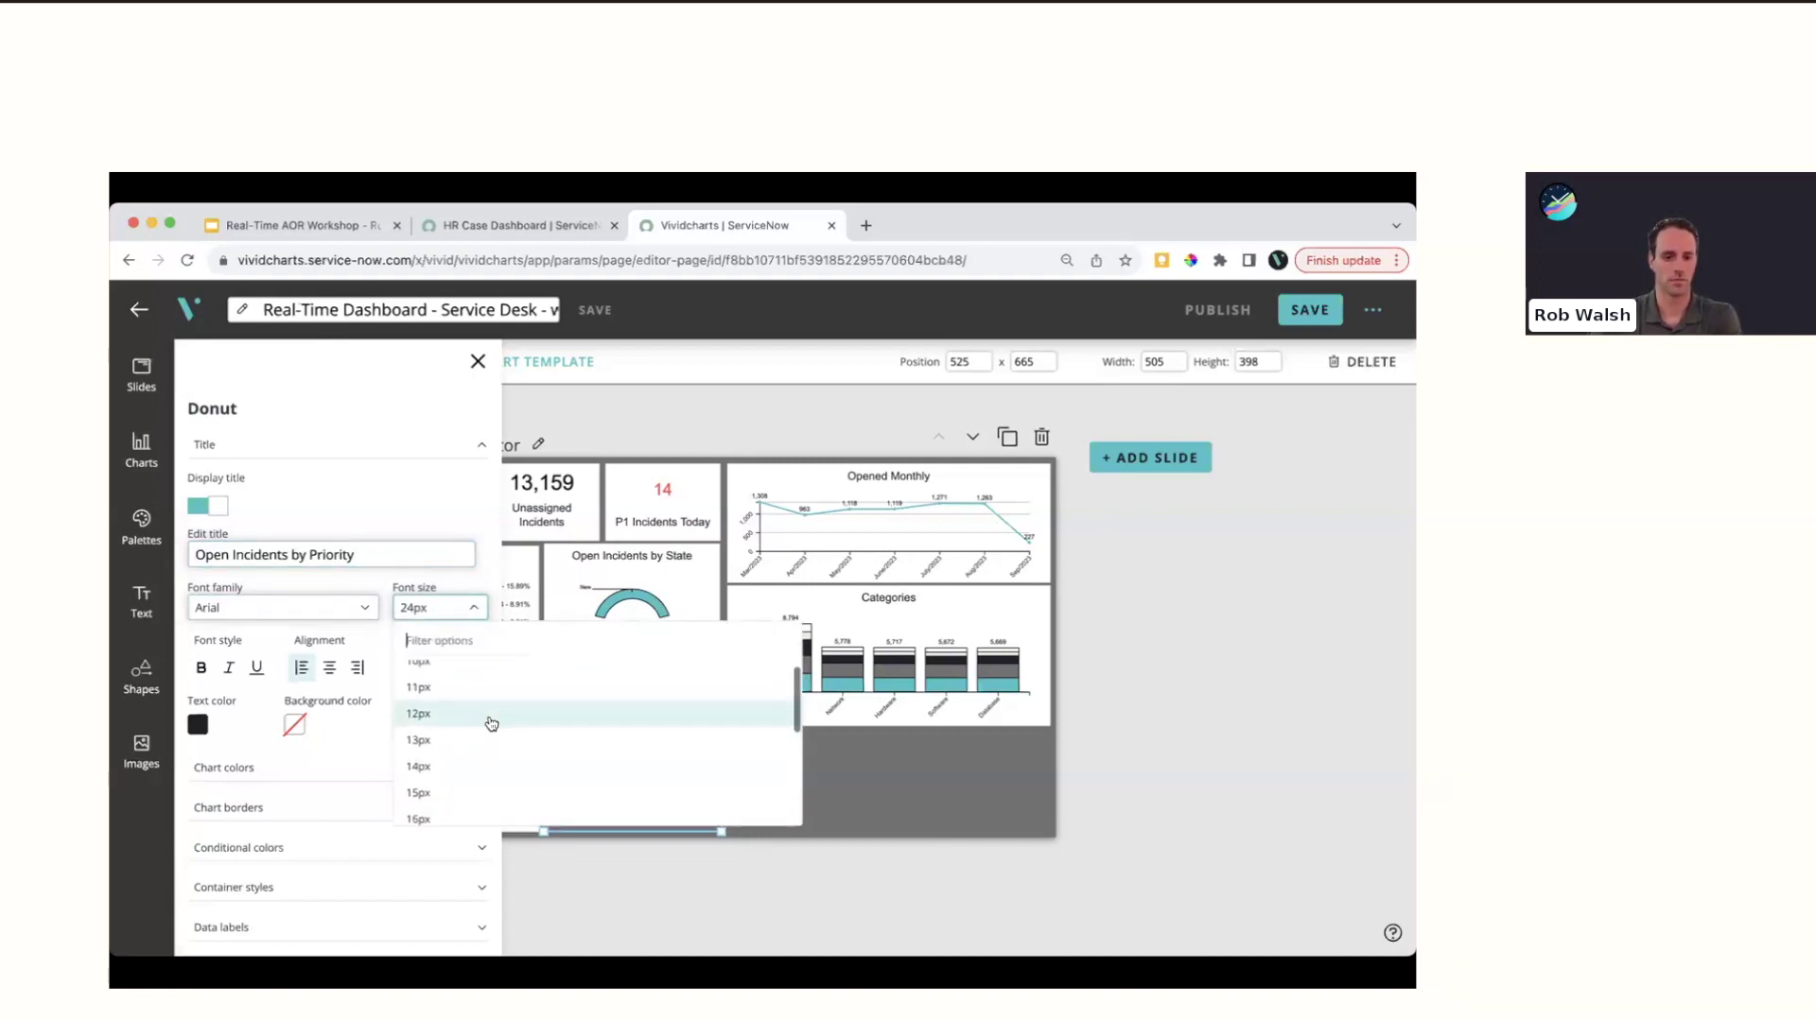
{"action": "scroll", "coordinate": [489, 722], "scroll_direction": "down", "scroll_amount": 5}
{"action": "left_click", "coordinate": [450, 742]}
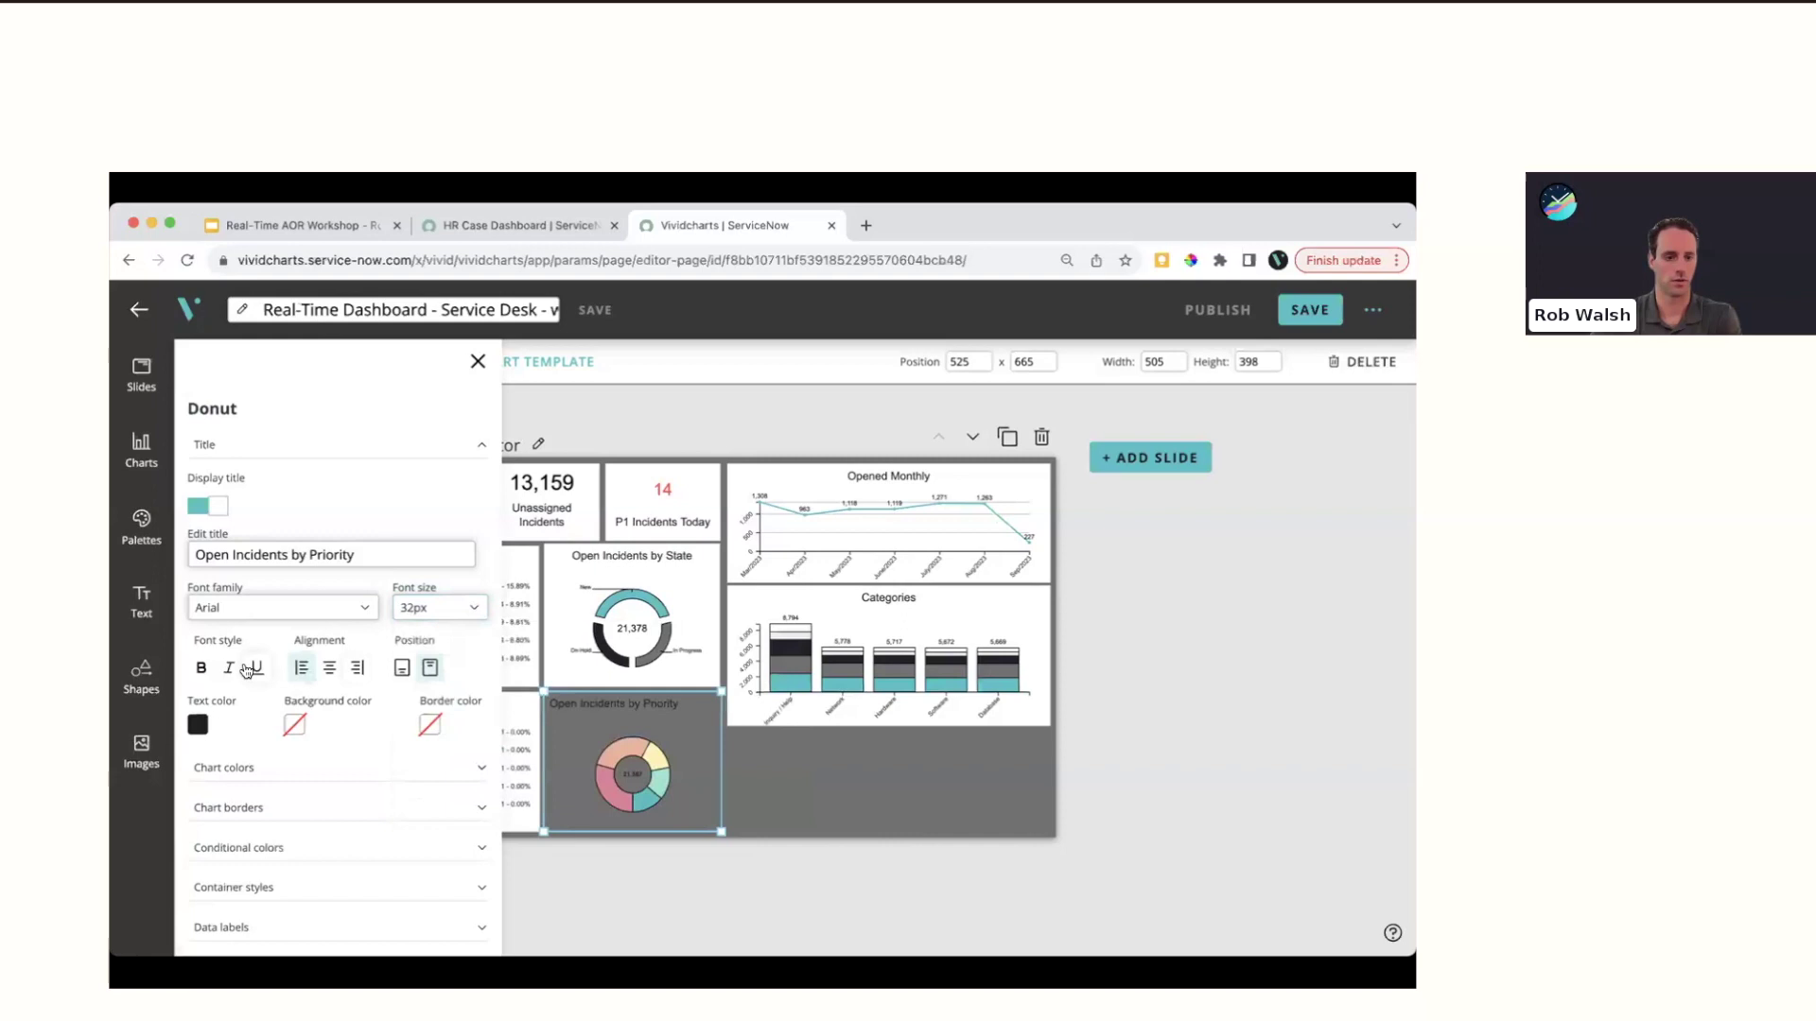
{"action": "left_click", "coordinate": [330, 668]}
{"action": "left_click", "coordinate": [370, 444]}
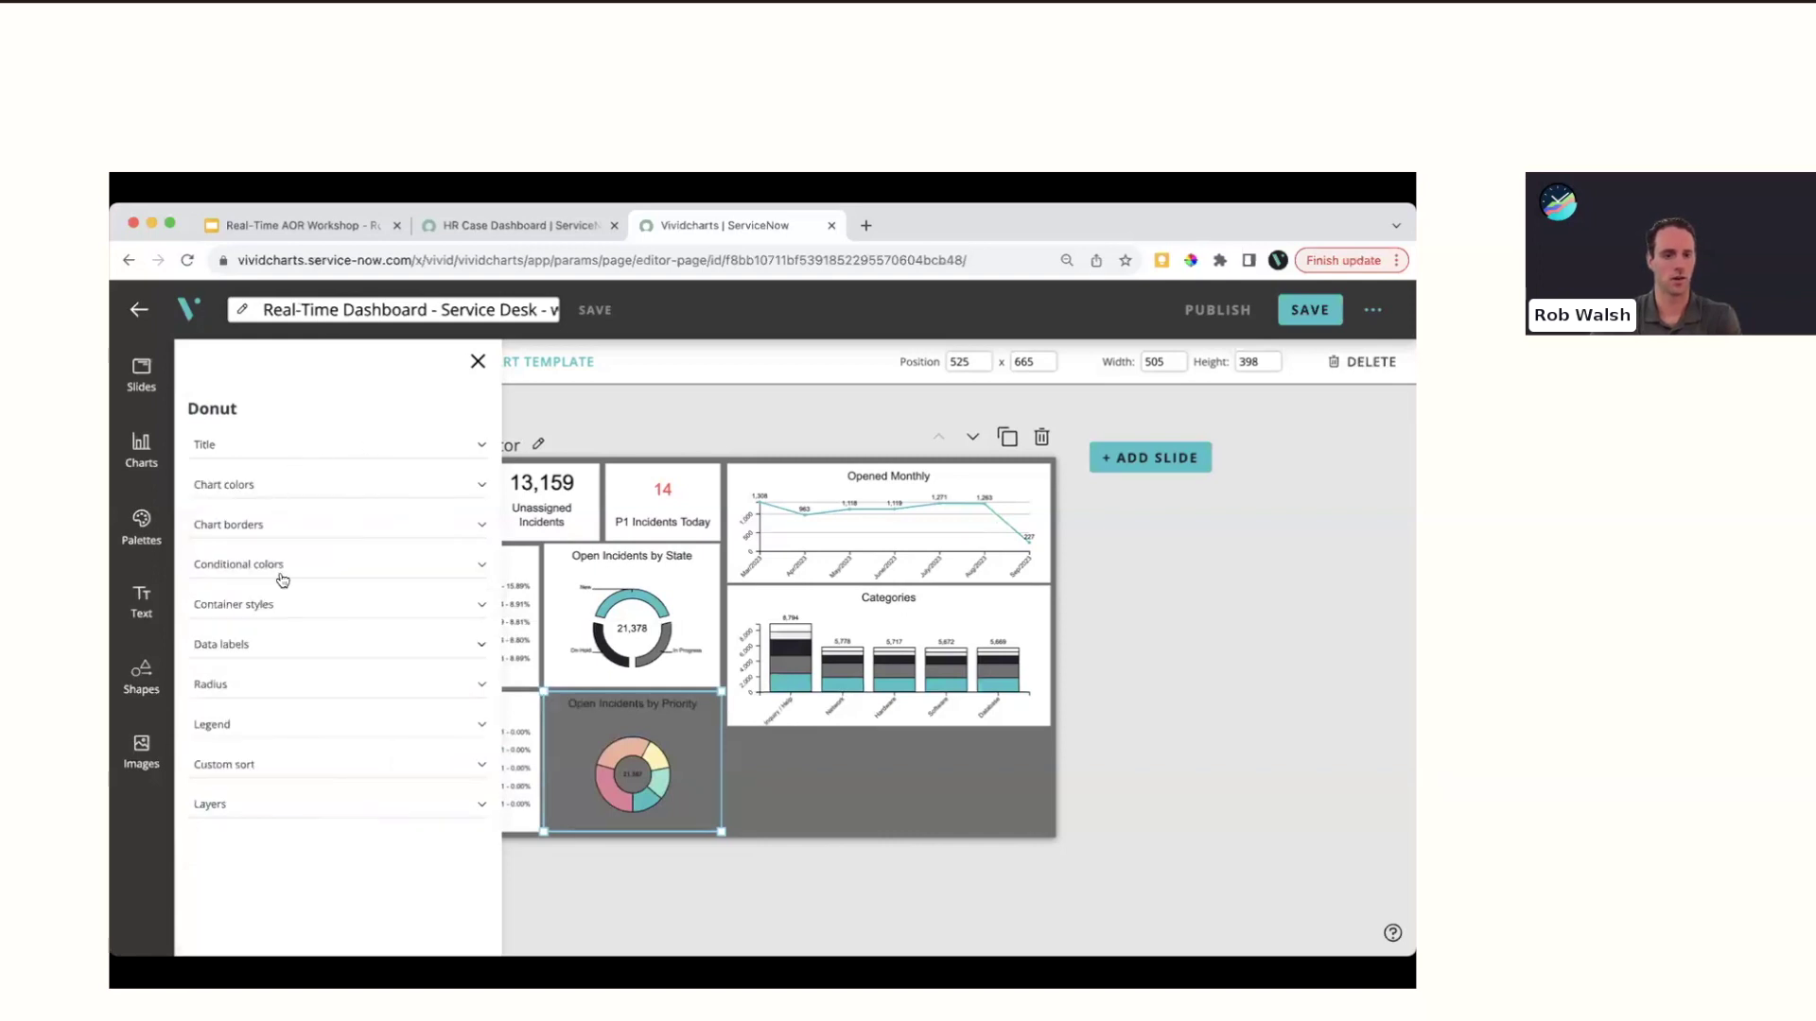
Give the Open Incidents by Priority chart's container a white background from the ServiceNow palette
{"action": "left_click", "coordinate": [284, 605]}
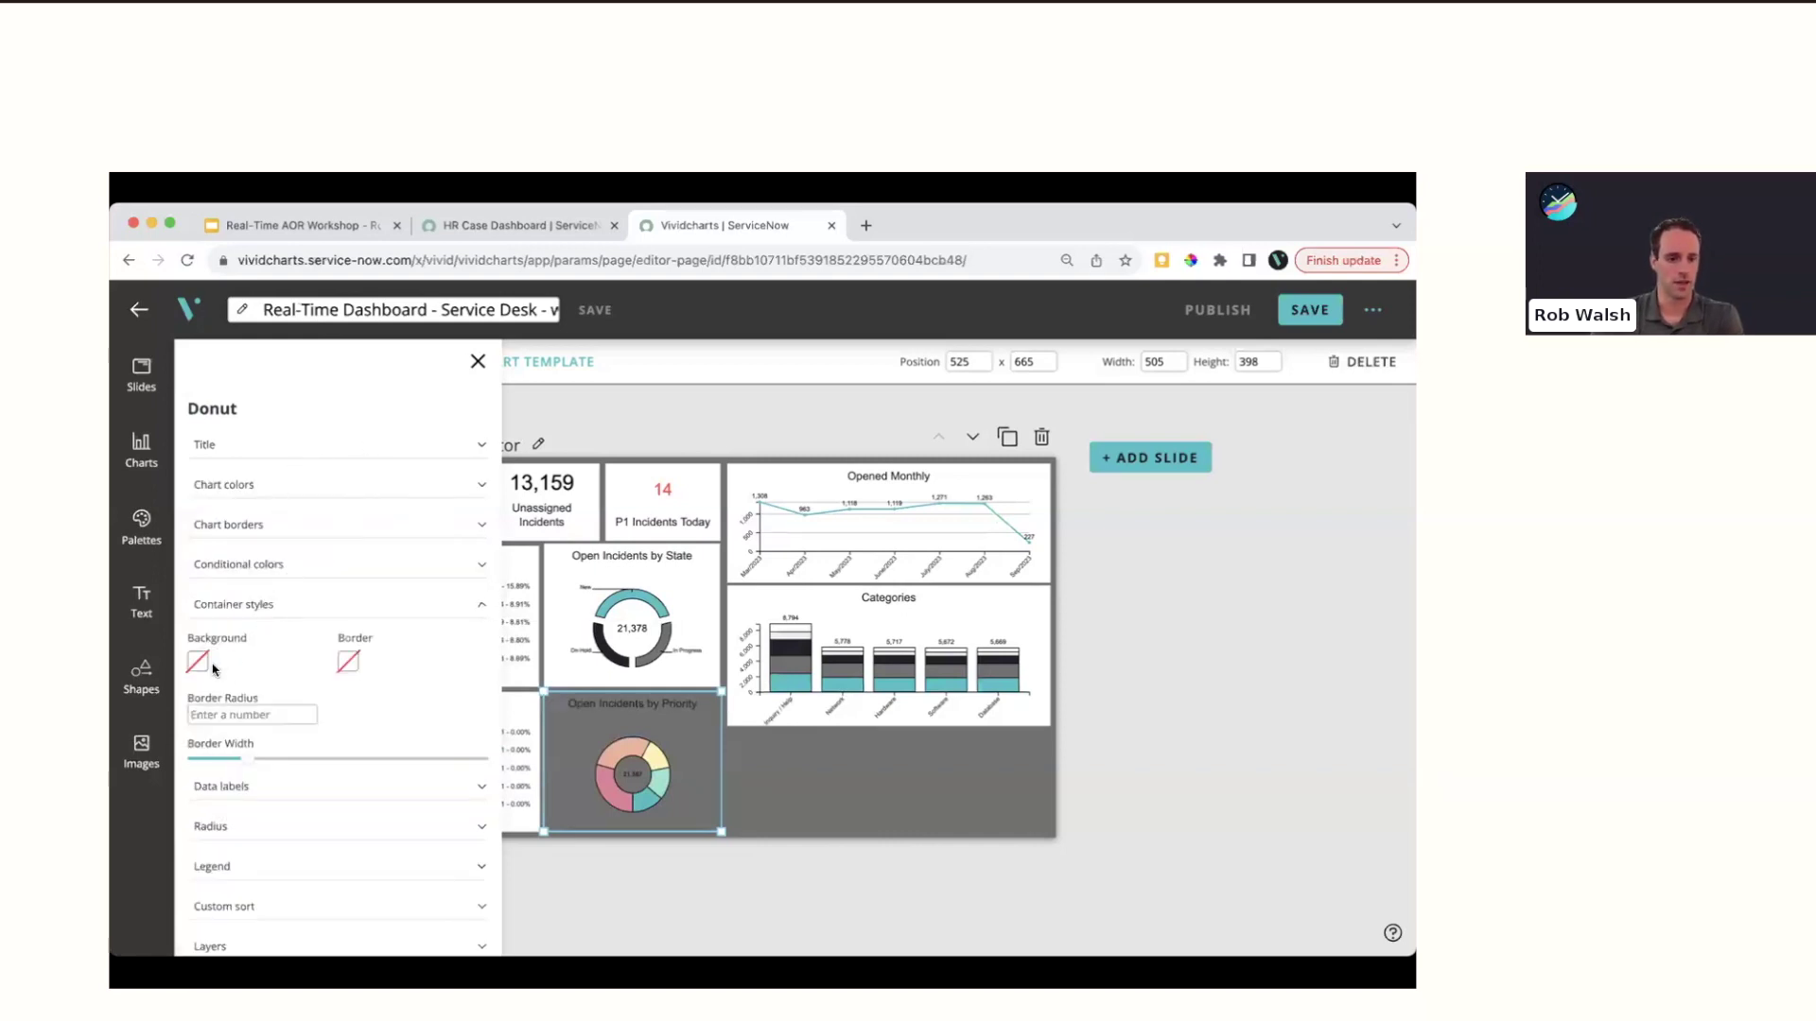
{"action": "left_click", "coordinate": [197, 662]}
{"action": "left_click", "coordinate": [317, 898]}
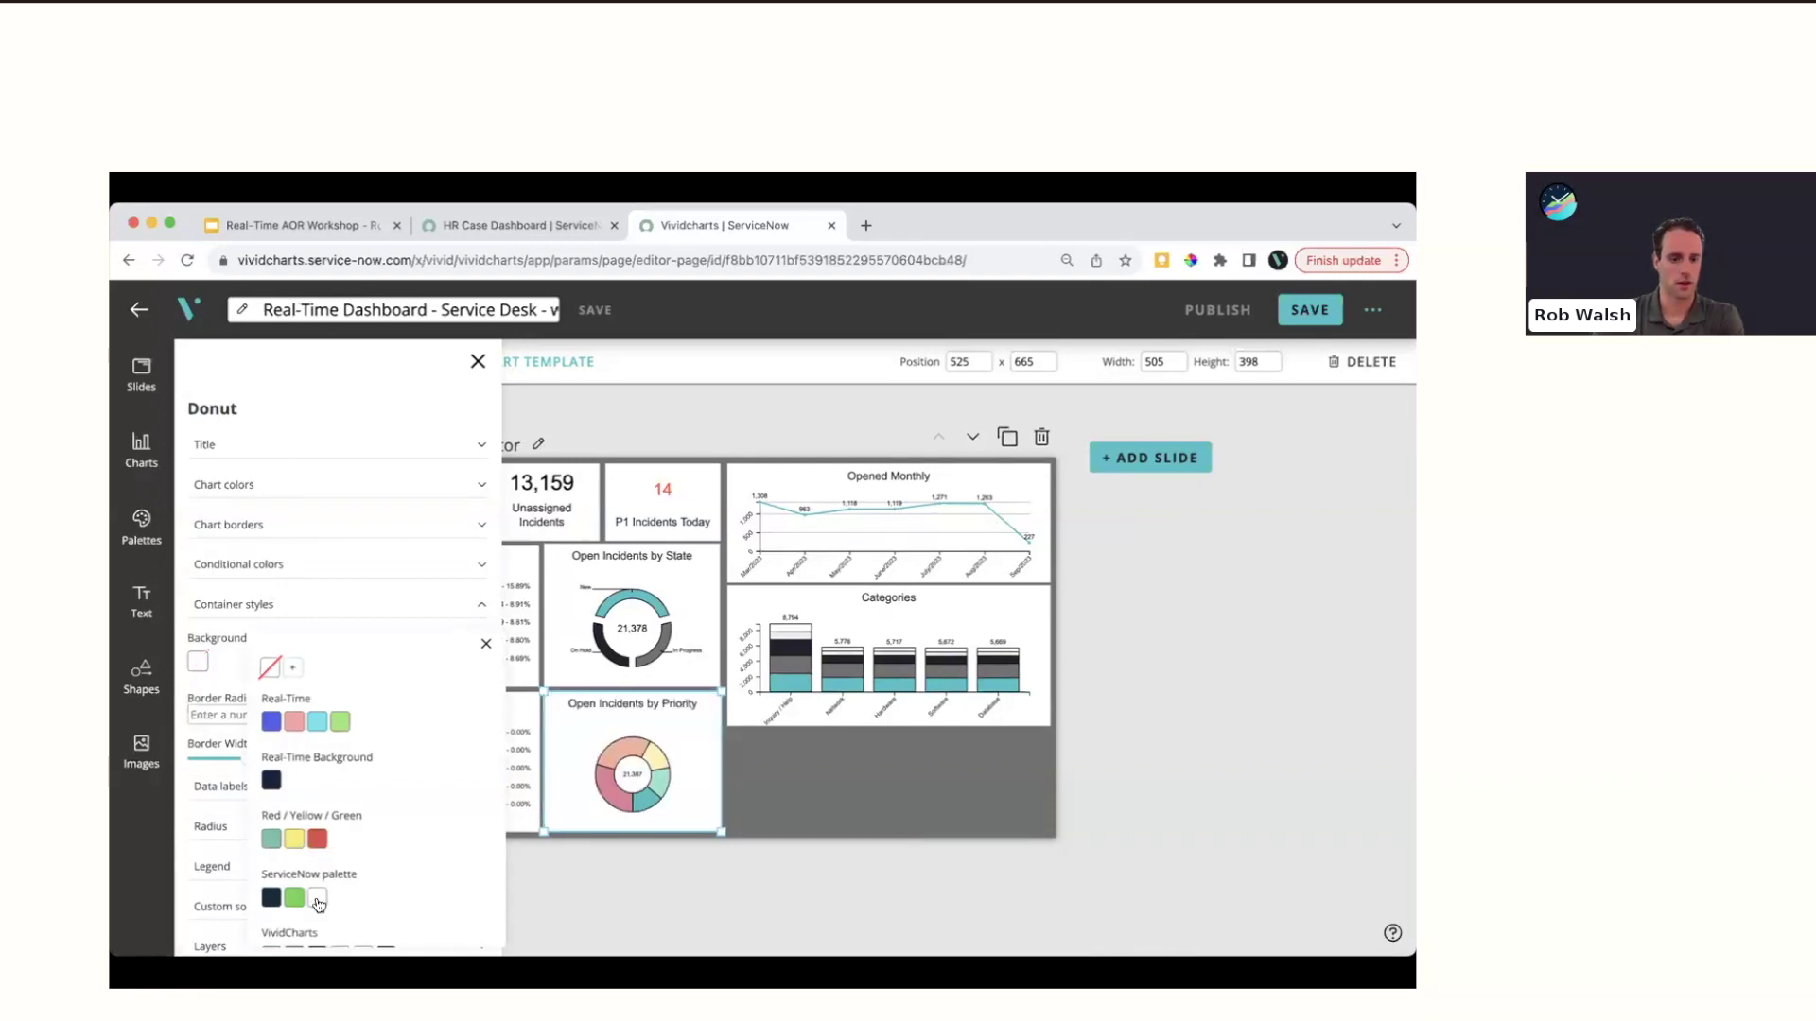
{"action": "left_click", "coordinate": [234, 606]}
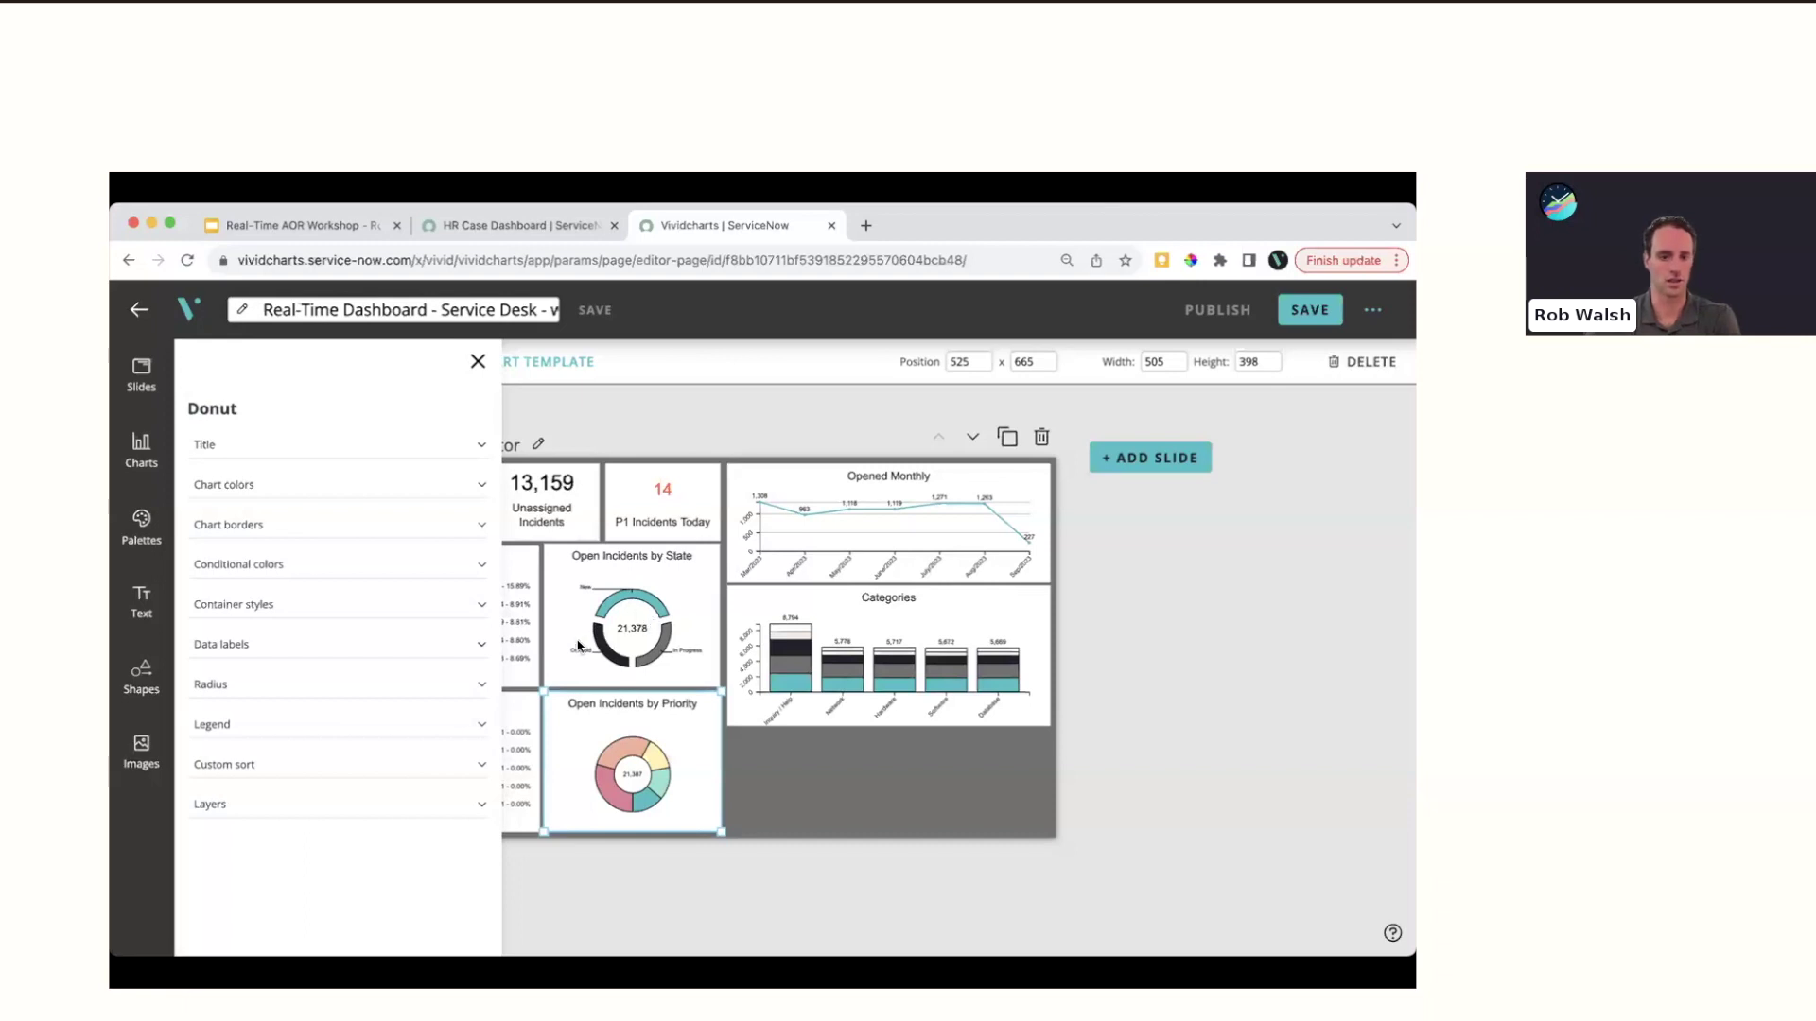
Turn on the category labels for the Open Incidents by Priority donut's slices
{"action": "left_click", "coordinate": [264, 641]}
{"action": "scroll", "coordinate": [262, 662], "scroll_direction": "down", "scroll_amount": 2}
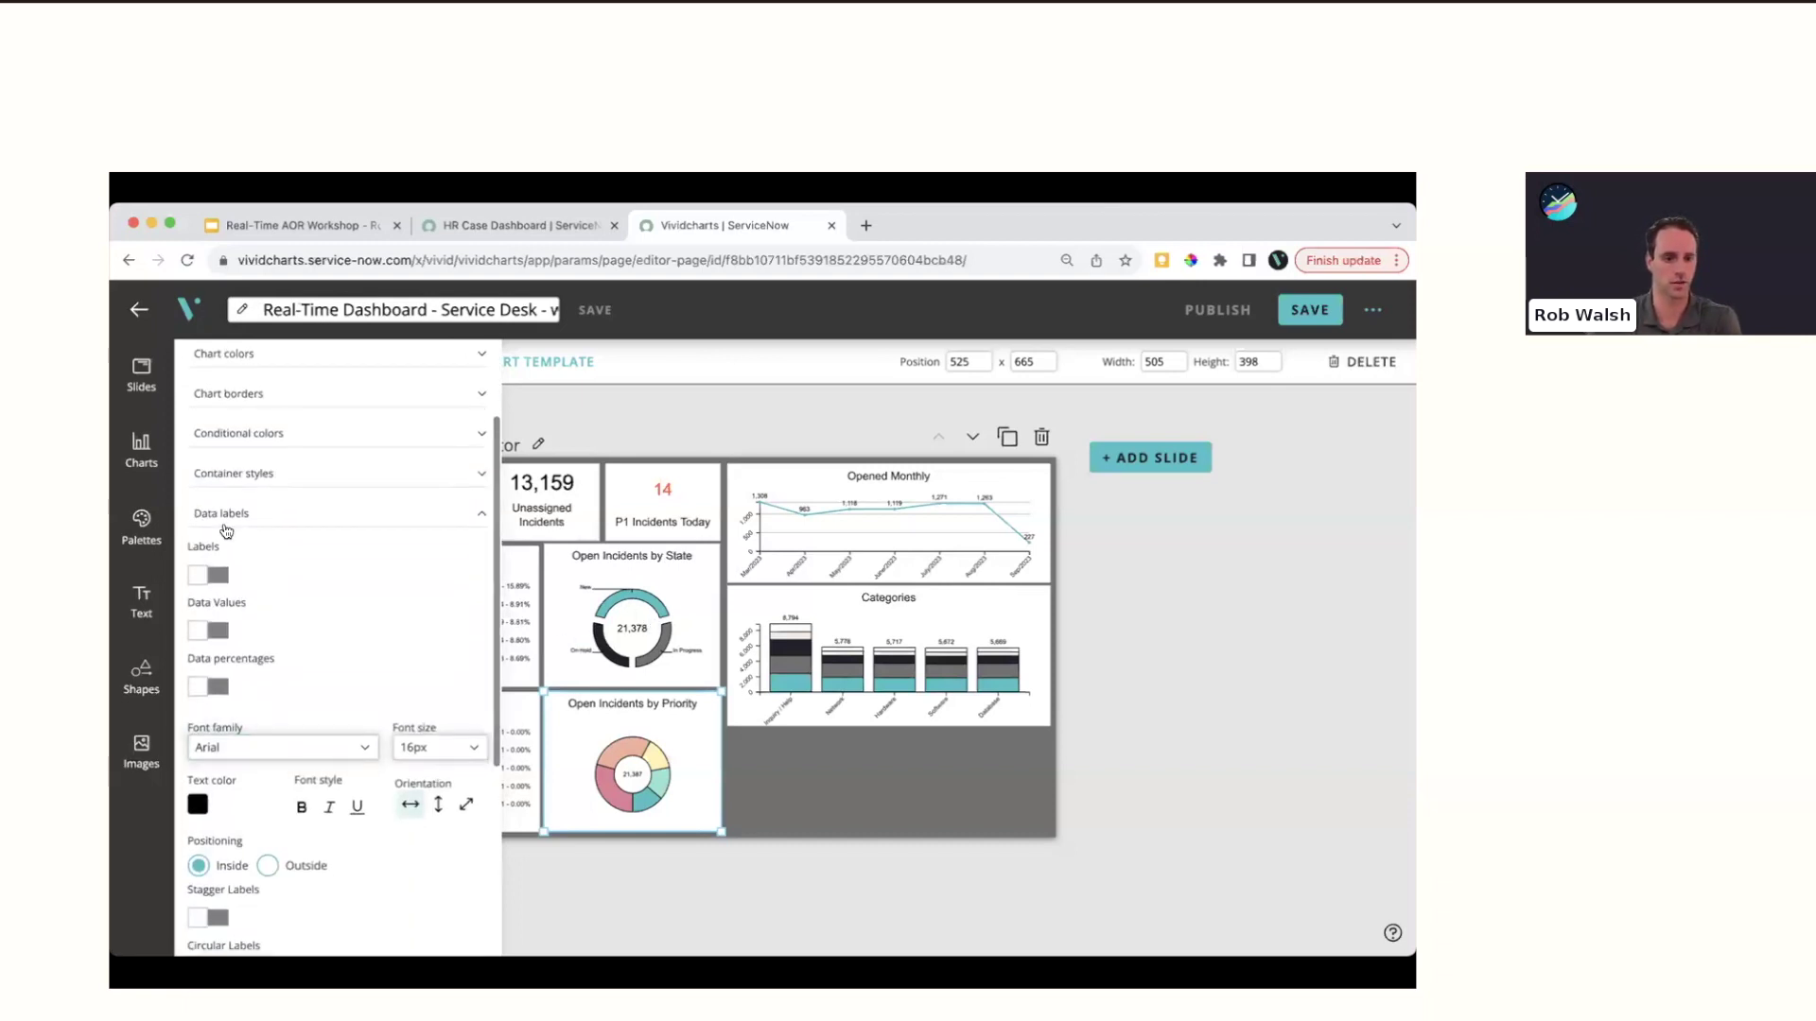
{"action": "left_click", "coordinate": [204, 578]}
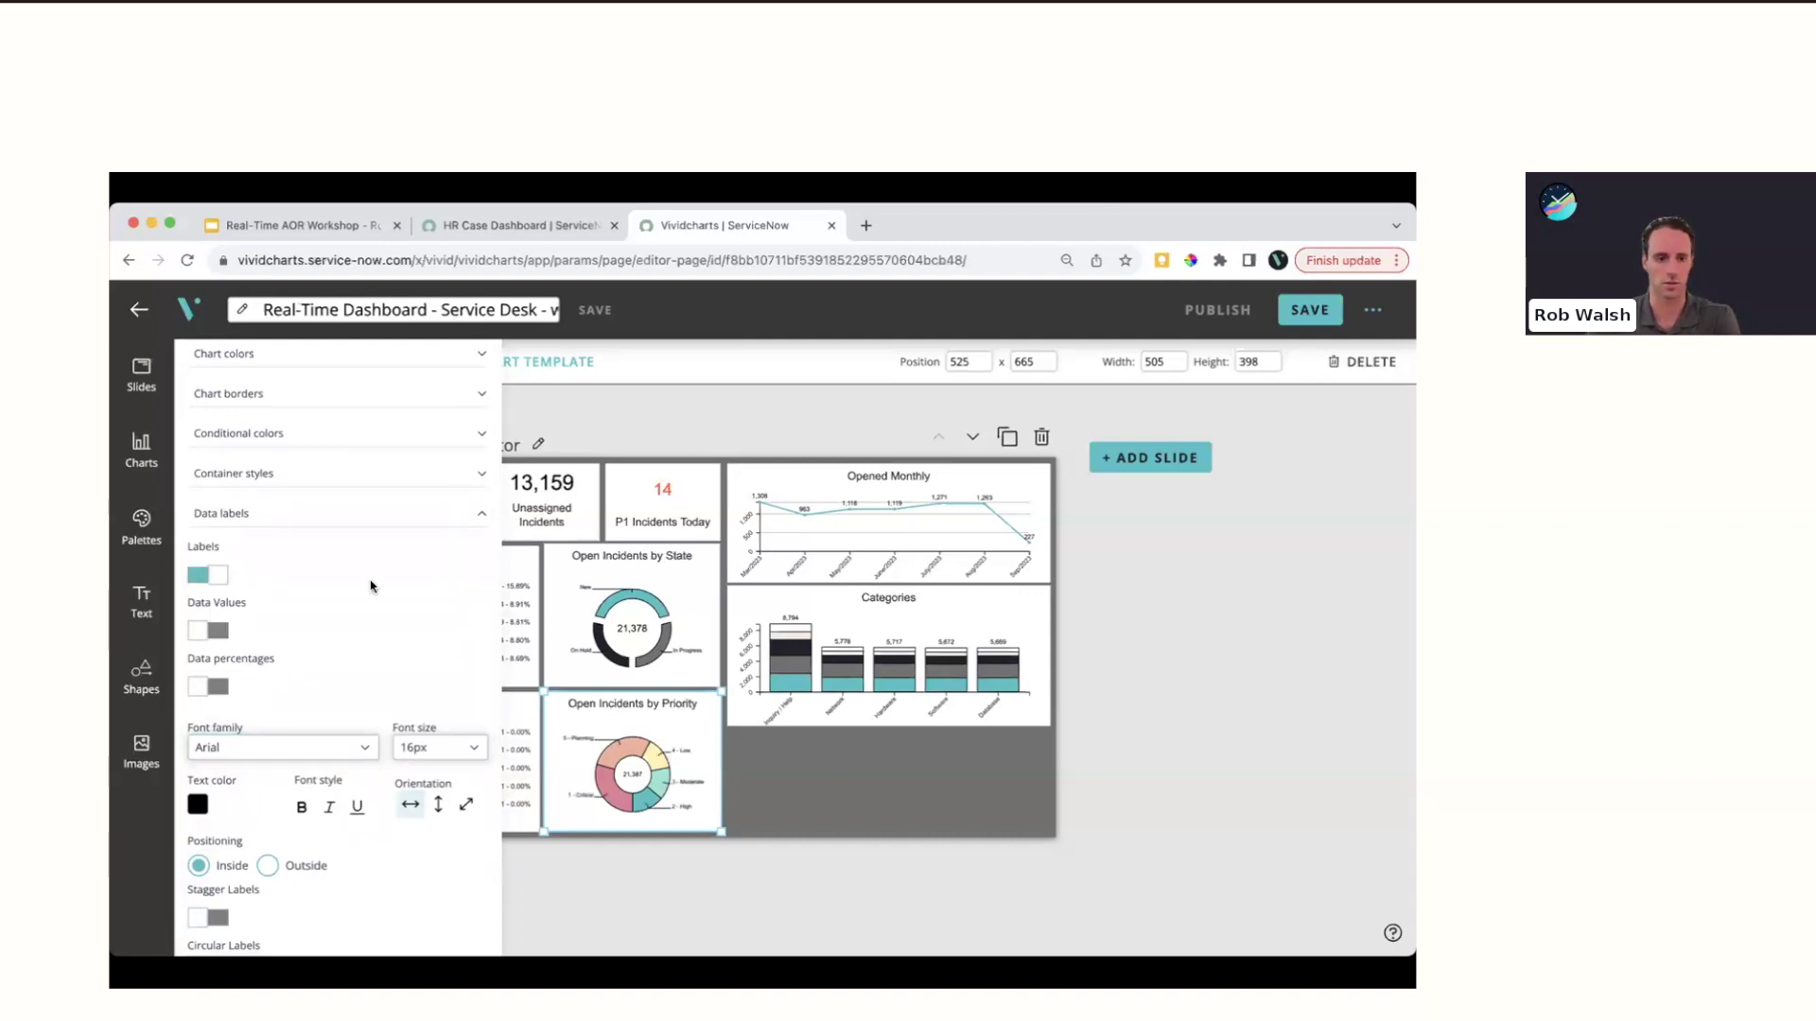
{"action": "left_click", "coordinate": [305, 517]}
Swap the Open Incidents by Priority chart's colors to the VividCharts palette
{"action": "left_click", "coordinate": [310, 485]}
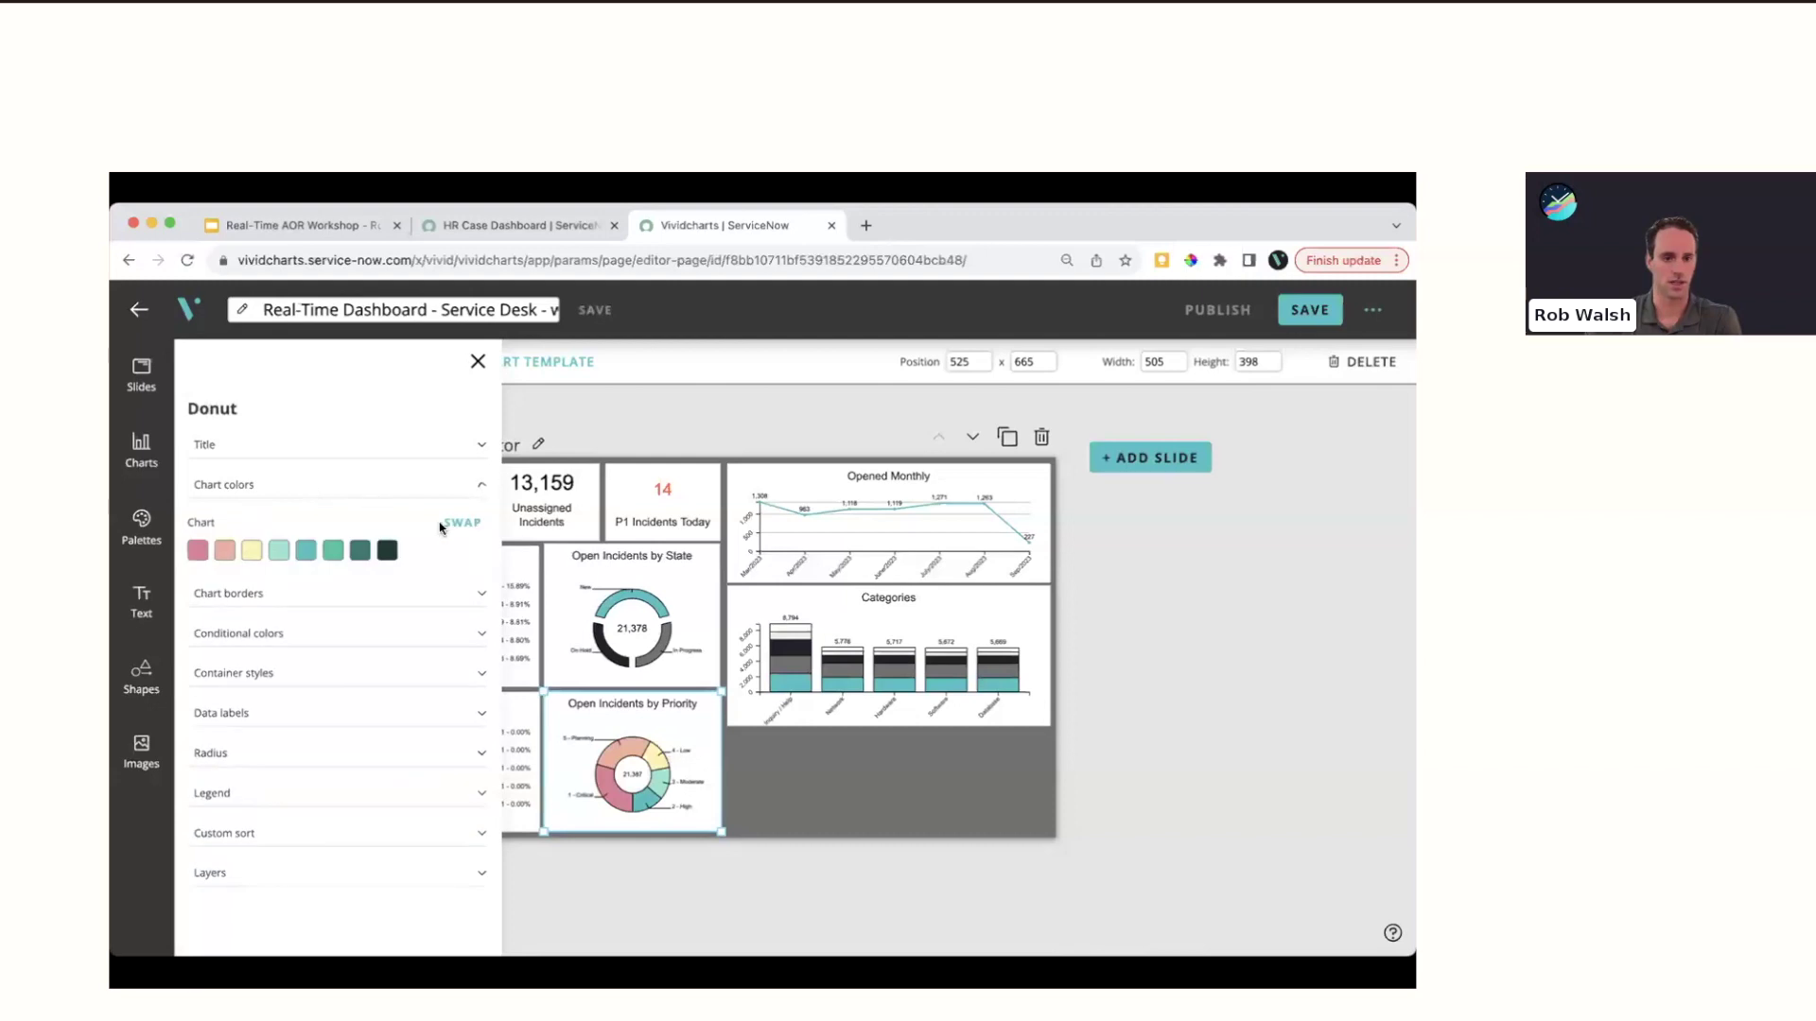
{"action": "left_click", "coordinate": [462, 522]}
{"action": "scroll", "coordinate": [615, 681], "scroll_direction": "down", "scroll_amount": 2}
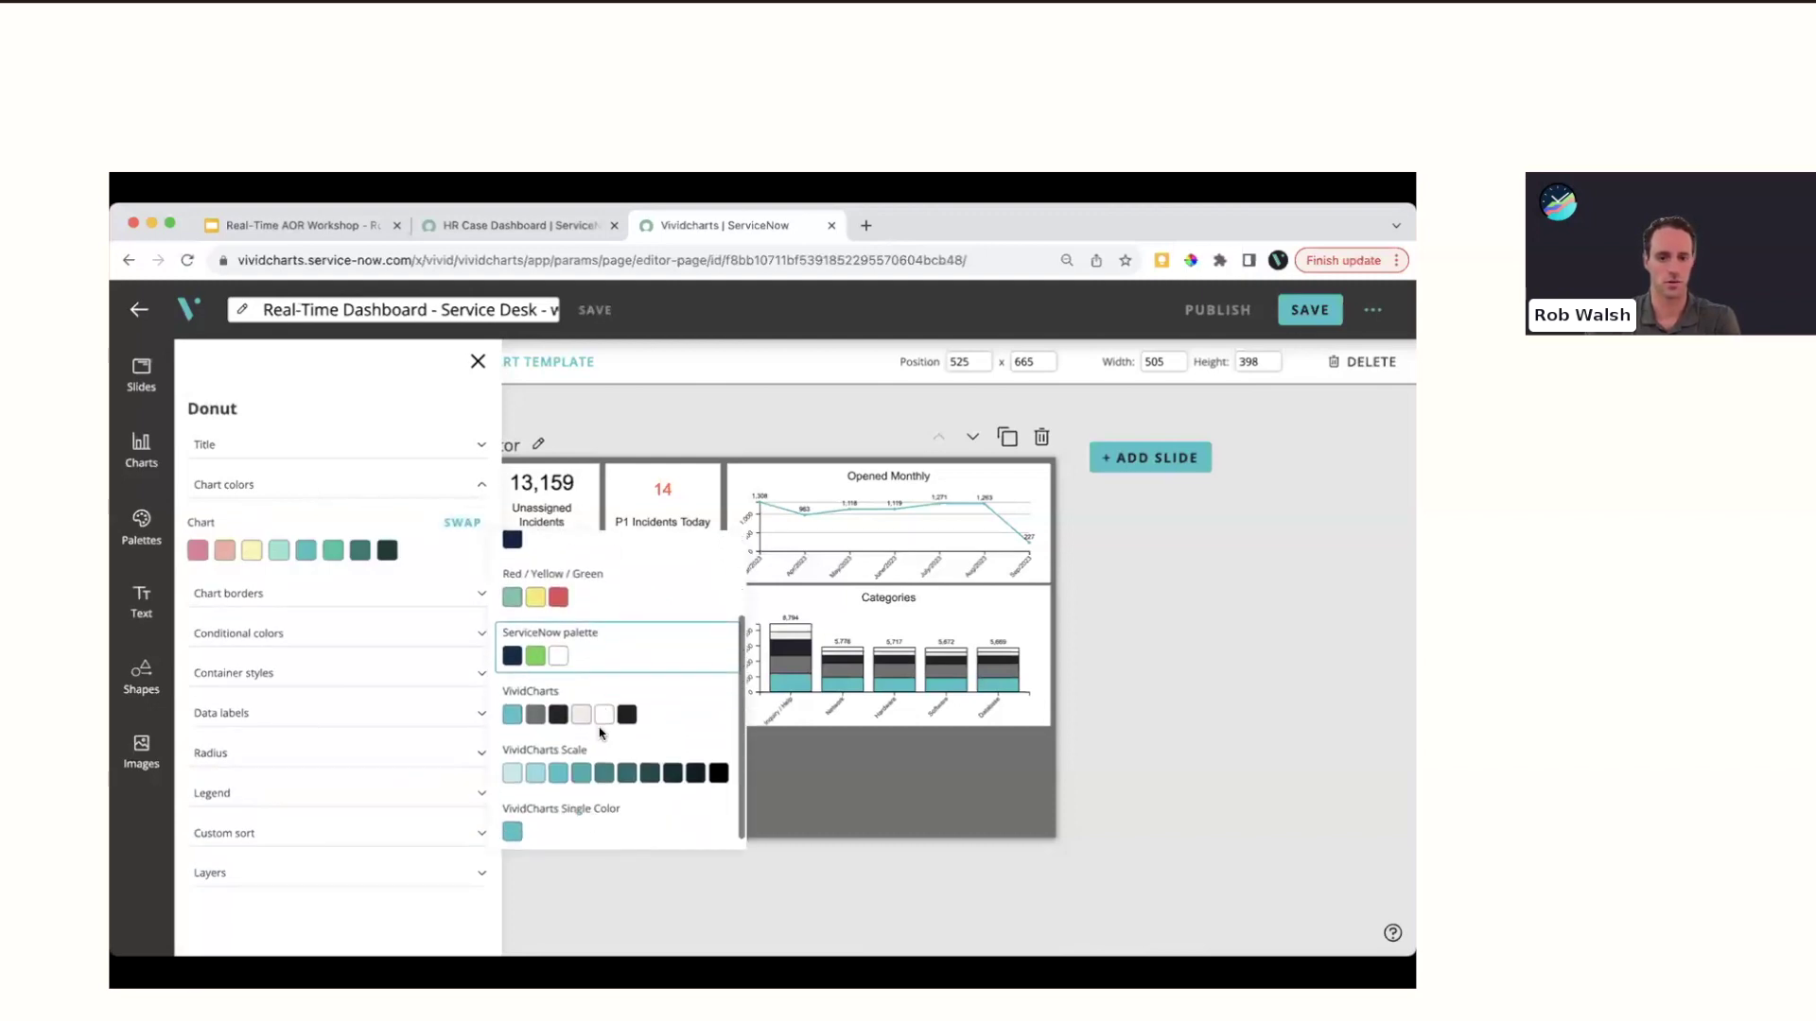
{"action": "left_click", "coordinate": [613, 716]}
{"action": "left_click", "coordinate": [417, 498]}
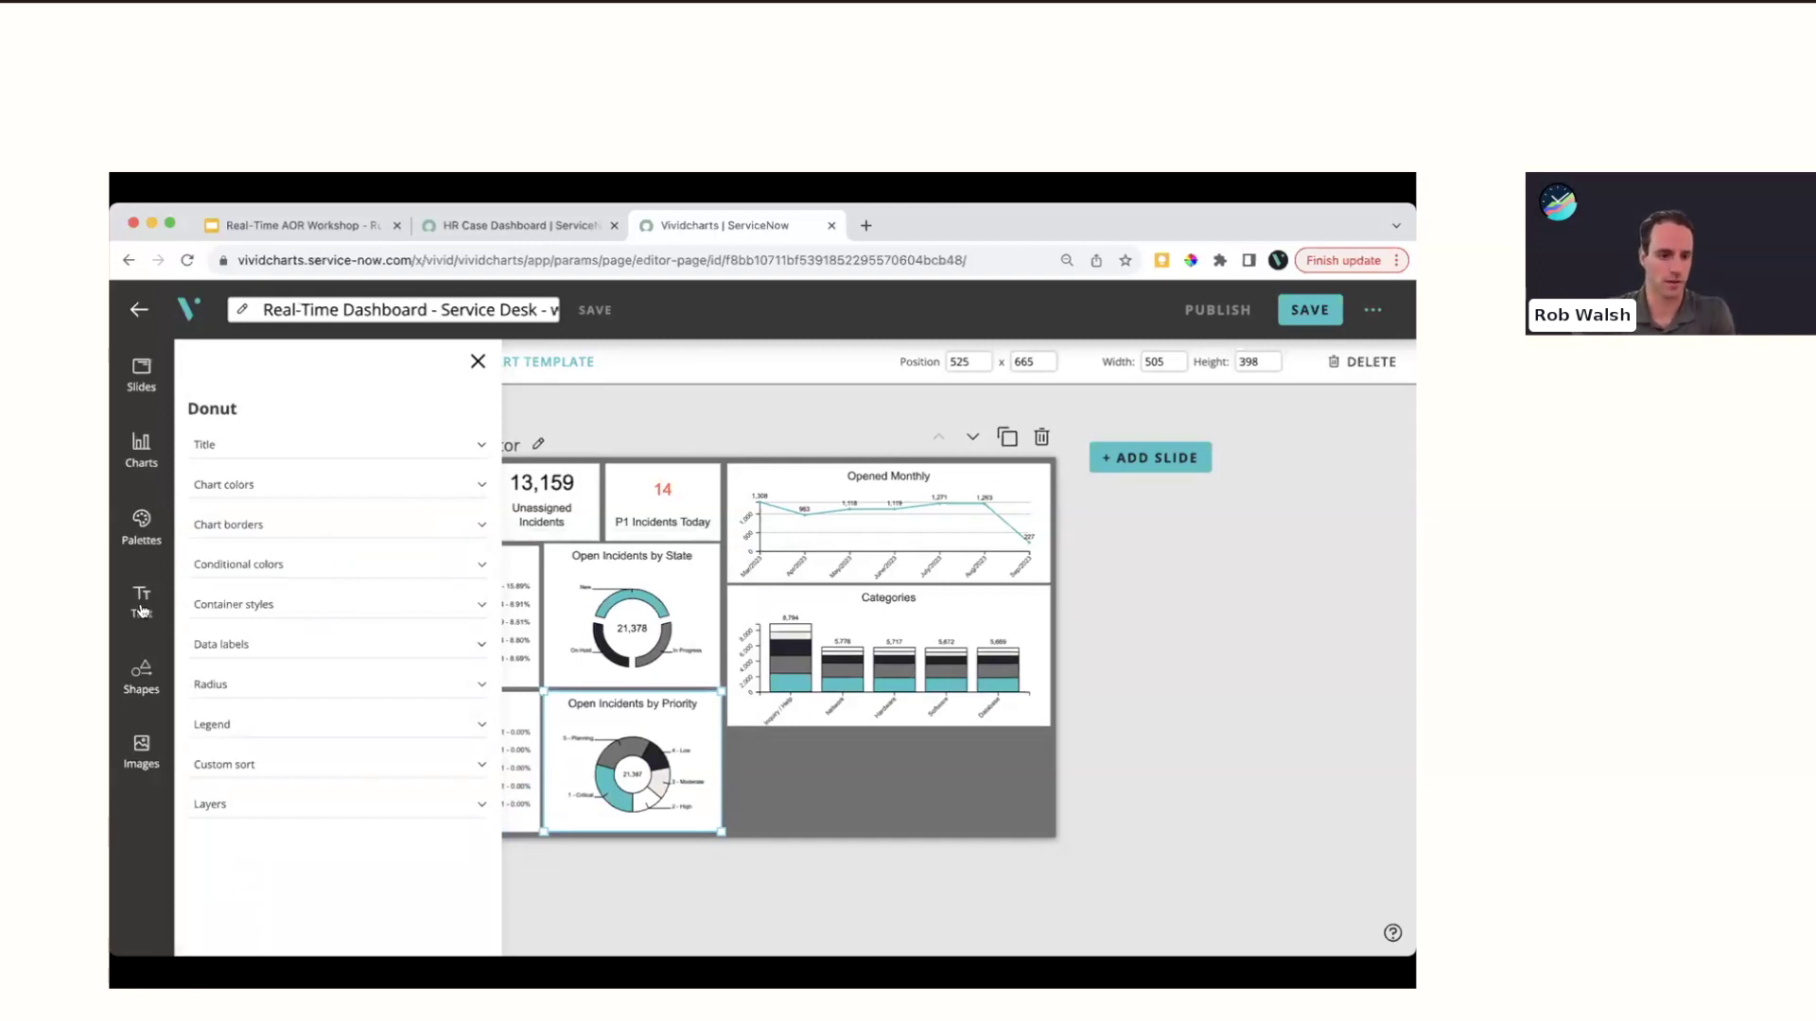
Enlarge the priority donut's inner radius to about three quarters and add a small slice padding to match the Open Incidents by State donut
{"action": "left_click", "coordinate": [260, 690]}
{"action": "scroll", "coordinate": [262, 702], "scroll_direction": "down", "scroll_amount": 1}
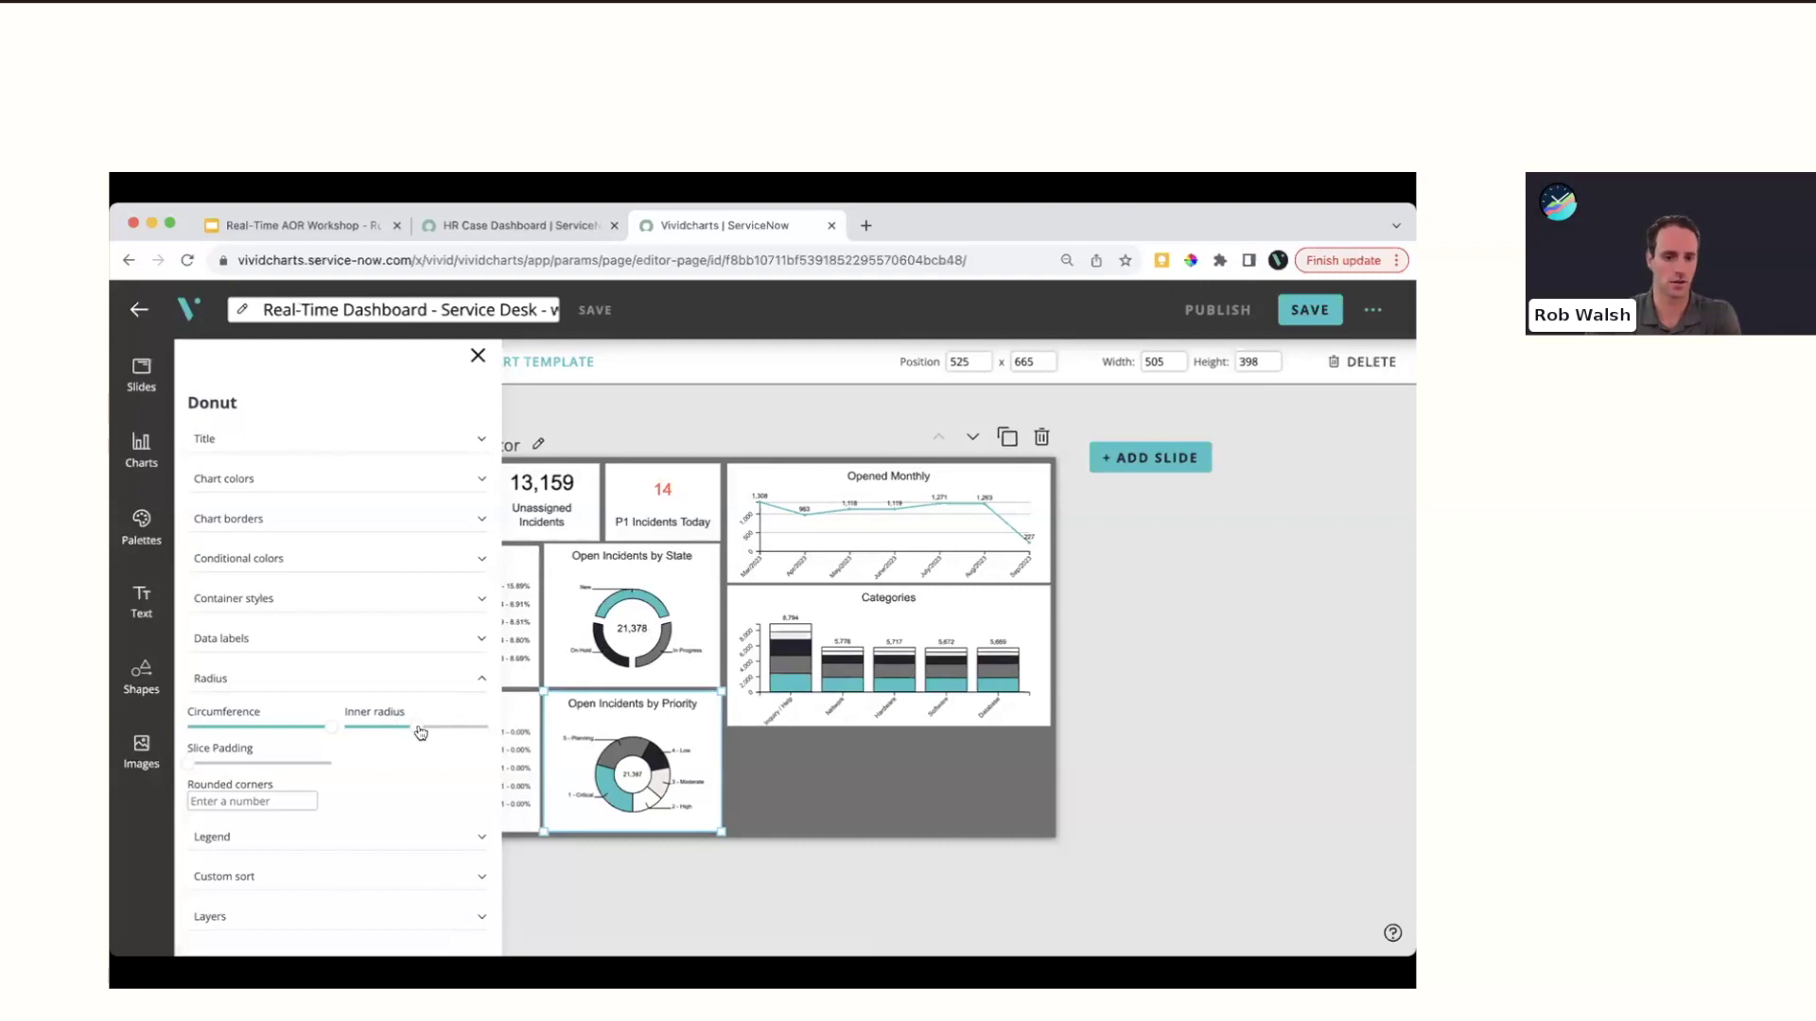
{"action": "left_click_drag", "start_coordinate": [419, 730], "coordinate": [458, 725]}
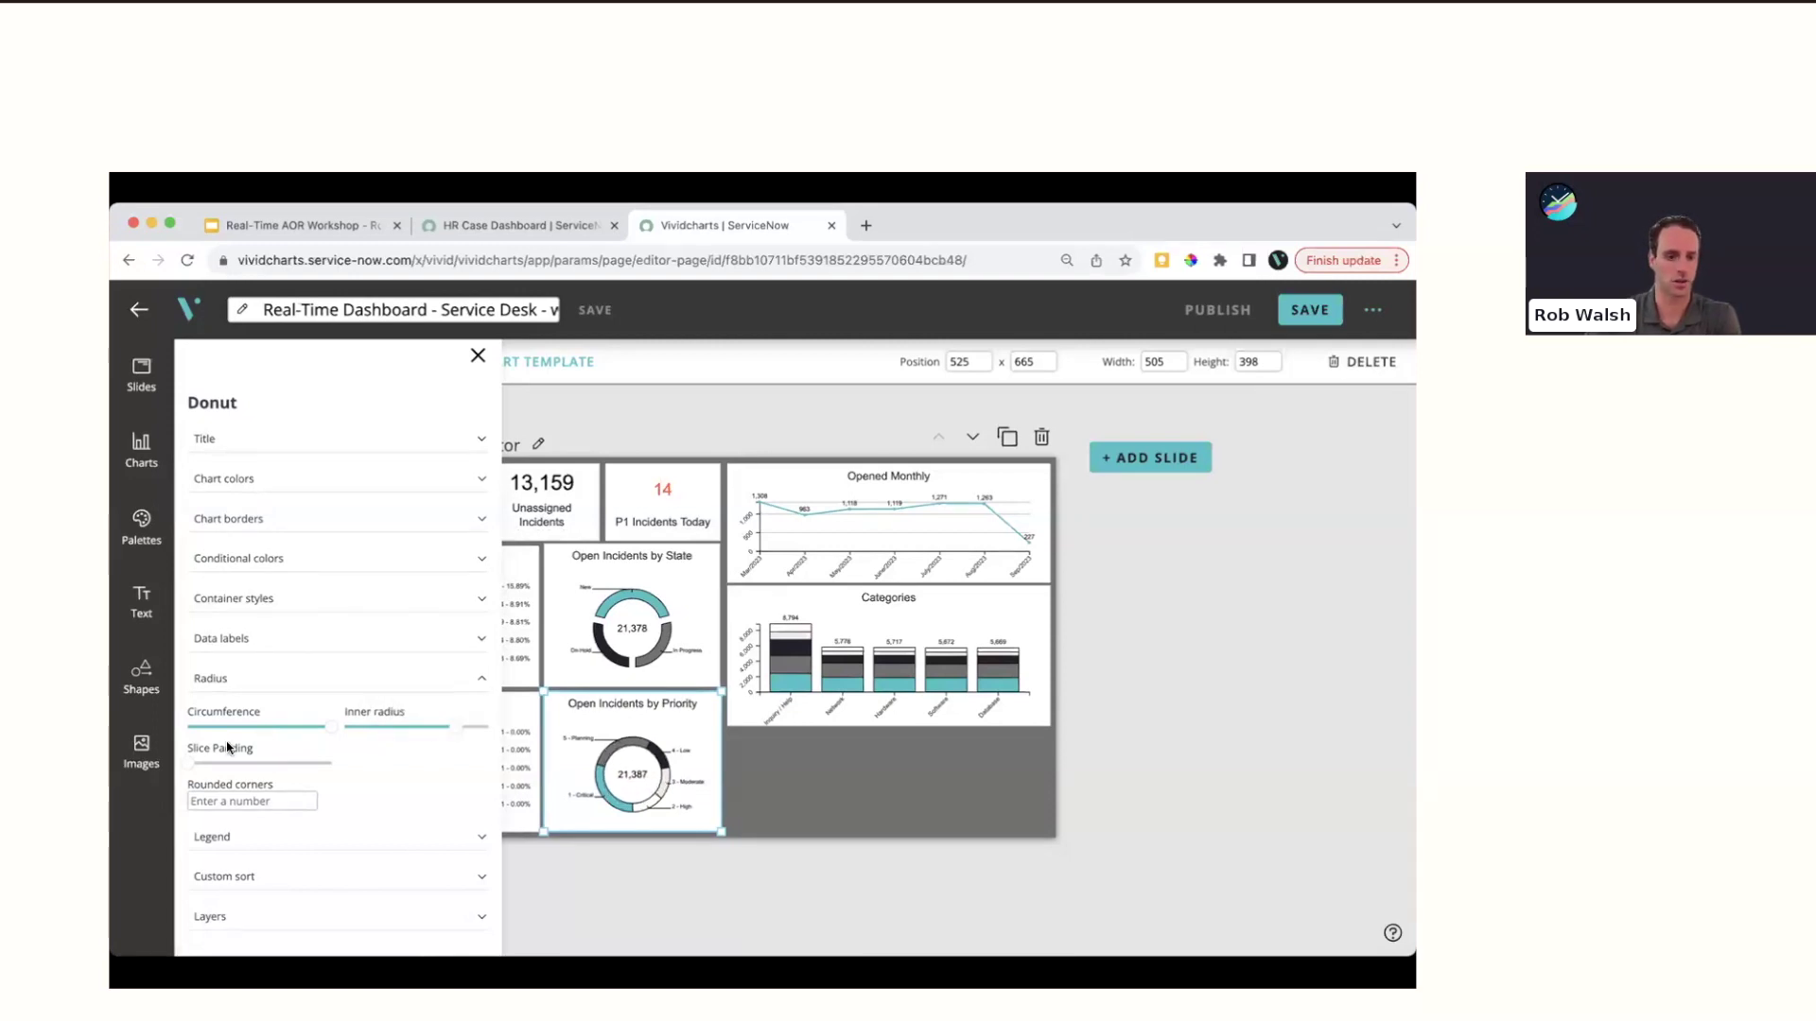
{"action": "left_click_drag", "start_coordinate": [190, 768], "coordinate": [215, 765]}
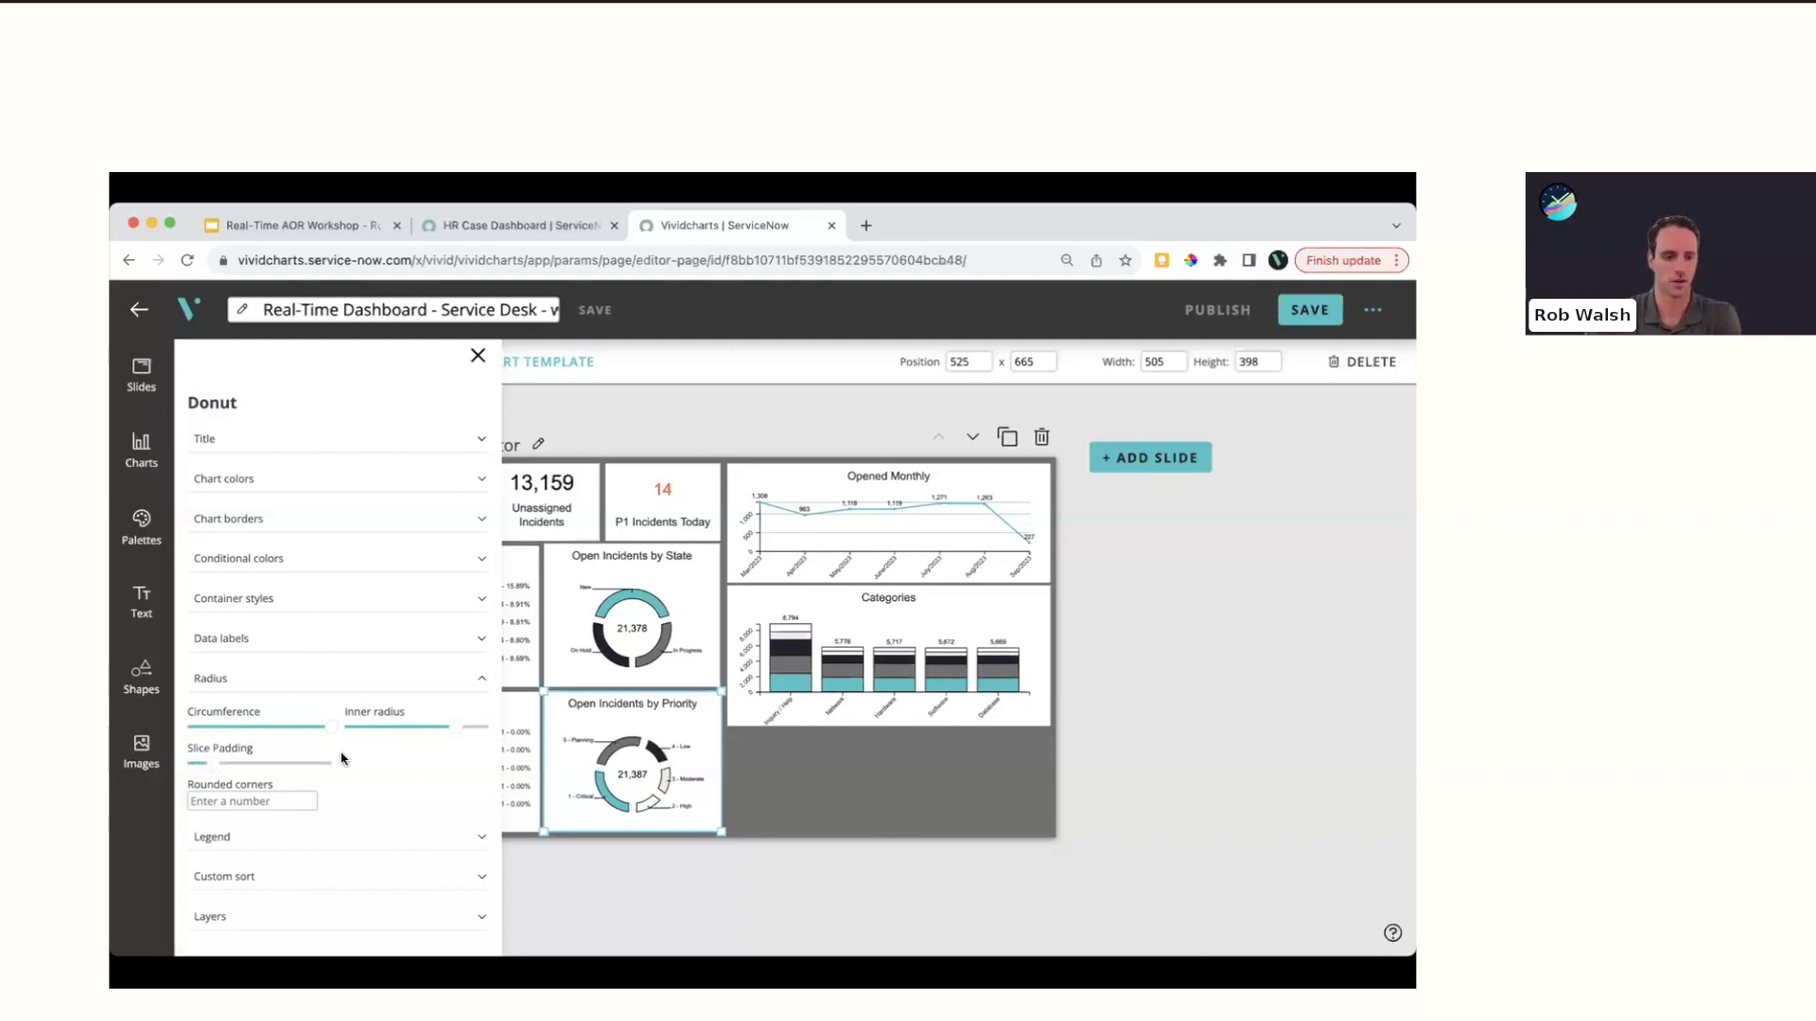
{"action": "left_click", "coordinate": [264, 684]}
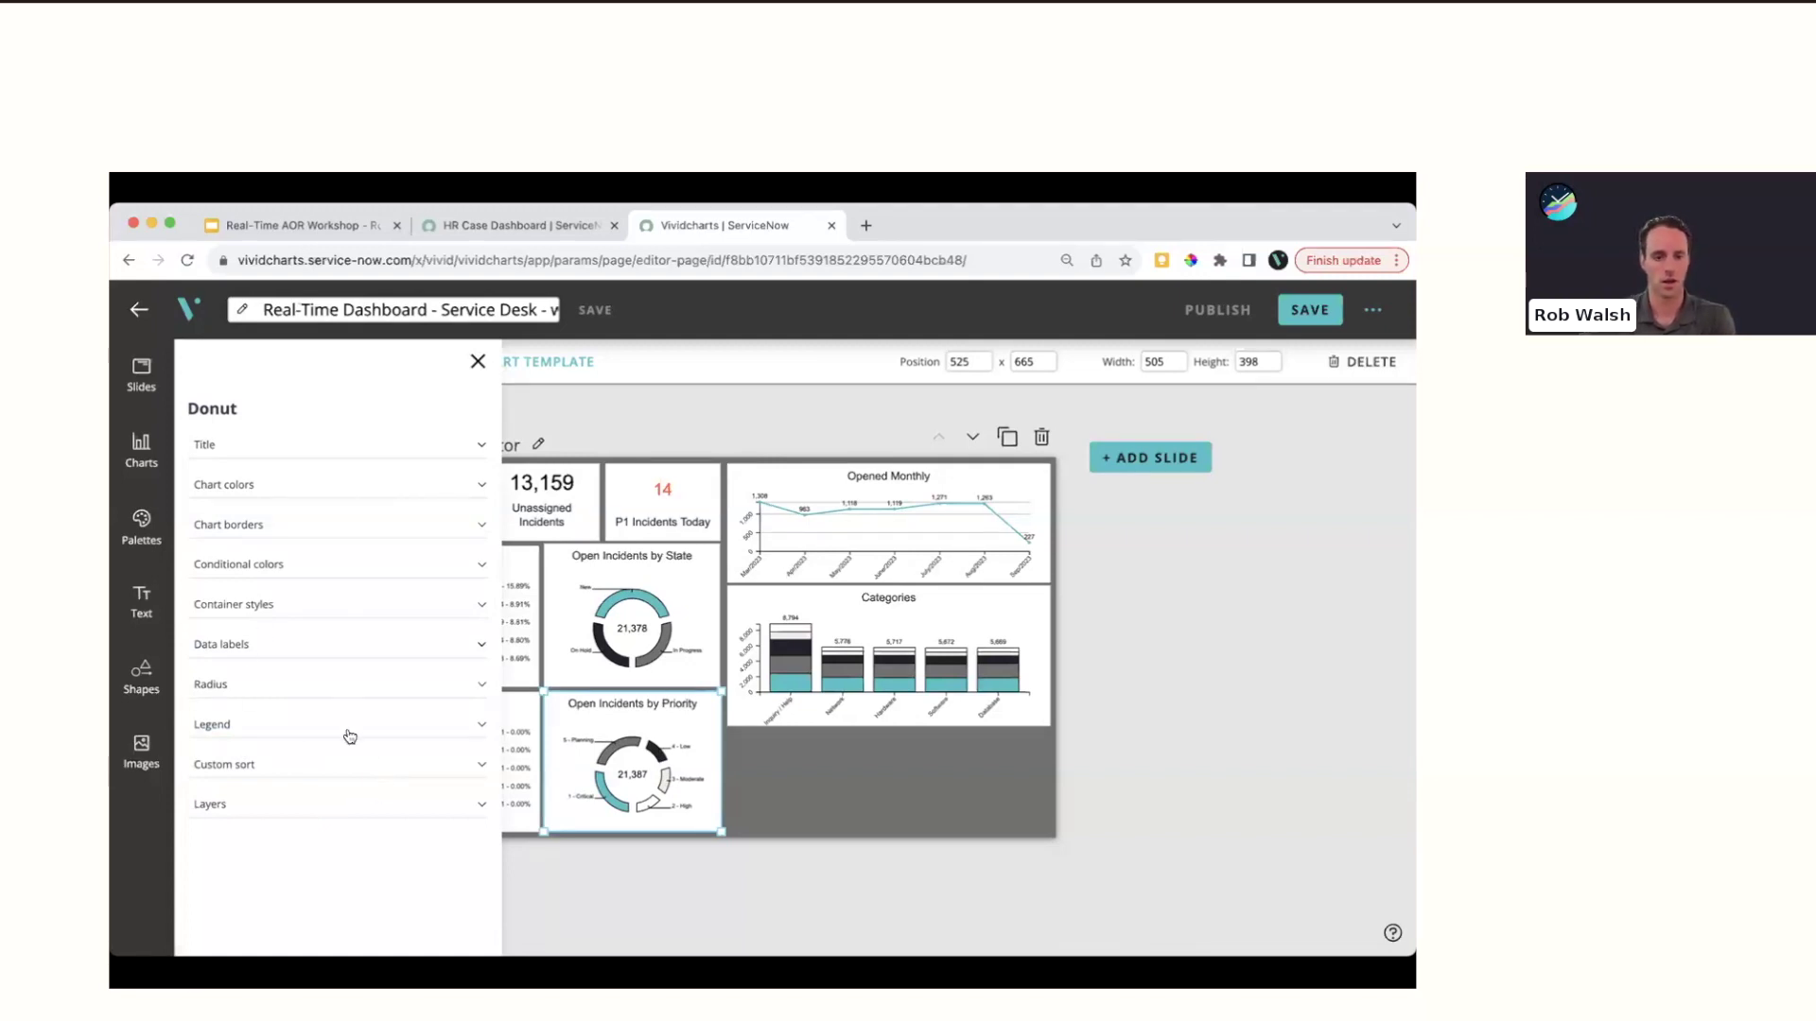
Turn on custom sort for the priority donut and order its slices 5 - Planning, 1 - Critical, 4 - Low, 2 - High, 3 - Moderate
{"action": "left_click", "coordinate": [271, 758]}
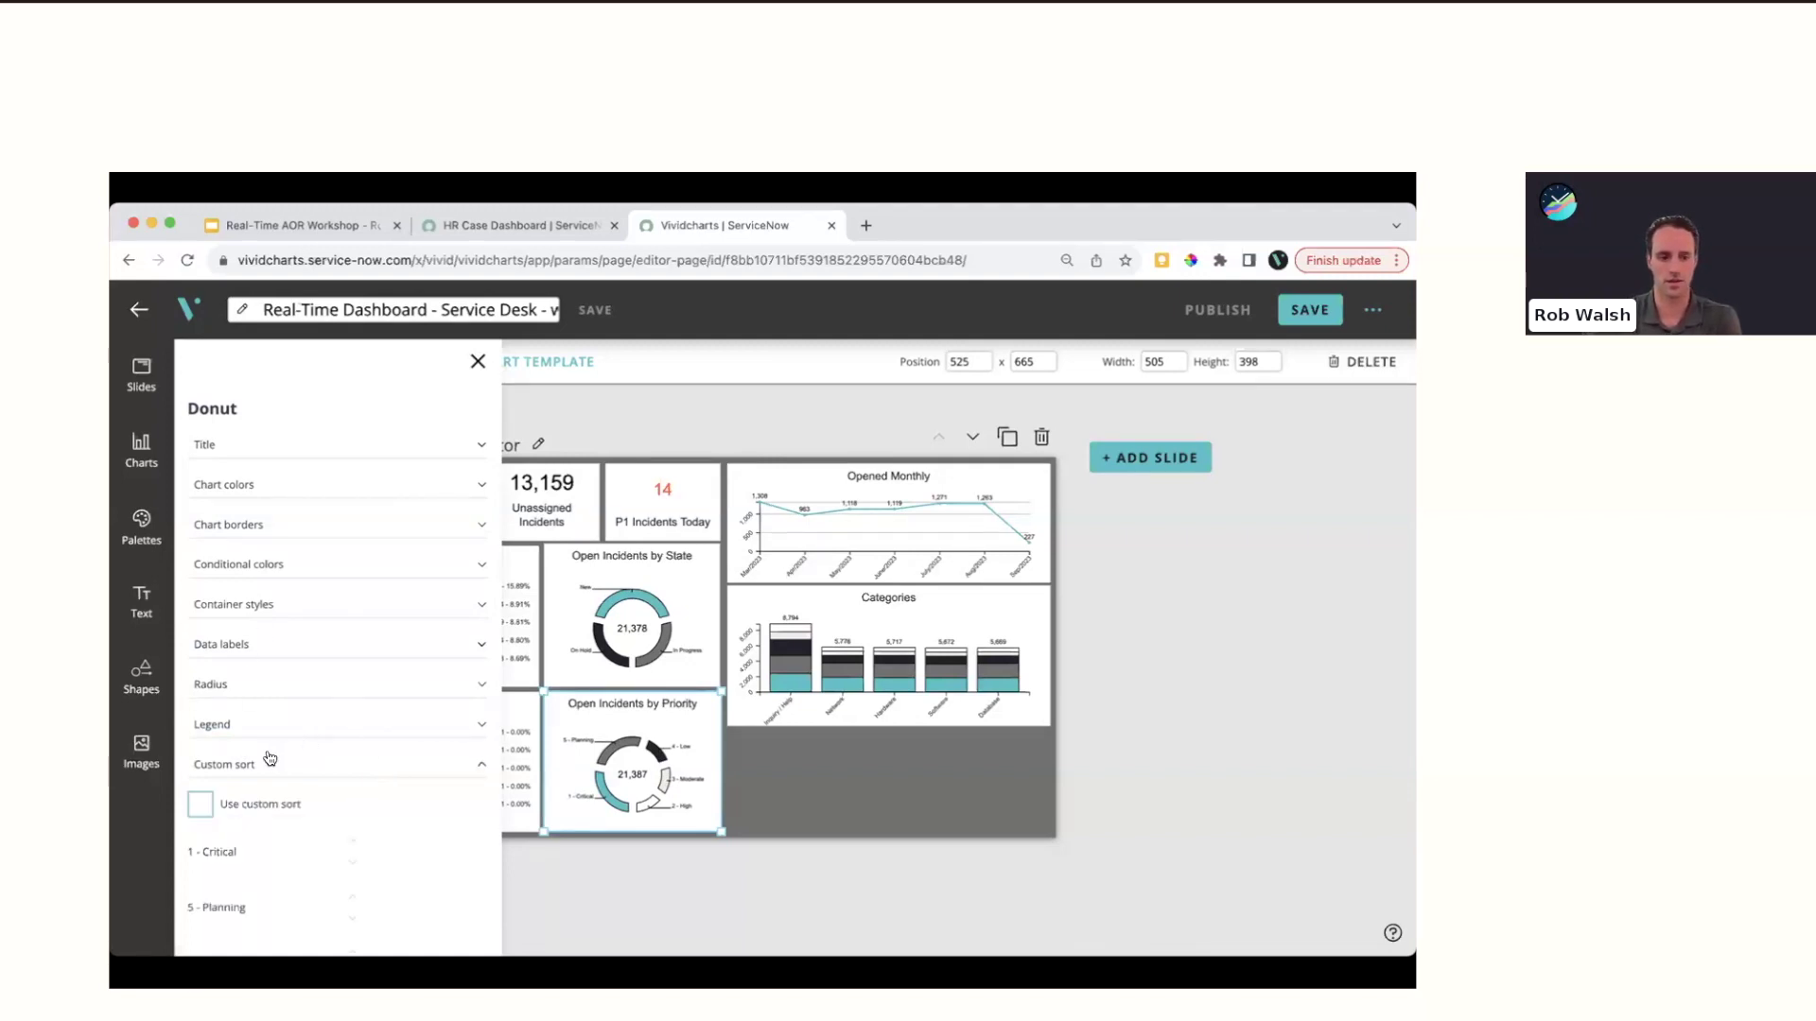
{"action": "scroll", "coordinate": [271, 759], "scroll_direction": "down", "scroll_amount": 3}
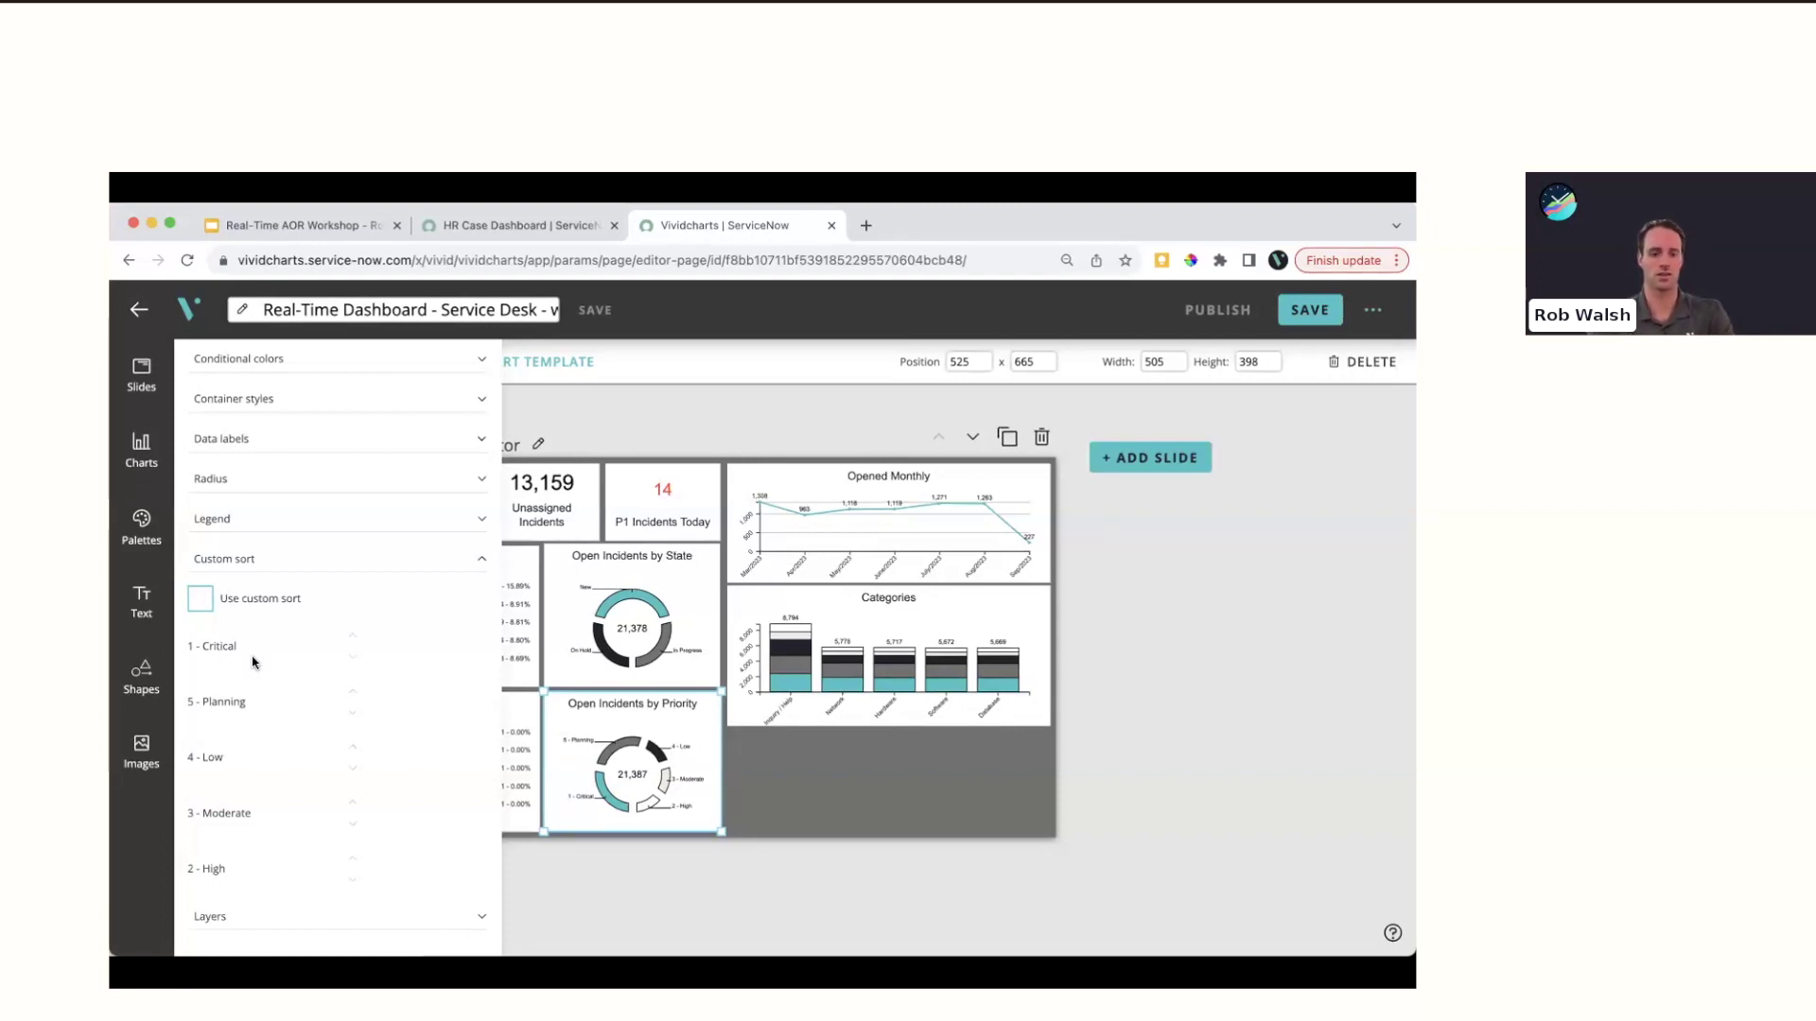
{"action": "left_click", "coordinate": [200, 597]}
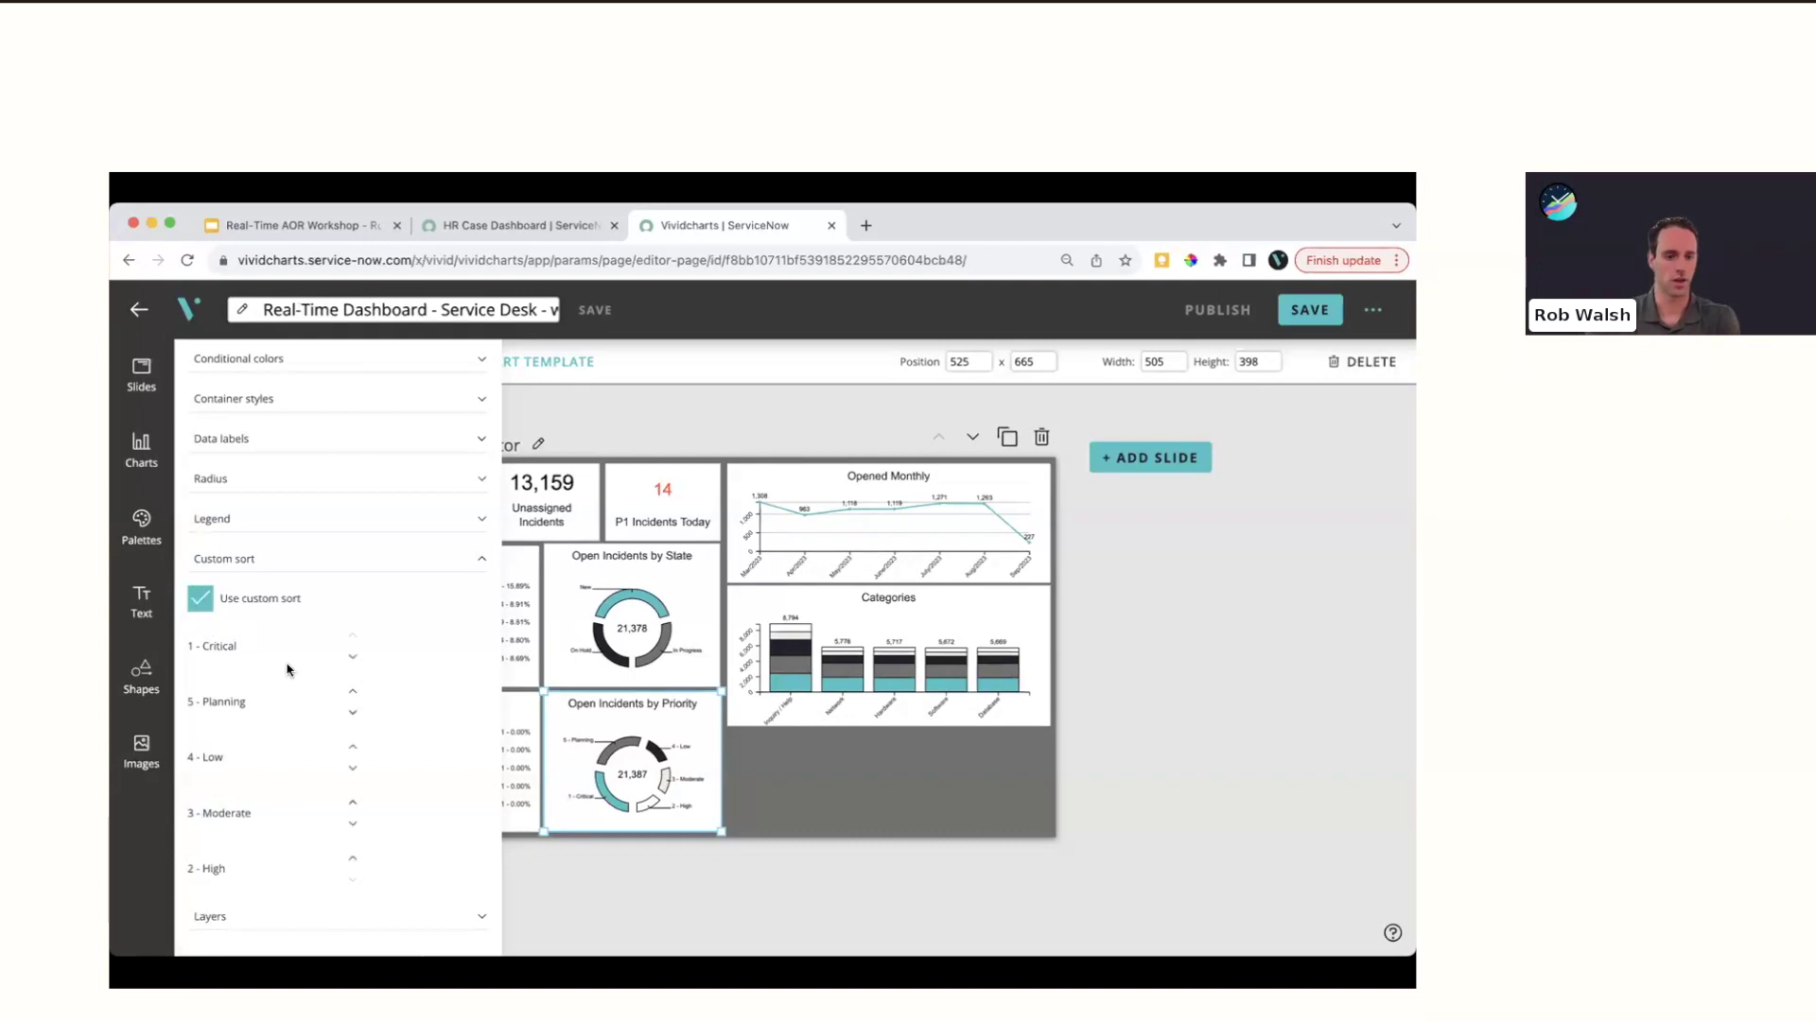
{"action": "left_click", "coordinate": [353, 697]}
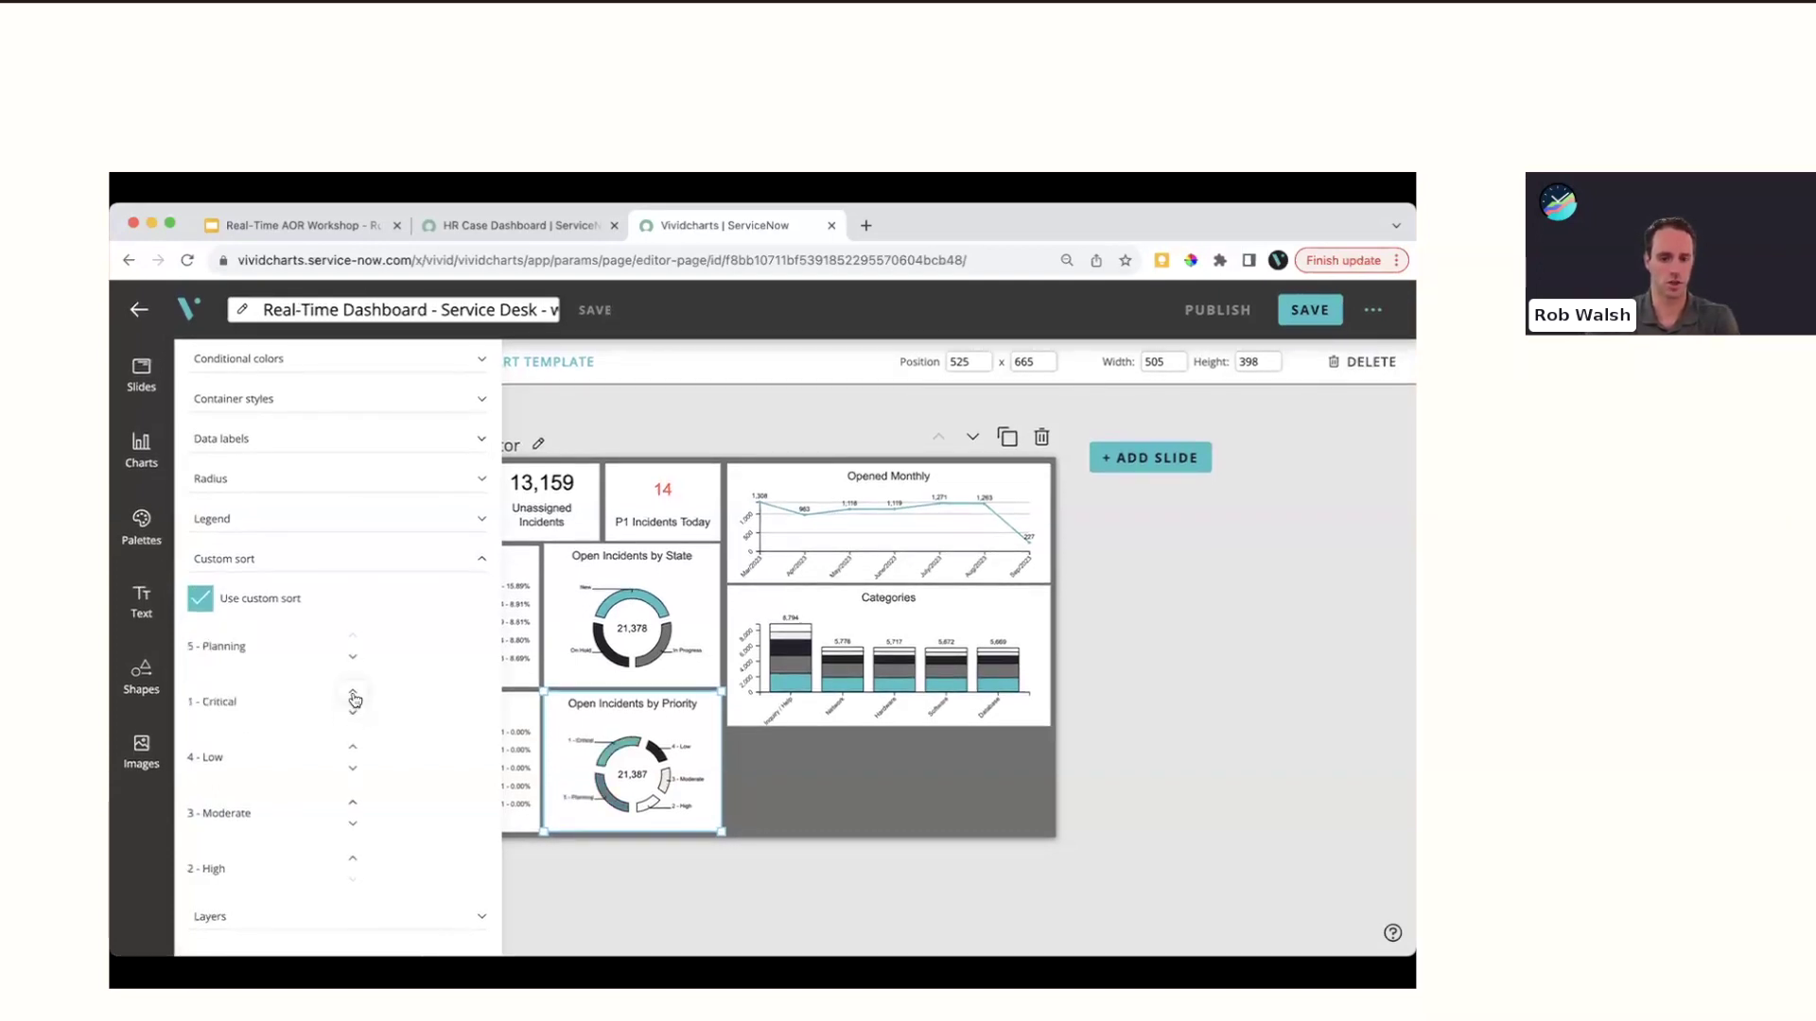
{"action": "left_click", "coordinate": [355, 827]}
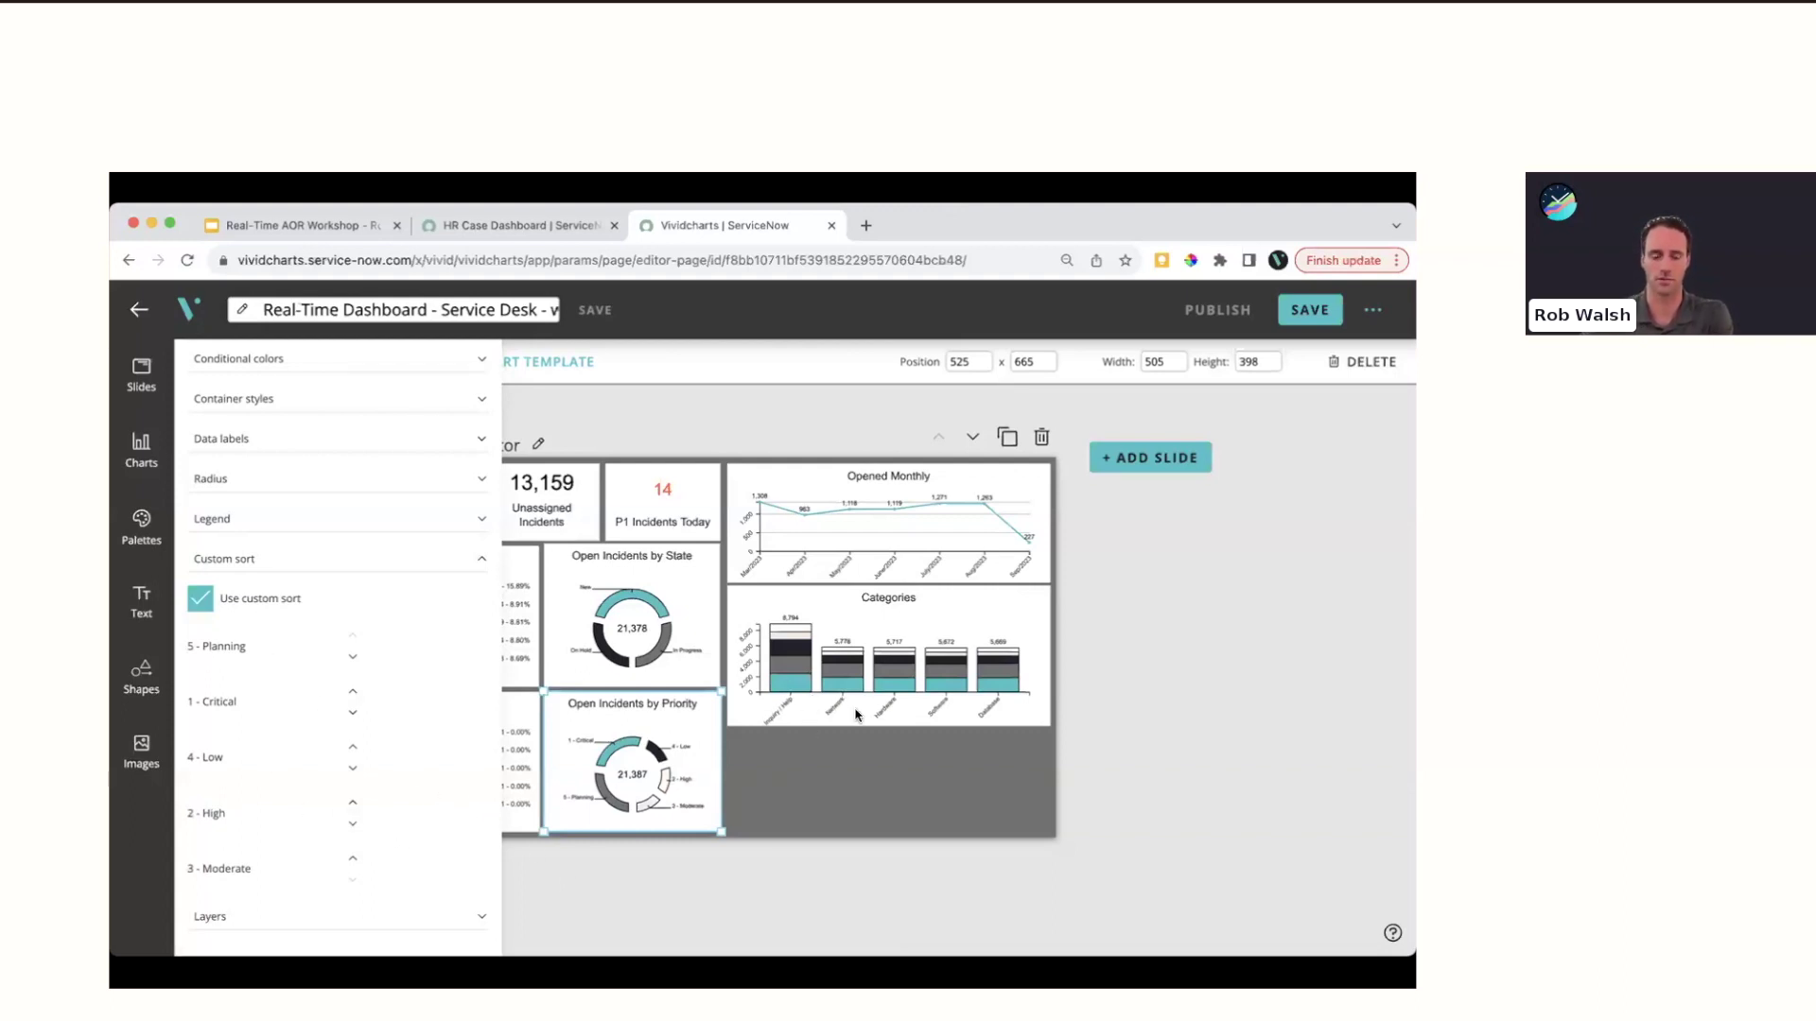
{"action": "left_click", "coordinate": [390, 558]}
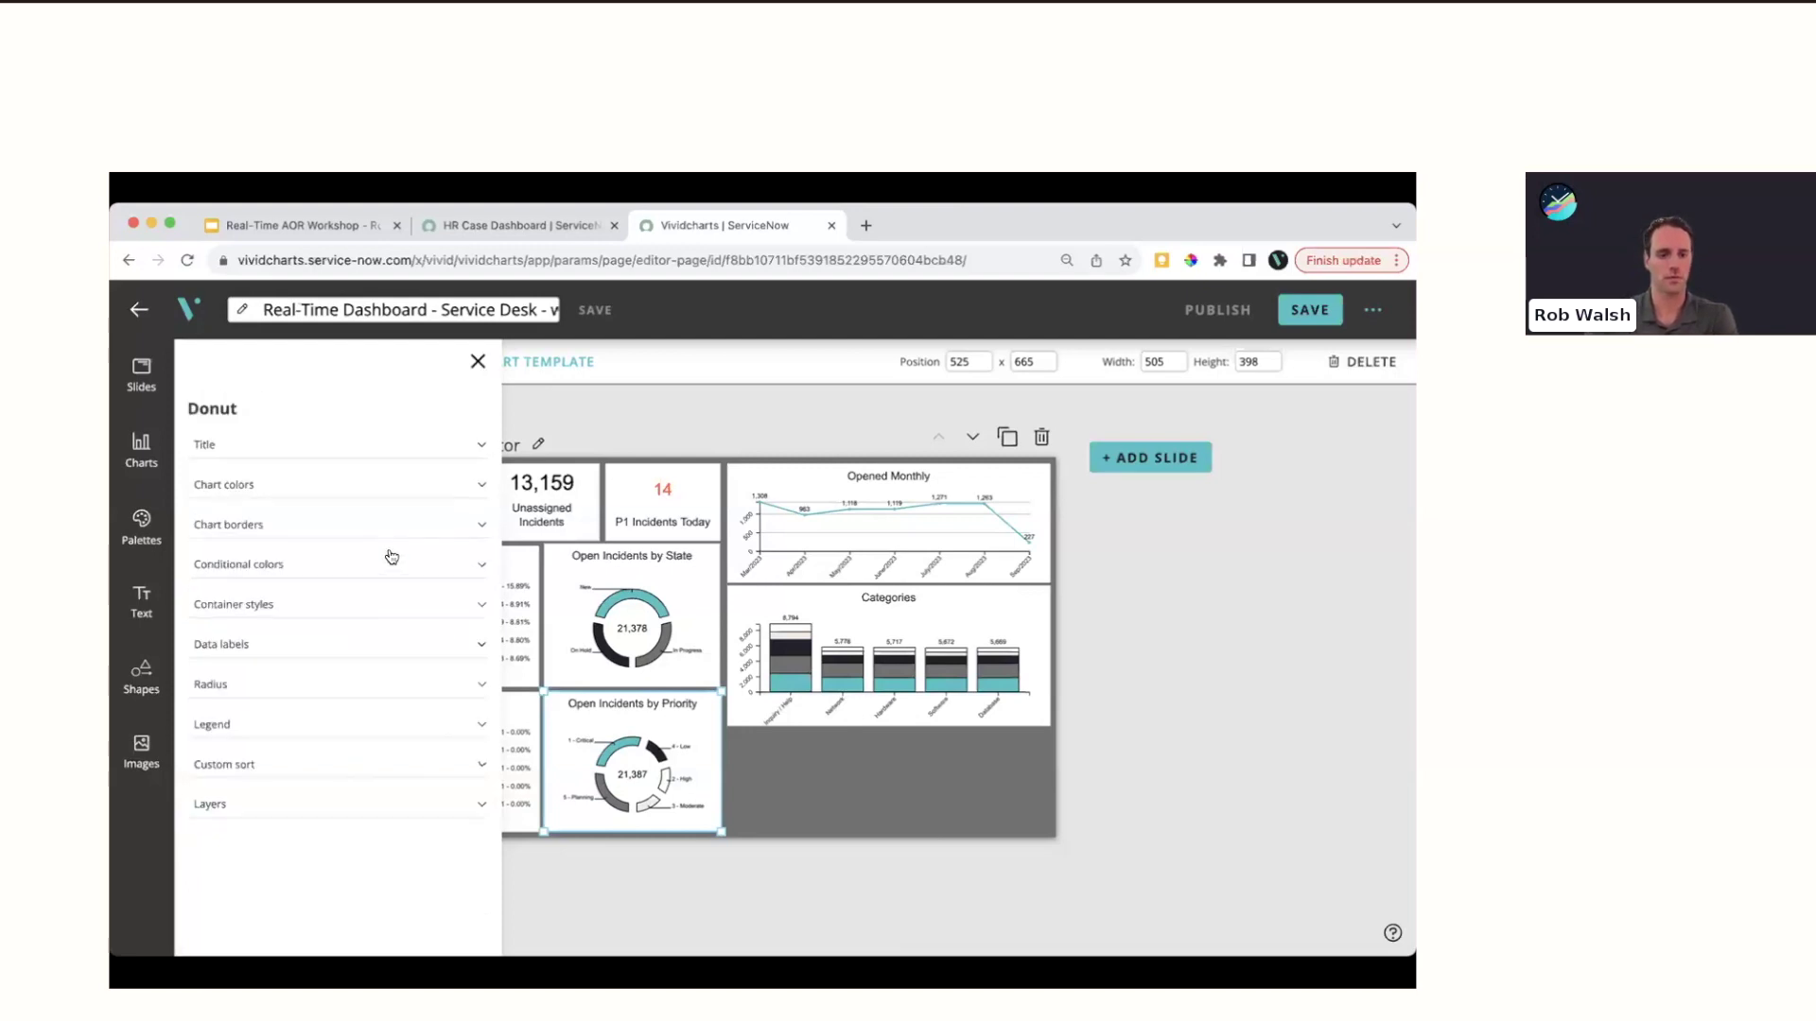
{"action": "left_click", "coordinate": [477, 362]}
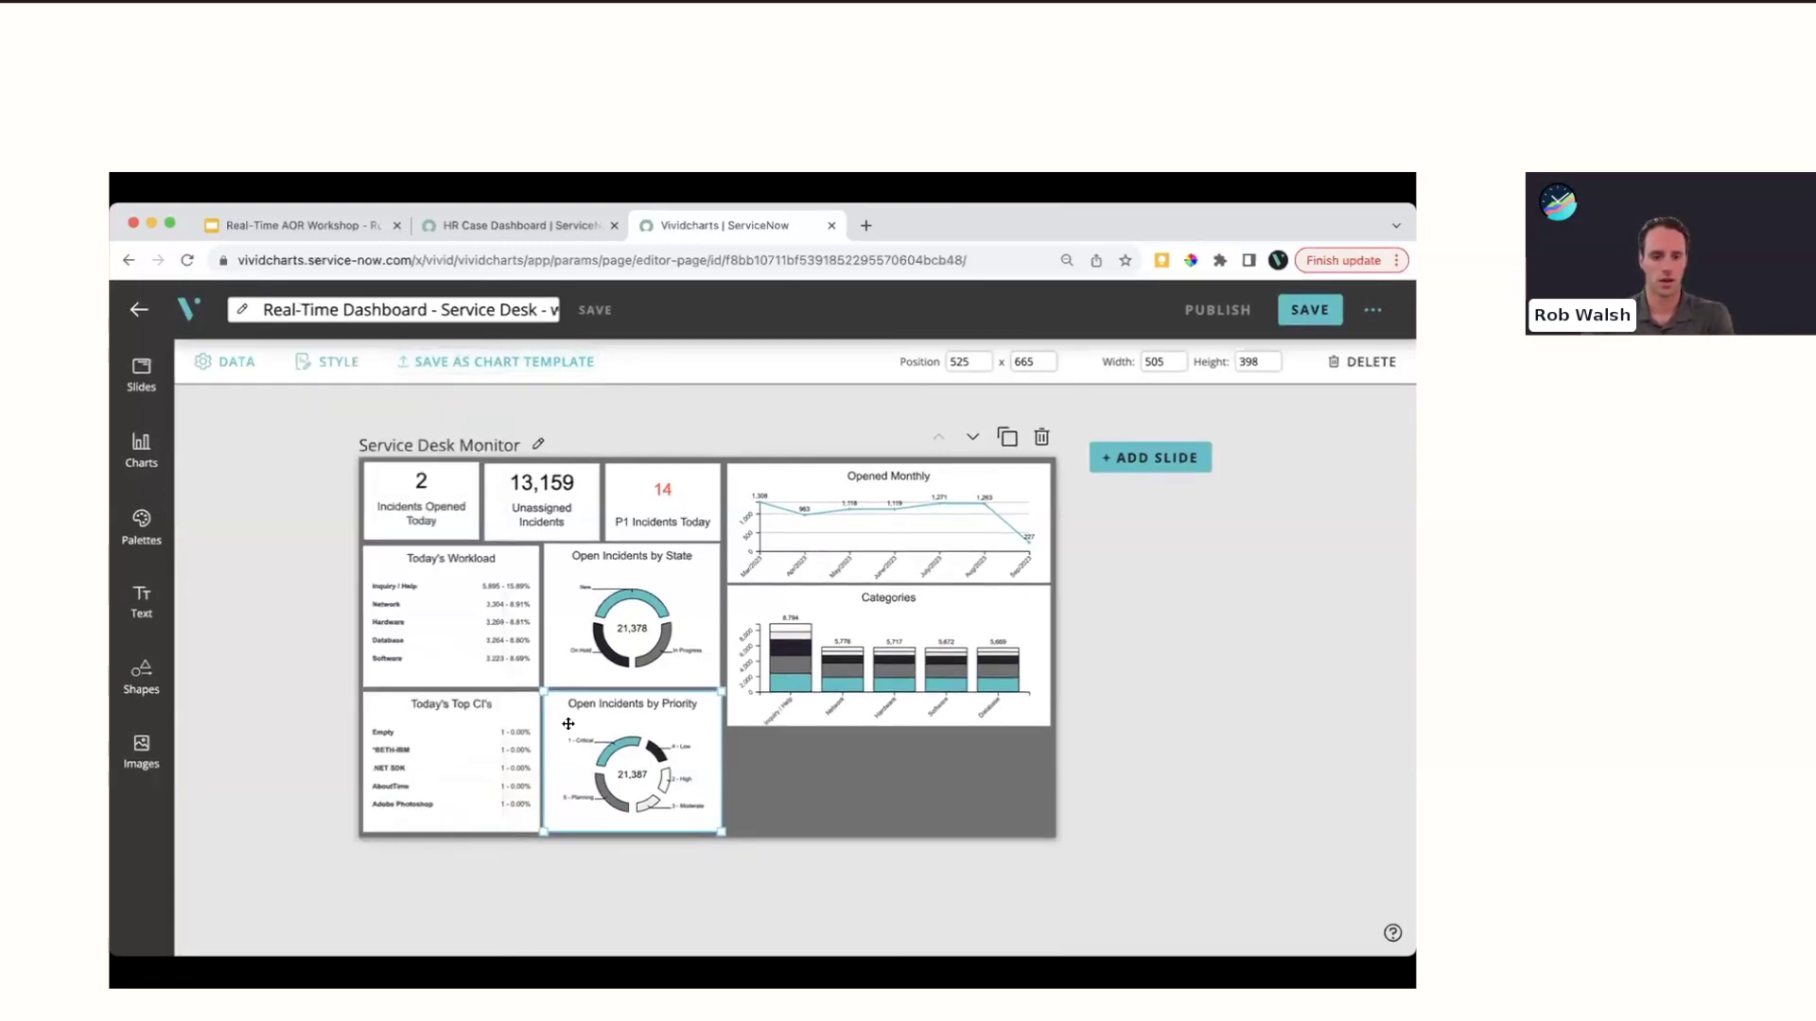
{"action": "left_click", "coordinate": [798, 758]}
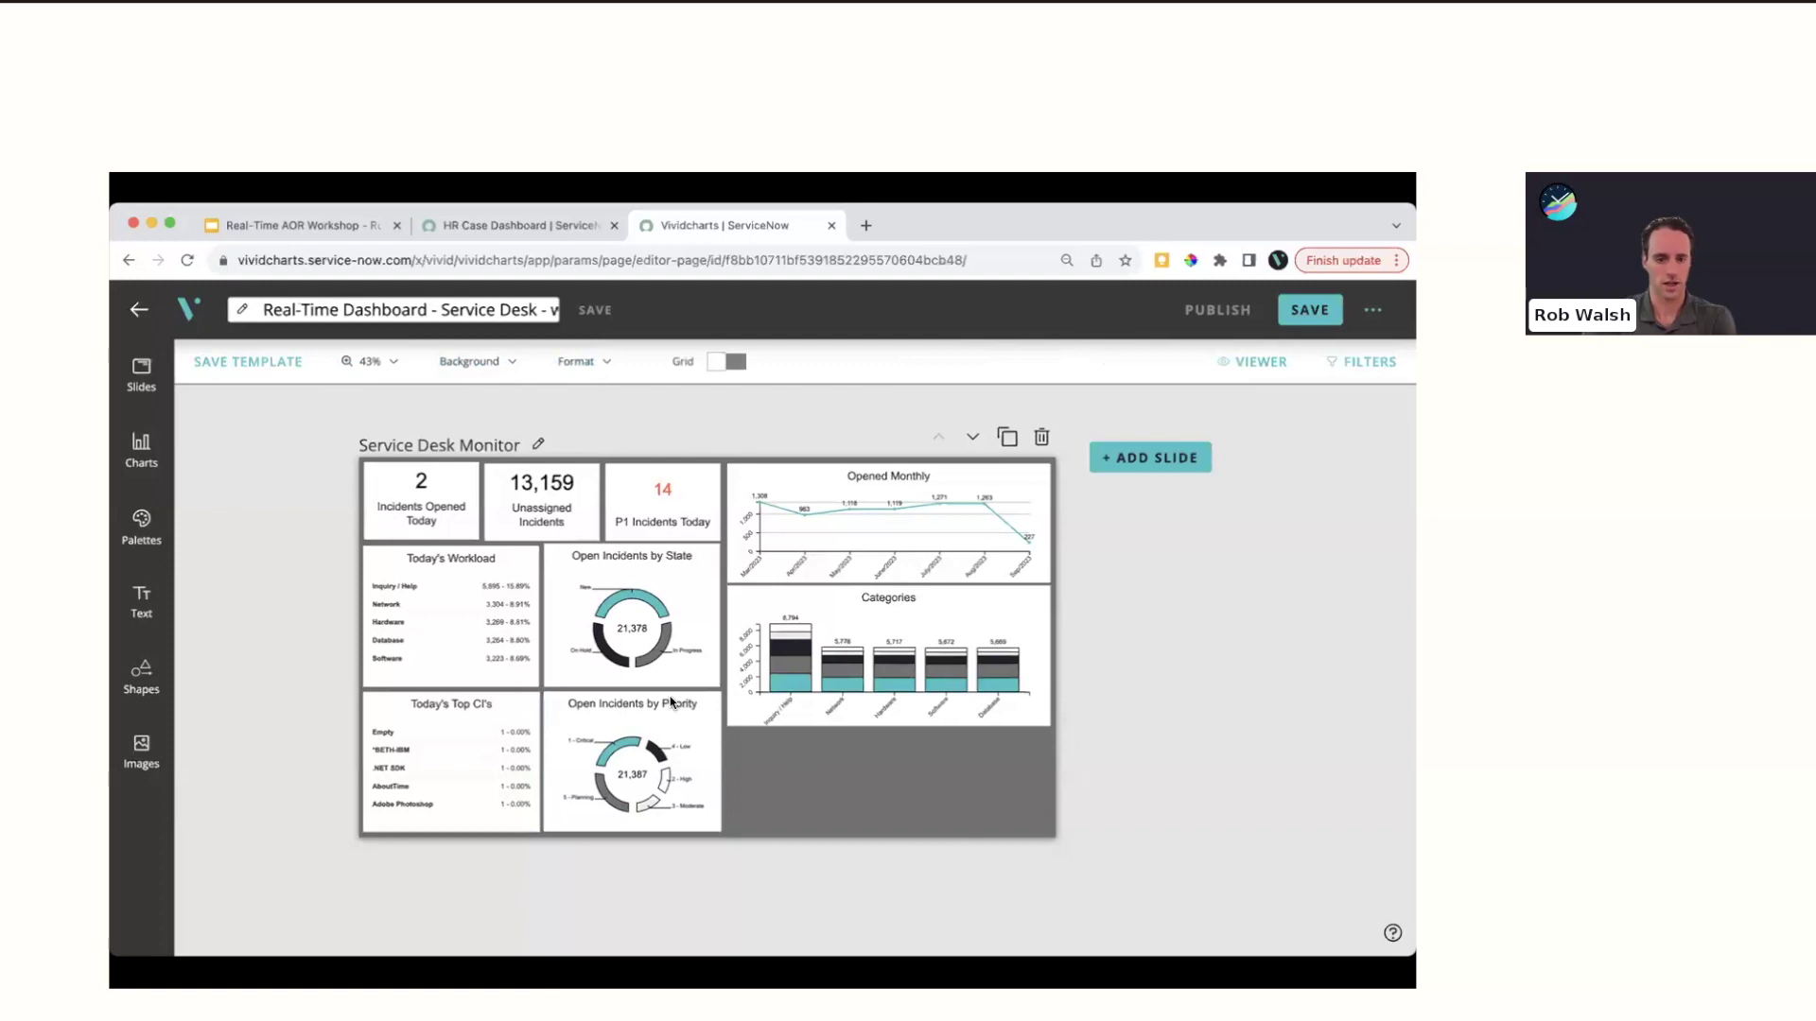
{"action": "left_click", "coordinate": [692, 713]}
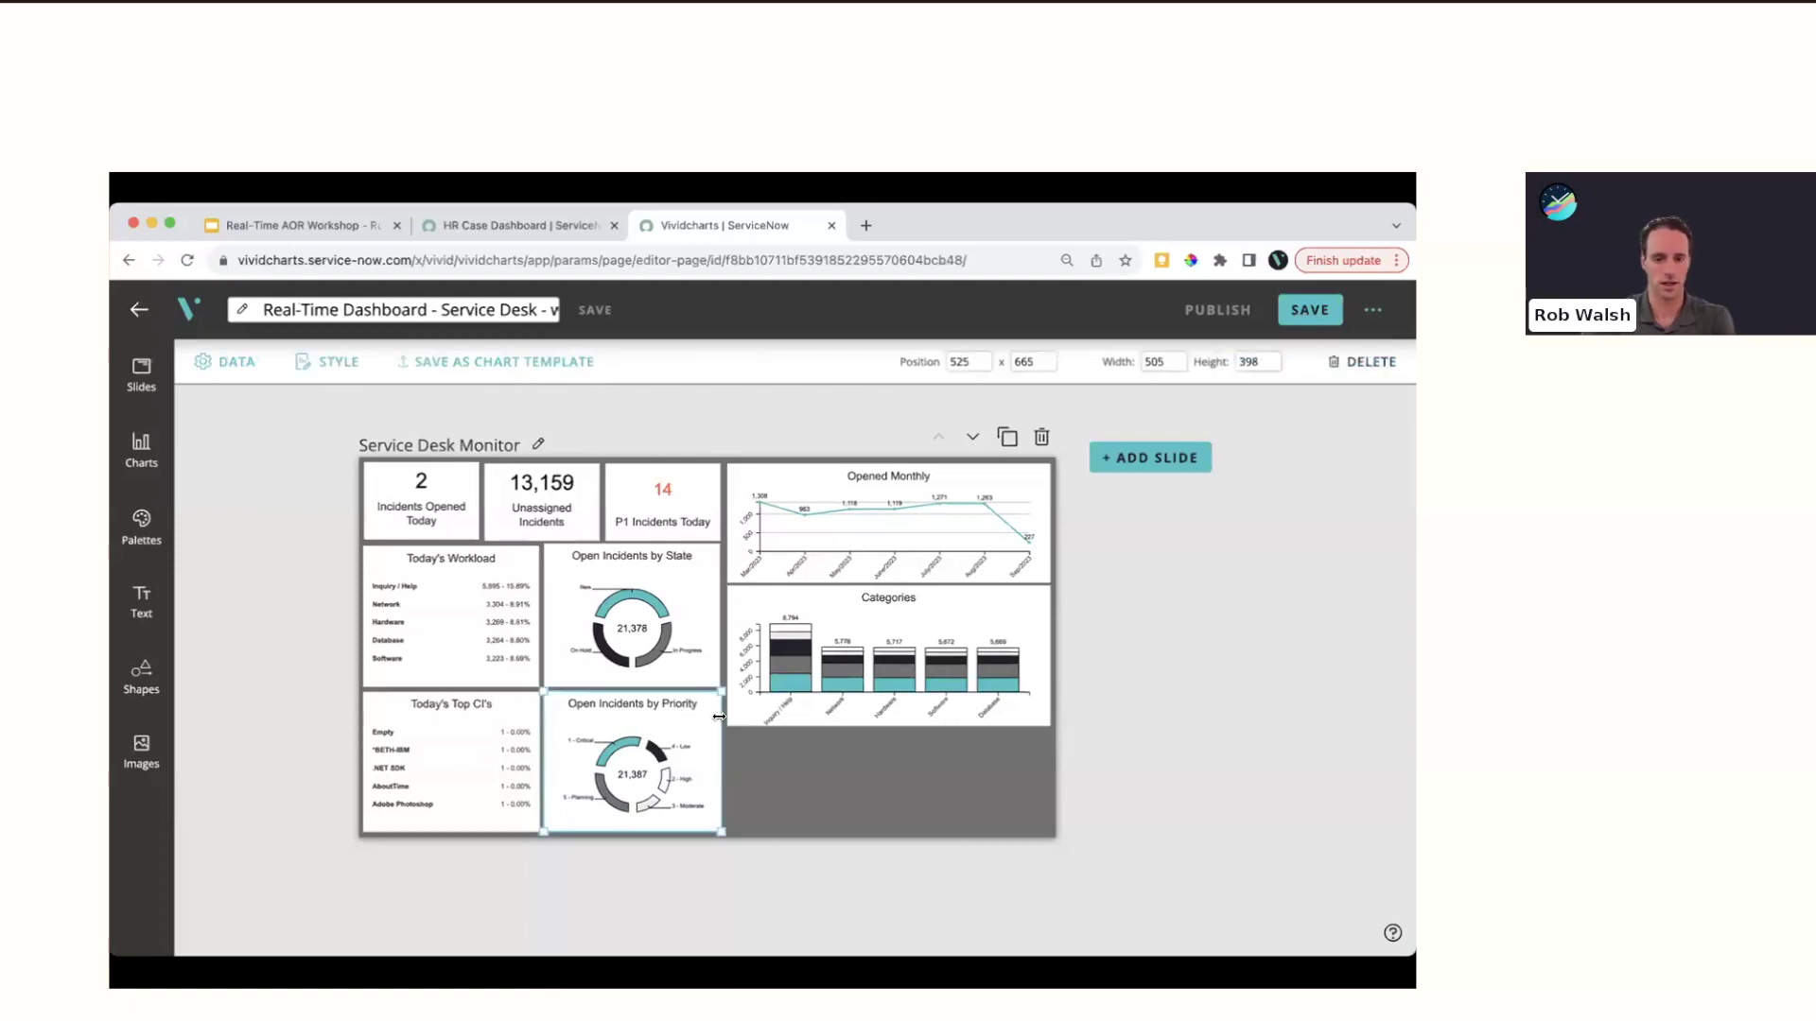
{"action": "left_click", "coordinate": [771, 765]}
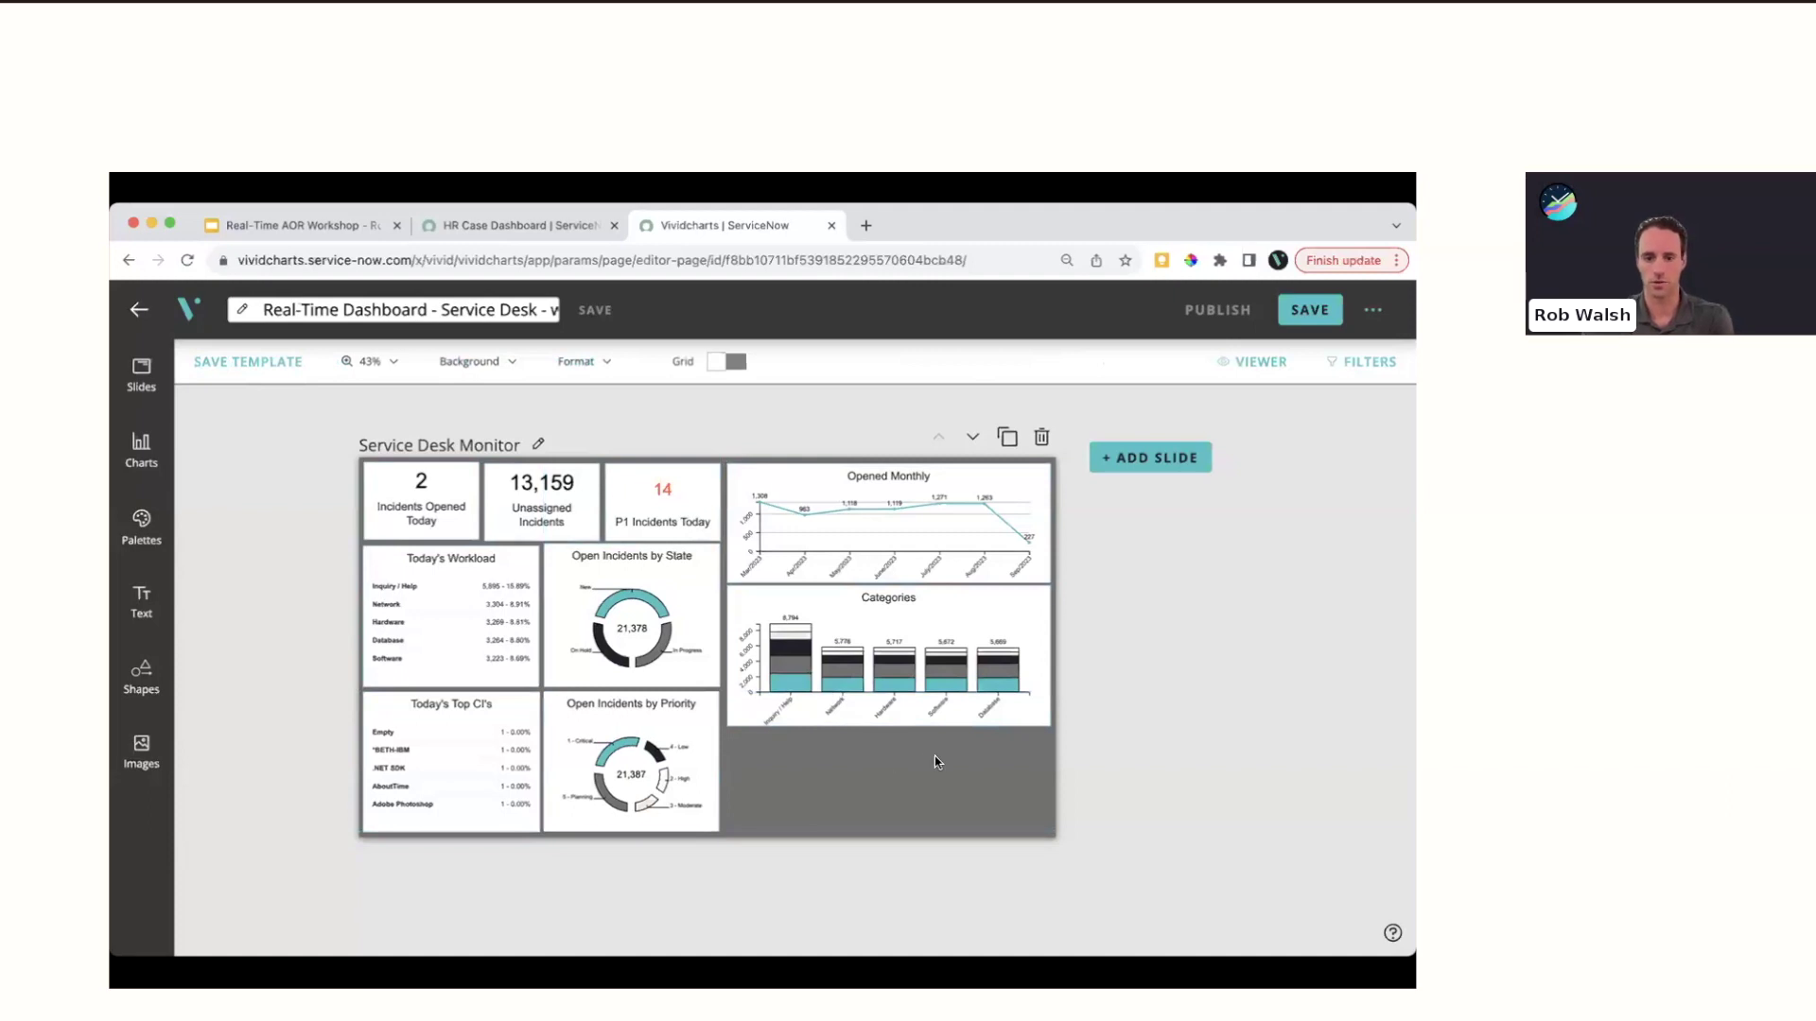
Search the chart types for "stacked" and add a Vertical Stacked Bar chart to the Service Desk Monitor slide
{"action": "left_click", "coordinate": [150, 452]}
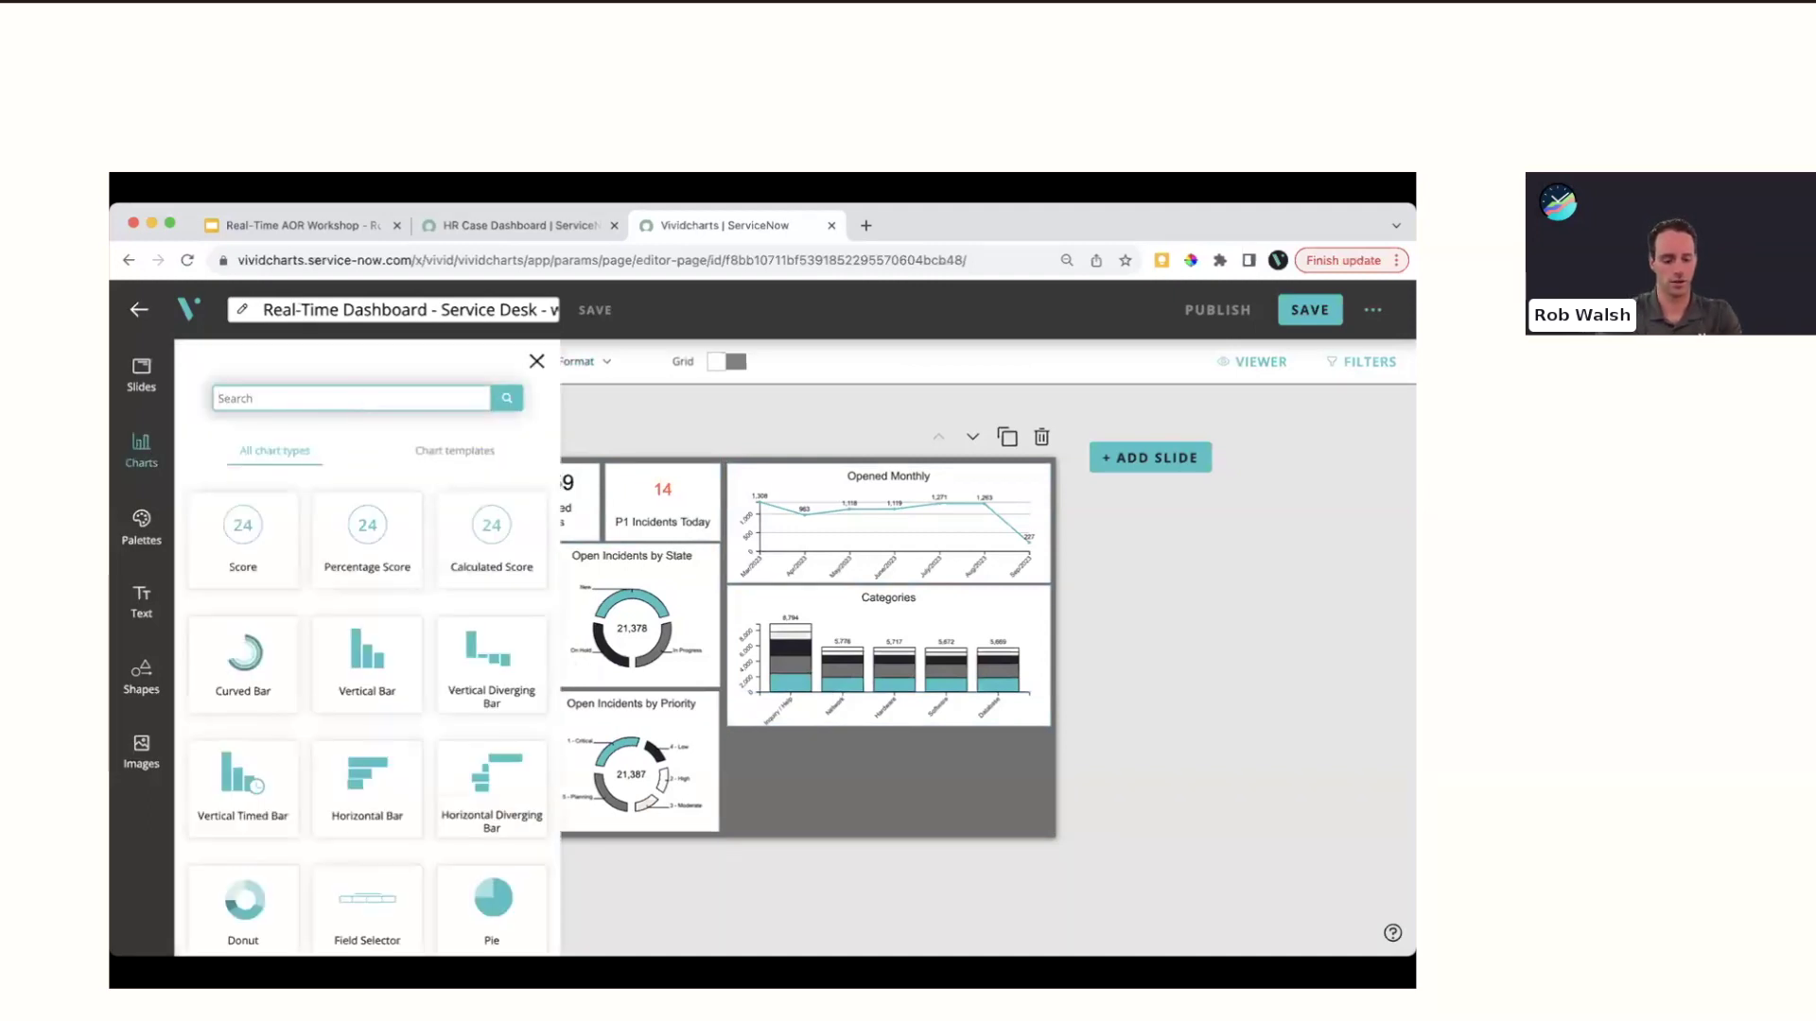
{"action": "type", "text": "stacked"}
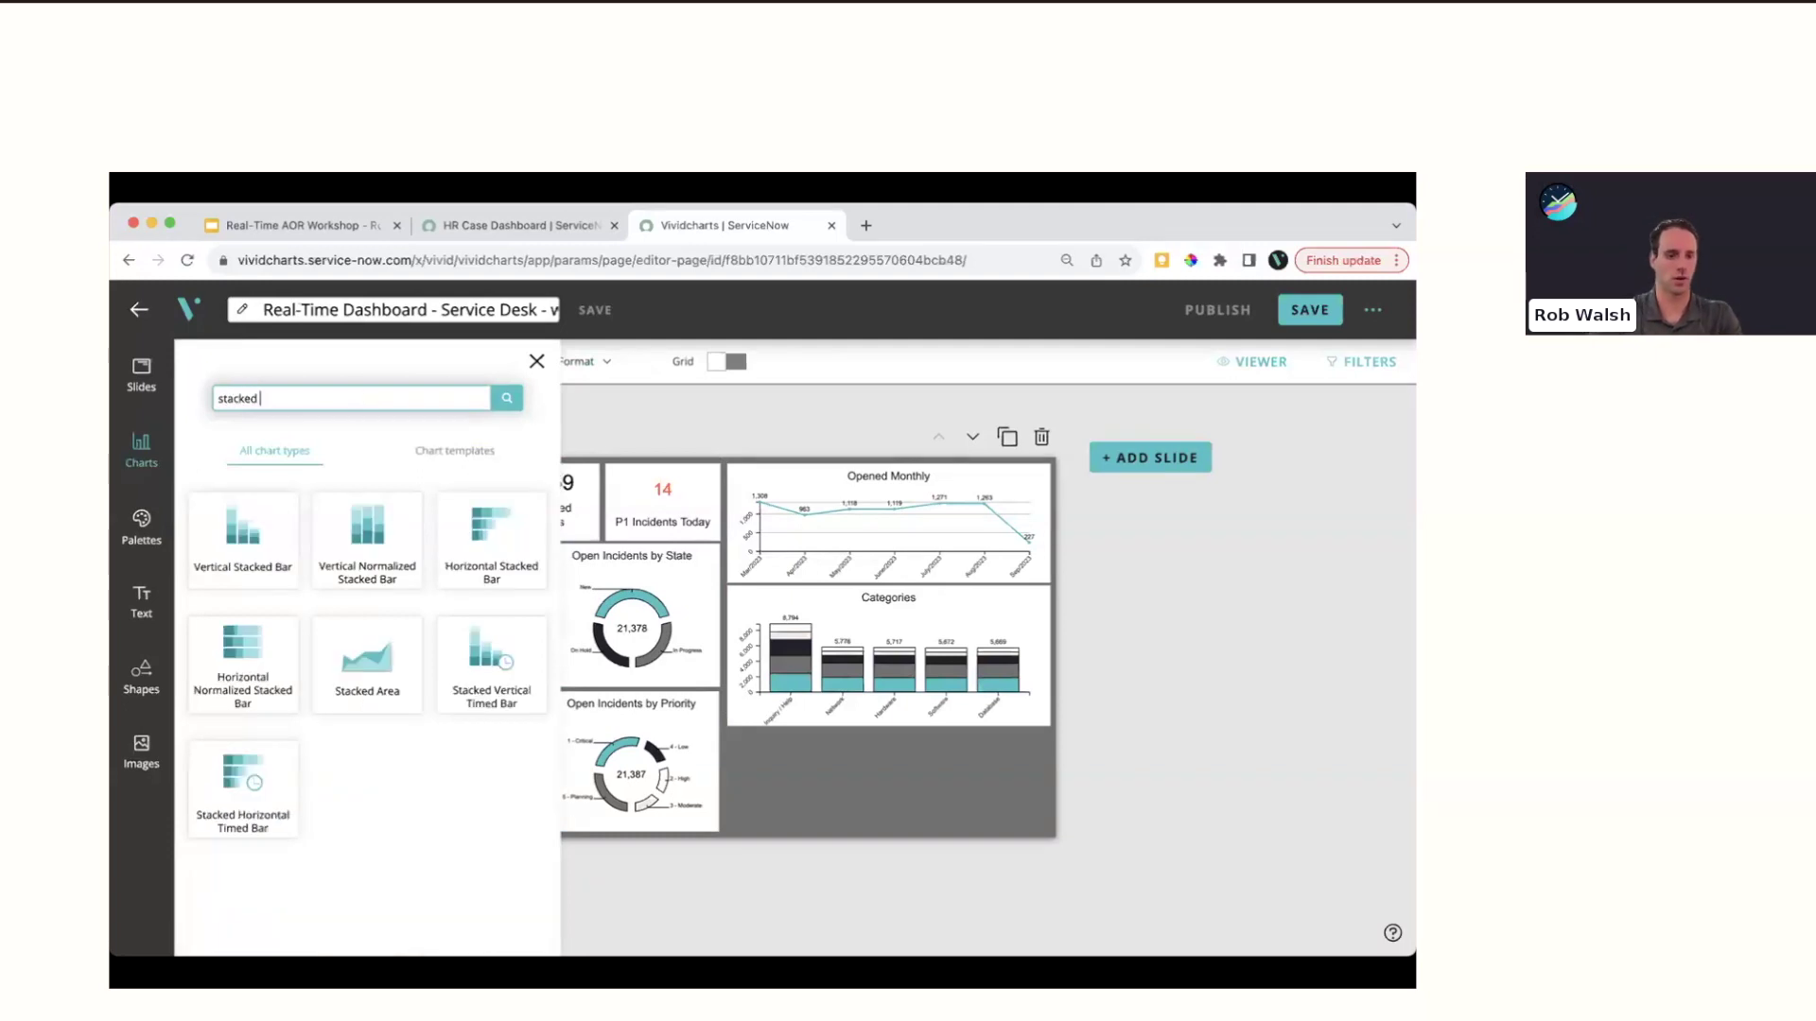
{"action": "left_click", "coordinate": [244, 523]}
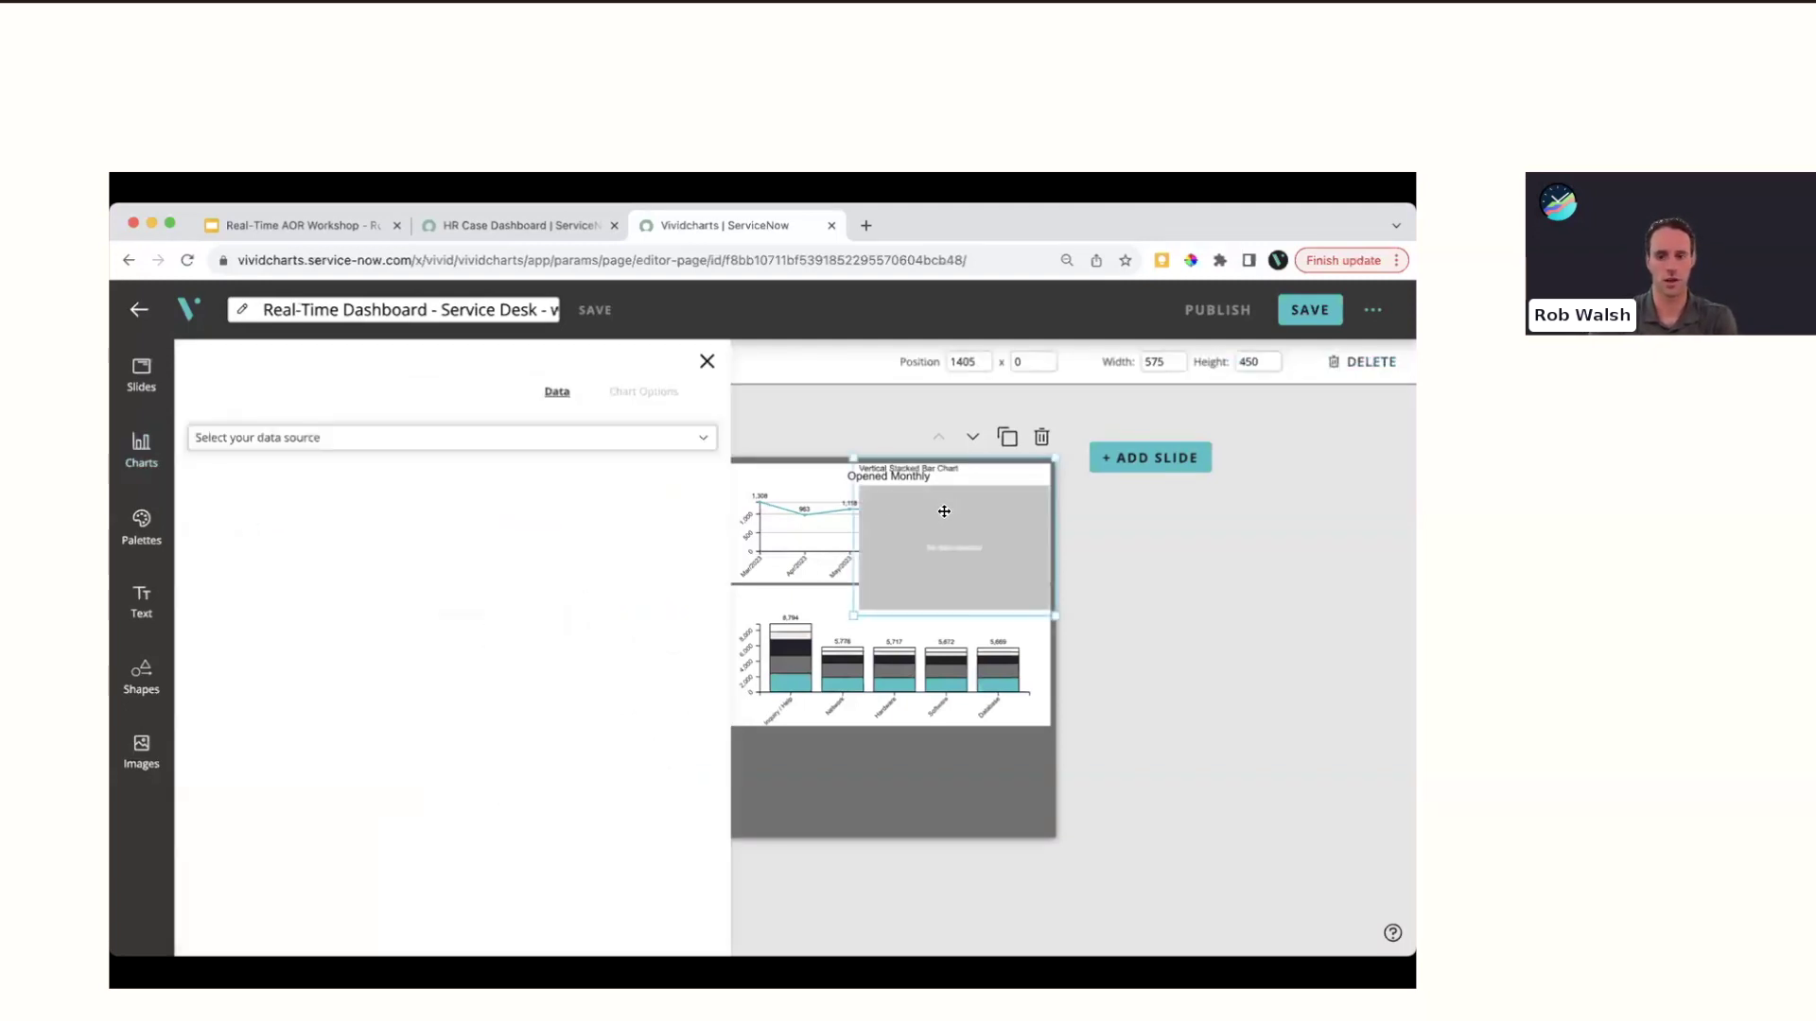
{"action": "left_click_drag", "start_coordinate": [943, 502], "coordinate": [913, 532]}
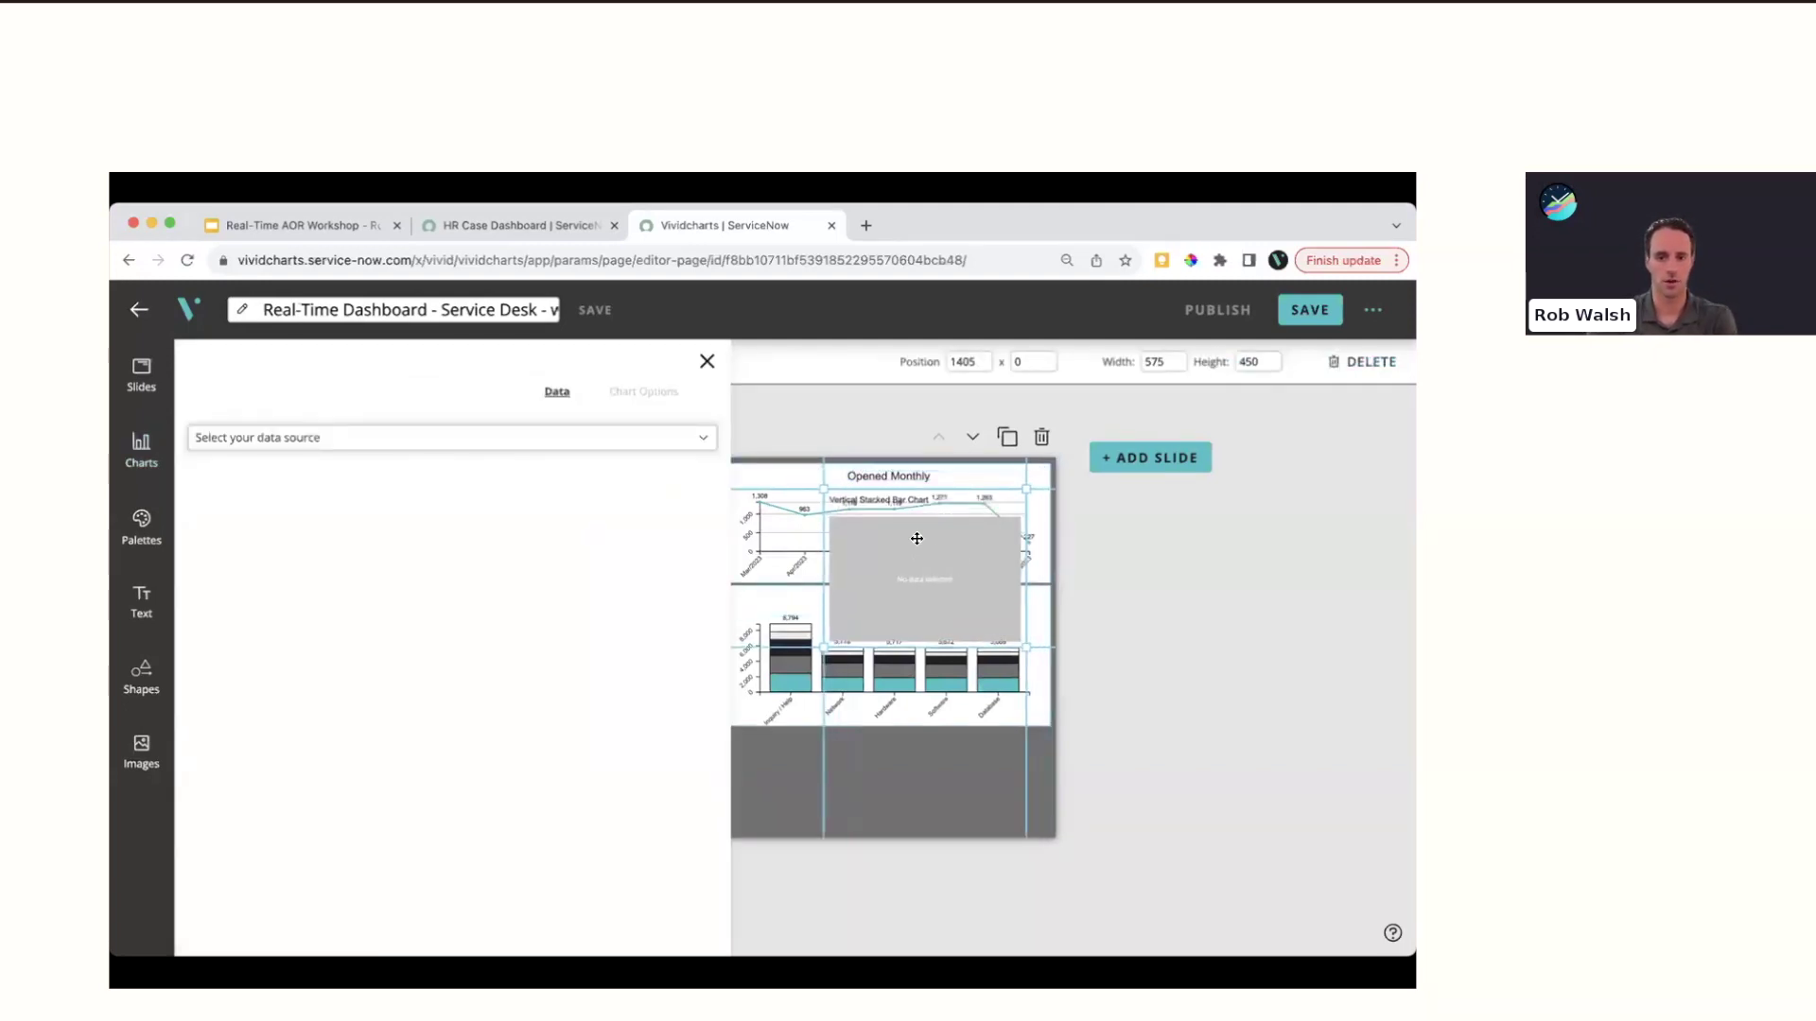
Set the stacked bar chart's data source to Table and choose the Incident - incident table
{"action": "left_click", "coordinate": [383, 442]}
{"action": "left_click", "coordinate": [230, 500]}
{"action": "left_click", "coordinate": [239, 485]}
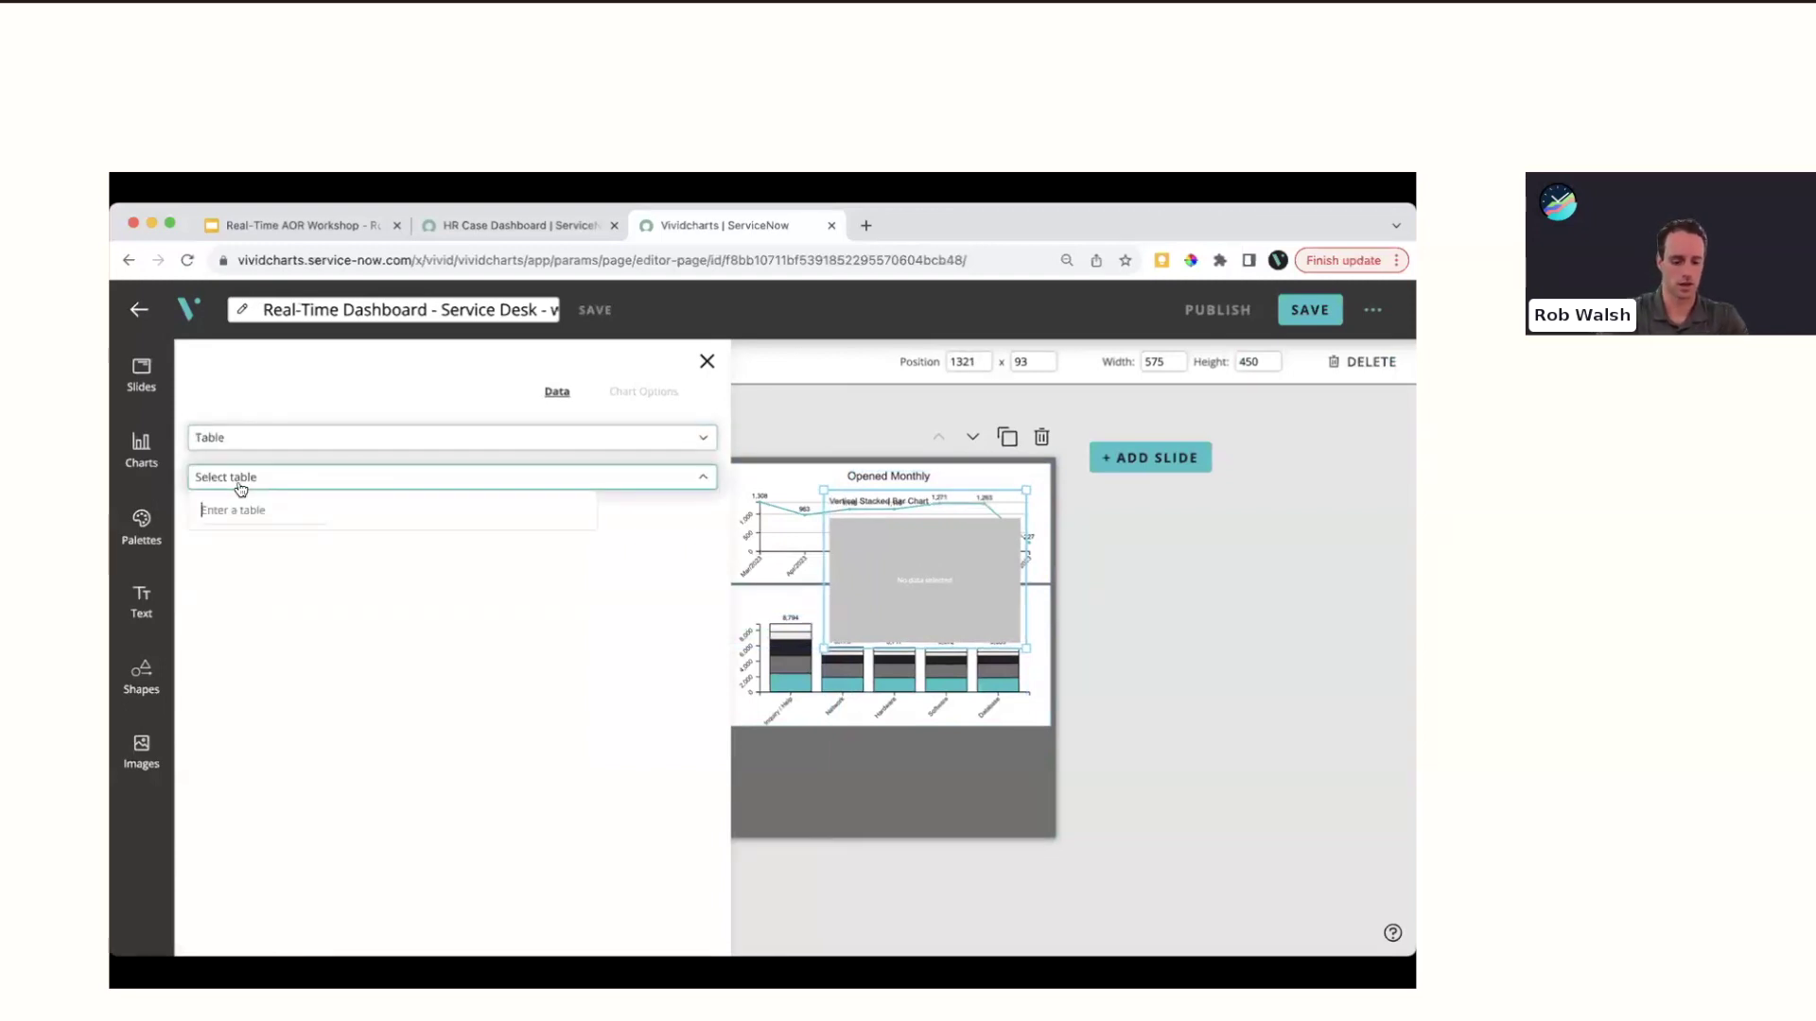
{"action": "type", "text": "in"}
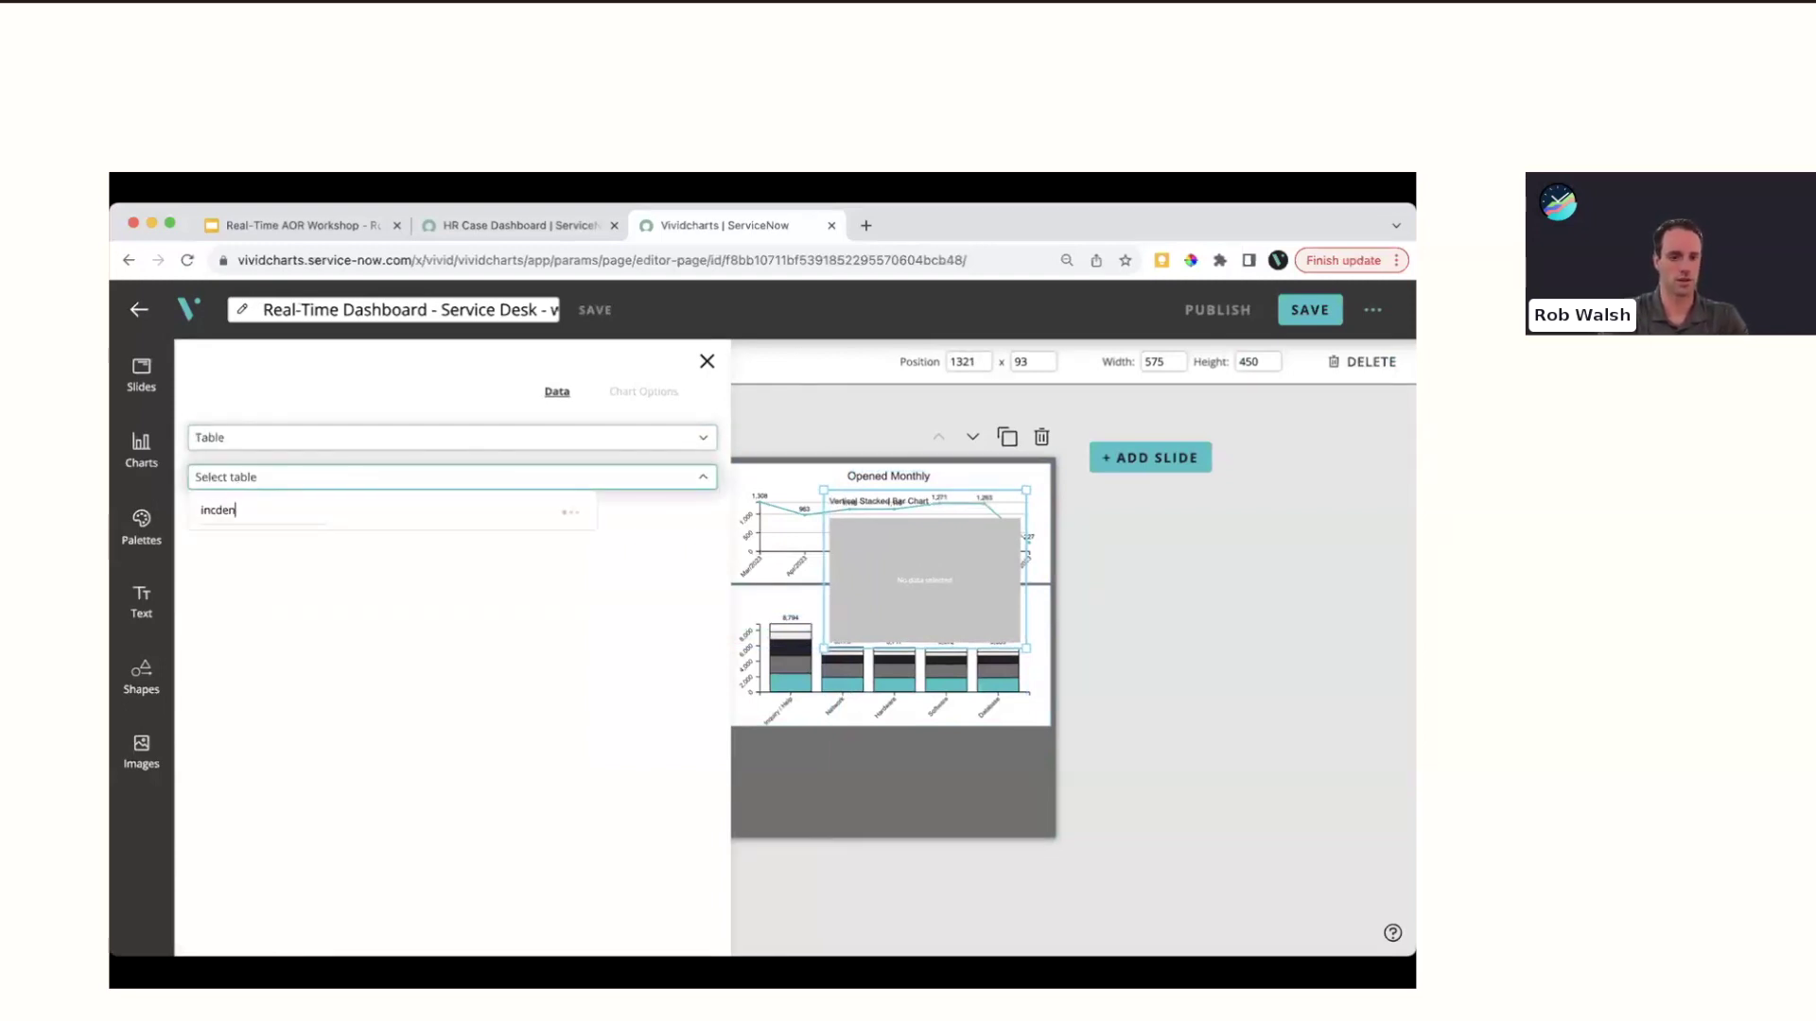
{"action": "type", "text": "c"}
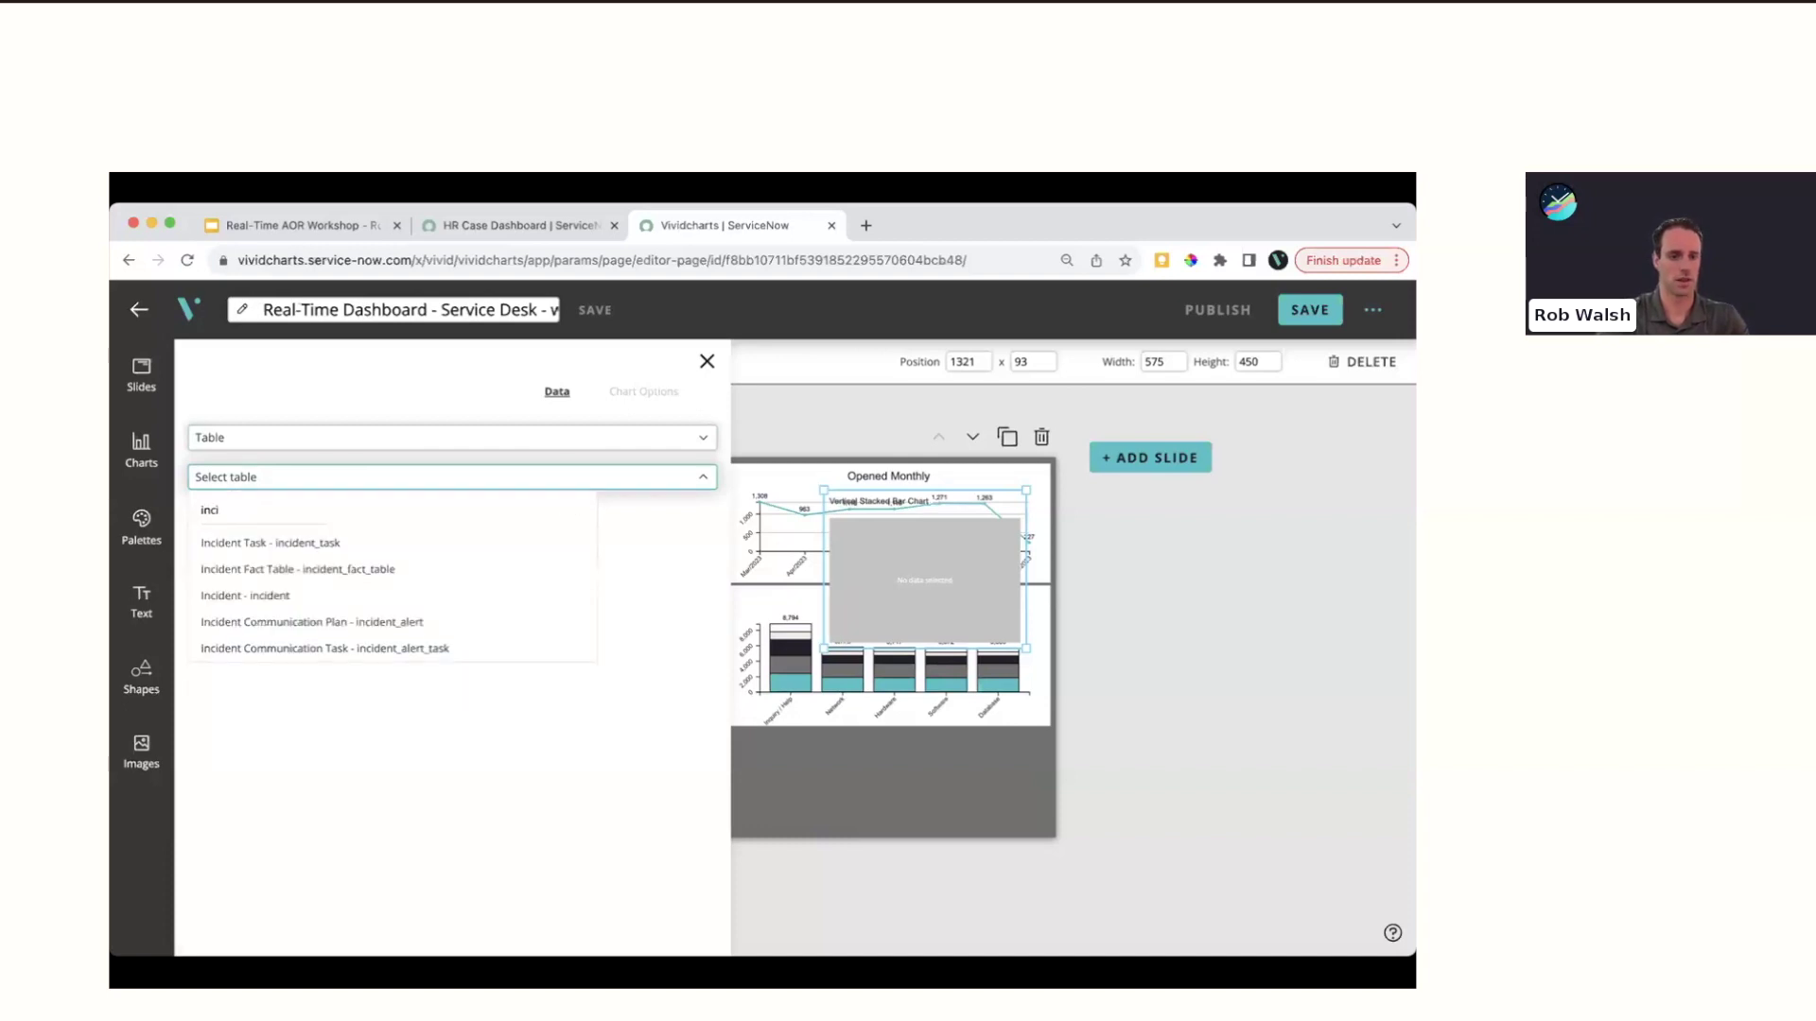
{"action": "left_click", "coordinate": [265, 598]}
{"action": "left_click", "coordinate": [288, 520]}
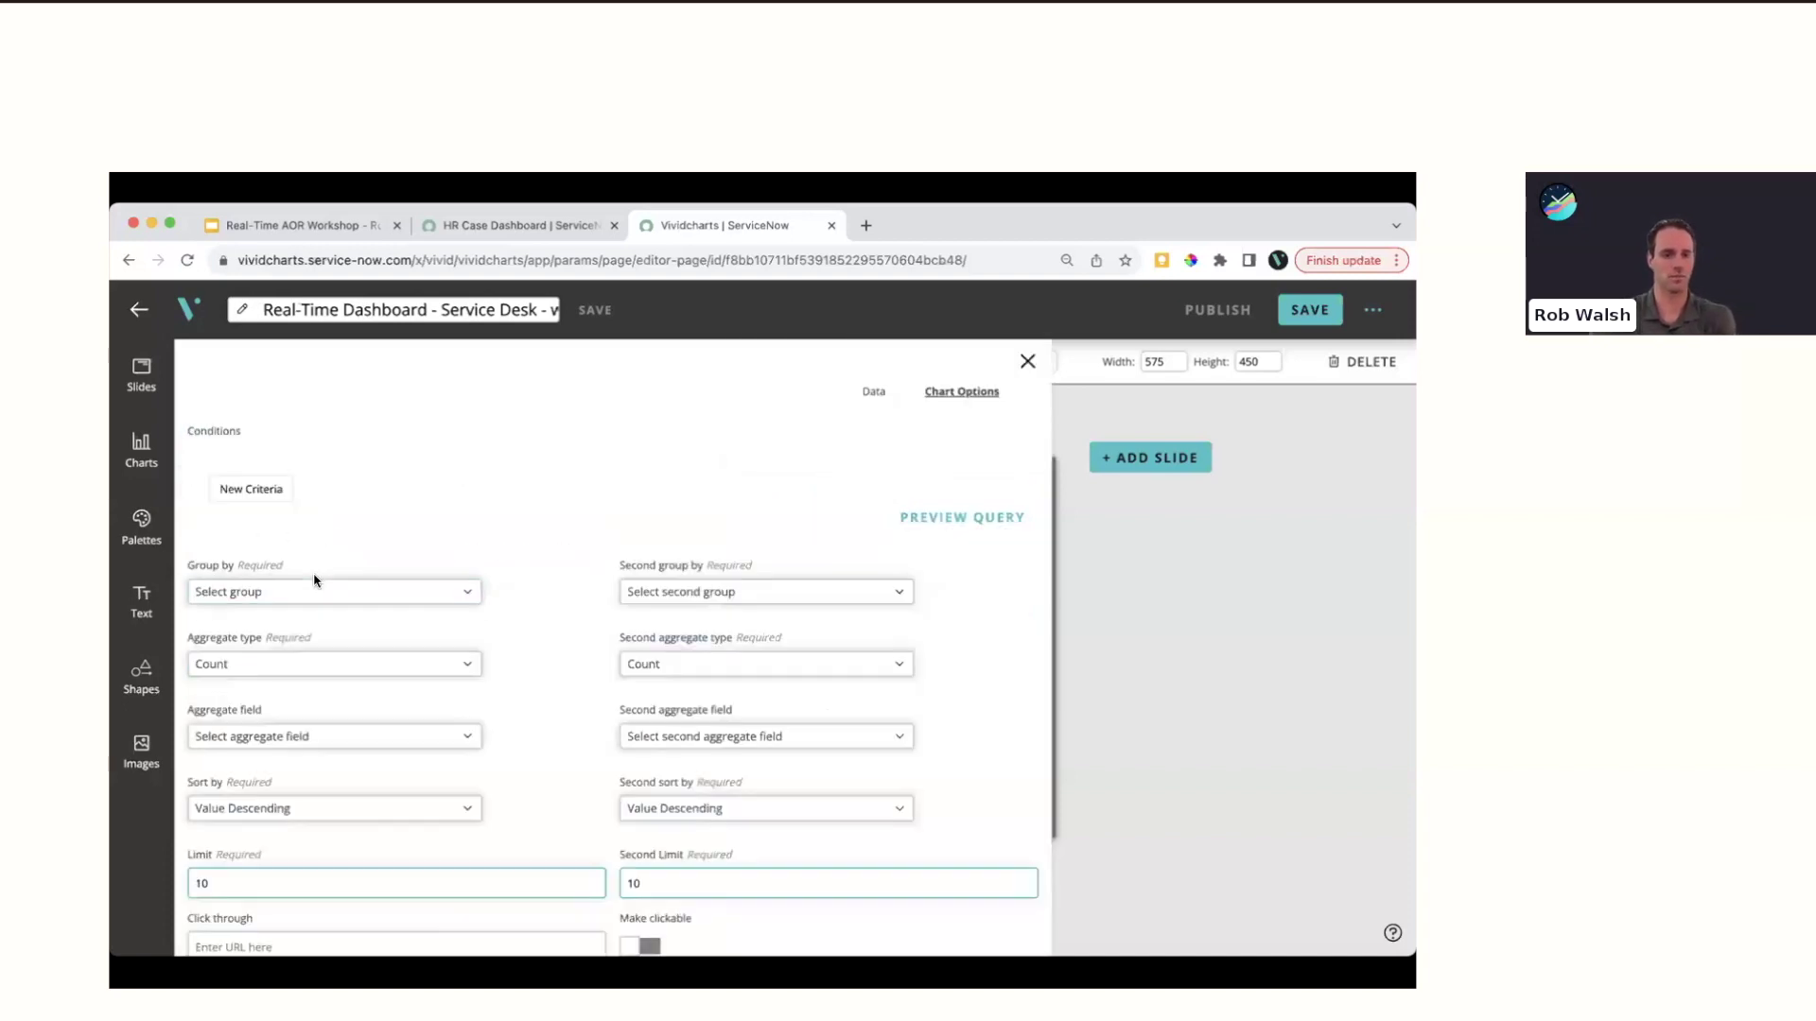
Group the stacked bar chart by Channel - contact_type, with Category - category as the second grouping
{"action": "scroll", "coordinate": [406, 608], "scroll_direction": "down", "scroll_amount": 2}
{"action": "left_click", "coordinate": [386, 560]}
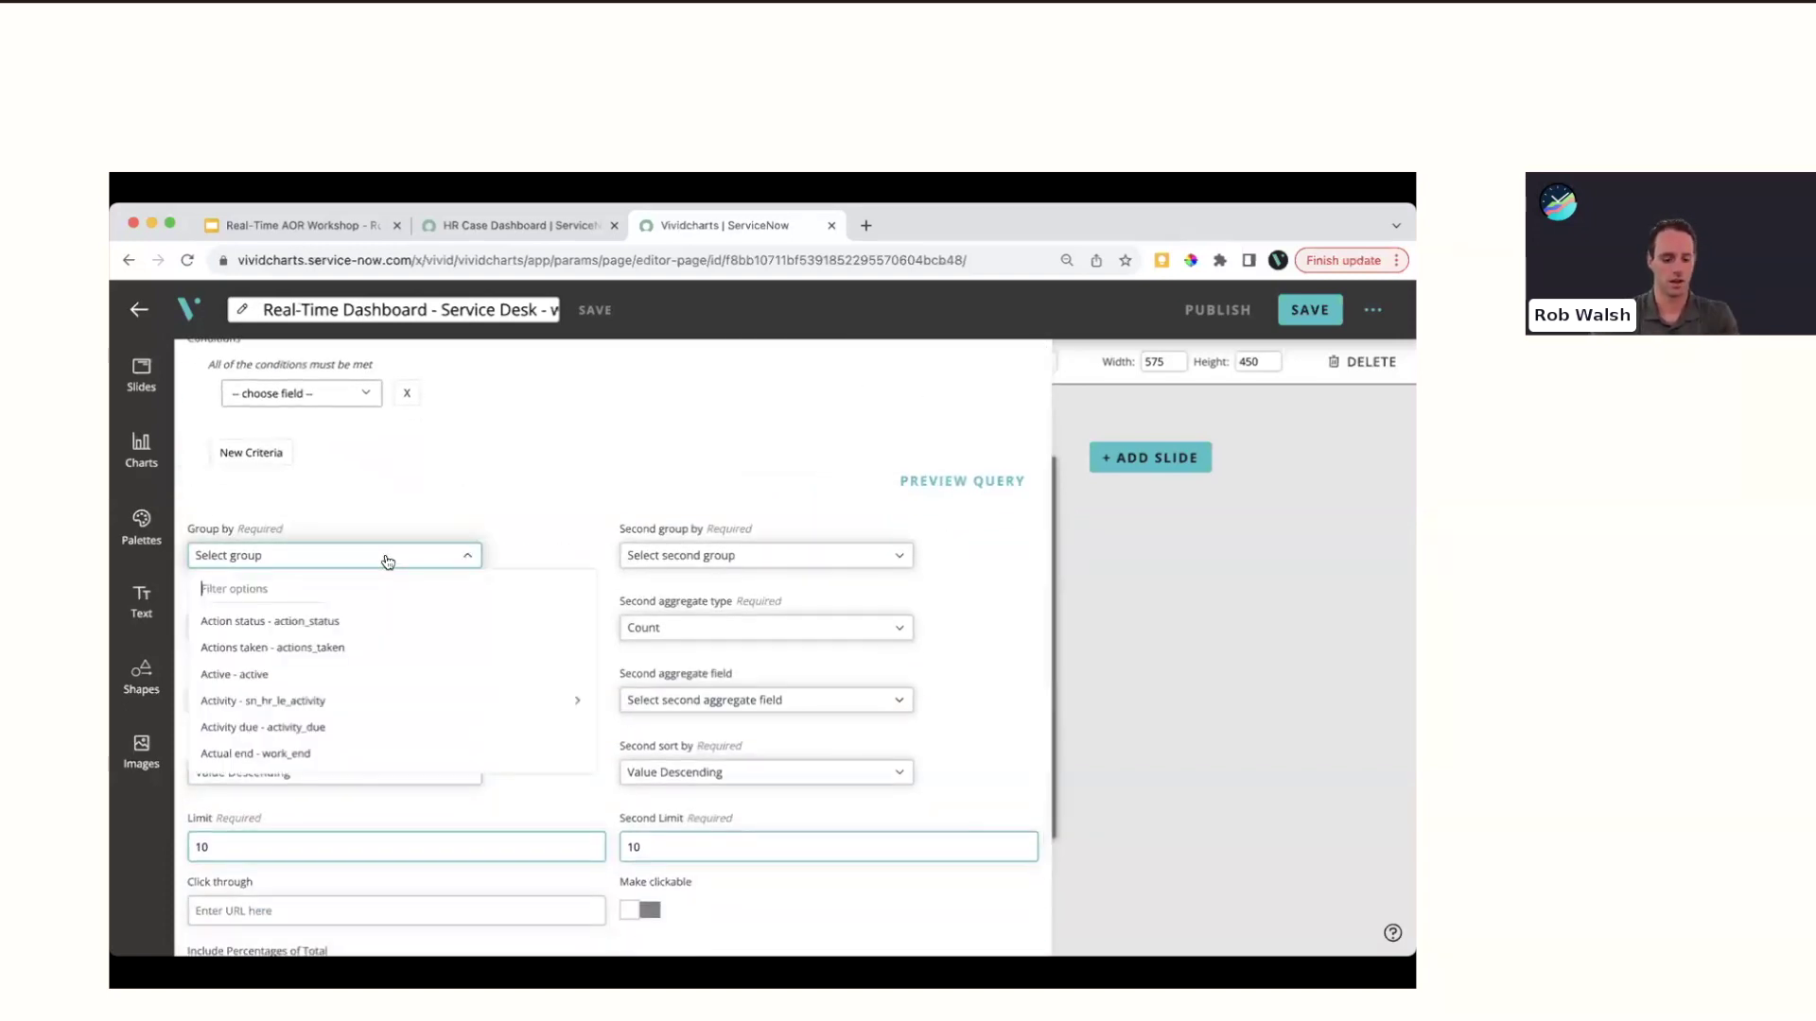
{"action": "type", "text": "contac"}
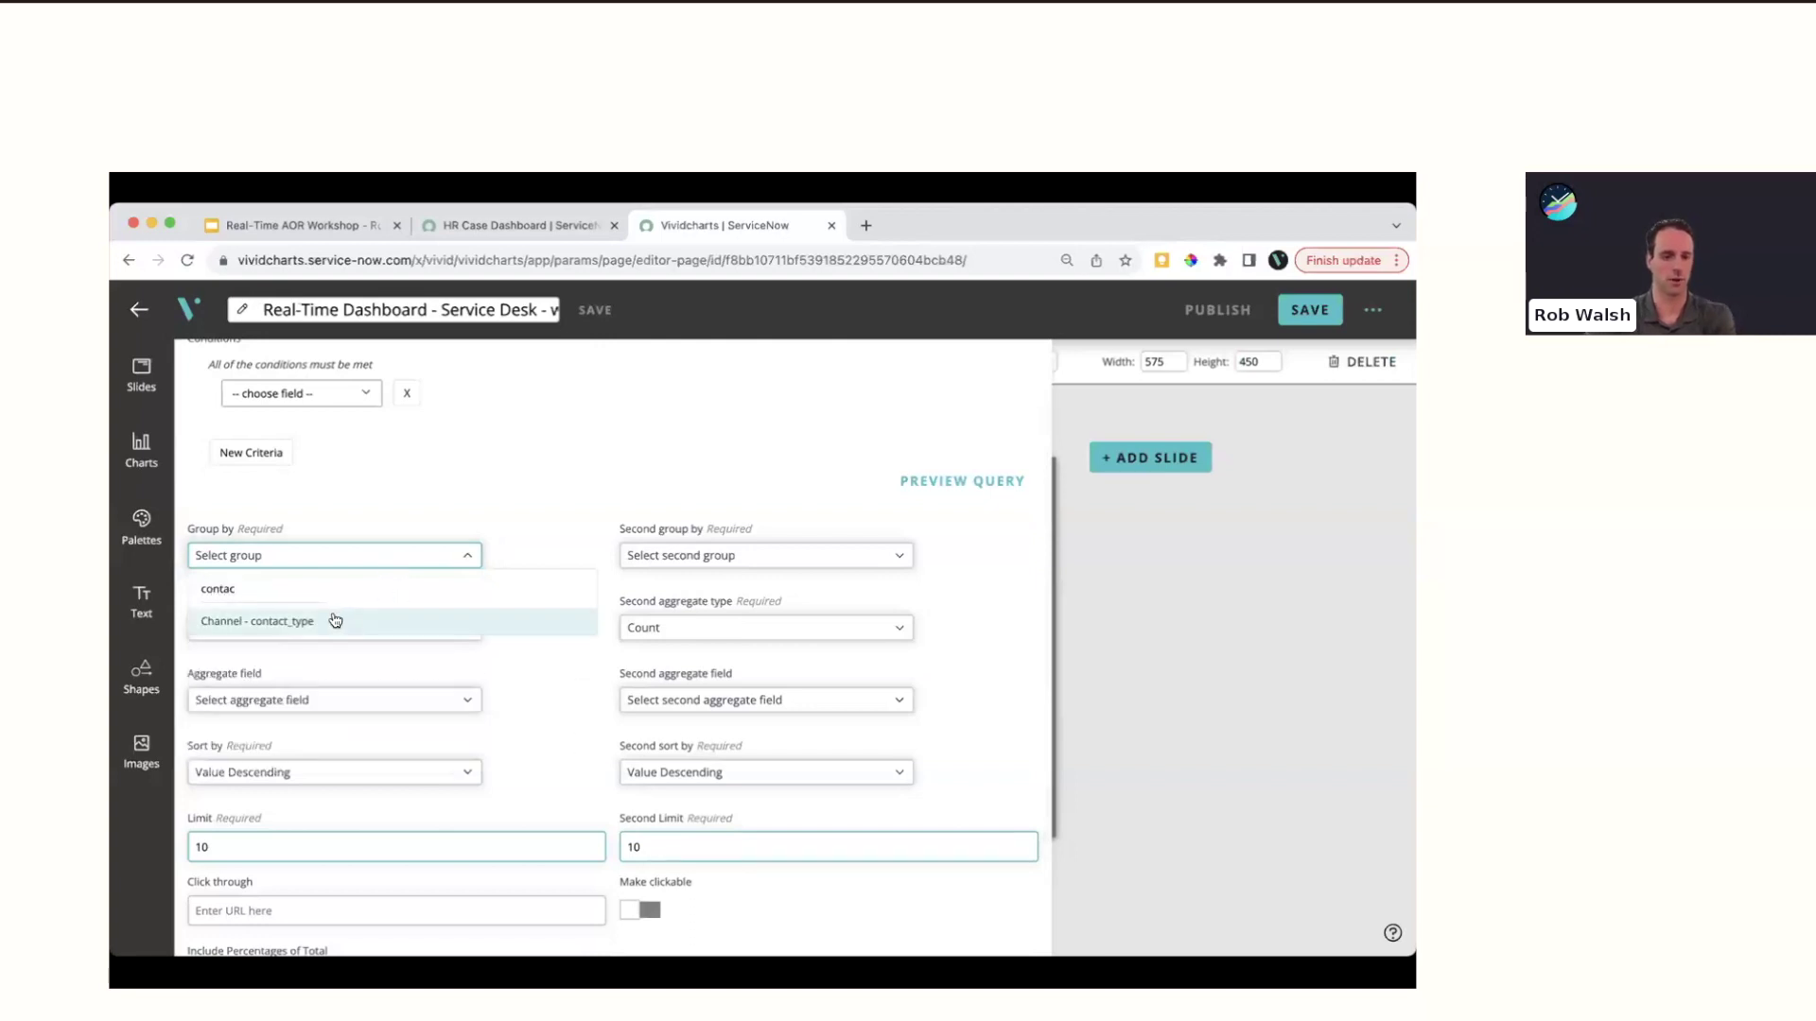
{"action": "left_click", "coordinate": [332, 621]}
{"action": "left_click", "coordinate": [733, 555]}
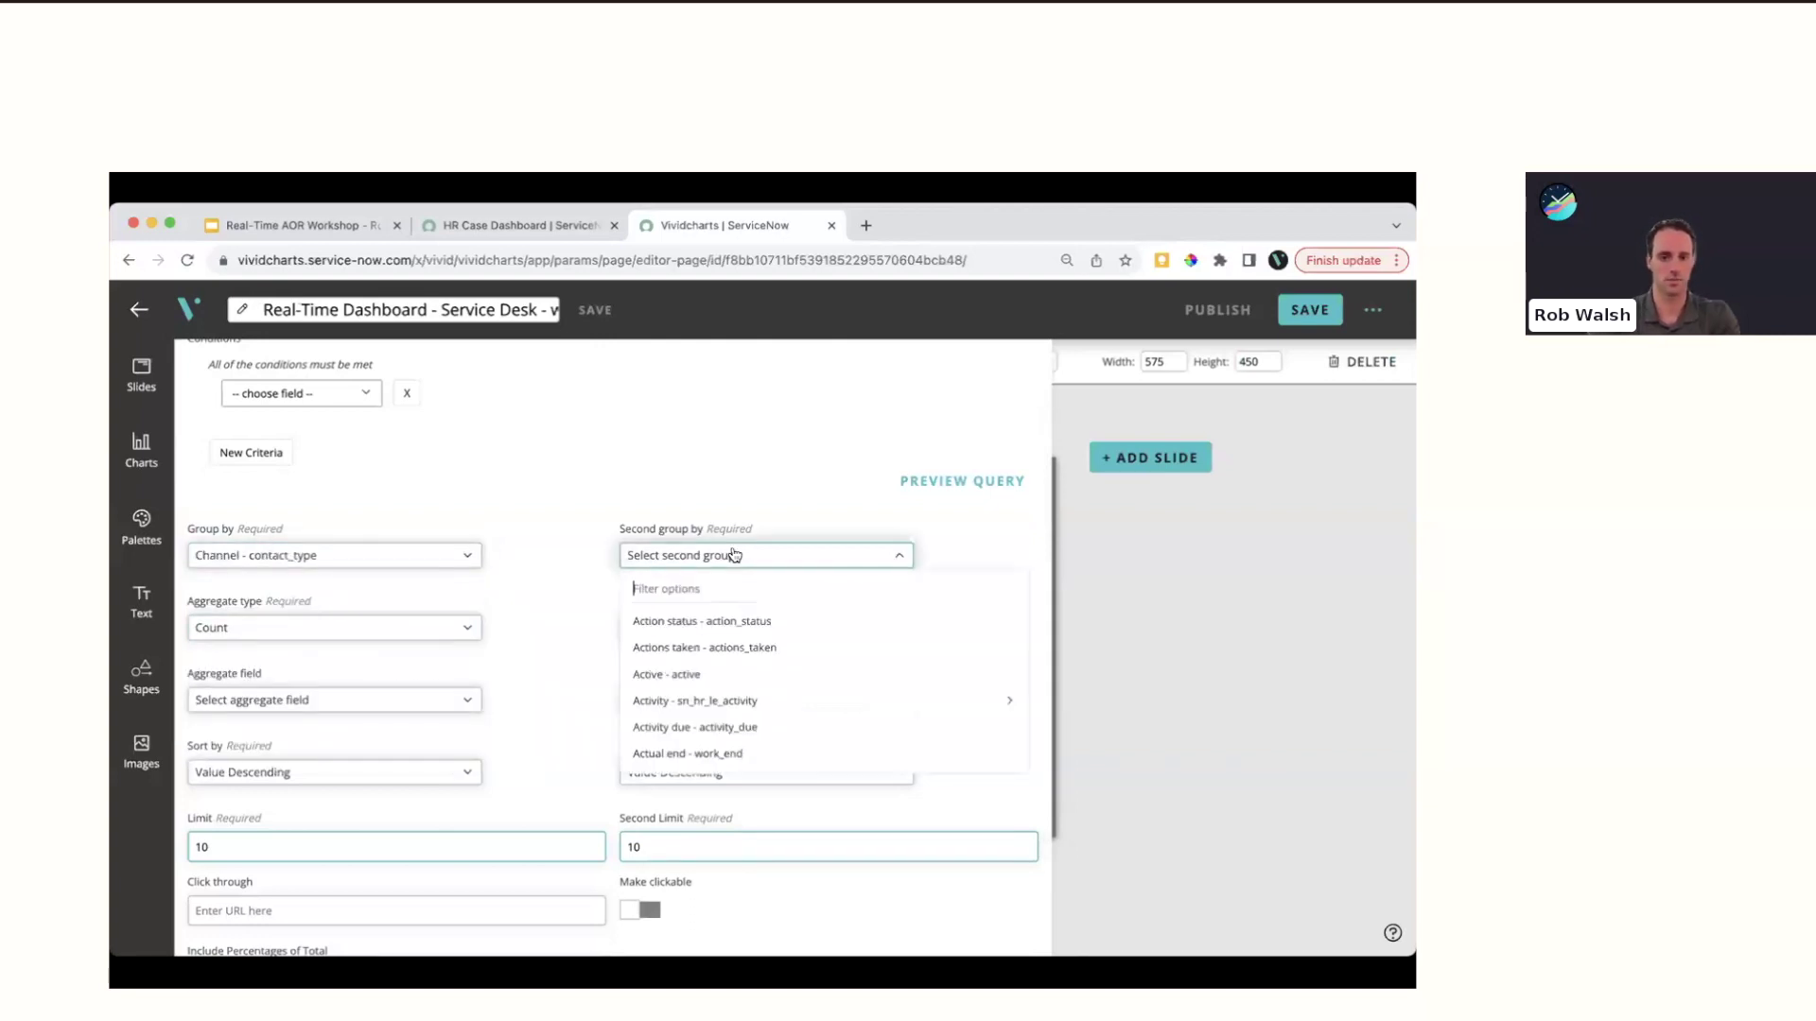
{"action": "type", "text": "cate"}
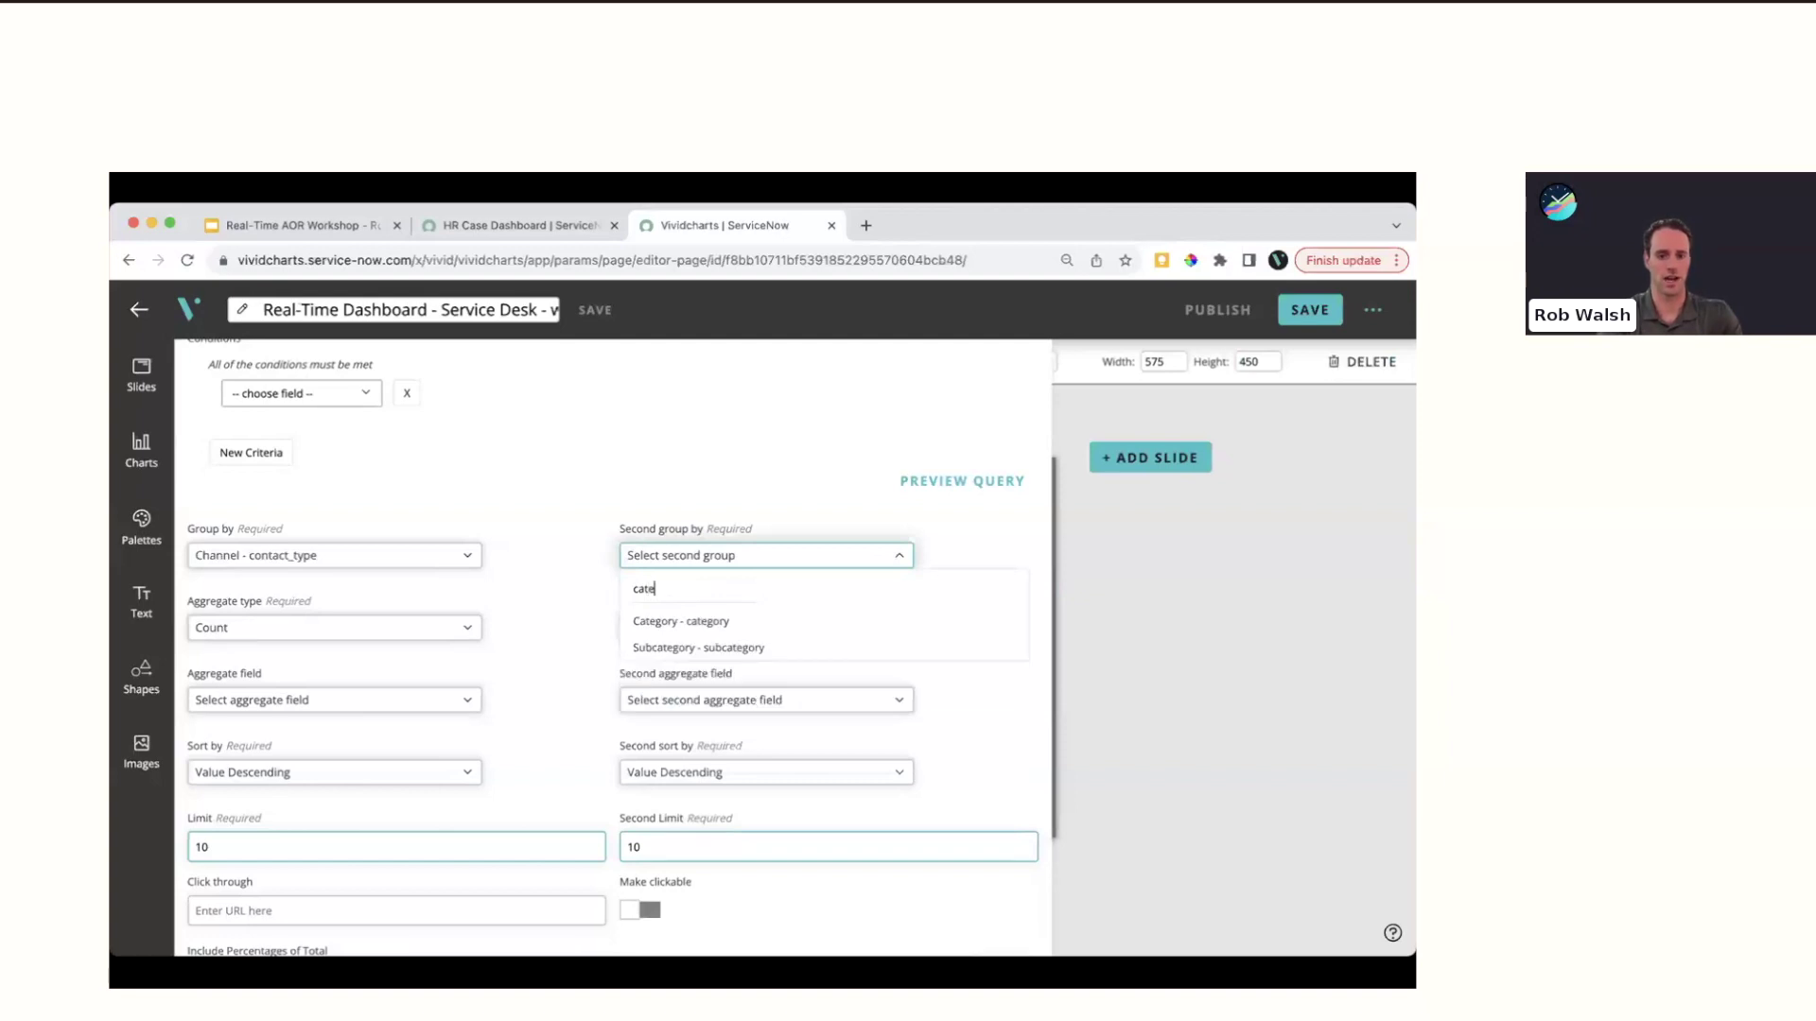
{"action": "left_click", "coordinate": [681, 621]}
Make the stacked bar chart clickable and save its chart options
{"action": "scroll", "coordinate": [544, 591], "scroll_direction": "down", "scroll_amount": 2}
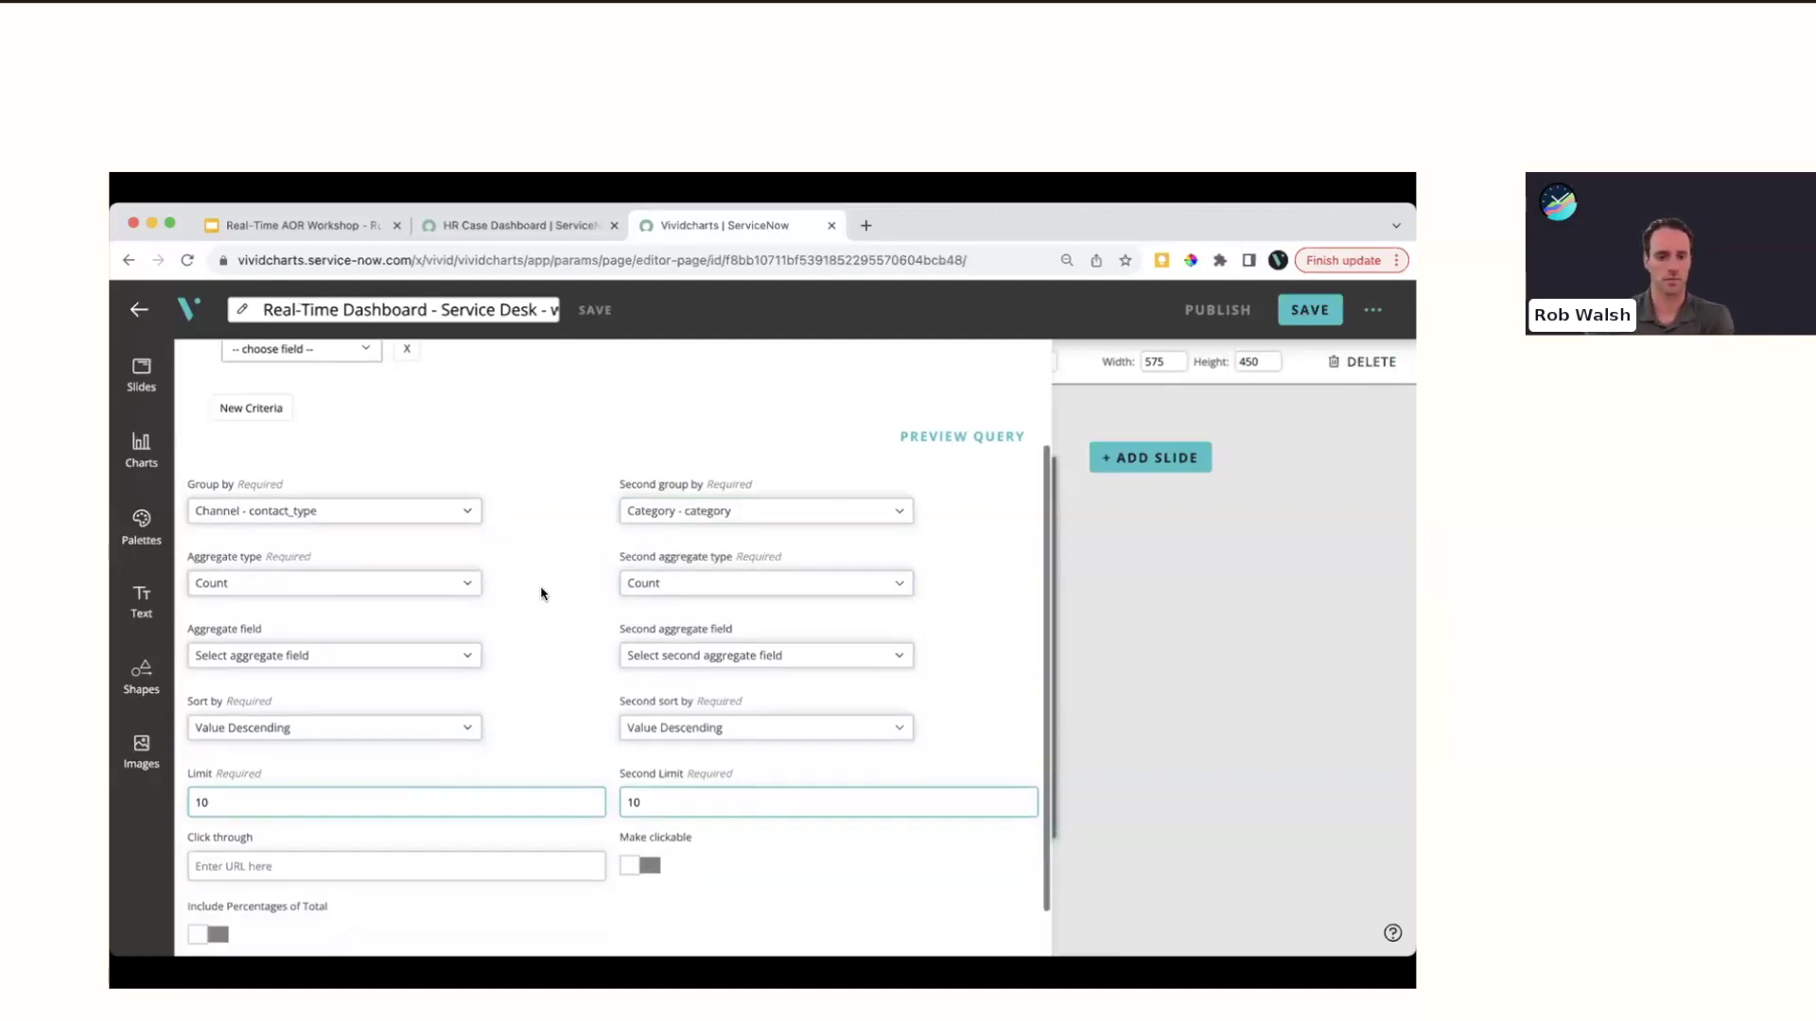
{"action": "scroll", "coordinate": [541, 594], "scroll_direction": "down", "scroll_amount": 1}
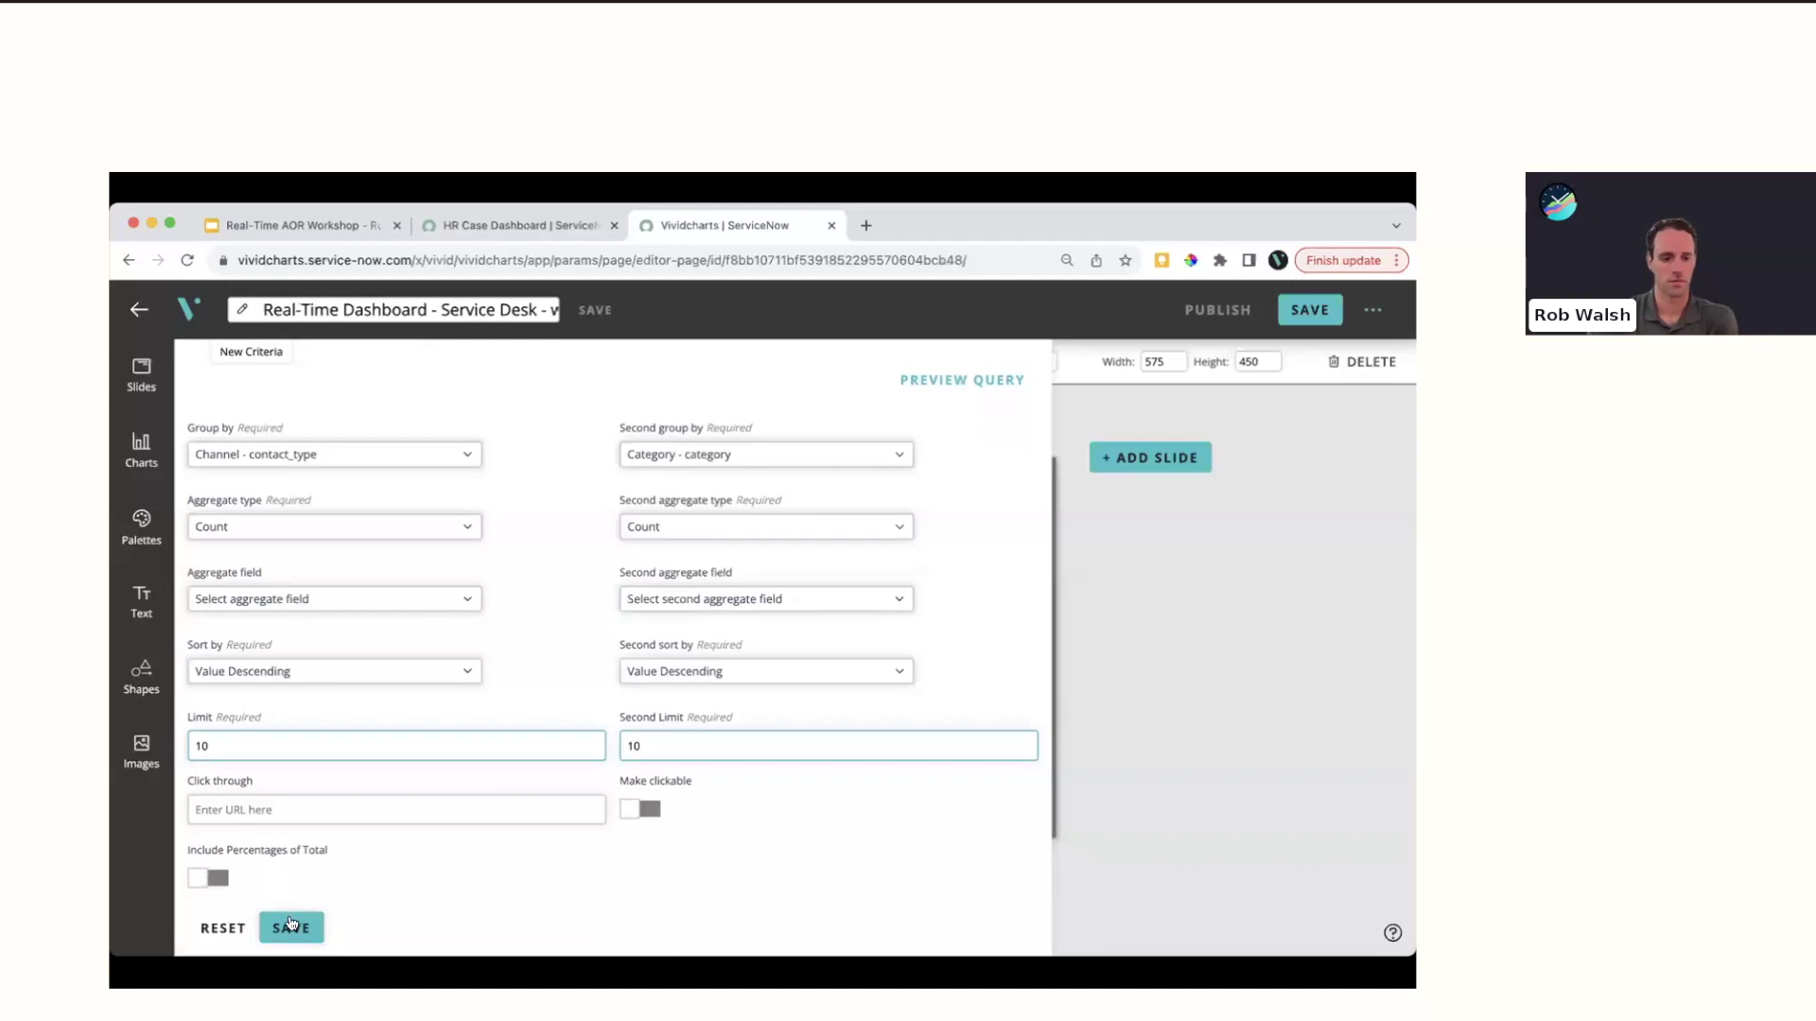
{"action": "left_click", "coordinate": [627, 809]}
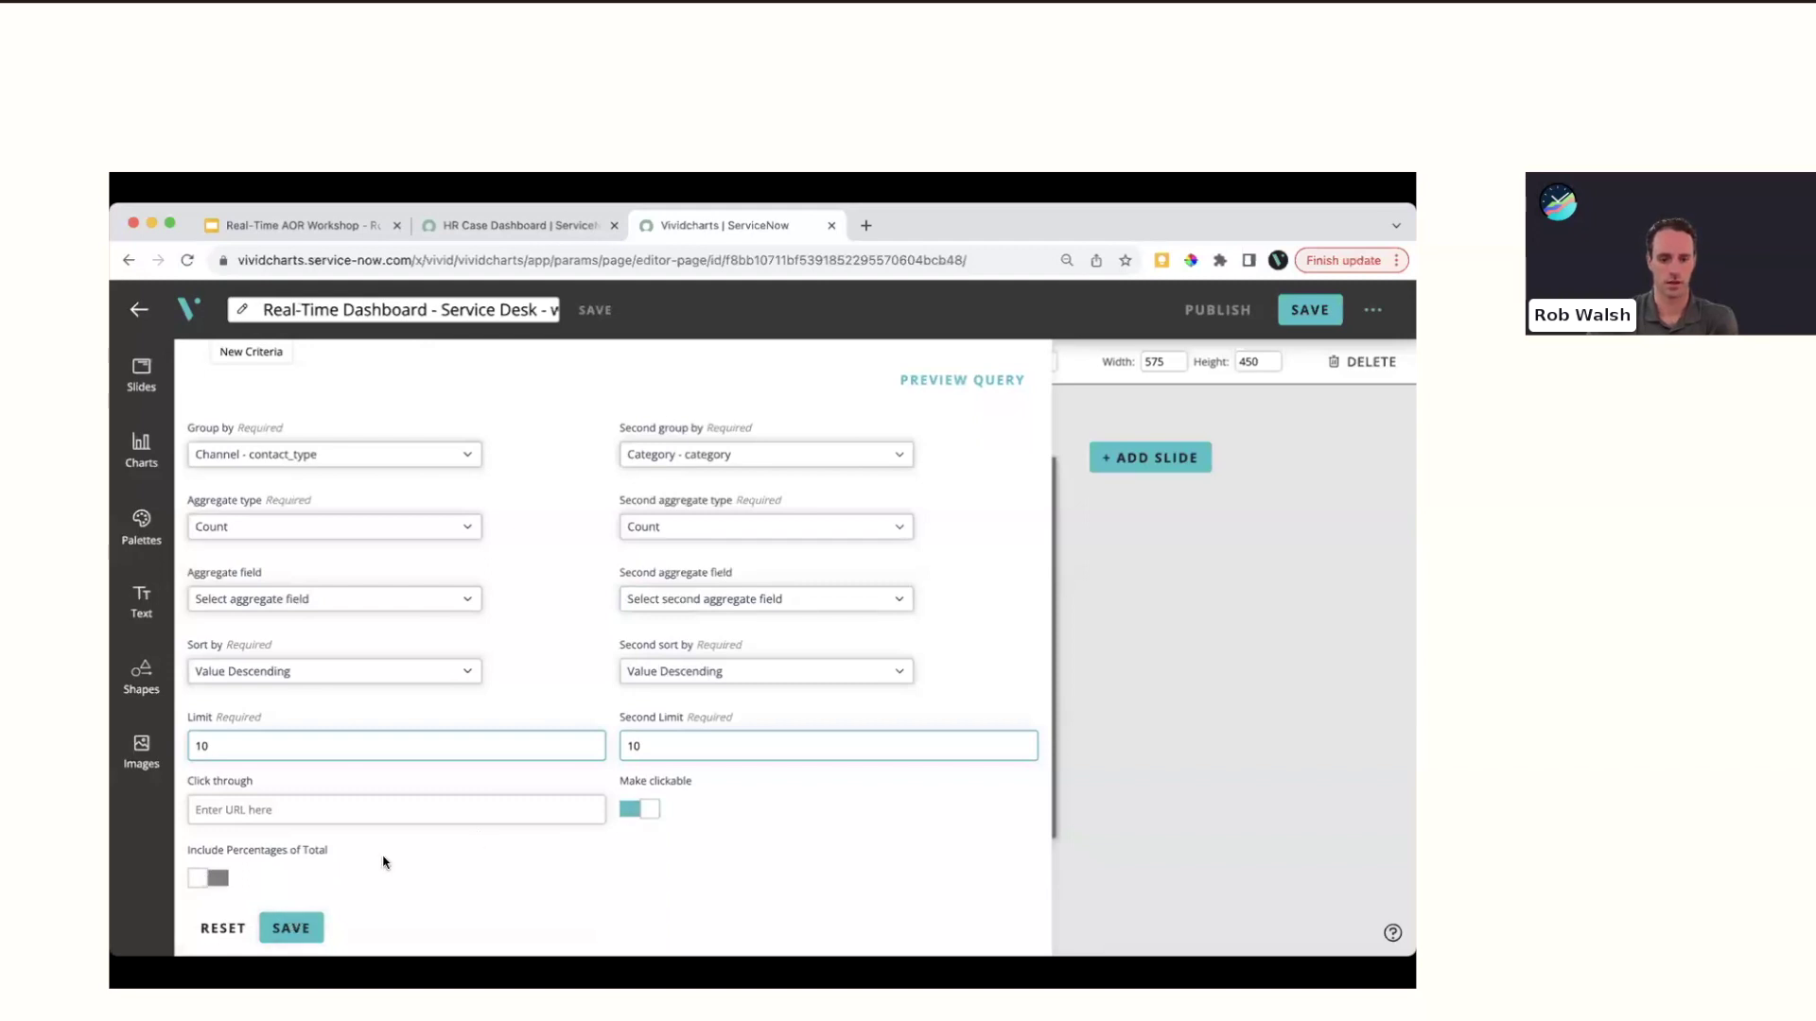
{"action": "left_click", "coordinate": [293, 925]}
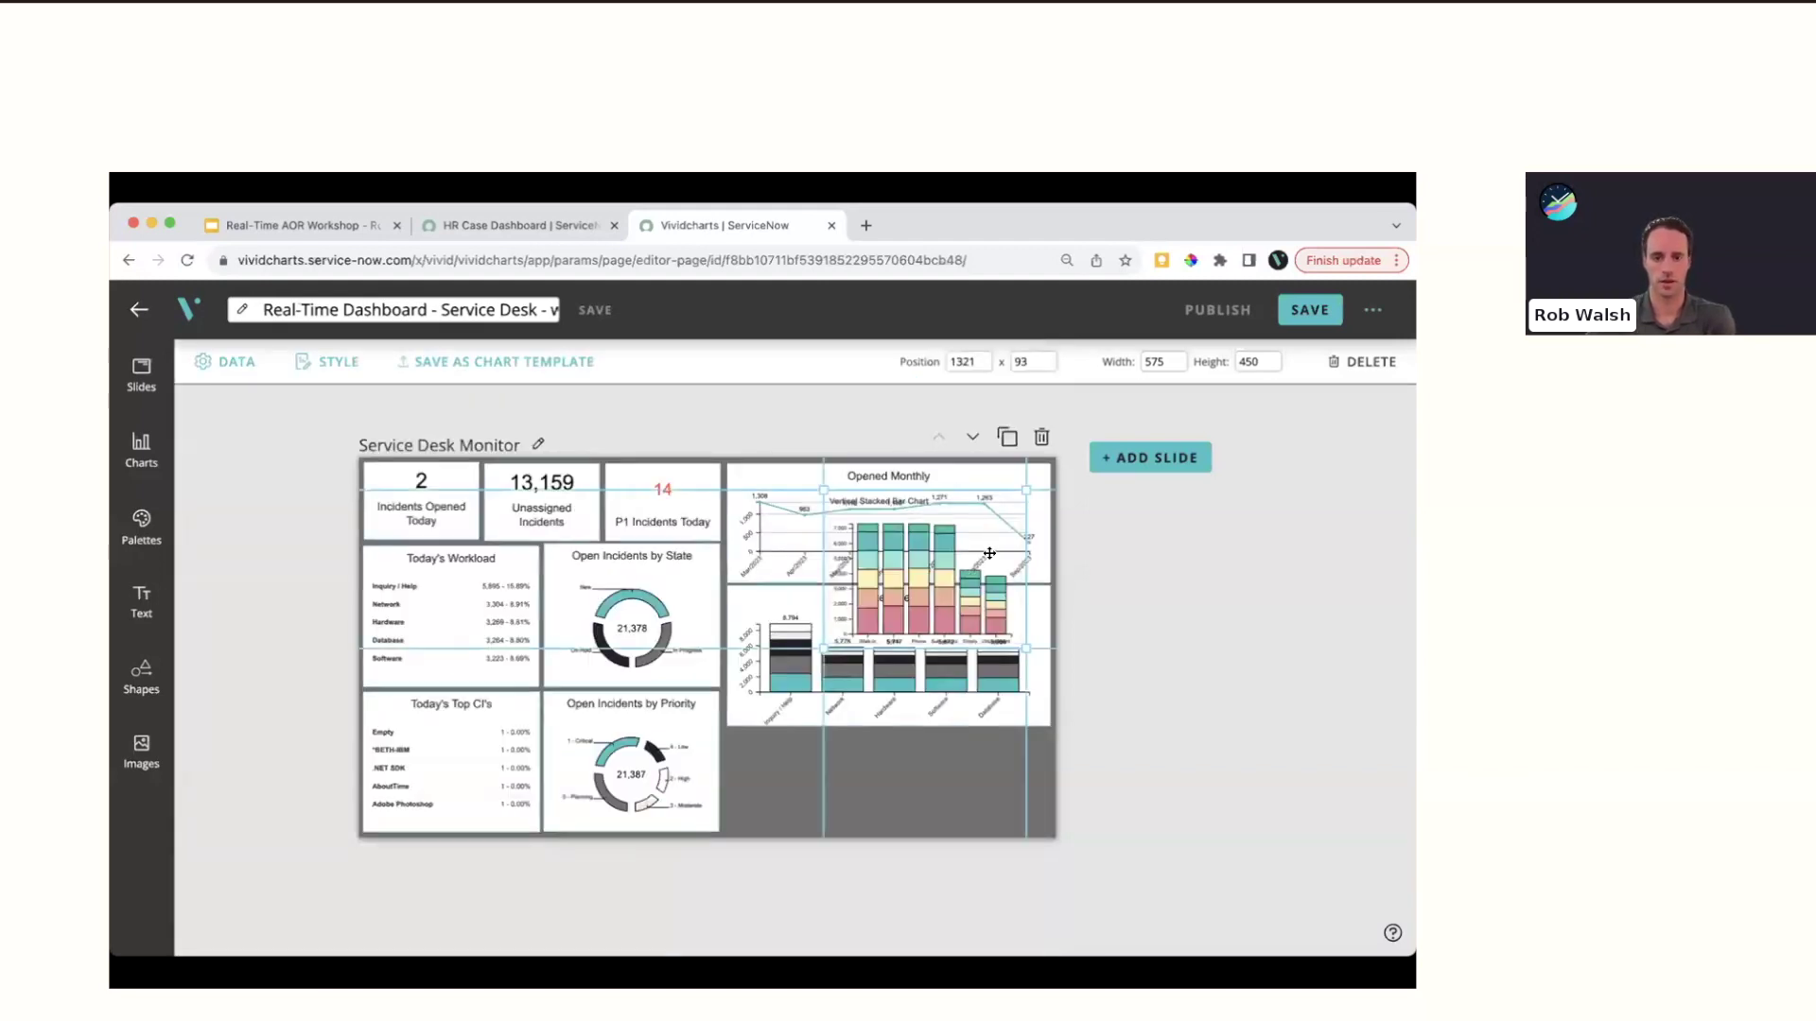
Fit the stacked bar chart into the empty space below Categories, at position 1044 x 774 and sized 923 by 289
{"action": "left_click_drag", "start_coordinate": [991, 553], "coordinate": [1048, 789]}
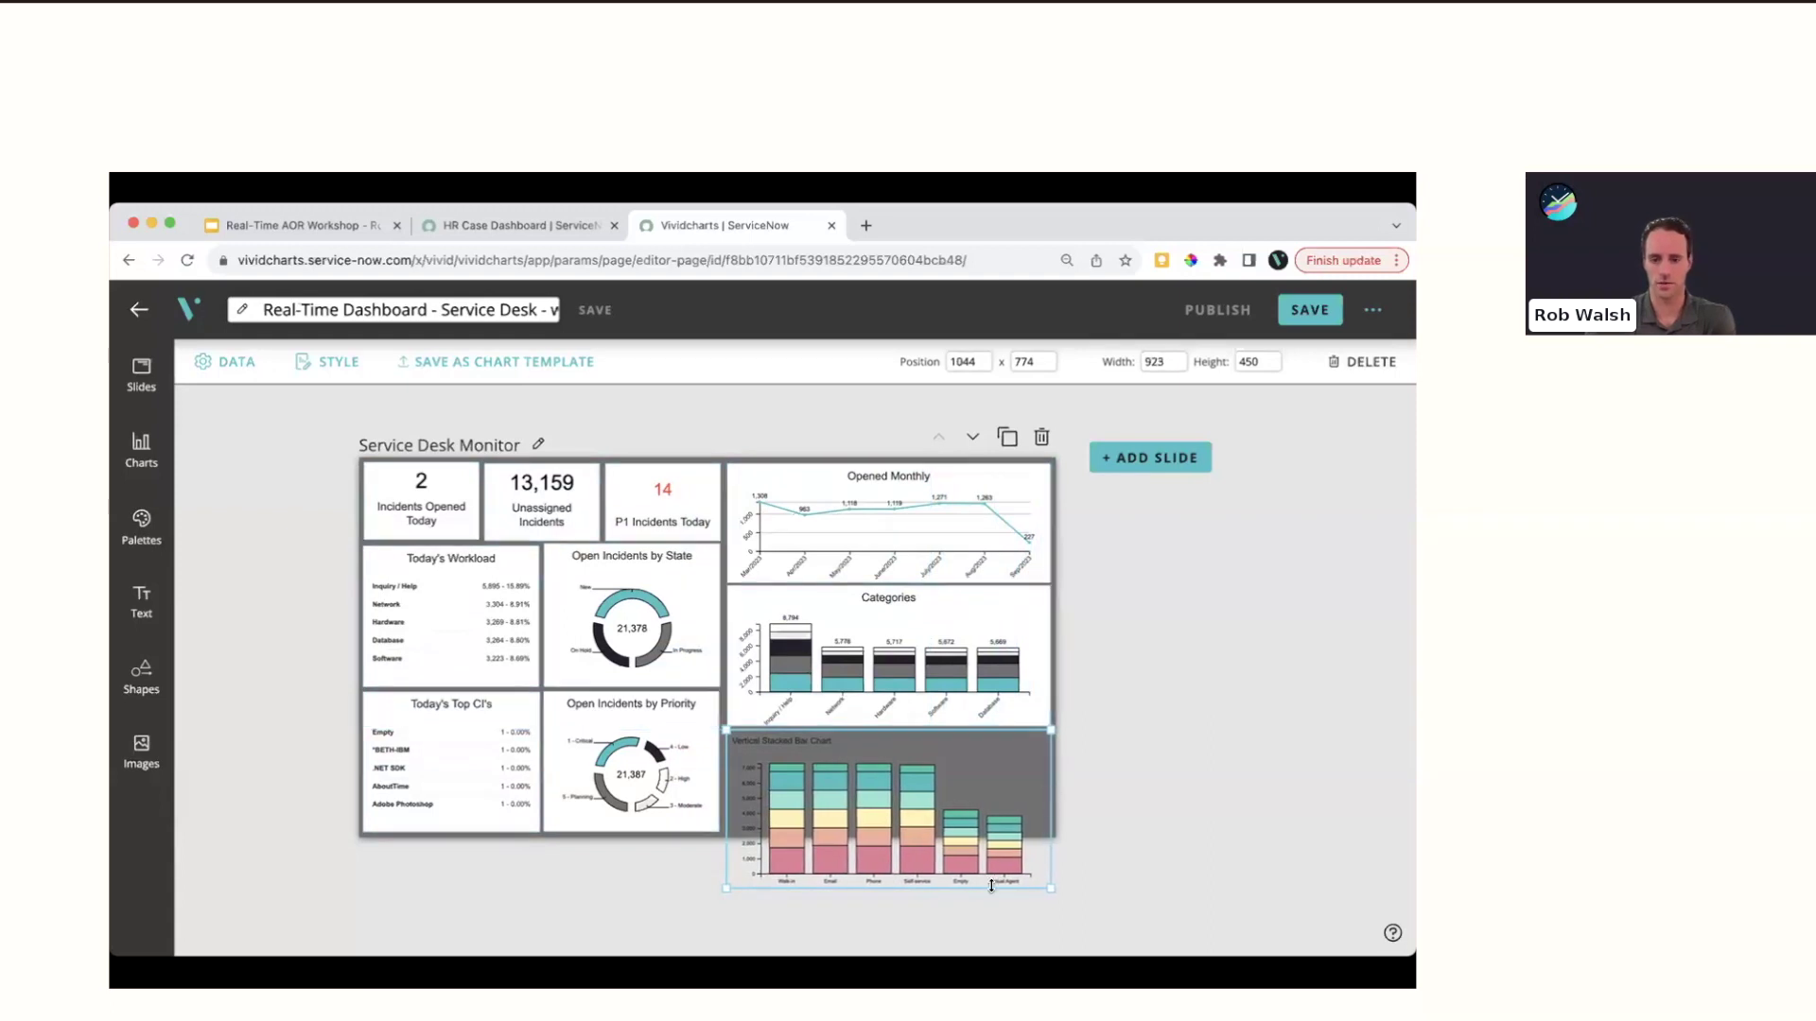
{"action": "left_click_drag", "start_coordinate": [993, 887], "coordinate": [989, 832]}
Title the stacked bar chart "Contact Type" at 32px and center the title
{"action": "left_click", "coordinate": [325, 363]}
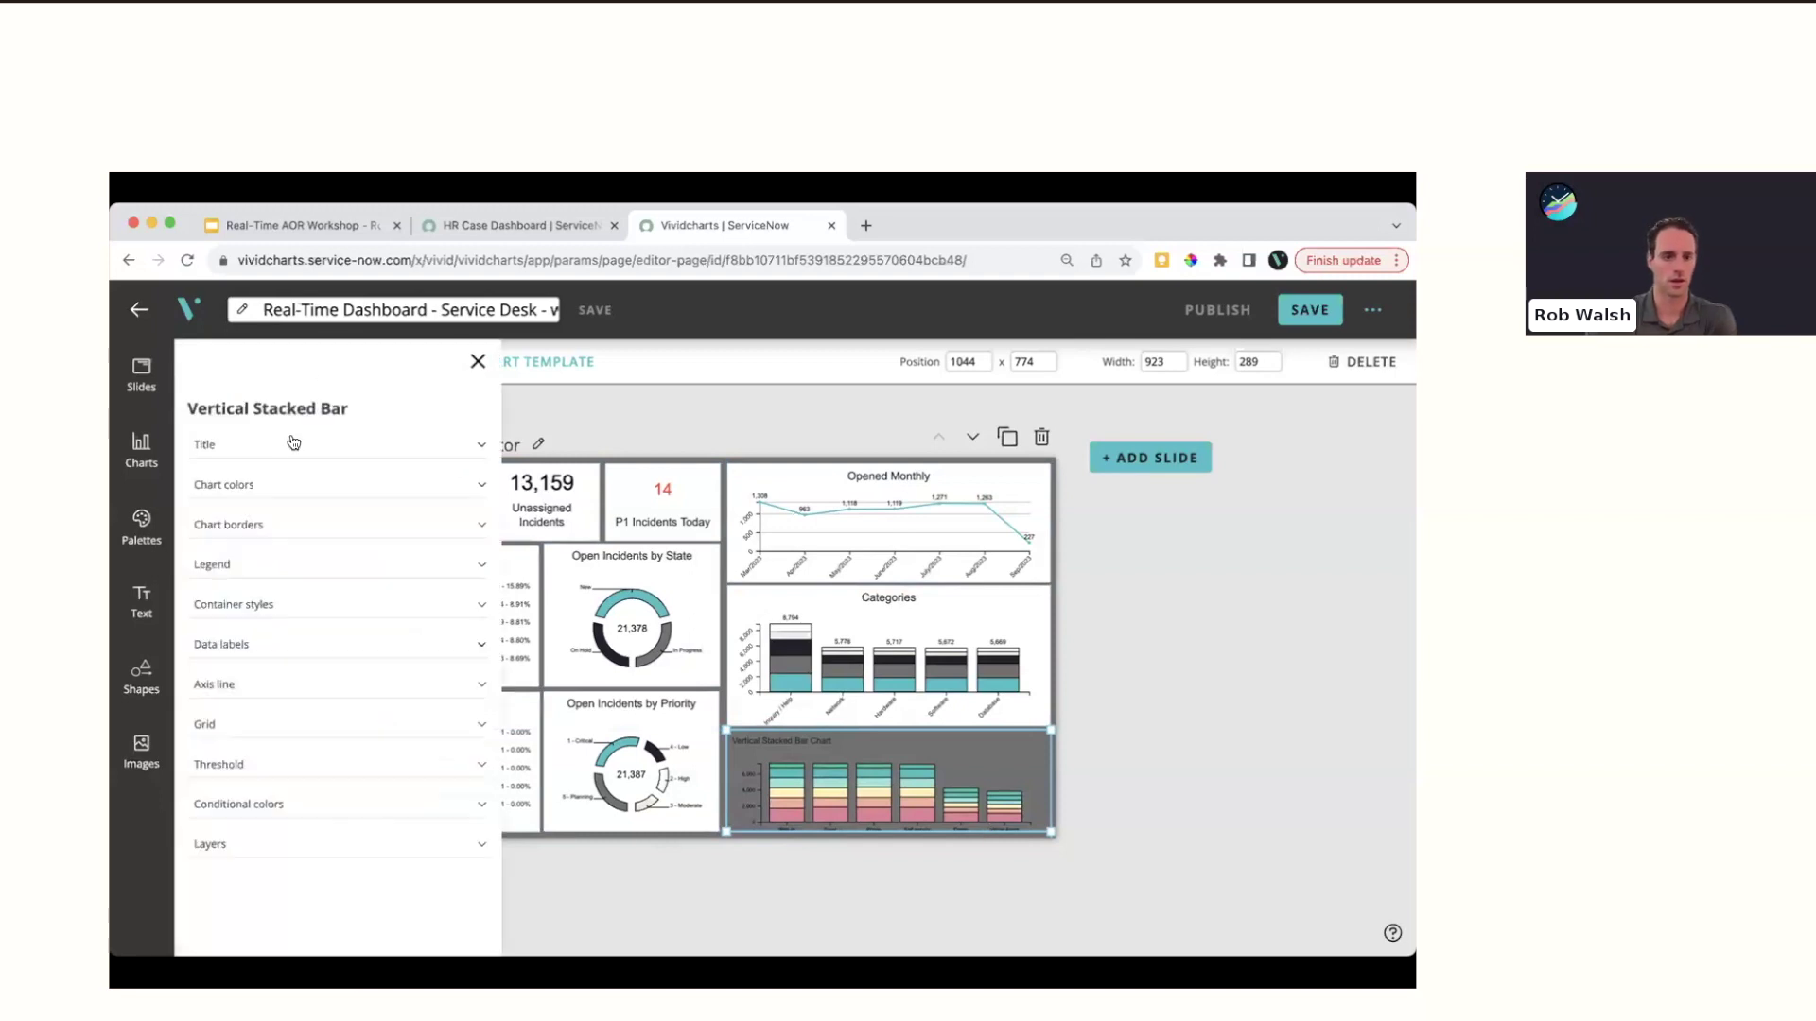
{"action": "triple_click", "coordinate": [263, 556]}
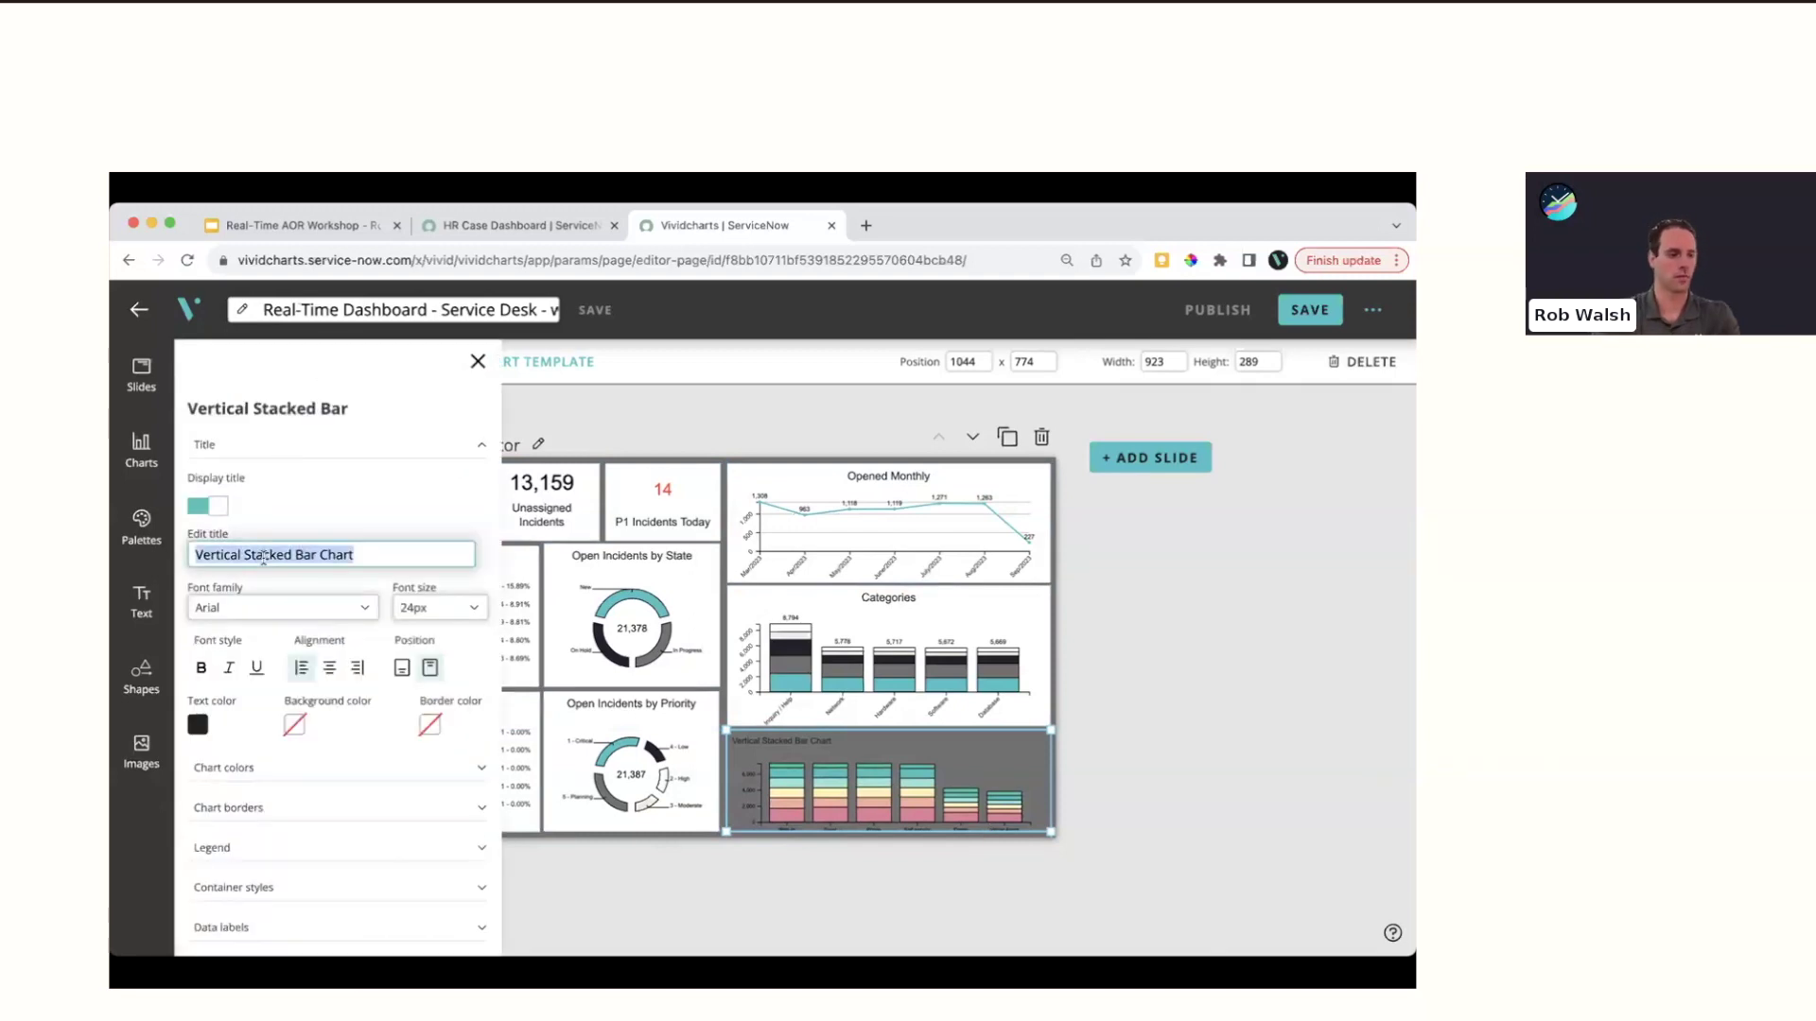
{"action": "type", "text": "Contact T"}
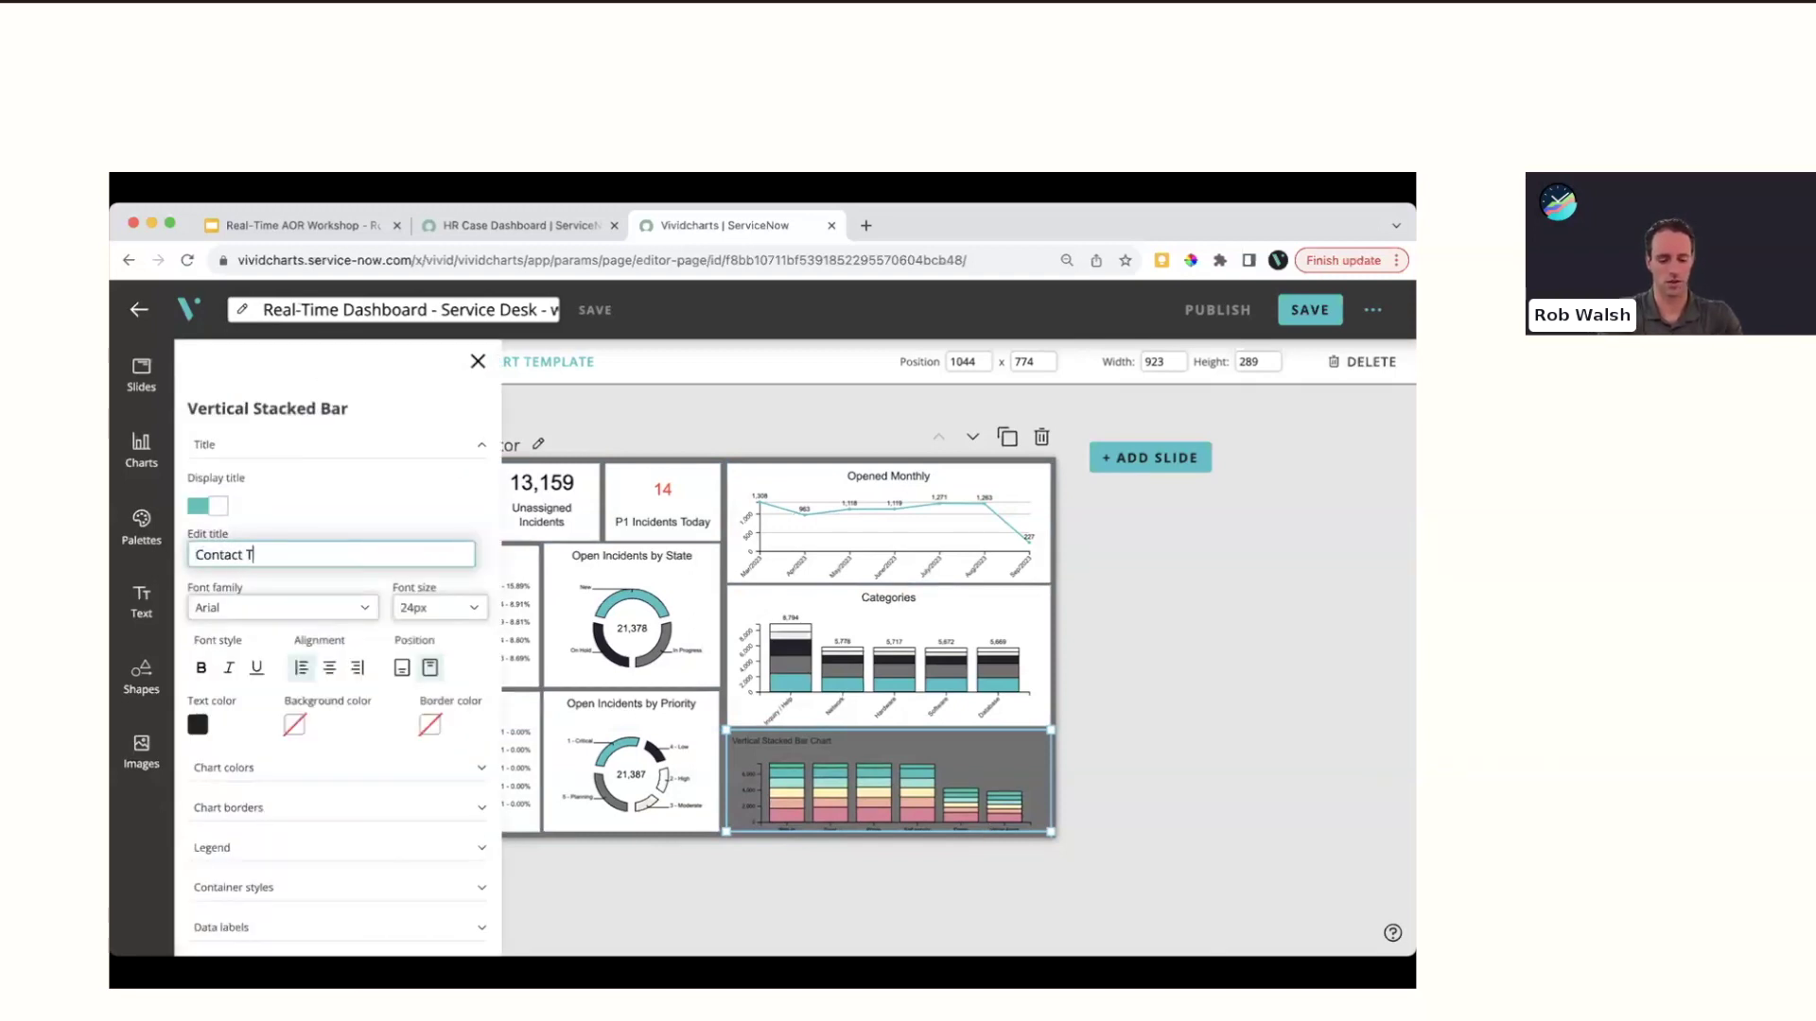
{"action": "type", "text": "ype"}
{"action": "left_click", "coordinate": [438, 608]}
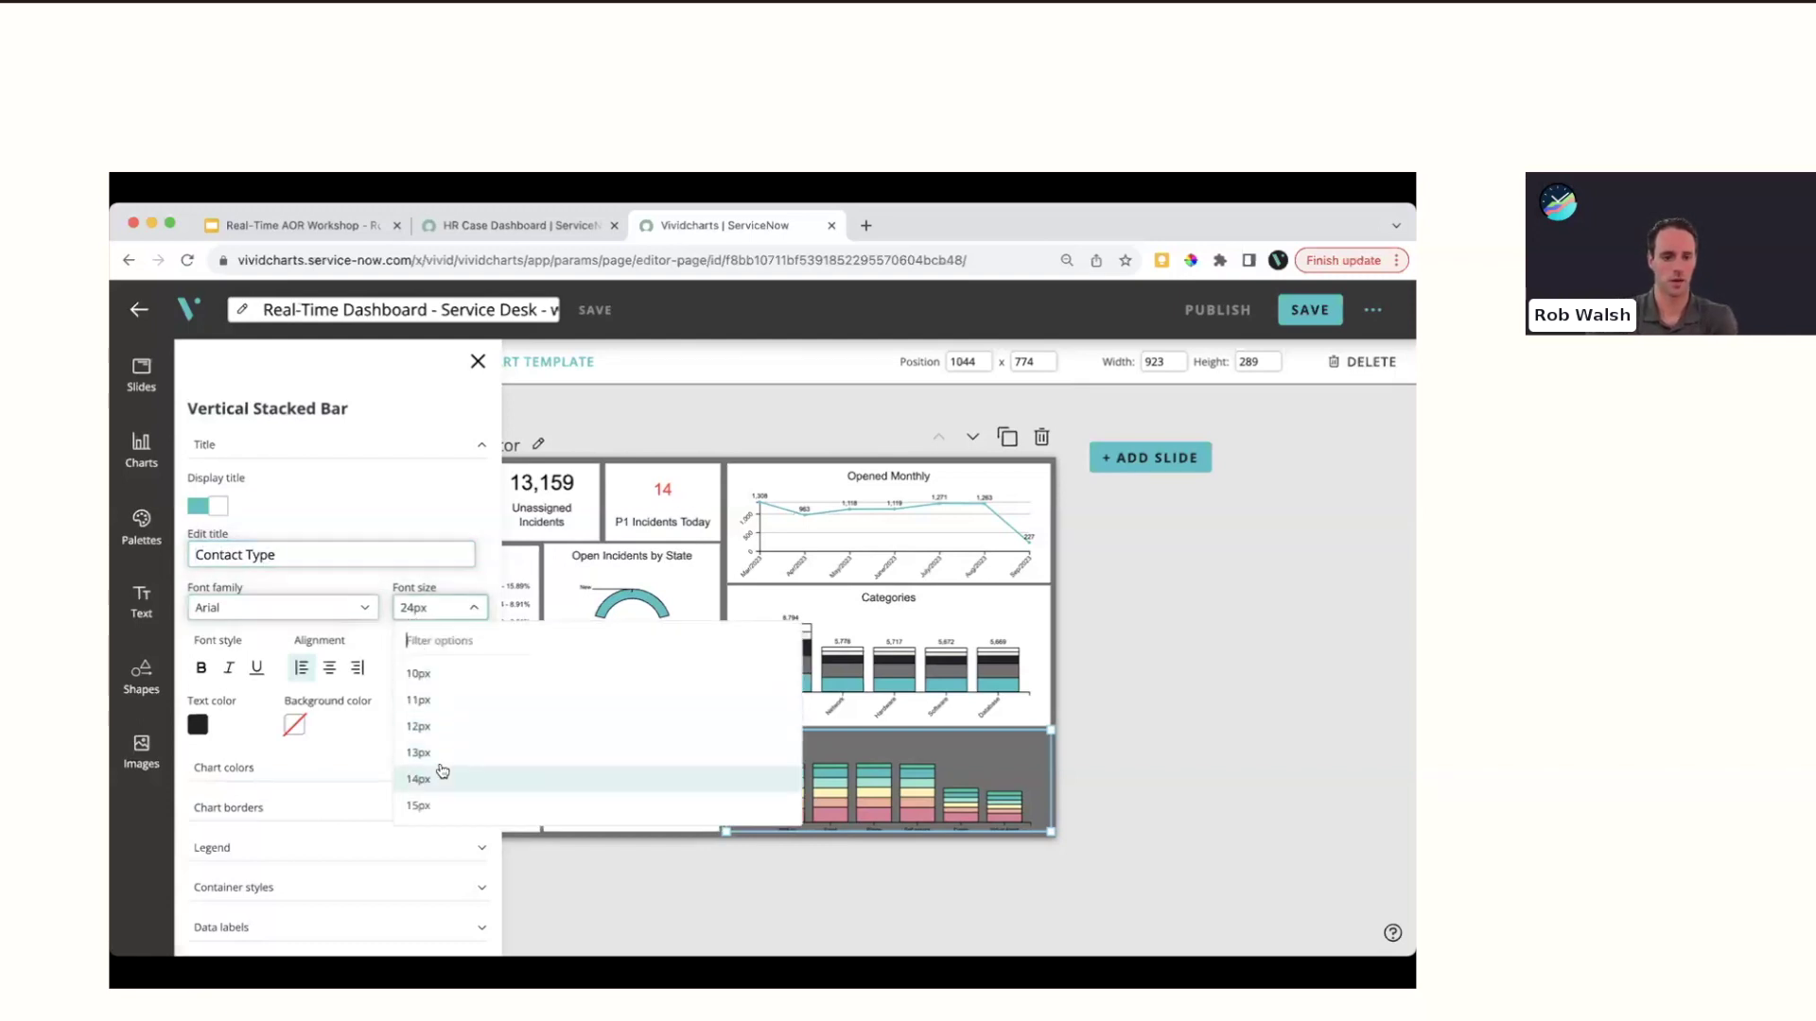
{"action": "scroll", "coordinate": [441, 770], "scroll_direction": "down", "scroll_amount": 5}
{"action": "left_click", "coordinate": [438, 772]}
{"action": "left_click", "coordinate": [338, 670]}
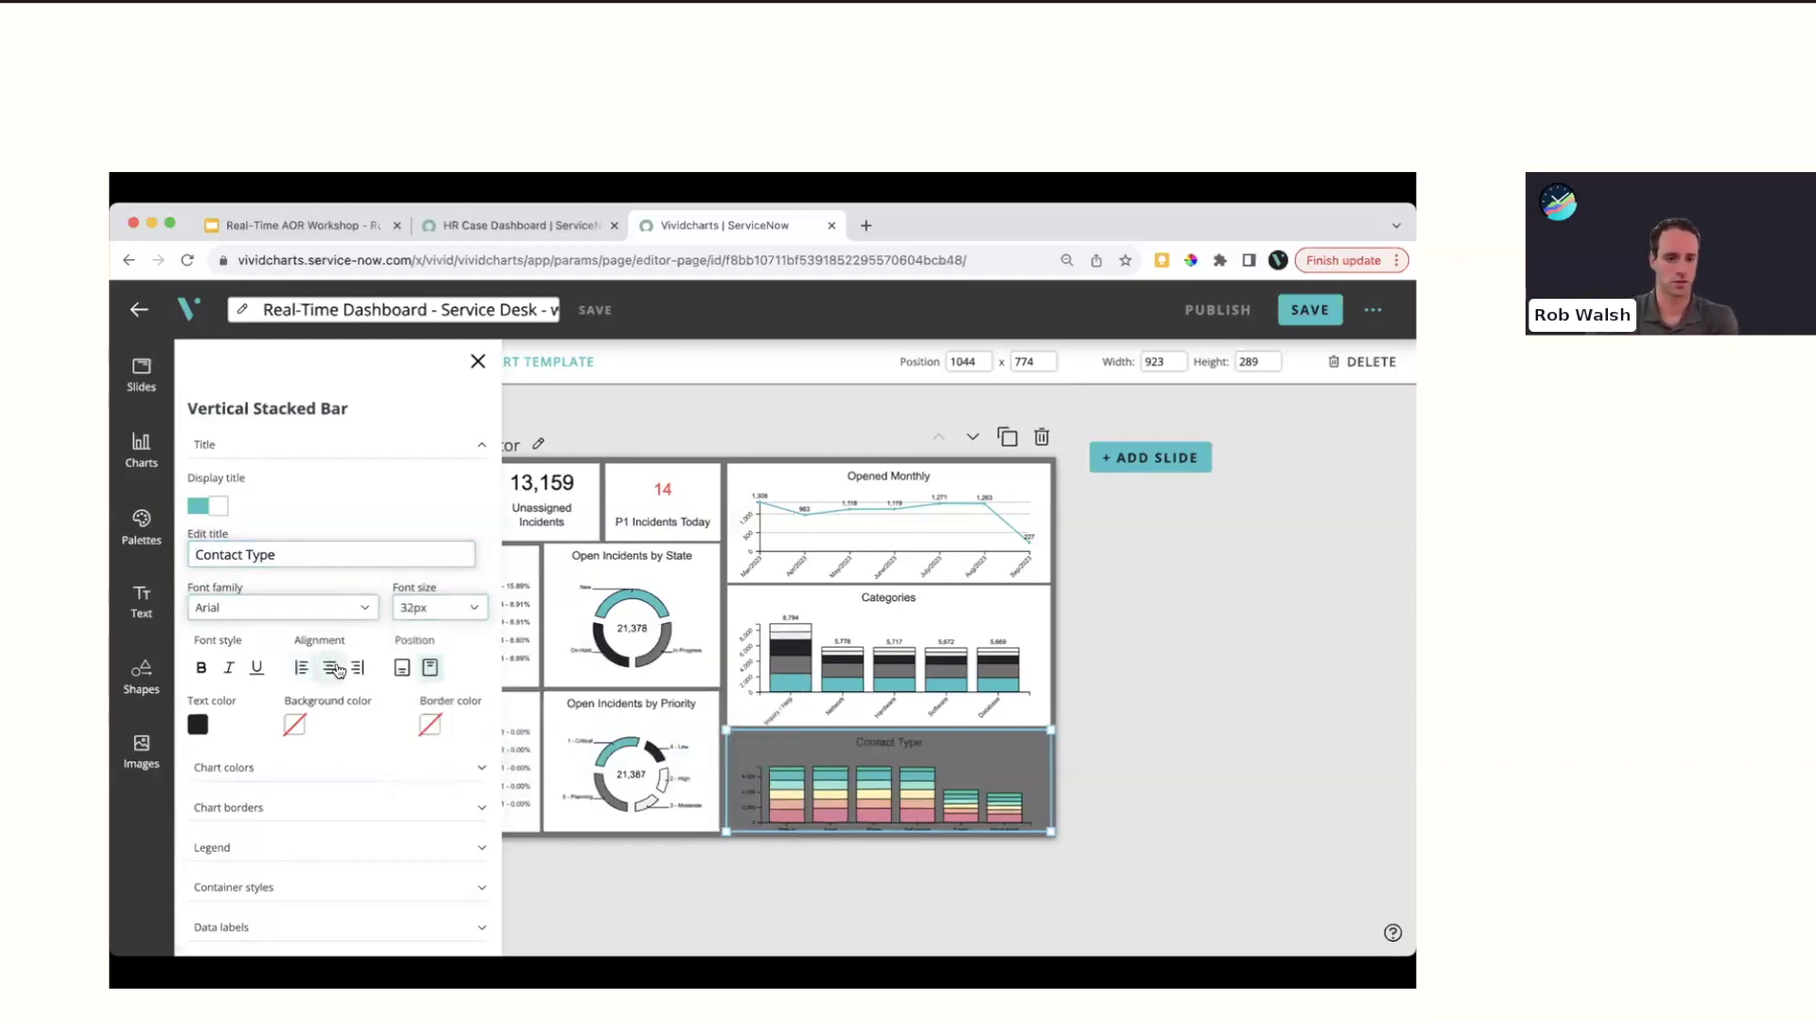
{"action": "left_click", "coordinate": [440, 445]}
Give the Contact Type chart's container a white background from the ServiceNow palette
{"action": "left_click", "coordinate": [241, 603]}
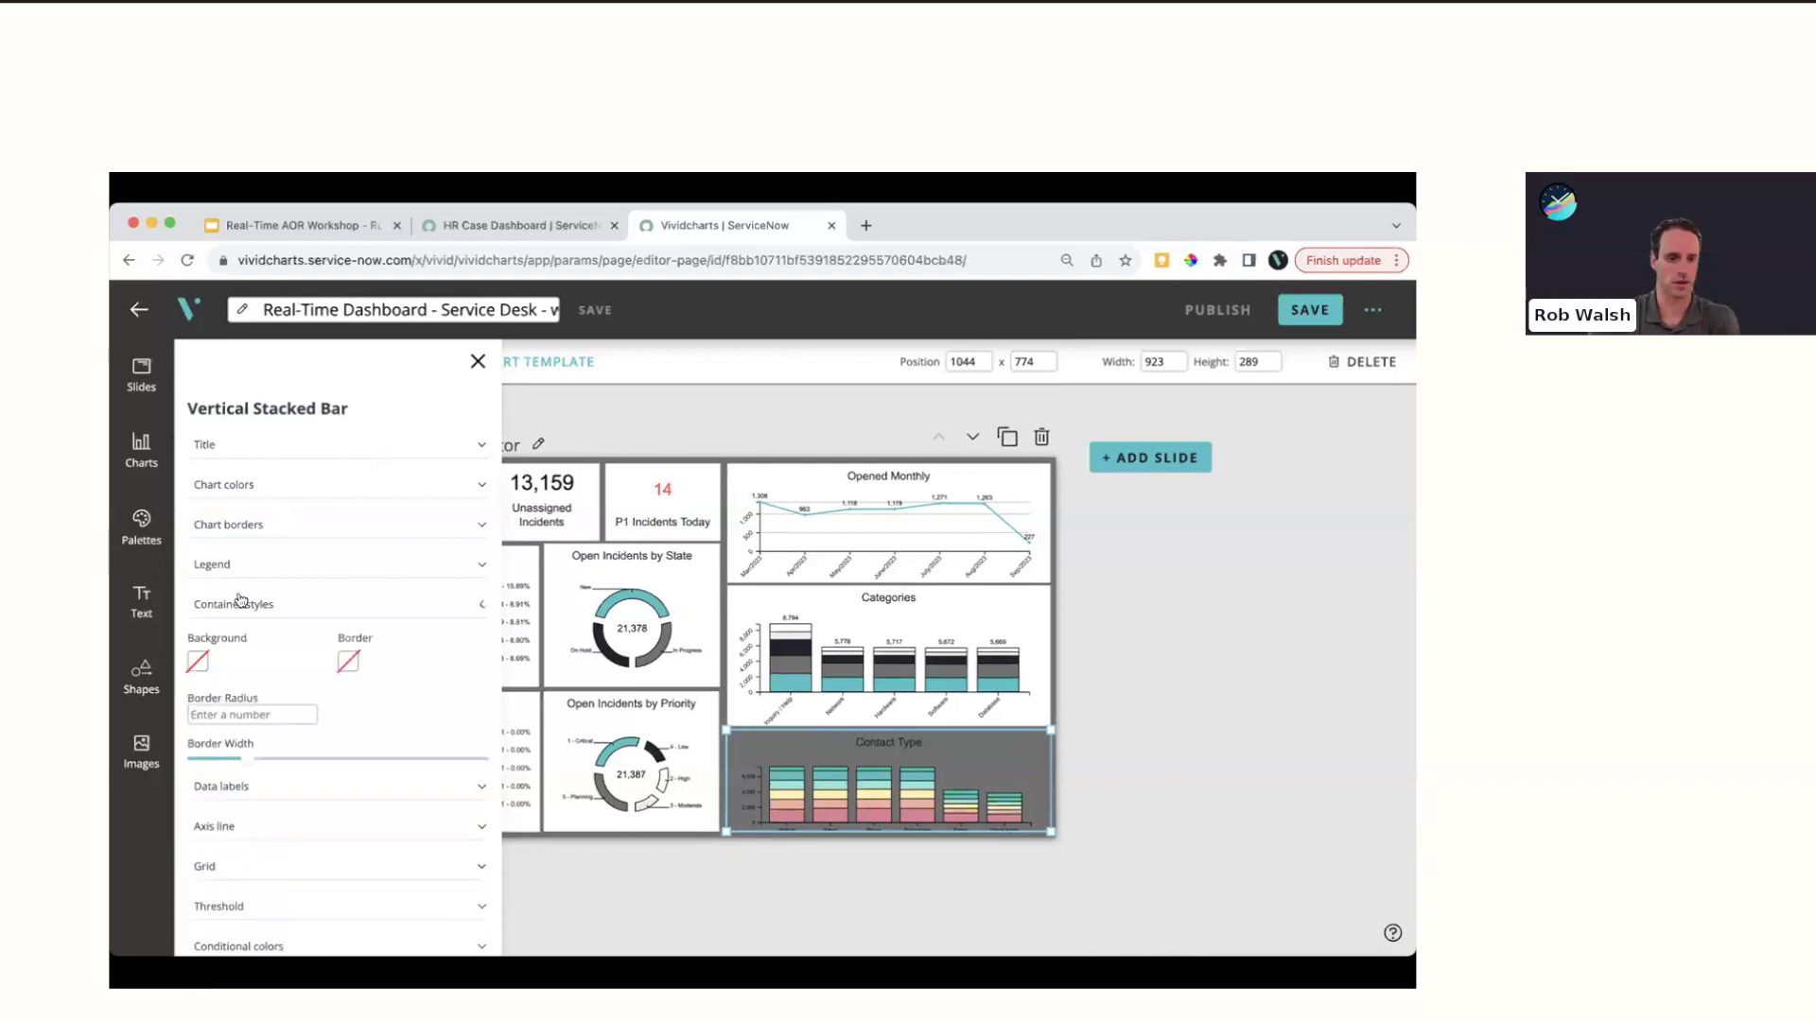
{"action": "left_click", "coordinate": [197, 662]}
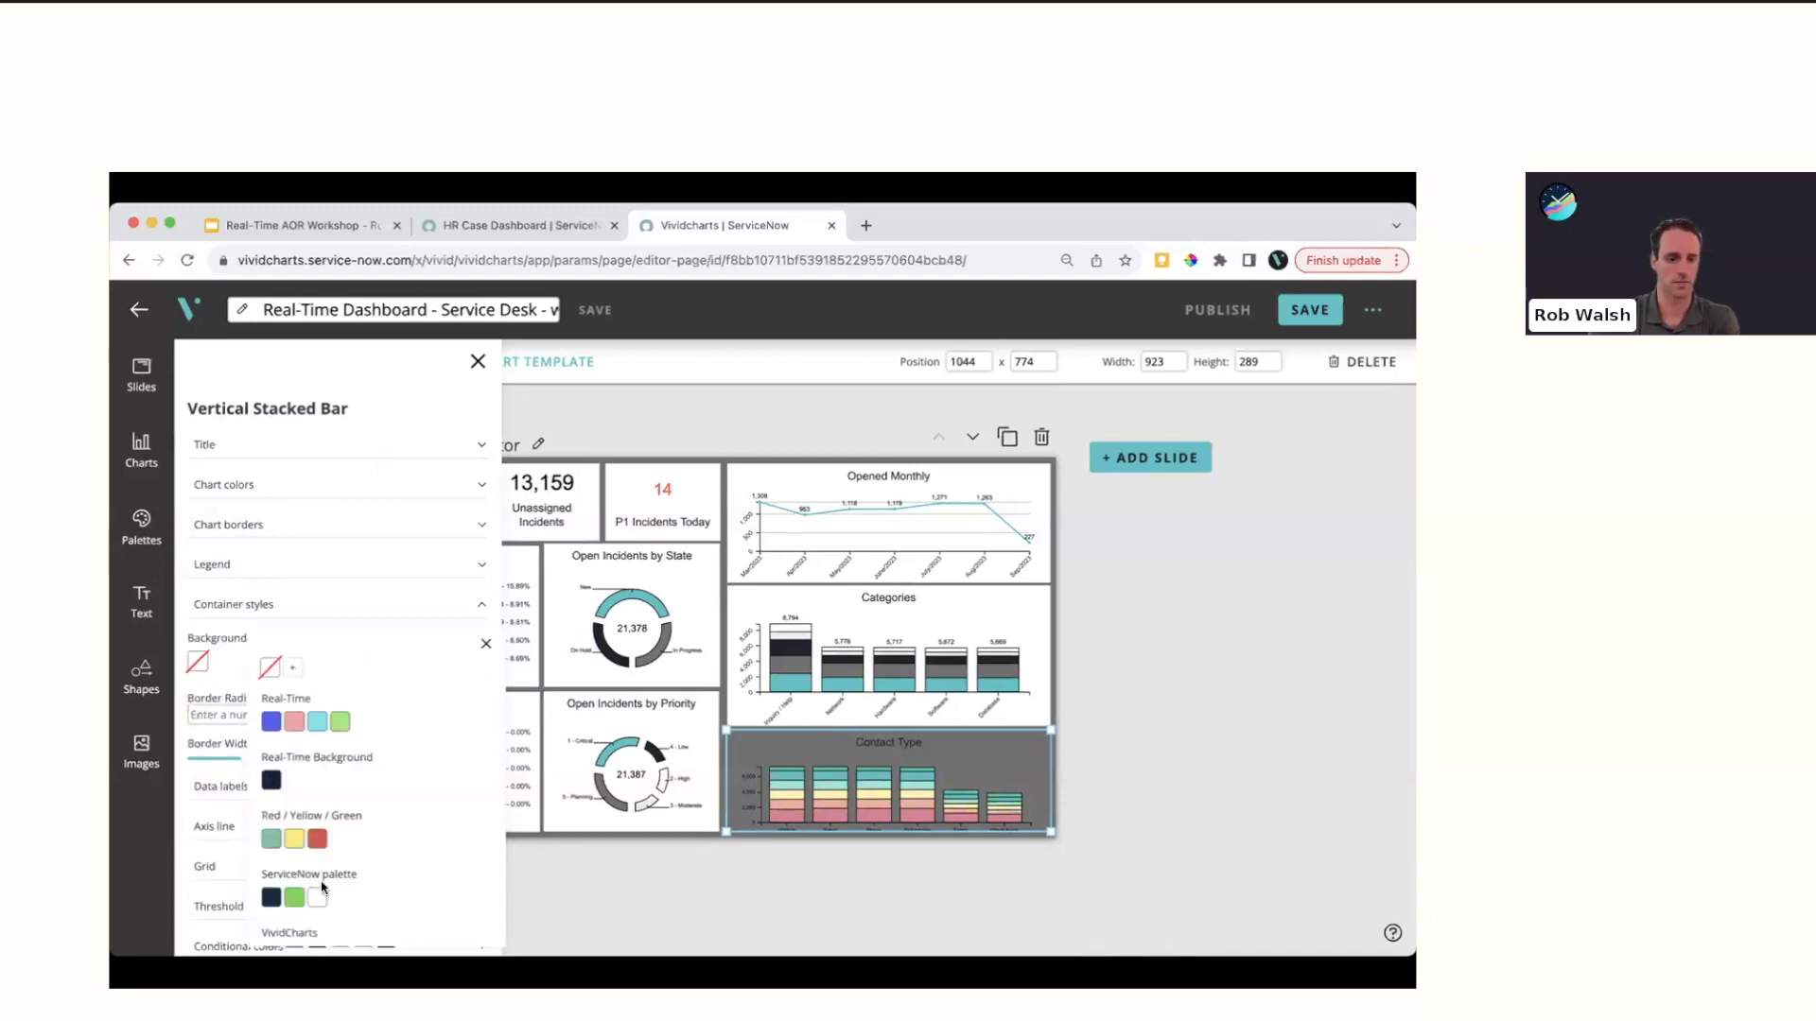
{"action": "left_click", "coordinate": [318, 895]}
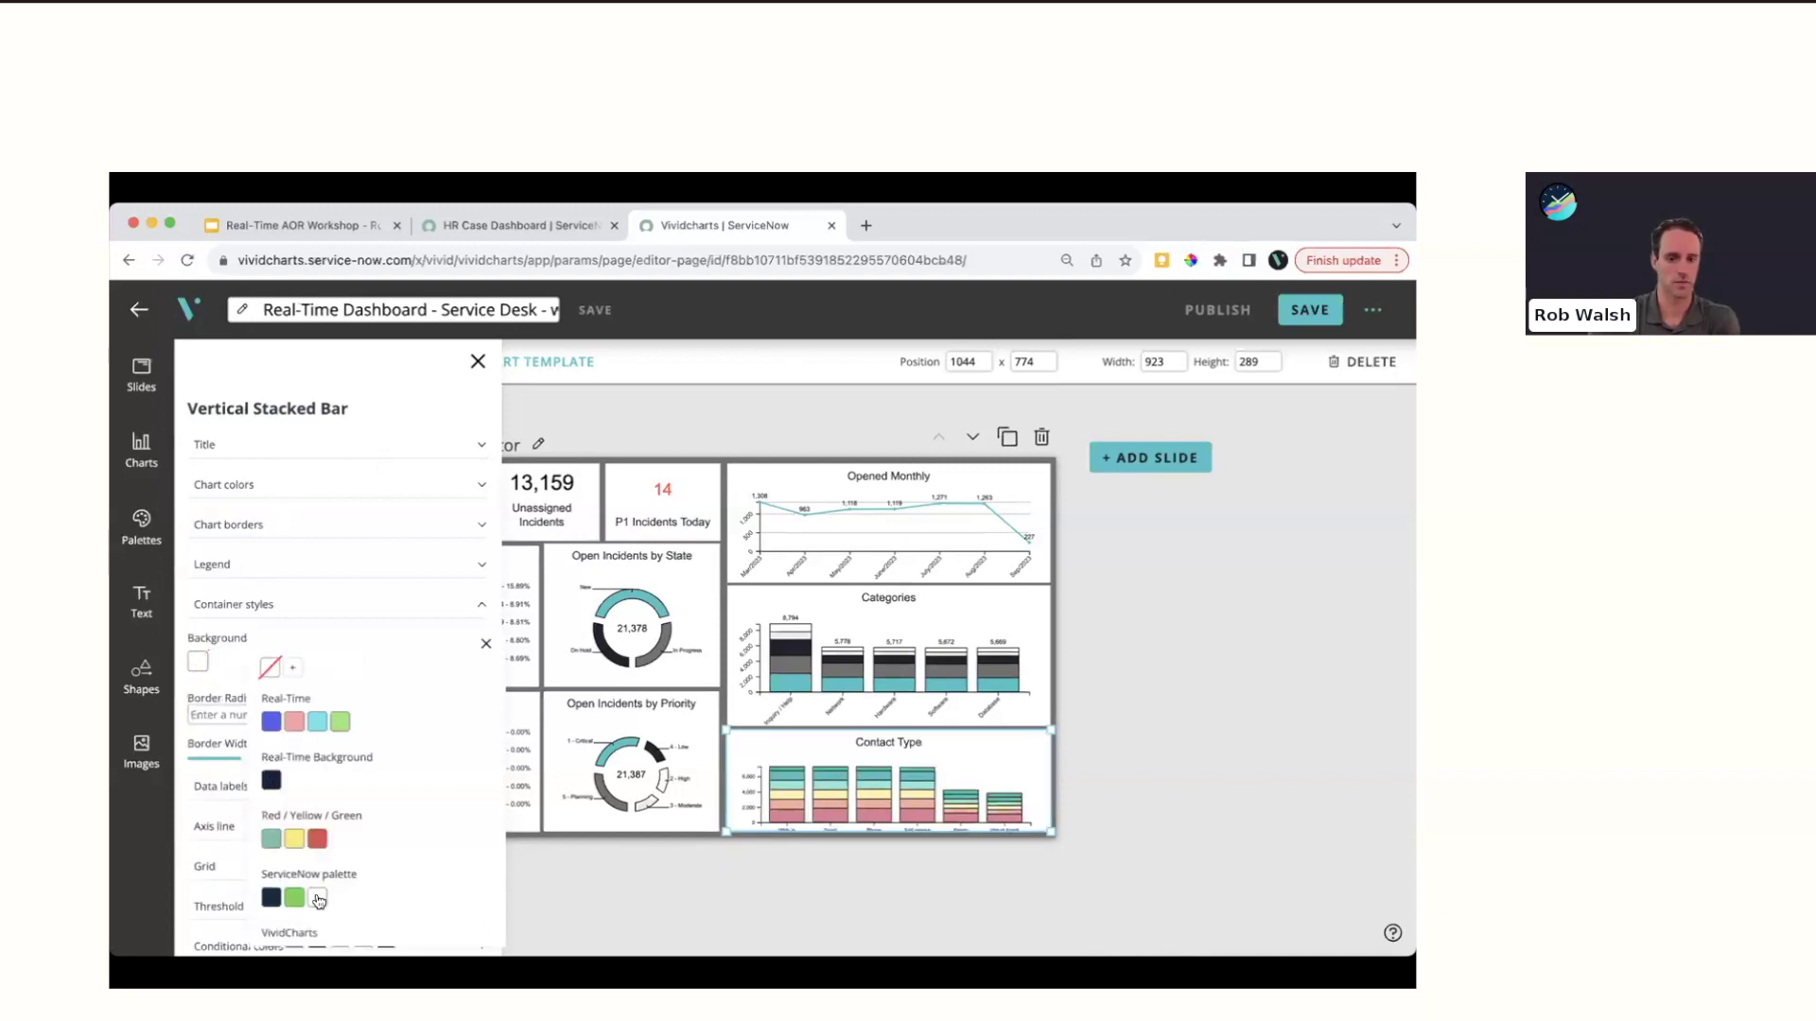
Swap the Contact Type chart's colors to the VividCharts palette
{"action": "left_click", "coordinate": [318, 495]}
{"action": "left_click", "coordinate": [460, 522]}
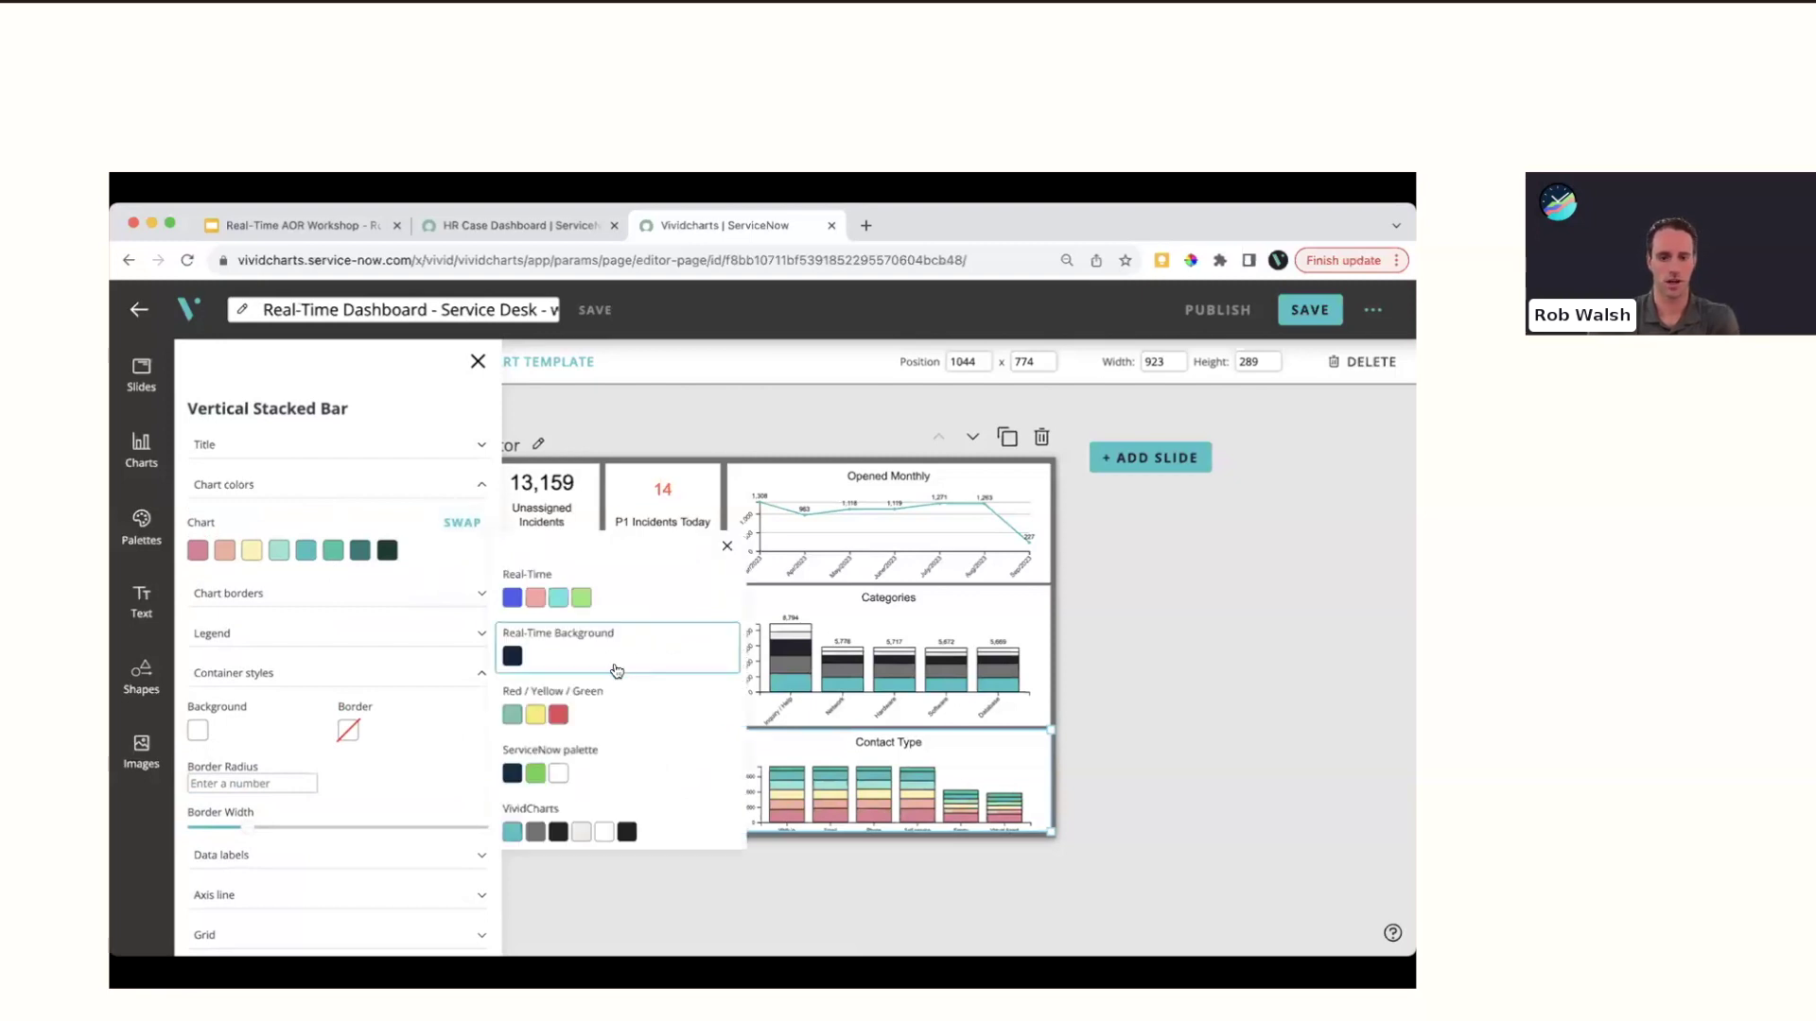
{"action": "scroll", "coordinate": [617, 671], "scroll_direction": "down", "scroll_amount": 2}
{"action": "left_click", "coordinate": [602, 723]}
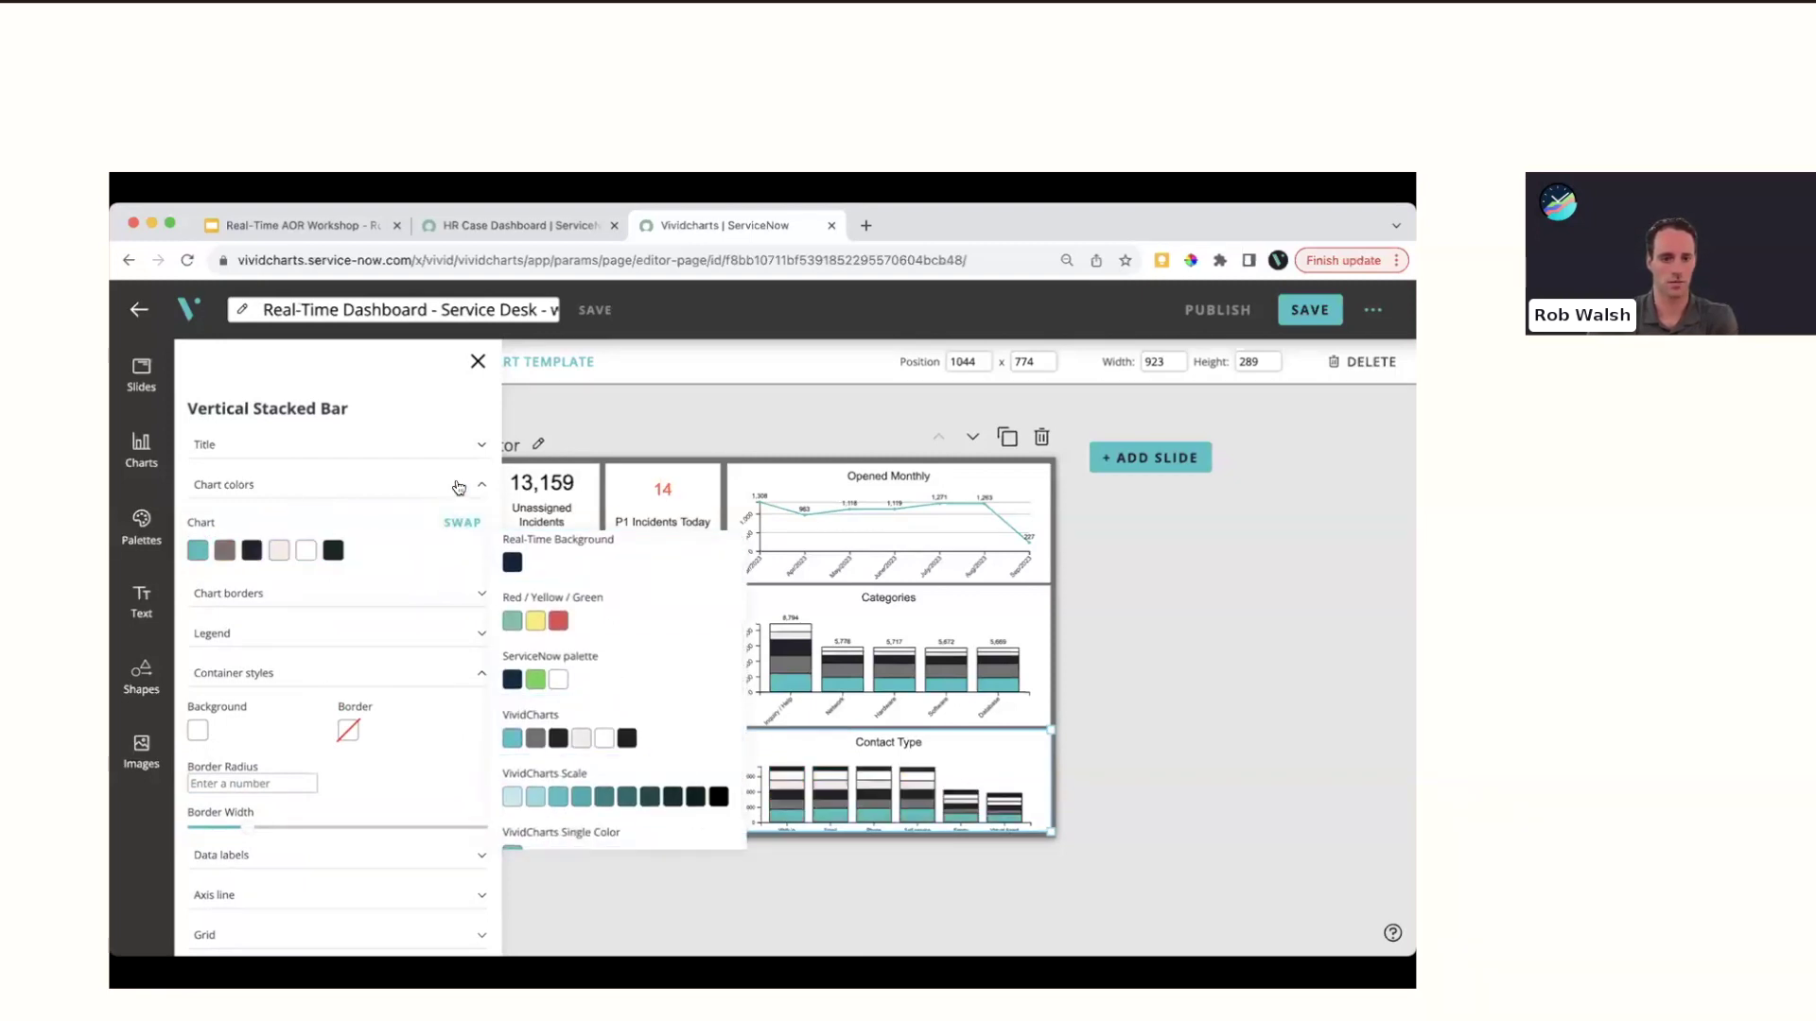
{"action": "left_click", "coordinate": [458, 487]}
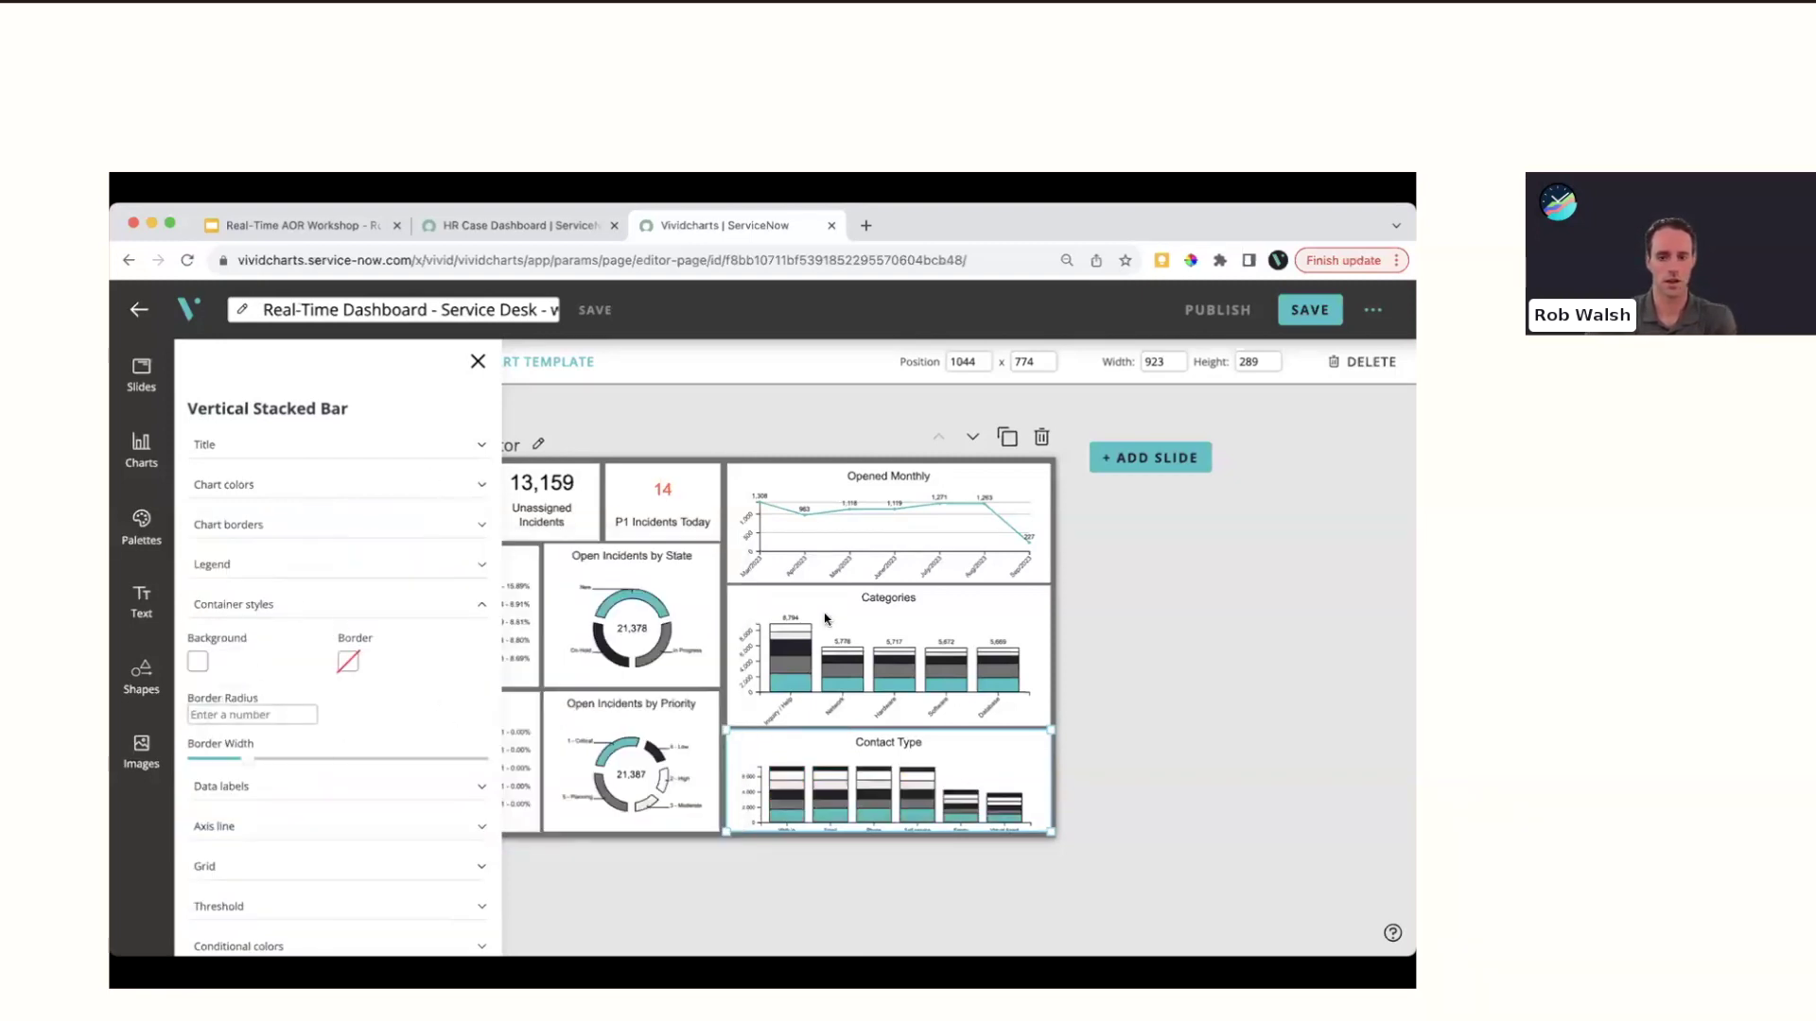
Turn on Total Data Value and Individual Values in the Contact Type chart's data labels and finish styling the chart
{"action": "left_click", "coordinate": [424, 609]}
{"action": "left_click", "coordinate": [264, 653]}
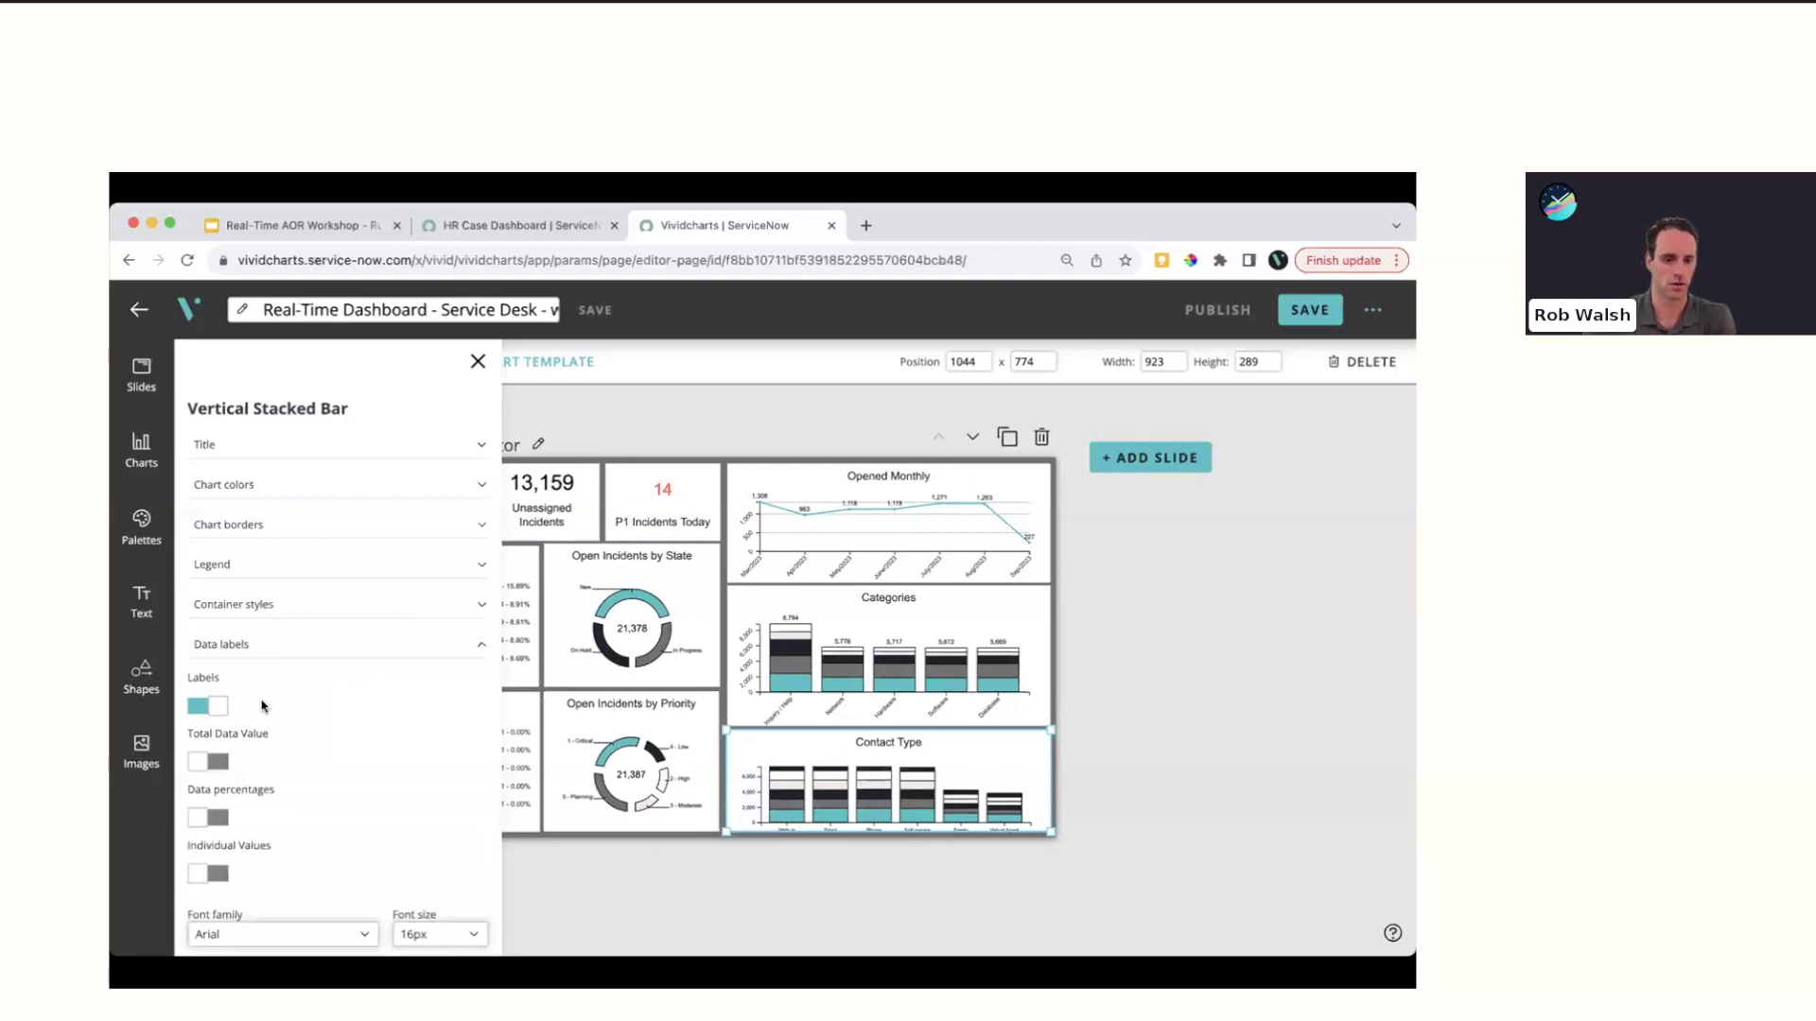
{"action": "scroll", "coordinate": [264, 706], "scroll_direction": "down", "scroll_amount": 3}
{"action": "left_click", "coordinate": [209, 610]}
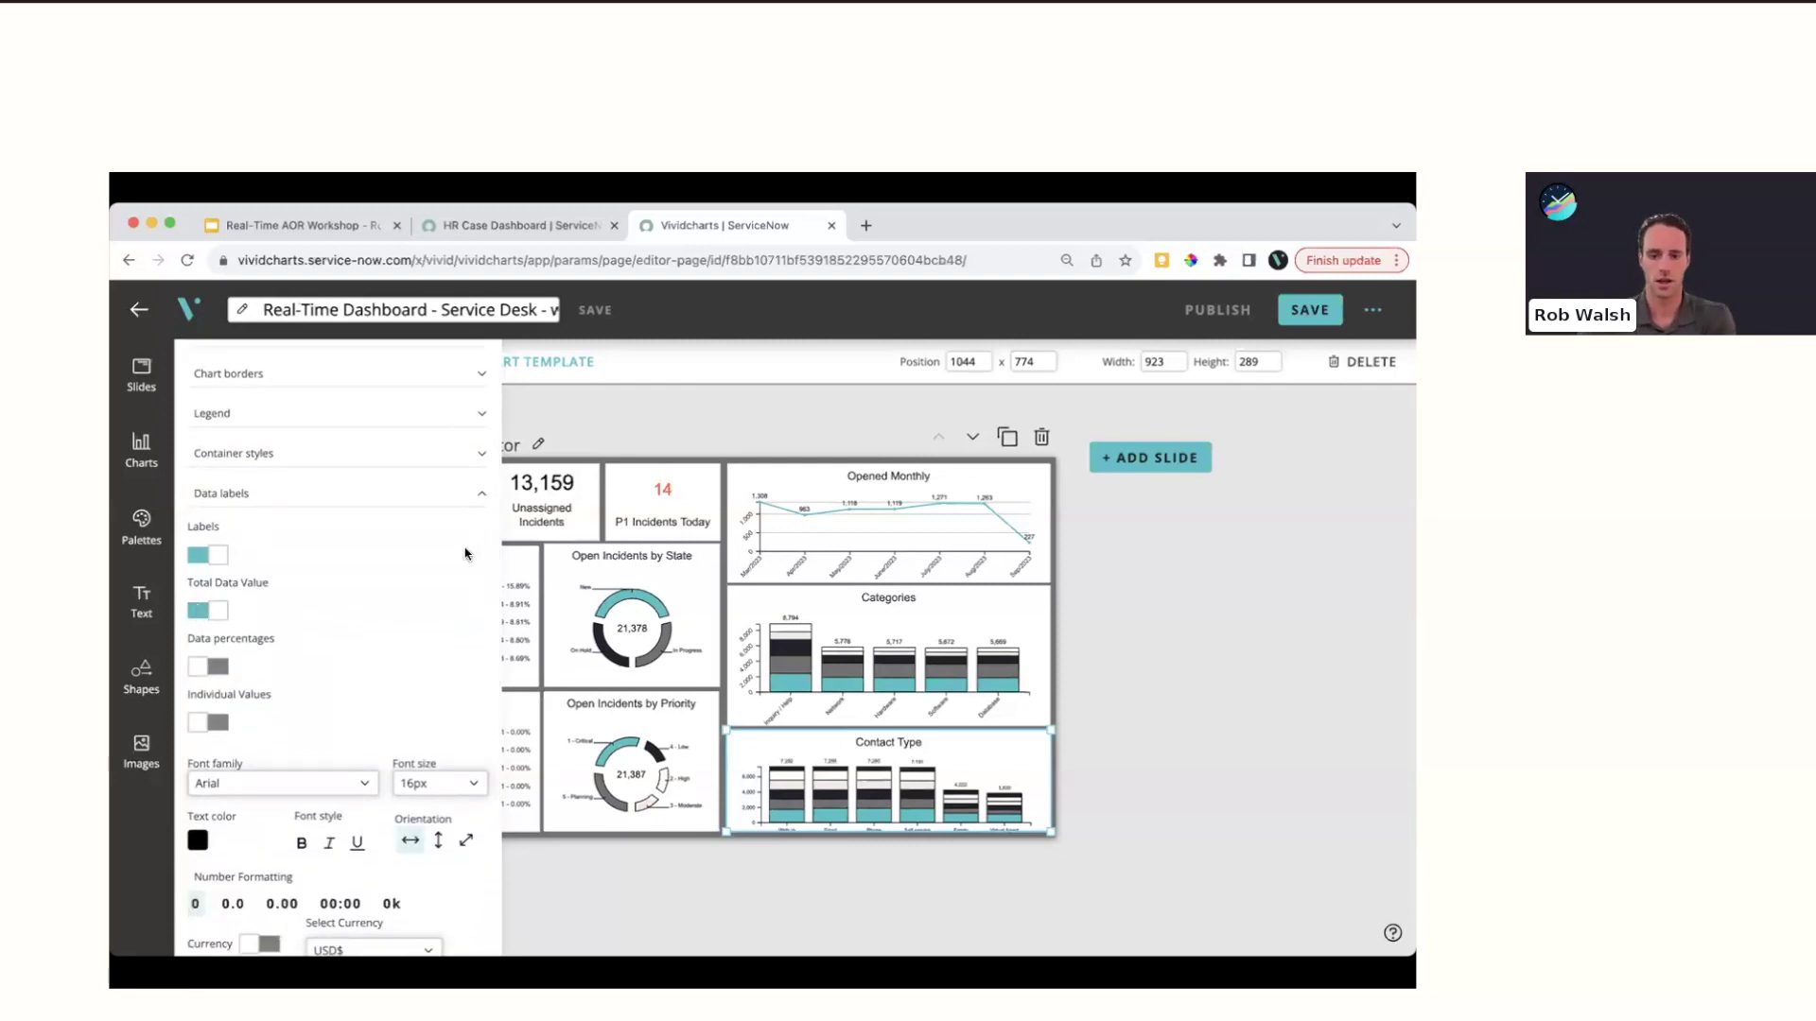
{"action": "left_click", "coordinate": [205, 724]}
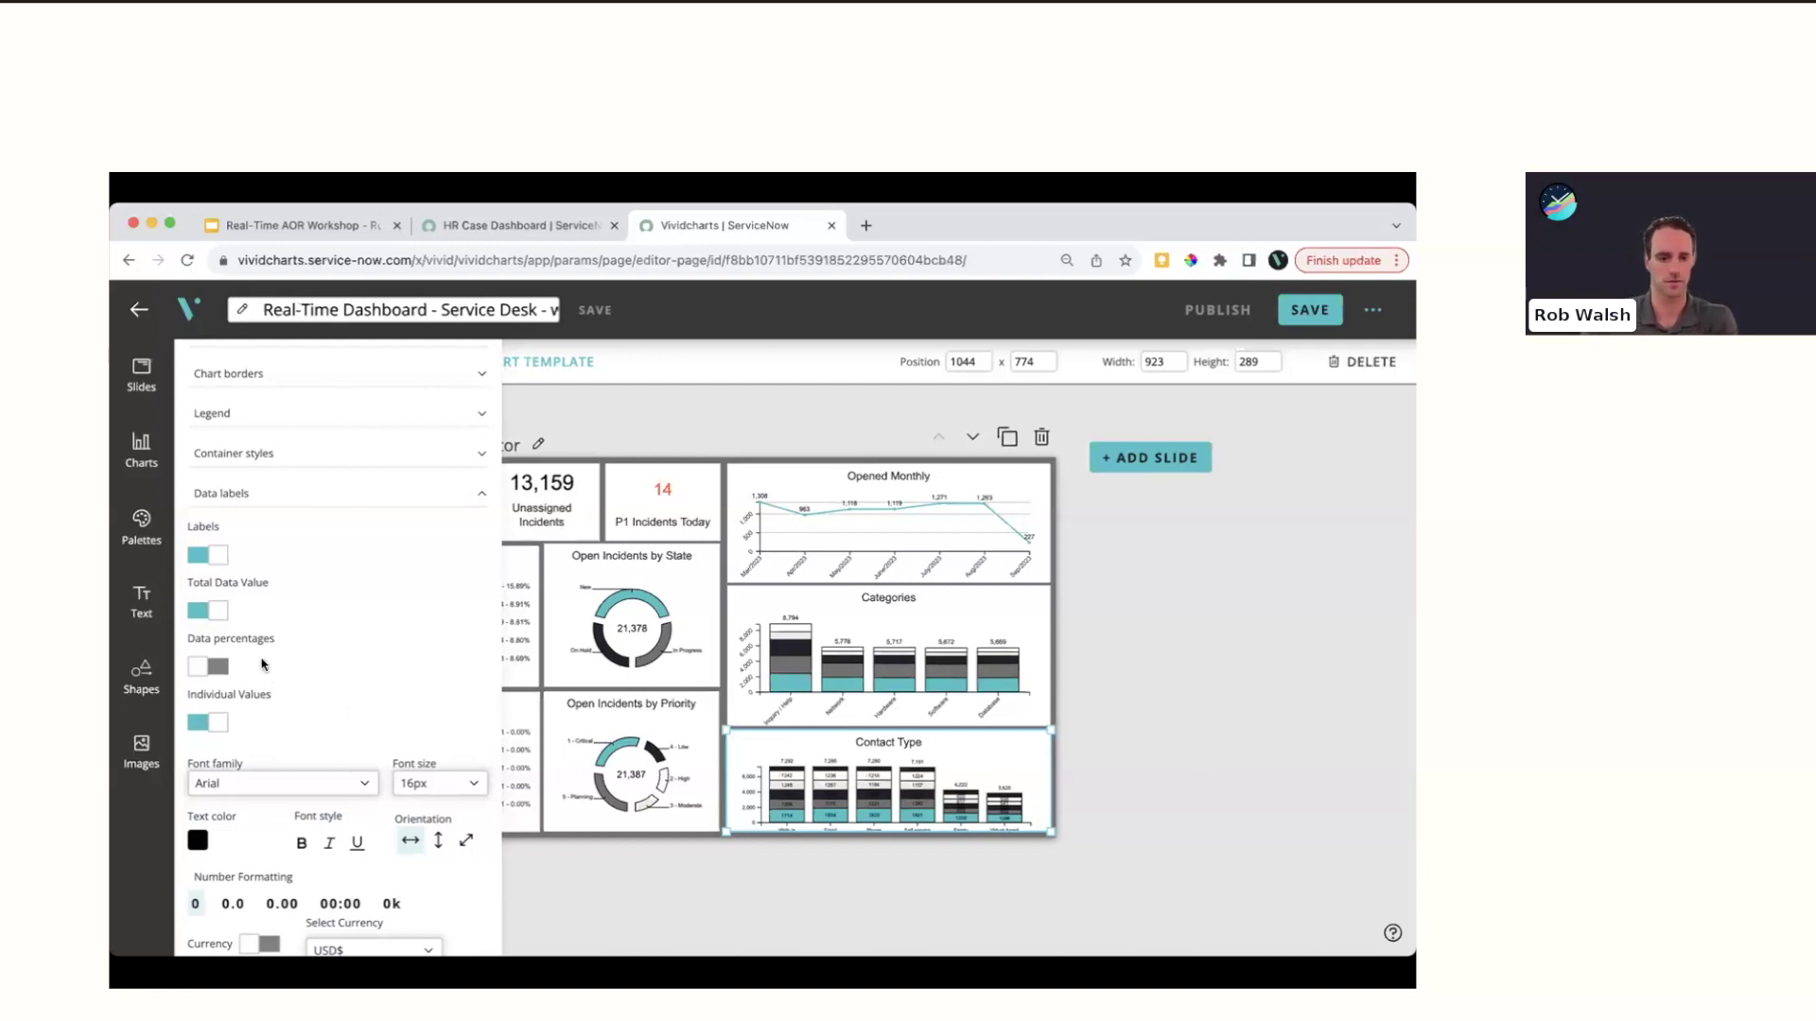
{"action": "left_click", "coordinate": [366, 492]}
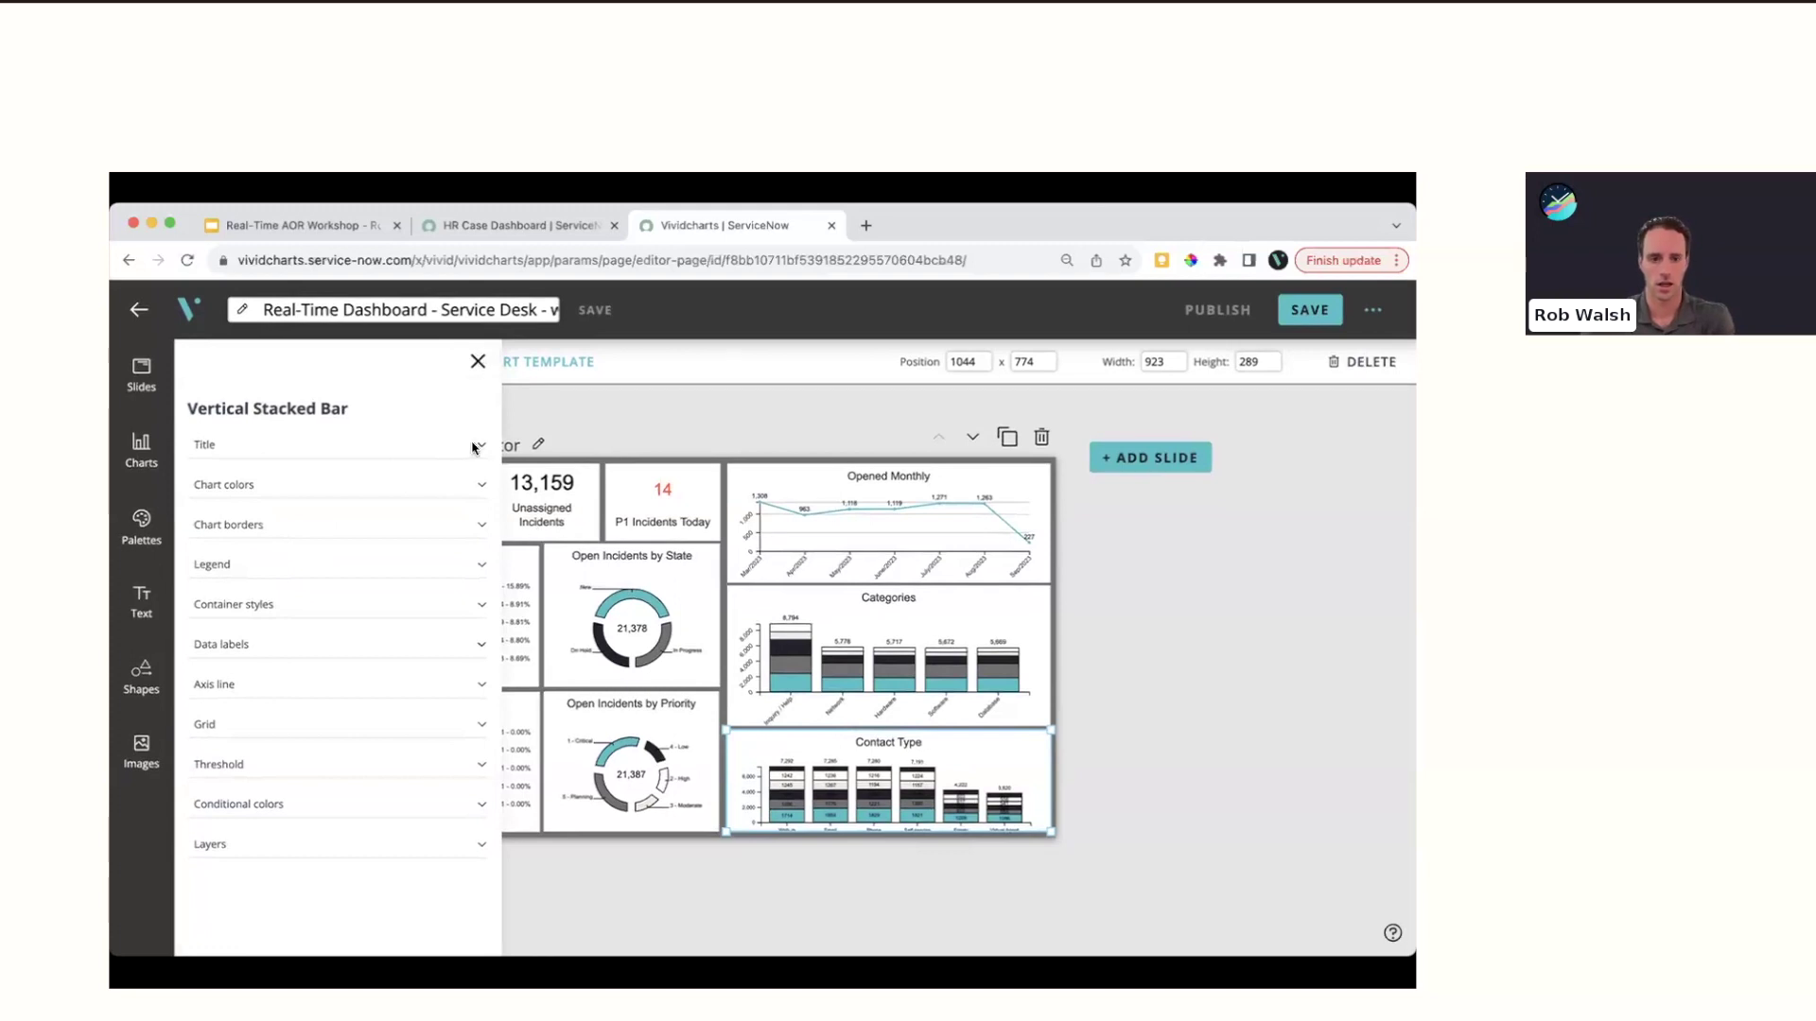
{"action": "left_click", "coordinate": [477, 361]}
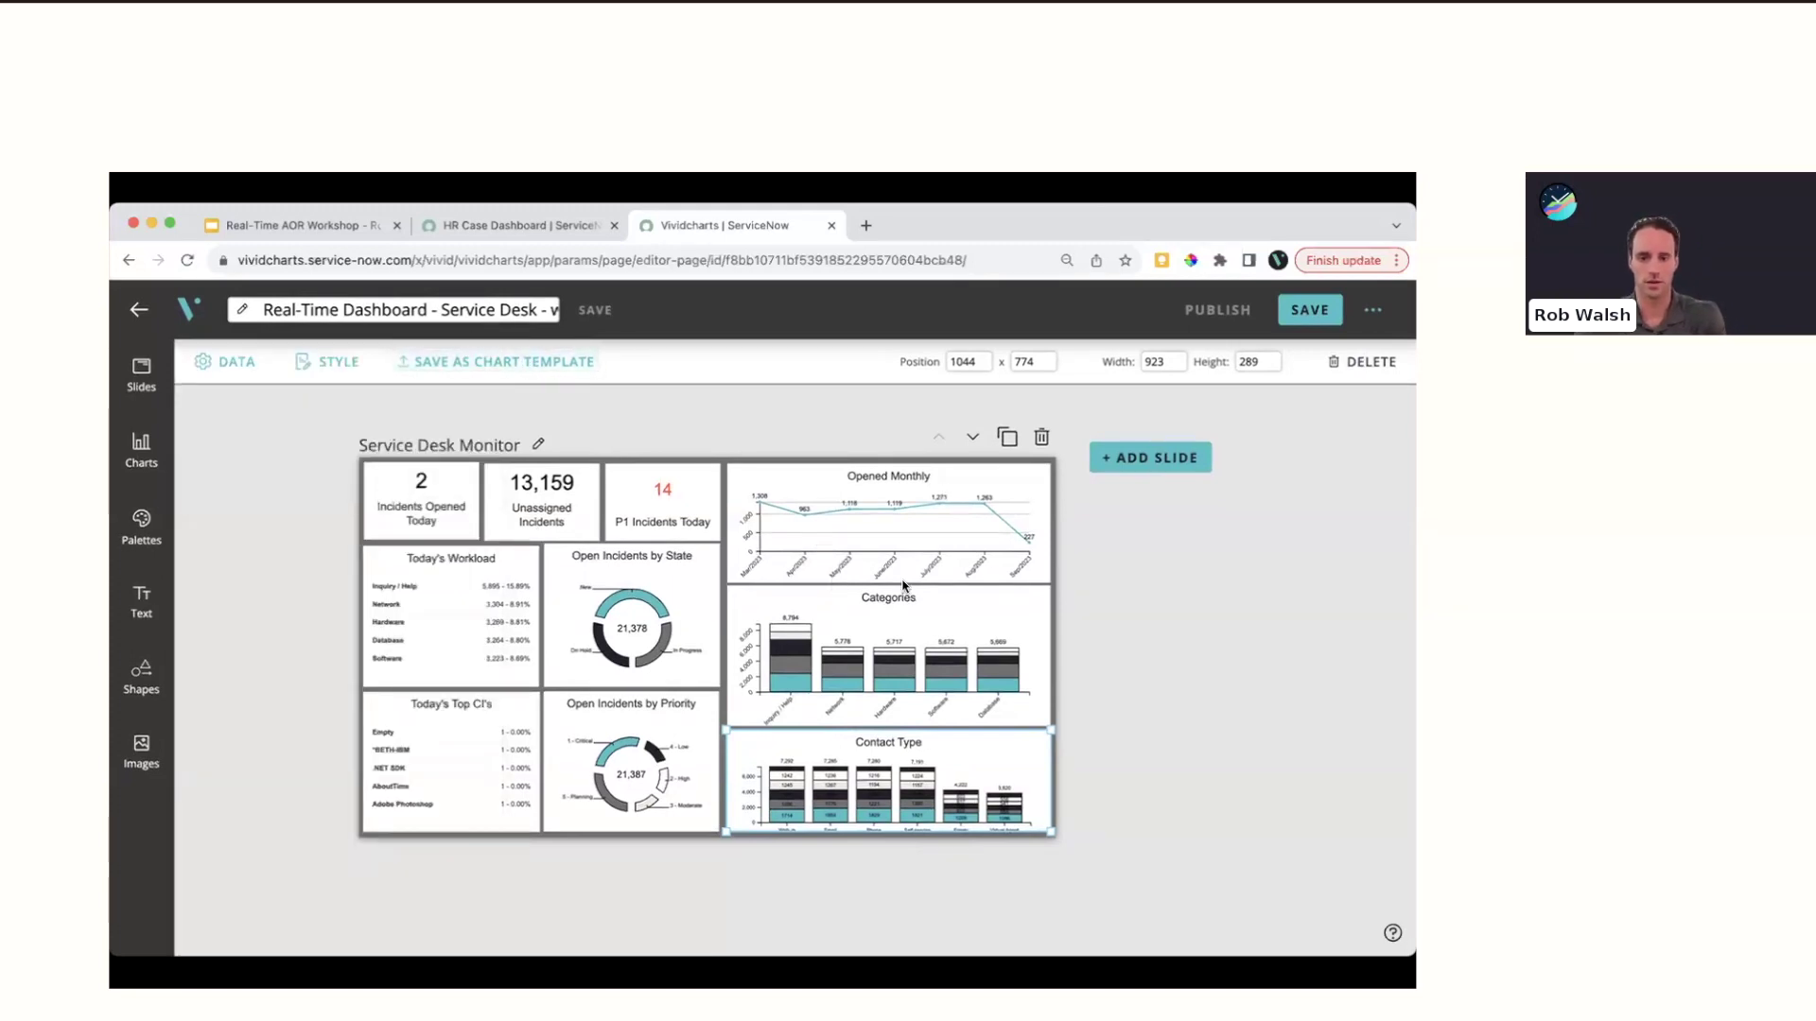
{"action": "left_click", "coordinate": [1119, 635]}
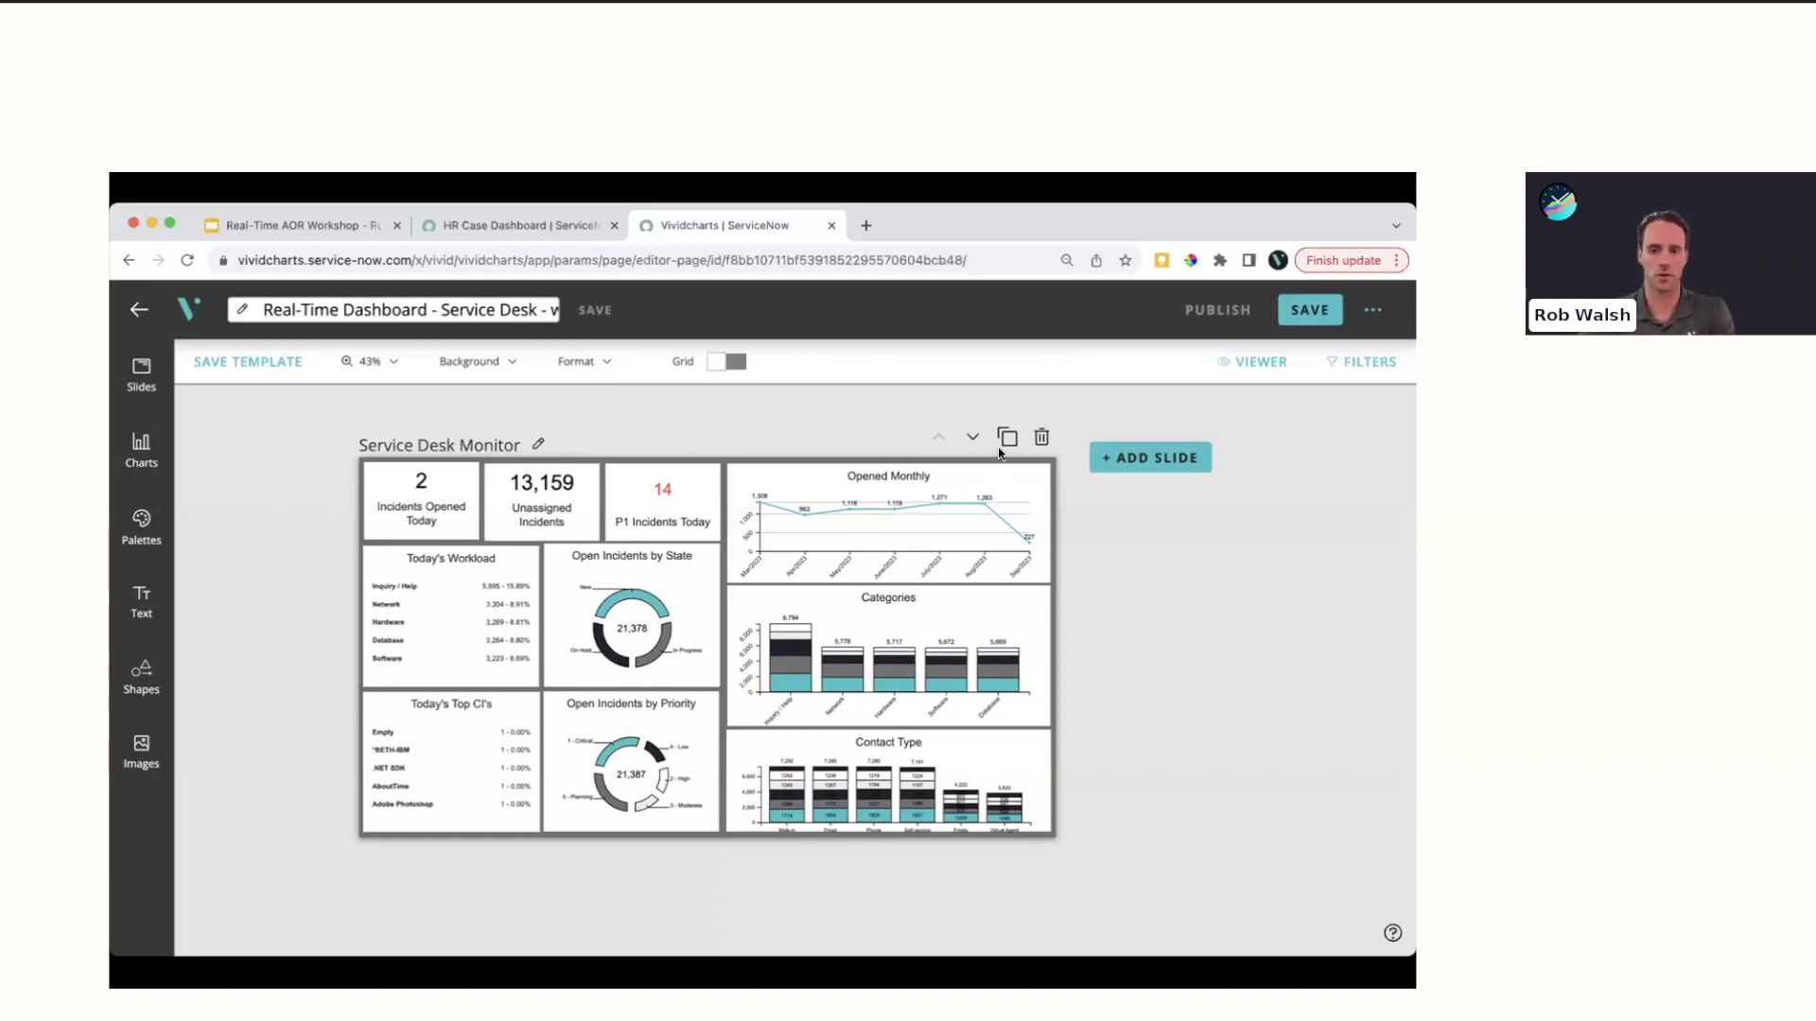
Look through the Treemap and Incident Trend Table slides and return to the Service Desk Monitor slide
{"action": "left_click", "coordinate": [975, 437]}
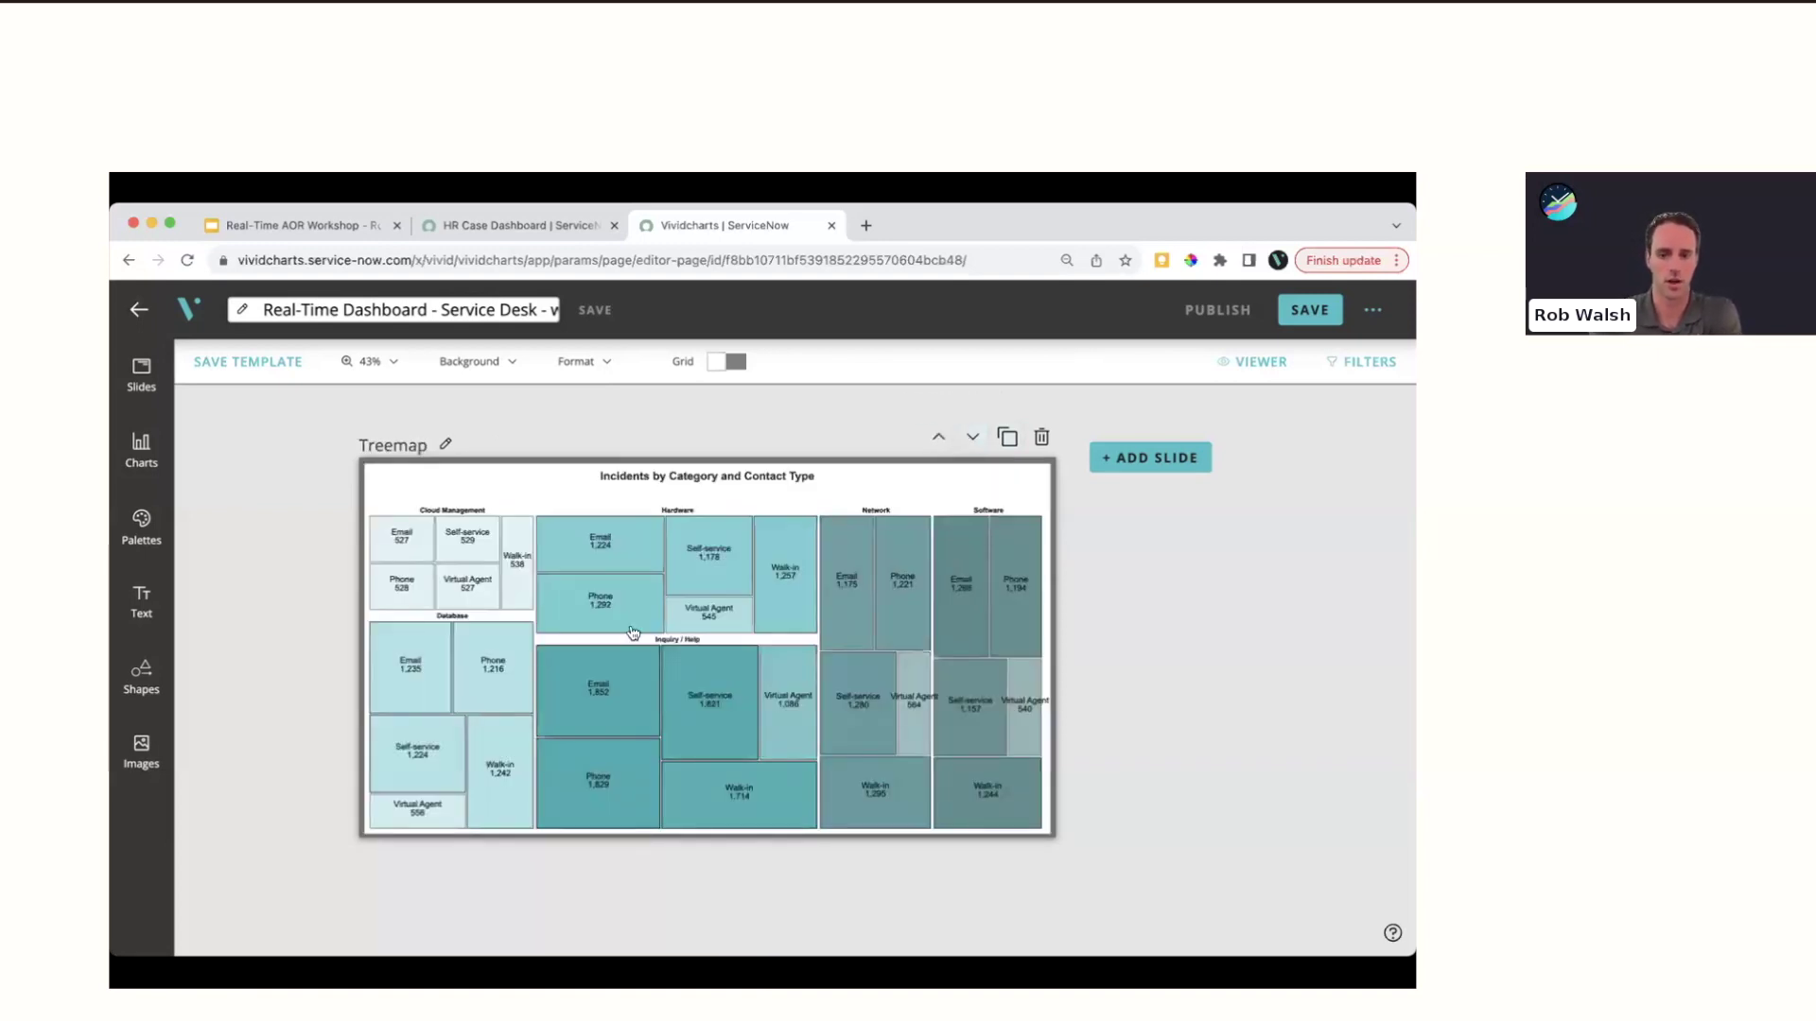
{"action": "left_click", "coordinate": [977, 437]}
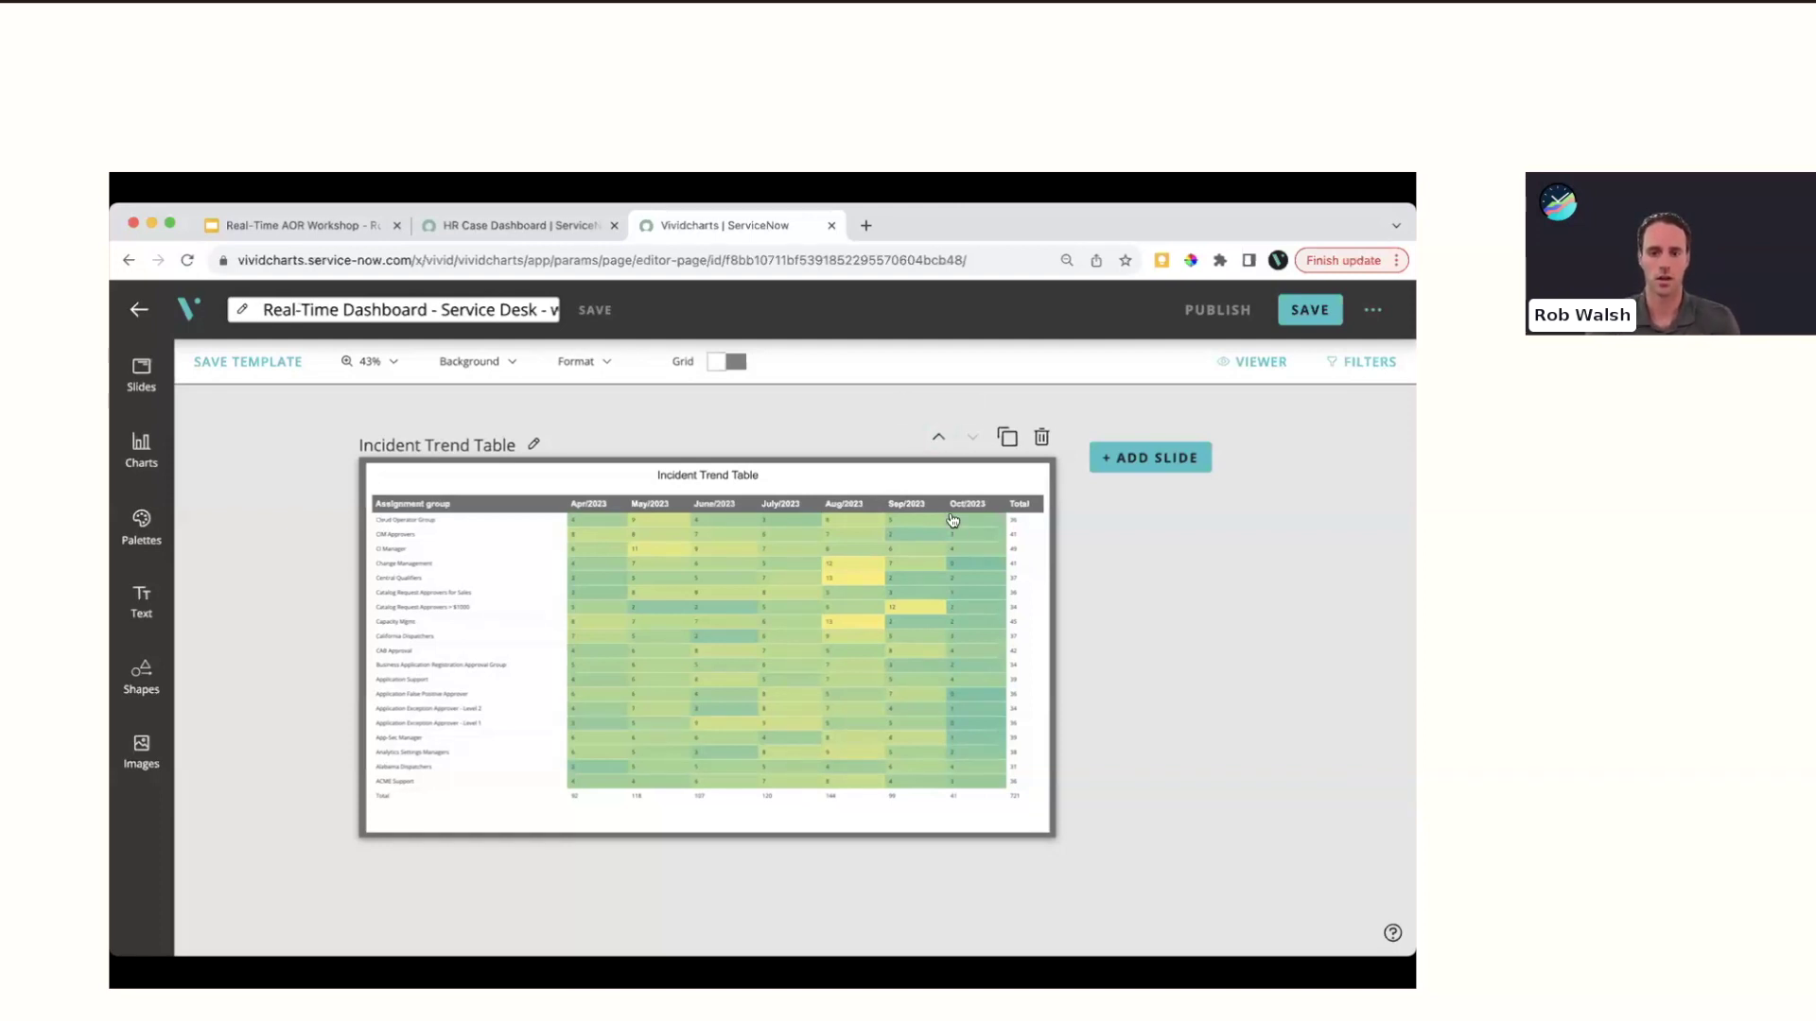
{"action": "left_click", "coordinate": [940, 438]}
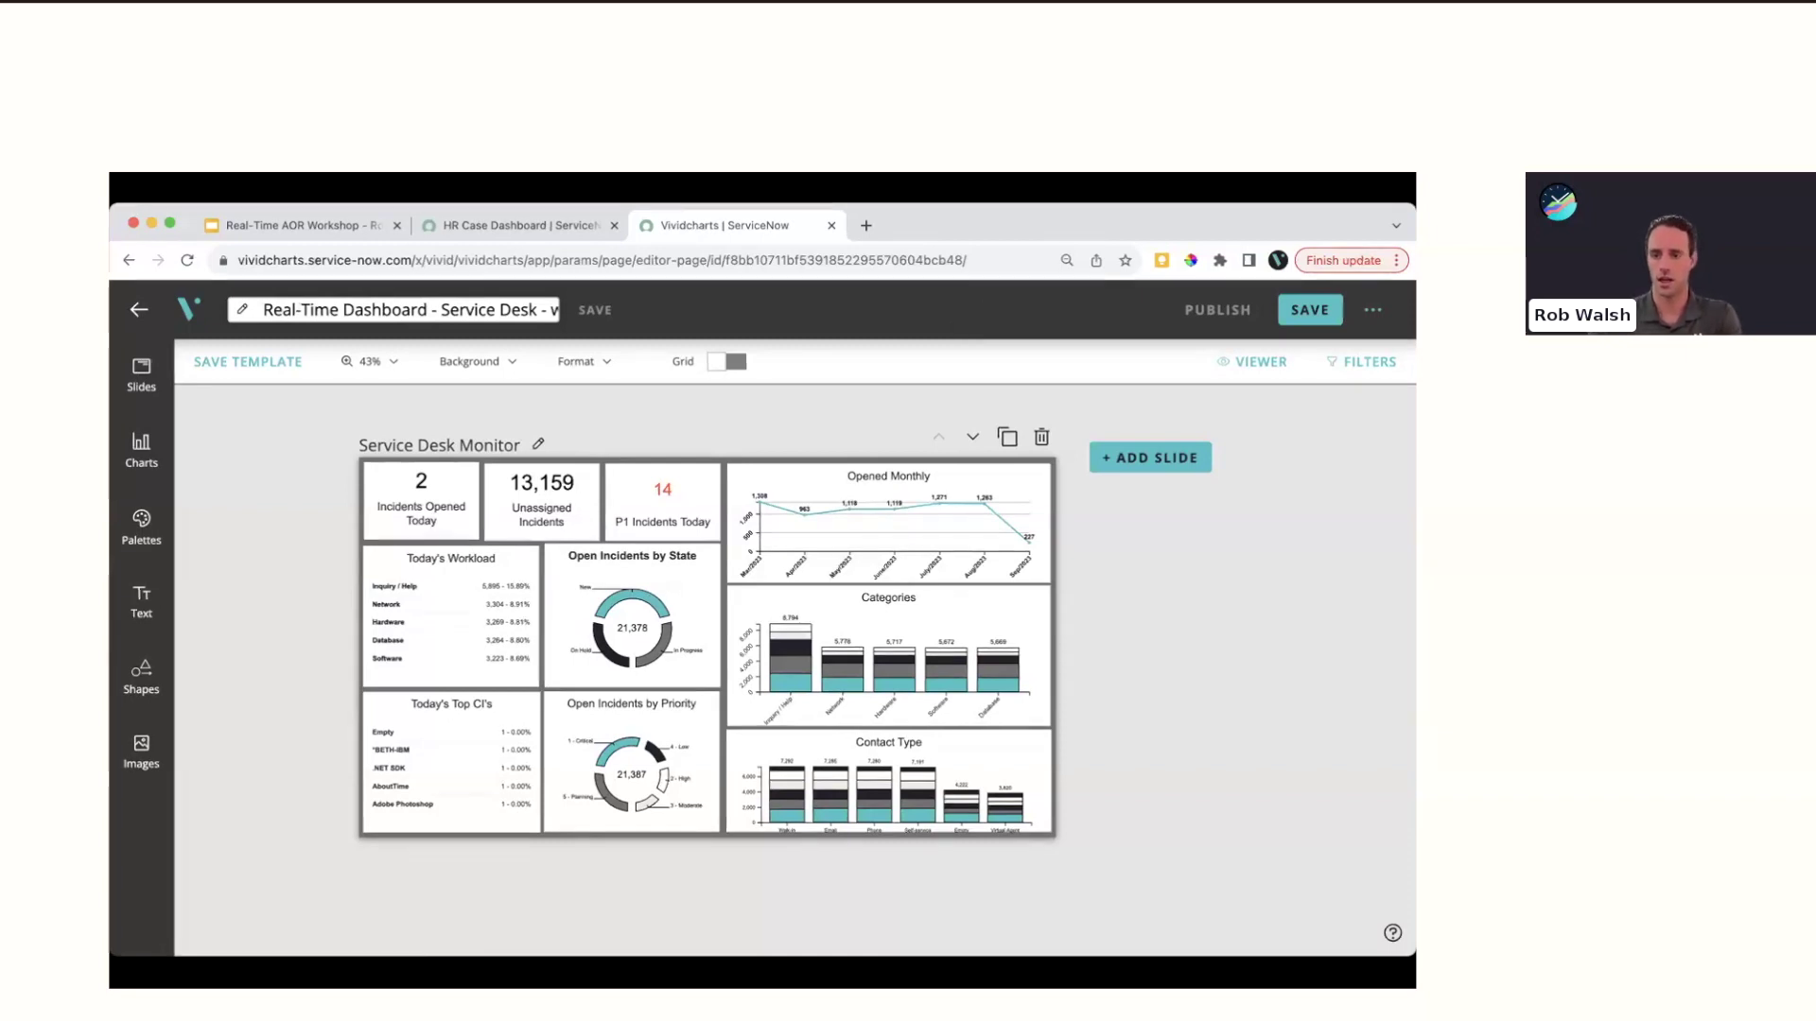
Add a new filter titled "Assignment Group" with the filter type Dropdown
{"action": "left_click", "coordinate": [1354, 364]}
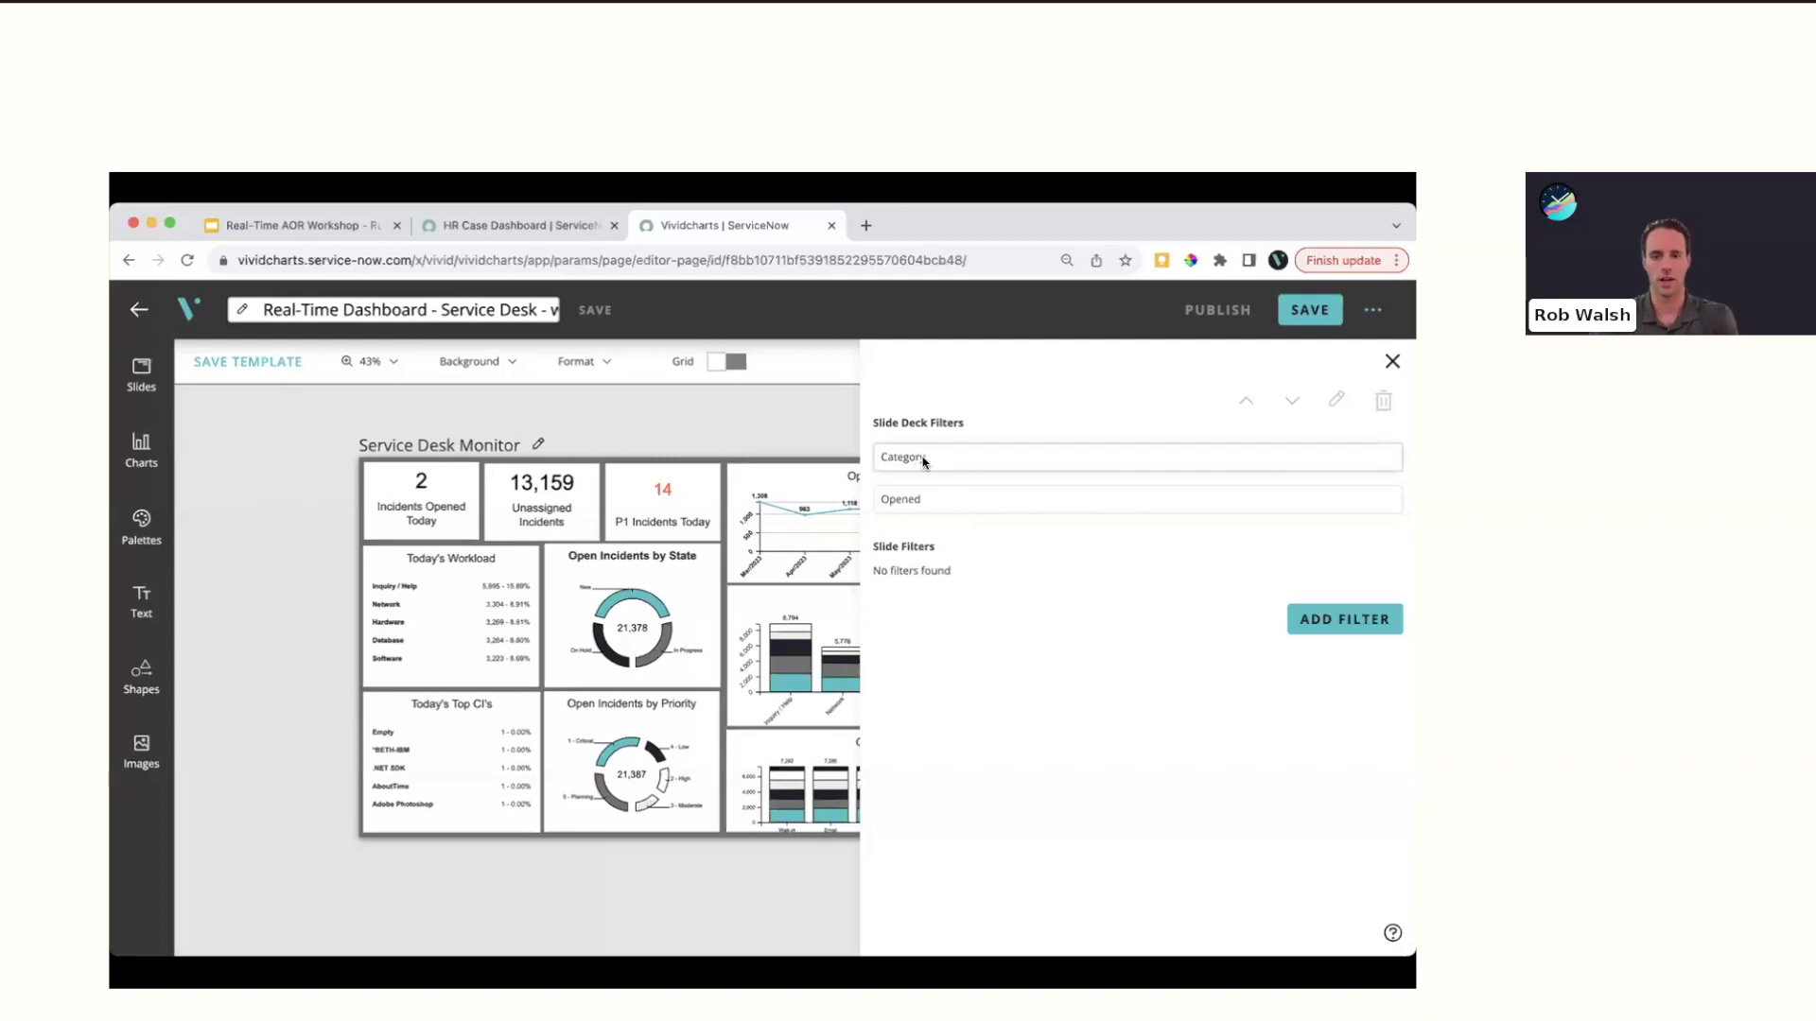
{"action": "left_click", "coordinate": [910, 509]}
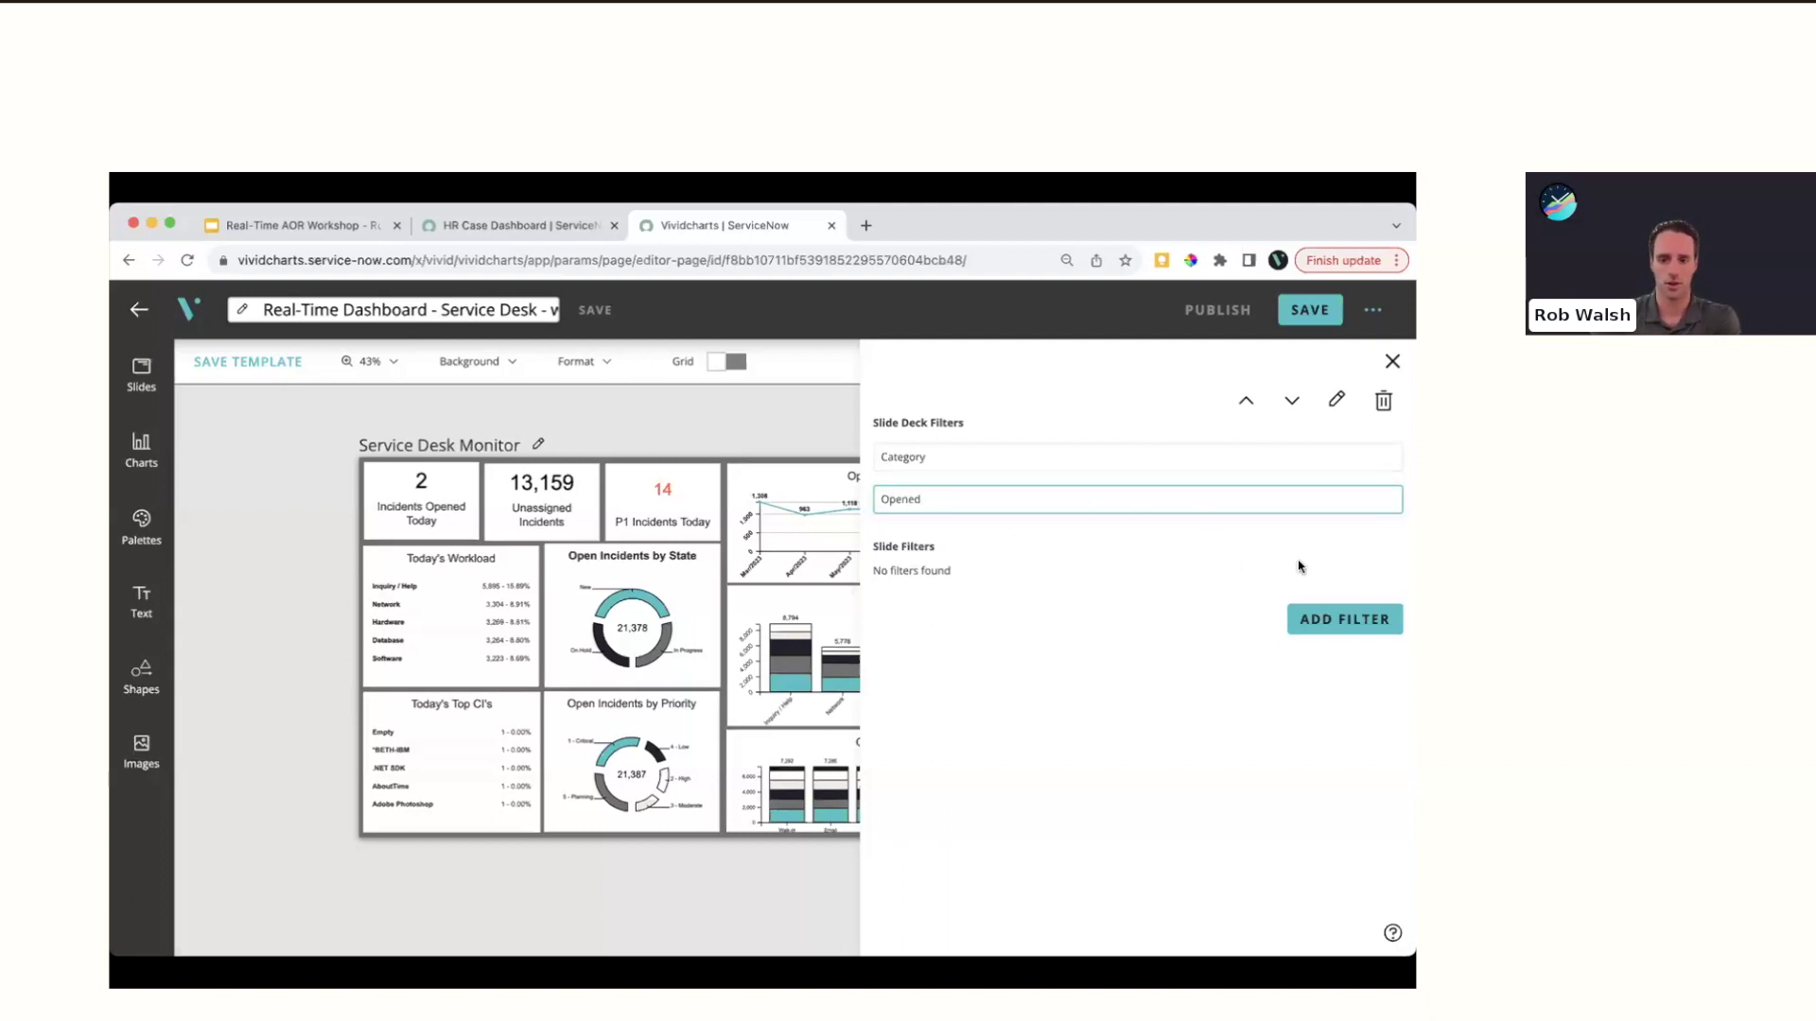
{"action": "left_click", "coordinate": [1339, 617]}
{"action": "left_click", "coordinate": [953, 417]}
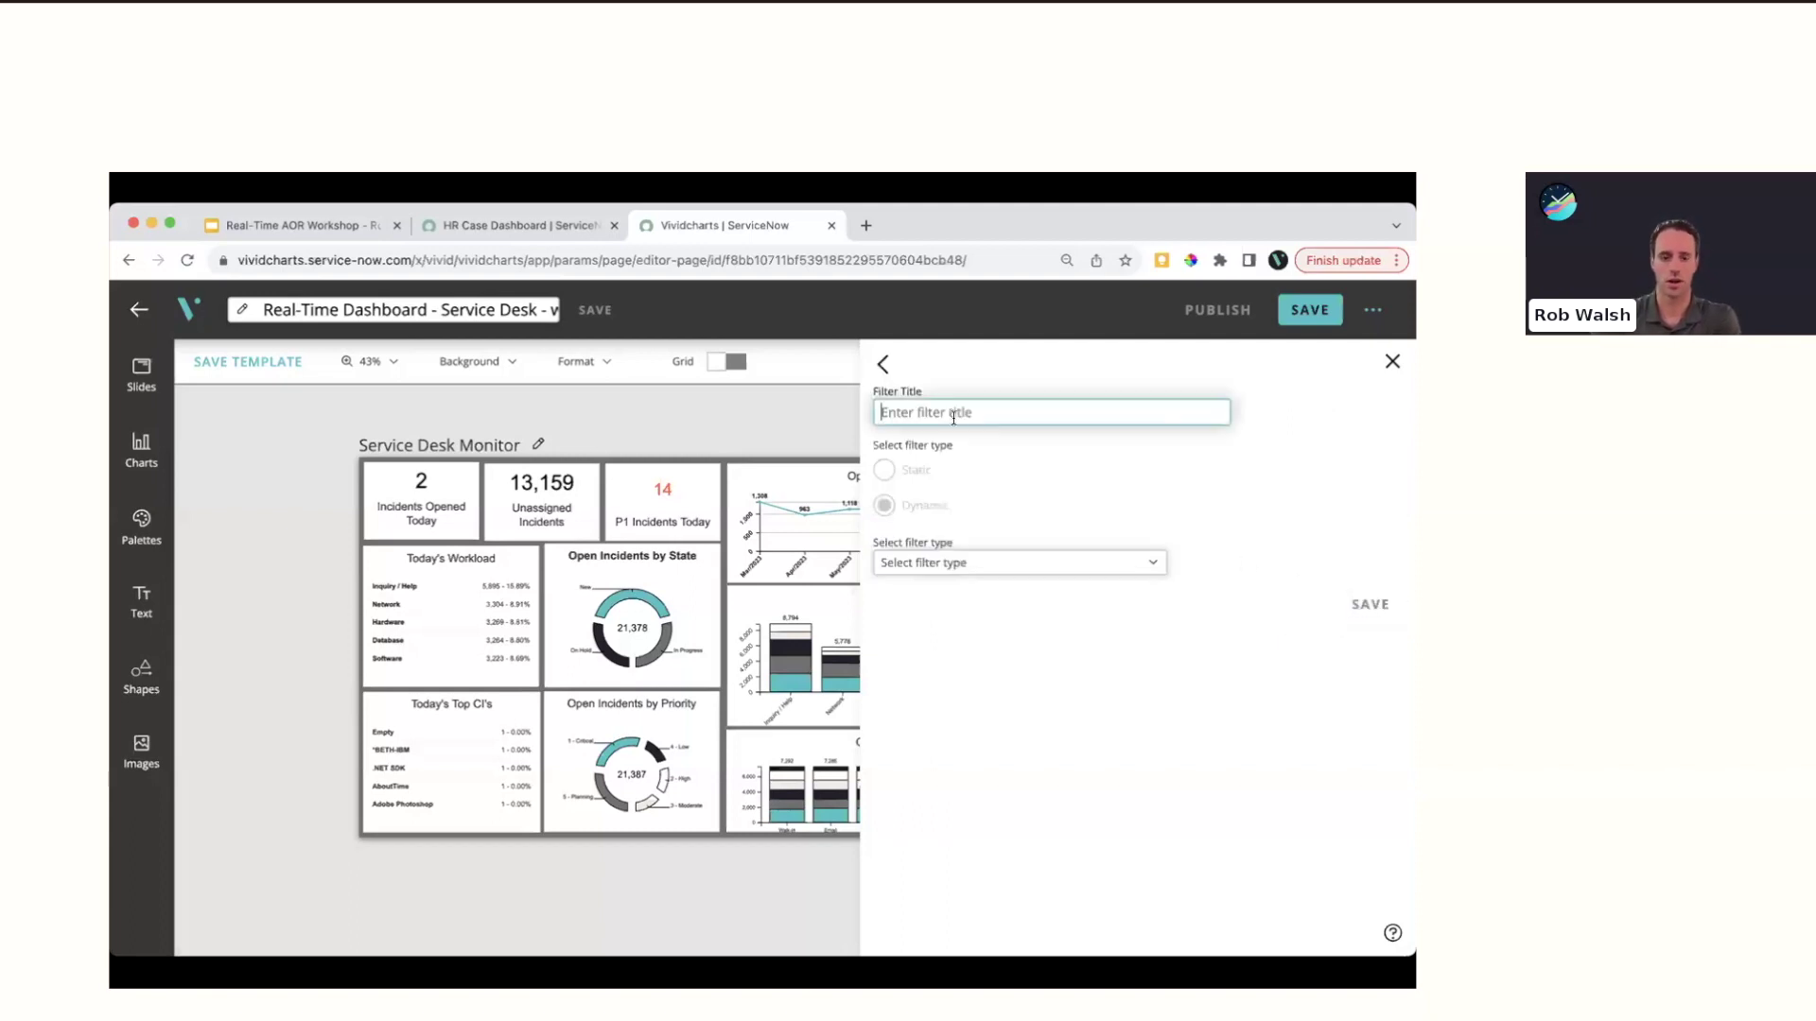
{"action": "type", "text": "Assig"}
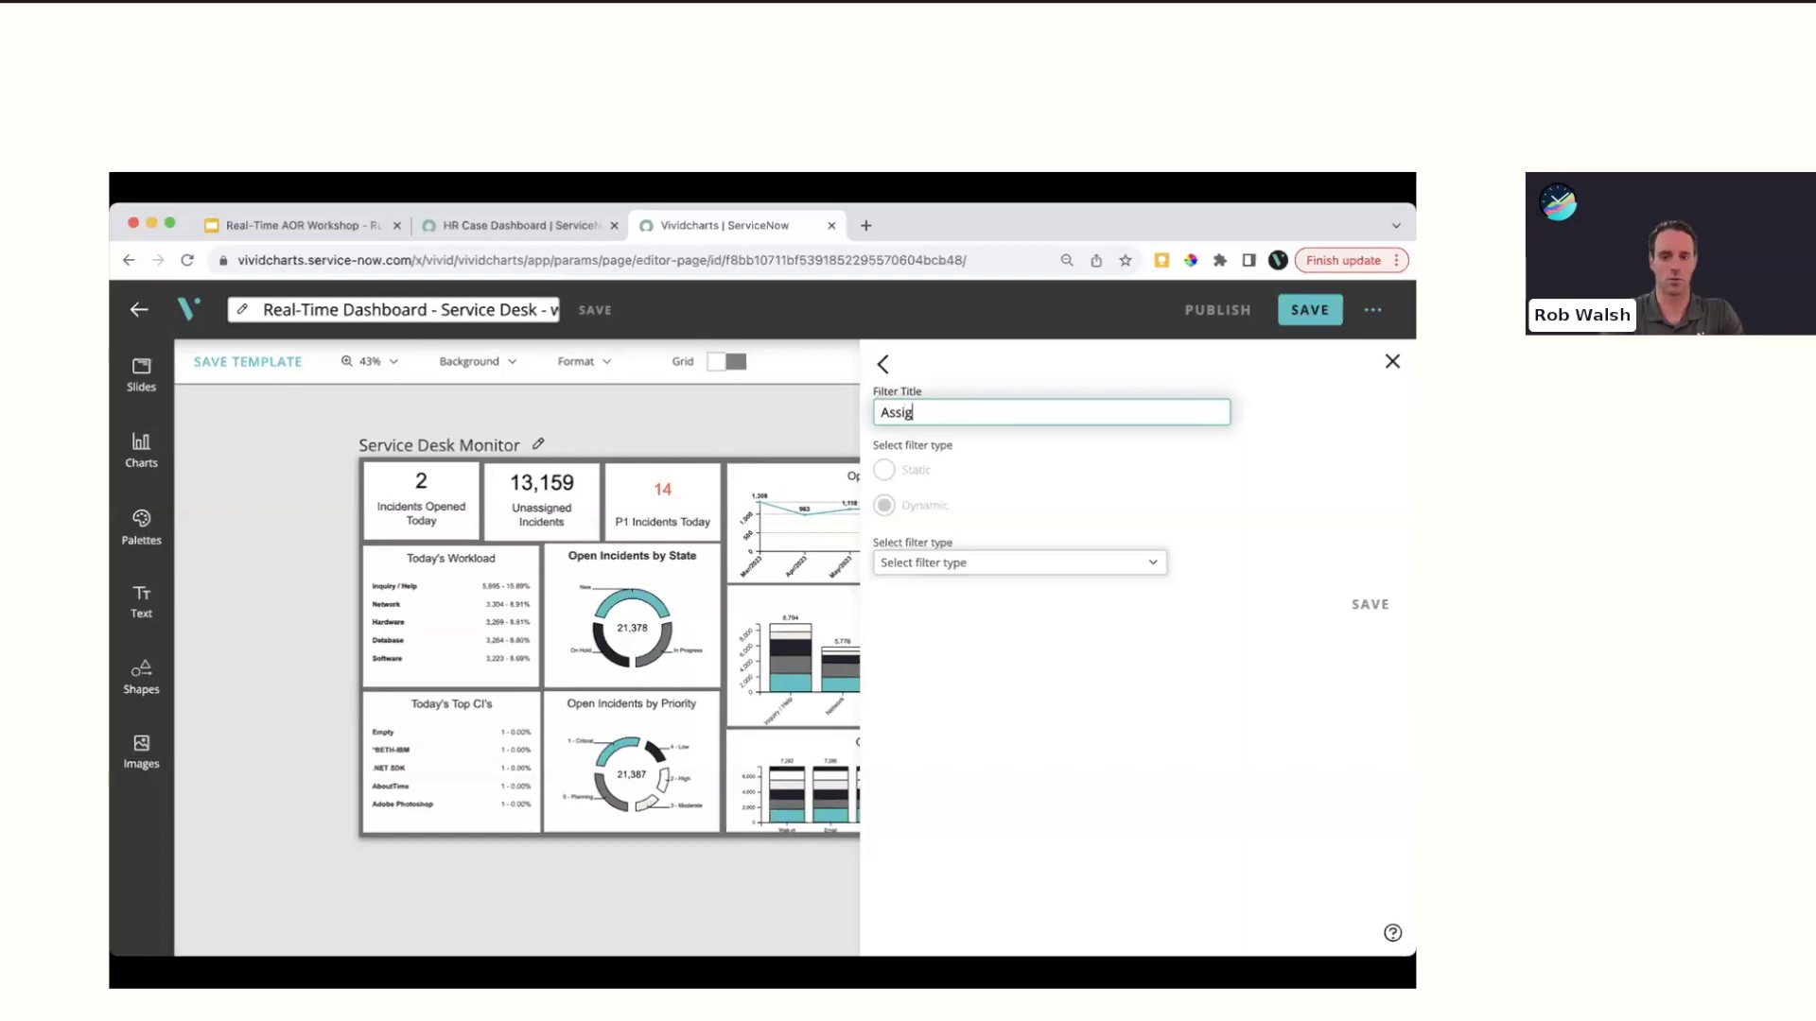
{"action": "type", "text": "nment"}
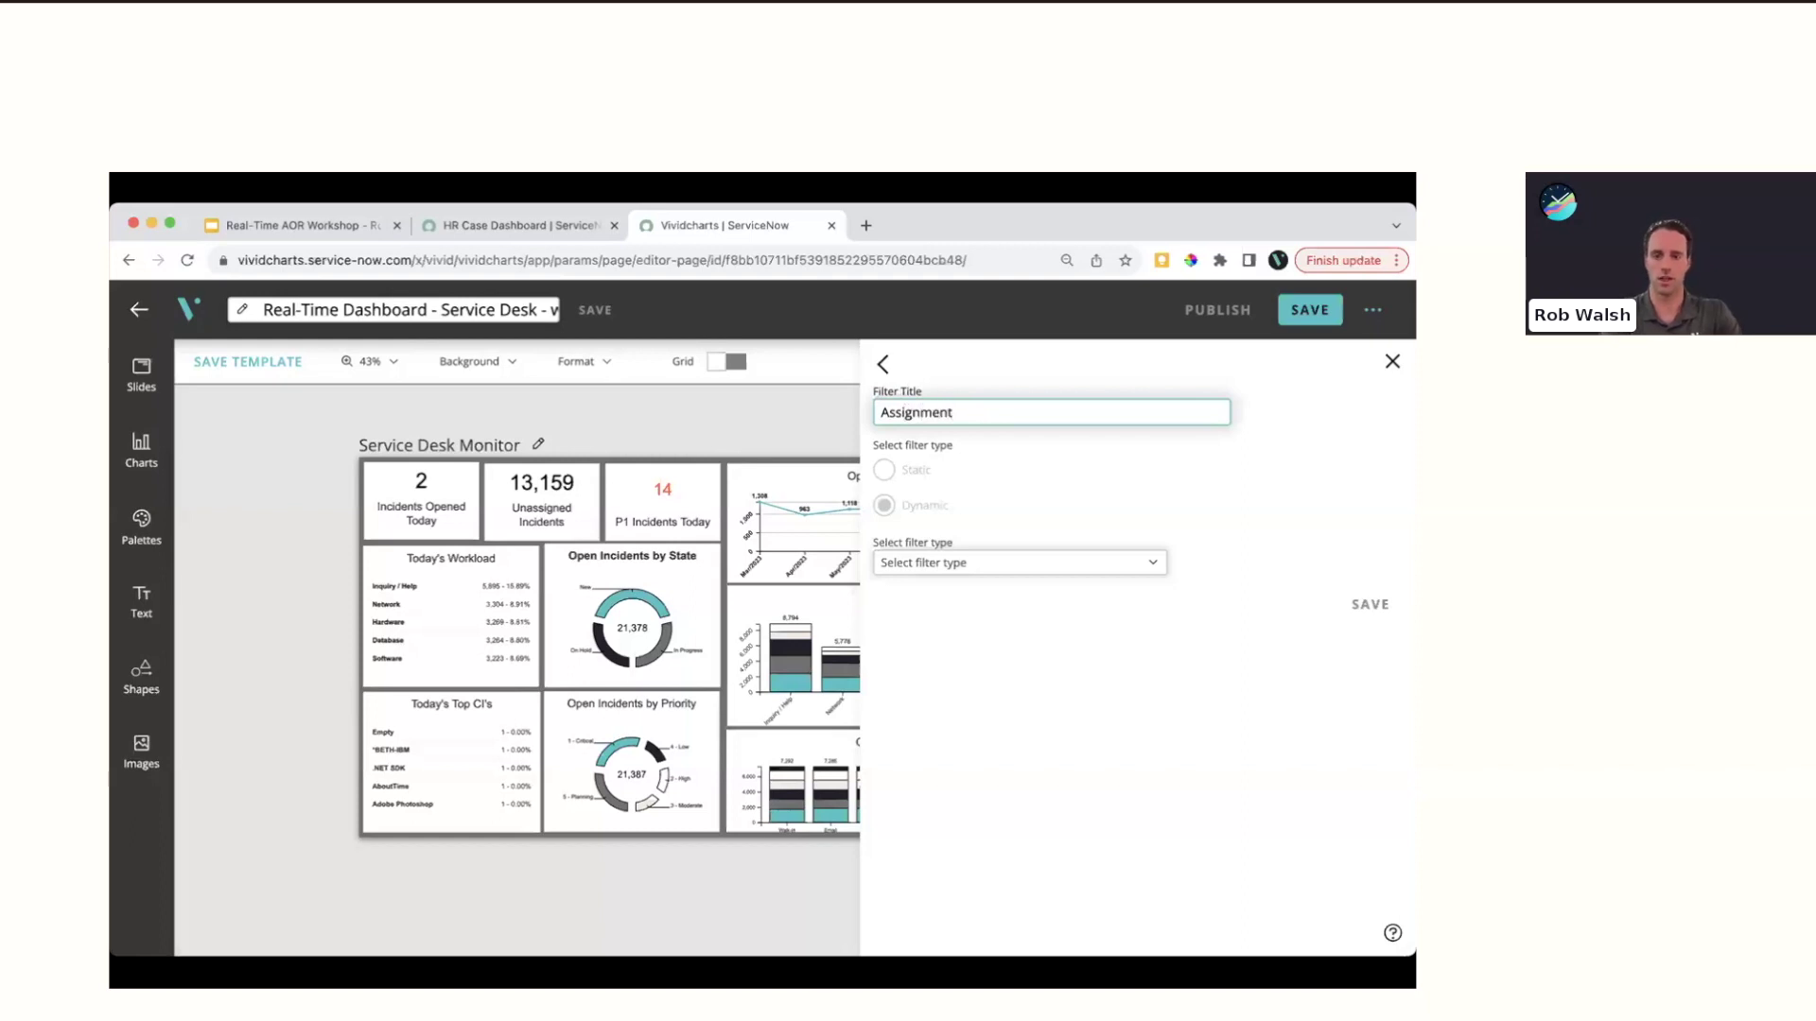
{"action": "type", "text": " Group"}
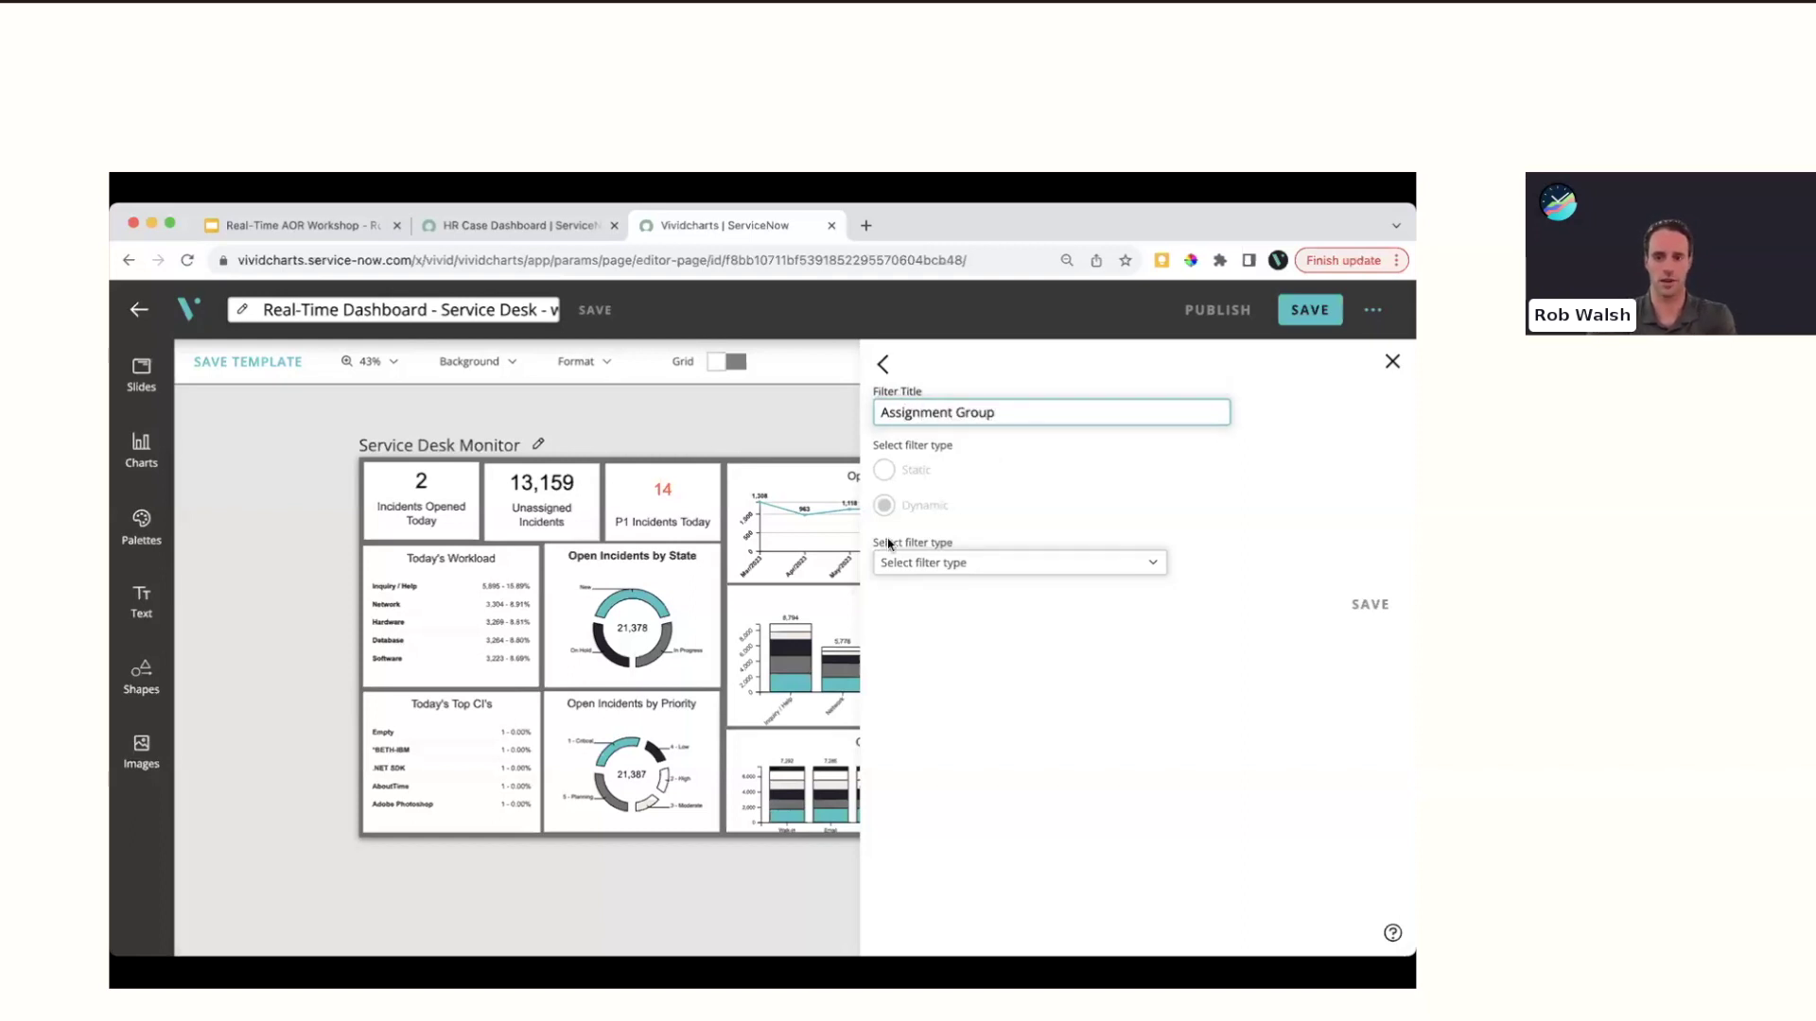
{"action": "left_click", "coordinate": [946, 565]}
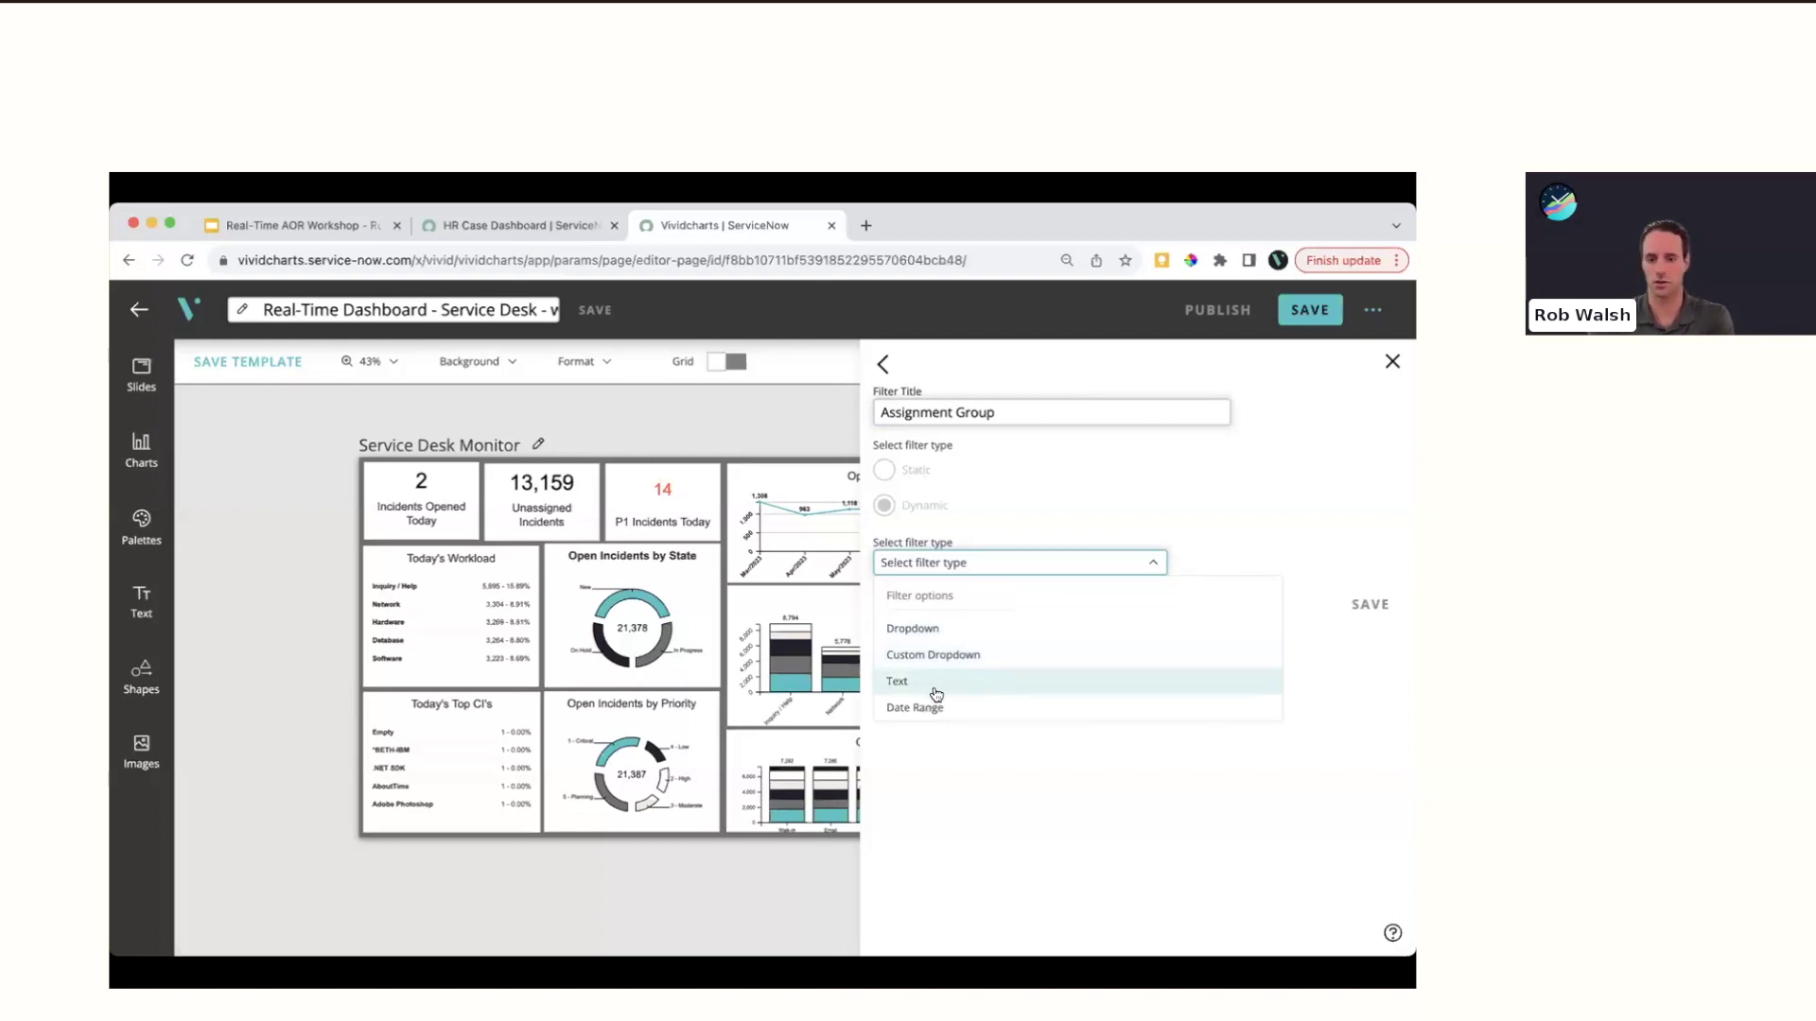
{"action": "left_click", "coordinate": [924, 628]}
Apply the Assignment Group filter to the slide deck with all charts, using the Incident - incident table
{"action": "left_click", "coordinate": [882, 621]}
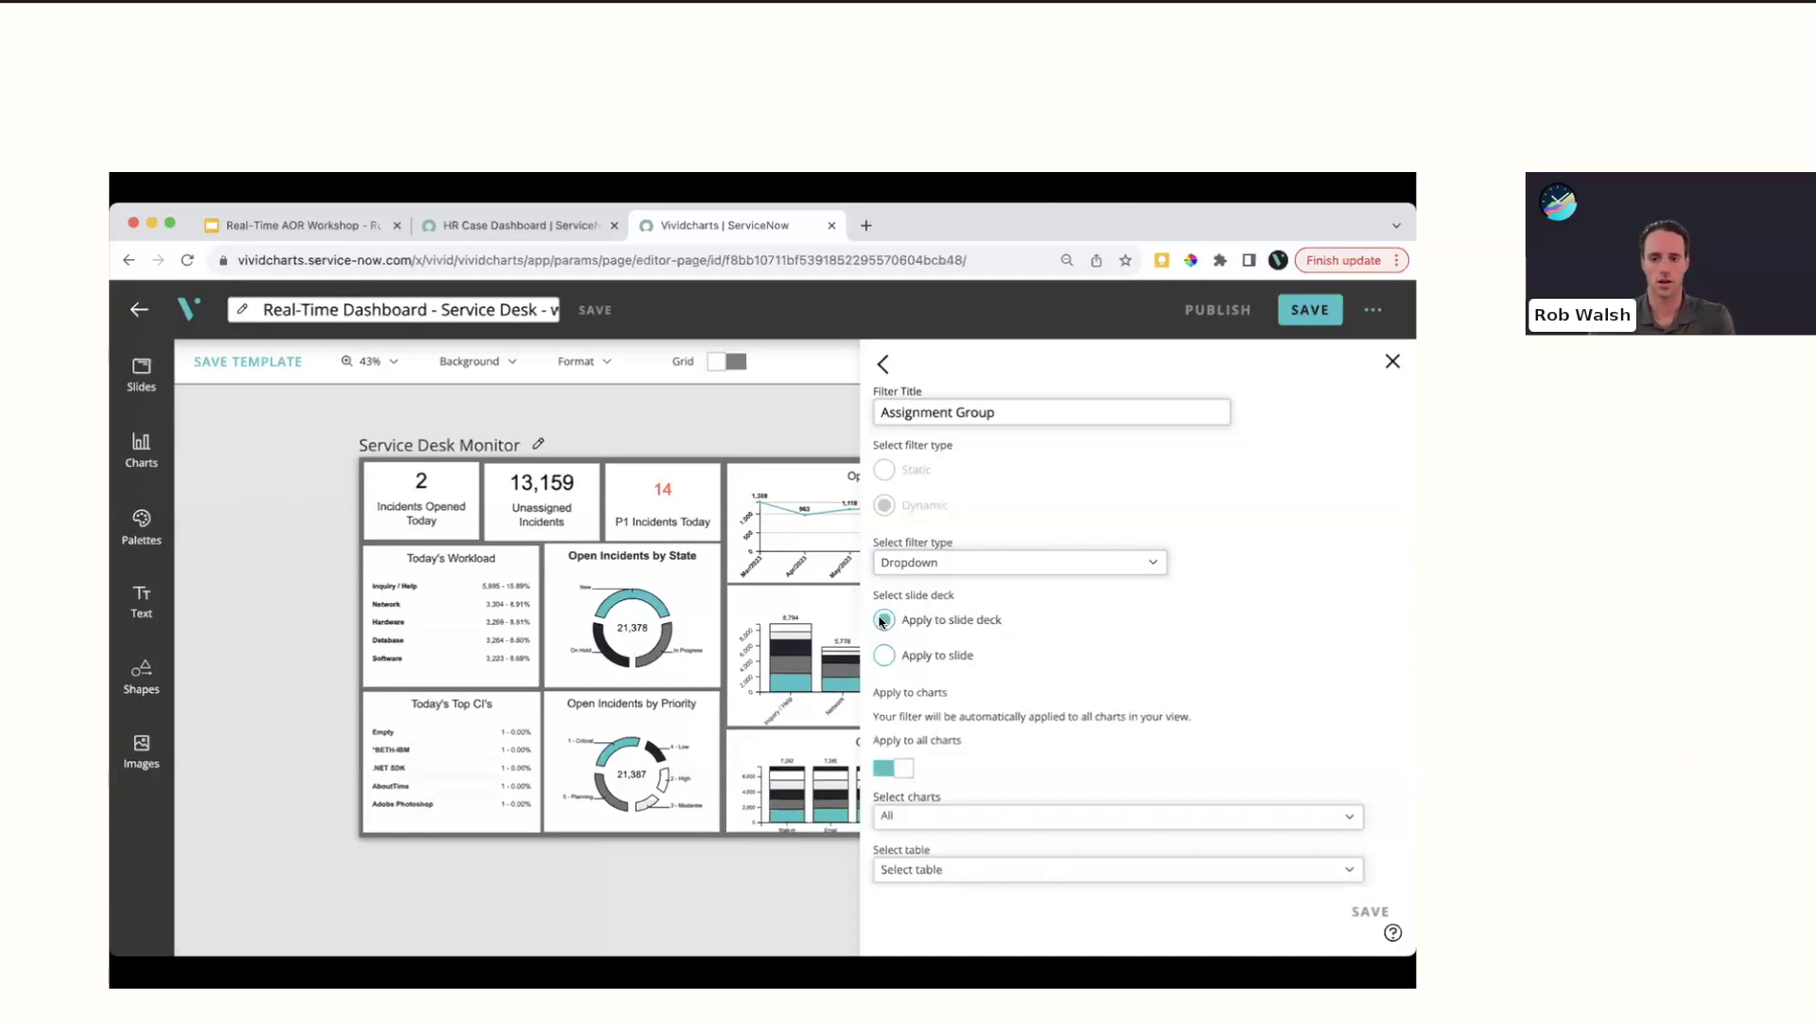
{"action": "scroll", "coordinate": [1003, 705], "scroll_direction": "down", "scroll_amount": 1}
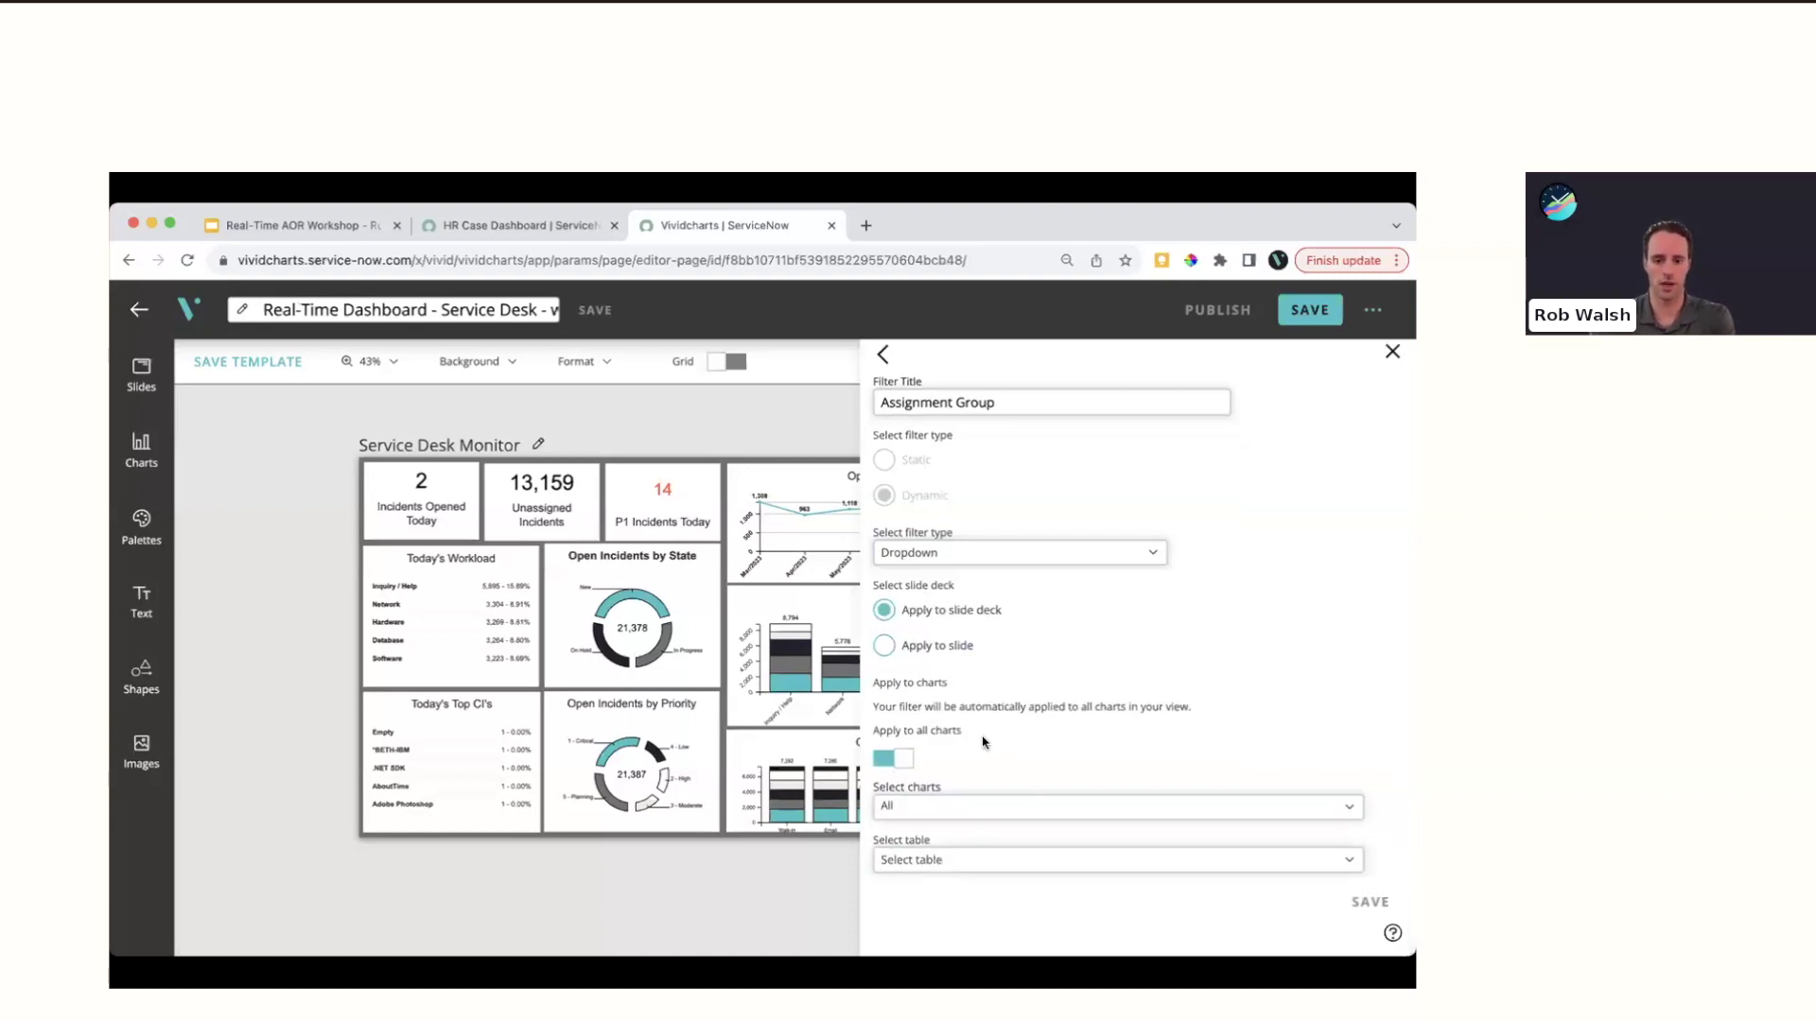
{"action": "left_click", "coordinate": [979, 801]}
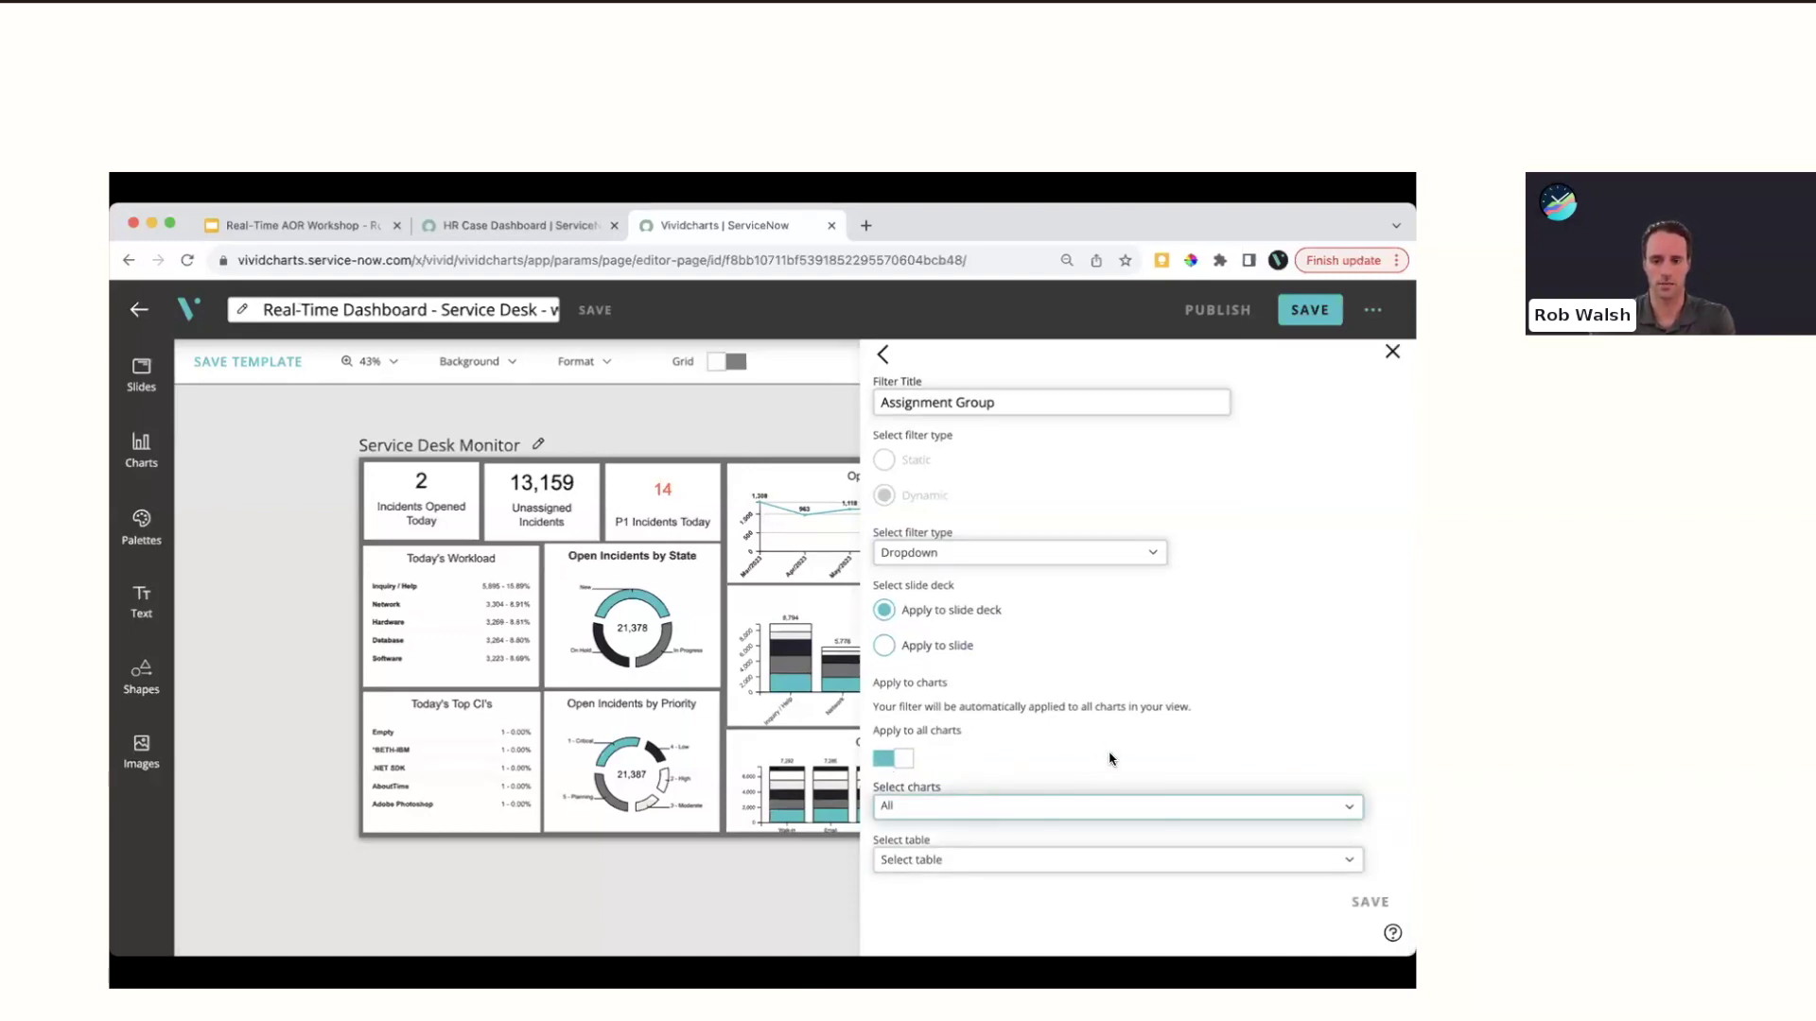
{"action": "left_click", "coordinate": [1000, 806]}
{"action": "left_click", "coordinate": [1000, 808]}
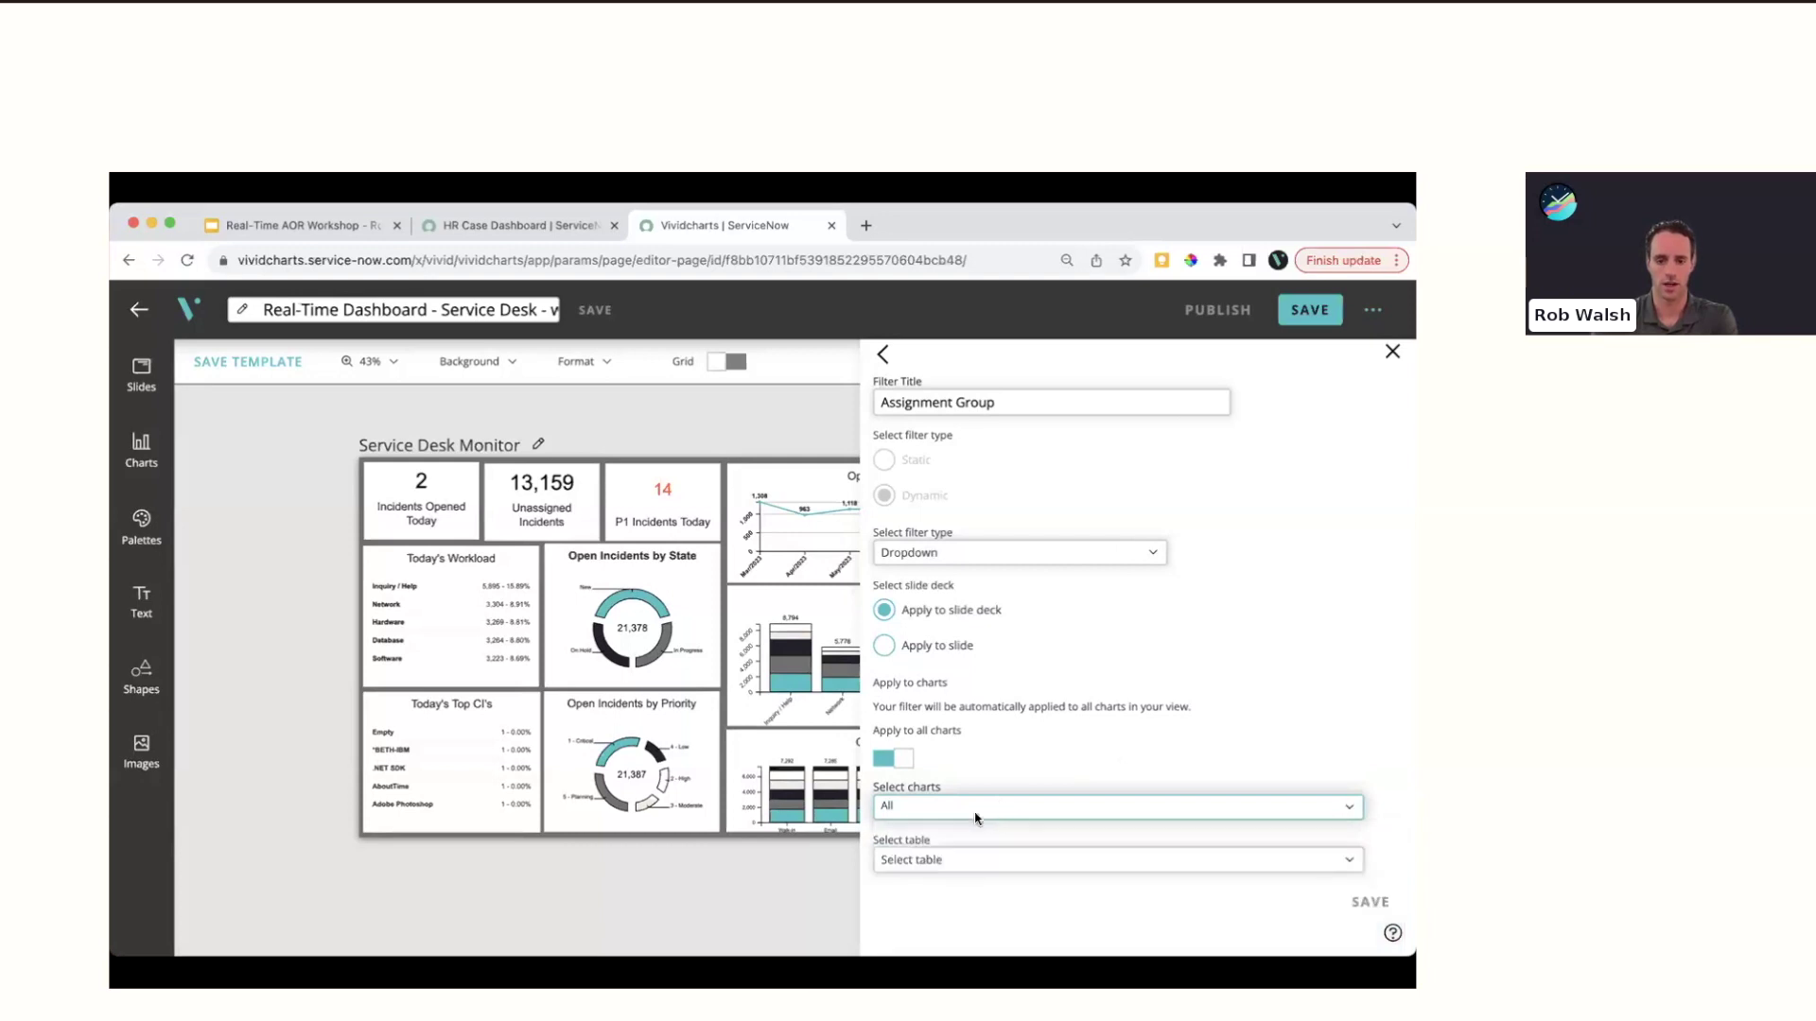
{"action": "left_click", "coordinate": [950, 860]}
{"action": "type", "text": "in"}
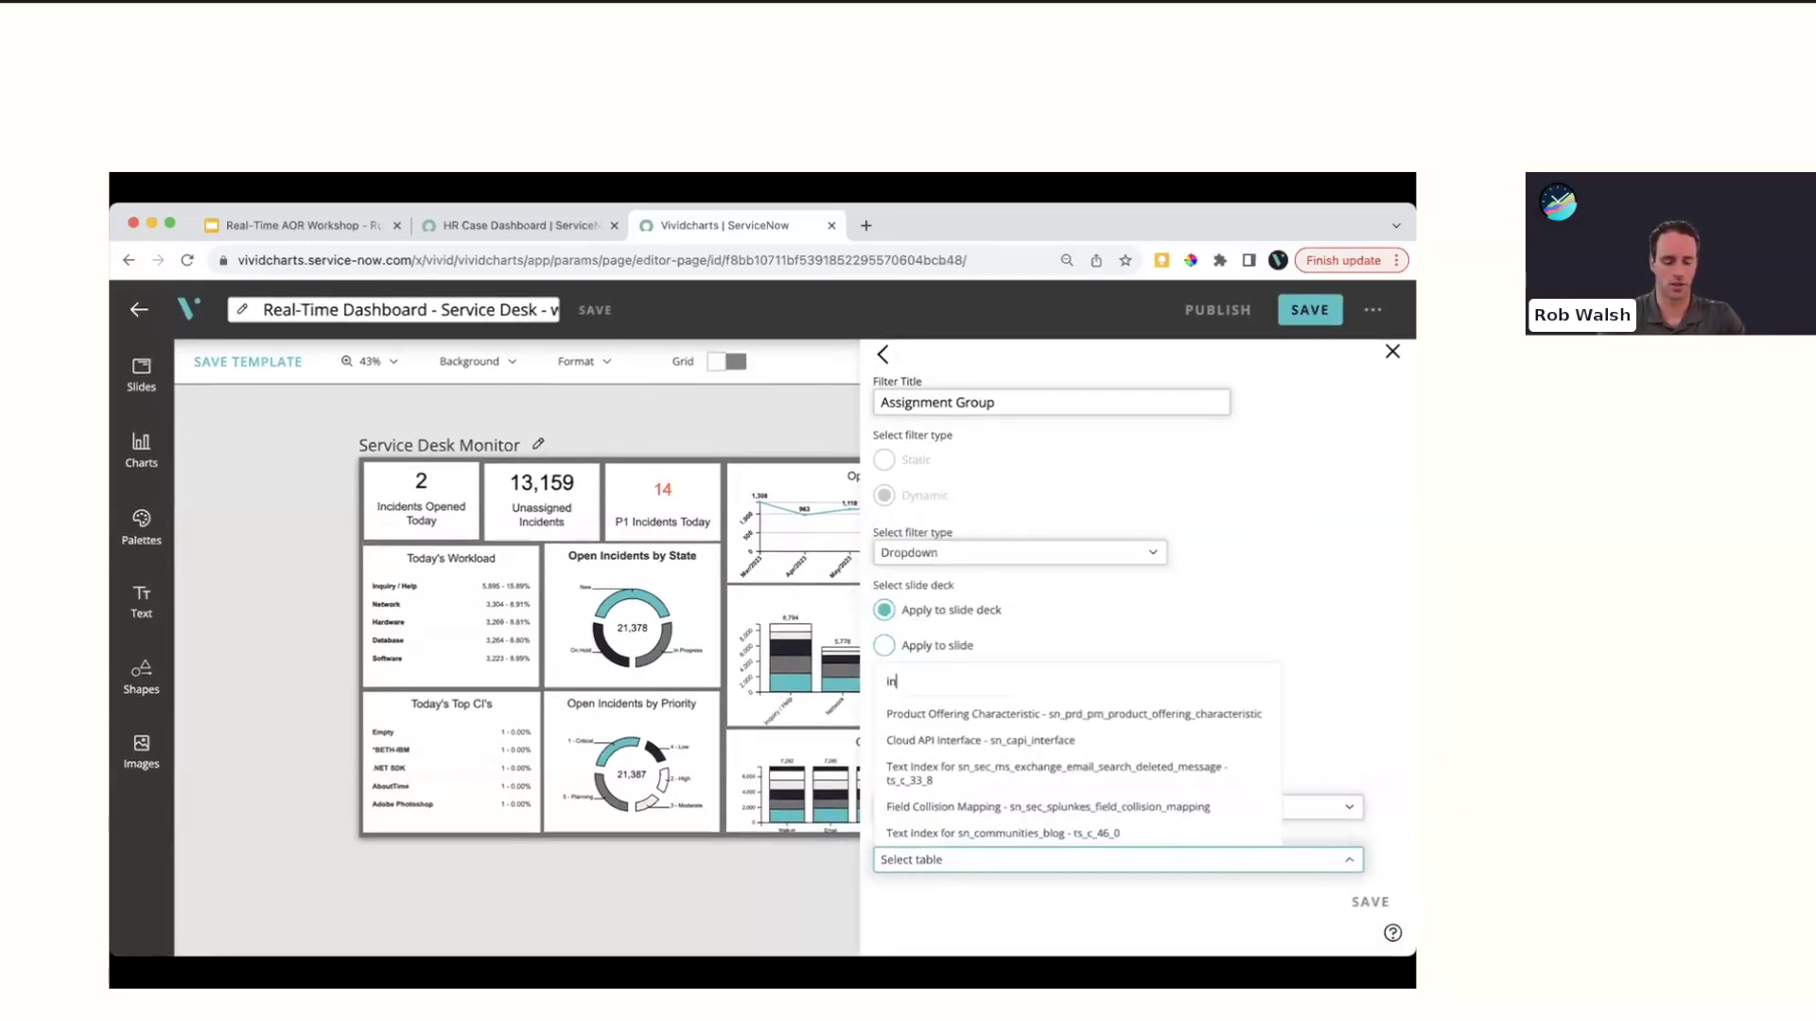
{"action": "type", "text": "cident"}
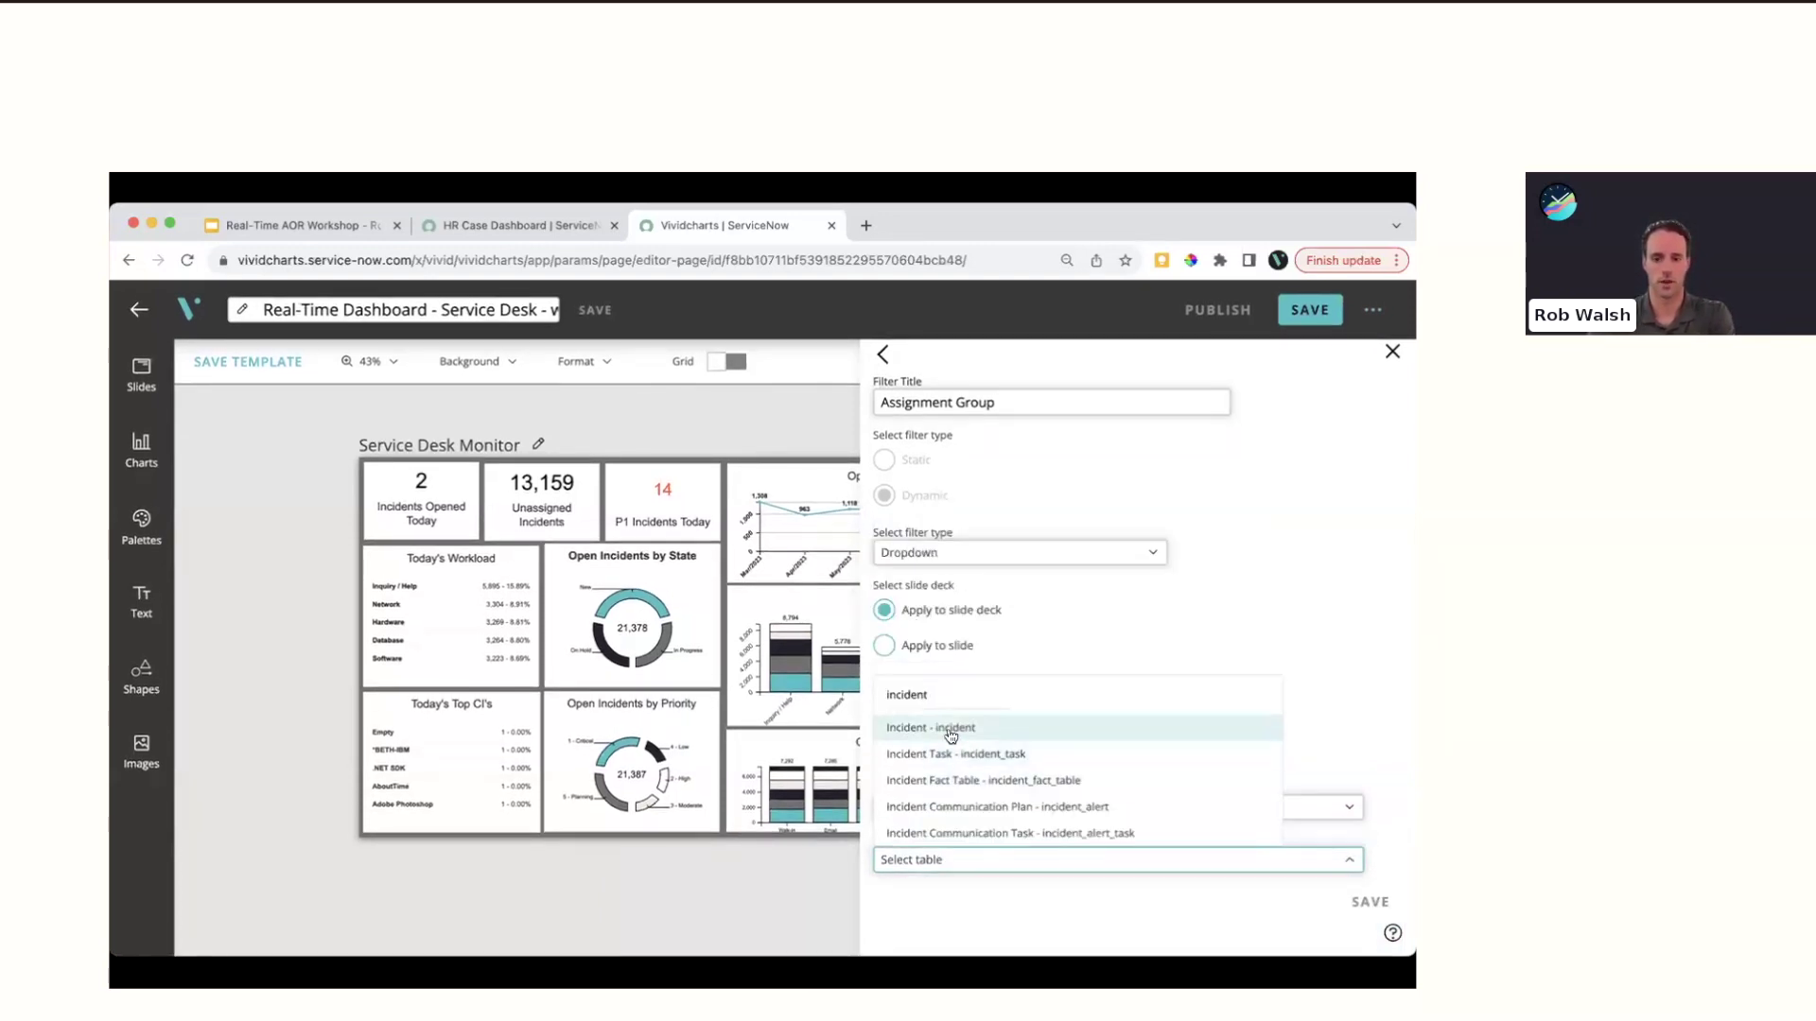
{"action": "left_click", "coordinate": [949, 731]}
Set the filter's field to Assignment group, sorted ascending with multiple value selections allowed, and save the filter
{"action": "scroll", "coordinate": [1025, 780], "scroll_direction": "down", "scroll_amount": 1}
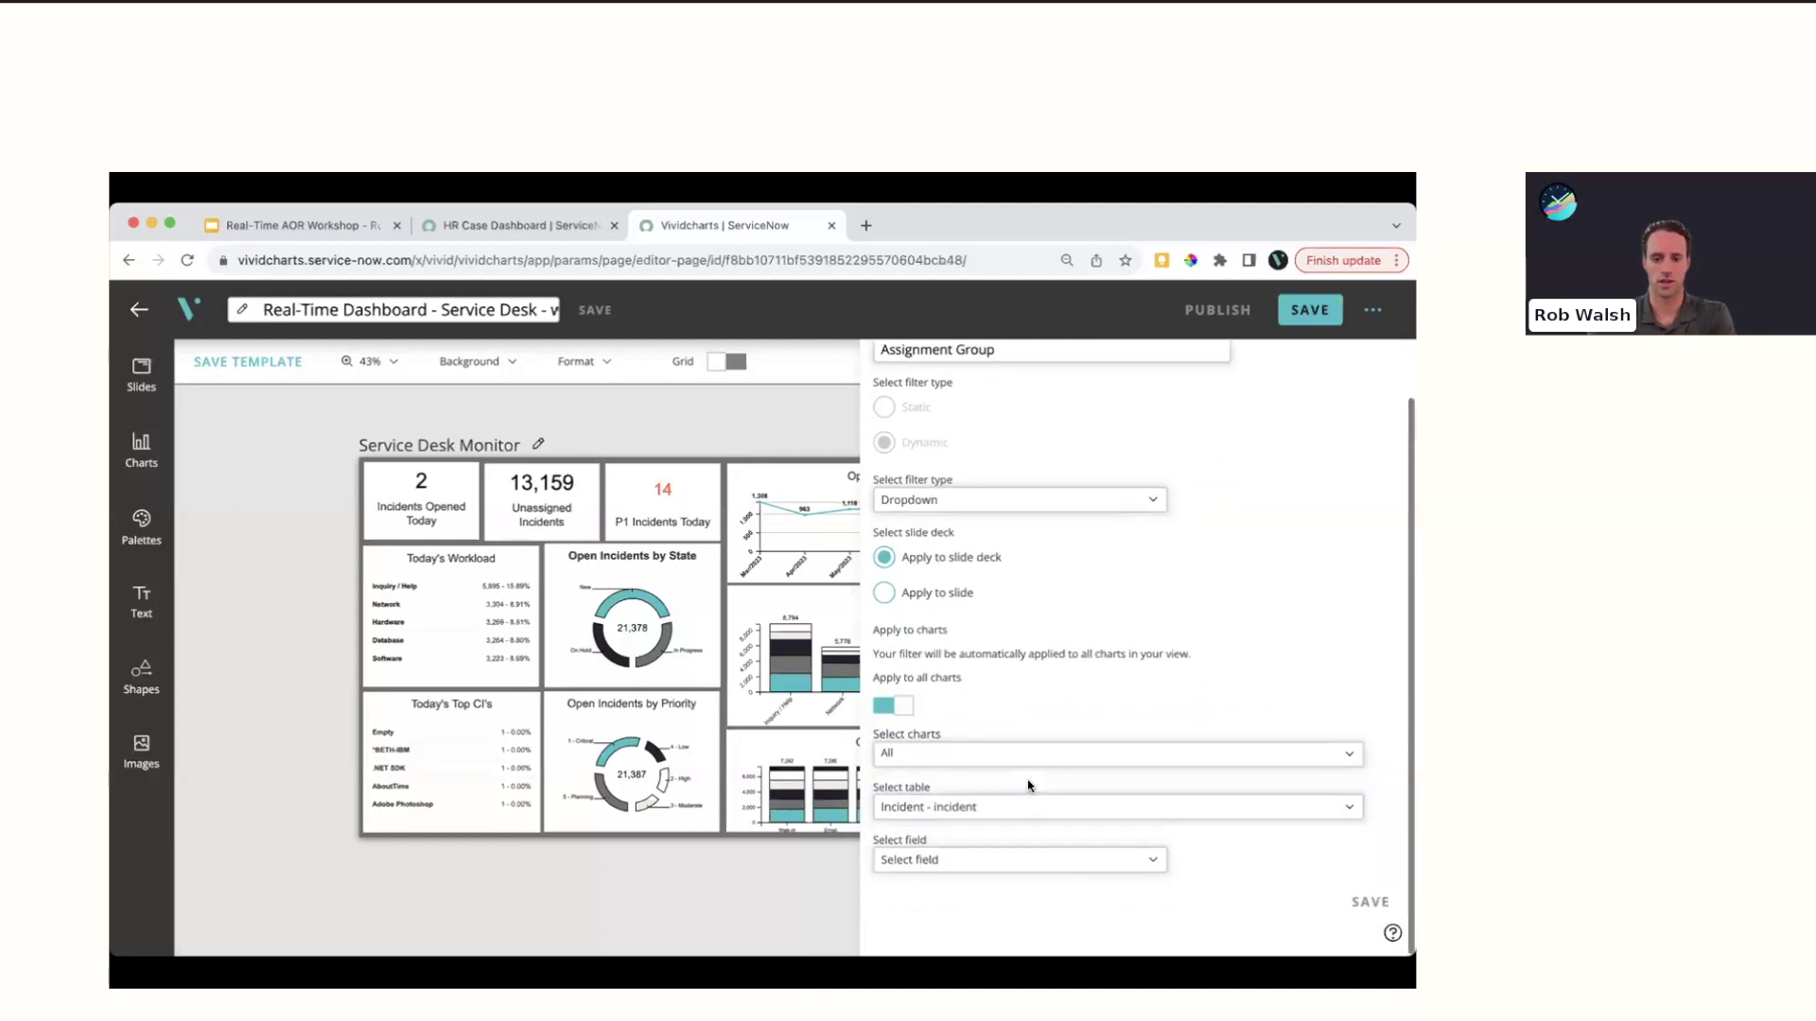
{"action": "left_click", "coordinate": [983, 868]}
{"action": "type", "text": "assign"}
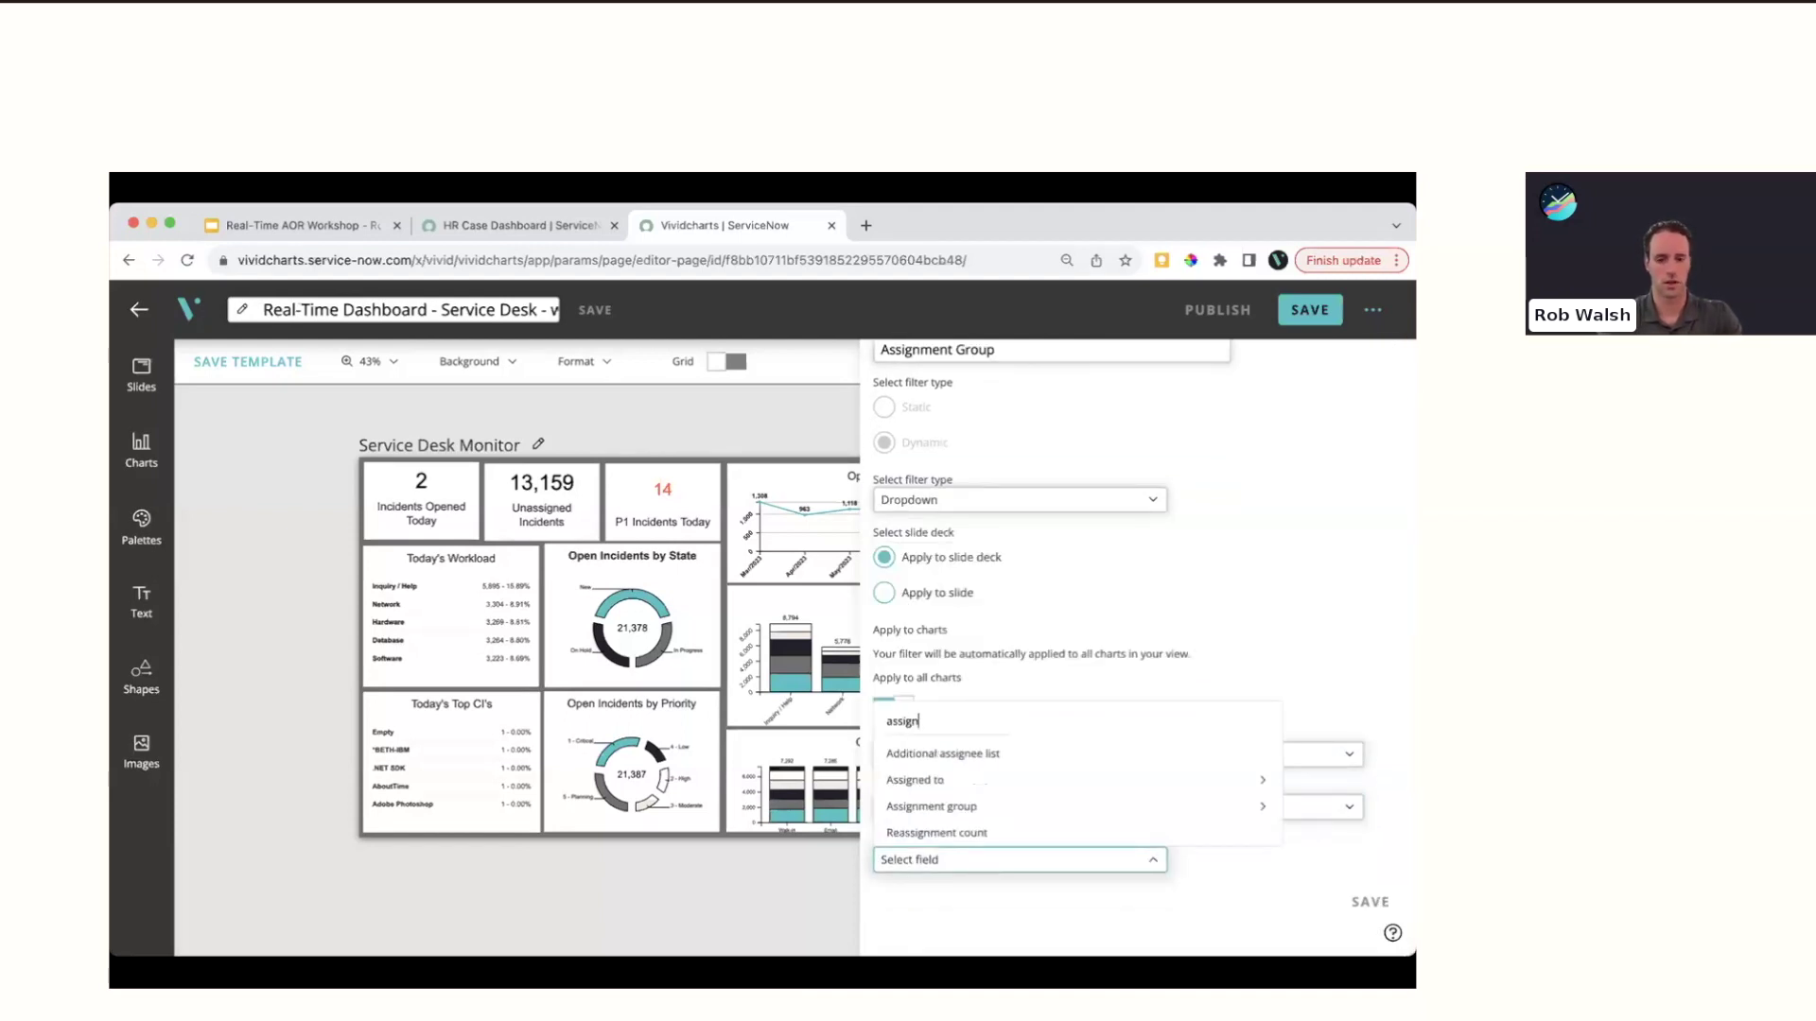
{"action": "left_click", "coordinate": [972, 805]}
{"action": "scroll", "coordinate": [972, 807], "scroll_direction": "down", "scroll_amount": 2}
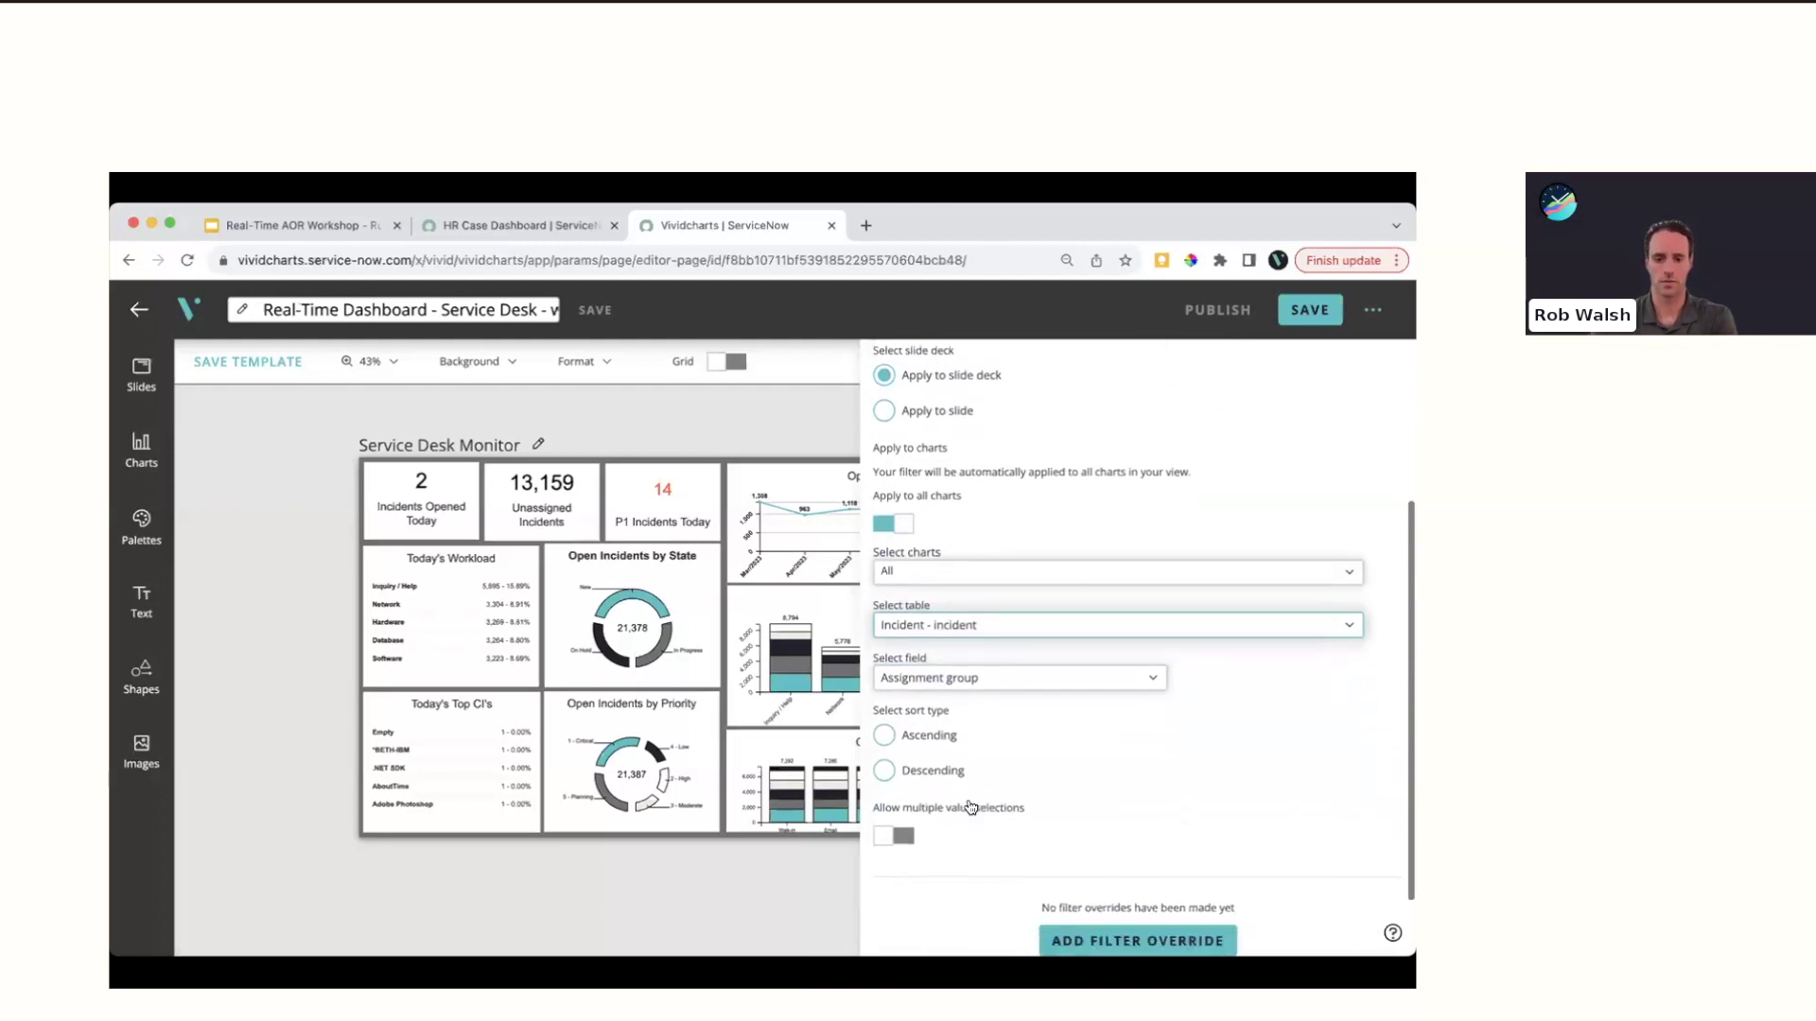
{"action": "left_click", "coordinate": [884, 652]}
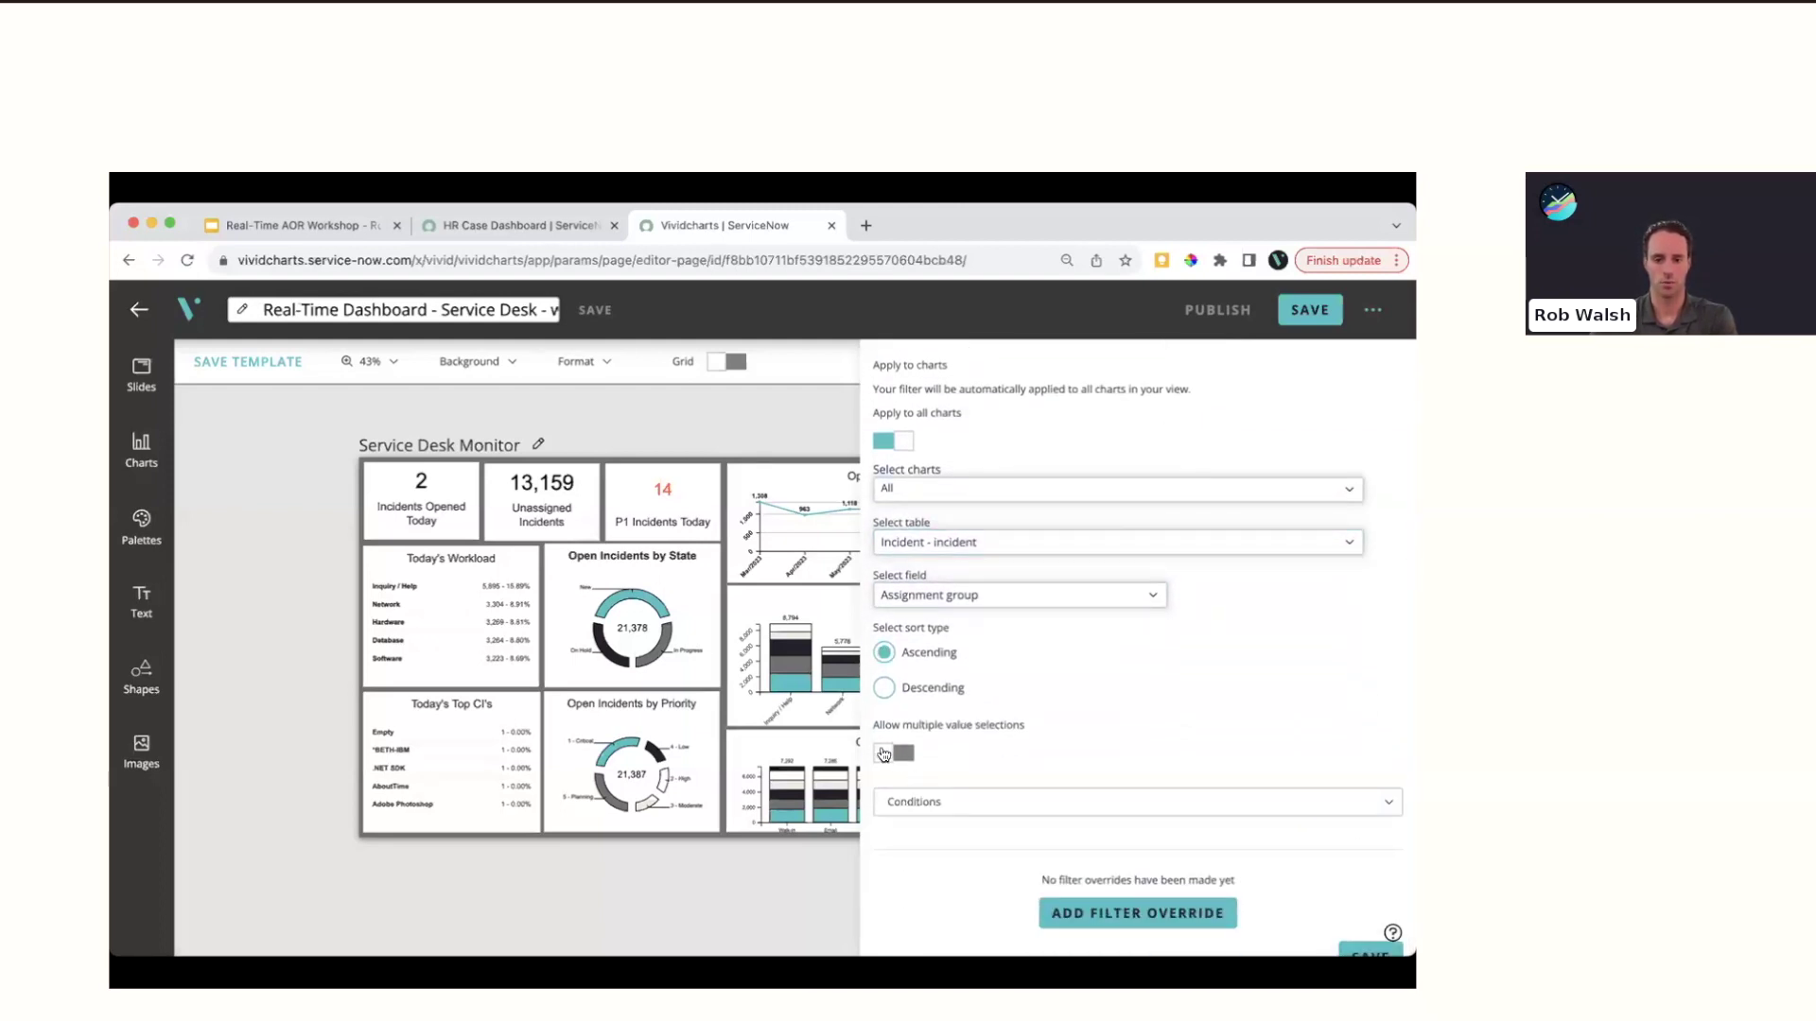
{"action": "left_click", "coordinate": [885, 754]}
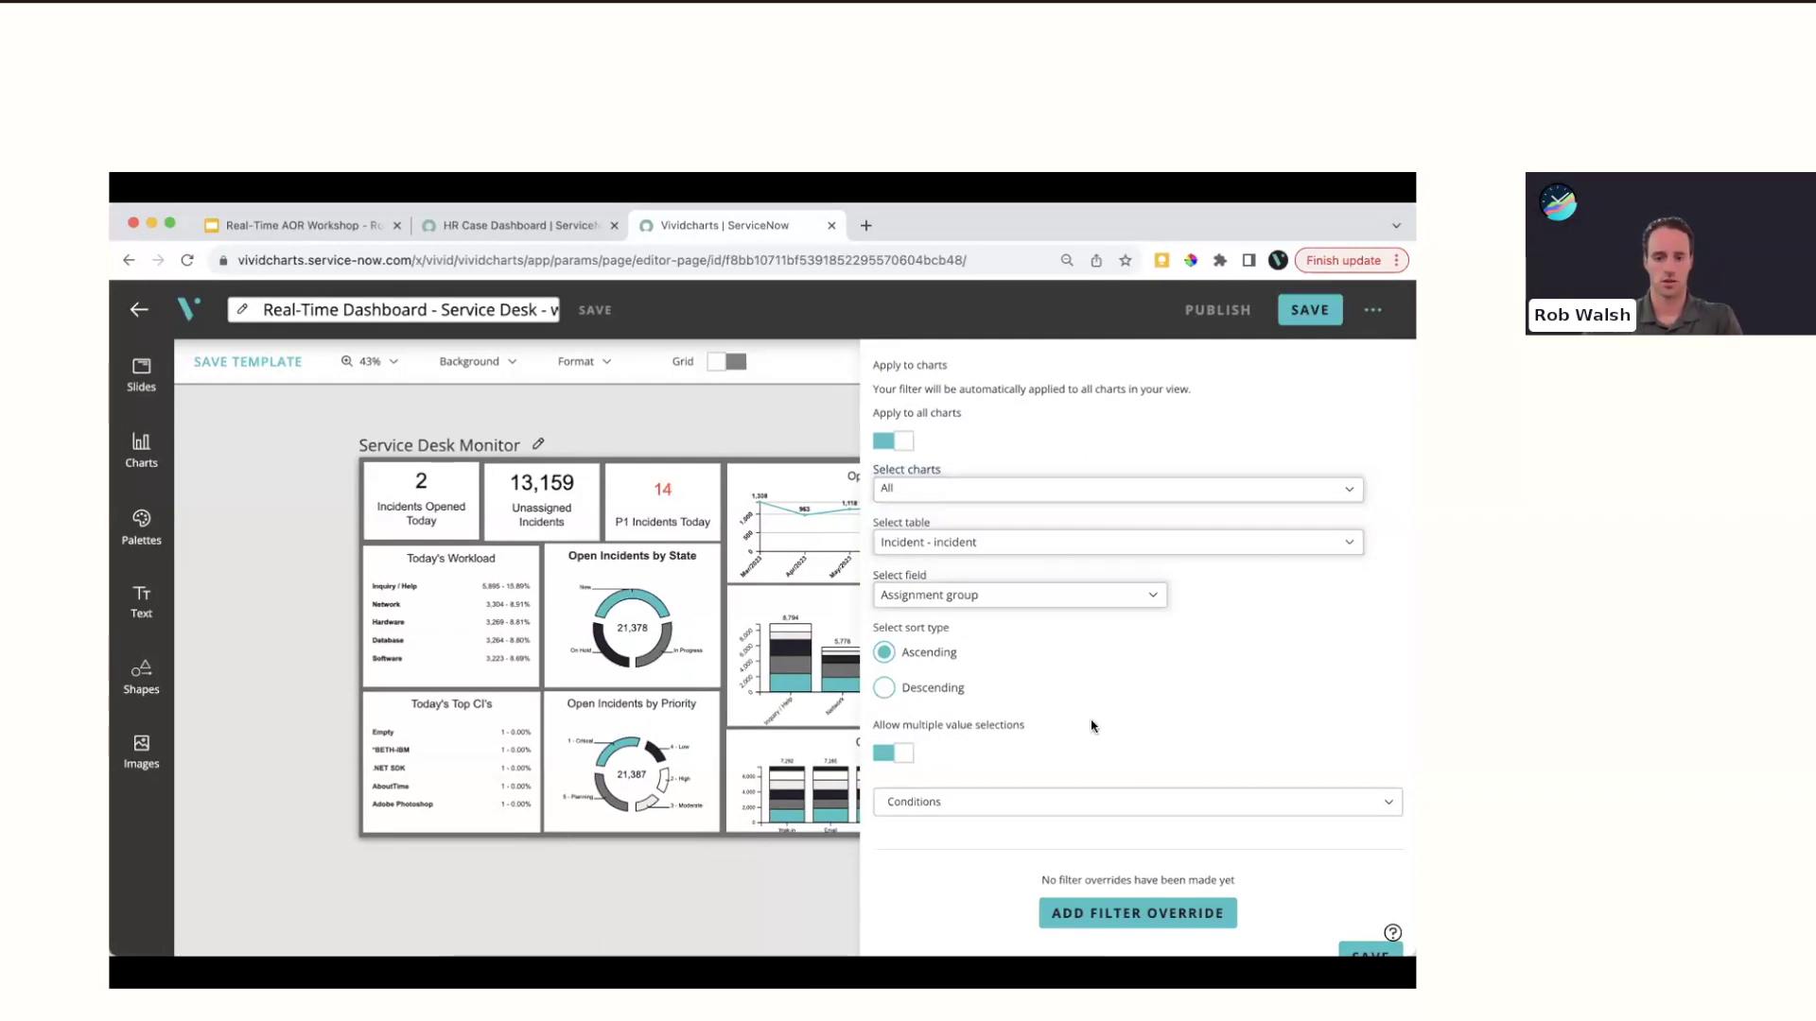
{"action": "scroll", "coordinate": [1087, 723], "scroll_direction": "down", "scroll_amount": 1}
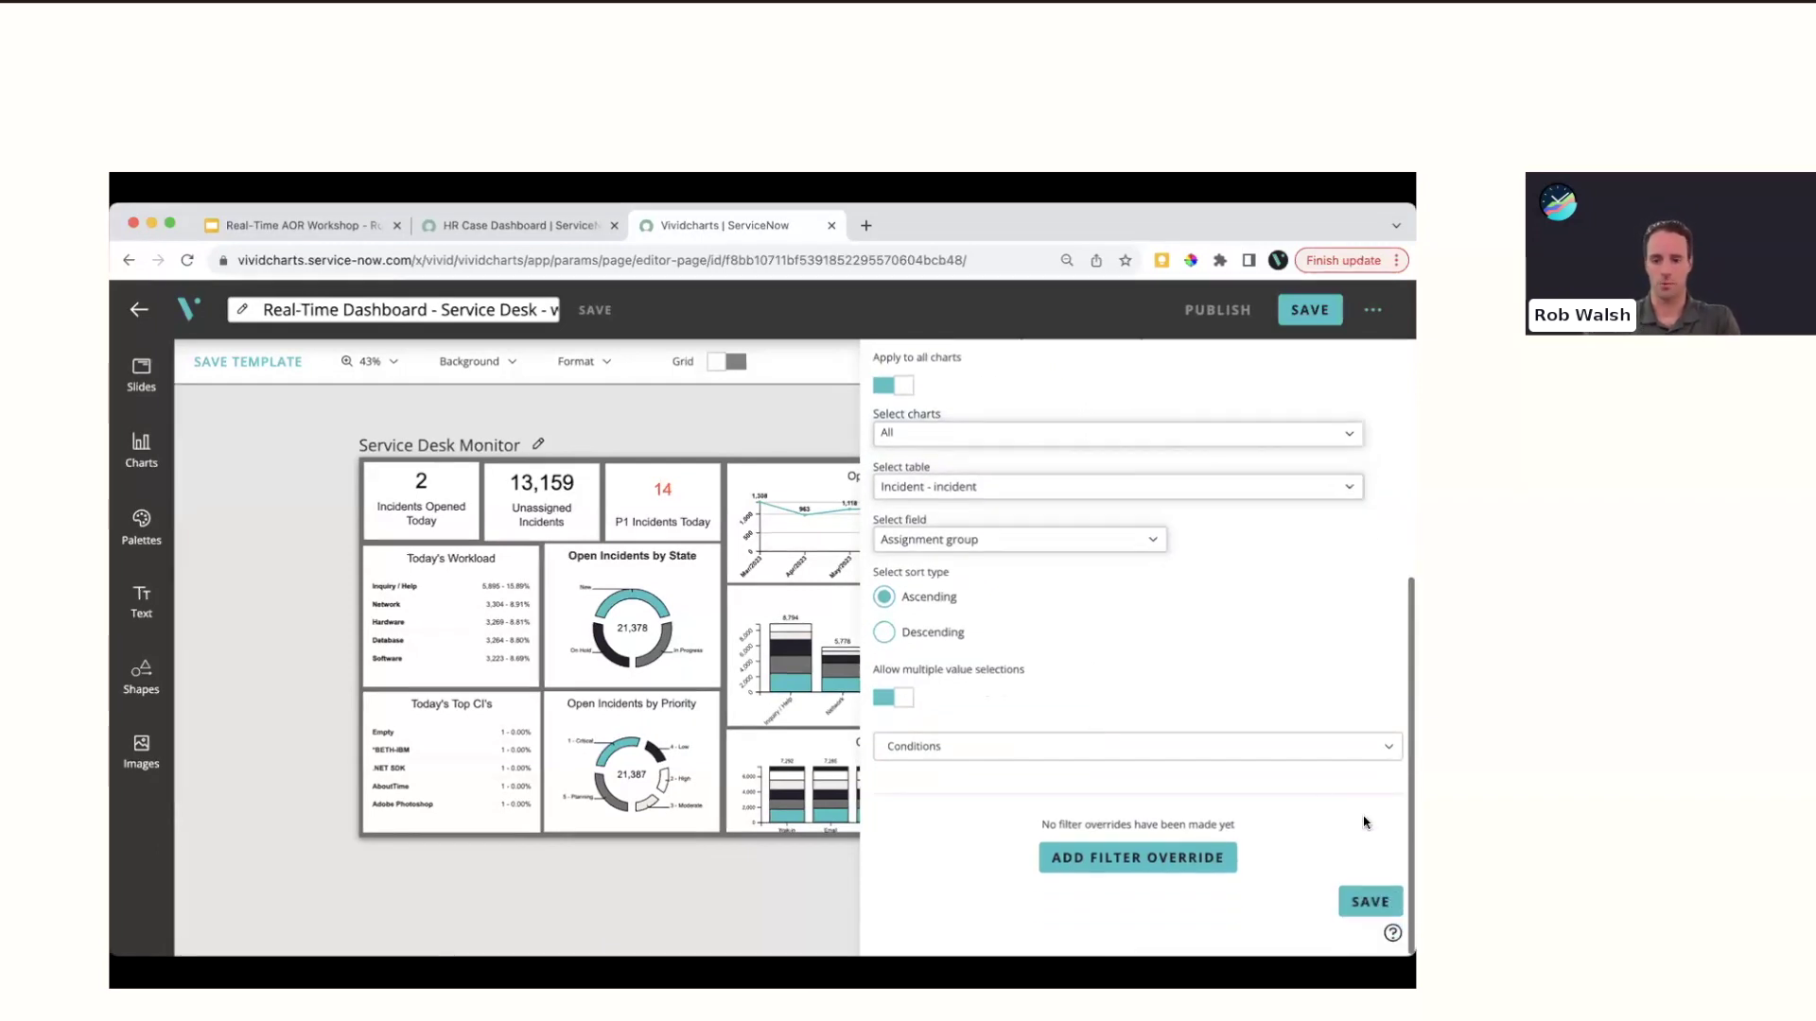
{"action": "left_click", "coordinate": [1370, 901]}
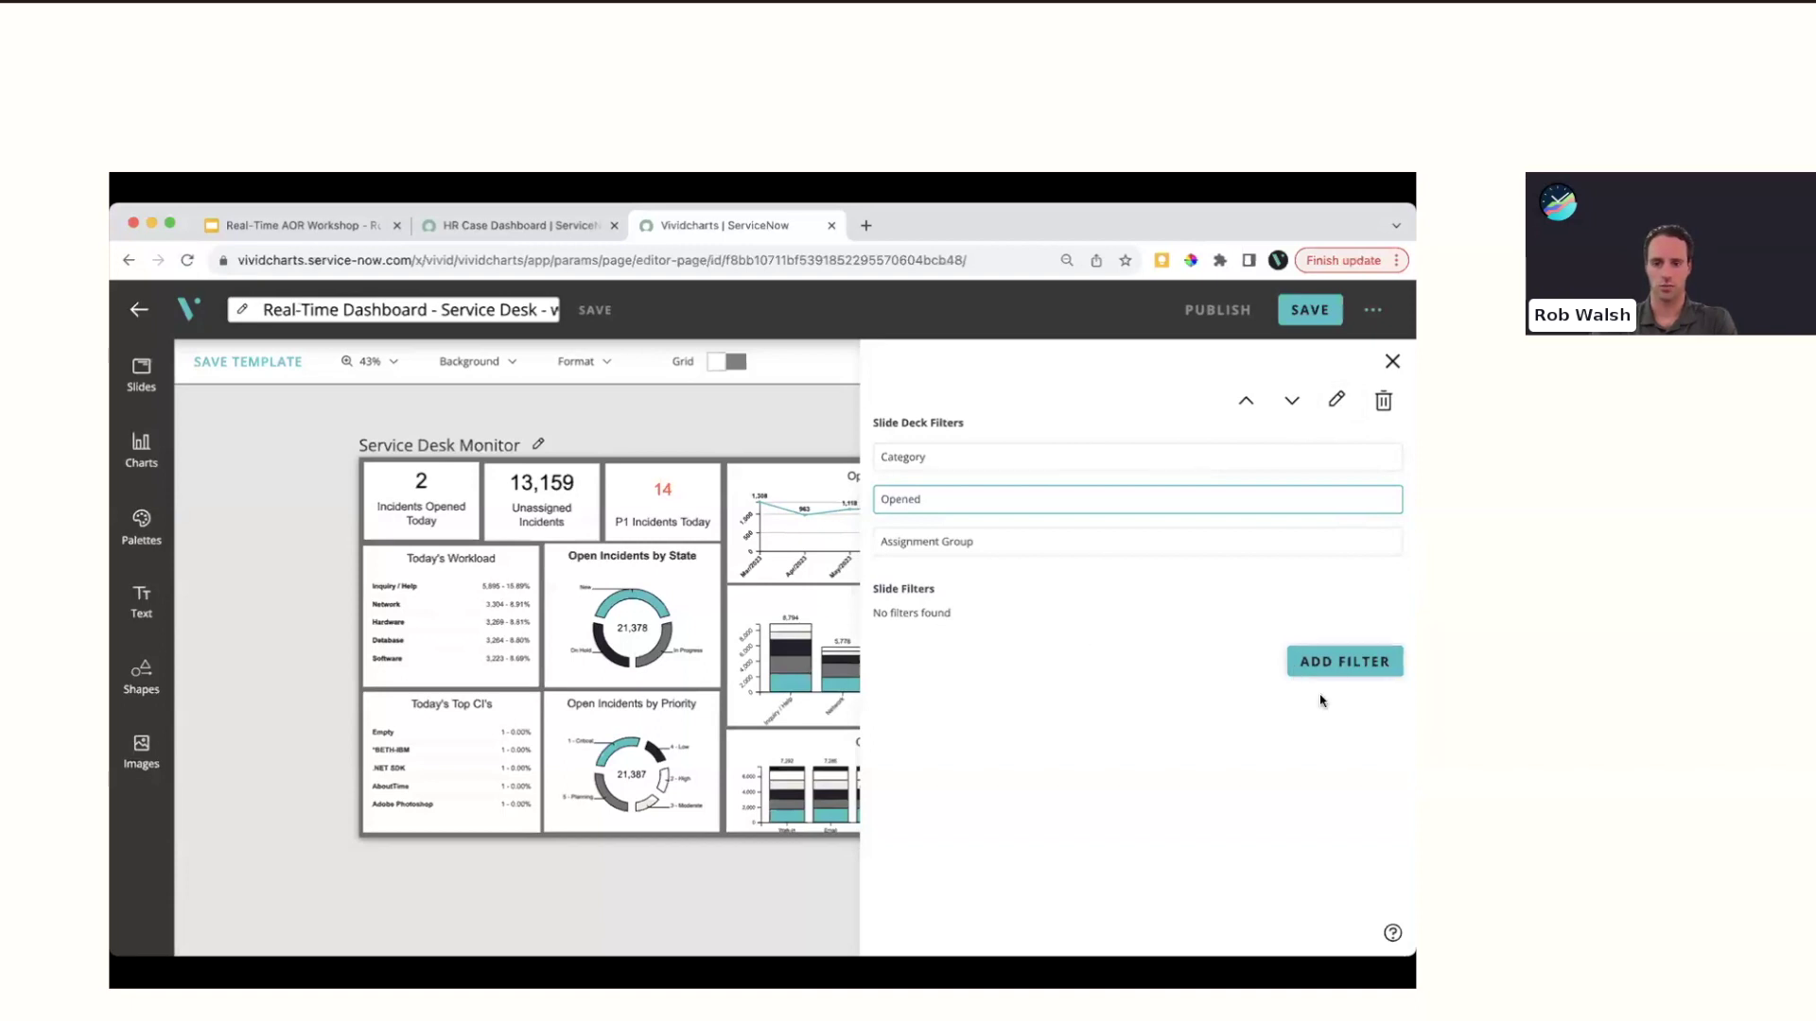
Add a new filter titled "Priority" with the filter type Dropdown
{"action": "left_click", "coordinate": [1333, 664]}
{"action": "left_click", "coordinate": [991, 413]}
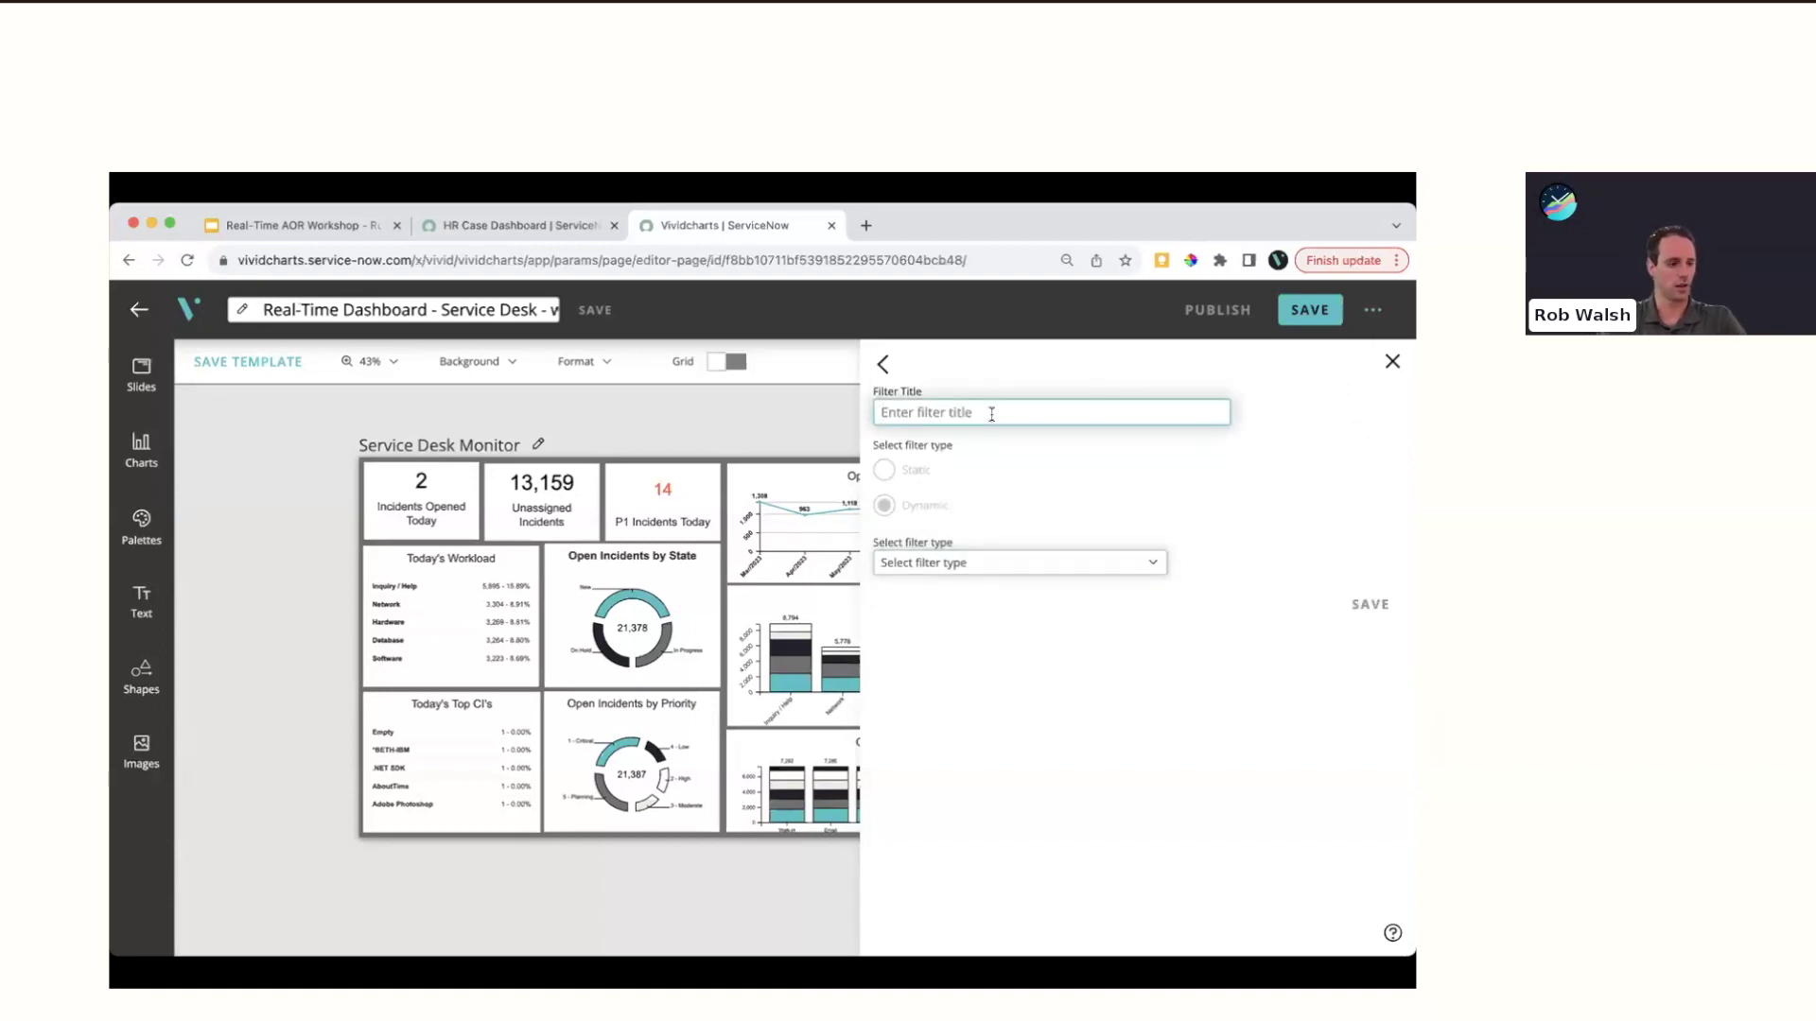
{"action": "type", "text": "Priorit"}
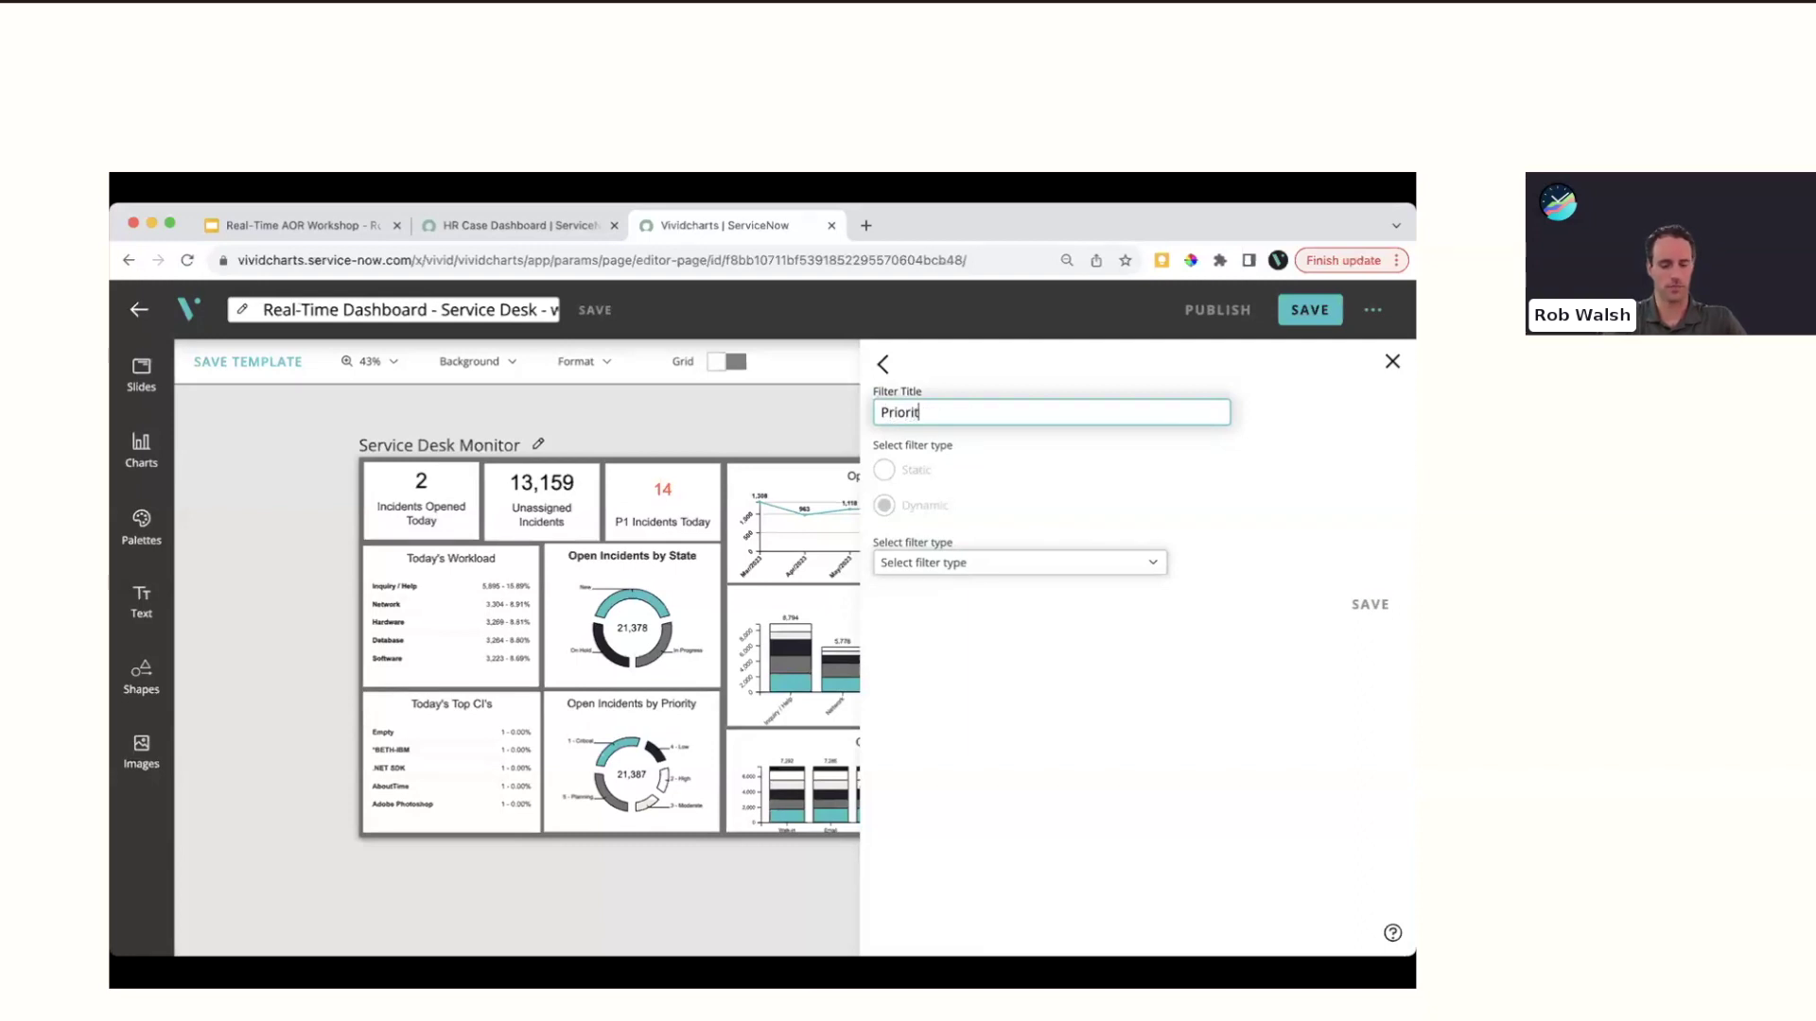
{"action": "type", "text": "y"}
{"action": "left_click", "coordinate": [972, 562]}
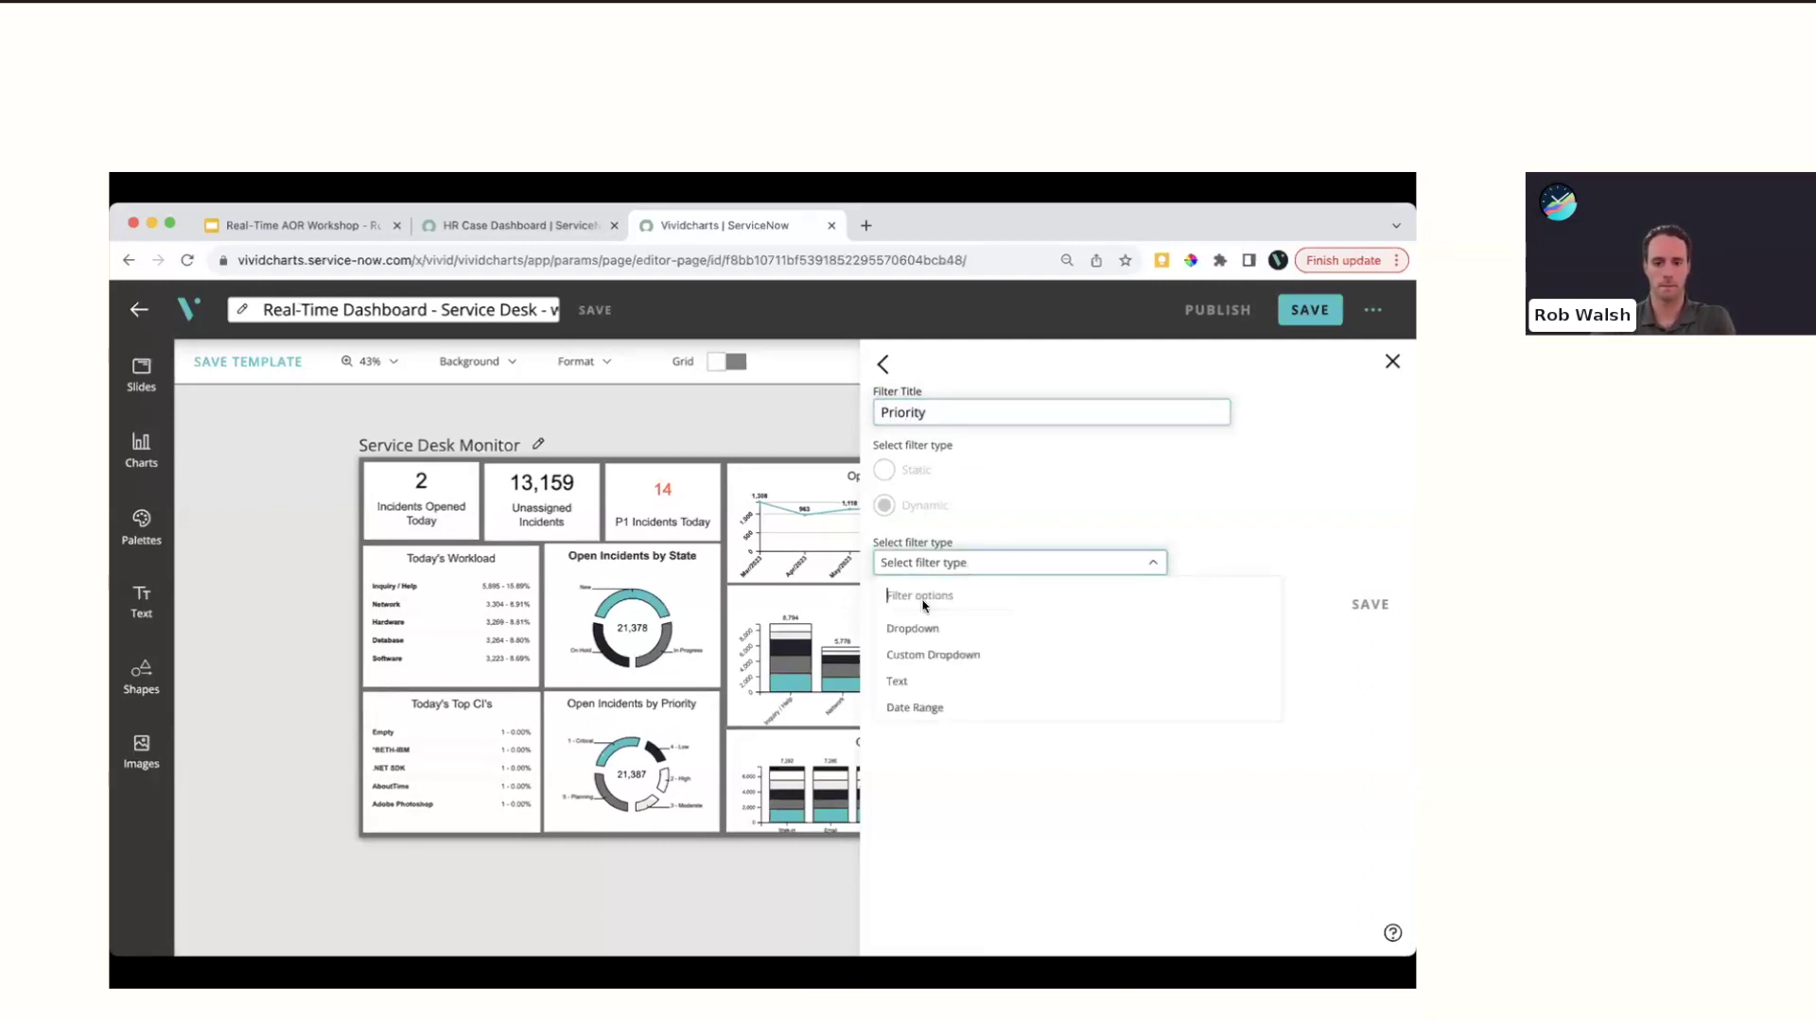
{"action": "left_click", "coordinate": [914, 628]}
Apply the Priority filter to the slide deck with all charts, using the Incident - incident table
{"action": "left_click", "coordinate": [884, 620]}
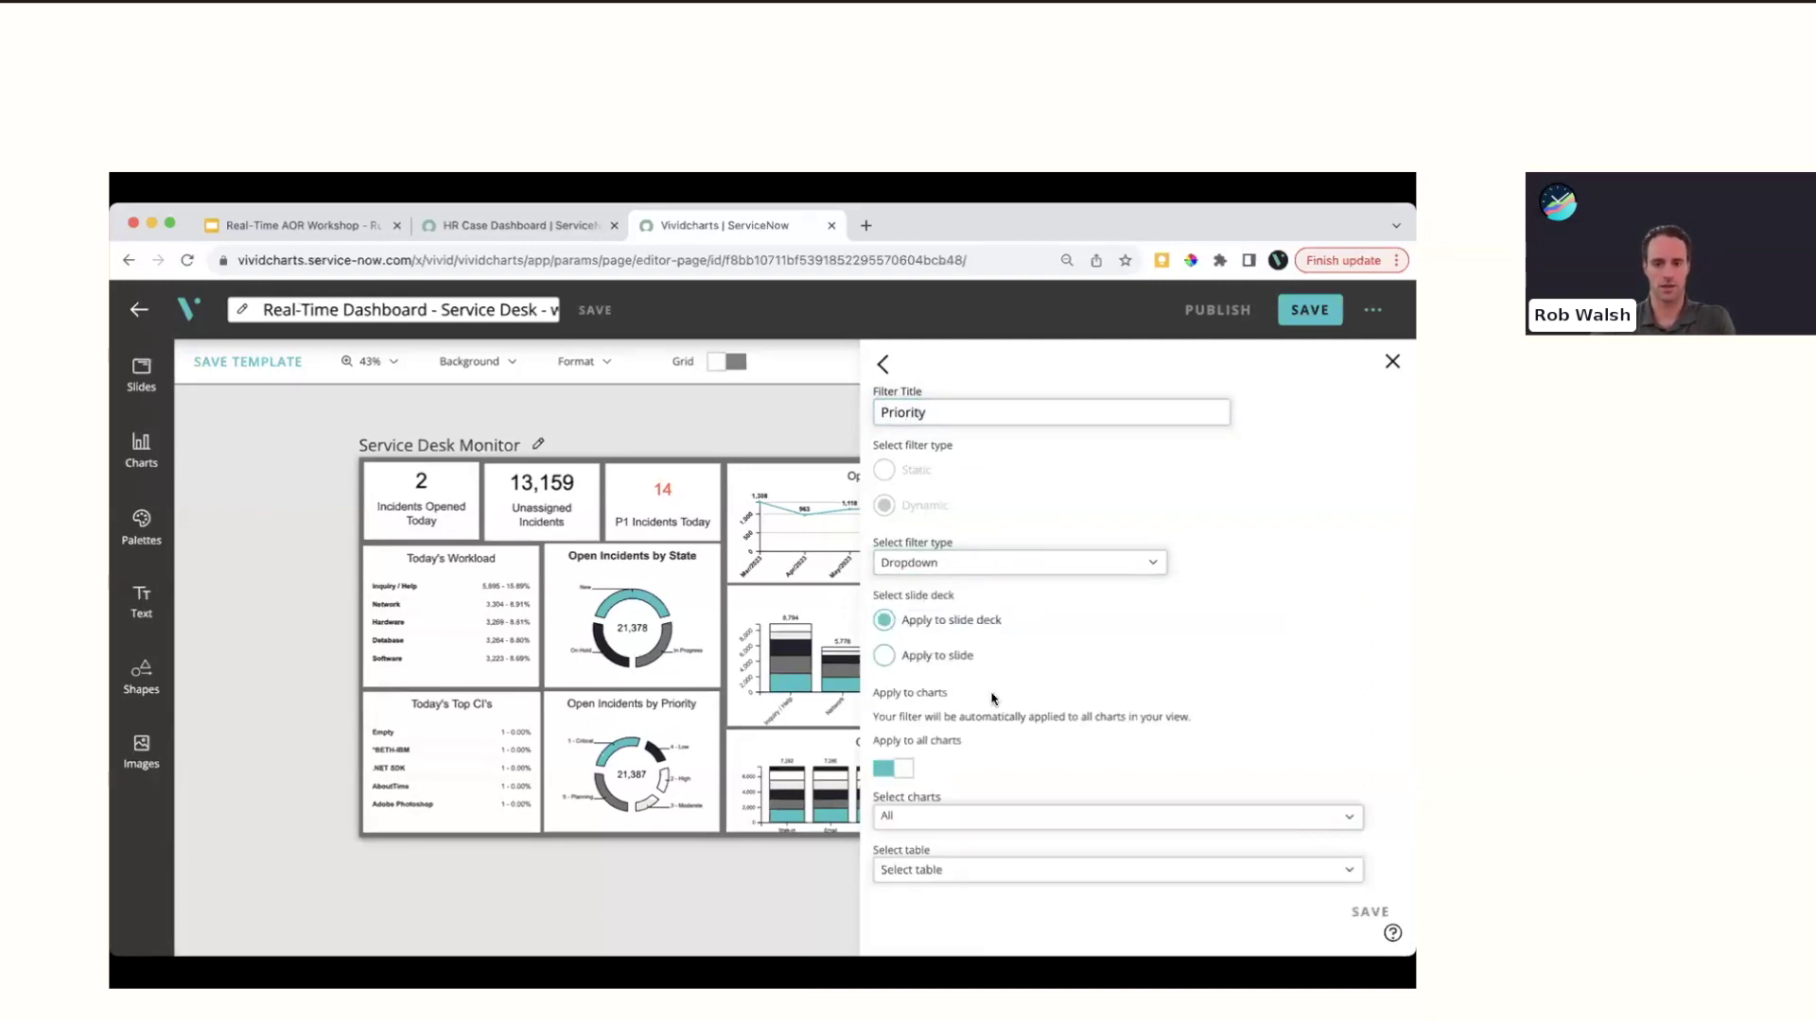
{"action": "scroll", "coordinate": [1038, 751], "scroll_direction": "down", "scroll_amount": 1}
{"action": "left_click", "coordinate": [954, 871]}
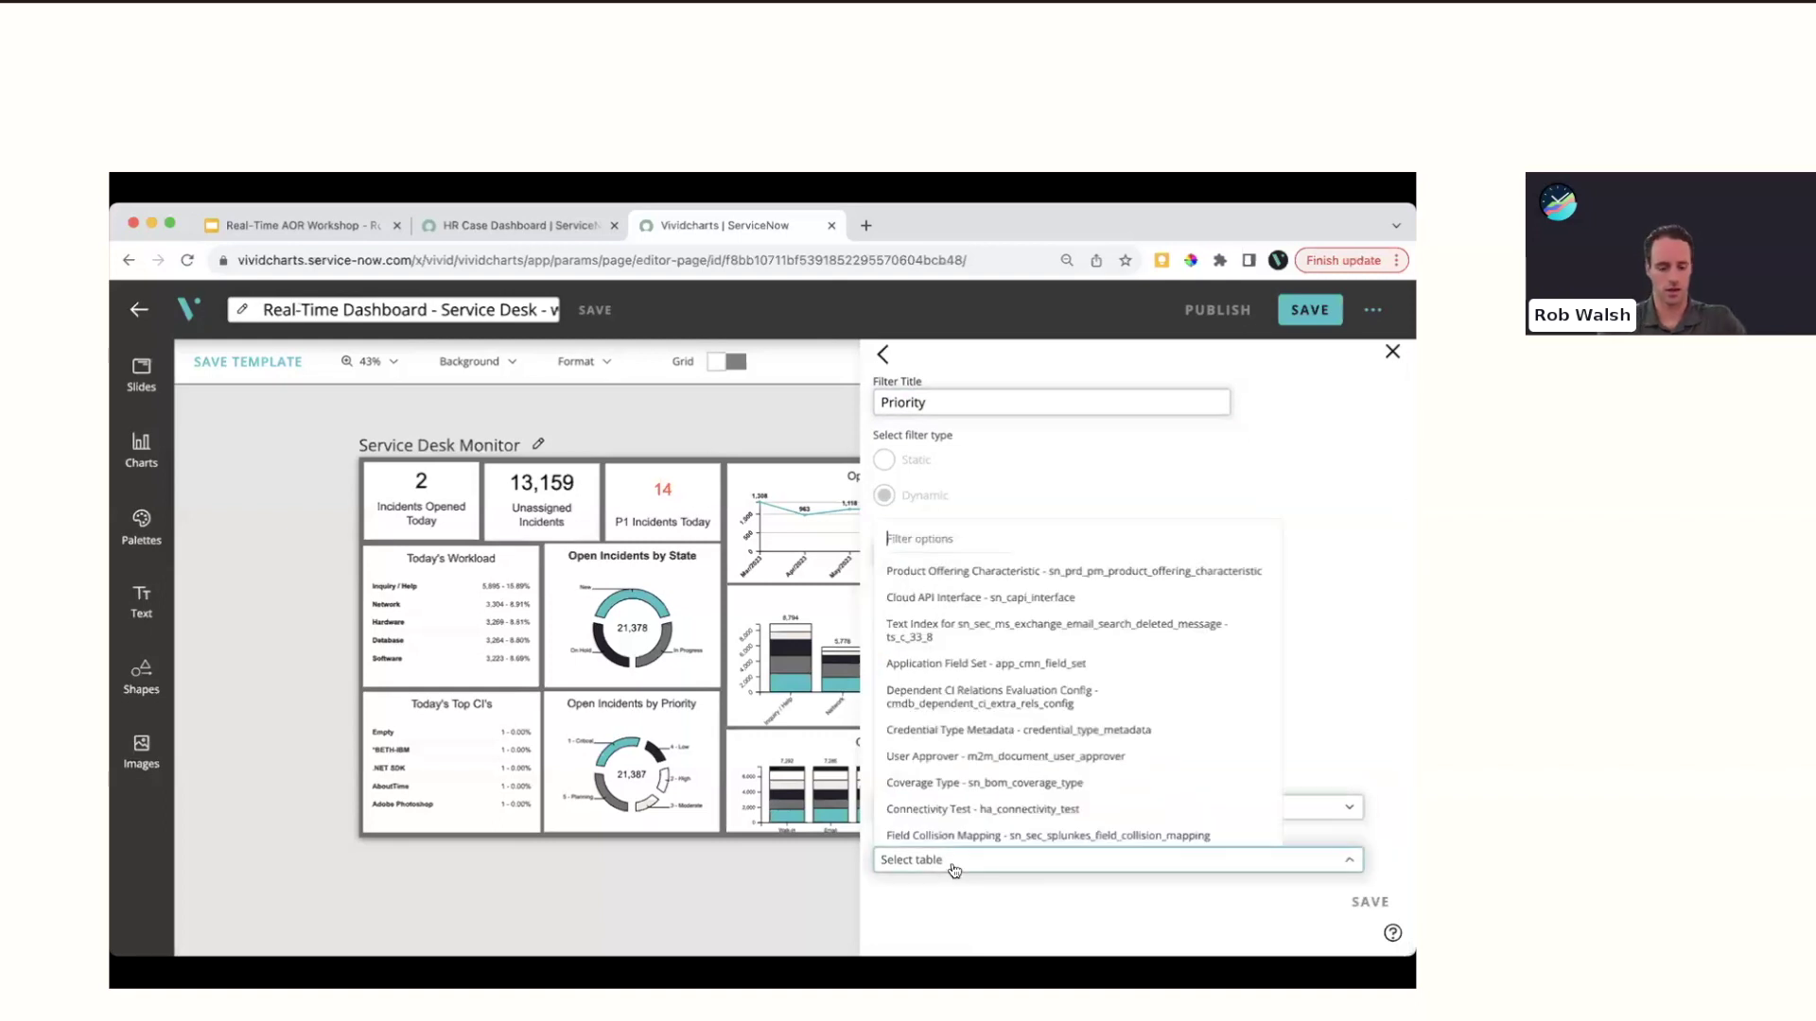
{"action": "type", "text": "inciden"}
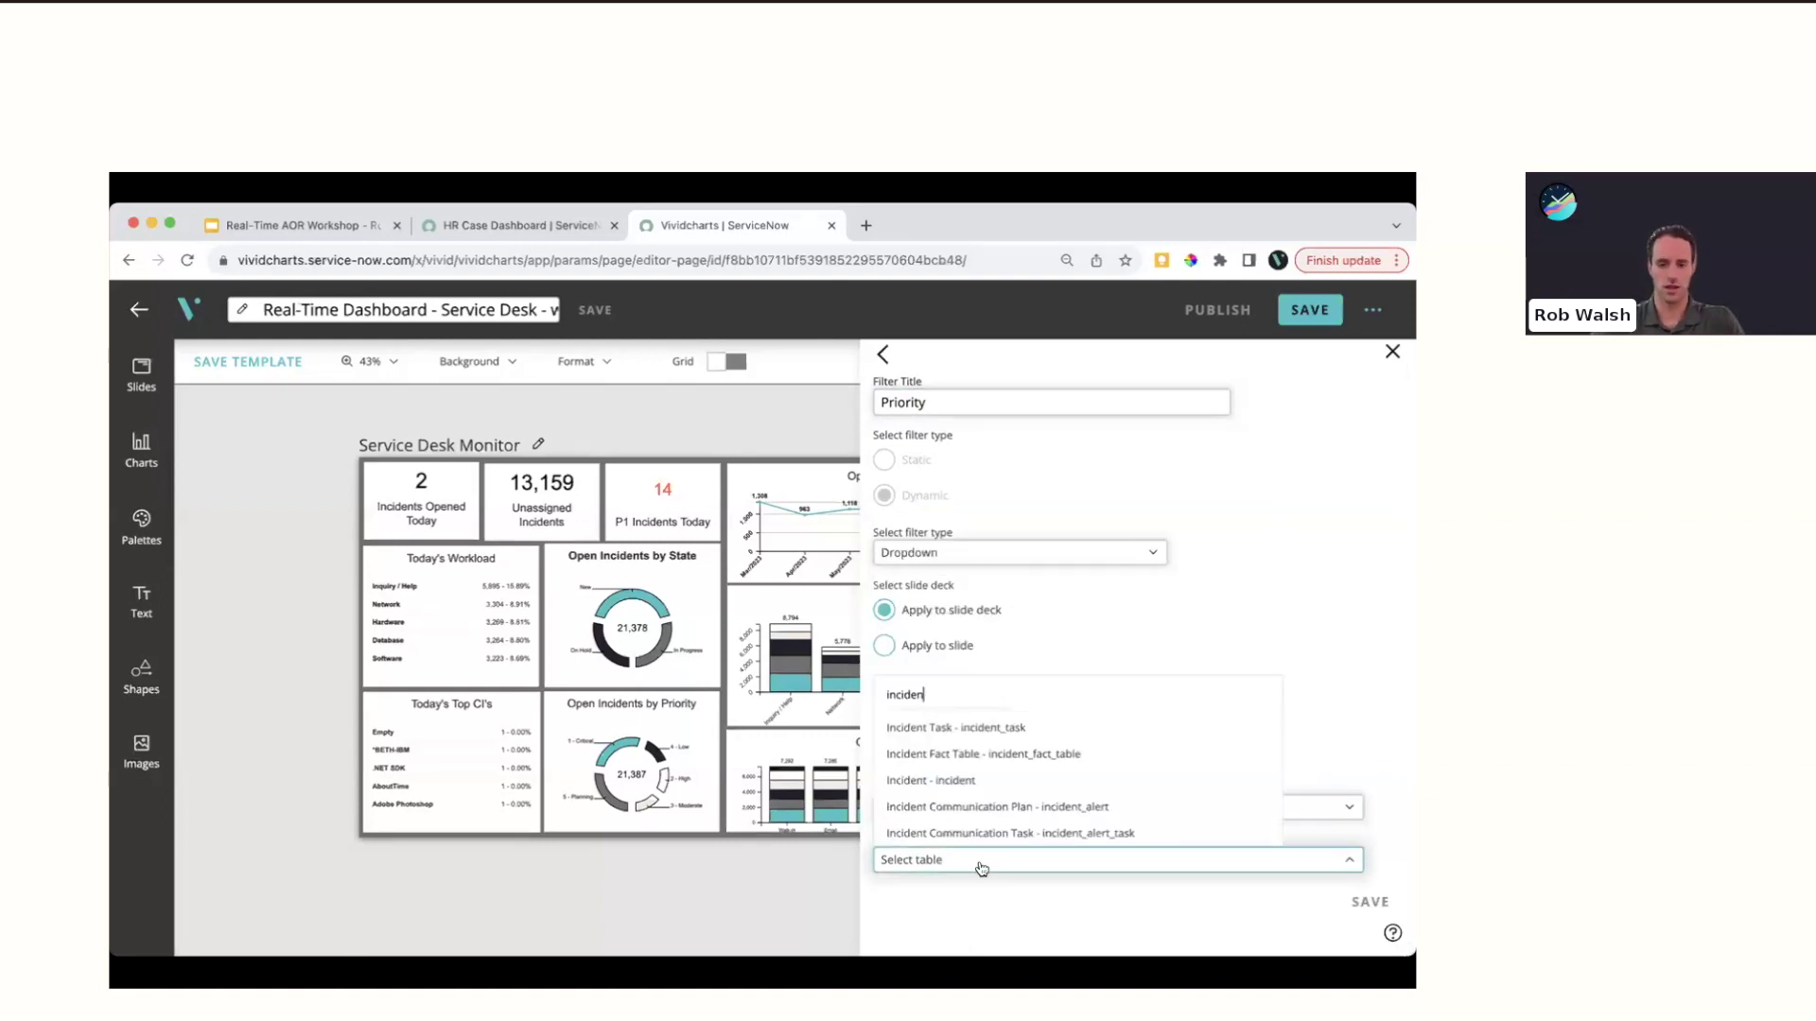
{"action": "left_click", "coordinate": [933, 781]}
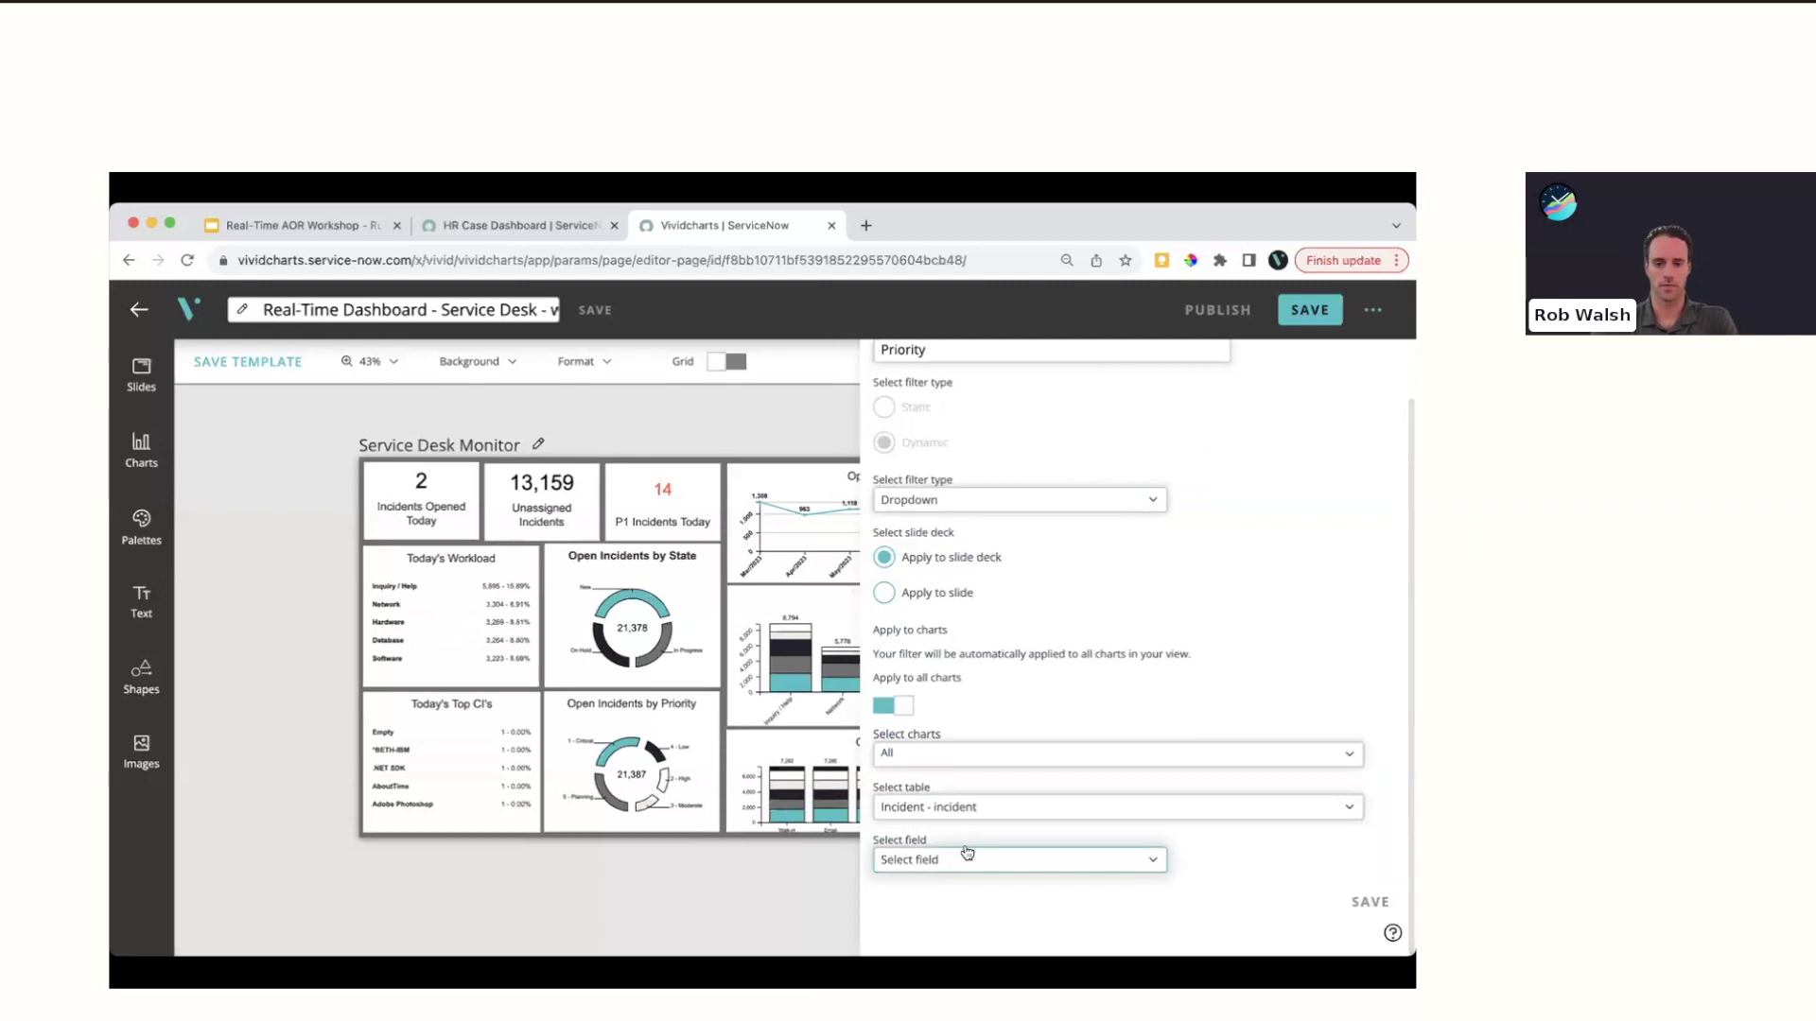
Set the filter's field to Priority, sorted ascending with multiple value selections allowed, and save the filter
{"action": "left_click", "coordinate": [965, 857]}
{"action": "type", "text": "prior"}
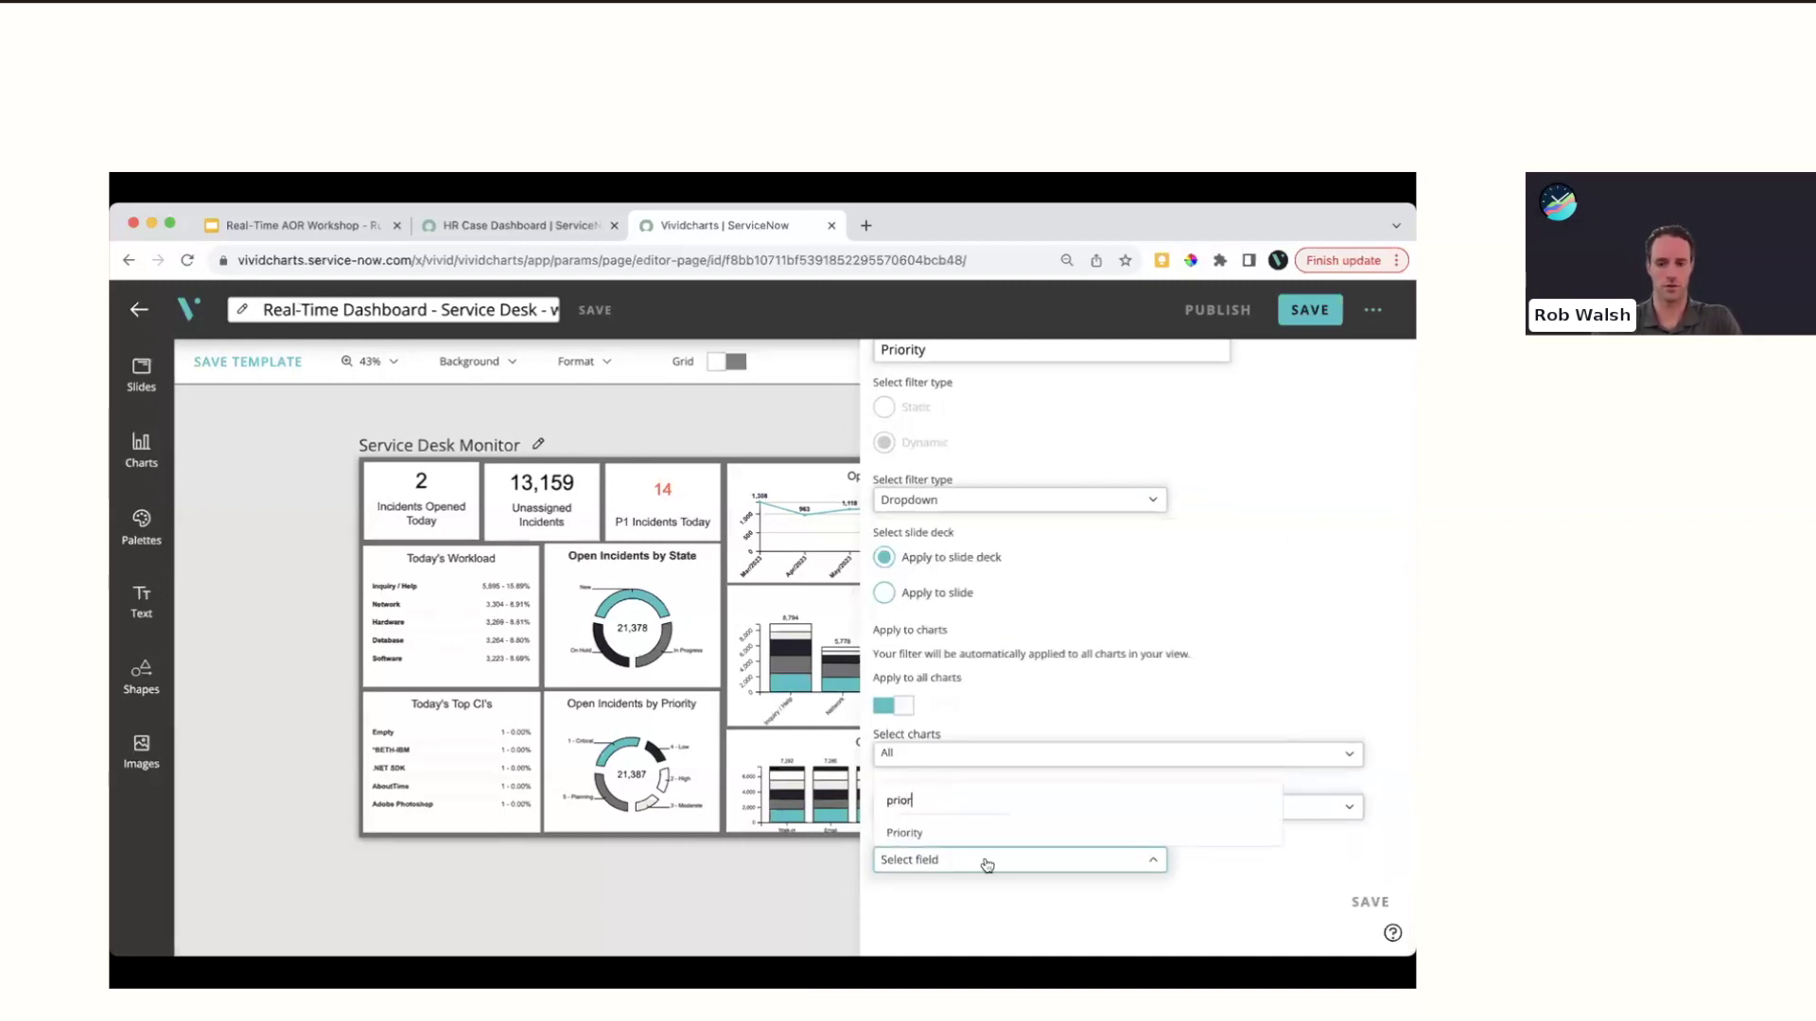
{"action": "left_click", "coordinate": [973, 834]}
{"action": "scroll", "coordinate": [1138, 844], "scroll_direction": "down", "scroll_amount": 3}
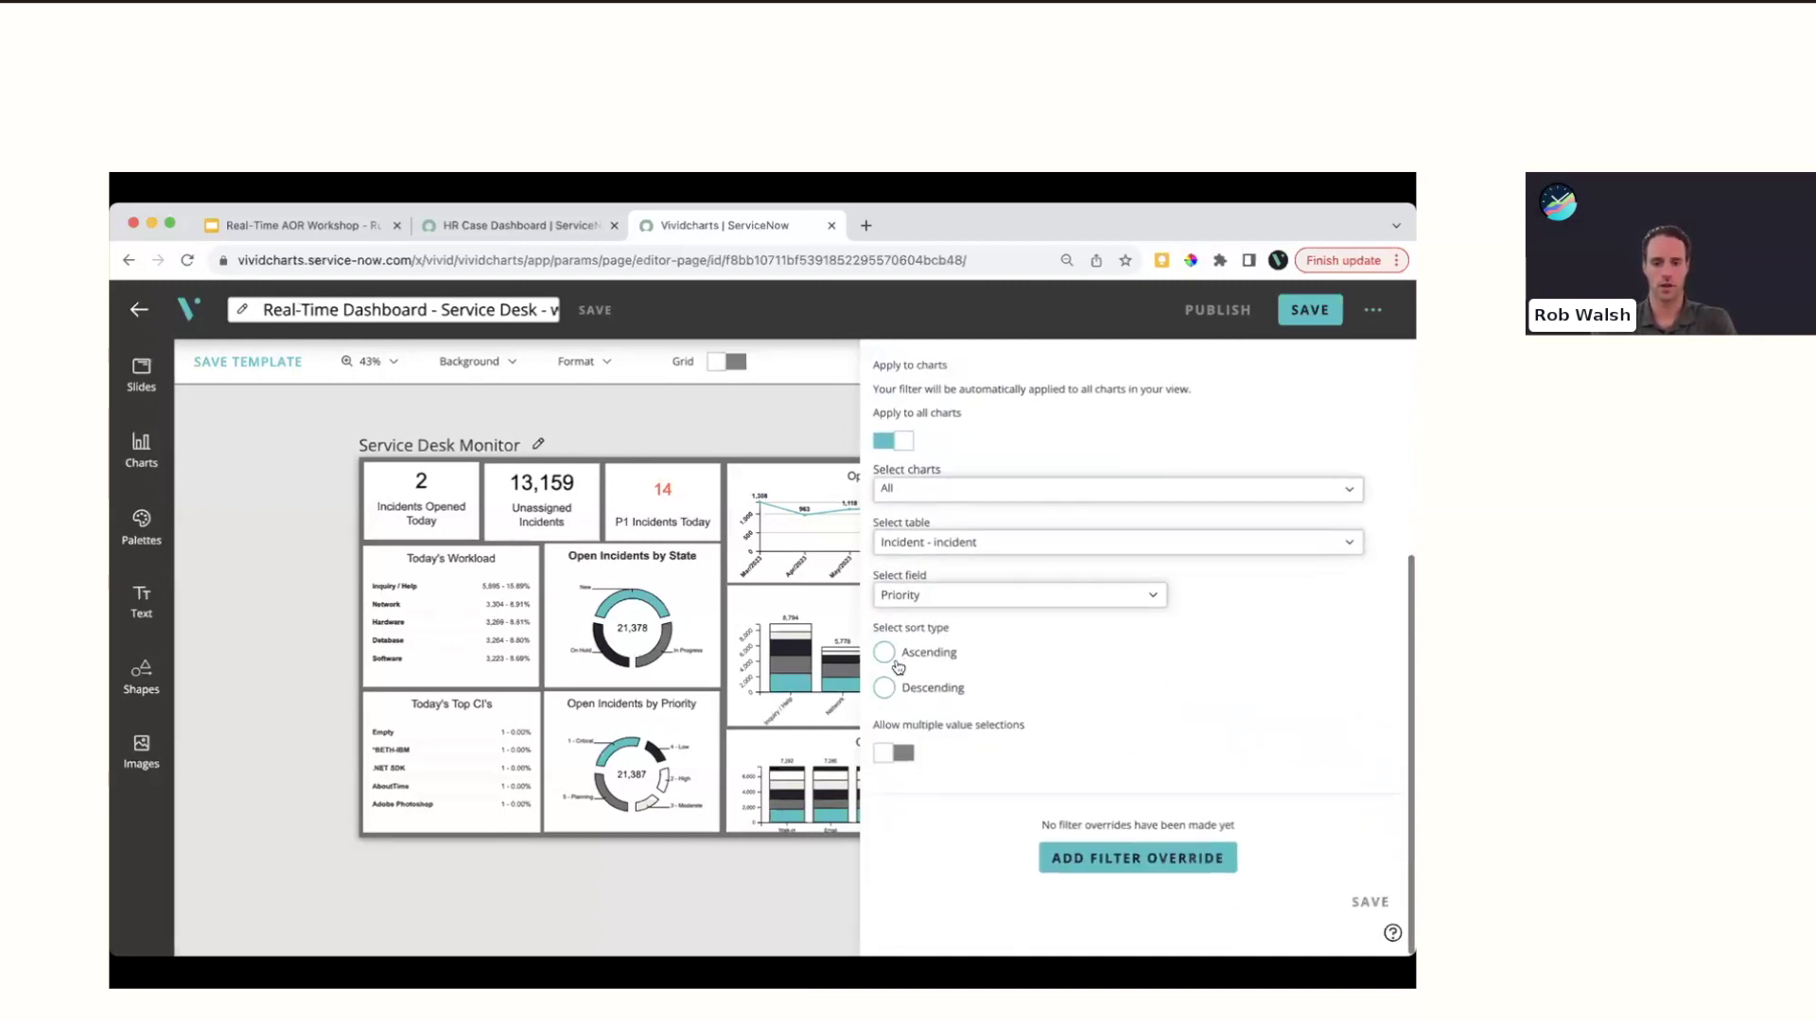
{"action": "left_click", "coordinate": [884, 653]}
{"action": "left_click", "coordinate": [898, 756]}
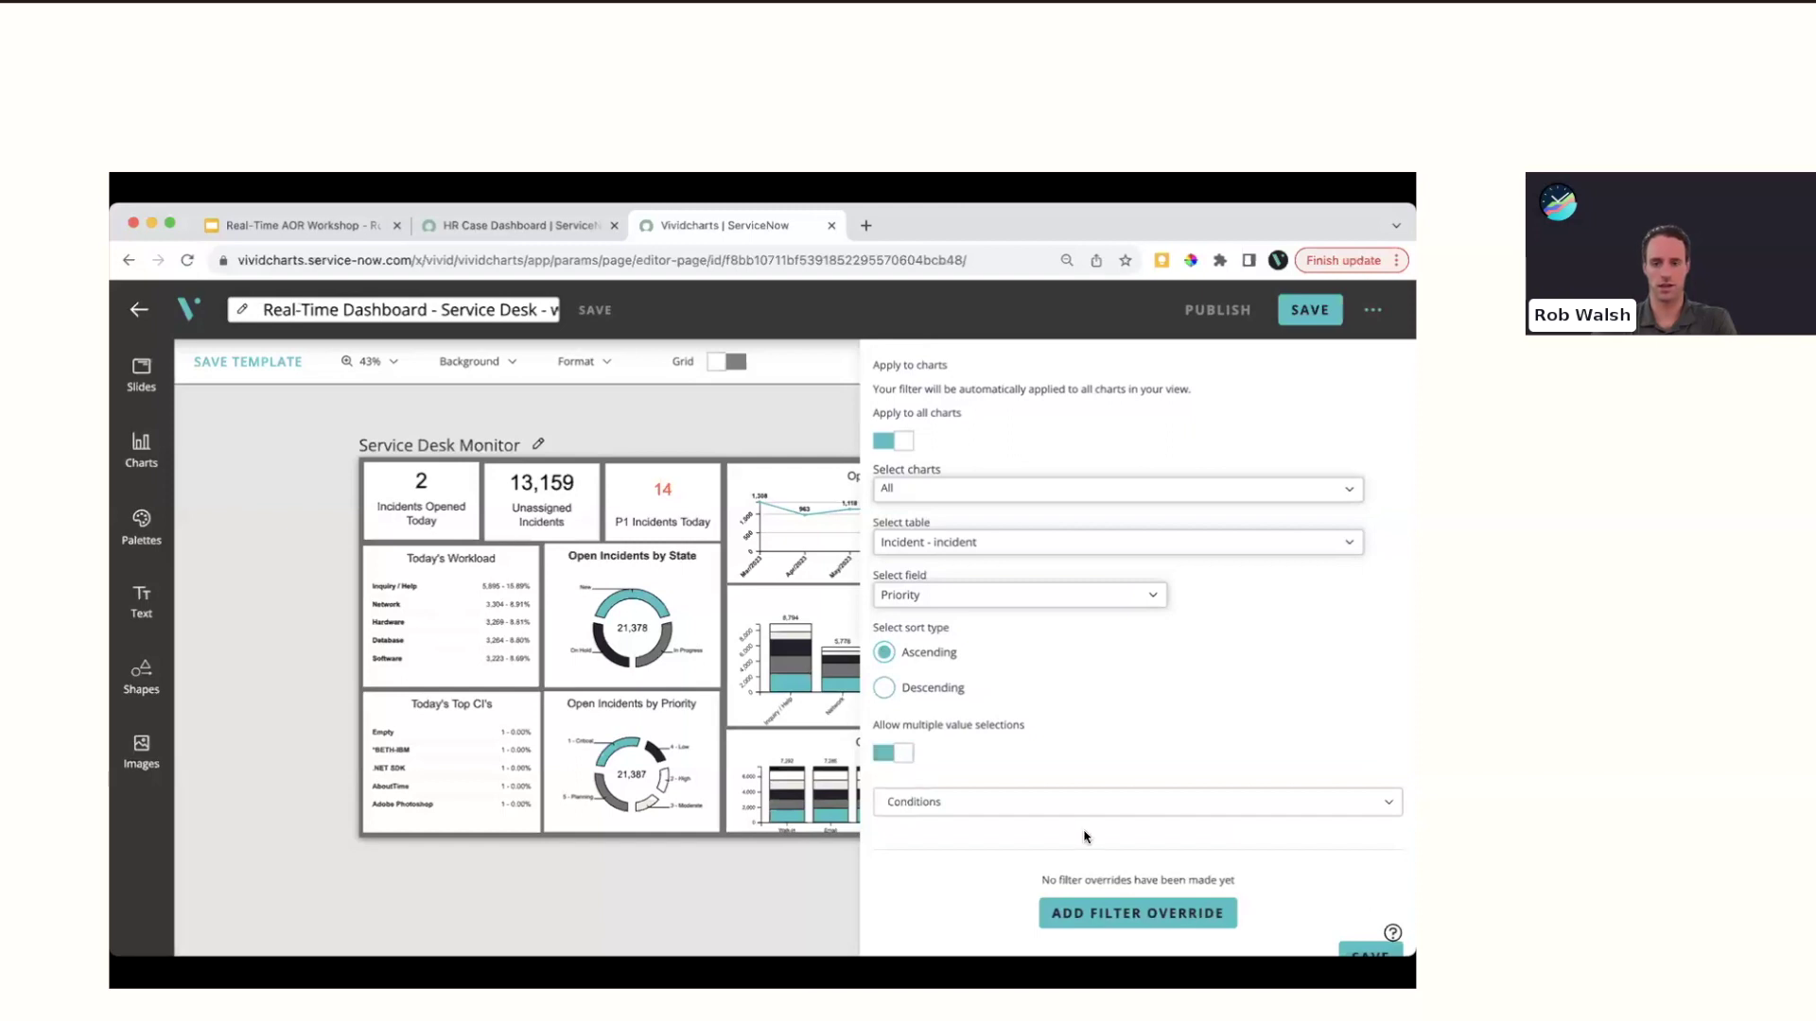
{"action": "scroll", "coordinate": [1081, 835], "scroll_direction": "down", "scroll_amount": 1}
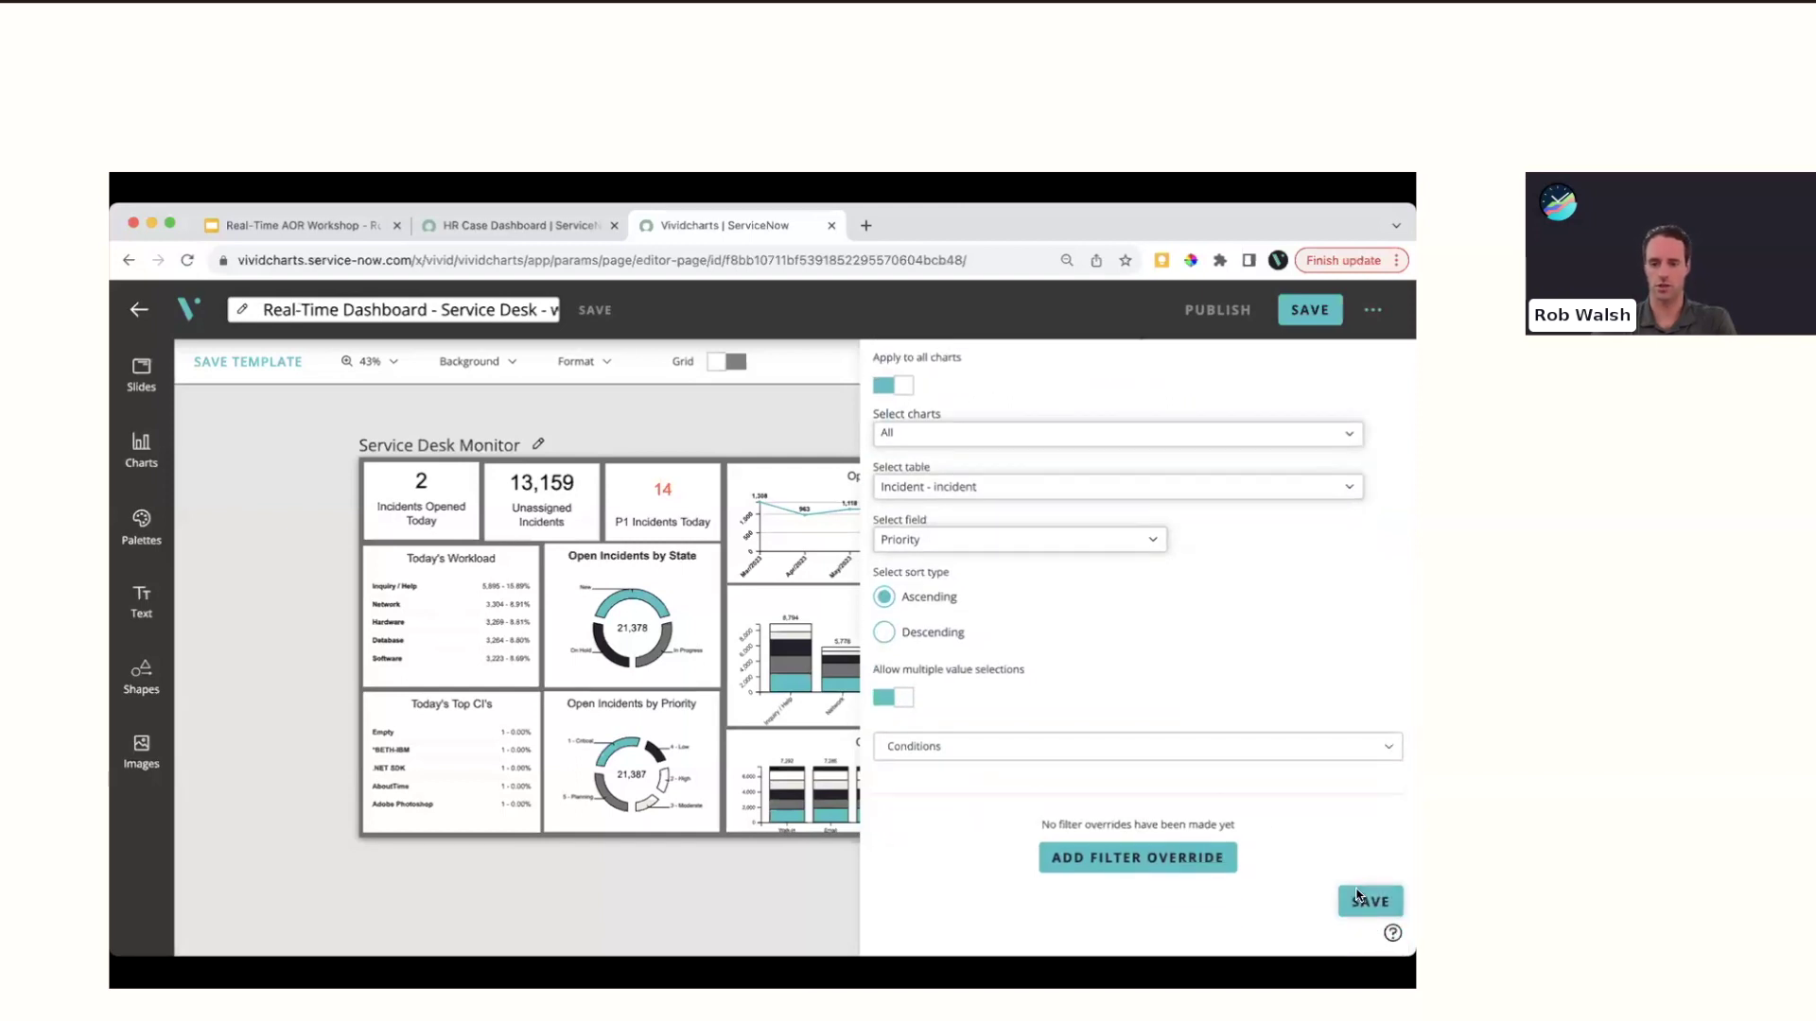
{"action": "left_click", "coordinate": [1357, 896]}
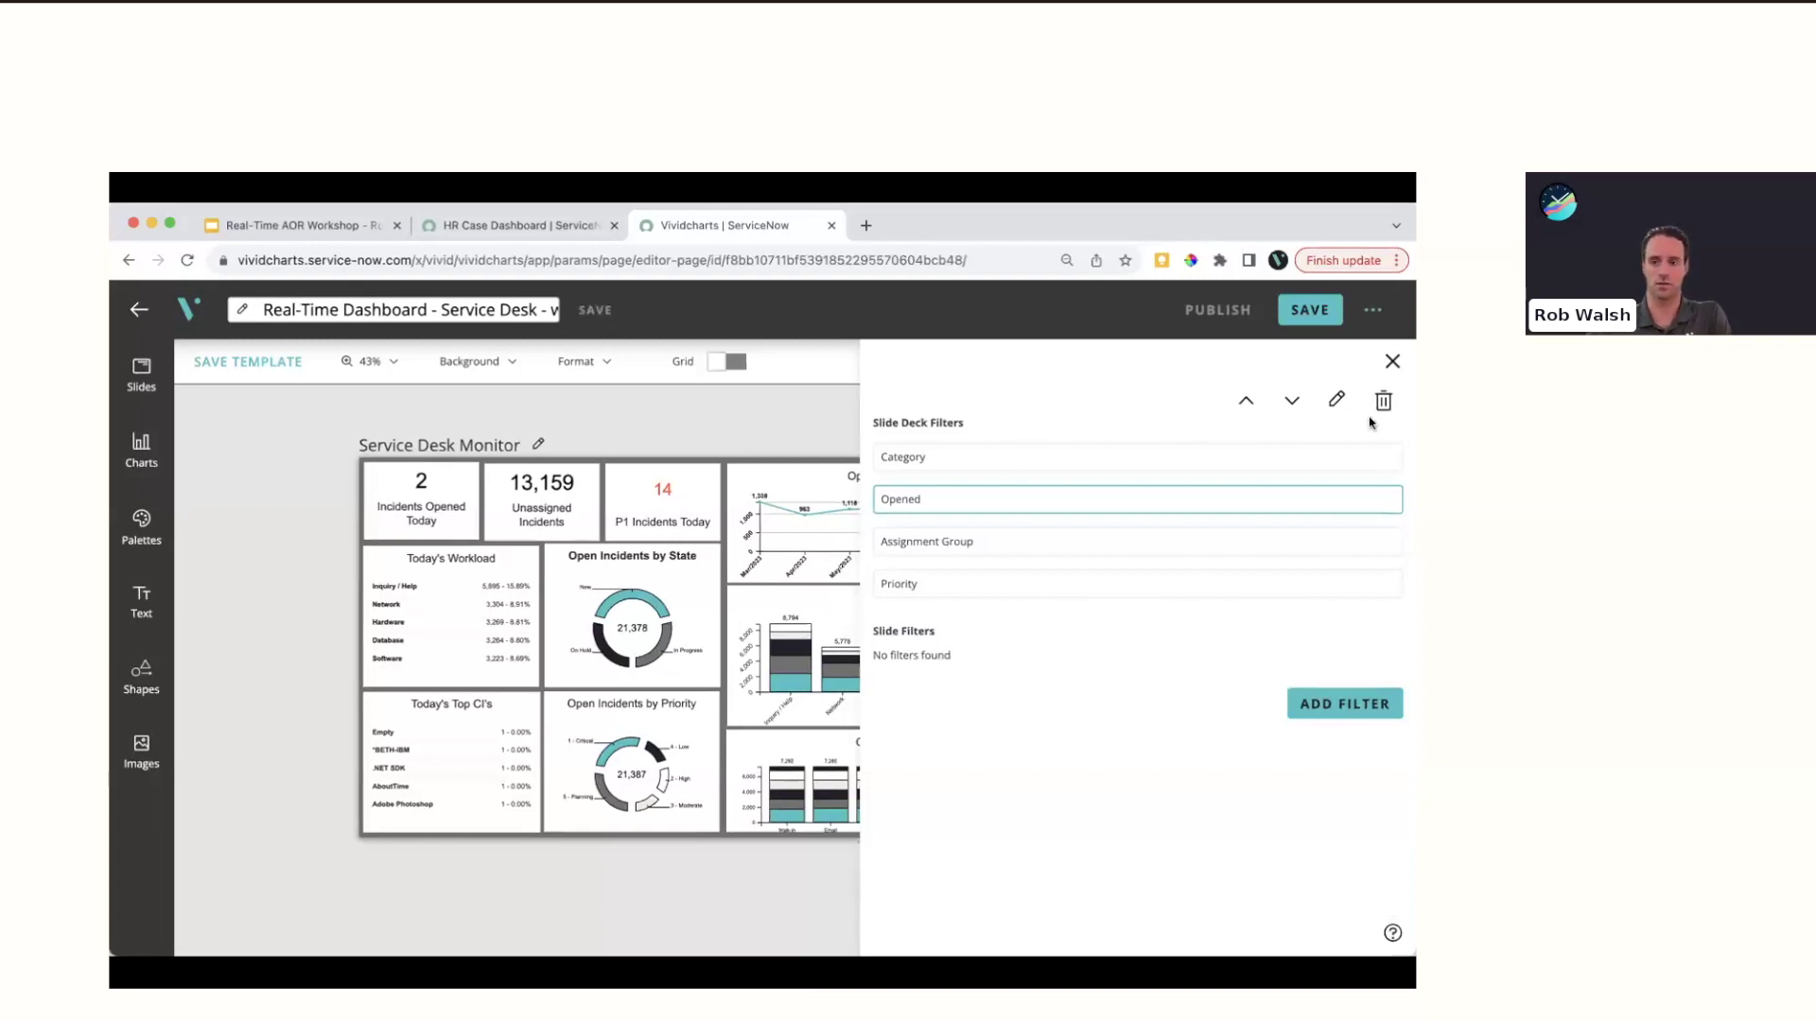
Close the filter settings, then save and publish the Service Desk dashboard
{"action": "left_click", "coordinate": [1392, 360]}
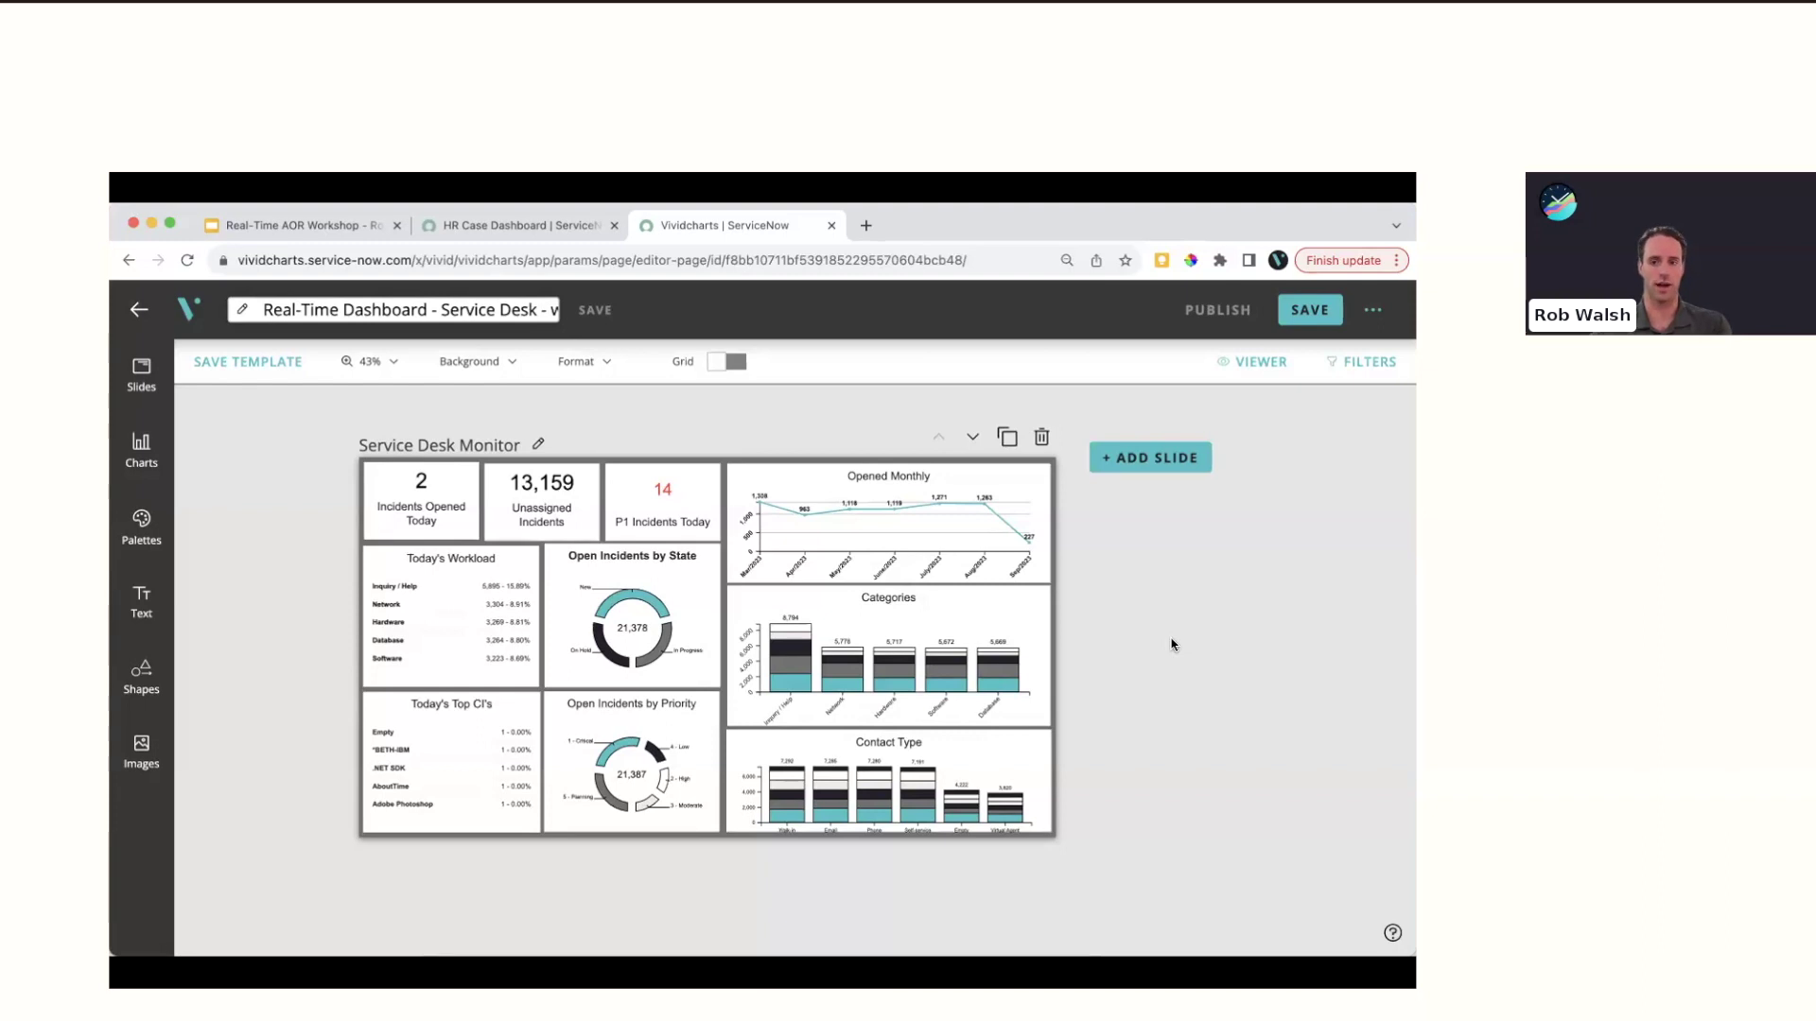
{"action": "left_click", "coordinate": [1311, 310]}
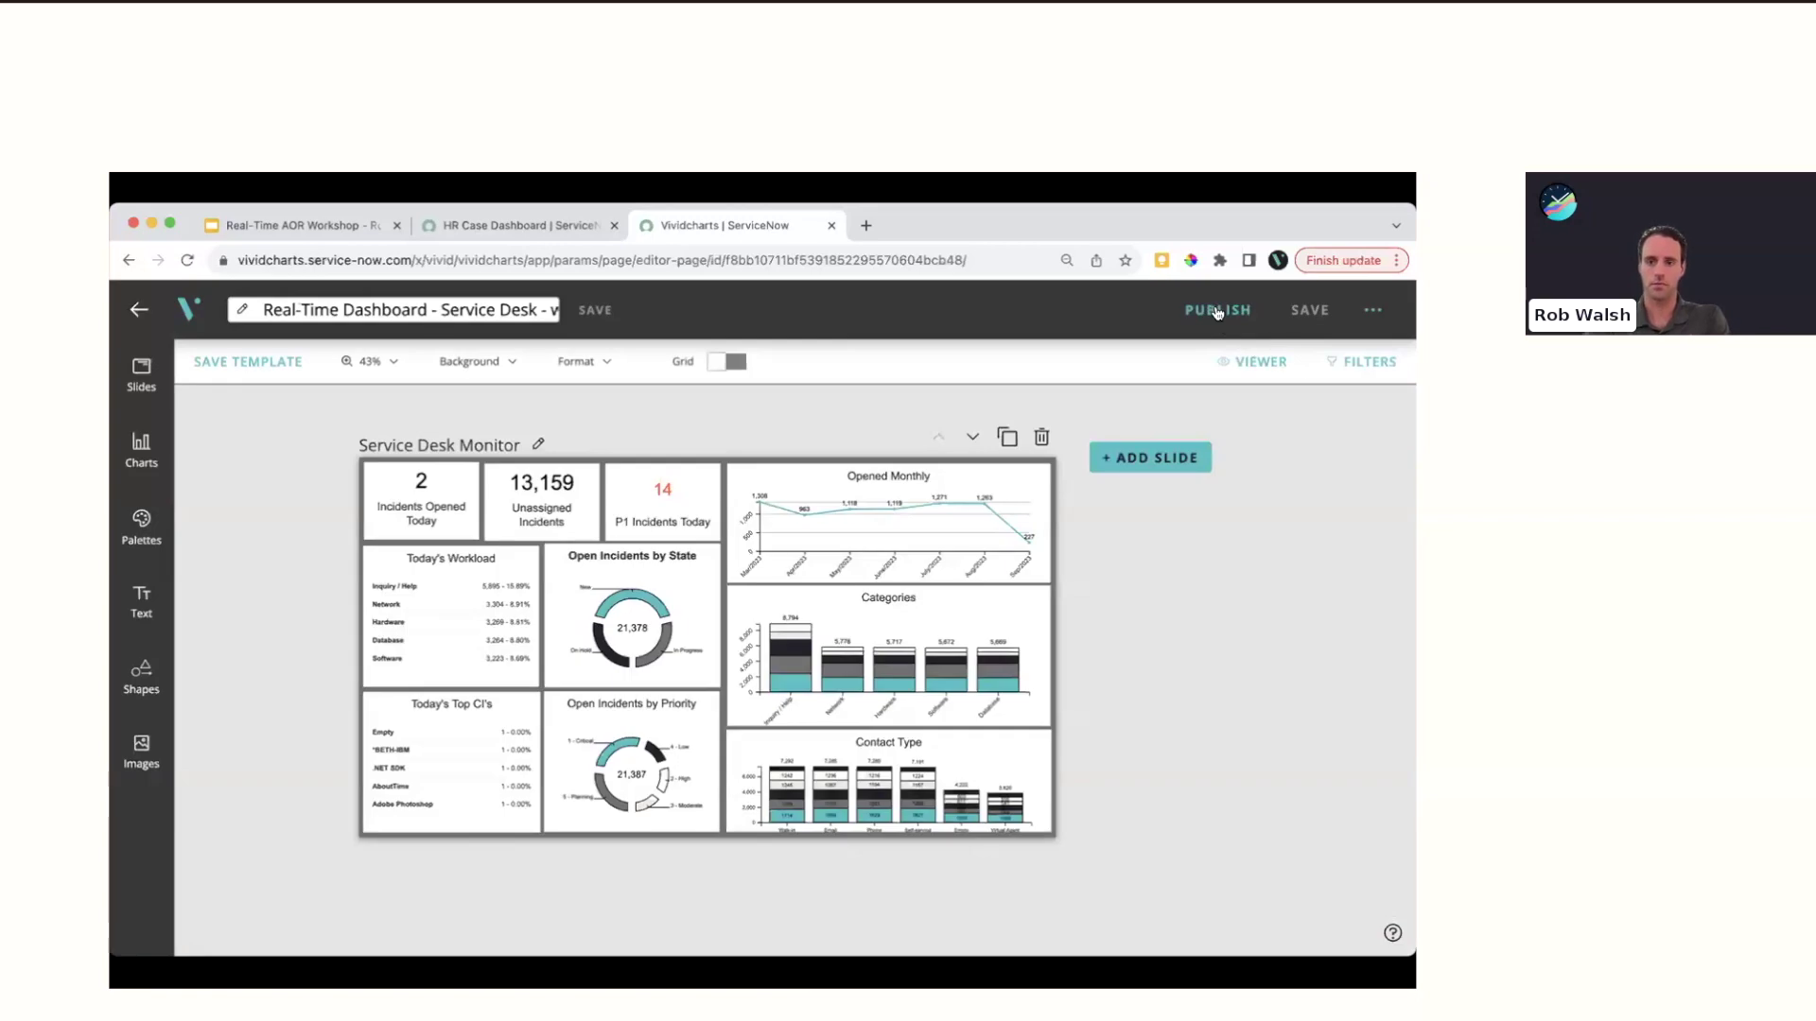
{"action": "left_click", "coordinate": [1218, 311]}
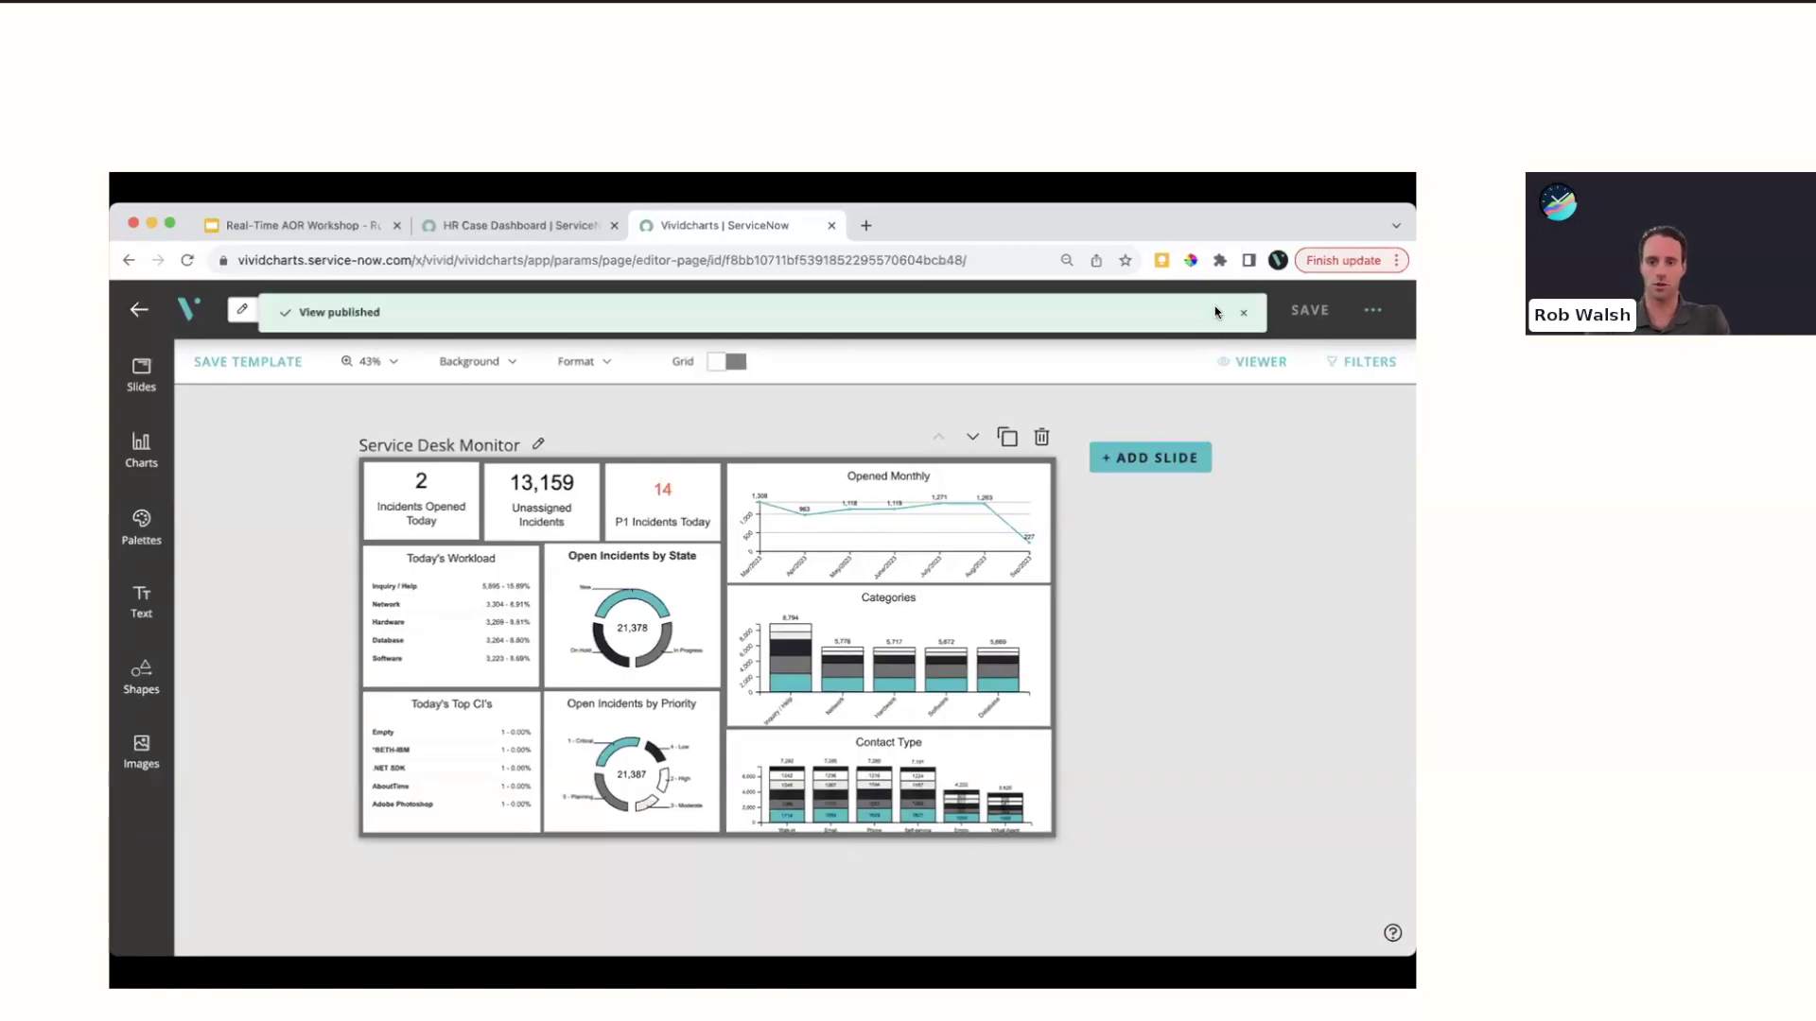
Open the published dashboard in the viewer and look through the Treemap and Incident Trend Table slides, returning to Service Desk Monitor
{"action": "left_click", "coordinate": [1236, 363]}
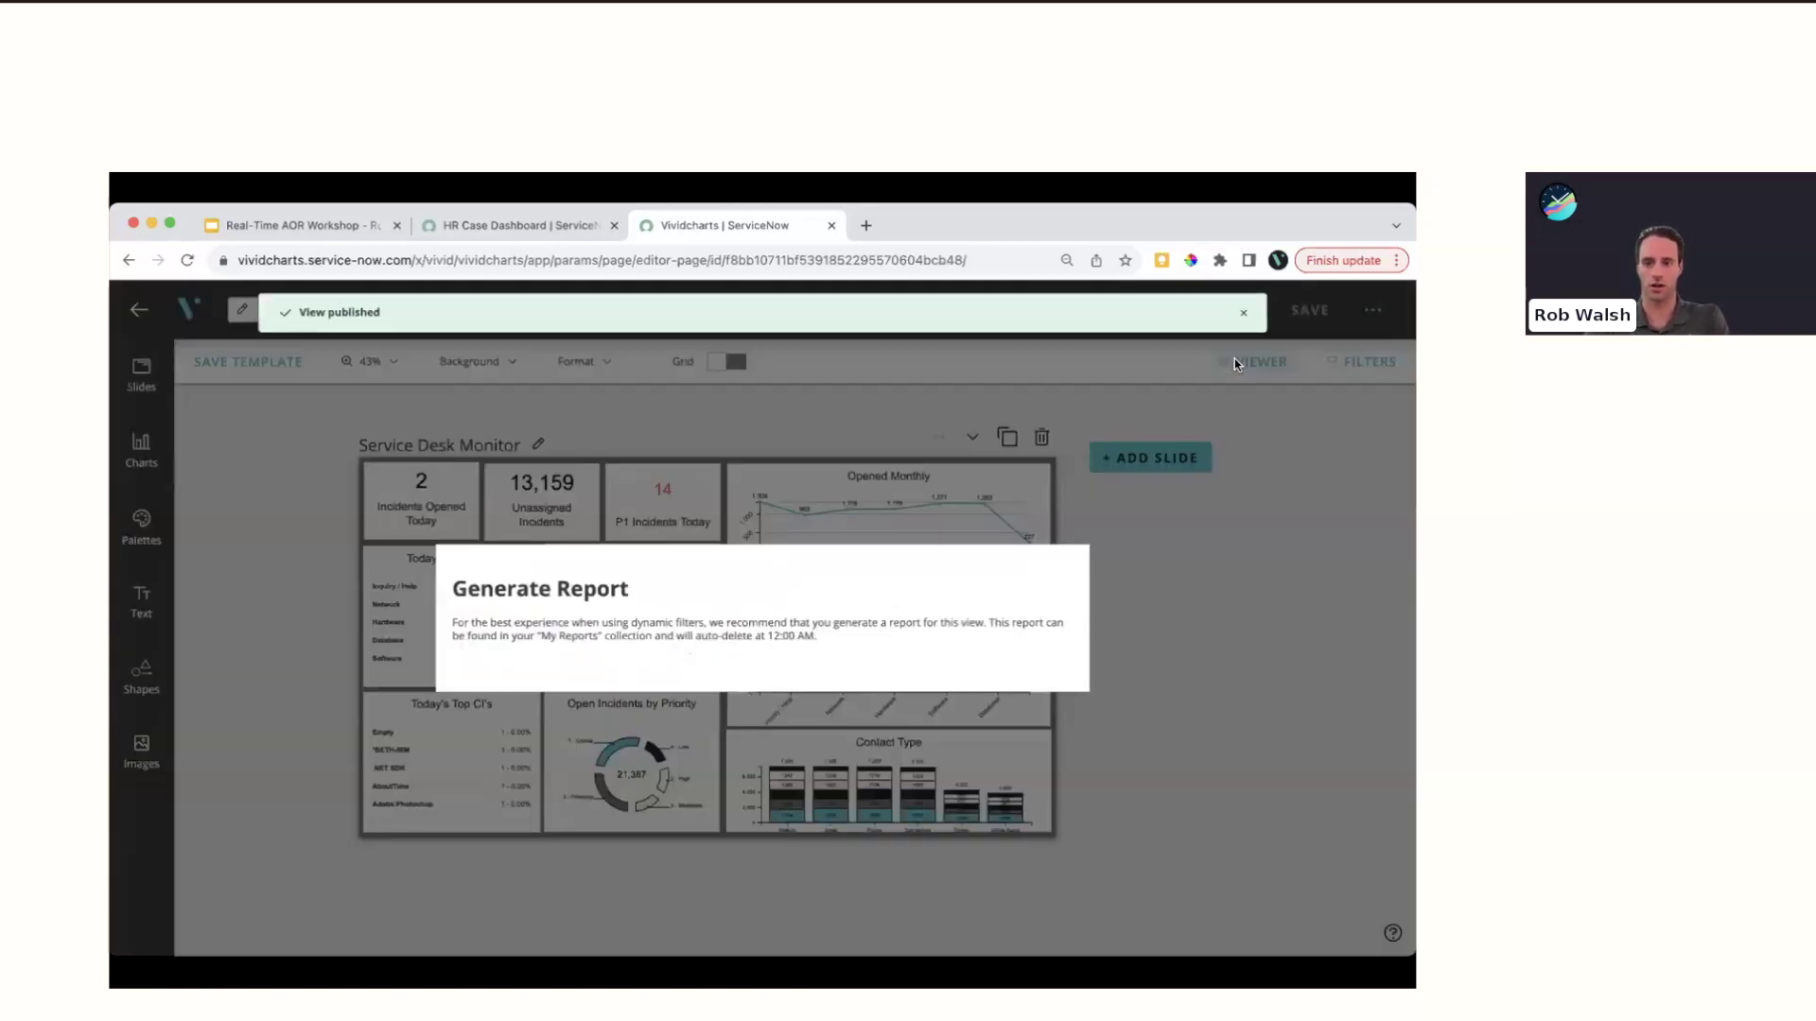
{"action": "left_click", "coordinate": [777, 669]}
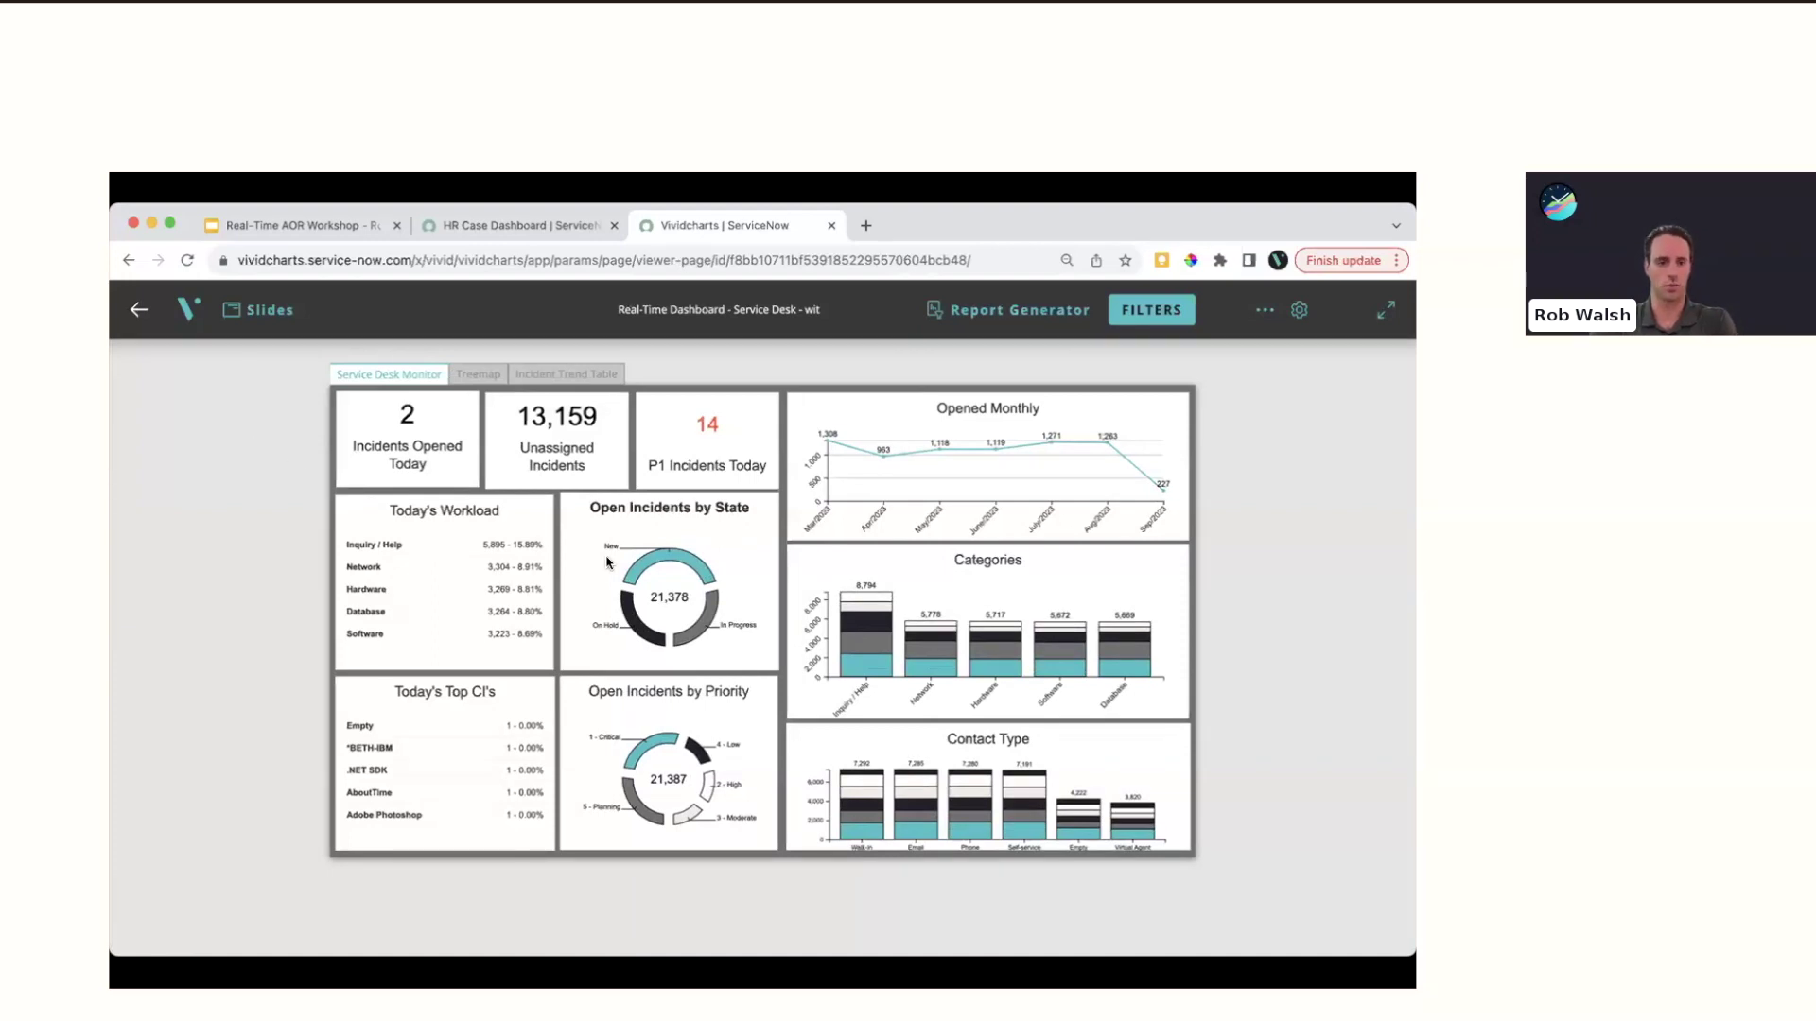
{"action": "left_click", "coordinate": [468, 375]}
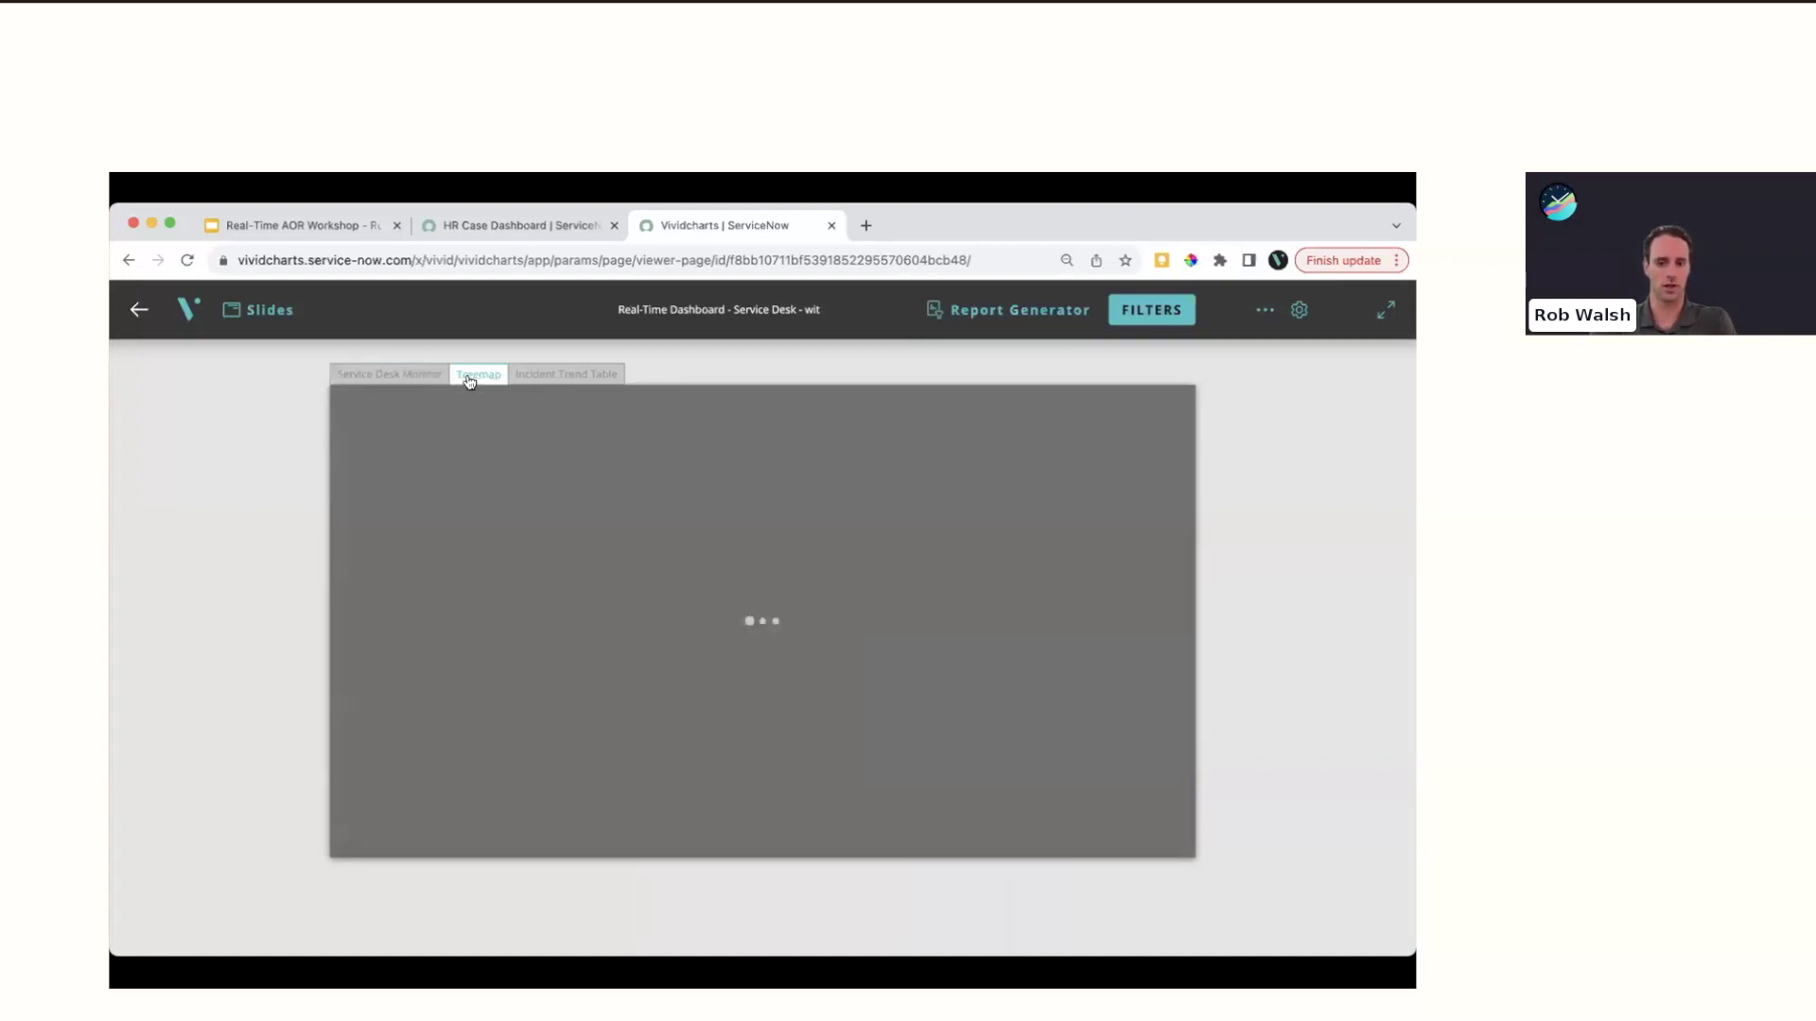
{"action": "left_click", "coordinate": [579, 374]}
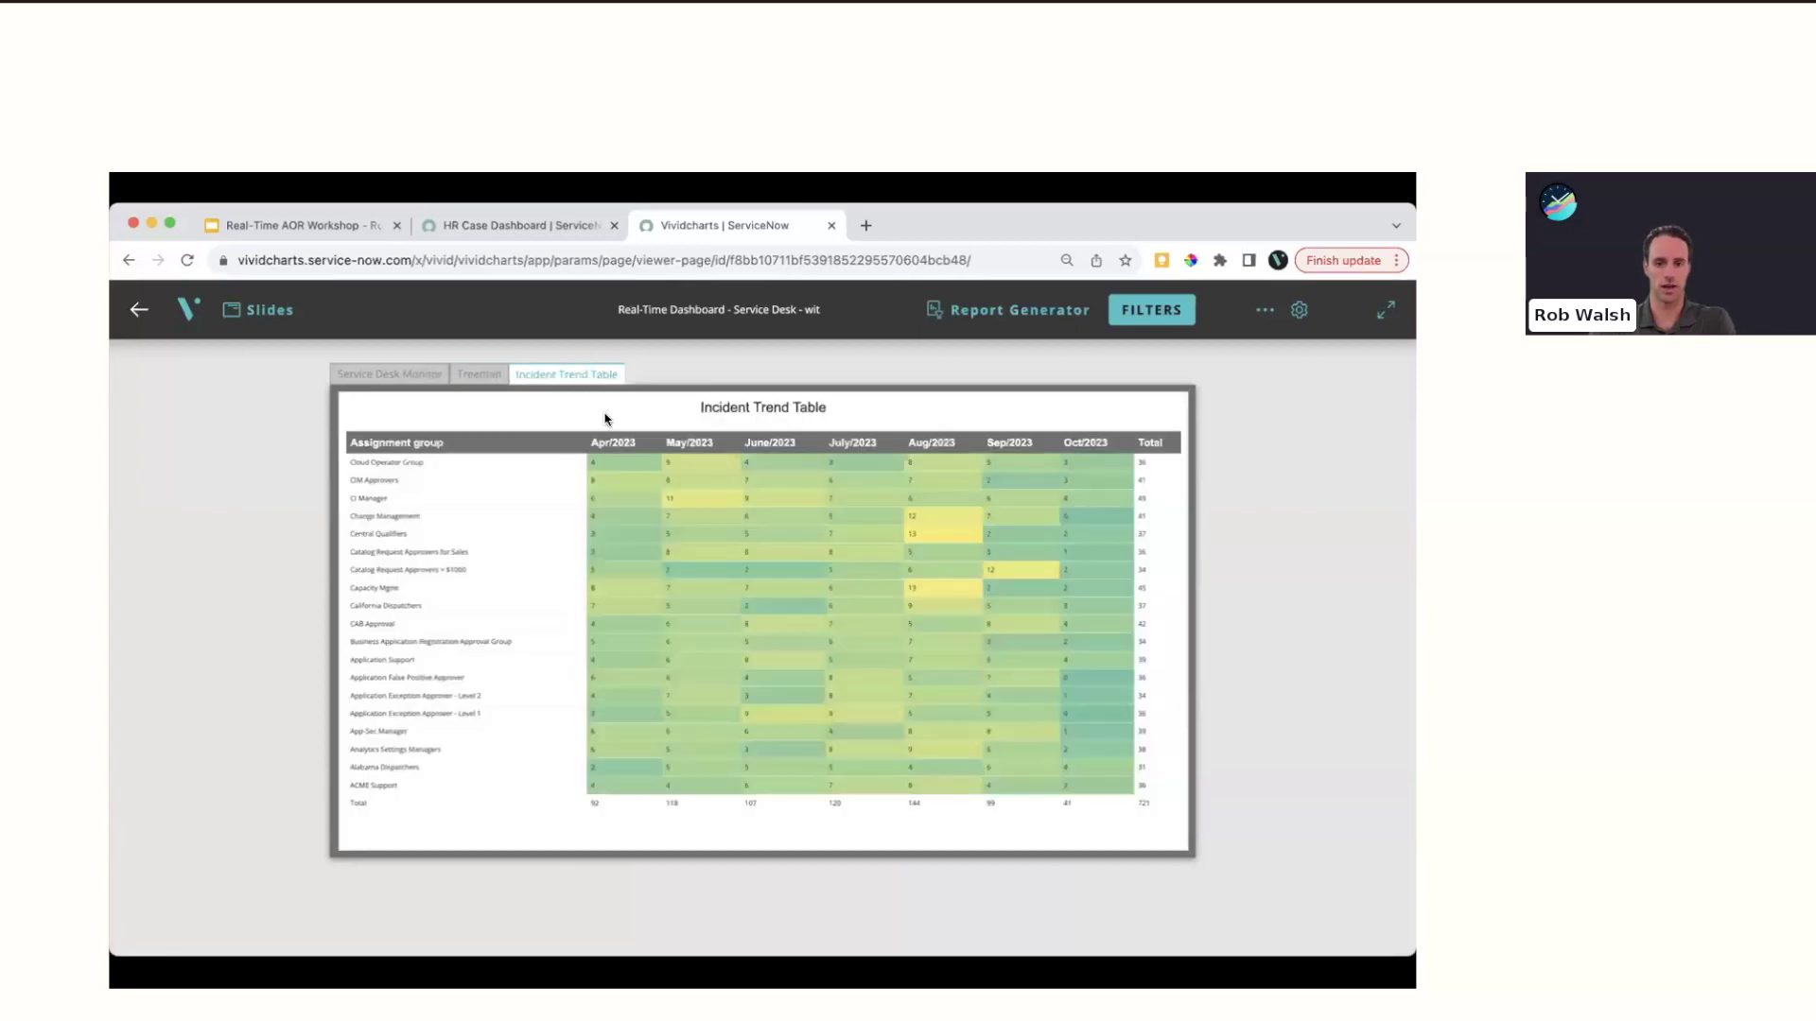
{"action": "left_click", "coordinate": [421, 378]}
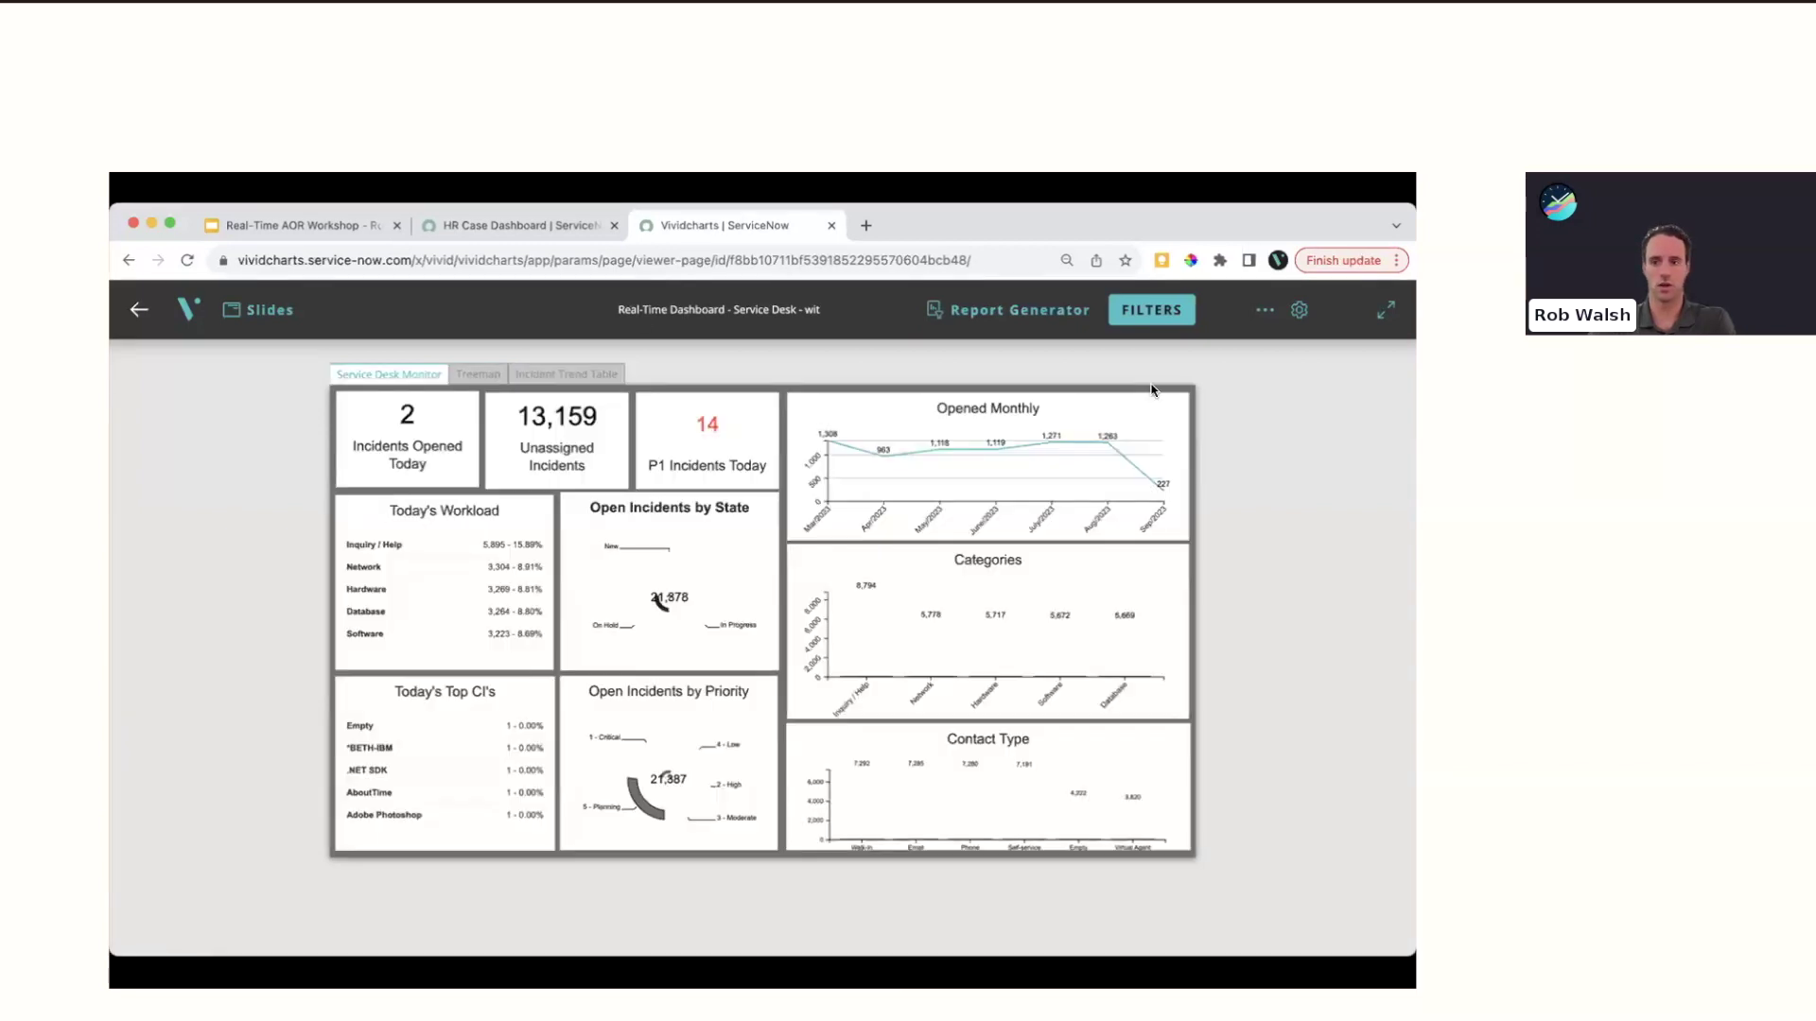
View the dashboard slides in full screen, then exit and return to the Service Desk Monitor slide
{"action": "left_click", "coordinate": [1386, 312]}
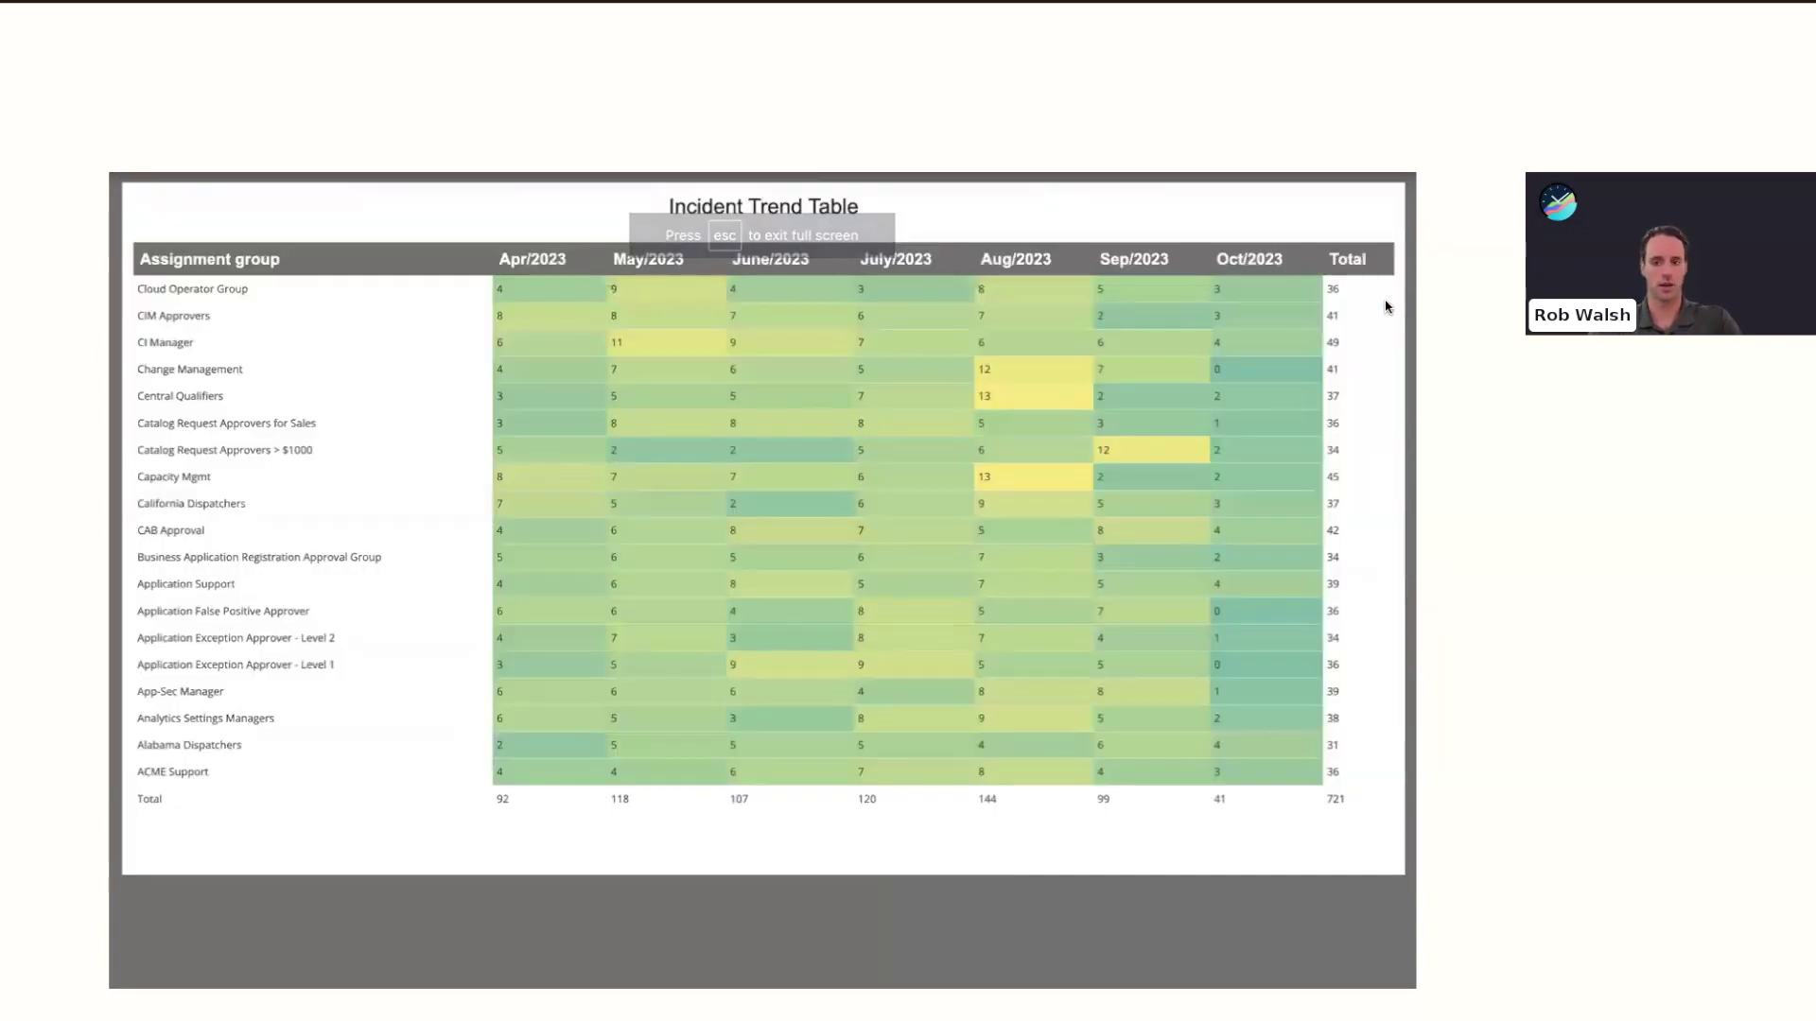
{"action": "key", "text": "Escape"}
{"action": "left_click", "coordinate": [426, 381]}
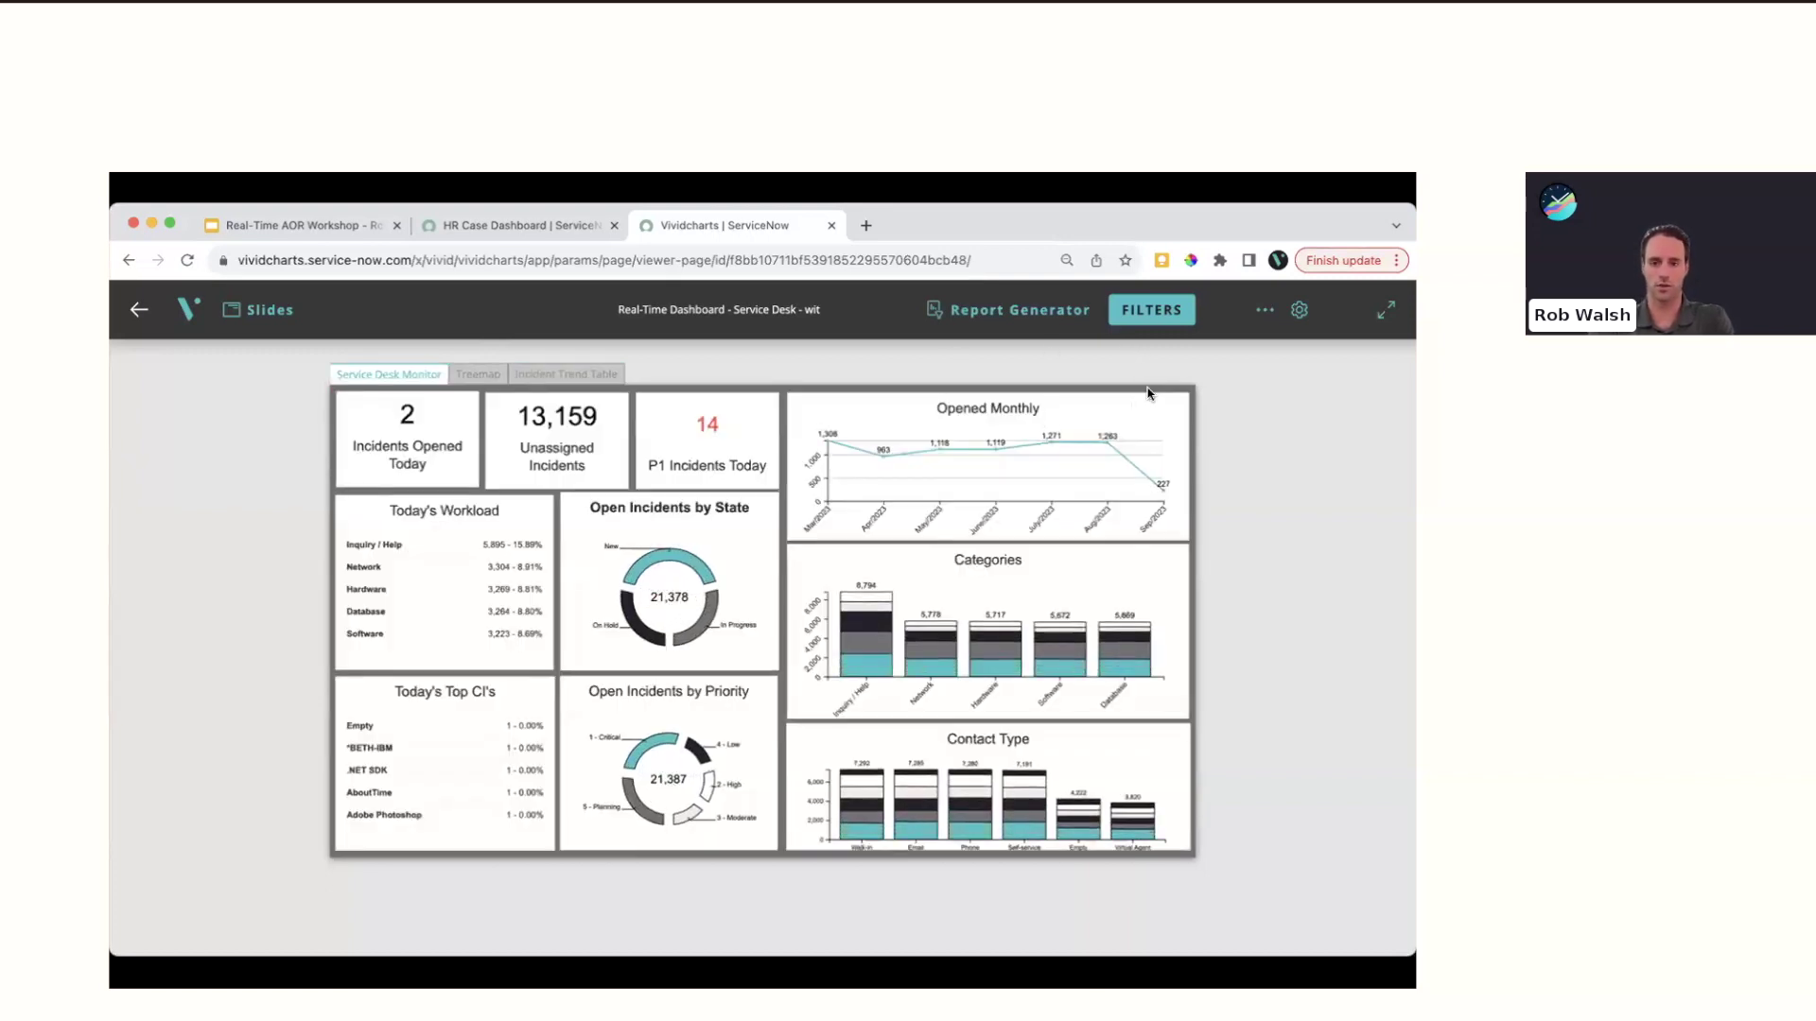
Open the viewer's filters and set Category to Cloud Management, Hardware and Network
{"action": "left_click", "coordinate": [1159, 312]}
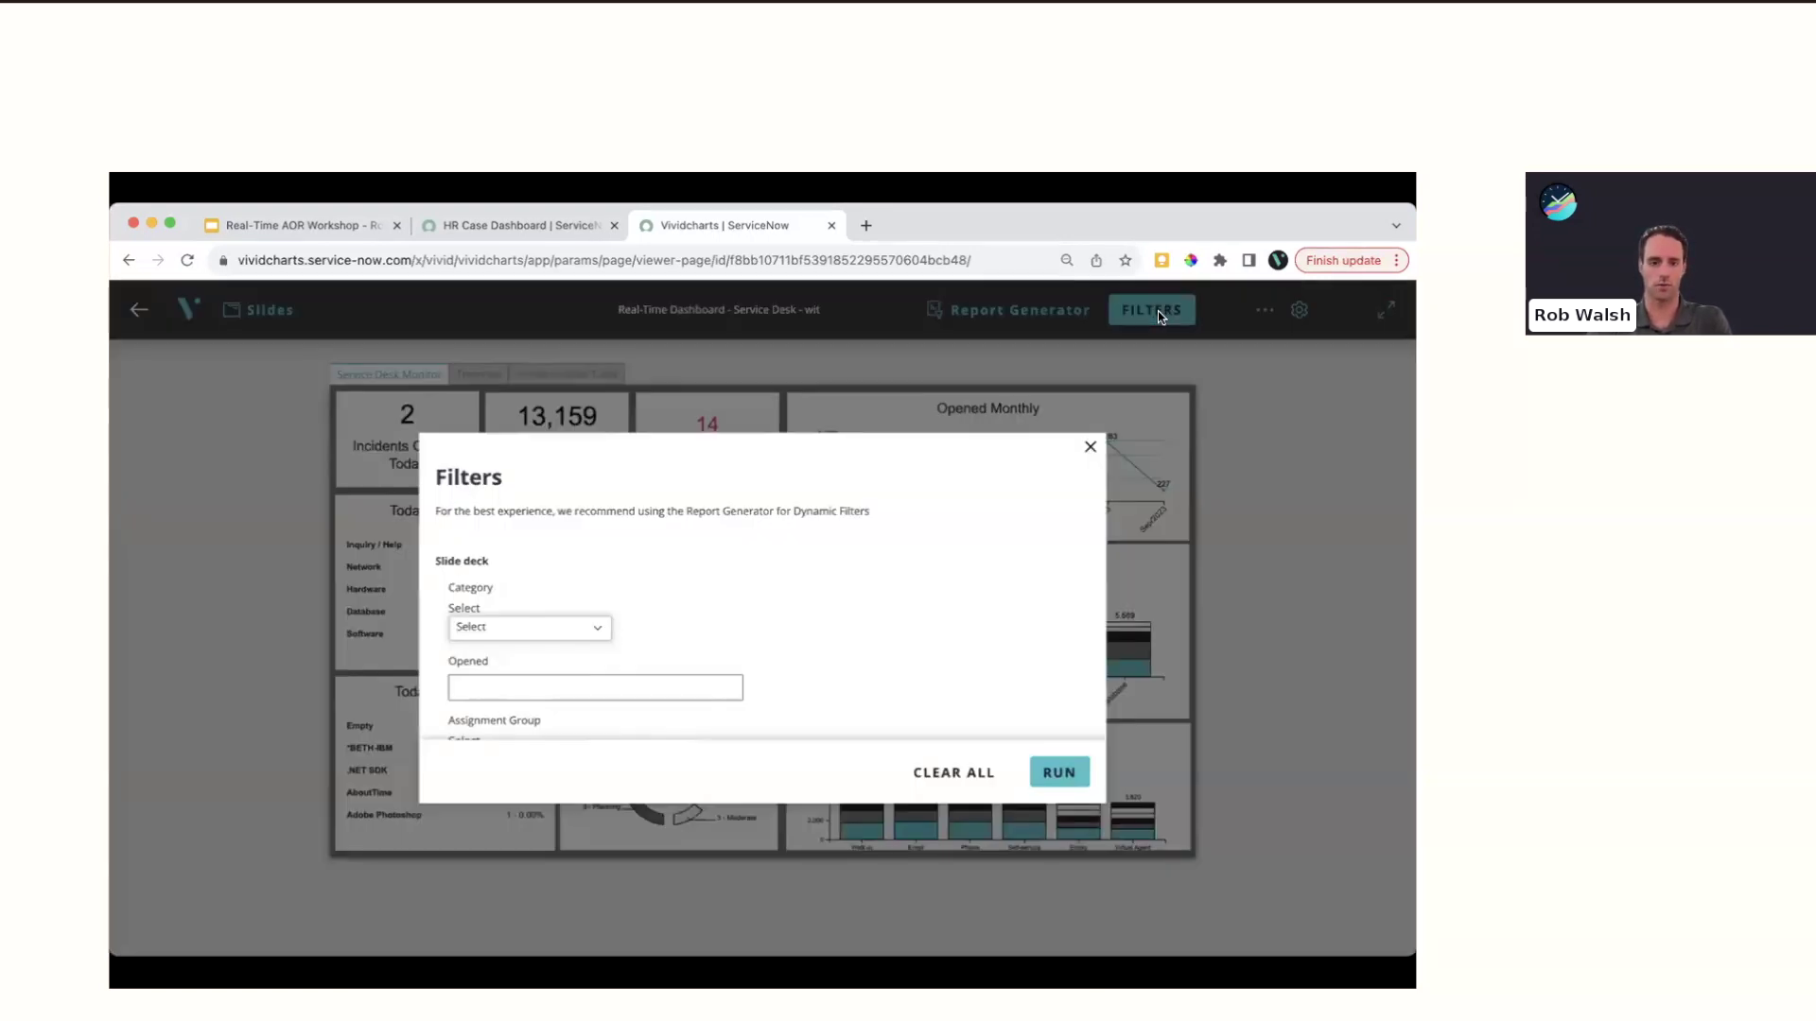
{"action": "scroll", "coordinate": [613, 630], "scroll_direction": "down", "scroll_amount": 2}
{"action": "scroll", "coordinate": [606, 624], "scroll_direction": "up", "scroll_amount": 1}
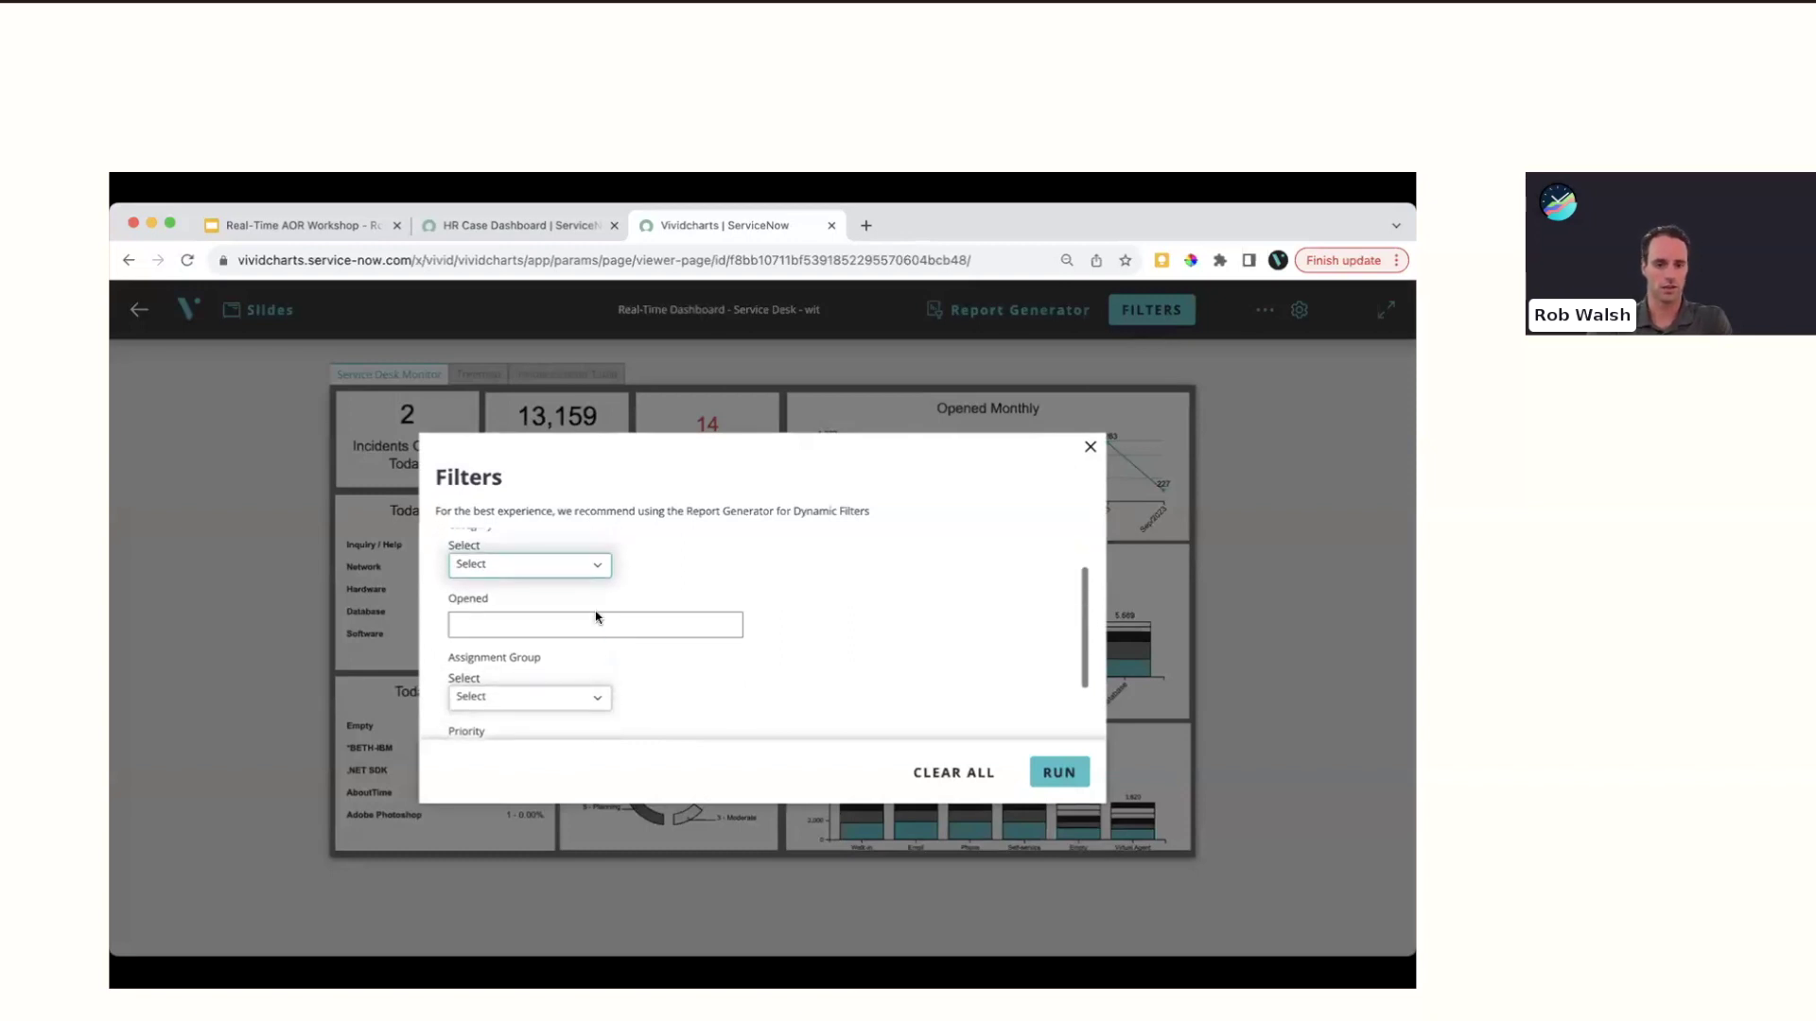
{"action": "left_click", "coordinate": [570, 571]}
{"action": "left_click", "coordinate": [479, 654]}
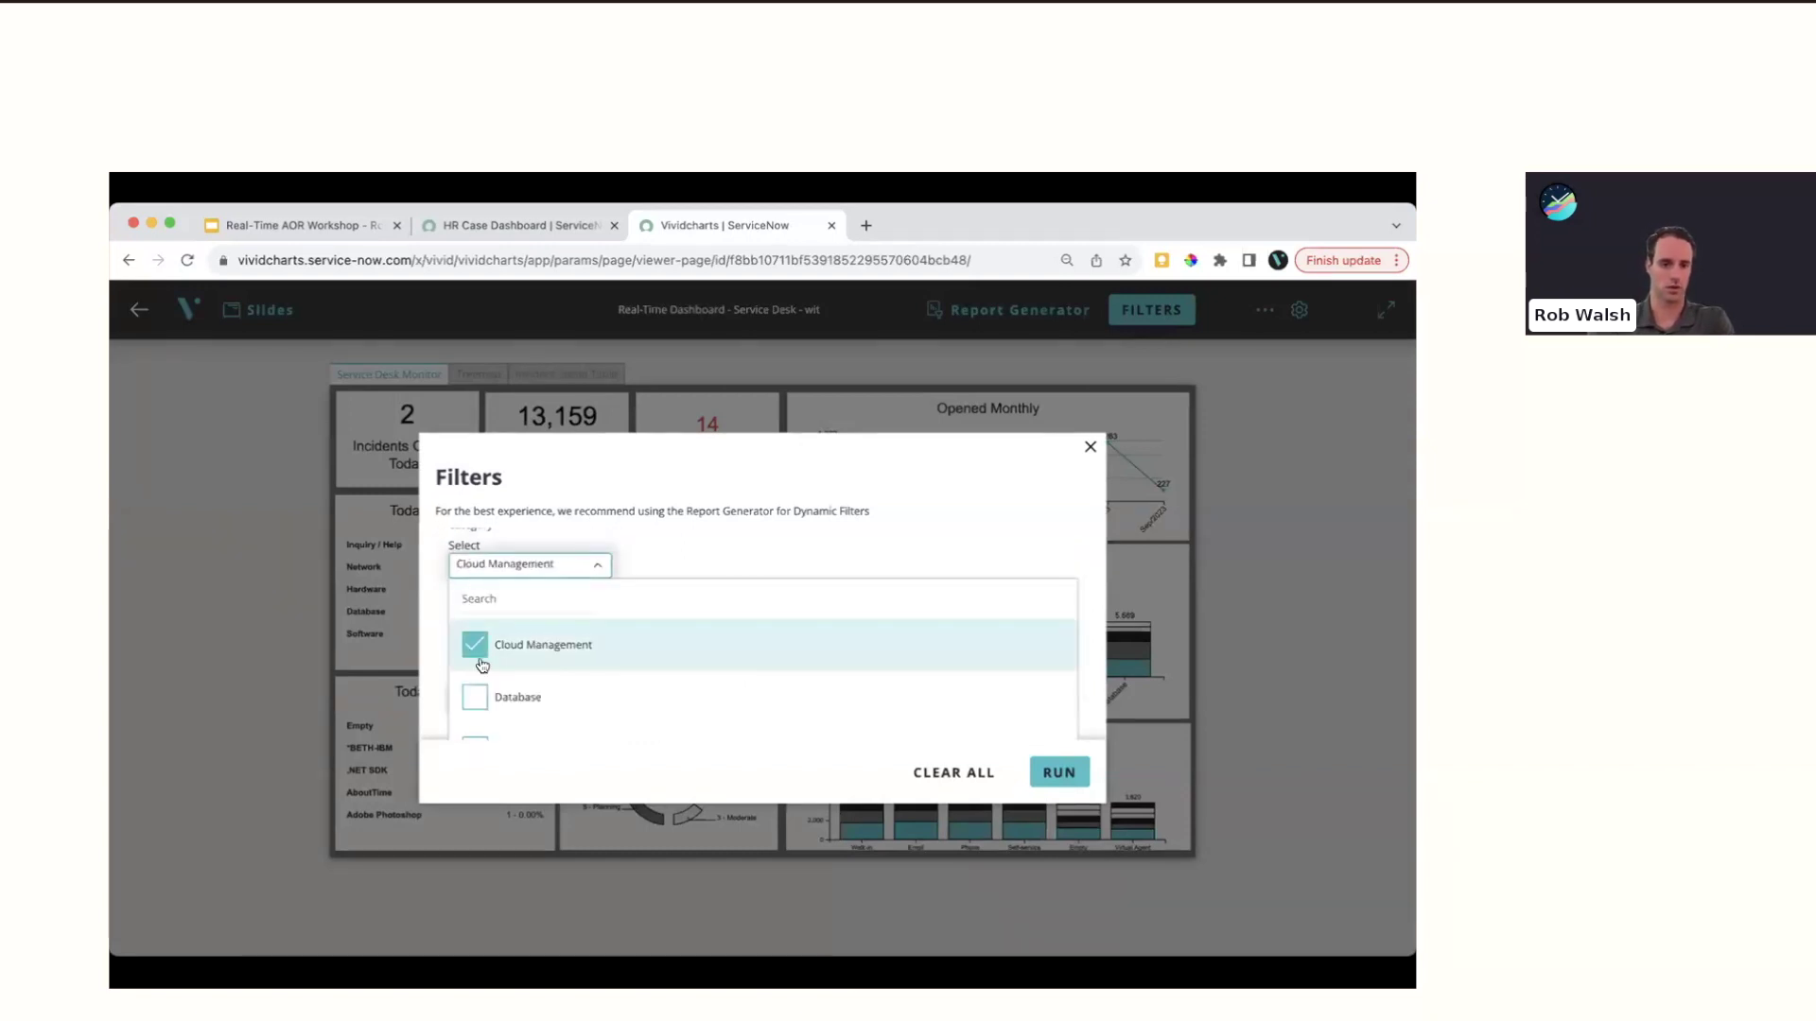
{"action": "scroll", "coordinate": [481, 667], "scroll_direction": "down", "scroll_amount": 2}
{"action": "left_click", "coordinate": [479, 666]}
{"action": "scroll", "coordinate": [477, 667], "scroll_direction": "down", "scroll_amount": 2}
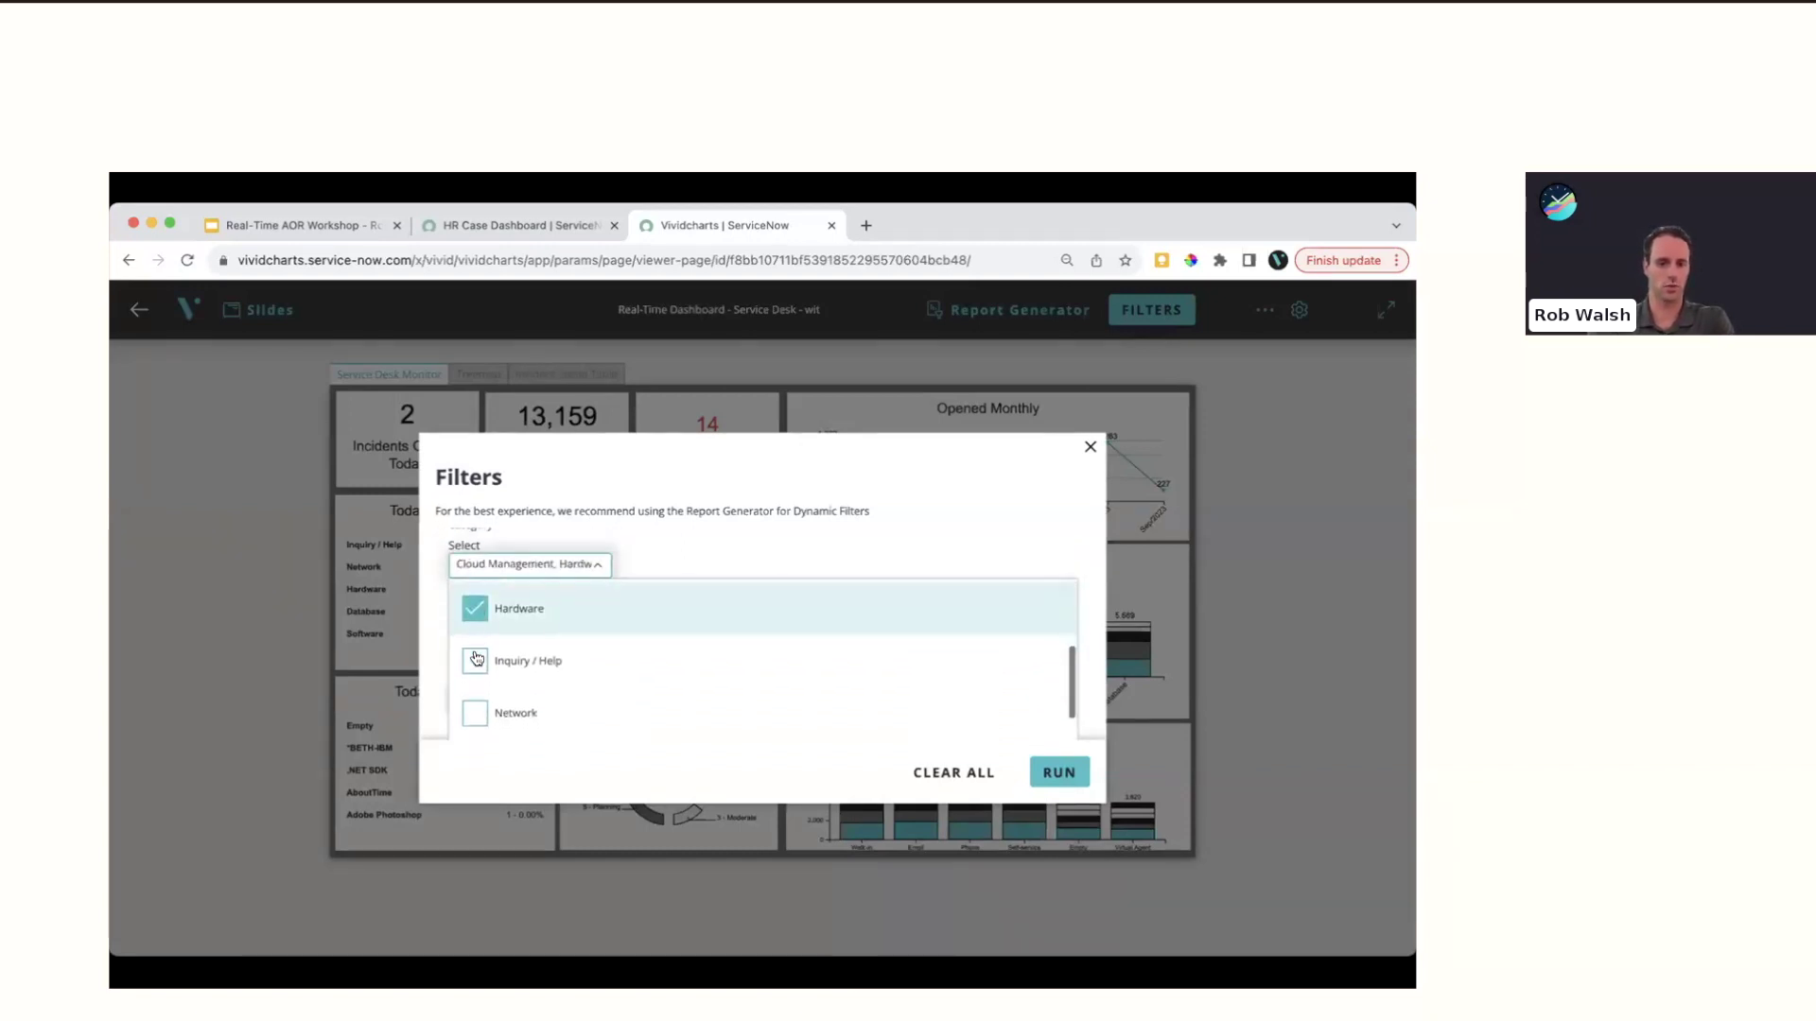
{"action": "left_click", "coordinate": [472, 672]}
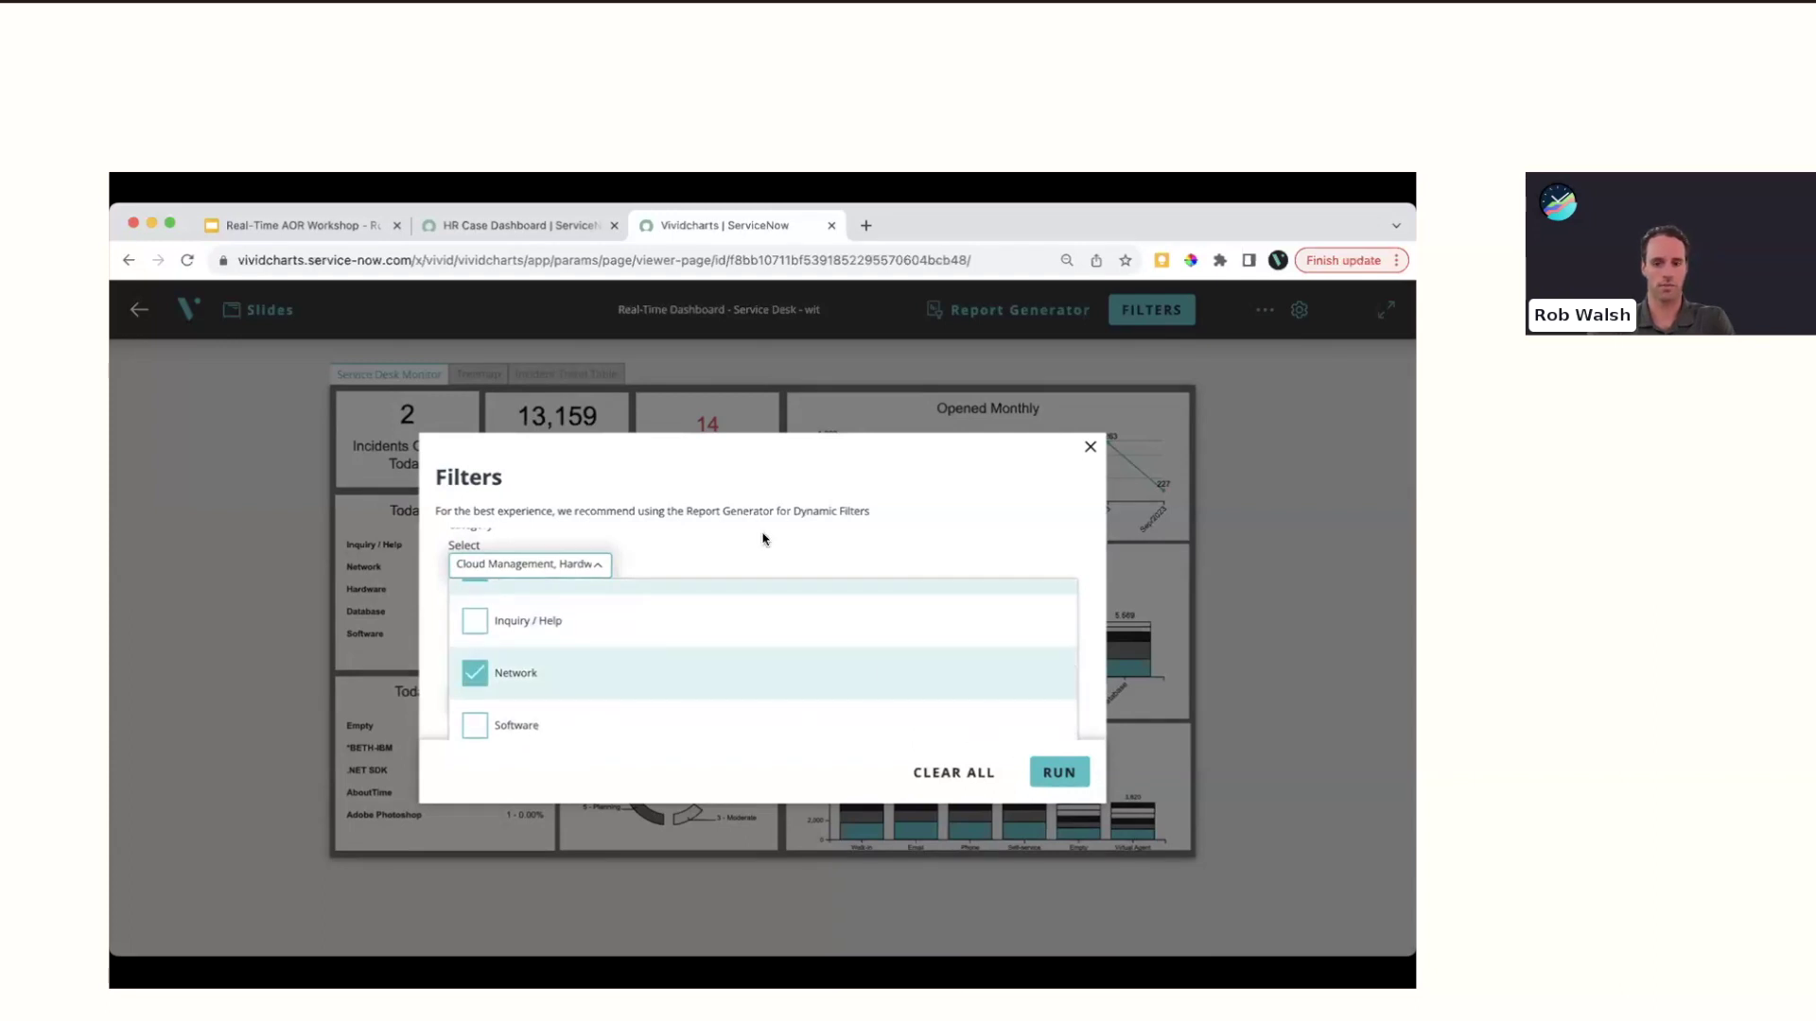
{"action": "left_click", "coordinate": [595, 564]}
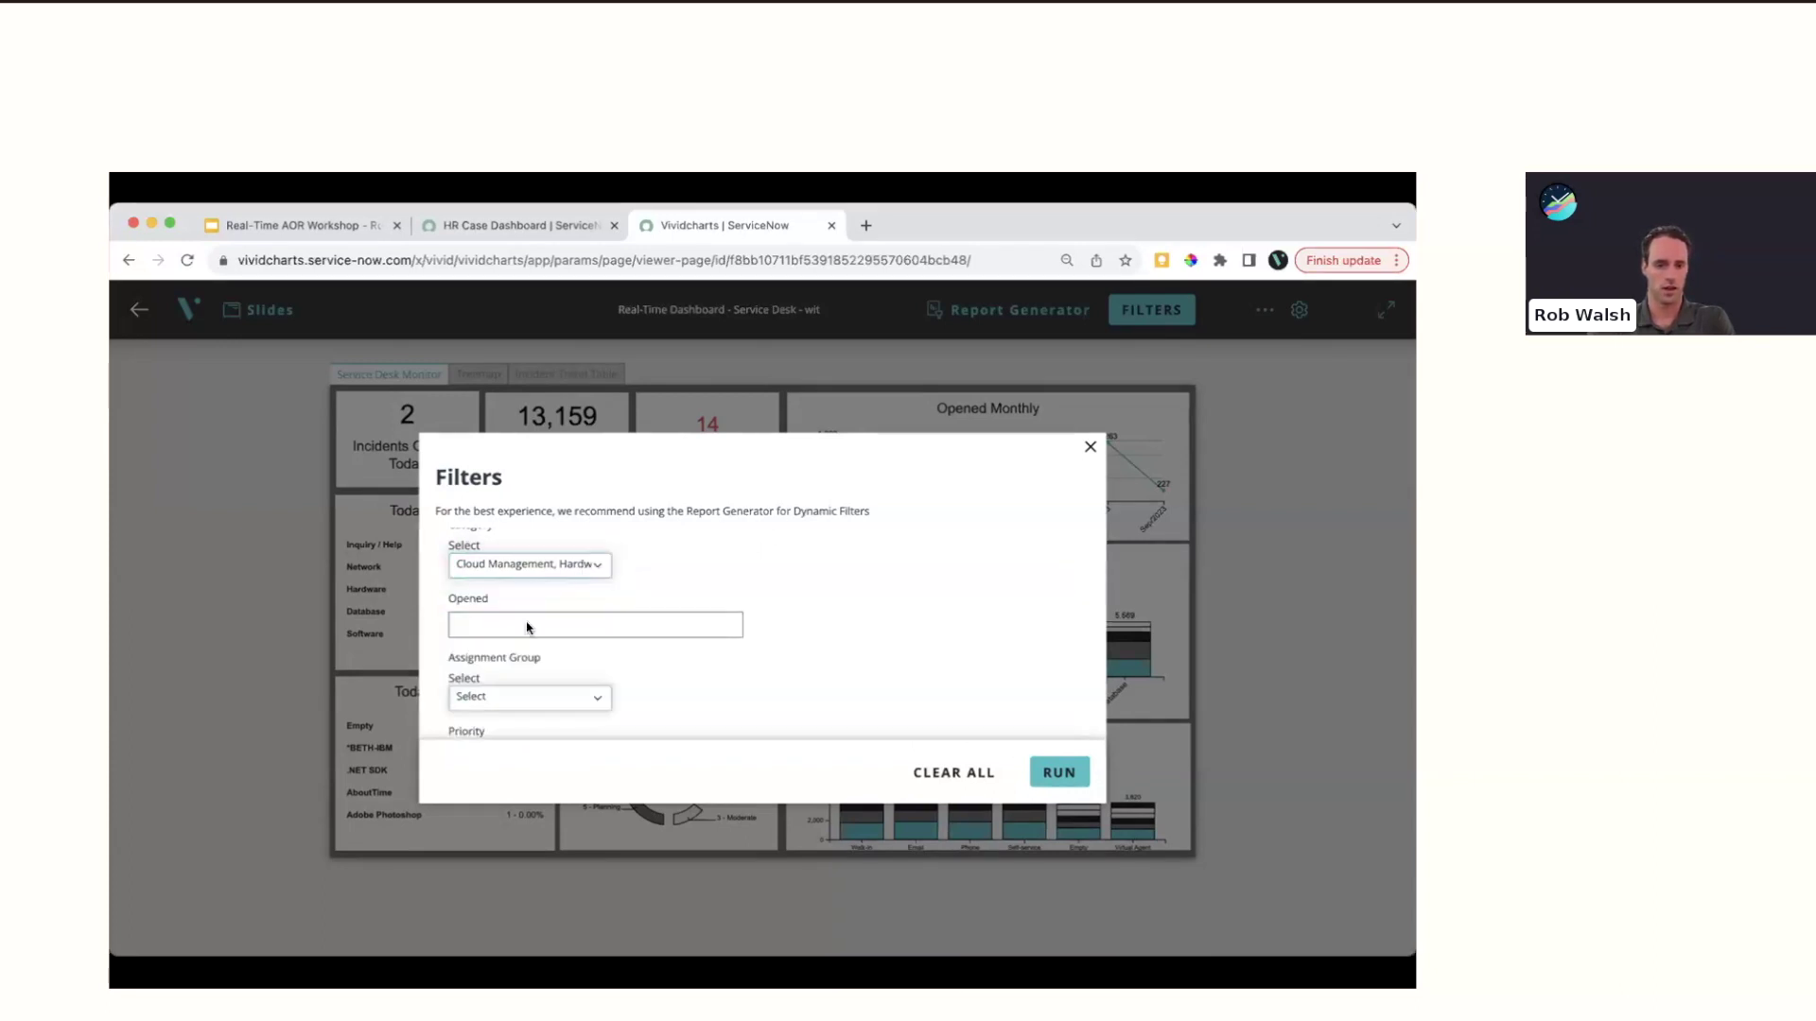
Set the Opened filter's date range to Last 6 months
{"action": "left_click", "coordinate": [521, 630]}
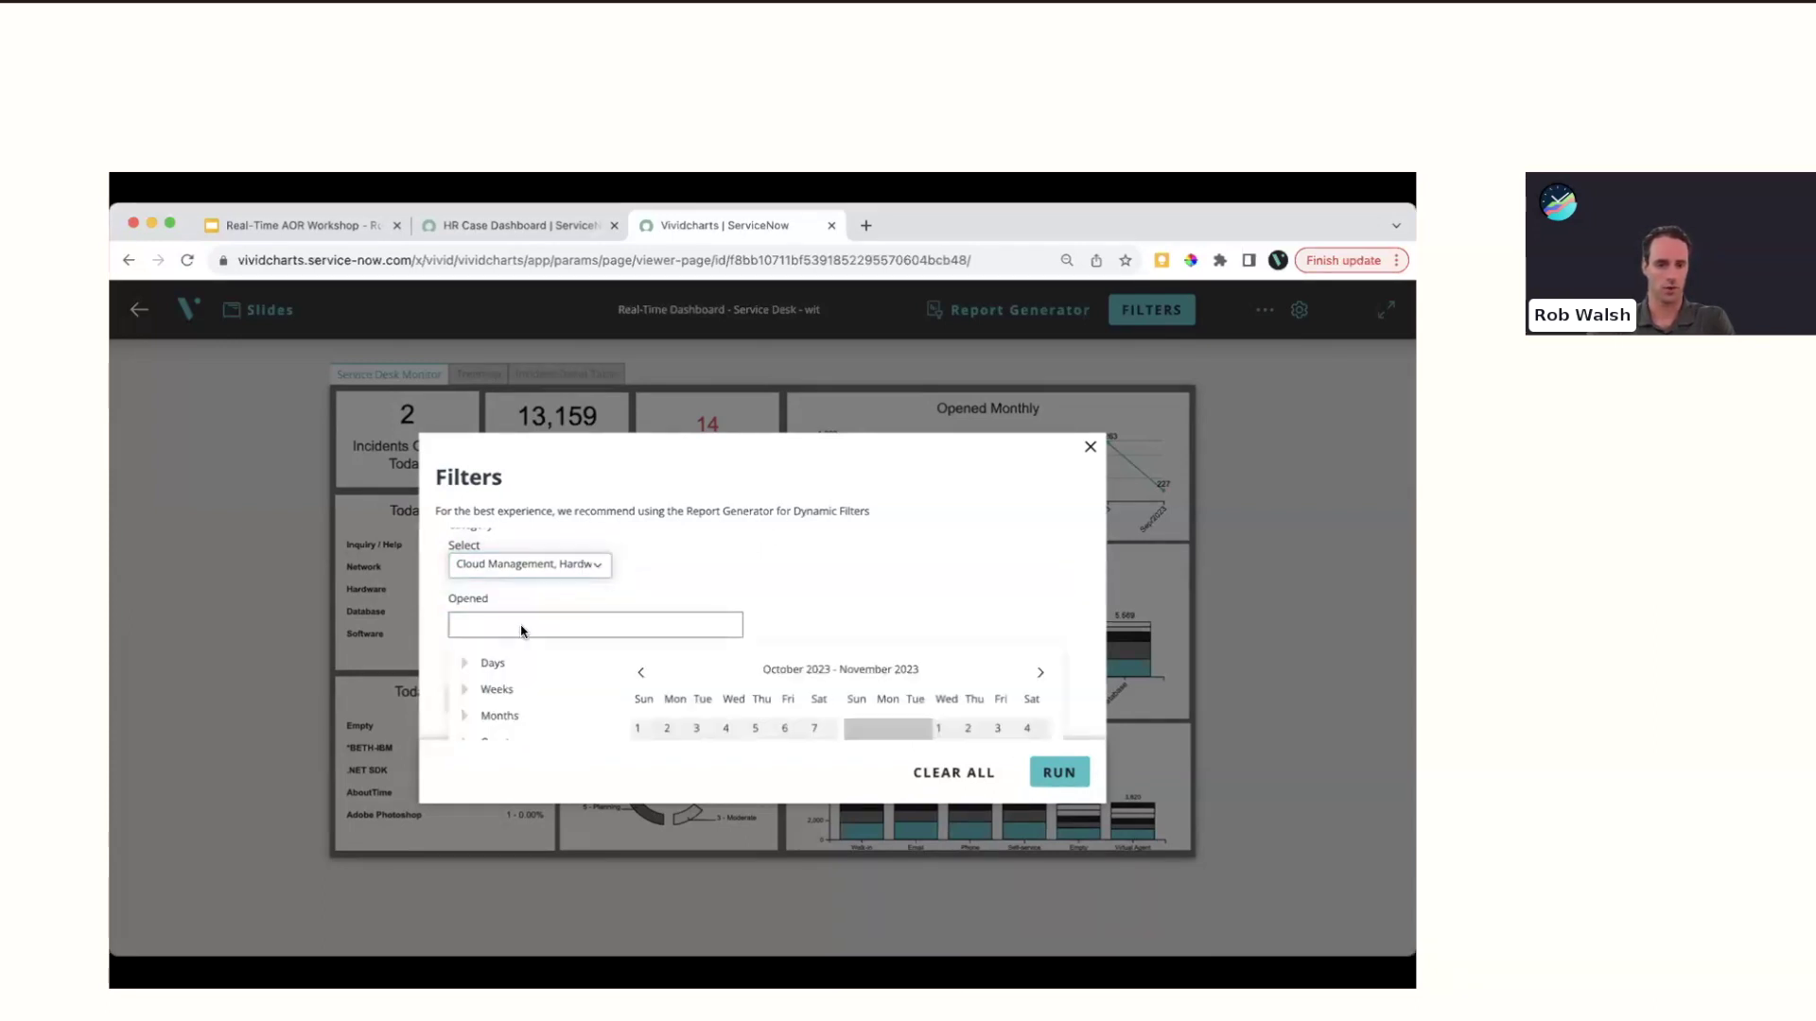
{"action": "left_click", "coordinate": [495, 716]}
{"action": "scroll", "coordinate": [552, 689], "scroll_direction": "down", "scroll_amount": 3}
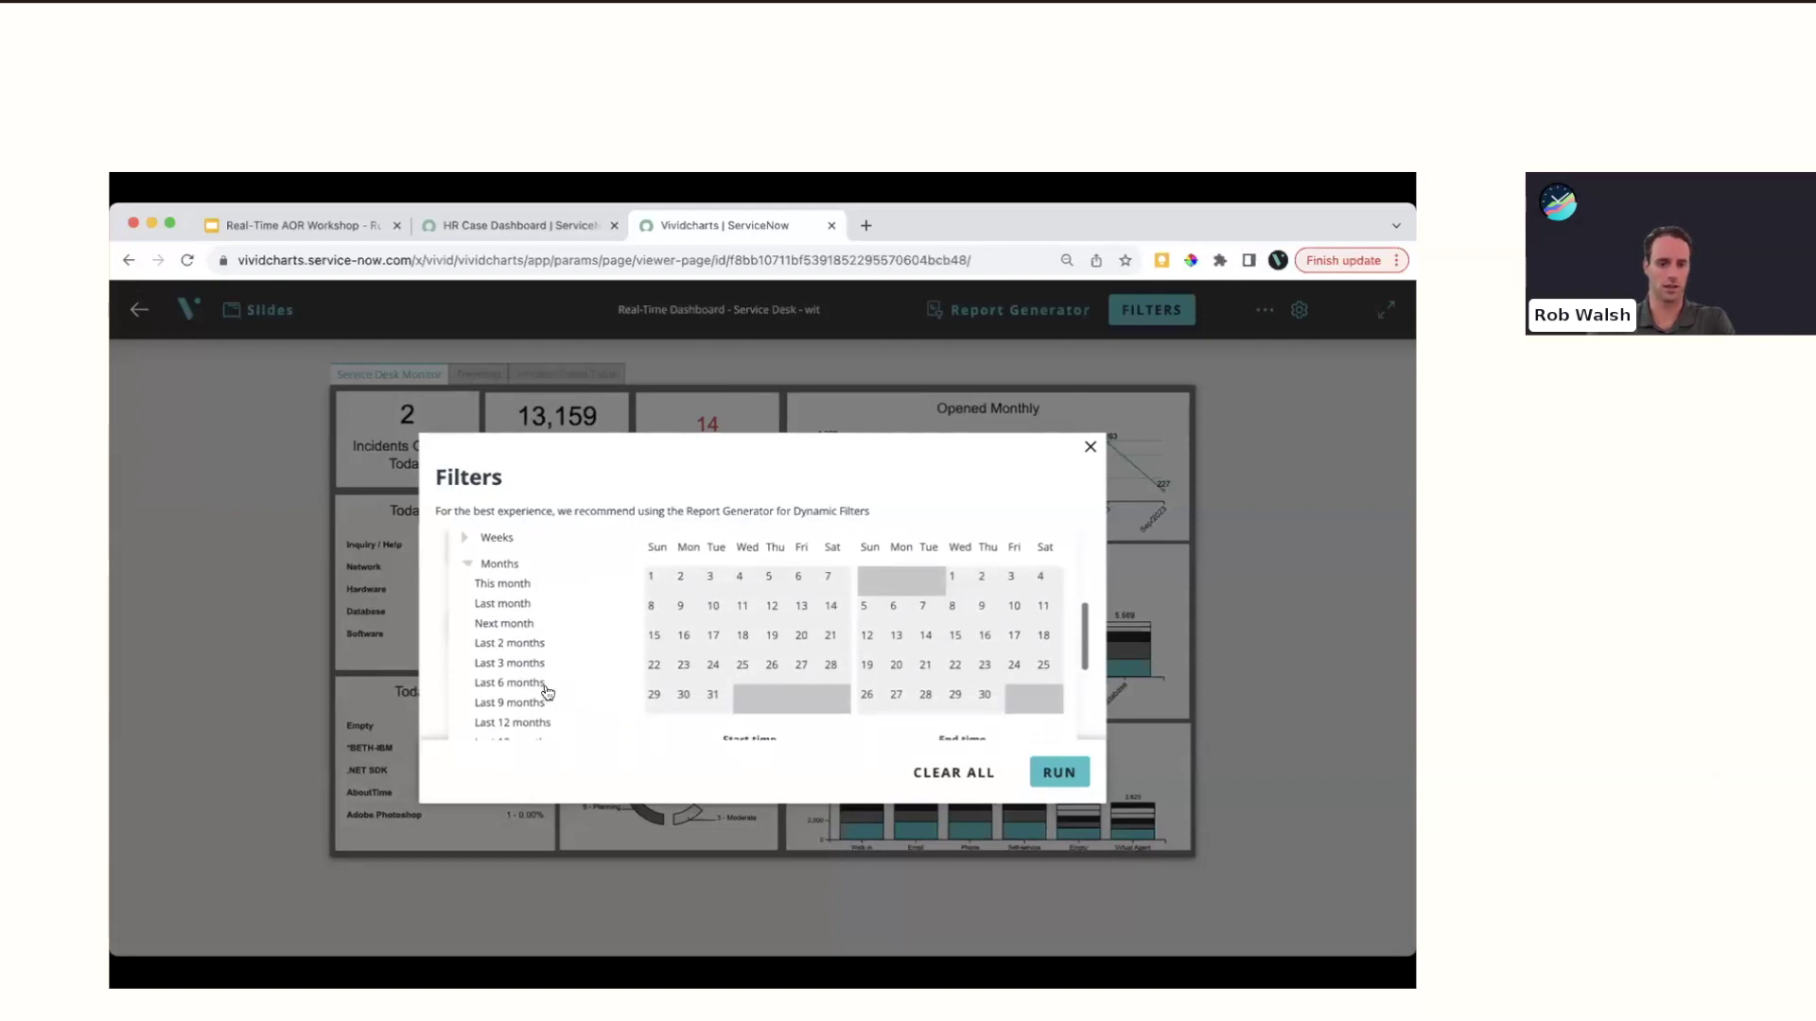
{"action": "left_click", "coordinate": [513, 684]}
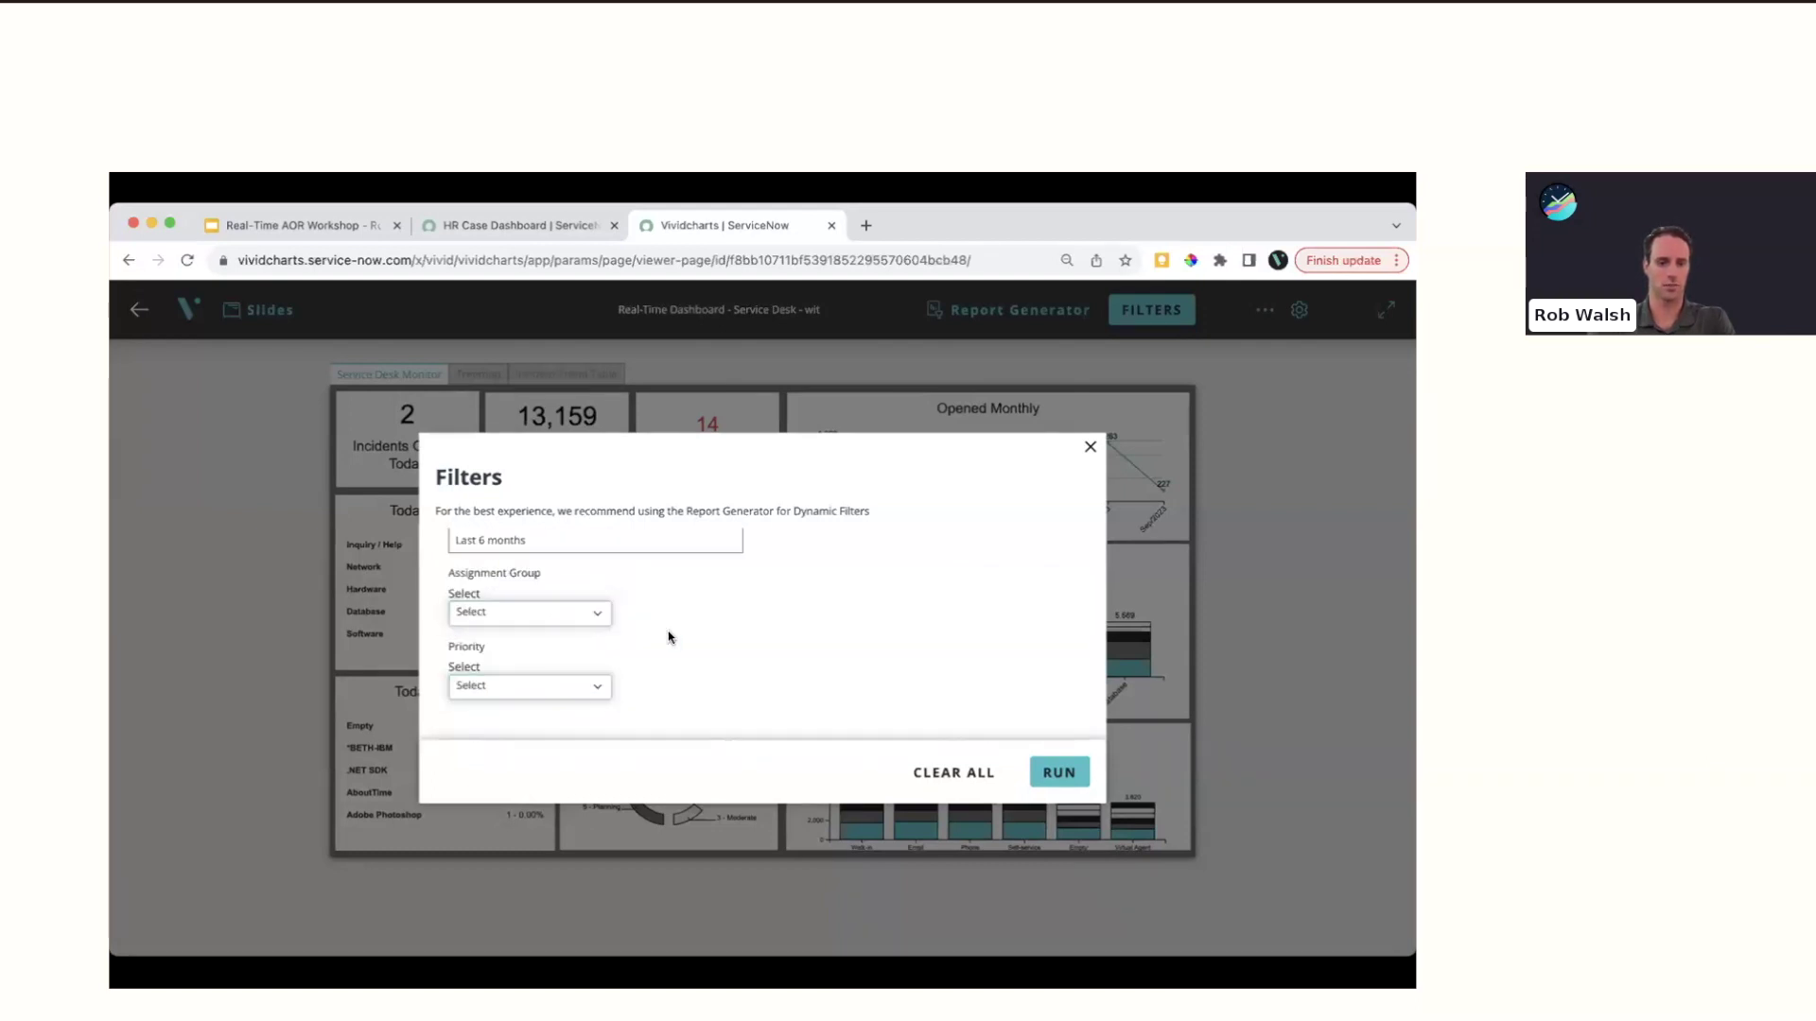
Set the Priority filter to 1 - Critical and 2 - High, and run the filters on the dashboard
{"action": "left_click", "coordinate": [591, 685]}
{"action": "scroll", "coordinate": [530, 693], "scroll_direction": "down", "scroll_amount": 1}
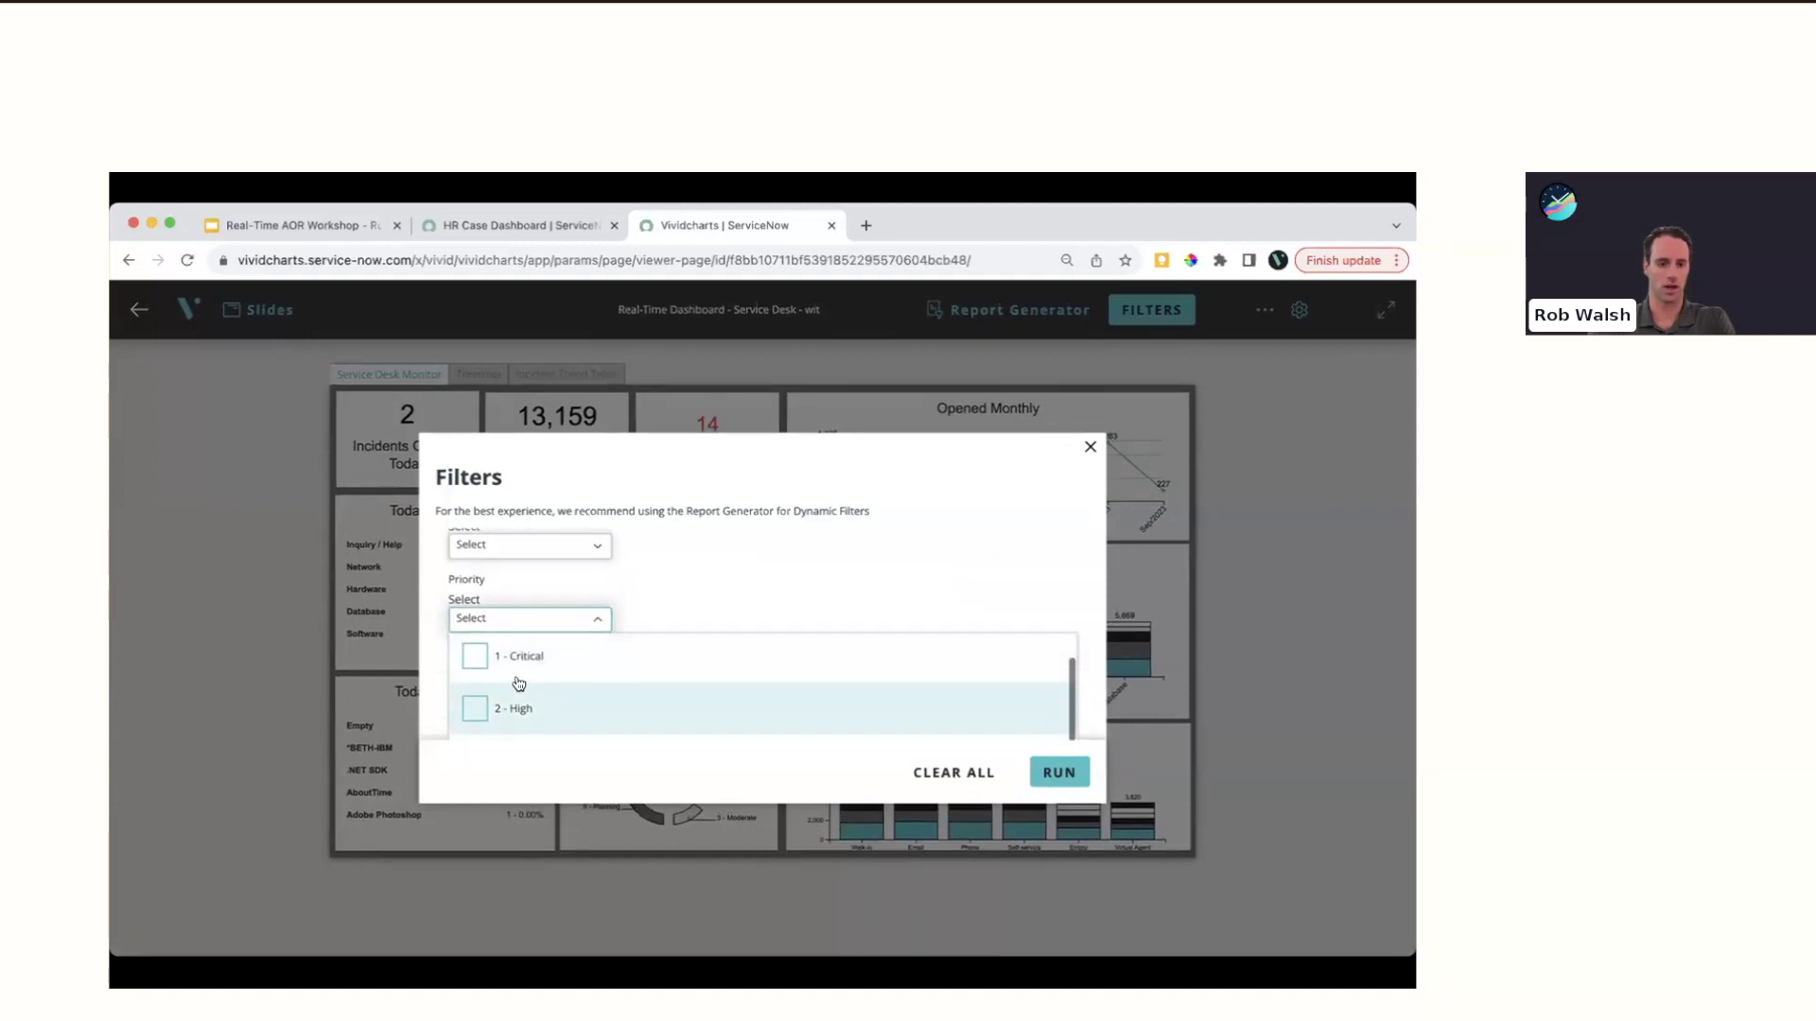
{"action": "left_click", "coordinate": [482, 667]}
{"action": "left_click", "coordinate": [475, 708]}
{"action": "left_click", "coordinate": [784, 572]}
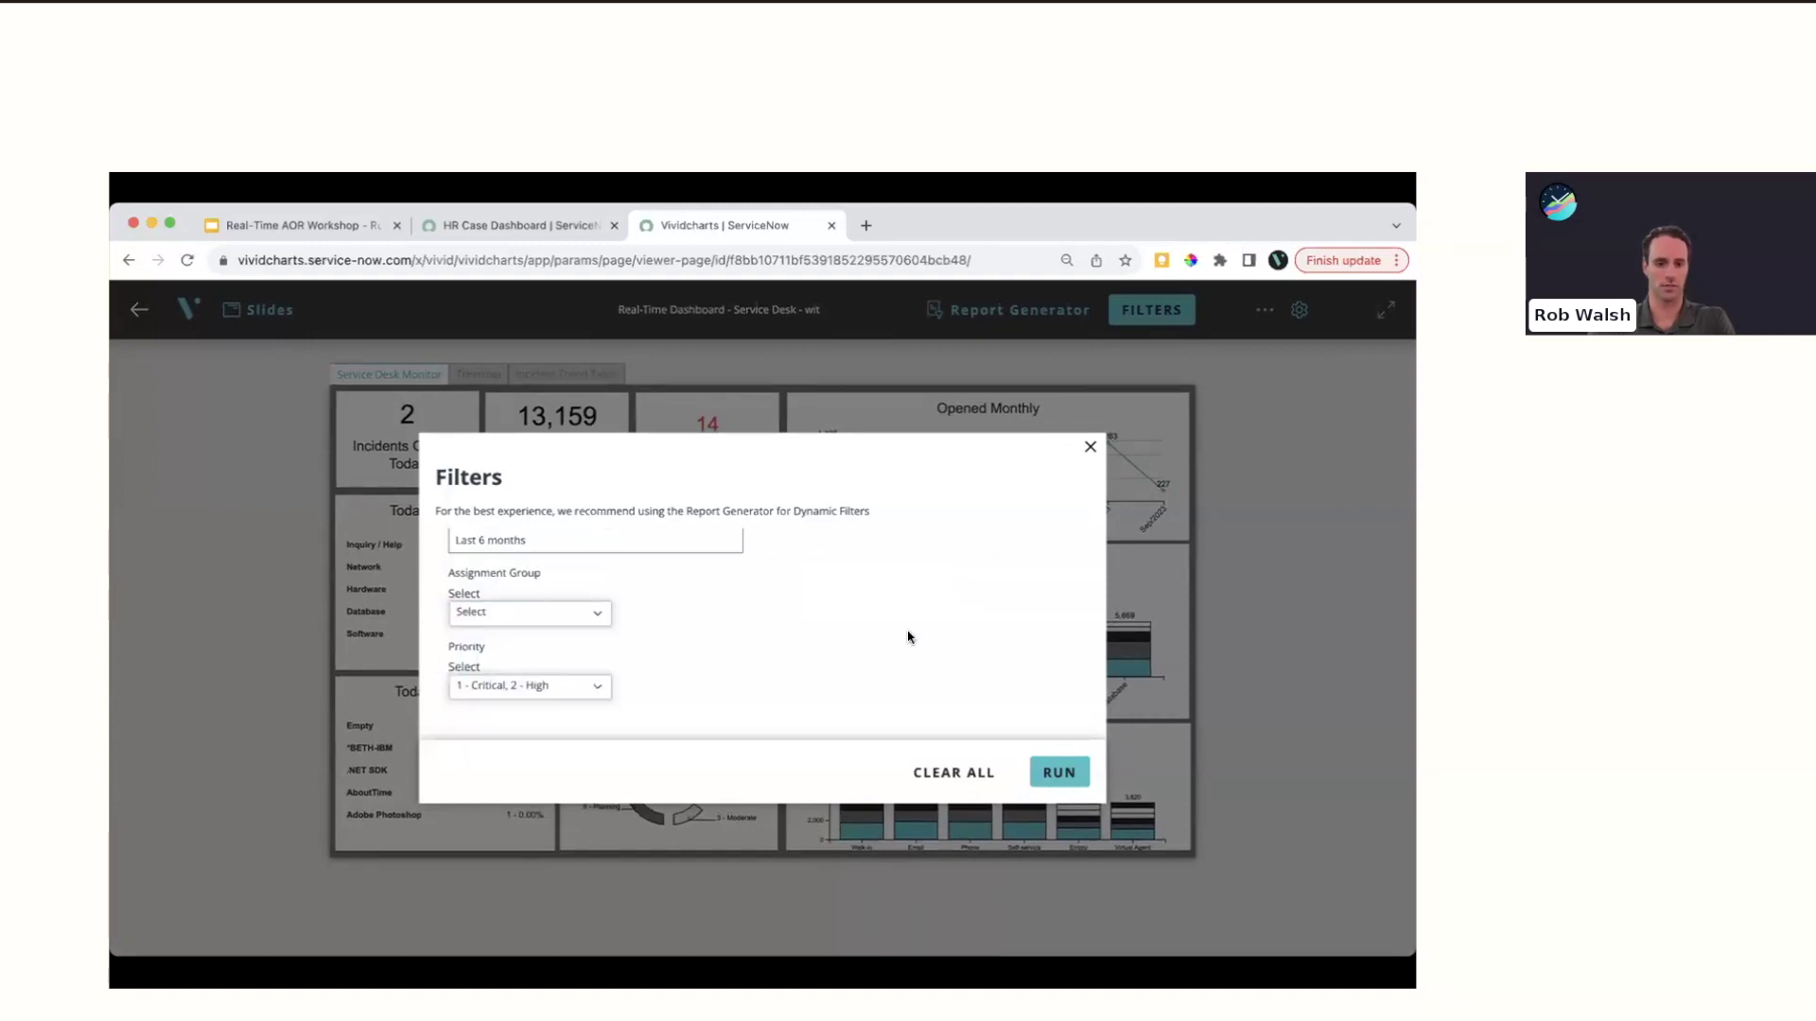
{"action": "left_click", "coordinate": [1060, 772]}
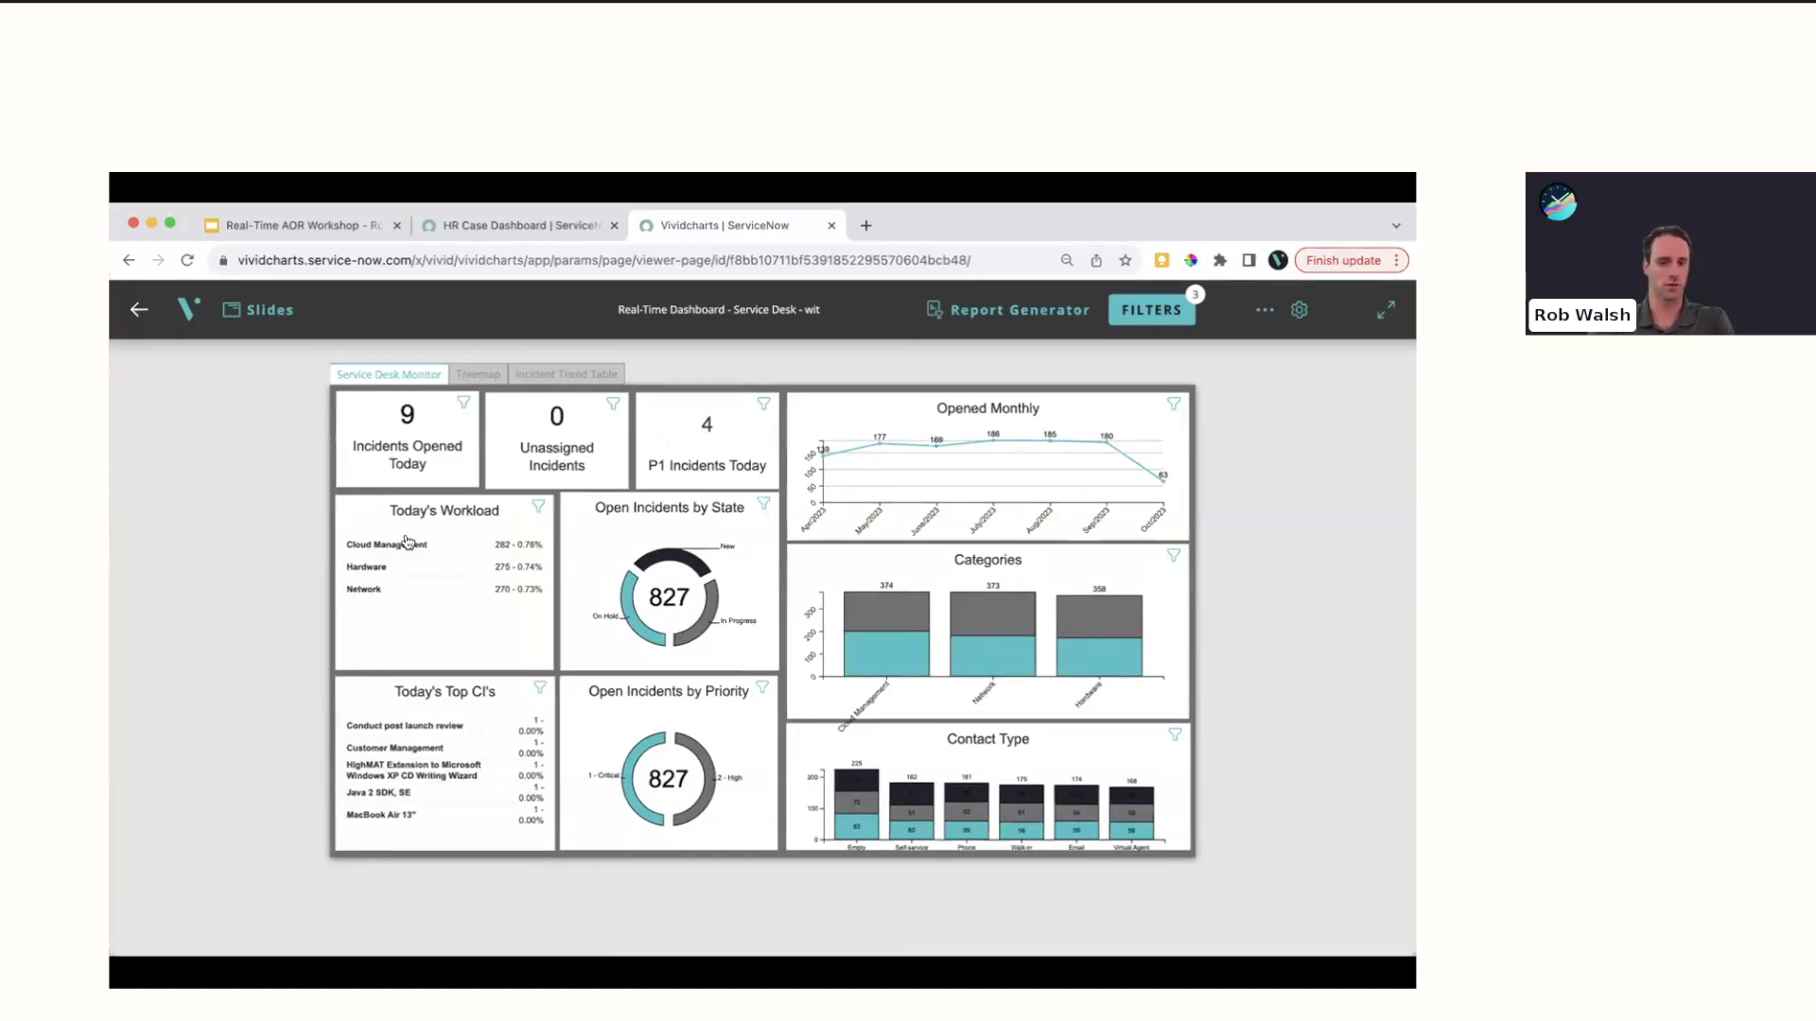
Check the filtered Treemap and Incident Trend Table slides, review the trend table's applied filters, and return to Service Desk Monitor
{"action": "left_click", "coordinate": [479, 377]}
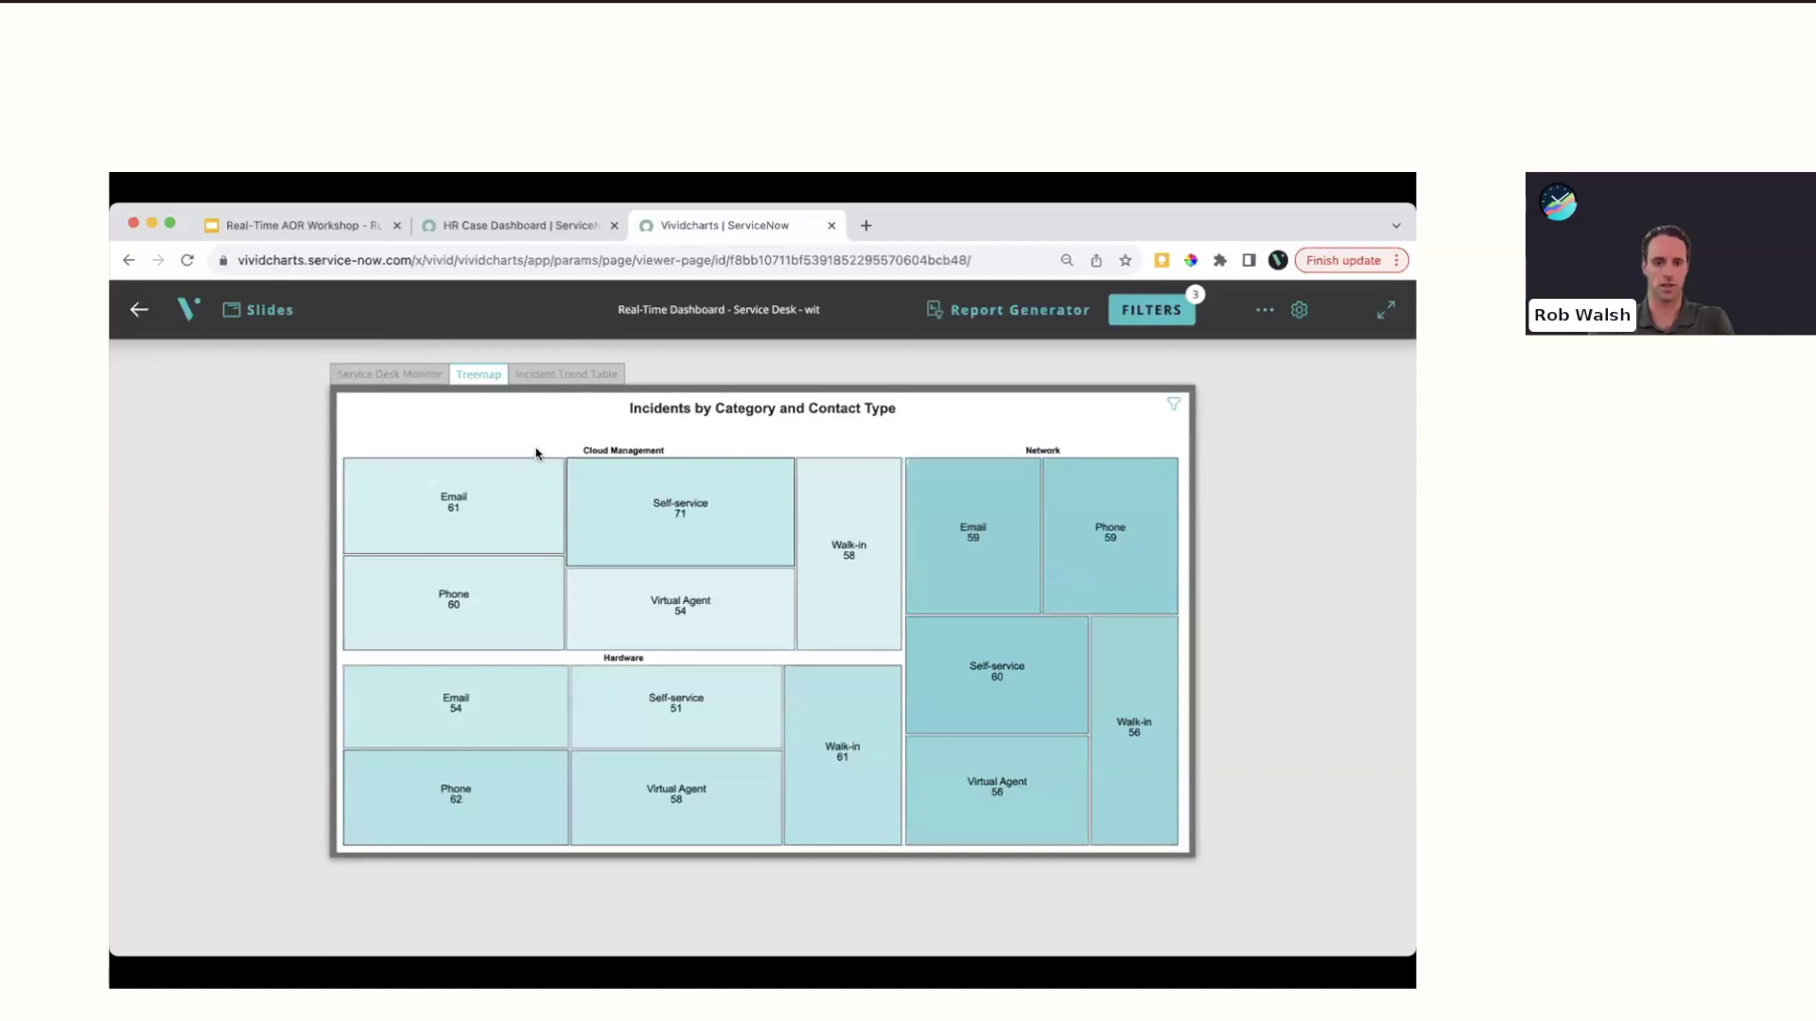
{"action": "left_click", "coordinate": [572, 376]}
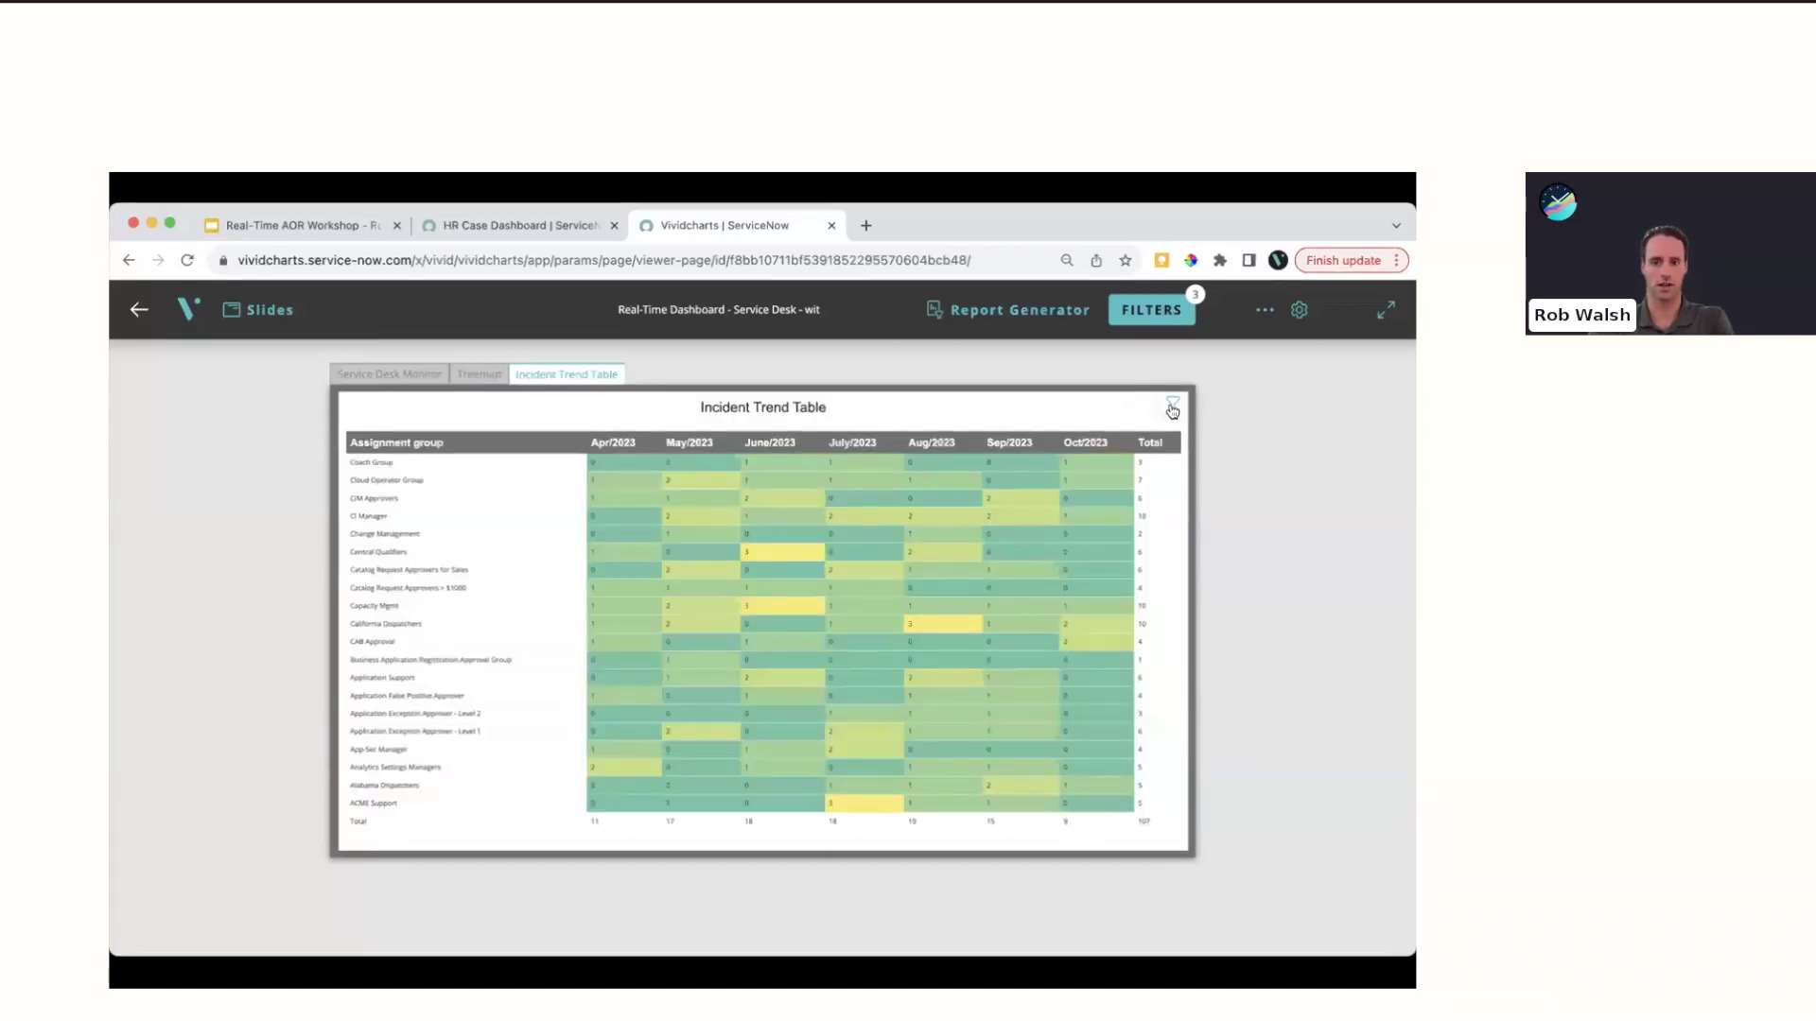
{"action": "left_click", "coordinate": [1172, 406]}
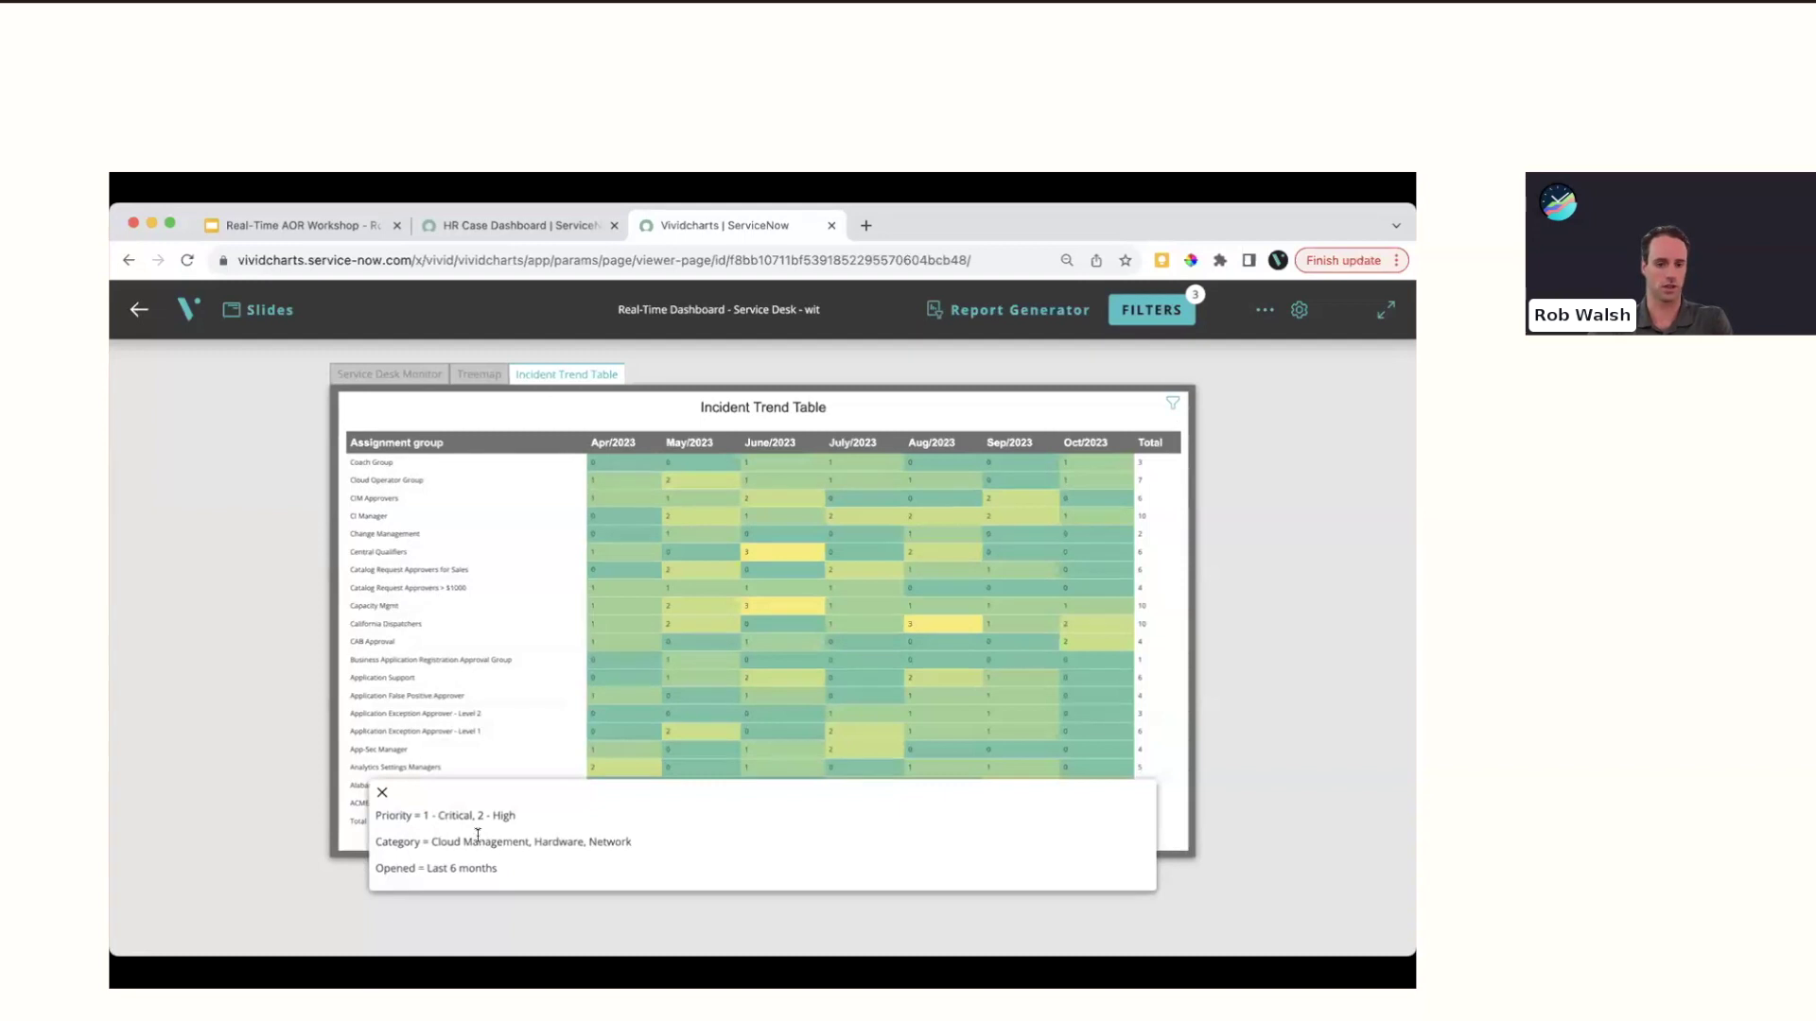
{"action": "left_click", "coordinate": [382, 796]}
{"action": "left_click", "coordinate": [388, 379]}
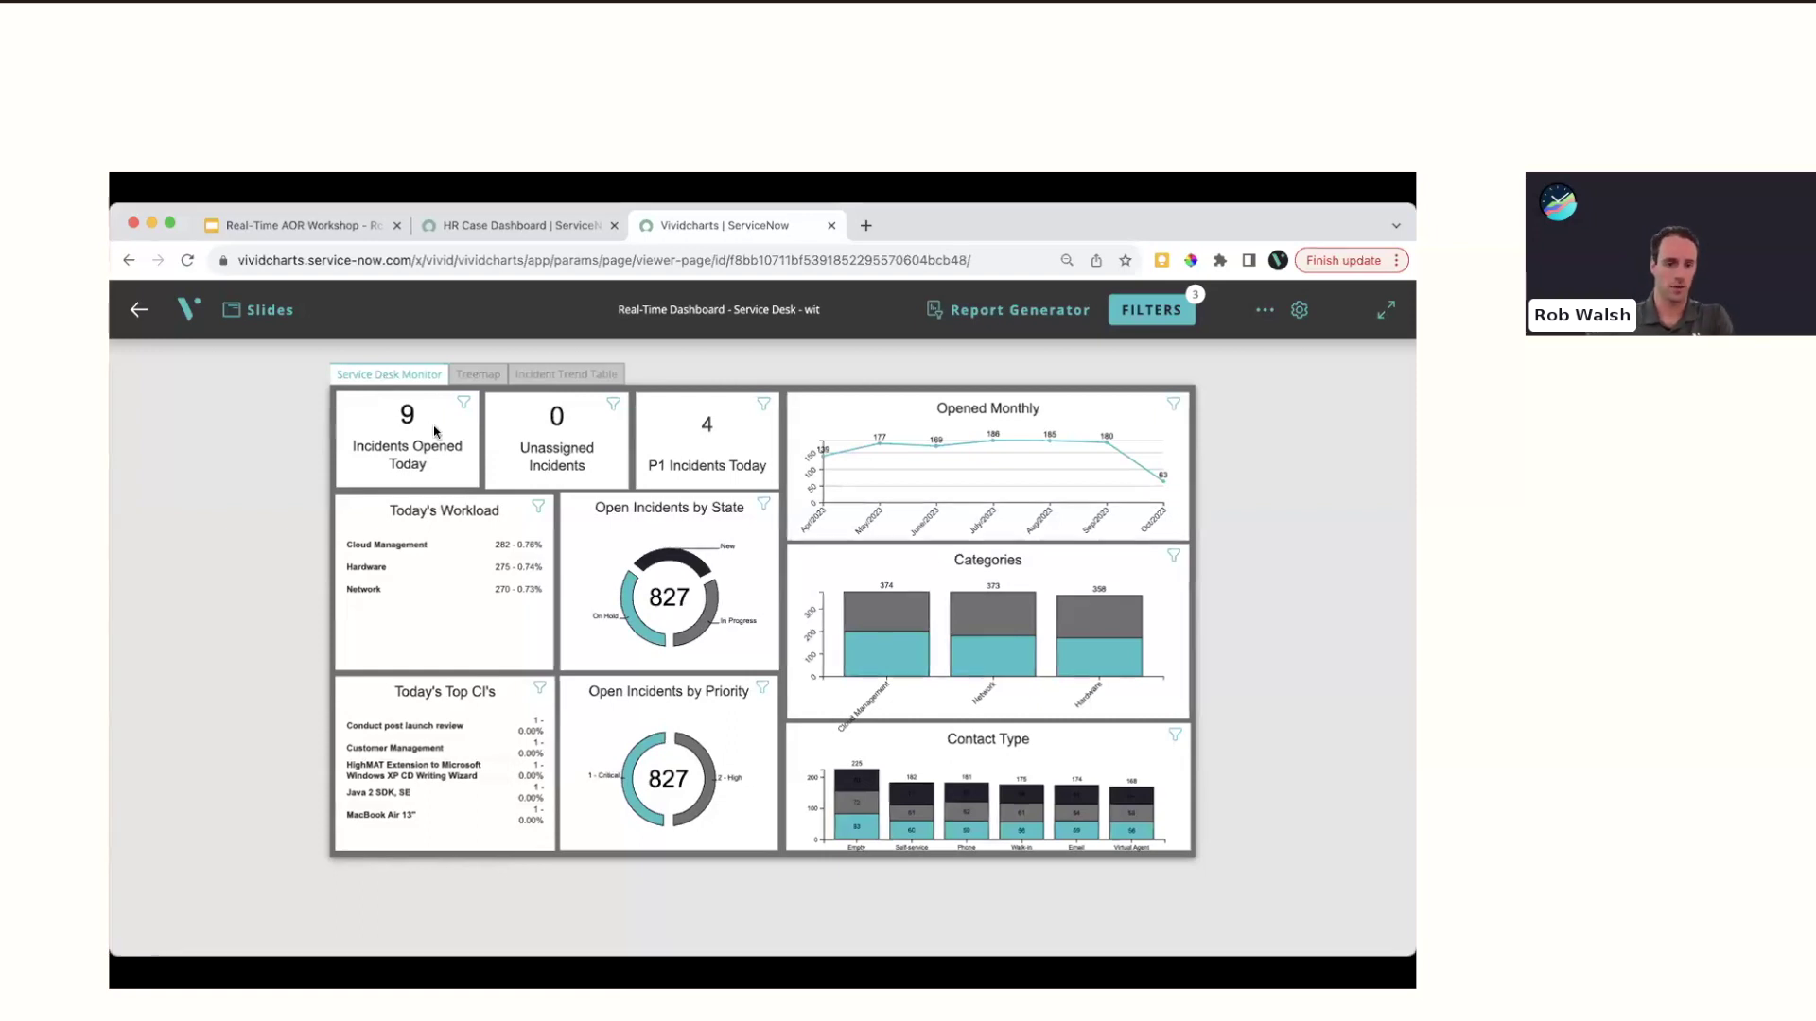
Drill into the Cloud Management incidents from Today's Workload, expand the category group, and close the incident list
{"action": "left_click", "coordinate": [390, 548]}
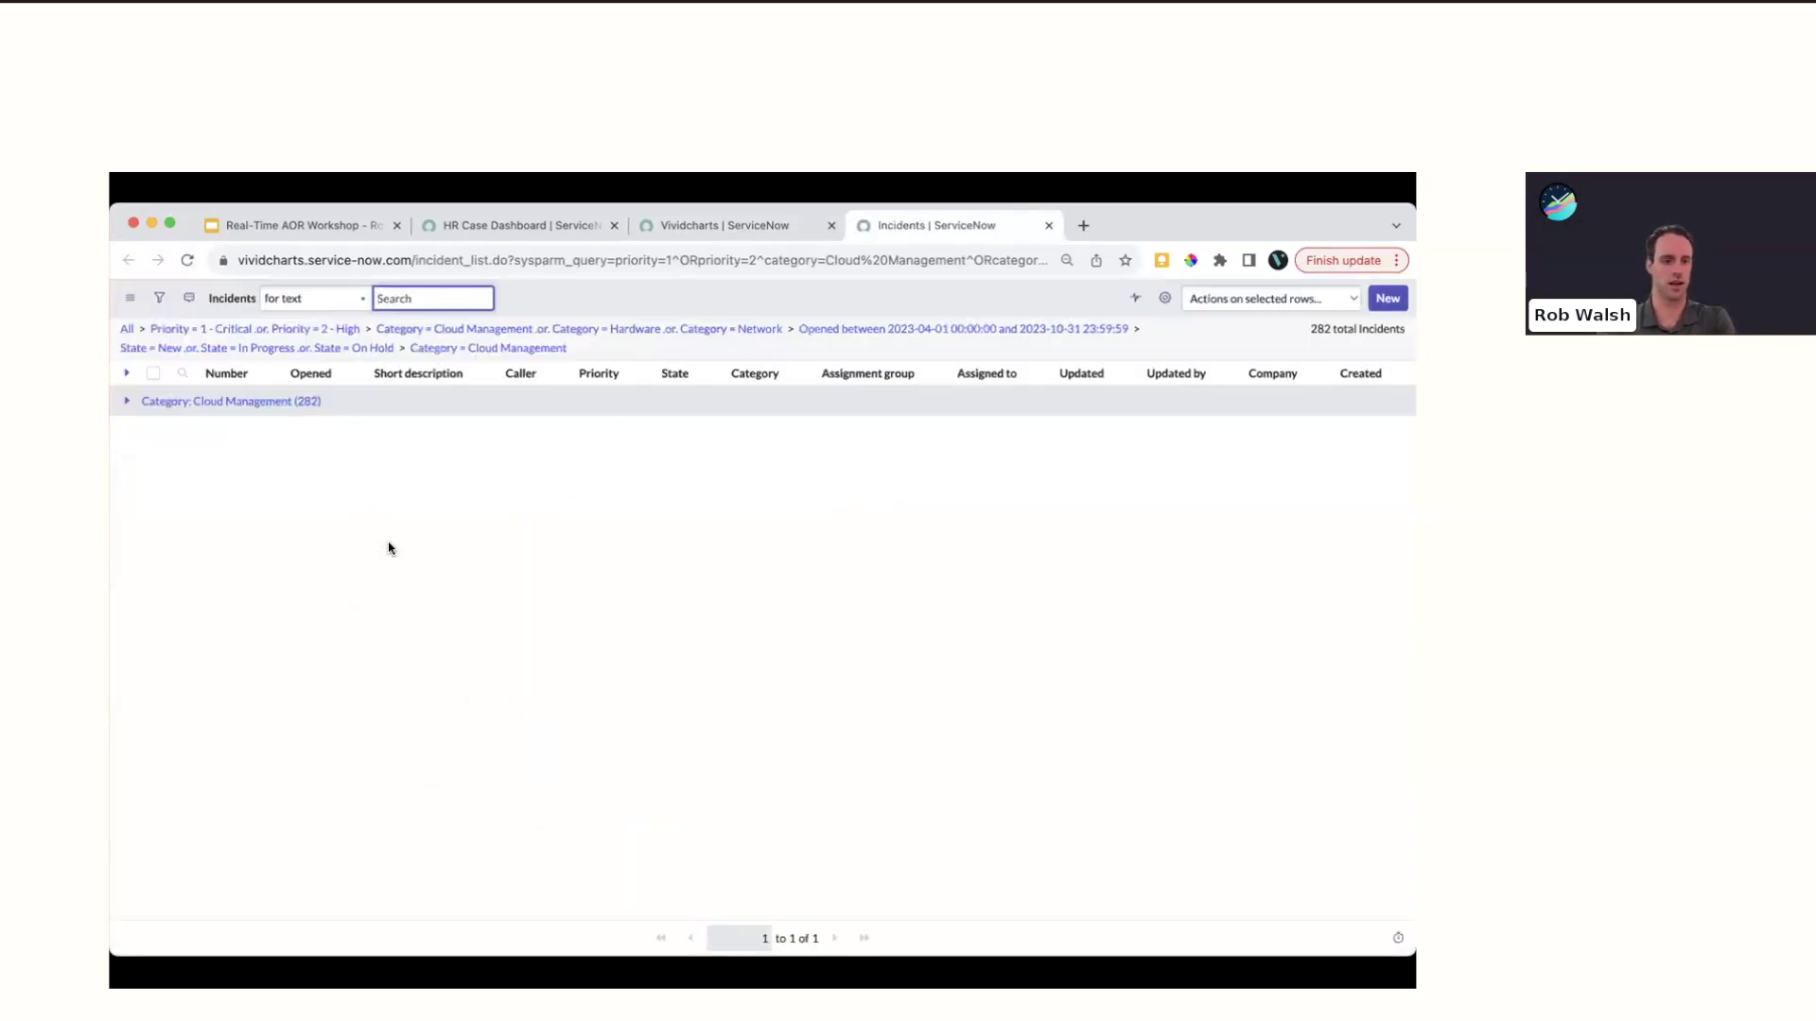
{"action": "left_click", "coordinate": [125, 403]}
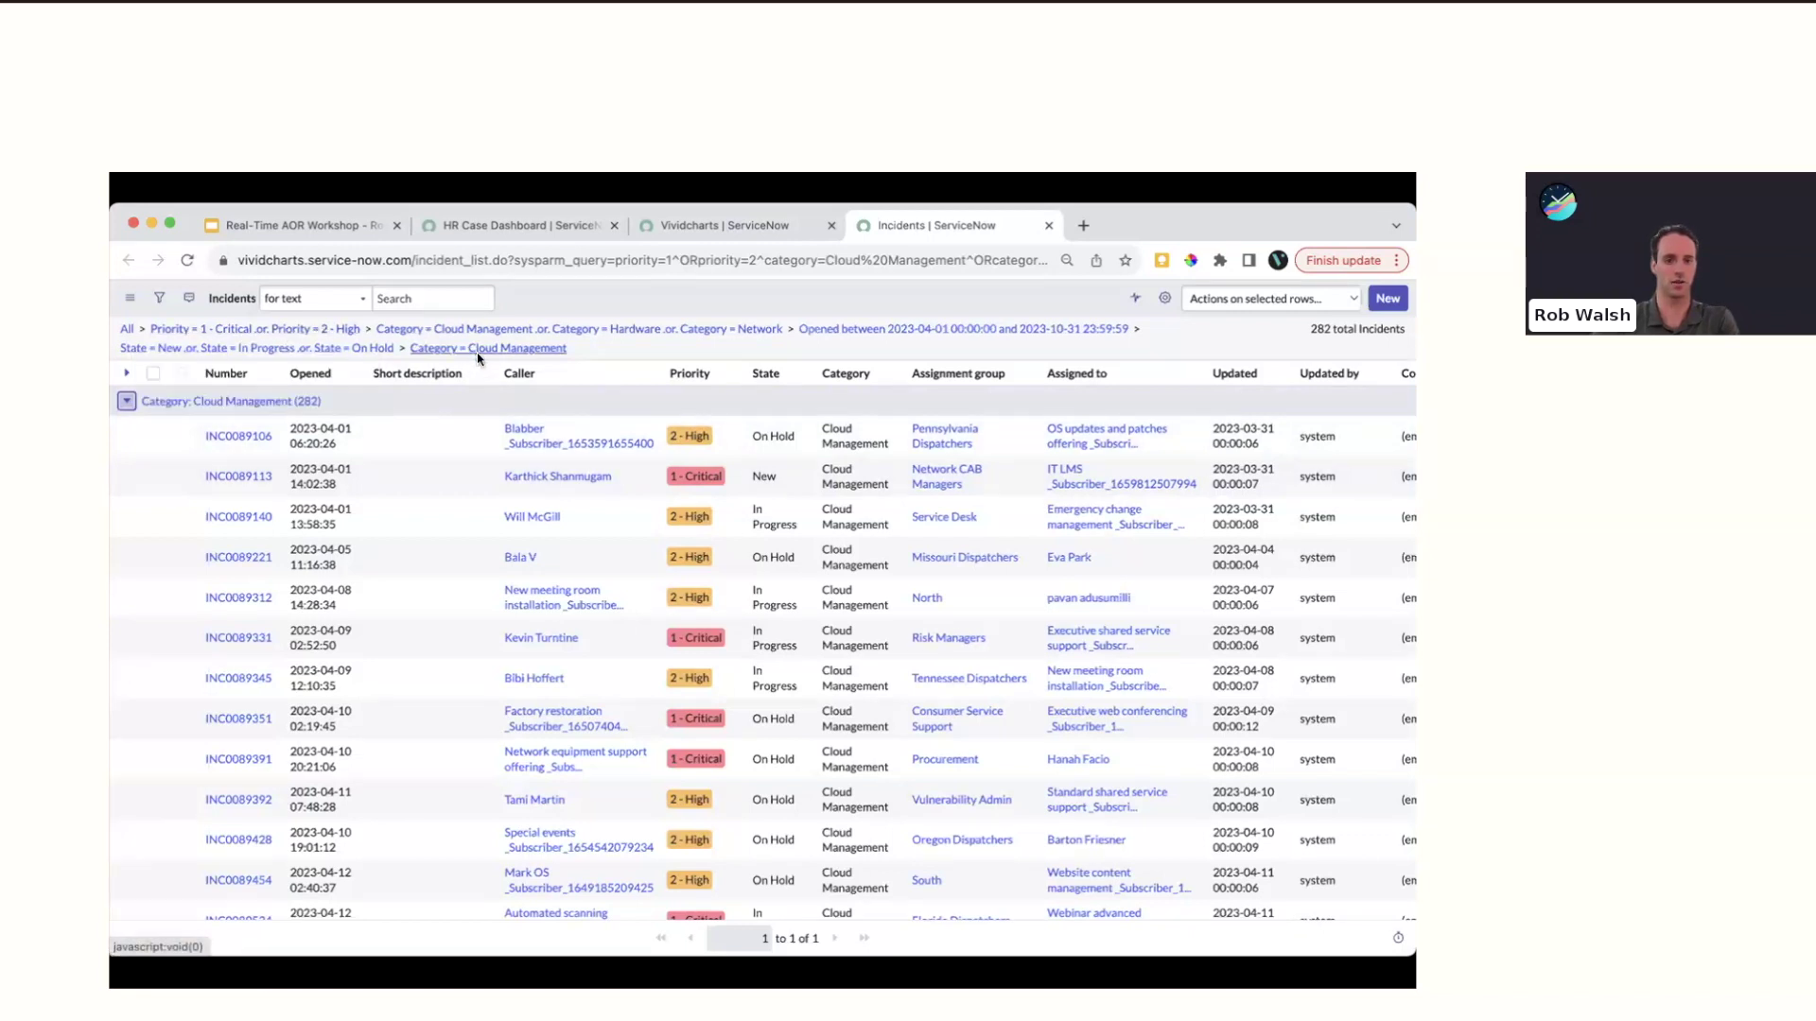
{"action": "left_click", "coordinate": [1048, 227]}
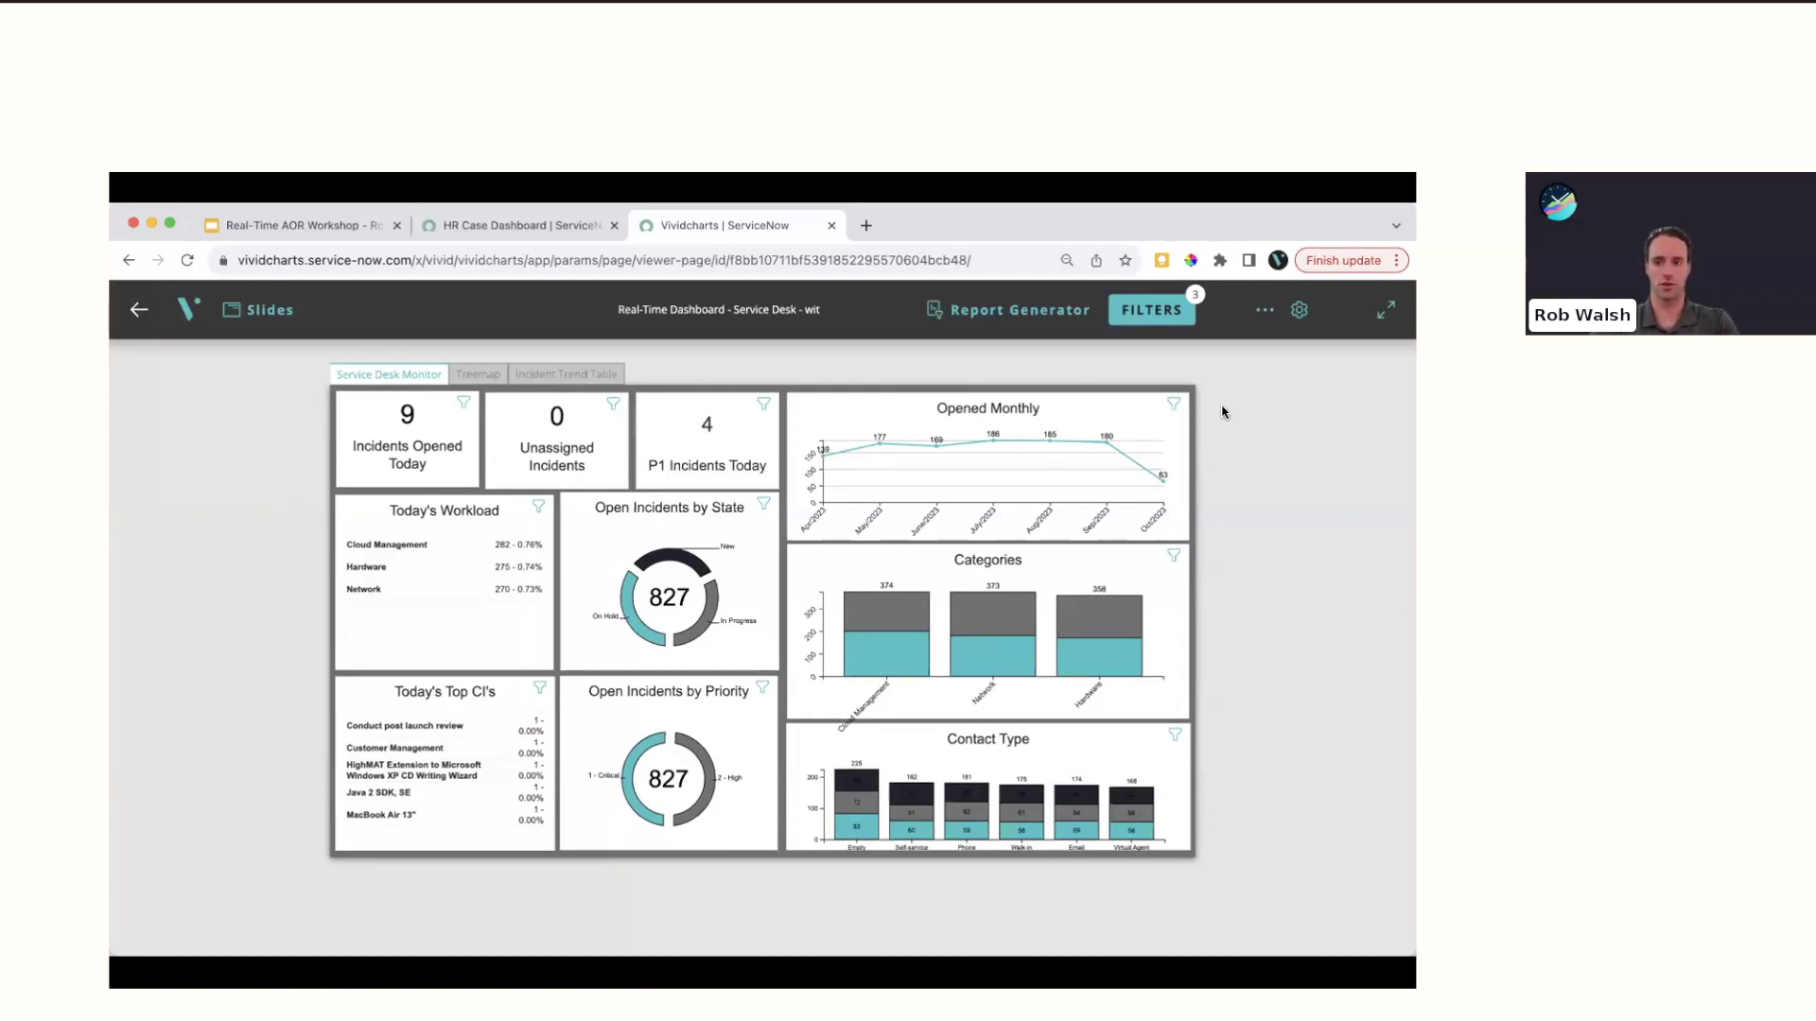
Review the dashboard's view-access sharing options, toggling sharing with all logged-in users on and off, and close without sharing
{"action": "left_click", "coordinate": [1264, 311]}
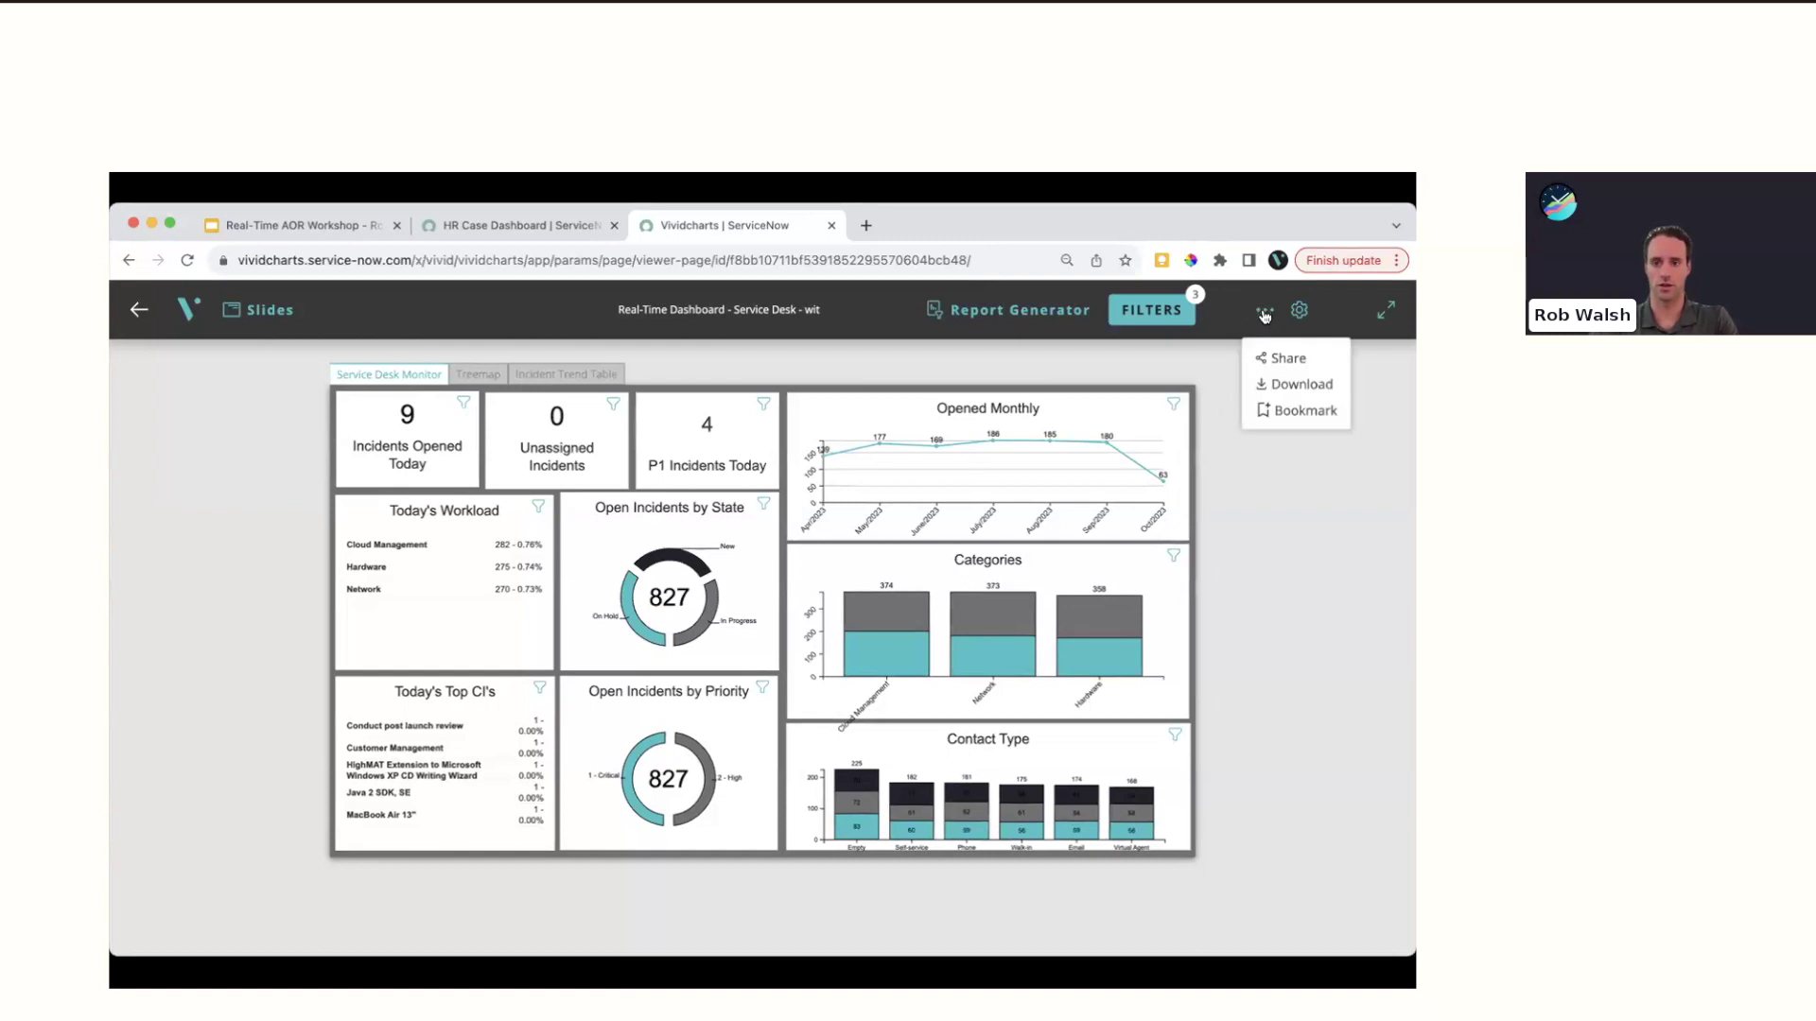
{"action": "left_click", "coordinate": [1282, 359]}
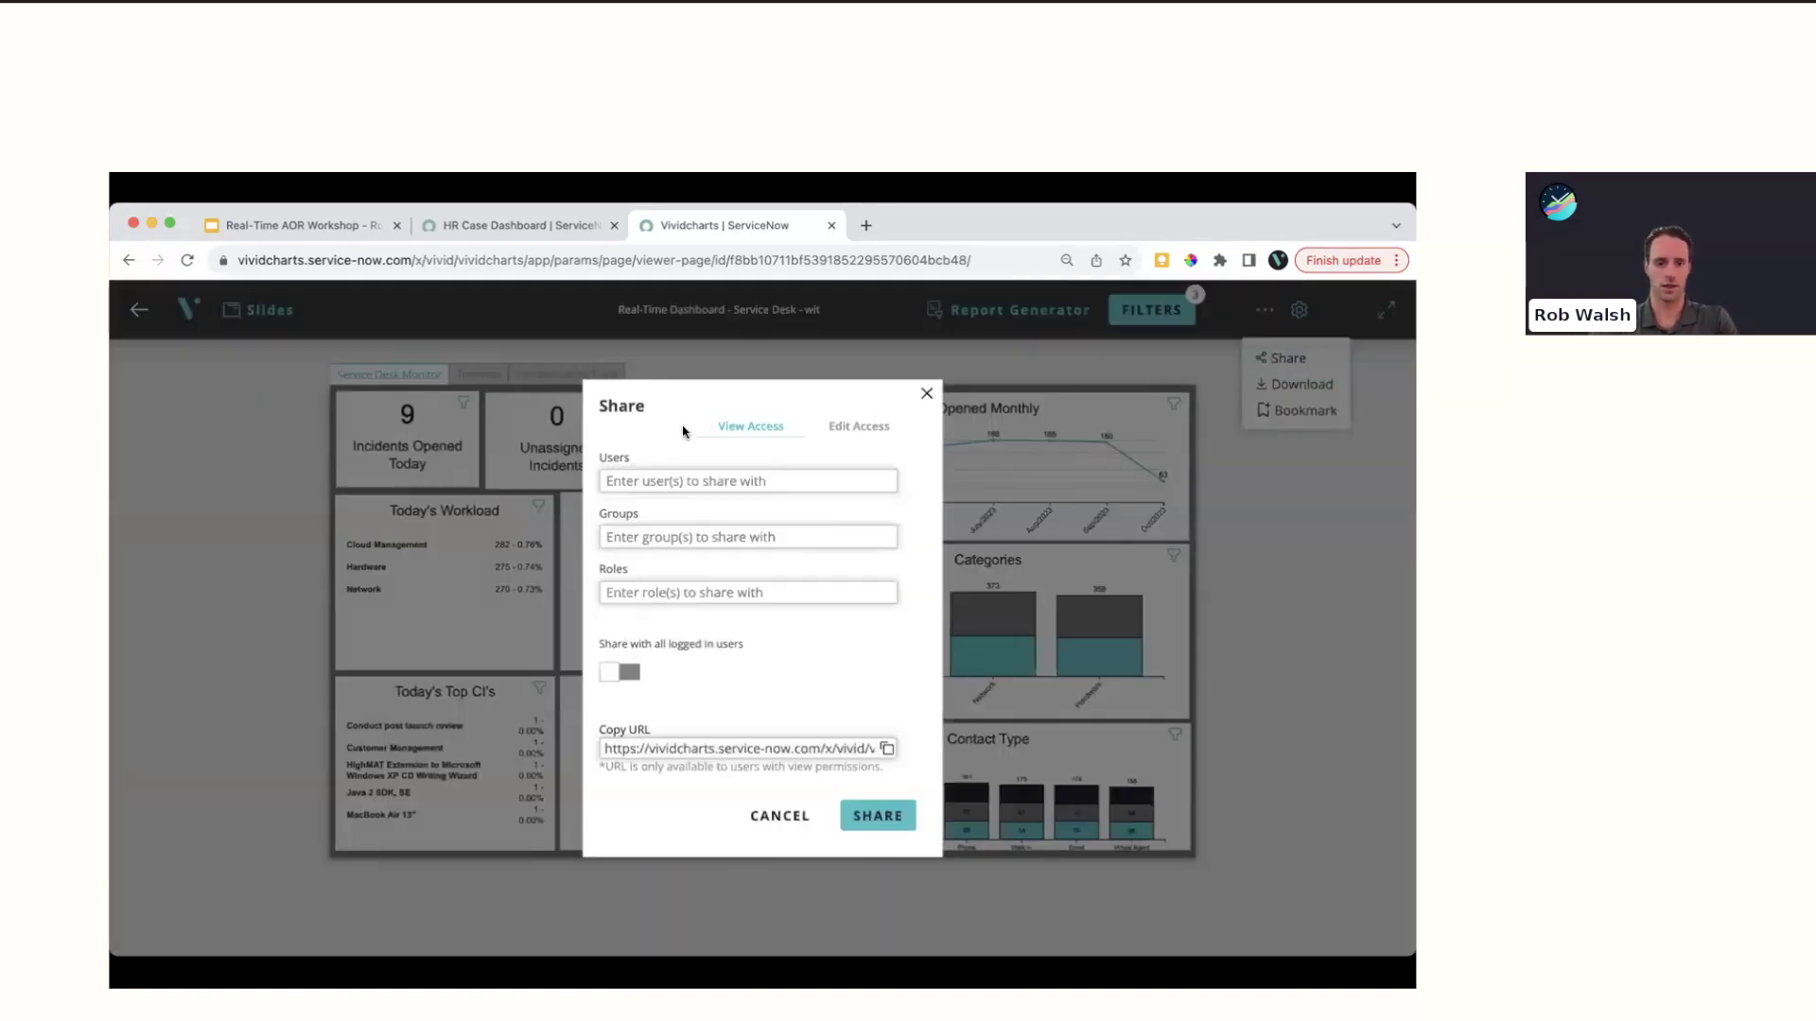
{"action": "left_click", "coordinate": [724, 475]}
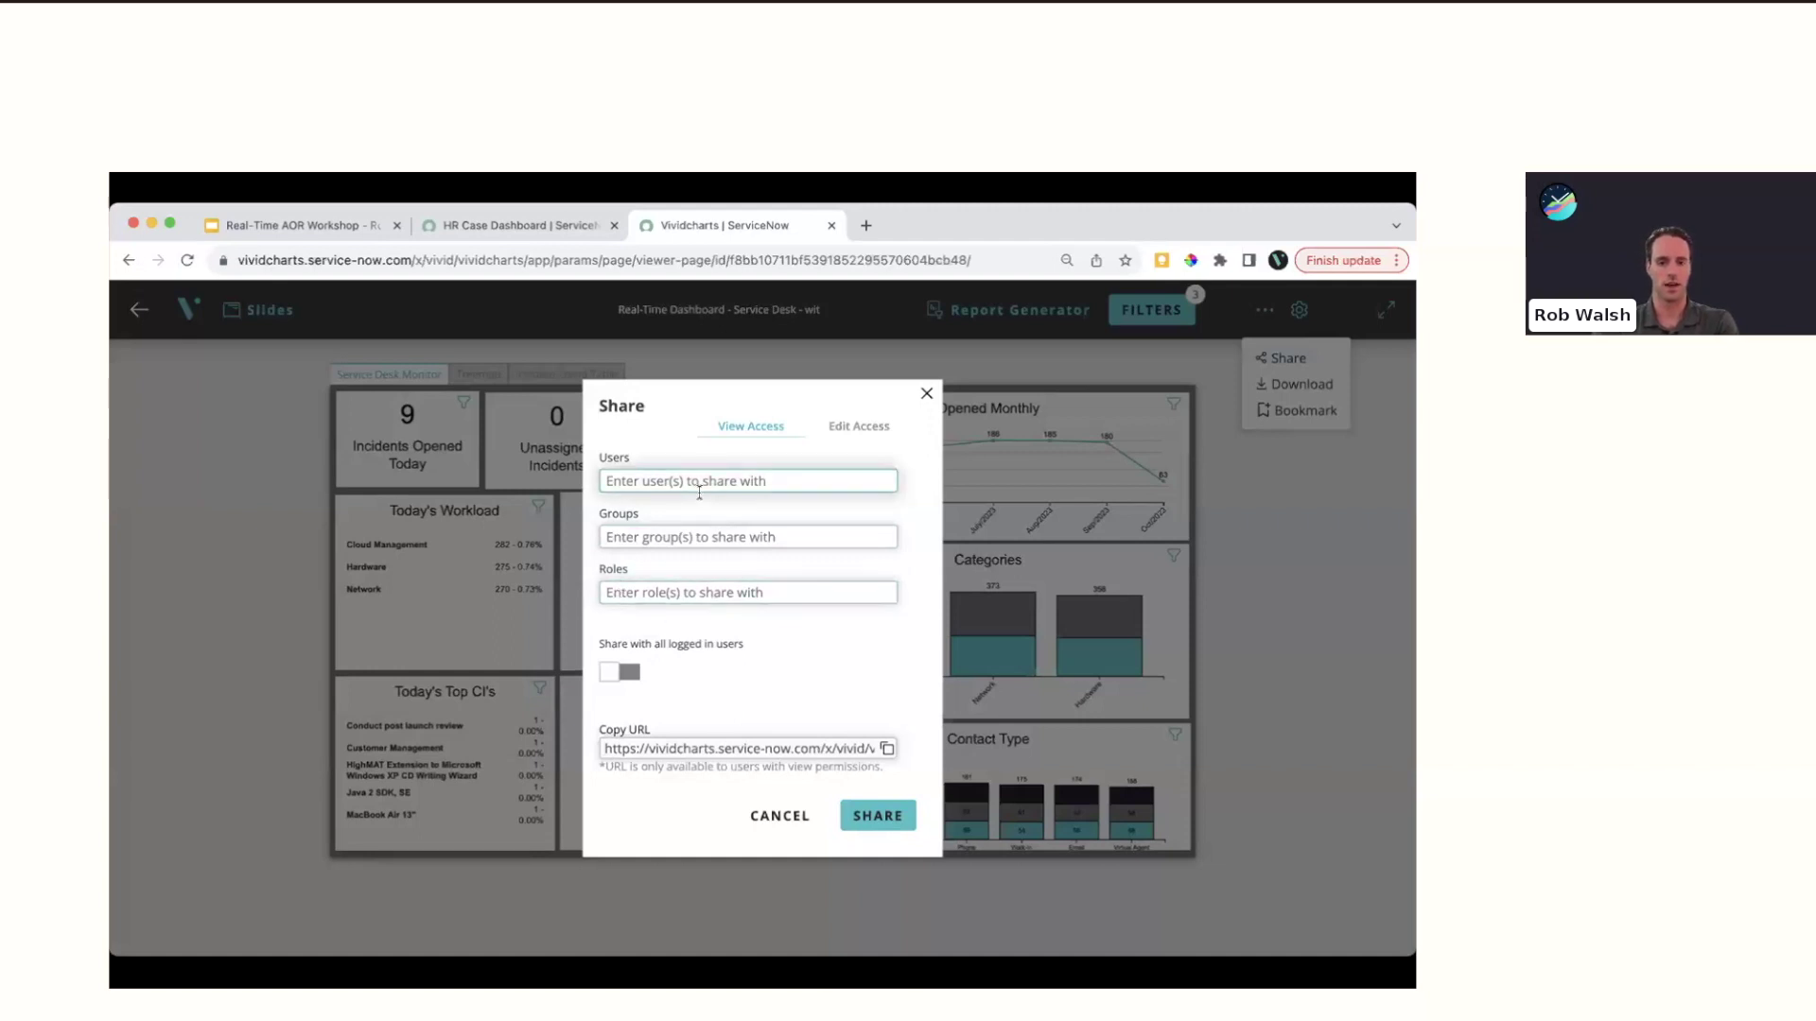
{"action": "left_click", "coordinate": [615, 672]}
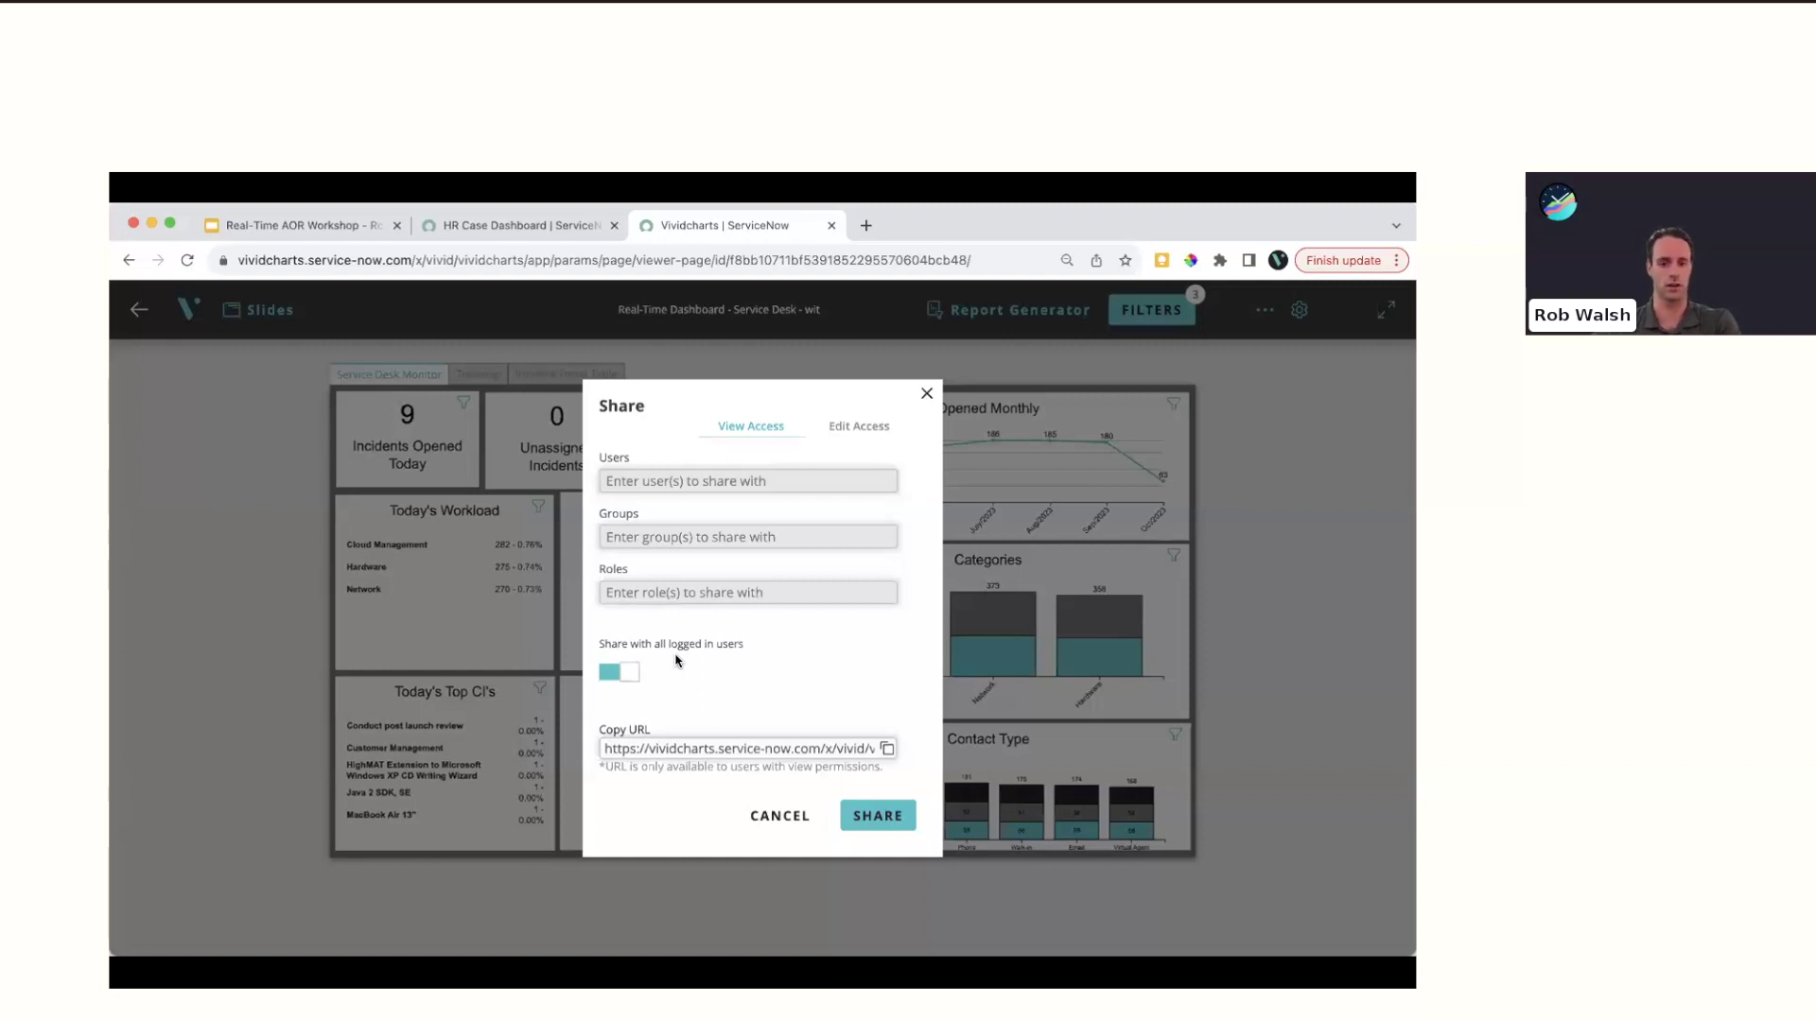
{"action": "left_click", "coordinate": [631, 673]}
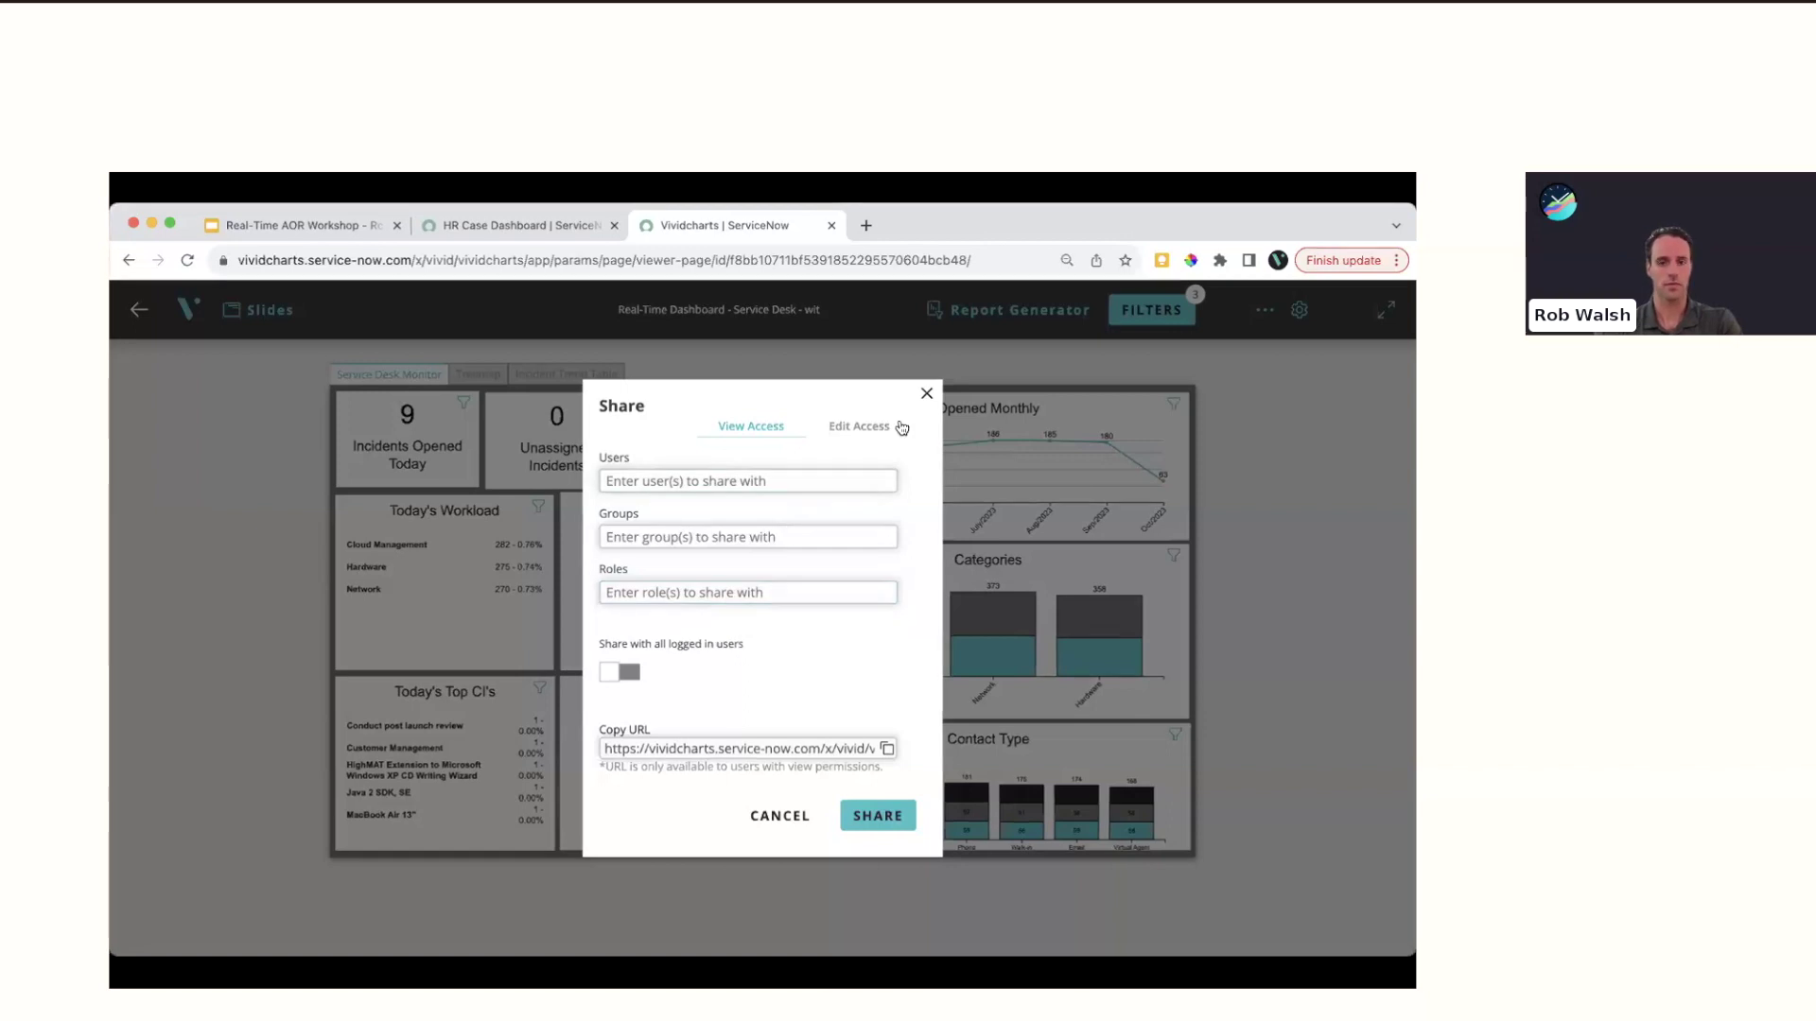
{"action": "left_click", "coordinate": [926, 395]}
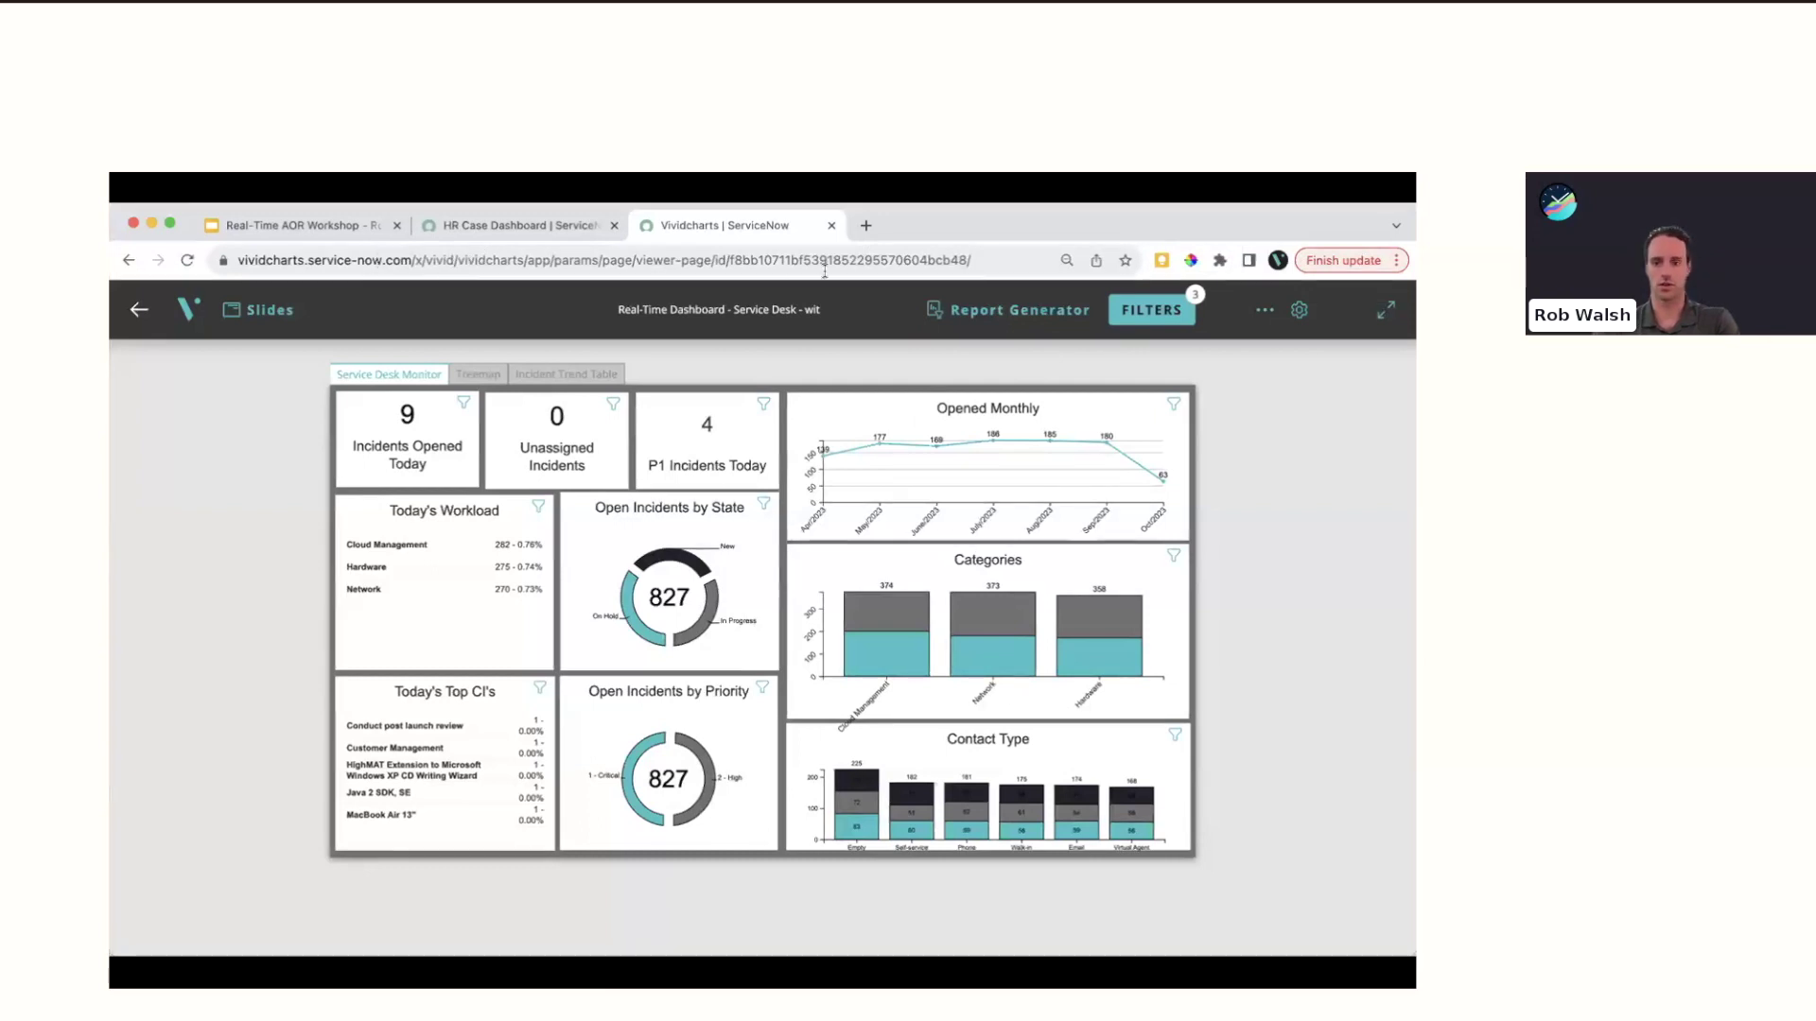
Examine the file formats offered for downloading the dashboard and close without downloading
{"action": "left_click", "coordinate": [1265, 310]}
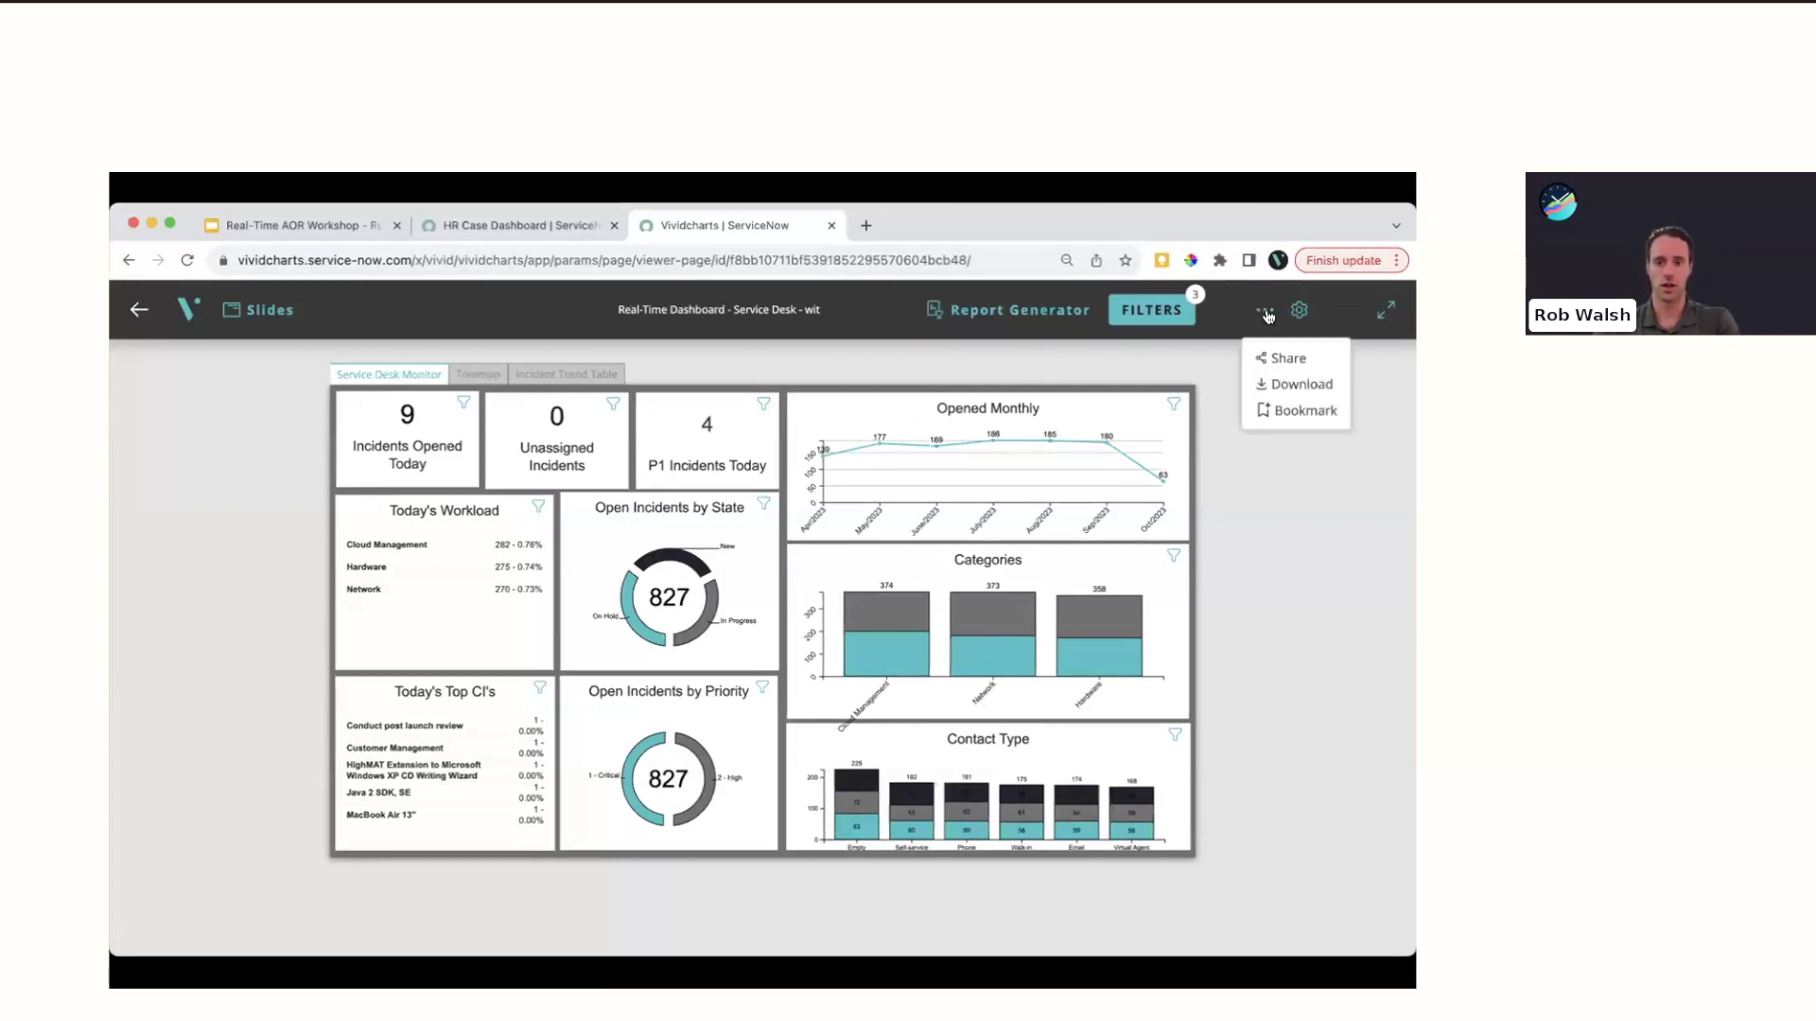
{"action": "left_click", "coordinate": [1302, 385]}
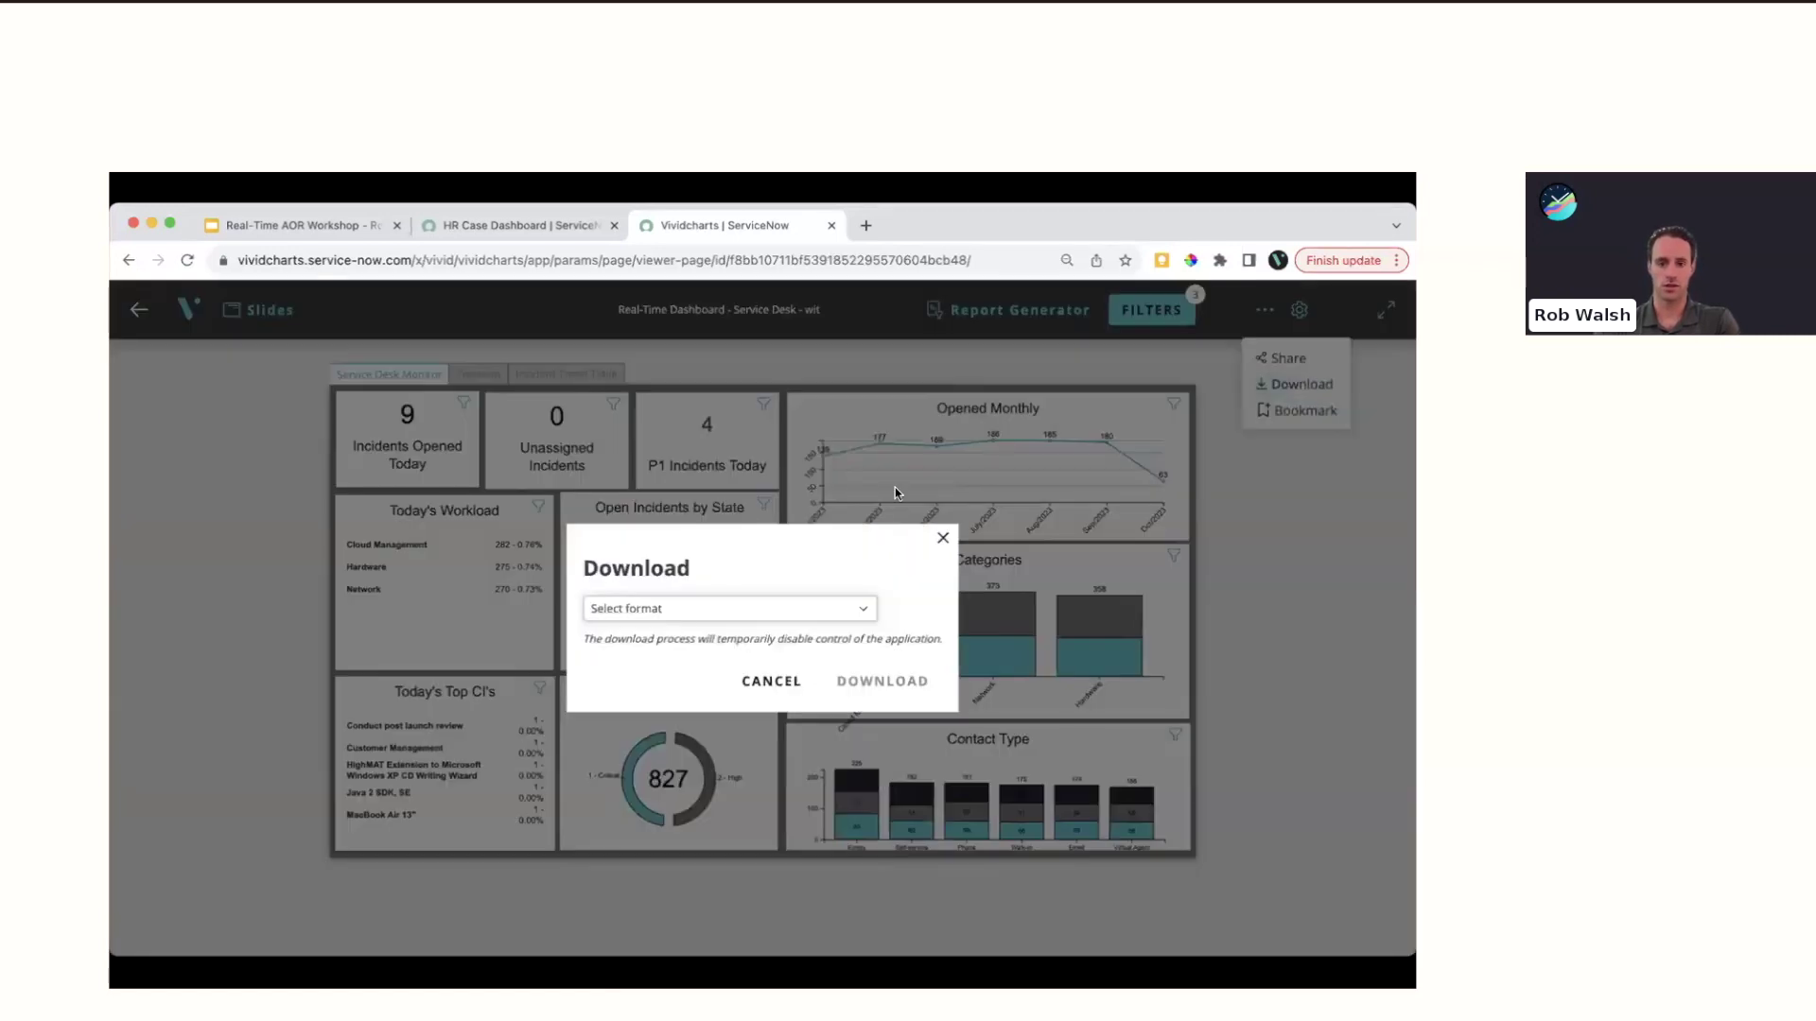
{"action": "left_click", "coordinate": [648, 611]}
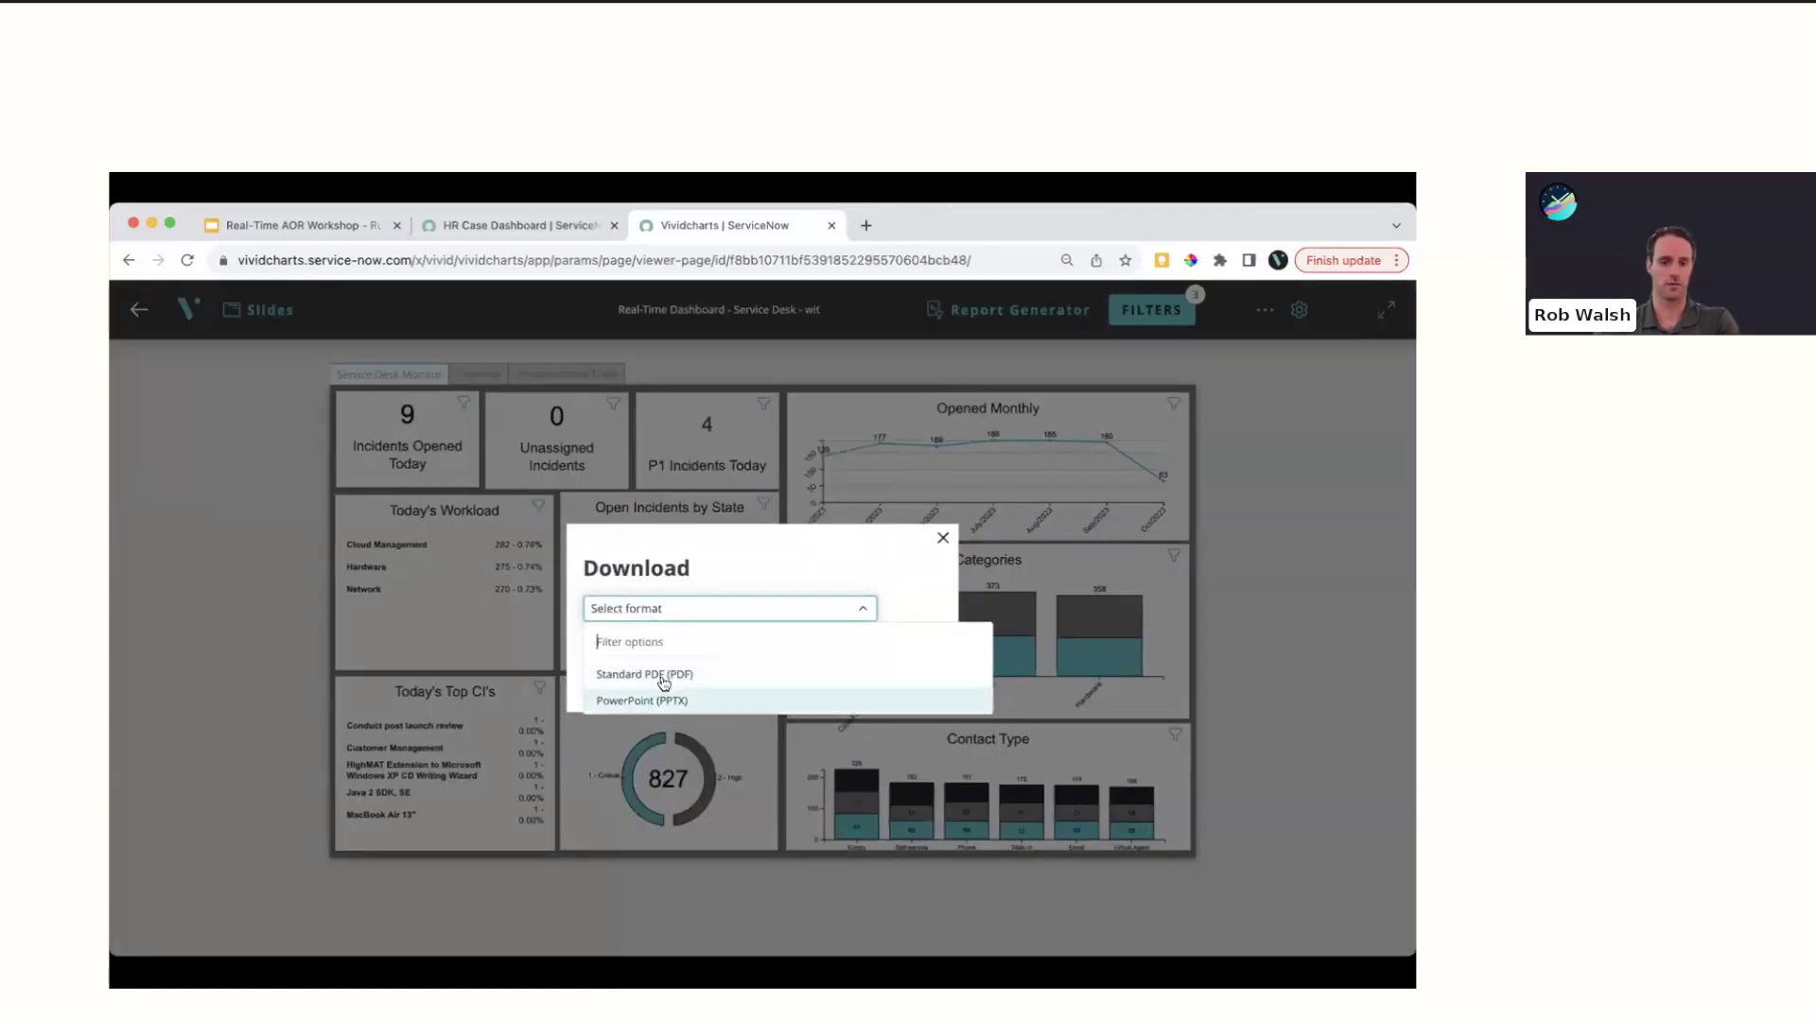
{"action": "left_click", "coordinate": [731, 611]}
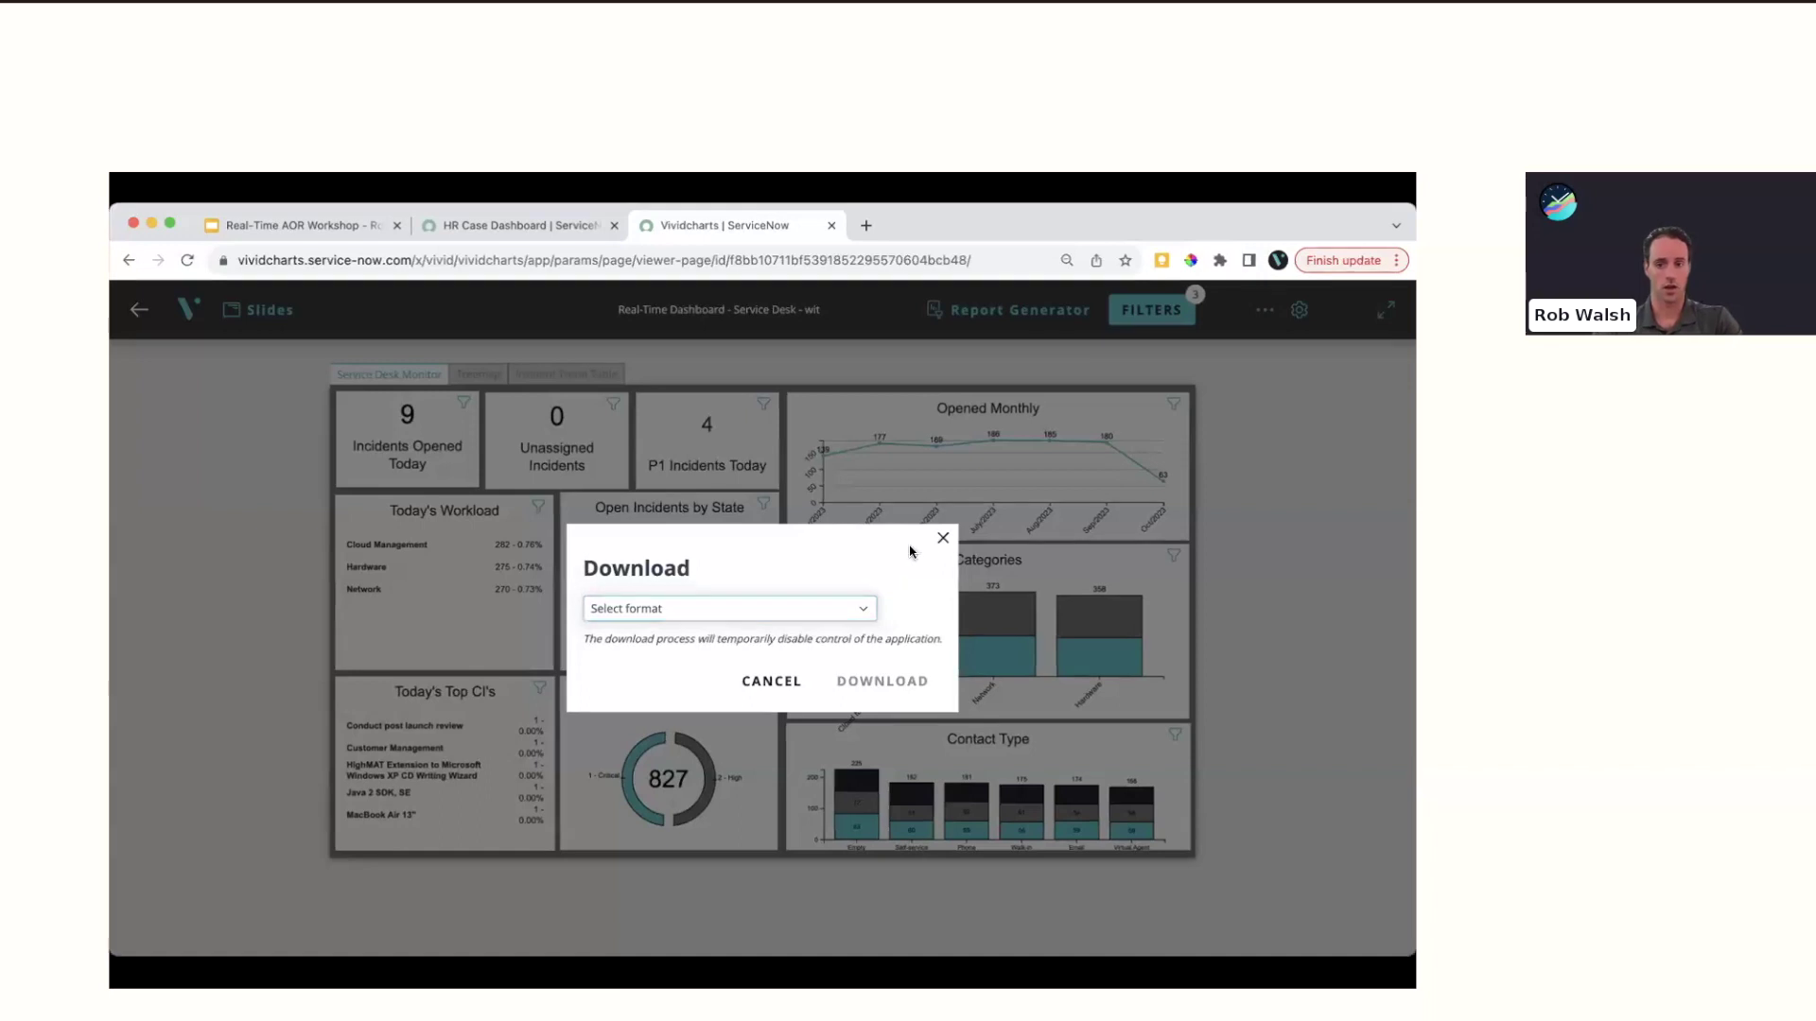
{"action": "left_click", "coordinate": [944, 538]}
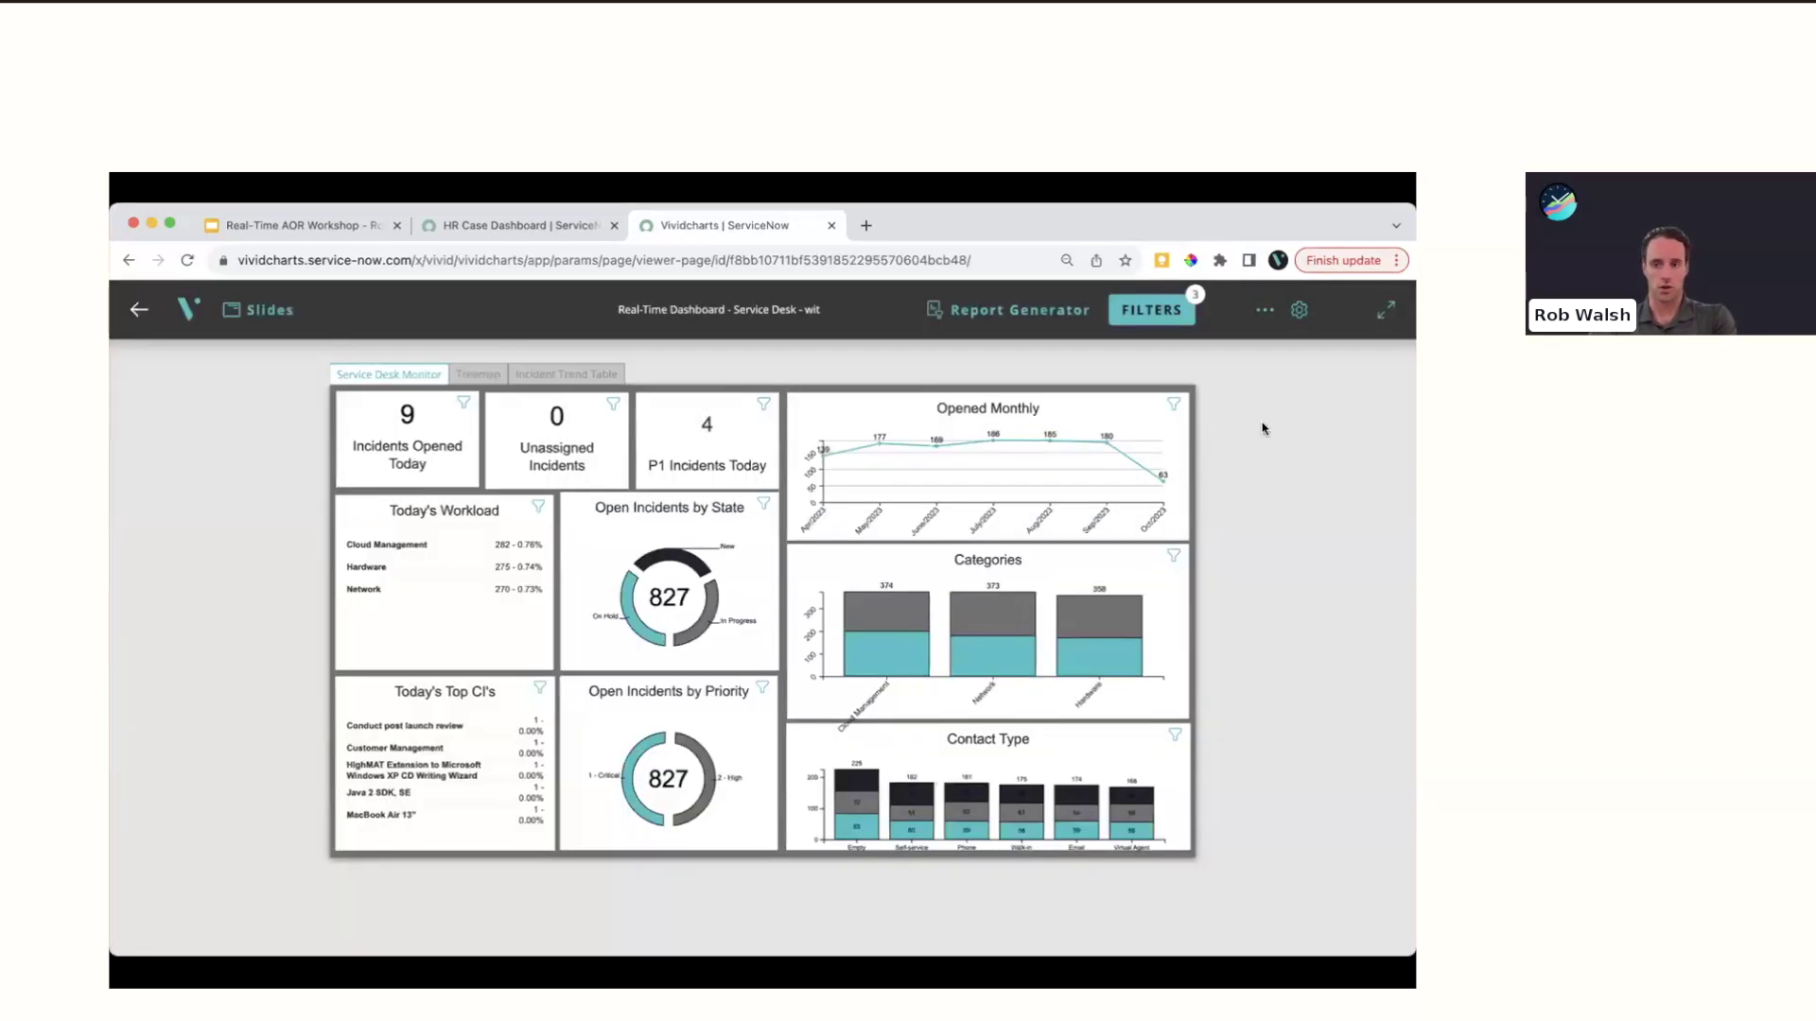
Examine the loop speed choices in the viewer settings and close the settings without choosing one
{"action": "left_click", "coordinate": [1300, 313]}
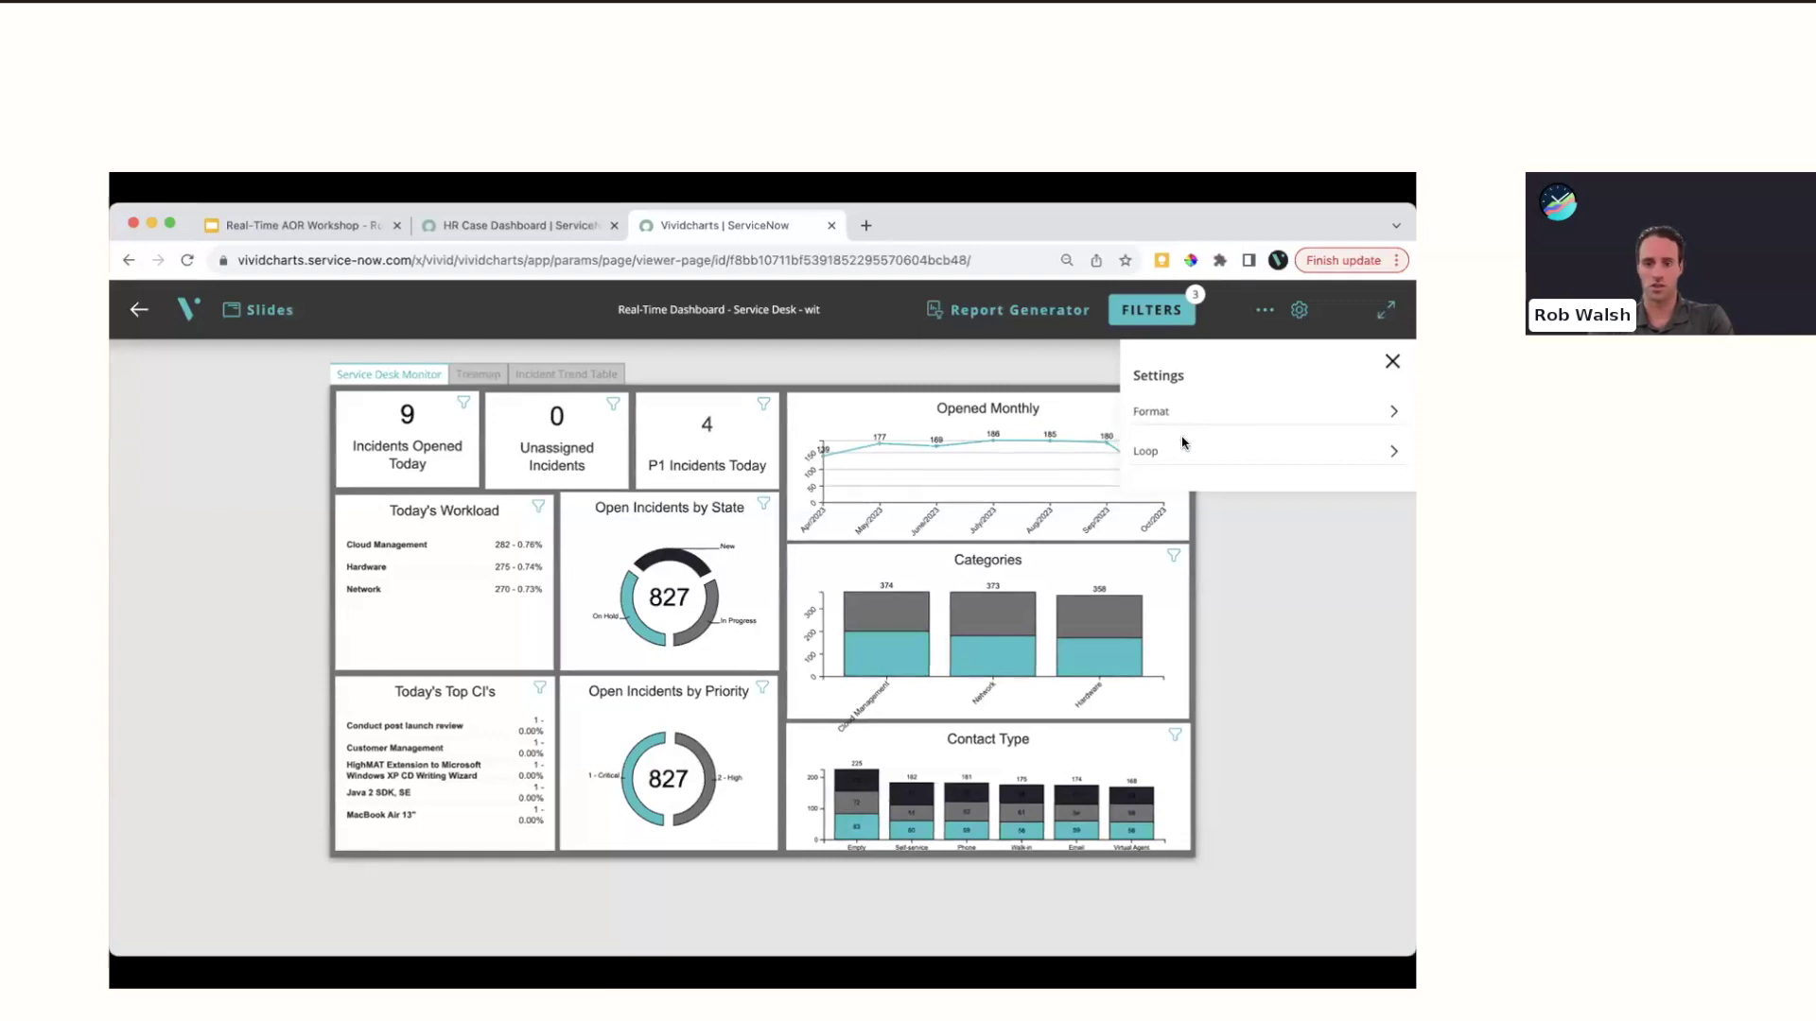
{"action": "left_click", "coordinate": [1268, 453]}
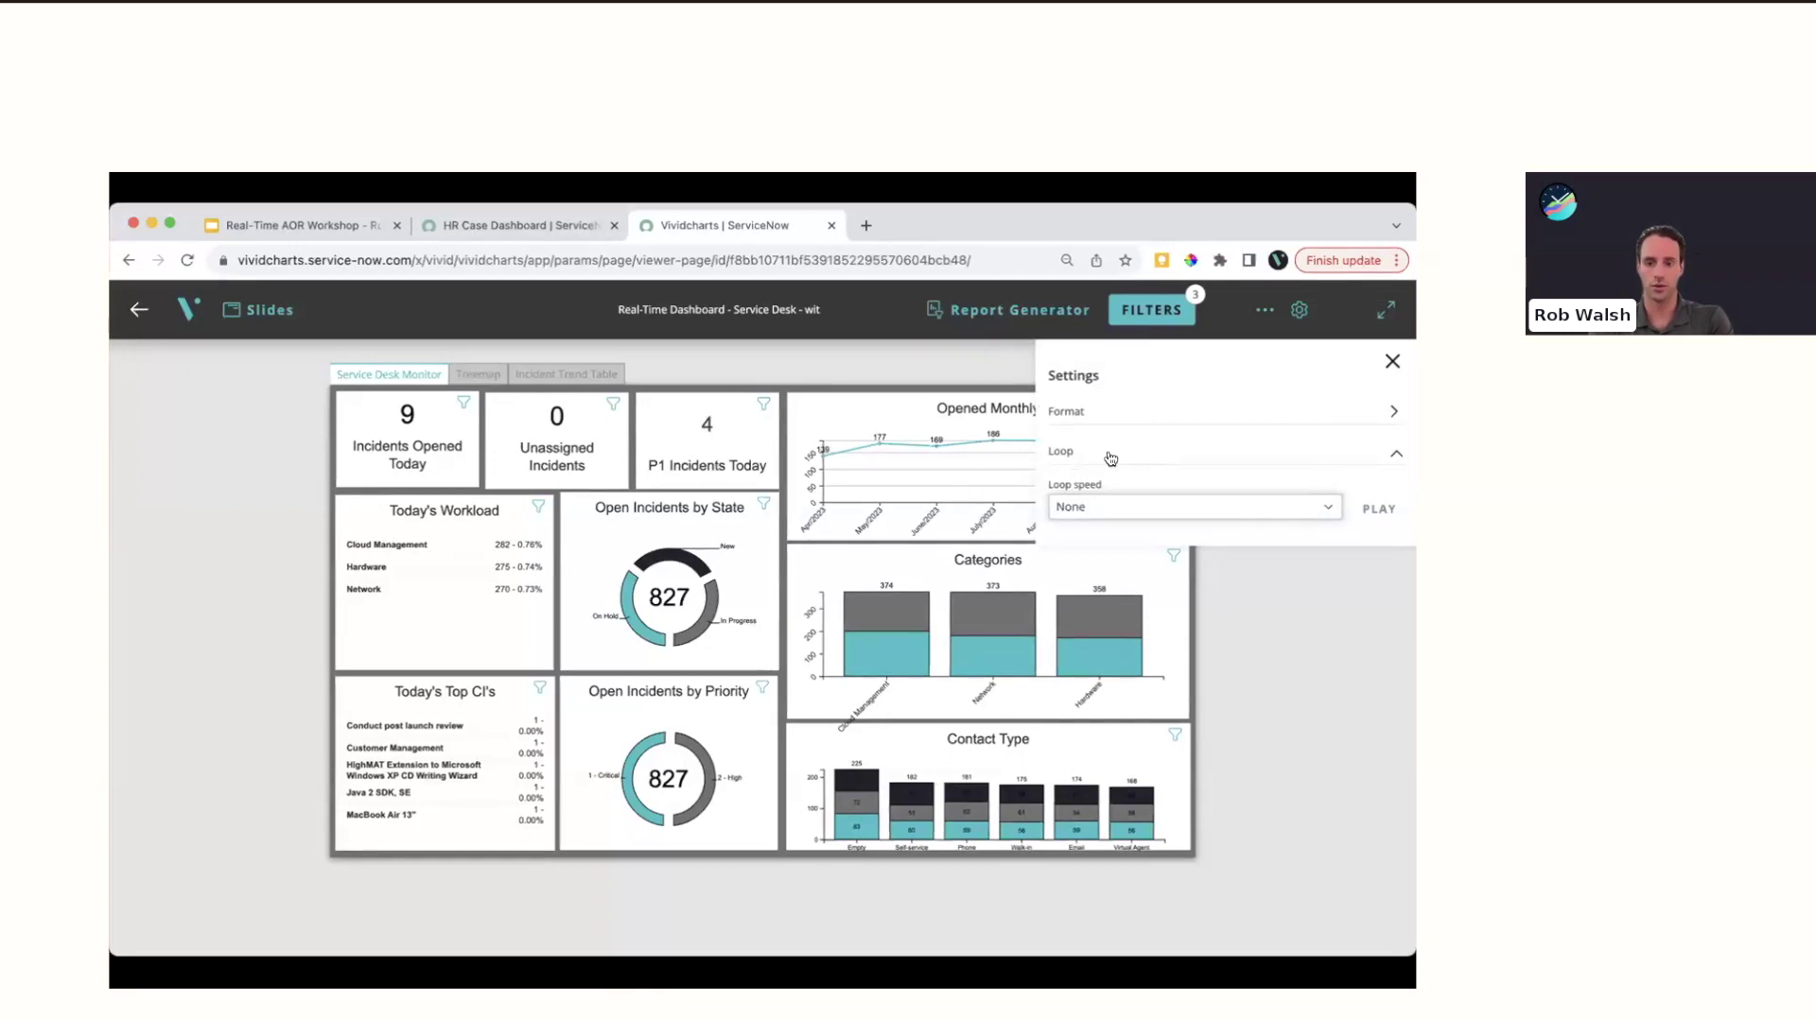
{"action": "left_click", "coordinate": [1078, 507]}
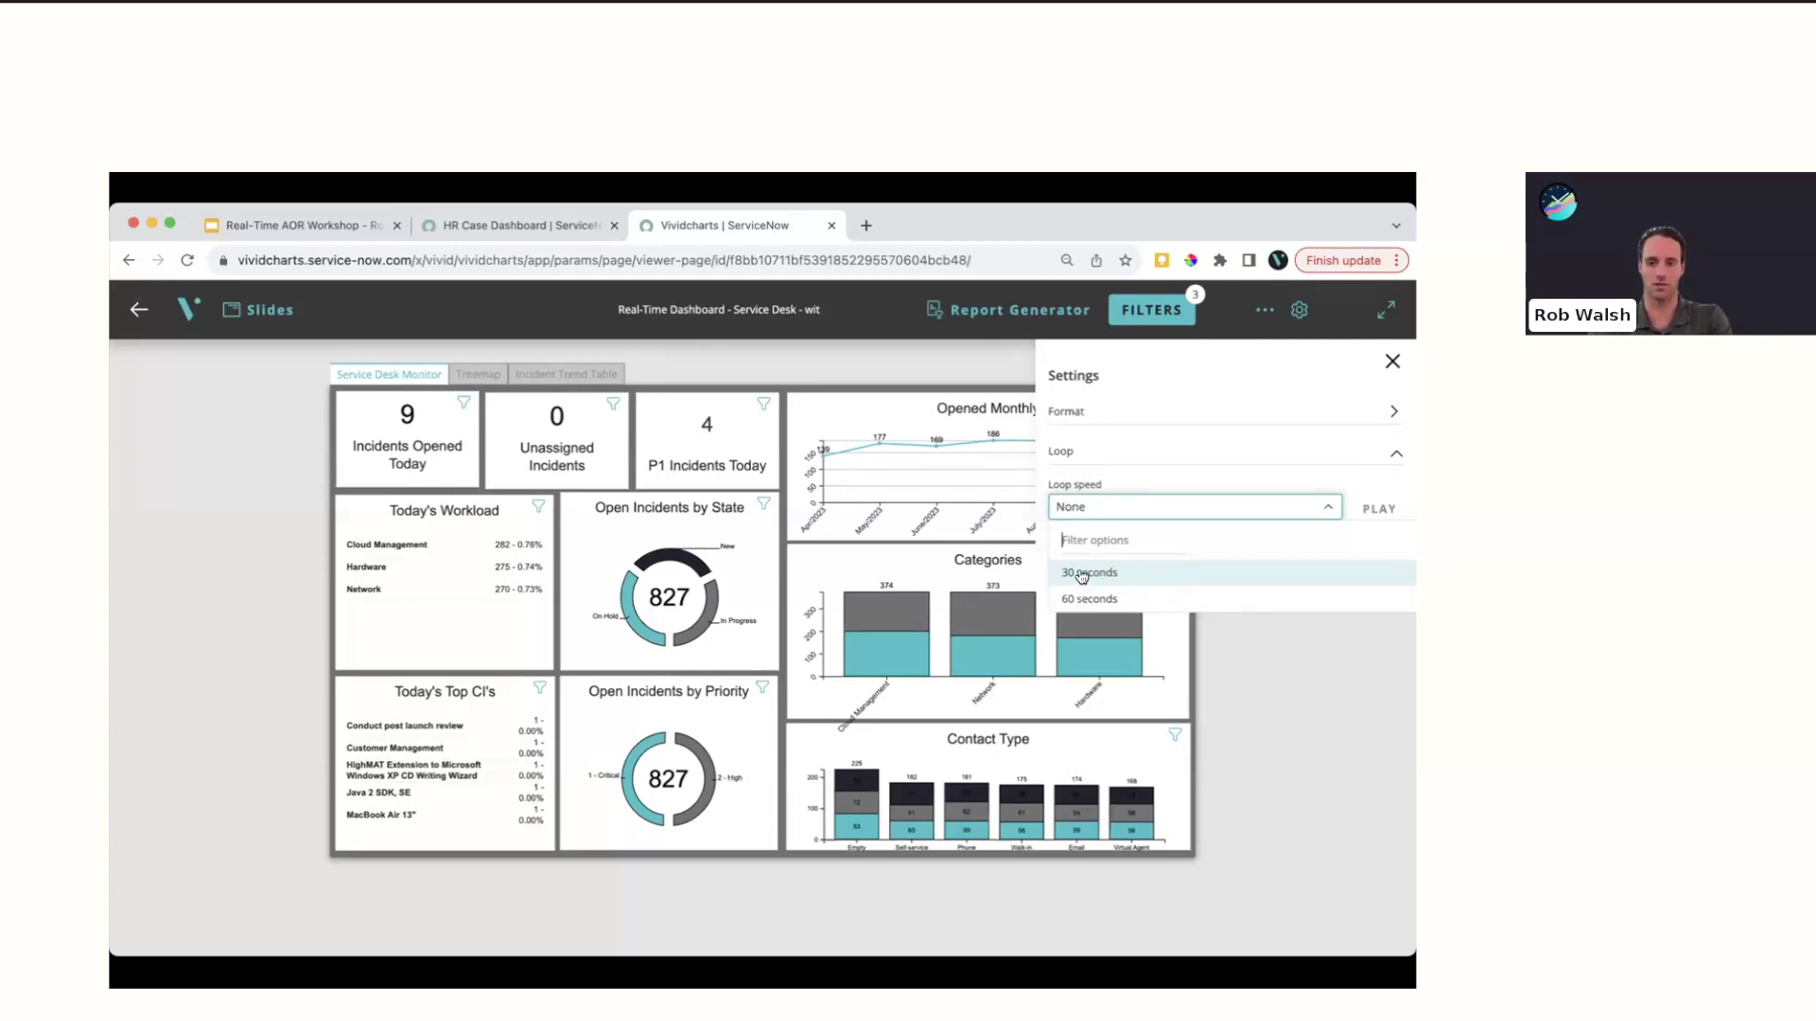
{"action": "left_click", "coordinate": [1291, 516]}
{"action": "left_click", "coordinate": [1391, 363]}
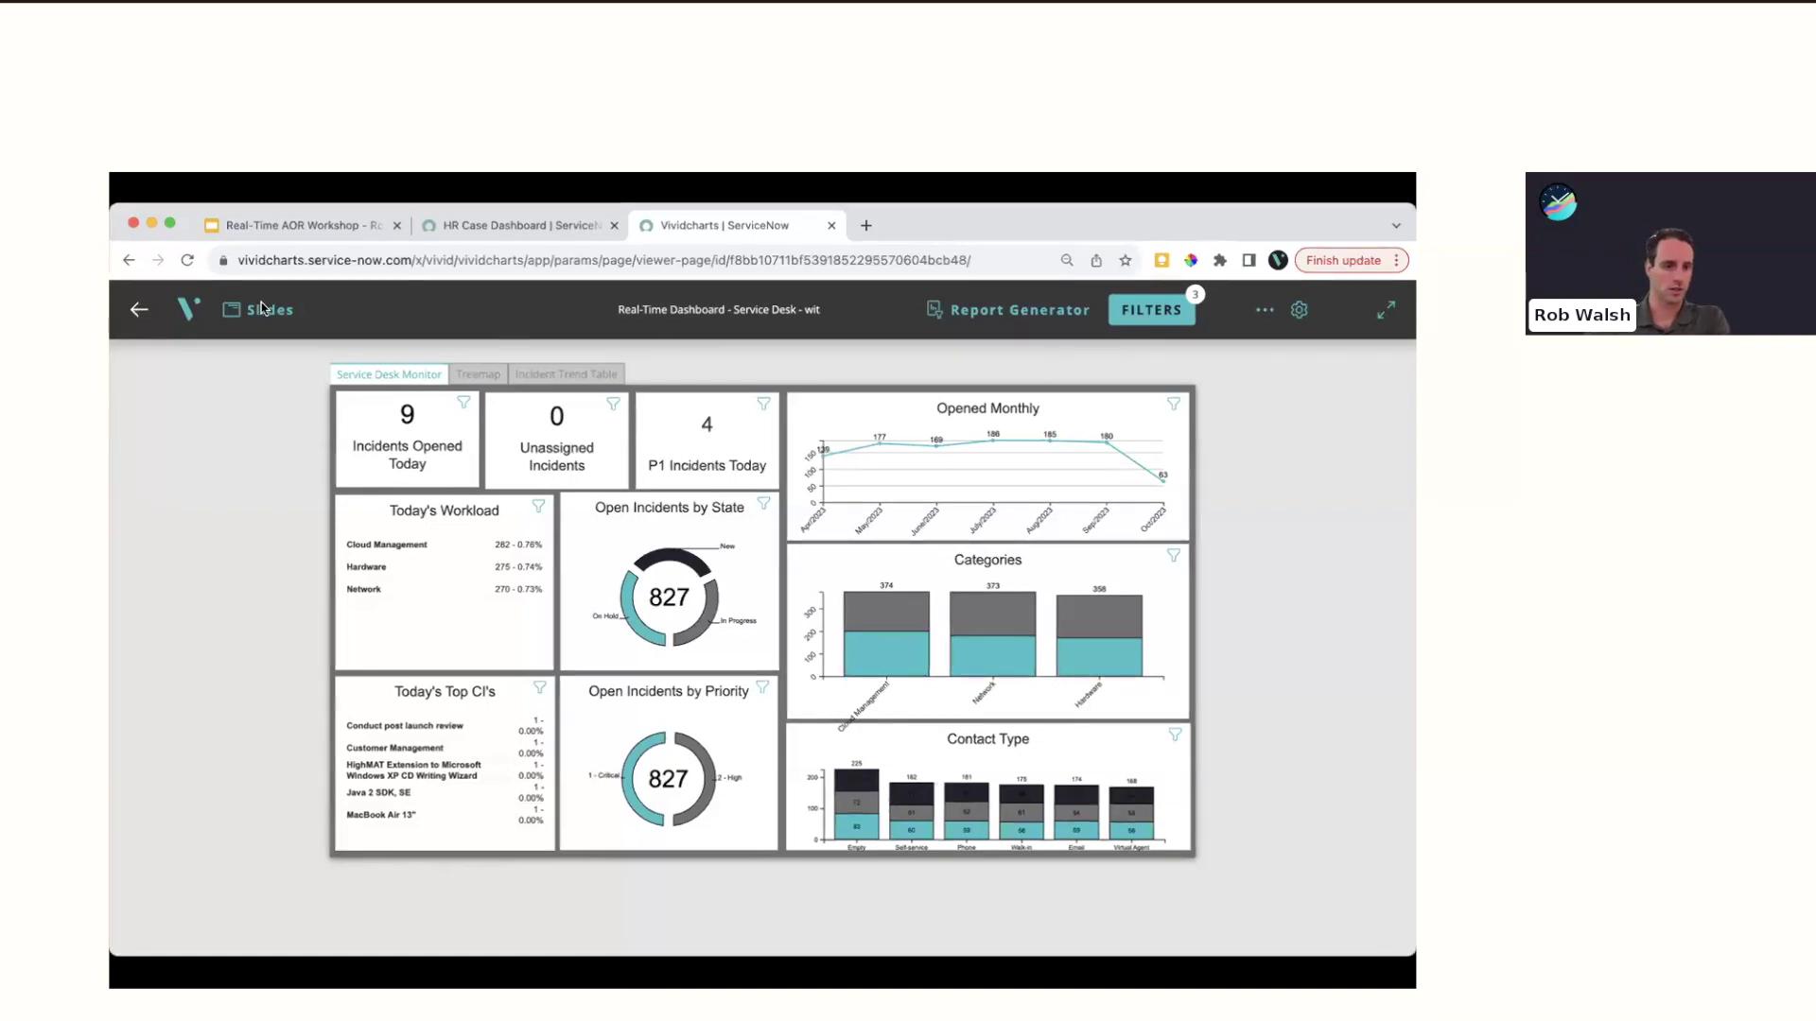
Return to the Real-Time collection, open Real-Time - Service Desk Review for editing, and look at its second slide before going back to Slide 1
{"action": "left_click", "coordinate": [138, 312]}
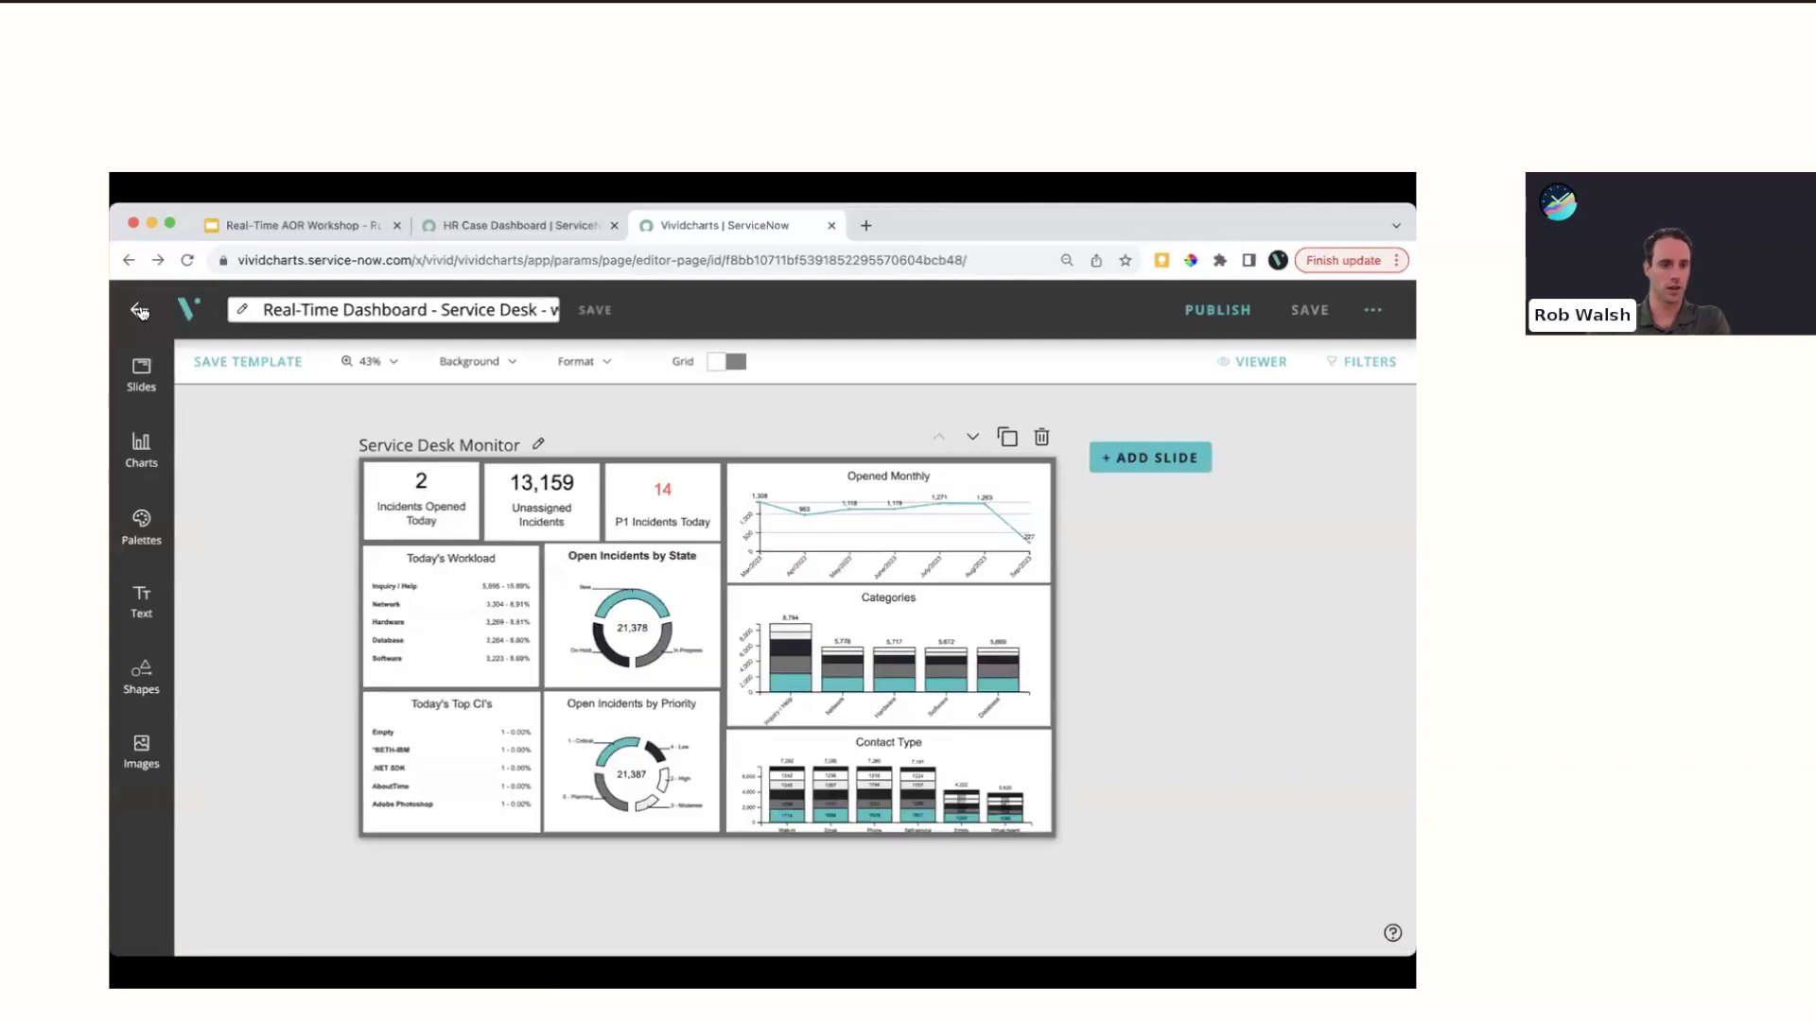
{"action": "left_click", "coordinate": [139, 311]}
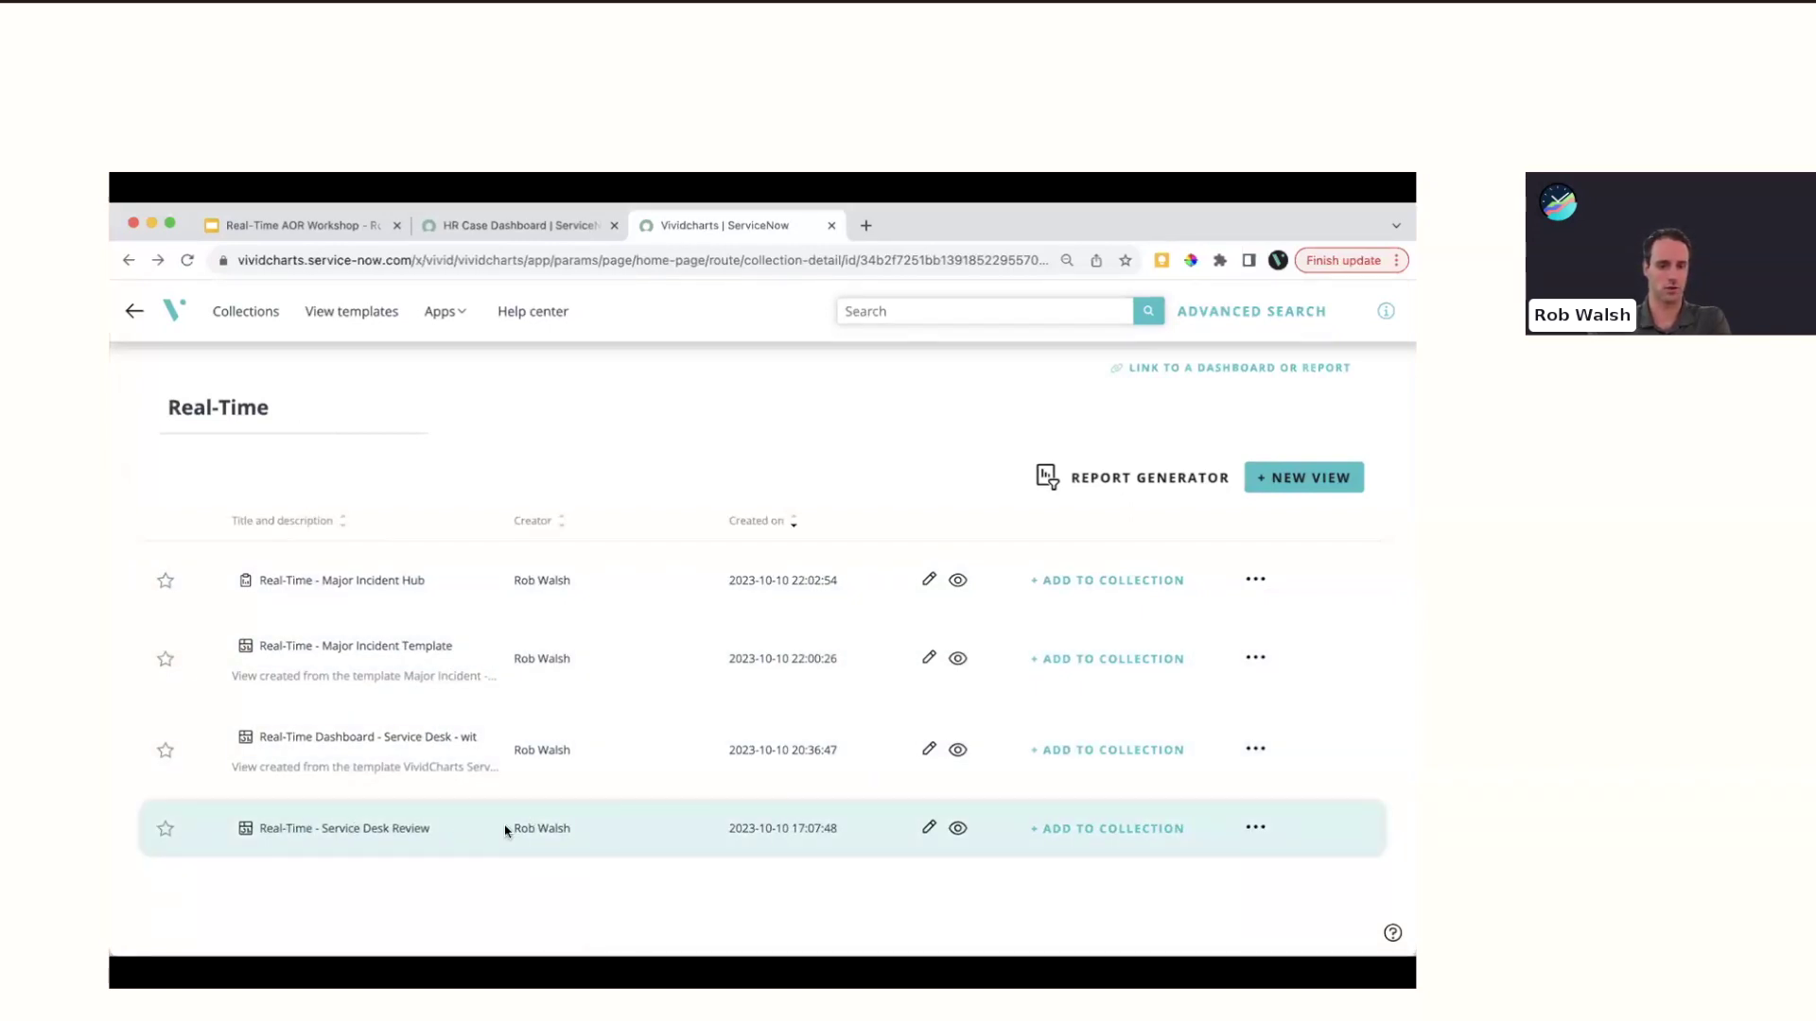
{"action": "left_click", "coordinate": [929, 829]}
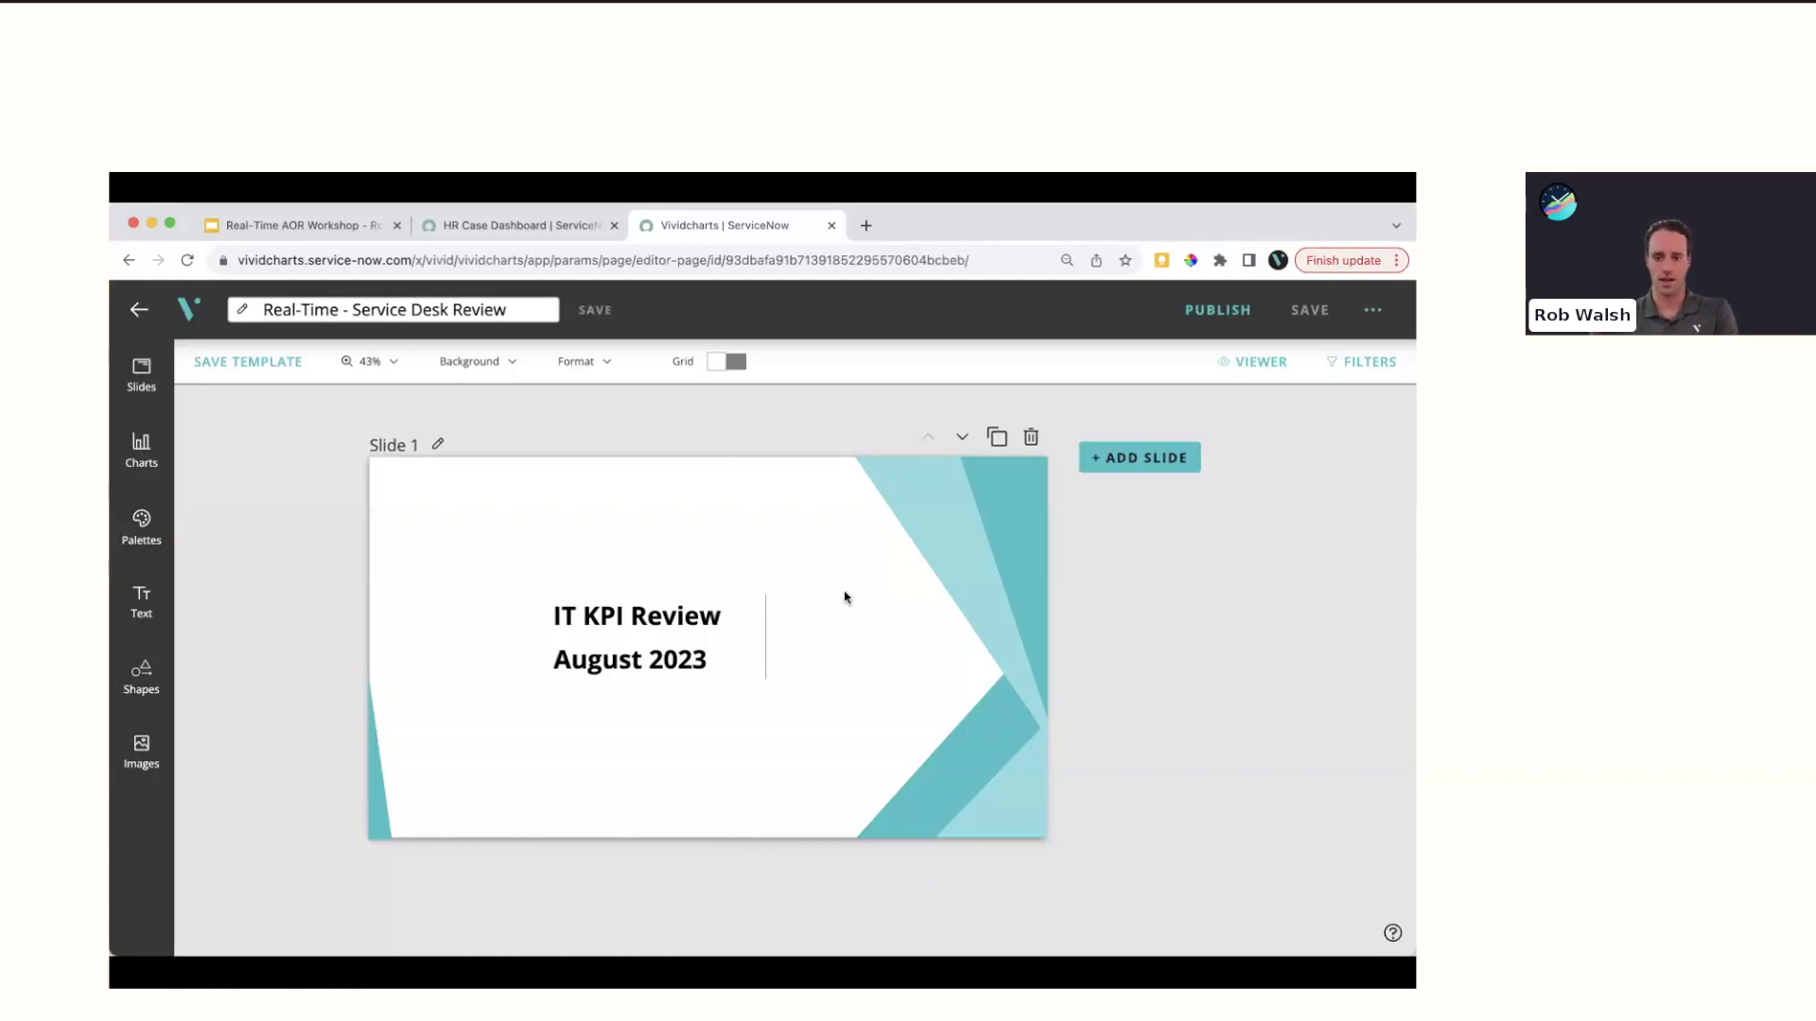
{"action": "left_click", "coordinate": [962, 437]}
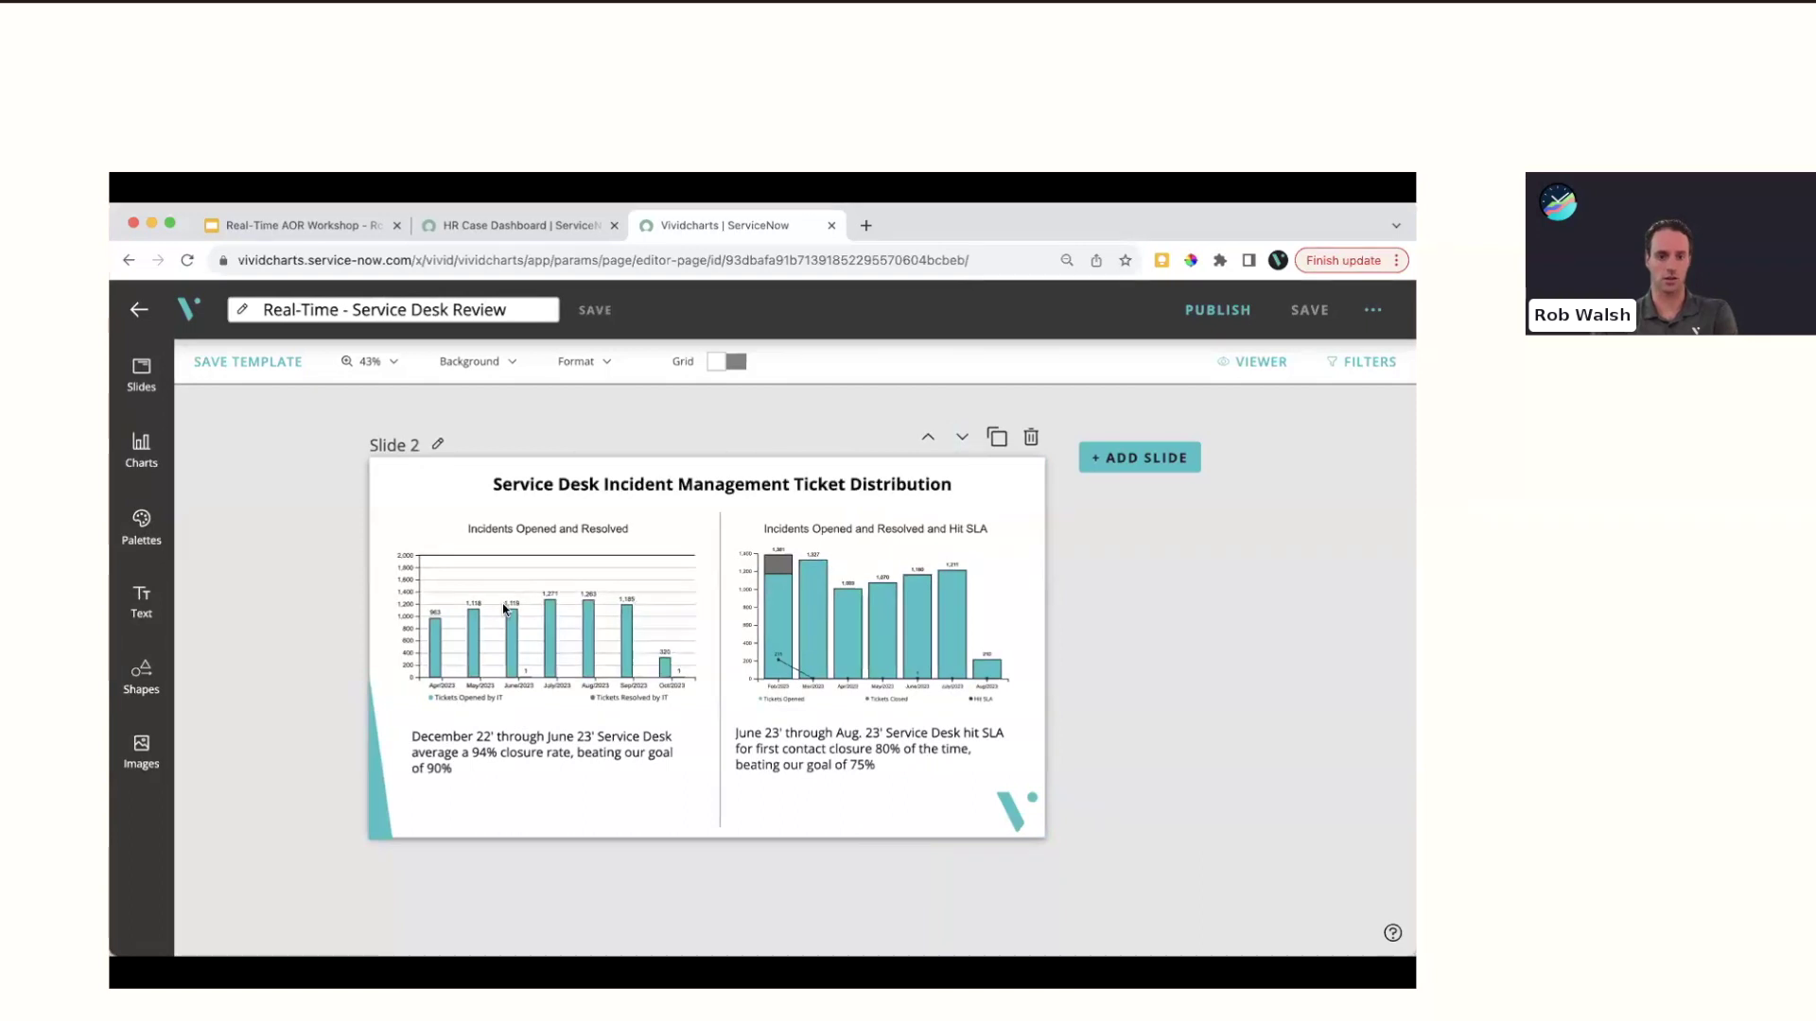
{"action": "left_click", "coordinate": [930, 437]}
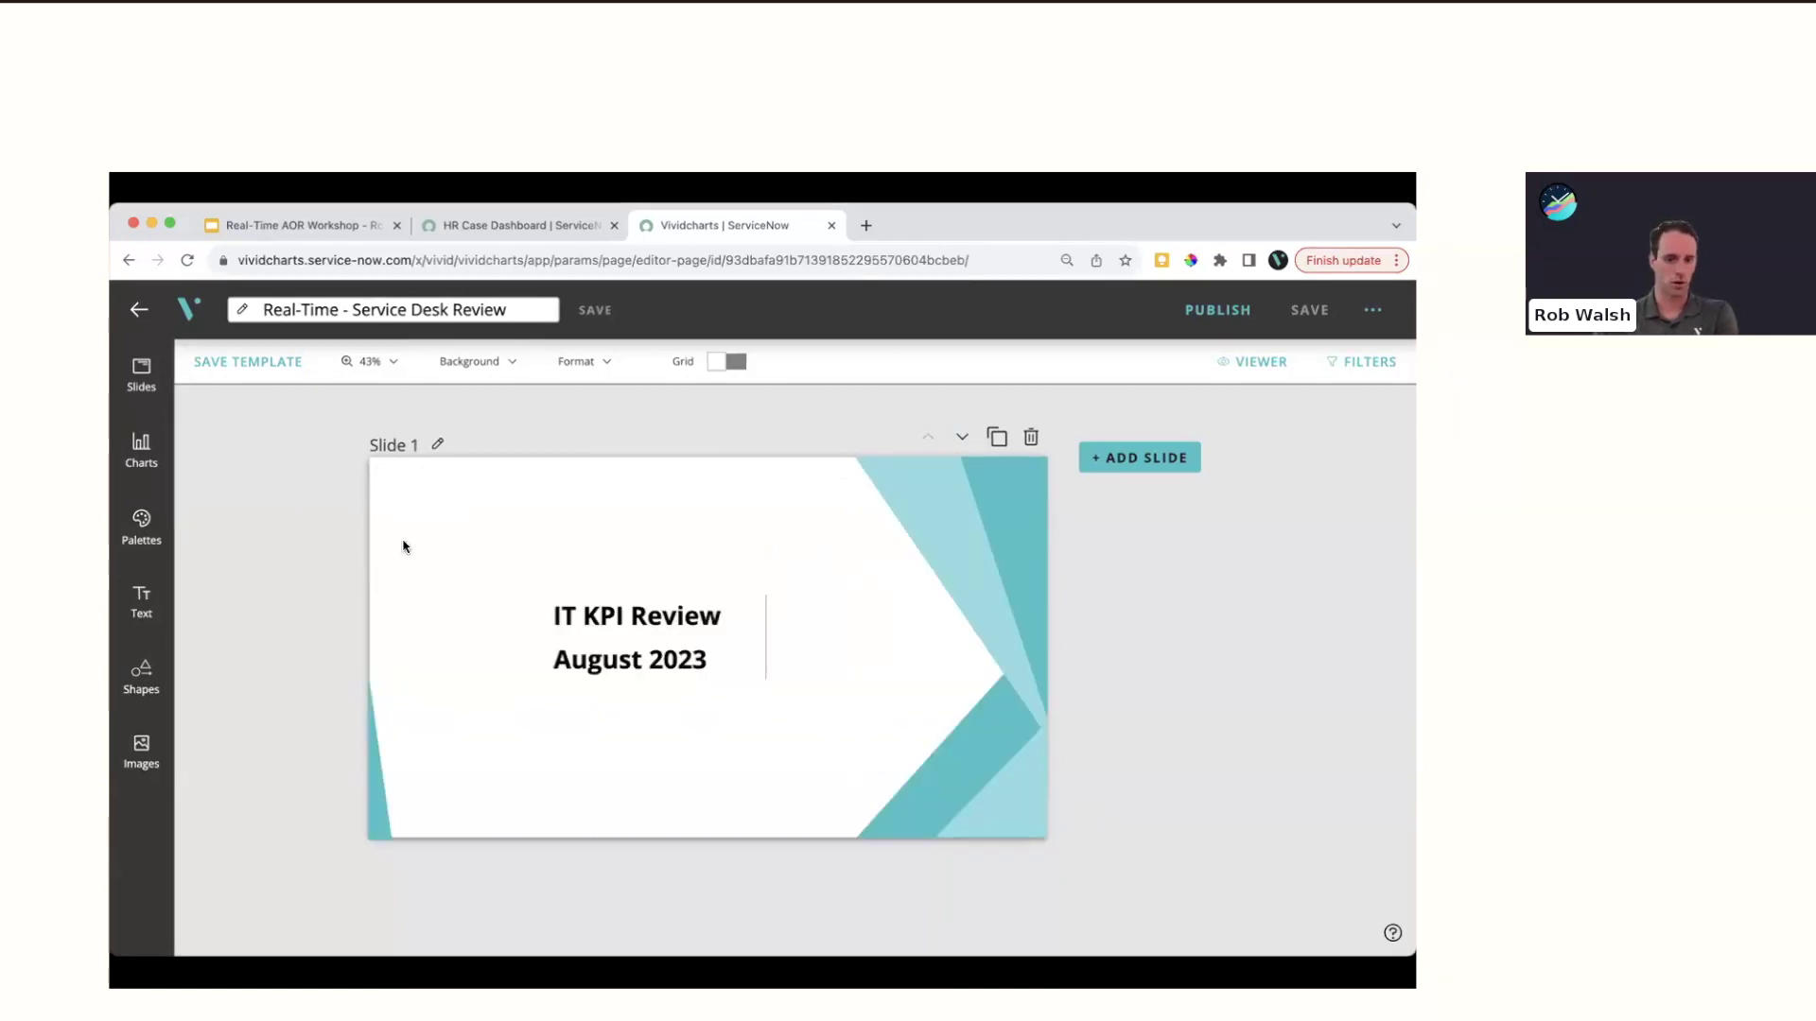
Change the month in the title slide's date text to October and shift the text box slightly to position 516 x 504
{"action": "left_click", "coordinate": [598, 674]}
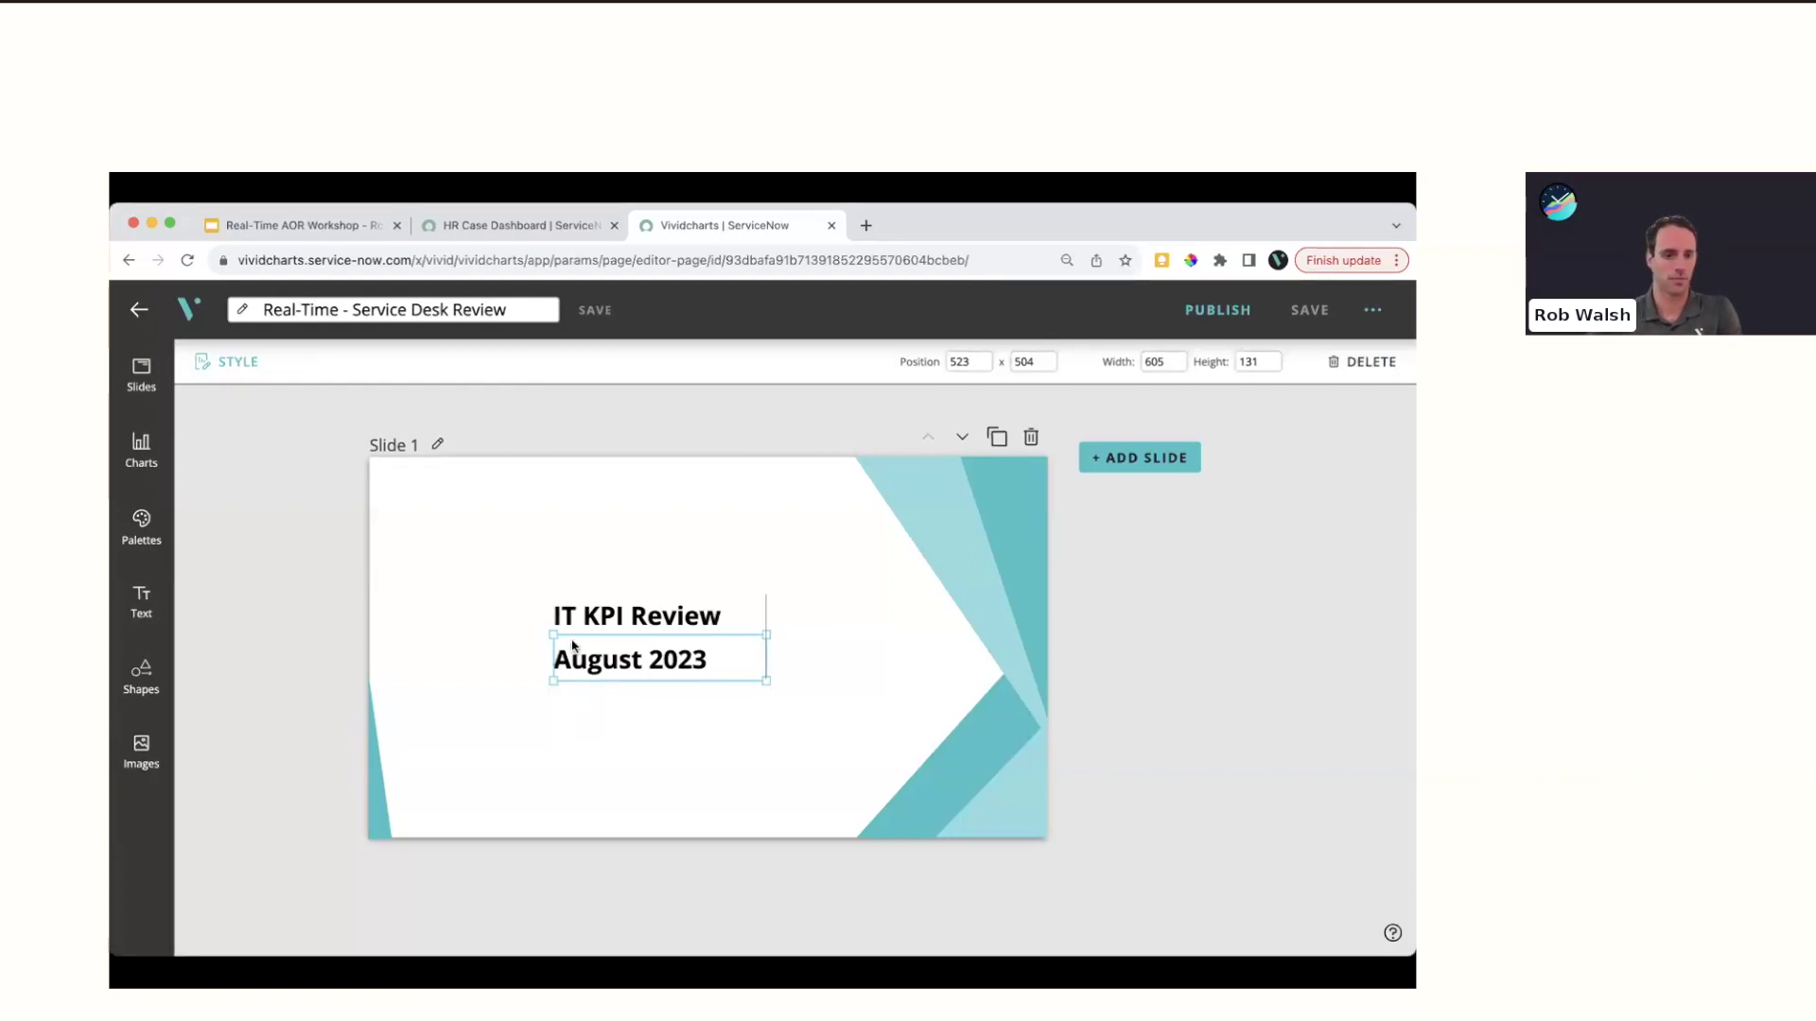
{"action": "left_click", "coordinate": [234, 370]}
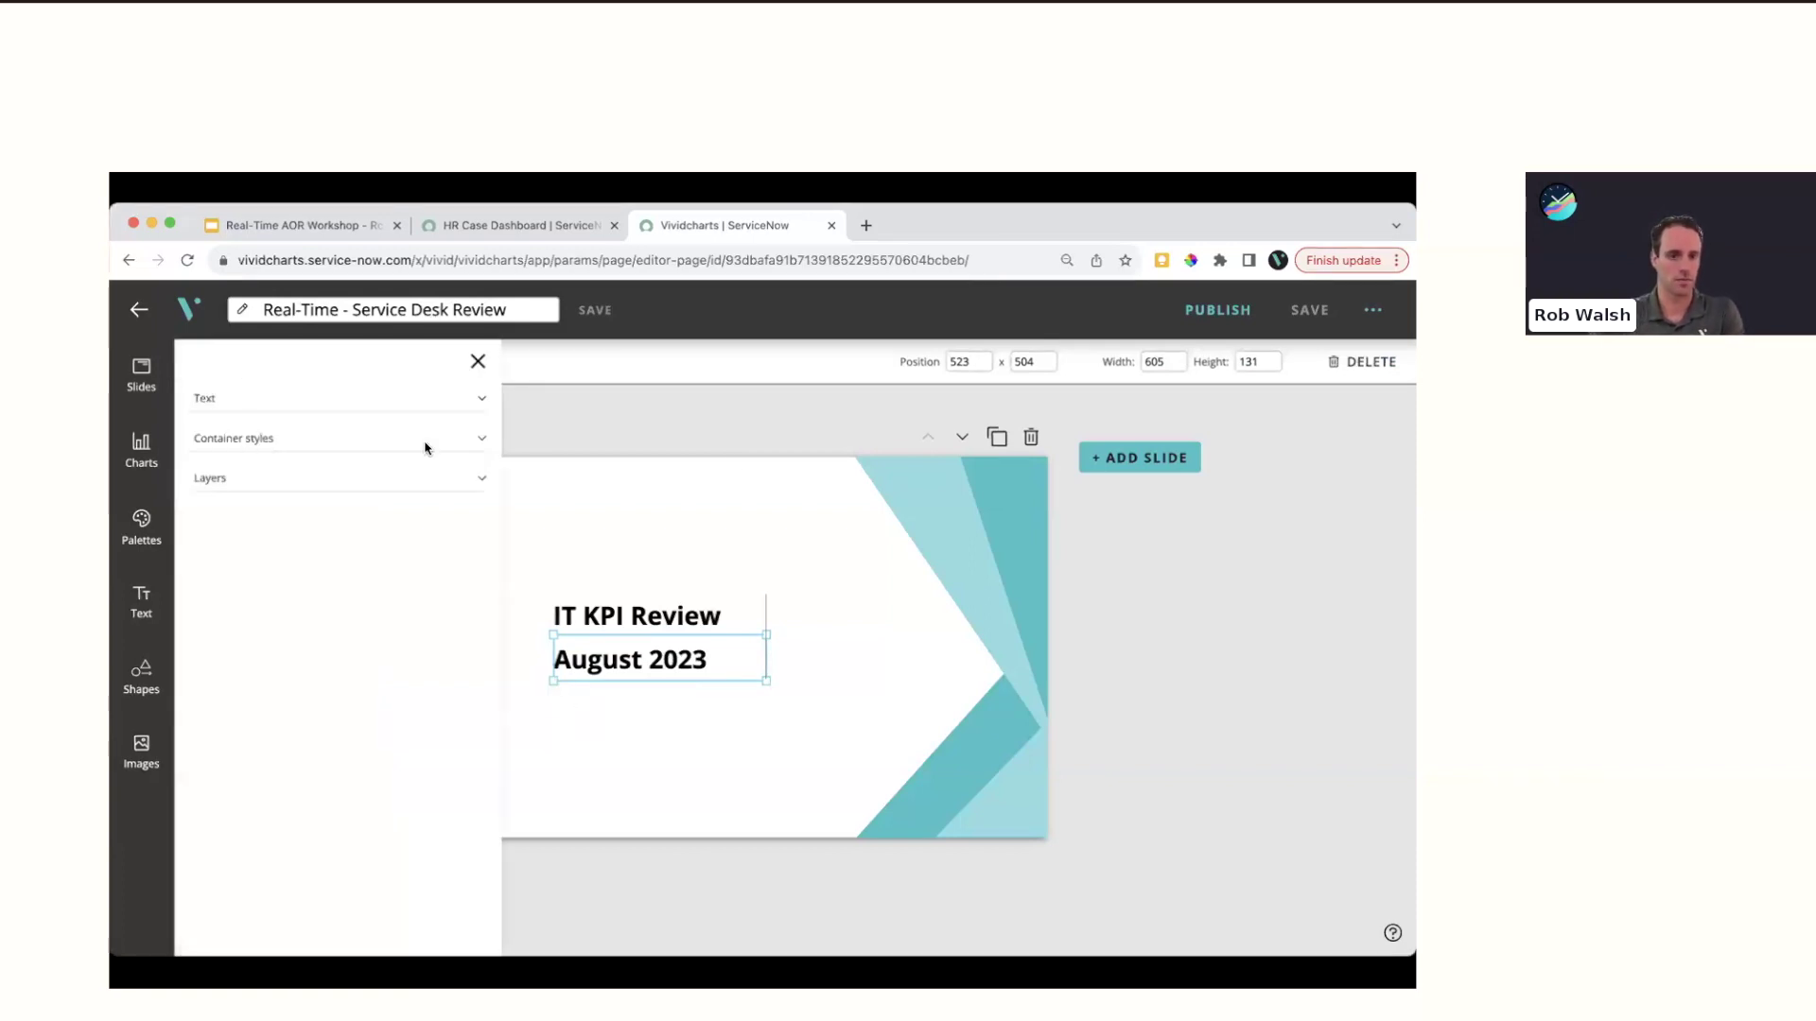
{"action": "left_click", "coordinate": [259, 400]}
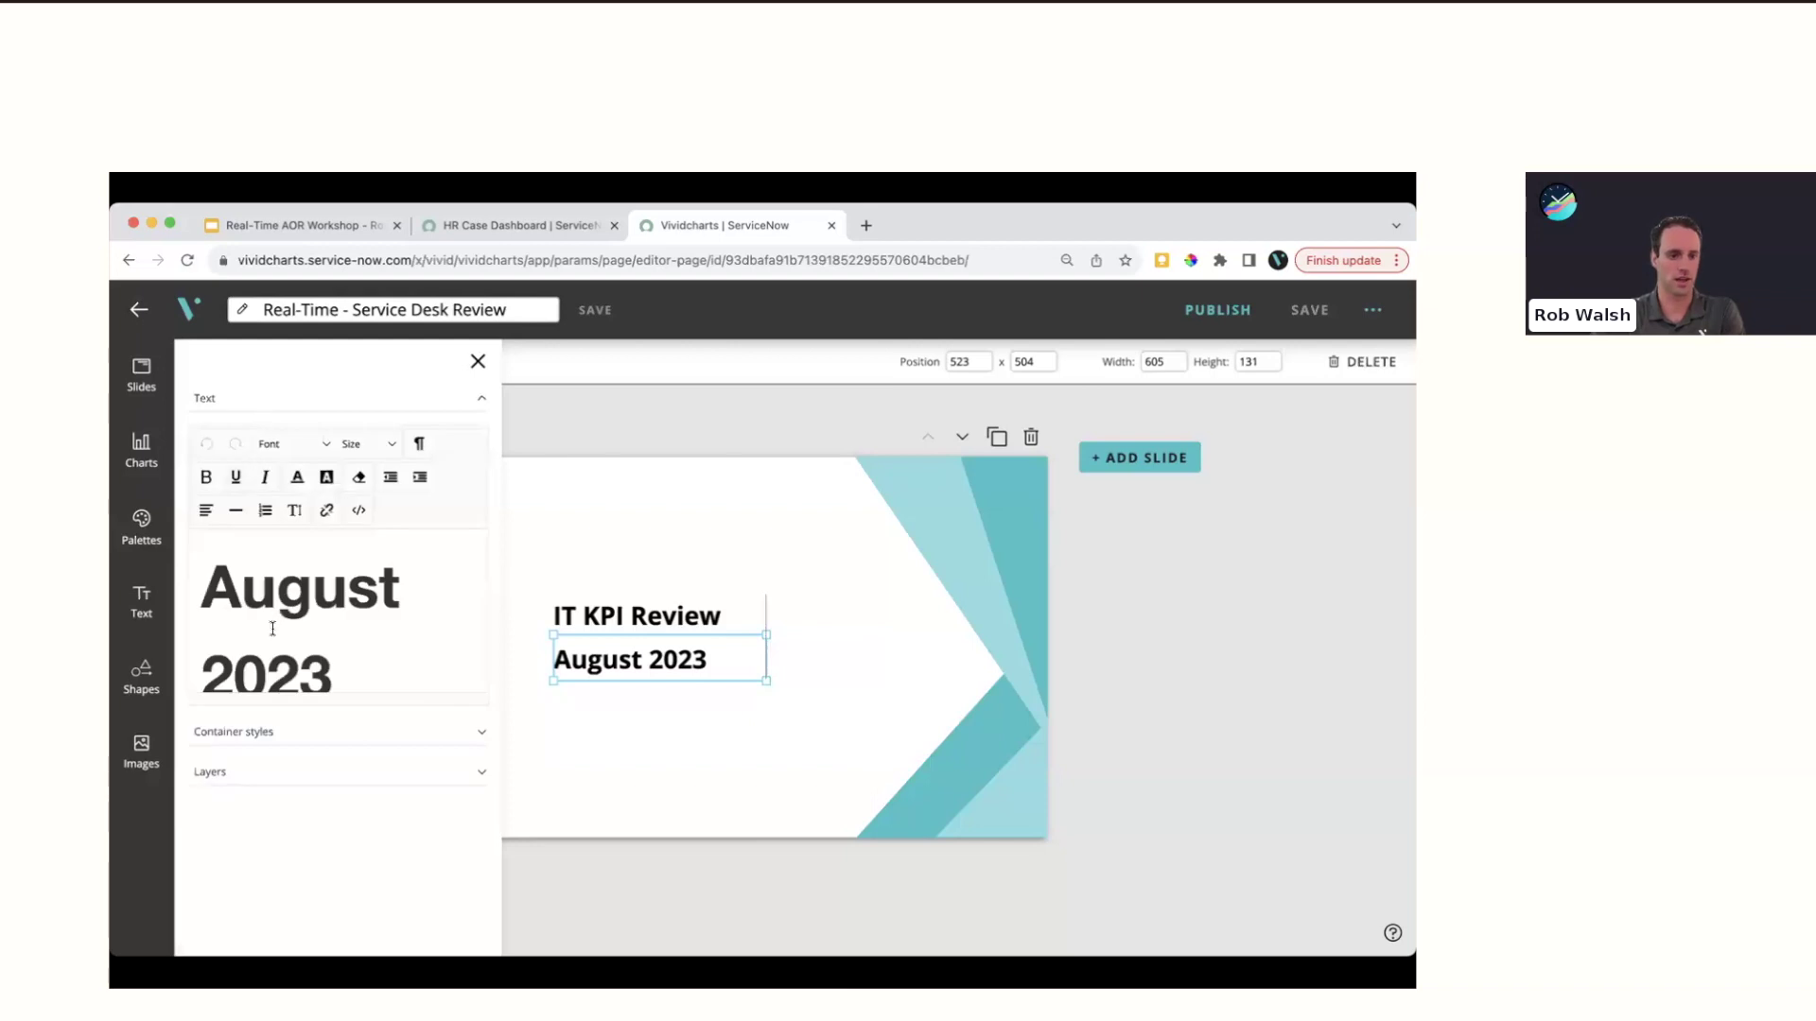
{"action": "left_click_drag", "start_coordinate": [215, 593], "coordinate": [393, 592]}
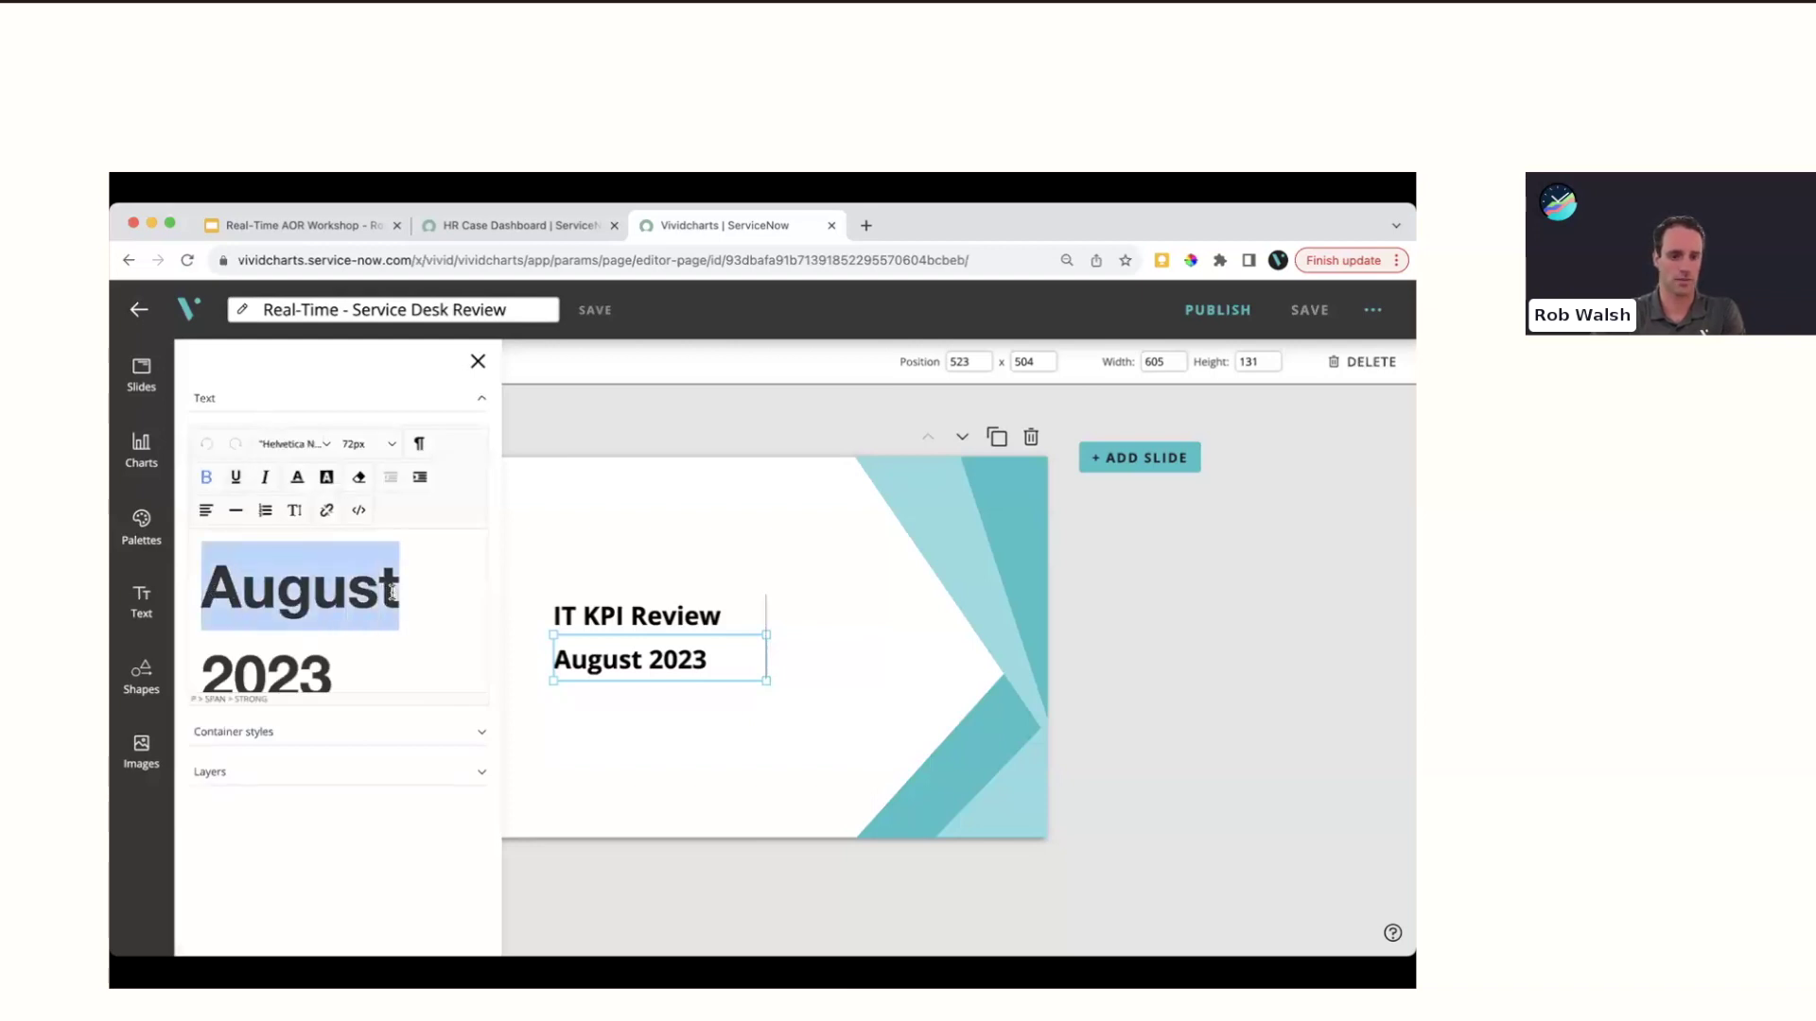
{"action": "type", "text": "October"}
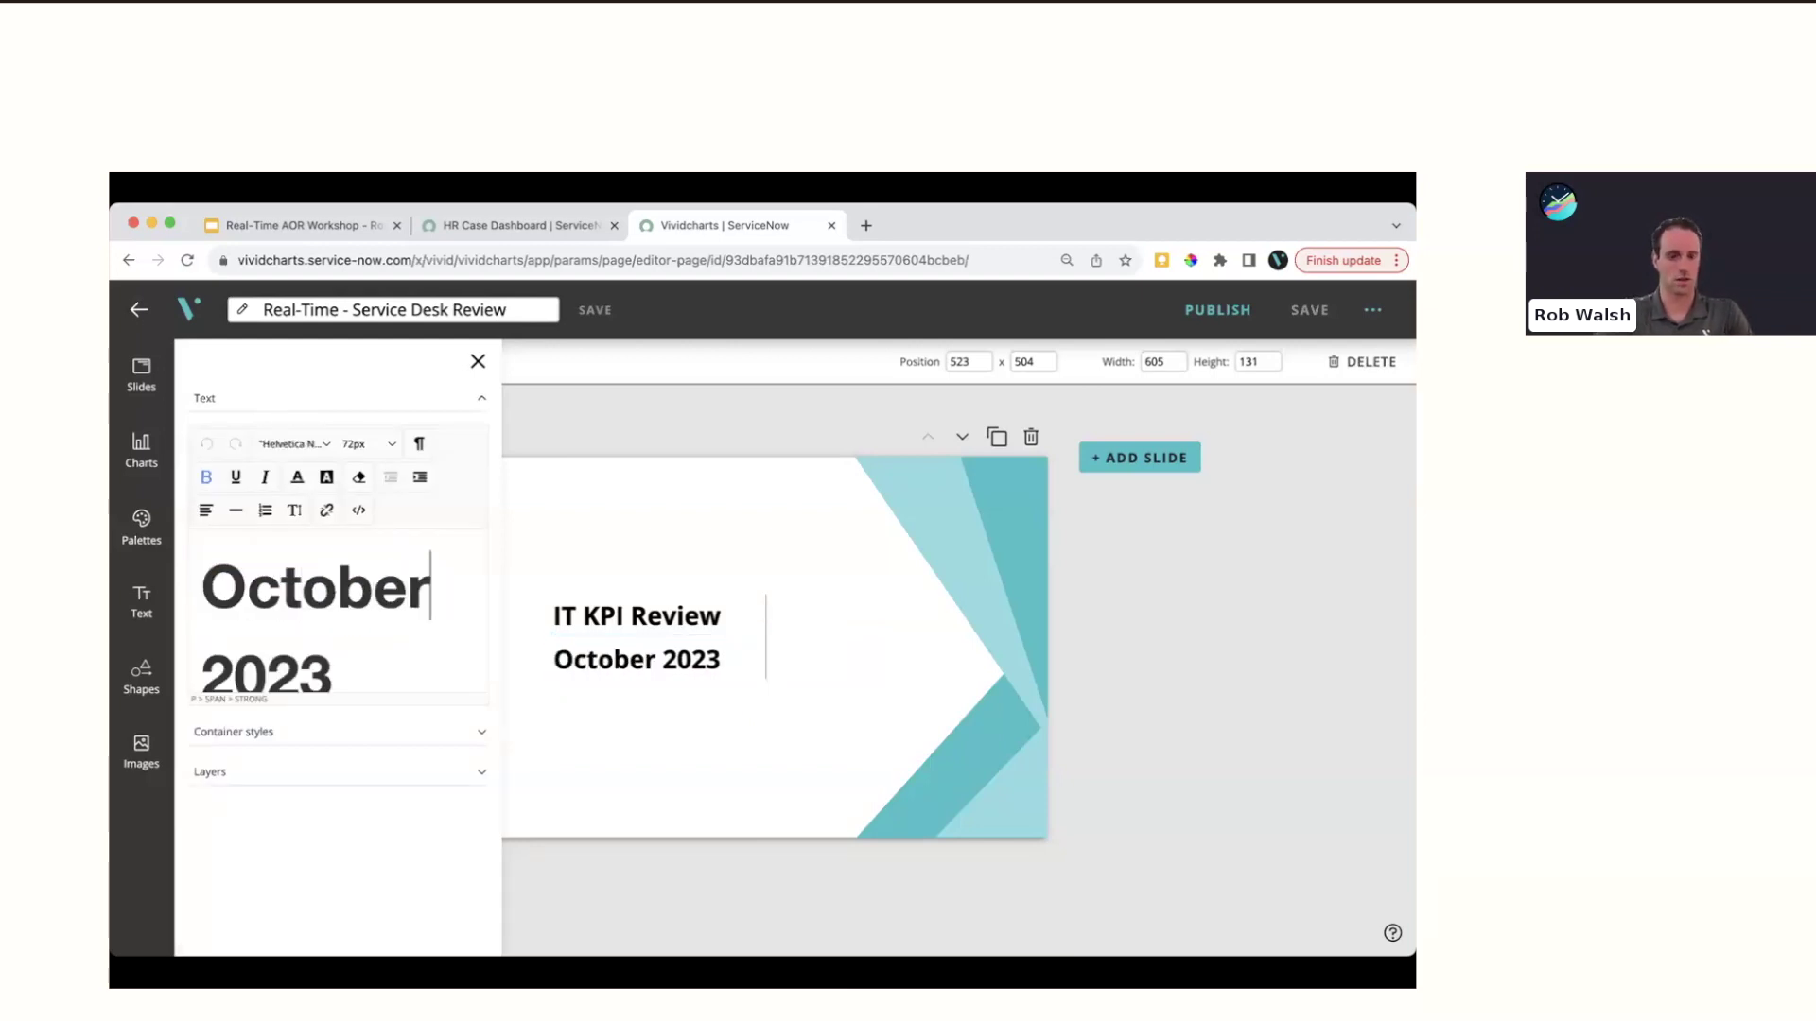
{"action": "left_click", "coordinate": [478, 362]}
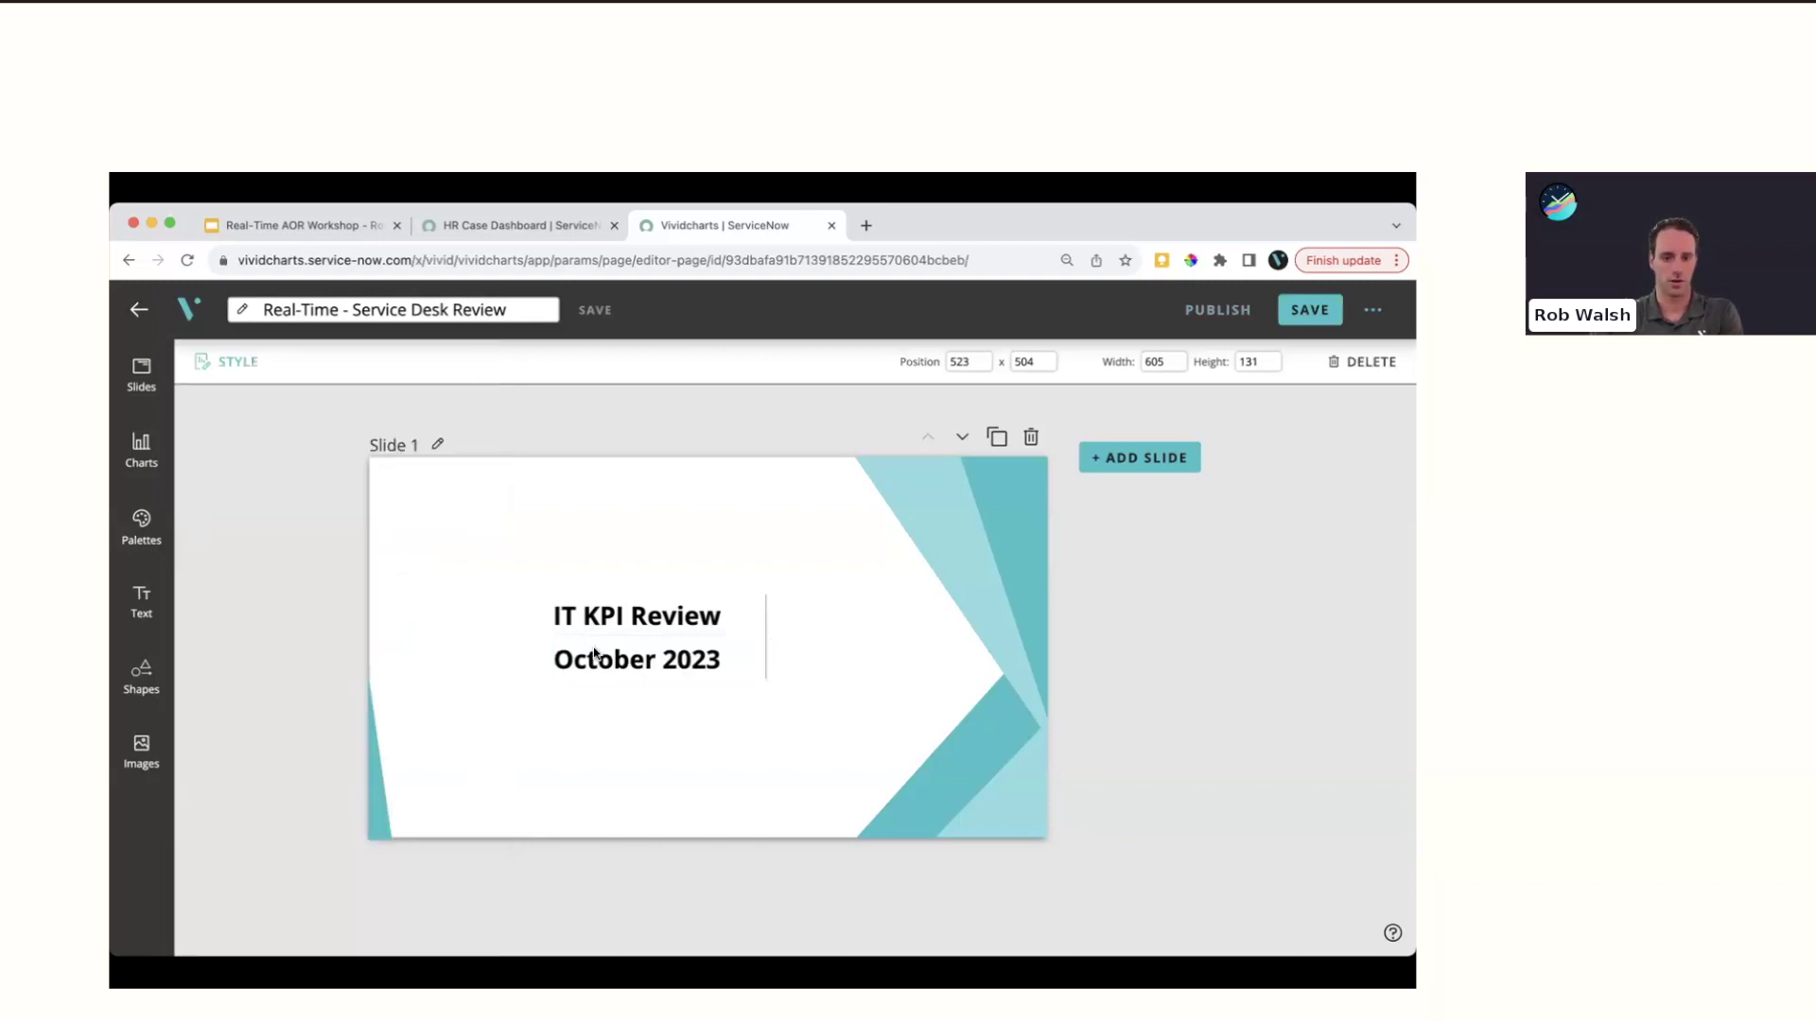
{"action": "left_click_drag", "start_coordinate": [585, 661], "coordinate": [581, 659]}
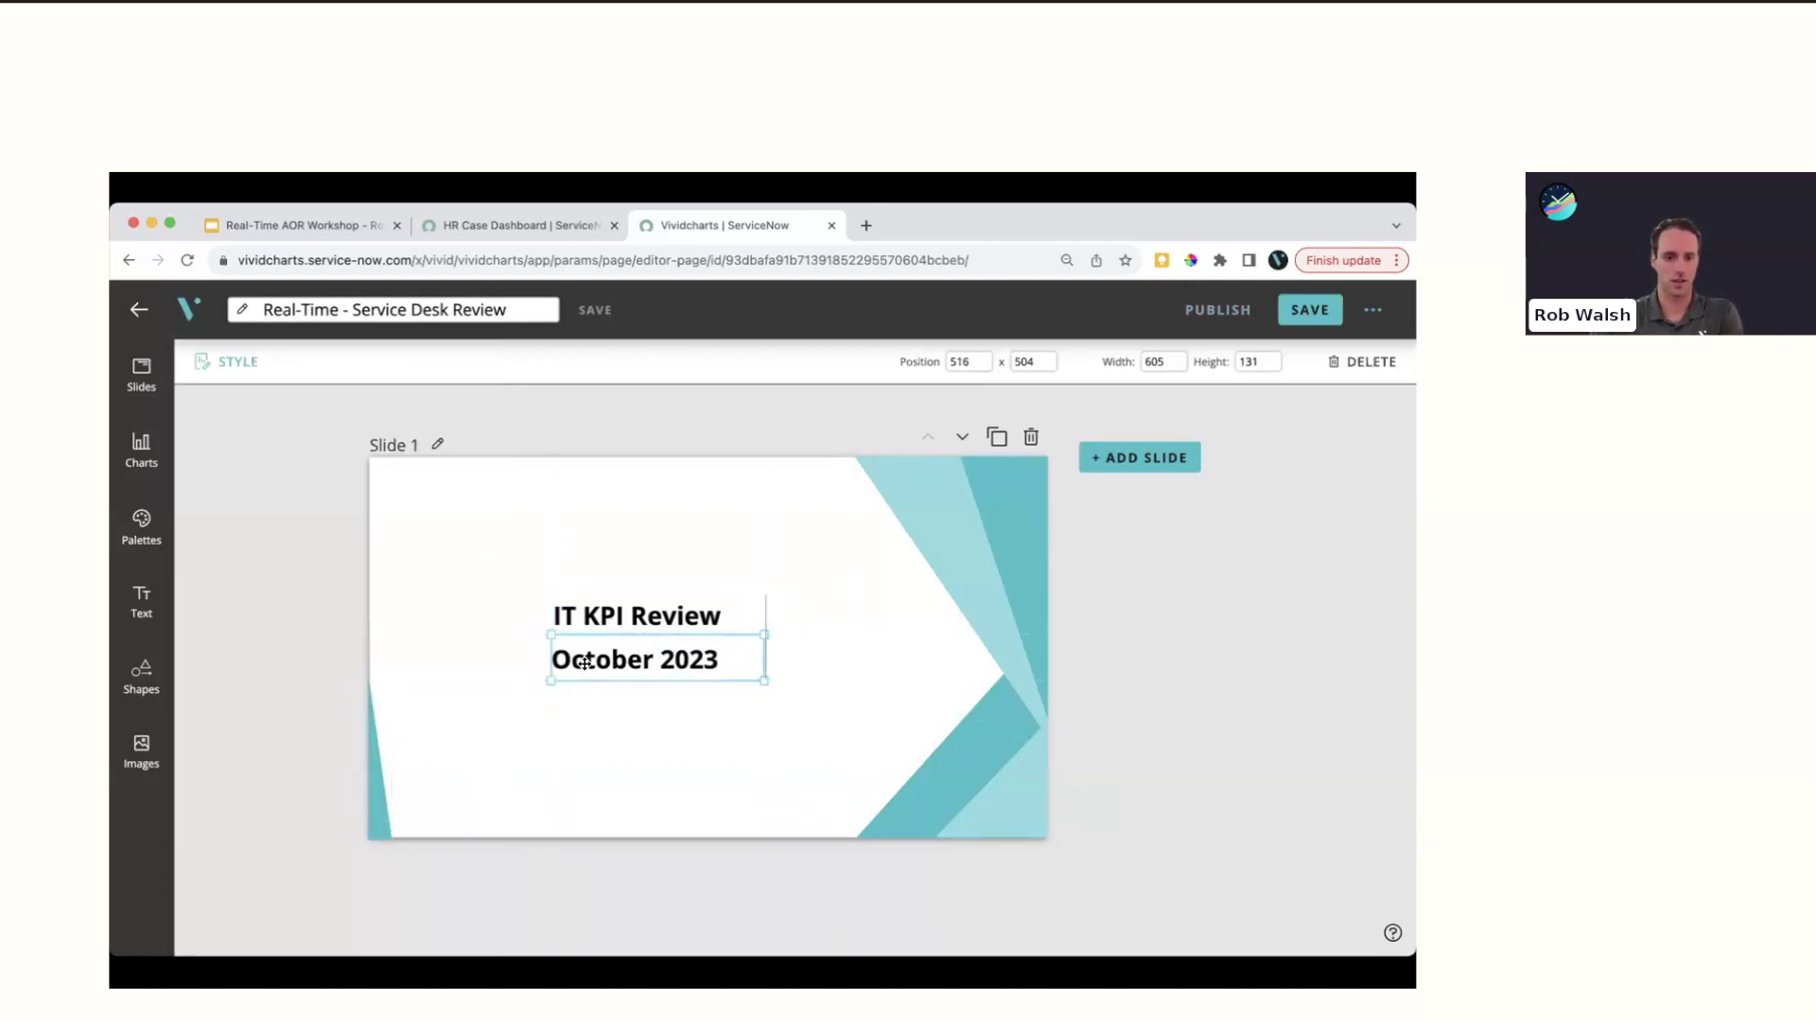
{"action": "left_click", "coordinate": [621, 741]}
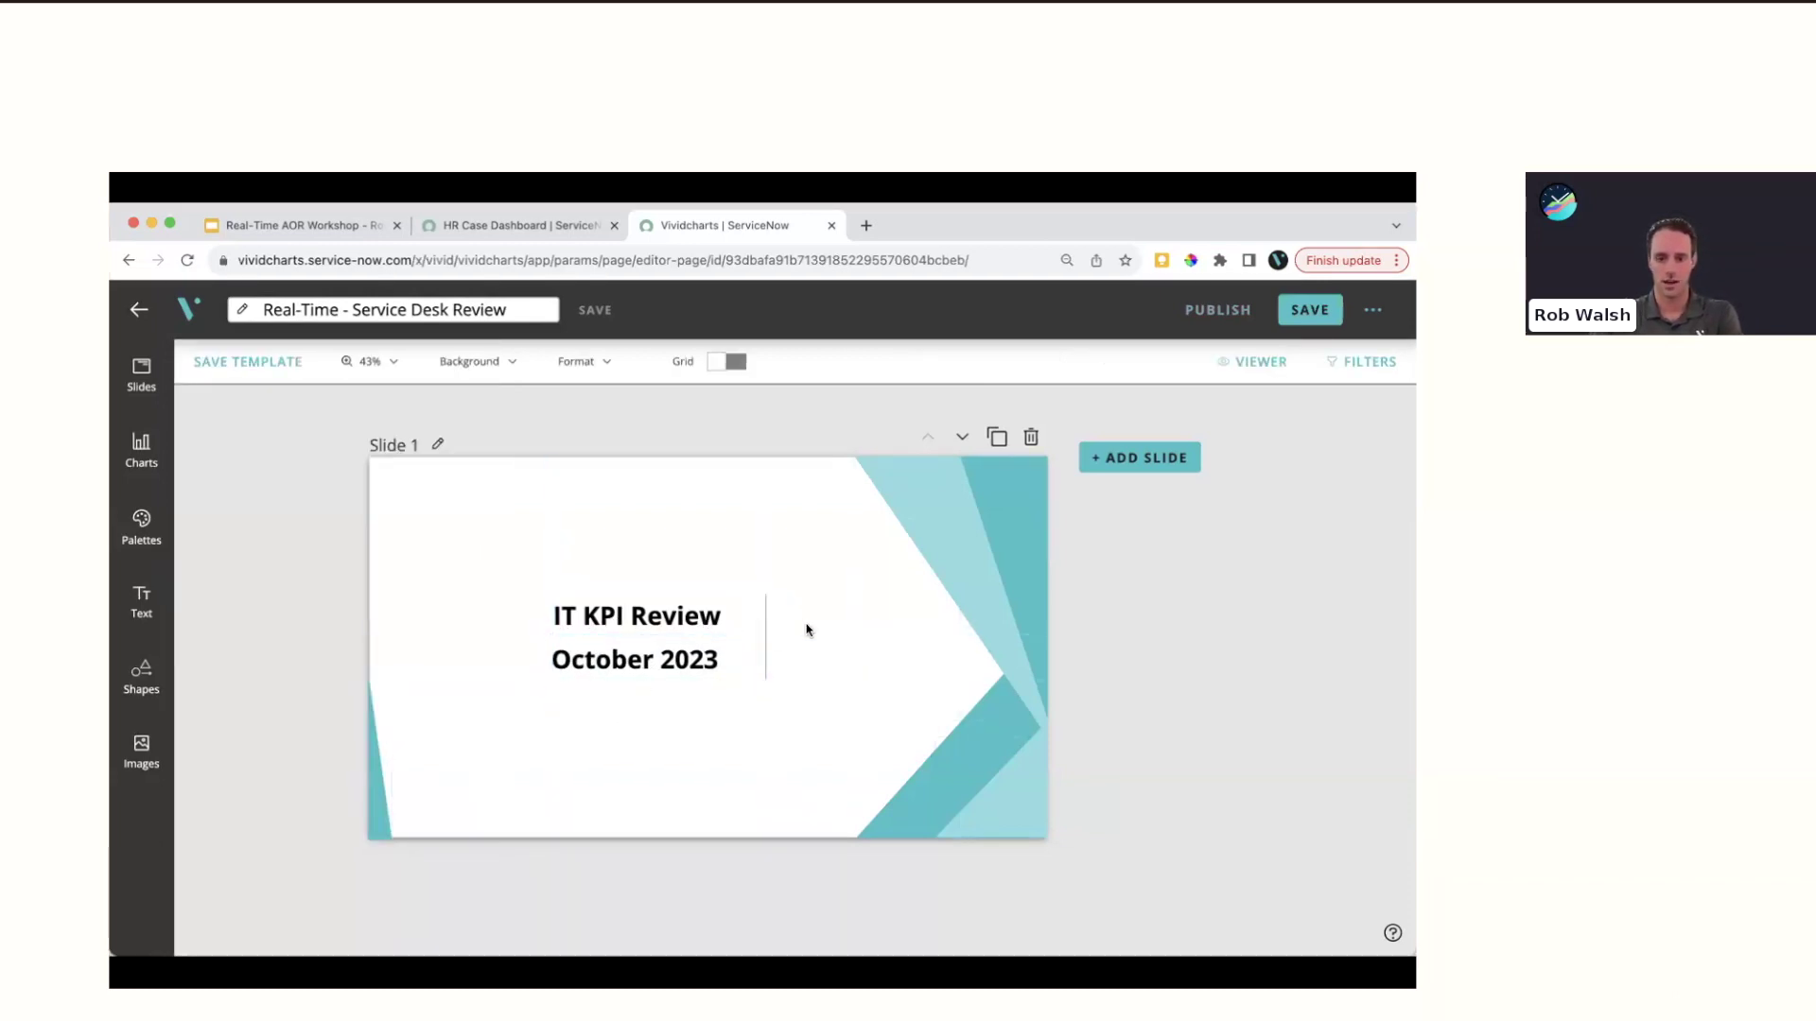
Nudge the title slide's divider line closer to the text, then upload the VividCharts logo image and scale it down beside the line
{"action": "left_click_drag", "start_coordinate": [765, 628], "coordinate": [758, 621]}
{"action": "left_click", "coordinate": [839, 629]}
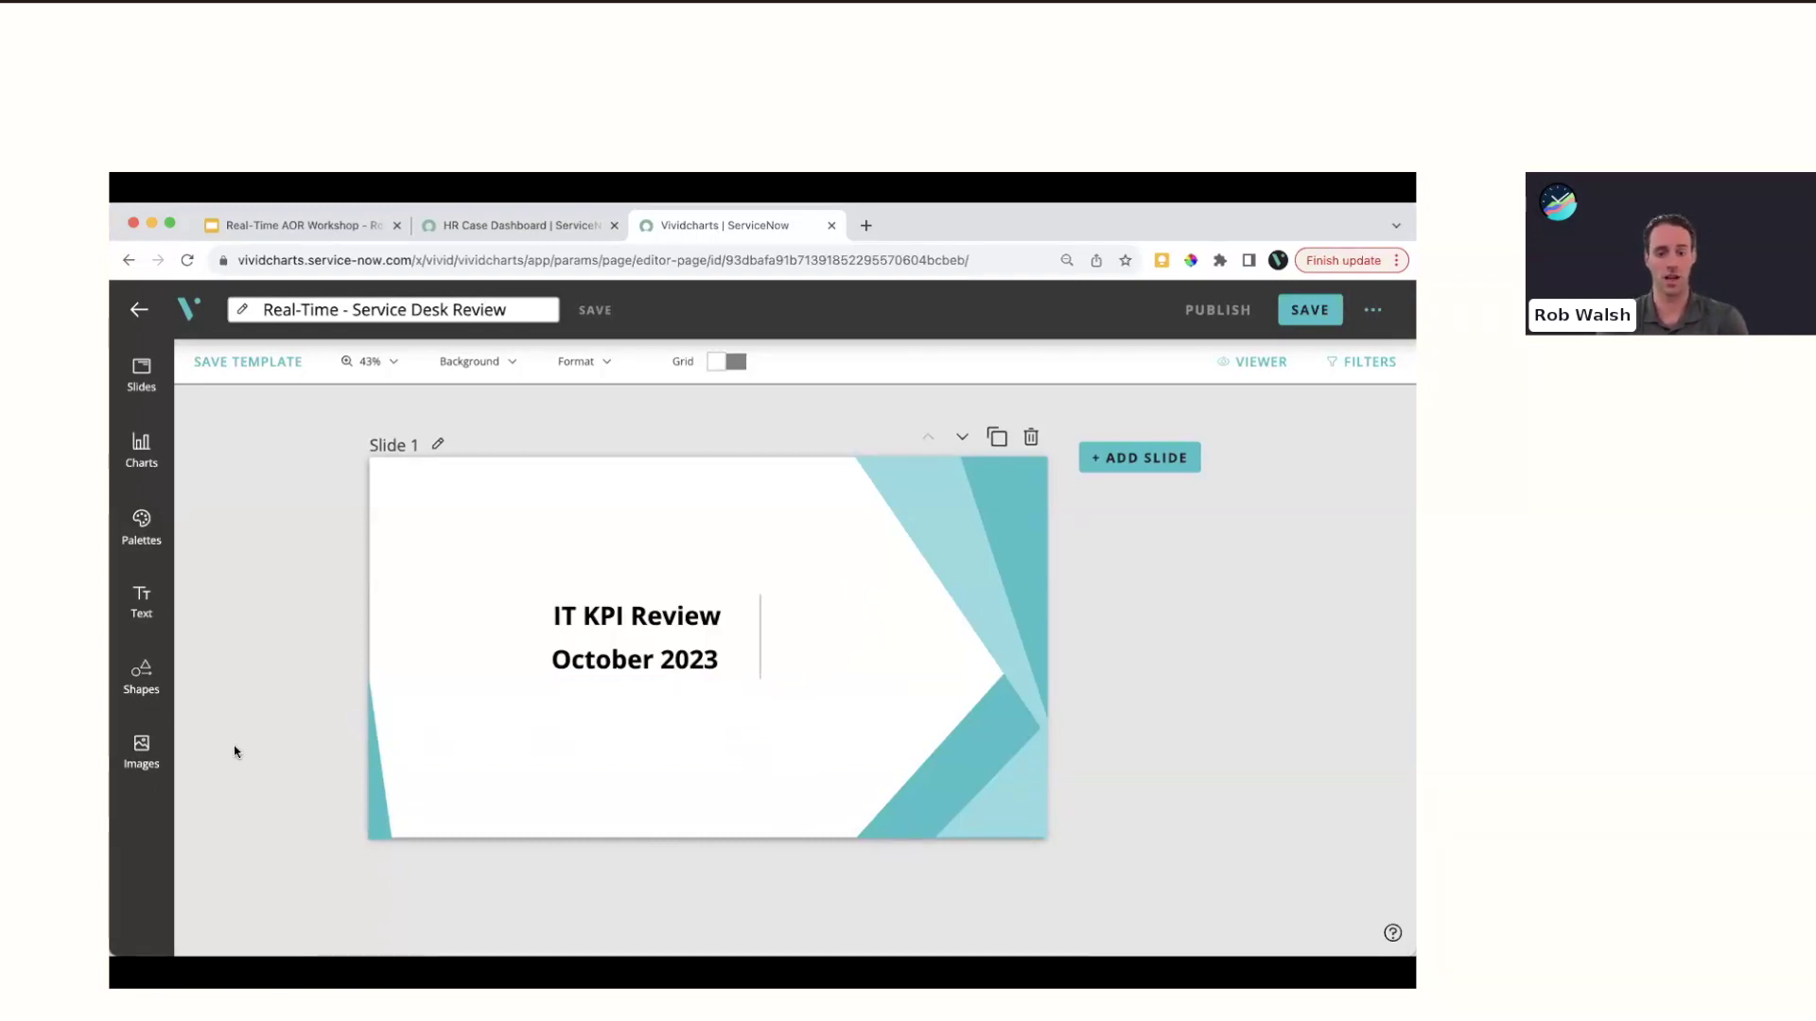
{"action": "left_click", "coordinate": [142, 749]}
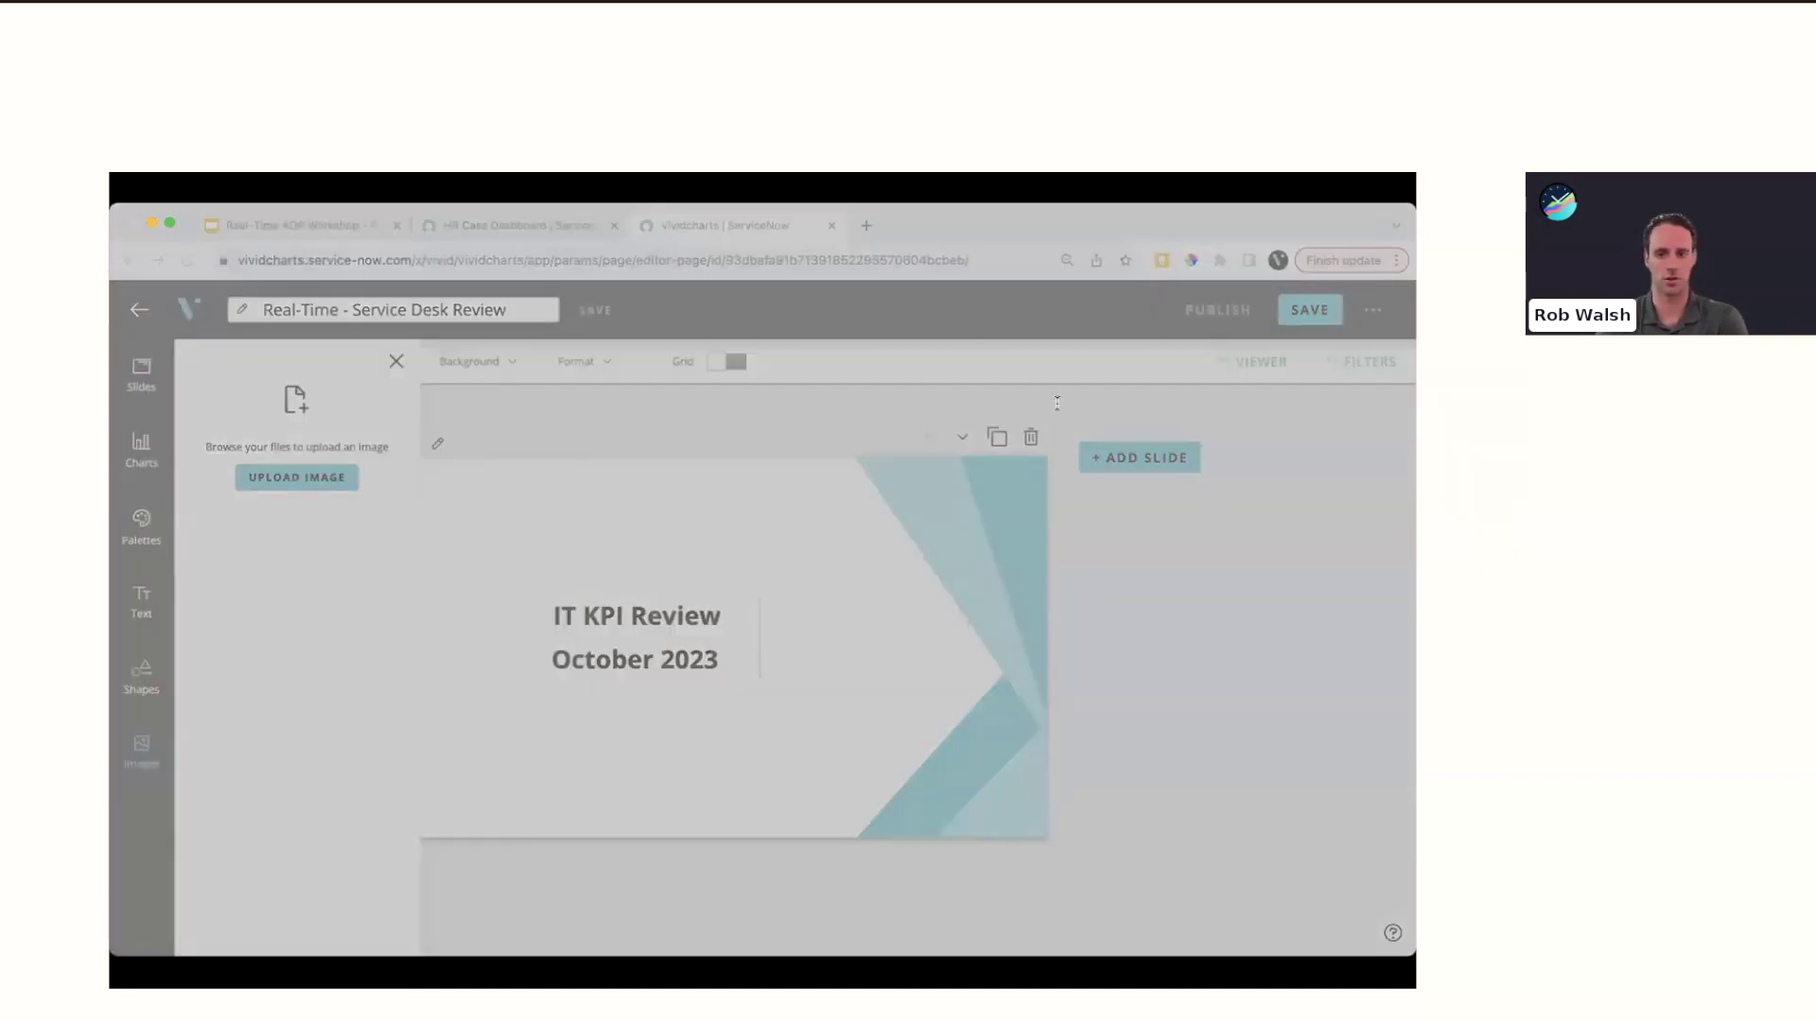
{"action": "left_click", "coordinate": [396, 361]}
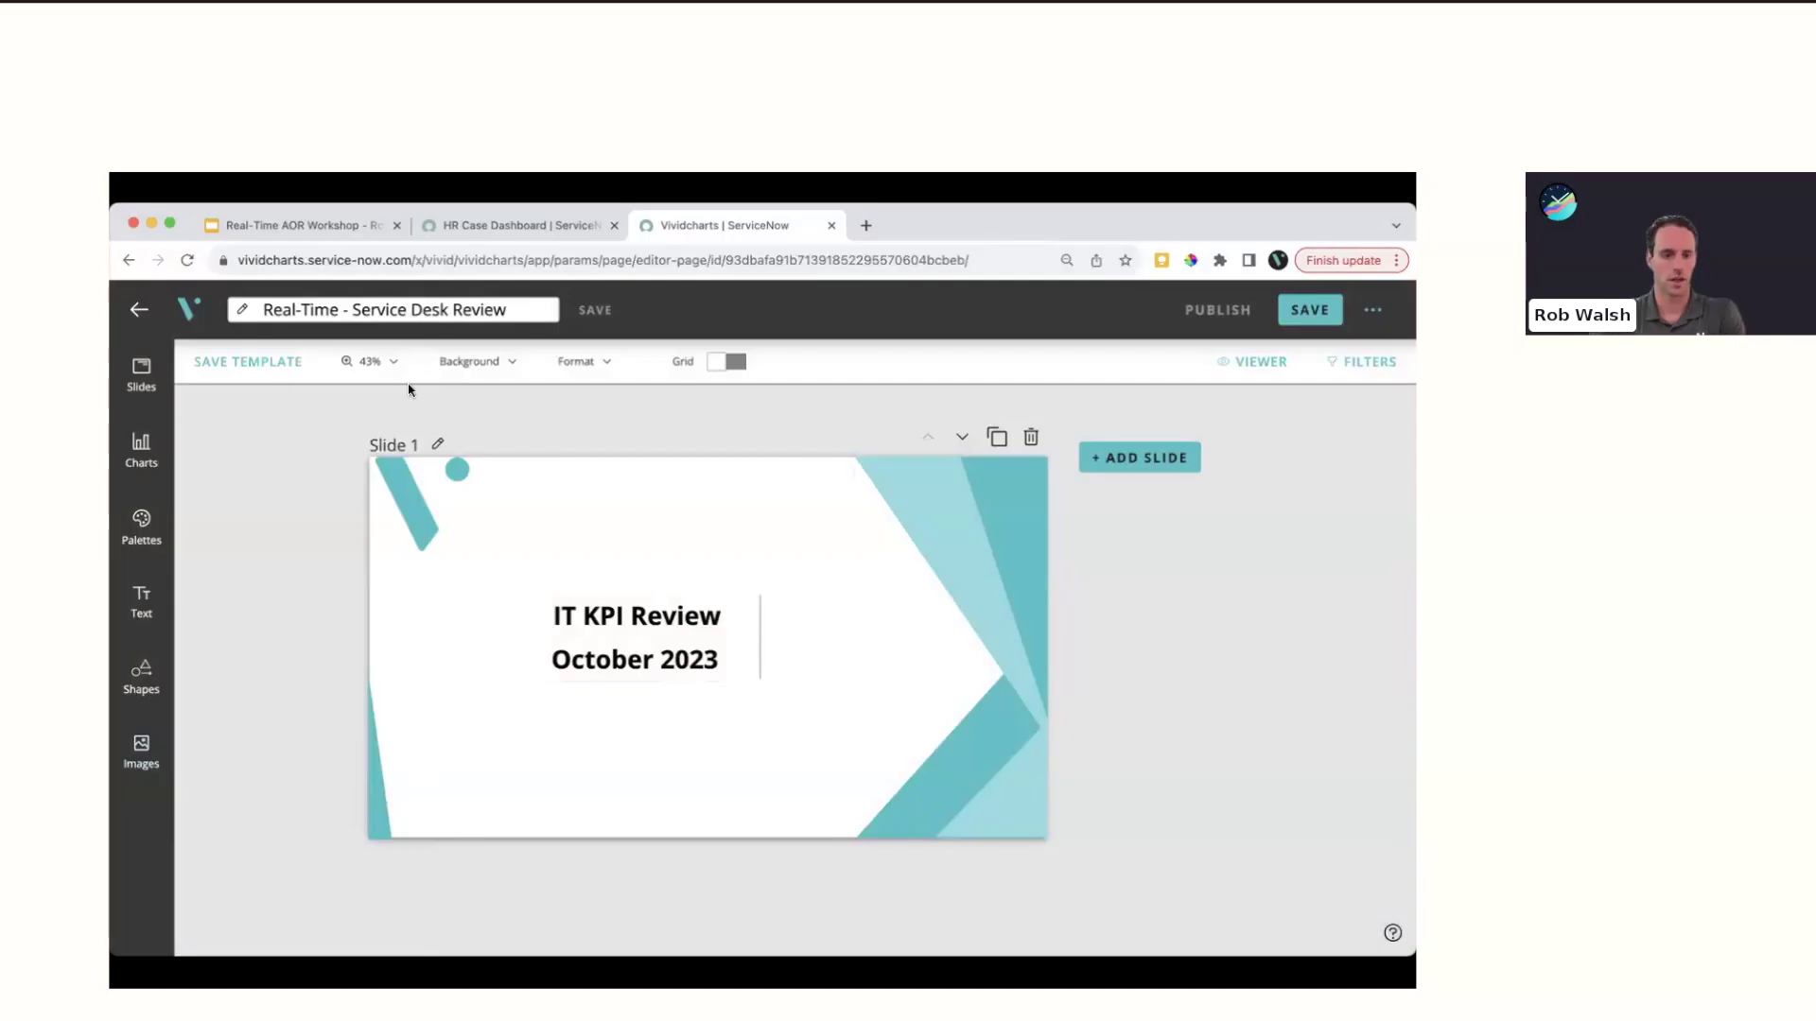
{"action": "left_click_drag", "start_coordinate": [419, 522], "coordinate": [827, 636]}
{"action": "left_click_drag", "start_coordinate": [888, 697], "coordinate": [802, 639]}
{"action": "left_click", "coordinate": [780, 731]}
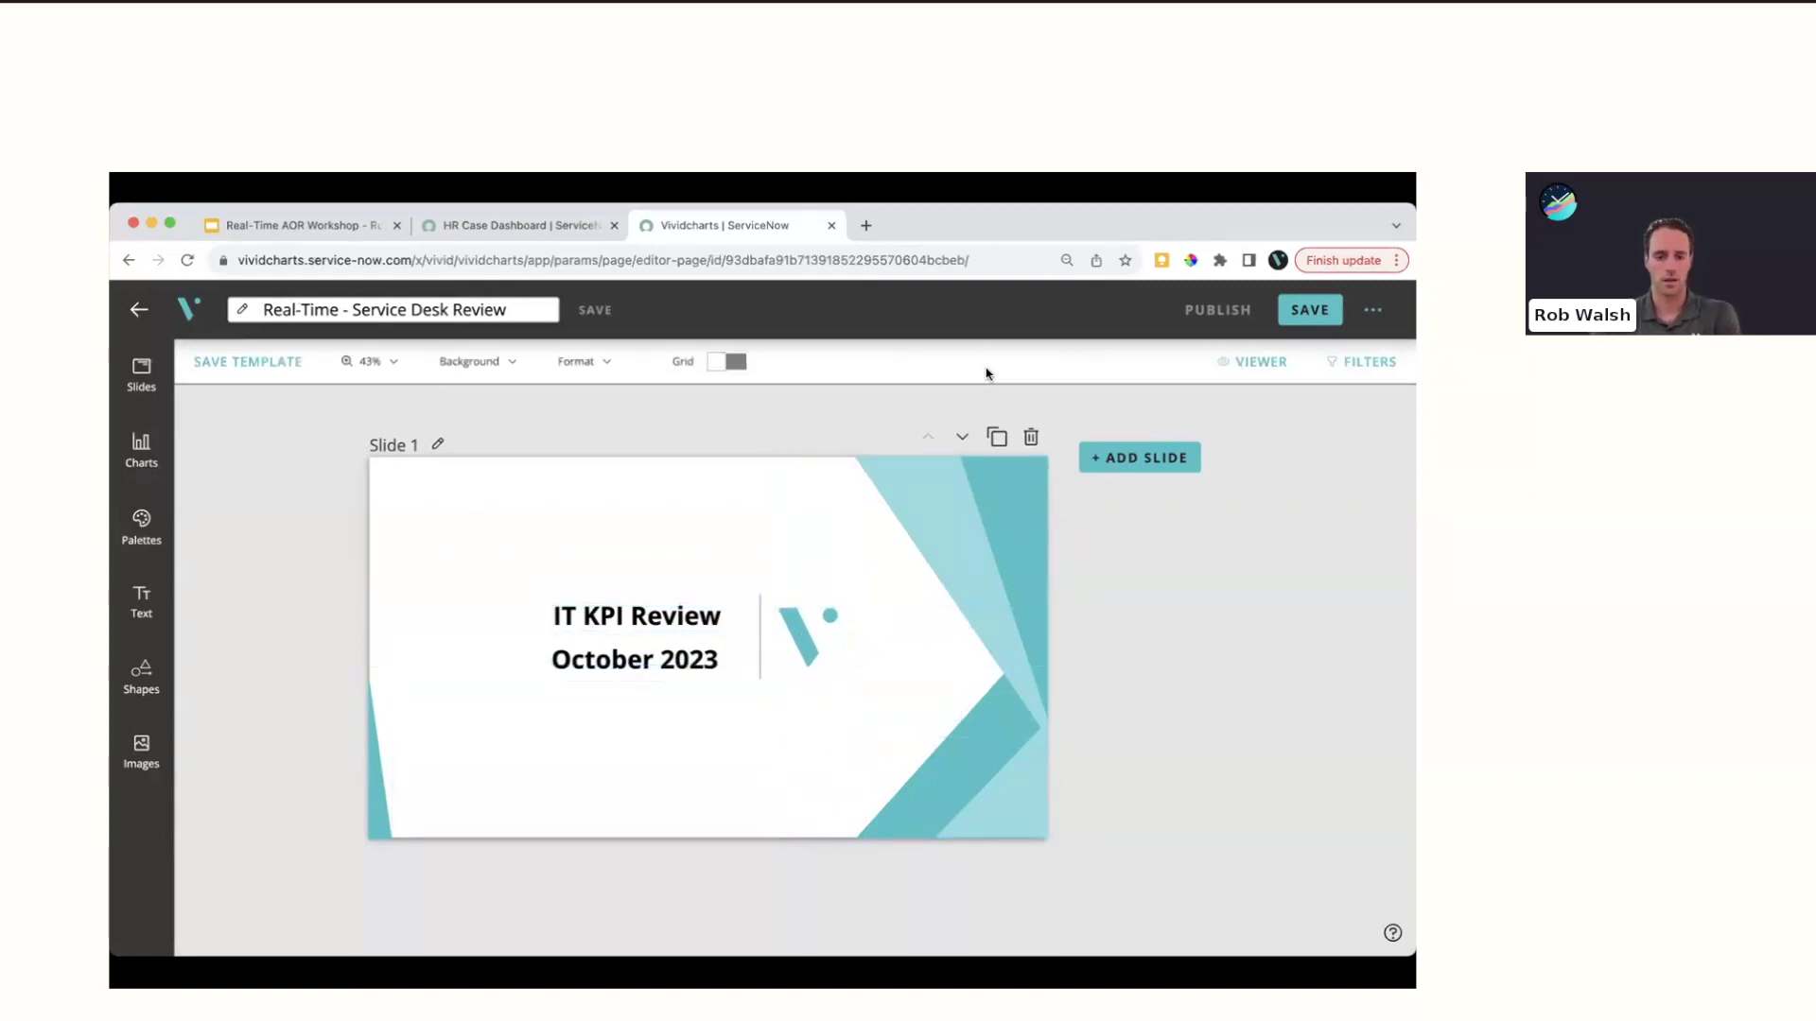
Go to Slide 2 and examine its two incident charts and the commentary text under the Incidents Opened and Resolved chart
{"action": "left_click", "coordinate": [964, 439]}
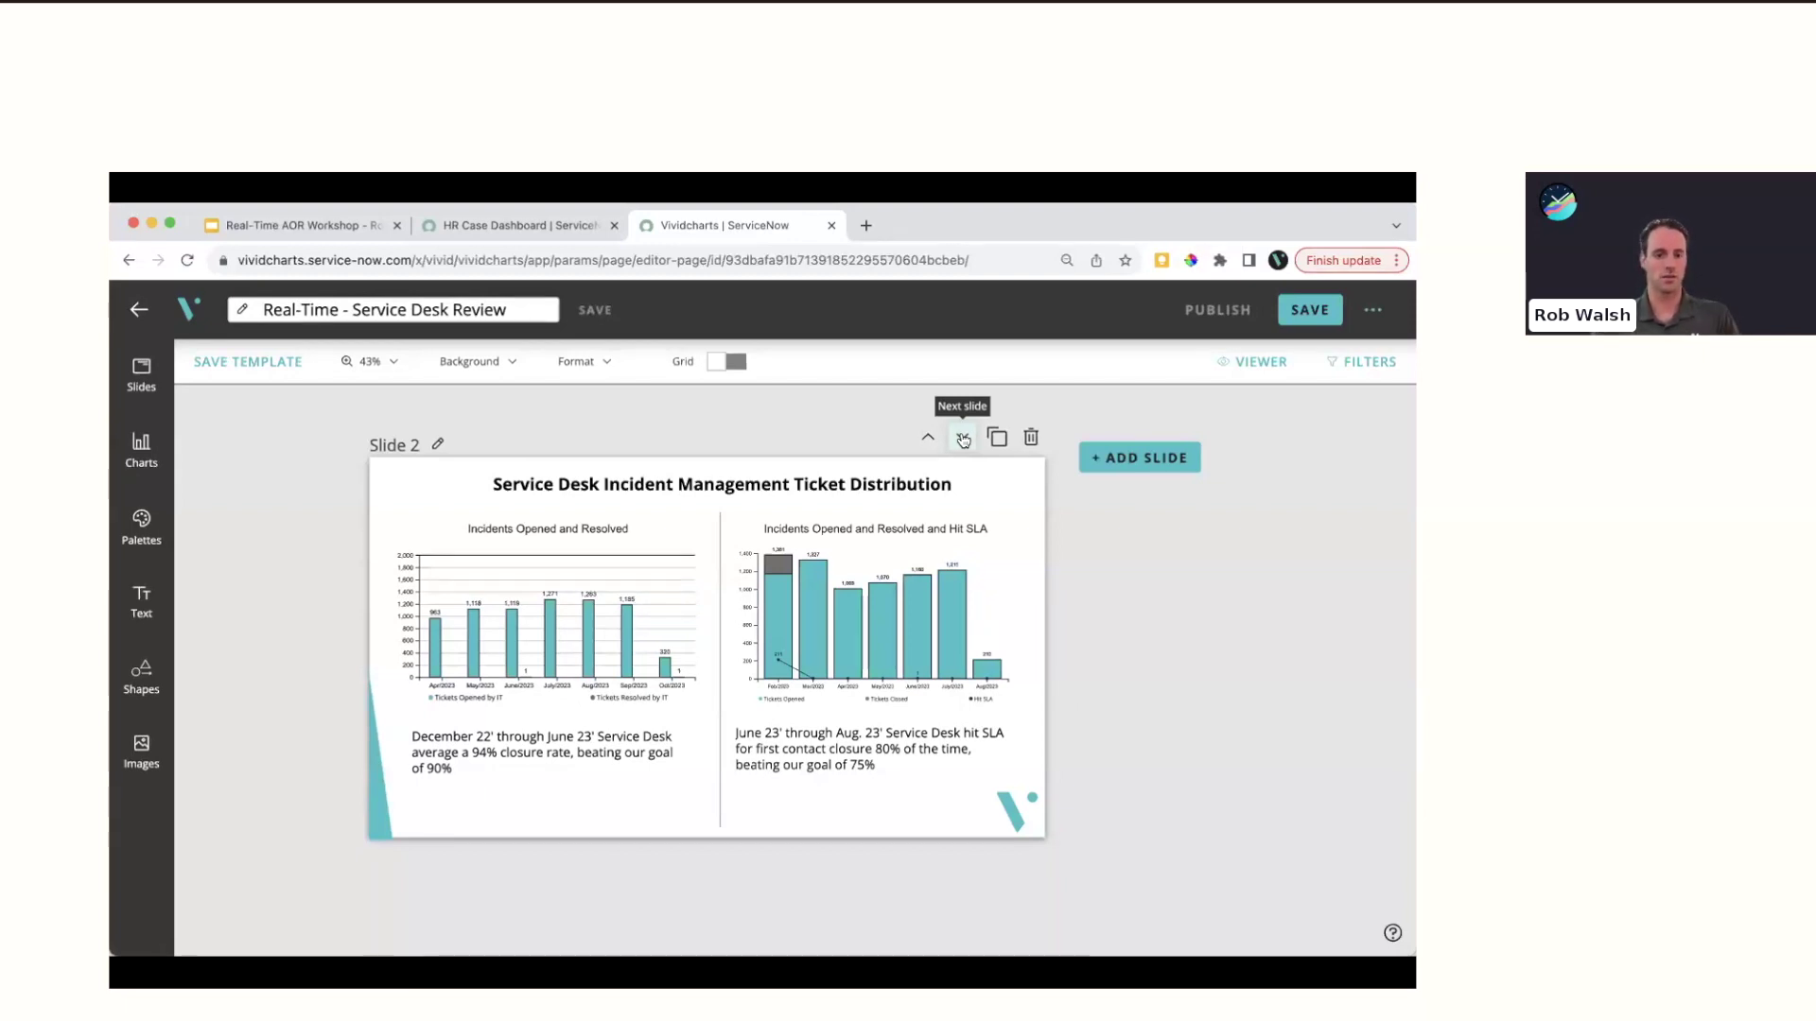
{"action": "left_click", "coordinate": [543, 615]}
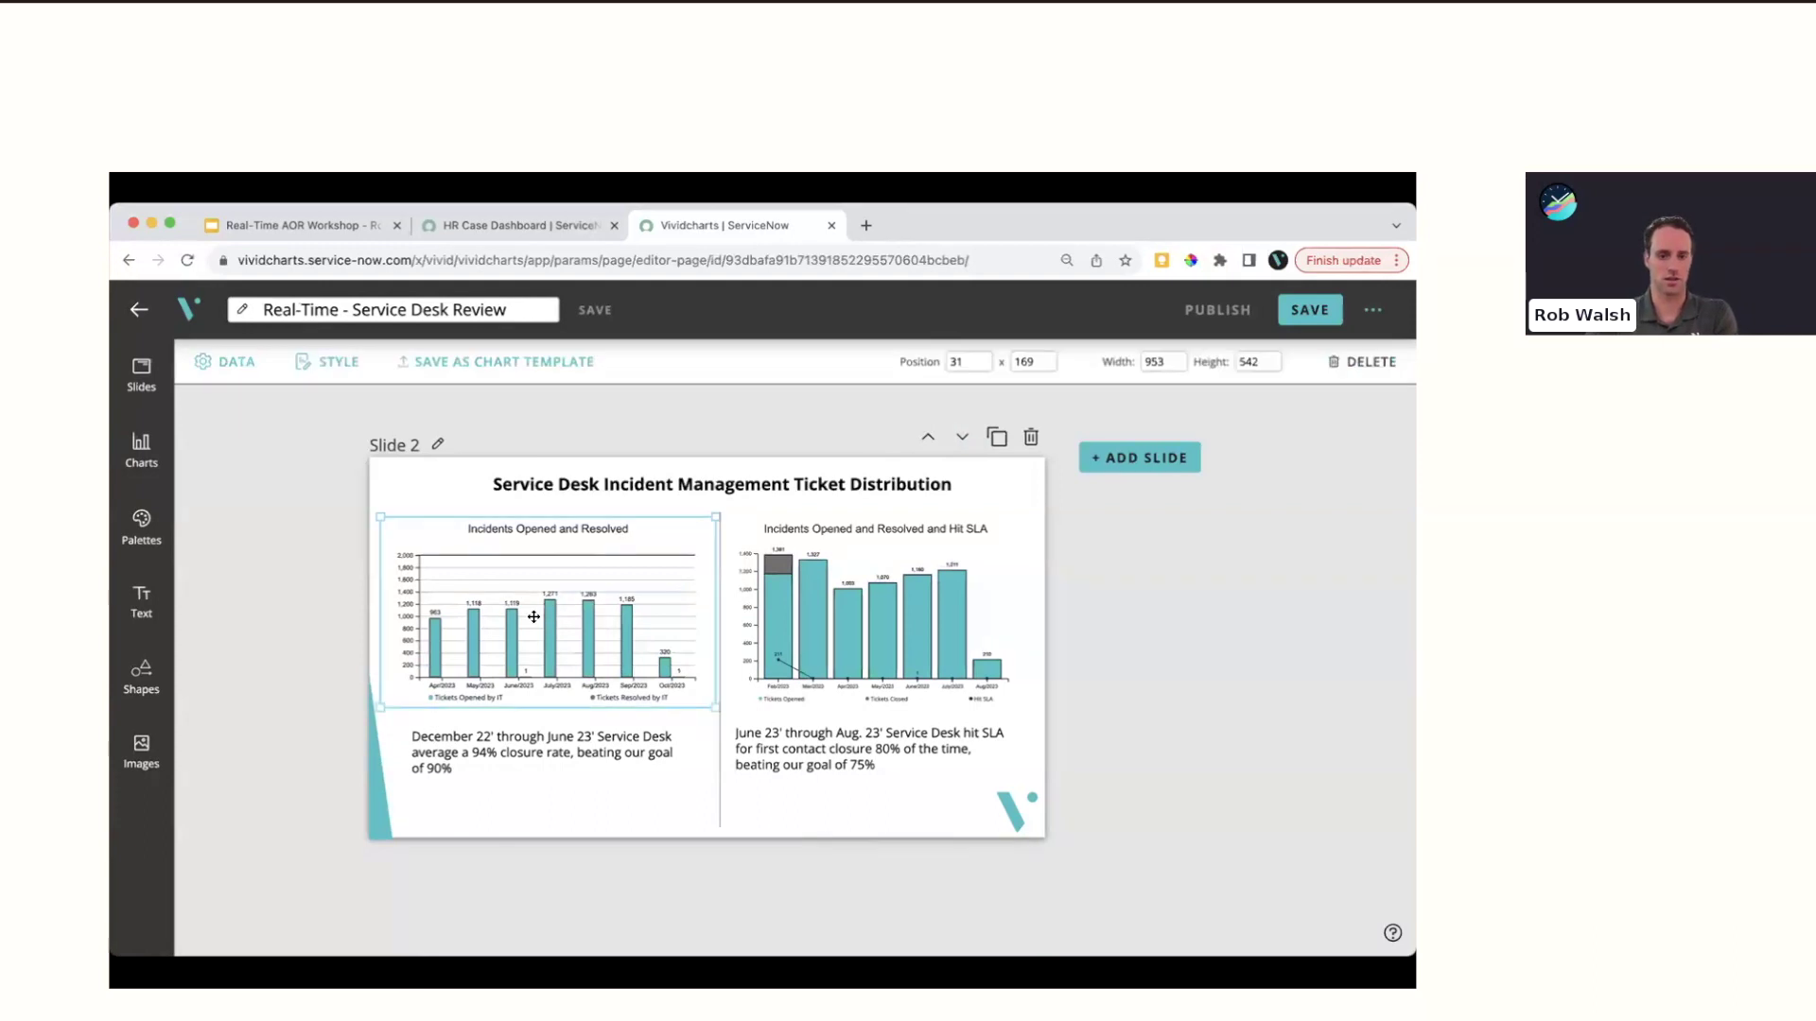
{"action": "left_click", "coordinate": [884, 589]}
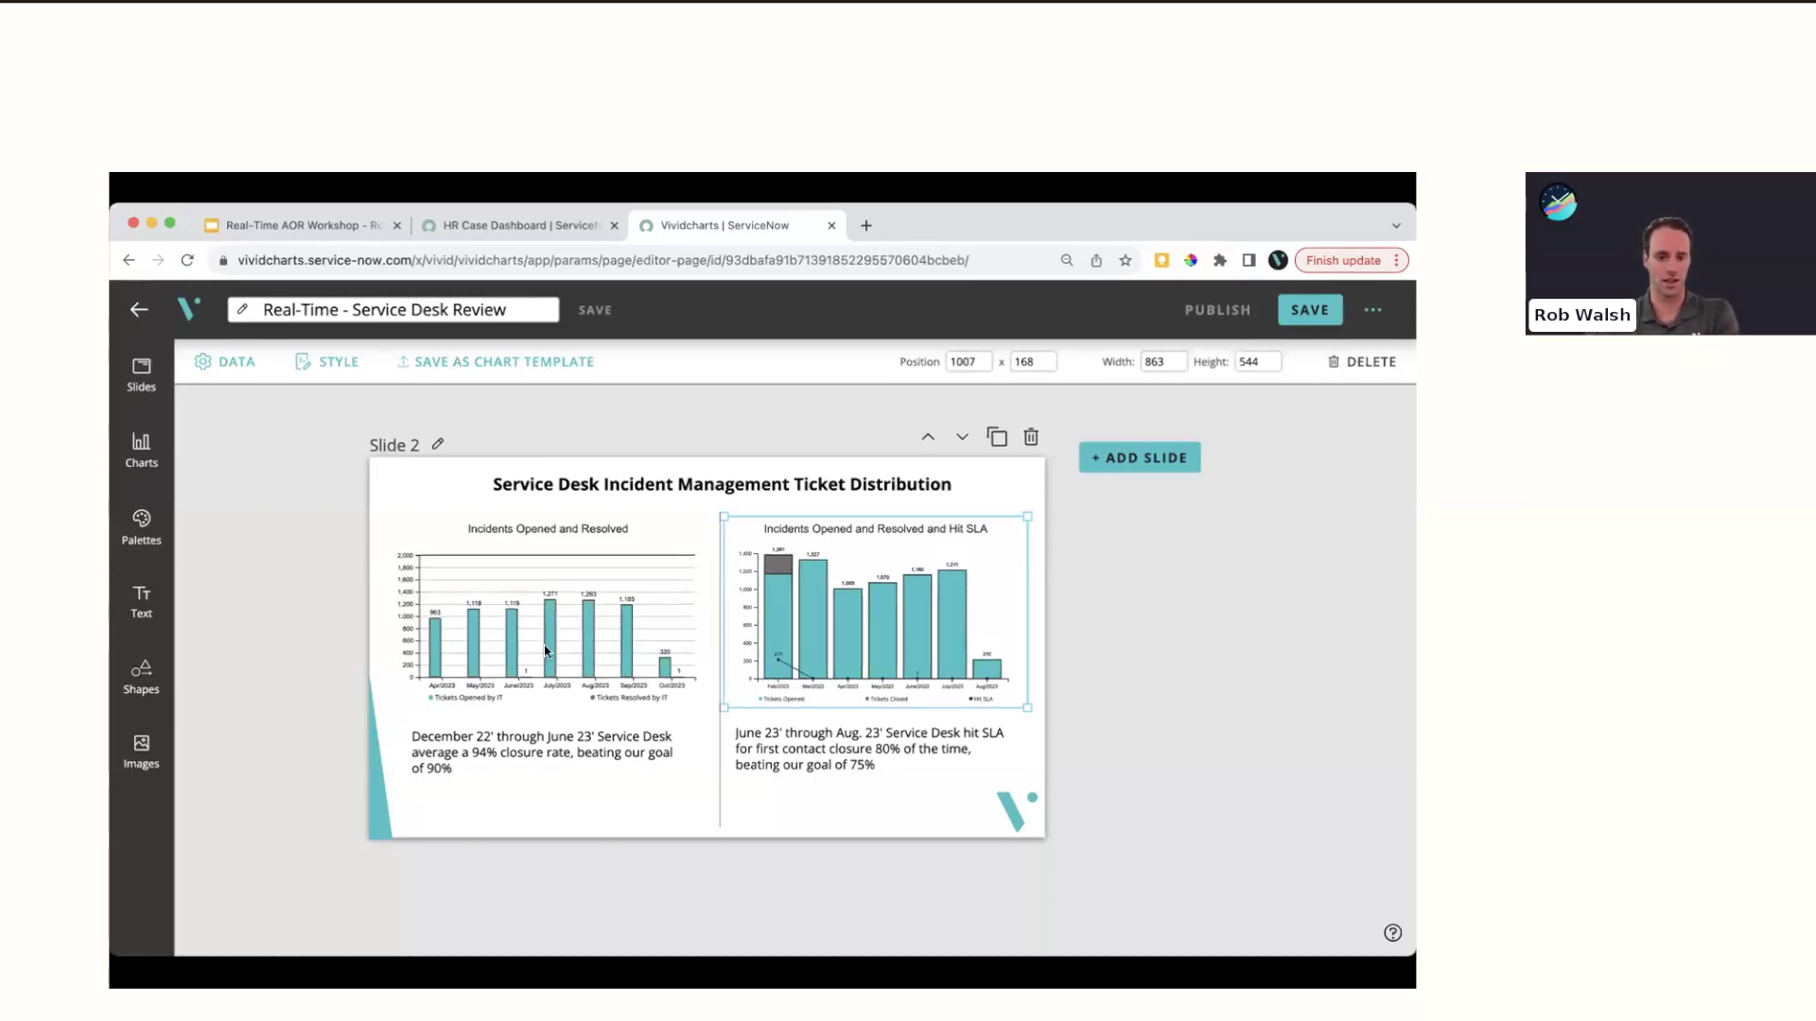
{"action": "left_click", "coordinate": [479, 746]}
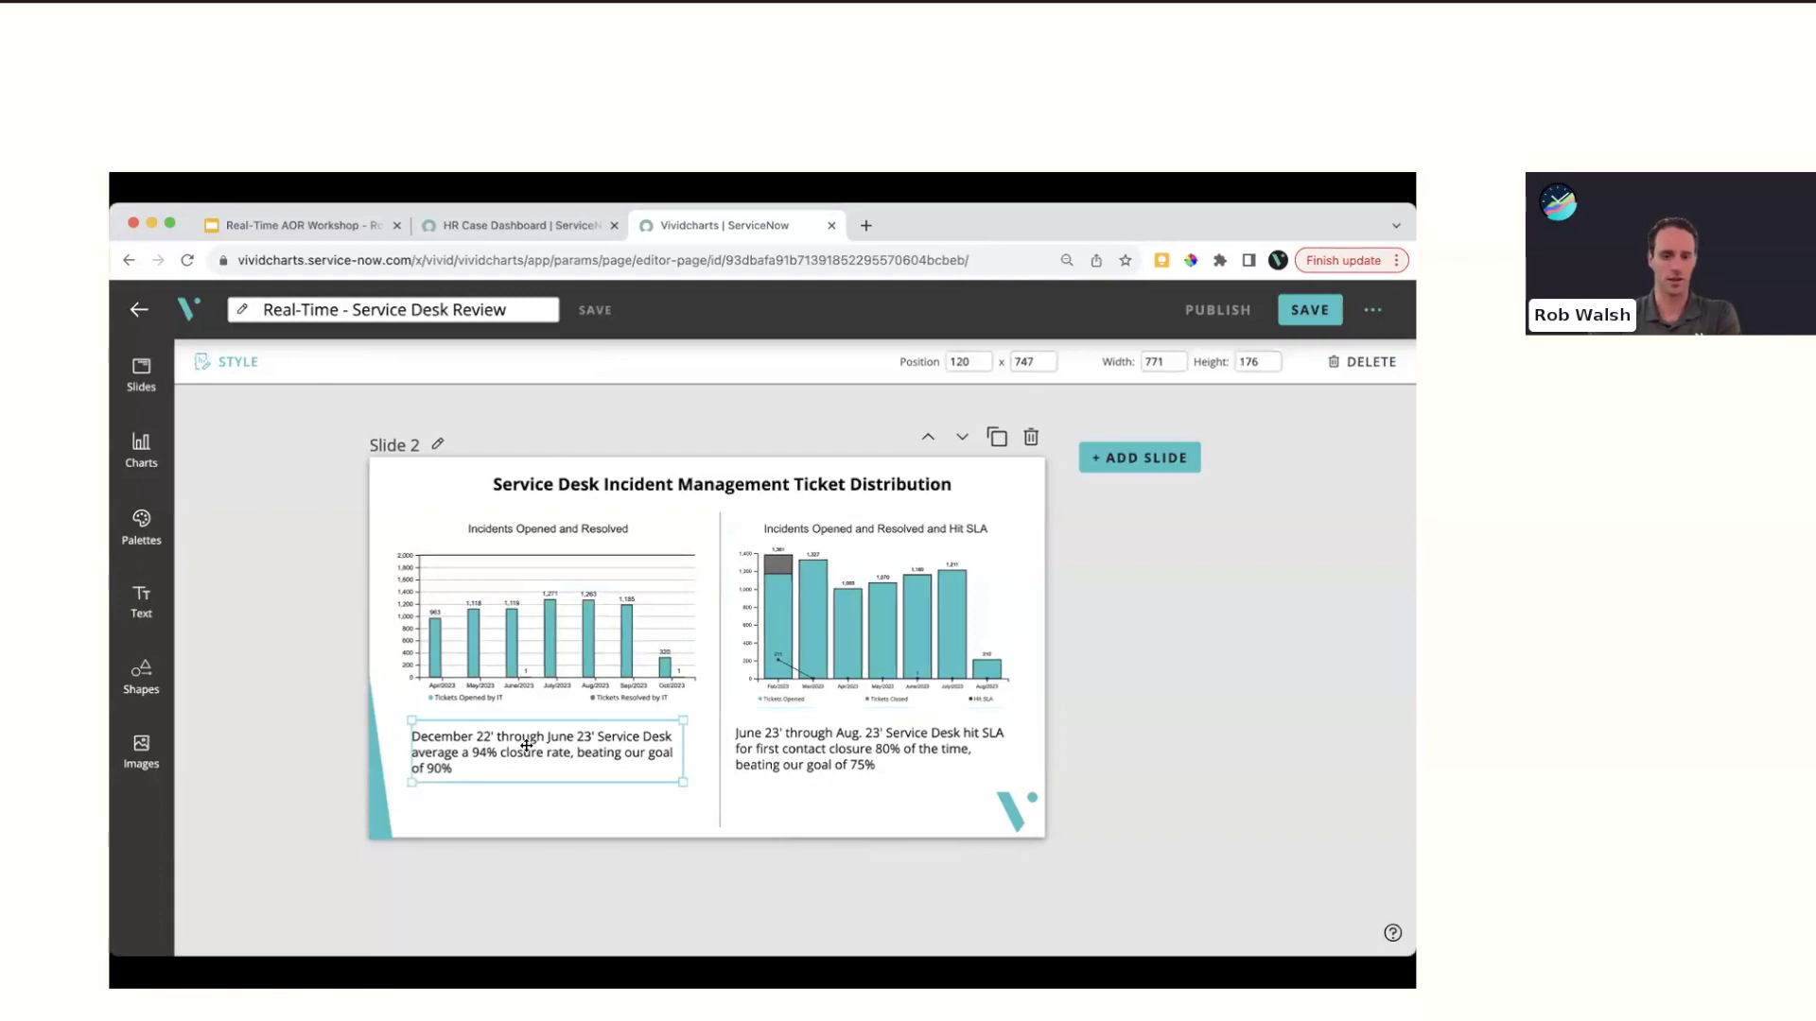
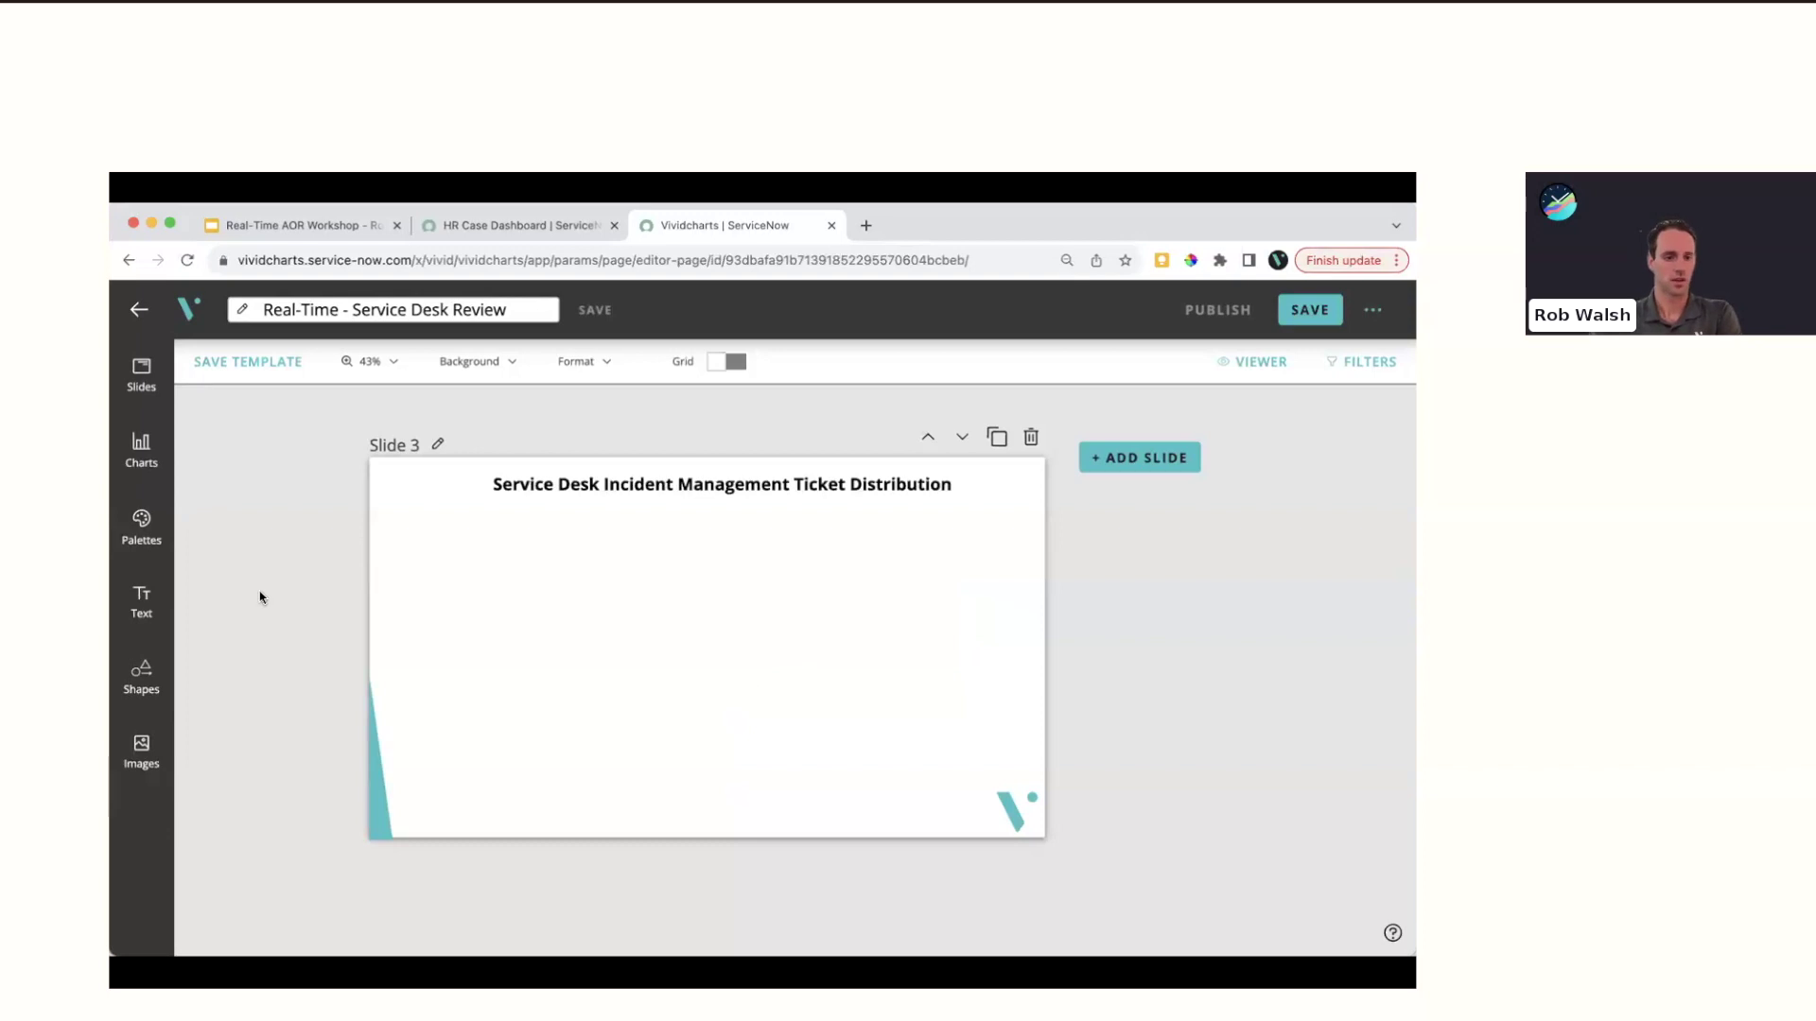
Search the chart templates for "real-time" and add the Real-Time - Incident Trend Table to Slide 3
{"action": "left_click", "coordinate": [141, 452]}
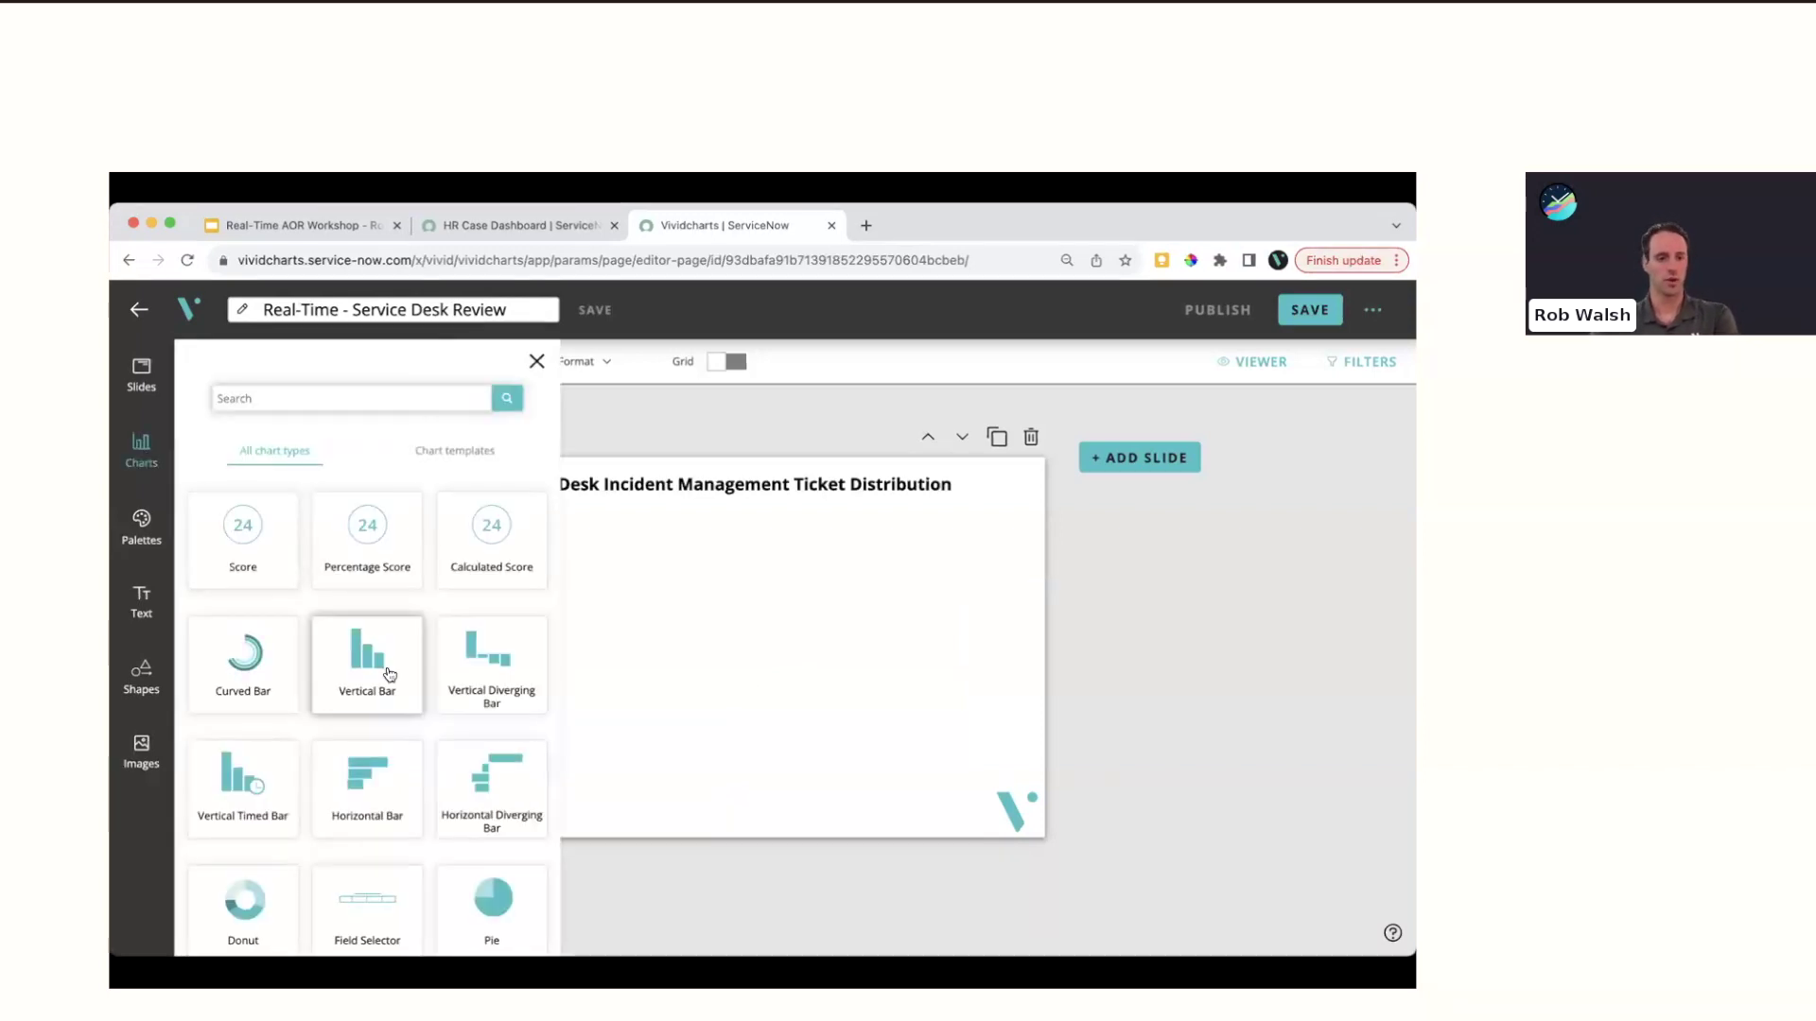
{"action": "scroll", "coordinate": [351, 710], "scroll_direction": "down", "scroll_amount": 3}
{"action": "scroll", "coordinate": [351, 710], "scroll_direction": "up", "scroll_amount": 3}
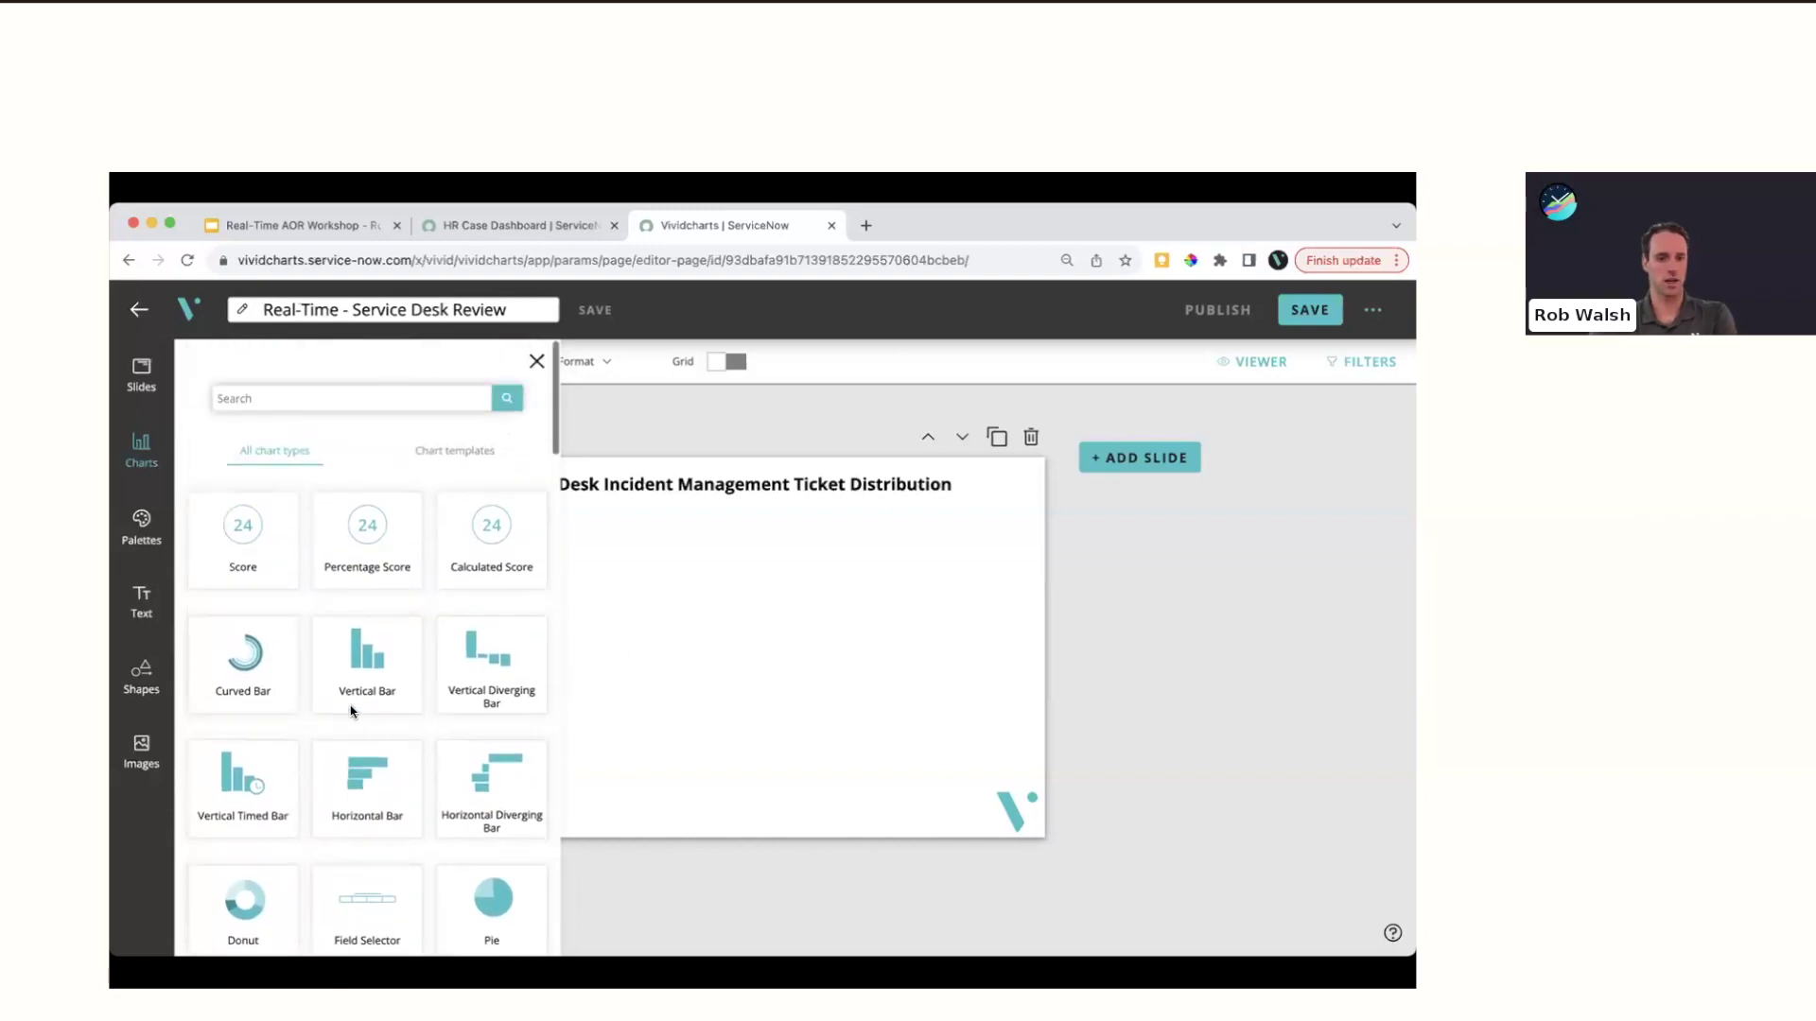
{"action": "left_click", "coordinate": [462, 453]}
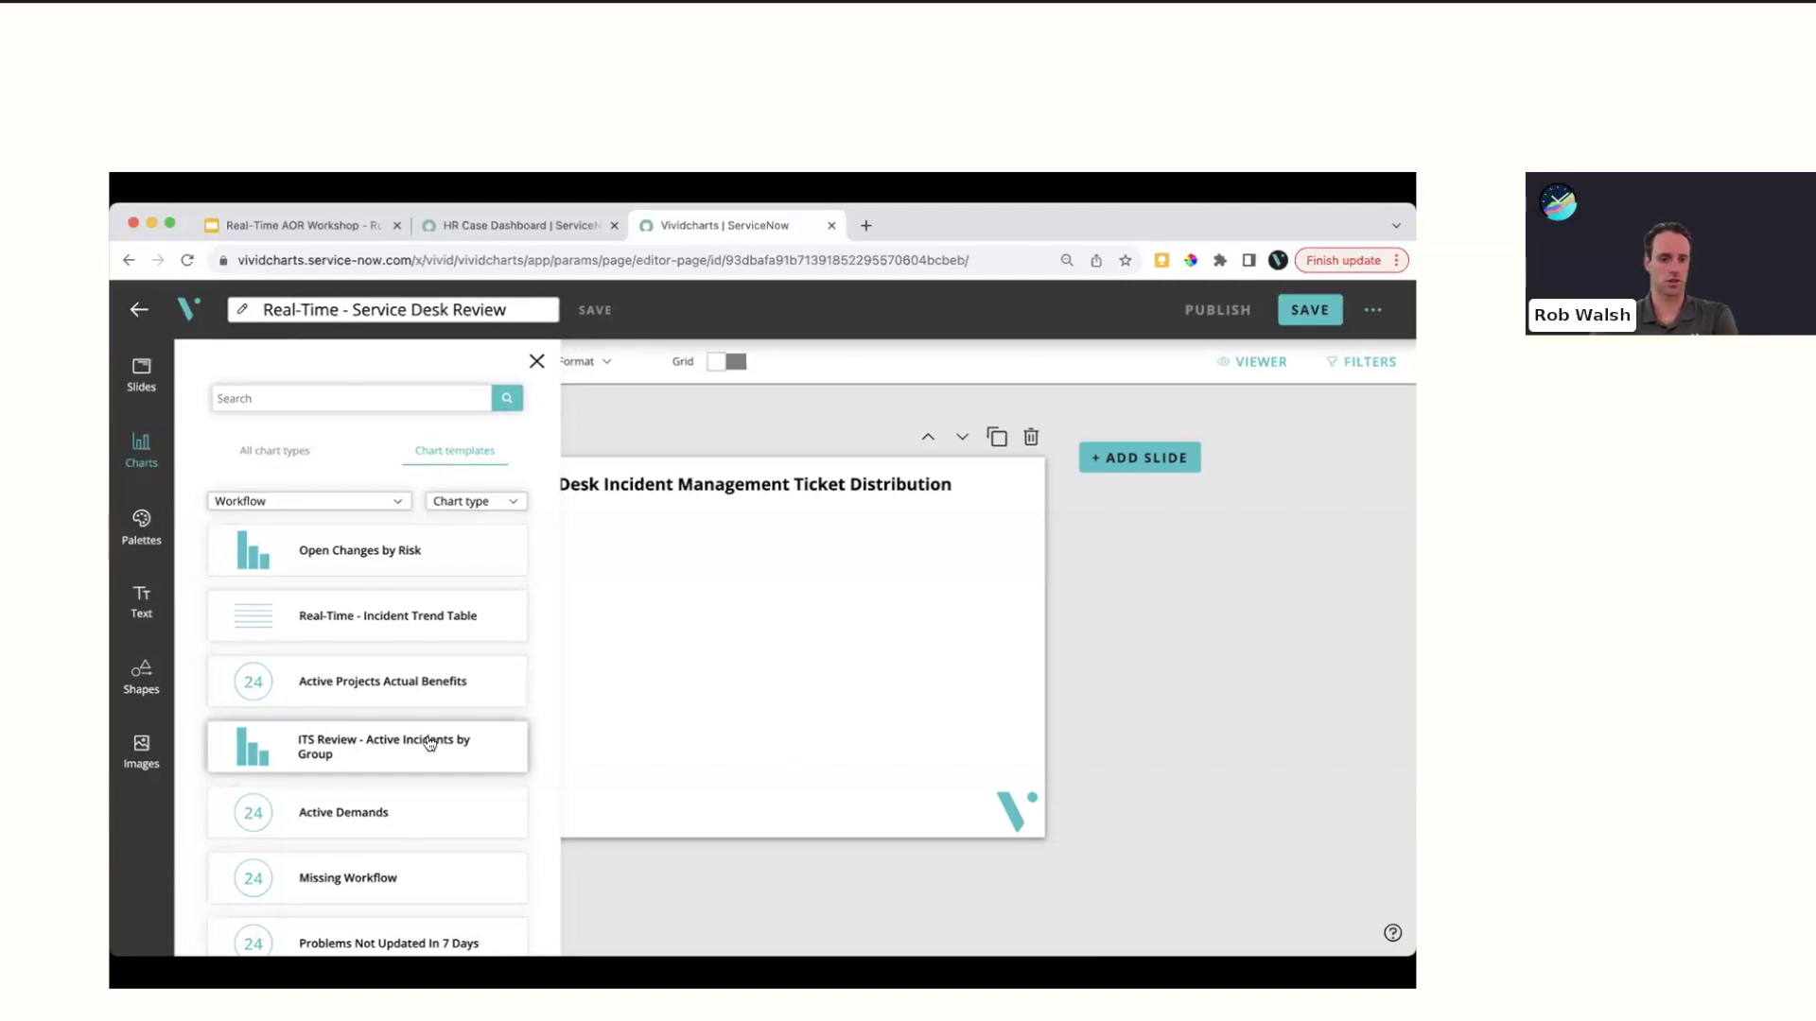
{"action": "scroll", "coordinate": [430, 744], "scroll_direction": "down", "scroll_amount": 7}
{"action": "scroll", "coordinate": [430, 744], "scroll_direction": "down", "scroll_amount": 3}
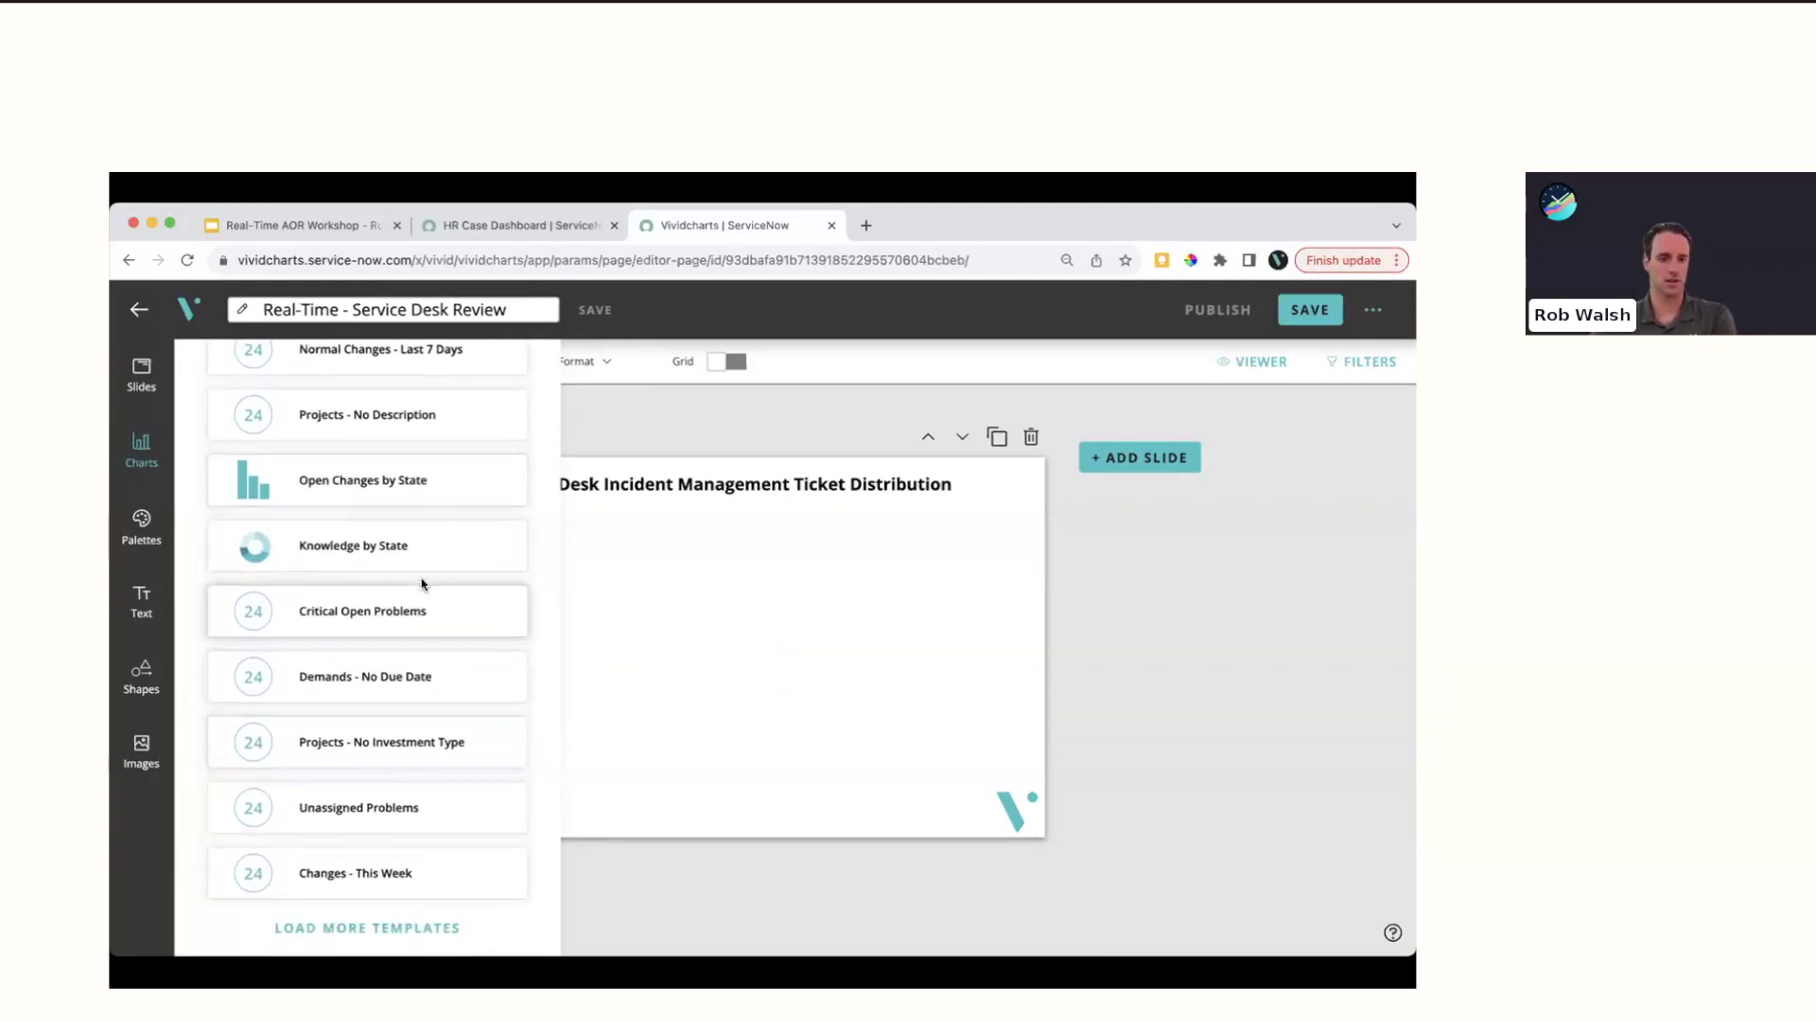
{"action": "scroll", "coordinate": [422, 581], "scroll_direction": "up", "scroll_amount": 10}
{"action": "left_click", "coordinate": [422, 399]}
{"action": "type", "text": "real-time"}
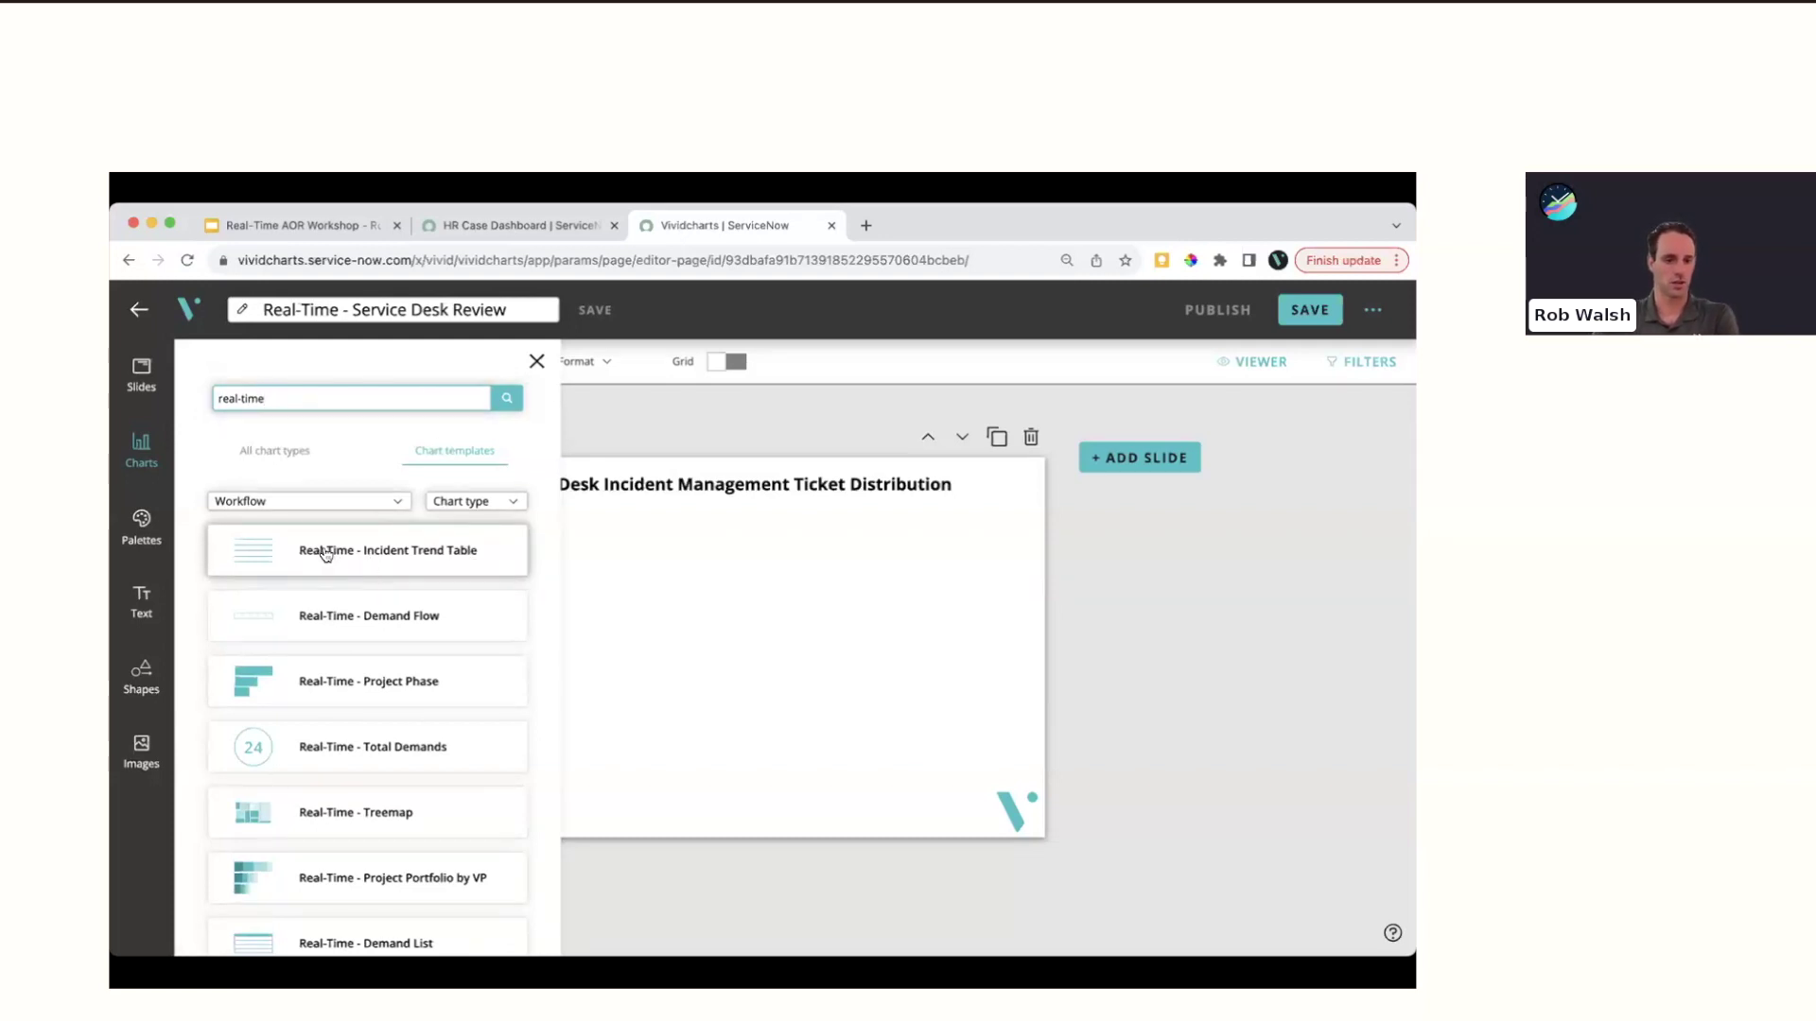
{"action": "left_click", "coordinate": [368, 556]}
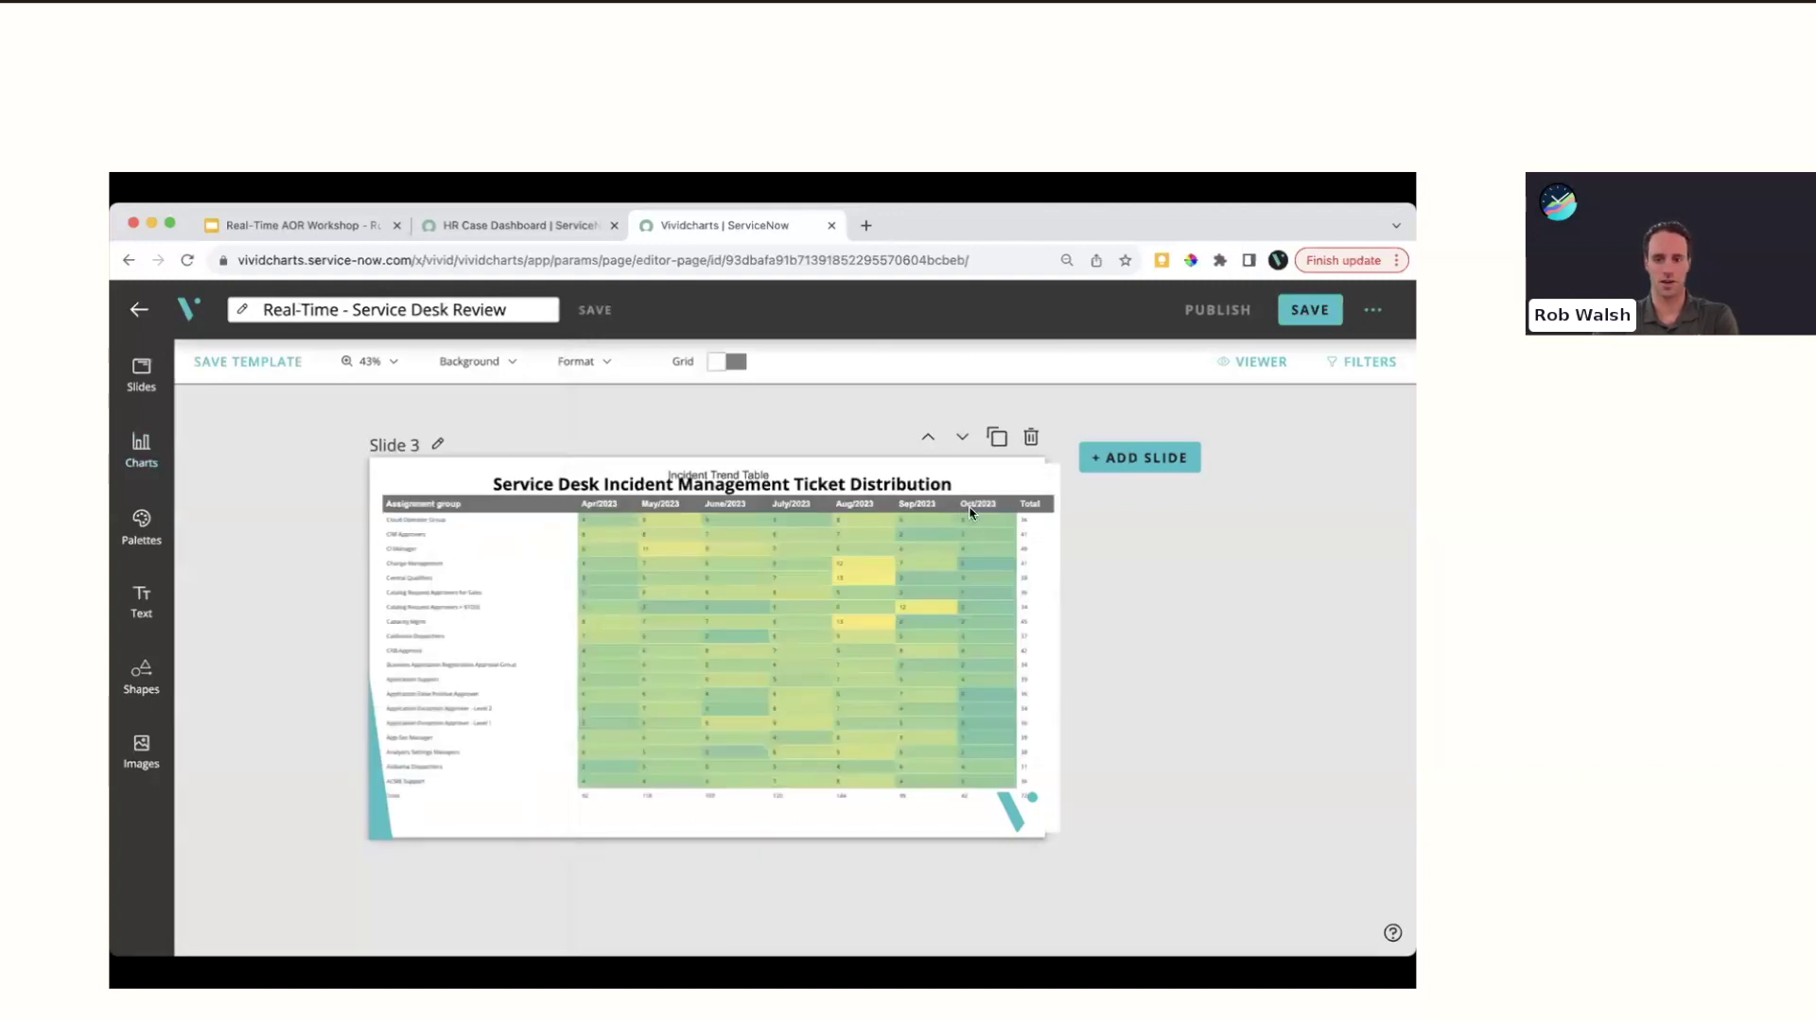
Delete Slide 3's title text and fit the Incident Trend Table within the slide at about 1766 x 954, position 77 x 11
{"action": "left_click", "coordinate": [995, 511]}
{"action": "left_click_drag", "start_coordinate": [1058, 467], "coordinate": [996, 528]}
{"action": "left_click_drag", "start_coordinate": [910, 631], "coordinate": [931, 613]}
{"action": "left_click_drag", "start_coordinate": [845, 520], "coordinate": [840, 577]}
{"action": "left_click", "coordinate": [834, 487]}
{"action": "key", "text": "Delete"}
{"action": "left_click", "coordinate": [809, 605]}
{"action": "left_click_drag", "start_coordinate": [804, 611], "coordinate": [804, 531]}
{"action": "left_click", "coordinate": [732, 813]}
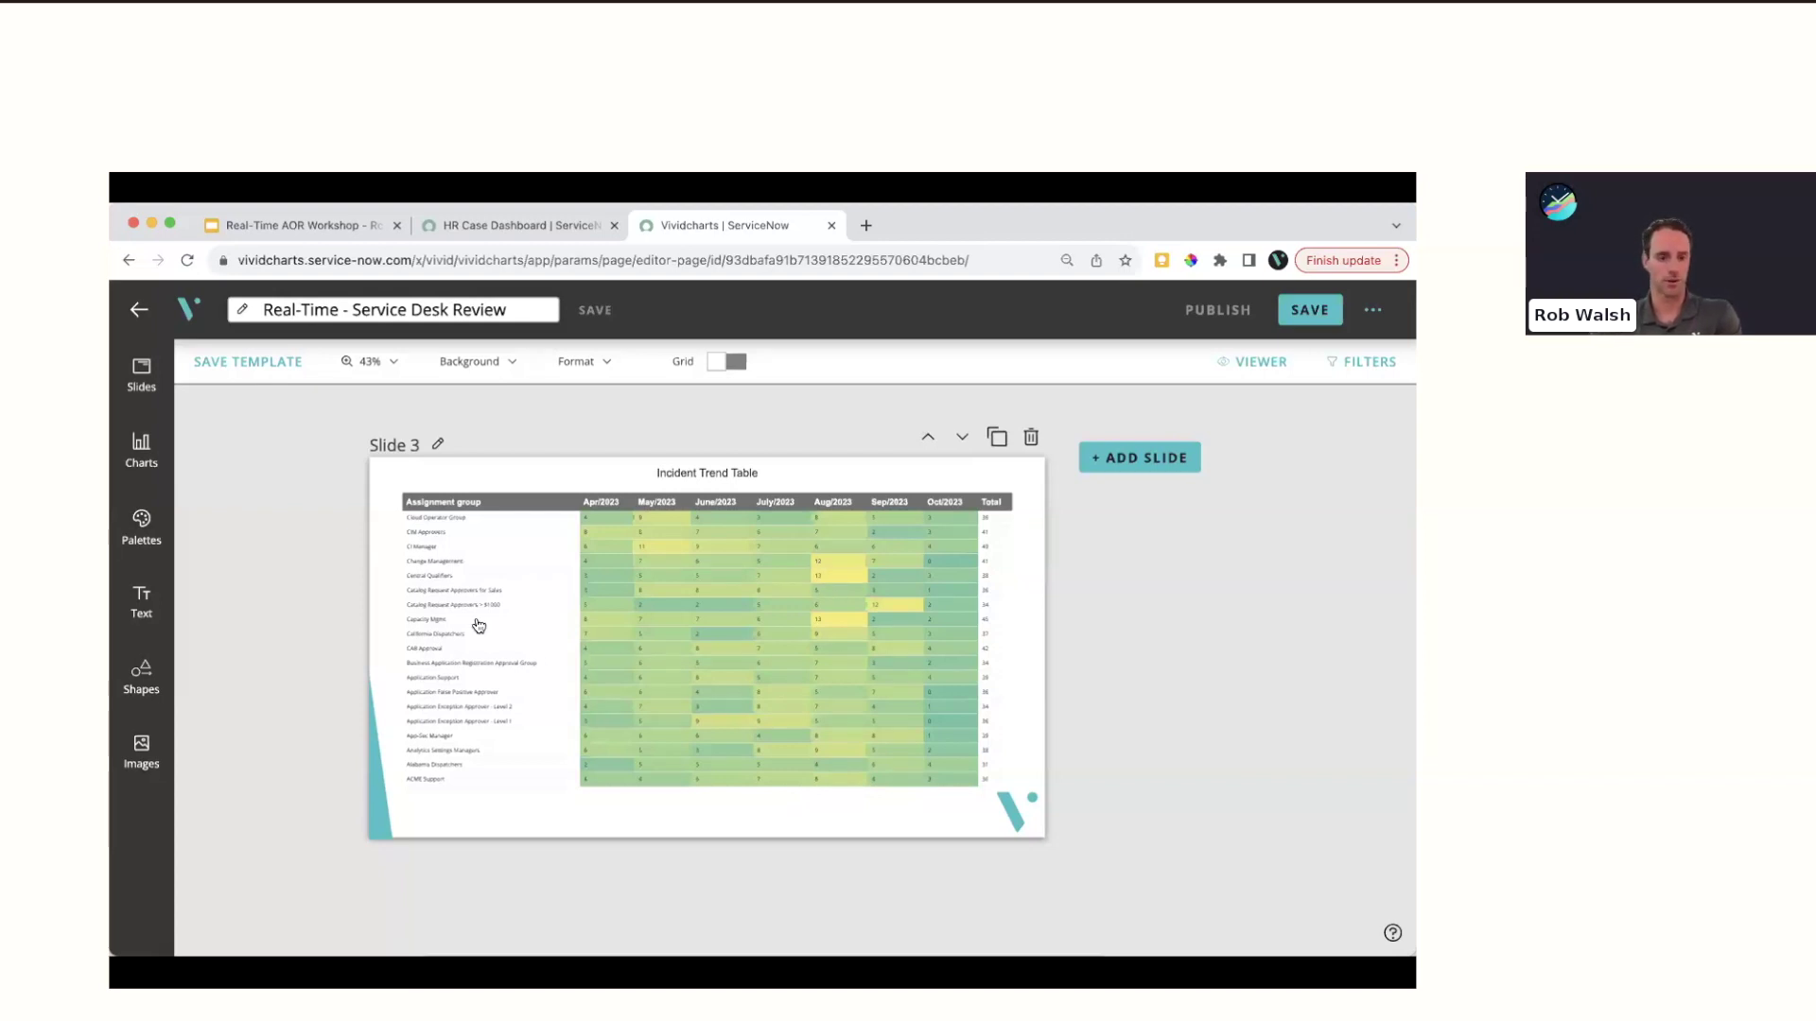
Add a 100 x 100 square shape and place it over the yellow Aug/2023 cells at about position 1265 x 286
{"action": "left_click", "coordinate": [143, 676]}
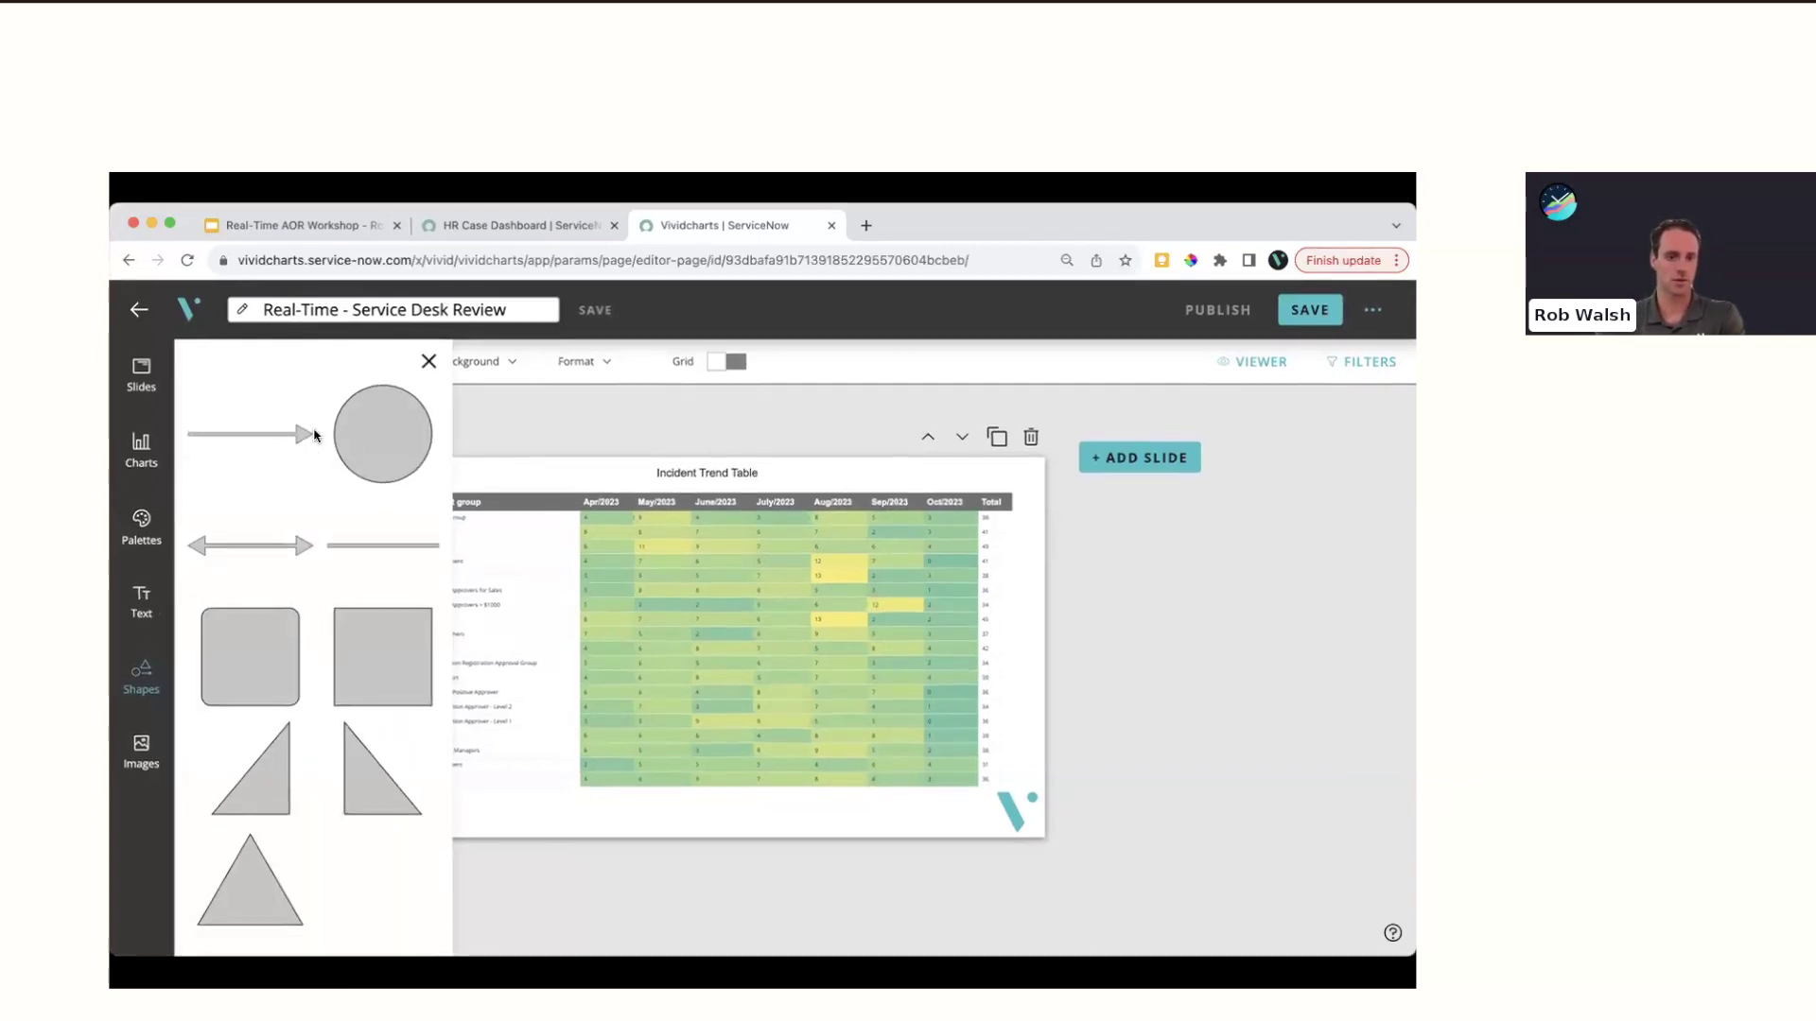
{"action": "left_click", "coordinate": [387, 674]}
{"action": "left_click_drag", "start_coordinate": [379, 476], "coordinate": [826, 573]}
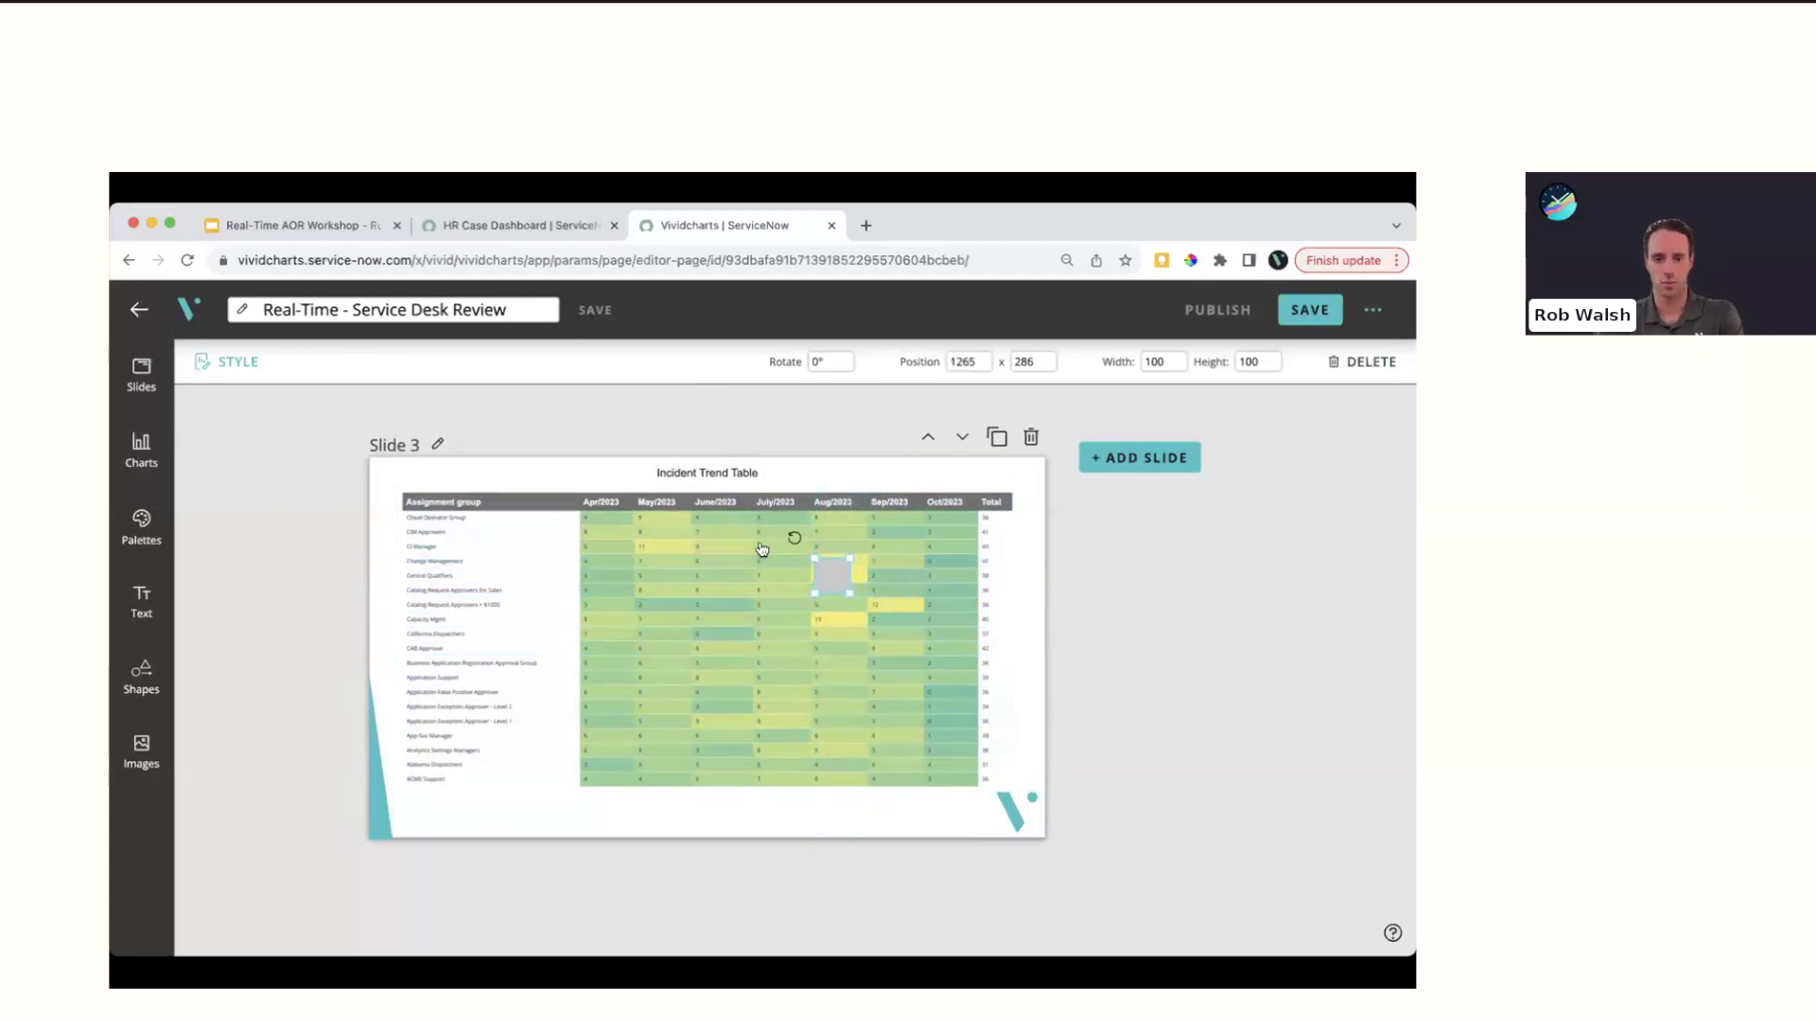
Remove the square's fill color and set its border color to the red of the Red / Yellow / Green palette
{"action": "left_click", "coordinate": [227, 362]}
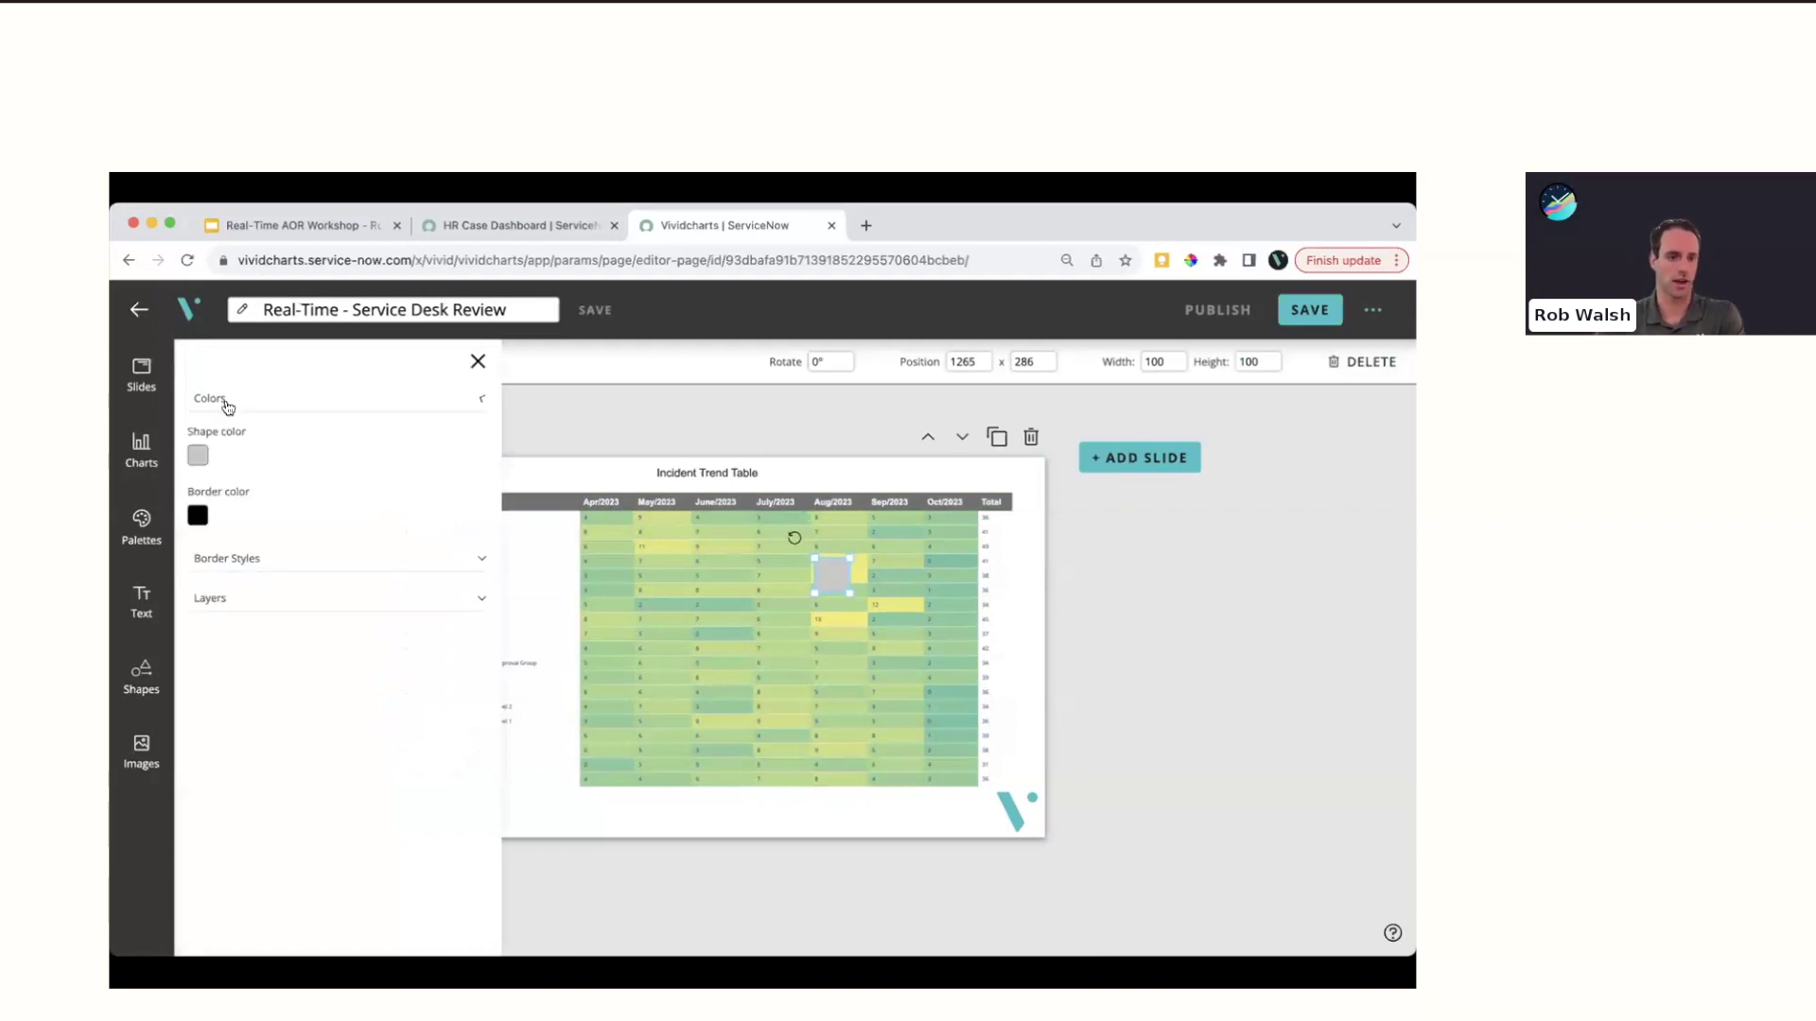
{"action": "left_click", "coordinate": [200, 455]}
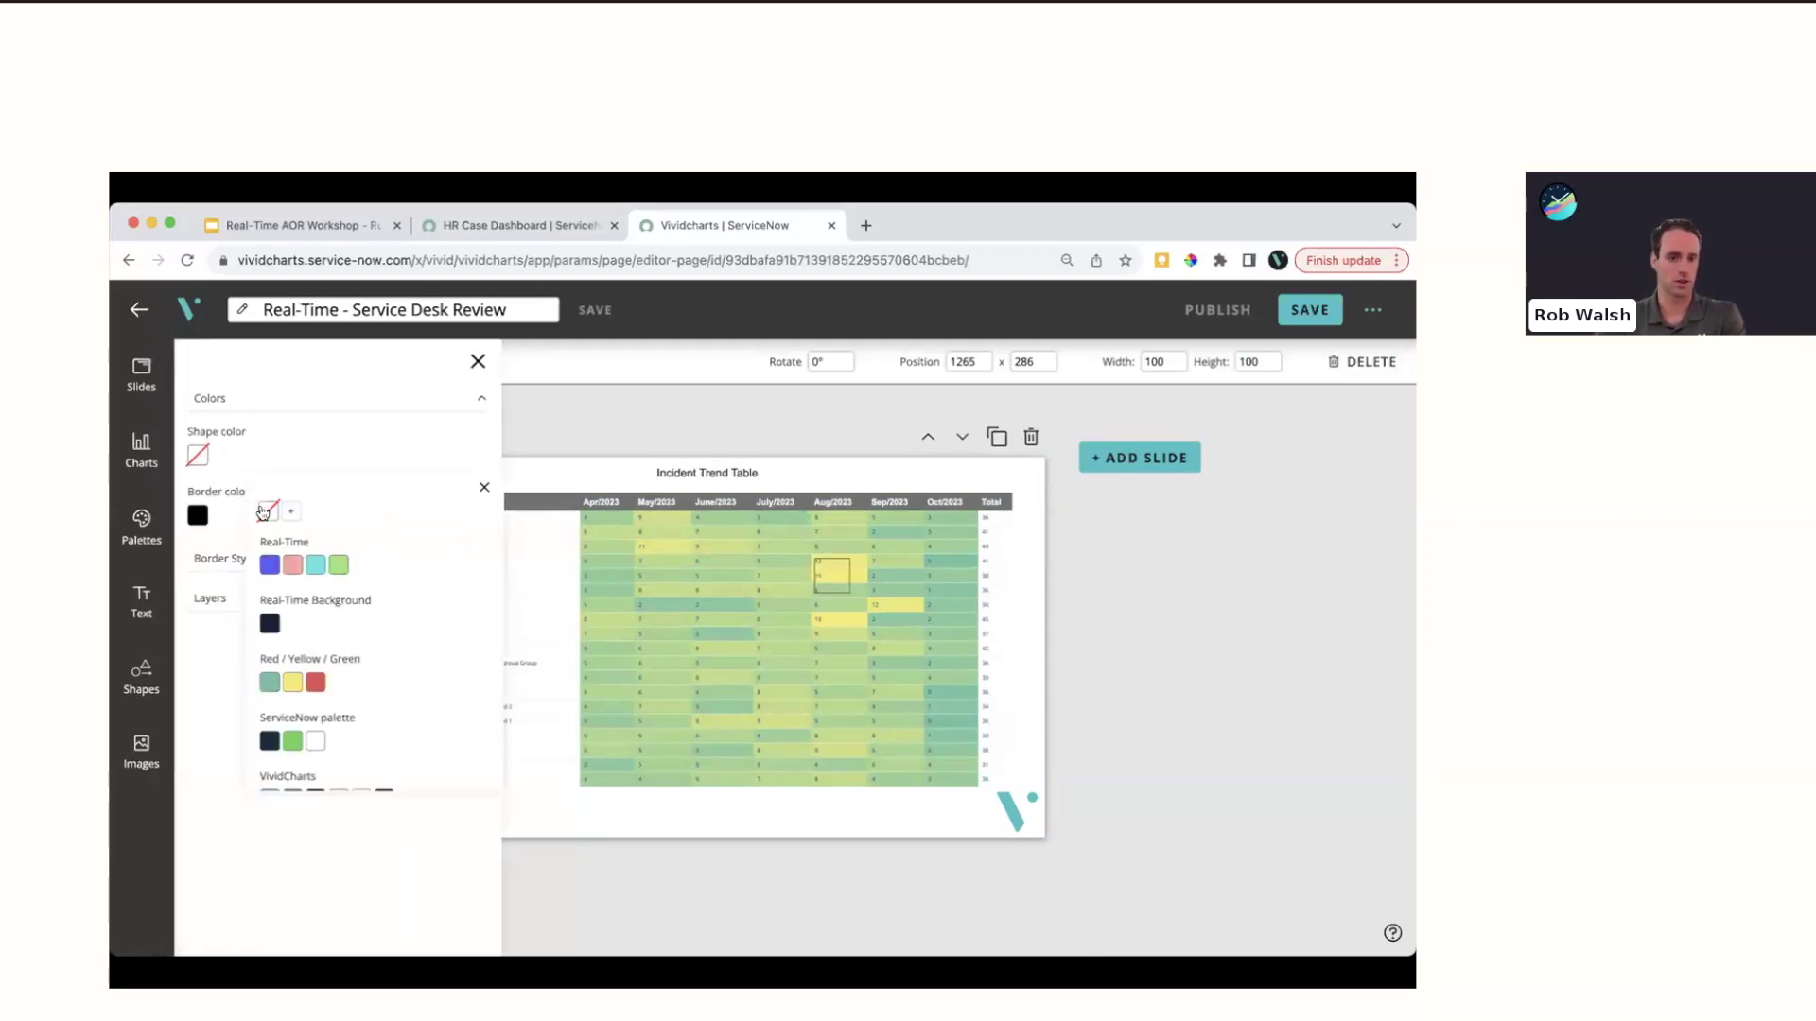
{"action": "left_click", "coordinate": [203, 515]}
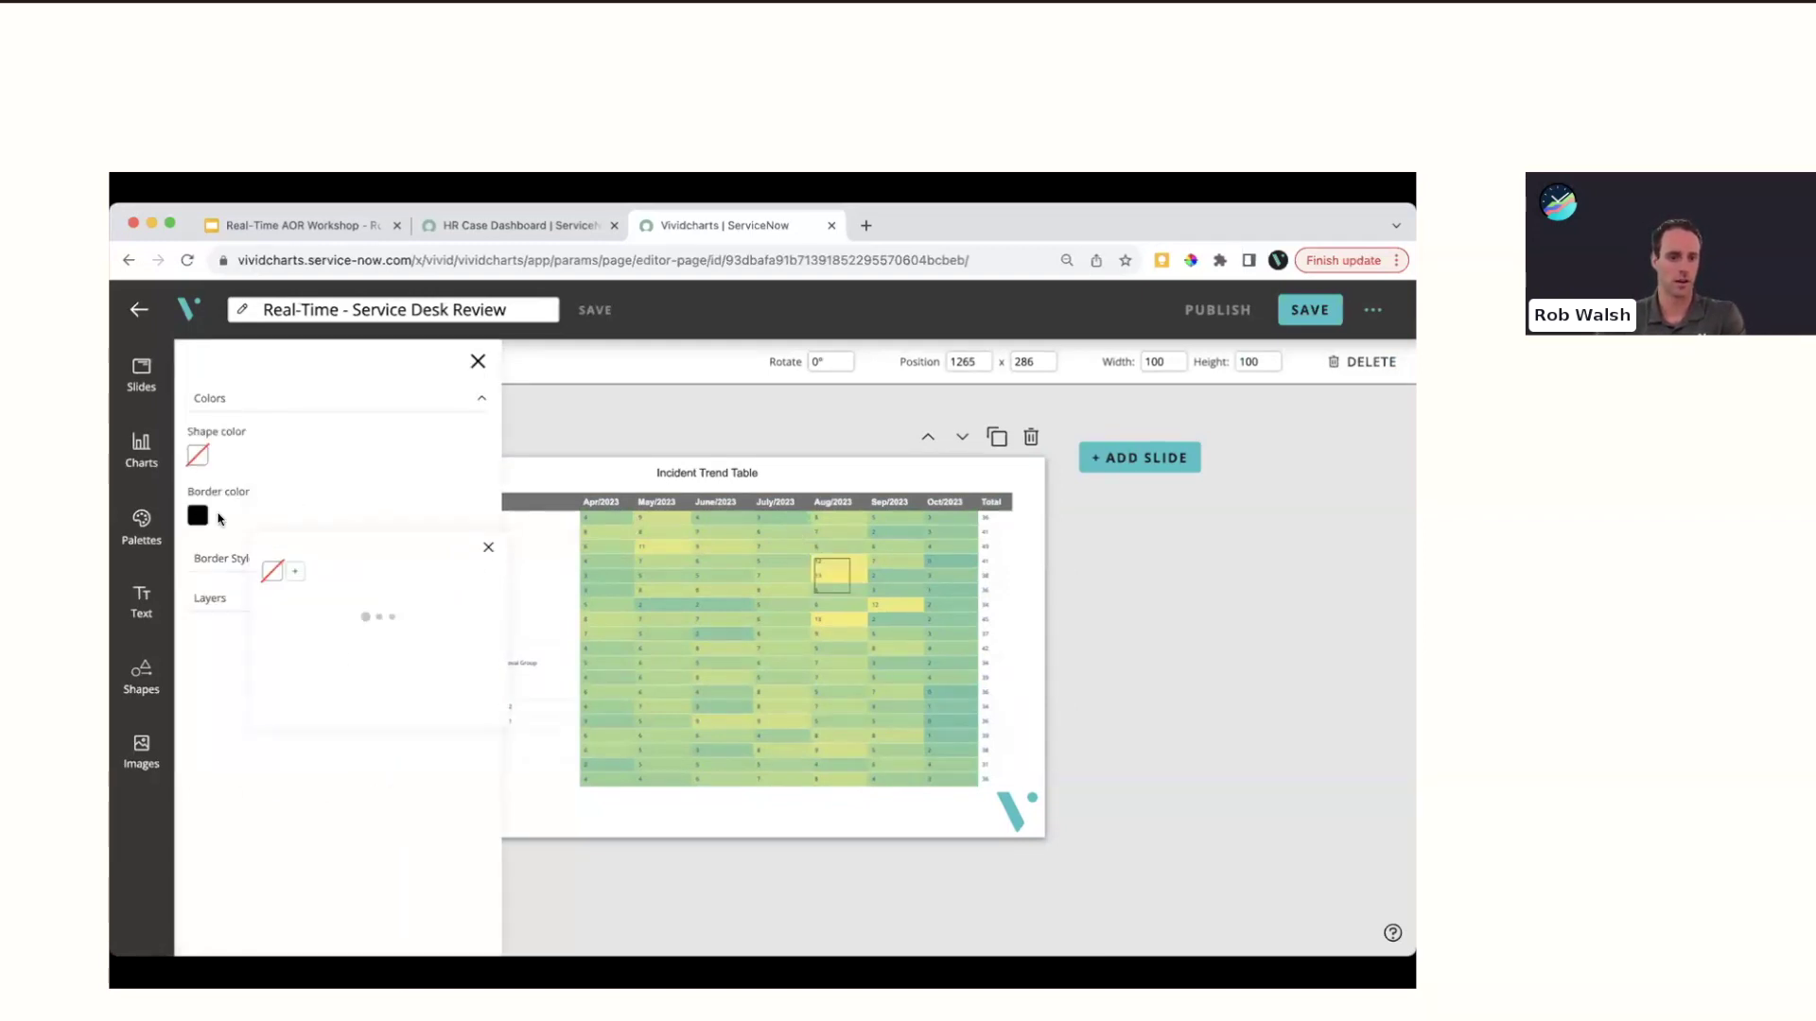
{"action": "scroll", "coordinate": [346, 667], "scroll_direction": "down", "scroll_amount": 1}
{"action": "left_click", "coordinate": [327, 692]}
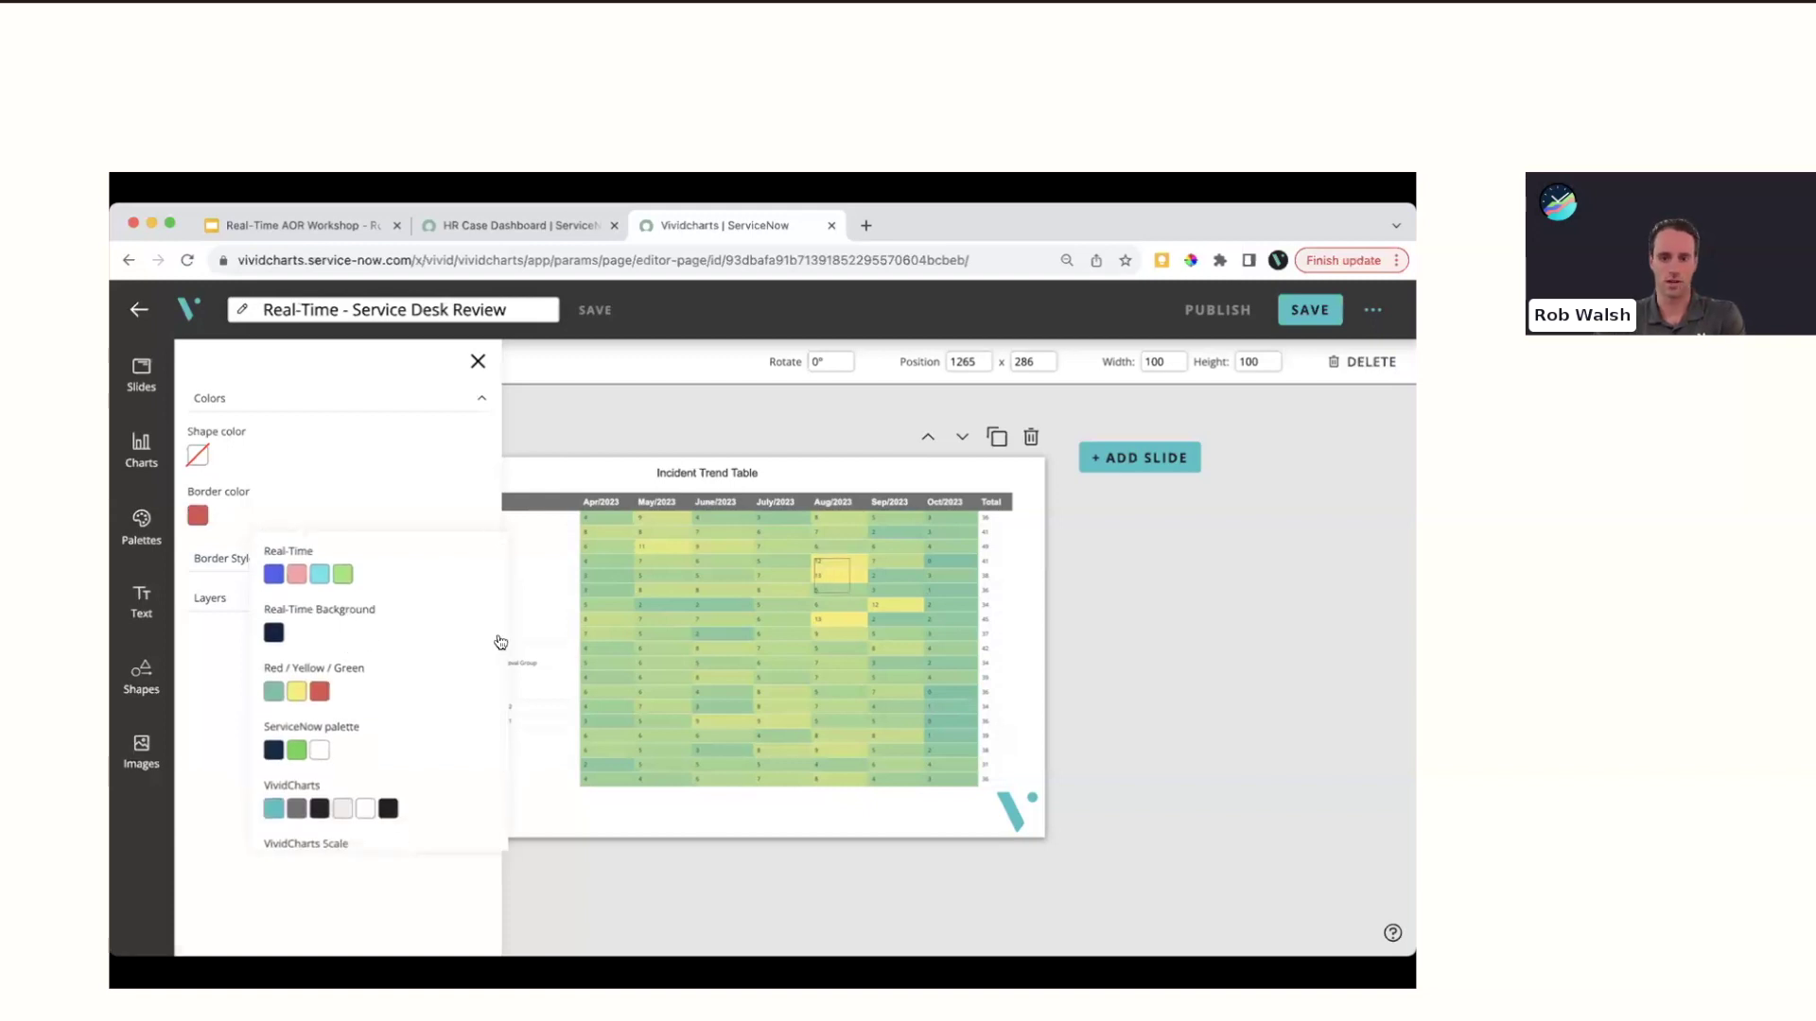
Set the square's border weight to 7 and close its style settings
{"action": "left_click", "coordinate": [307, 404]}
{"action": "left_click", "coordinate": [279, 440]}
{"action": "left_click", "coordinate": [227, 514]}
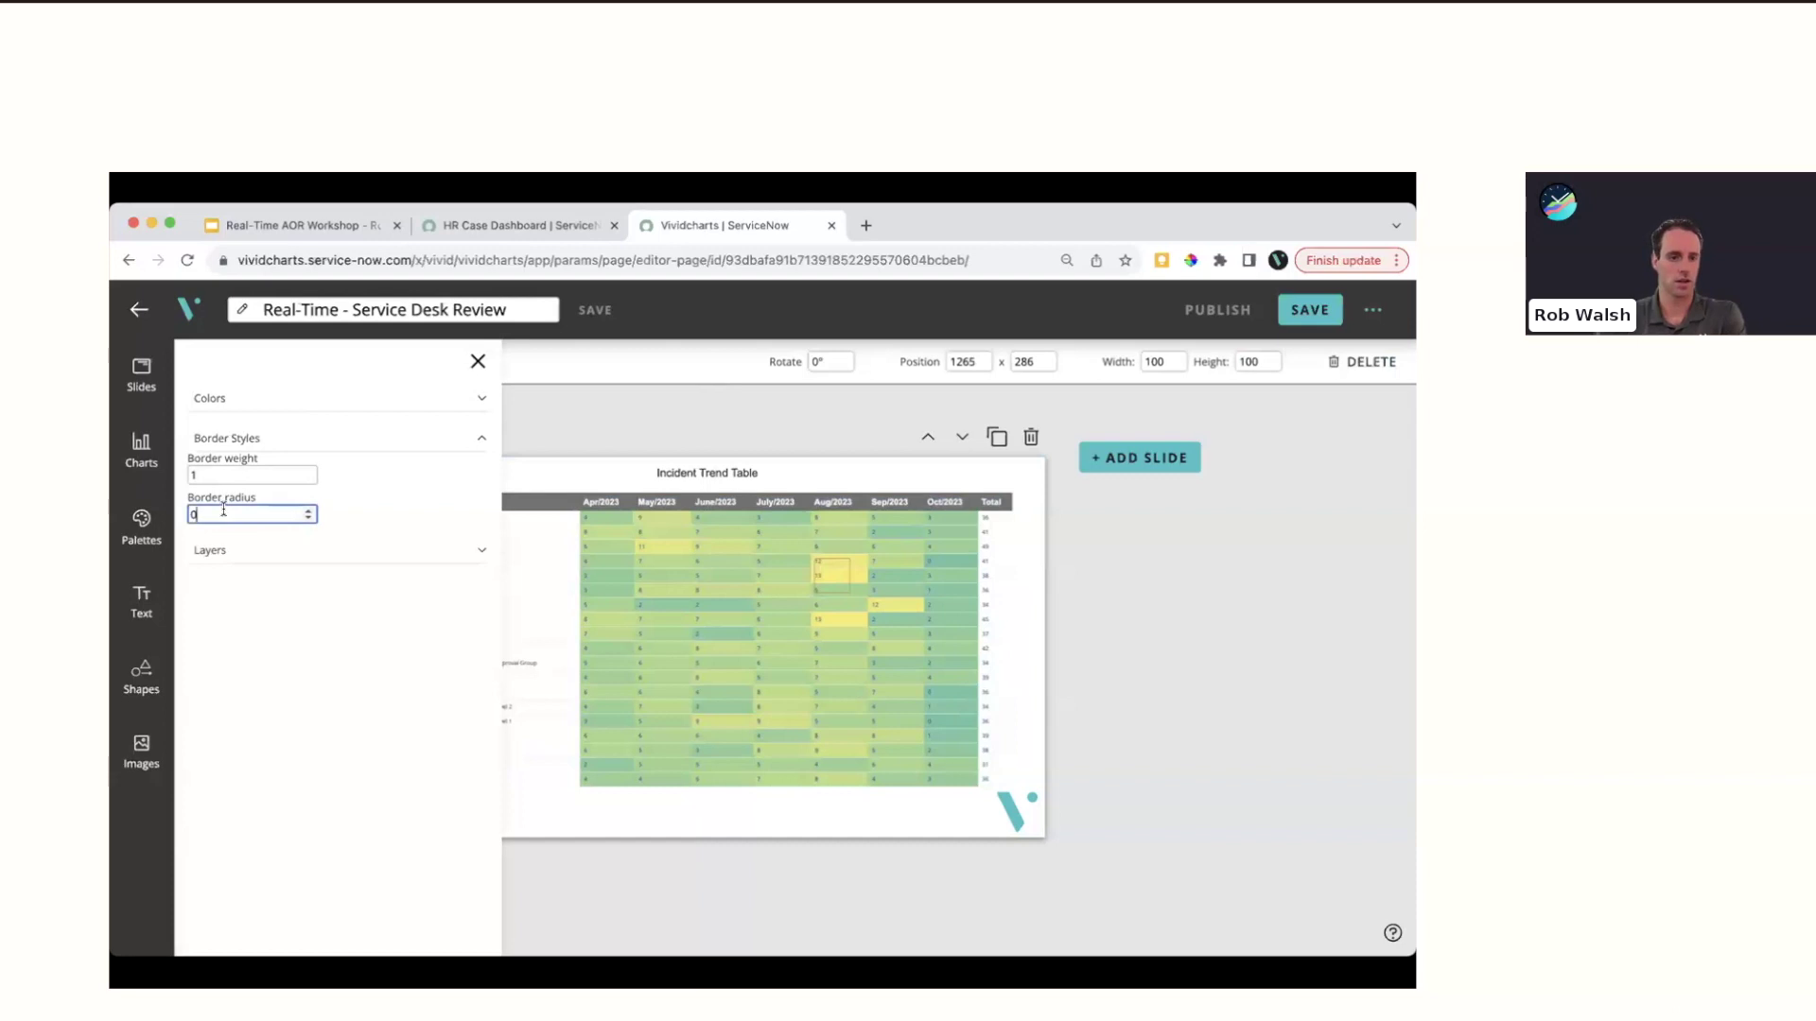
{"action": "left_click", "coordinate": [194, 474]}
{"action": "type", "text": "7"}
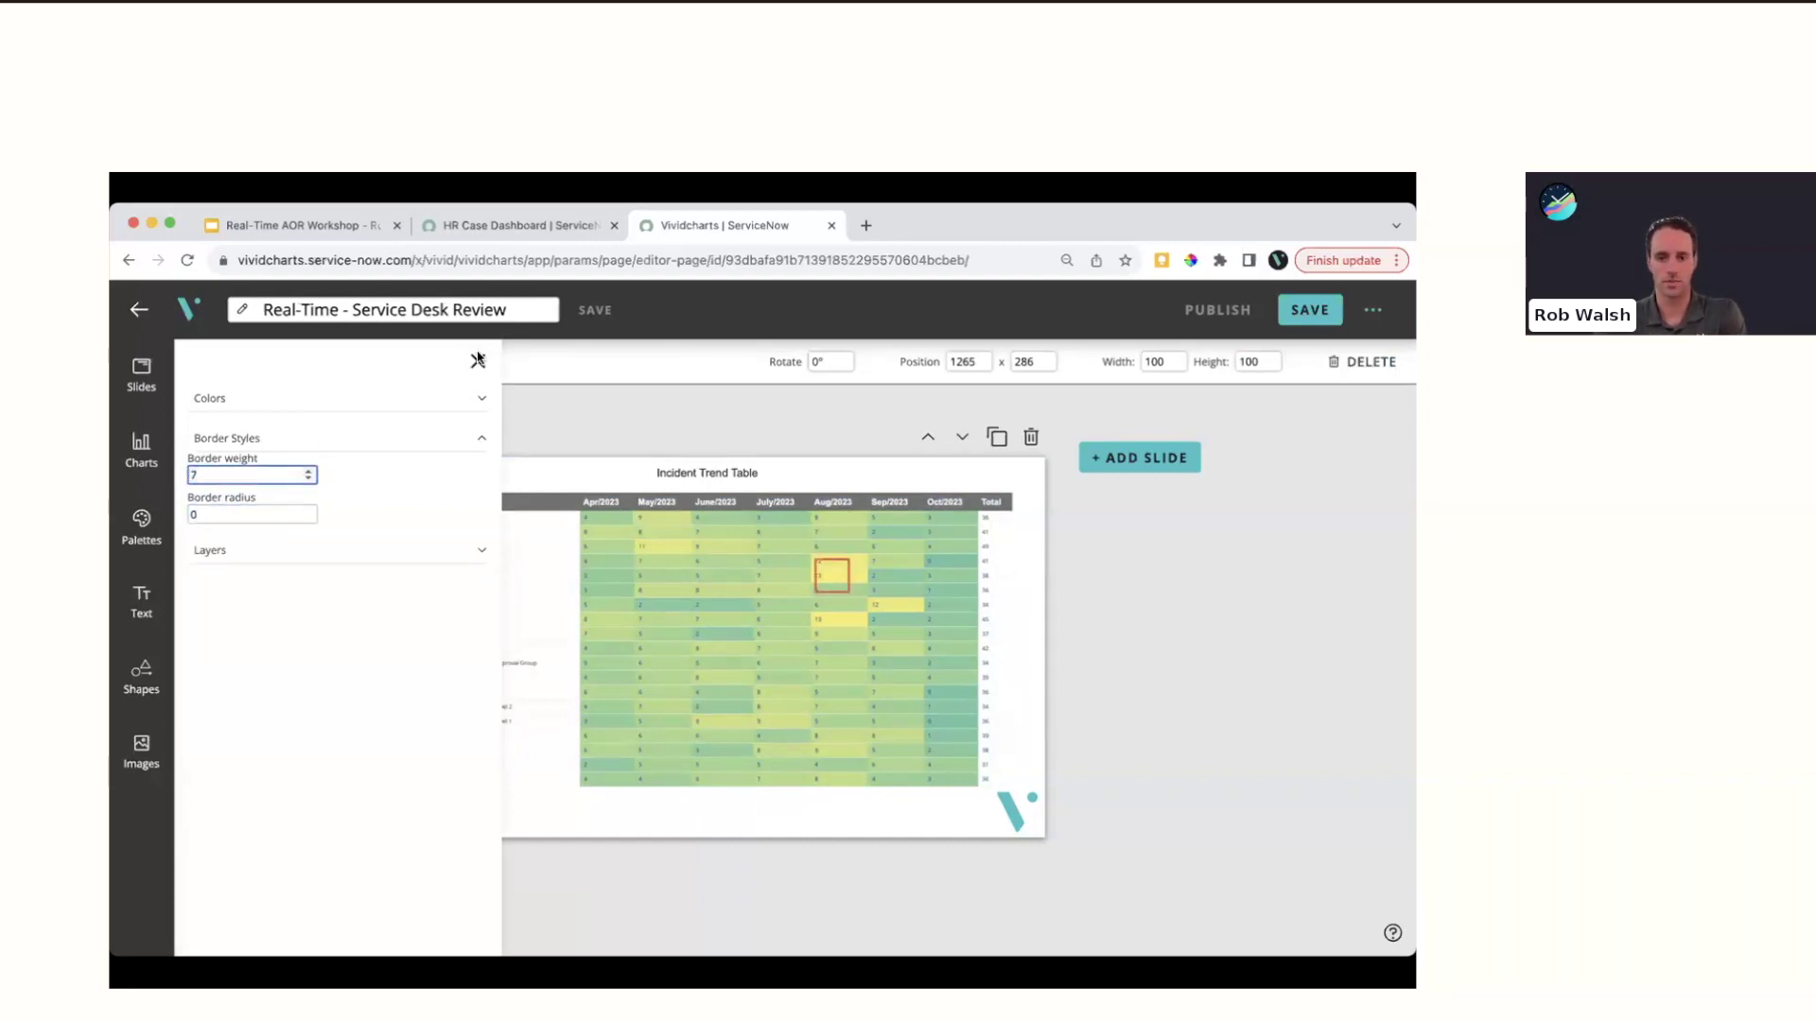
{"action": "left_click", "coordinate": [478, 360]}
Reshape the red box so it frames the two adjacent yellow Aug/2023 cells for Change Management and the row below it
{"action": "left_click", "coordinate": [826, 568]}
{"action": "mouse_move", "coordinate": [825, 567]}
{"action": "left_mouse_down"}
{"action": "mouse_move", "coordinate": [867, 567]}
{"action": "mouse_move", "coordinate": [849, 584]}
{"action": "left_mouse_up"}
{"action": "left_click", "coordinate": [1055, 603]}
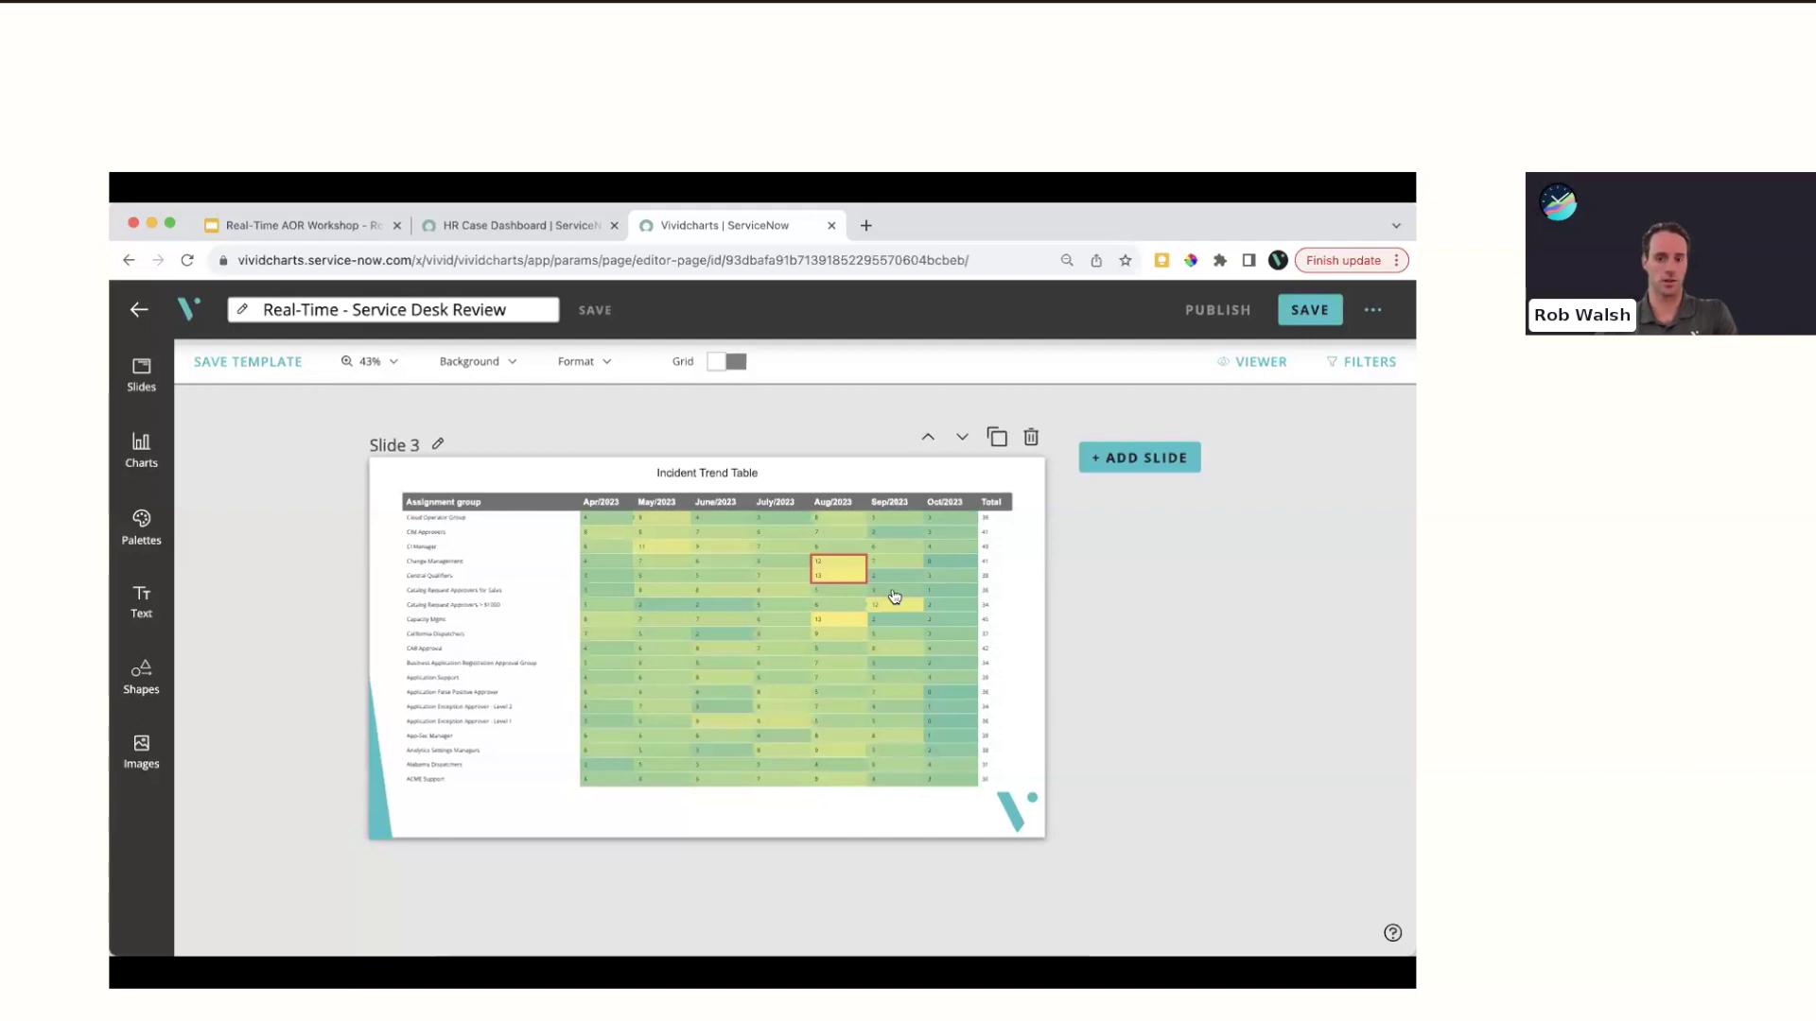
Duplicate Slide 3 and delete the red box and the Incident Trend Table from the copy
{"action": "left_click", "coordinate": [998, 437]}
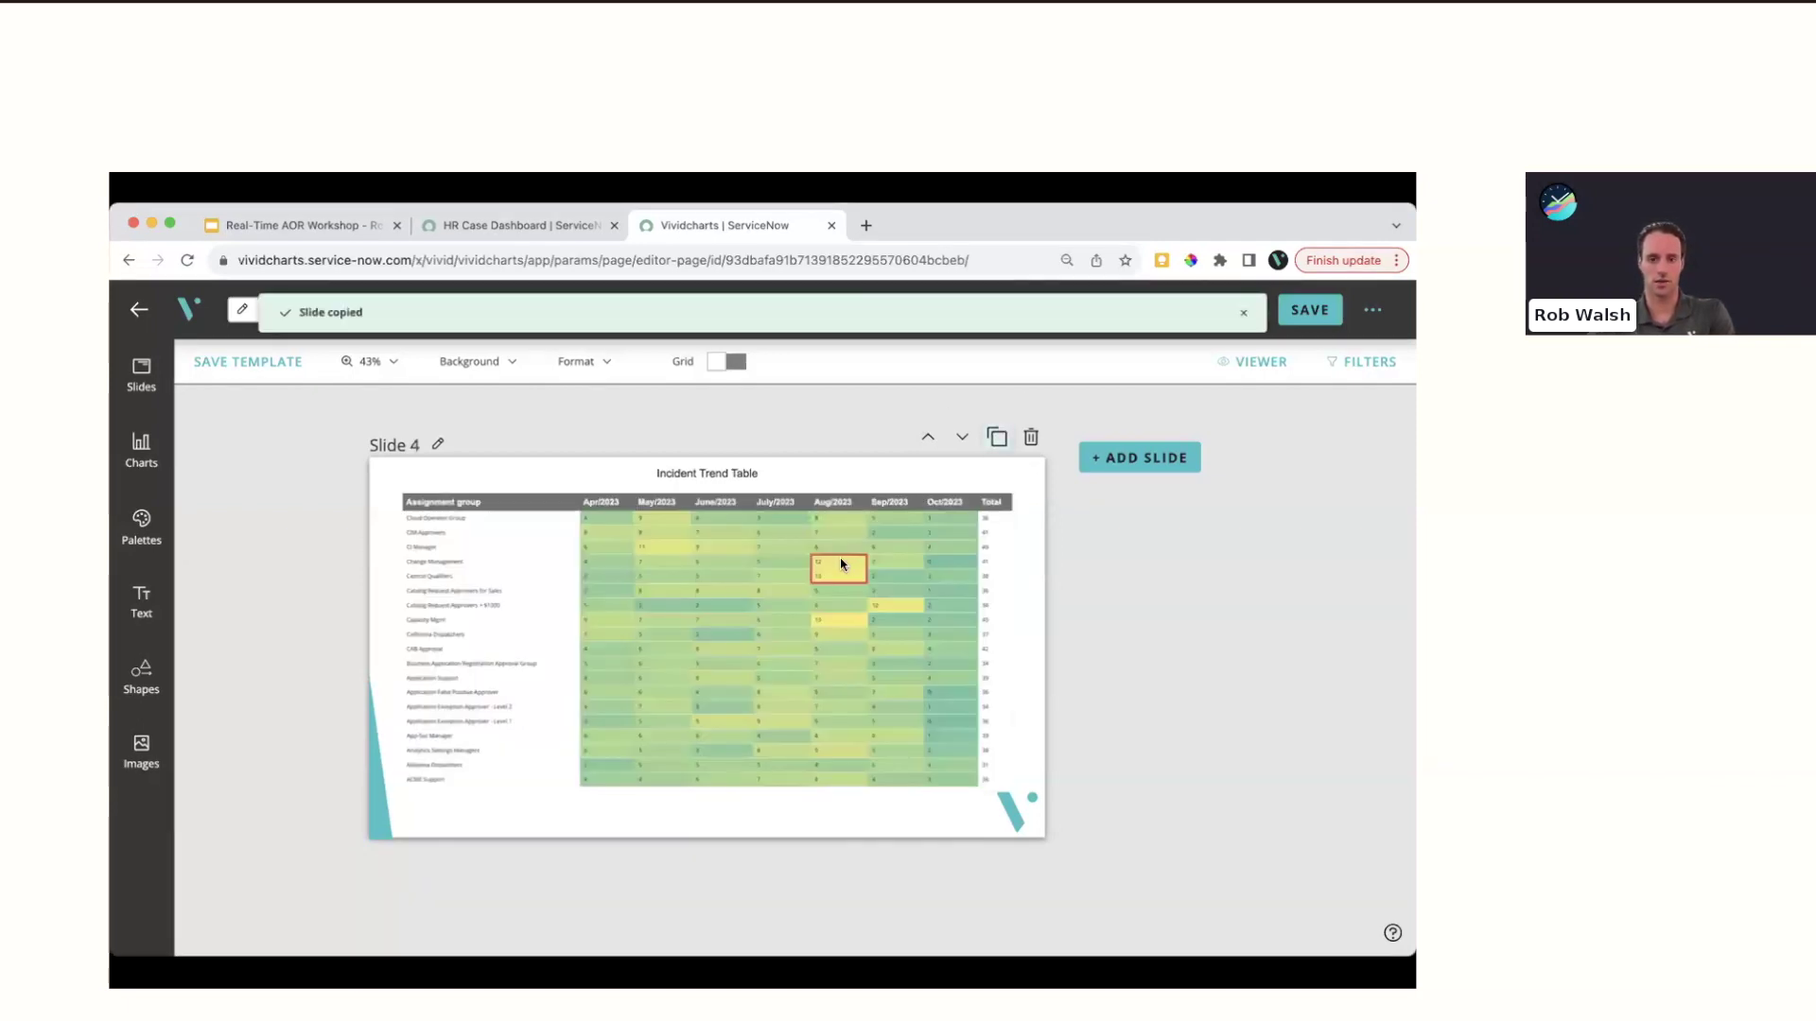
{"action": "left_click", "coordinate": [845, 571]}
{"action": "key", "text": "Delete"}
{"action": "left_click", "coordinate": [841, 582]}
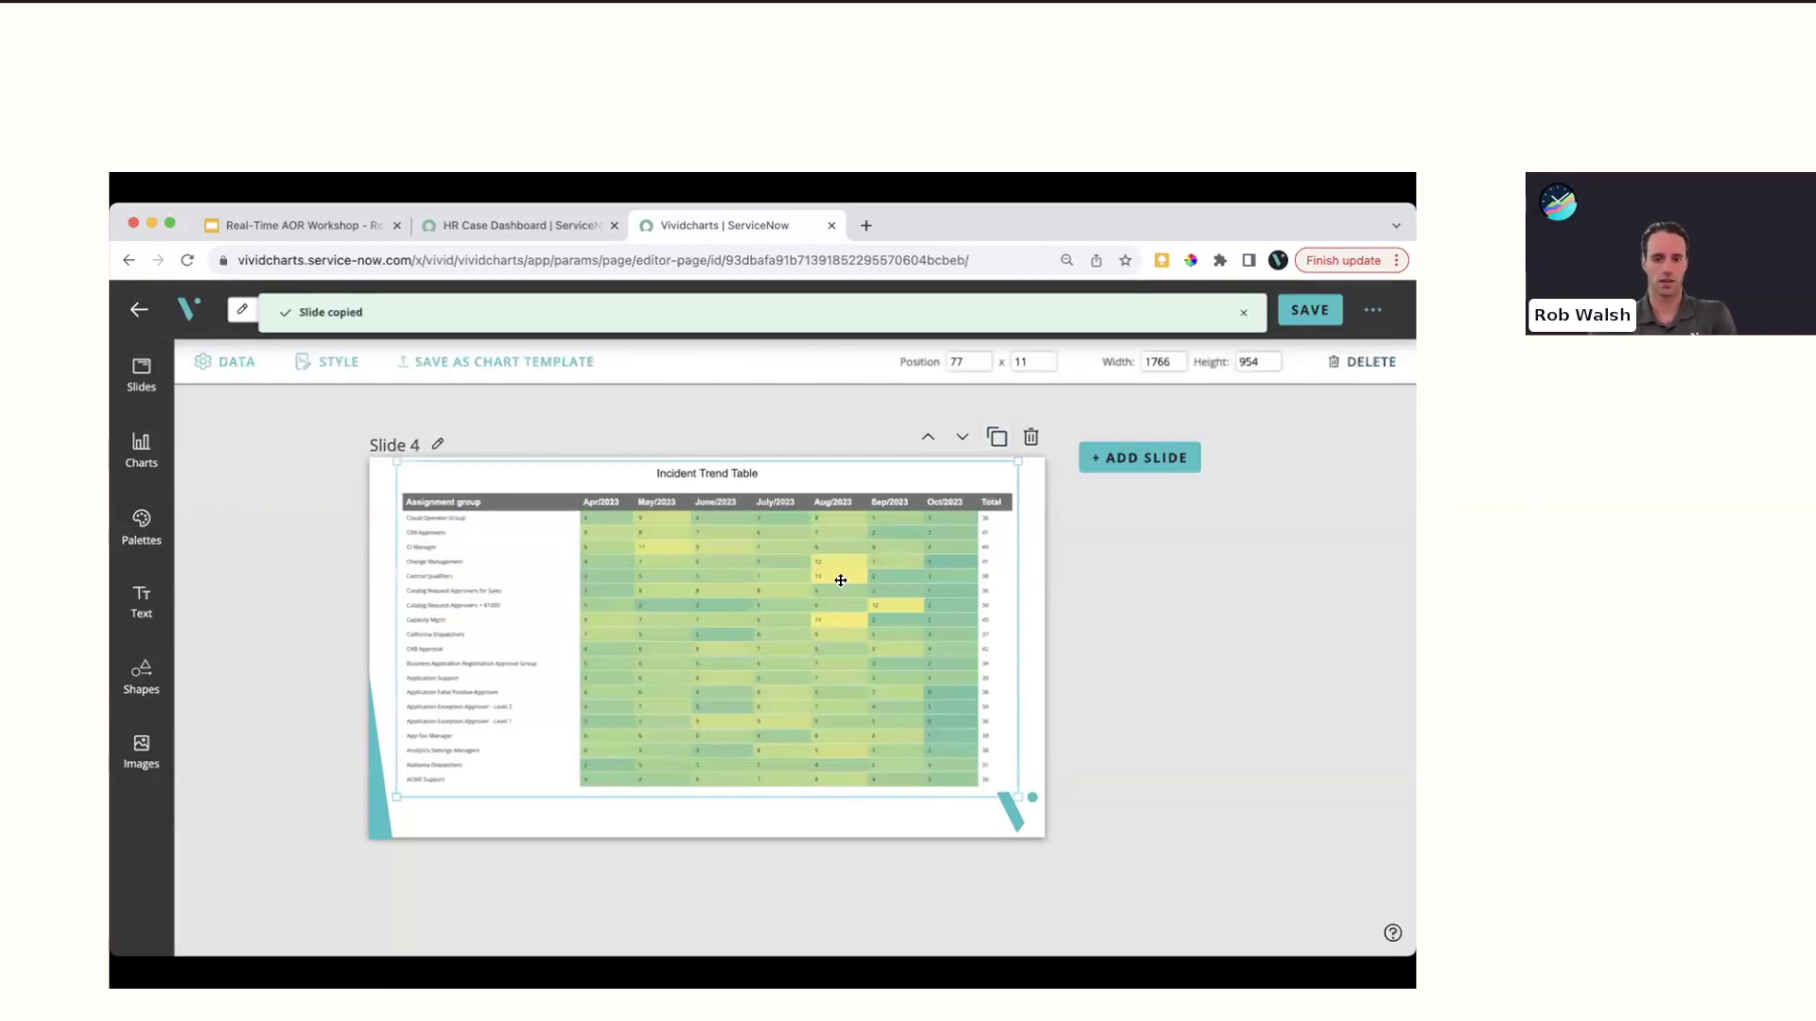
{"action": "key", "text": "Delete"}
{"action": "left_click", "coordinate": [899, 661]}
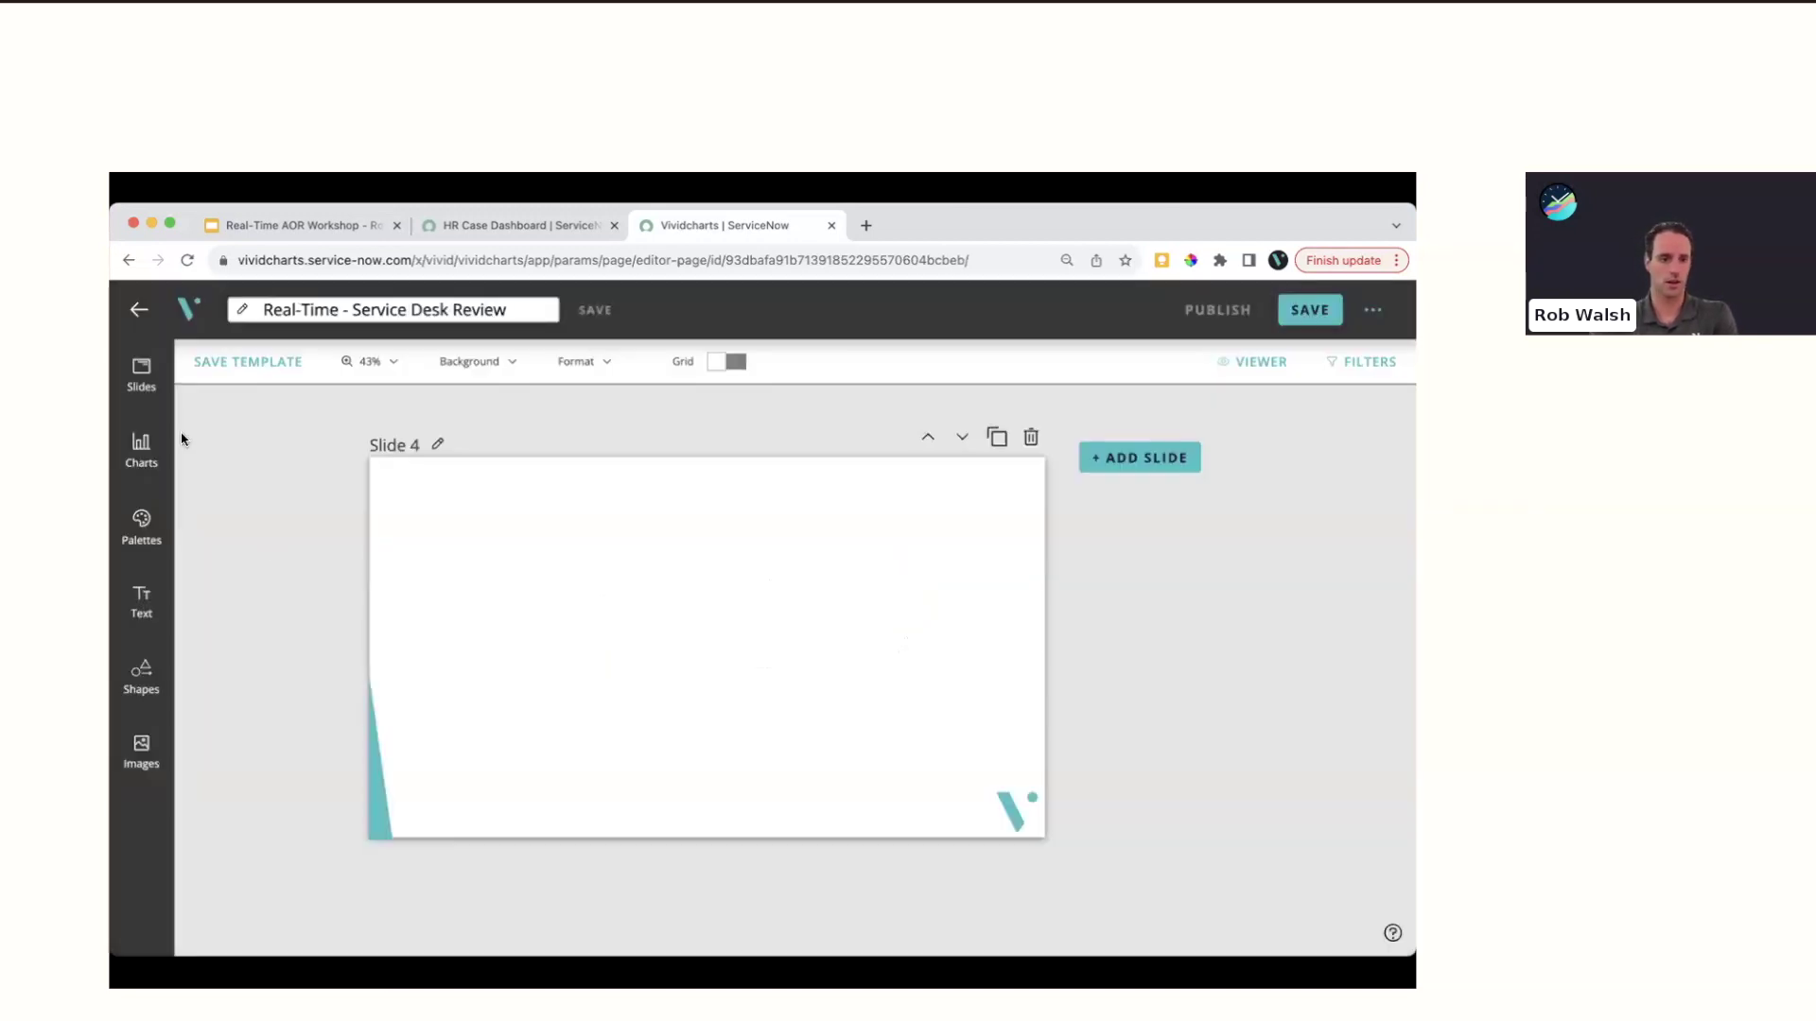
Search the chart templates for "real-time" and add the Real-Time - Treemap template to slide 4
{"action": "left_click", "coordinate": [135, 464]}
{"action": "left_click", "coordinate": [440, 454]}
{"action": "left_click", "coordinate": [369, 399]}
{"action": "type", "text": "real-time"}
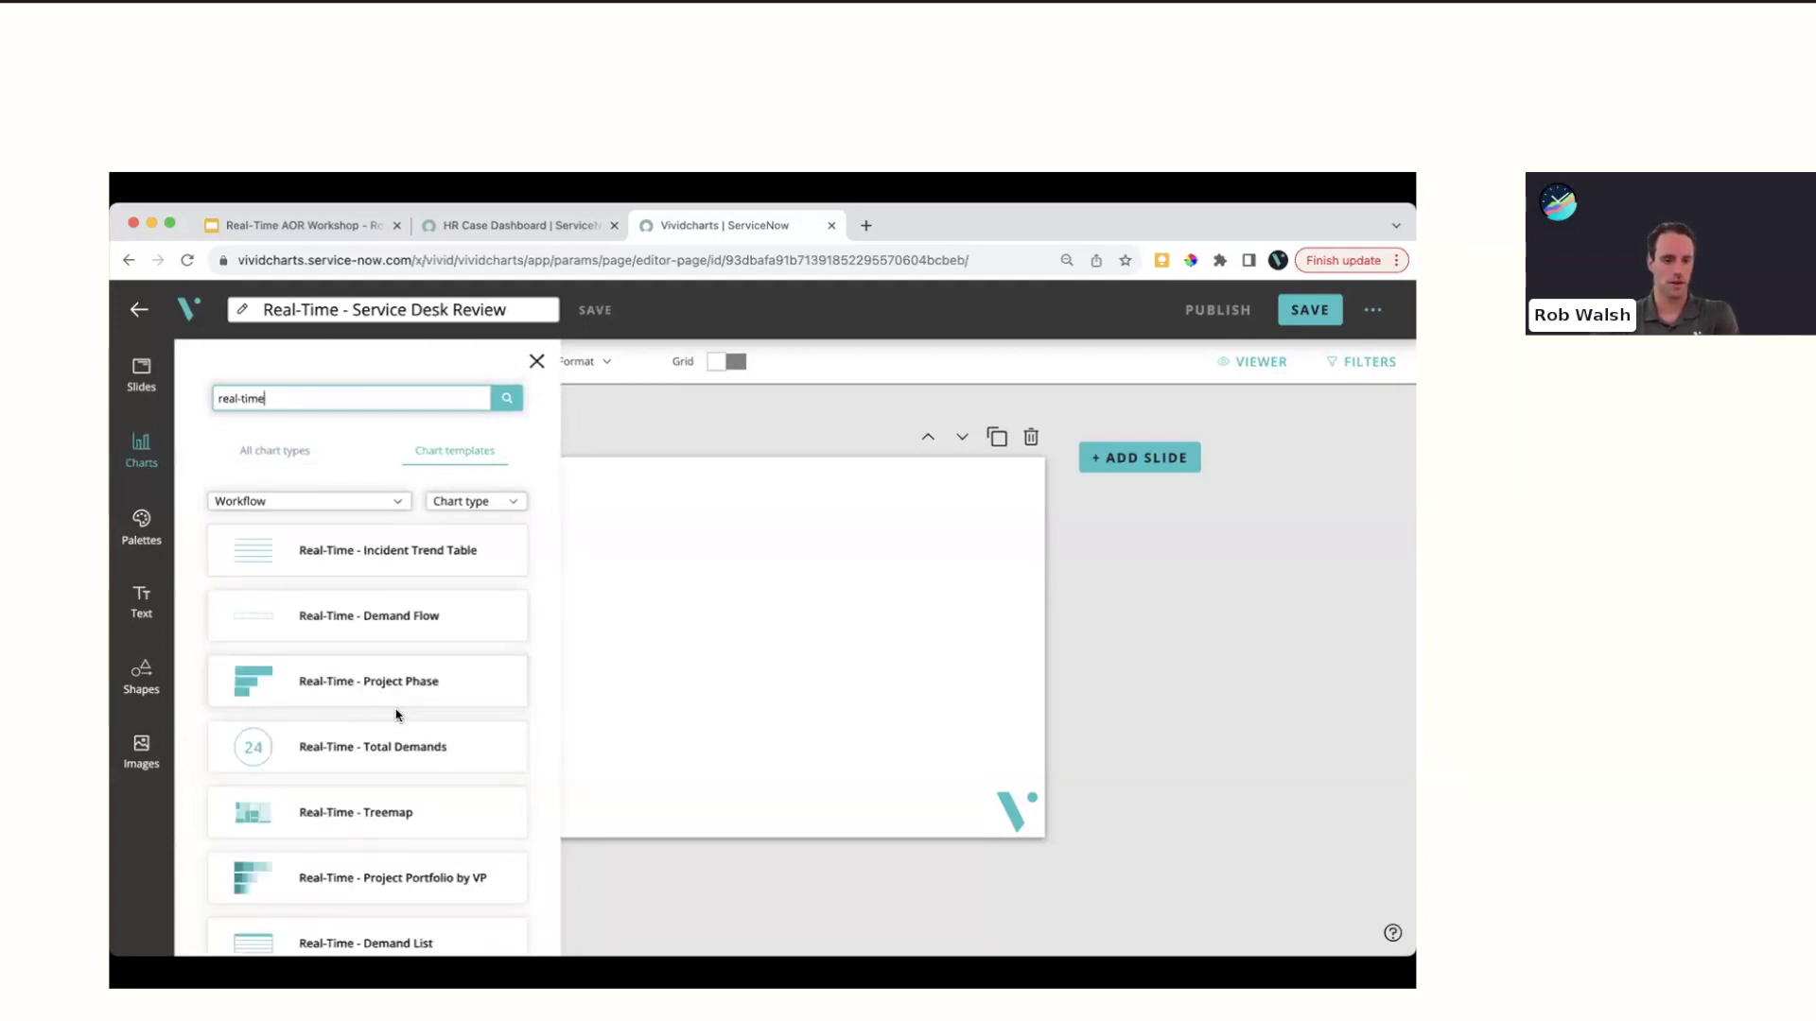
{"action": "scroll", "coordinate": [406, 728], "scroll_direction": "down", "scroll_amount": 1}
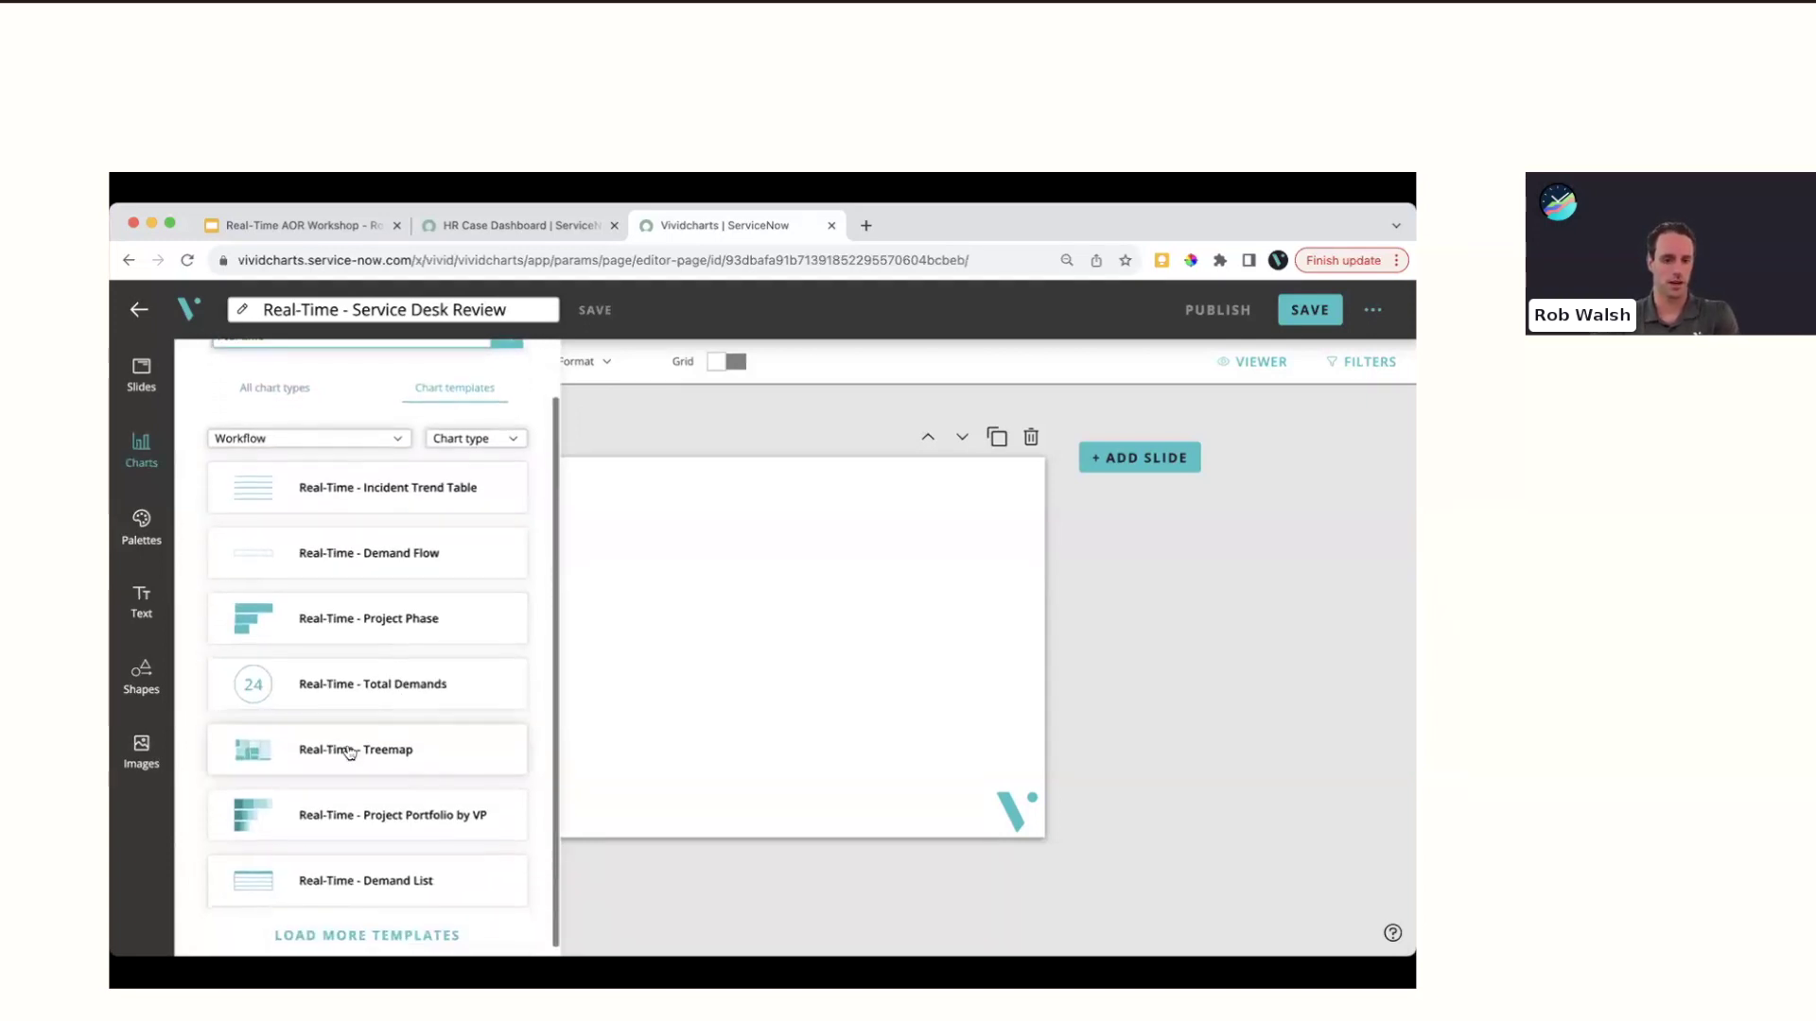
{"action": "left_click", "coordinate": [346, 752]}
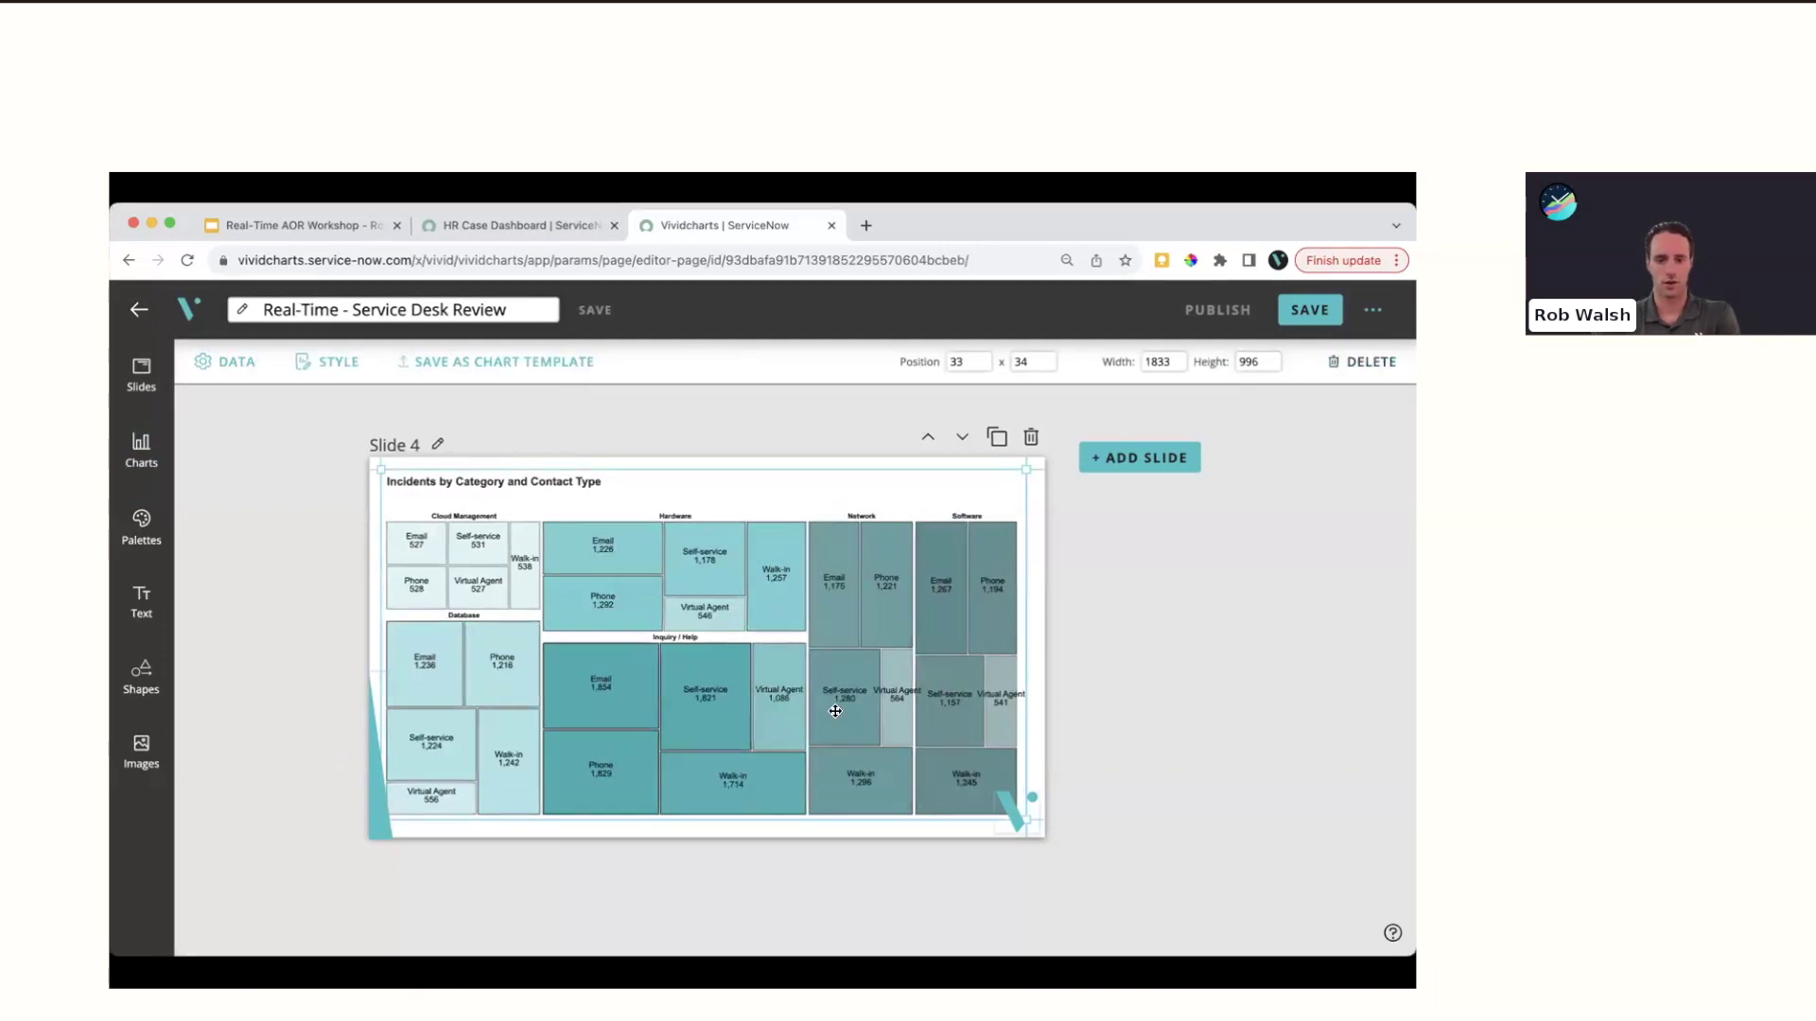
Shrink the treemap to about 1709 by 929 at position 102 x 38, and make the slide's corner logo smaller so both fit
{"action": "left_click_drag", "start_coordinate": [828, 669], "coordinate": [826, 669]}
{"action": "left_click_drag", "start_coordinate": [1021, 775], "coordinate": [976, 754]}
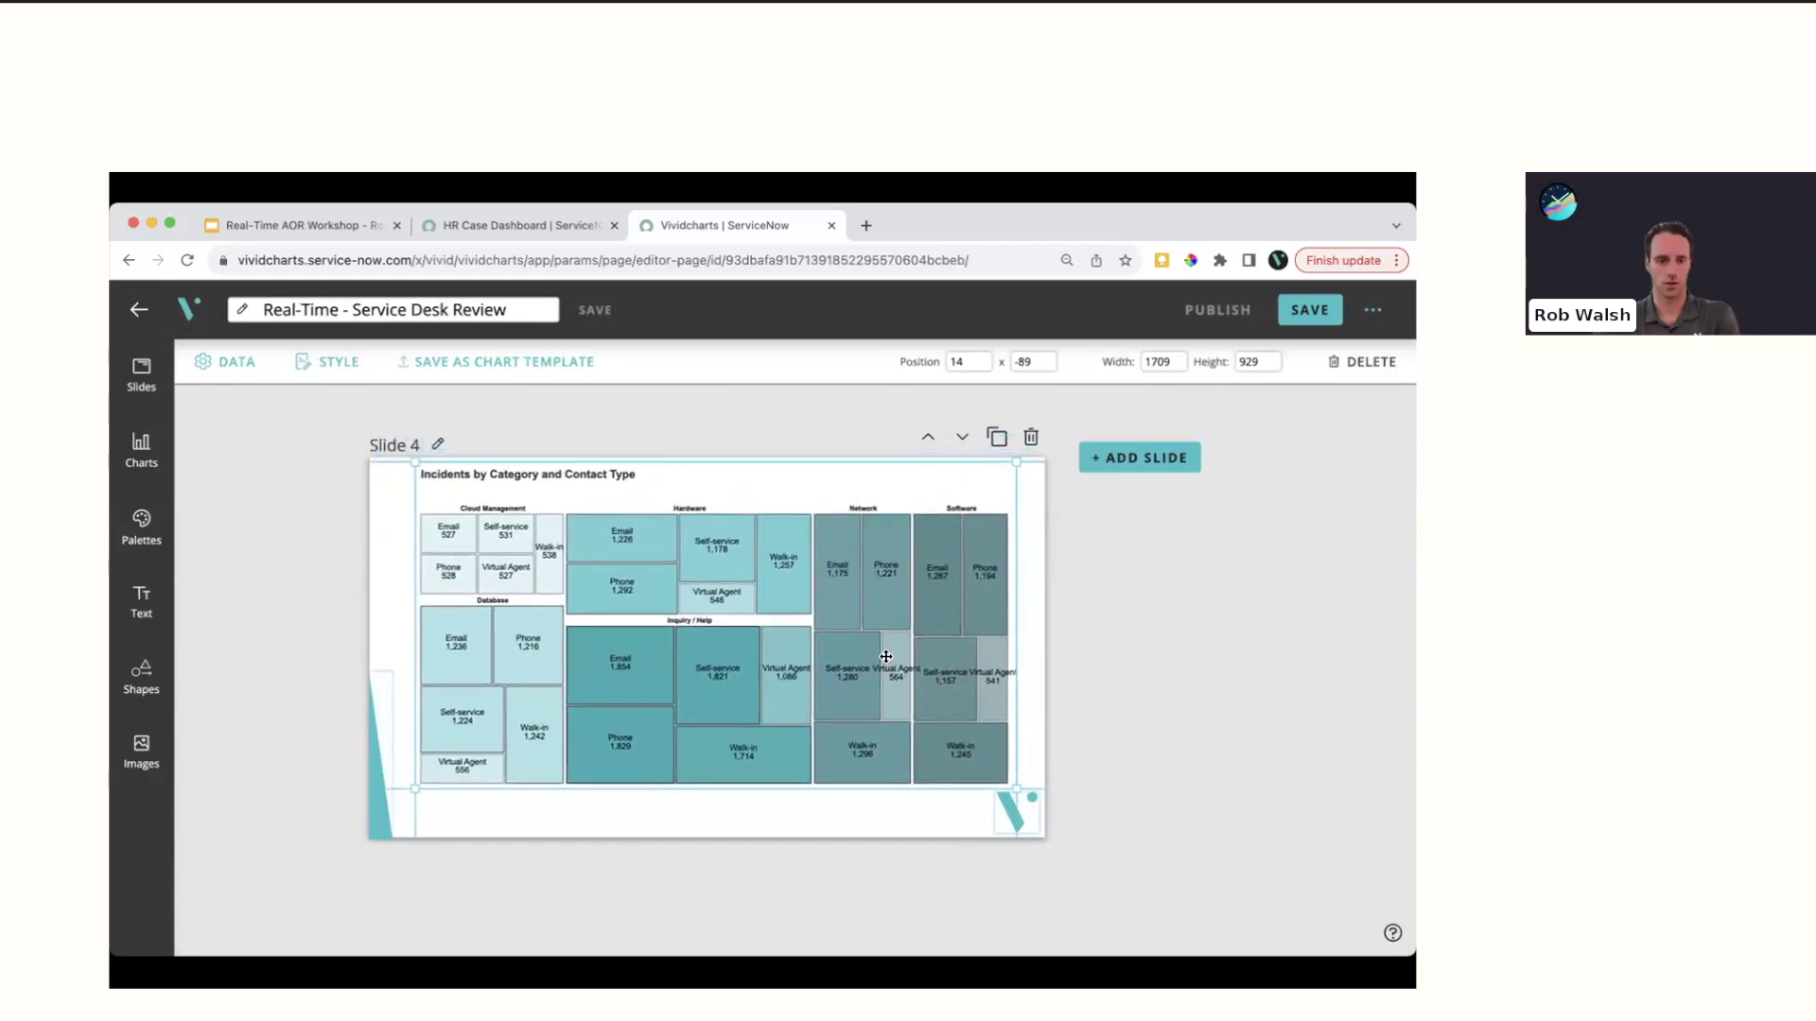
{"action": "left_click", "coordinate": [1016, 817]}
{"action": "left_click_drag", "start_coordinate": [998, 792], "coordinate": [1004, 799]}
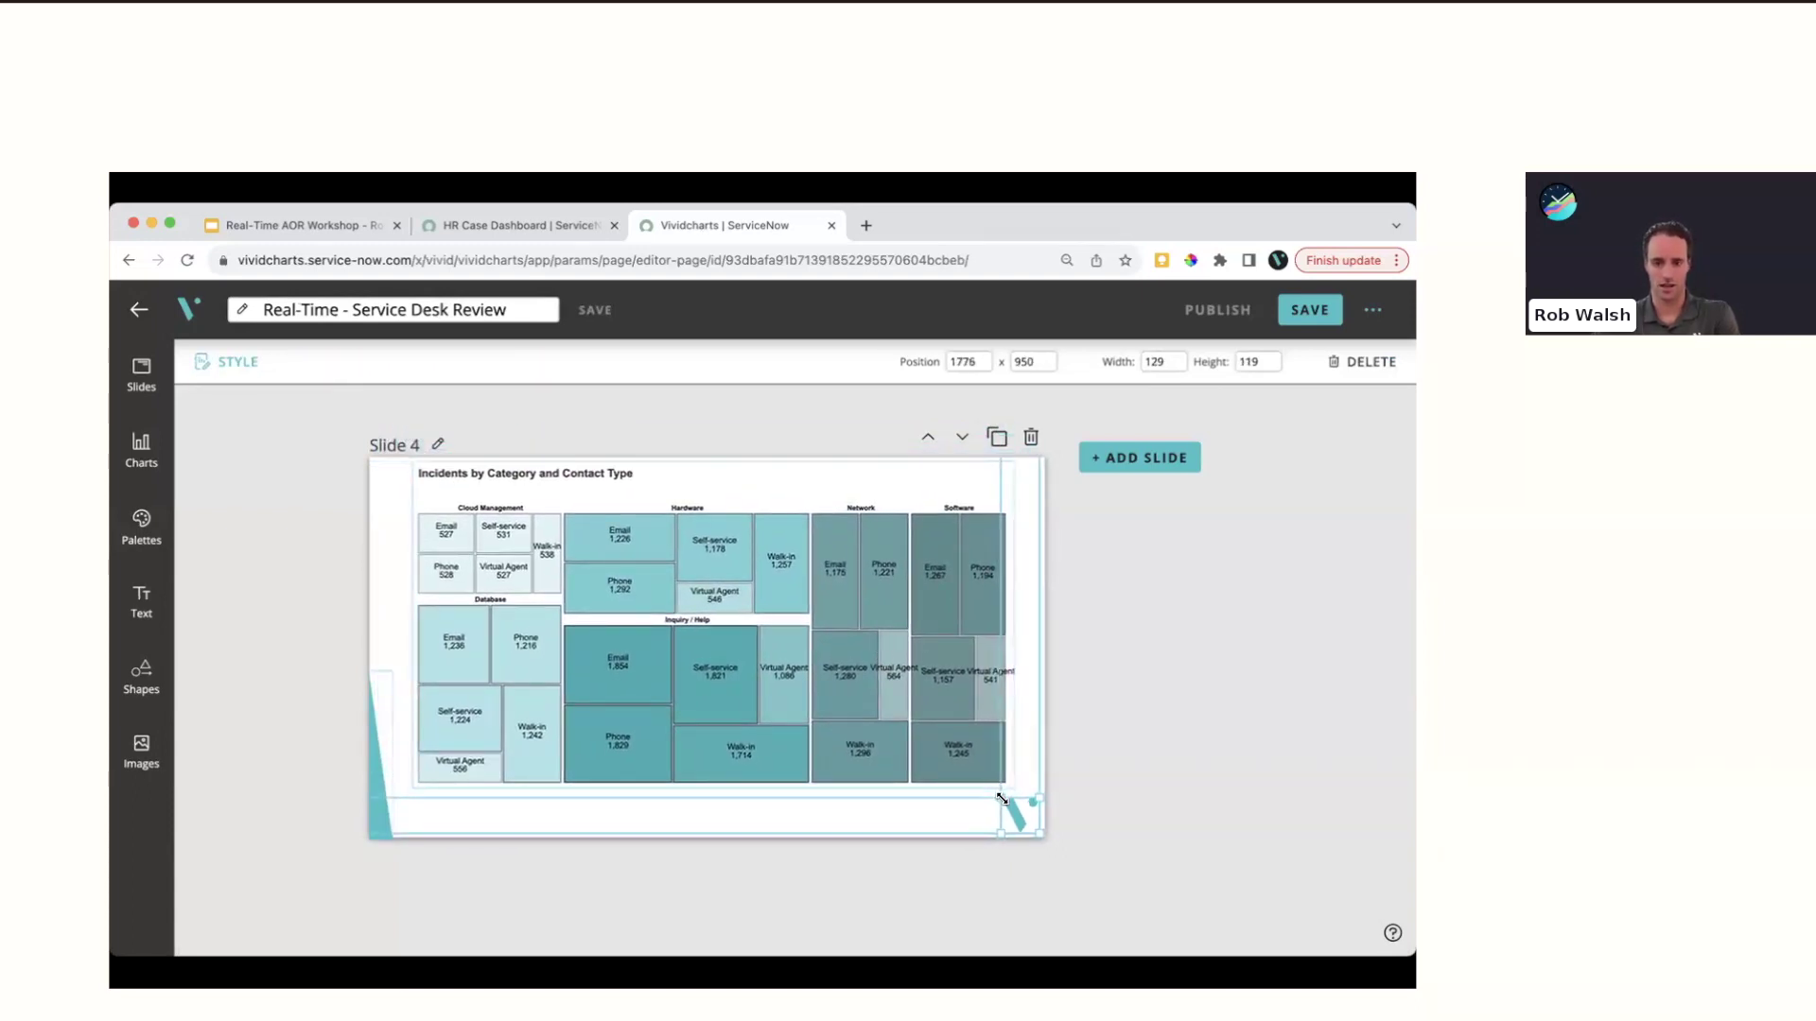
{"action": "left_click", "coordinate": [847, 682]}
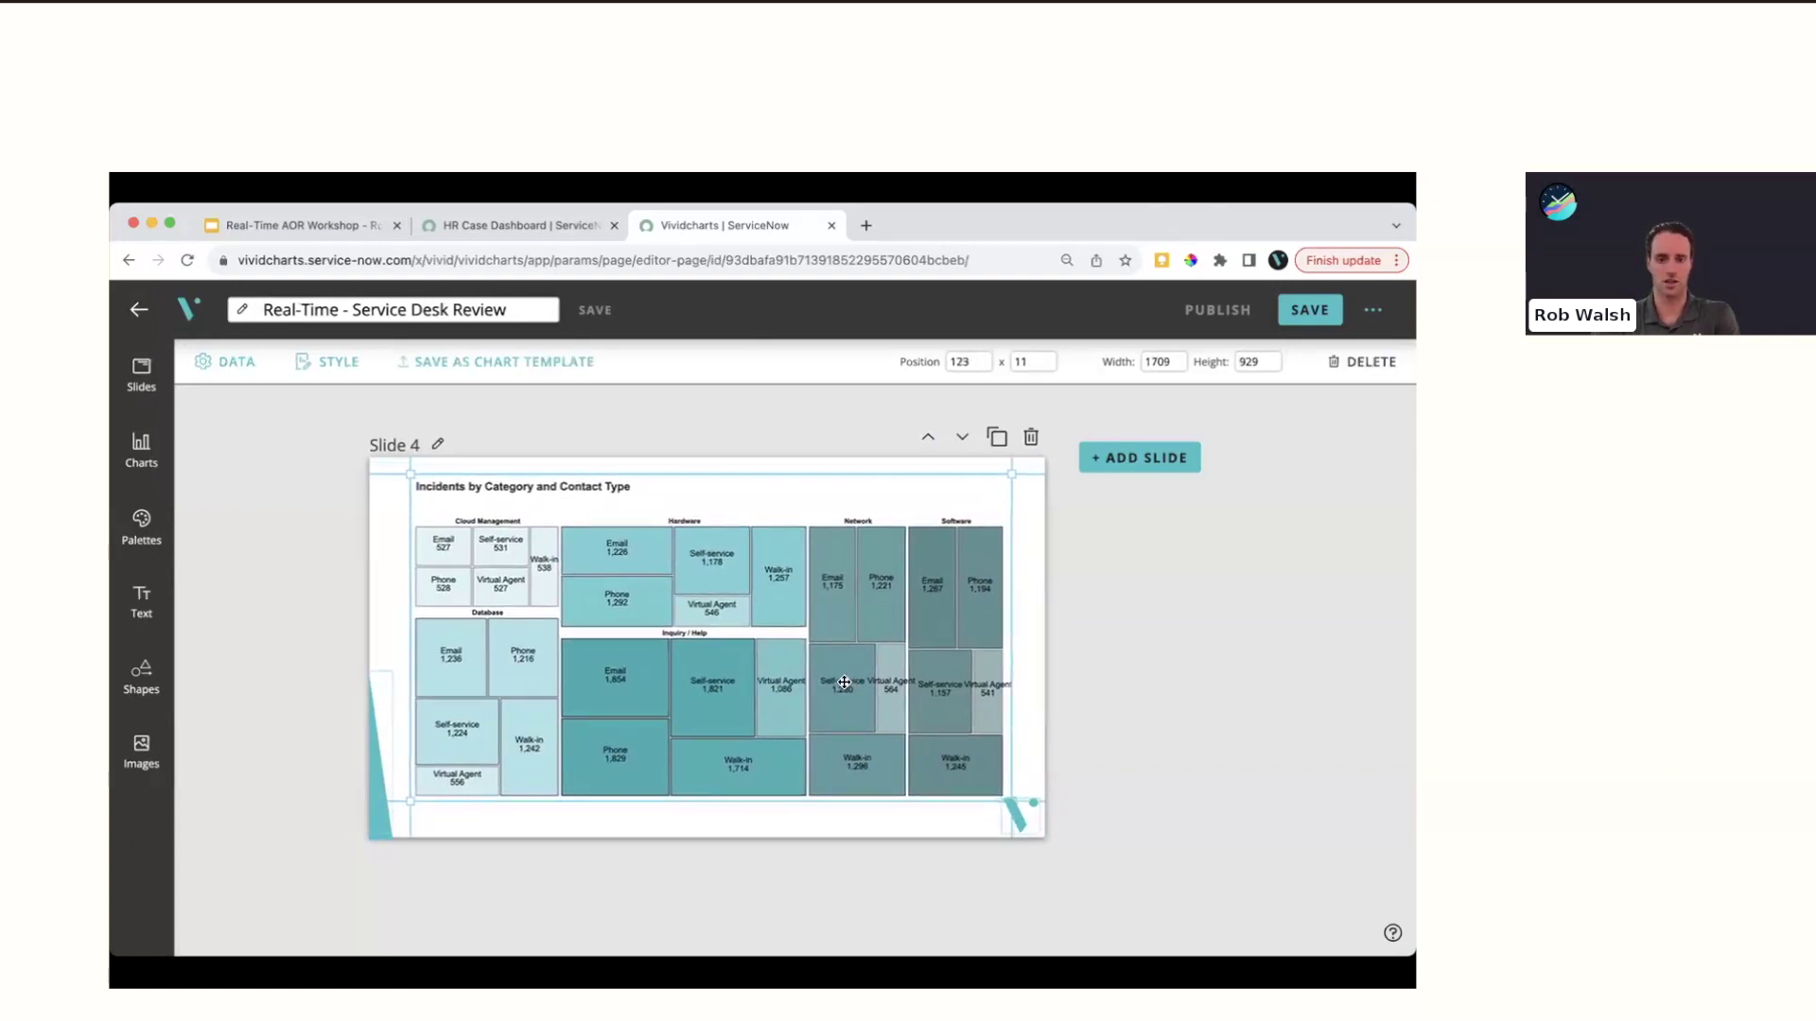
{"action": "left_click_drag", "start_coordinate": [848, 683], "coordinate": [840, 679]}
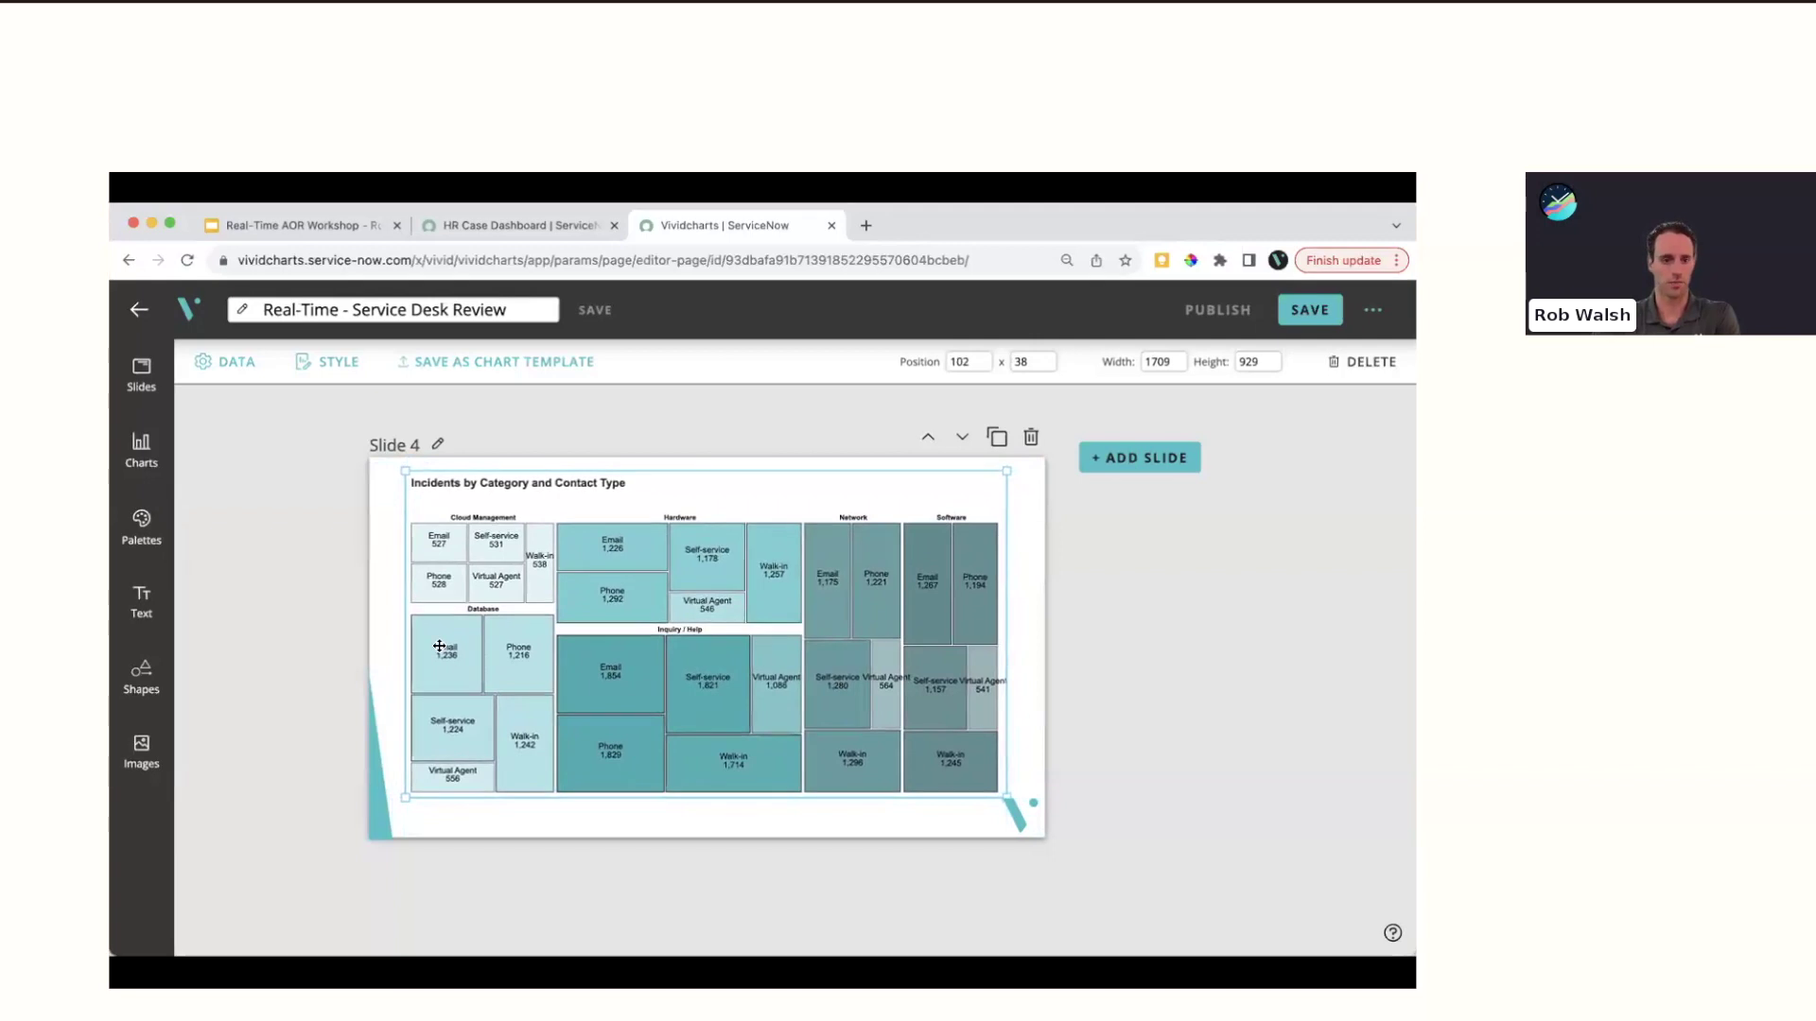
Swap the treemap's chart colors to the Real-Time palette
{"action": "left_click", "coordinate": [337, 362]}
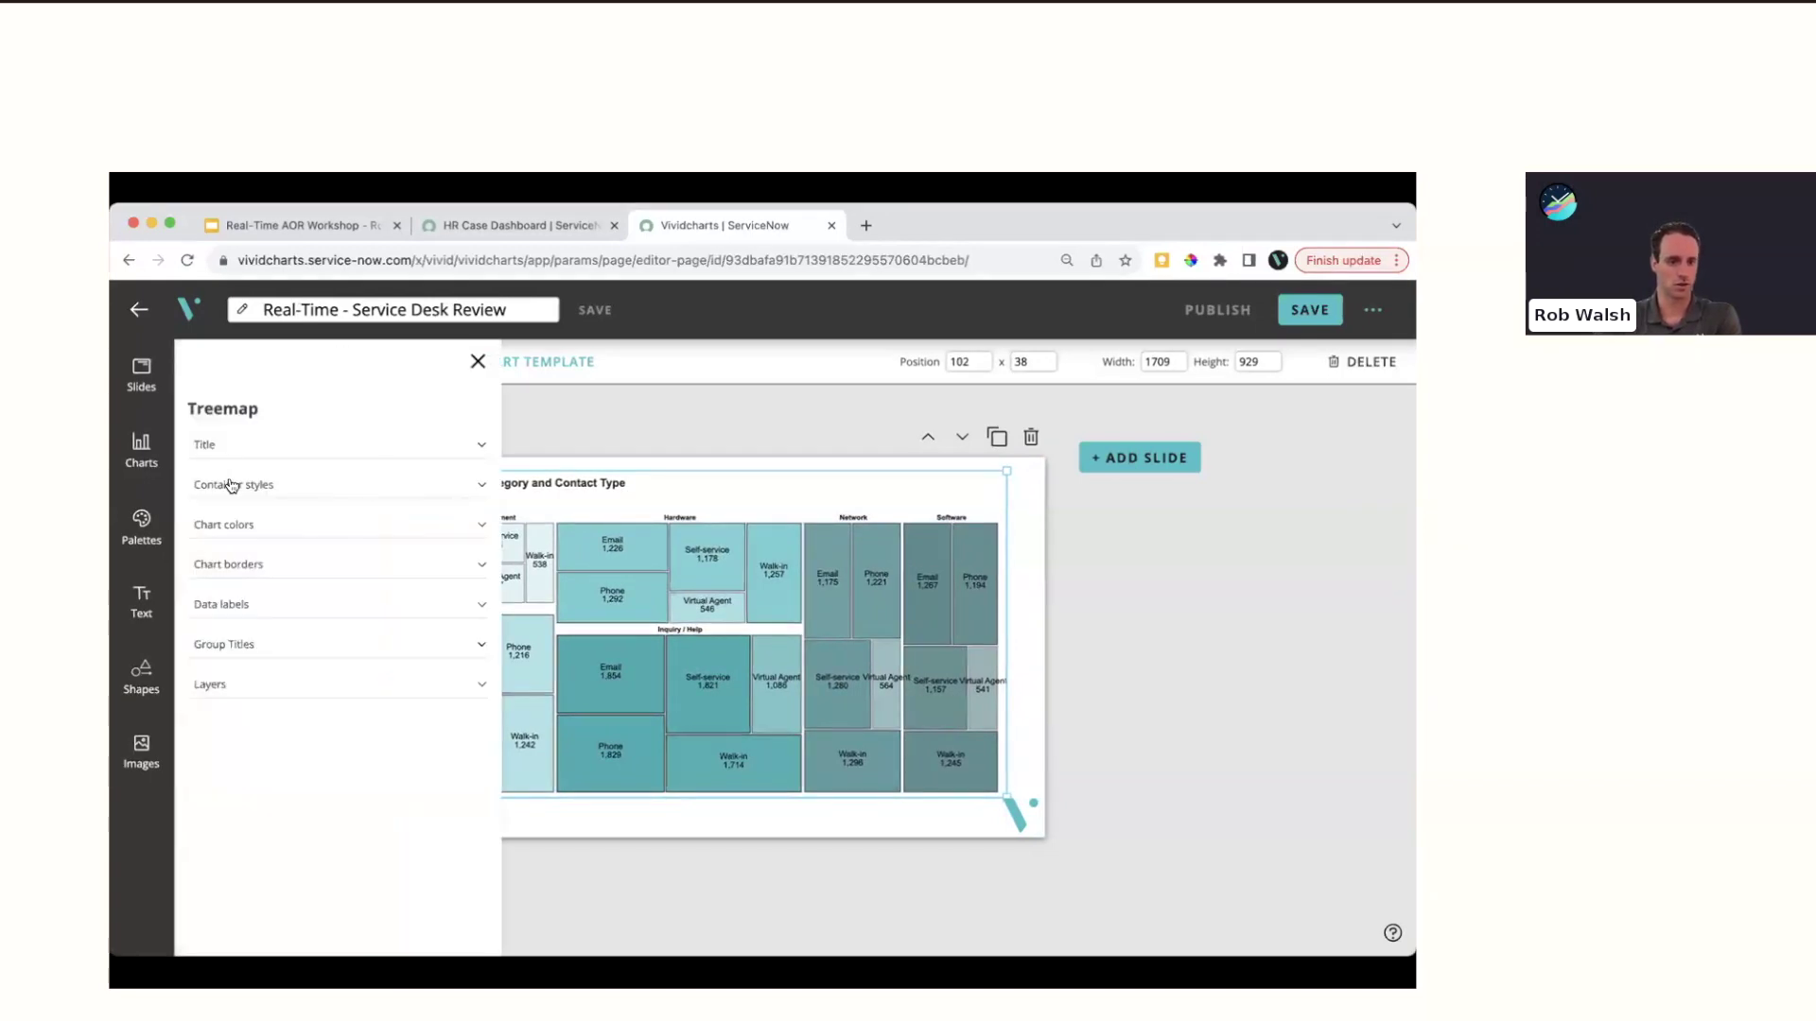
{"action": "left_click", "coordinate": [253, 524]}
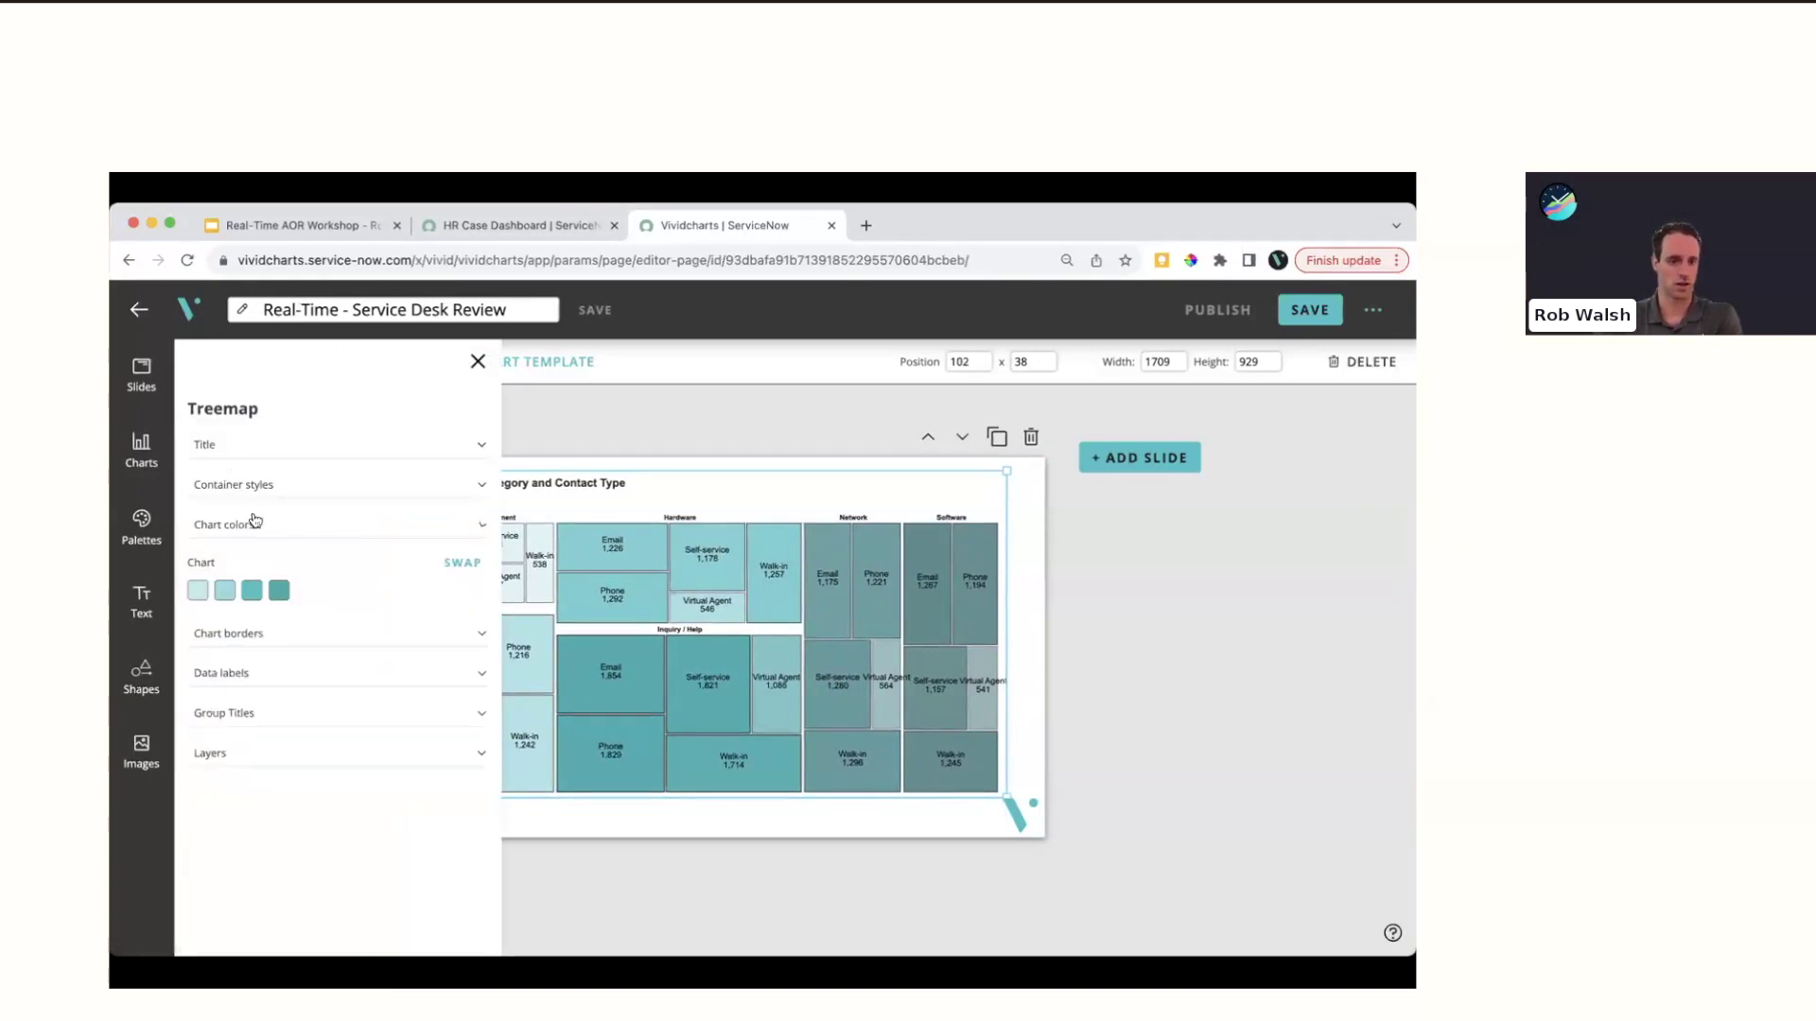
{"action": "left_click", "coordinate": [462, 563]}
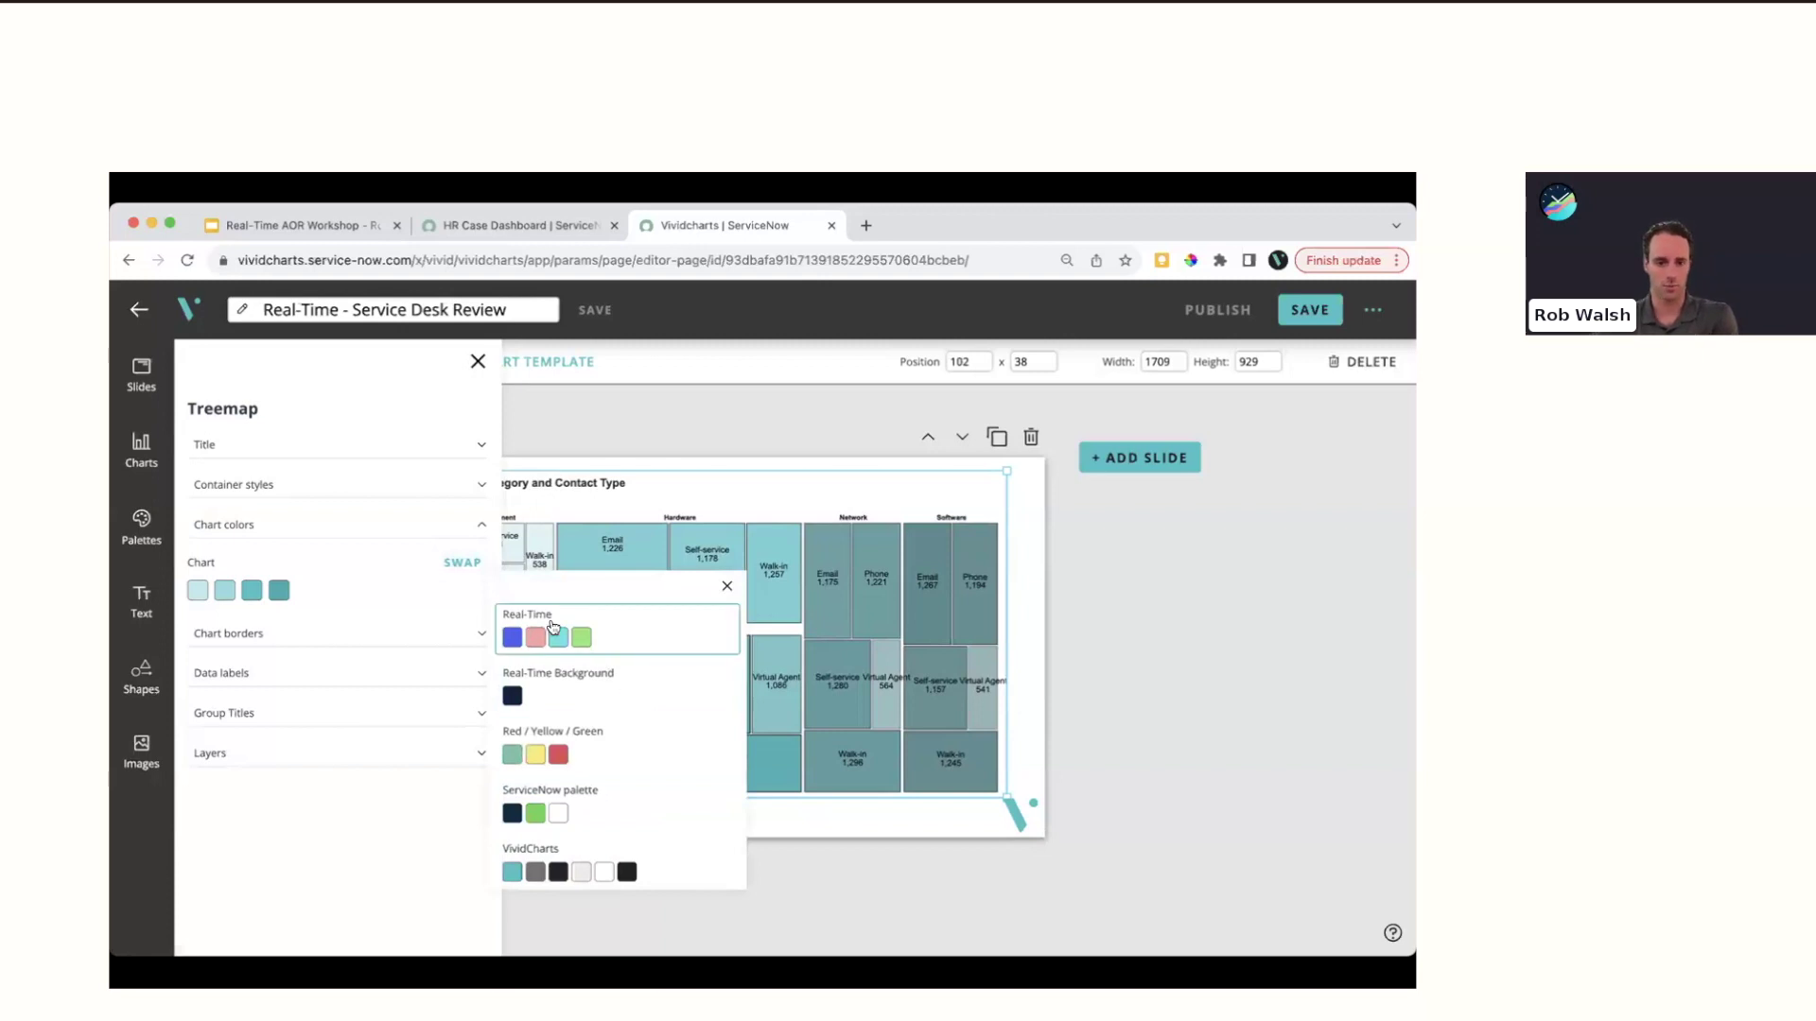
{"action": "left_click", "coordinate": [589, 640]}
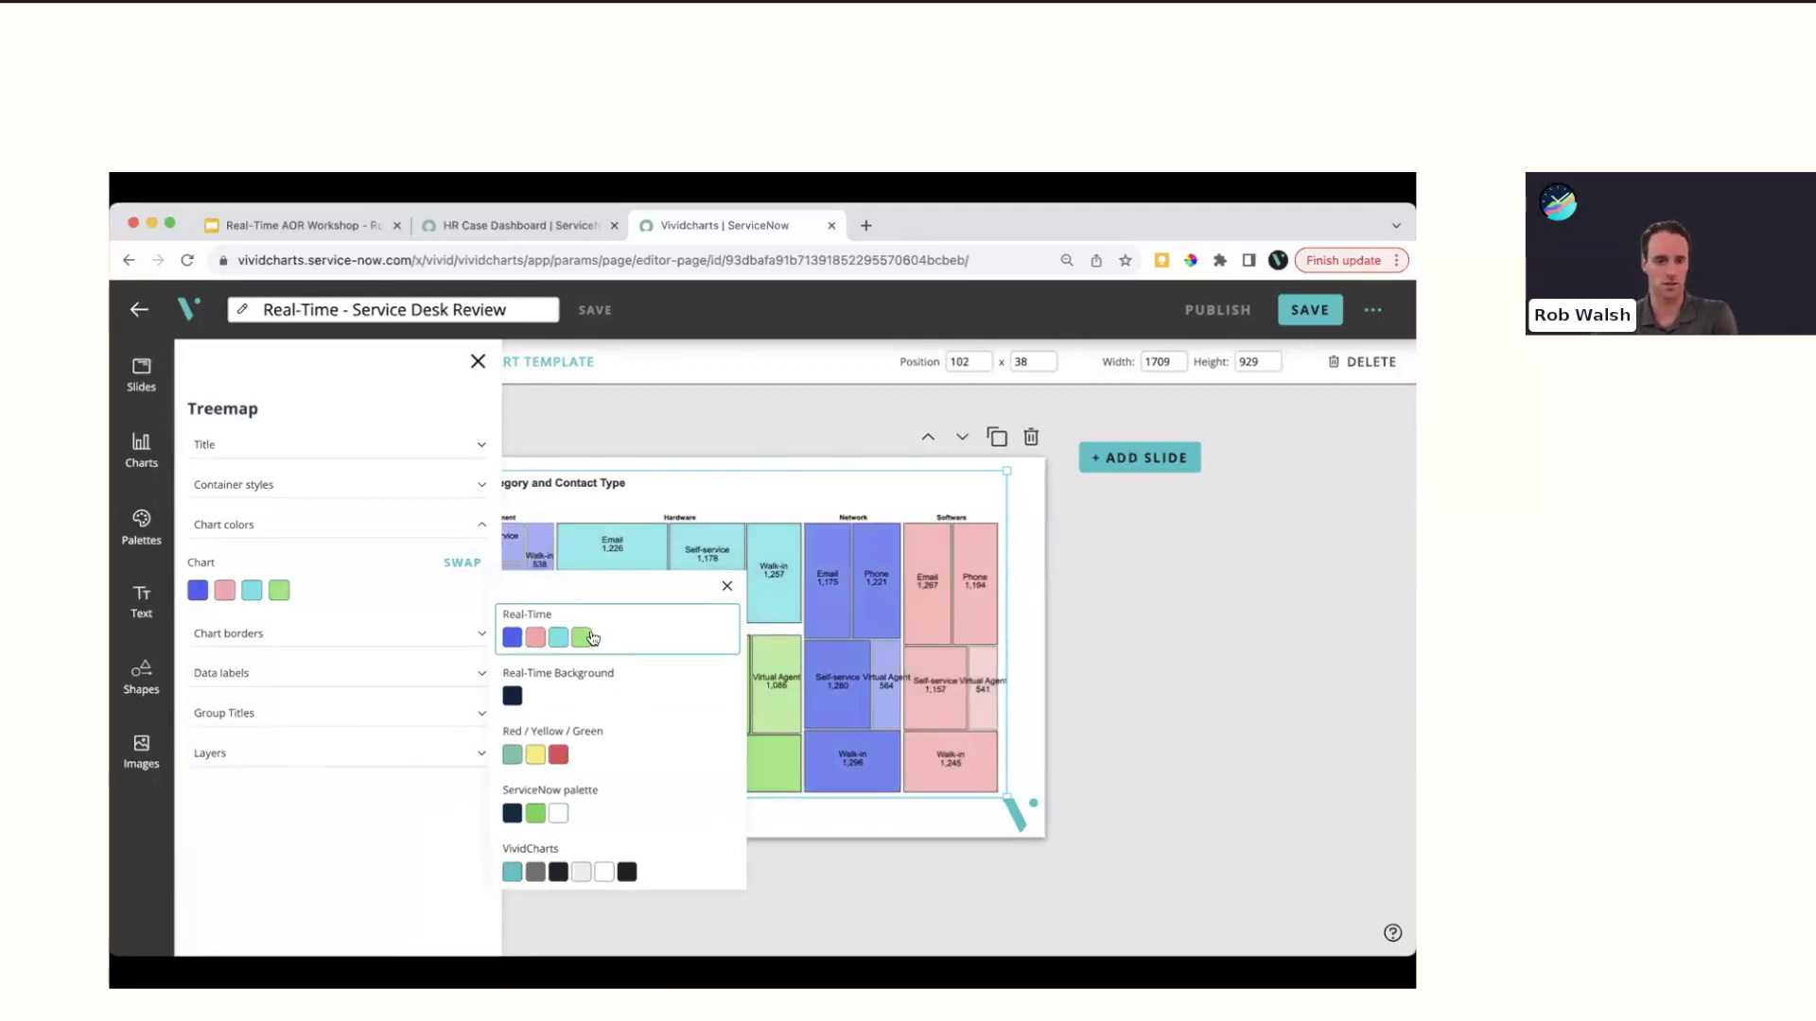
{"action": "left_click", "coordinate": [478, 362]}
{"action": "left_click", "coordinate": [478, 361]}
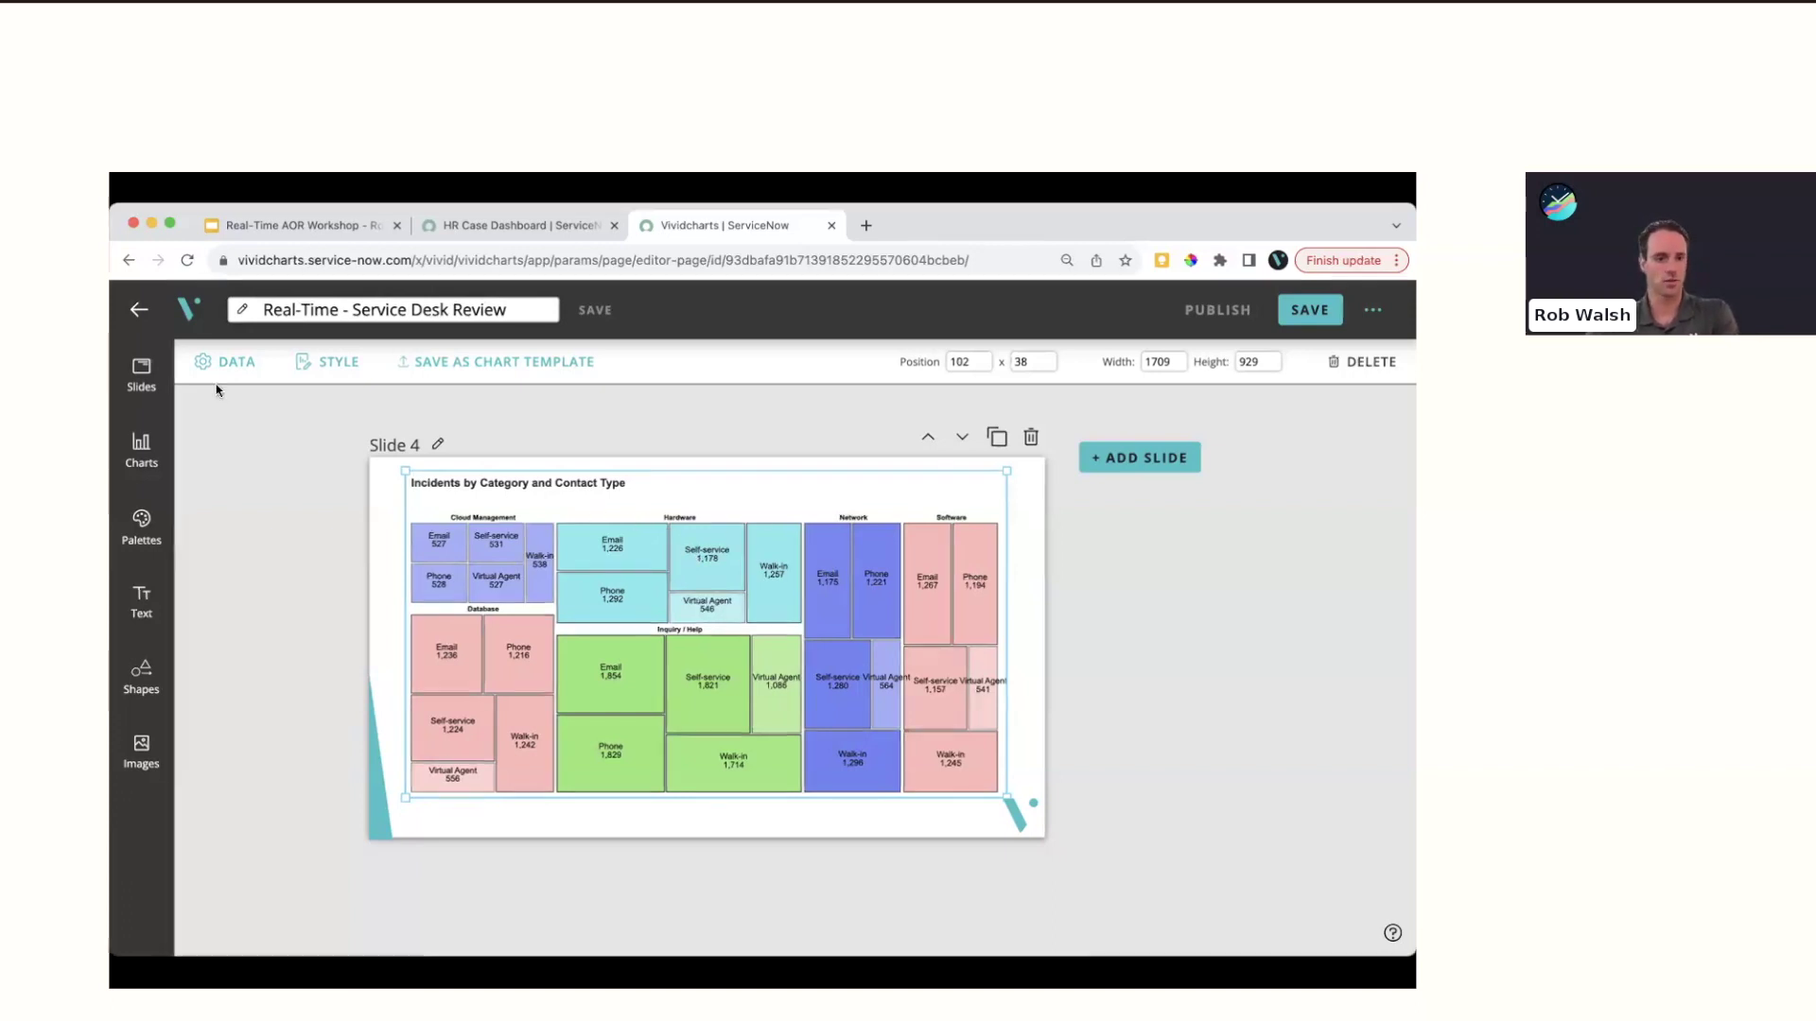
Filter the treemap's data to incidents with Opened on Last month and save the chart options
{"action": "left_click", "coordinate": [229, 363]}
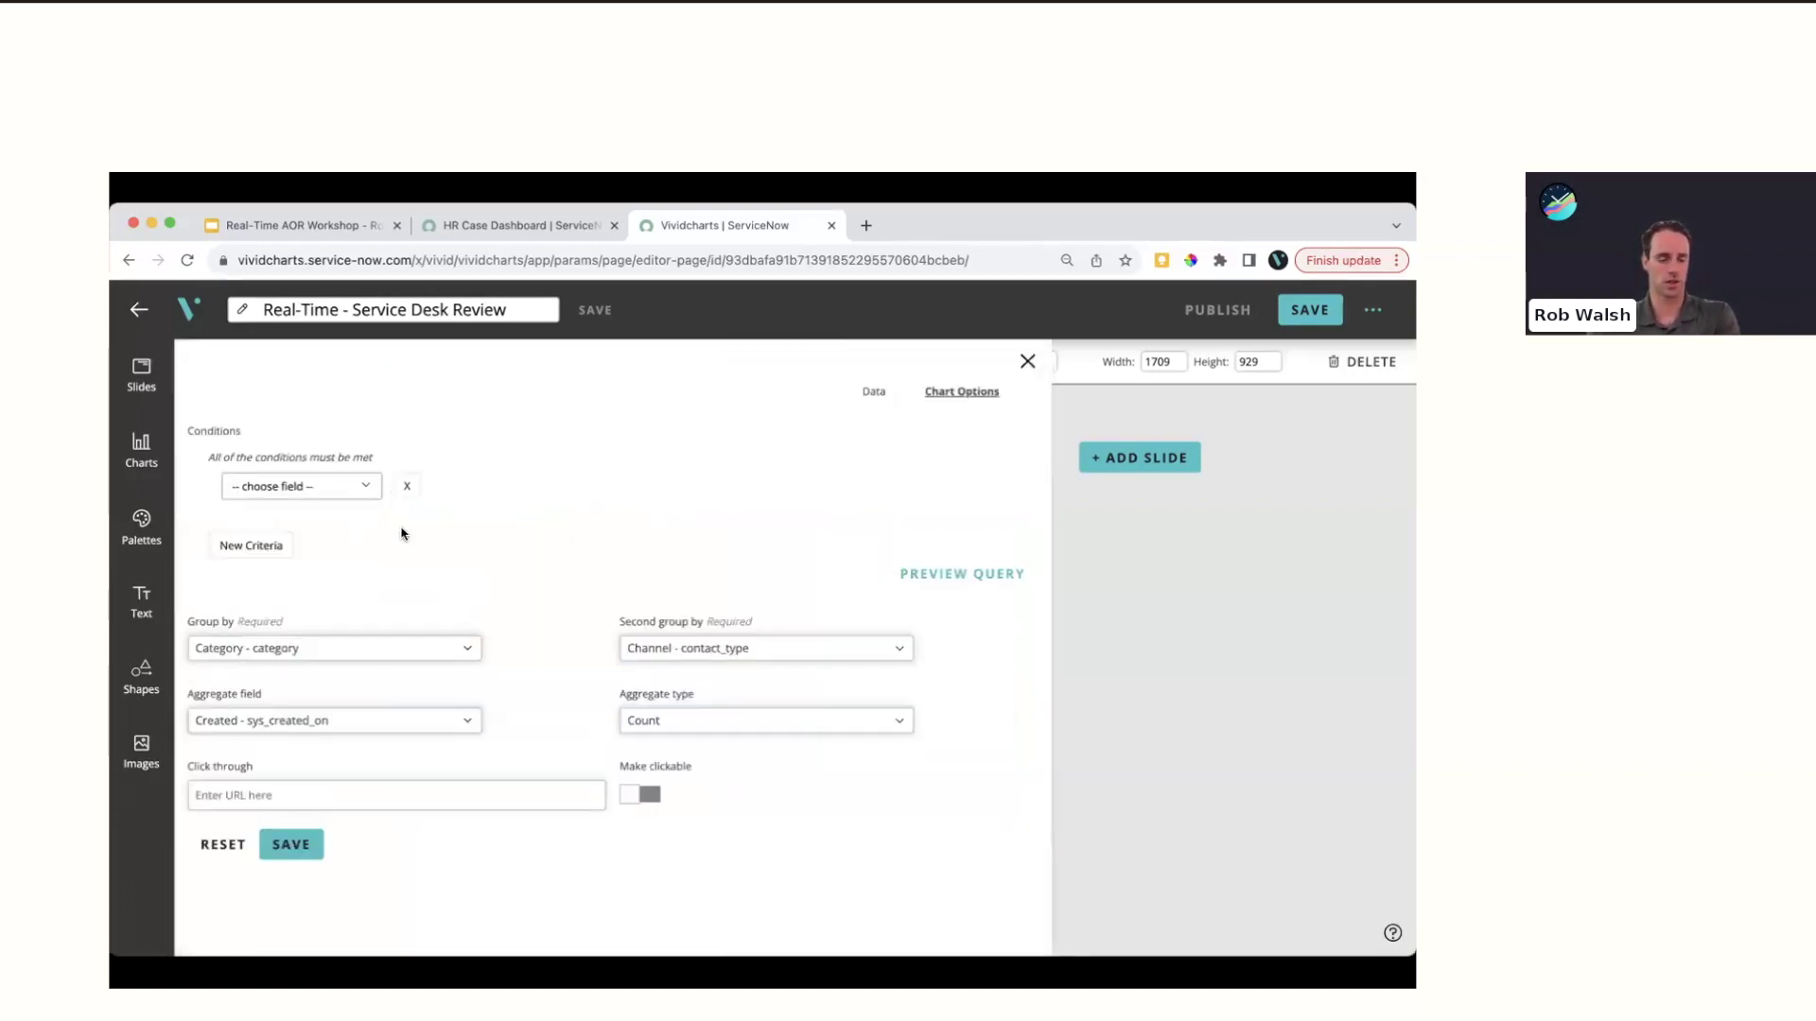
{"action": "left_click", "coordinate": [369, 496]}
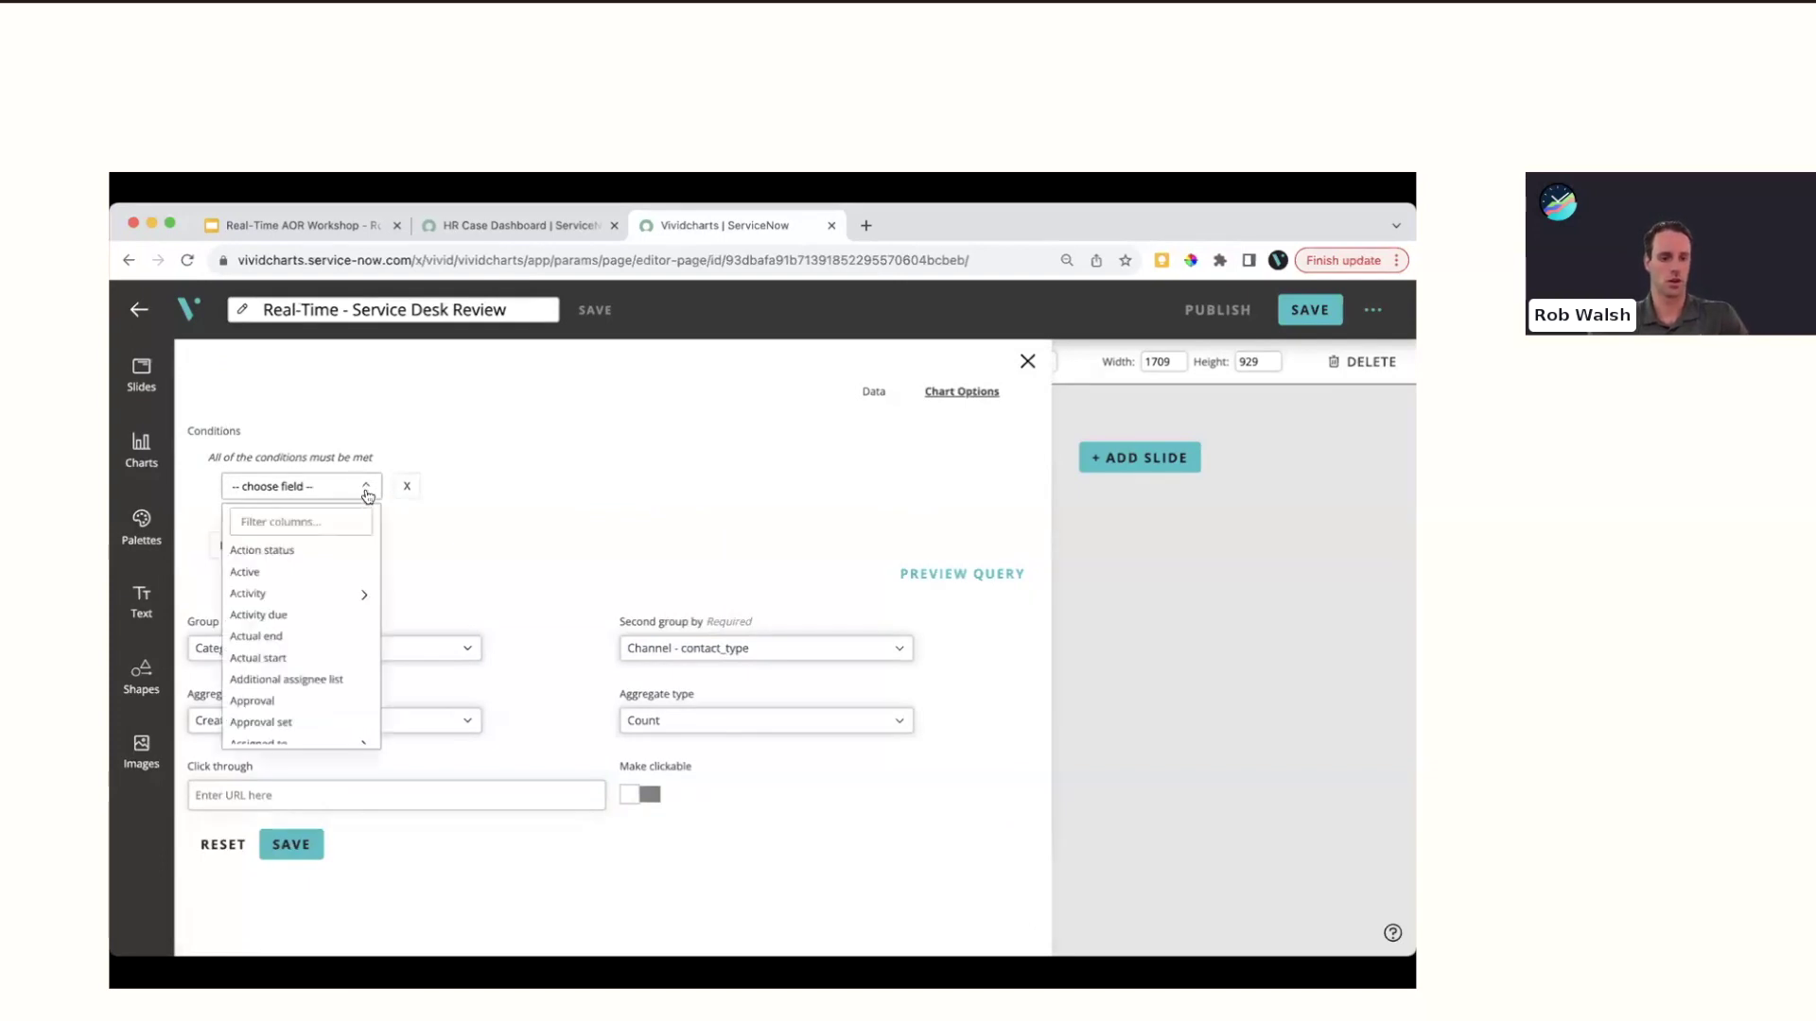
{"action": "type", "text": "opened"}
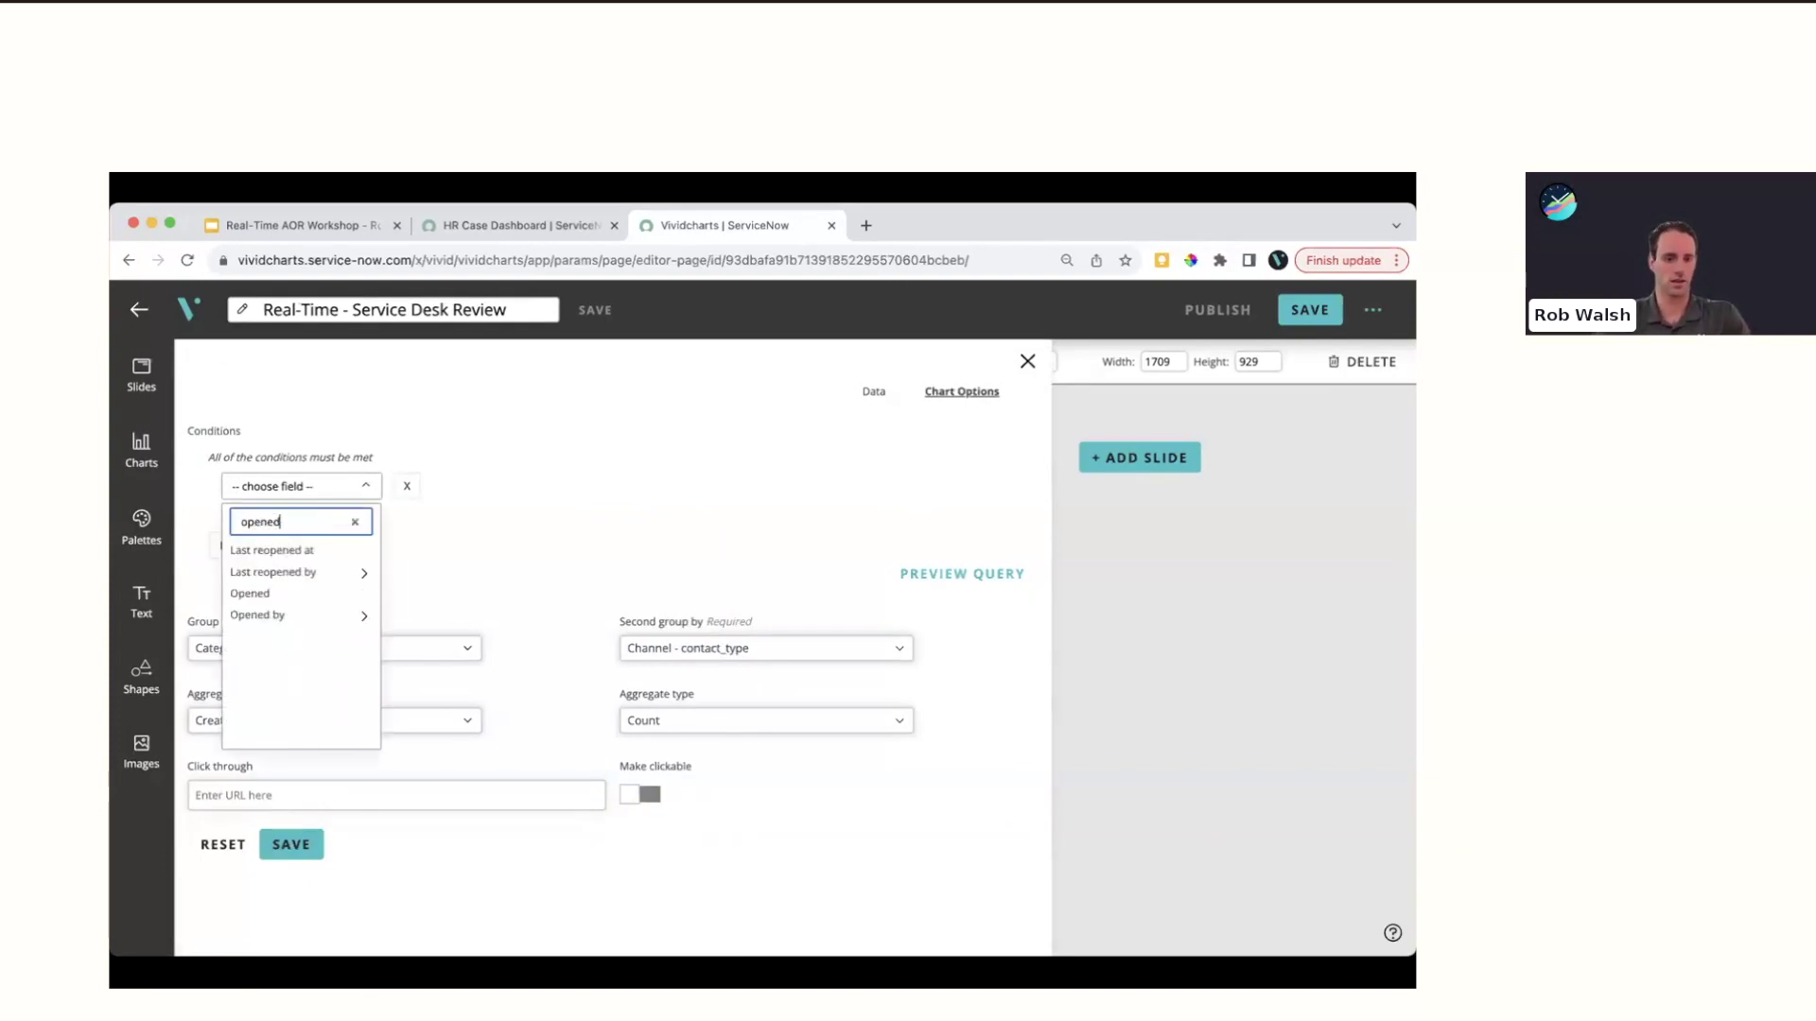
{"action": "left_click", "coordinate": [253, 594]}
{"action": "left_click", "coordinate": [513, 484]}
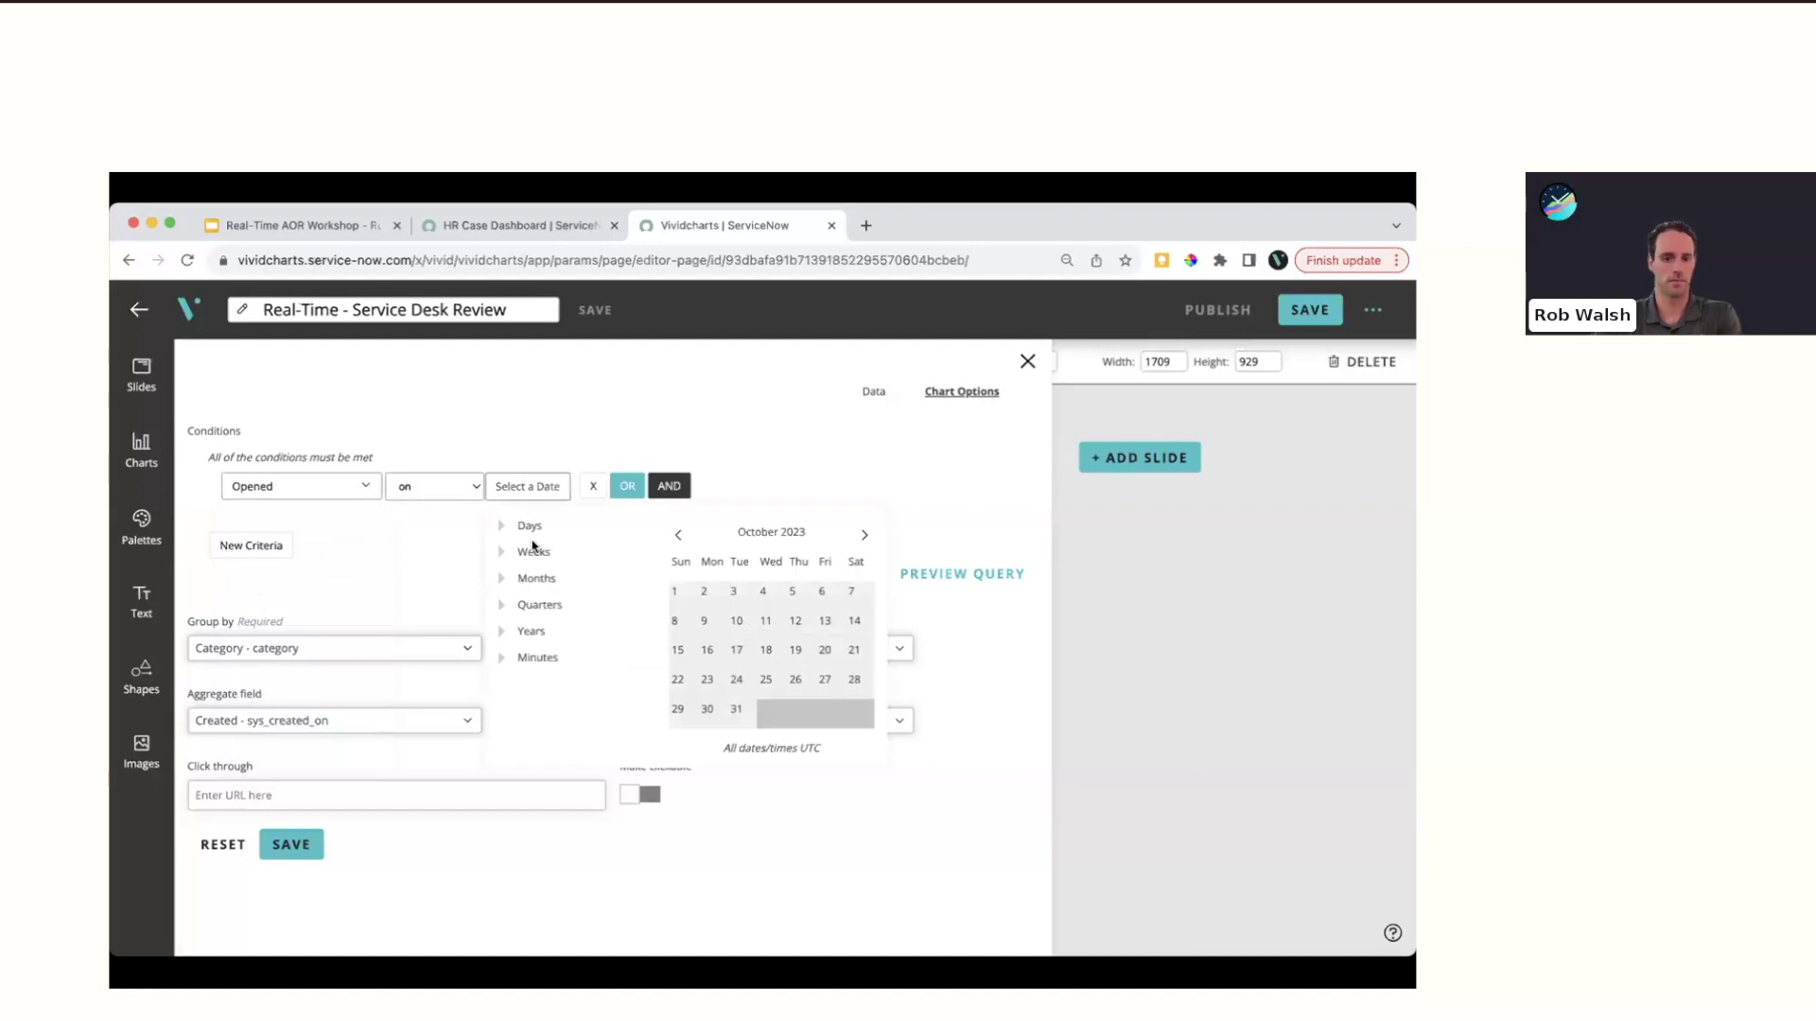
{"action": "left_click", "coordinate": [529, 577]}
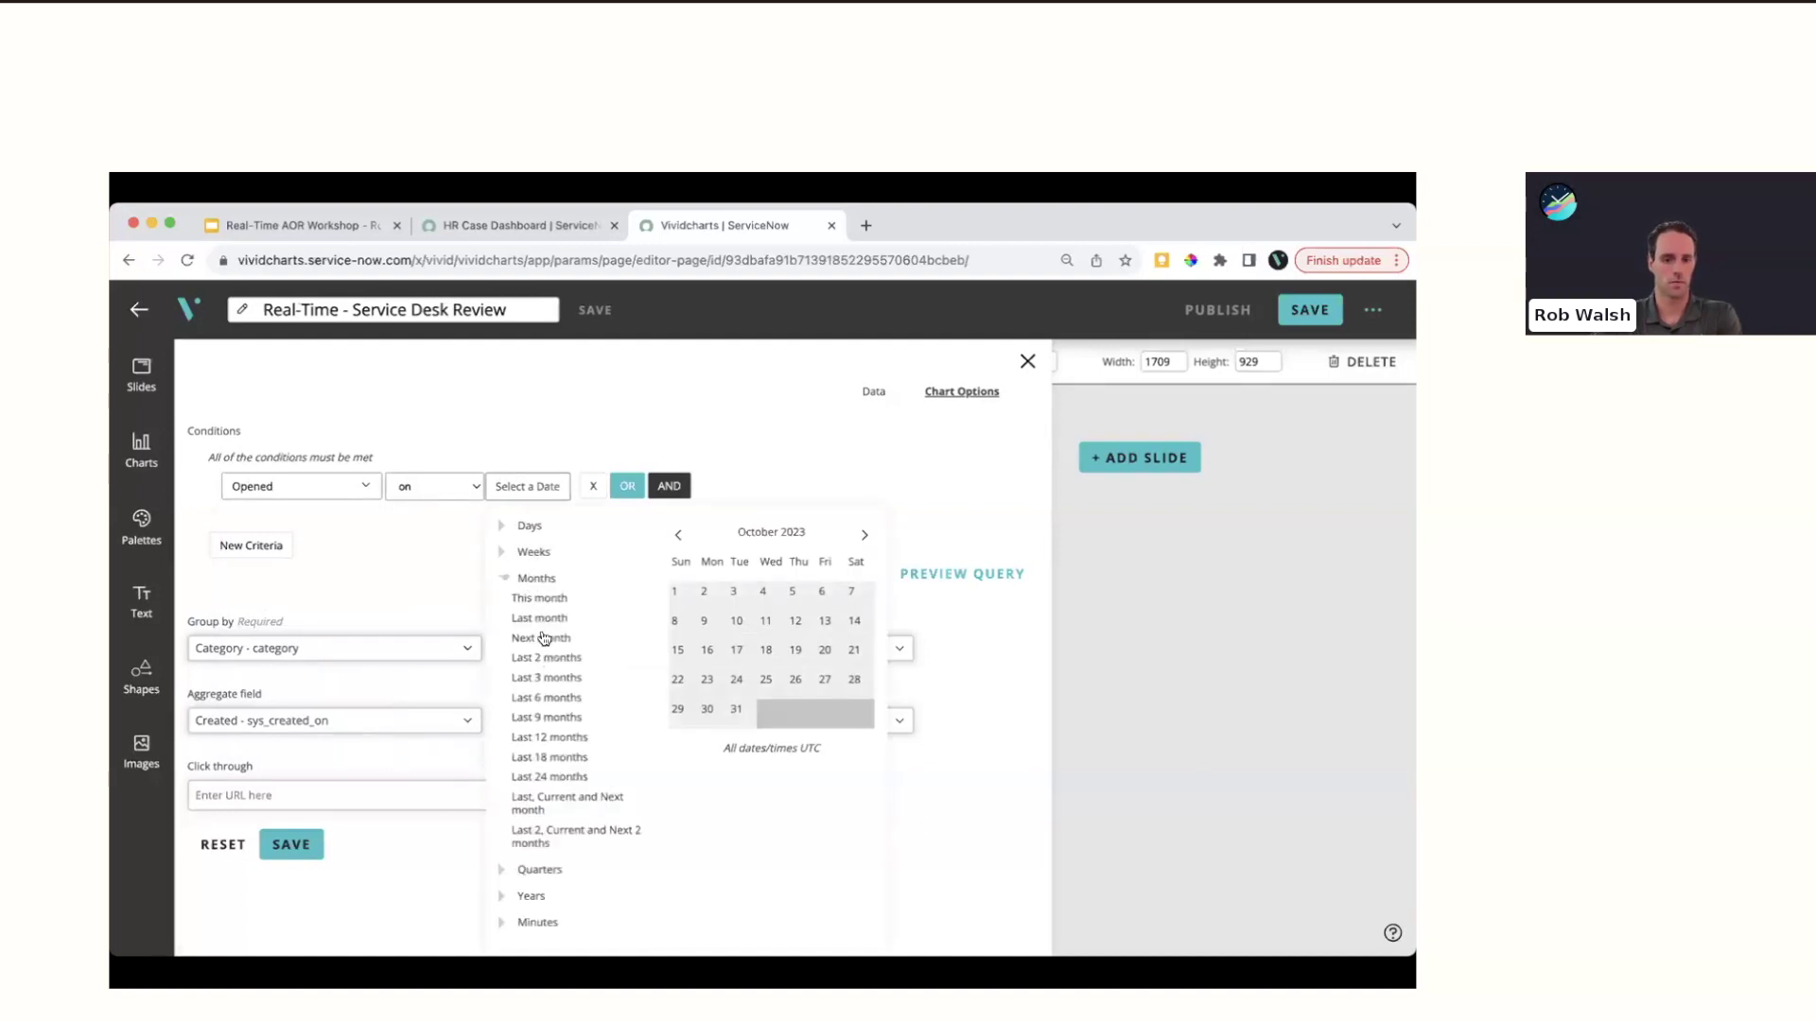
{"action": "left_click", "coordinate": [539, 617]}
{"action": "left_click", "coordinate": [293, 844]}
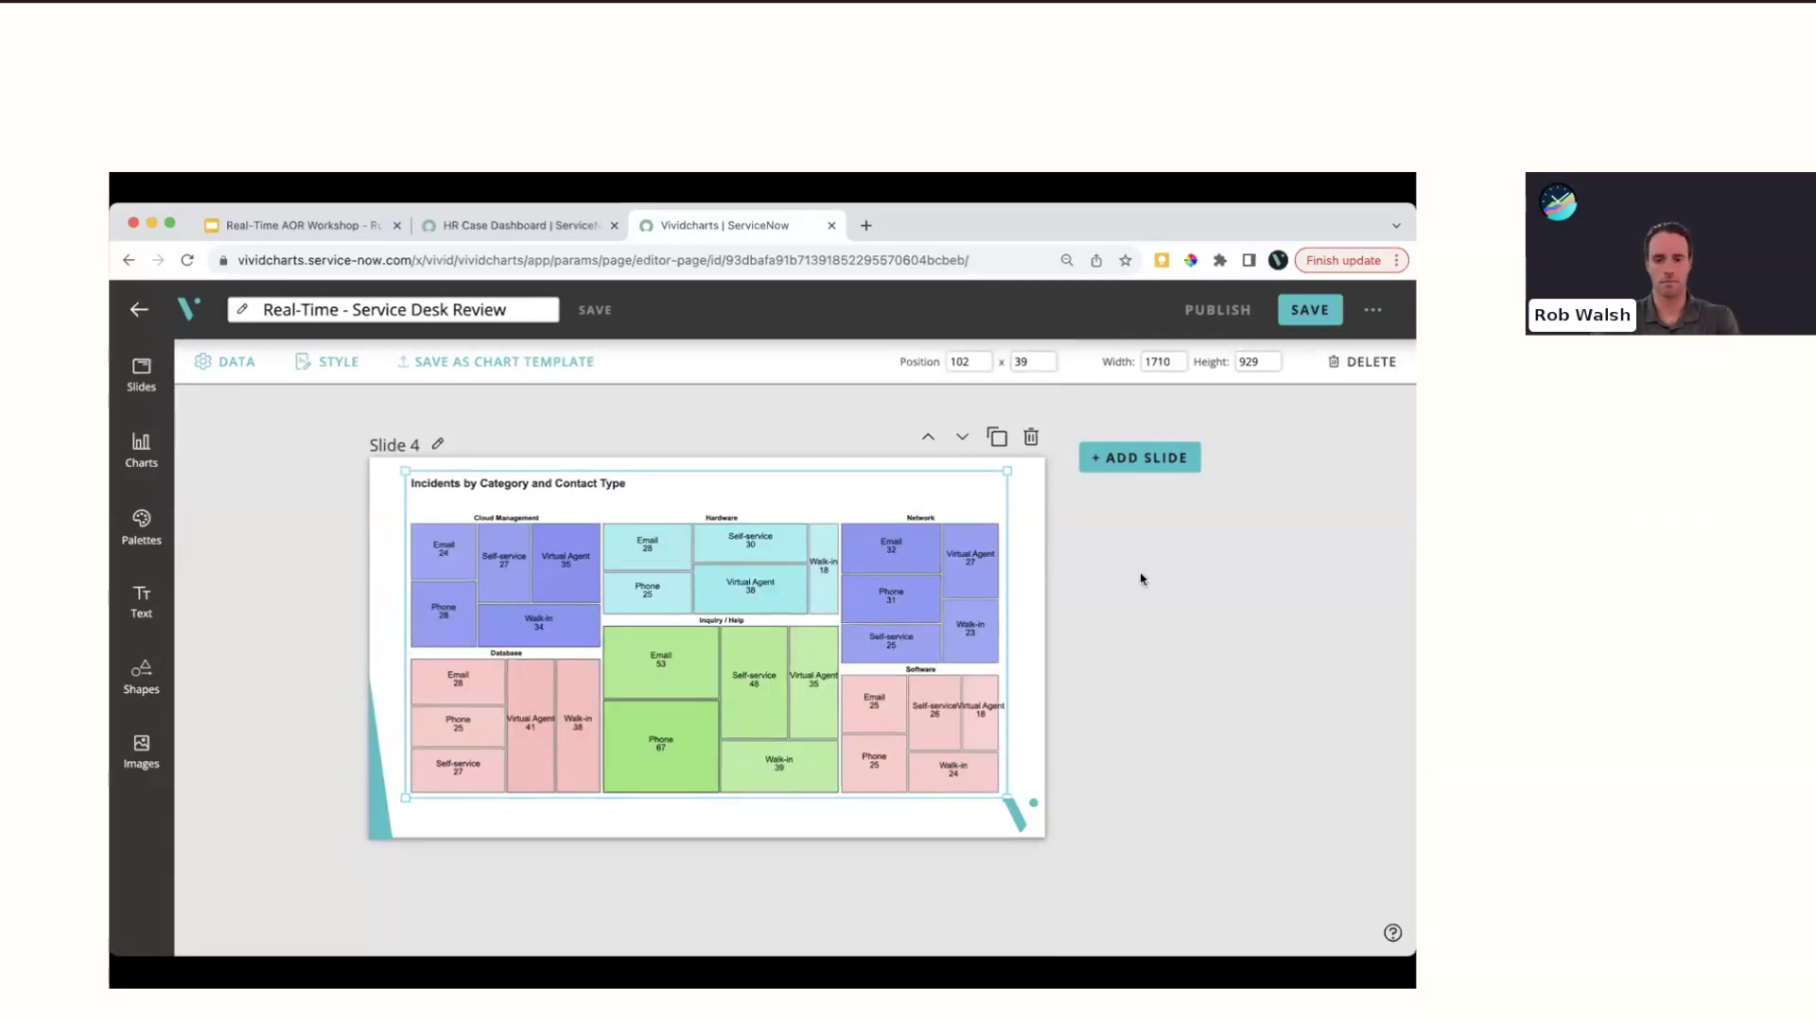
{"action": "left_click", "coordinate": [1046, 581]}
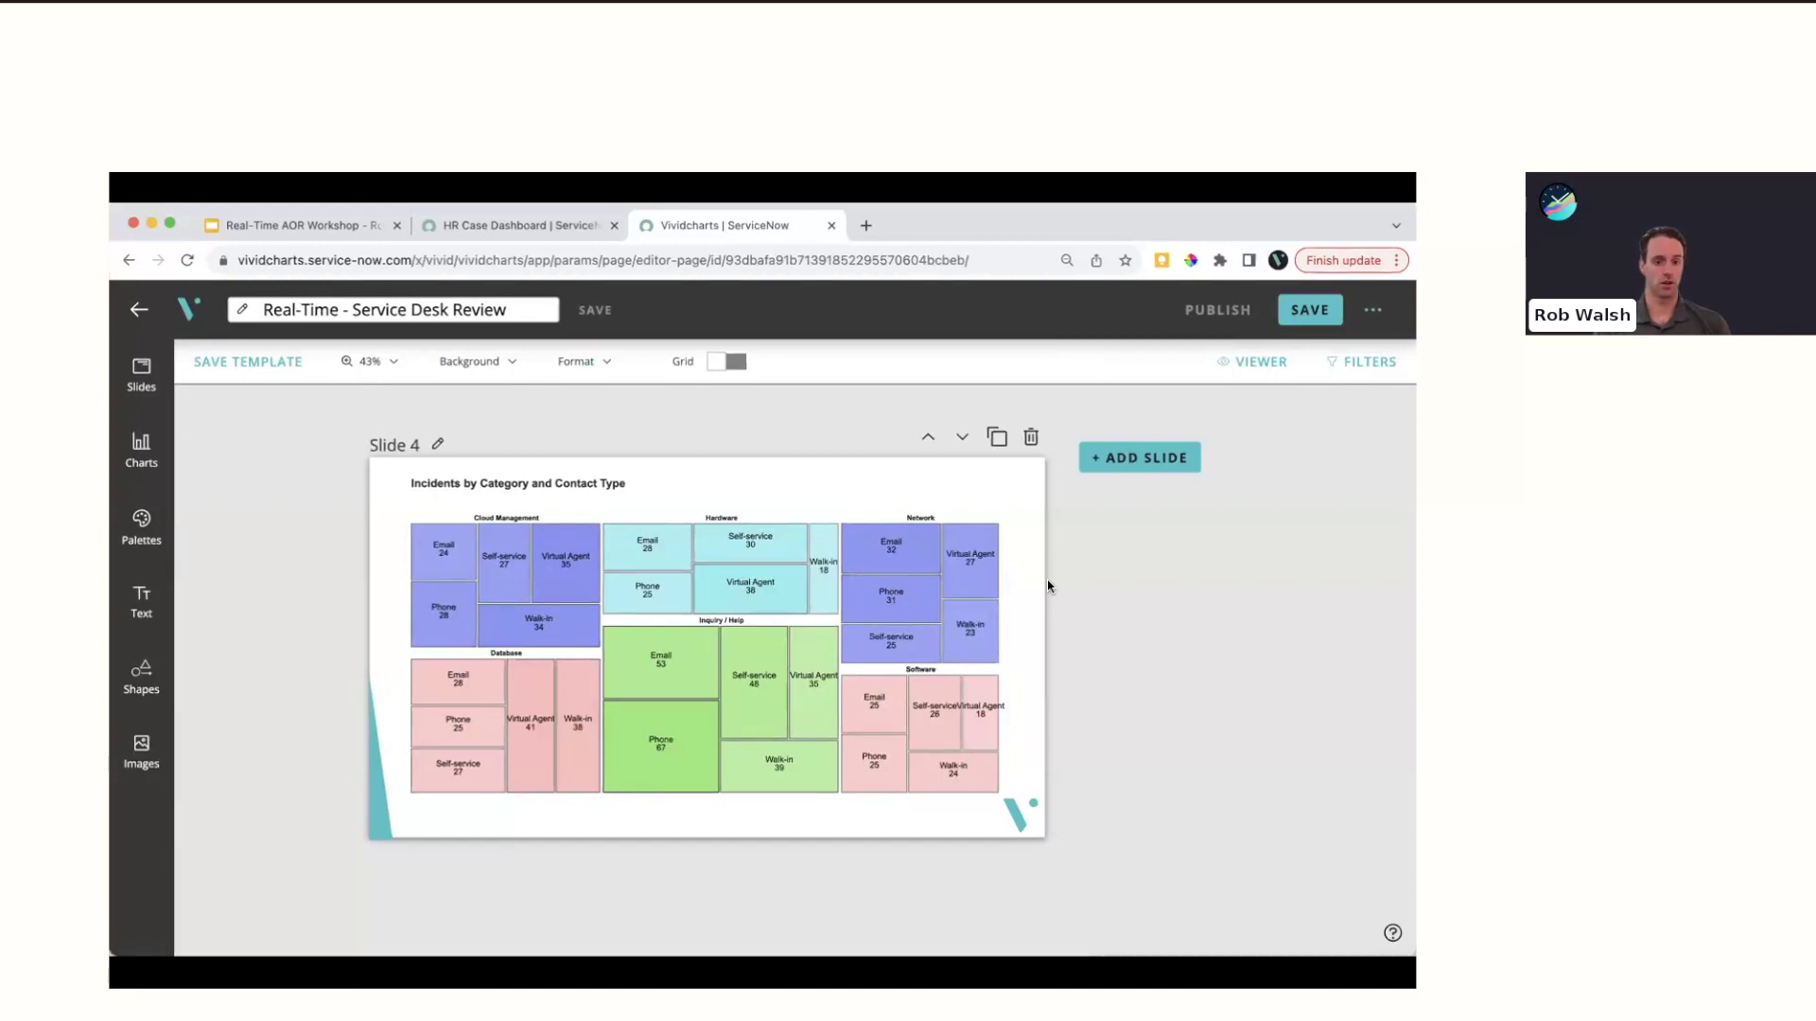
Review the Marketing and Medical Management incident slides, including their charts and explanation text, and advance to slide 7
{"action": "left_click", "coordinate": [964, 440]}
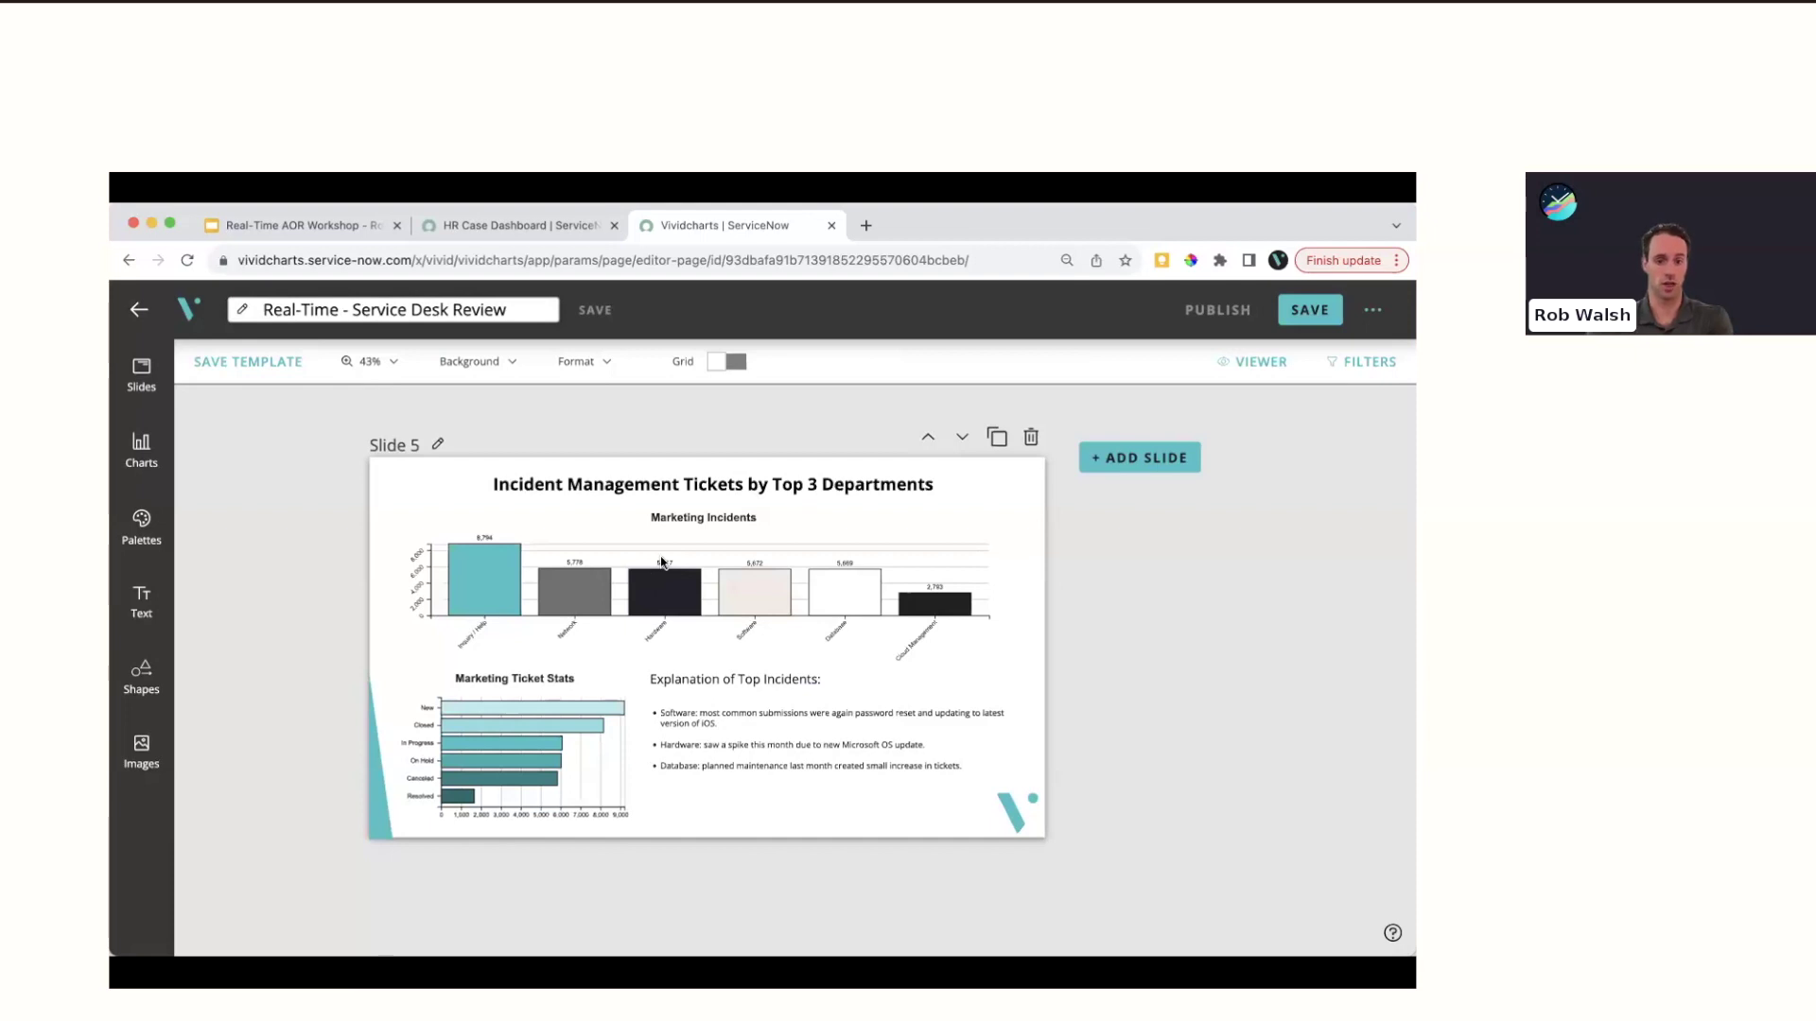
{"action": "left_click", "coordinate": [698, 526]}
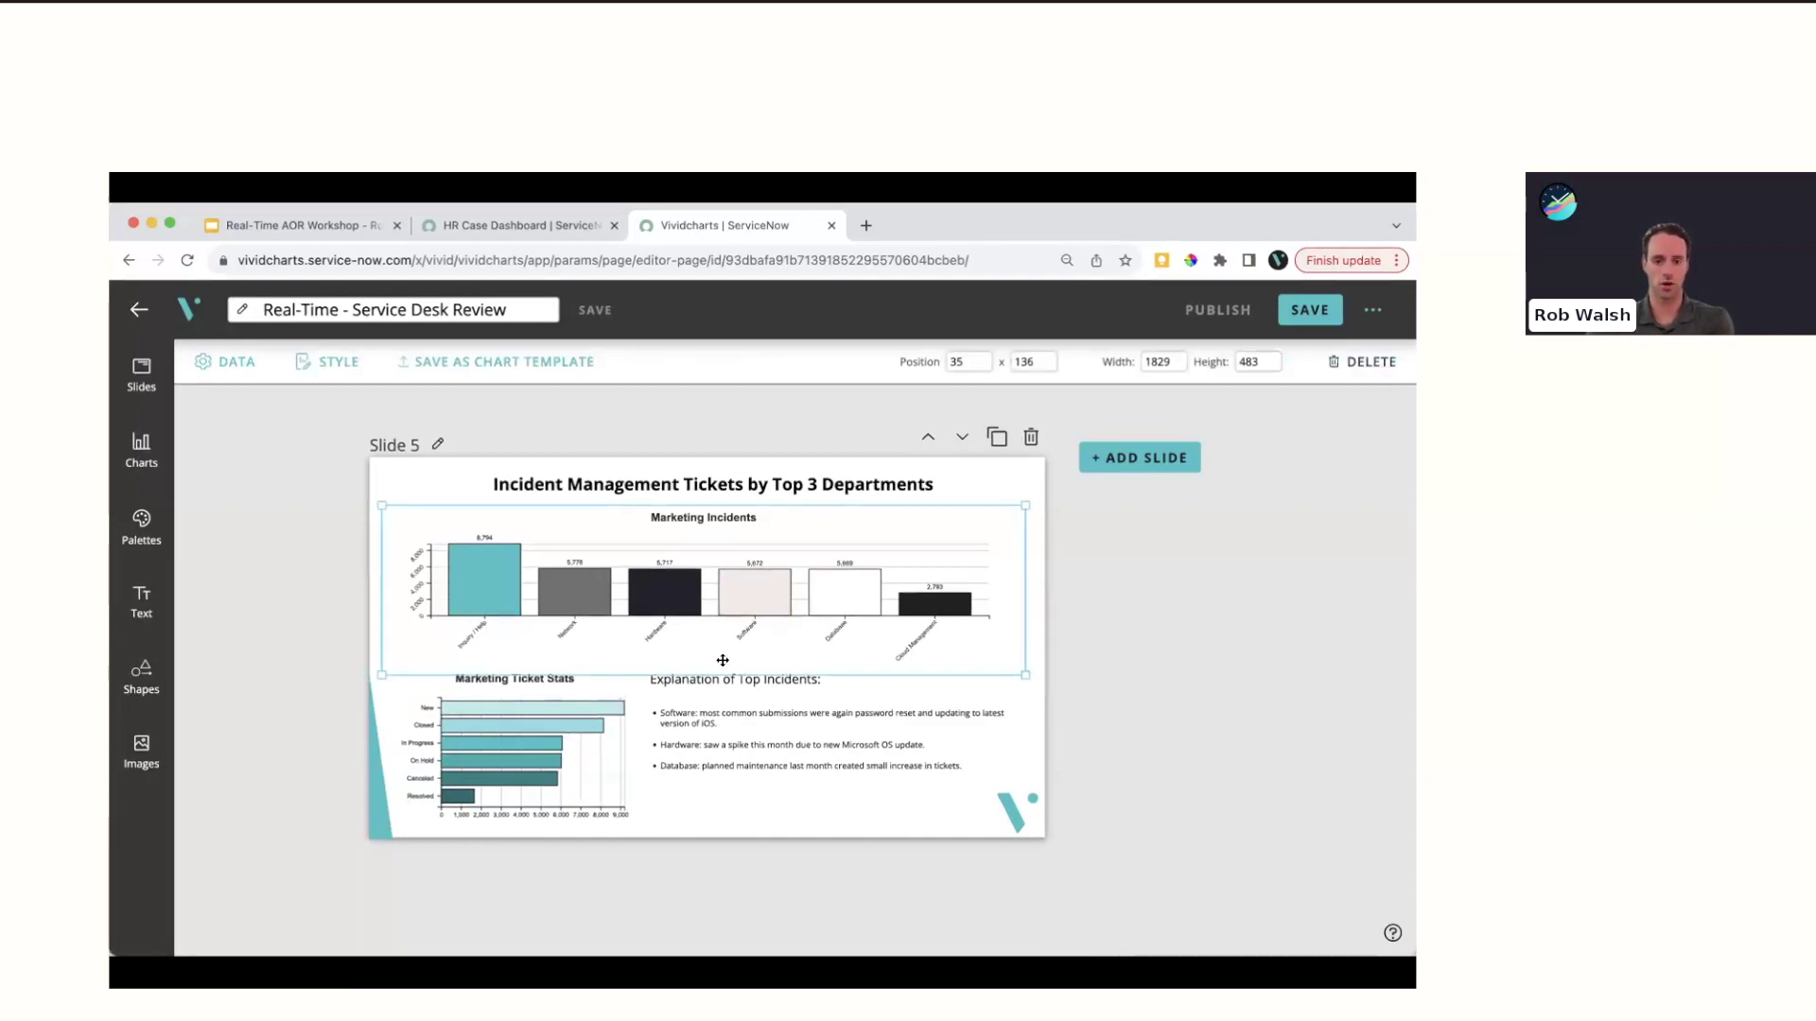
{"action": "left_click", "coordinate": [718, 713]}
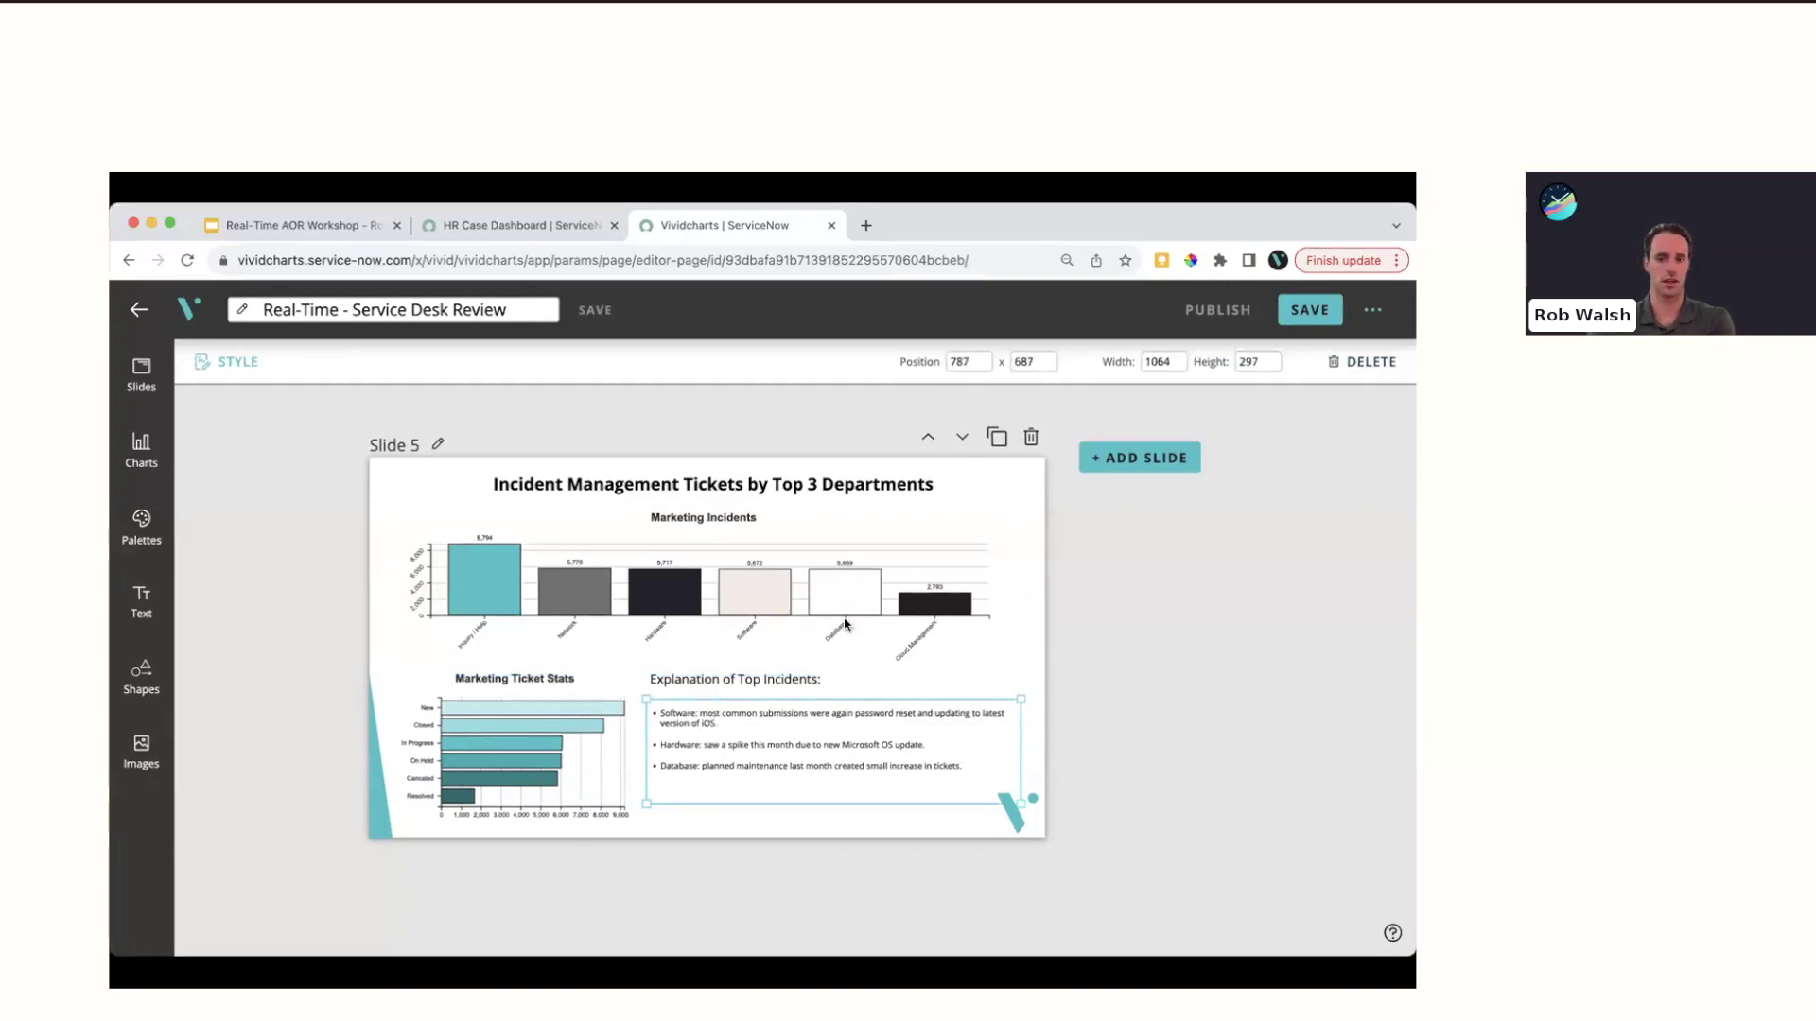
{"action": "left_click", "coordinate": [962, 437]}
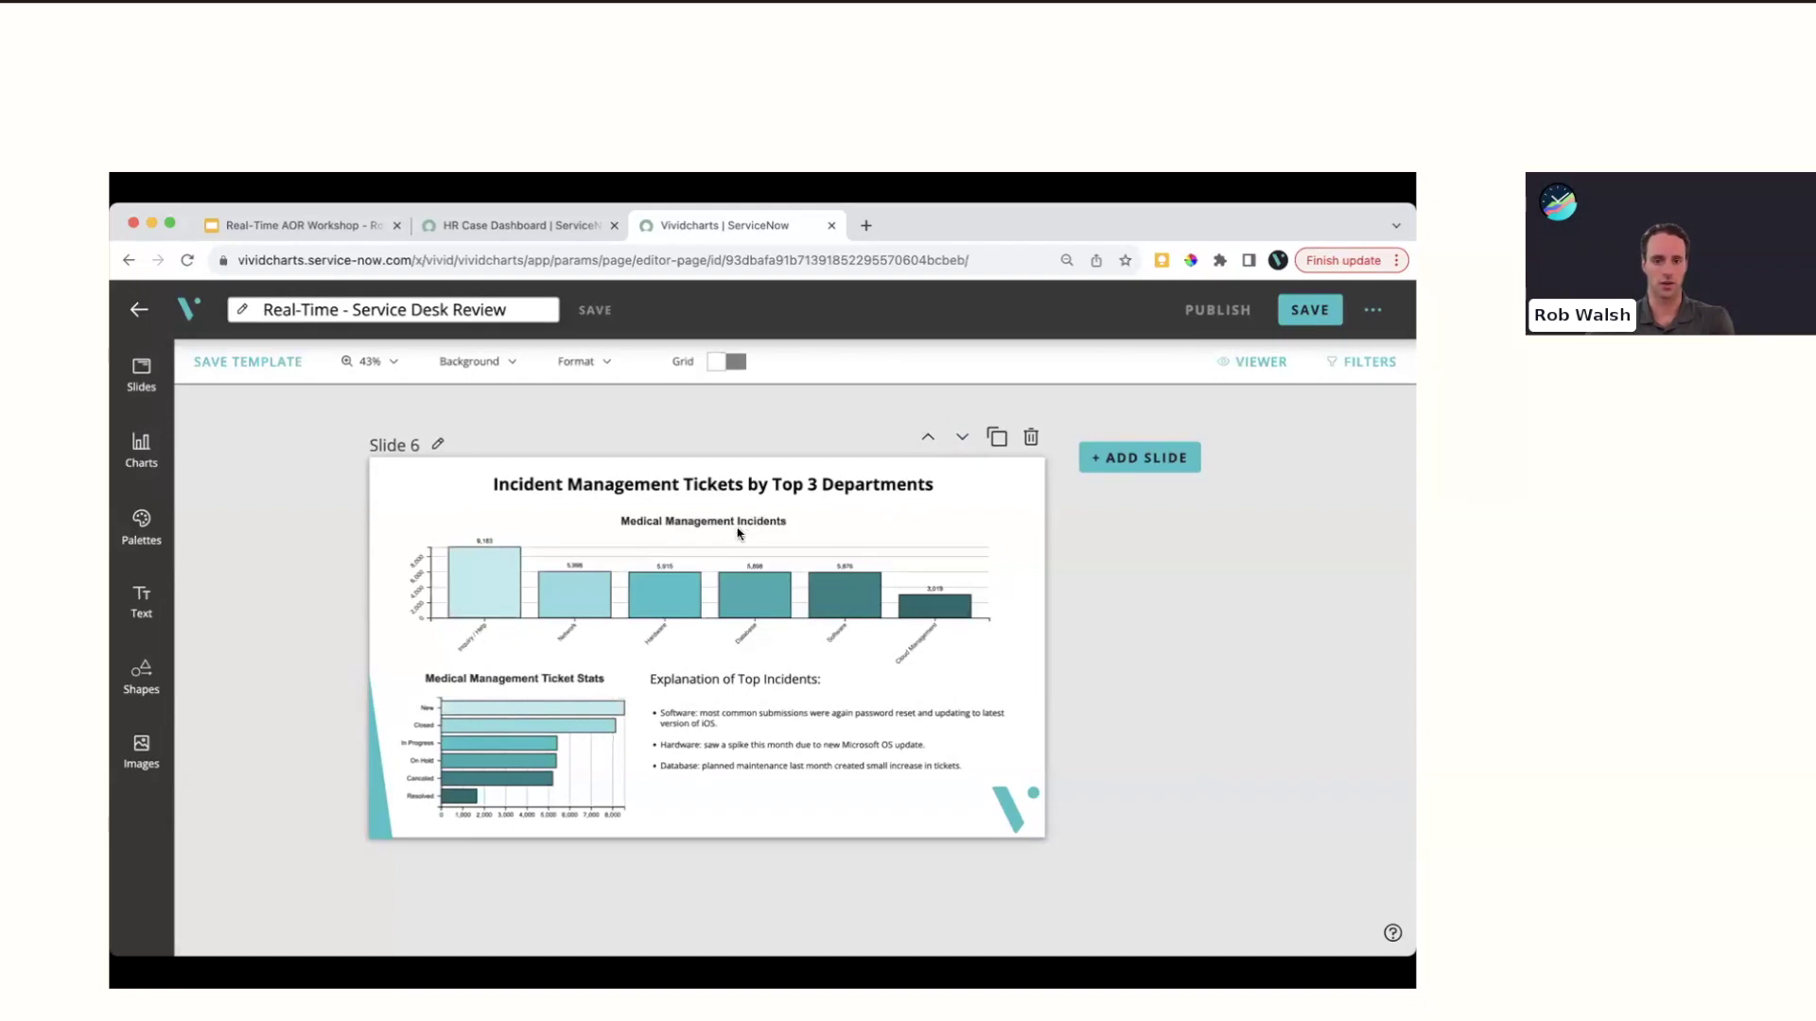
{"action": "left_click", "coordinate": [962, 439]}
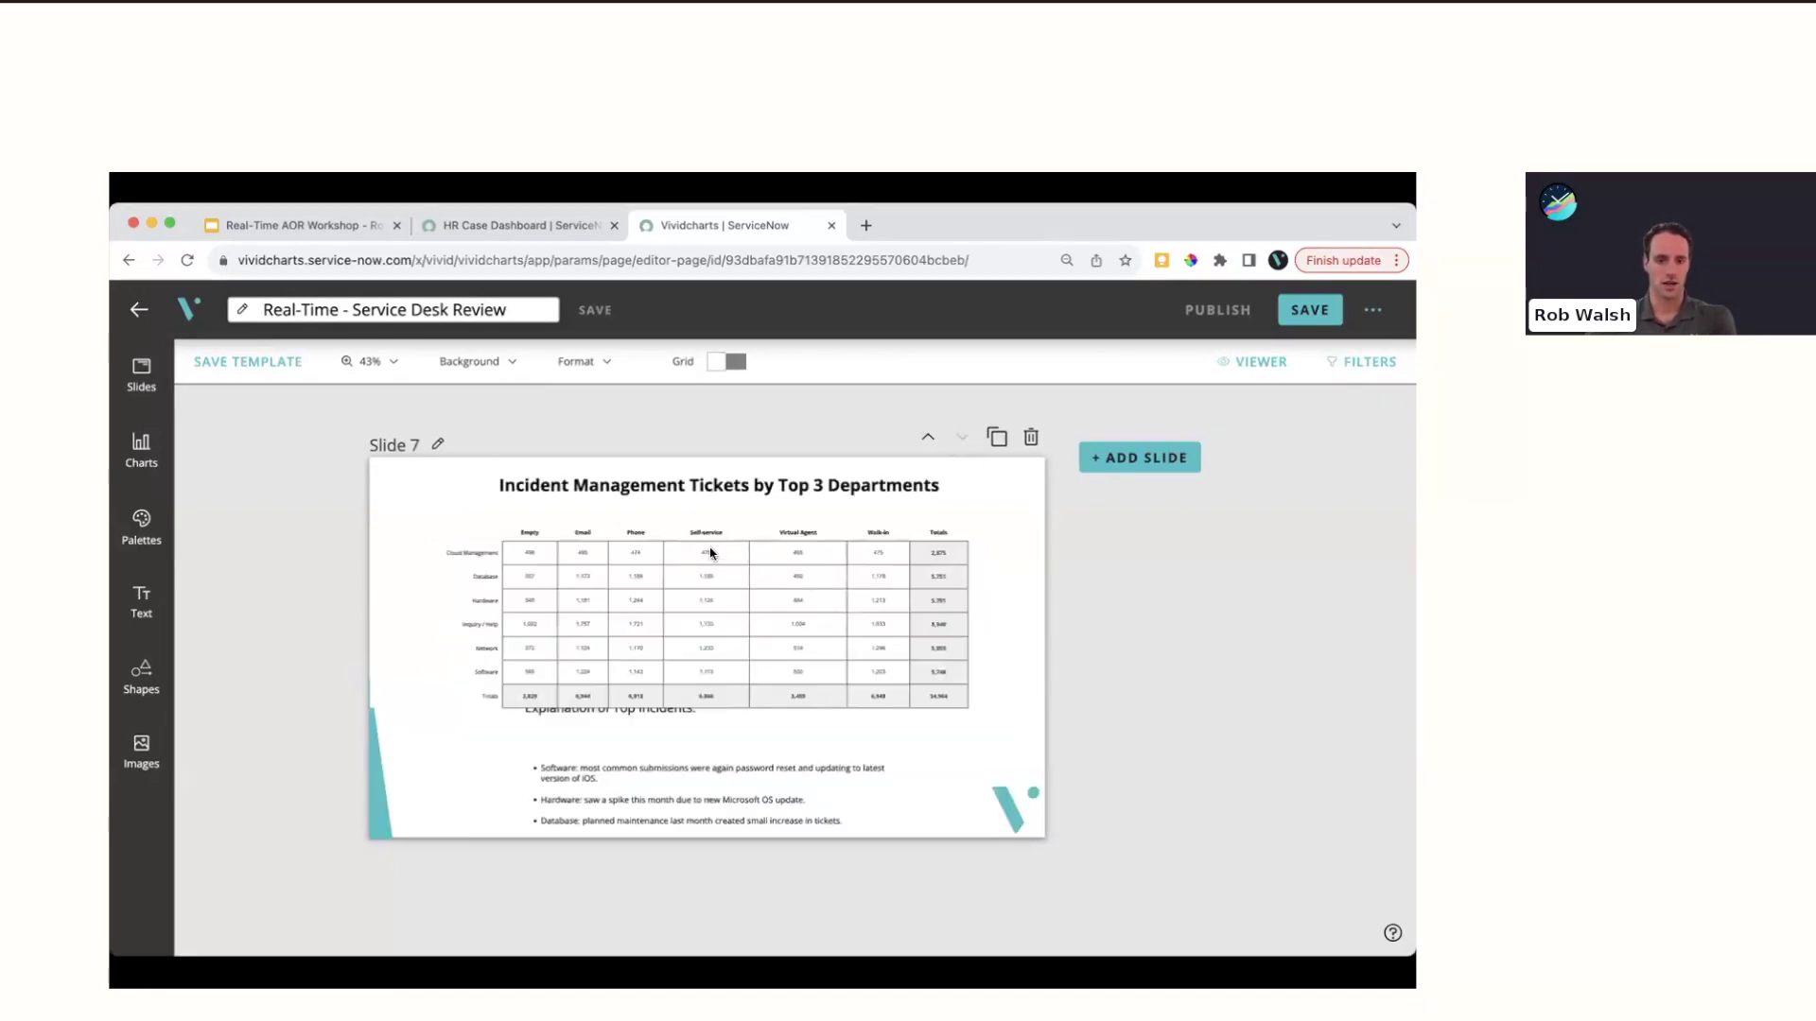
Move the incident table on slide 7 up to about -18 x 140, clear of the "Explanation of Top Incidents" heading
{"action": "left_click", "coordinate": [670, 710]}
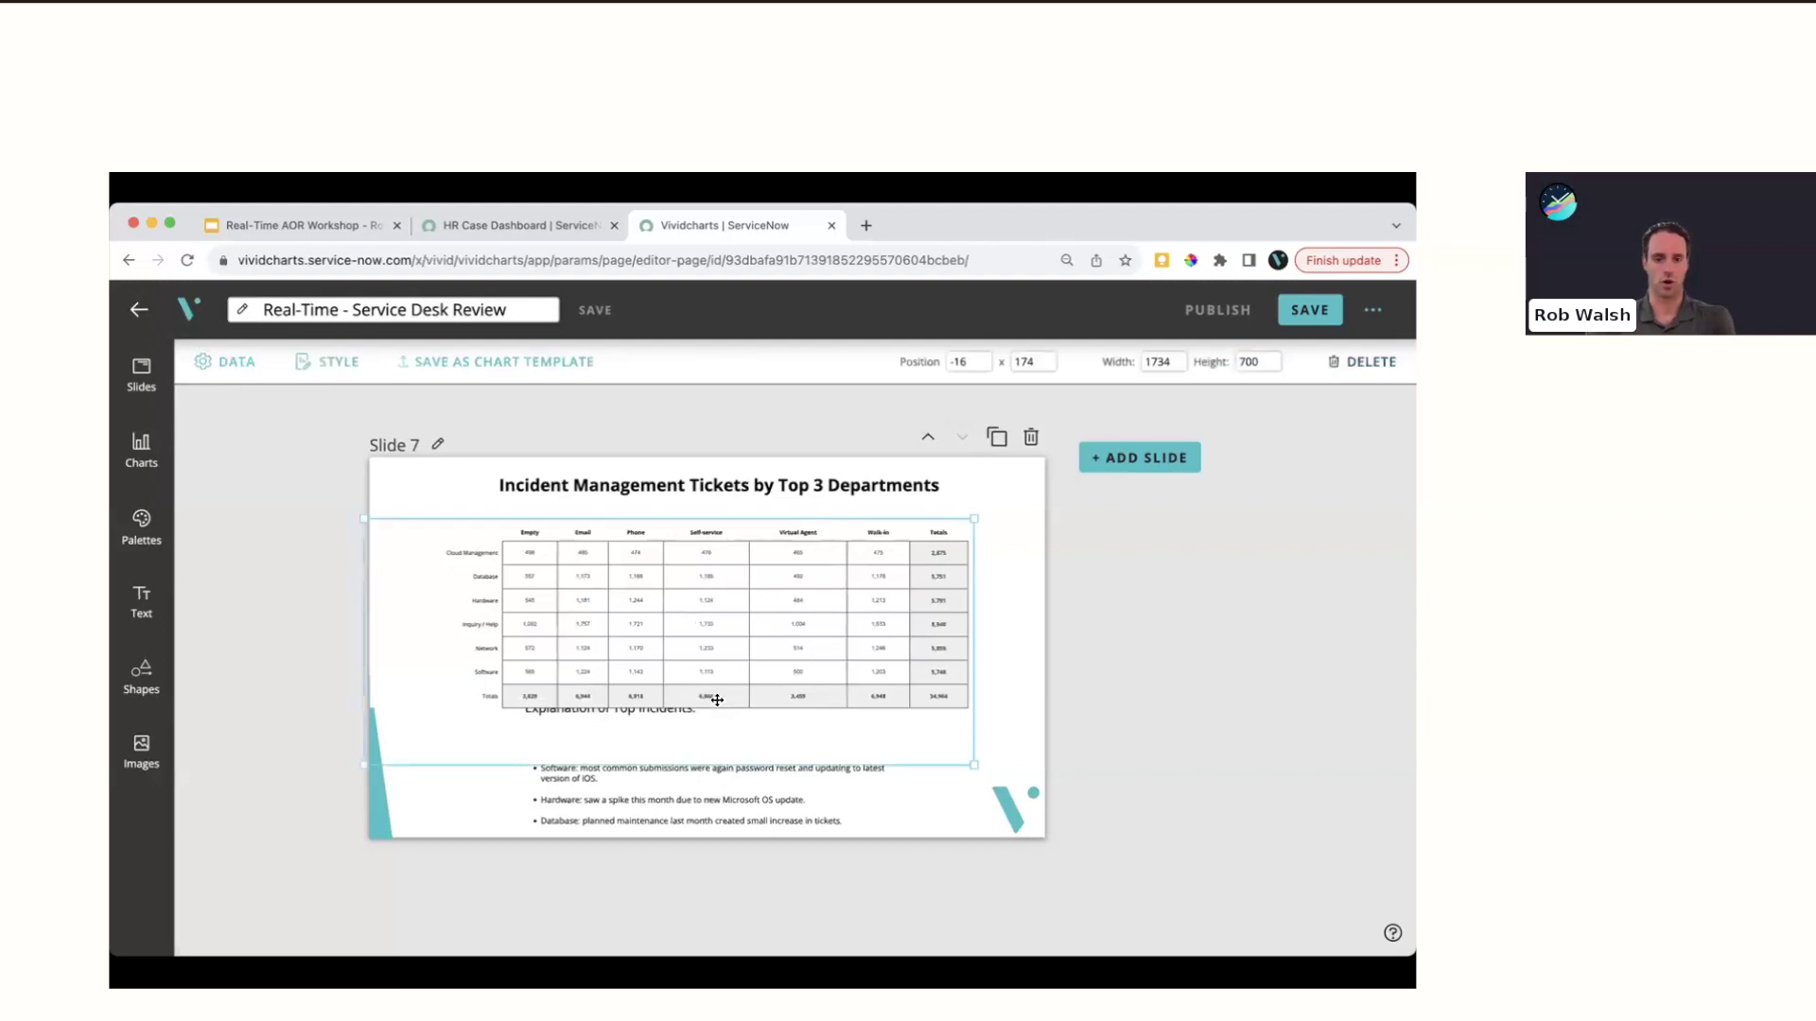
{"action": "left_click_drag", "start_coordinate": [757, 681], "coordinate": [759, 664]}
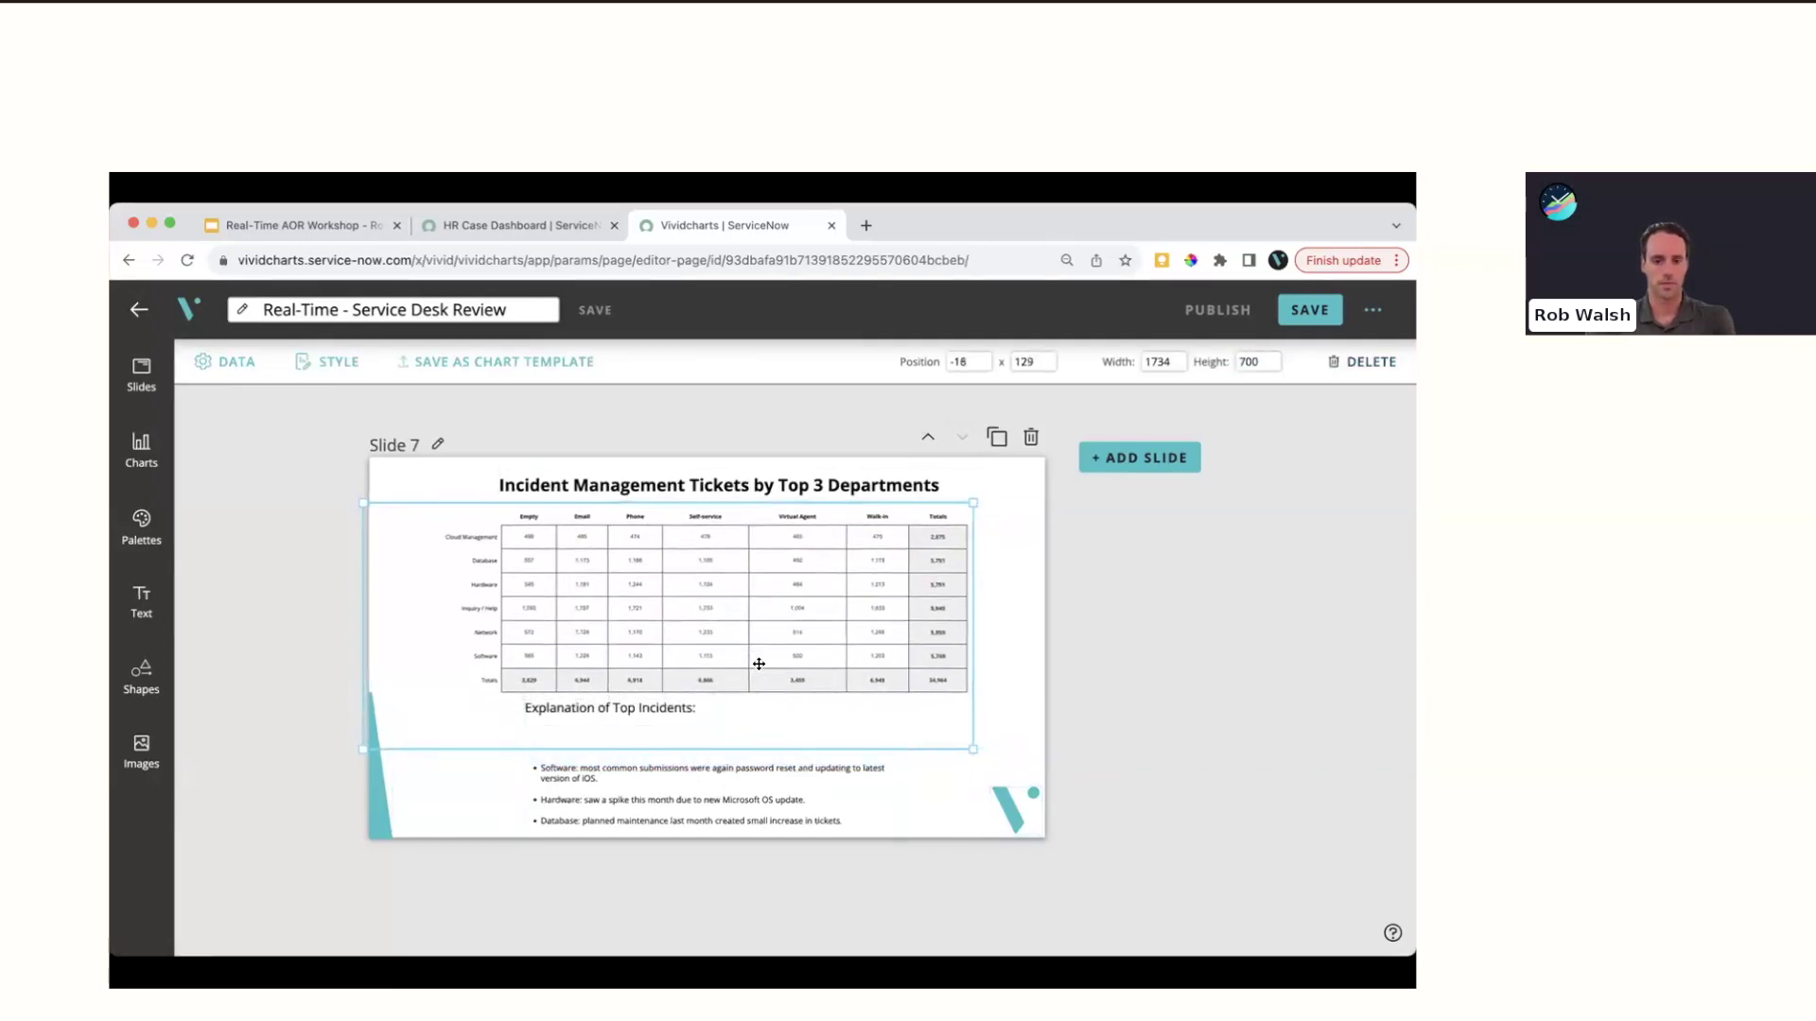
{"action": "left_click_drag", "start_coordinate": [705, 608], "coordinate": [703, 611]}
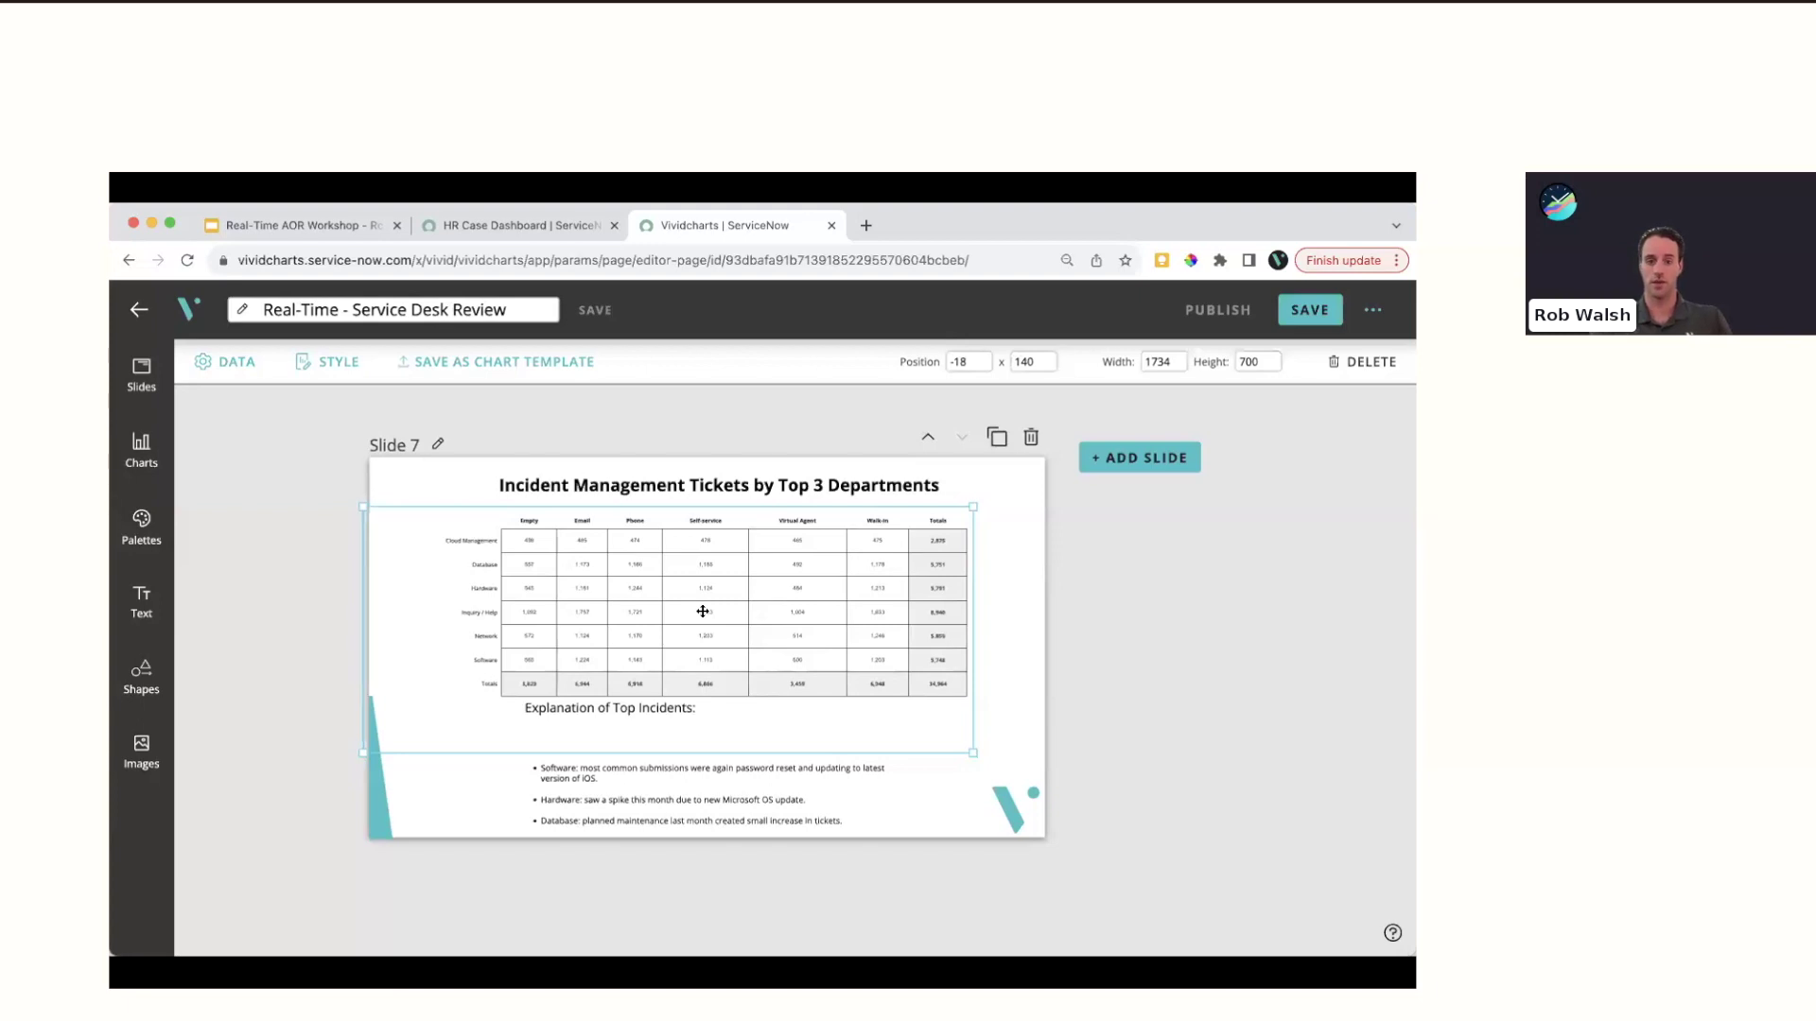
{"action": "left_click", "coordinate": [1019, 585]}
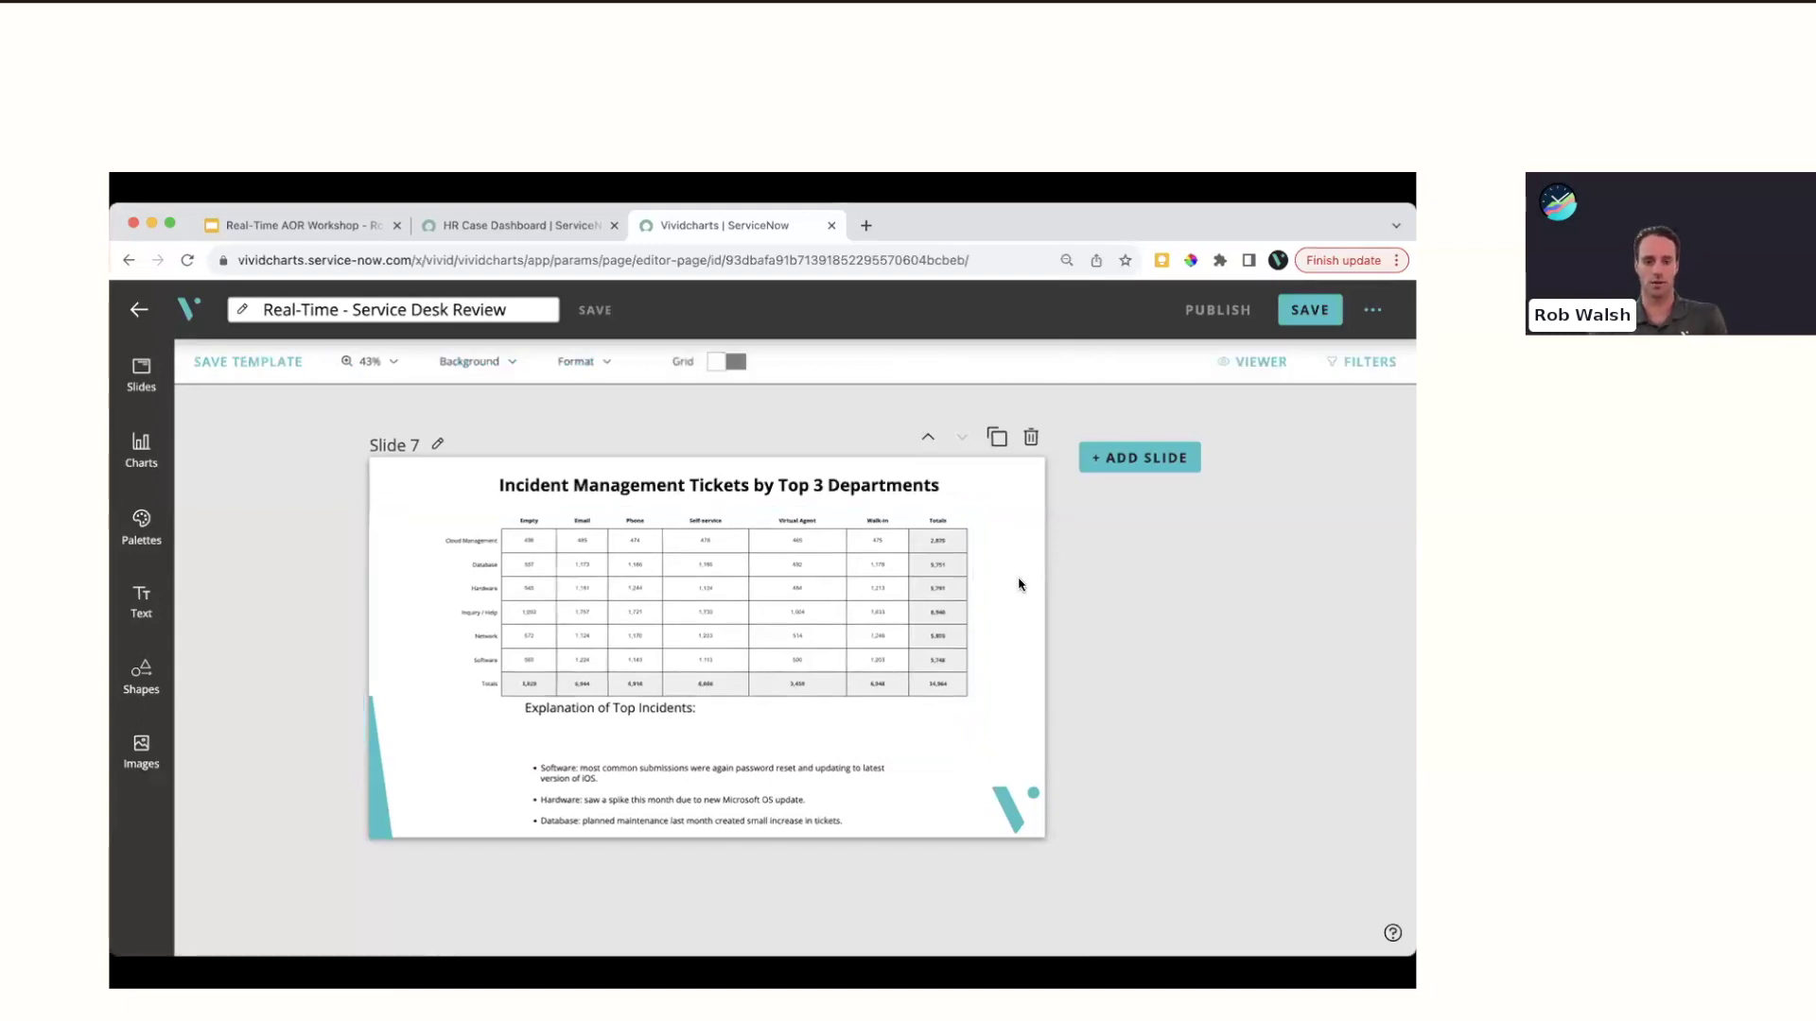
Duplicate slide 7 and change the copy's title text to "Demand Pipeline"
{"action": "left_click", "coordinate": [995, 438]}
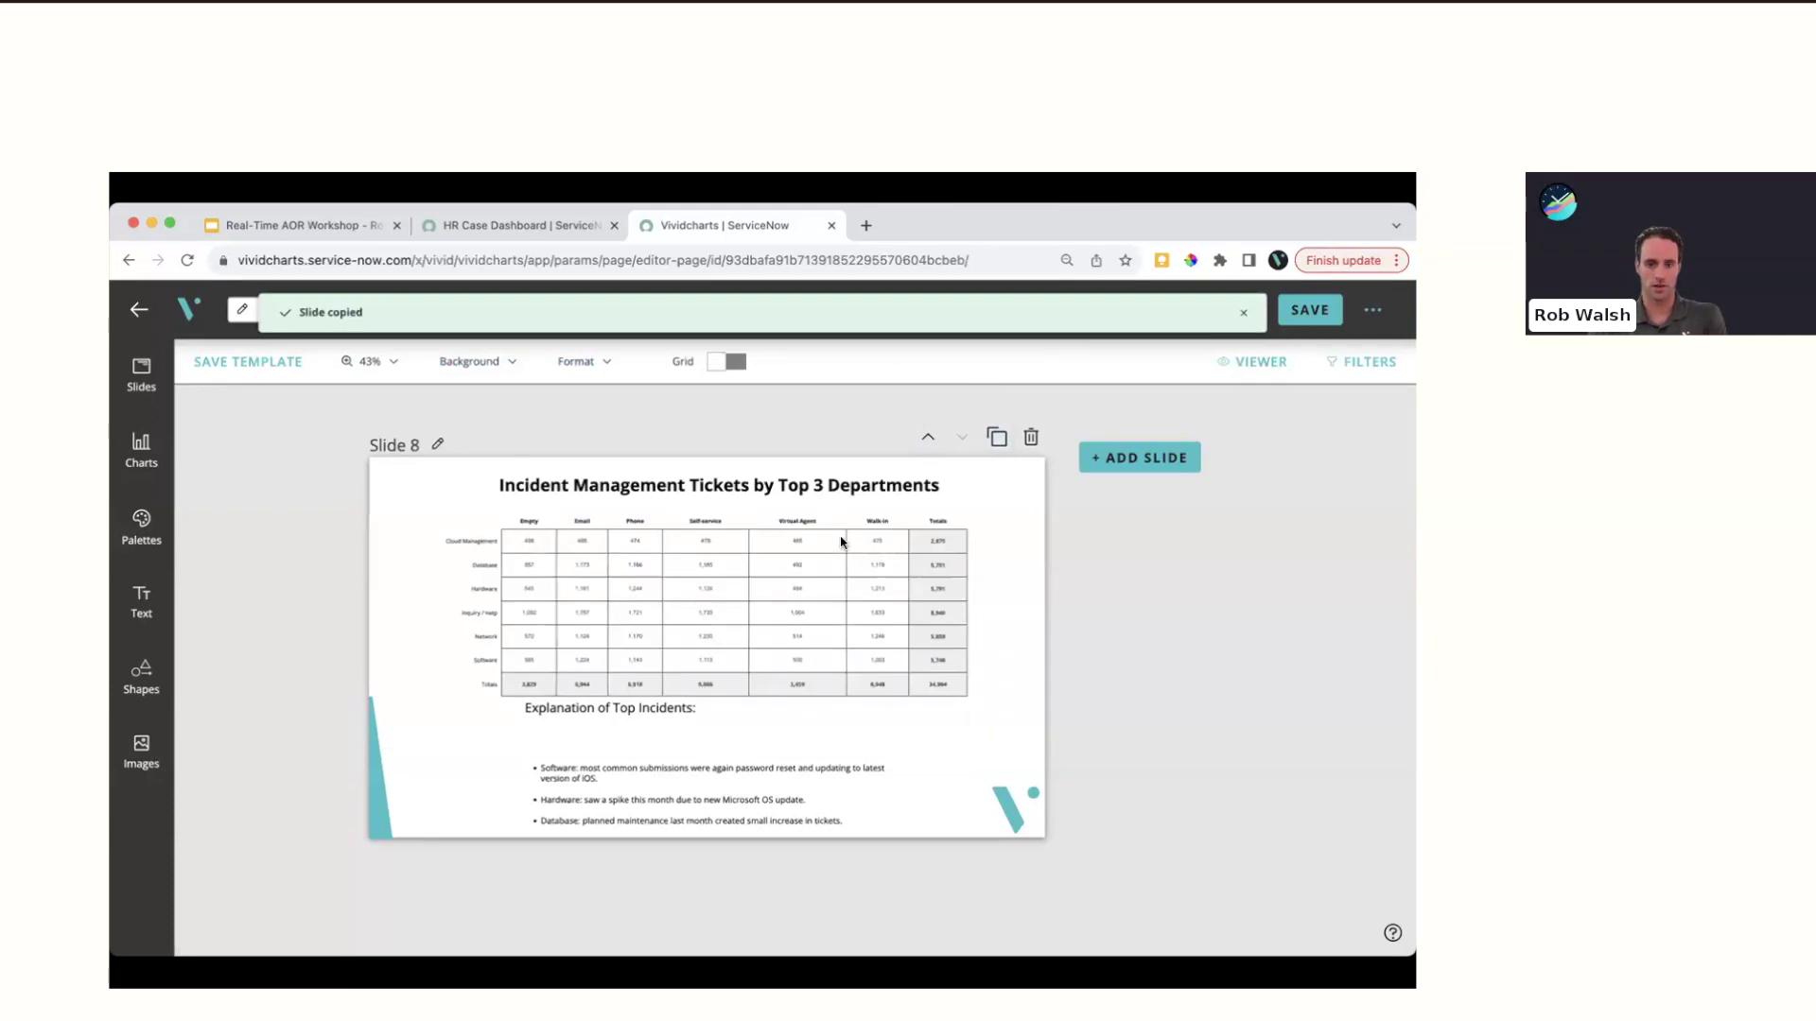
{"action": "left_click", "coordinate": [800, 487]}
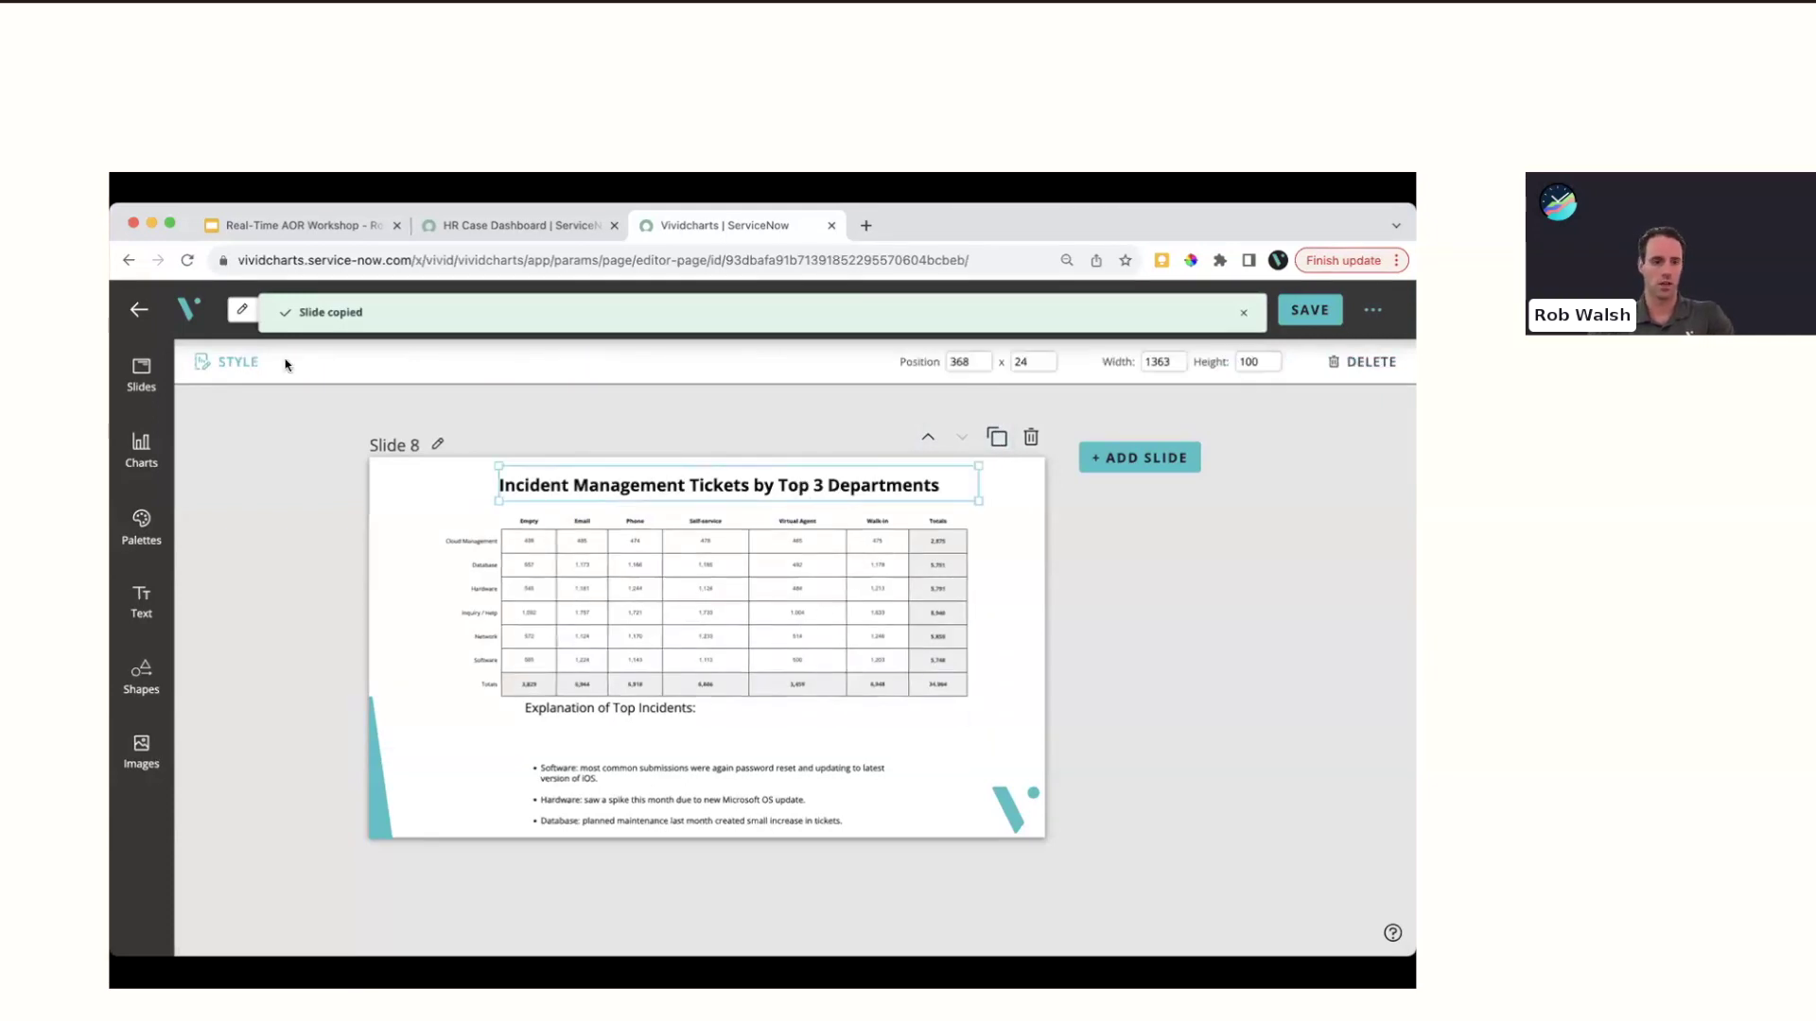
{"action": "left_click", "coordinate": [231, 360]}
{"action": "left_click", "coordinate": [291, 574]}
{"action": "triple_click", "coordinate": [291, 574]}
{"action": "type", "text": "Deman"}
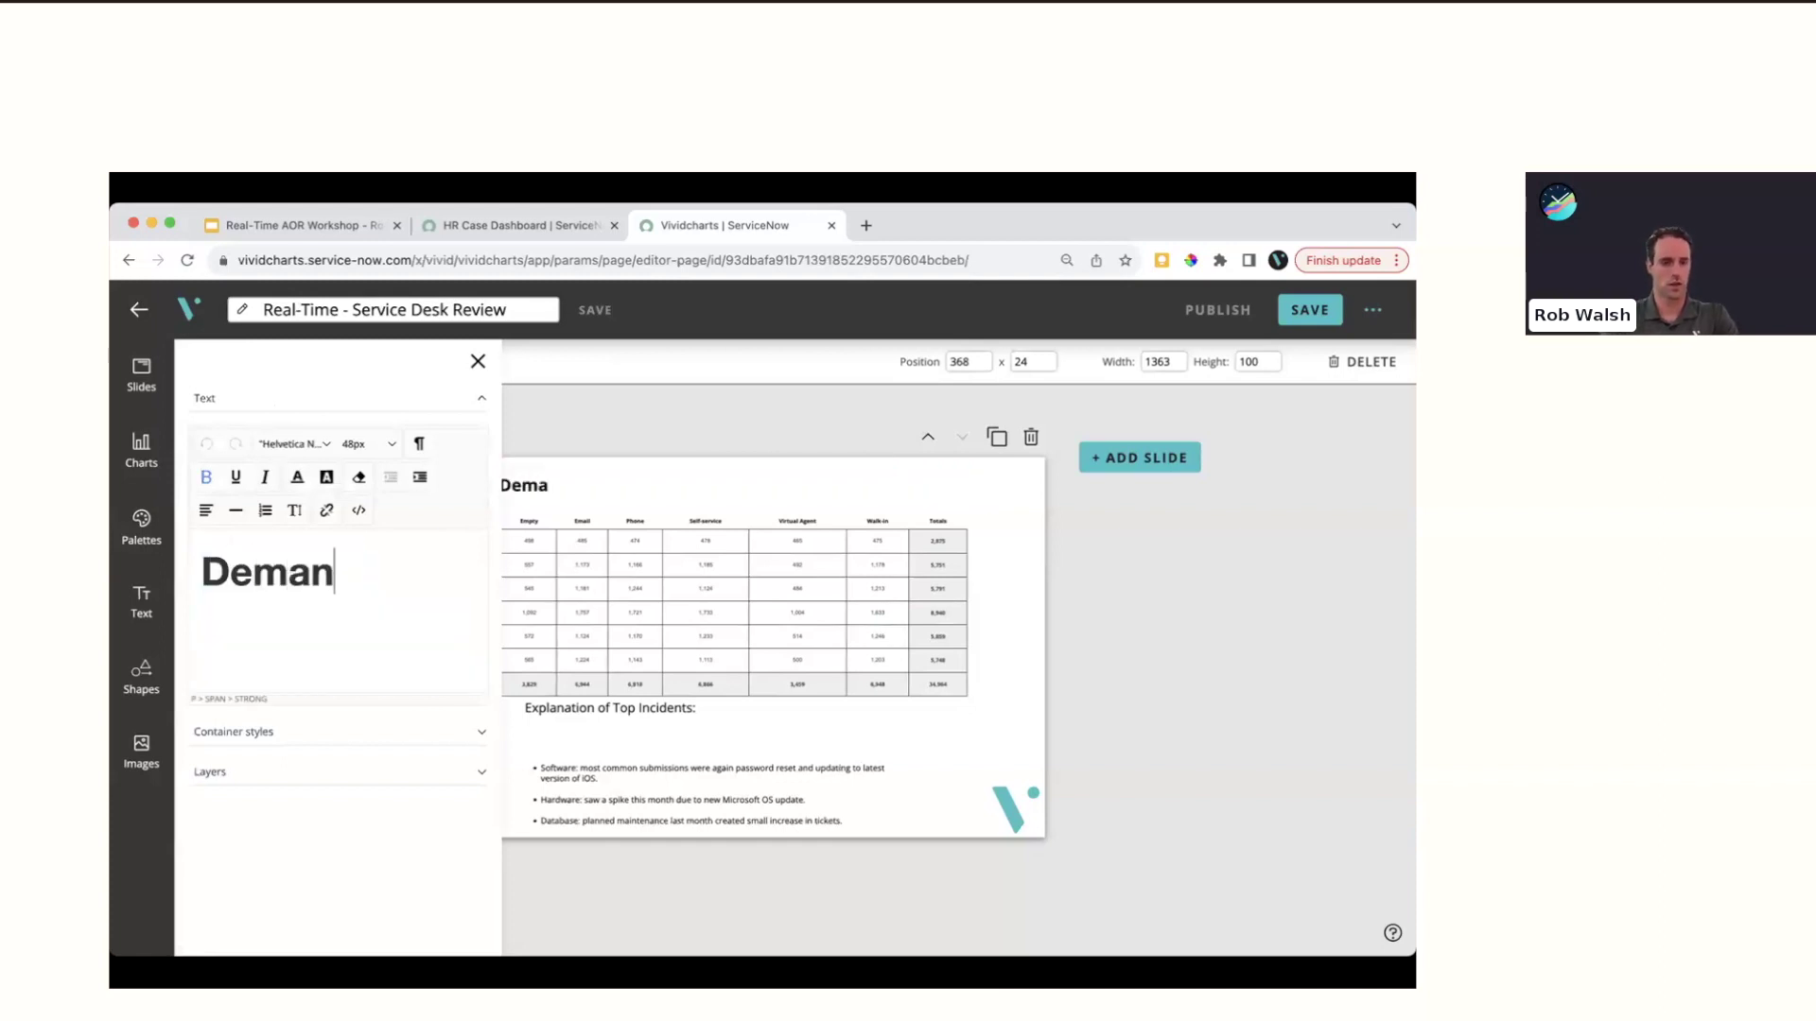
{"action": "type", "text": "d Pipeline"}
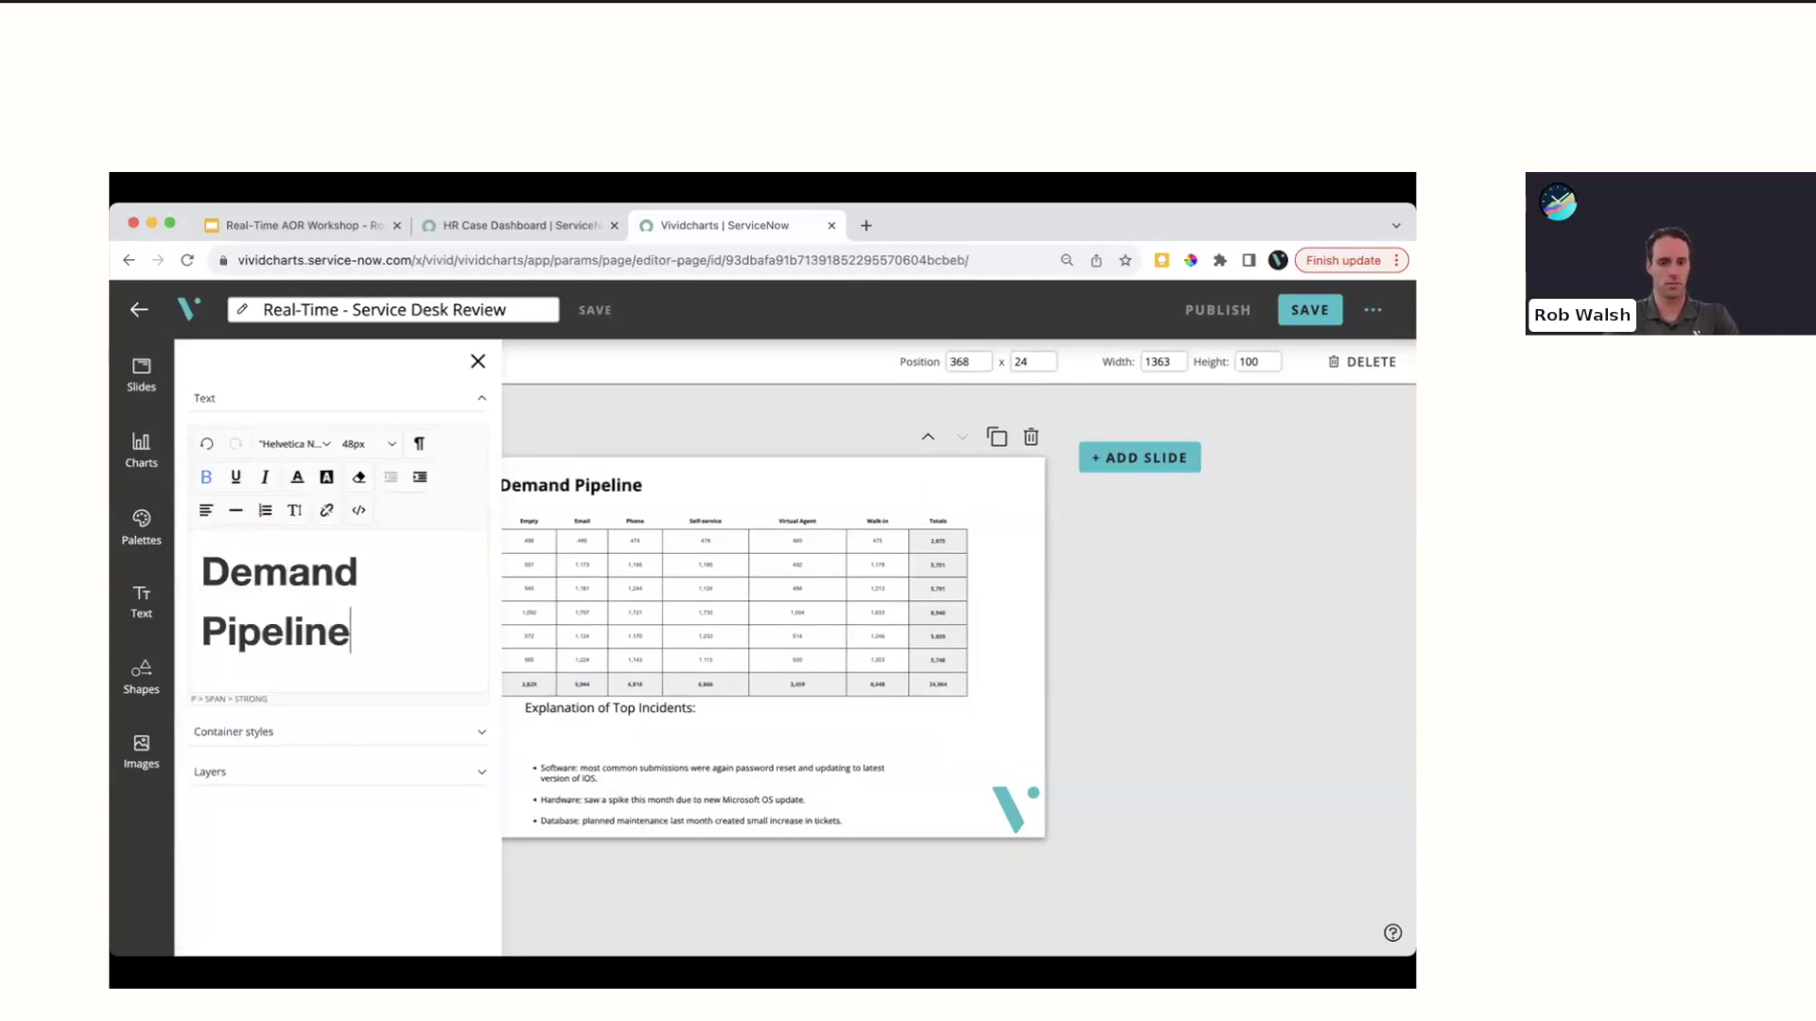
{"action": "left_click", "coordinate": [478, 361]}
Delete the incident table, the explanation heading and the bullet text from slide 8
{"action": "left_click", "coordinate": [624, 565]}
{"action": "key", "text": "Delete"}
{"action": "left_click", "coordinate": [894, 666]}
{"action": "left_click", "coordinate": [624, 710]}
{"action": "key", "text": "Delete"}
{"action": "left_click", "coordinate": [643, 775]}
{"action": "key", "text": "Delete"}
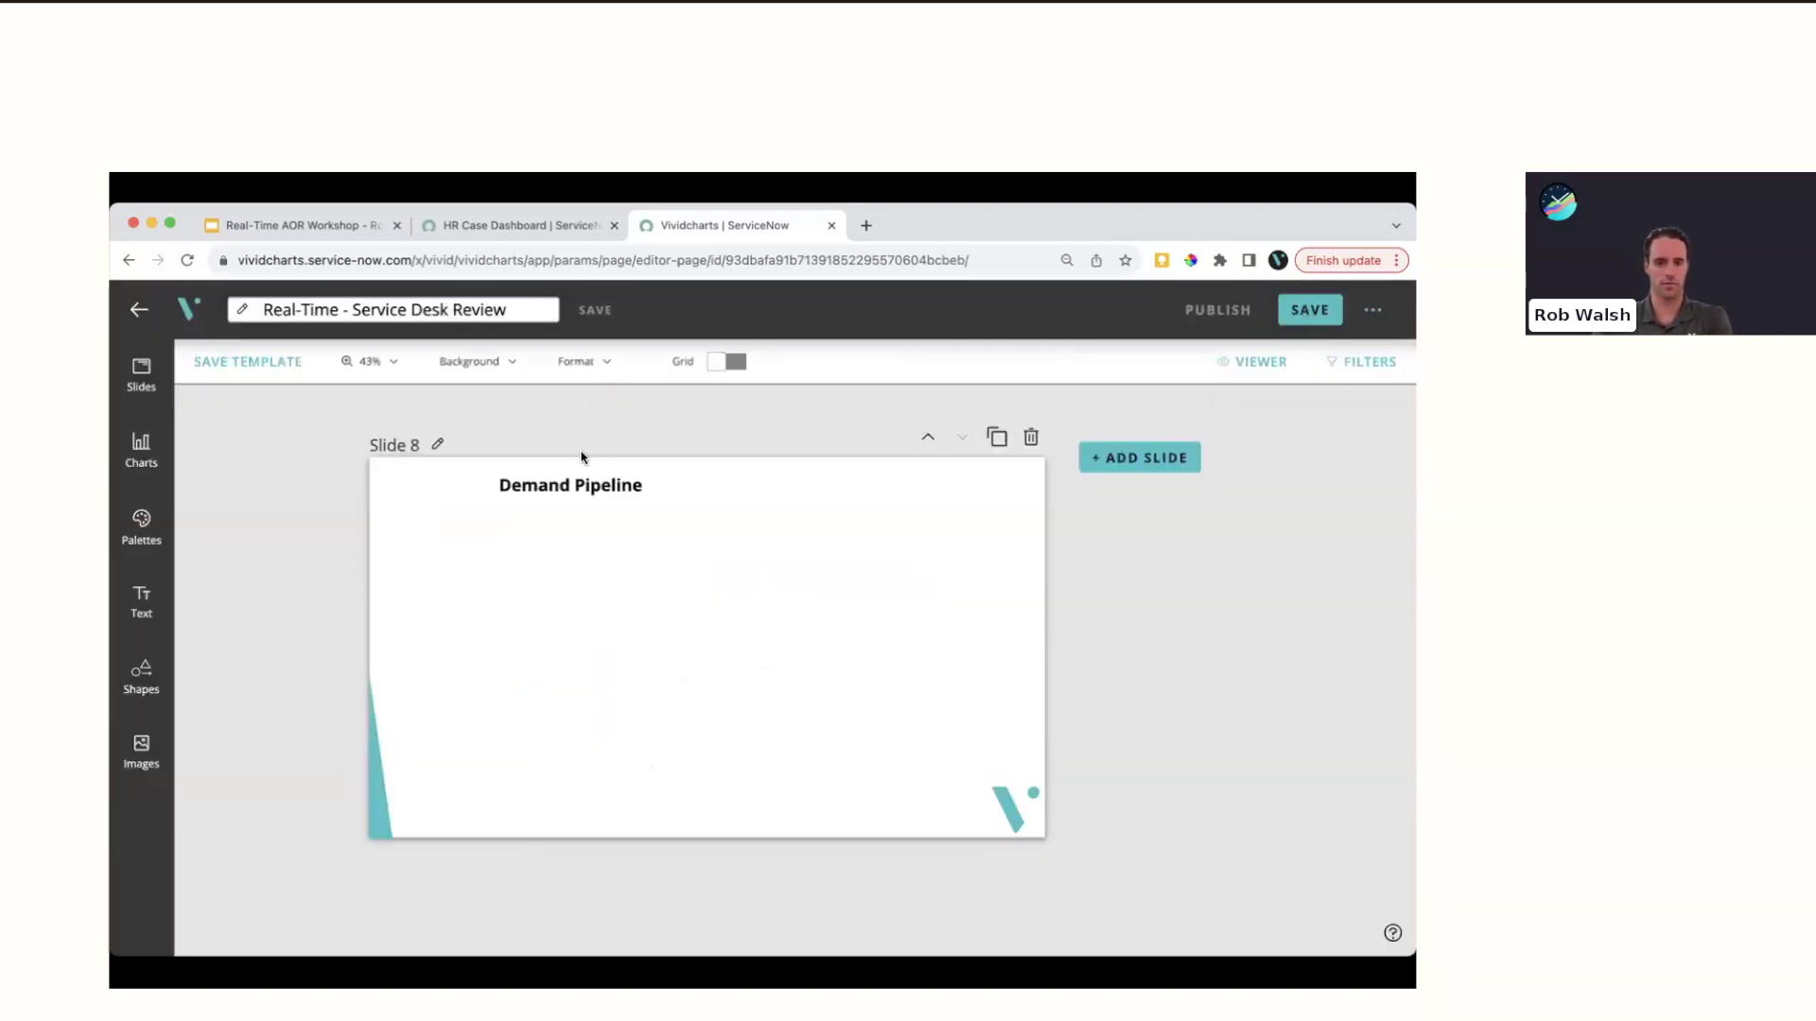
Move the "Demand Pipeline" title to the horizontal middle of slide 8
{"action": "left_click", "coordinate": [580, 486]}
{"action": "left_click_drag", "start_coordinate": [580, 486], "coordinate": [726, 486]}
{"action": "left_click", "coordinate": [685, 598]}
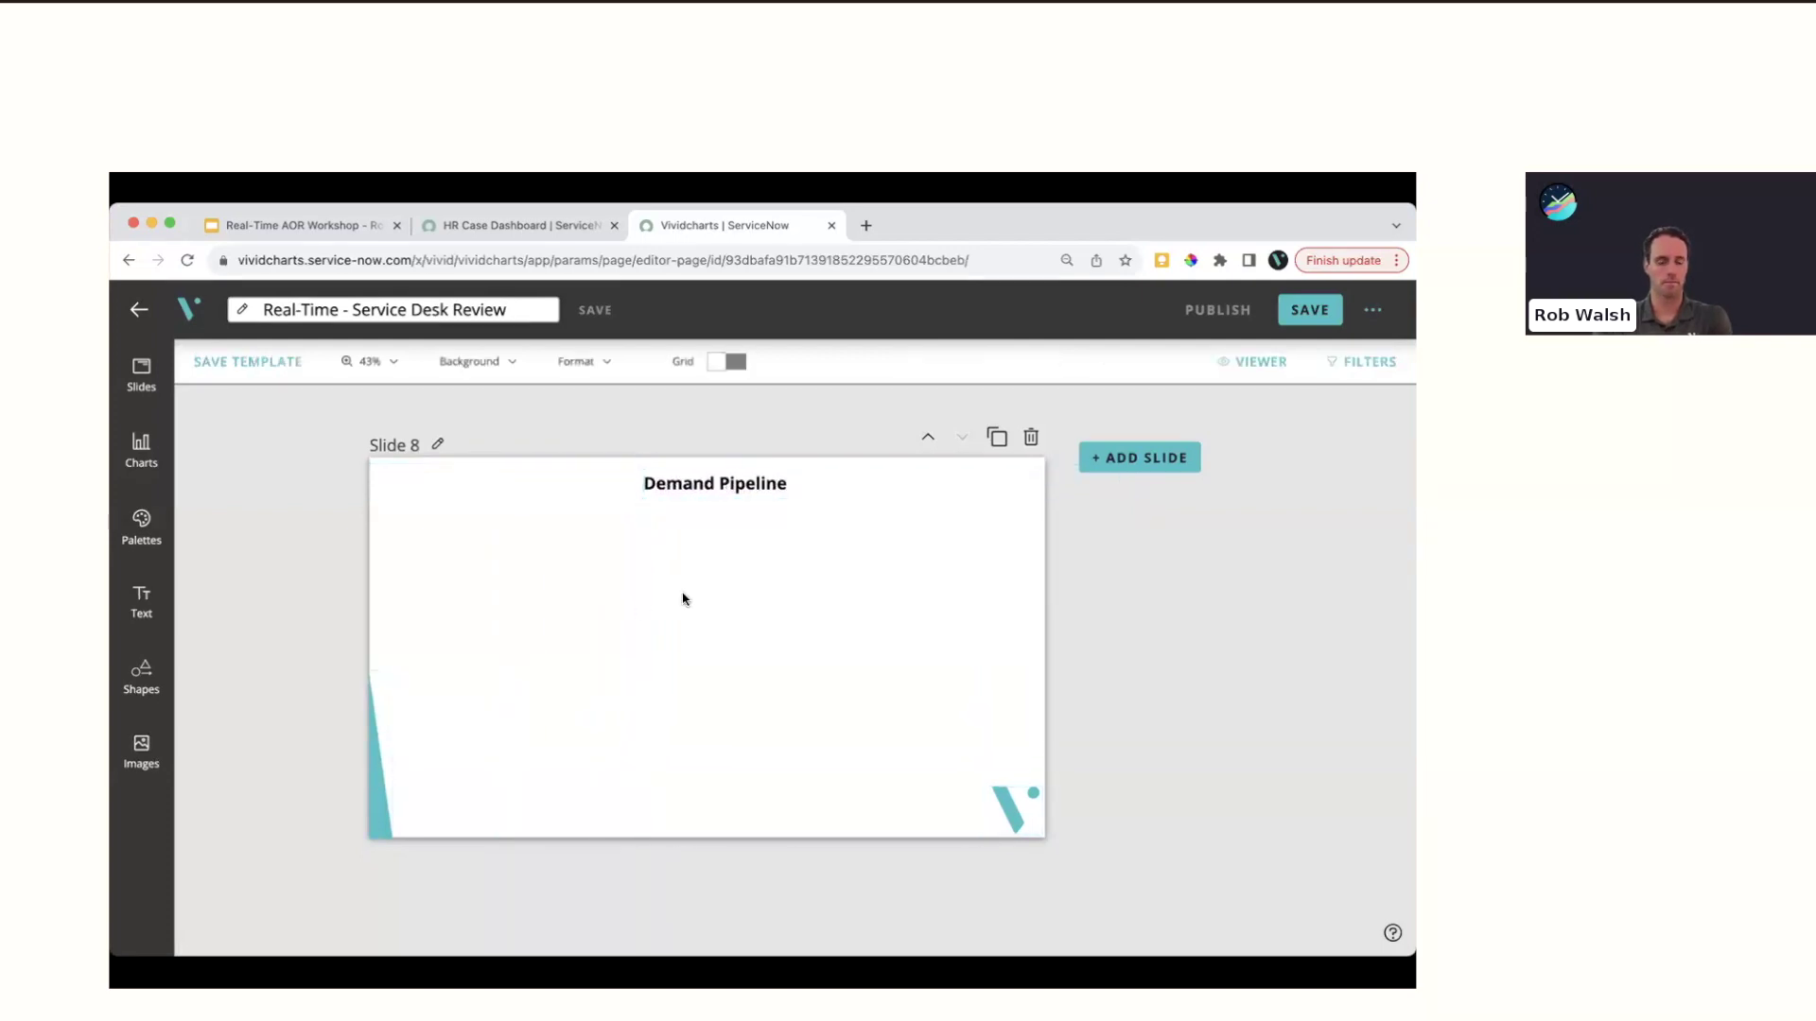
Find the "Real-Time - Demand Flow" chart template by searching "real-time" and add it beneath the "Demand Pipeline" title on slide 8
{"action": "left_click", "coordinate": [141, 448]}
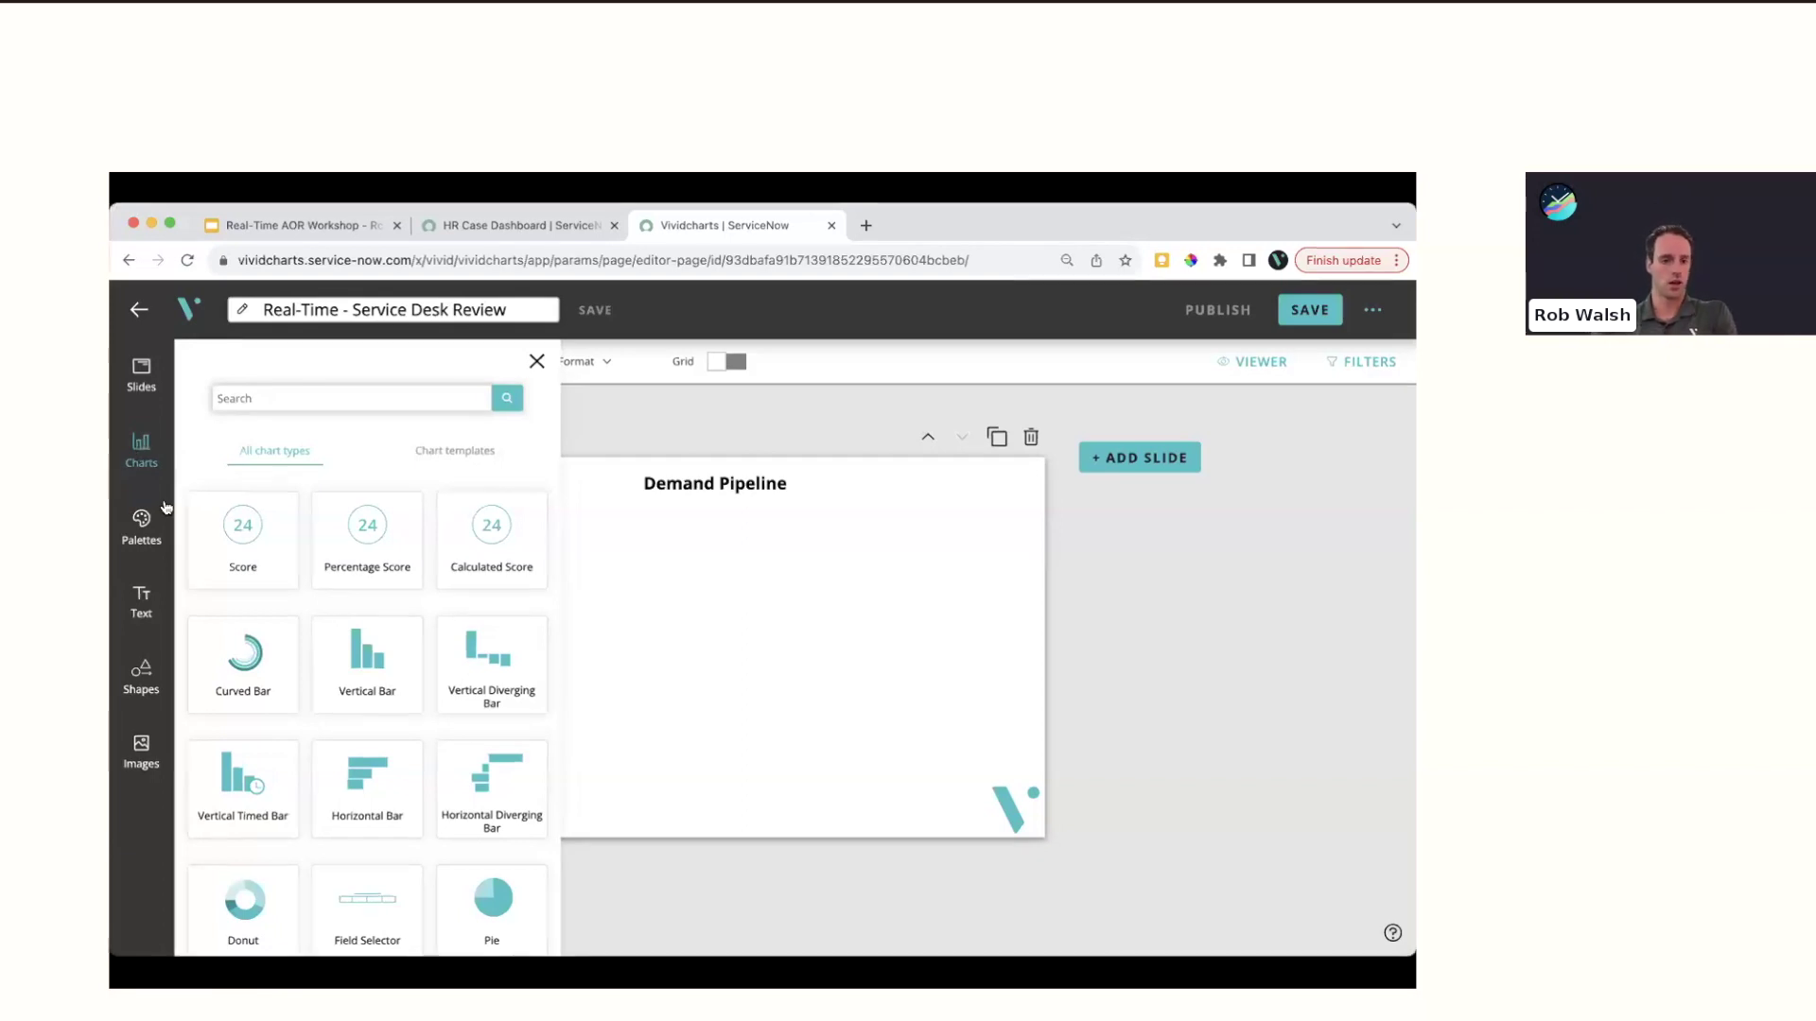
{"action": "scroll", "coordinate": [374, 643], "scroll_direction": "down", "scroll_amount": 7}
{"action": "scroll", "coordinate": [376, 647], "scroll_direction": "down", "scroll_amount": 6}
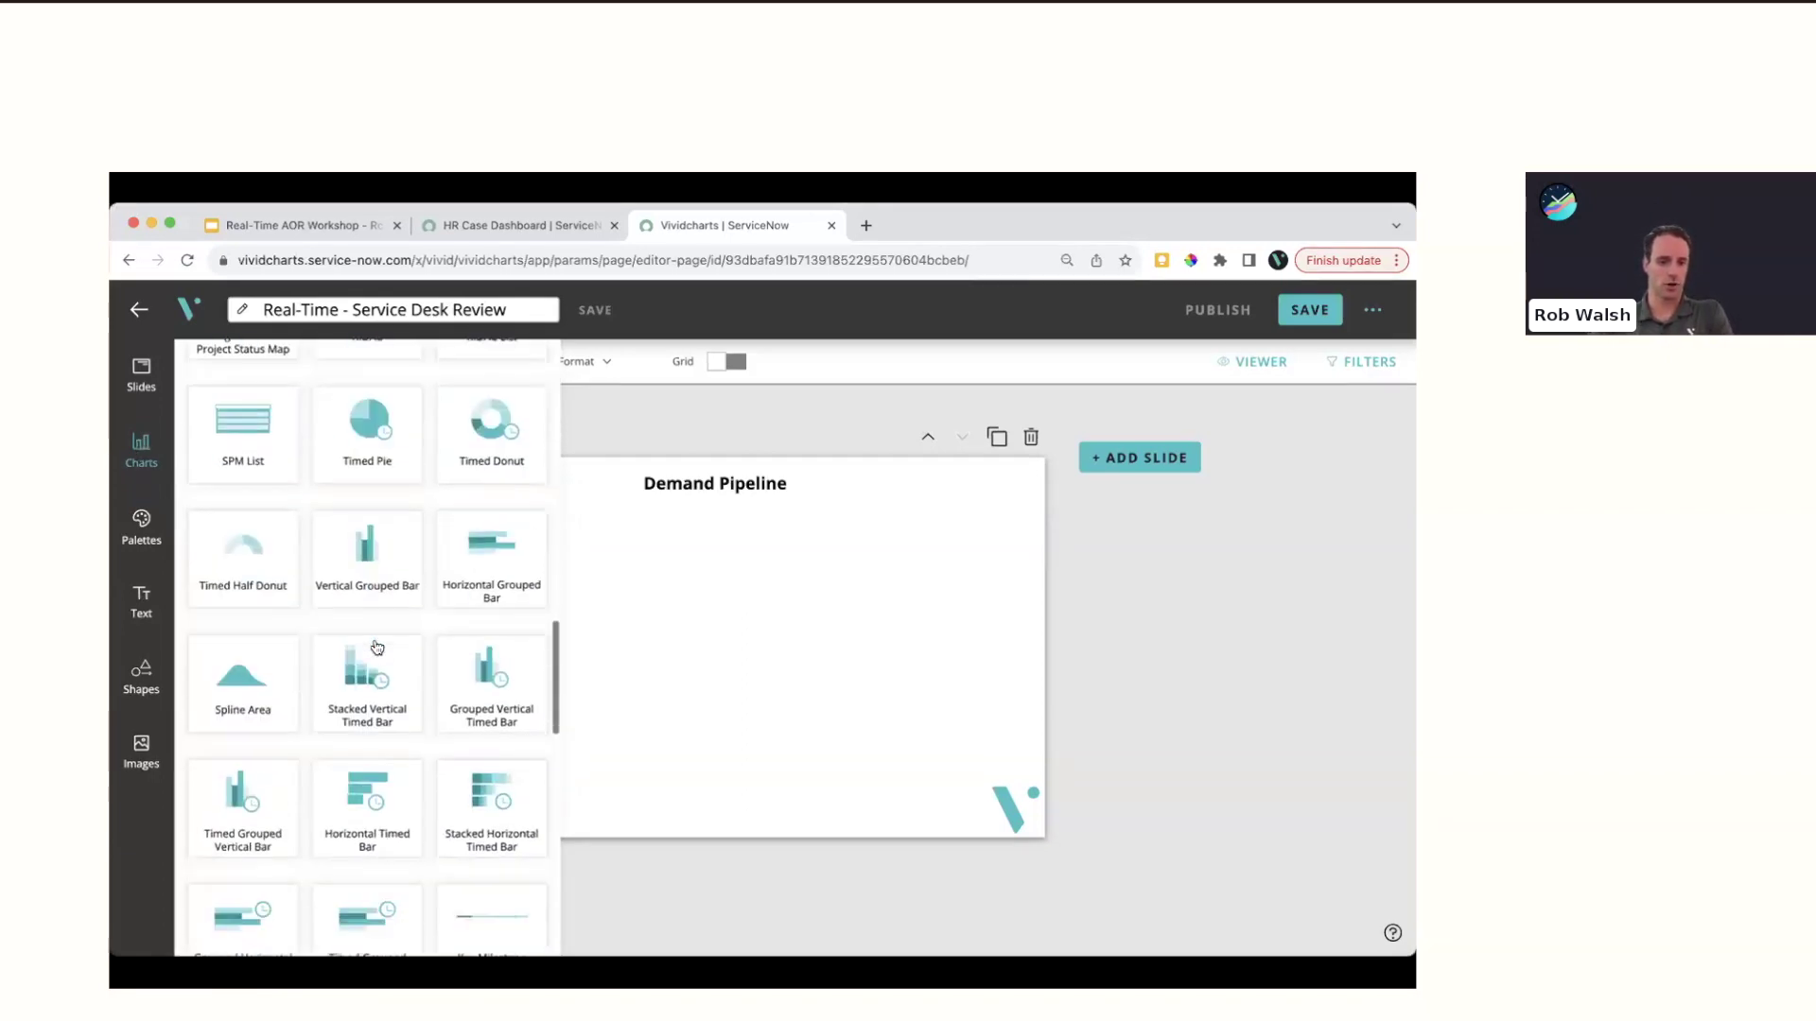
{"action": "scroll", "coordinate": [377, 647], "scroll_direction": "up", "scroll_amount": 15}
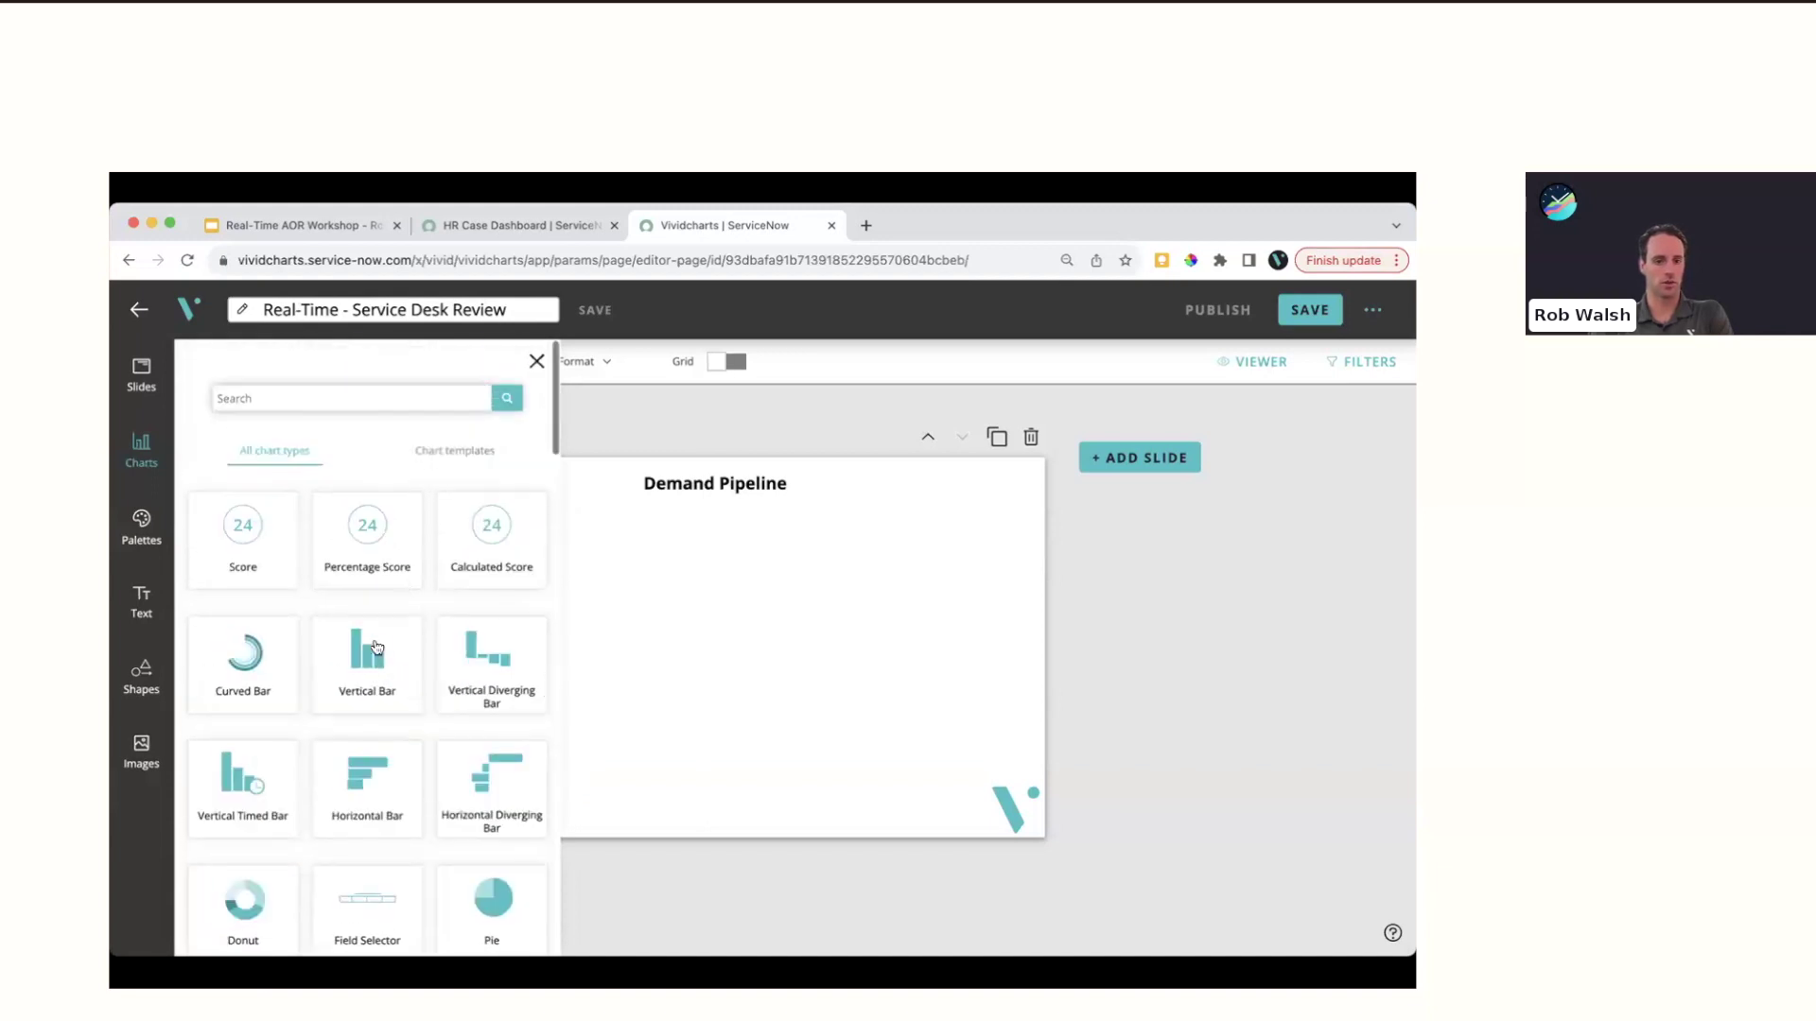
{"action": "left_click", "coordinate": [462, 453]}
{"action": "left_click", "coordinate": [352, 399]}
{"action": "type", "text": "real-time"}
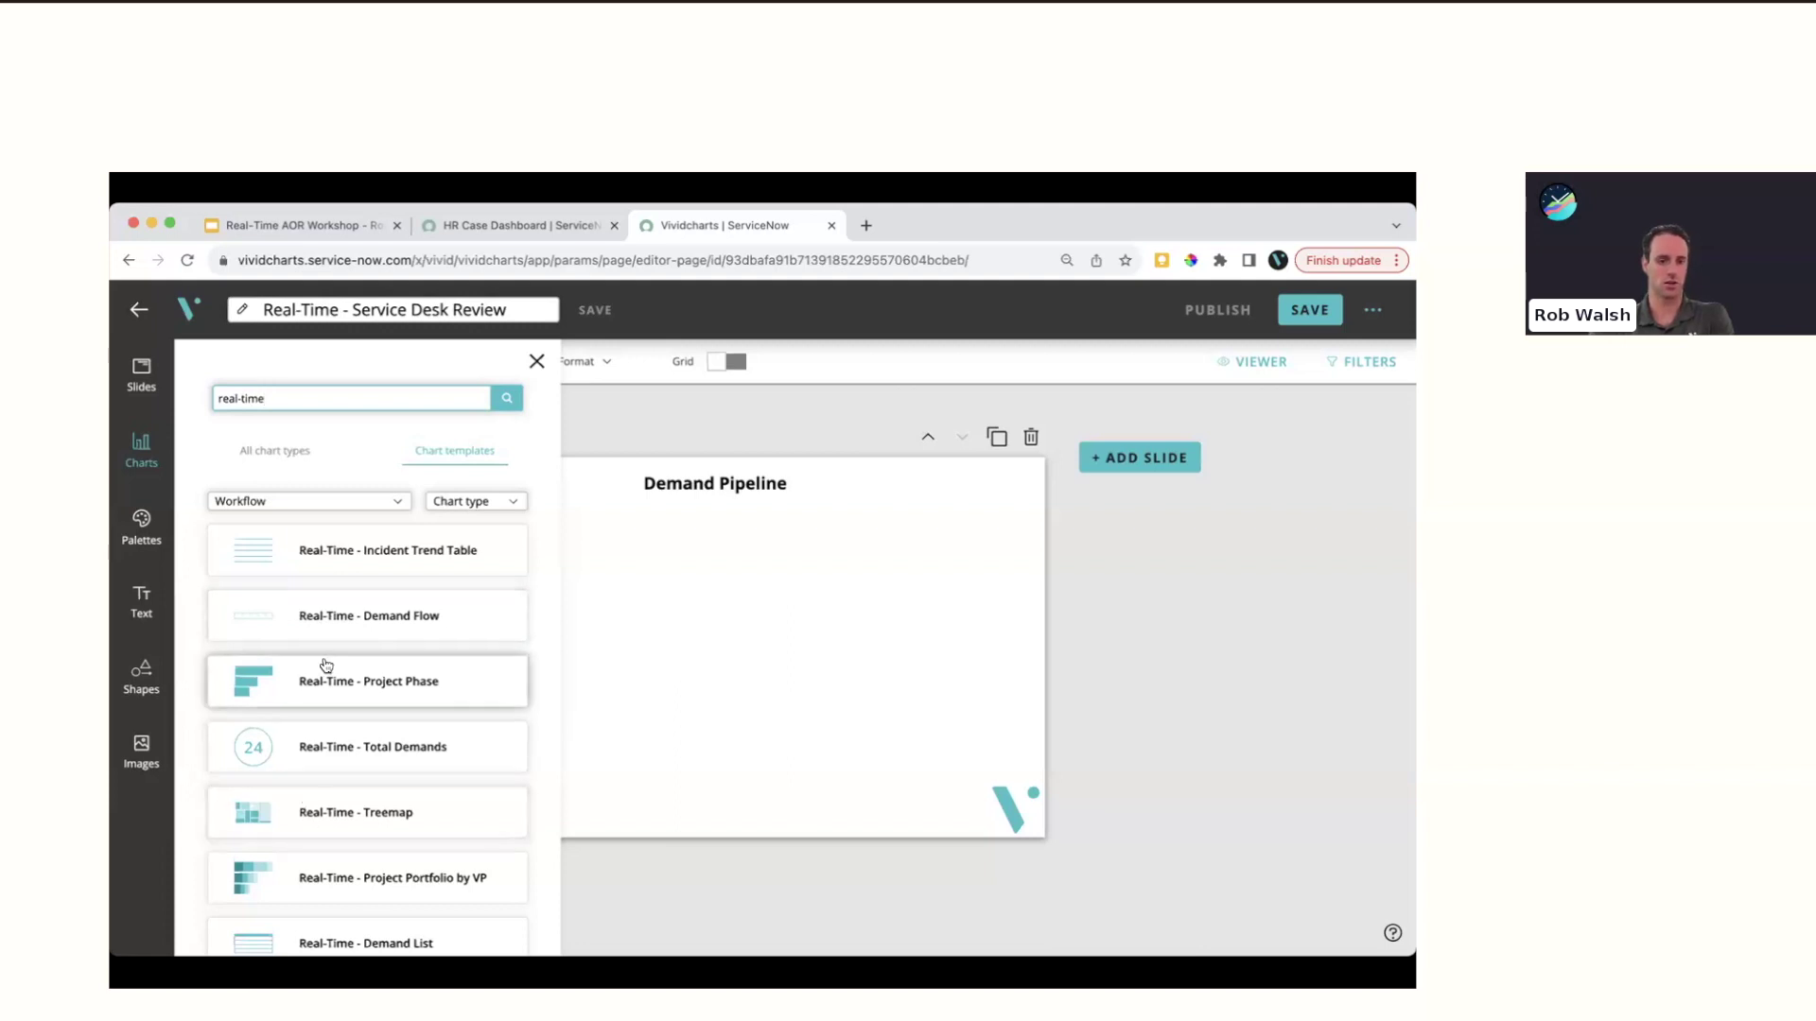
{"action": "left_click", "coordinate": [344, 617]}
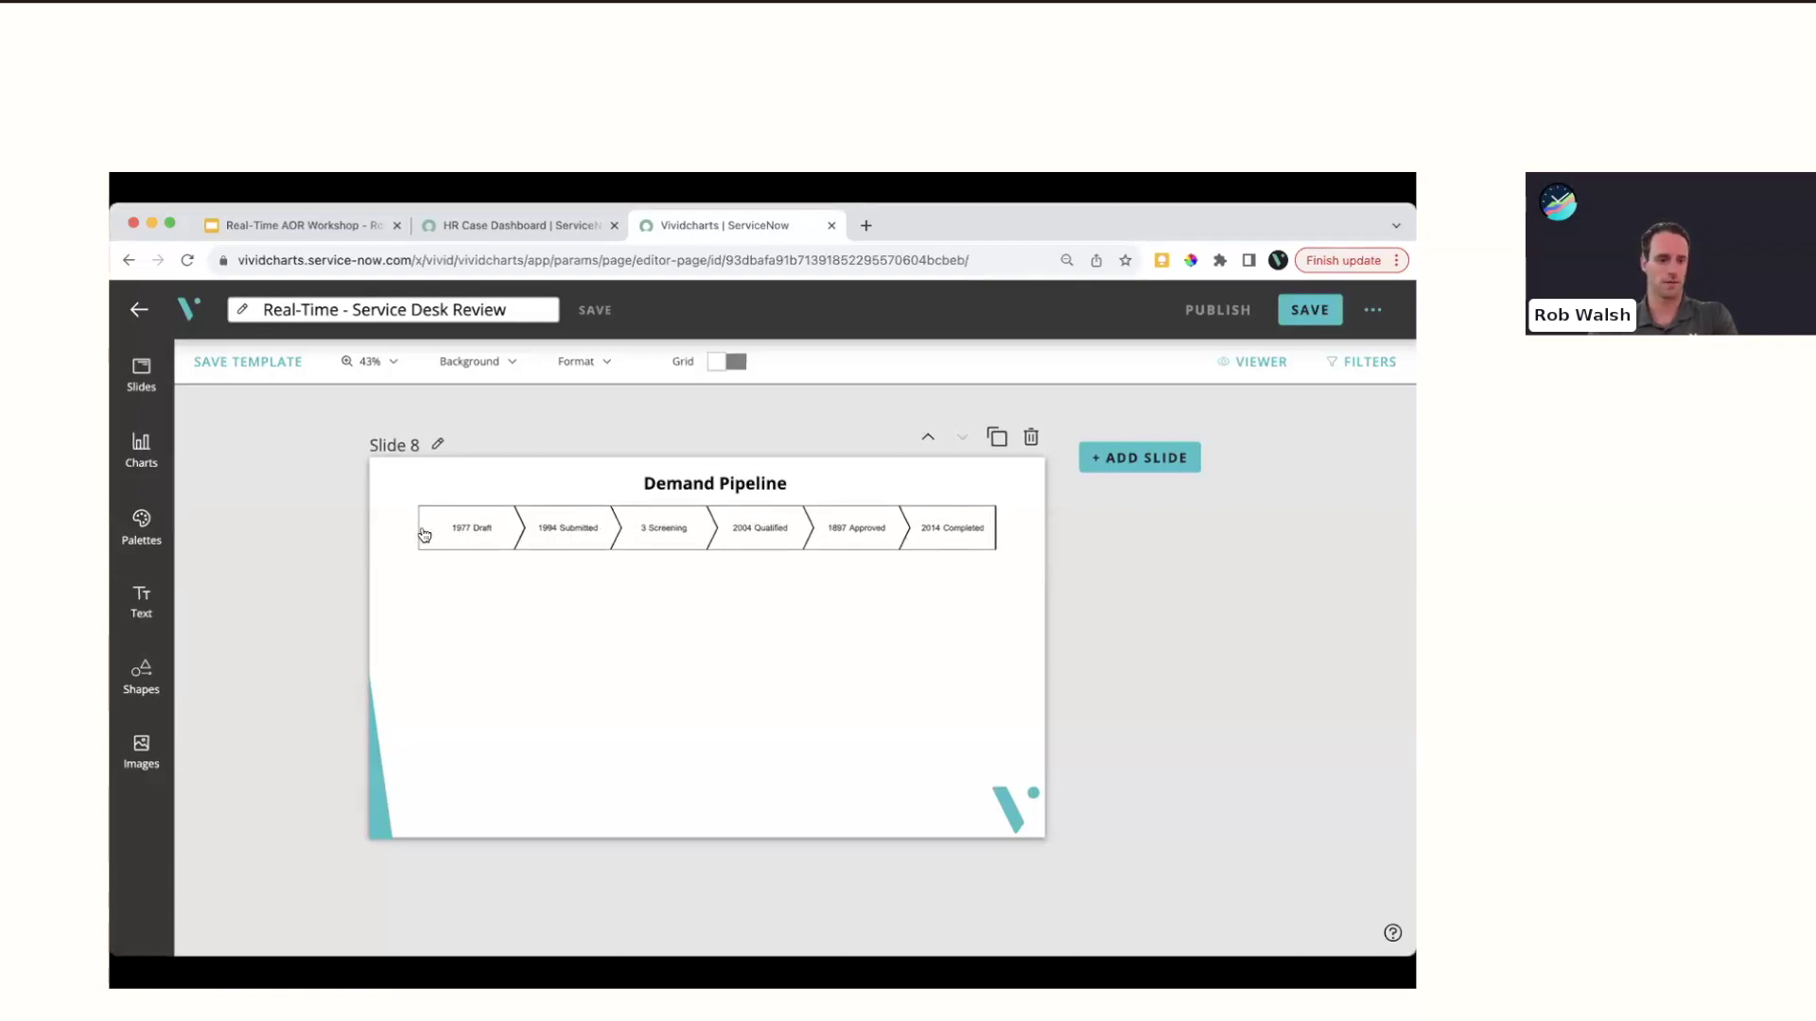
Add the "Real-Time - Demand List" chart template to slide 8, below the demand flow chart
{"action": "left_click", "coordinate": [142, 449]}
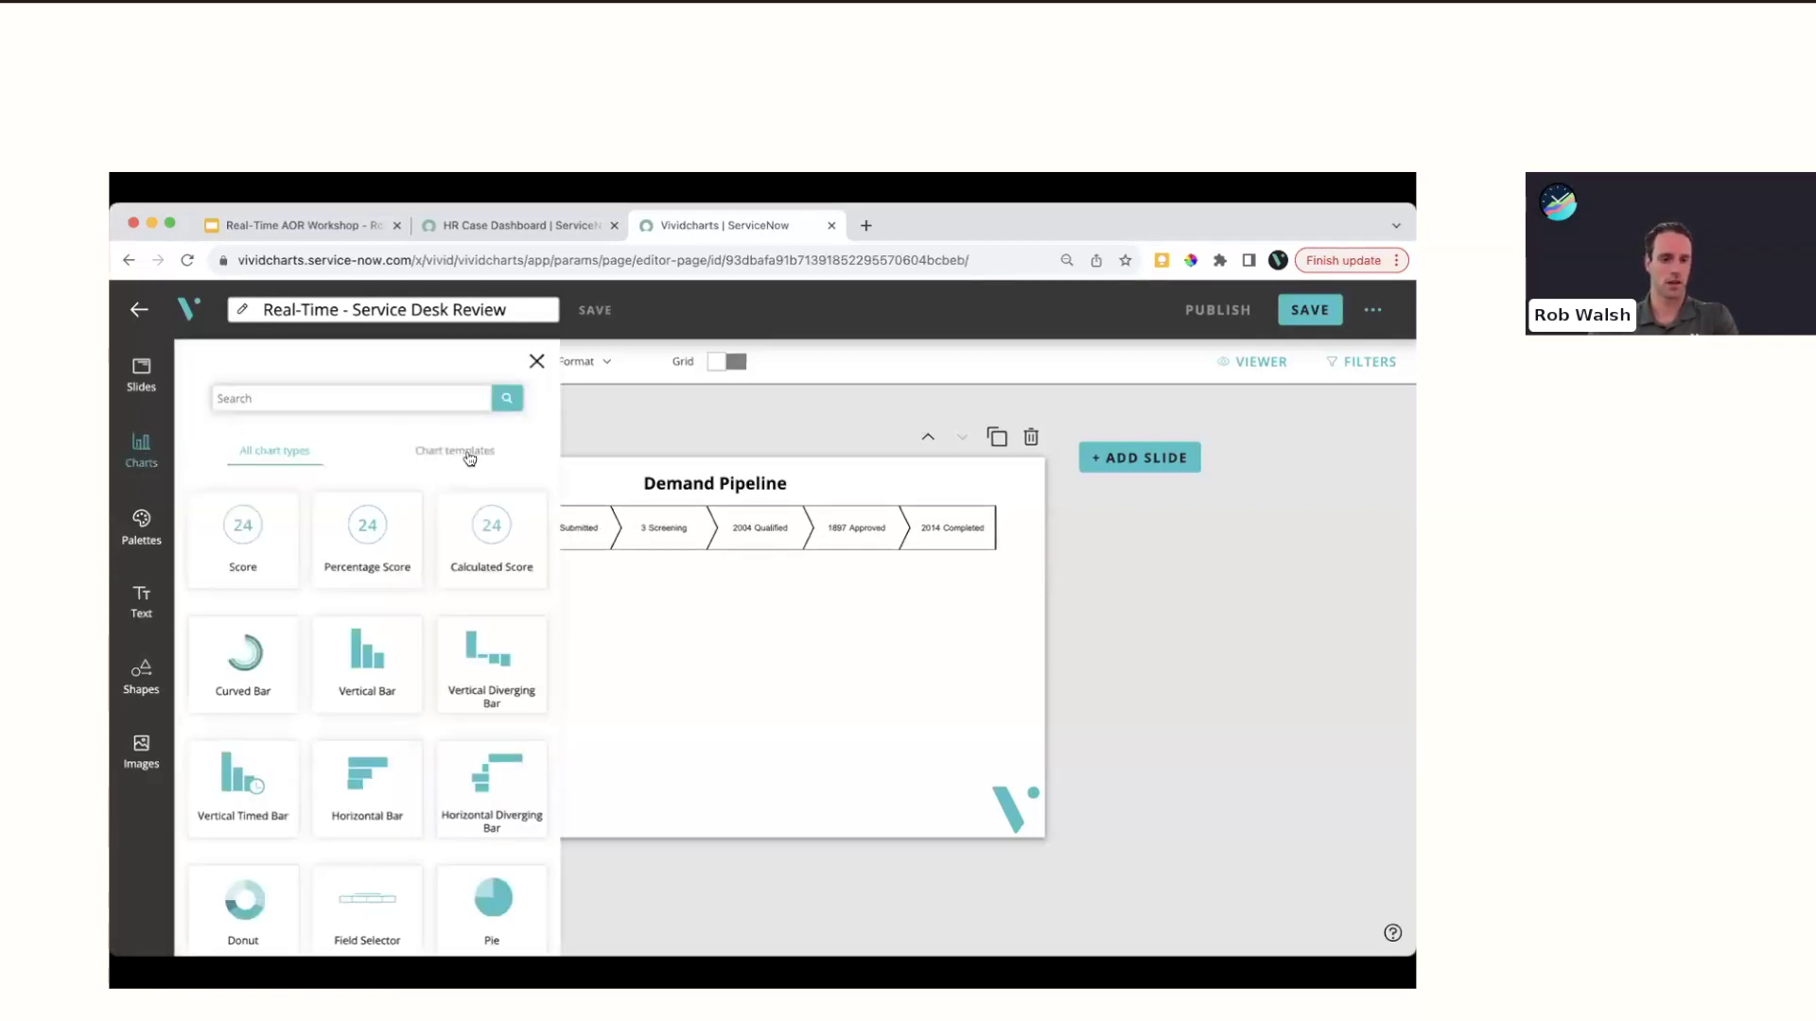
{"action": "left_click", "coordinate": [470, 456]}
{"action": "left_click", "coordinate": [383, 397]}
{"action": "type", "text": "rea"}
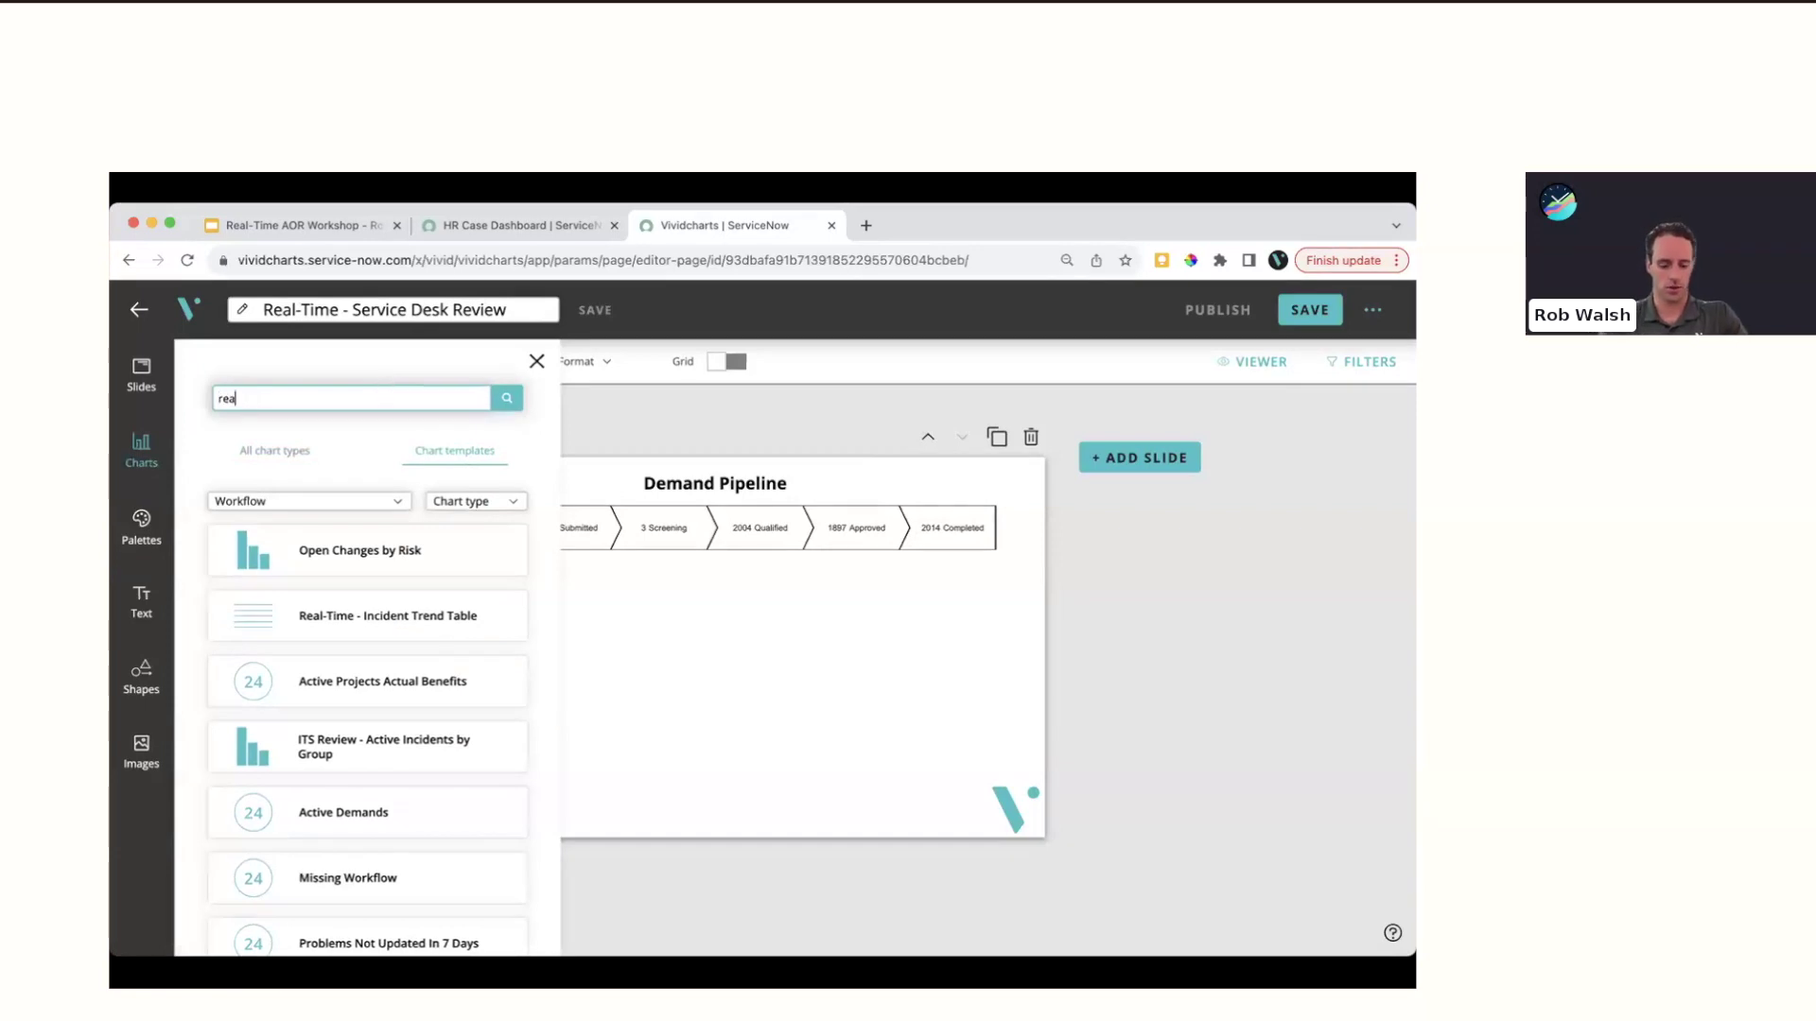
{"action": "type", "text": "l-time"}
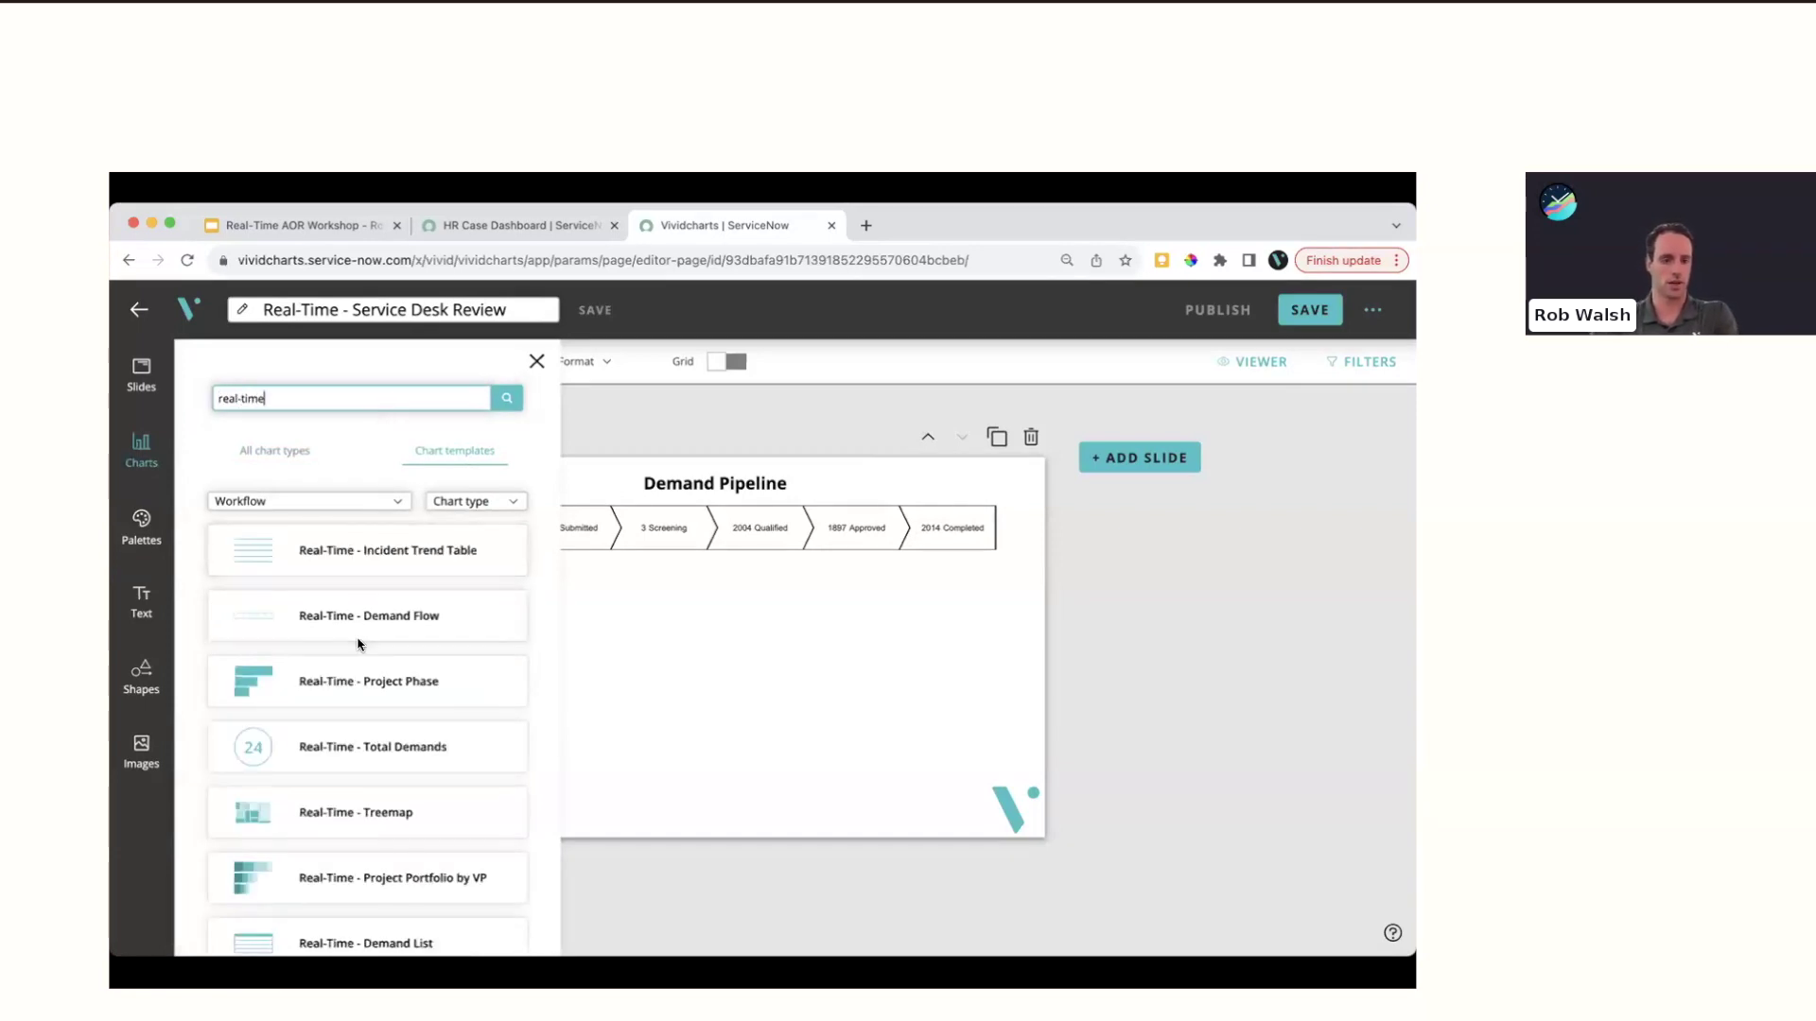
{"action": "scroll", "coordinate": [359, 662], "scroll_direction": "down", "scroll_amount": 3}
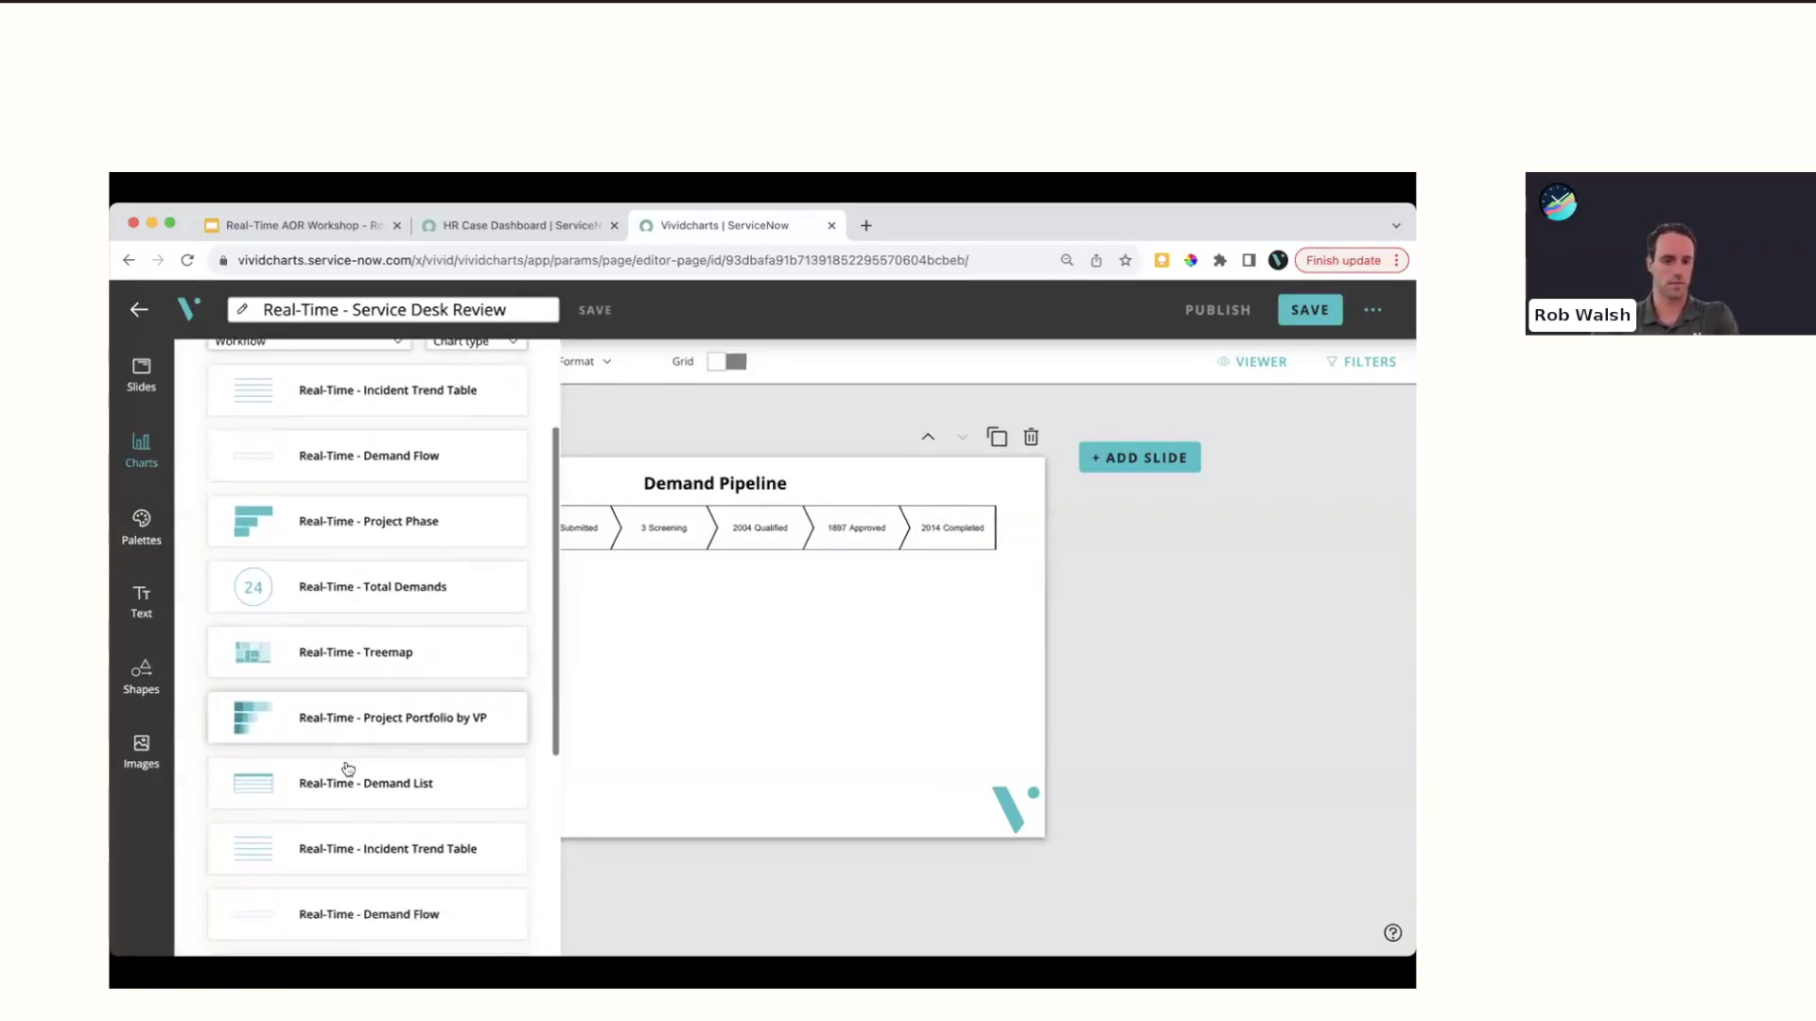
{"action": "left_click", "coordinate": [344, 780]}
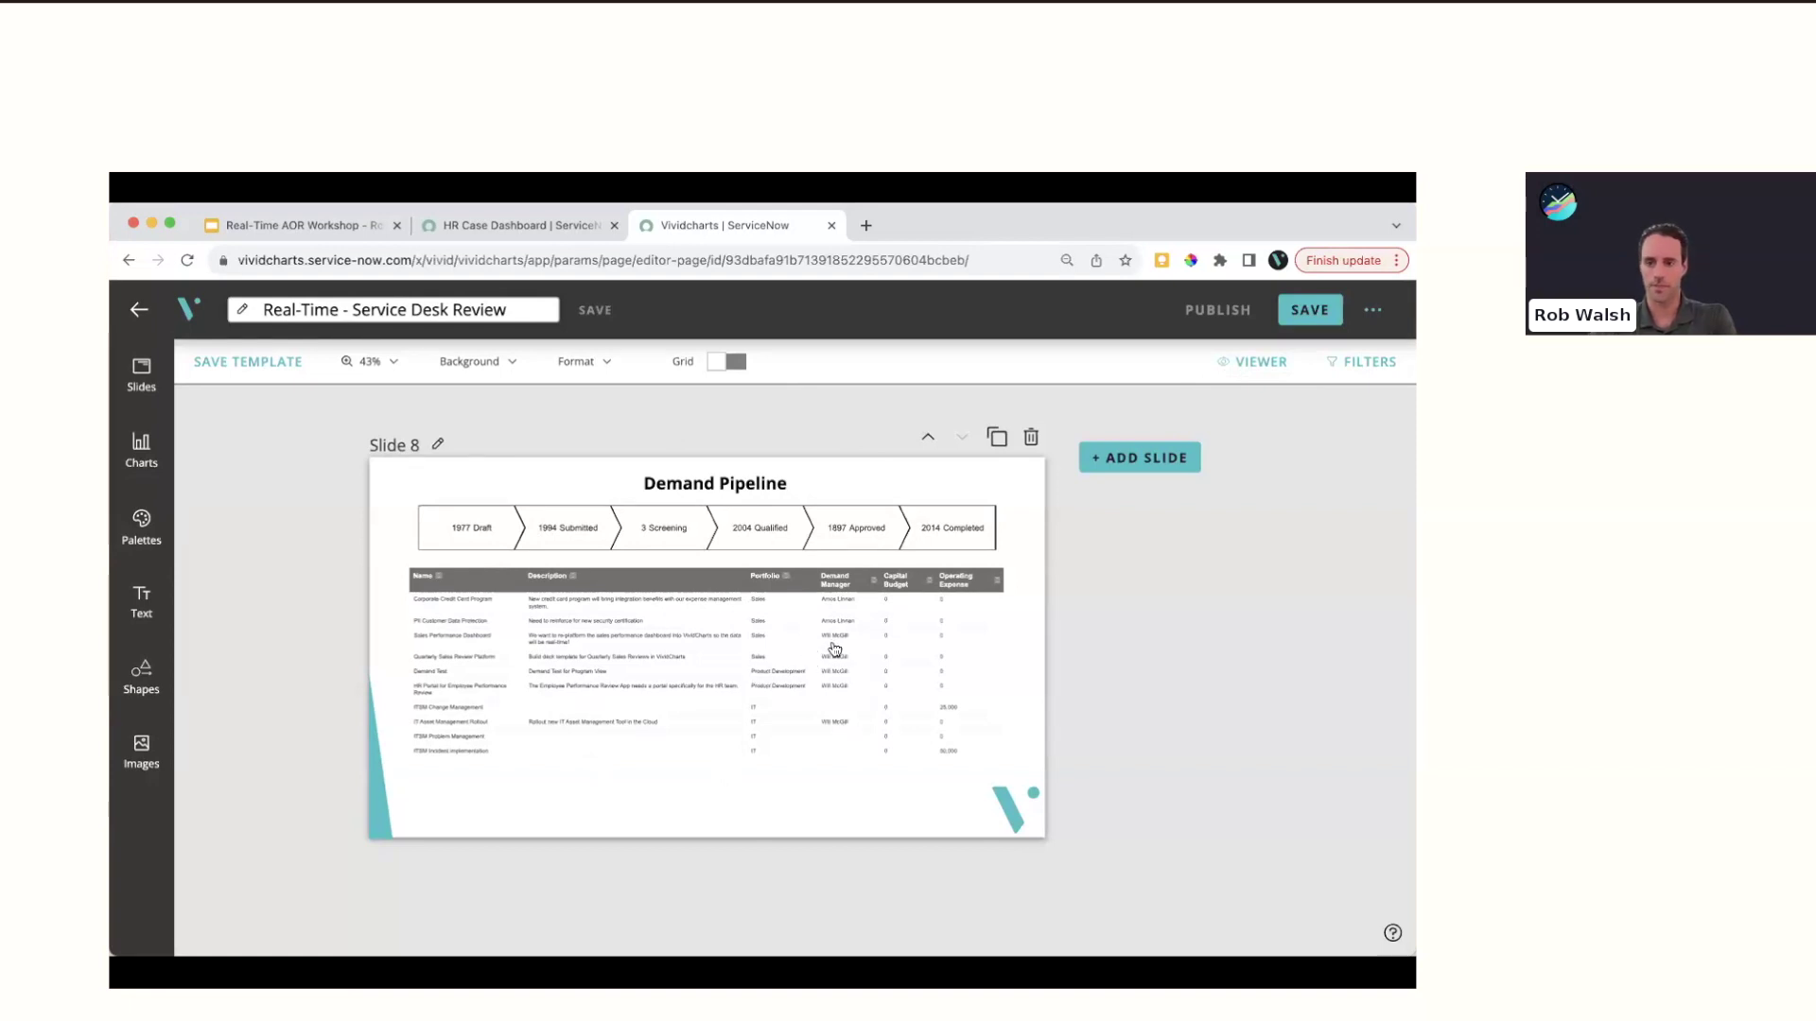
Add a filter titled "Portfolio" of type Dropdown and apply it to slide 8 only
{"action": "left_click", "coordinate": [1369, 362]}
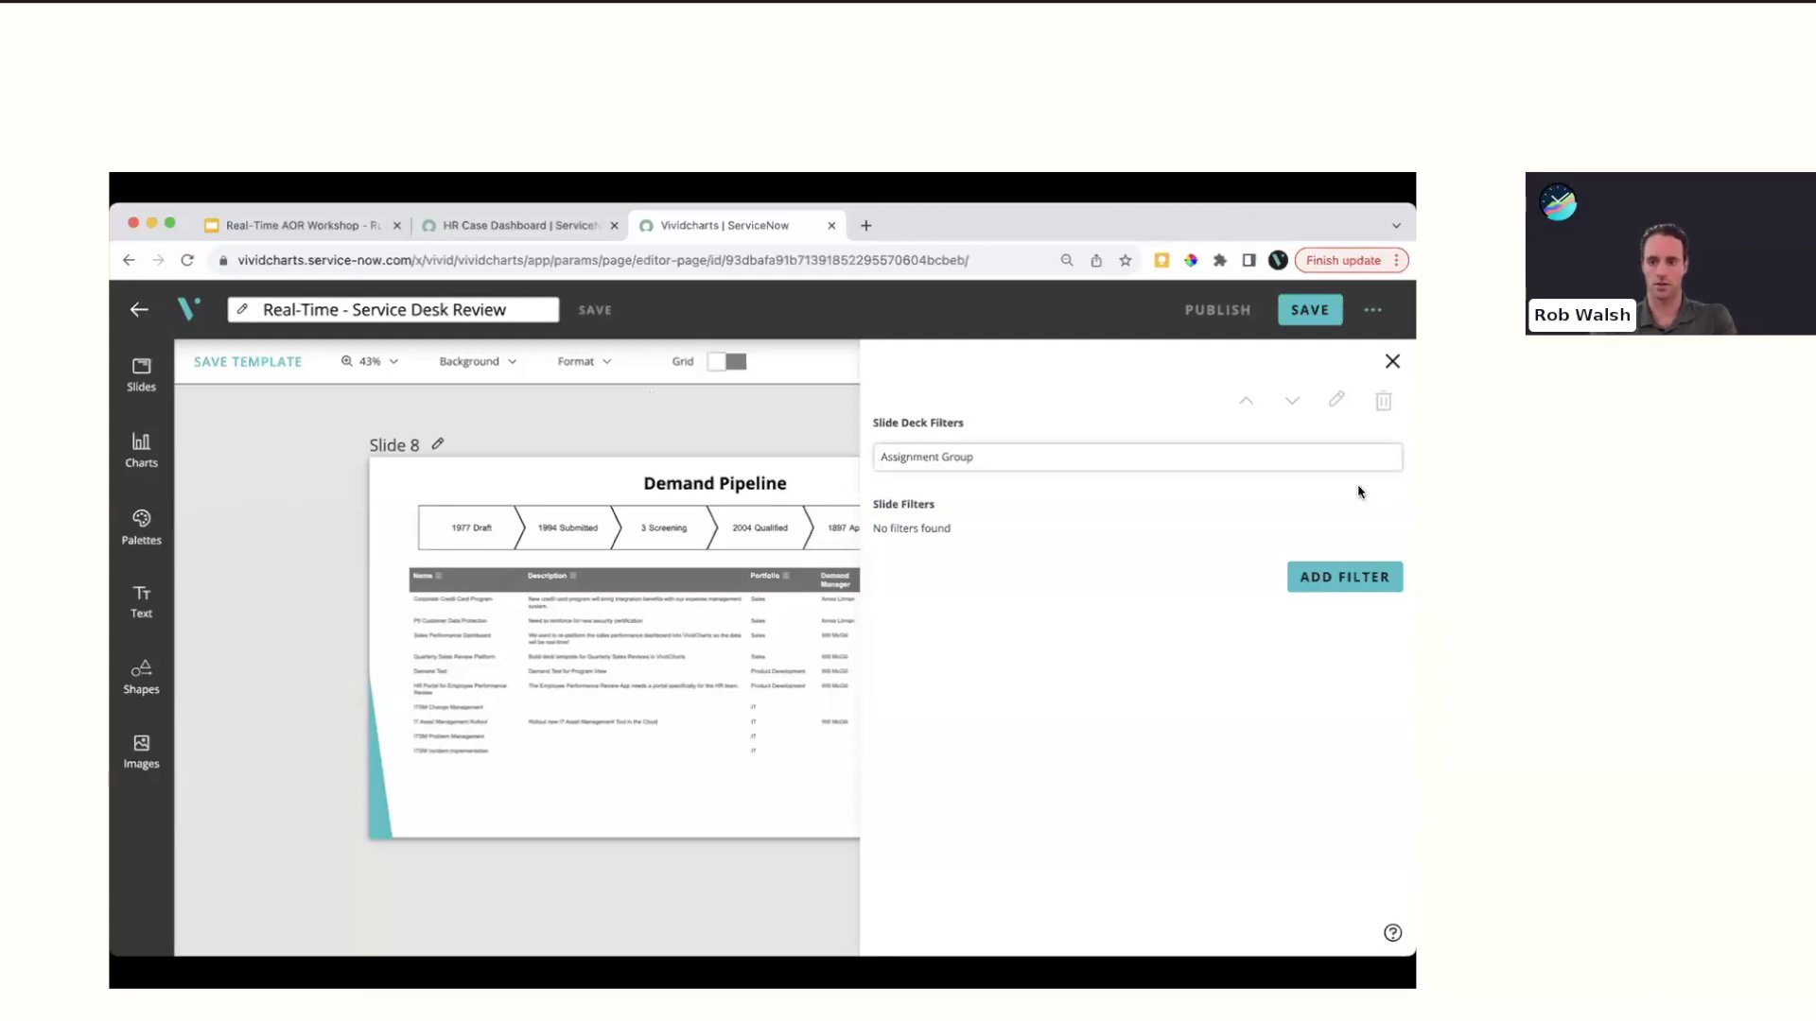
{"action": "left_click", "coordinate": [1339, 578]}
{"action": "left_click", "coordinate": [949, 414]}
{"action": "type", "text": "Portfolio"}
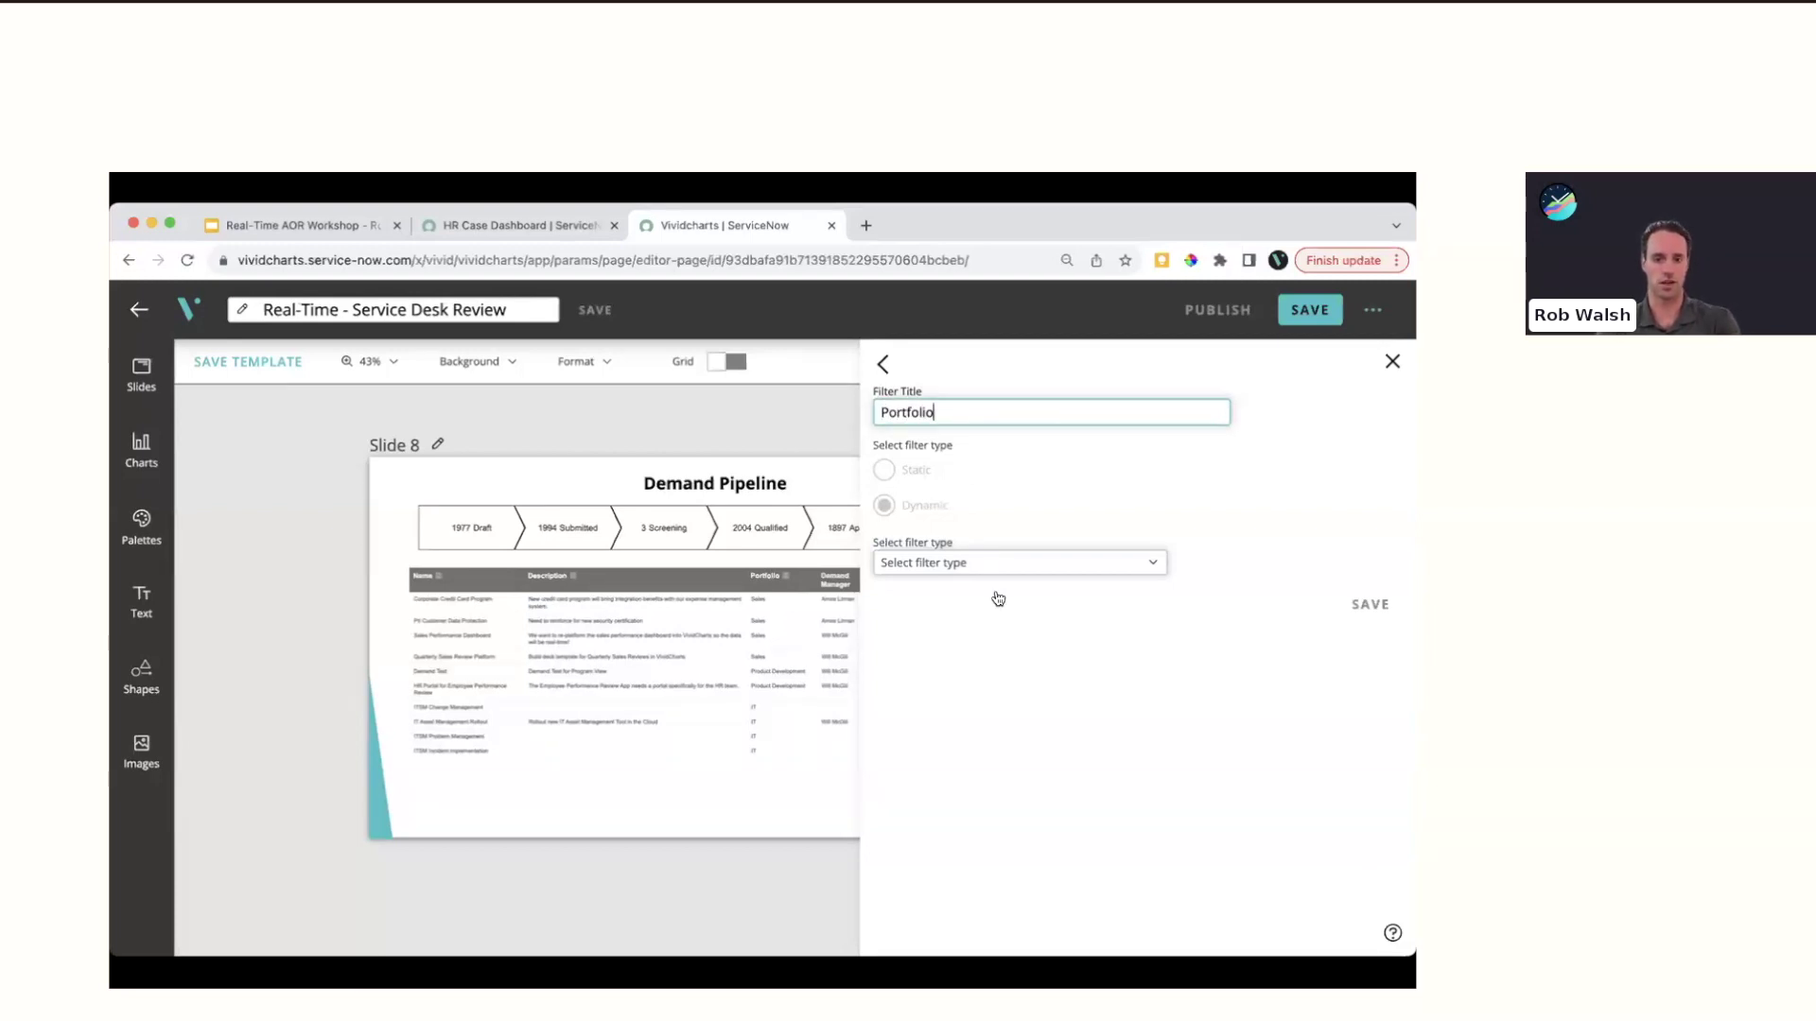
{"action": "left_click", "coordinate": [947, 574]}
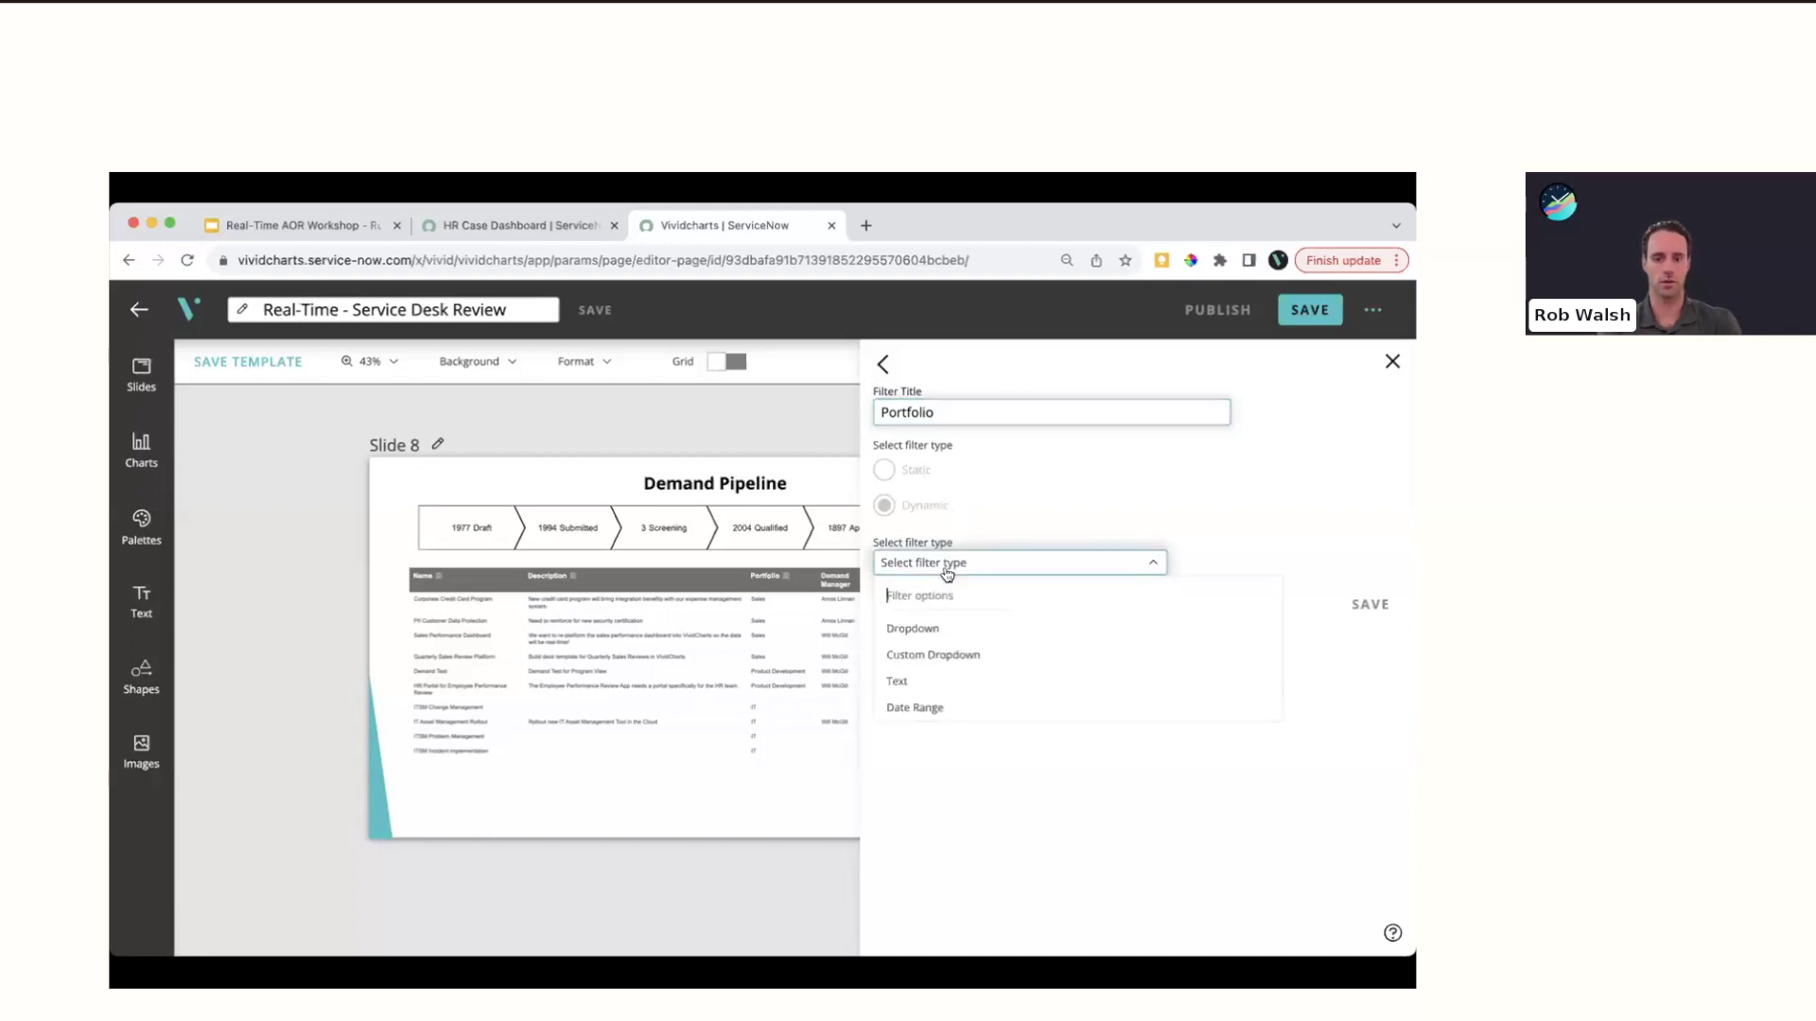
{"action": "left_click", "coordinate": [913, 632]}
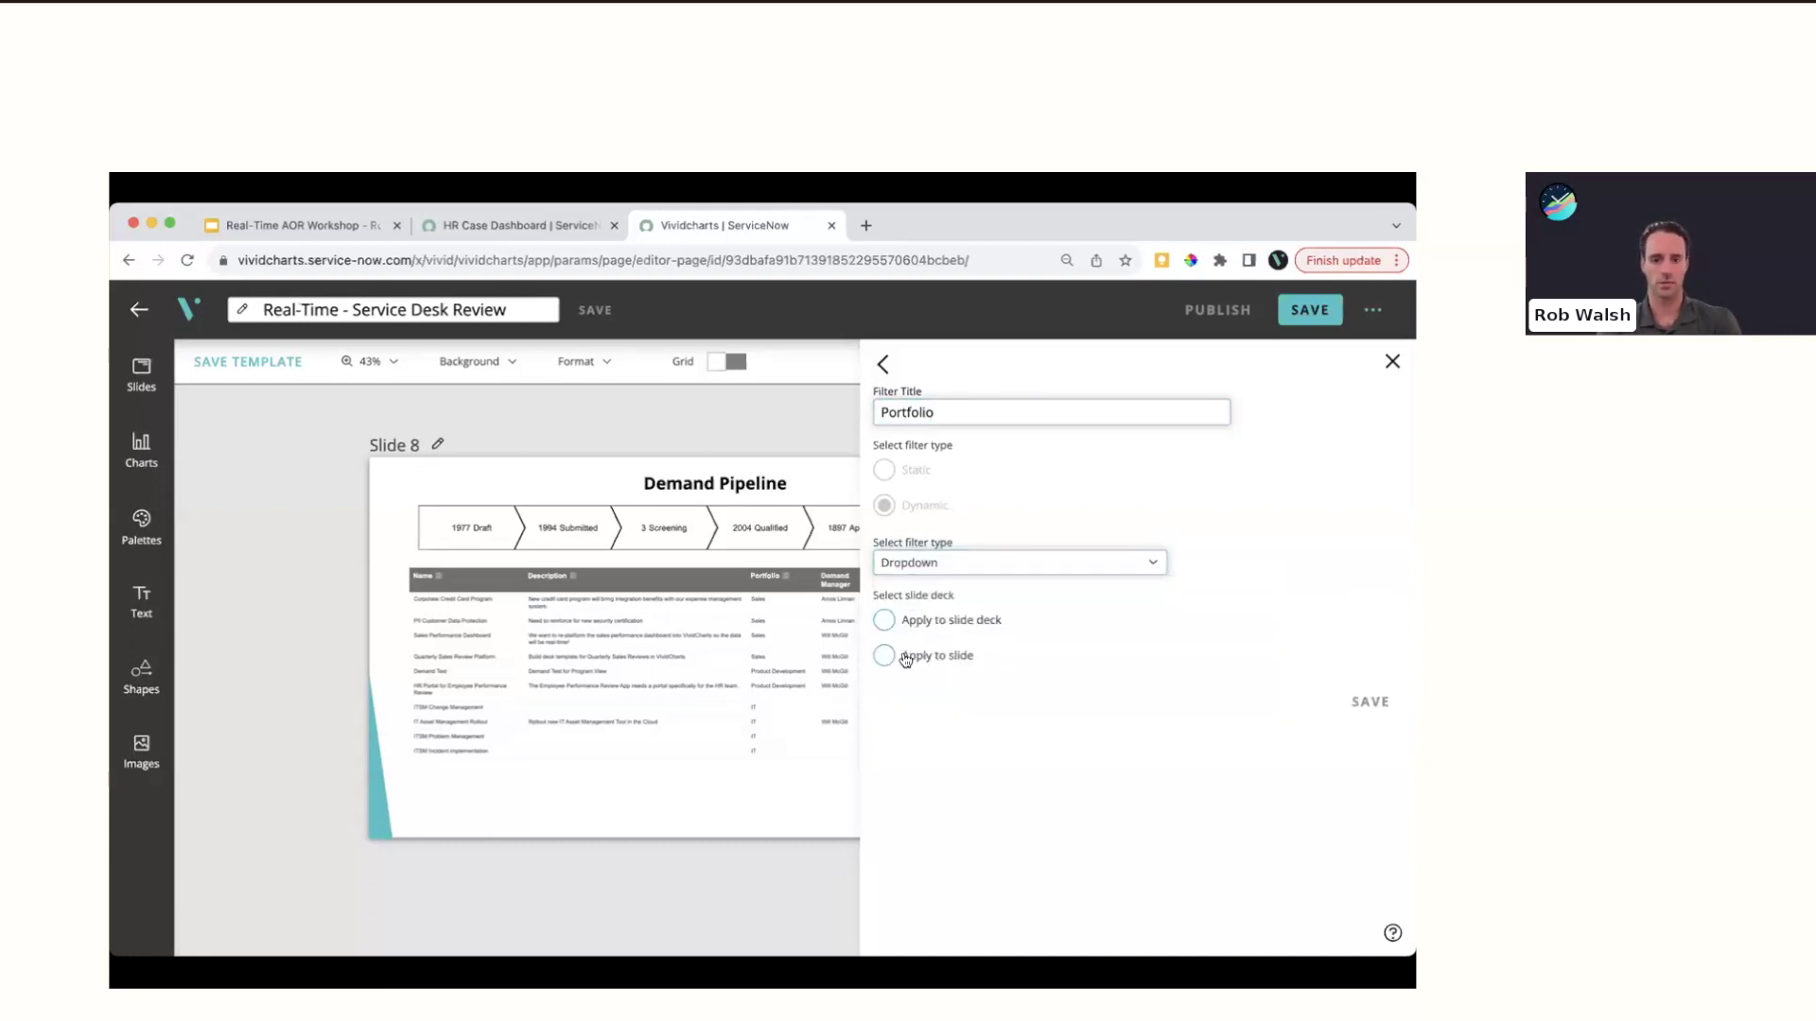
{"action": "left_click", "coordinate": [883, 659]}
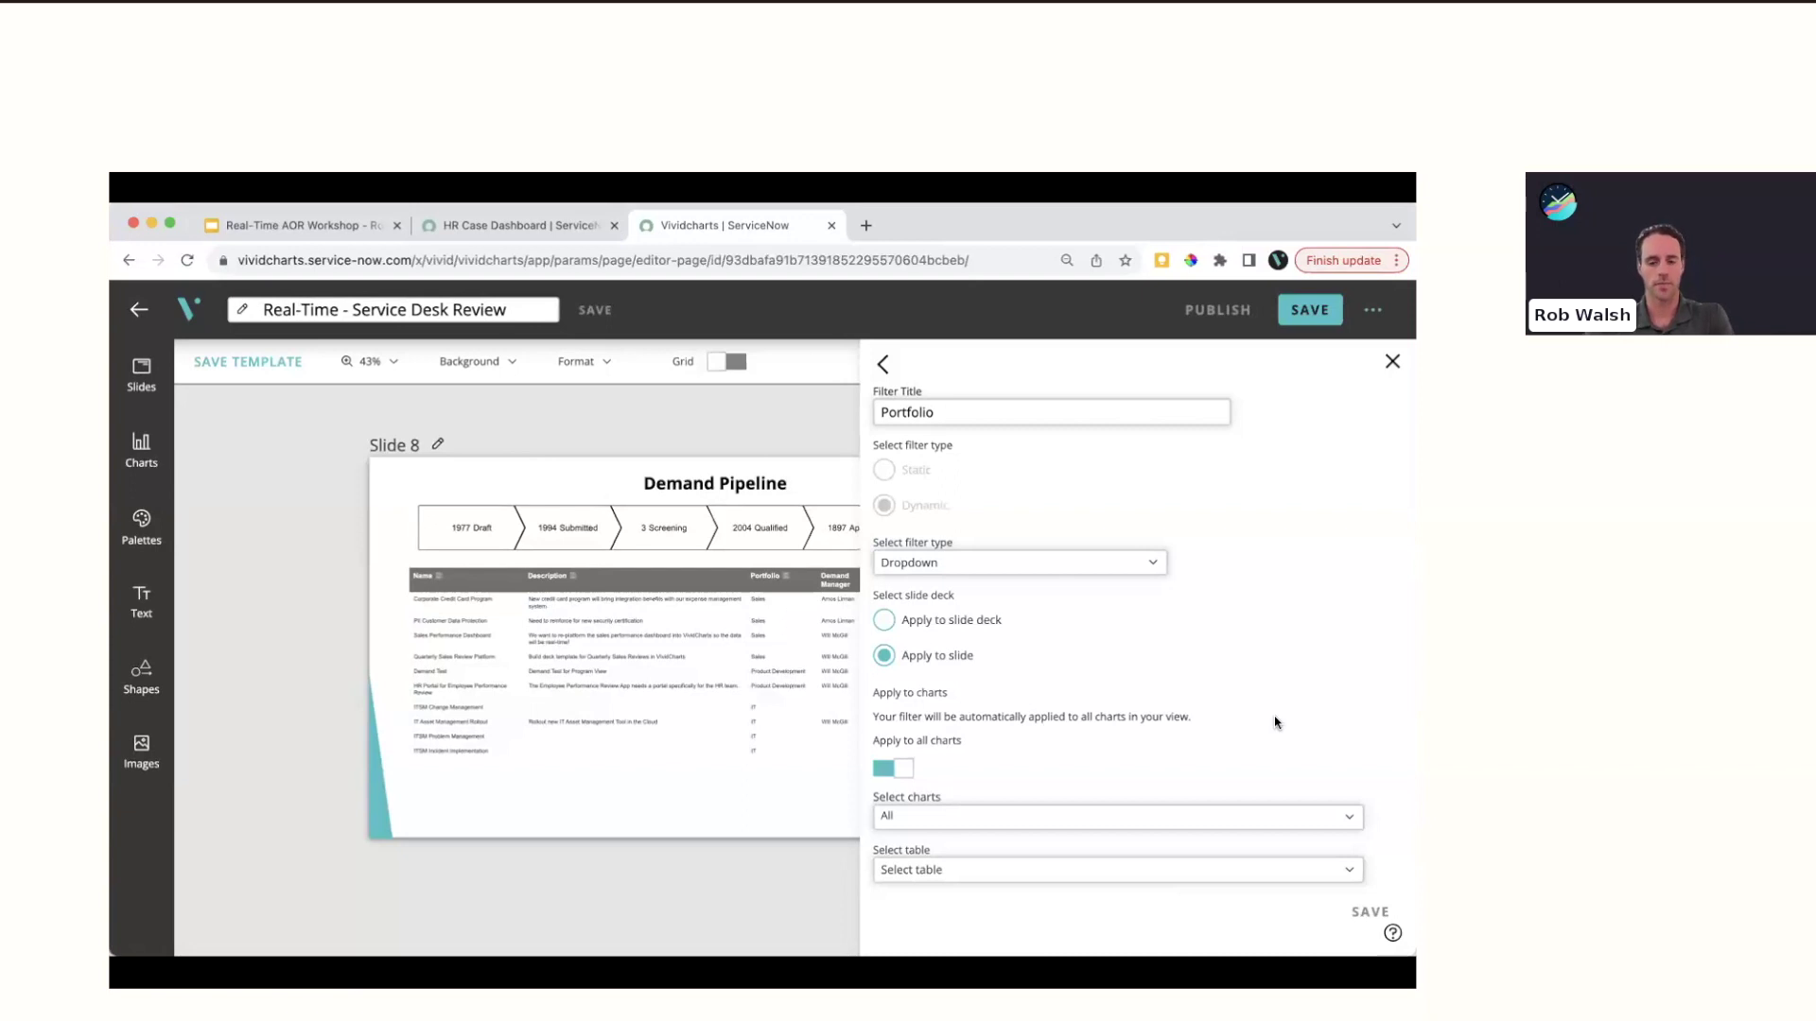
Base the Portfolio filter on the "Demand - dmn_demand" table and its Portfolio field, keeping it applied to all charts
{"action": "scroll", "coordinate": [1088, 719], "scroll_direction": "down", "scroll_amount": 1}
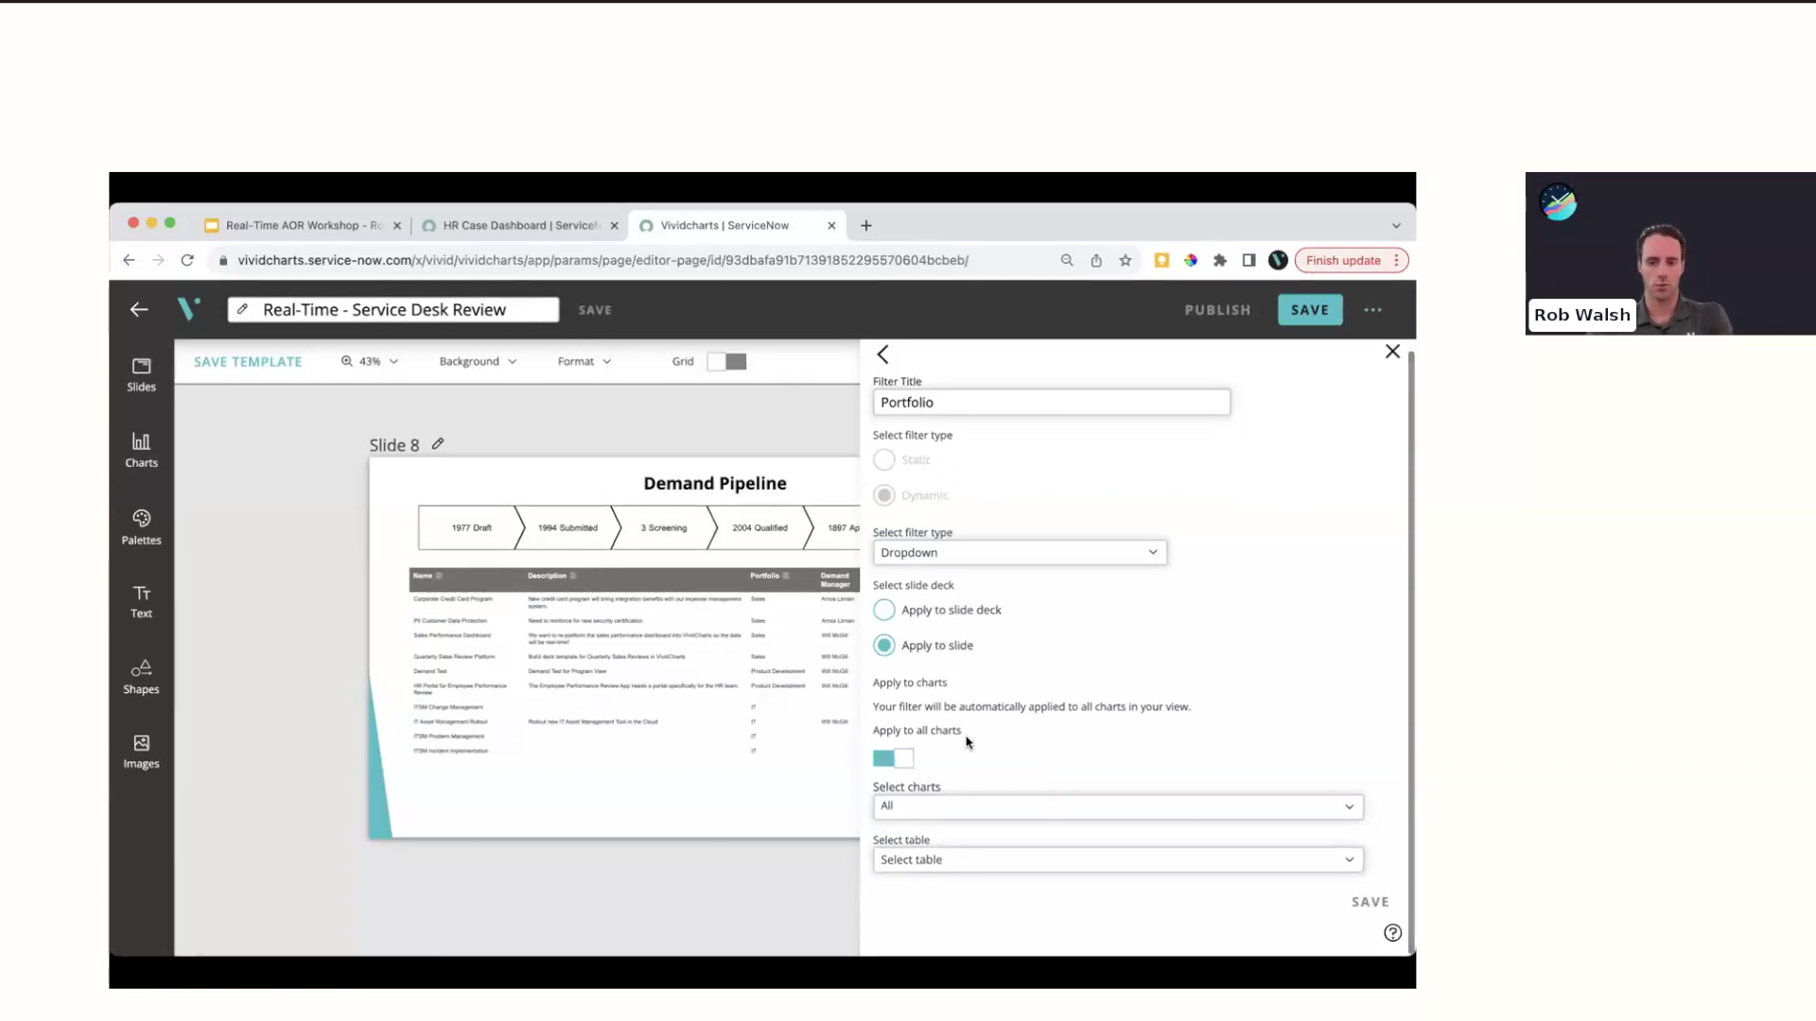
{"action": "left_click", "coordinate": [966, 804]}
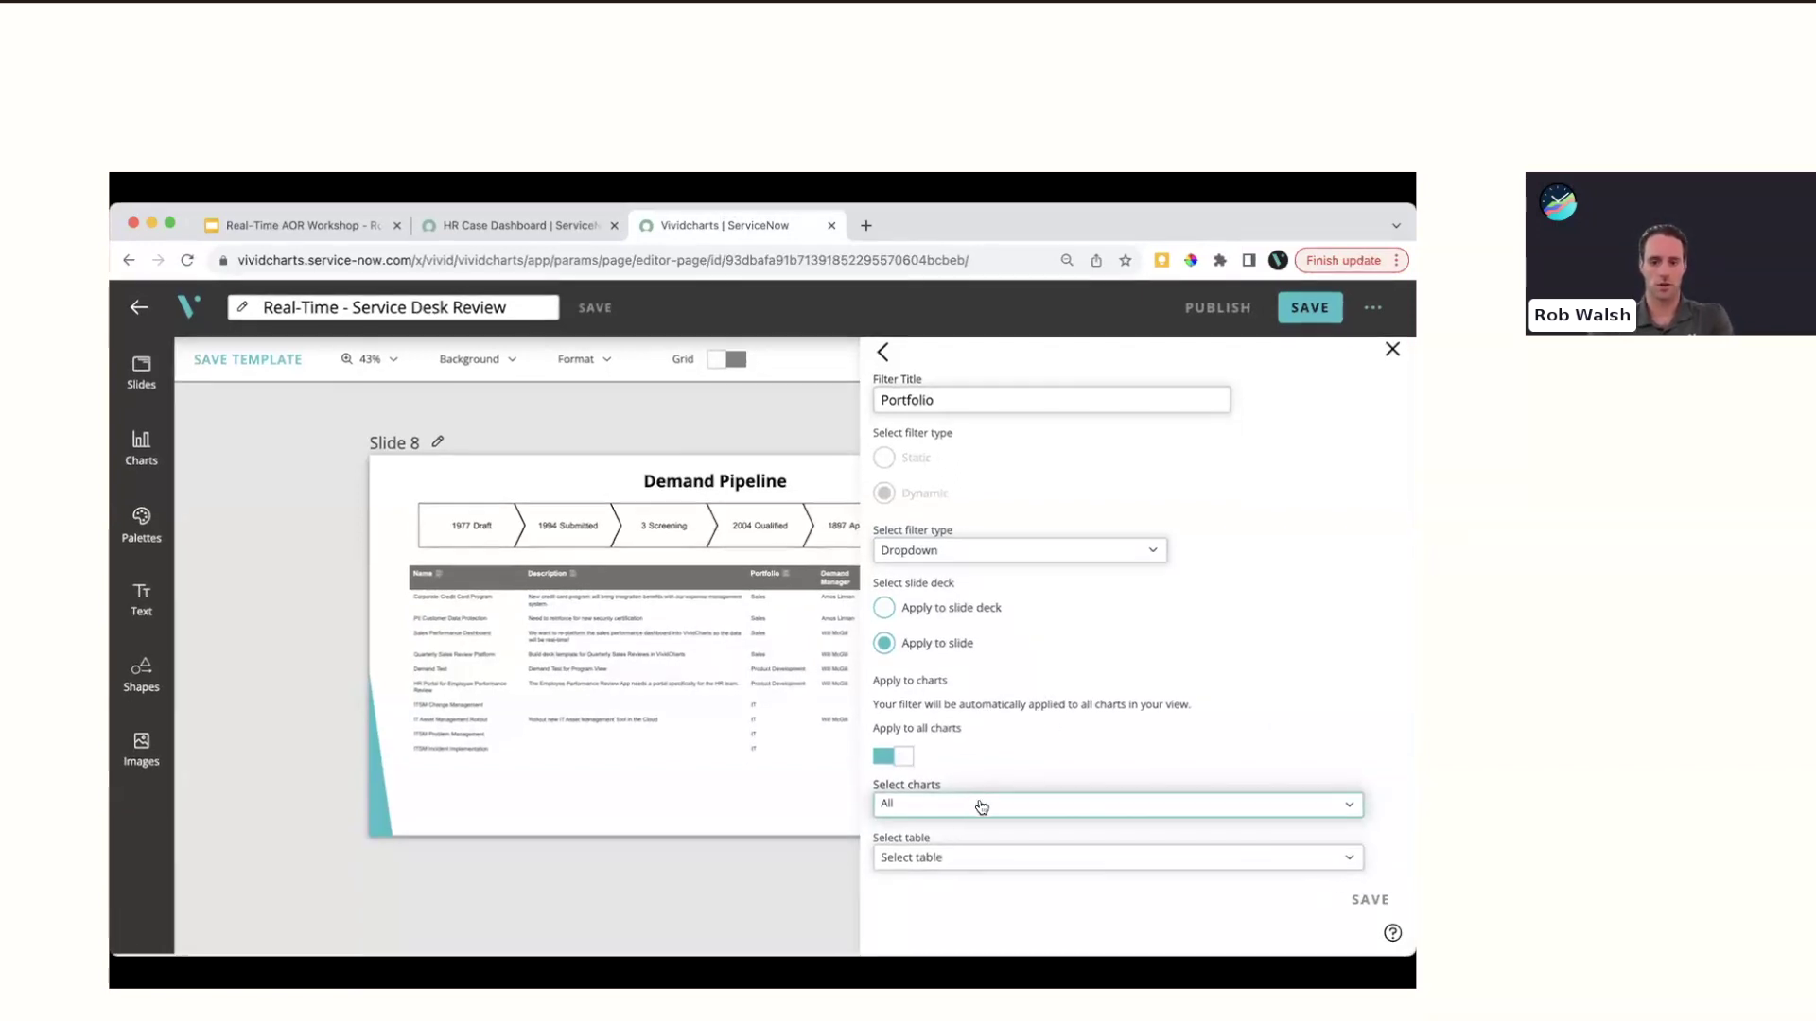
{"action": "left_click", "coordinate": [984, 806]}
{"action": "left_click", "coordinate": [980, 807]}
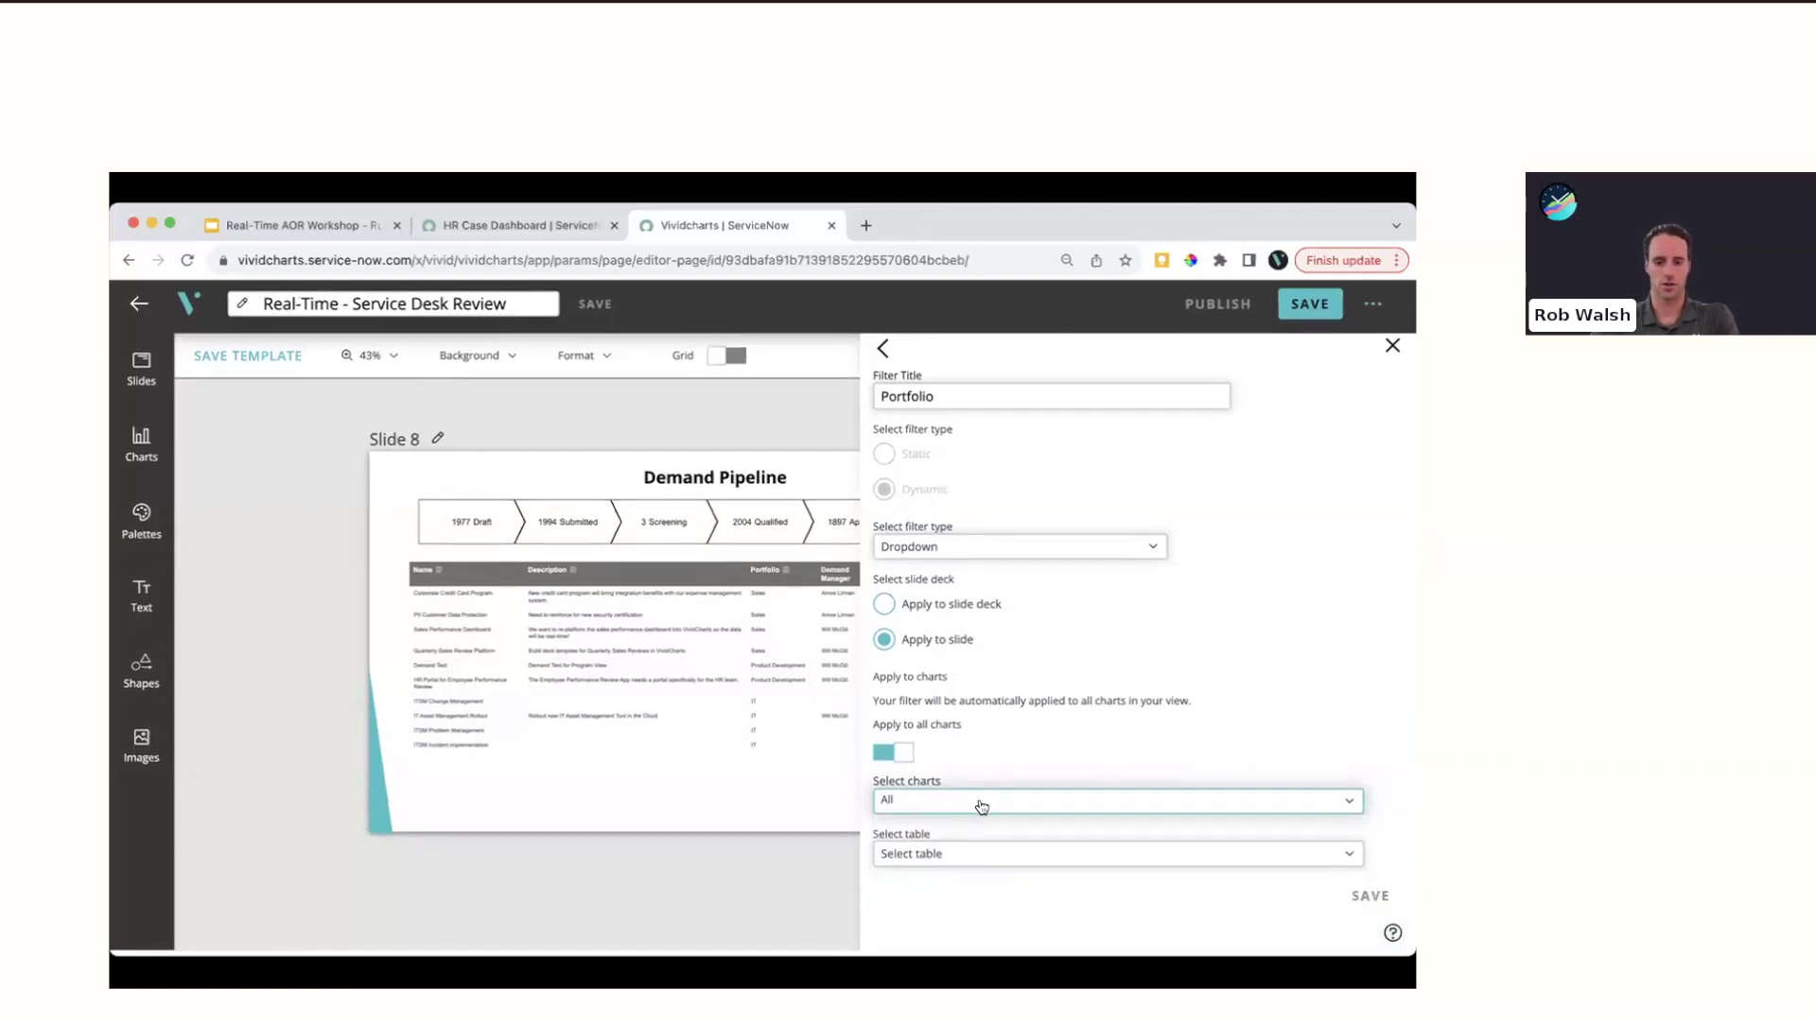
{"action": "left_click", "coordinate": [950, 857]}
{"action": "type", "text": "demand"}
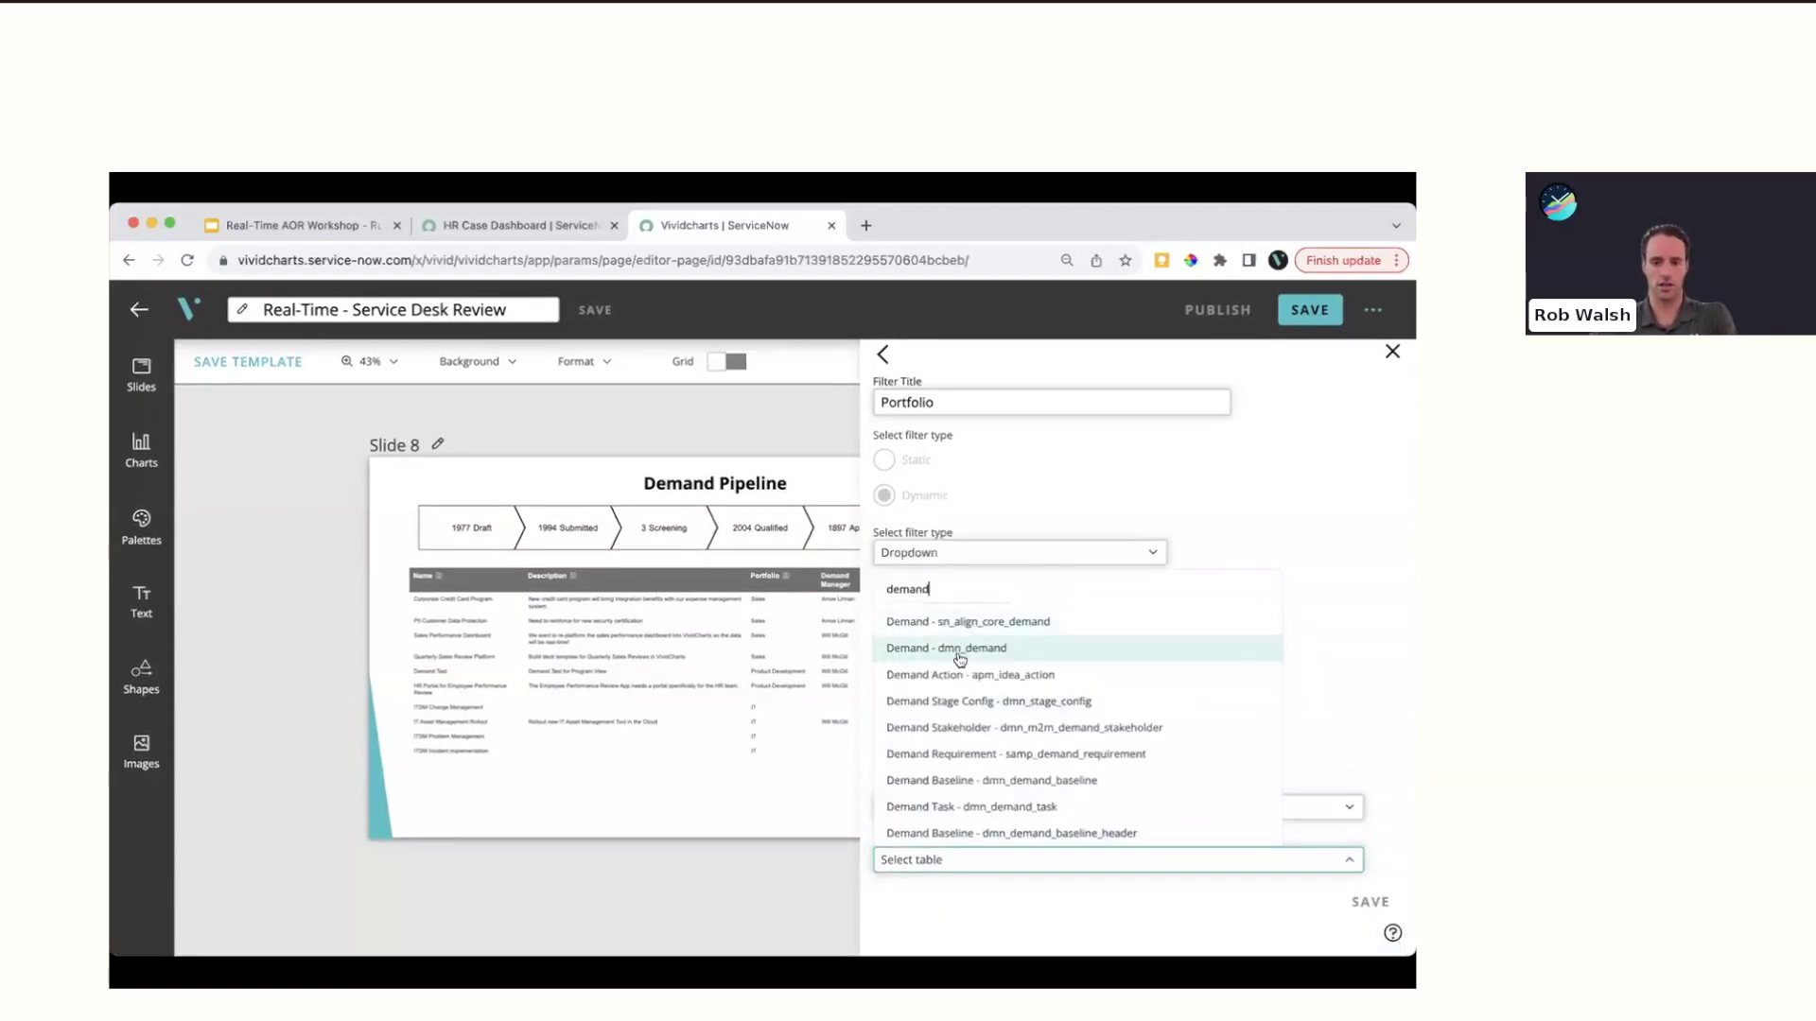
{"action": "left_click", "coordinate": [960, 647]}
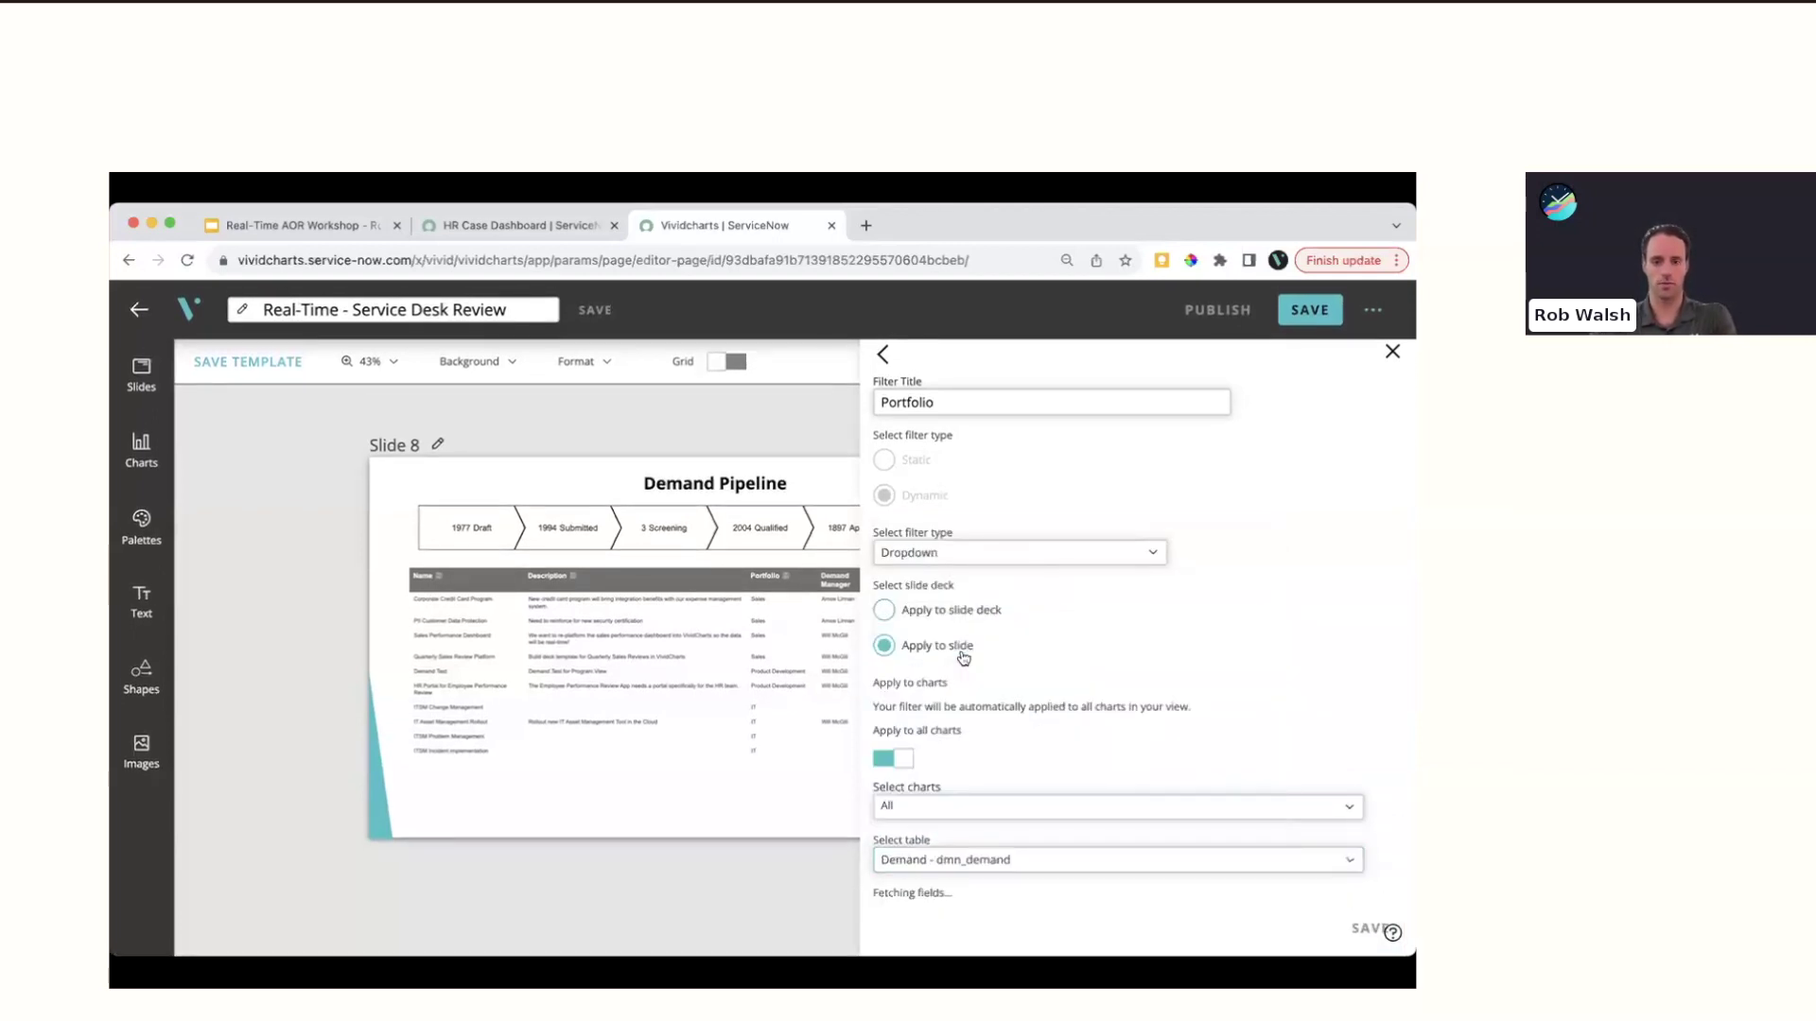
{"action": "left_click", "coordinate": [953, 861]}
{"action": "type", "text": "port"}
{"action": "left_click", "coordinate": [979, 836]}
Sort the Portfolio filter values ascending, allow multiple value selections, and save the filter
{"action": "scroll", "coordinate": [990, 855], "scroll_direction": "down", "scroll_amount": 3}
{"action": "left_click", "coordinate": [883, 652]}
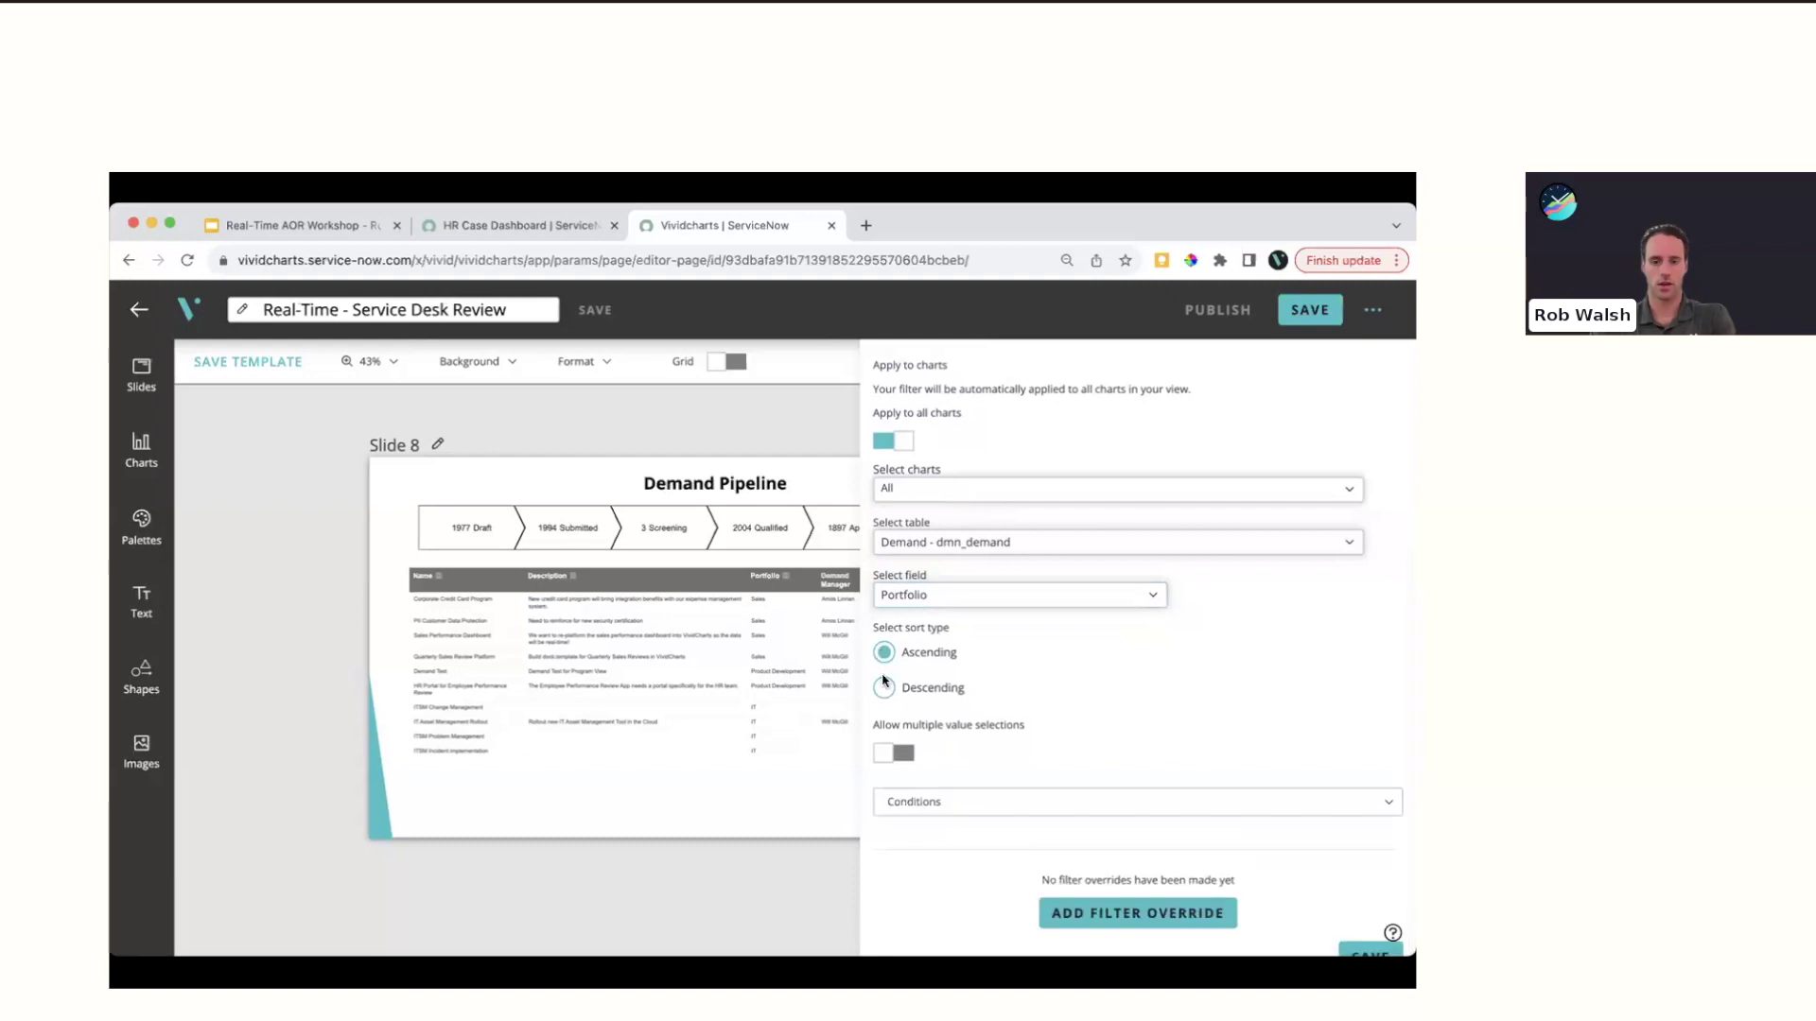
{"action": "left_click", "coordinate": [887, 755]}
{"action": "scroll", "coordinate": [1119, 791], "scroll_direction": "down", "scroll_amount": 1}
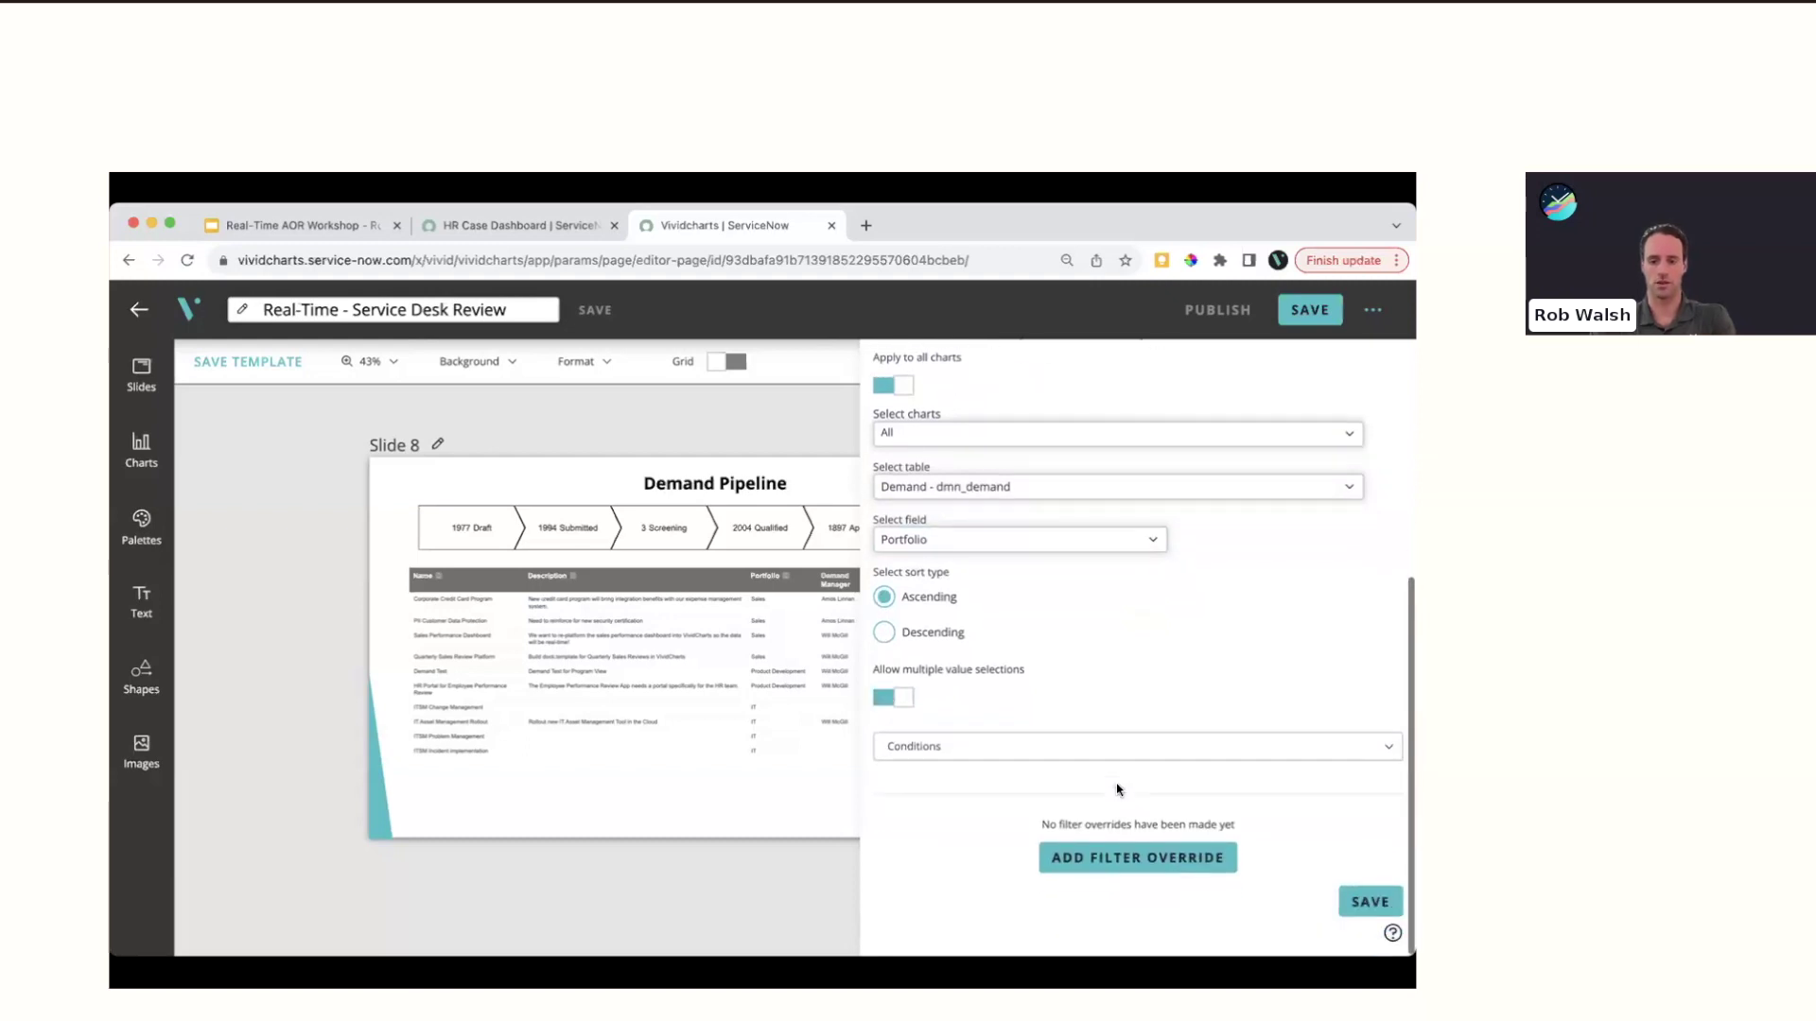
{"action": "left_click", "coordinate": [1368, 901]}
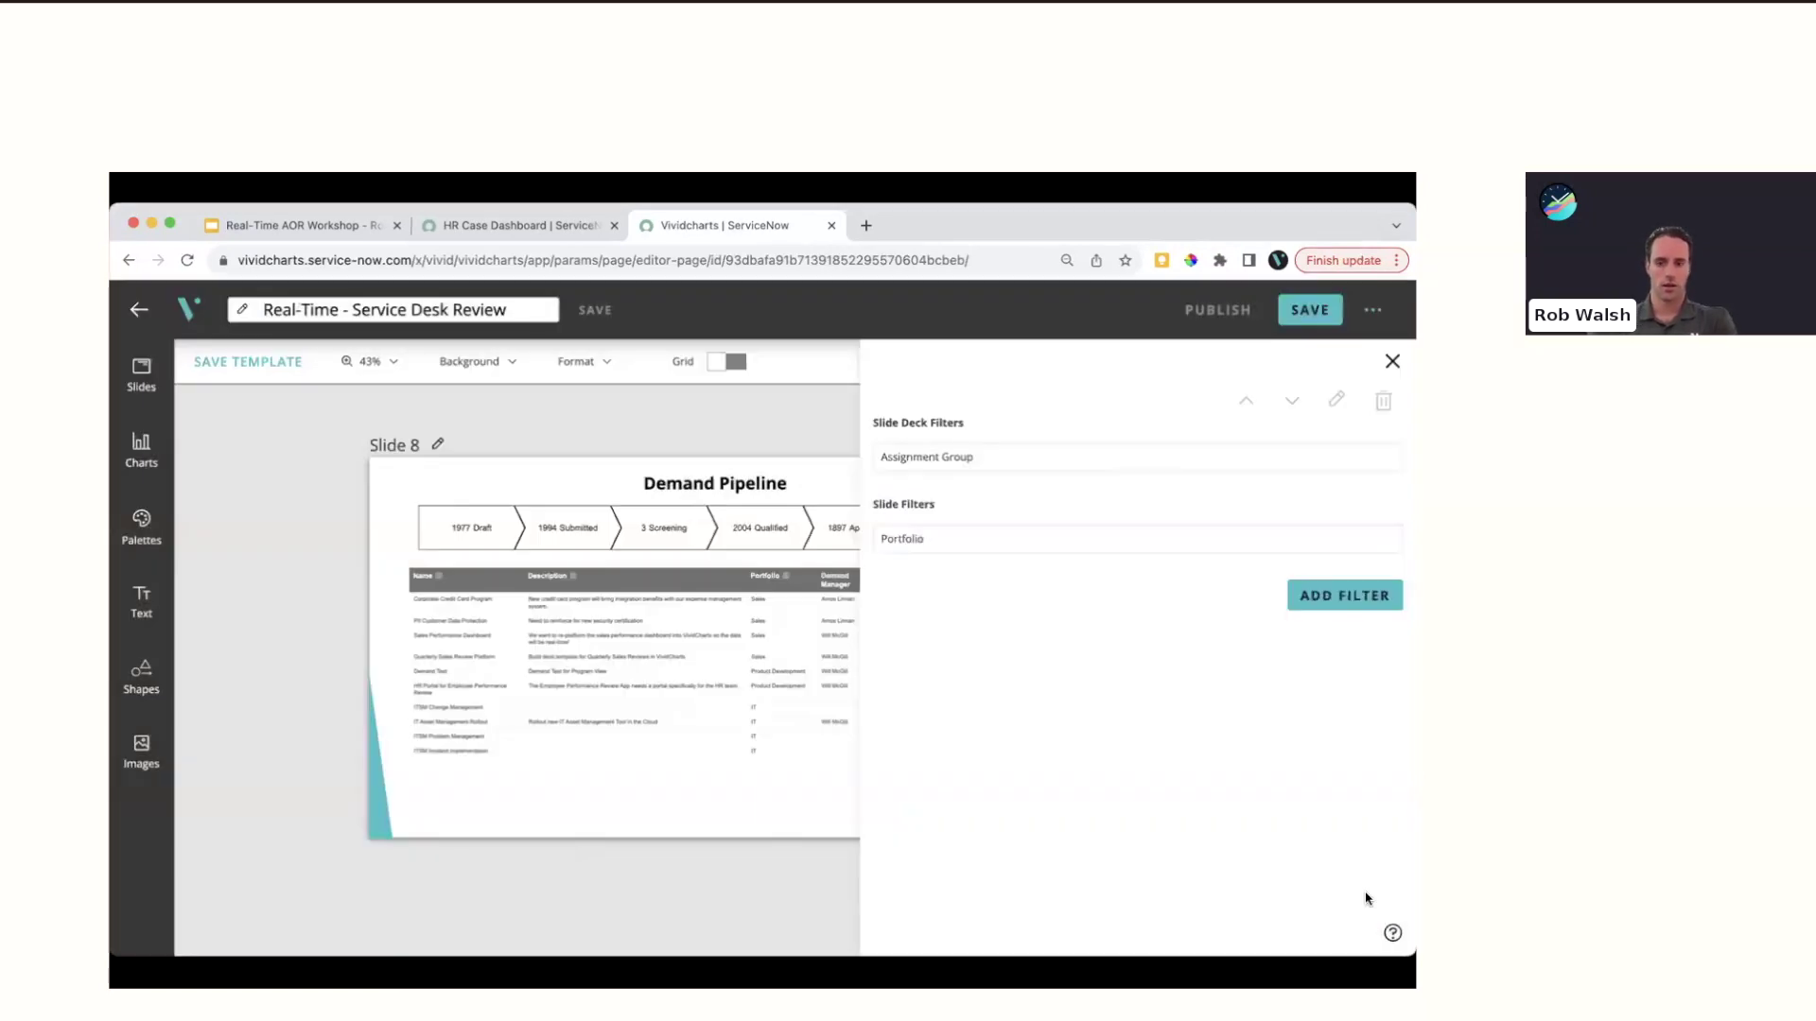
{"action": "left_click", "coordinate": [1392, 361]}
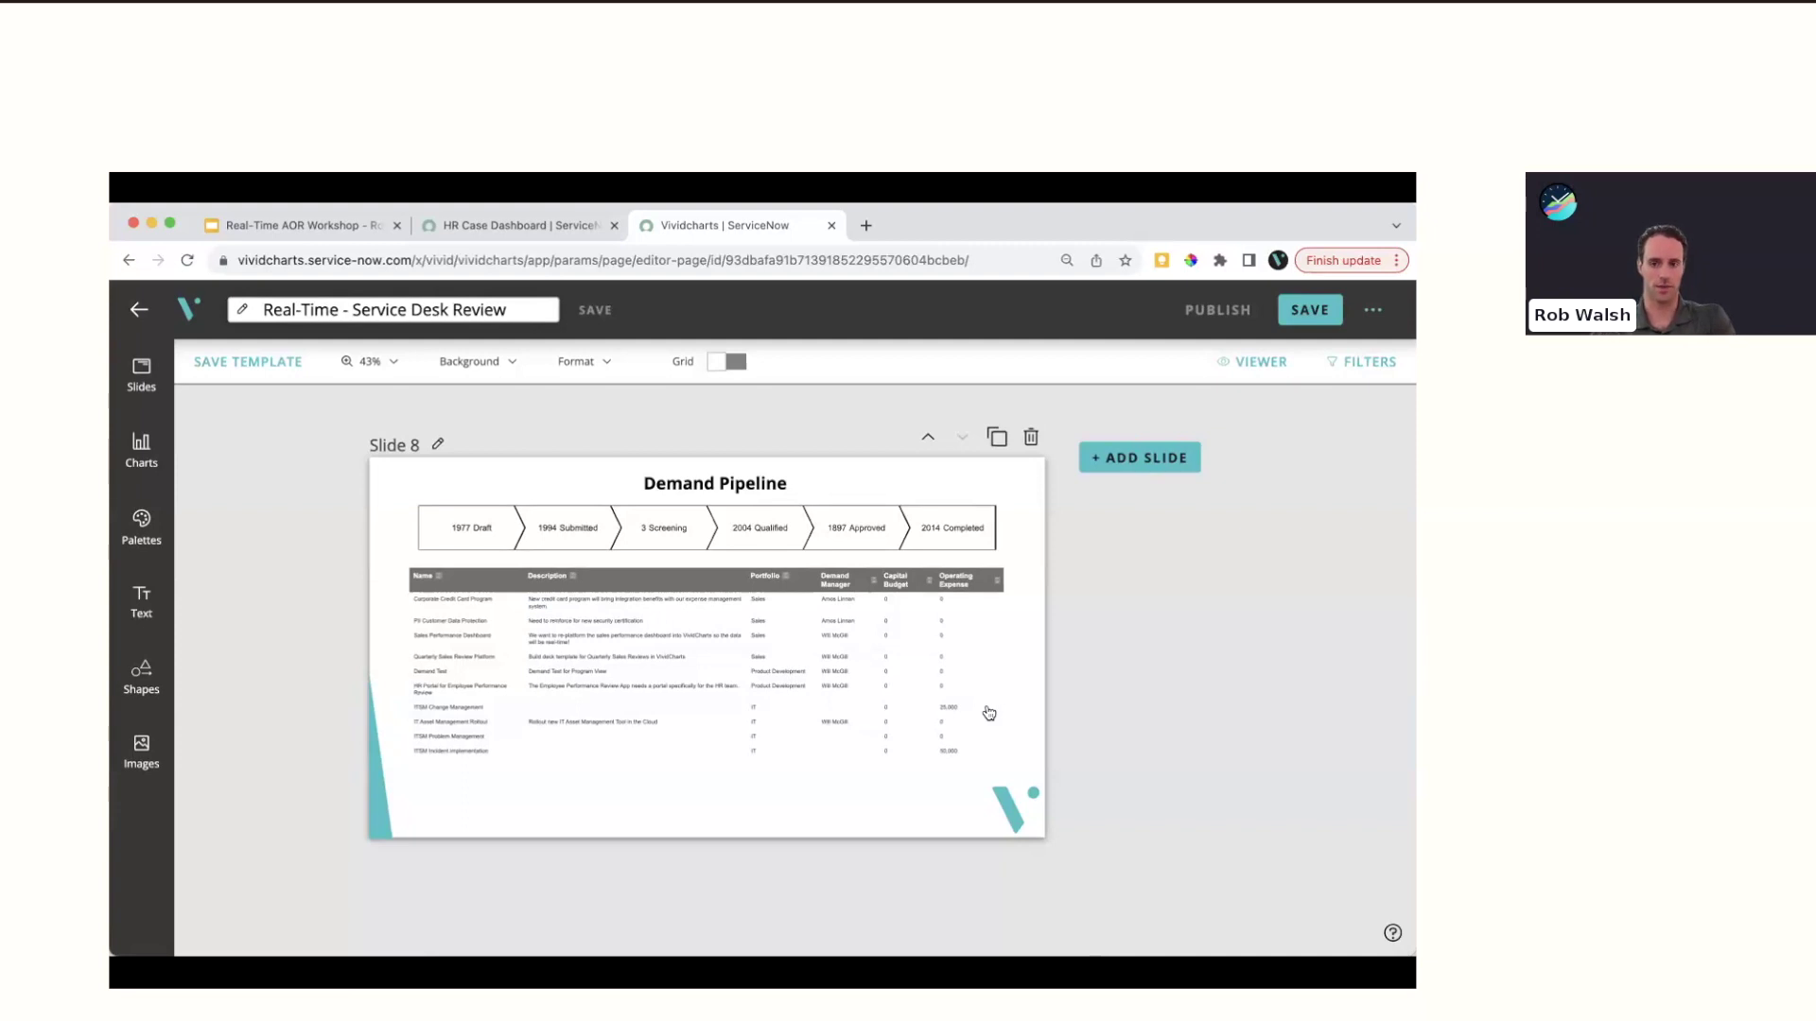
Save and publish the presentation, then go to its view without generating a report
{"action": "left_click", "coordinate": [1311, 311]}
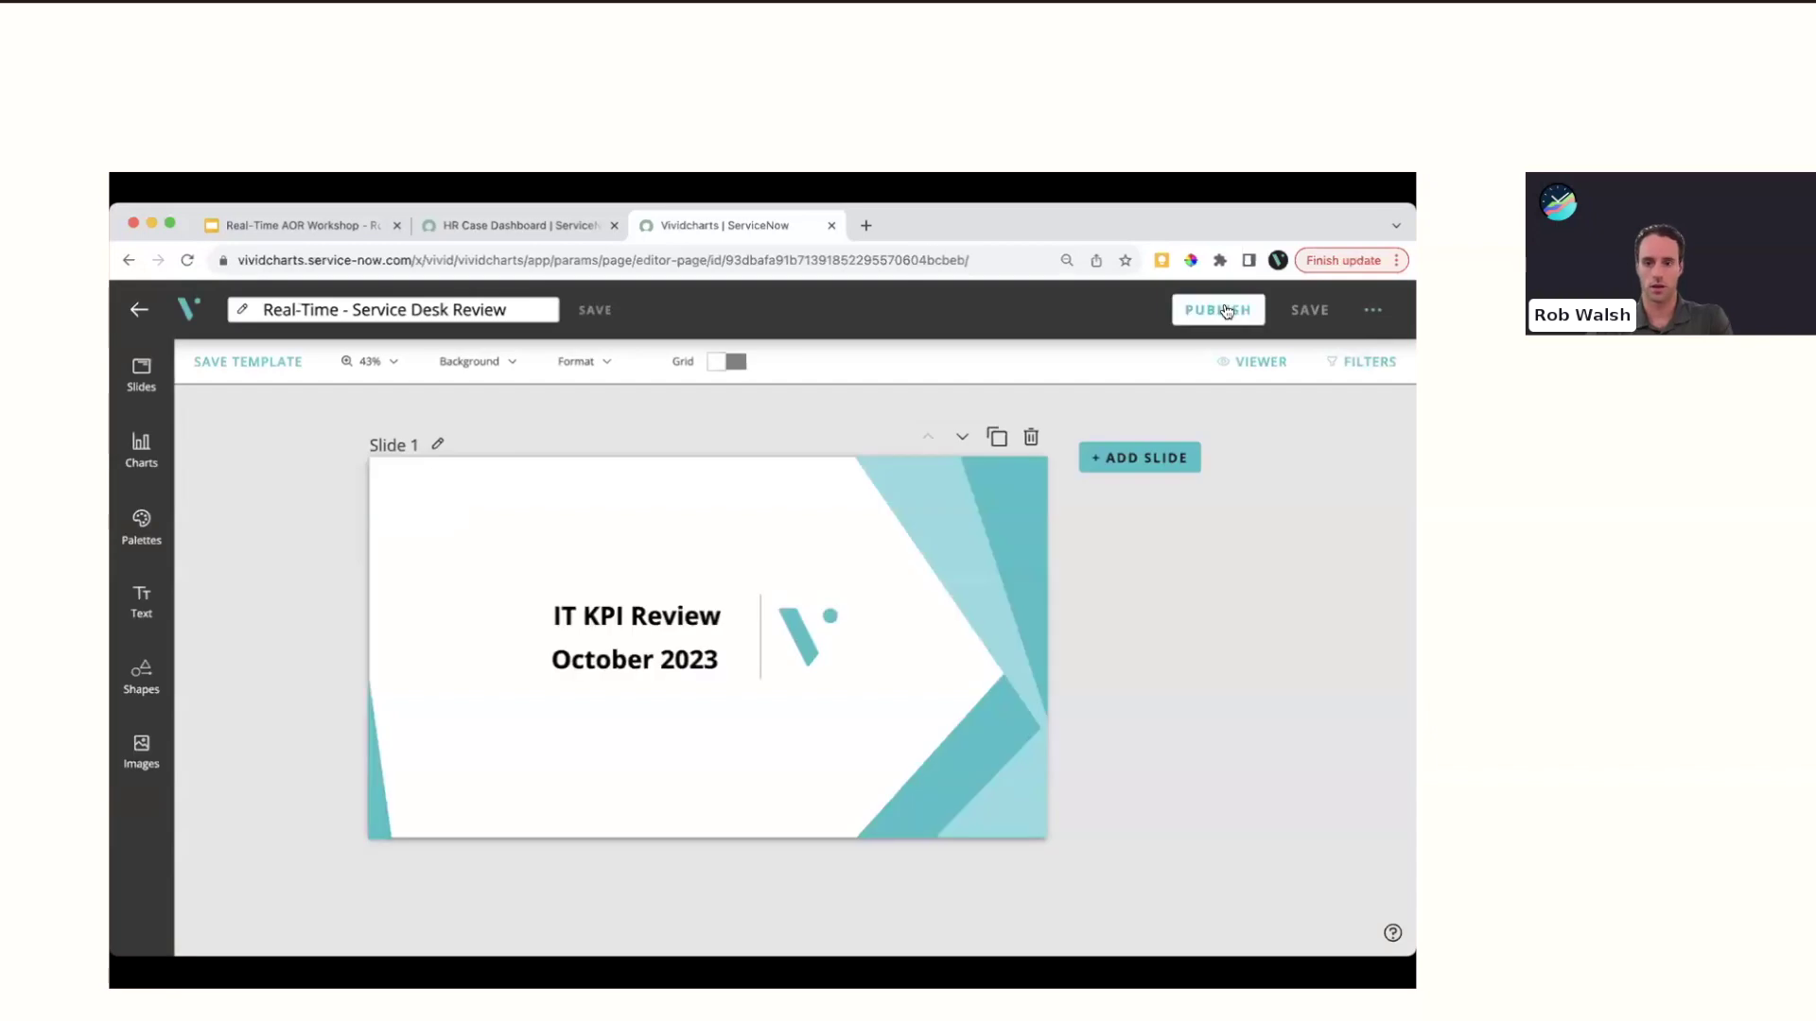
{"action": "left_click", "coordinate": [1225, 310]}
{"action": "left_click", "coordinate": [1247, 363]}
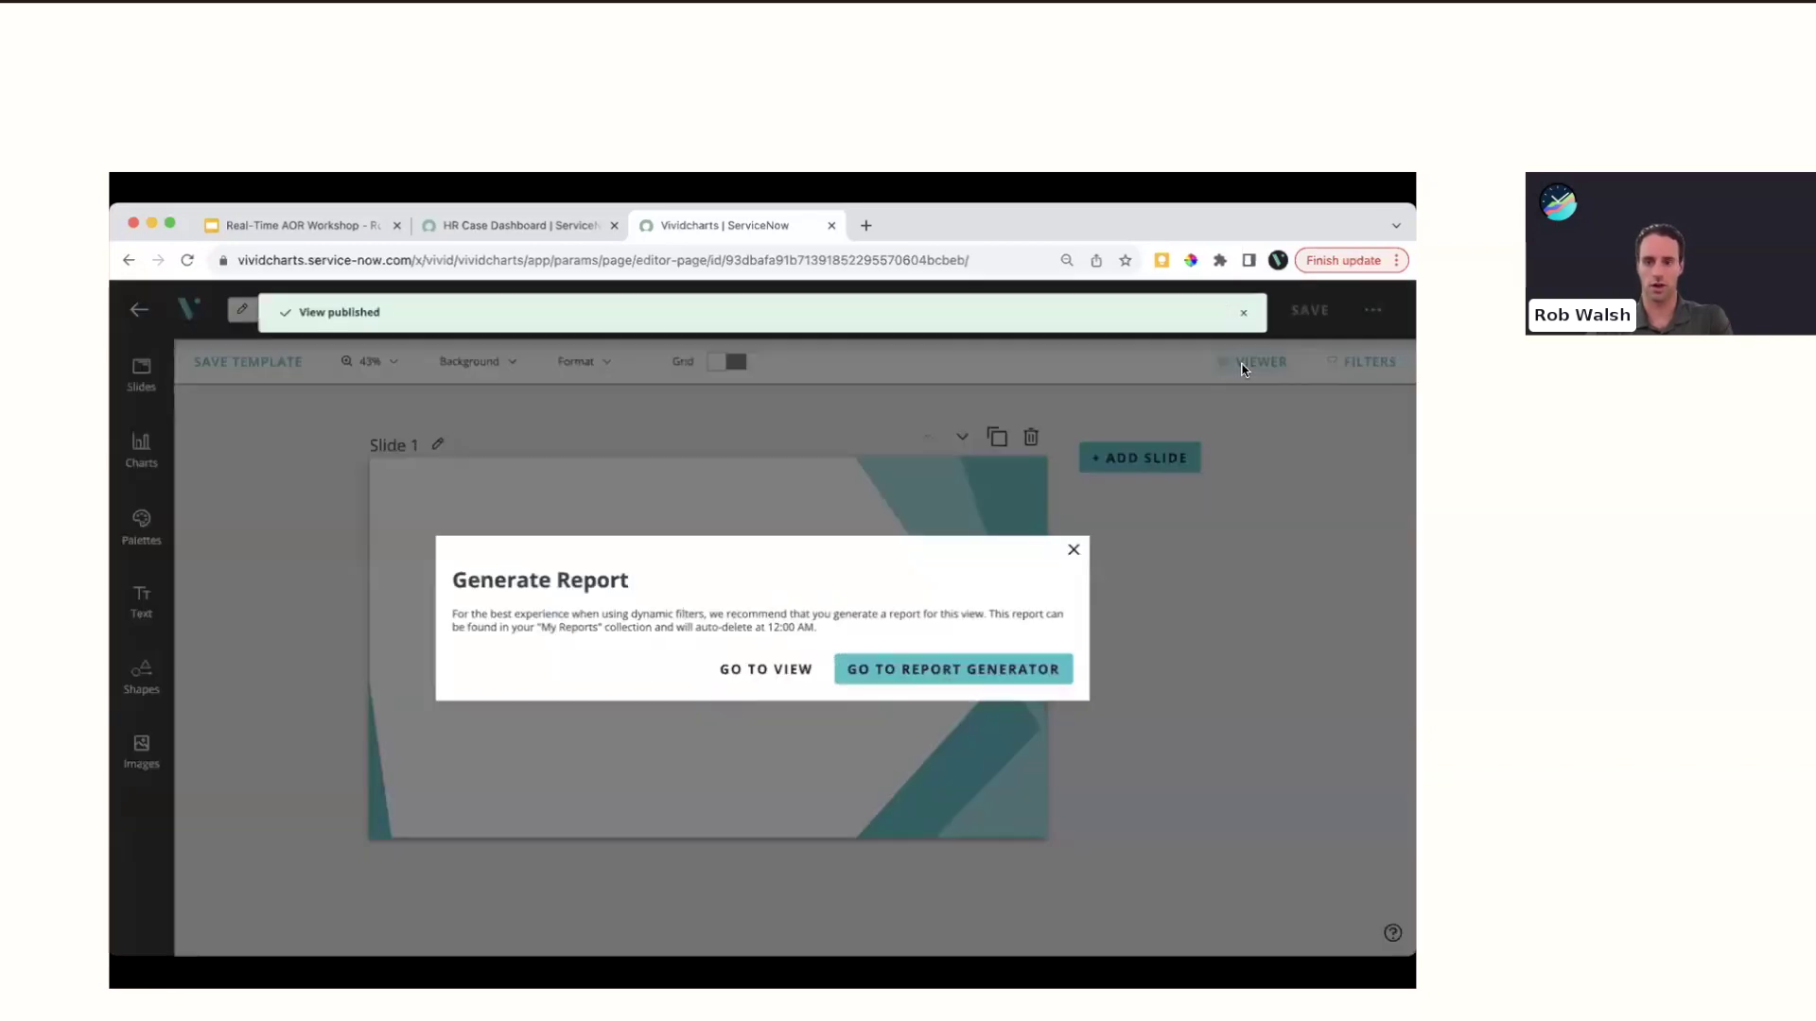
{"action": "left_click", "coordinate": [761, 669]}
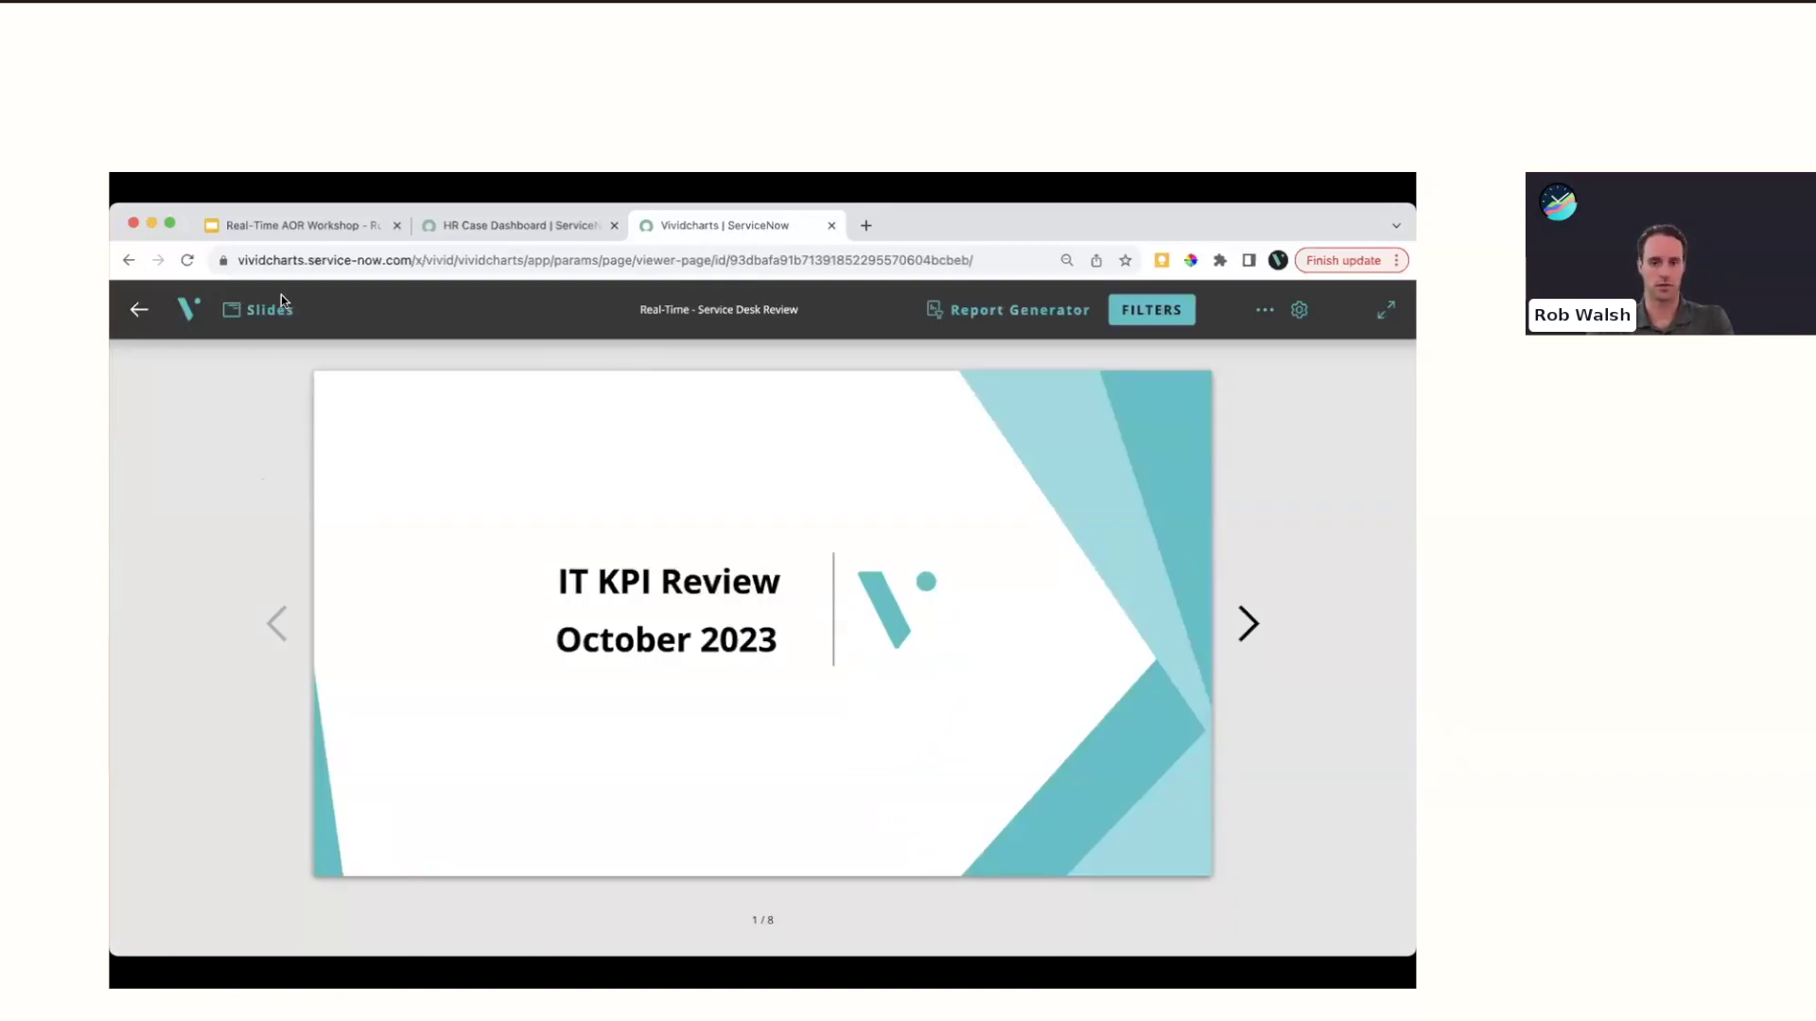
Go to slide 2, preview it in full screen, and inspect the July/2023 bar in the Incidents Opened and Resolved chart
{"action": "left_click", "coordinate": [1247, 623]}
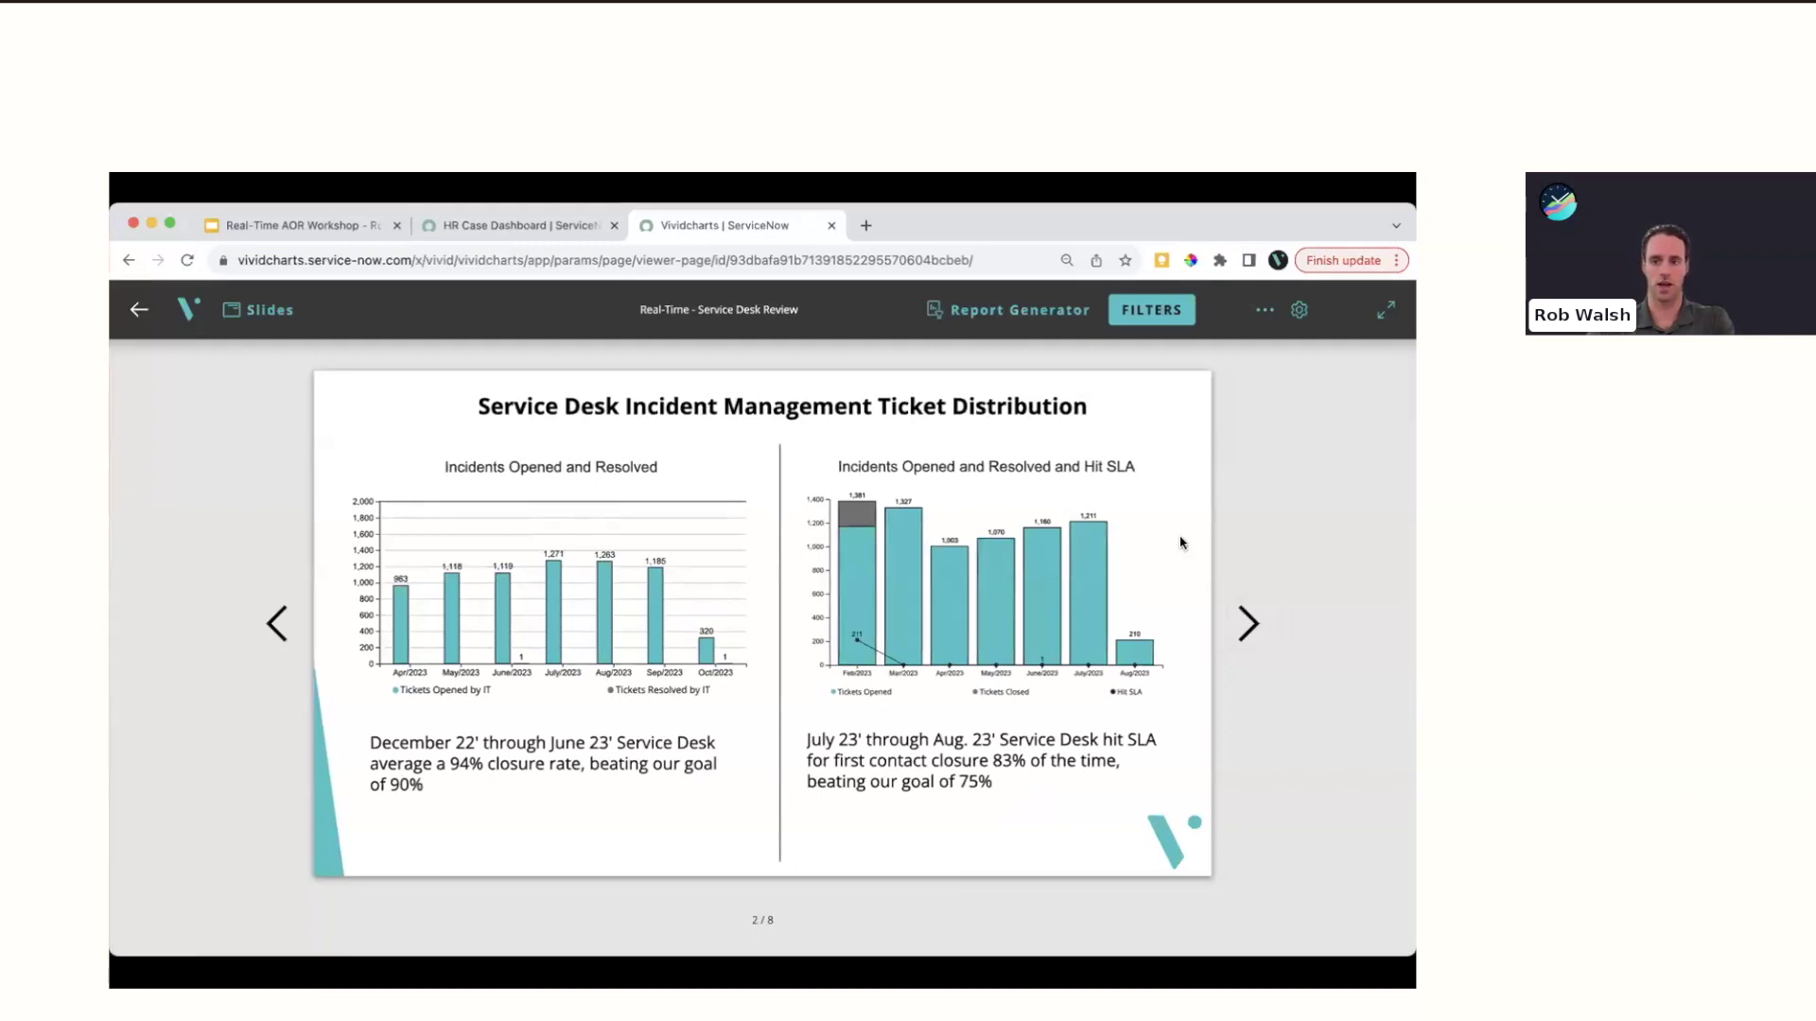
{"action": "left_click", "coordinate": [1386, 310]}
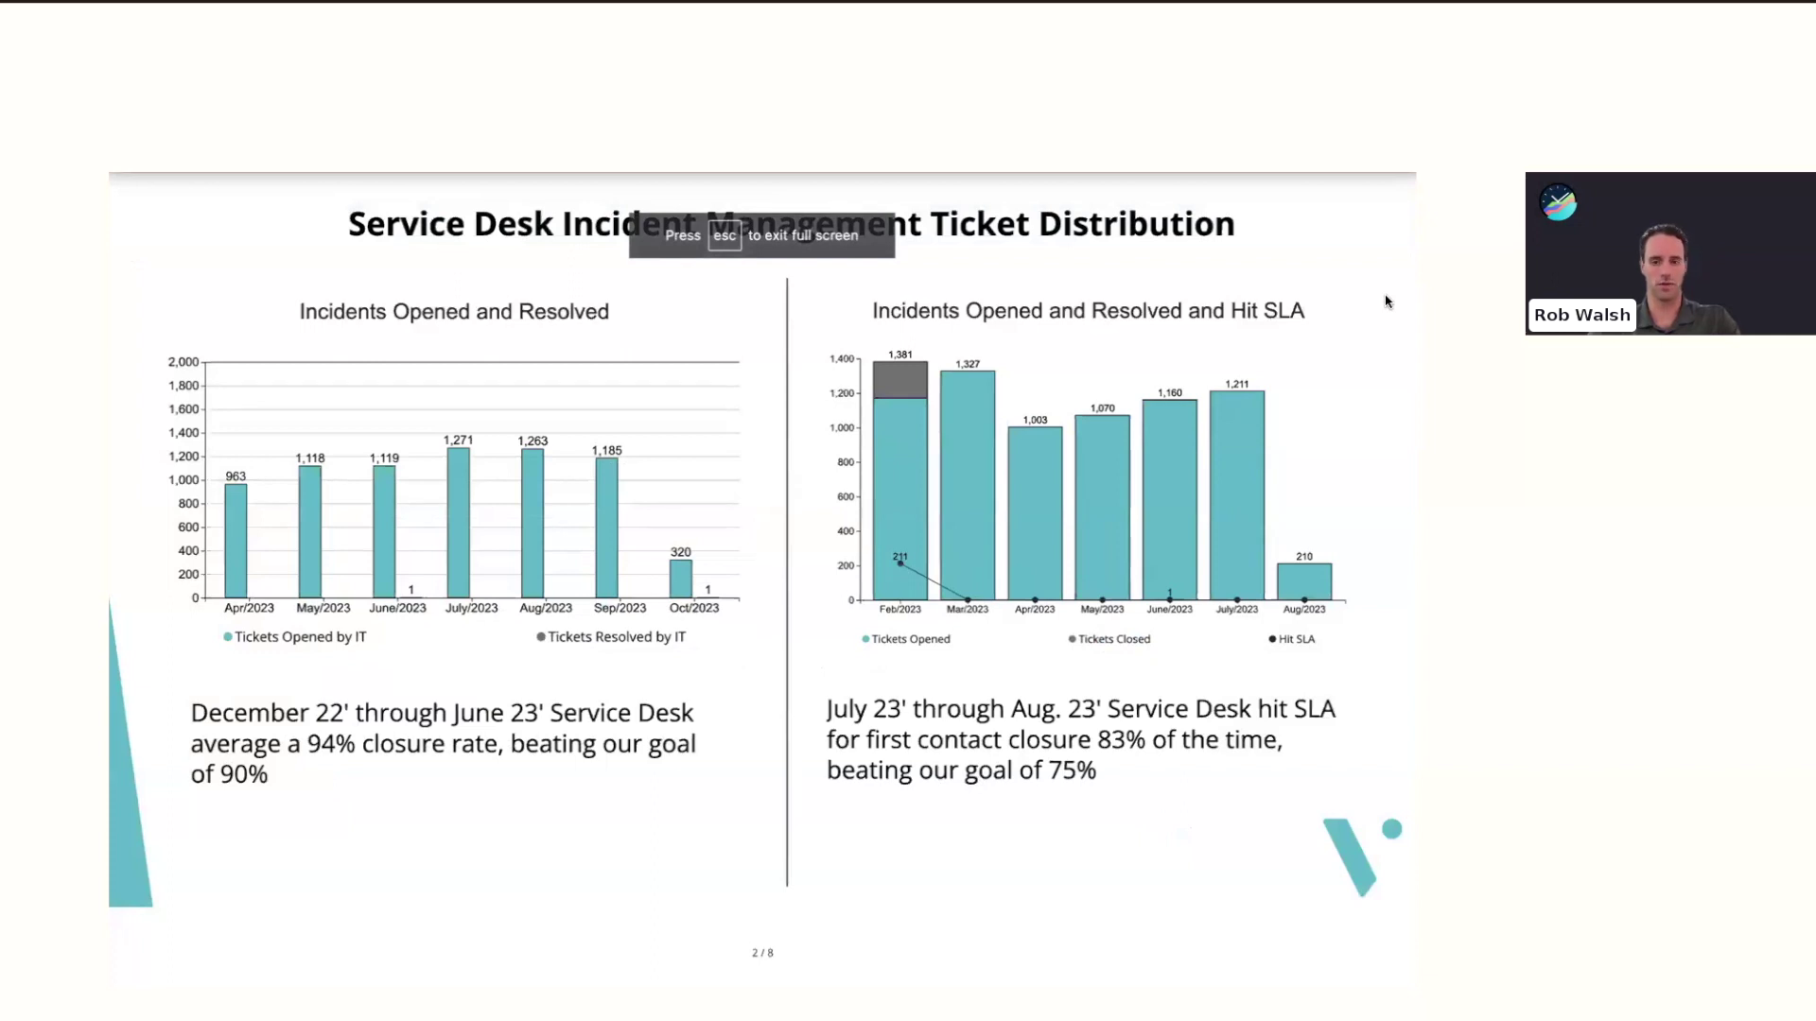
{"action": "key", "text": "Escape"}
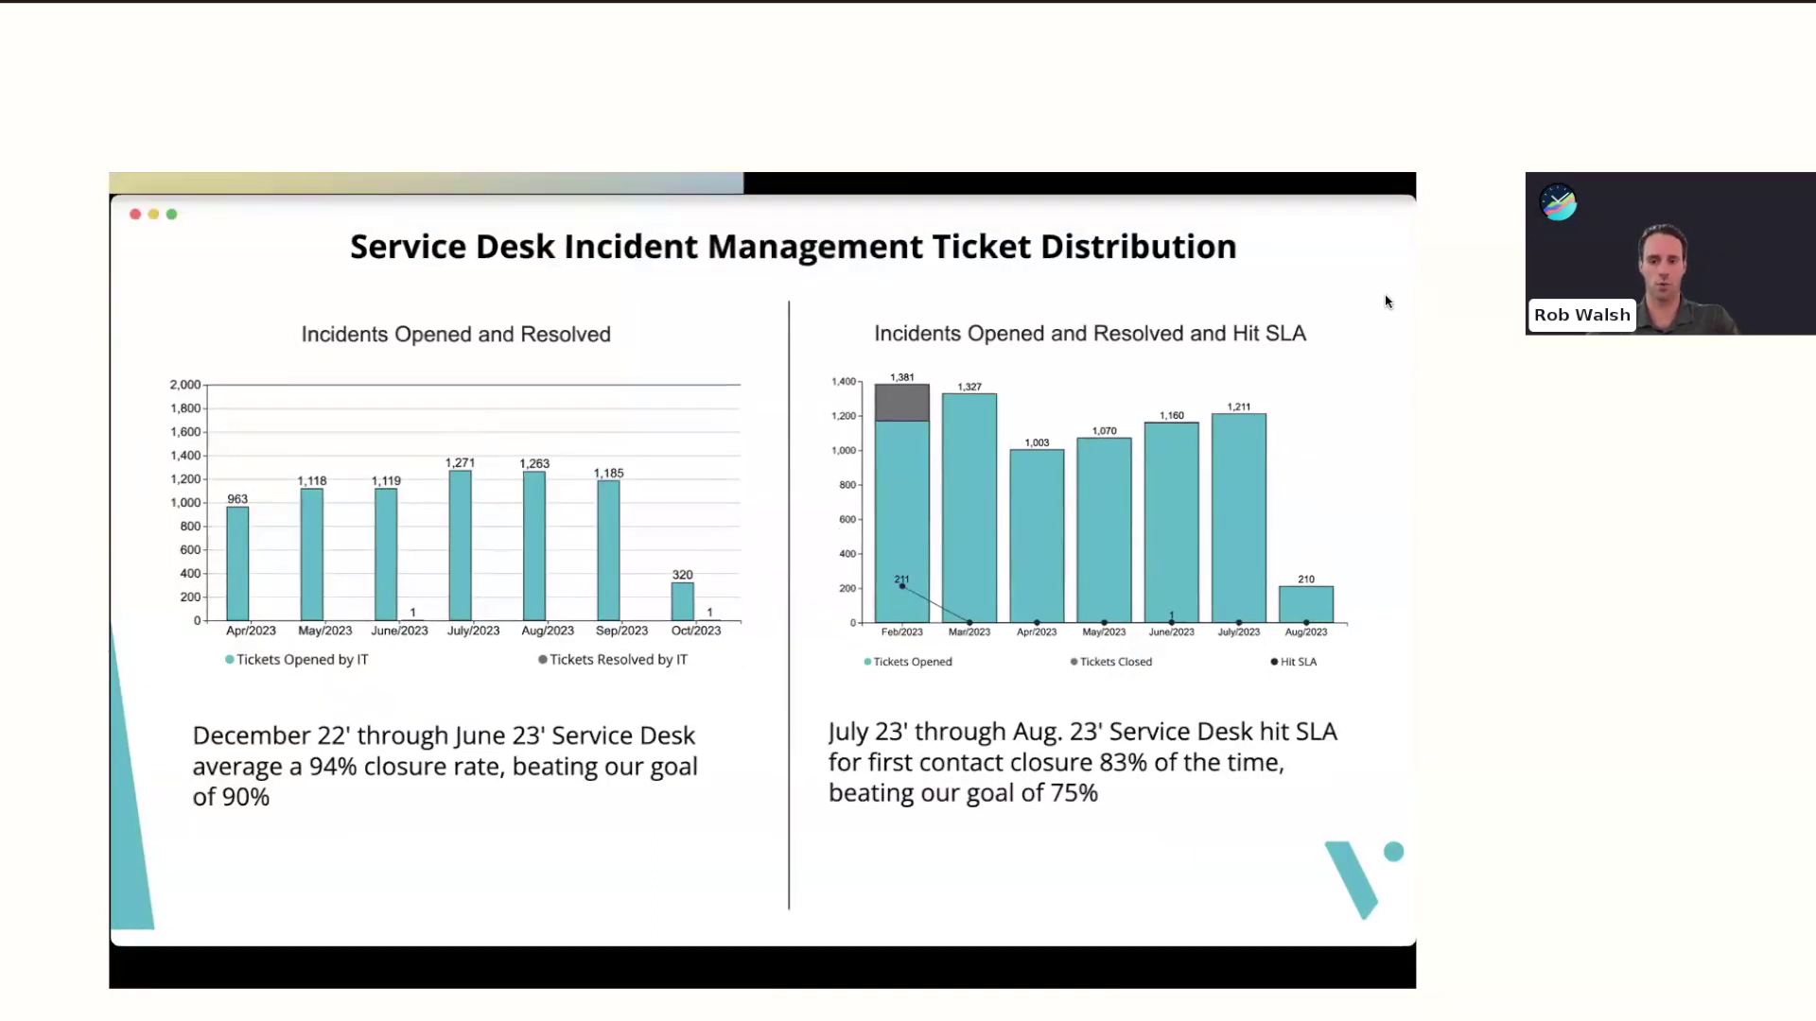
{"action": "mouse_move", "coordinate": [554, 578]}
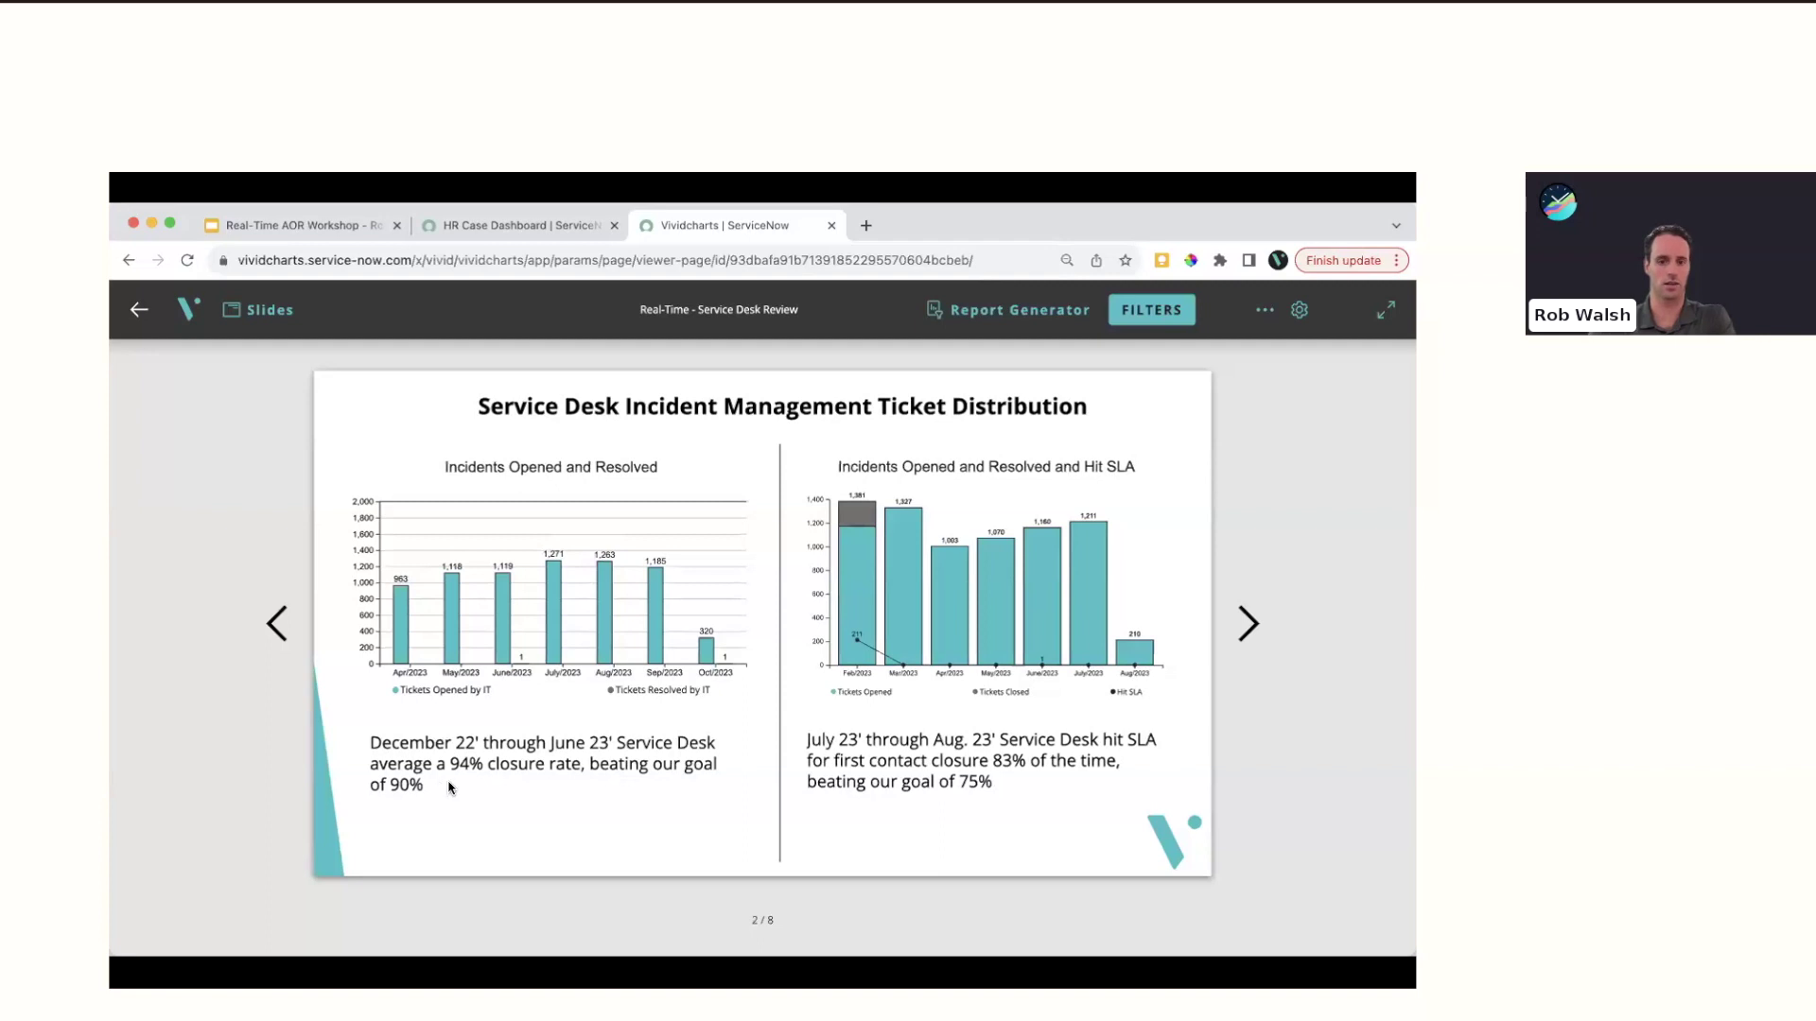
{"action": "mouse_move", "coordinate": [552, 612]}
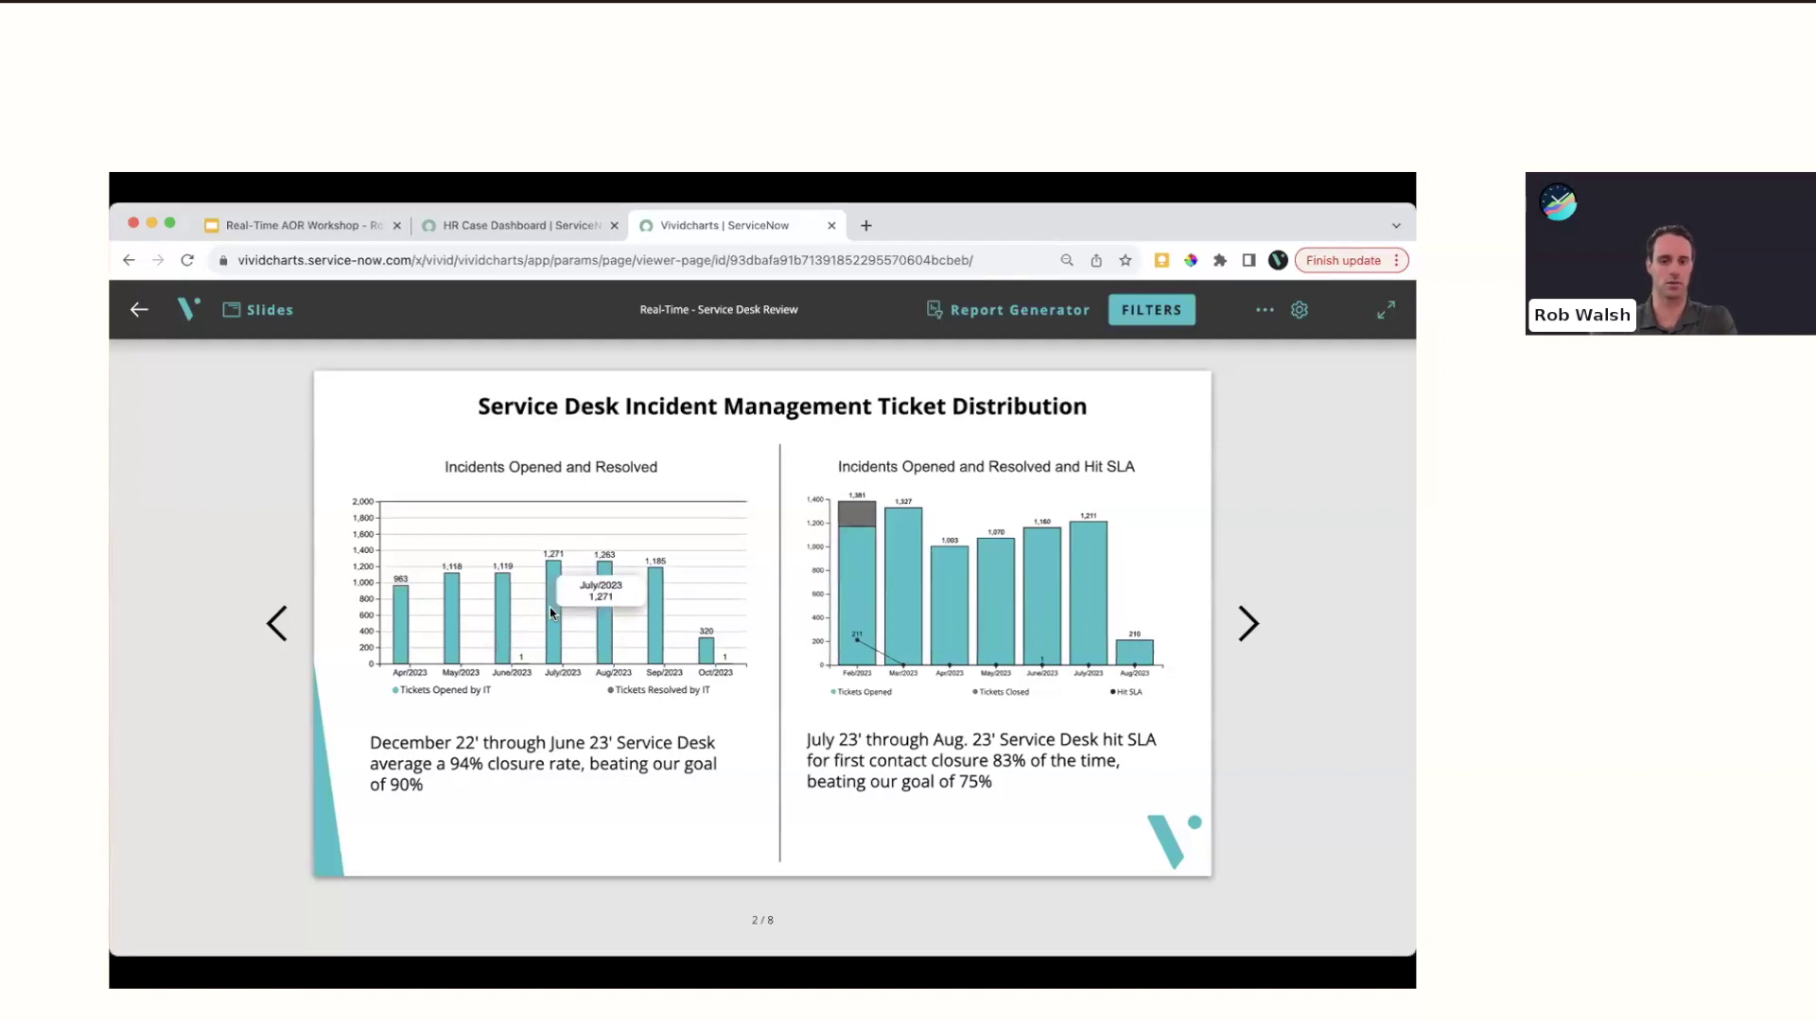
Page through the remaining slides up to the Demand Pipeline slide
{"action": "left_click", "coordinate": [1248, 623]}
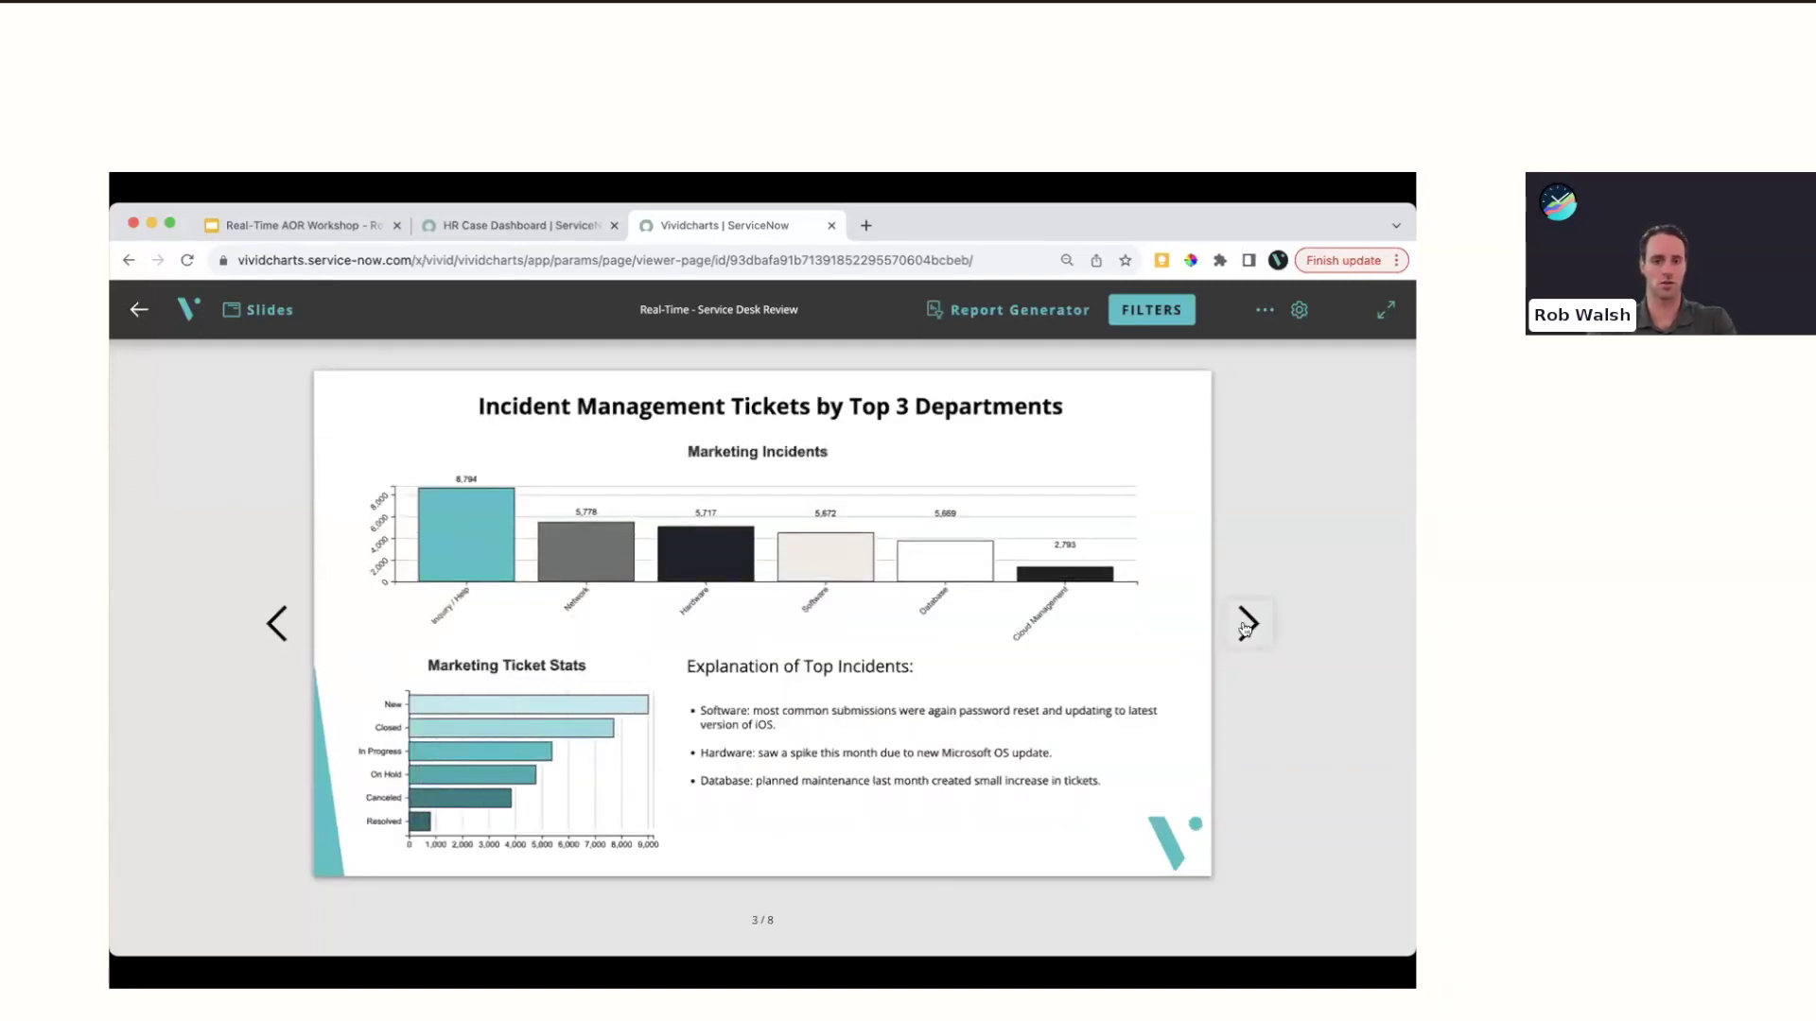
{"action": "left_click", "coordinate": [1247, 626]}
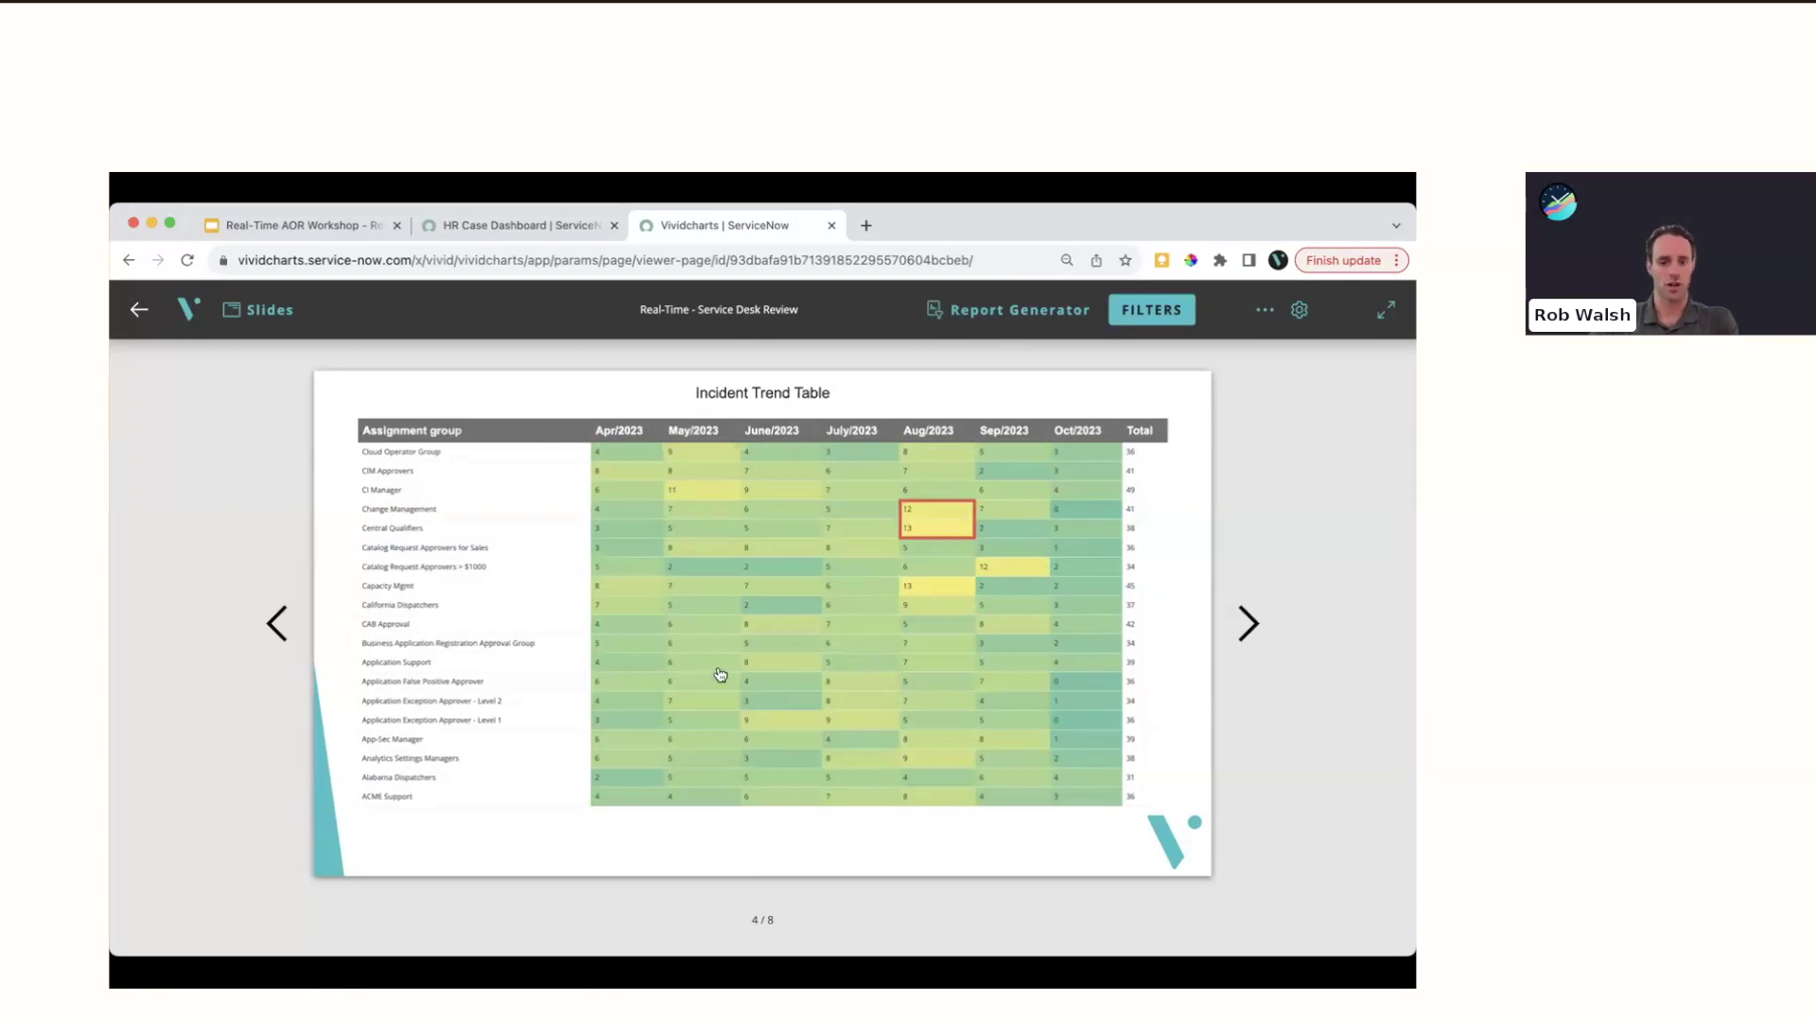
{"action": "left_click", "coordinate": [1248, 635]}
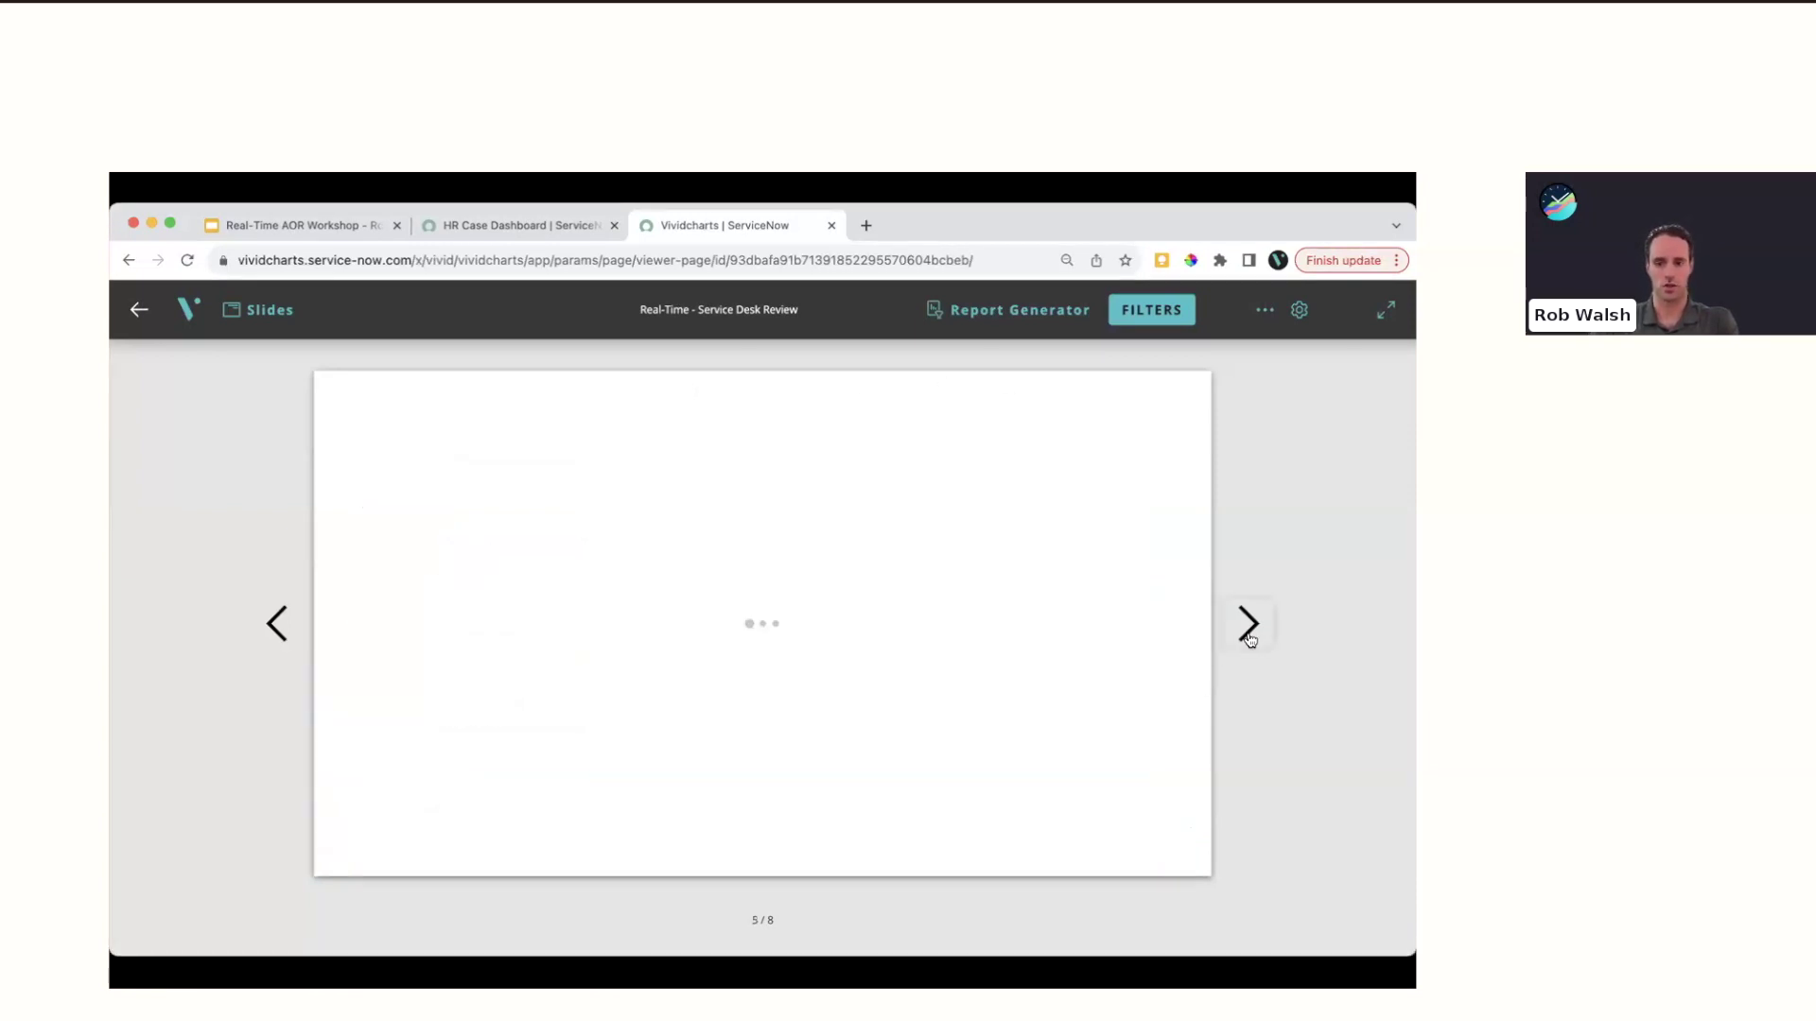
{"action": "left_click", "coordinate": [1248, 638]}
{"action": "left_click", "coordinate": [1248, 638]}
{"action": "left_click", "coordinate": [1249, 638]}
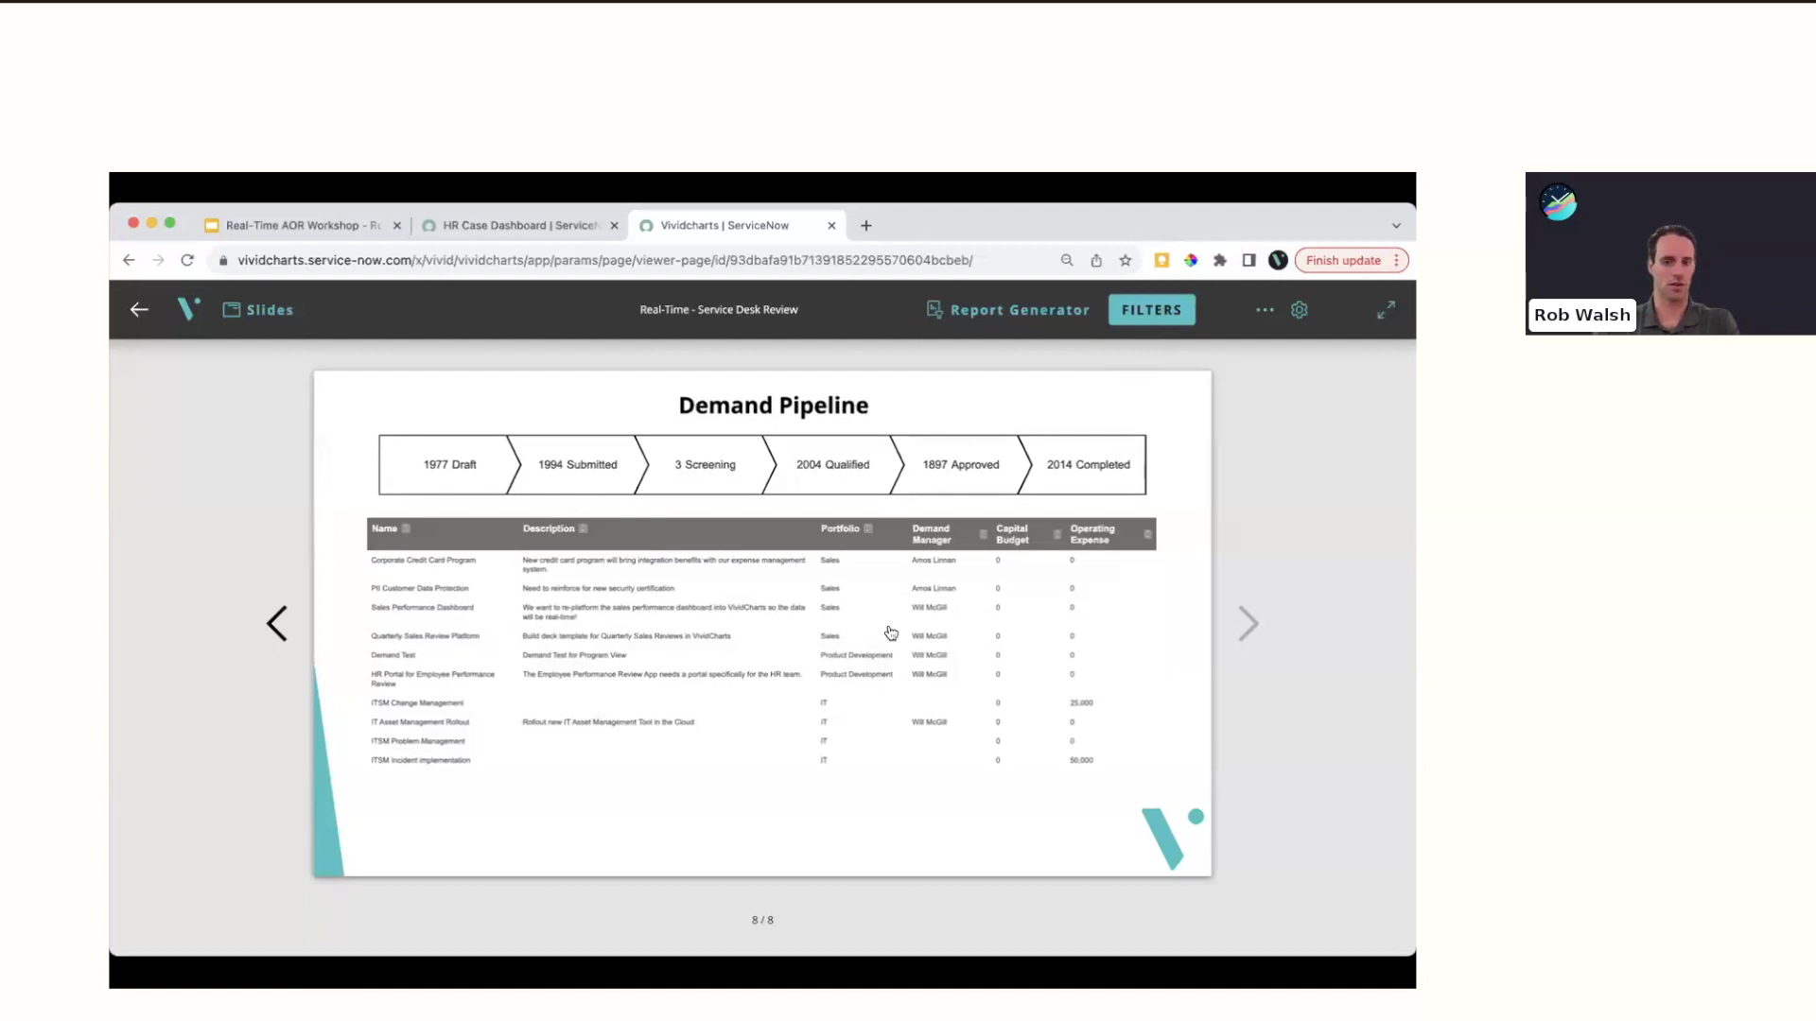
Filter the Demand Pipeline slide's Portfolio by Application Modernization, Compliance and HR, and run the filter
{"action": "left_click", "coordinate": [1152, 310]}
{"action": "scroll", "coordinate": [564, 671], "scroll_direction": "down", "scroll_amount": 2}
{"action": "left_click", "coordinate": [484, 688]}
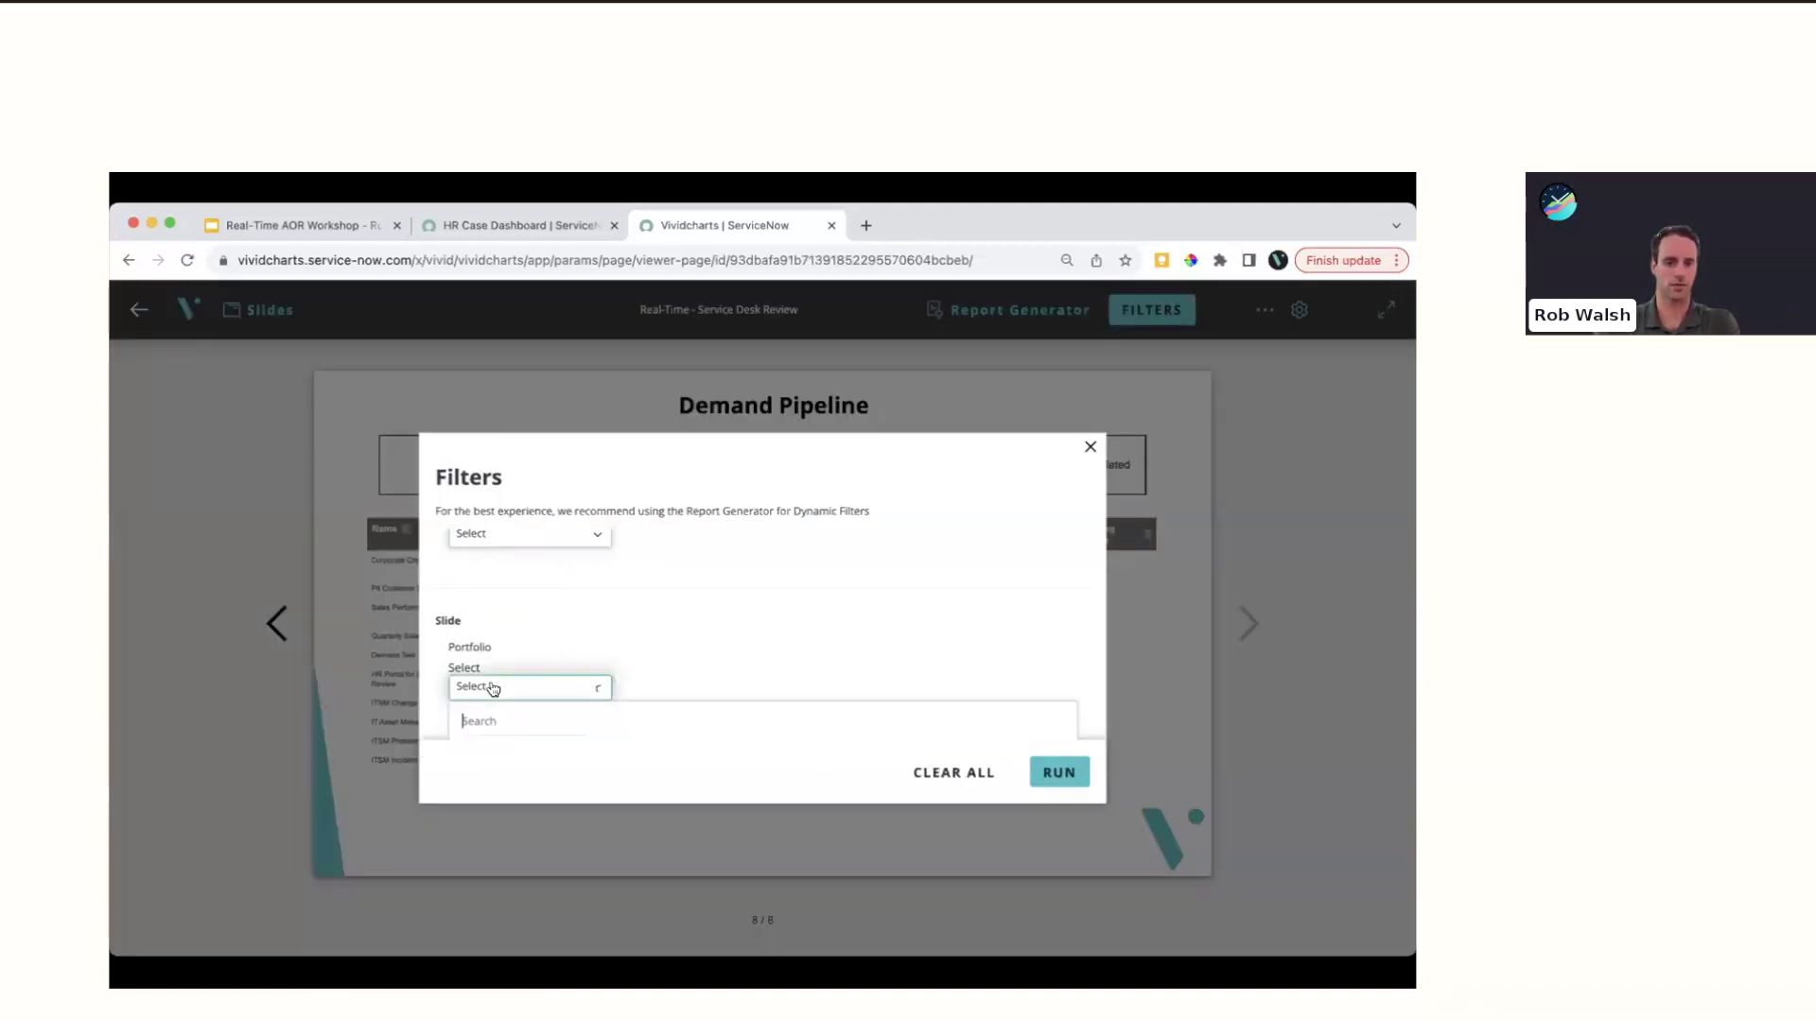
{"action": "scroll", "coordinate": [498, 702], "scroll_direction": "down", "scroll_amount": 1}
{"action": "scroll", "coordinate": [497, 702], "scroll_direction": "down", "scroll_amount": 2}
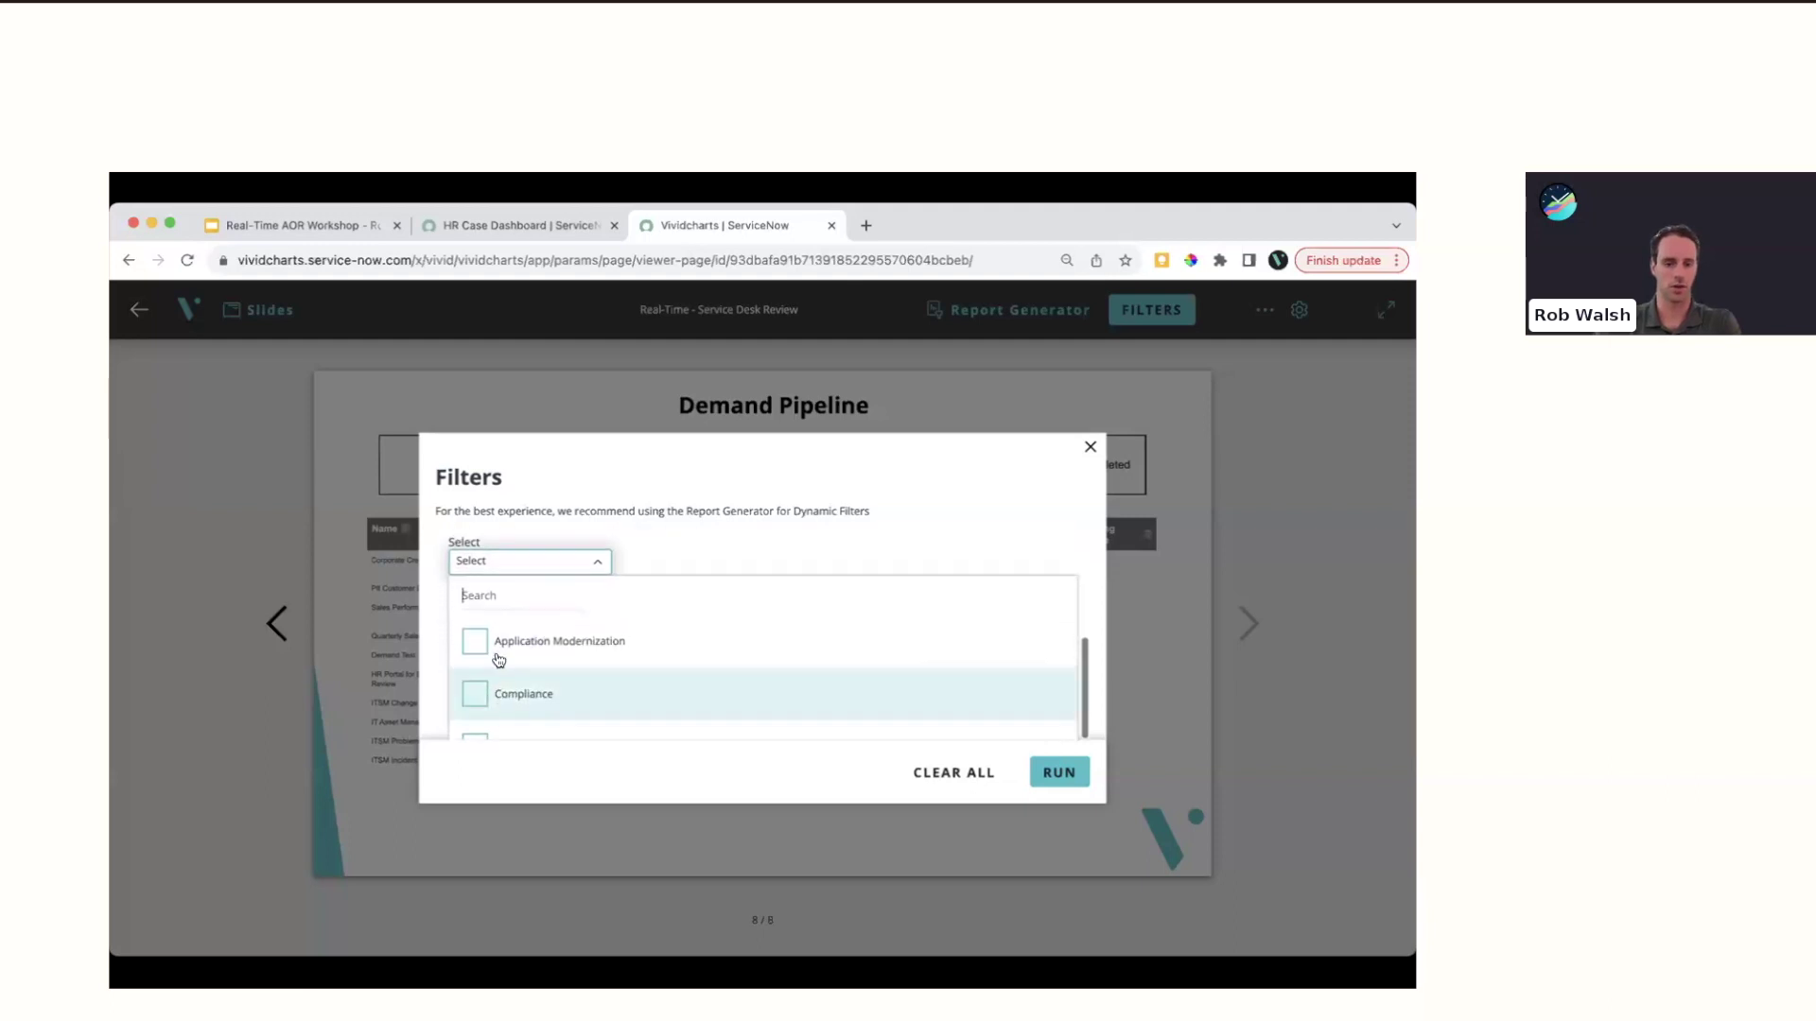
{"action": "left_click", "coordinate": [474, 641]}
{"action": "left_click", "coordinate": [482, 702]}
{"action": "scroll", "coordinate": [536, 687], "scroll_direction": "down", "scroll_amount": 5}
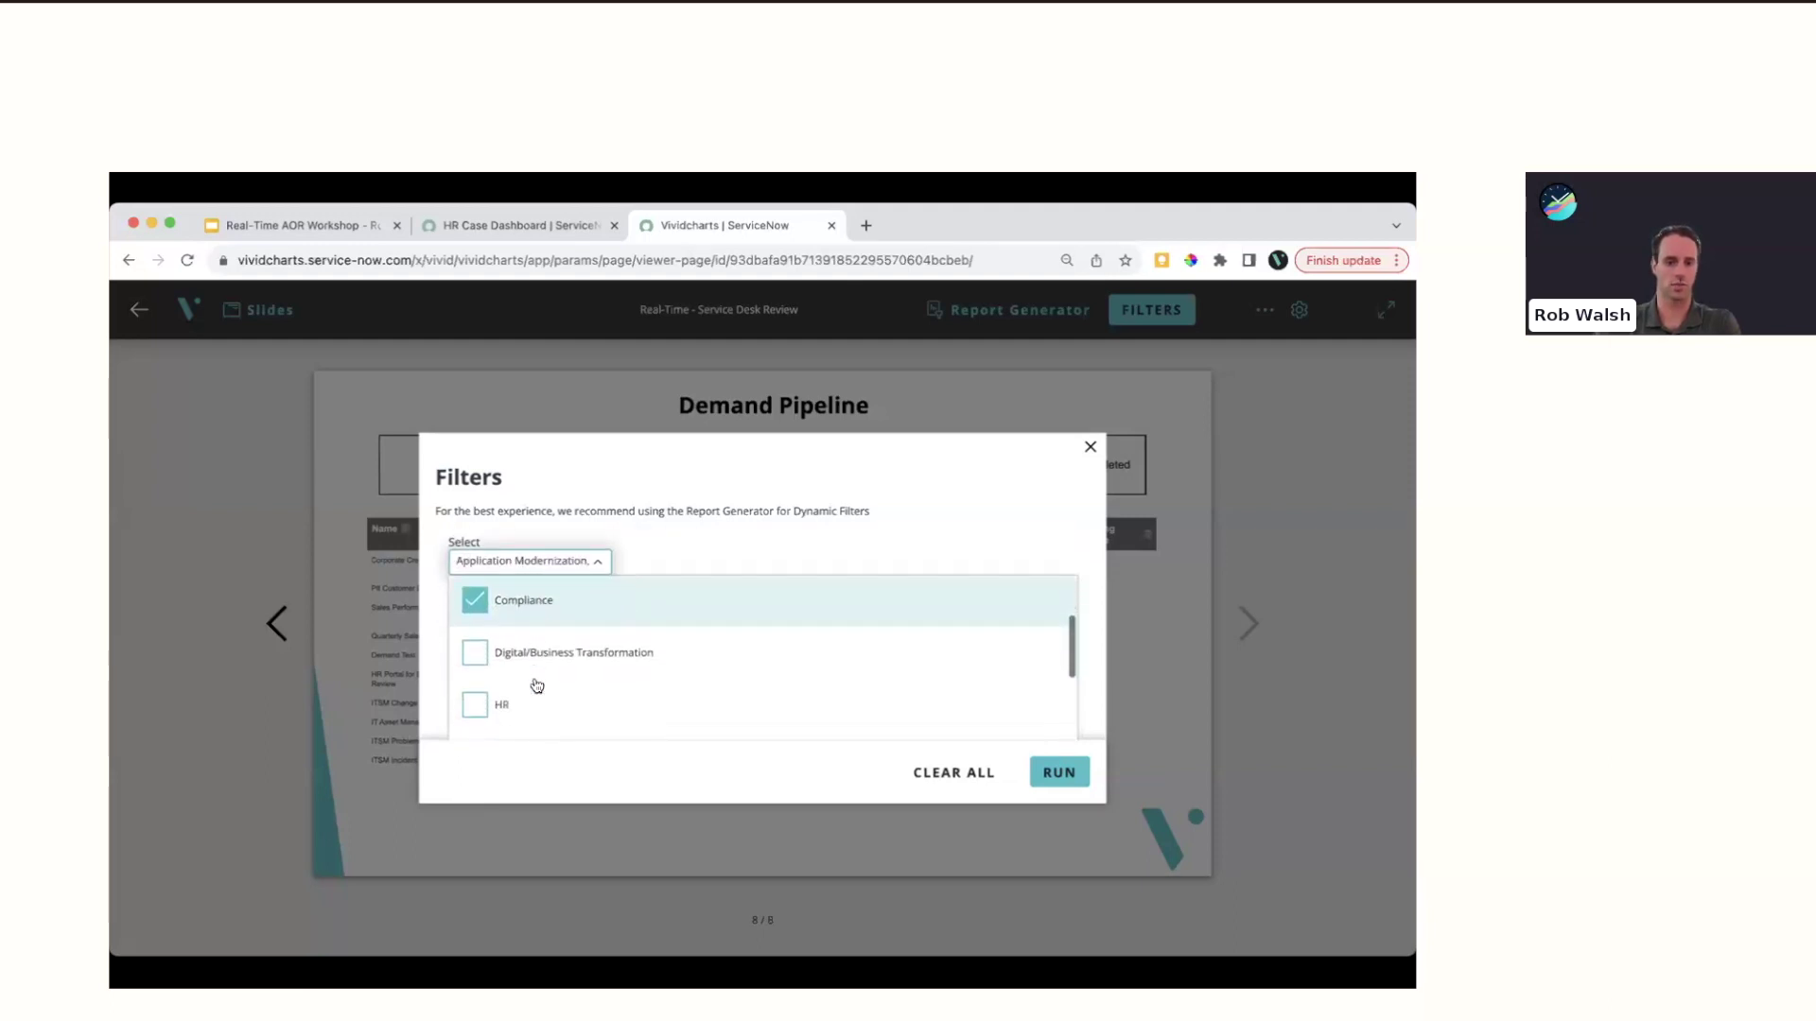
{"action": "left_click", "coordinate": [477, 713]}
{"action": "left_click", "coordinate": [1059, 773]}
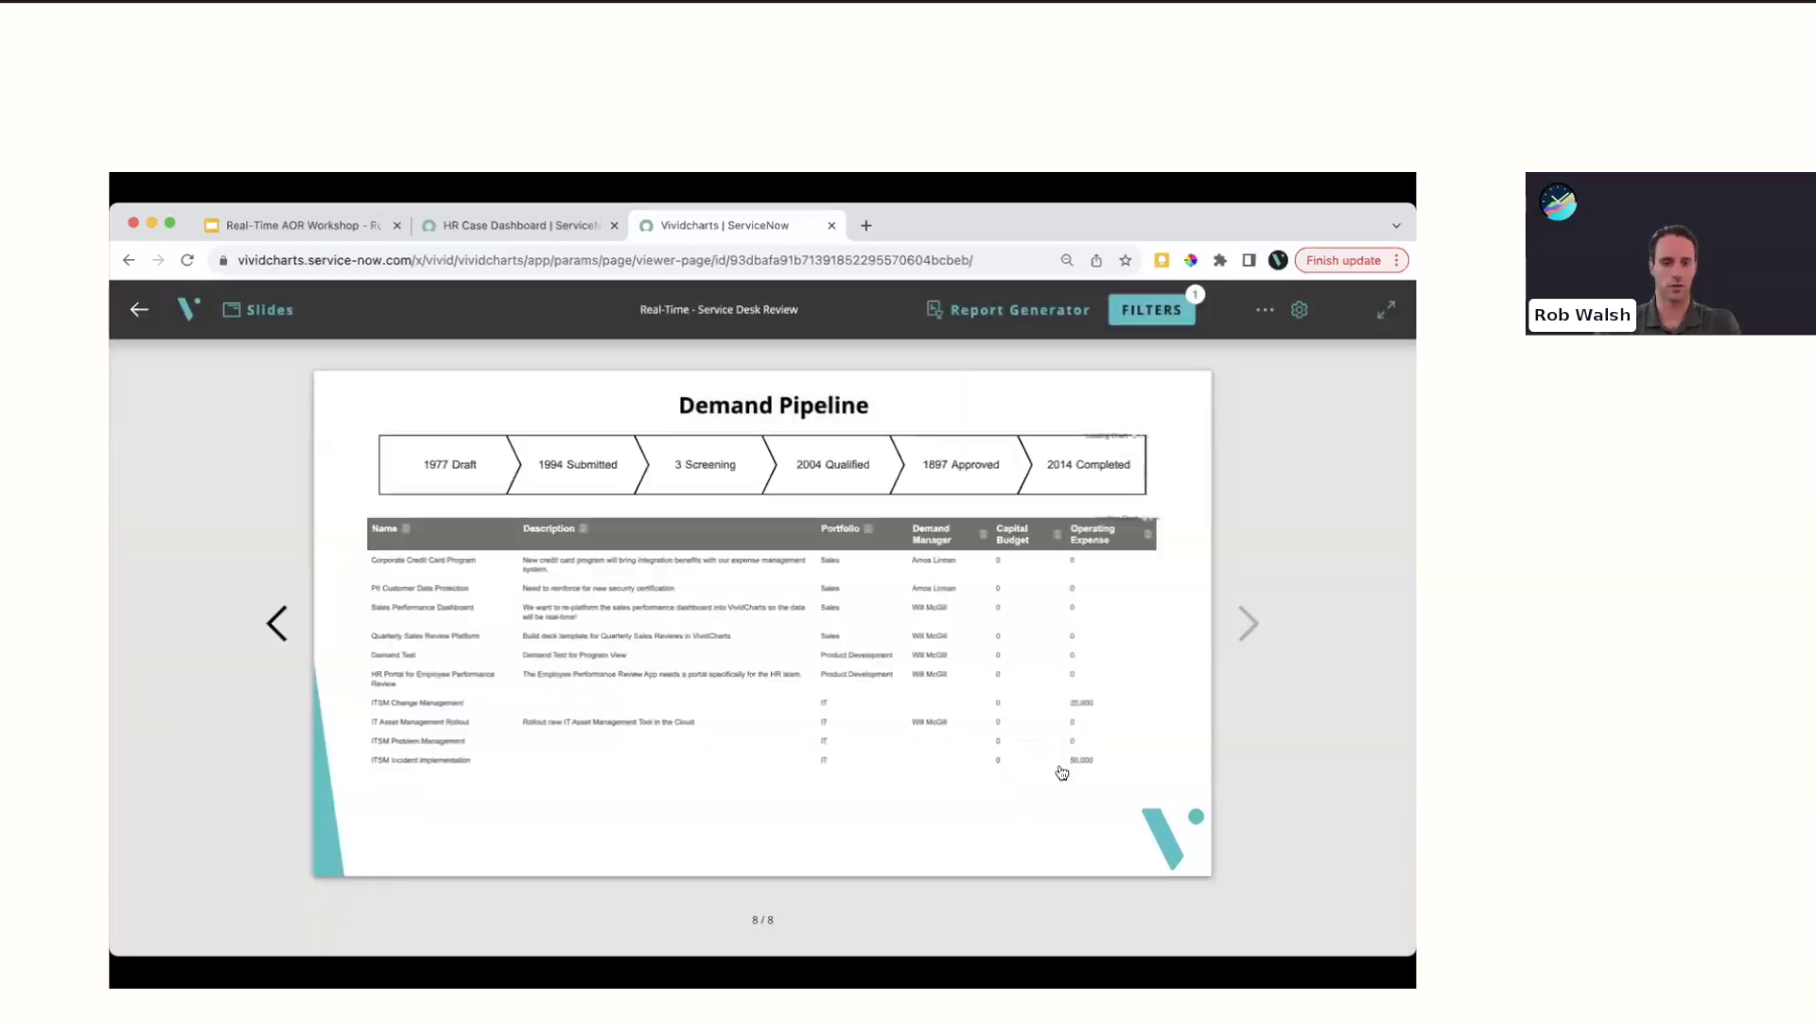
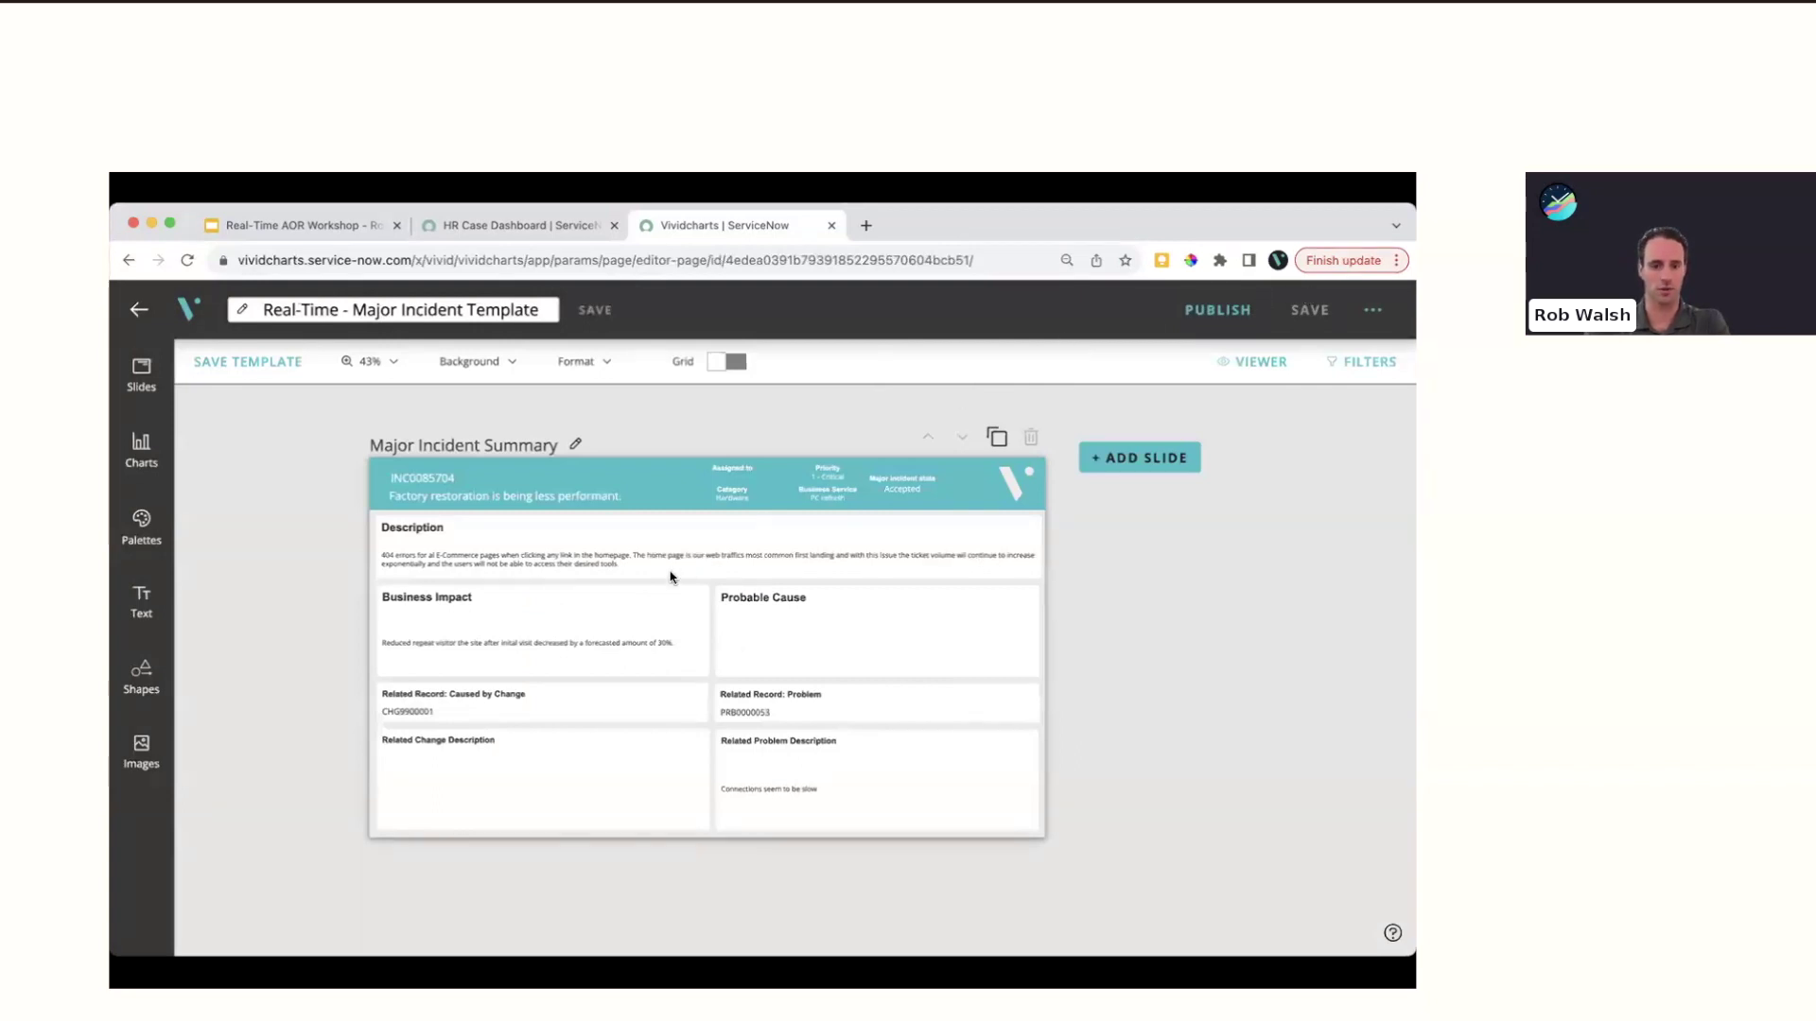
Narrow the Description box on the Major Incident Summary slide to match the width of the Business Impact box below it
{"action": "left_click", "coordinate": [529, 541]}
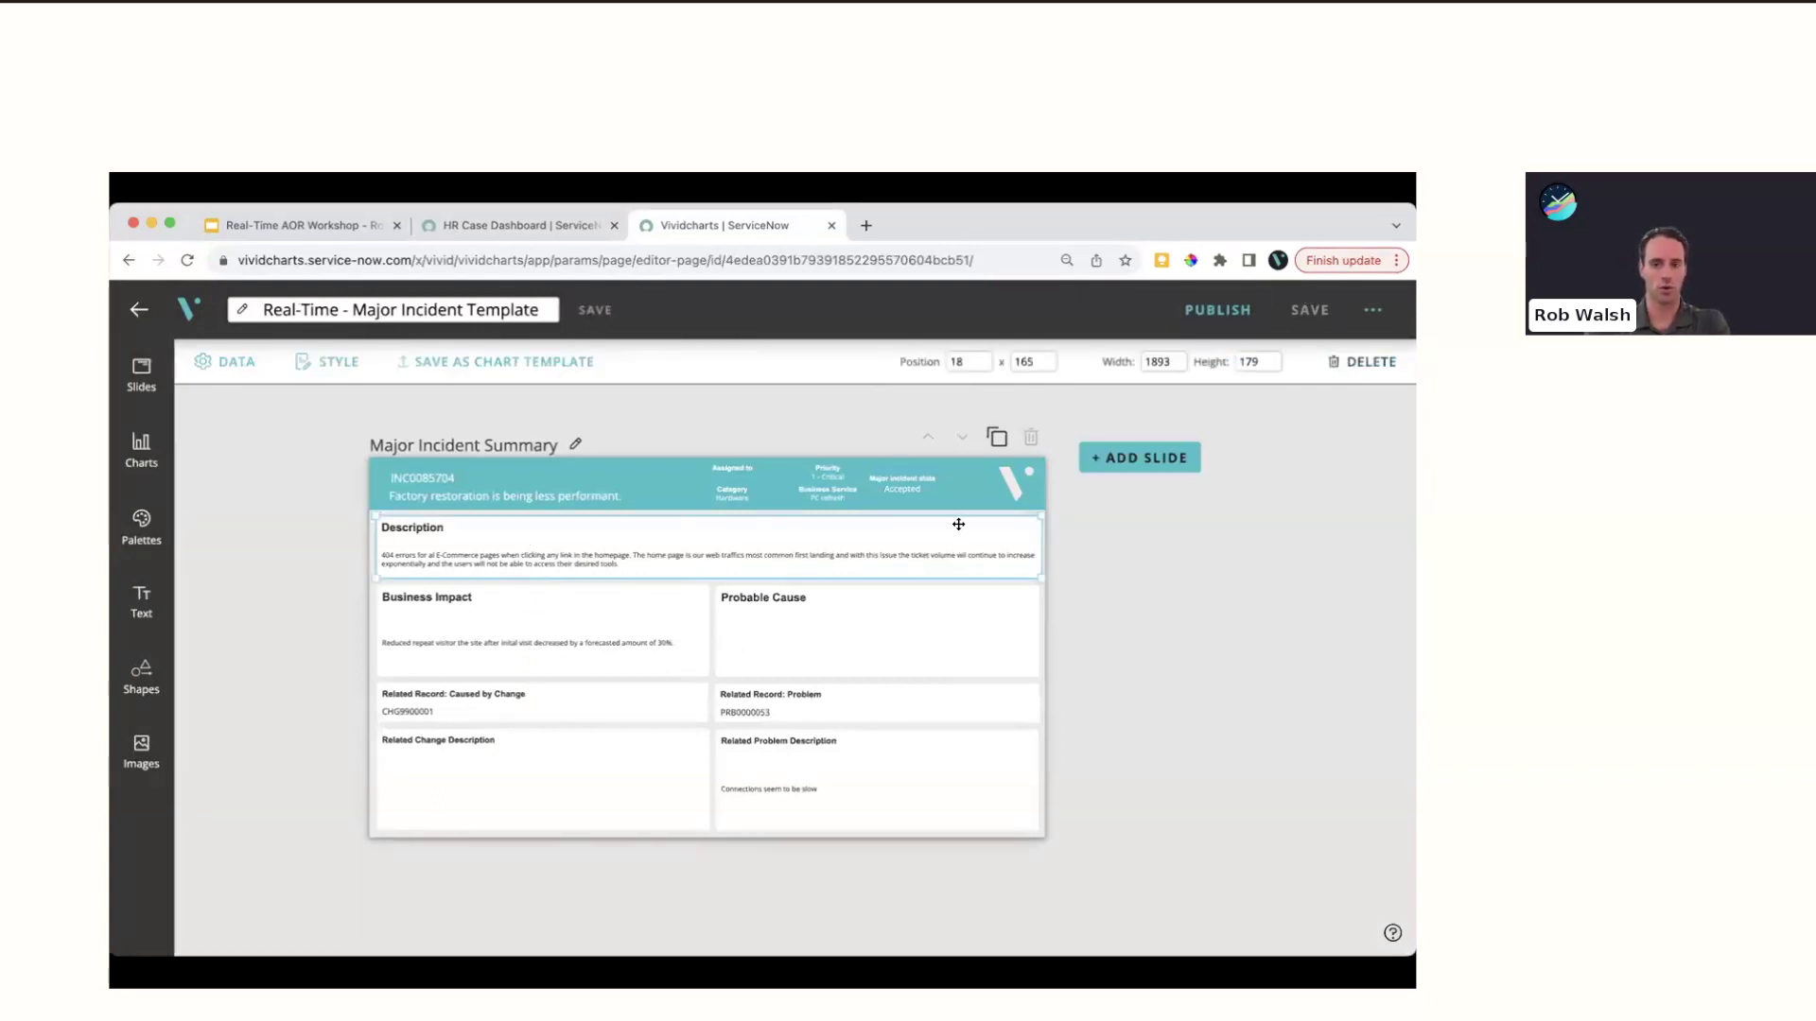
{"action": "left_click_drag", "start_coordinate": [1040, 547], "coordinate": [710, 544]}
{"action": "left_click", "coordinate": [753, 565]}
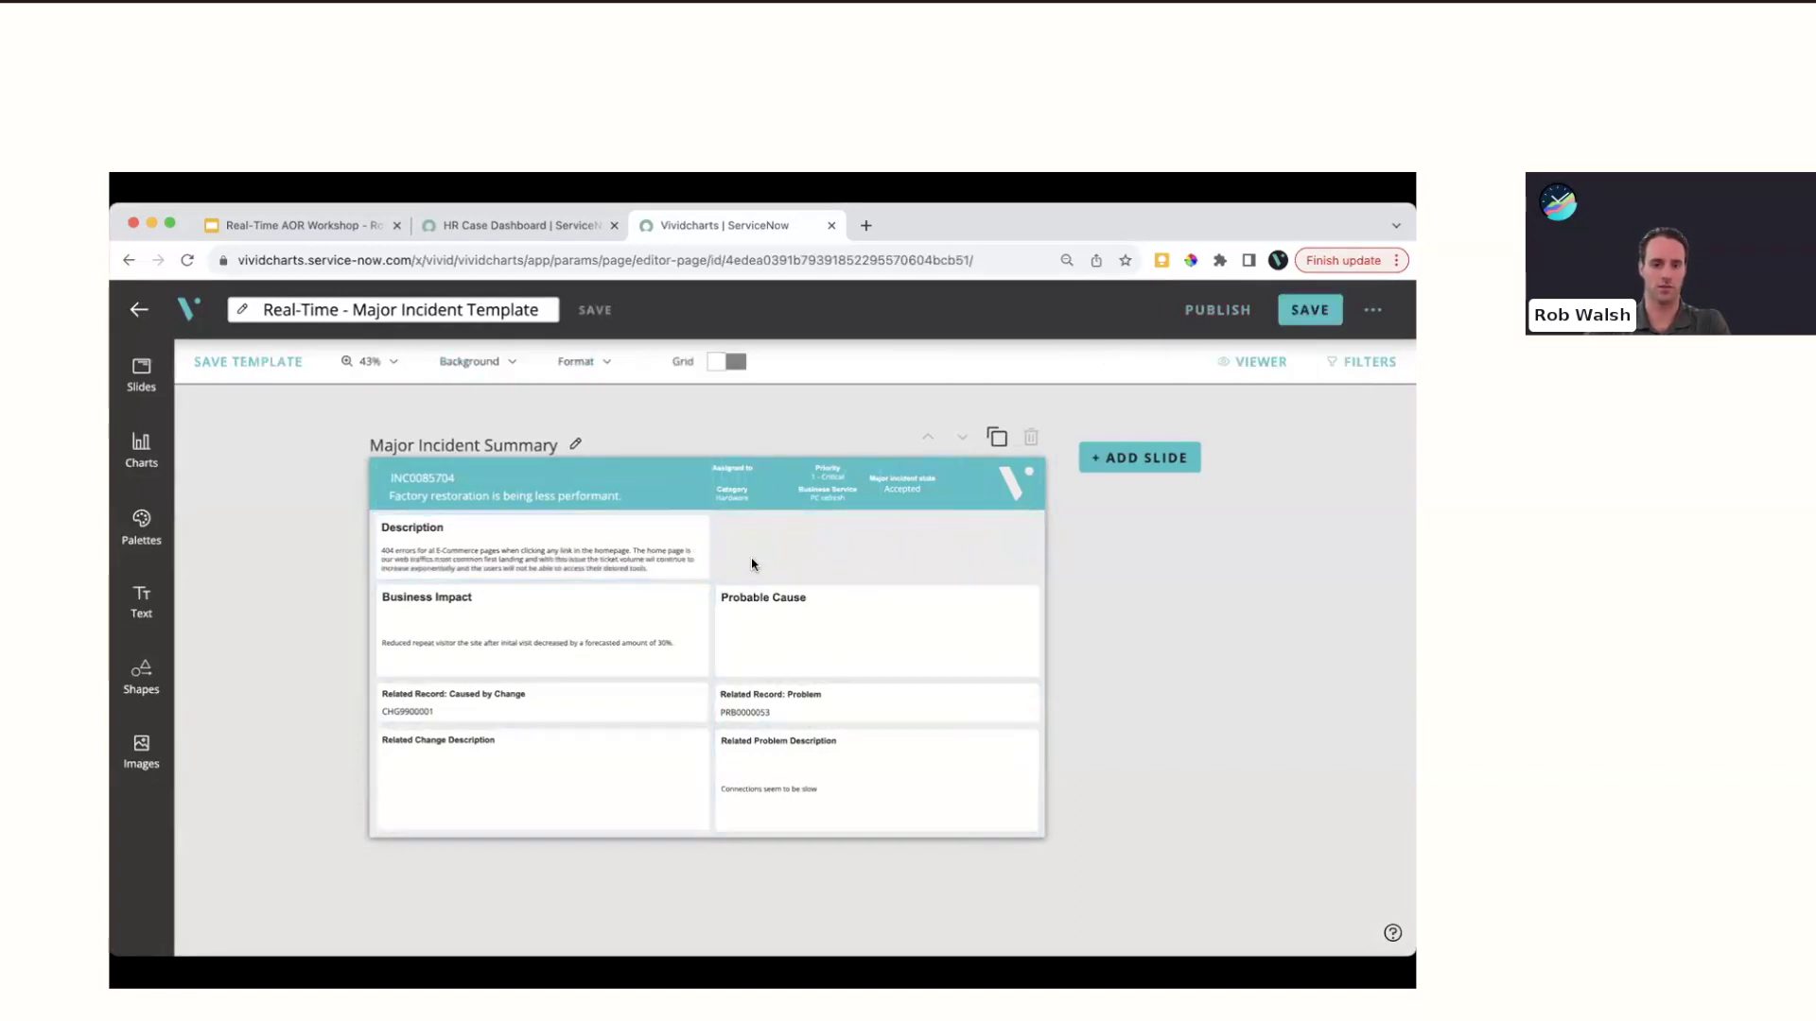
Examine the header elements of the Major Incident Summary slide, including the fields chosen for the two-row, two-column record block
{"action": "left_click", "coordinate": [825, 489]}
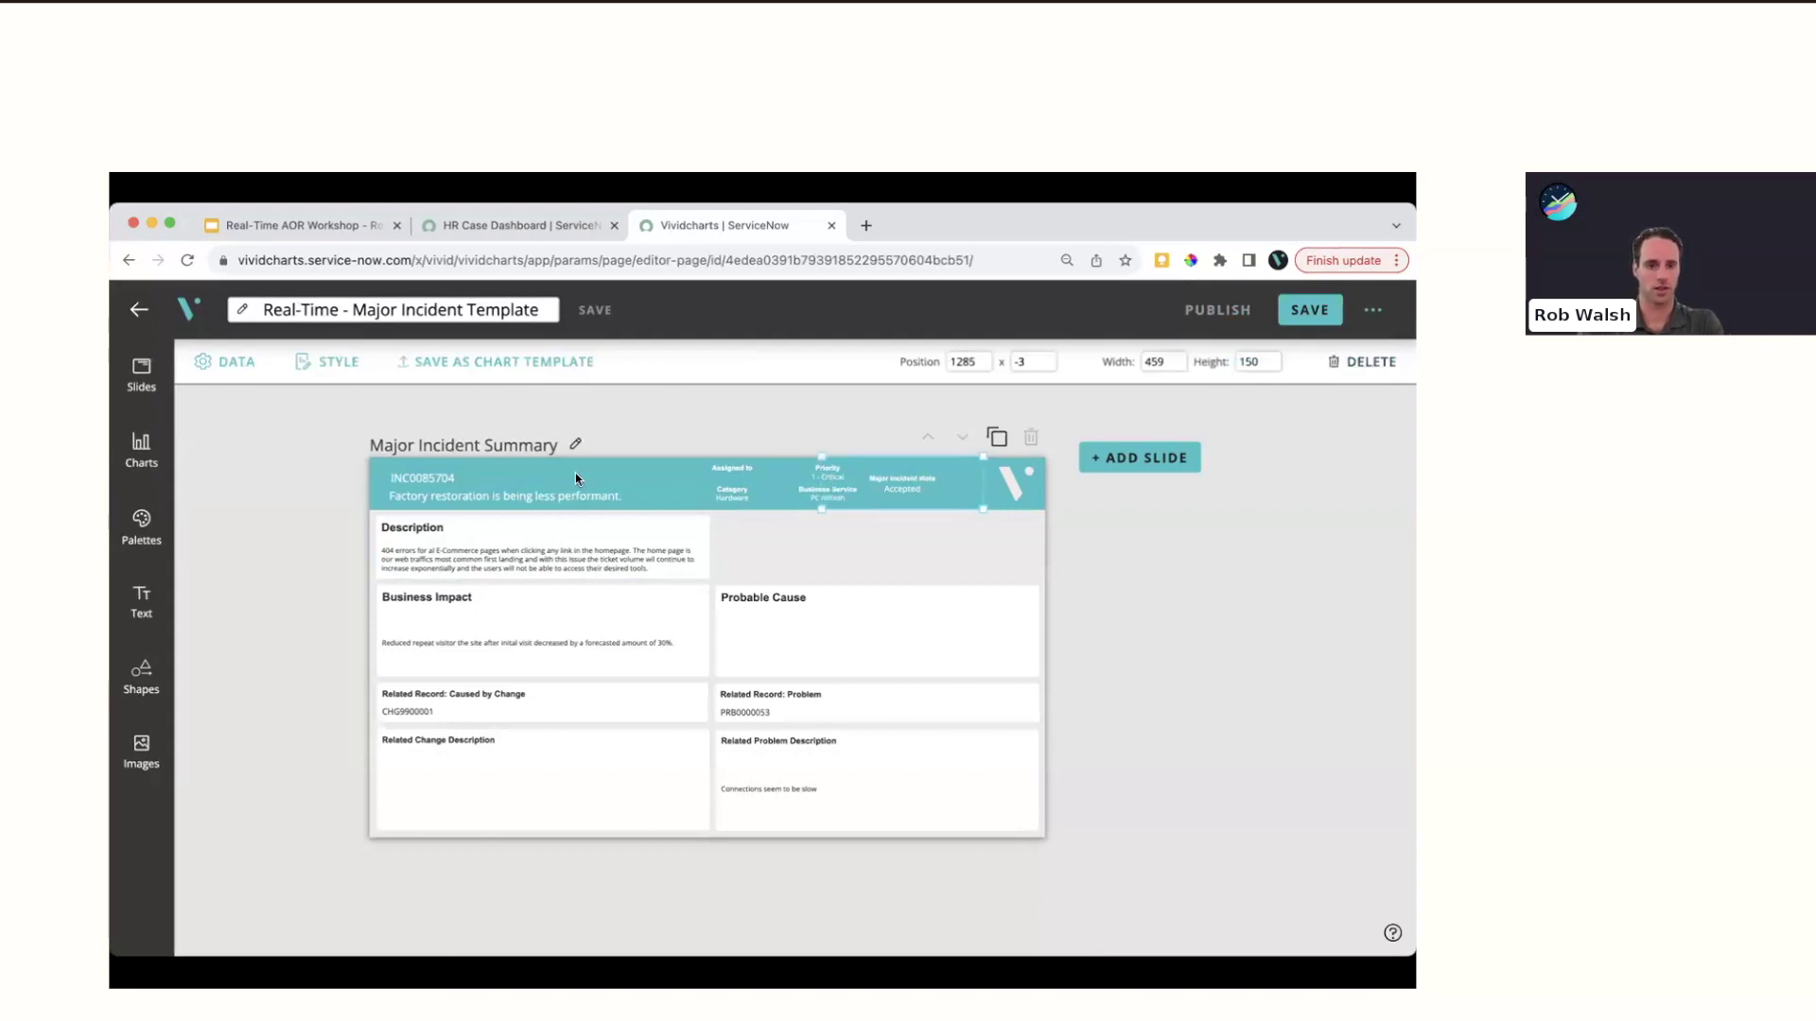
{"action": "left_click", "coordinate": [681, 487]}
{"action": "left_click", "coordinate": [263, 363]}
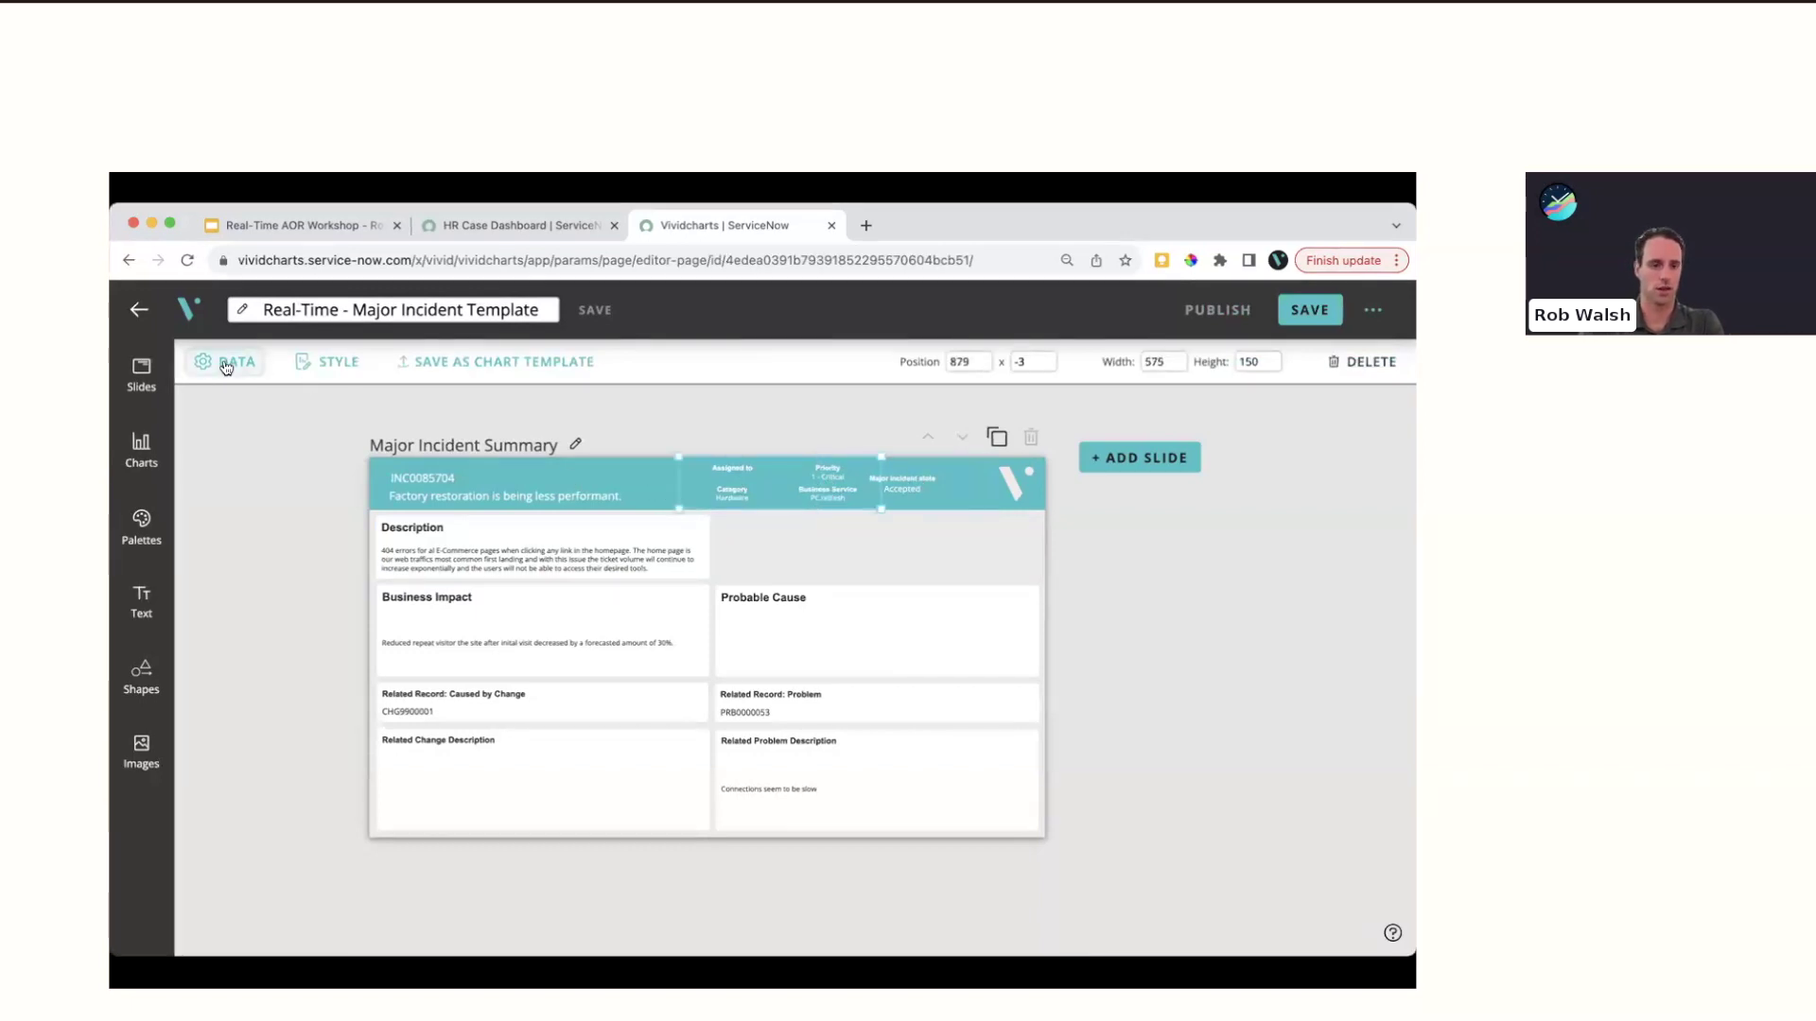
{"action": "left_click", "coordinate": [565, 533]}
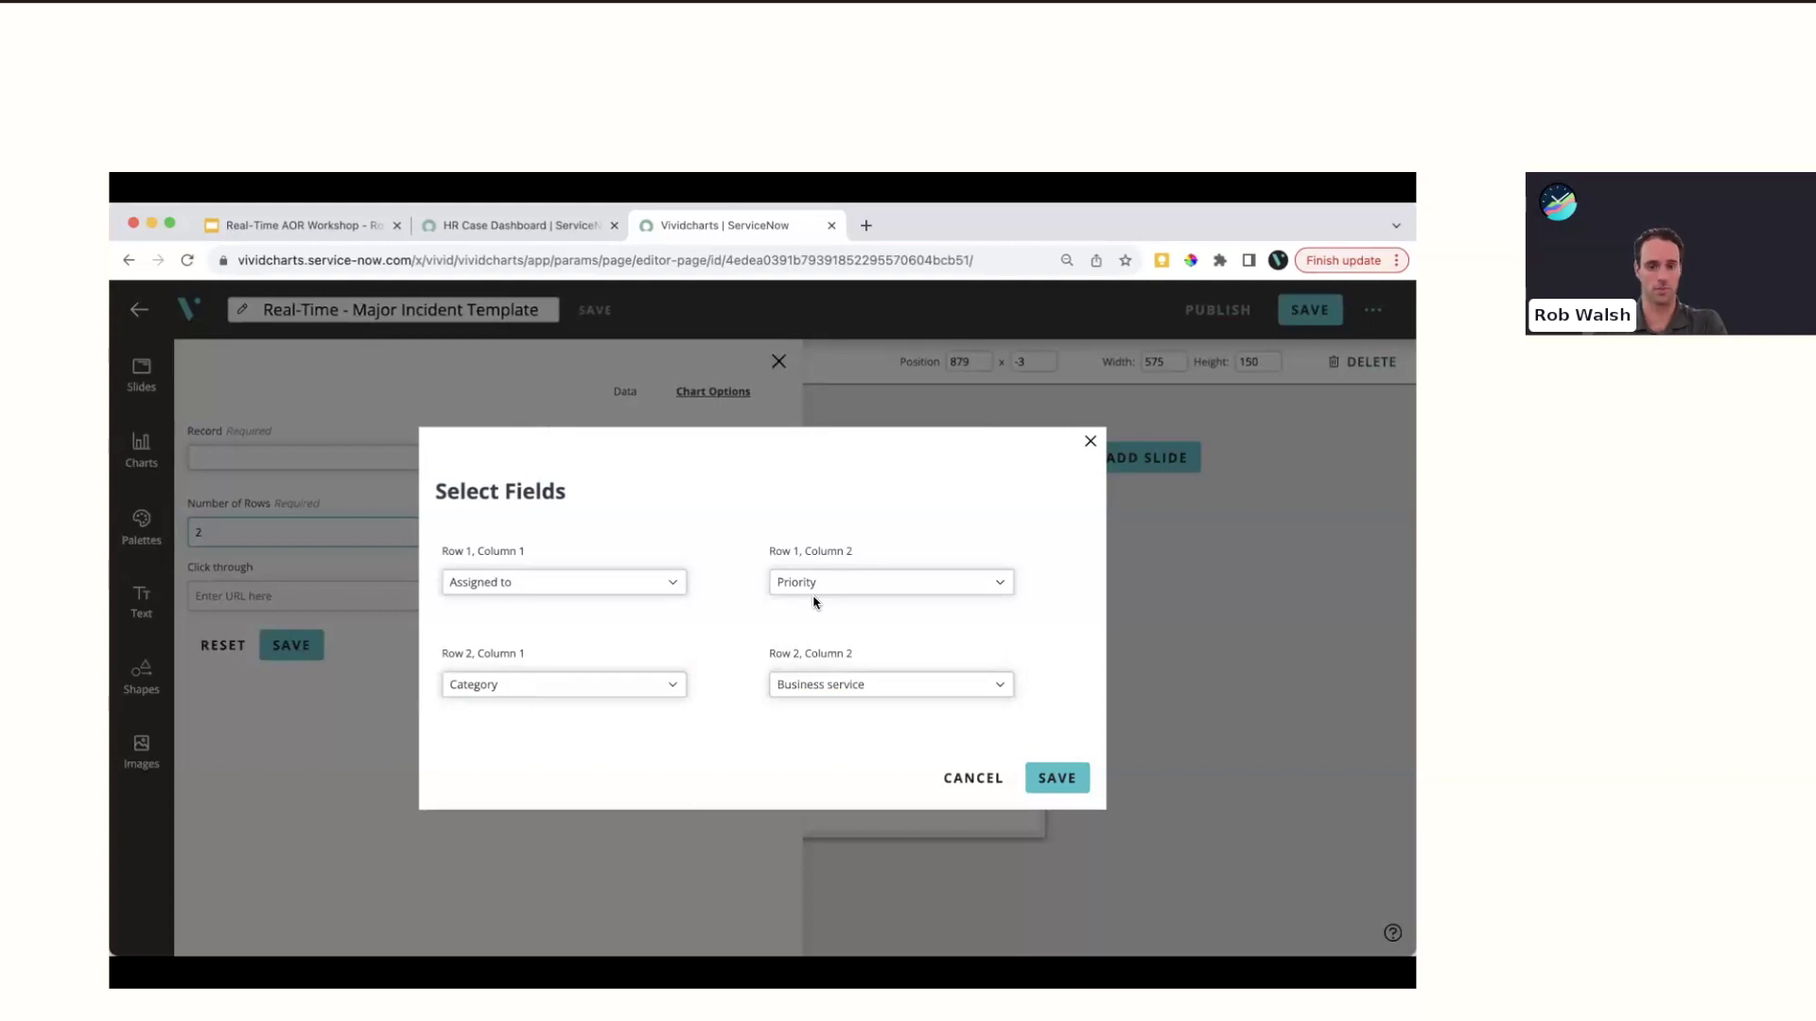
{"action": "left_click", "coordinate": [1089, 442]}
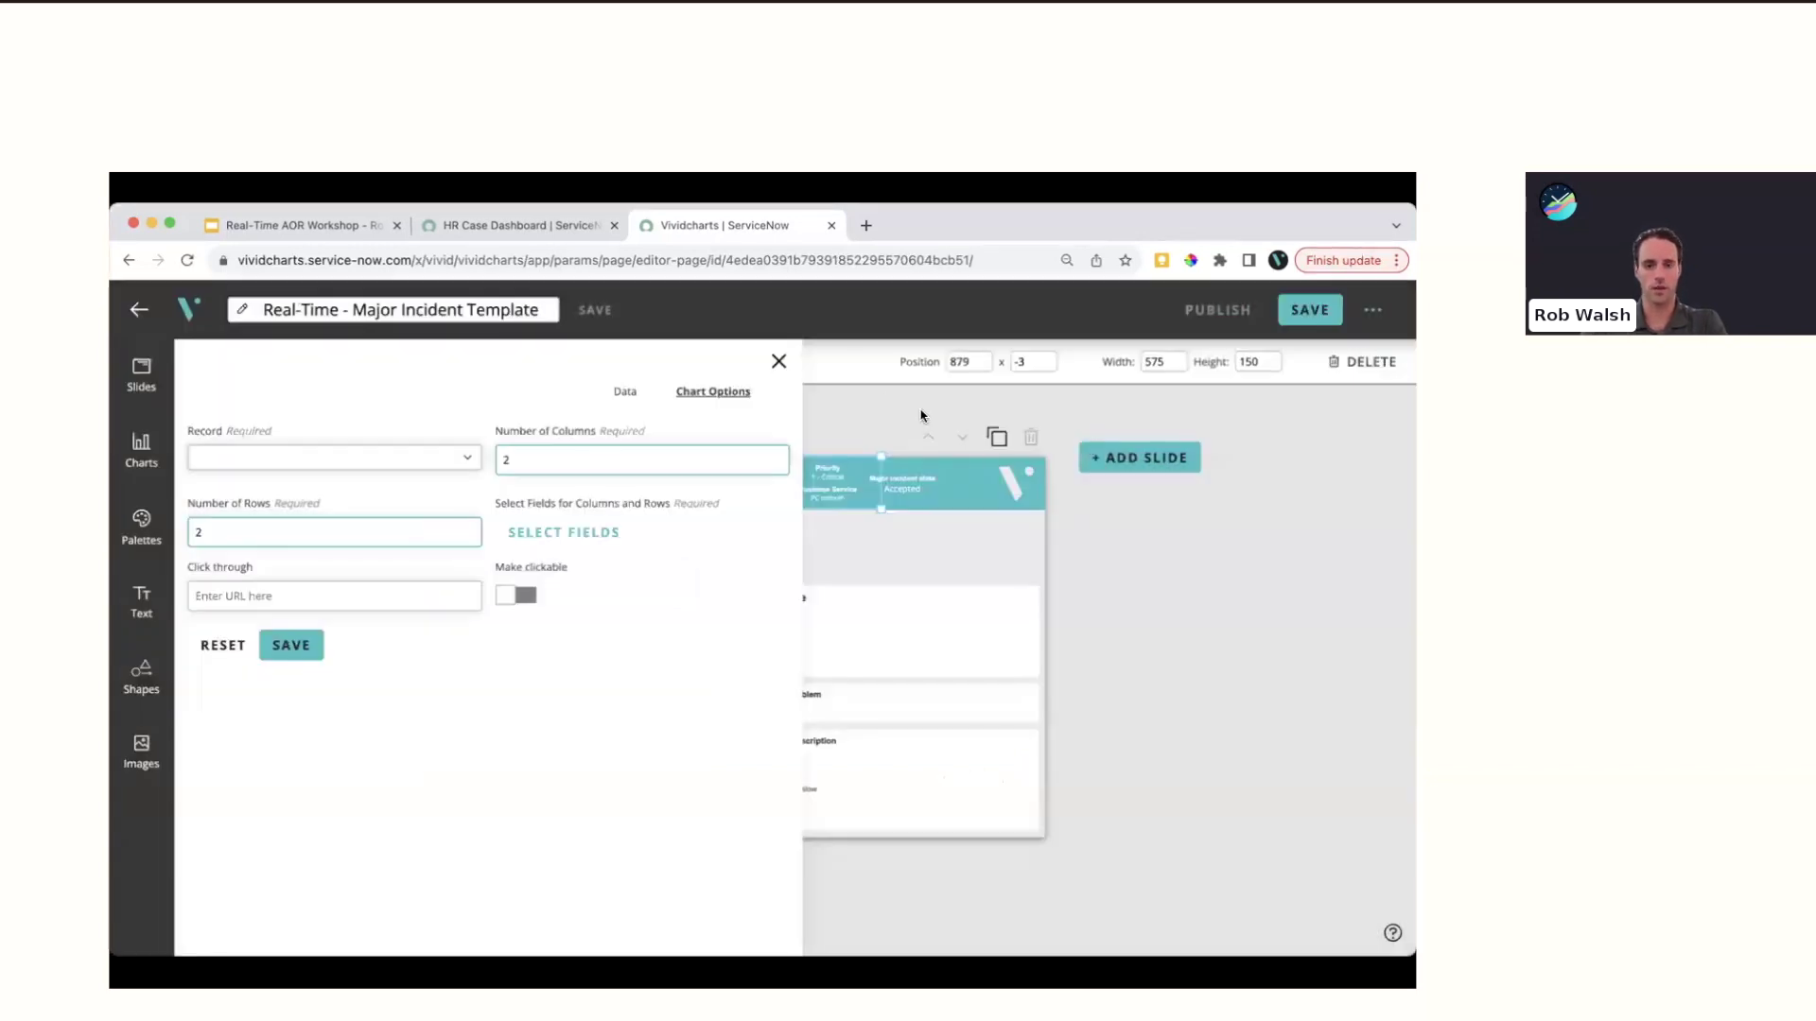
{"action": "left_click", "coordinate": [779, 362]}
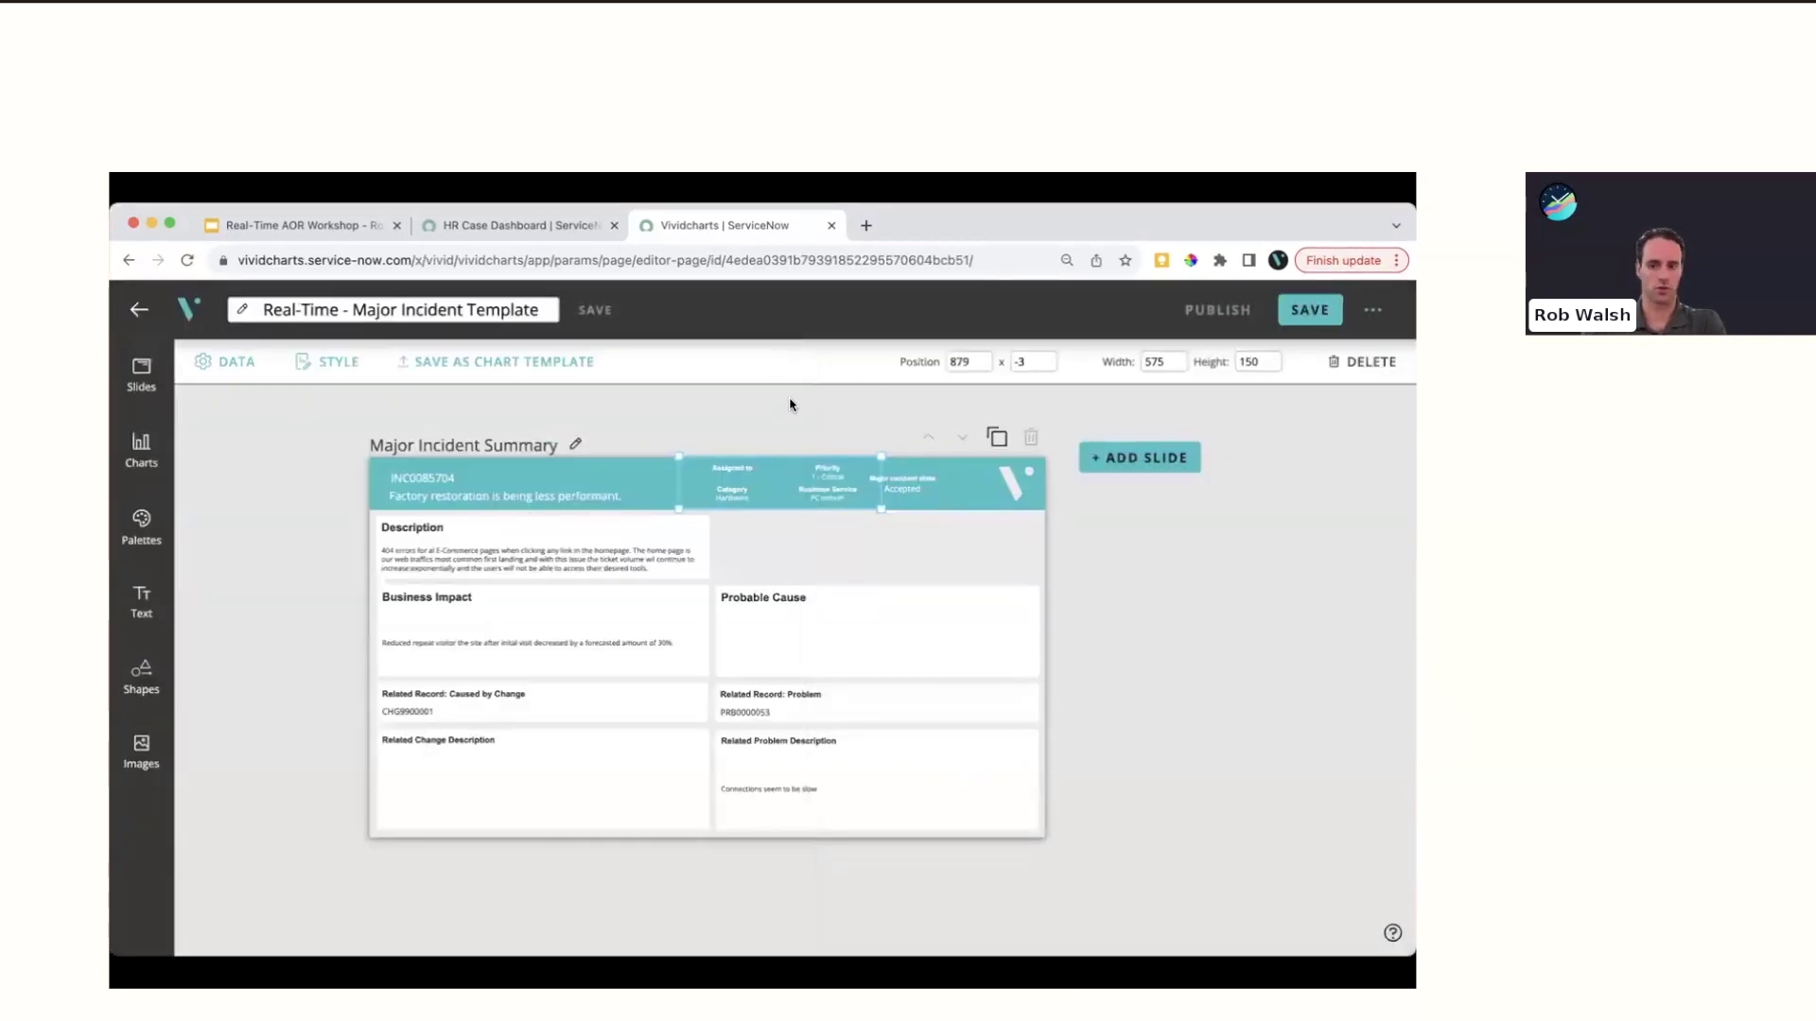
{"action": "left_click", "coordinate": [1006, 484]}
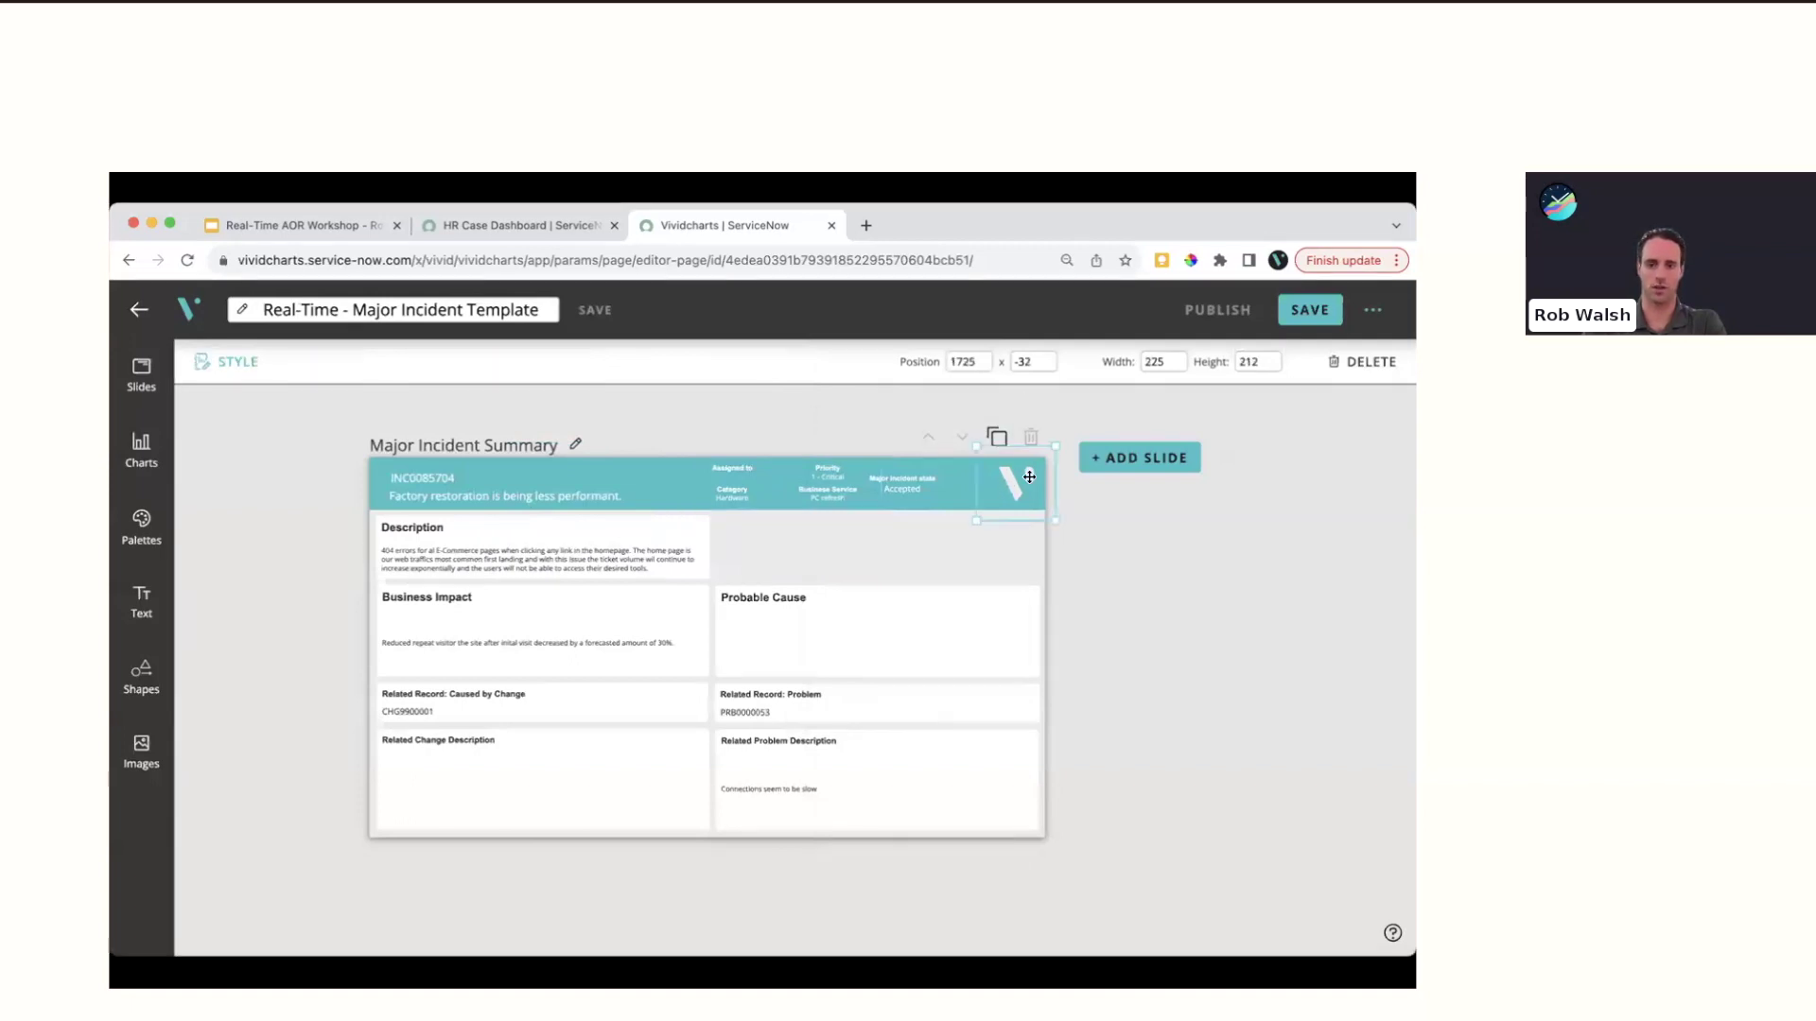
{"action": "left_click", "coordinate": [977, 482]}
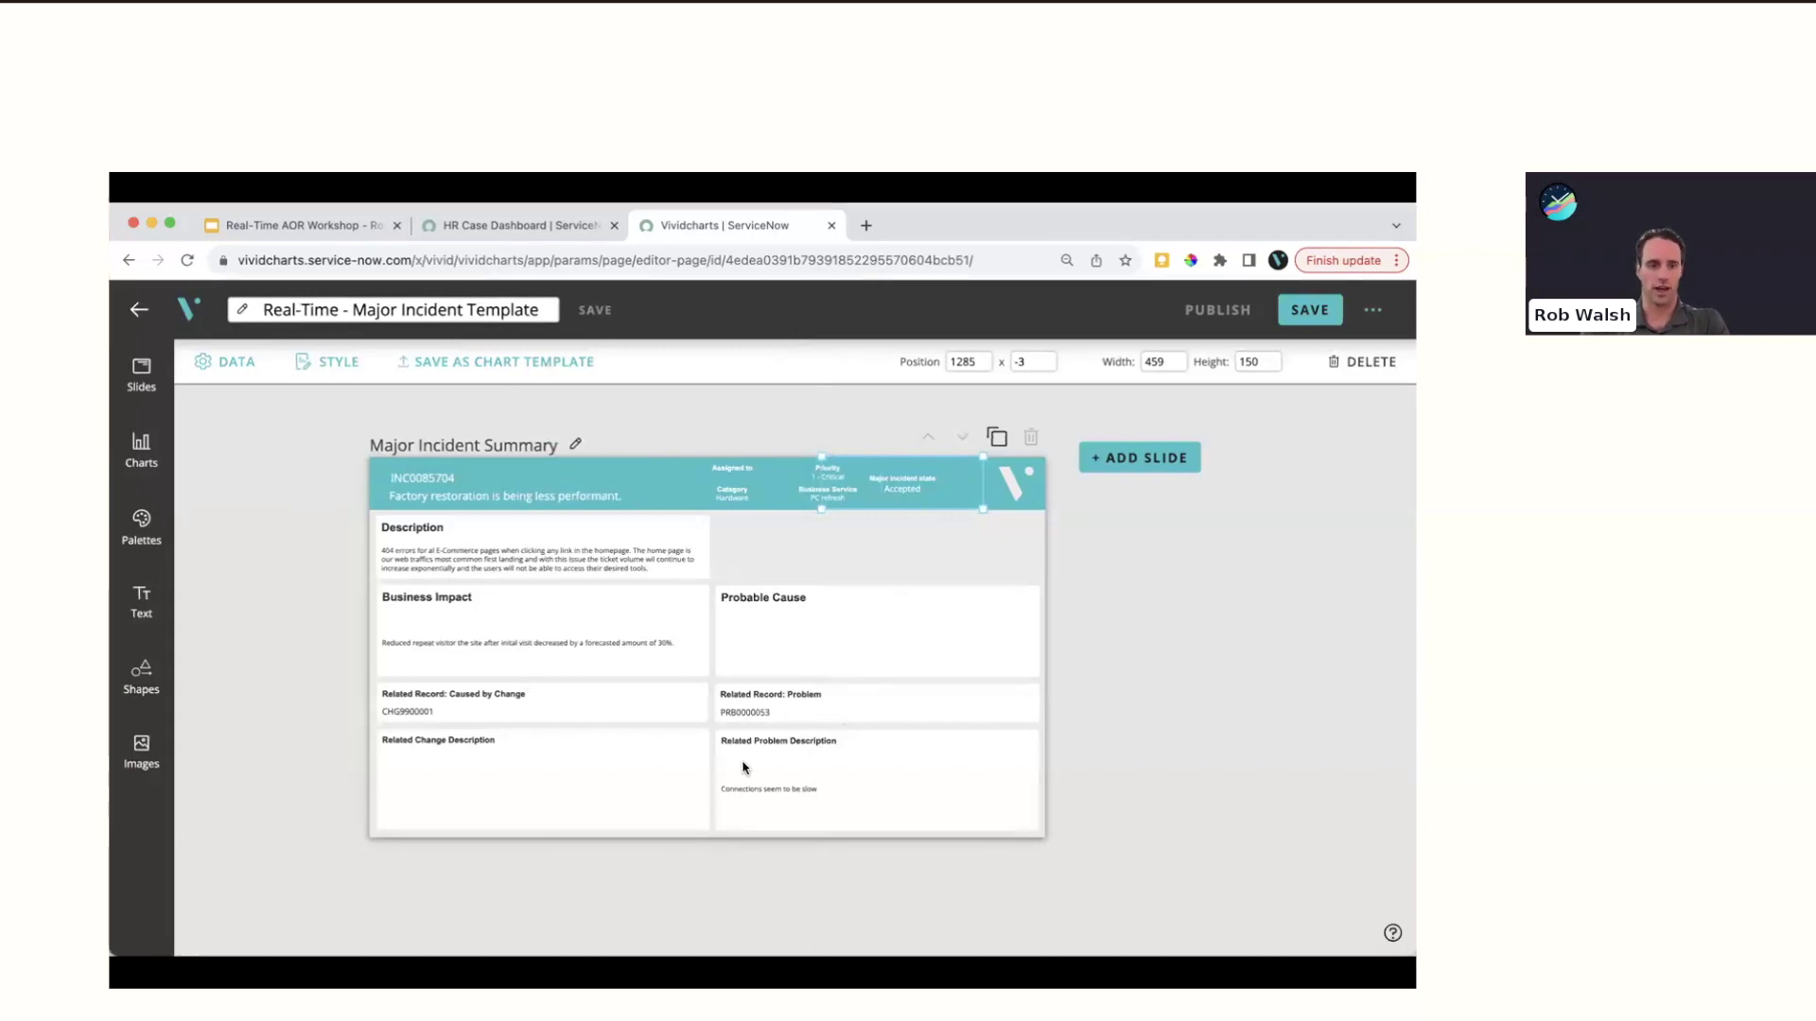
Leave the template without keeping its edits and open "Real-Time - Major Incident Hub" for editing from the Real-Time collection
{"action": "left_click", "coordinate": [139, 310]}
{"action": "left_click", "coordinate": [779, 662]}
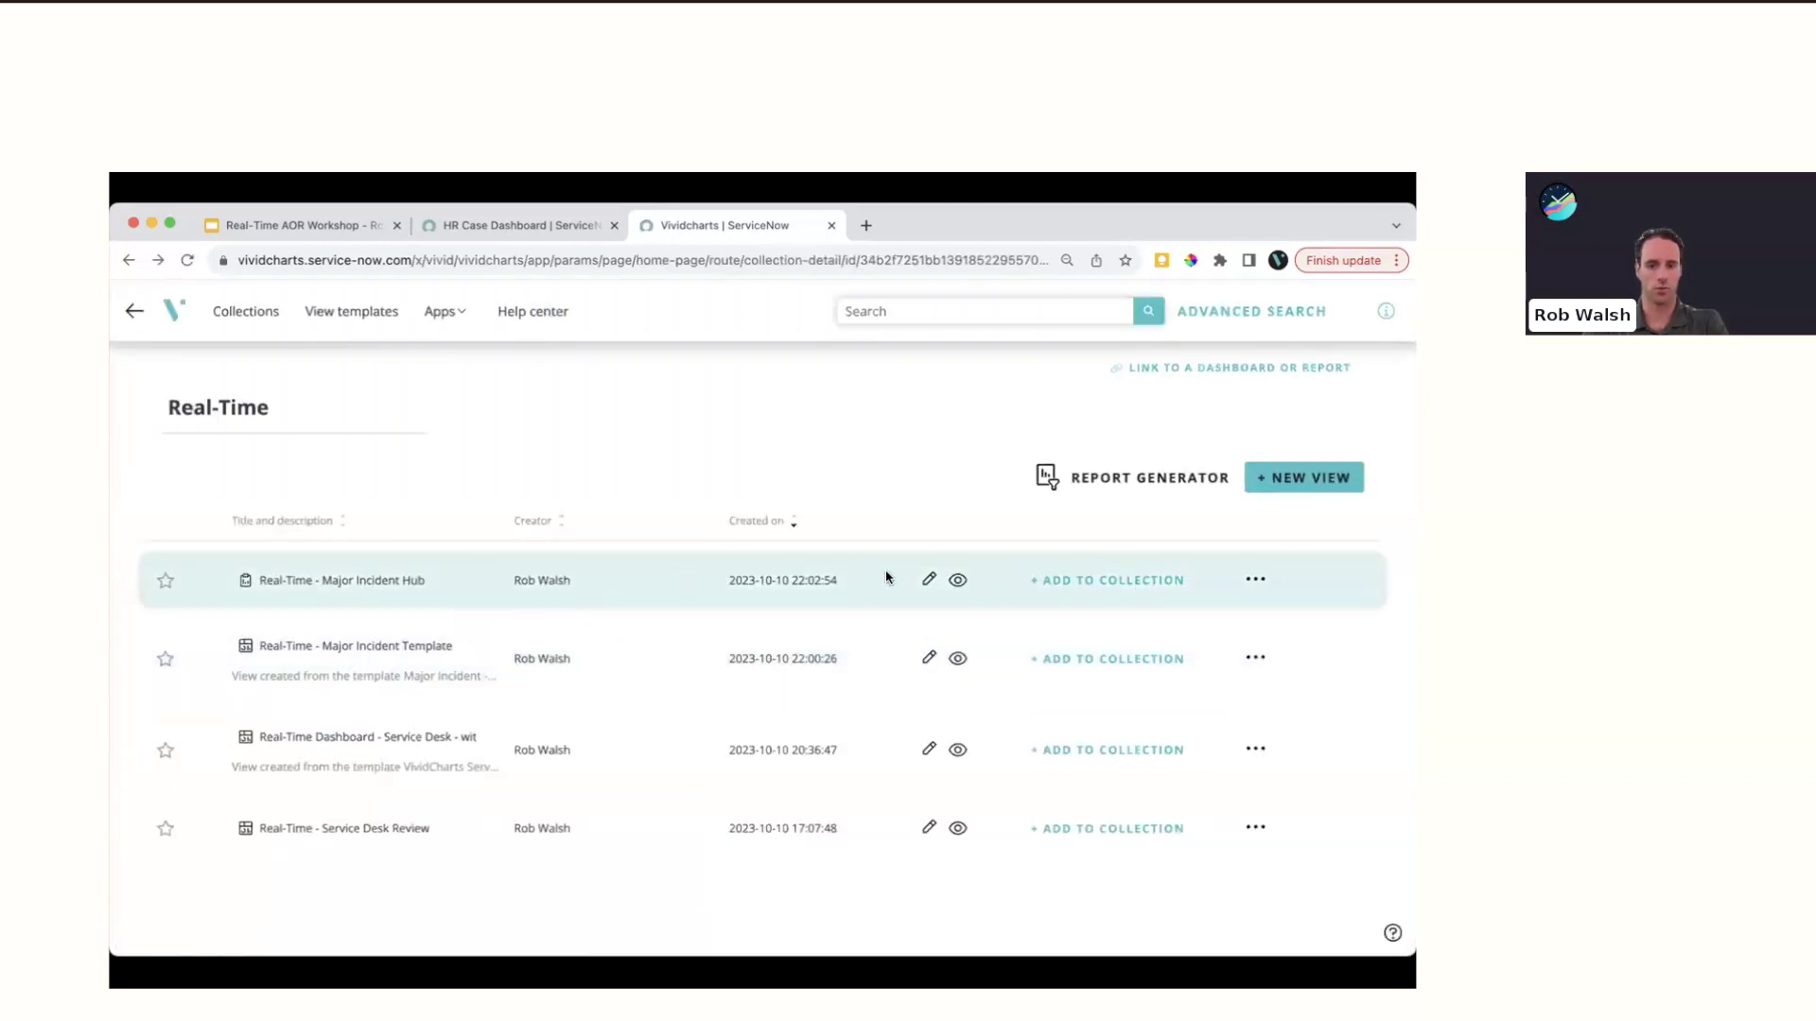
{"action": "left_click", "coordinate": [928, 579]}
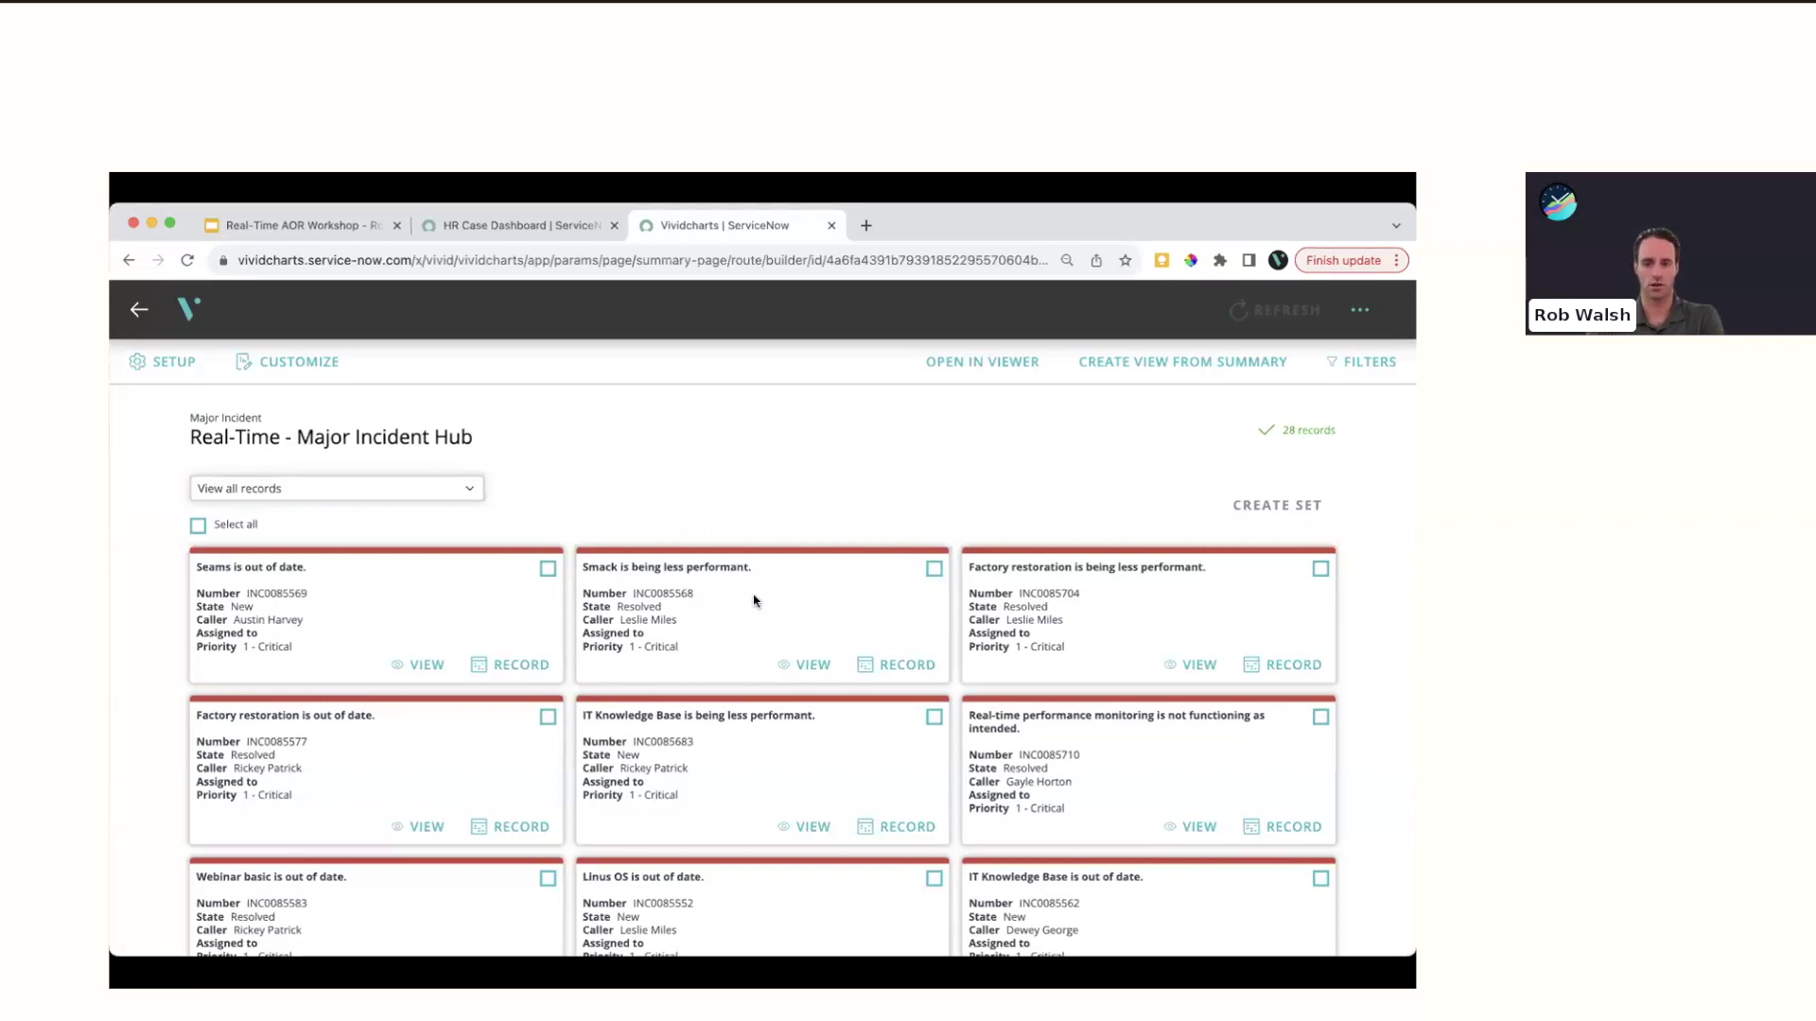
View the summary slide of the "Factory restoration is being less performant" incident, and close it to return to the hub
{"action": "scroll", "coordinate": [811, 736], "scroll_direction": "down", "scroll_amount": 1}
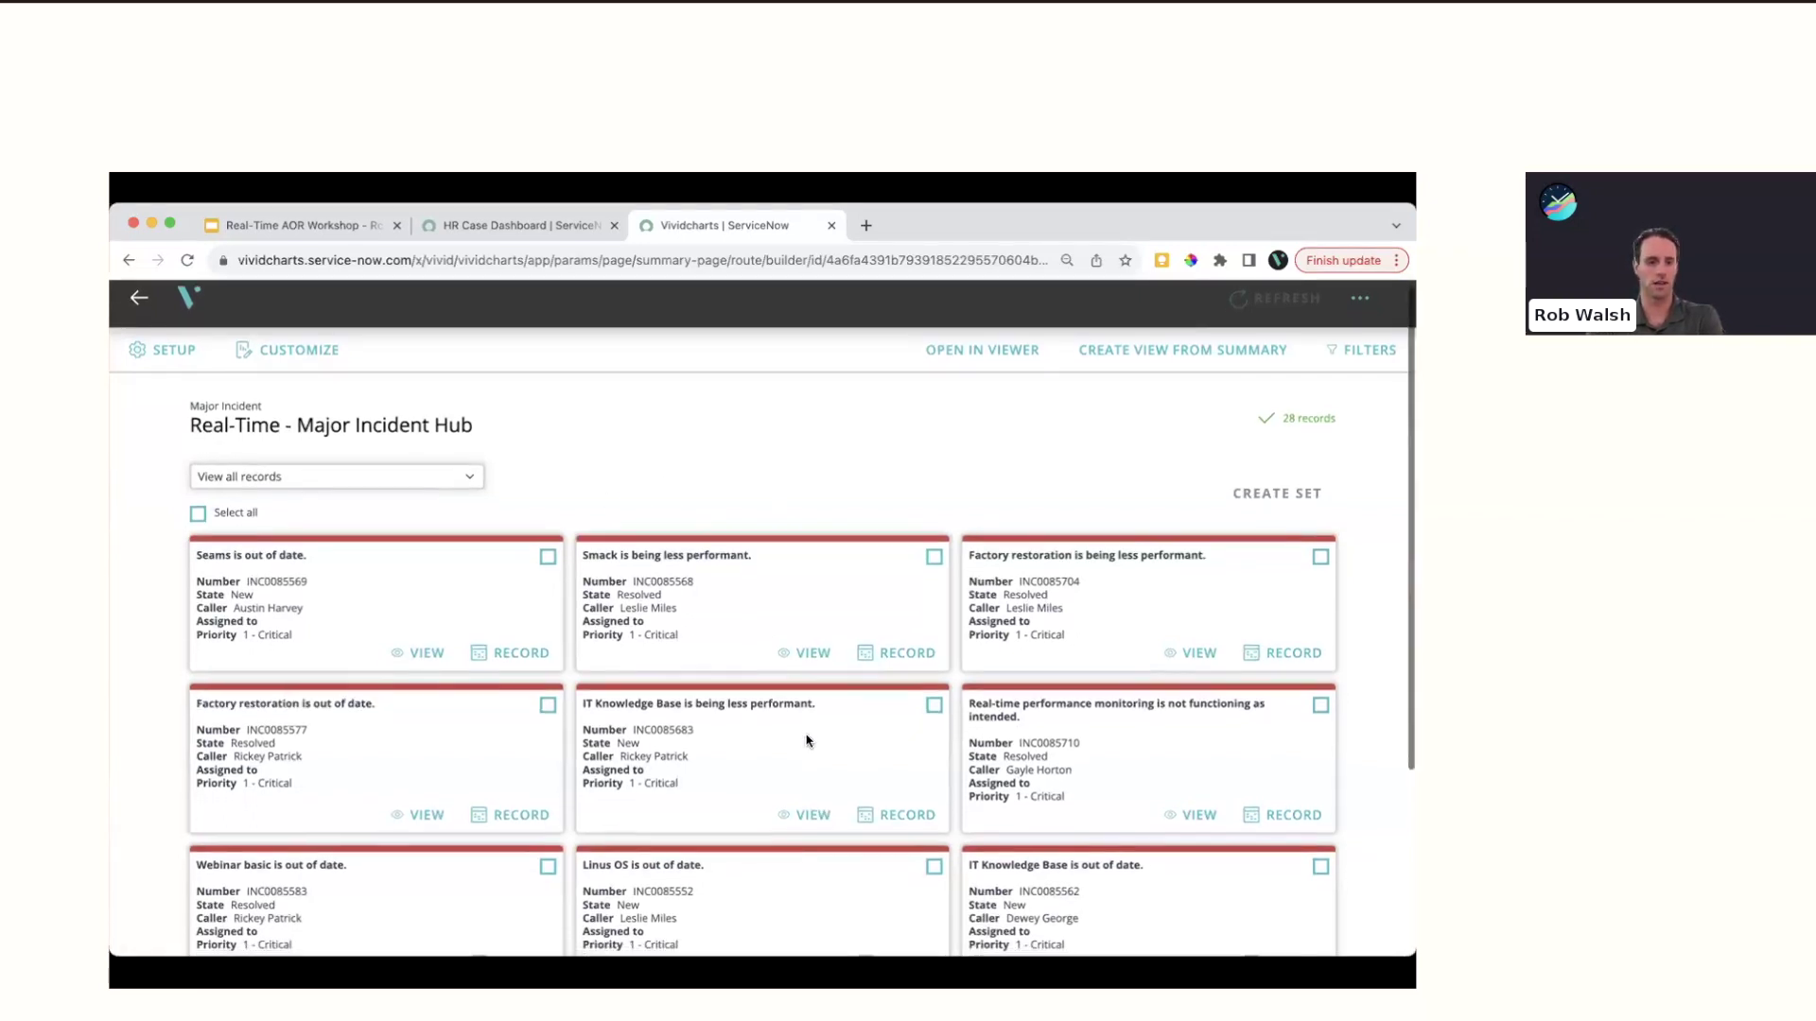
{"action": "left_click", "coordinate": [1189, 653]}
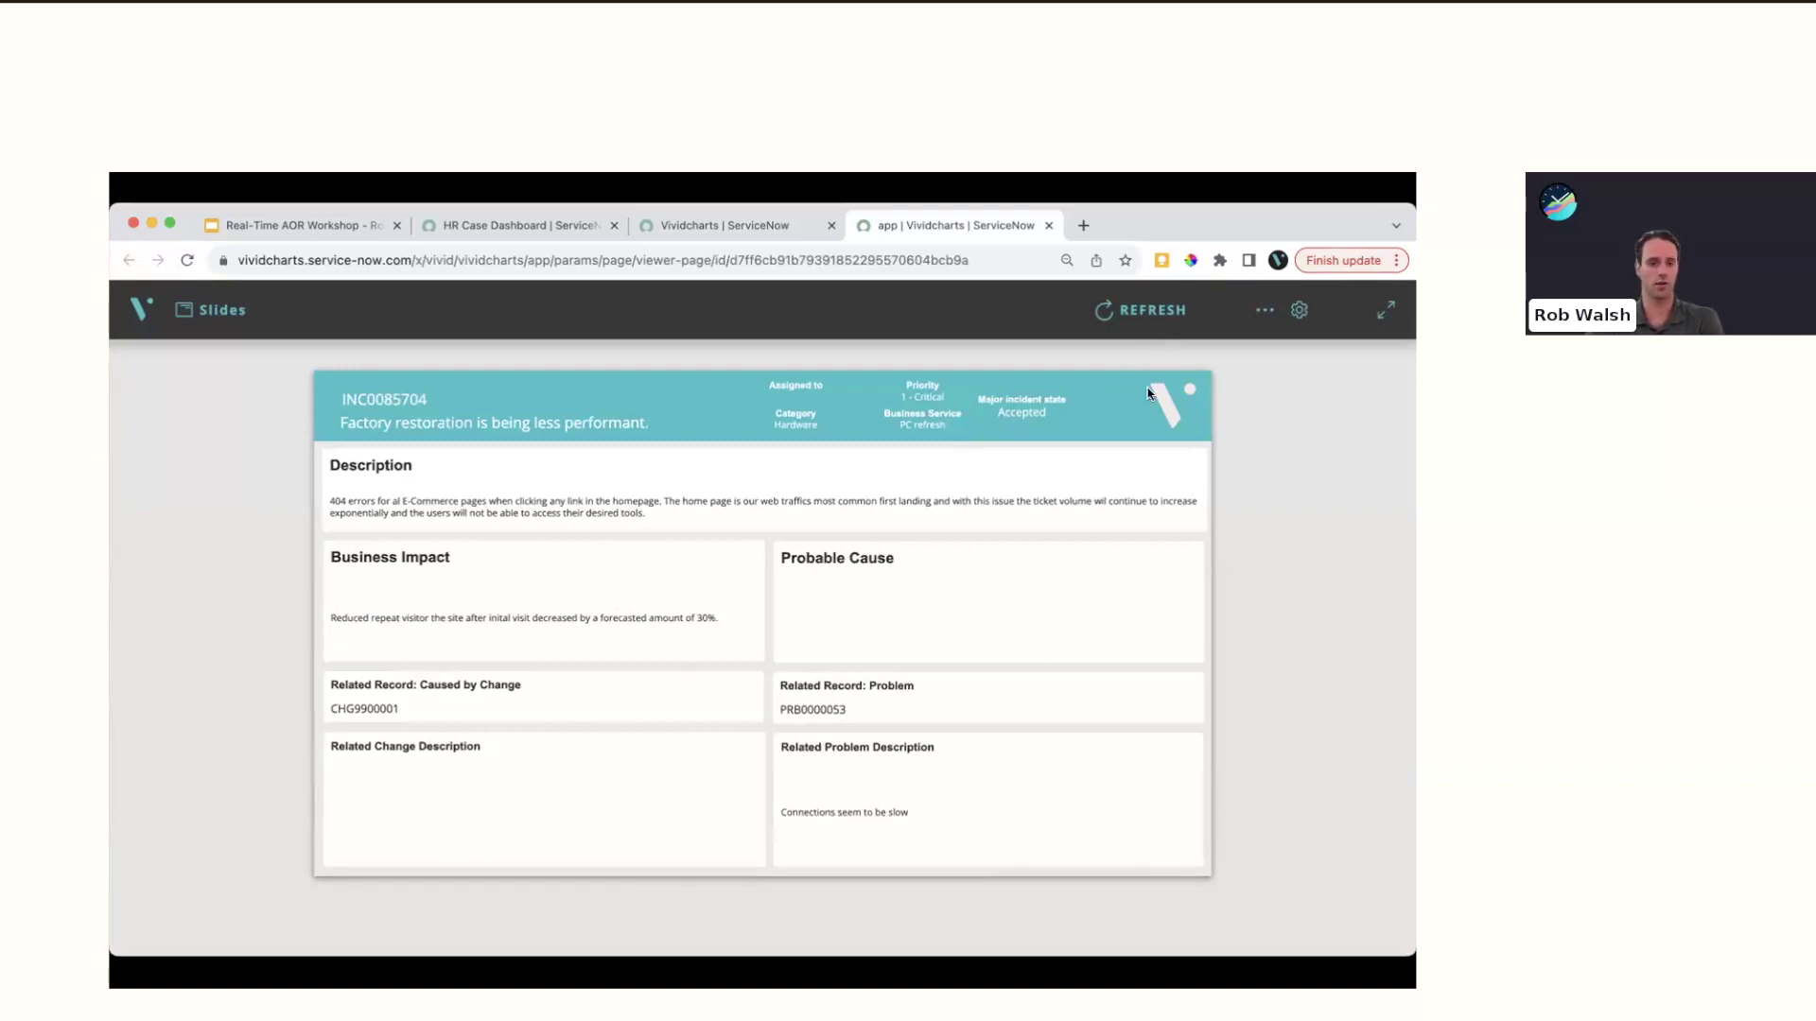
{"action": "left_click", "coordinate": [1050, 226]}
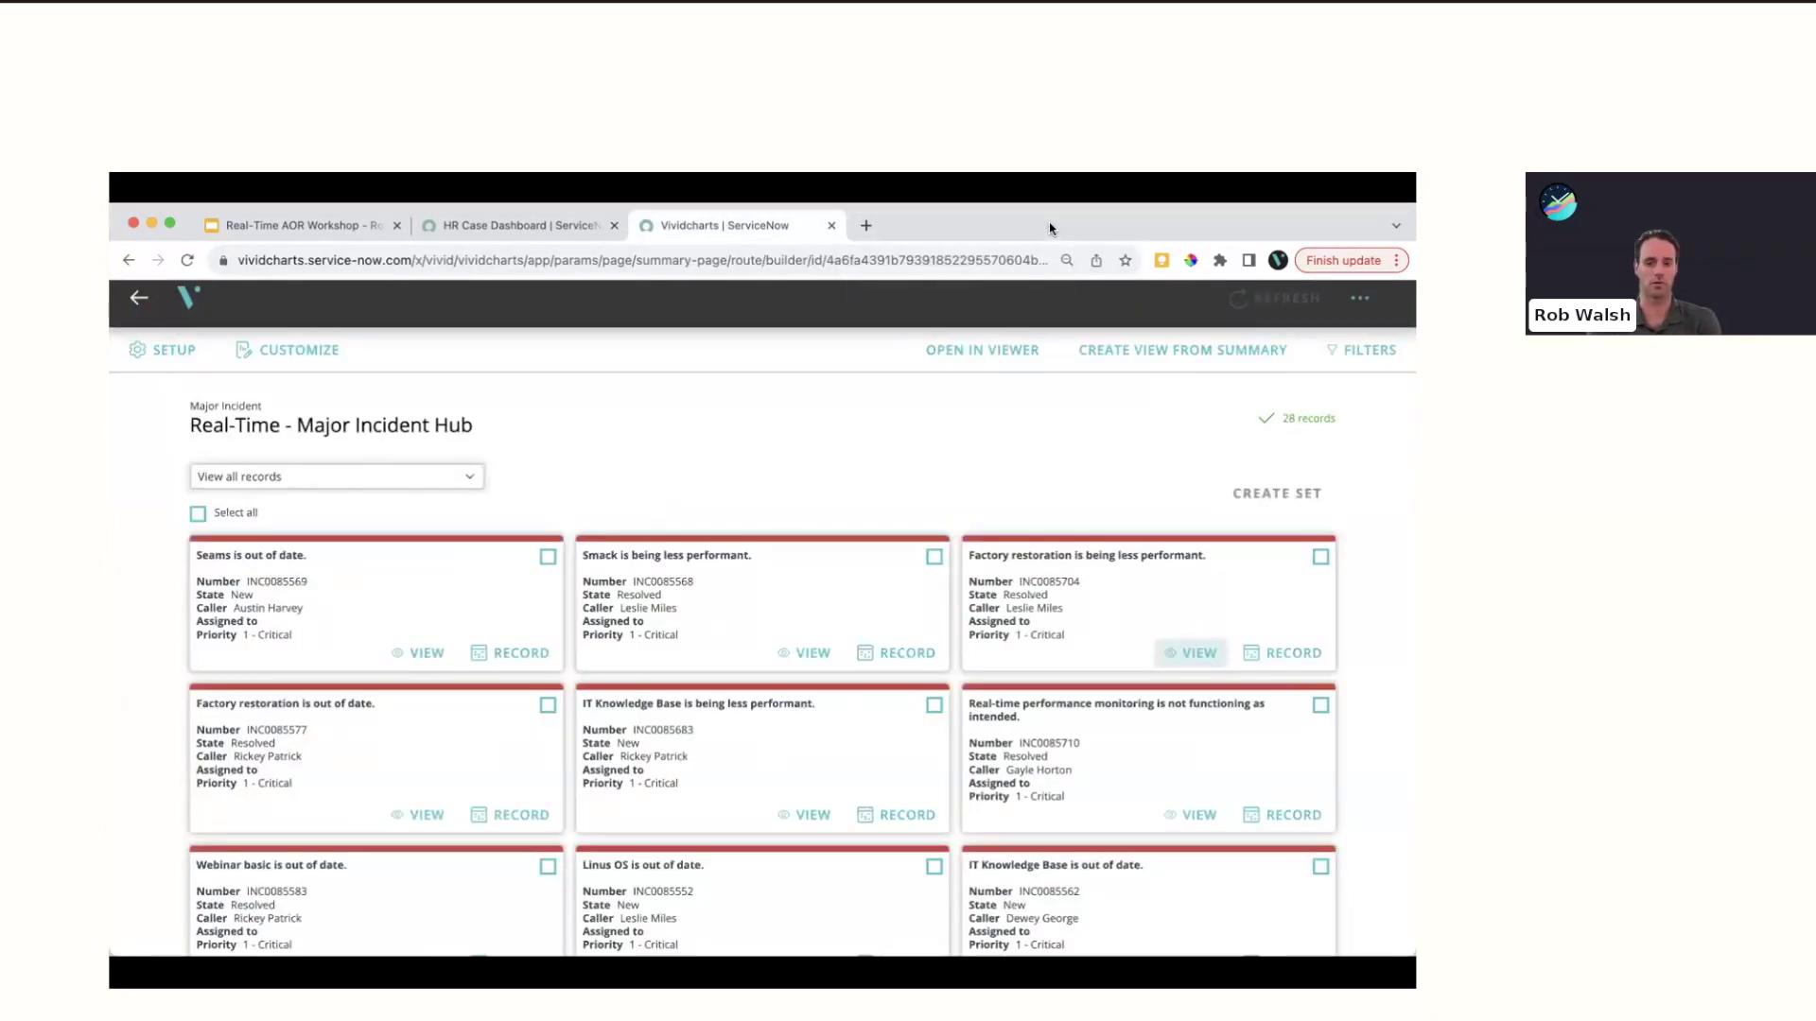
Create a set named "Monthly Ops Review - Oct." from the two Factory restoration incidents and the Real-time performance monitoring incident
{"action": "left_click", "coordinate": [1320, 556]}
{"action": "left_click", "coordinate": [548, 706]}
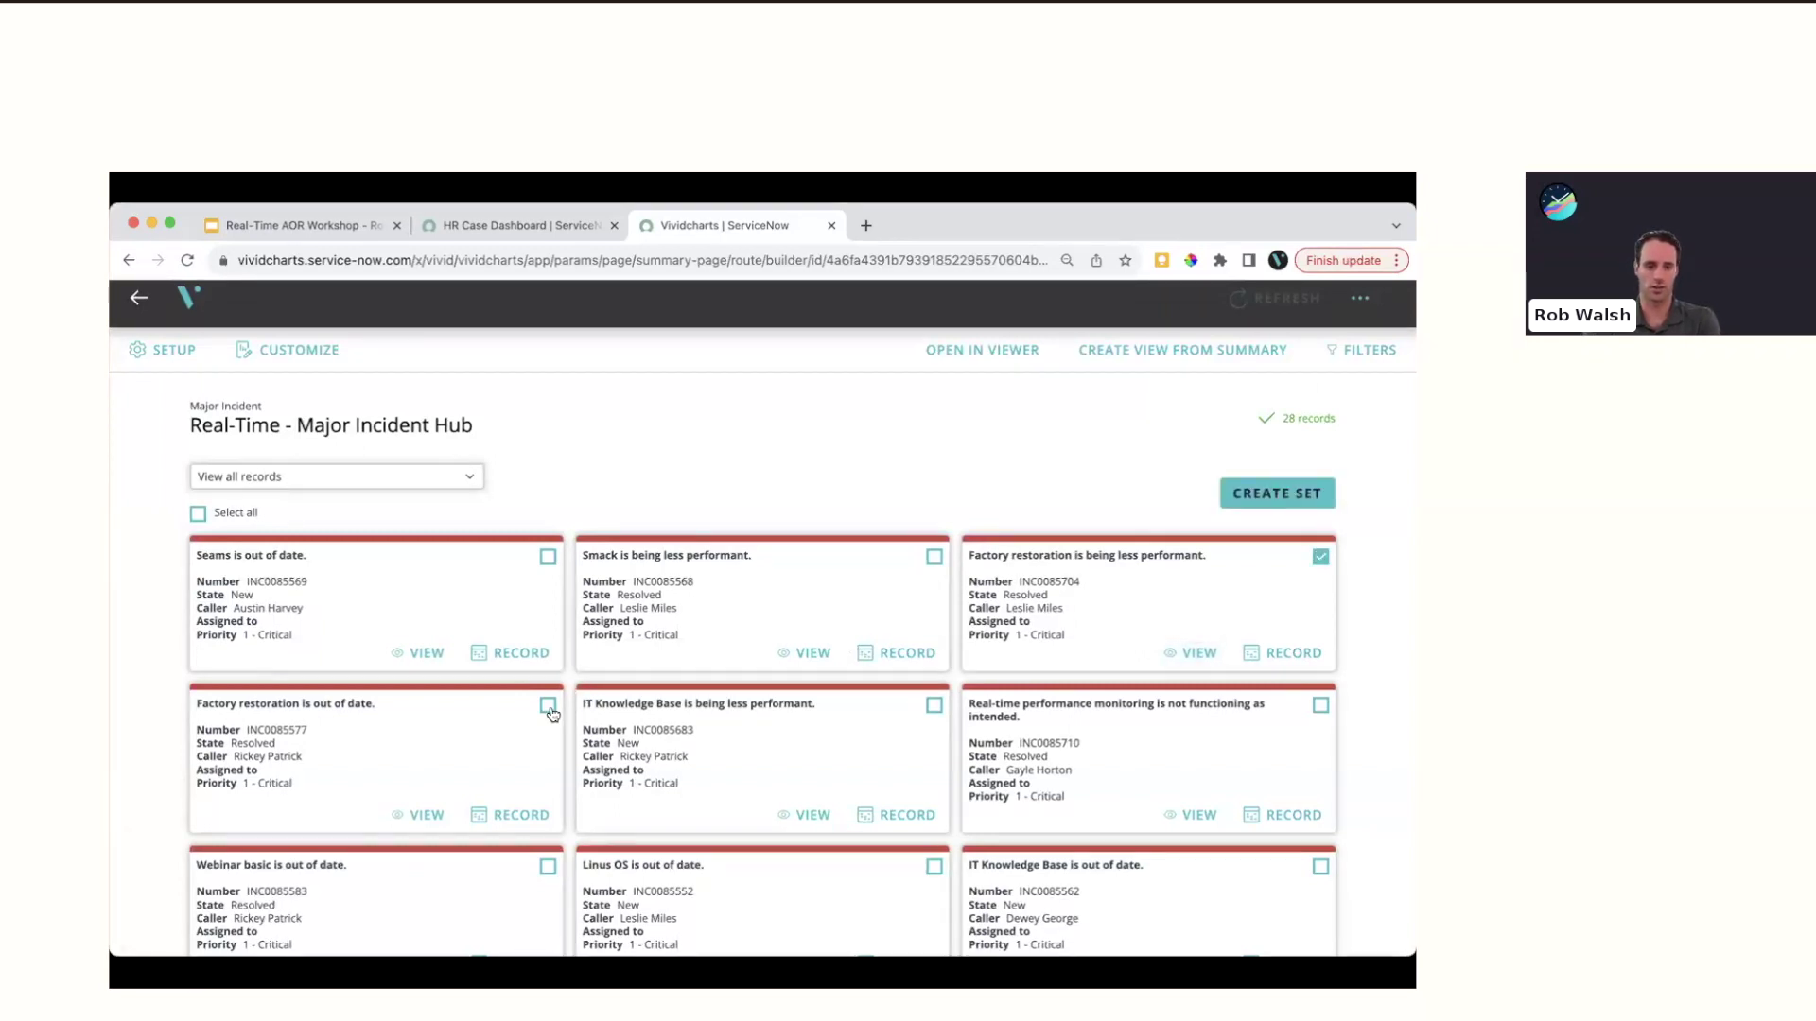
{"action": "left_click", "coordinate": [1320, 707]}
{"action": "left_click", "coordinate": [1295, 495]}
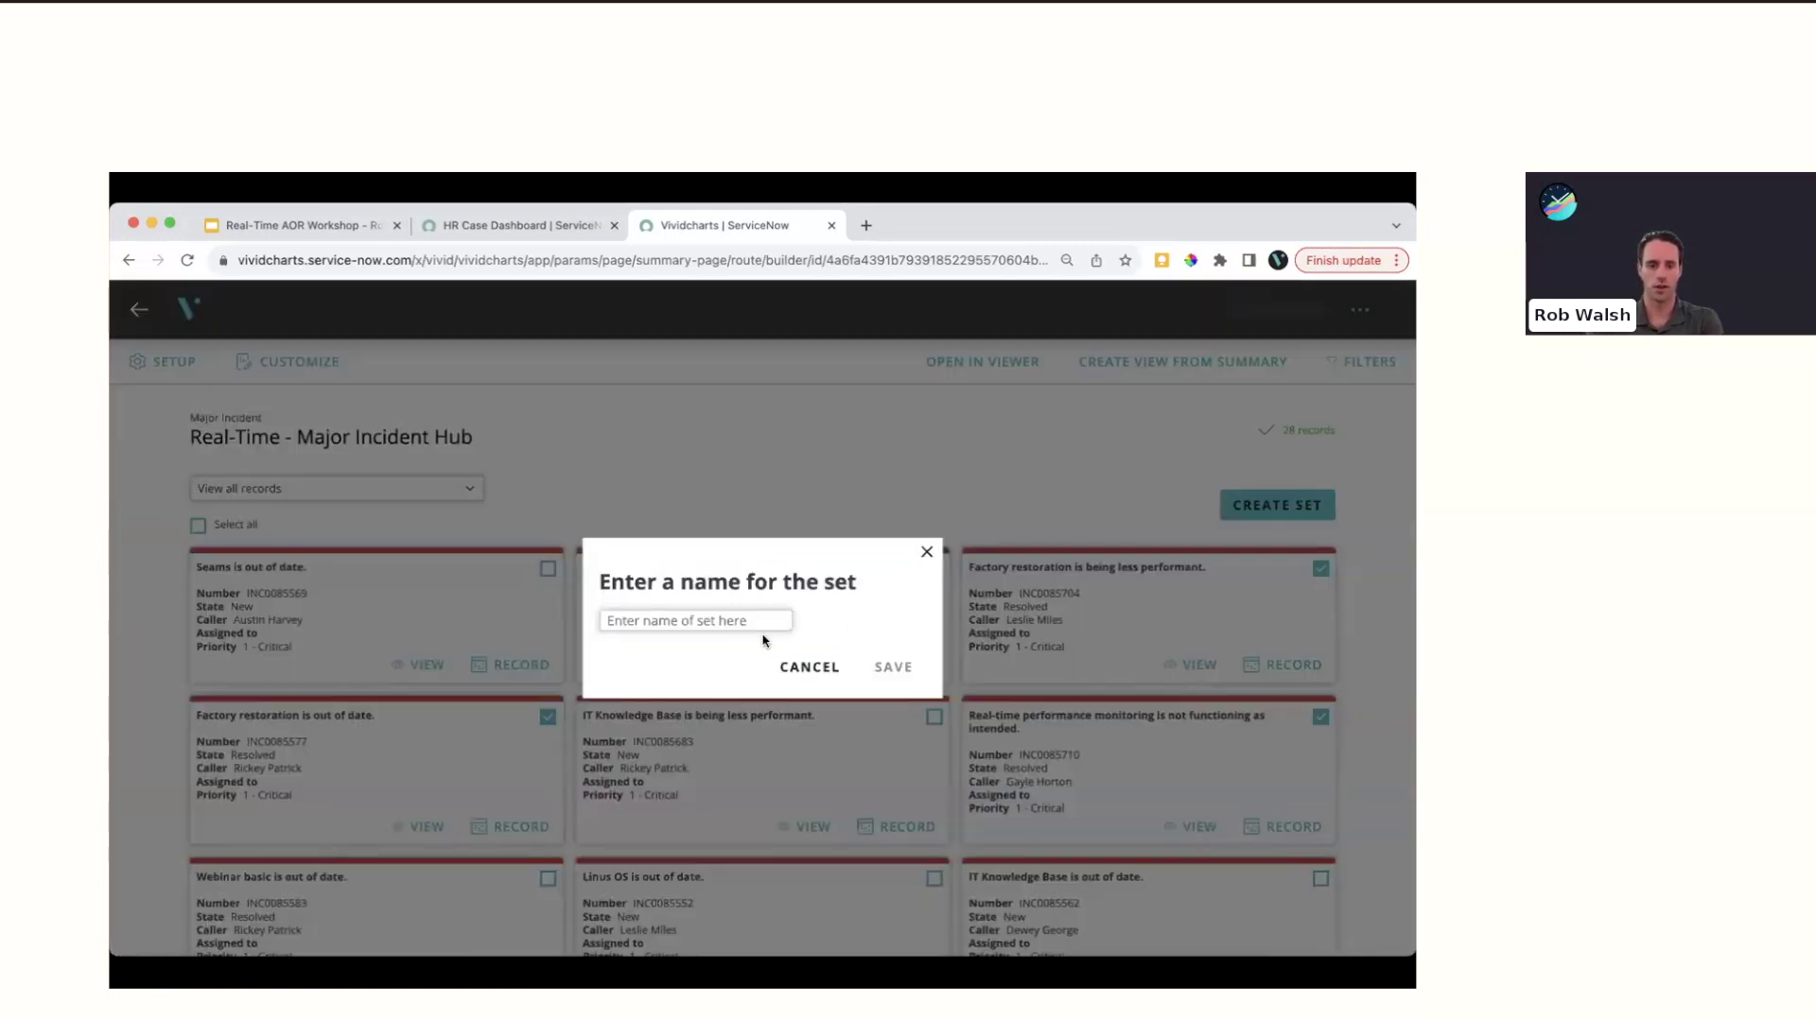
{"action": "left_click", "coordinate": [743, 620]}
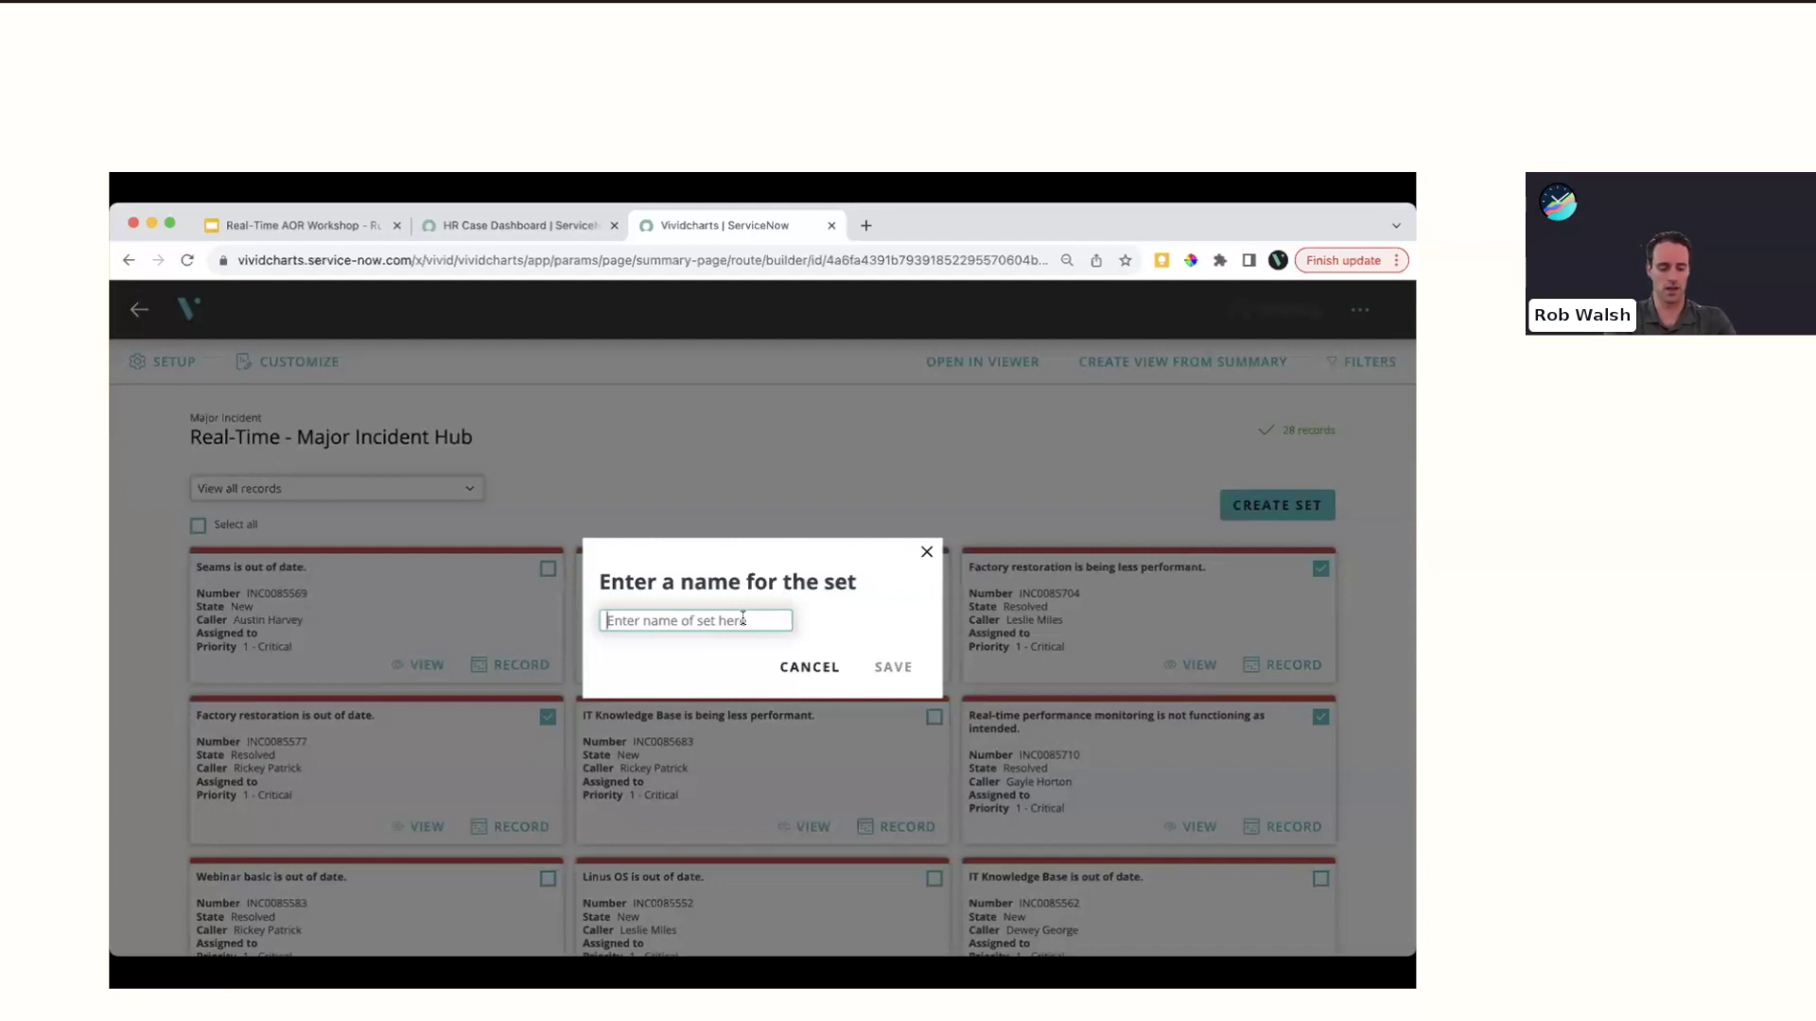
{"action": "type", "text": "Mo"}
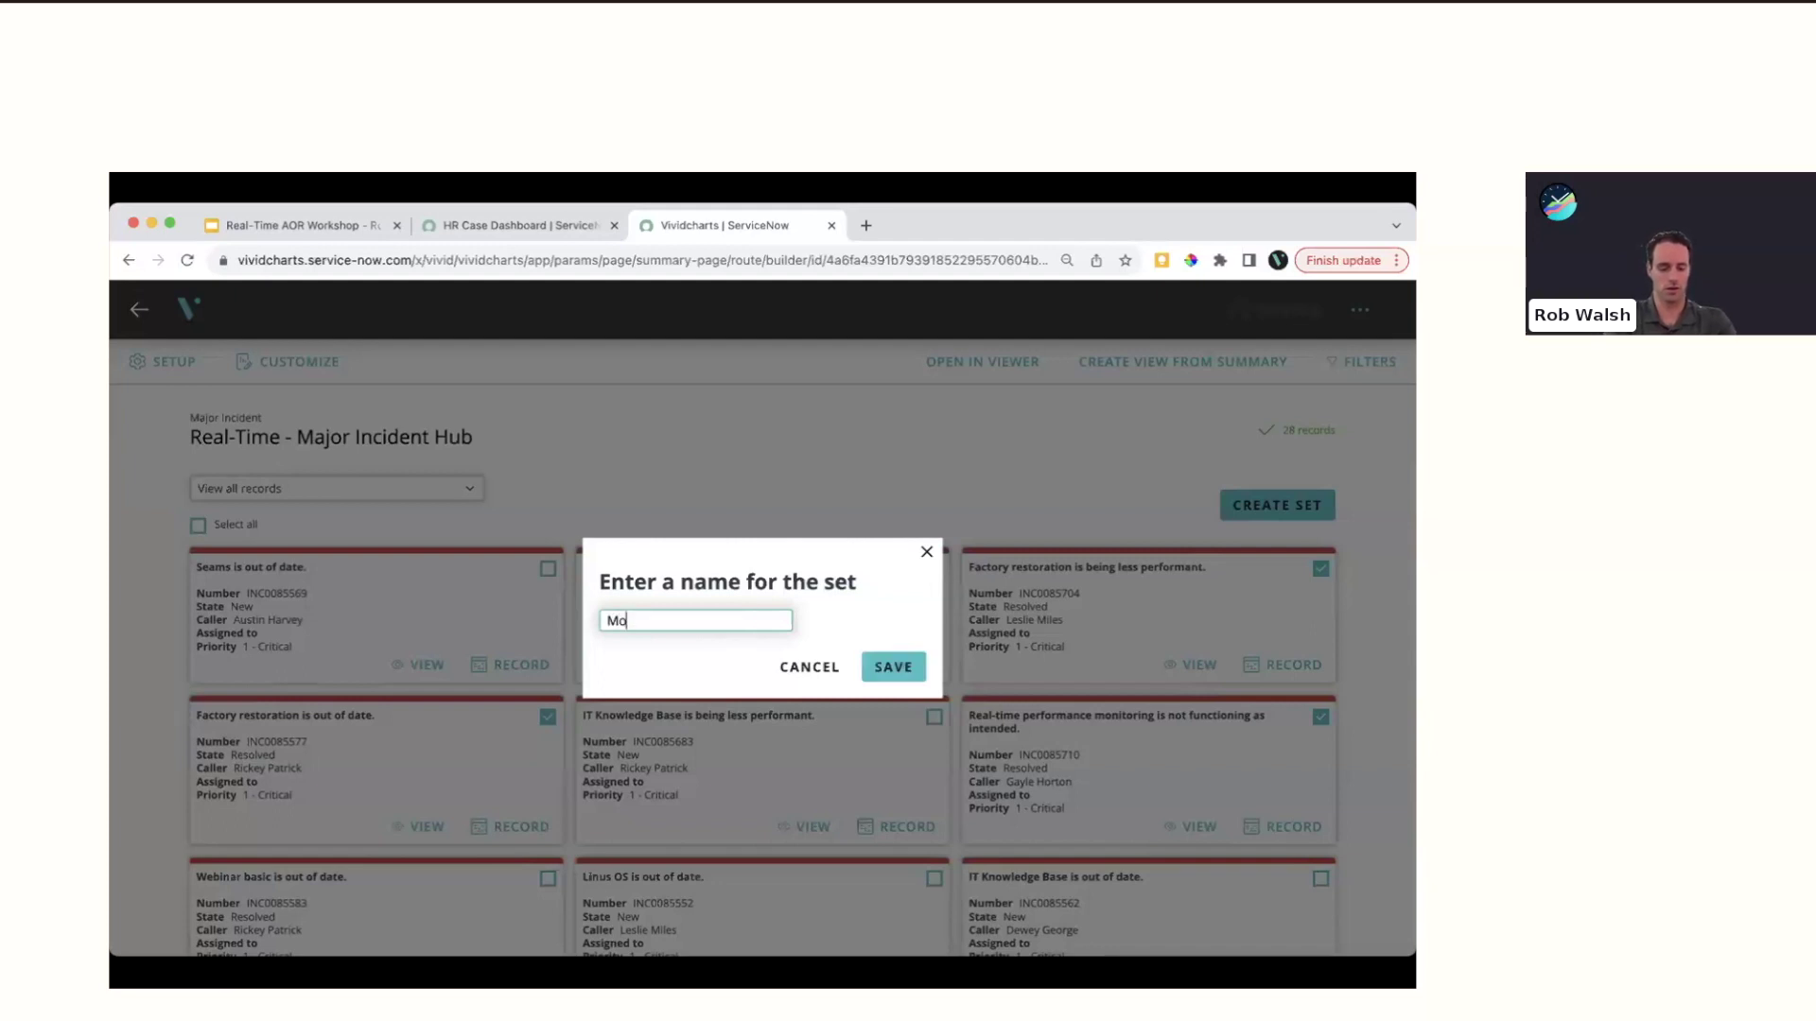
{"action": "type", "text": "nthly Ops Rev"}
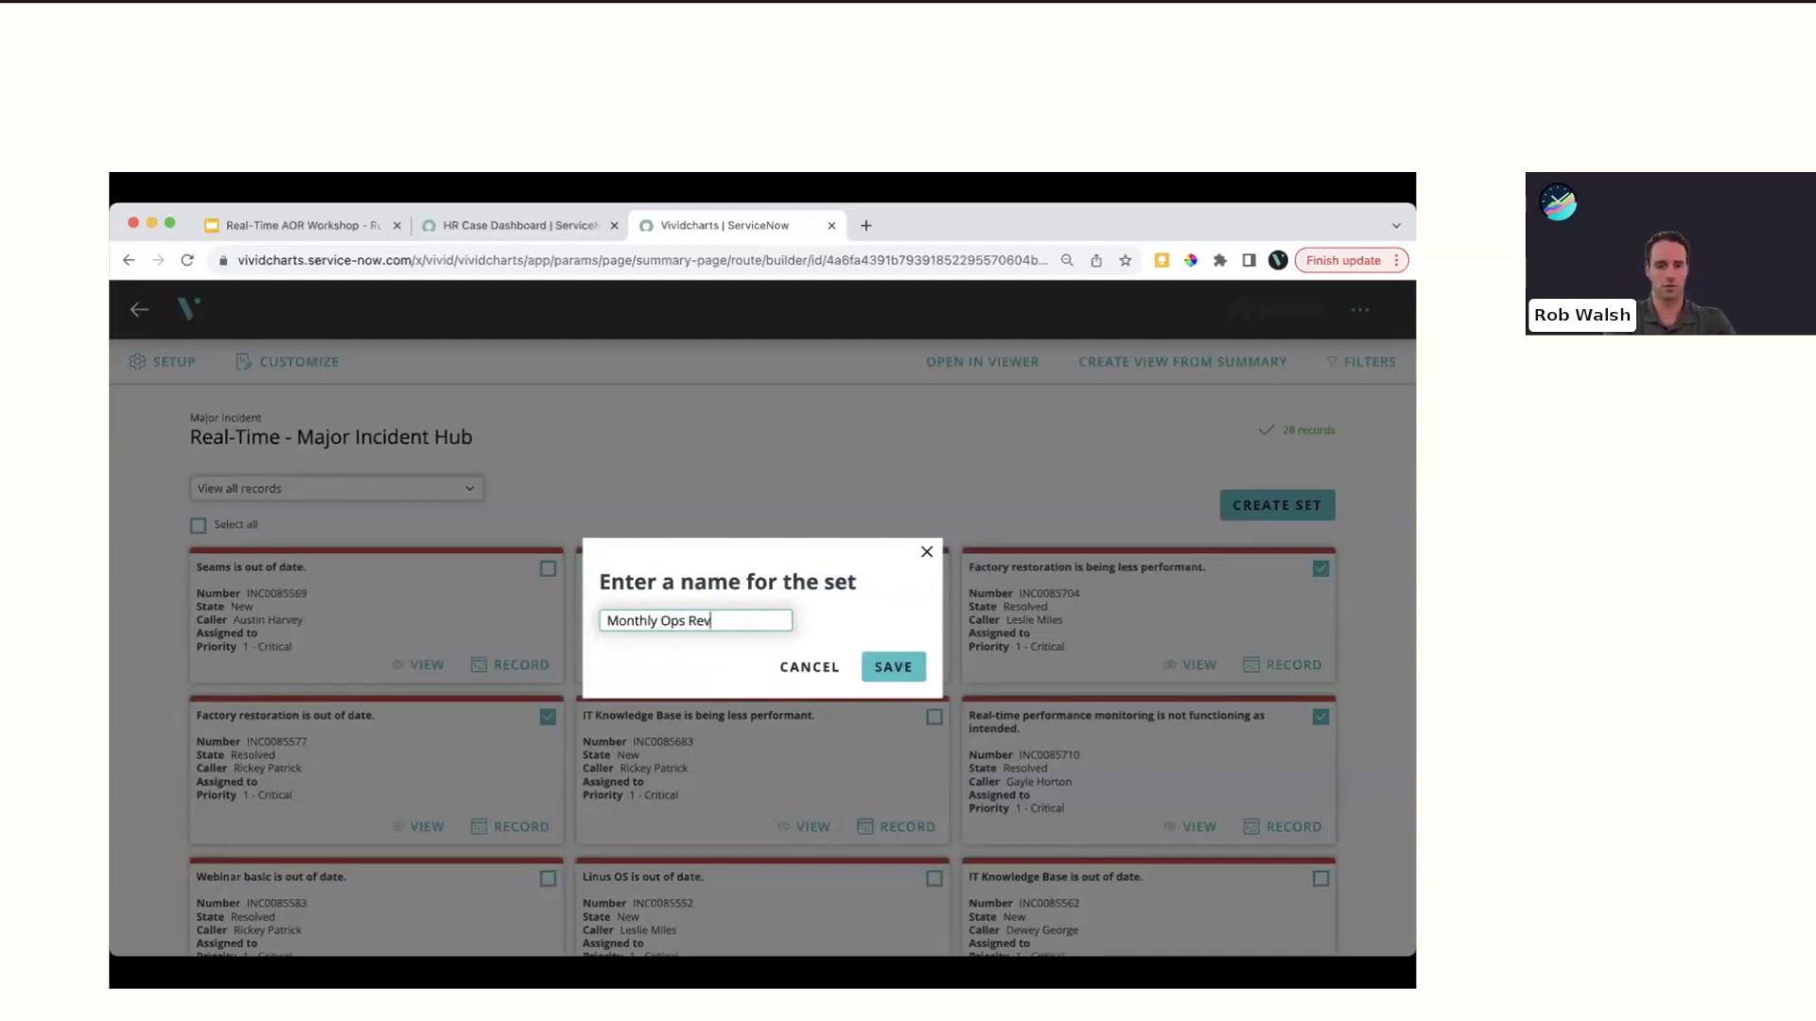
{"action": "type", "text": "iew - Oct."}
{"action": "left_click", "coordinate": [893, 667]}
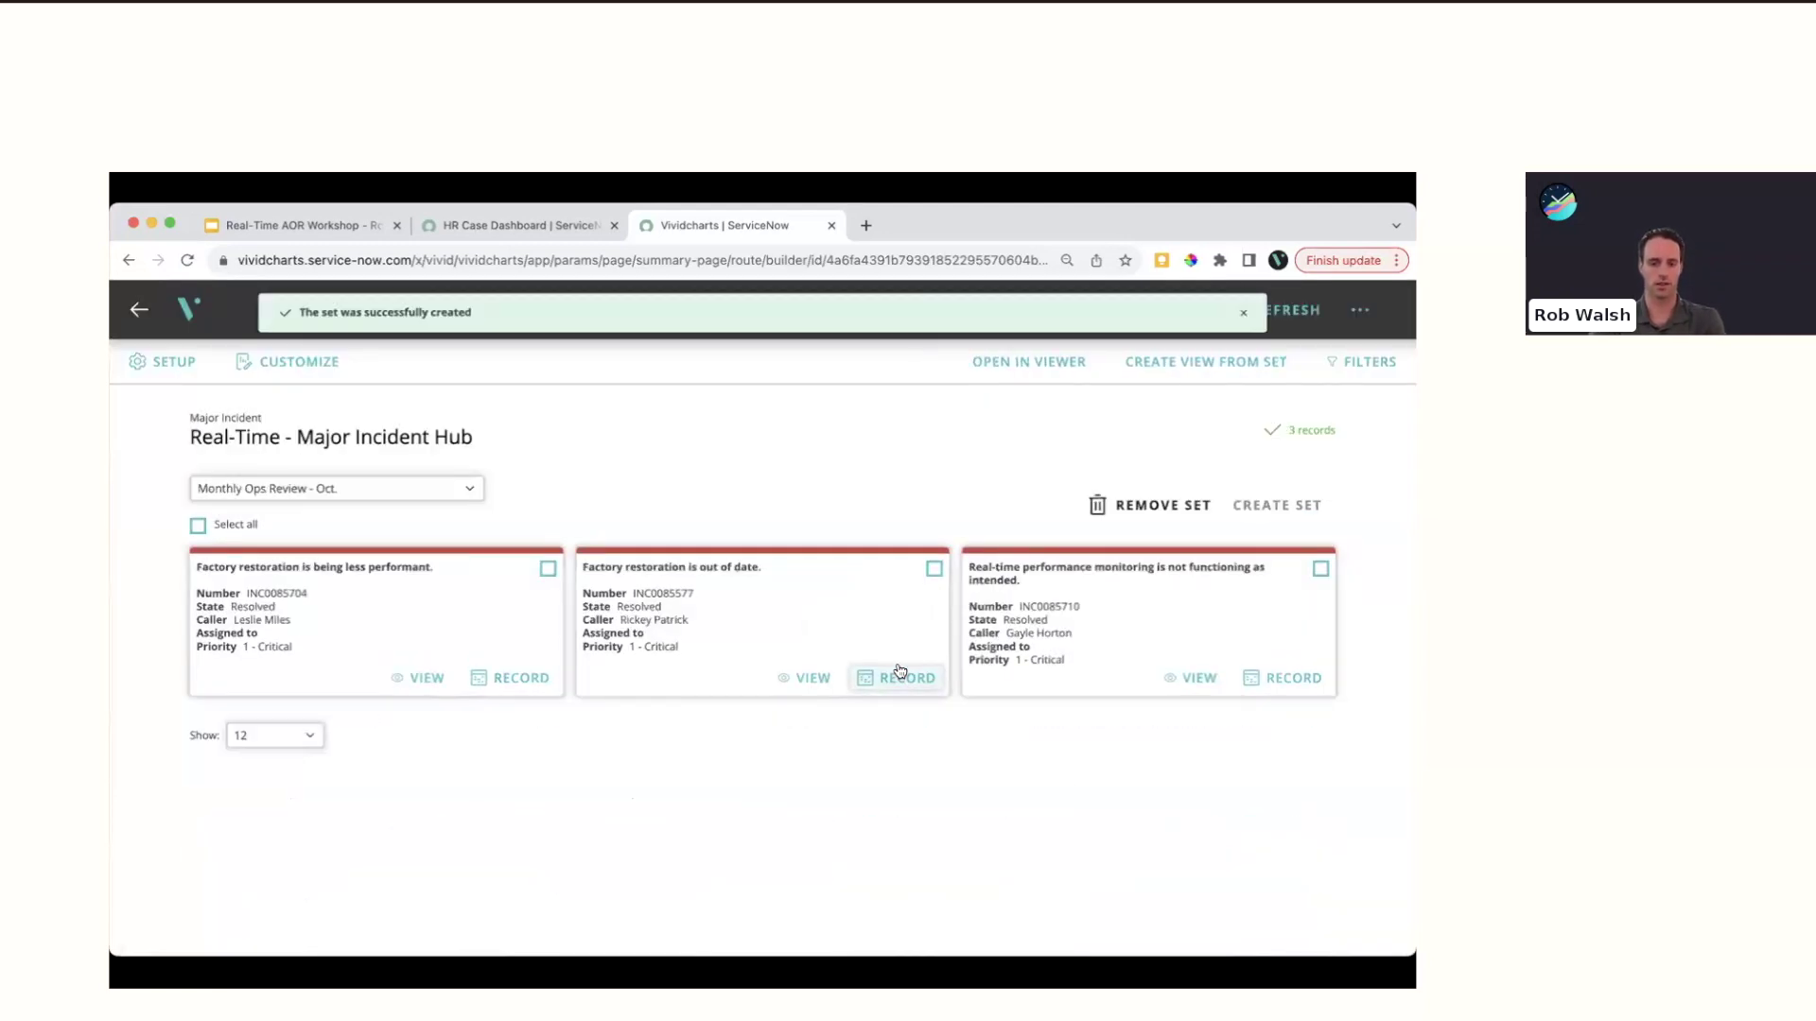
Open the Monthly Ops Review - Oct. set in the viewer without a grouping field and page through to its third slide
{"action": "left_click", "coordinate": [1037, 366]}
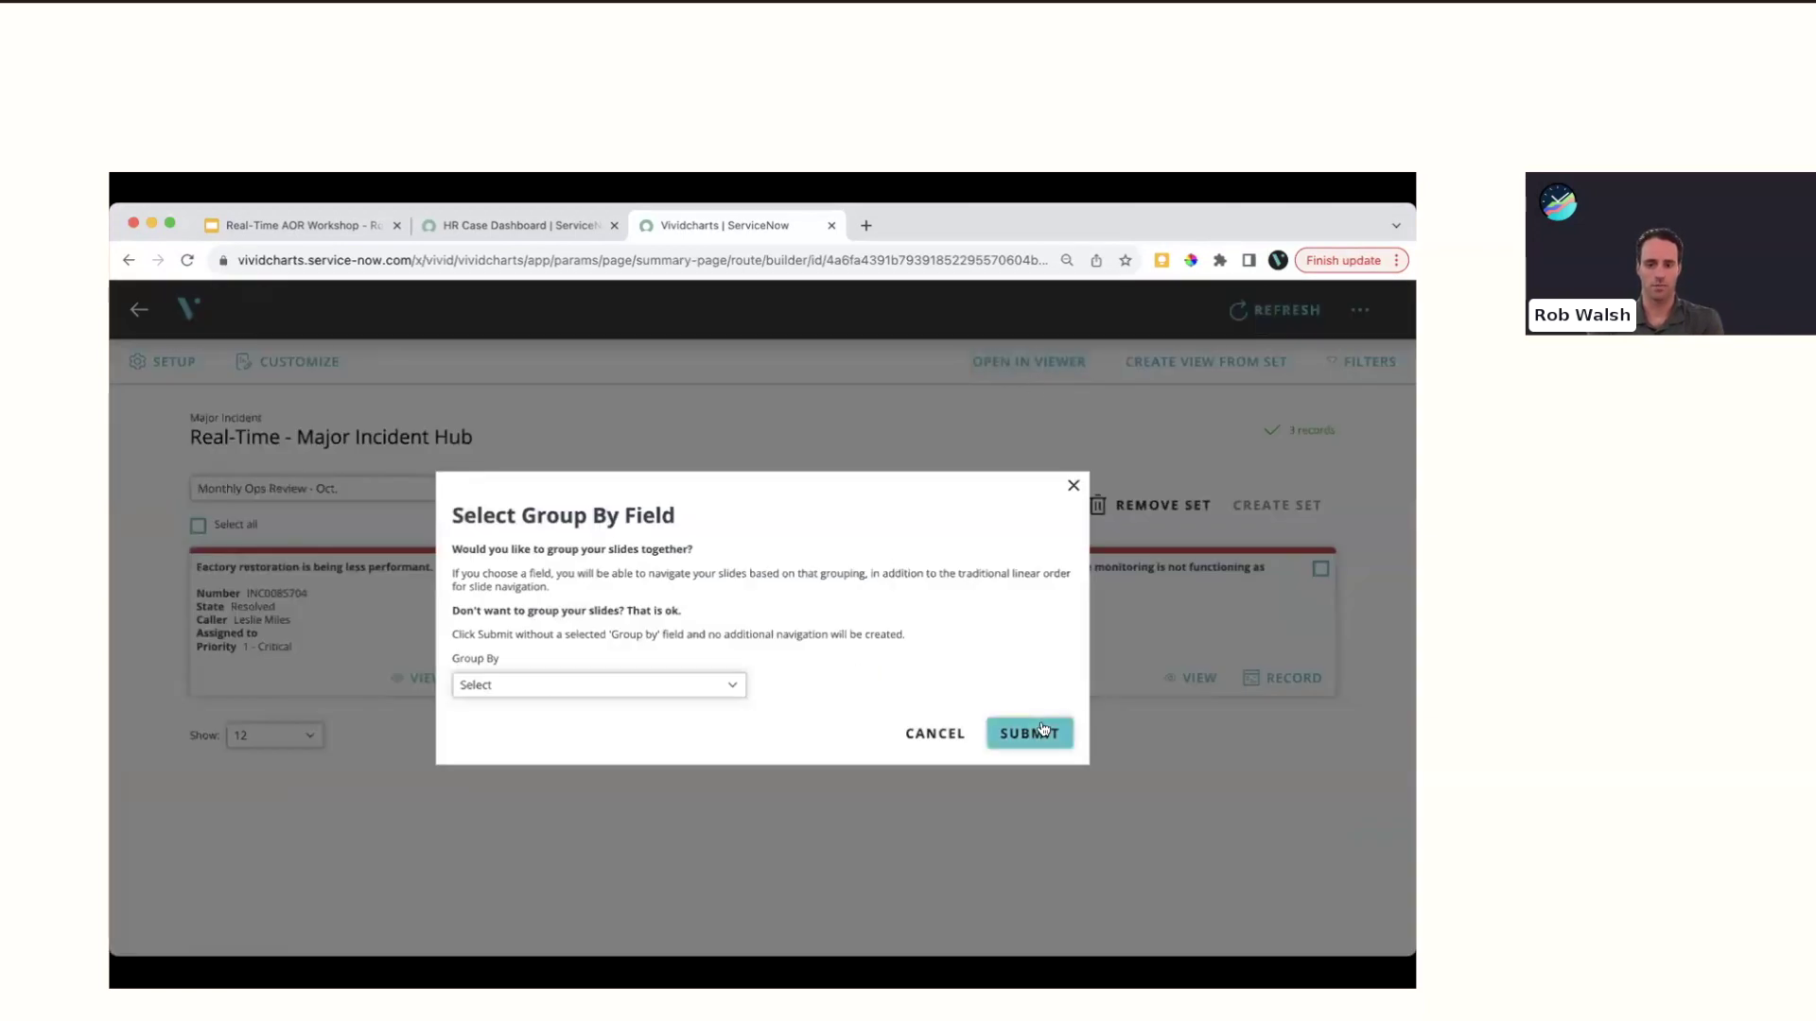
{"action": "left_click", "coordinate": [1039, 726]}
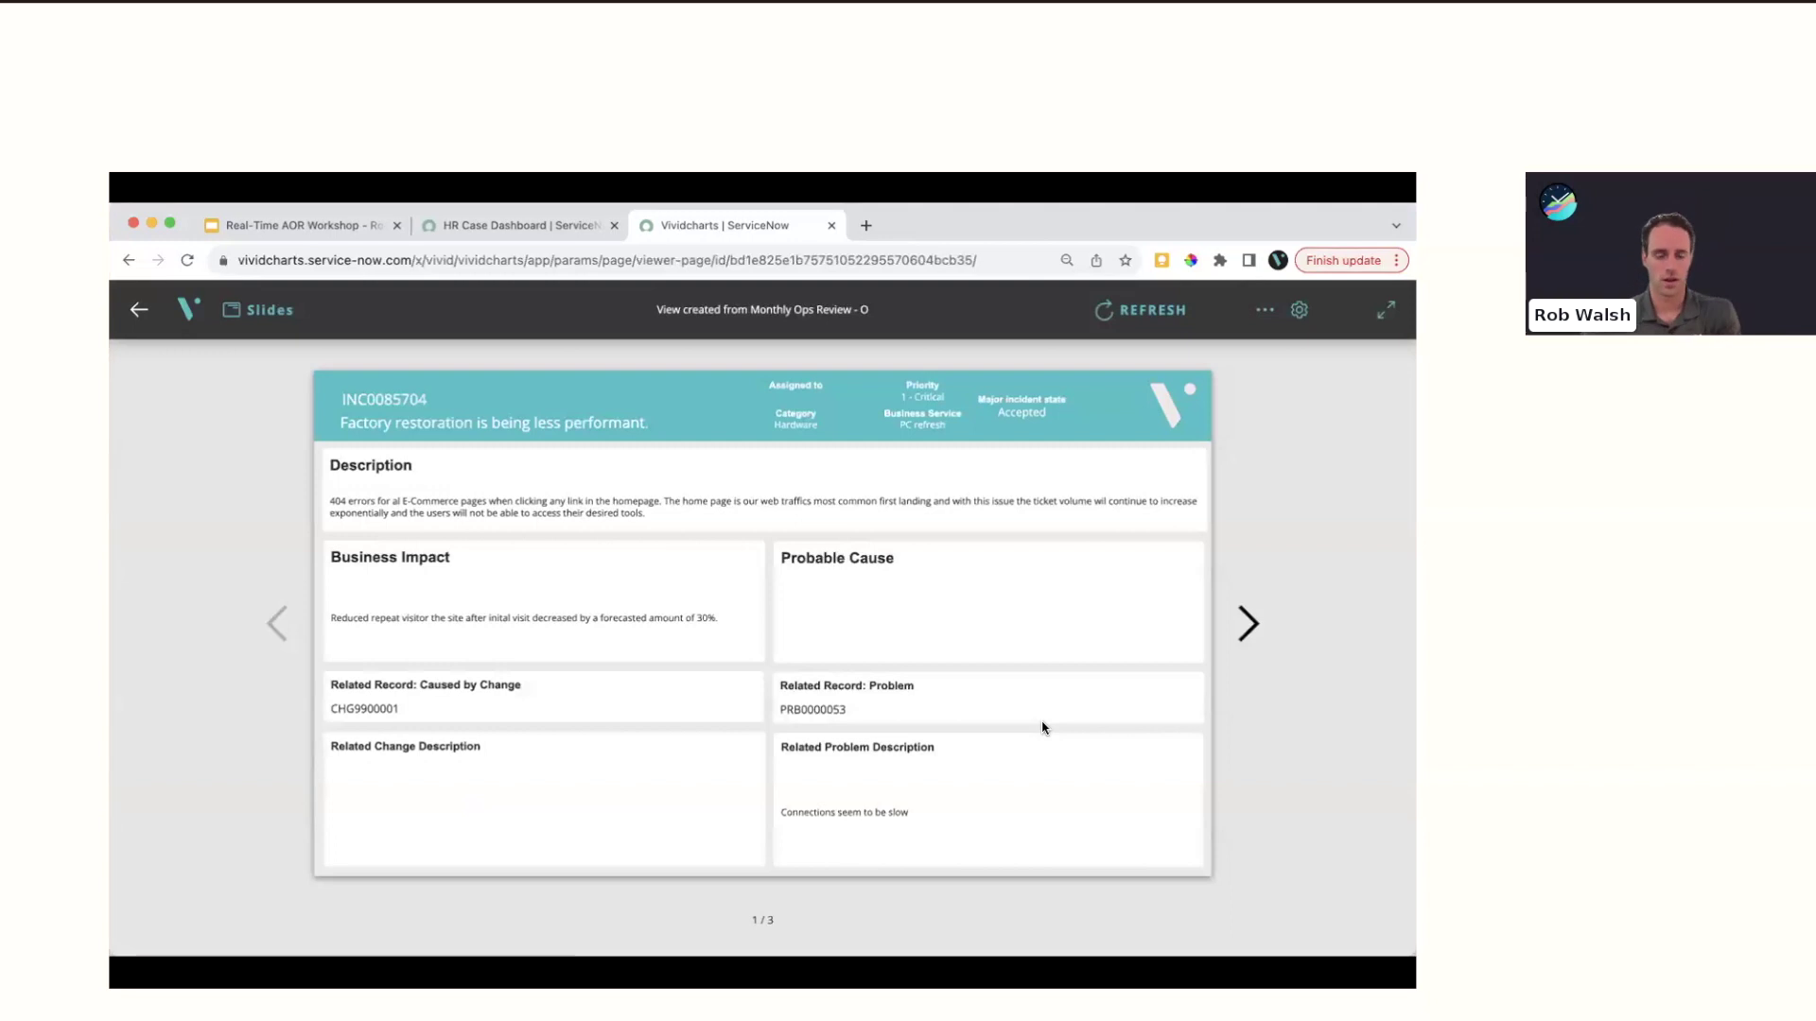
{"action": "left_click", "coordinate": [1249, 628]}
{"action": "left_click", "coordinate": [1249, 630]}
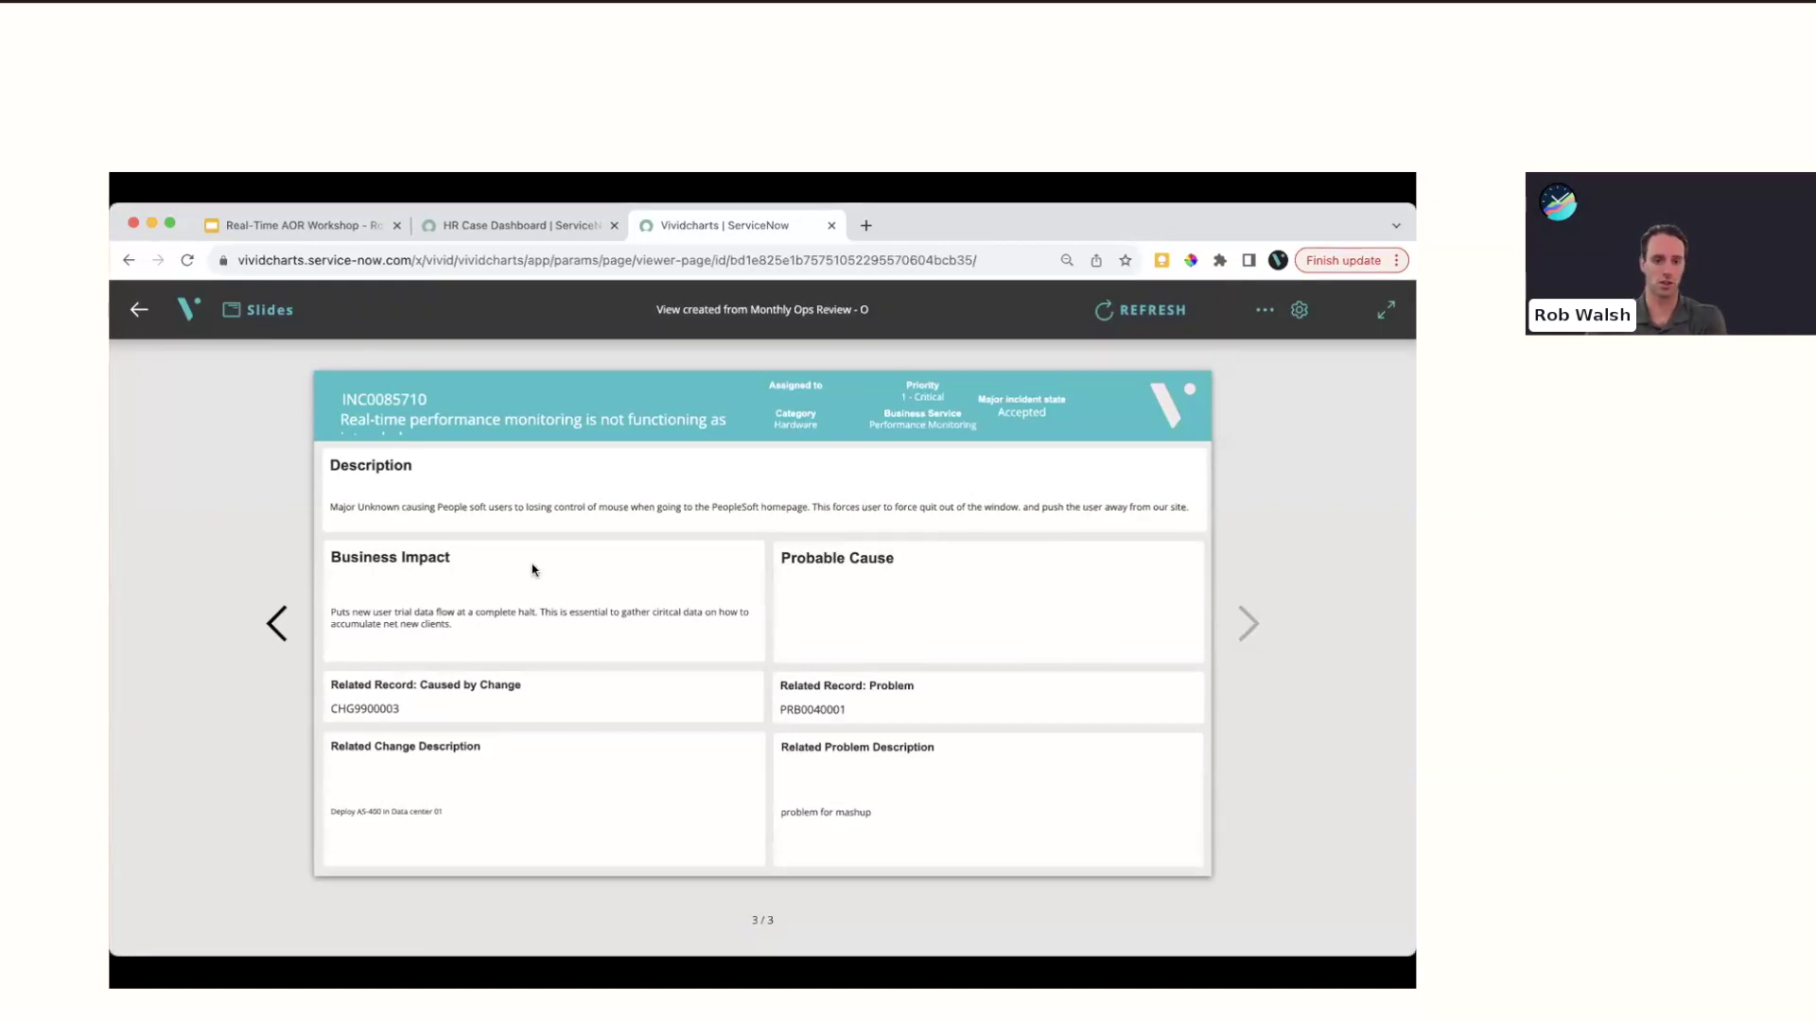
Check which download formats are offered for the view, and leave the download dialog without downloading
{"action": "left_click", "coordinate": [1264, 310]}
{"action": "left_click", "coordinate": [1285, 382]}
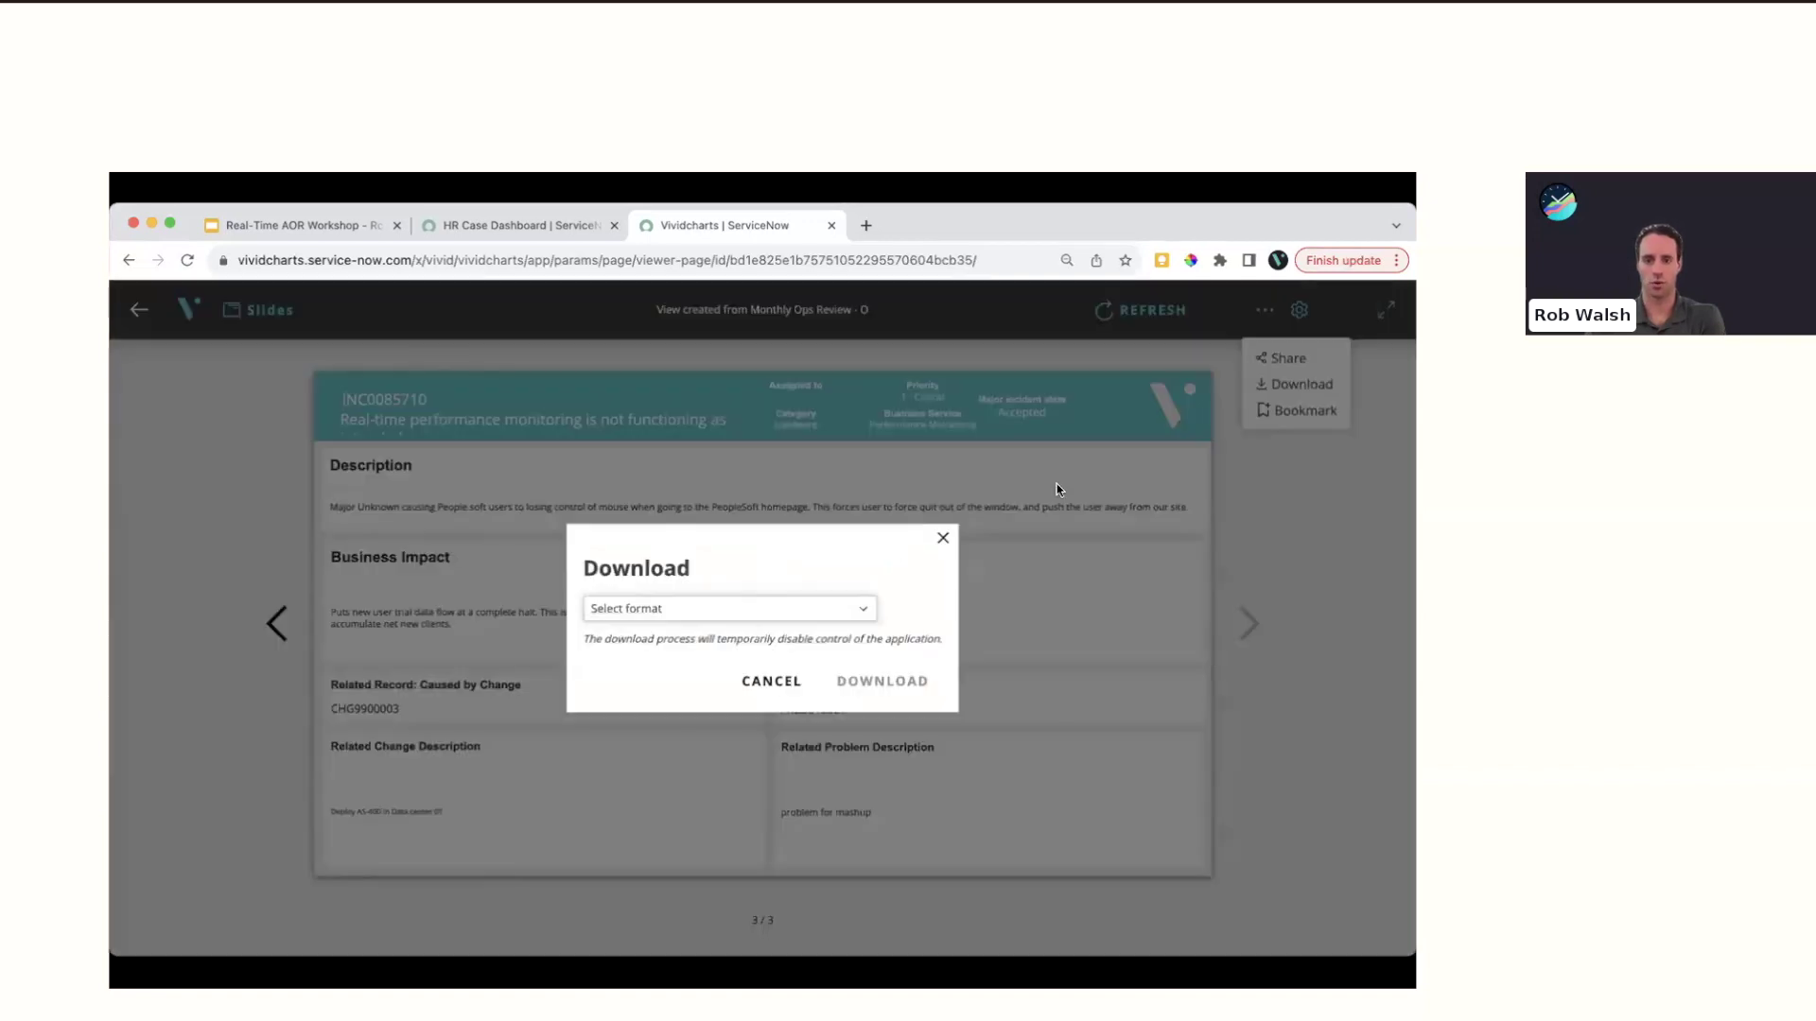
{"action": "left_click", "coordinate": [723, 611]}
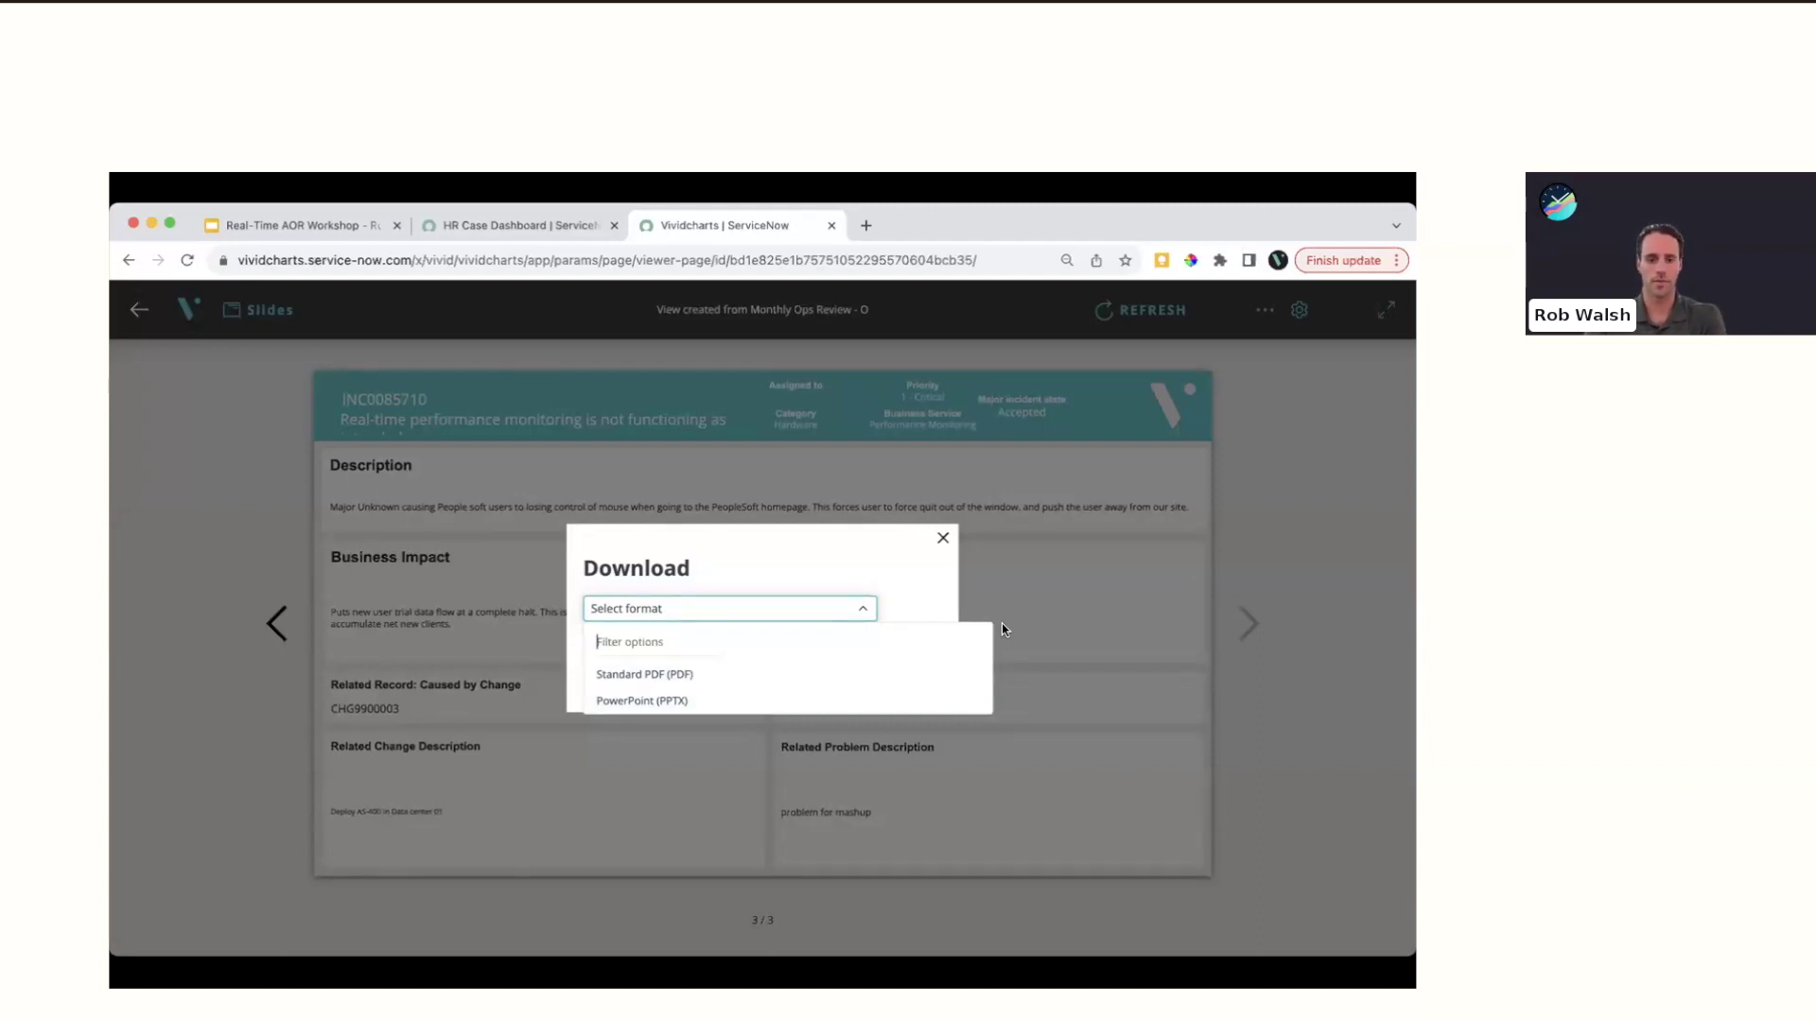
{"action": "left_click", "coordinate": [1020, 560]}
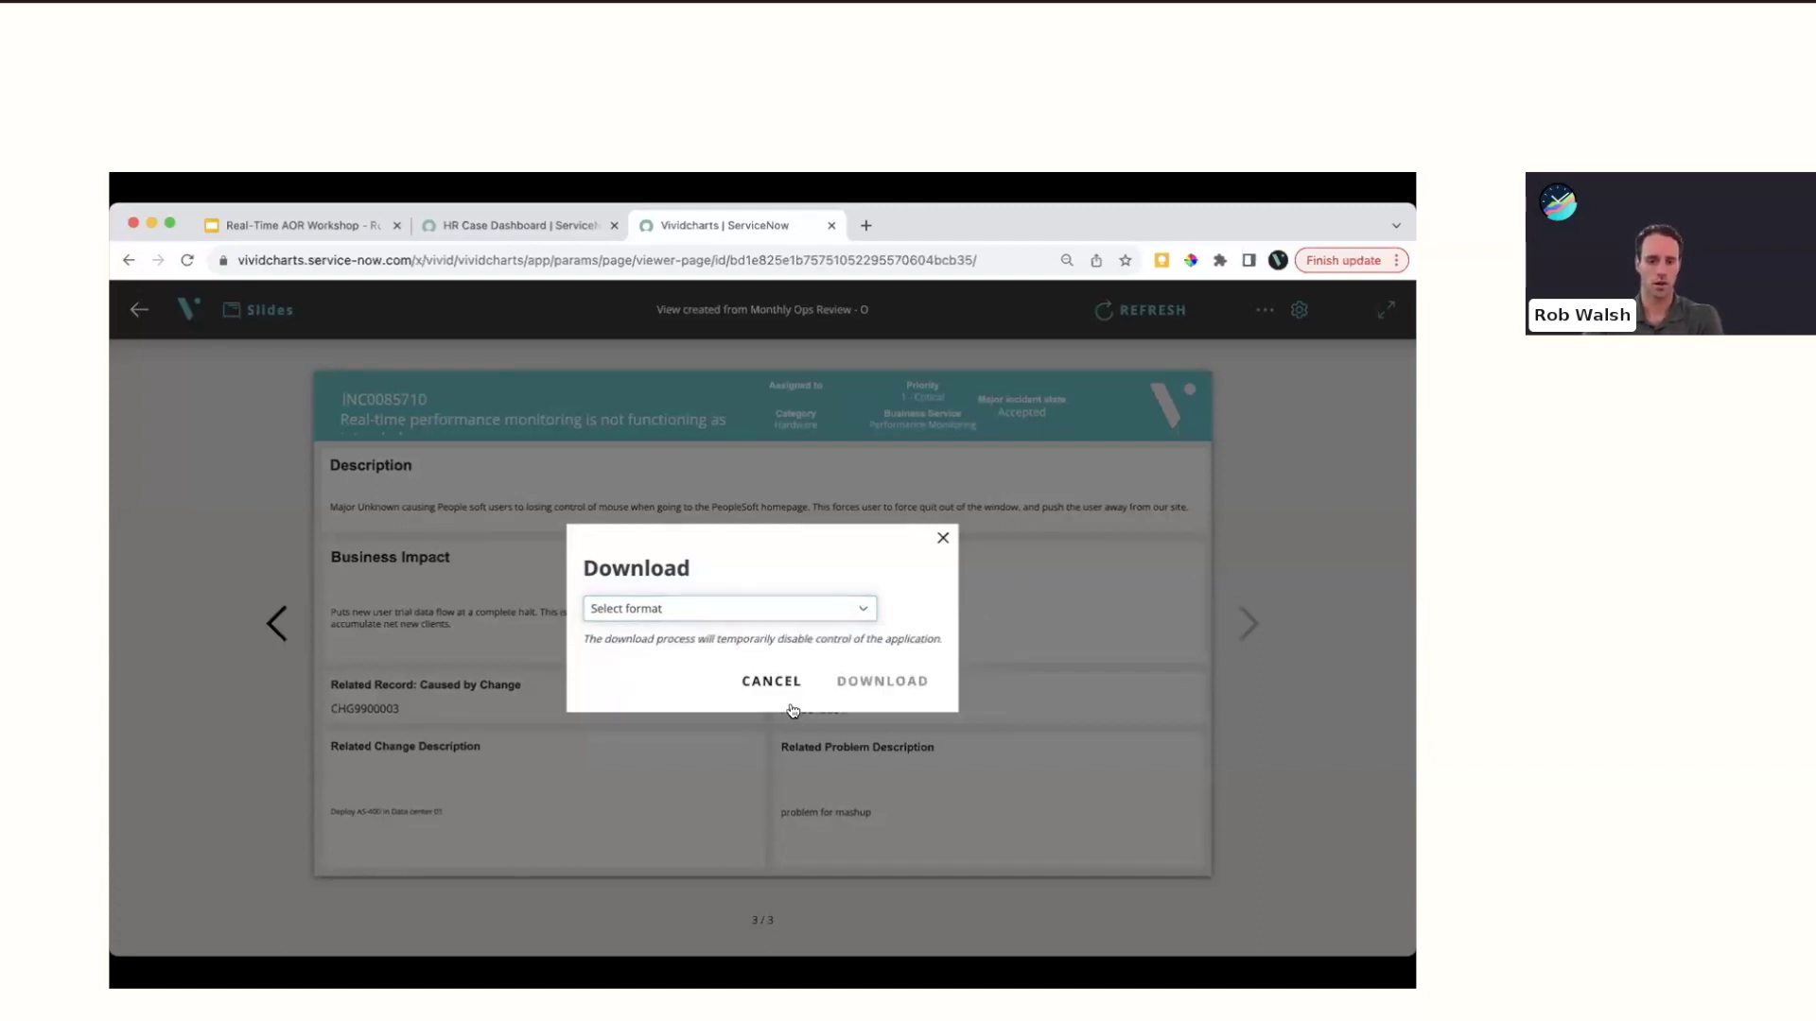
{"action": "left_click", "coordinate": [770, 681]}
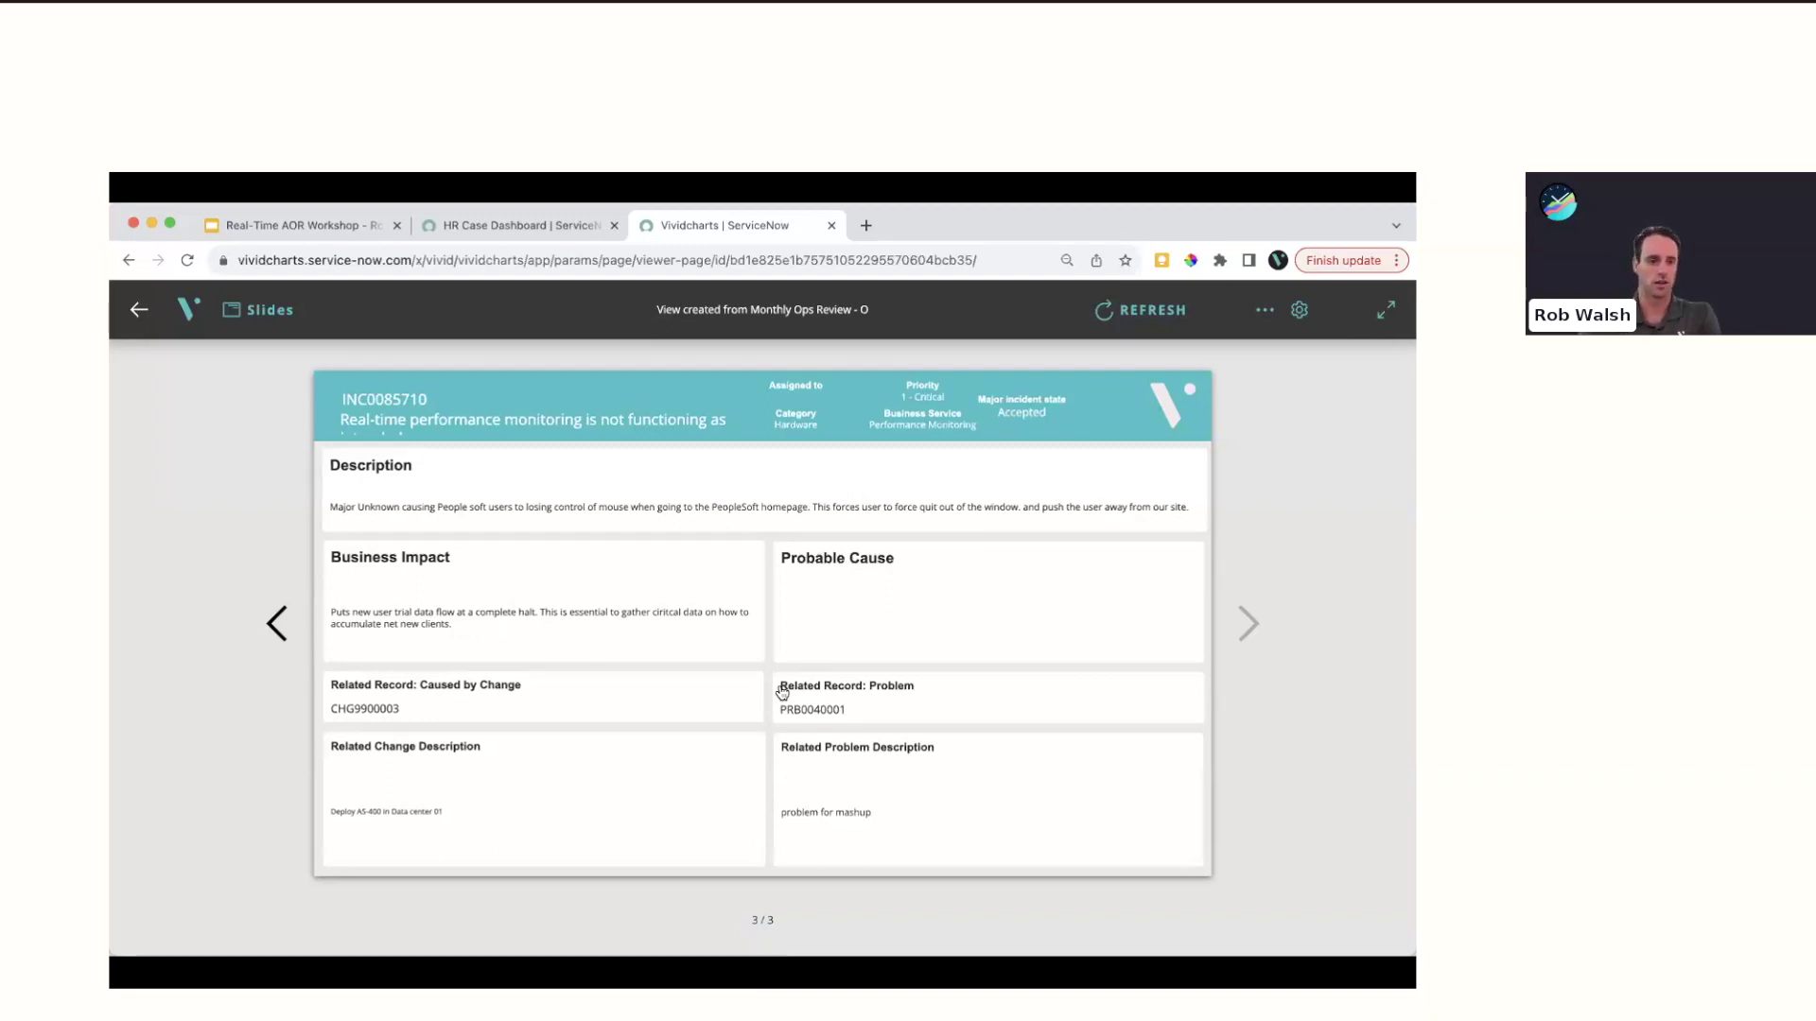
Leave the viewer for the home page and open the summary templates list from the Project Status Hub
{"action": "left_click", "coordinate": [188, 313]}
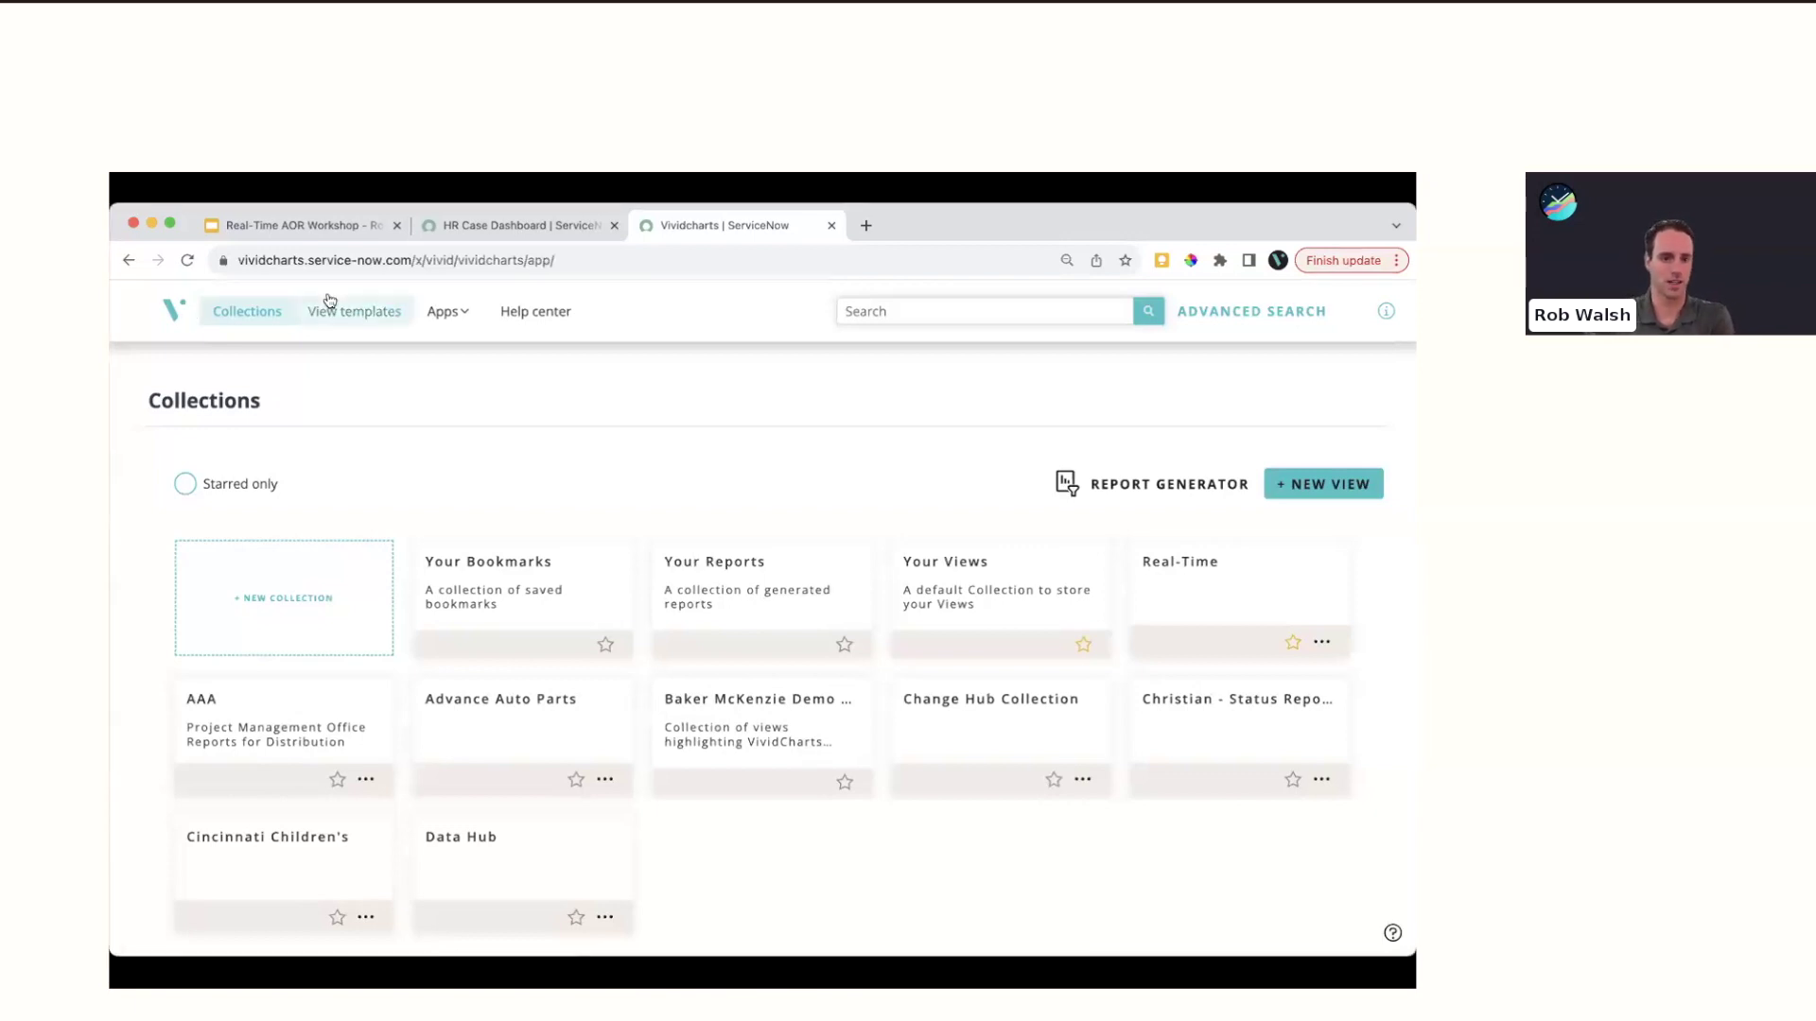
{"action": "left_click", "coordinate": [458, 315]}
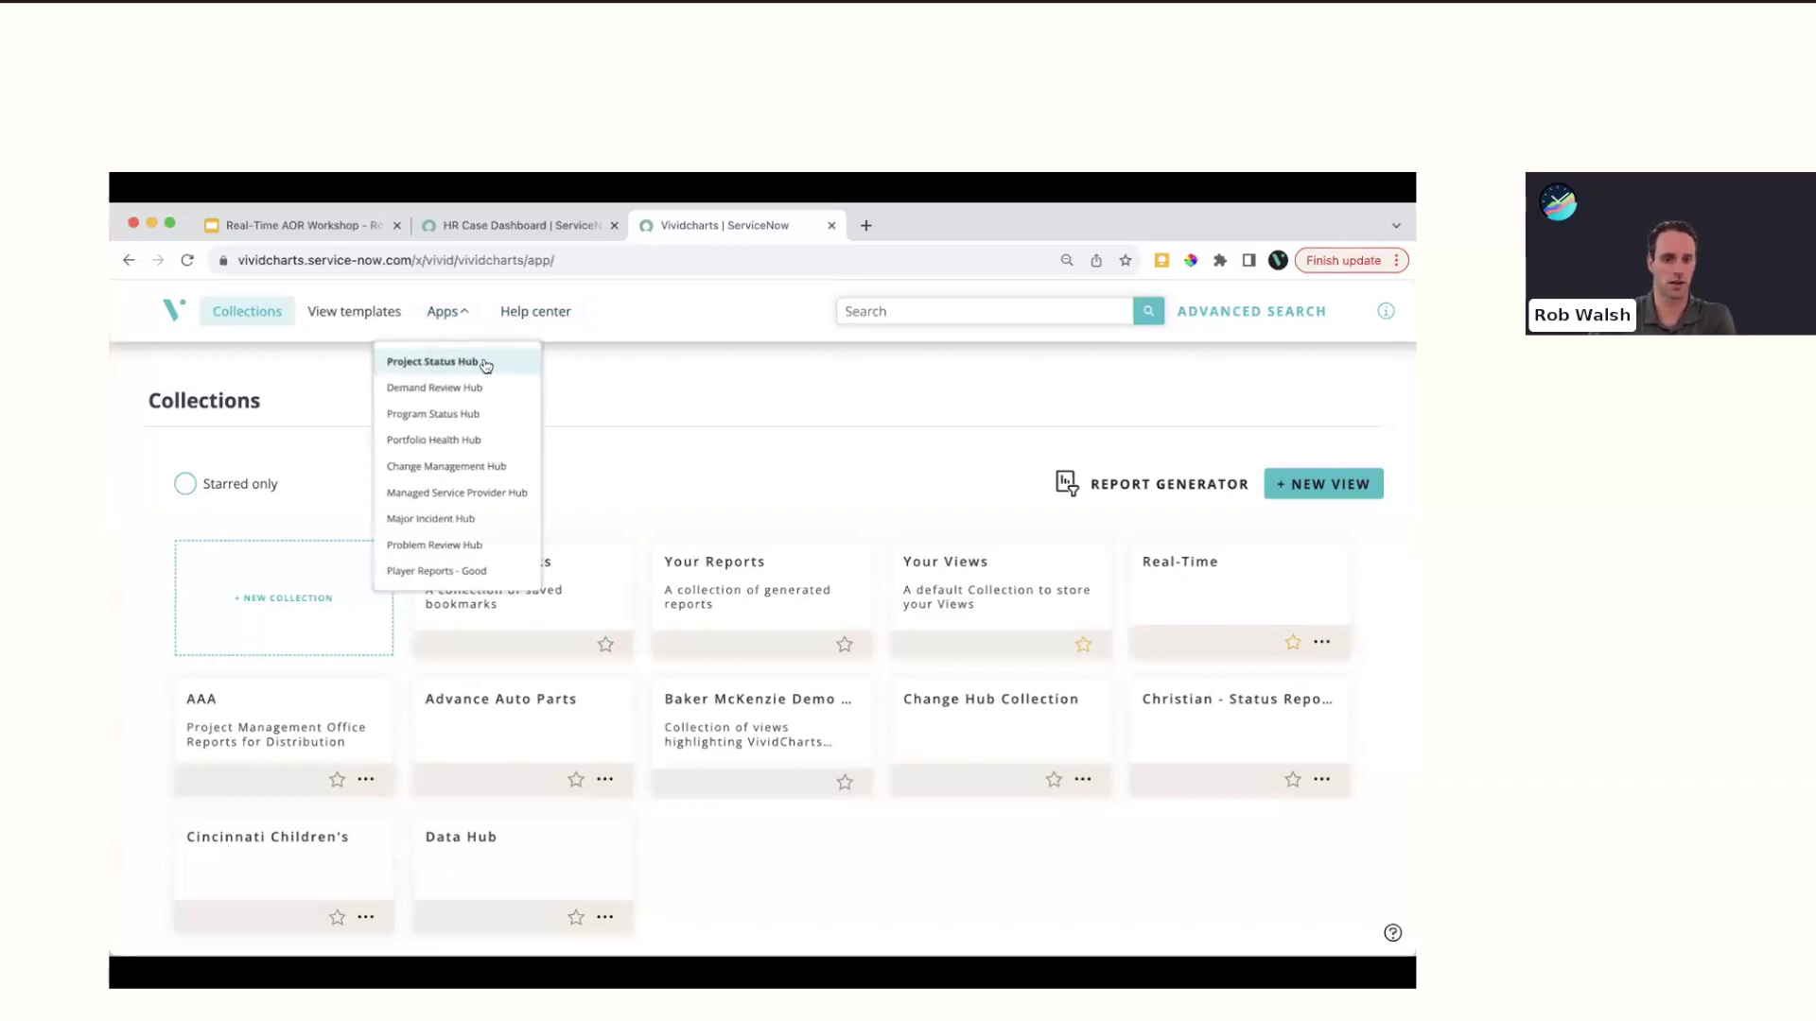
{"action": "left_click", "coordinate": [460, 365]}
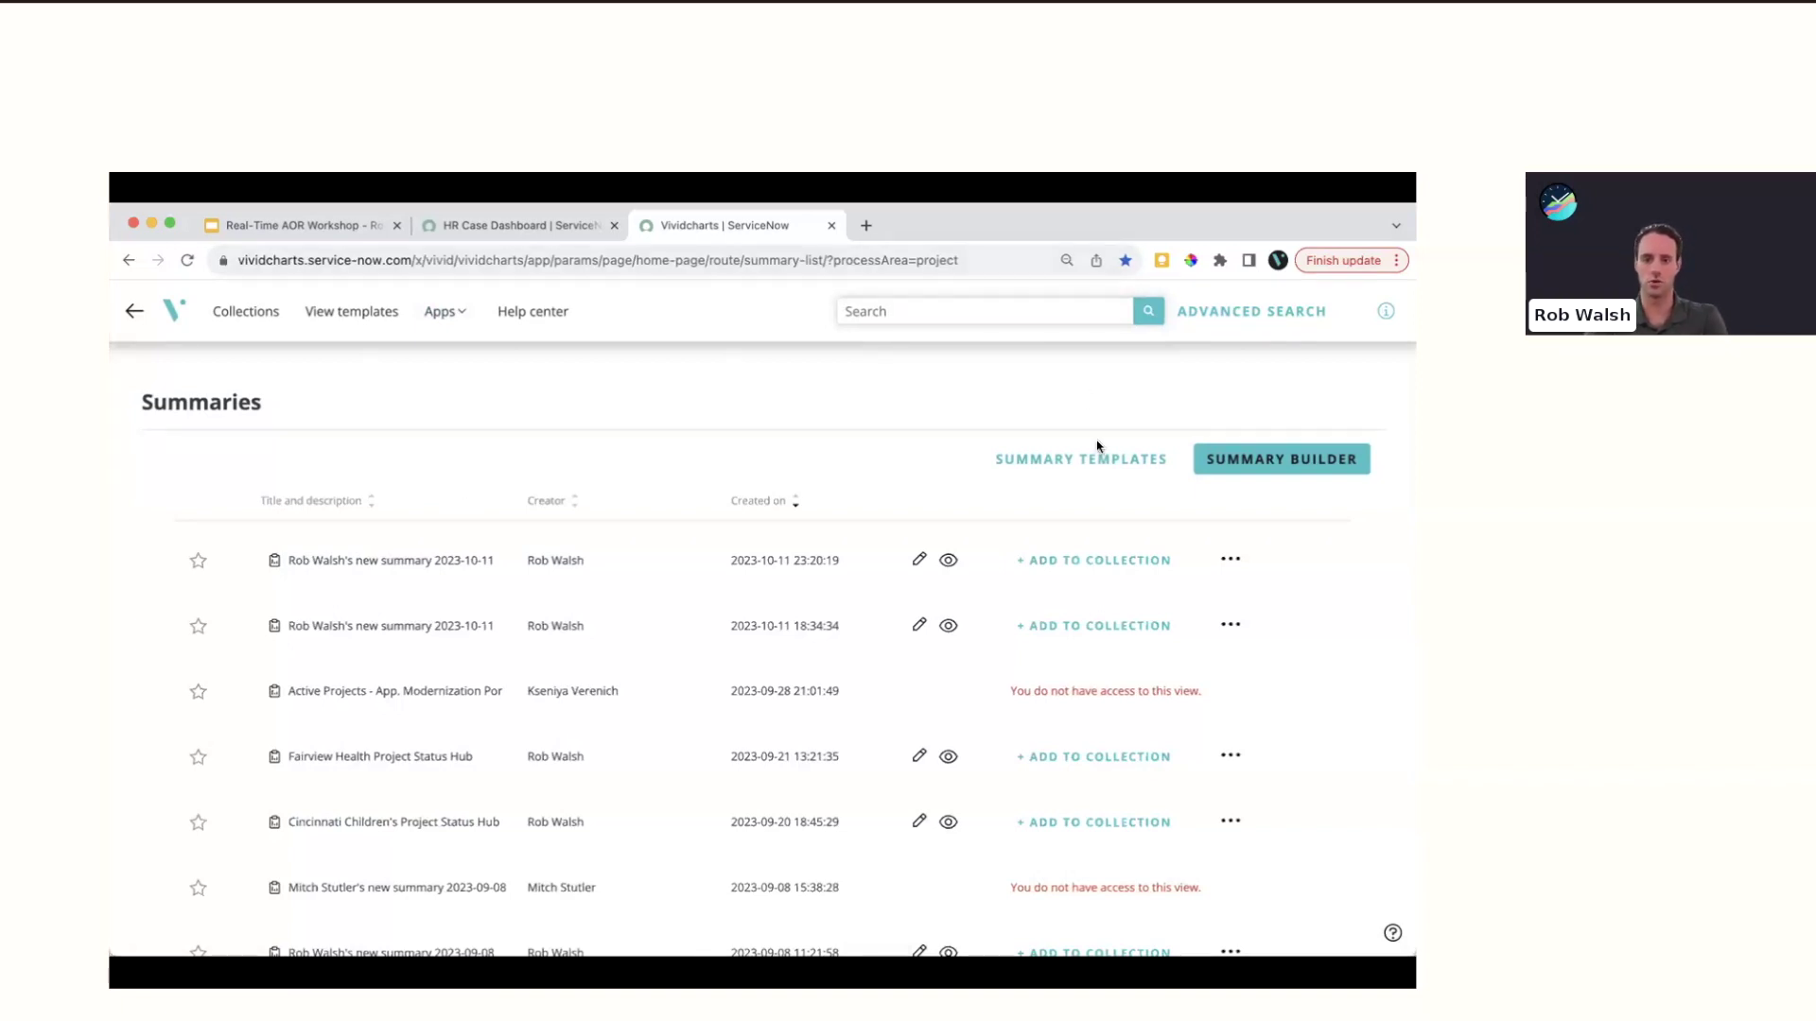
{"action": "left_click", "coordinate": [1080, 462]}
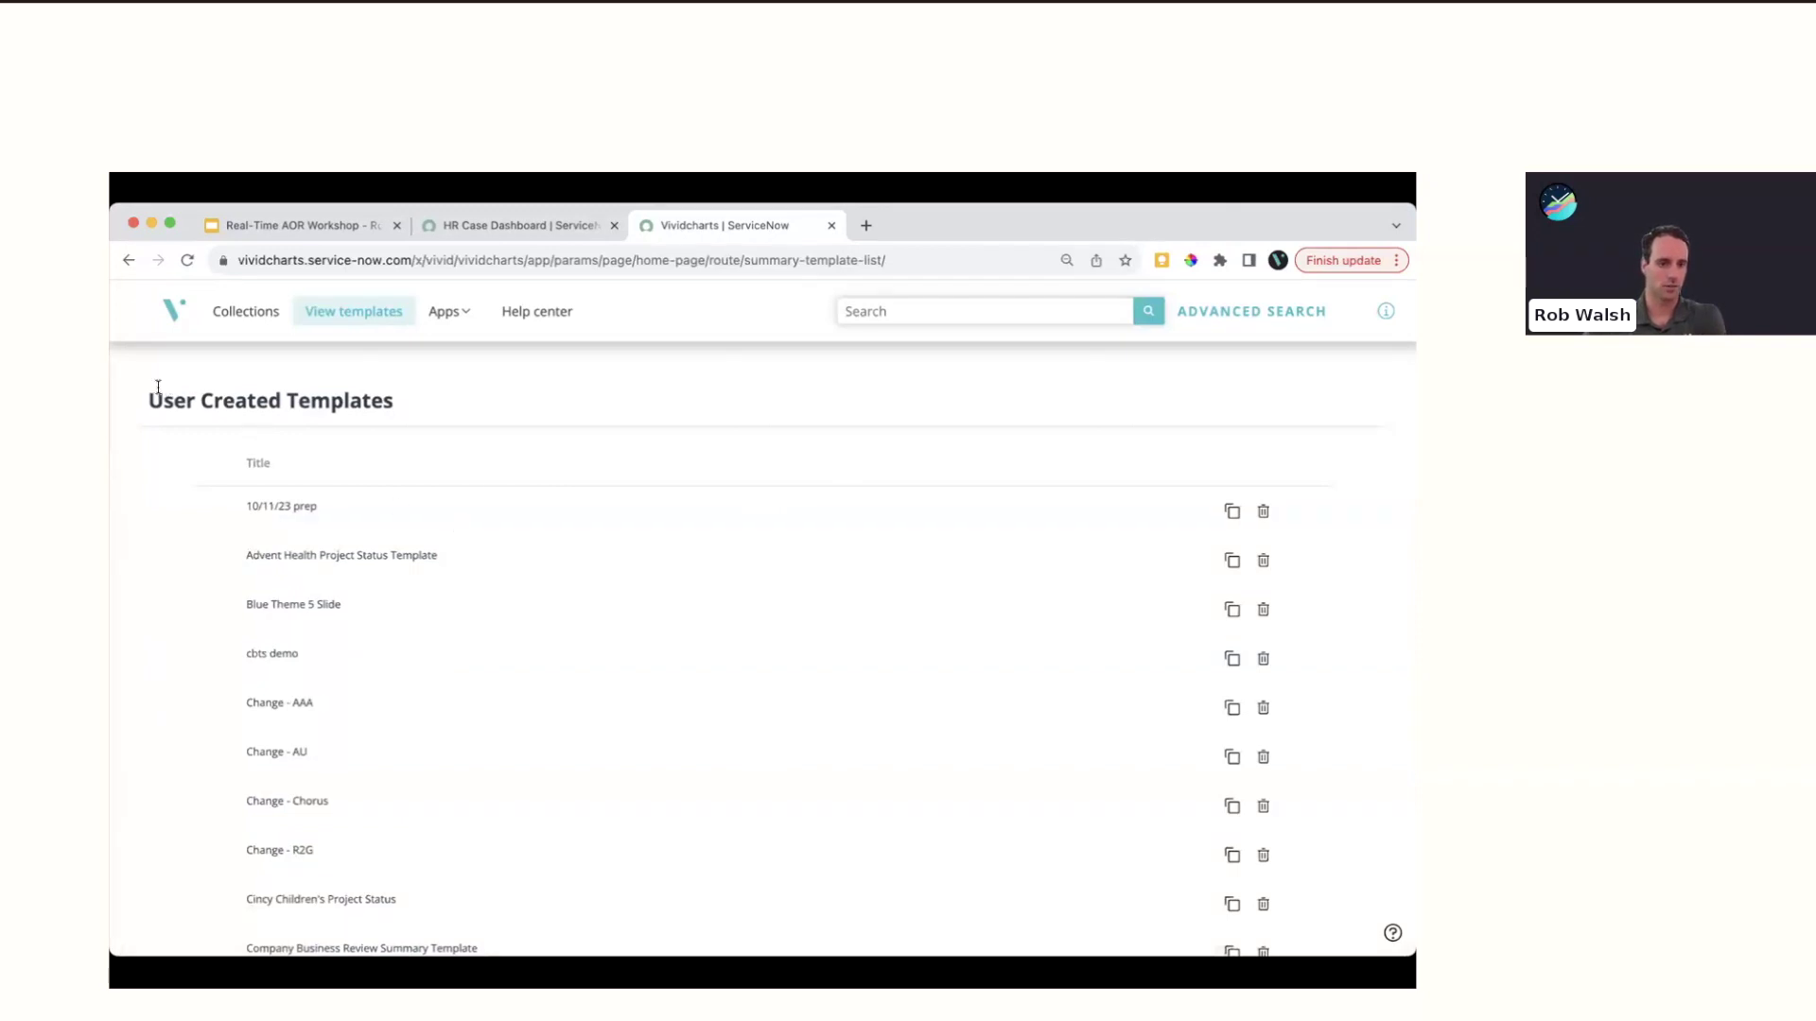
Create a view from the VividCharts template "Project Status 2 Slide Summary View - Dark Theme" and dismiss the notice
{"action": "scroll", "coordinate": [470, 554], "scroll_direction": "down", "scroll_amount": 10}
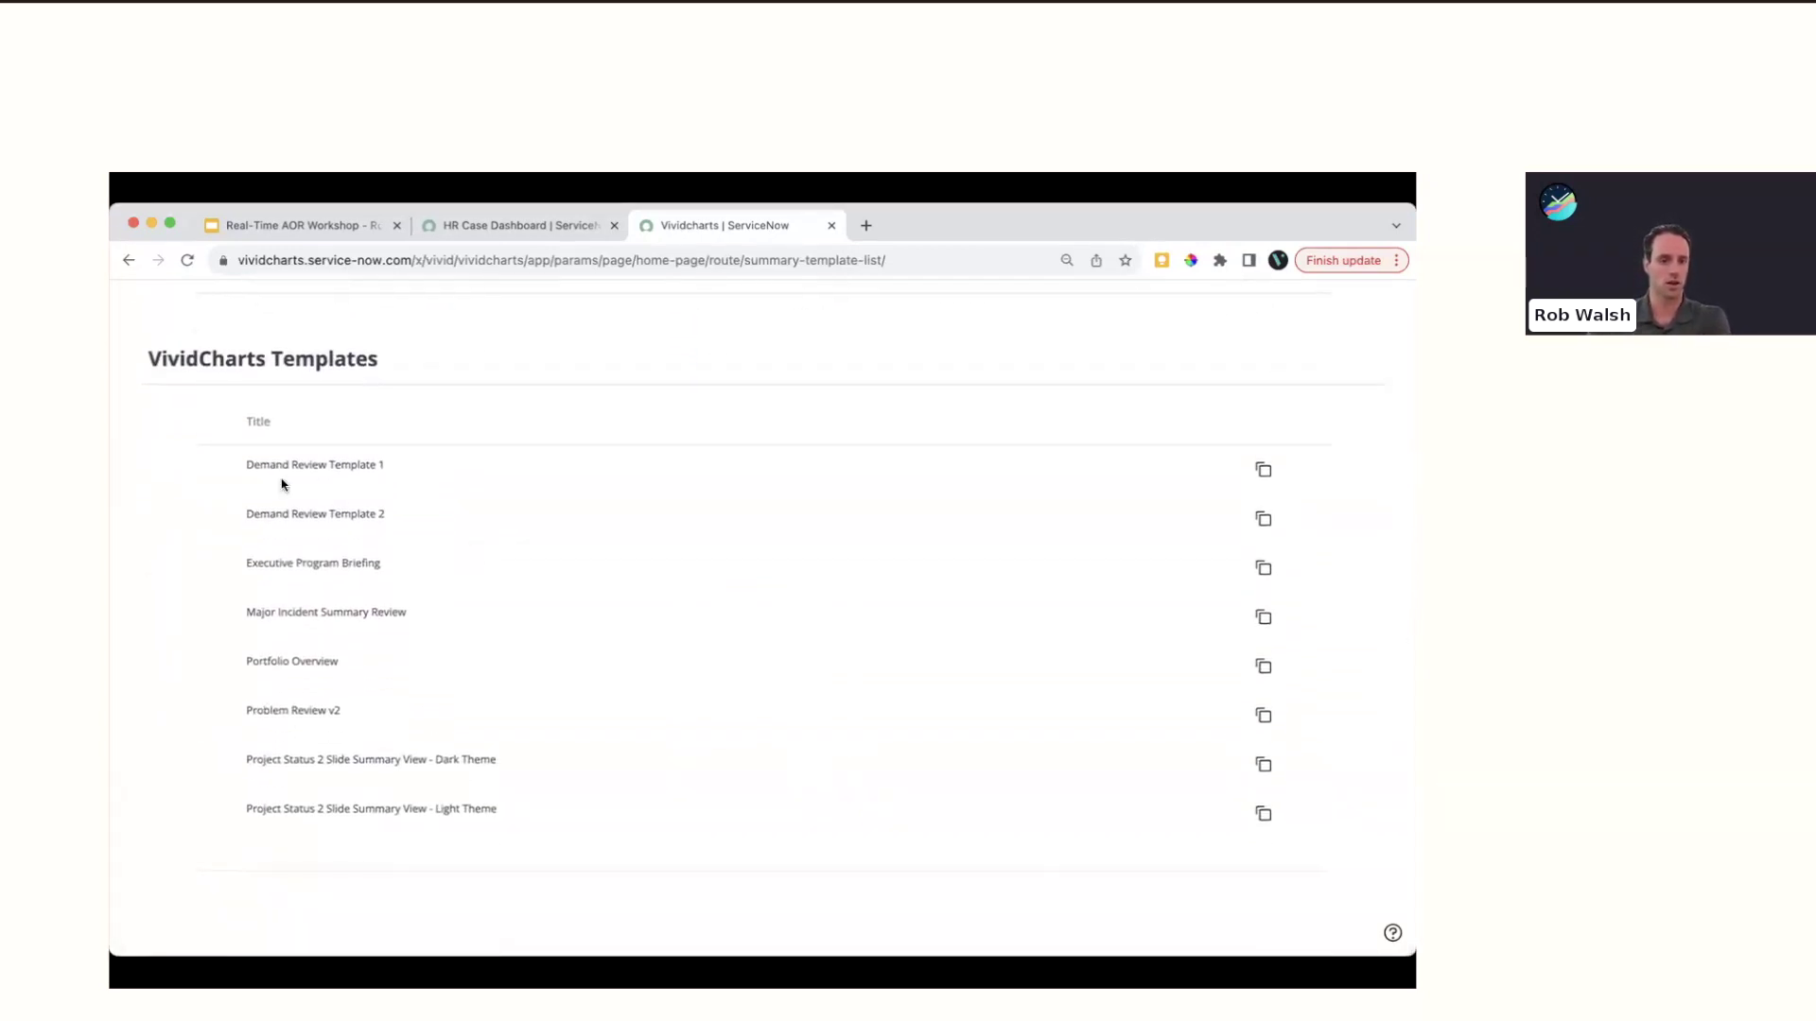
{"action": "left_click_drag", "start_coordinate": [147, 352], "coordinate": [373, 356]}
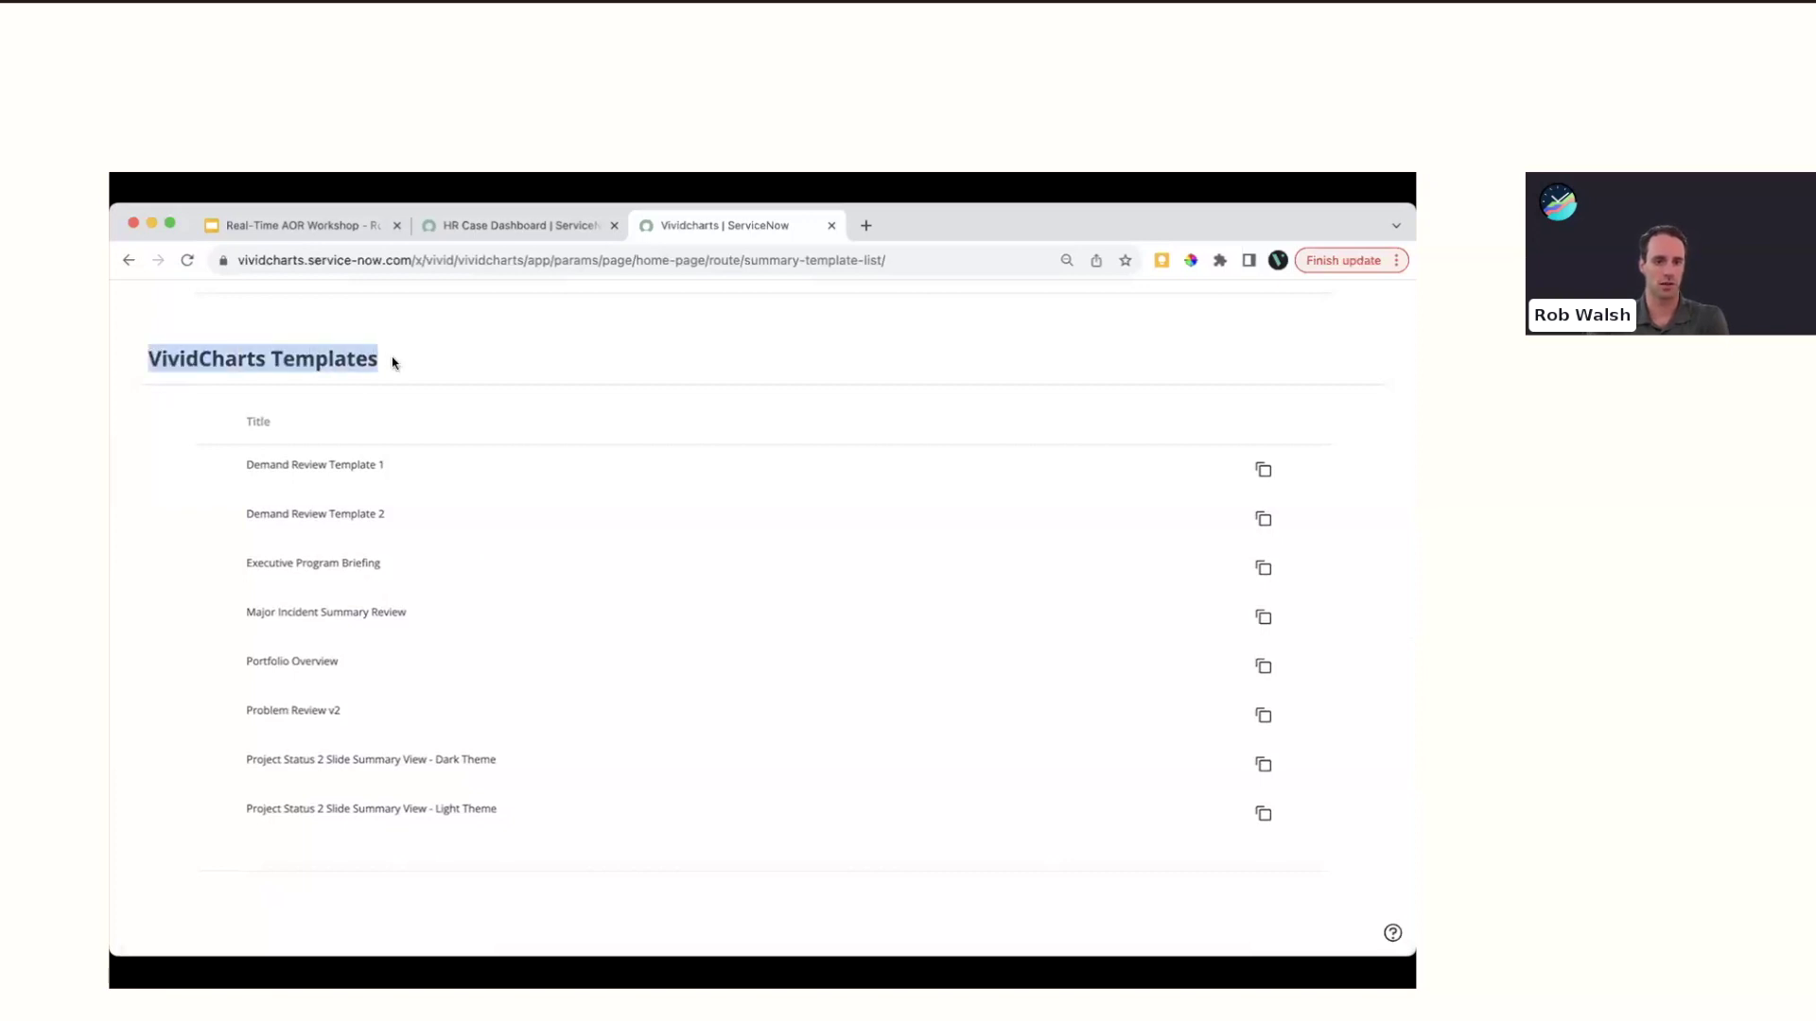
{"action": "left_click", "coordinate": [390, 357]}
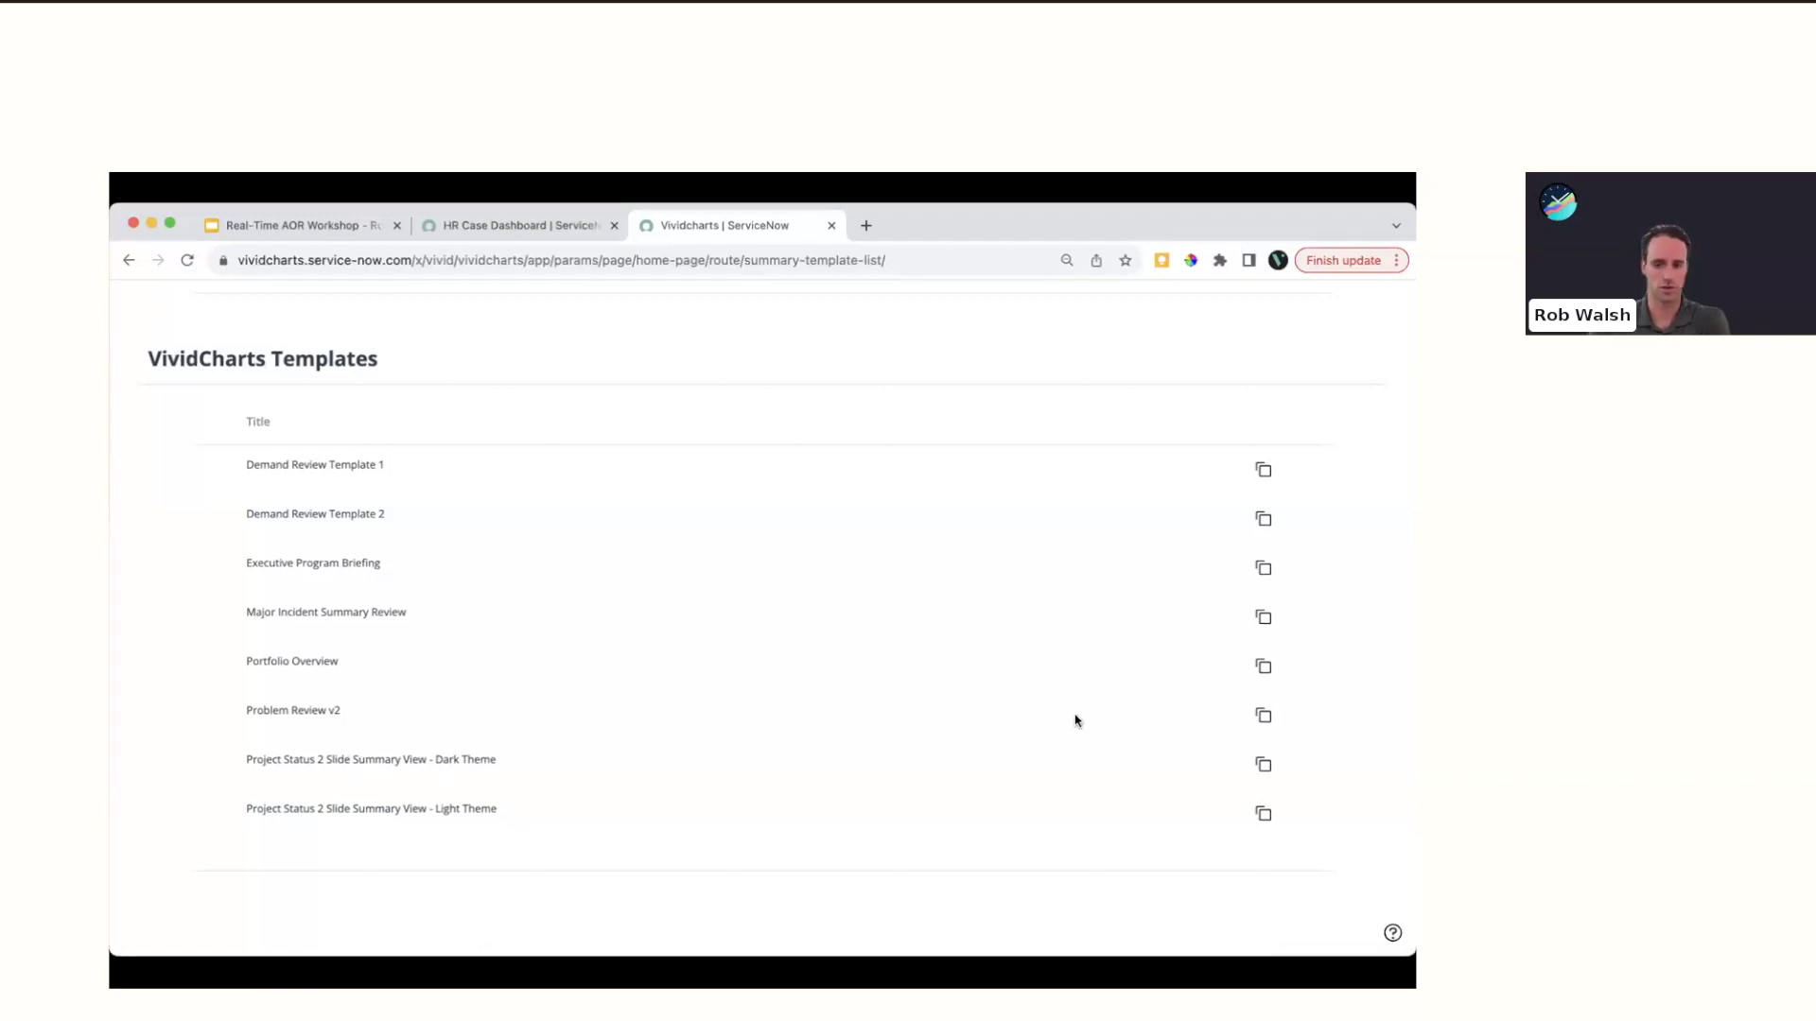
{"action": "left_click", "coordinate": [1262, 765]}
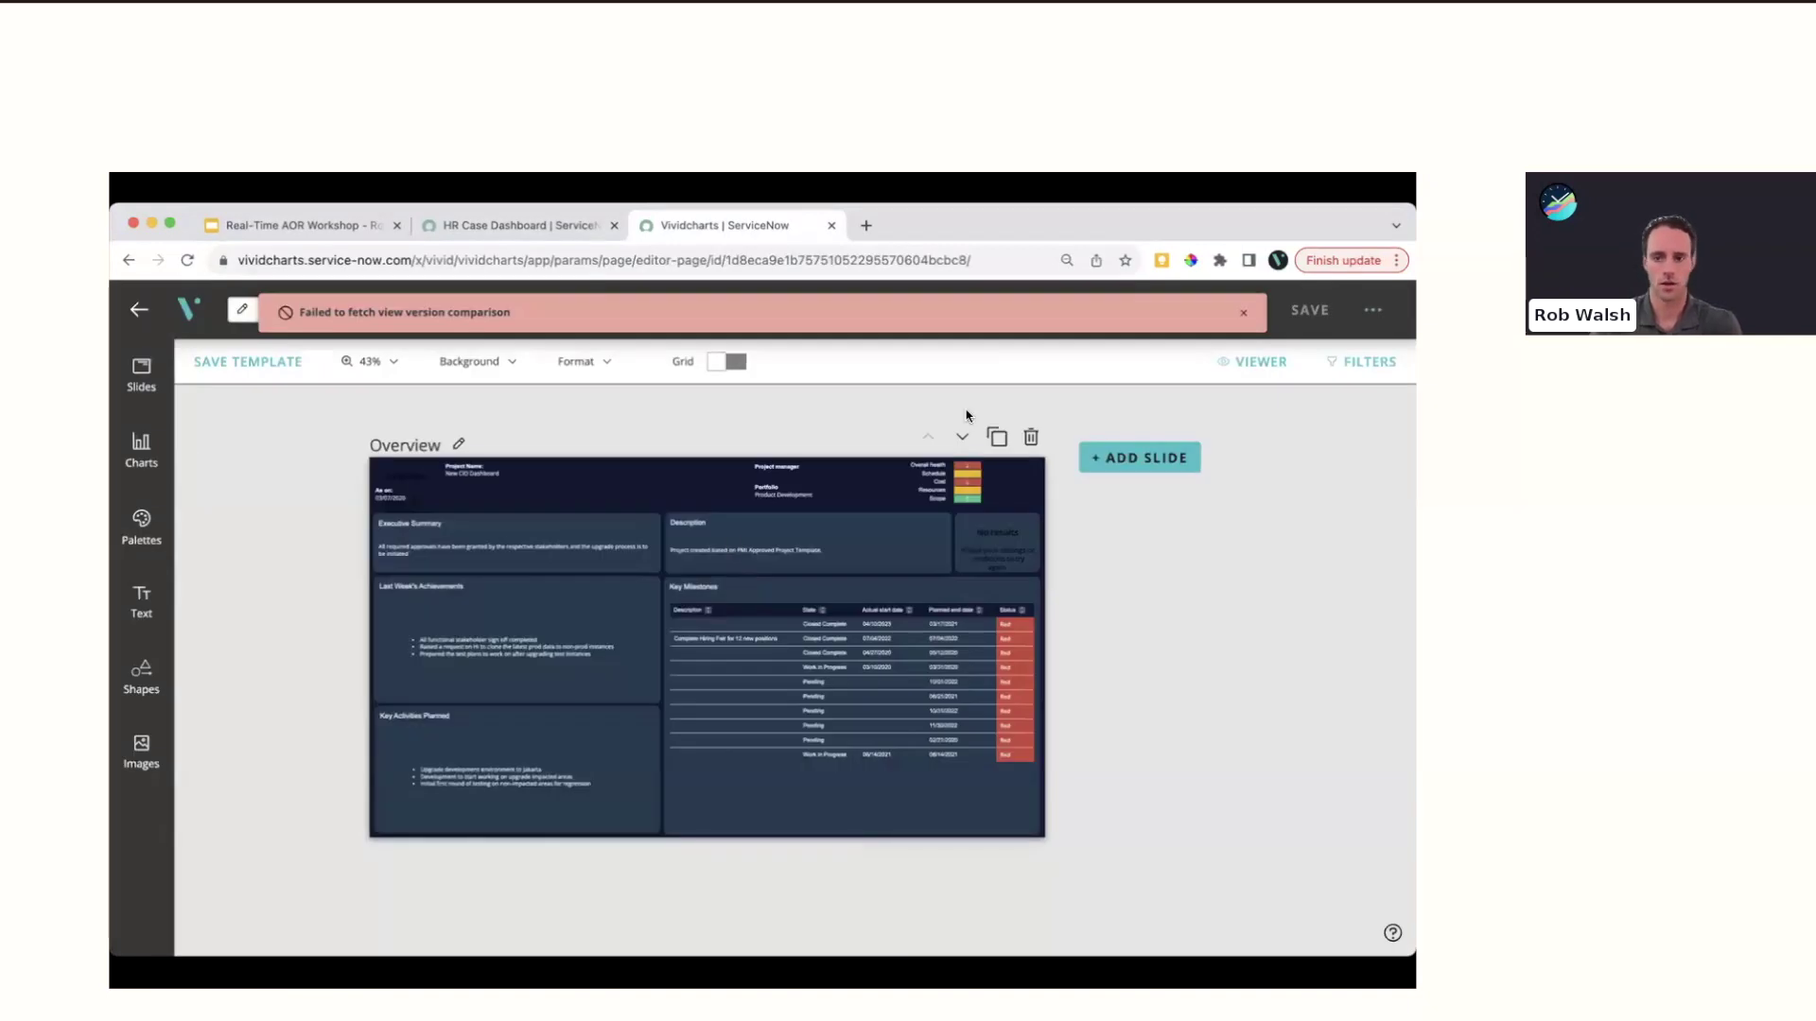
{"action": "left_click", "coordinate": [1243, 314]}
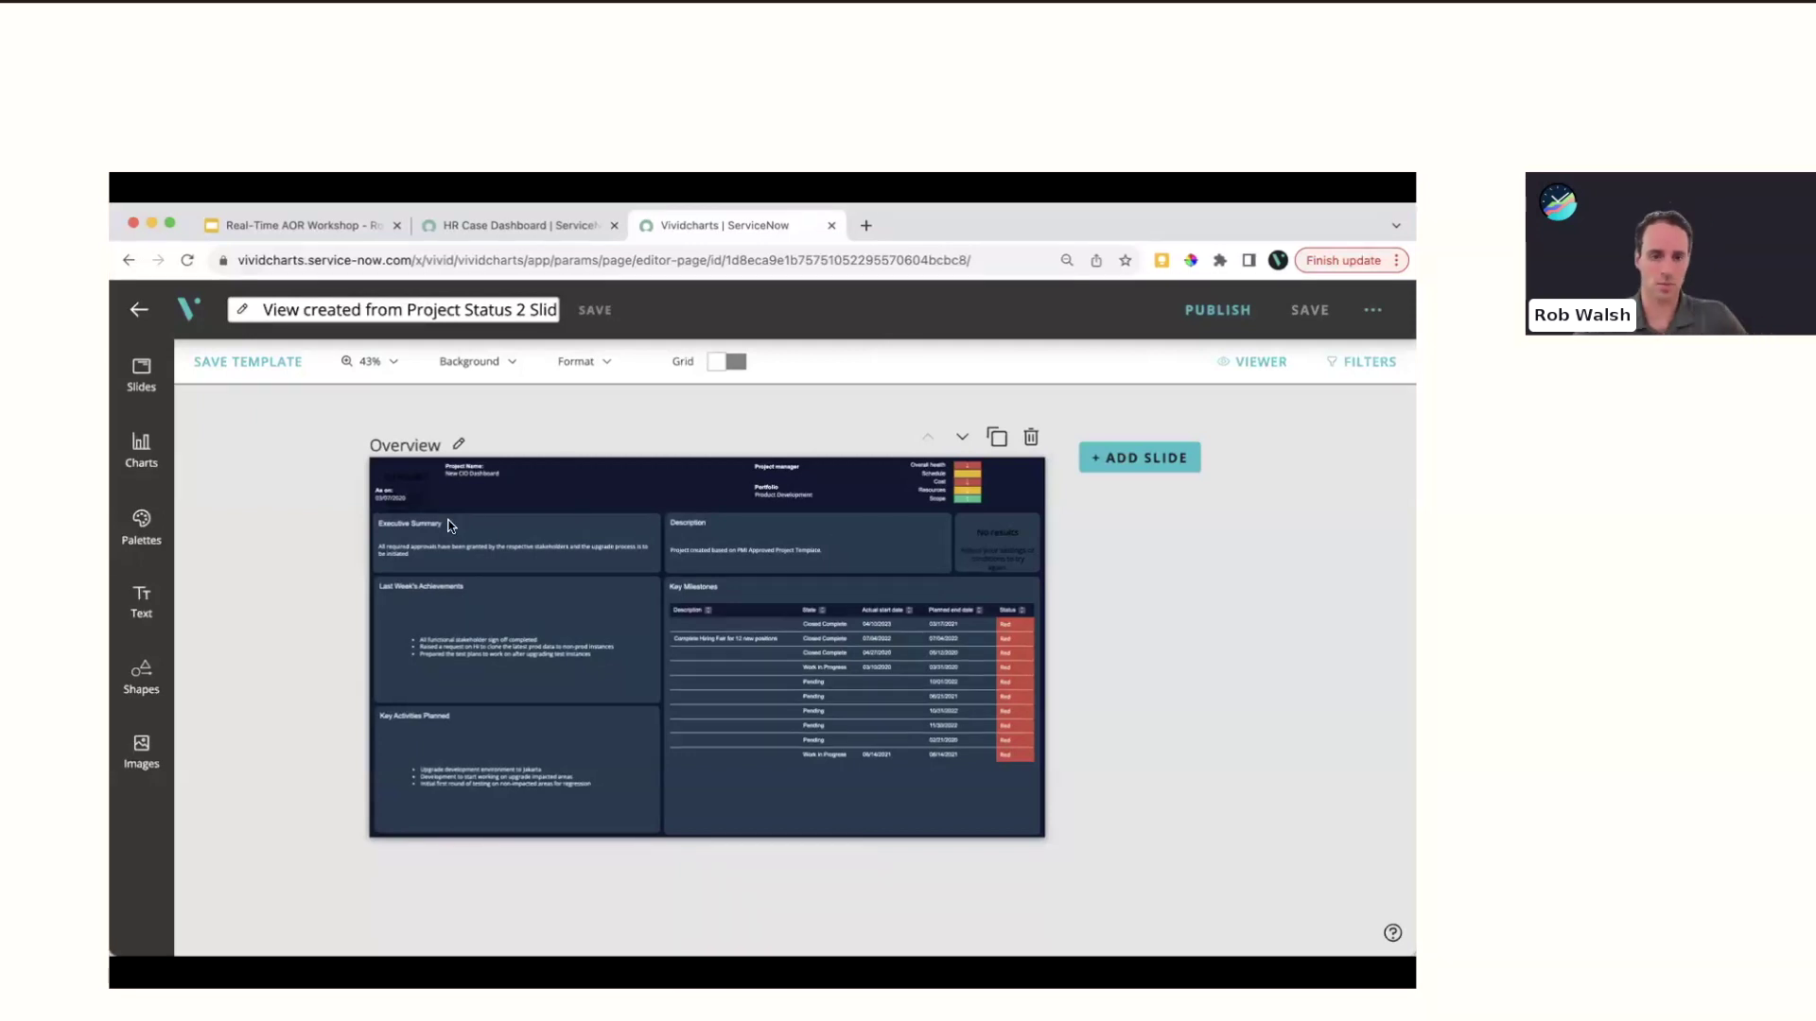
Inspect the Executive Summary, Key Milestones, and project manager and portfolio elements of the Overview slide
{"action": "left_click", "coordinate": [422, 541]}
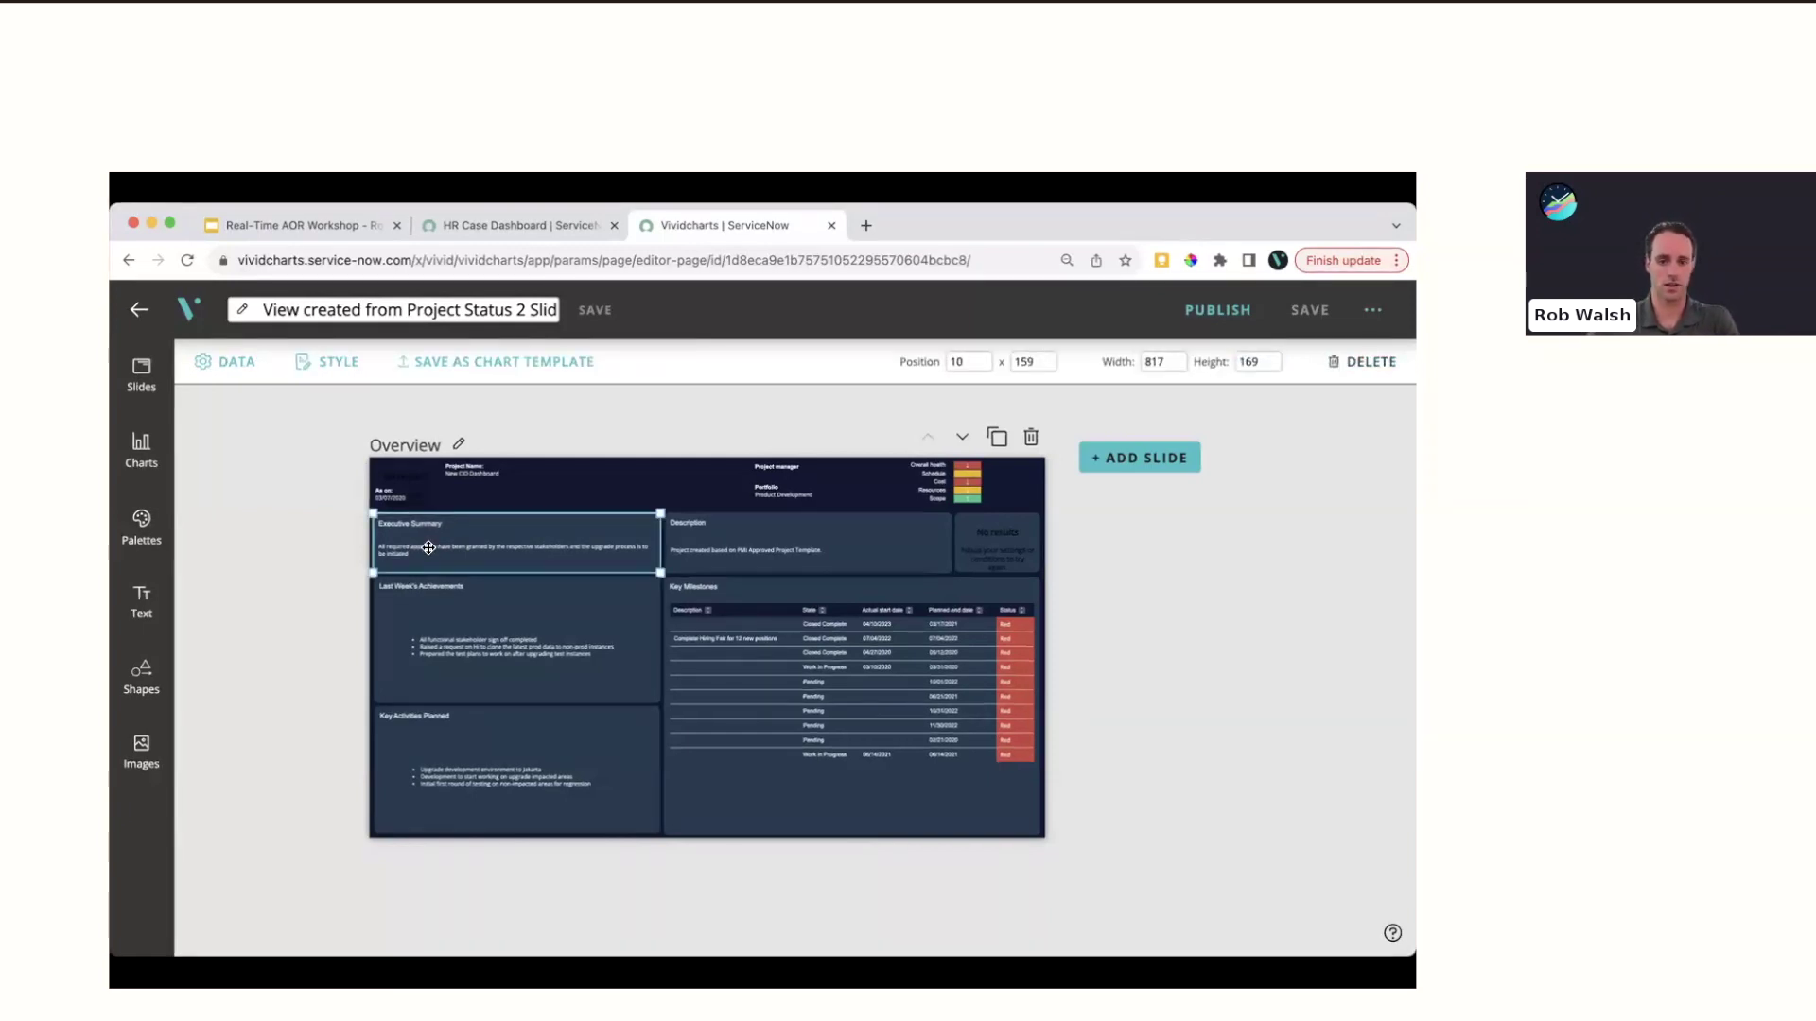
{"action": "left_click", "coordinate": [721, 617]}
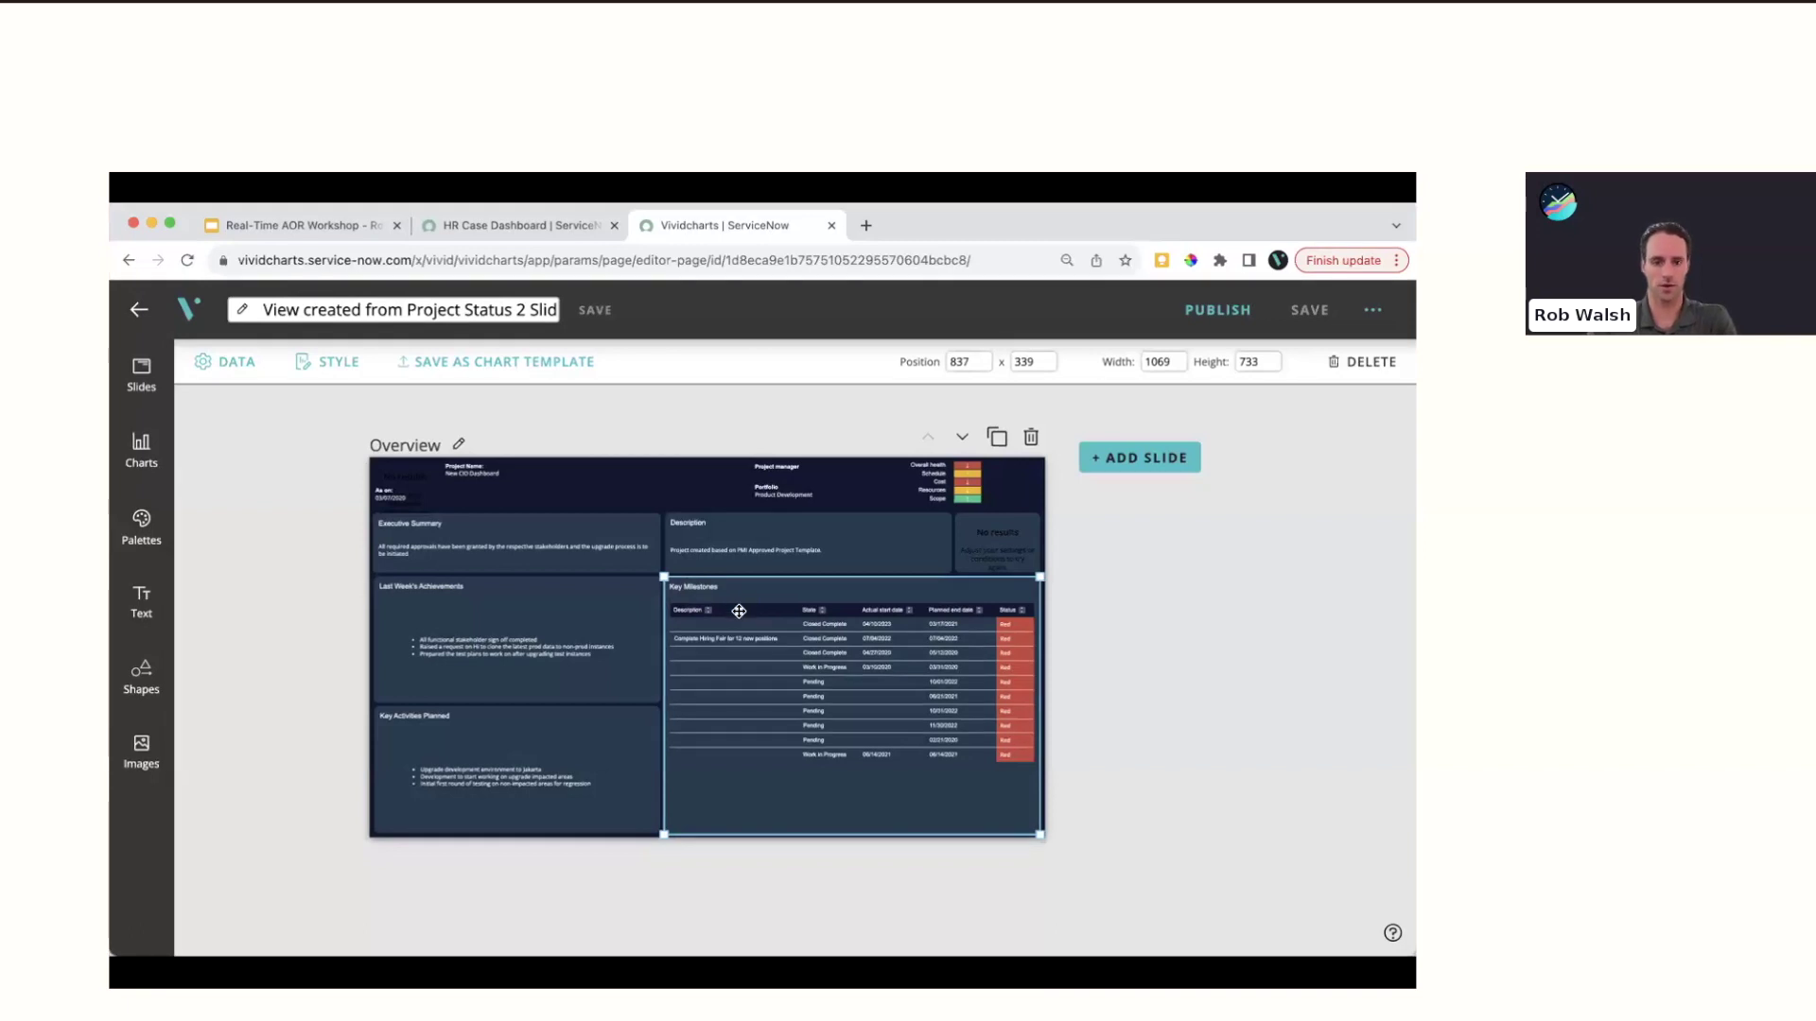
{"action": "left_click", "coordinate": [792, 469]}
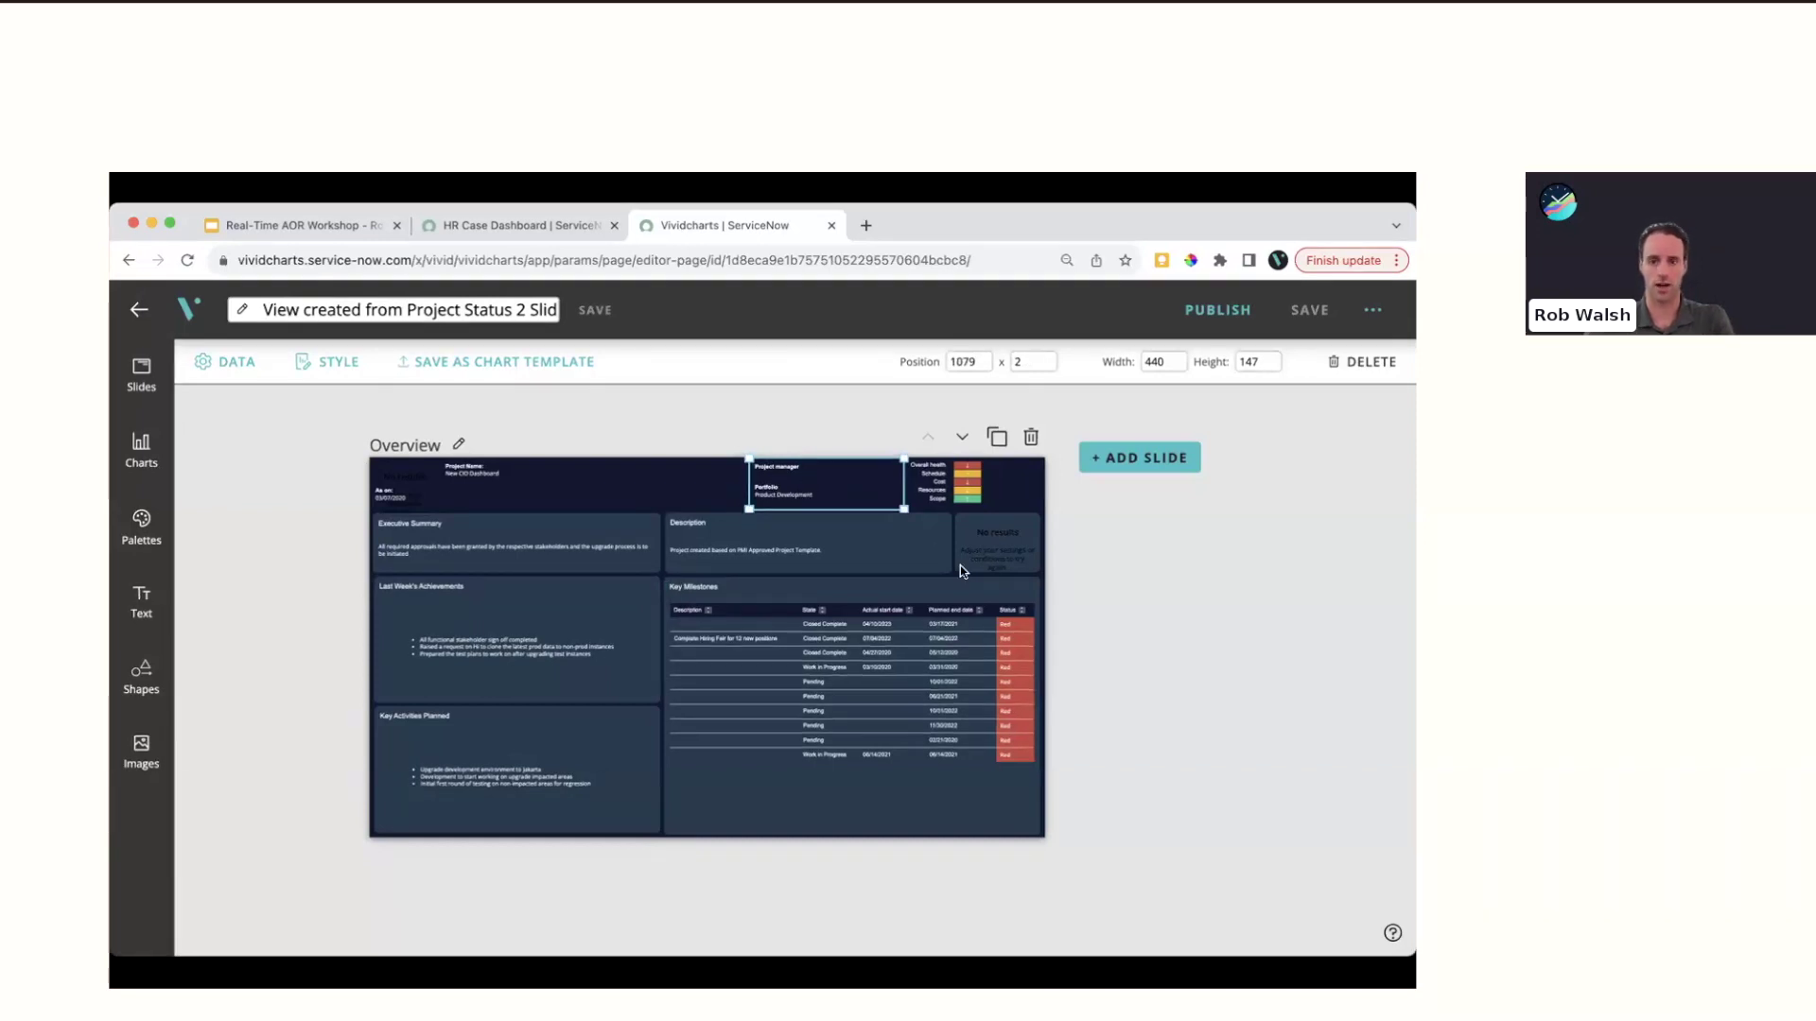
Set the record of the empty element beside Description on the Overview slide to "Additional office space for Singapore office"
{"action": "left_click", "coordinate": [999, 545]}
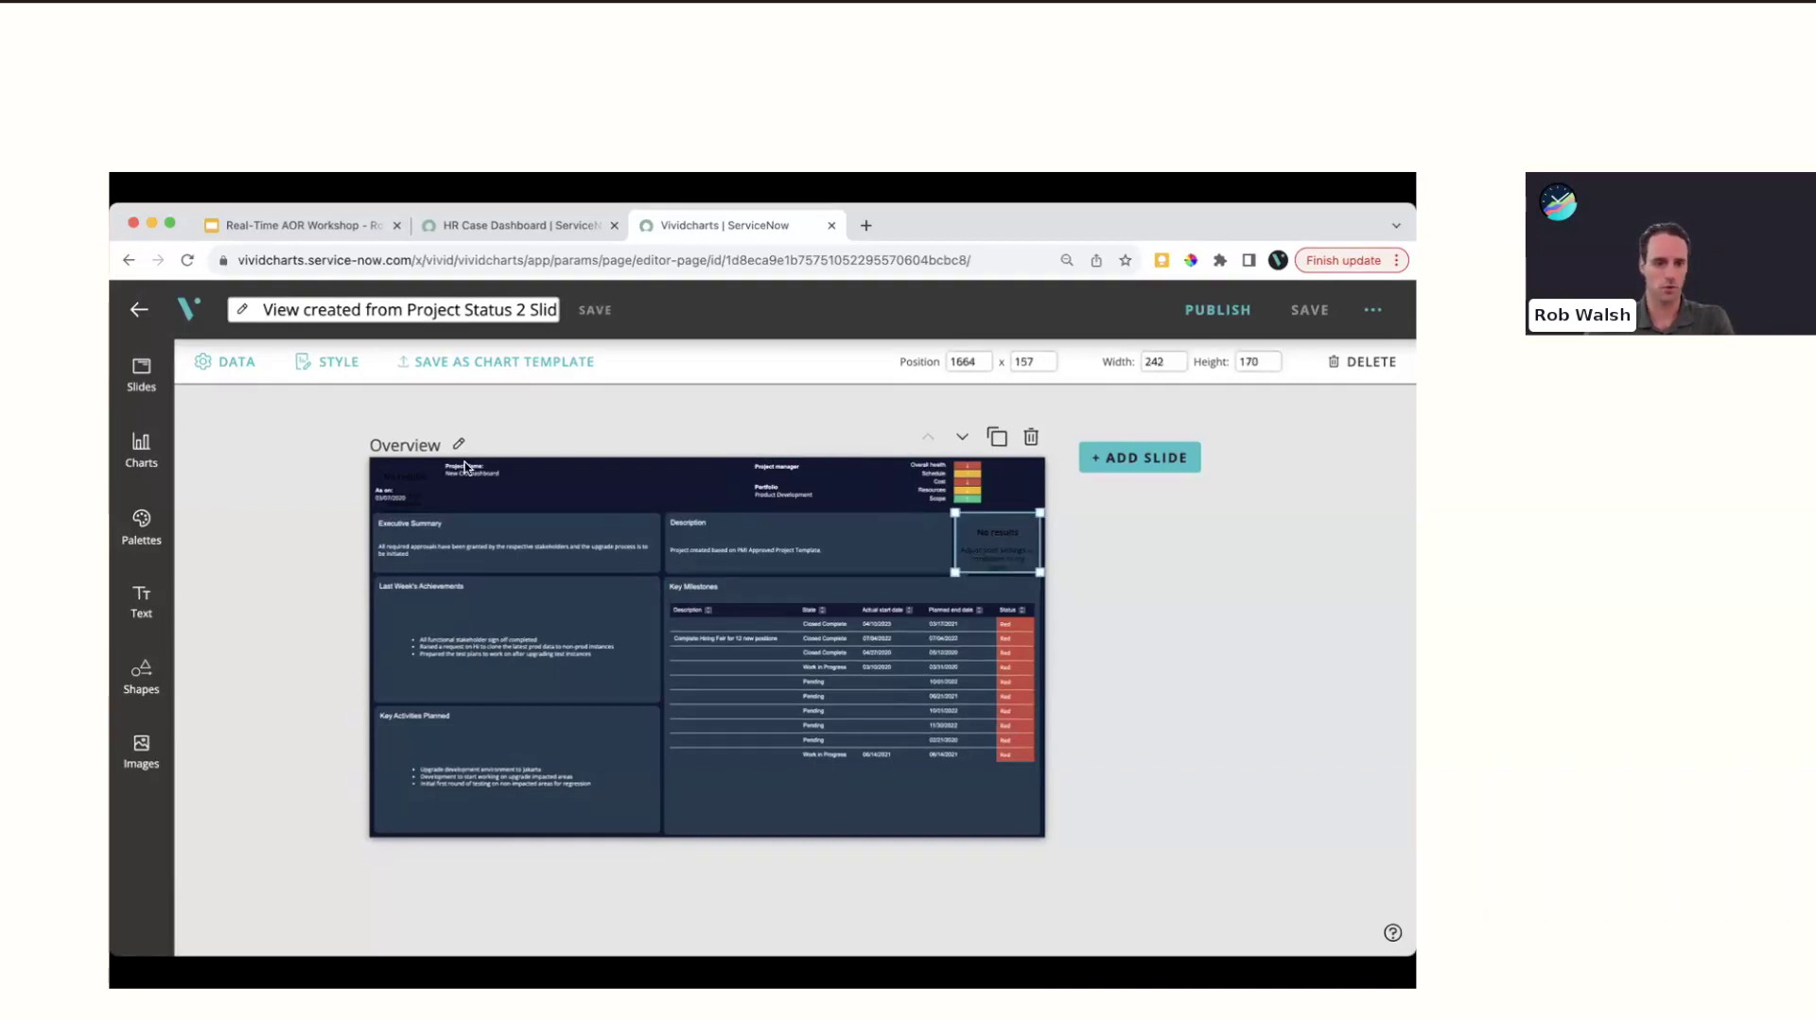
{"action": "left_click", "coordinate": [217, 362]}
{"action": "left_click", "coordinate": [268, 459]}
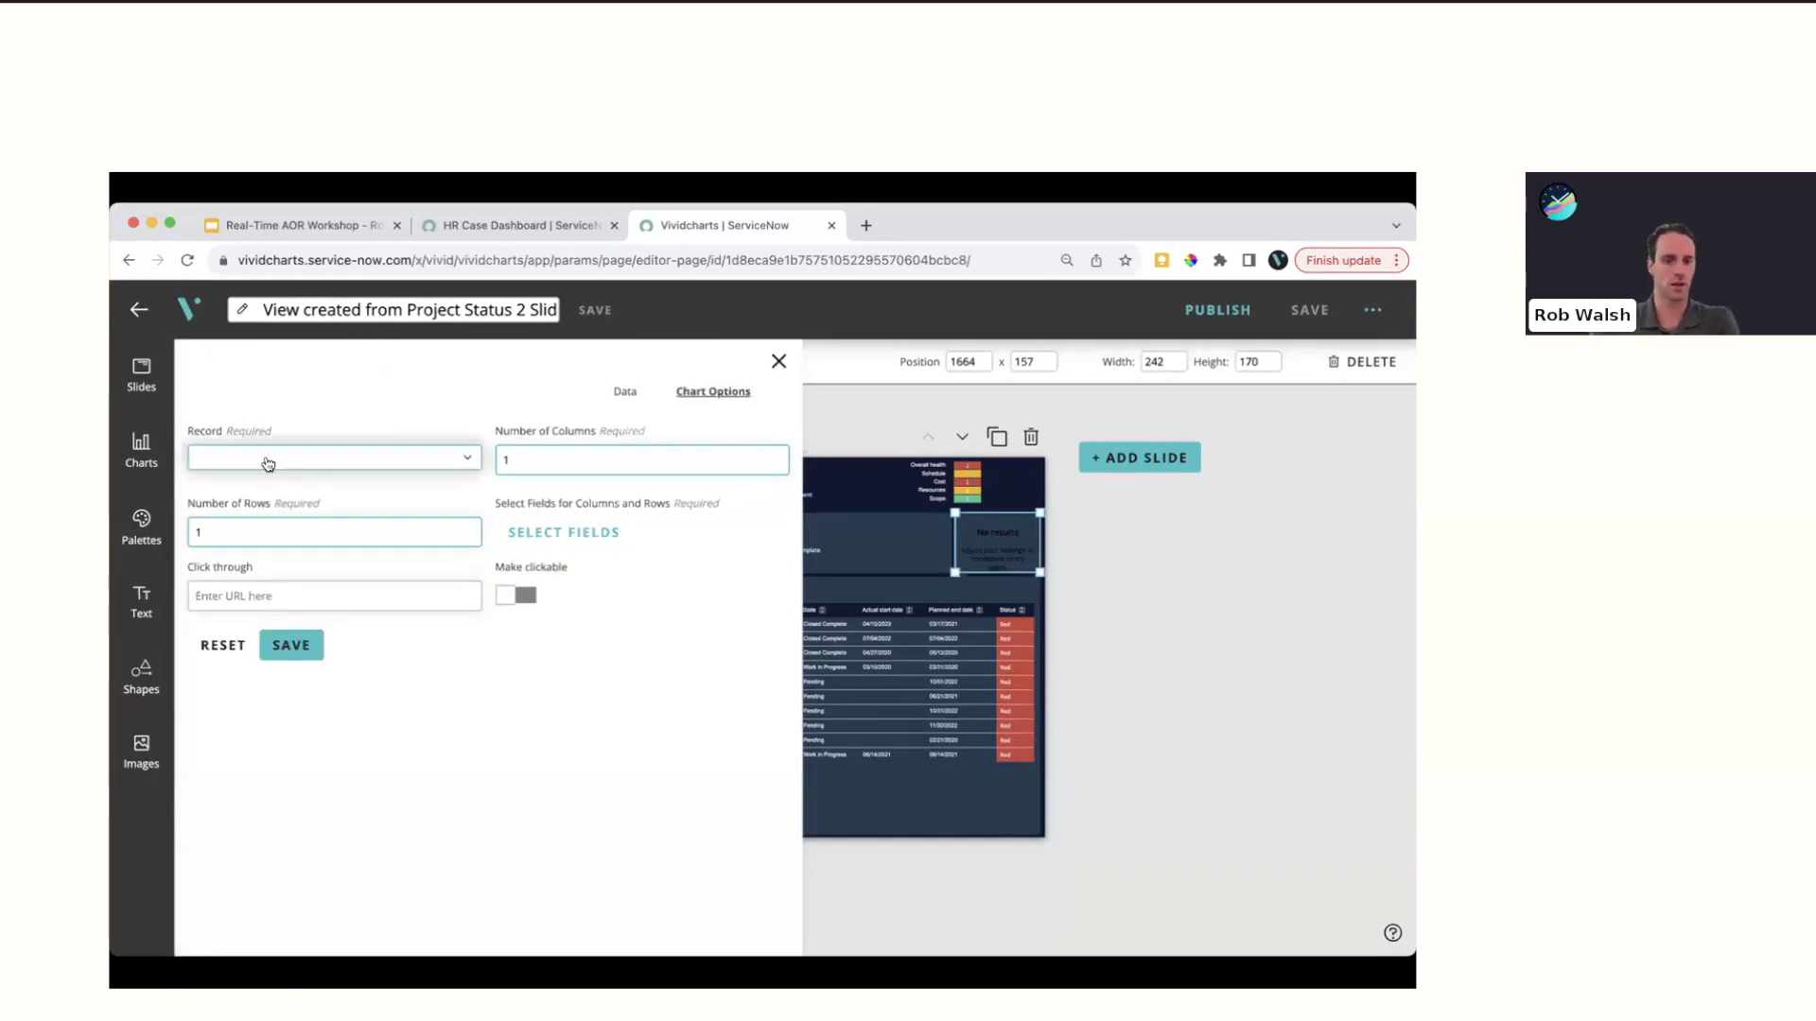
{"action": "type", "text": "ad"}
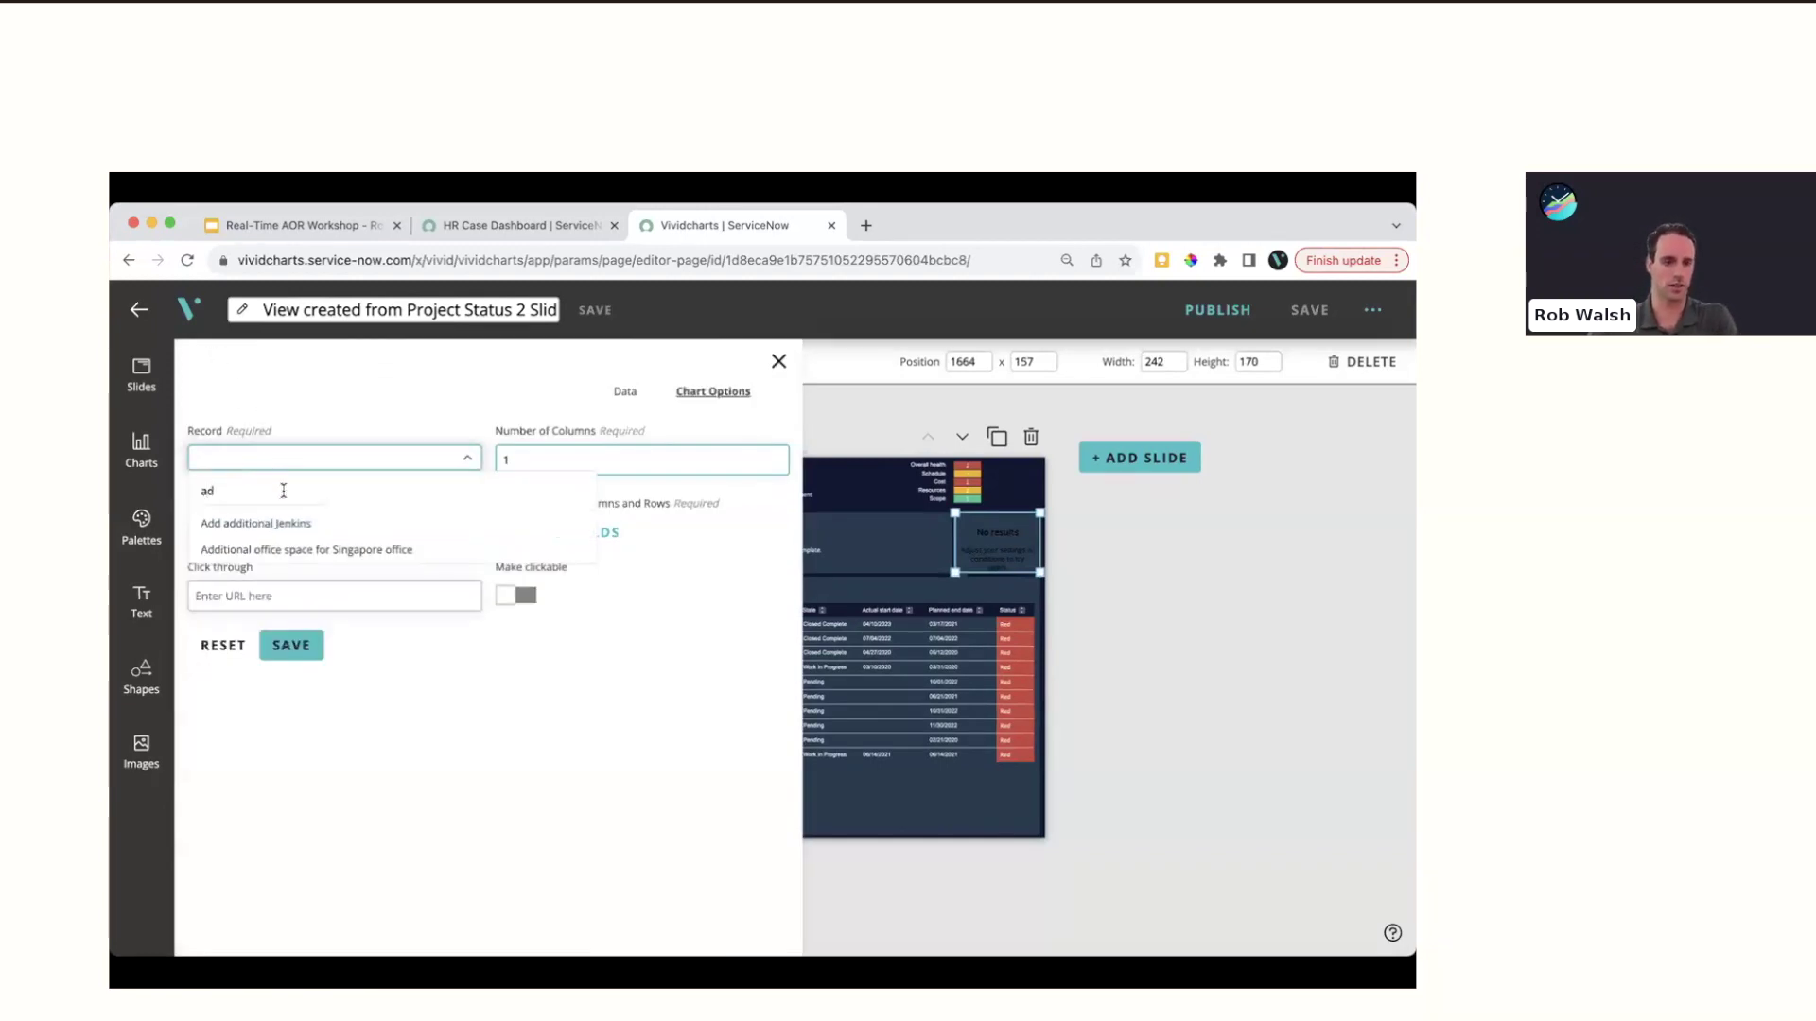
{"action": "left_click", "coordinate": [303, 550]}
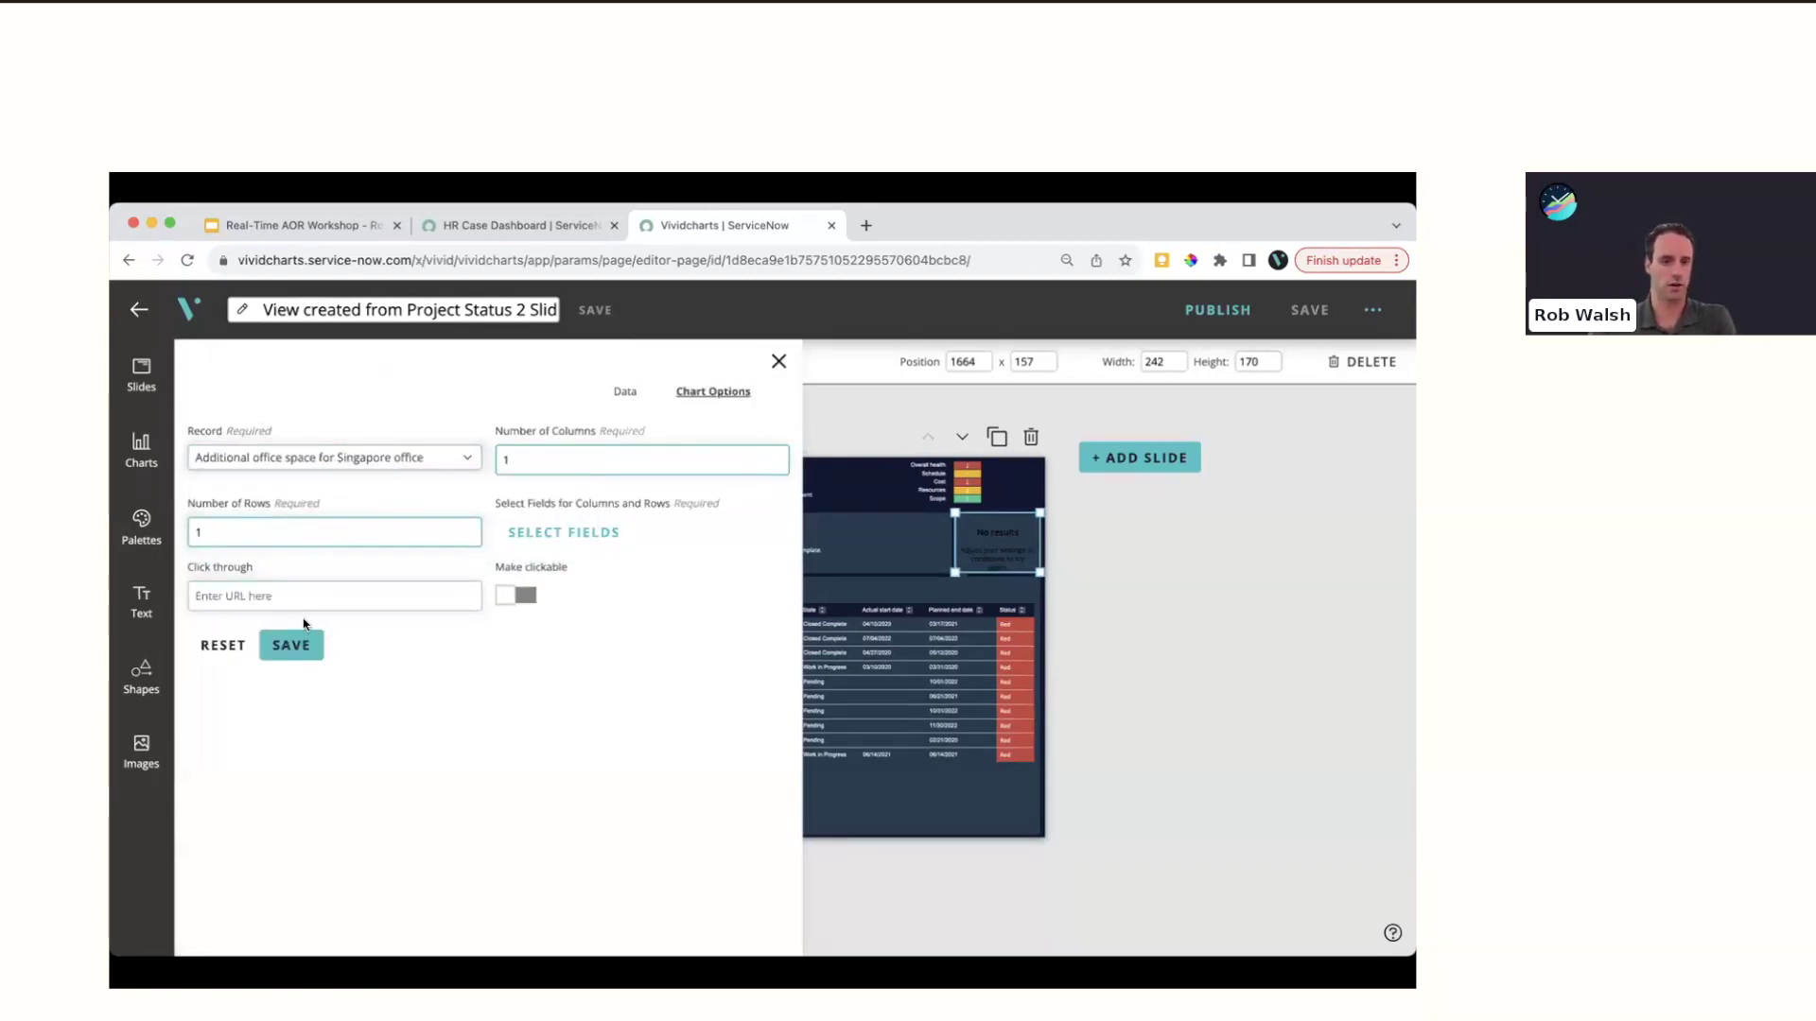
{"action": "left_click", "coordinate": [290, 645]}
Set the record of the header element above the "As on" date to "Acme Workday to Payroll Automation"
{"action": "left_click", "coordinate": [388, 467]}
{"action": "left_click", "coordinate": [241, 371]}
{"action": "left_click", "coordinate": [231, 458]}
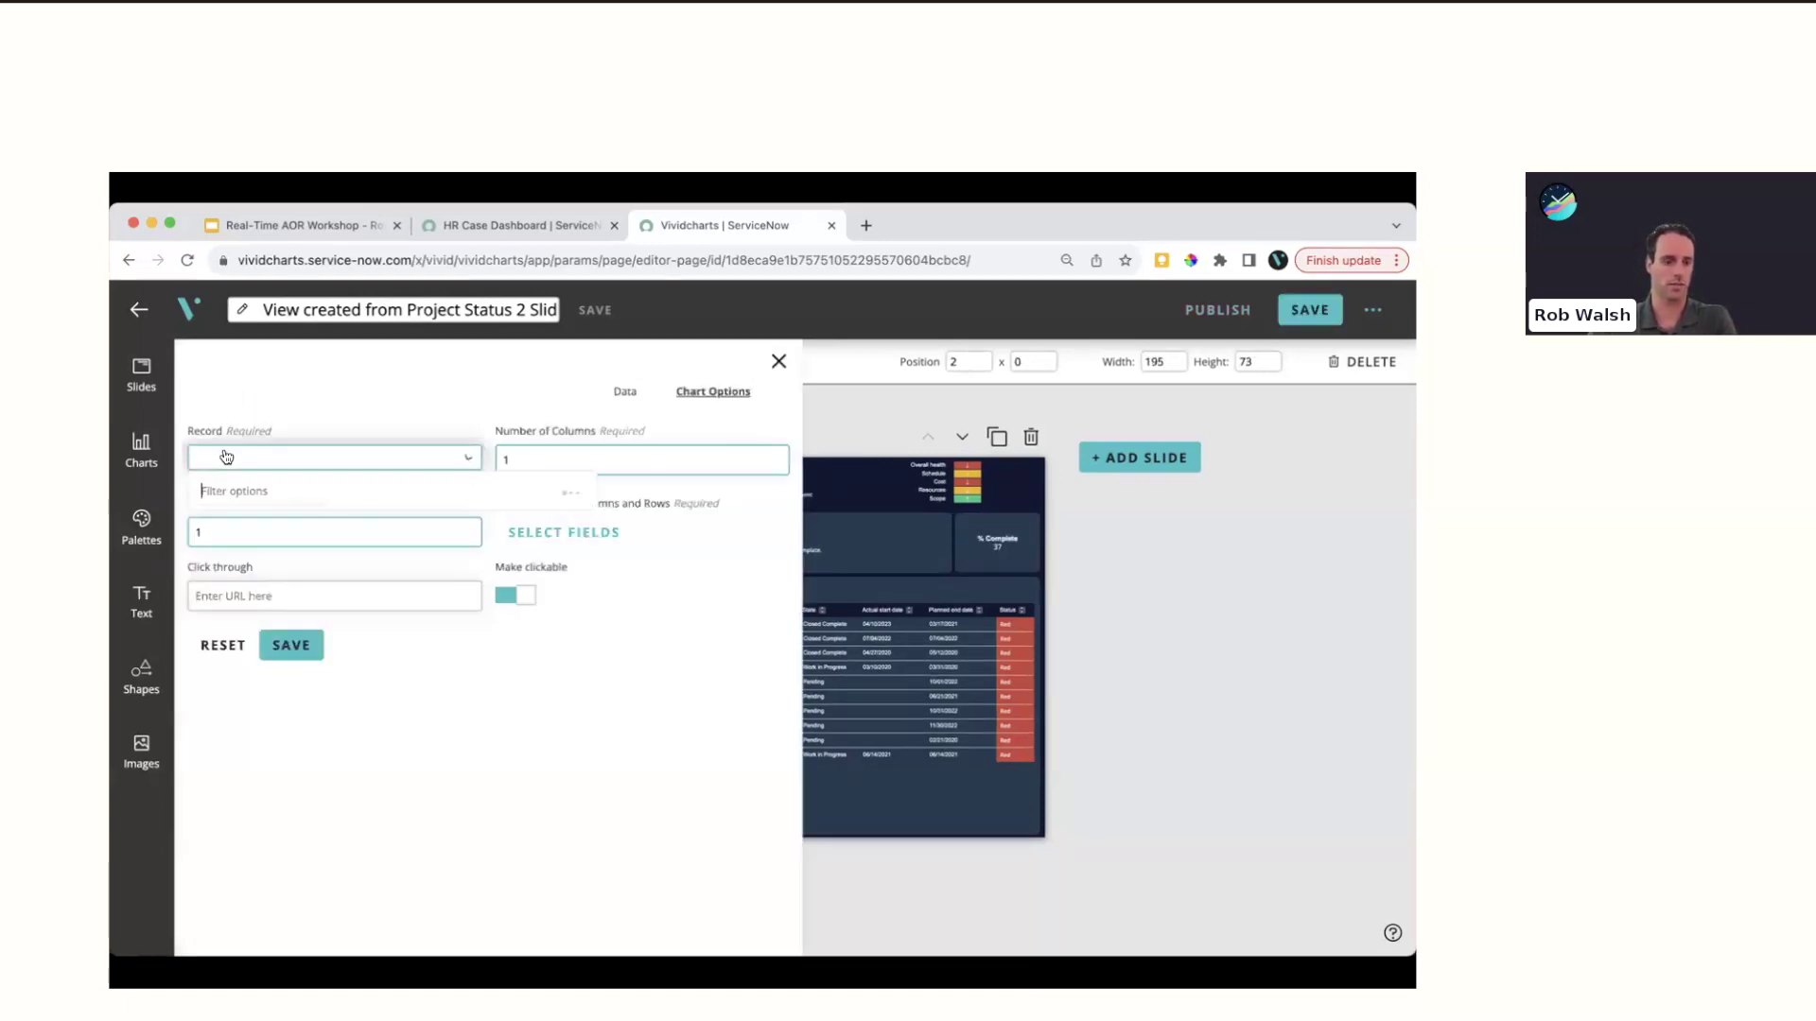
{"action": "type", "text": "a"}
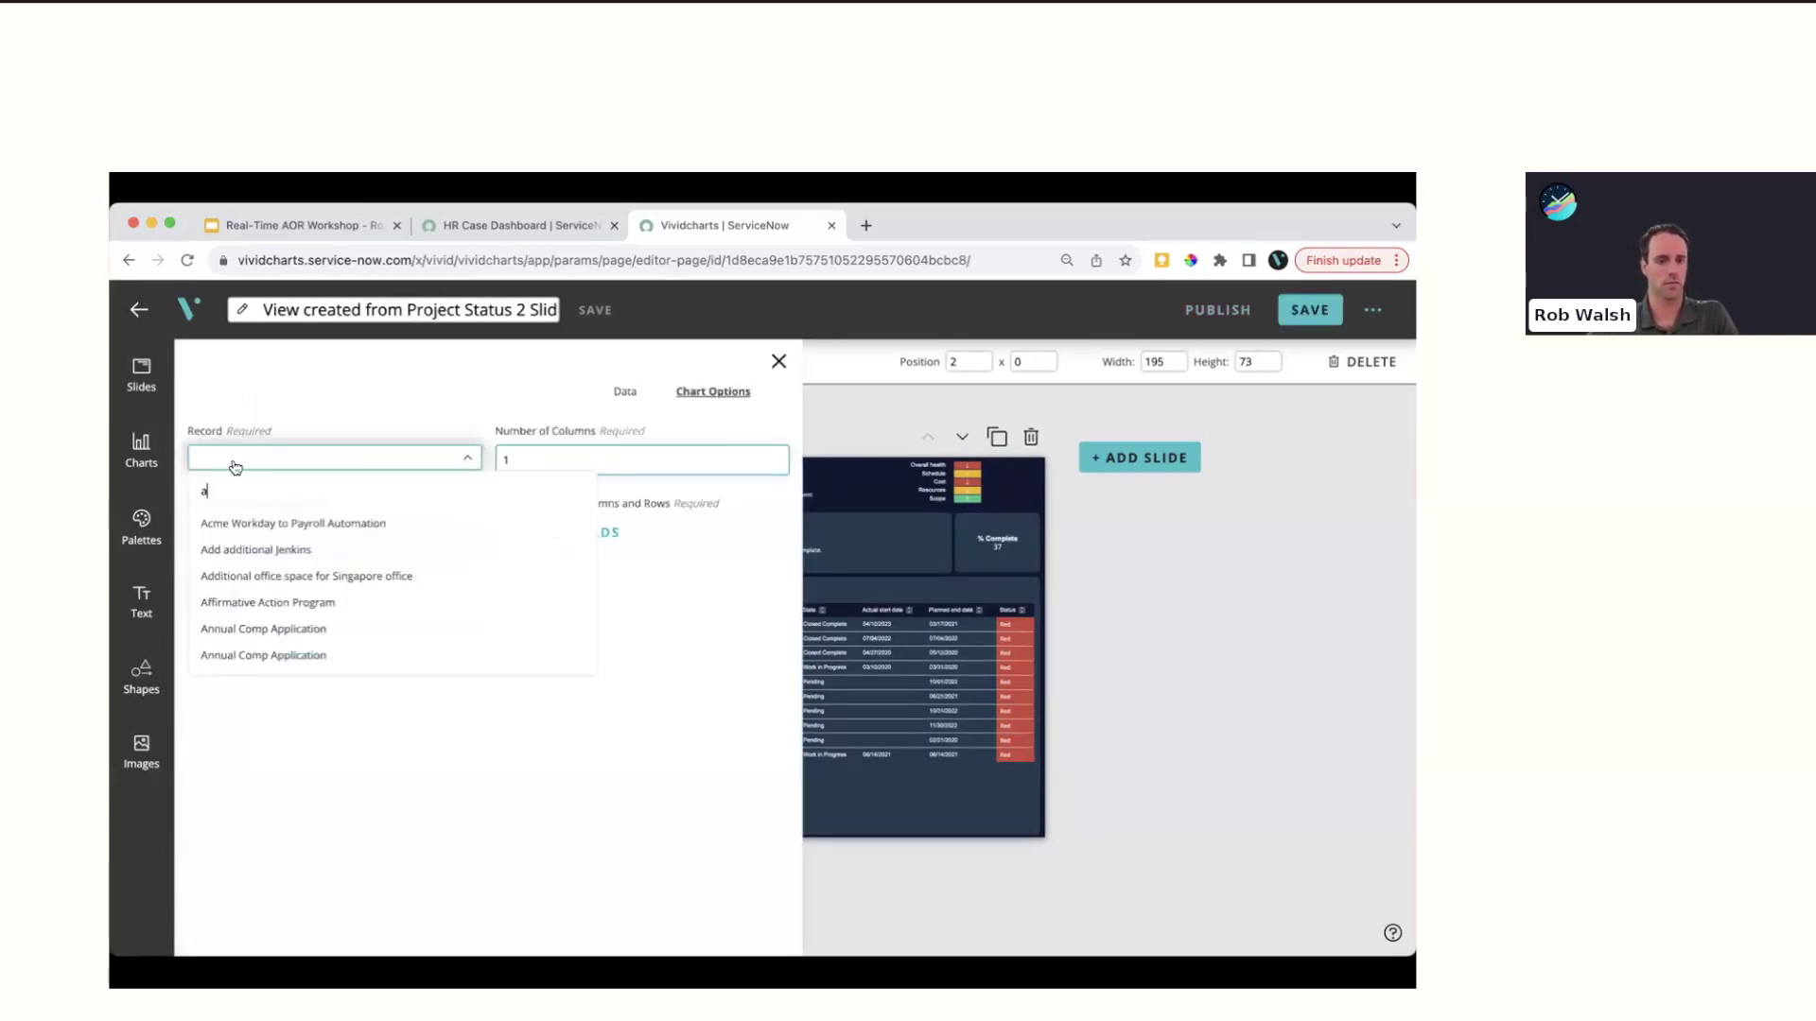
{"action": "left_click", "coordinate": [258, 526]}
{"action": "left_click", "coordinate": [289, 645]}
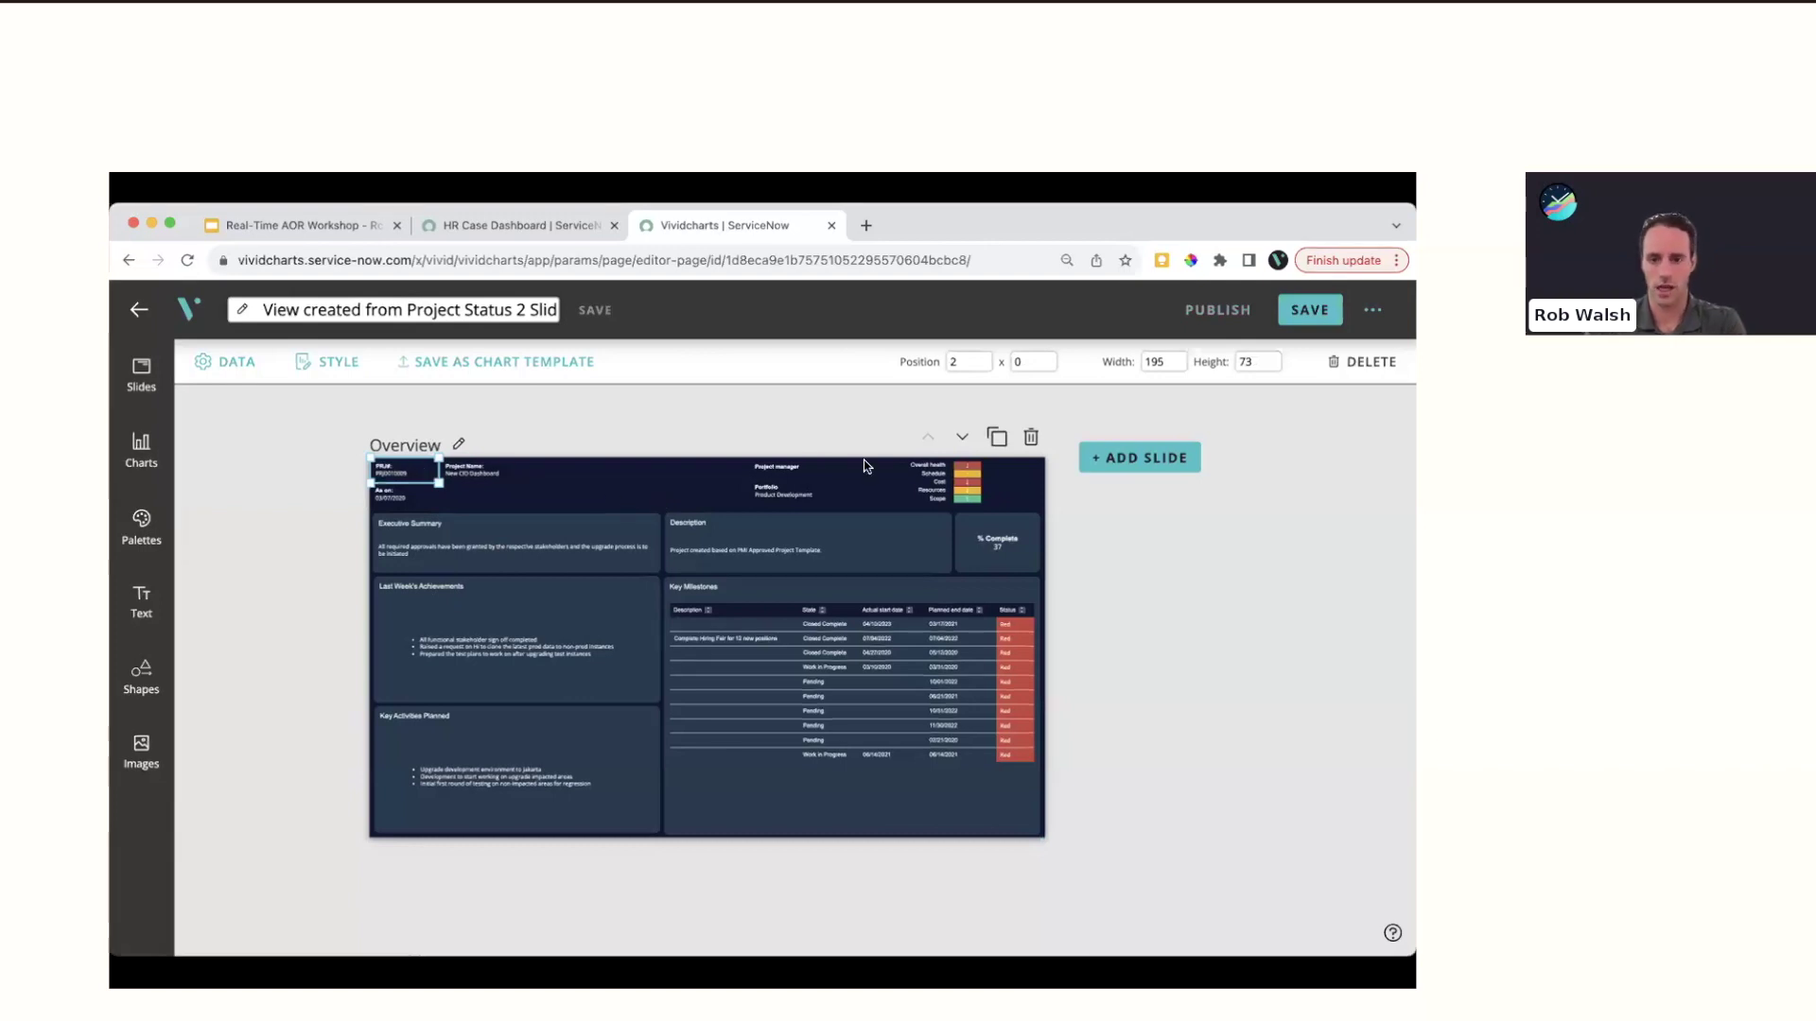
View the RIDAC slide, return to Overview, and reload the view from its saved version without restoring the unsaved changes
{"action": "left_click", "coordinate": [967, 438]}
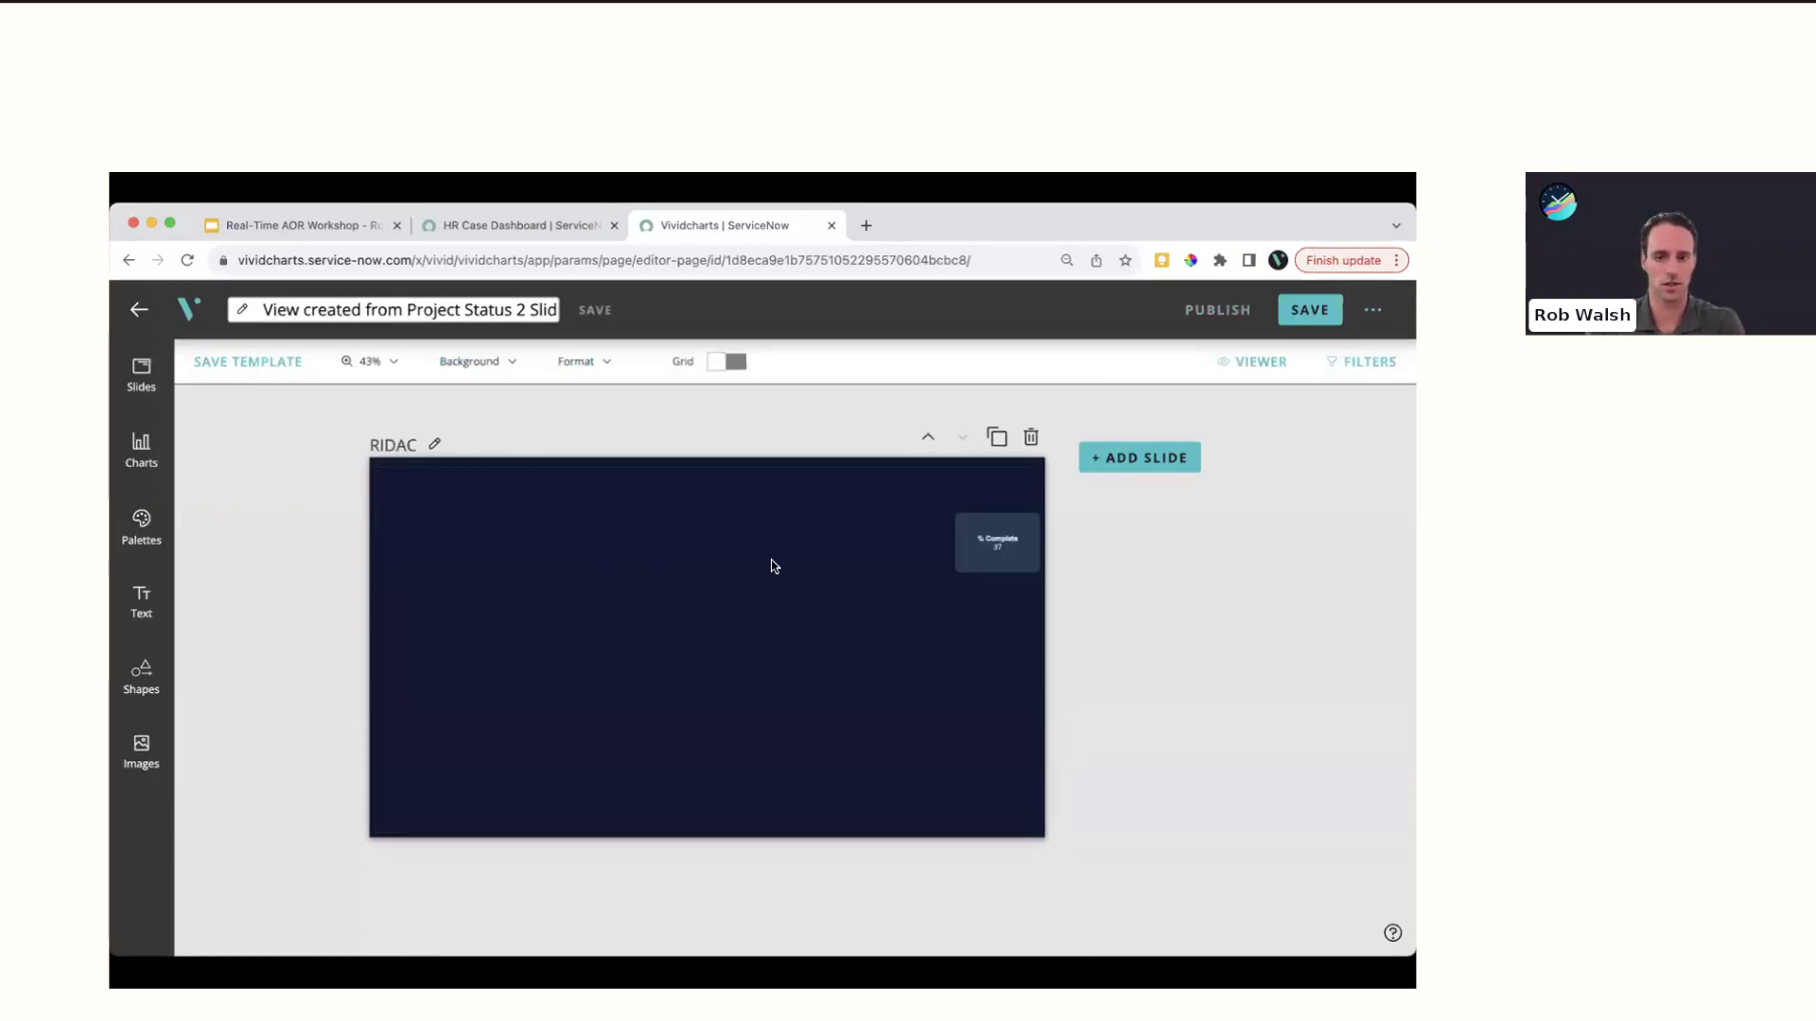
{"action": "left_click", "coordinate": [927, 438]}
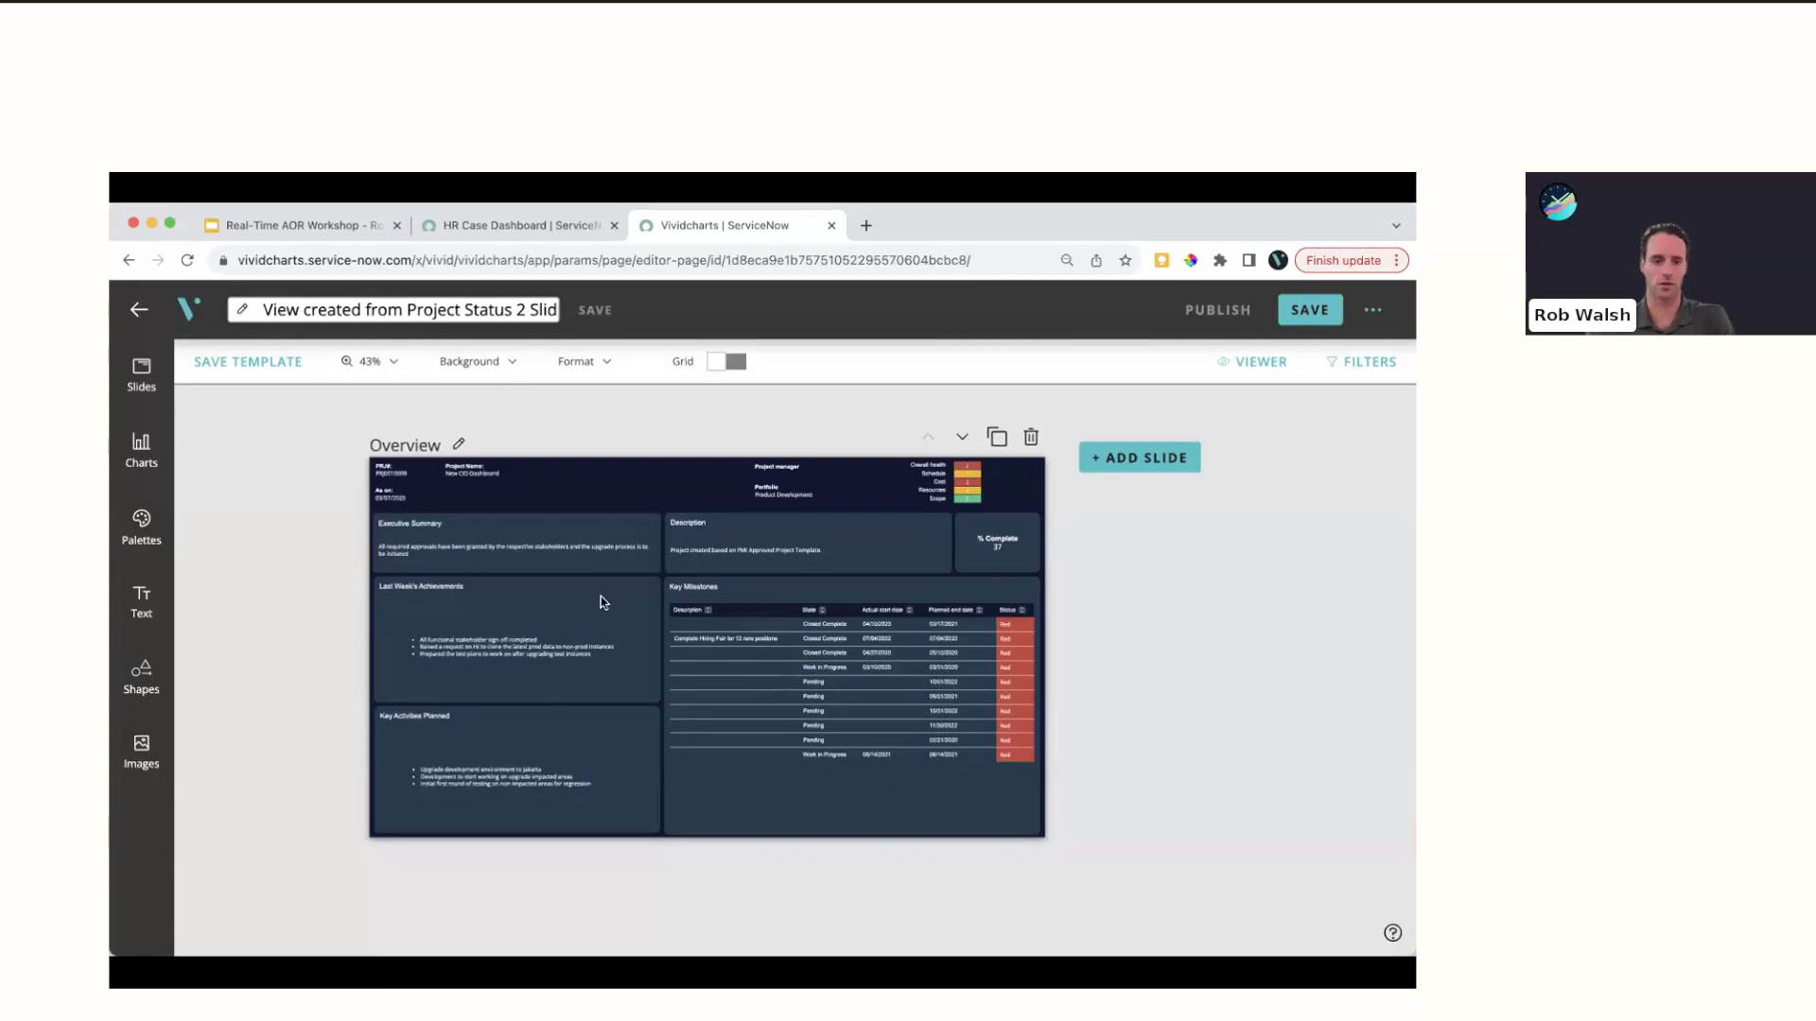
{"action": "left_click", "coordinate": [187, 260]}
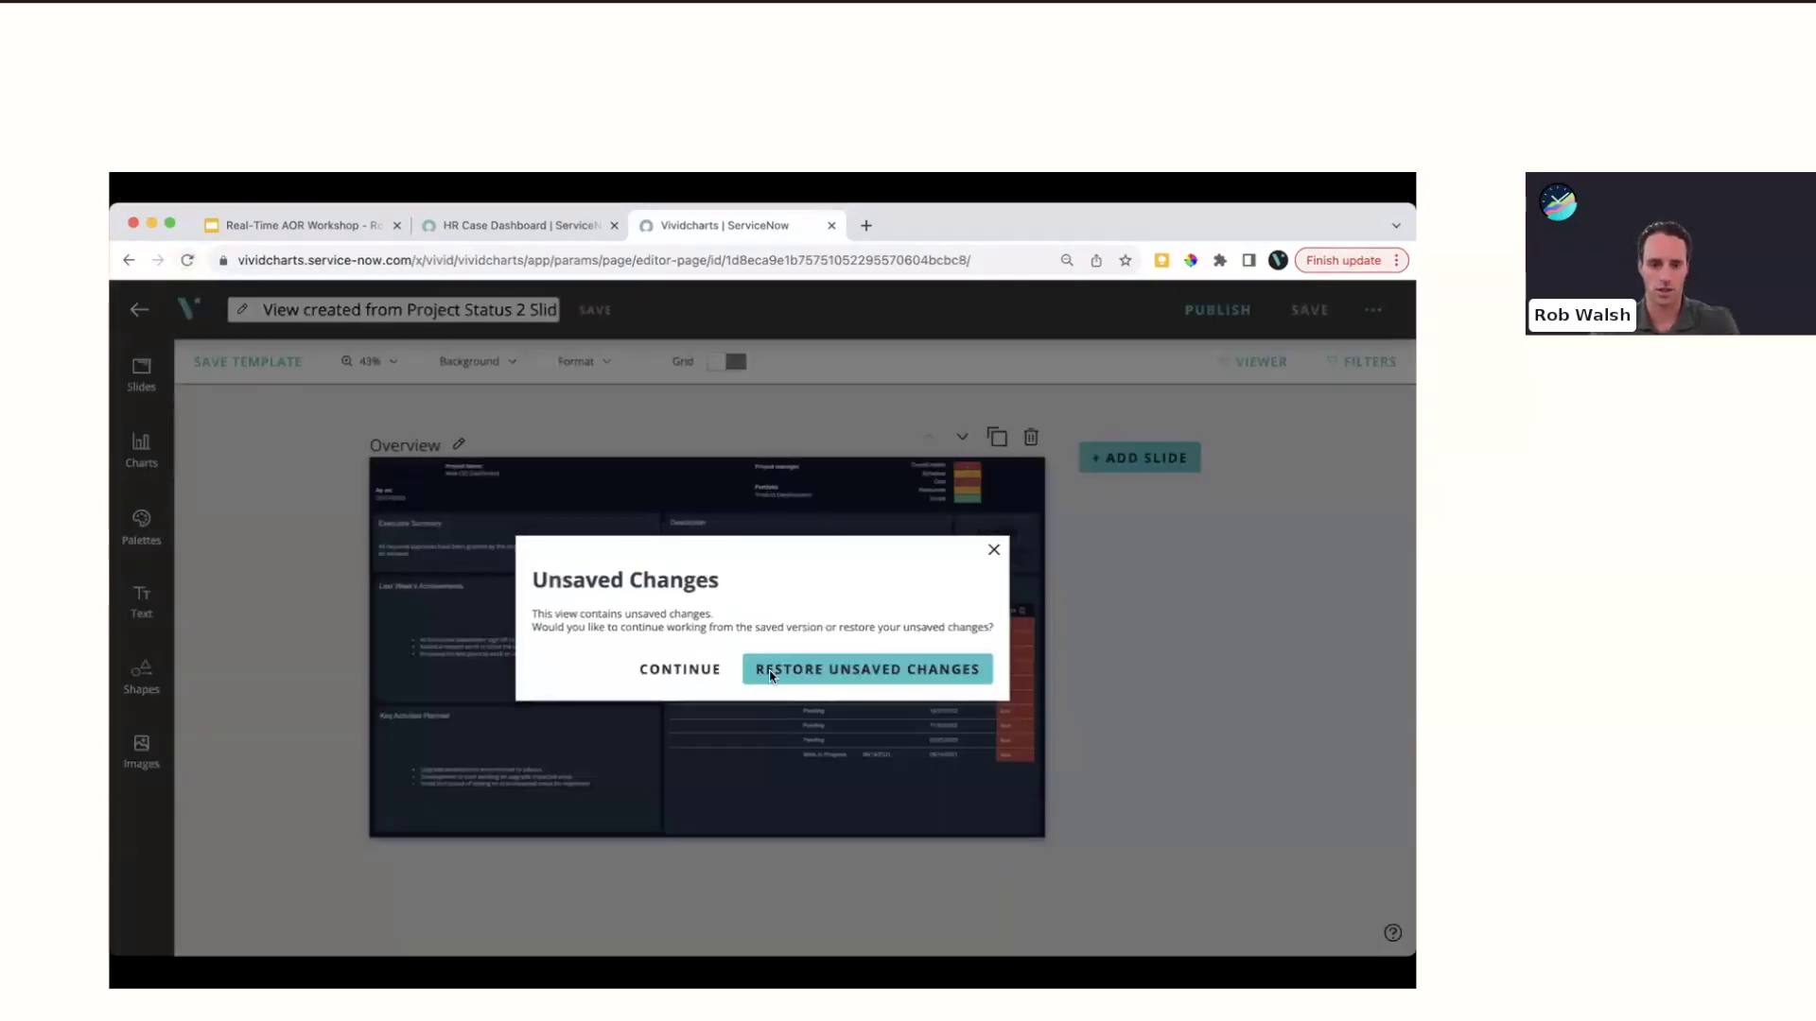
{"action": "left_click", "coordinate": [680, 670]}
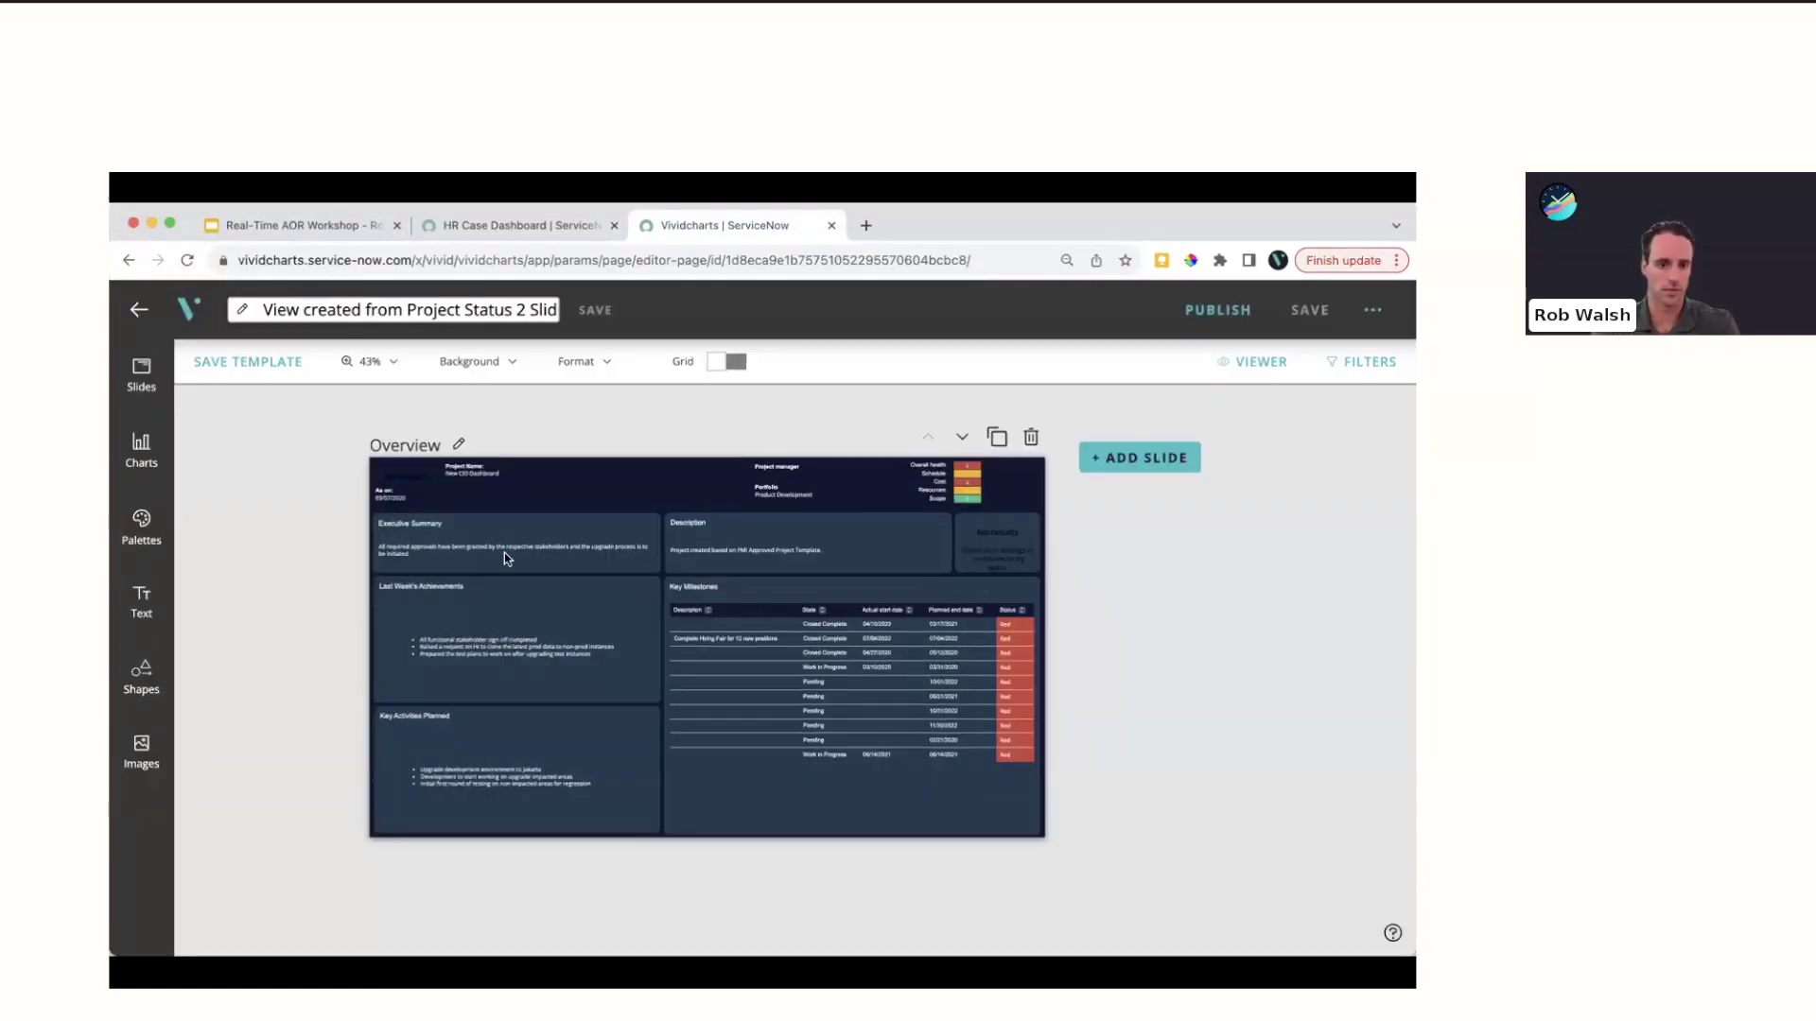
Search the chart types for "list" and add a List chart to the Overview slide
{"action": "left_click", "coordinate": [141, 443]}
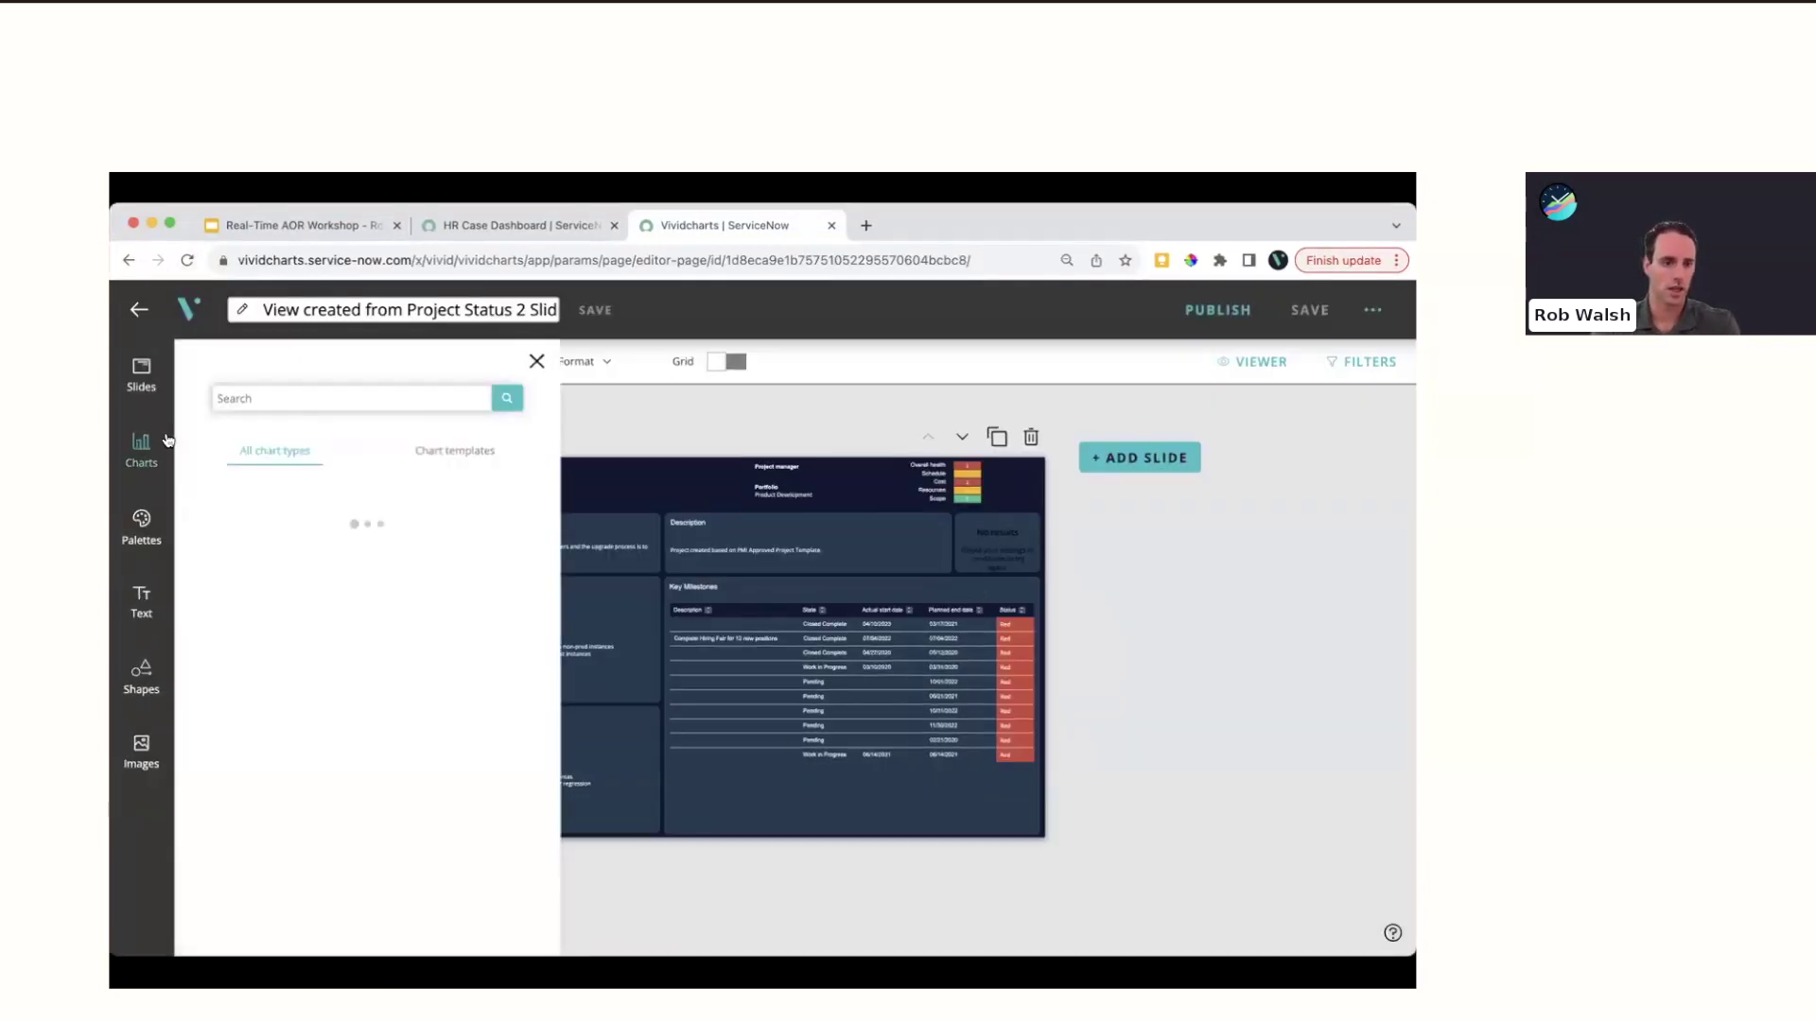
{"action": "left_click", "coordinate": [298, 398]}
{"action": "type", "text": "list"}
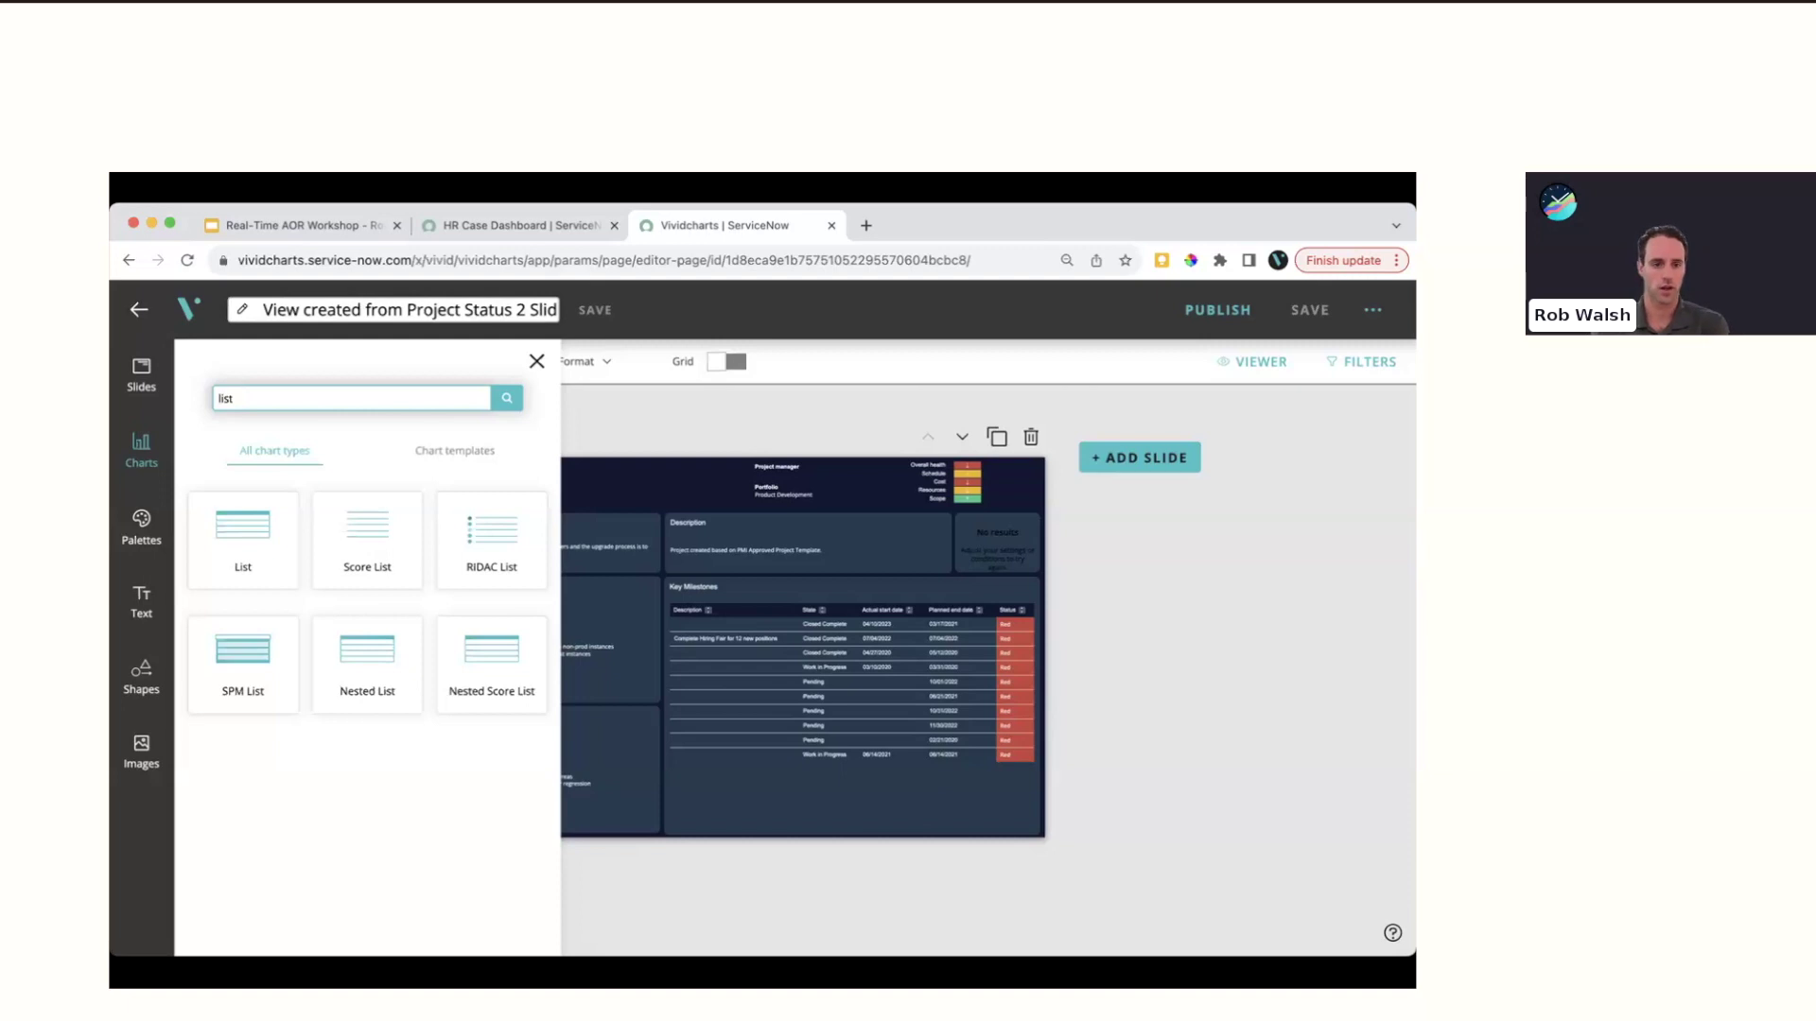
{"action": "left_click", "coordinate": [261, 537]}
Set the List chart's data source to Table with the Project - pm_project table and save it
{"action": "left_click", "coordinate": [363, 439]}
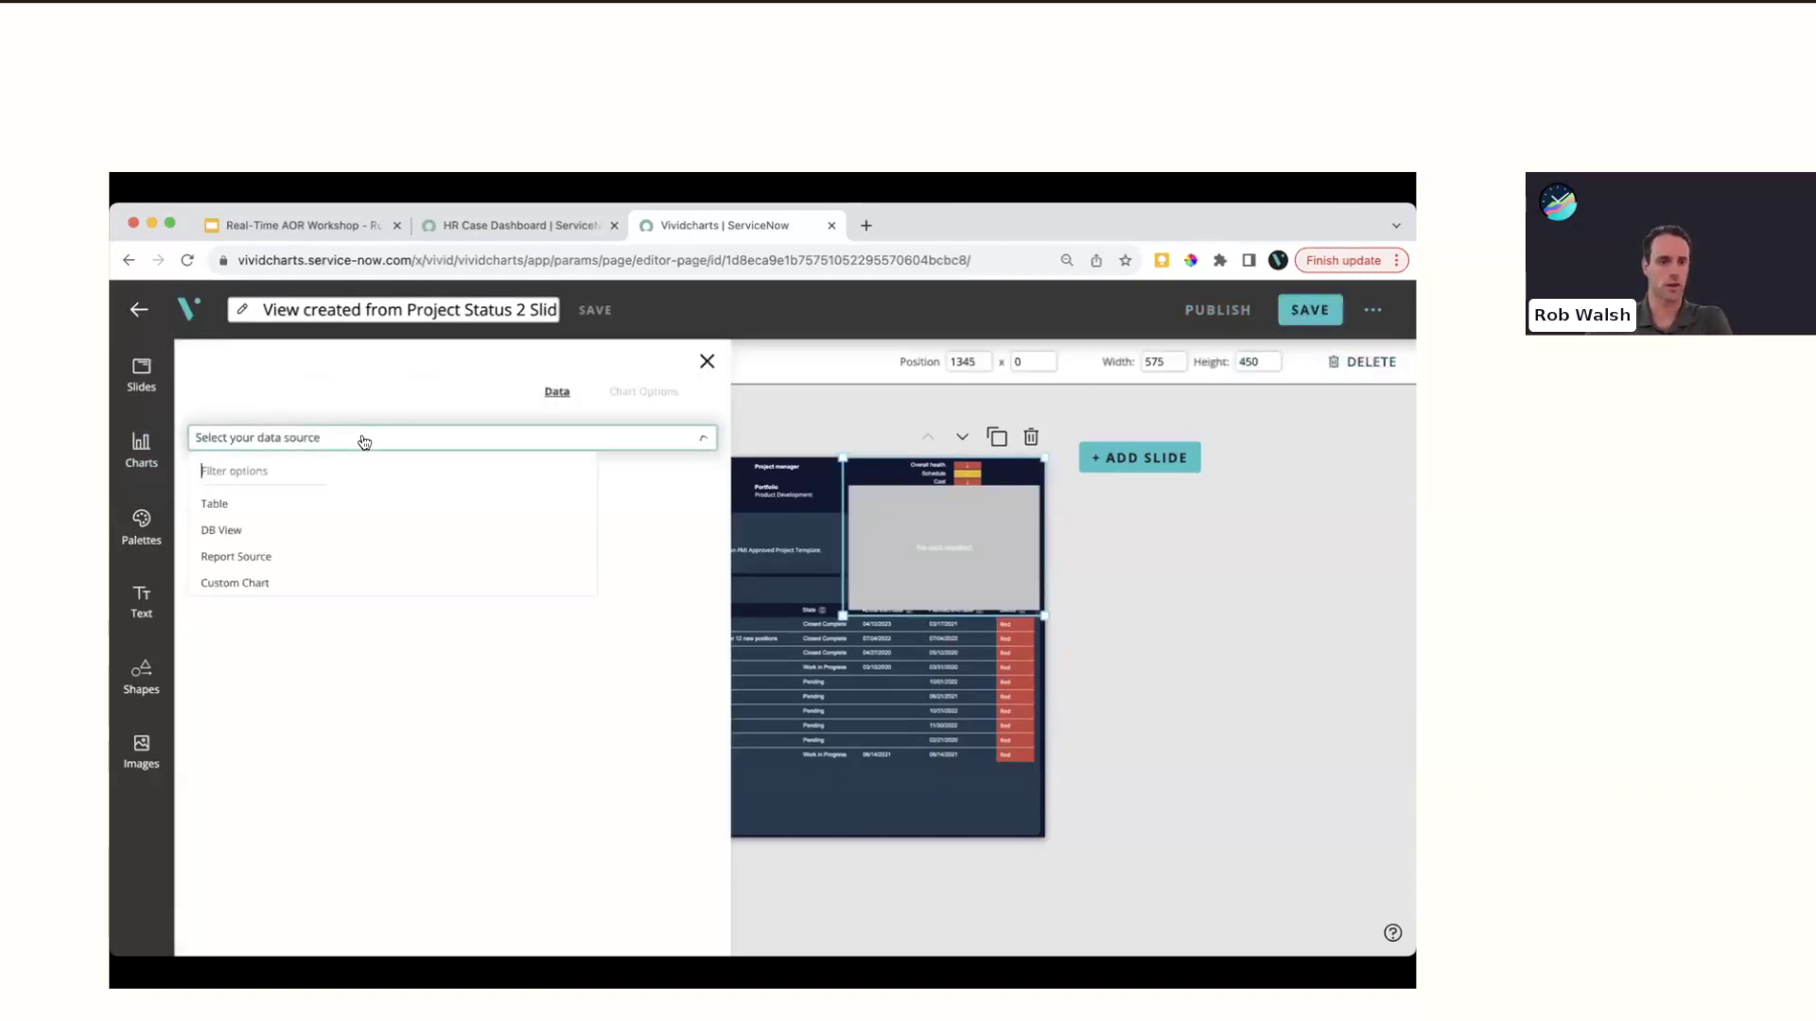
{"action": "left_click", "coordinate": [234, 502]}
{"action": "left_click", "coordinate": [235, 480]}
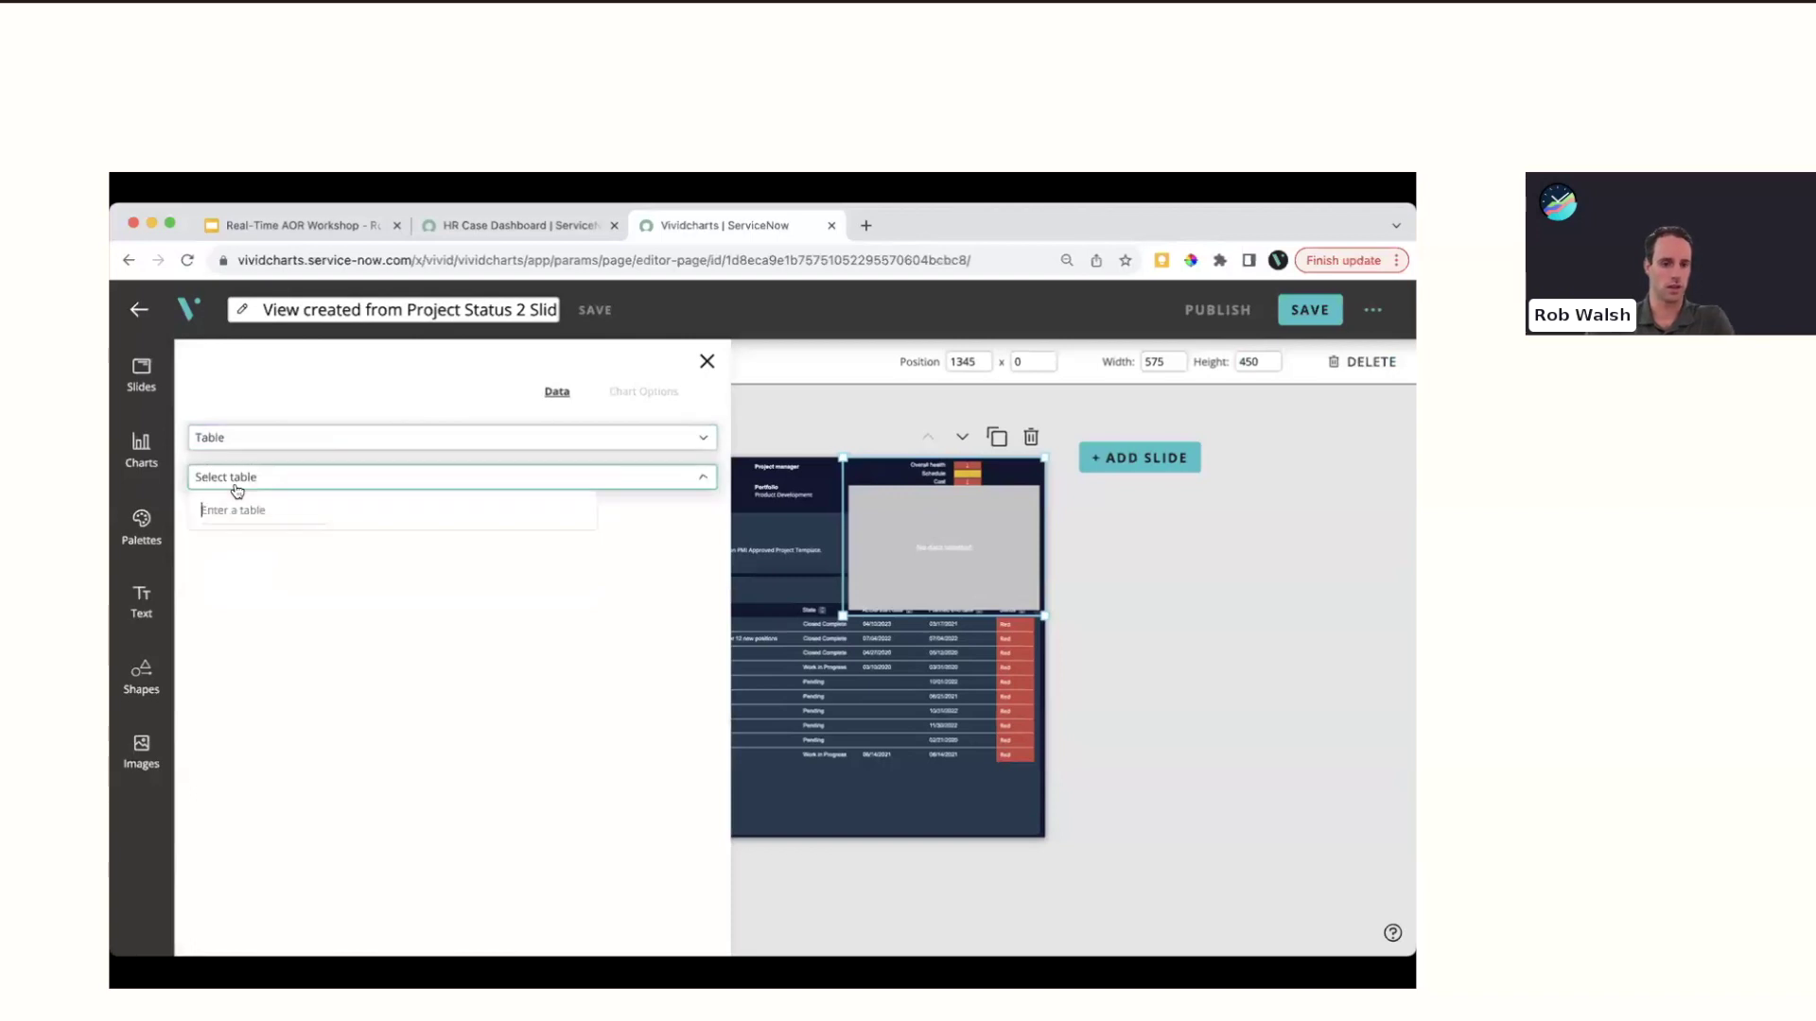
{"action": "type", "text": "project"}
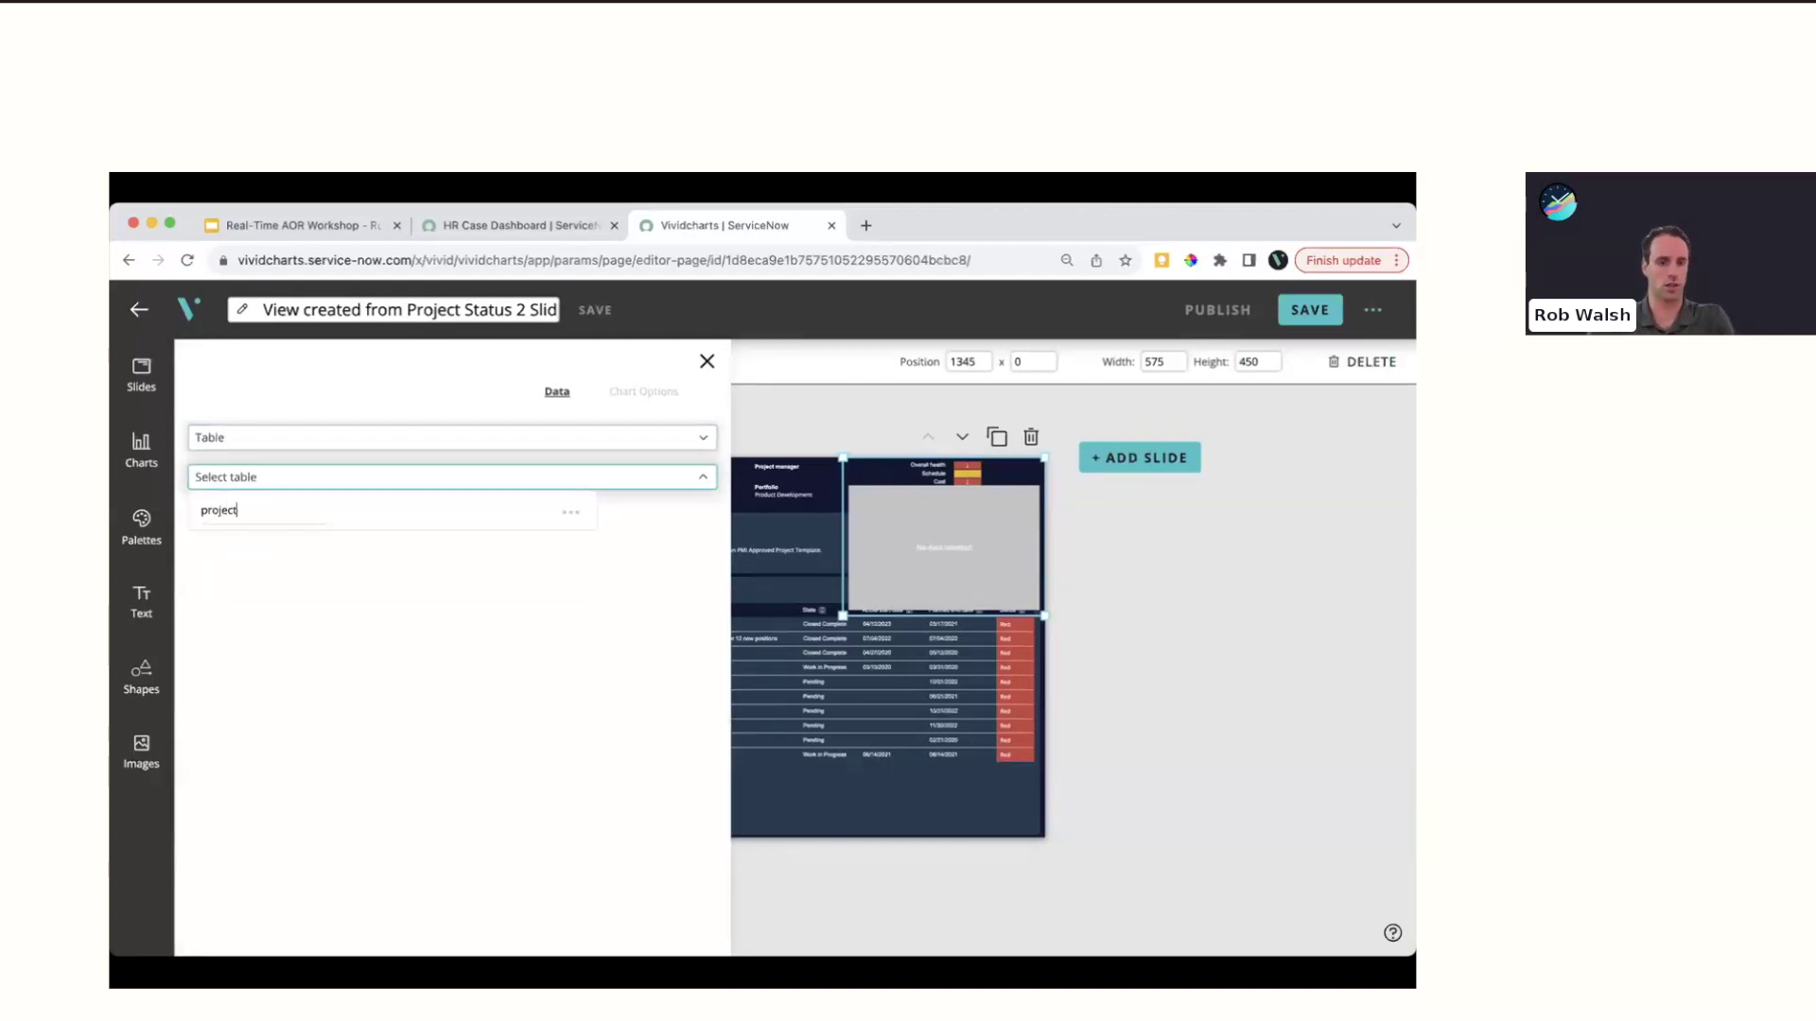
{"action": "left_click", "coordinate": [243, 538]}
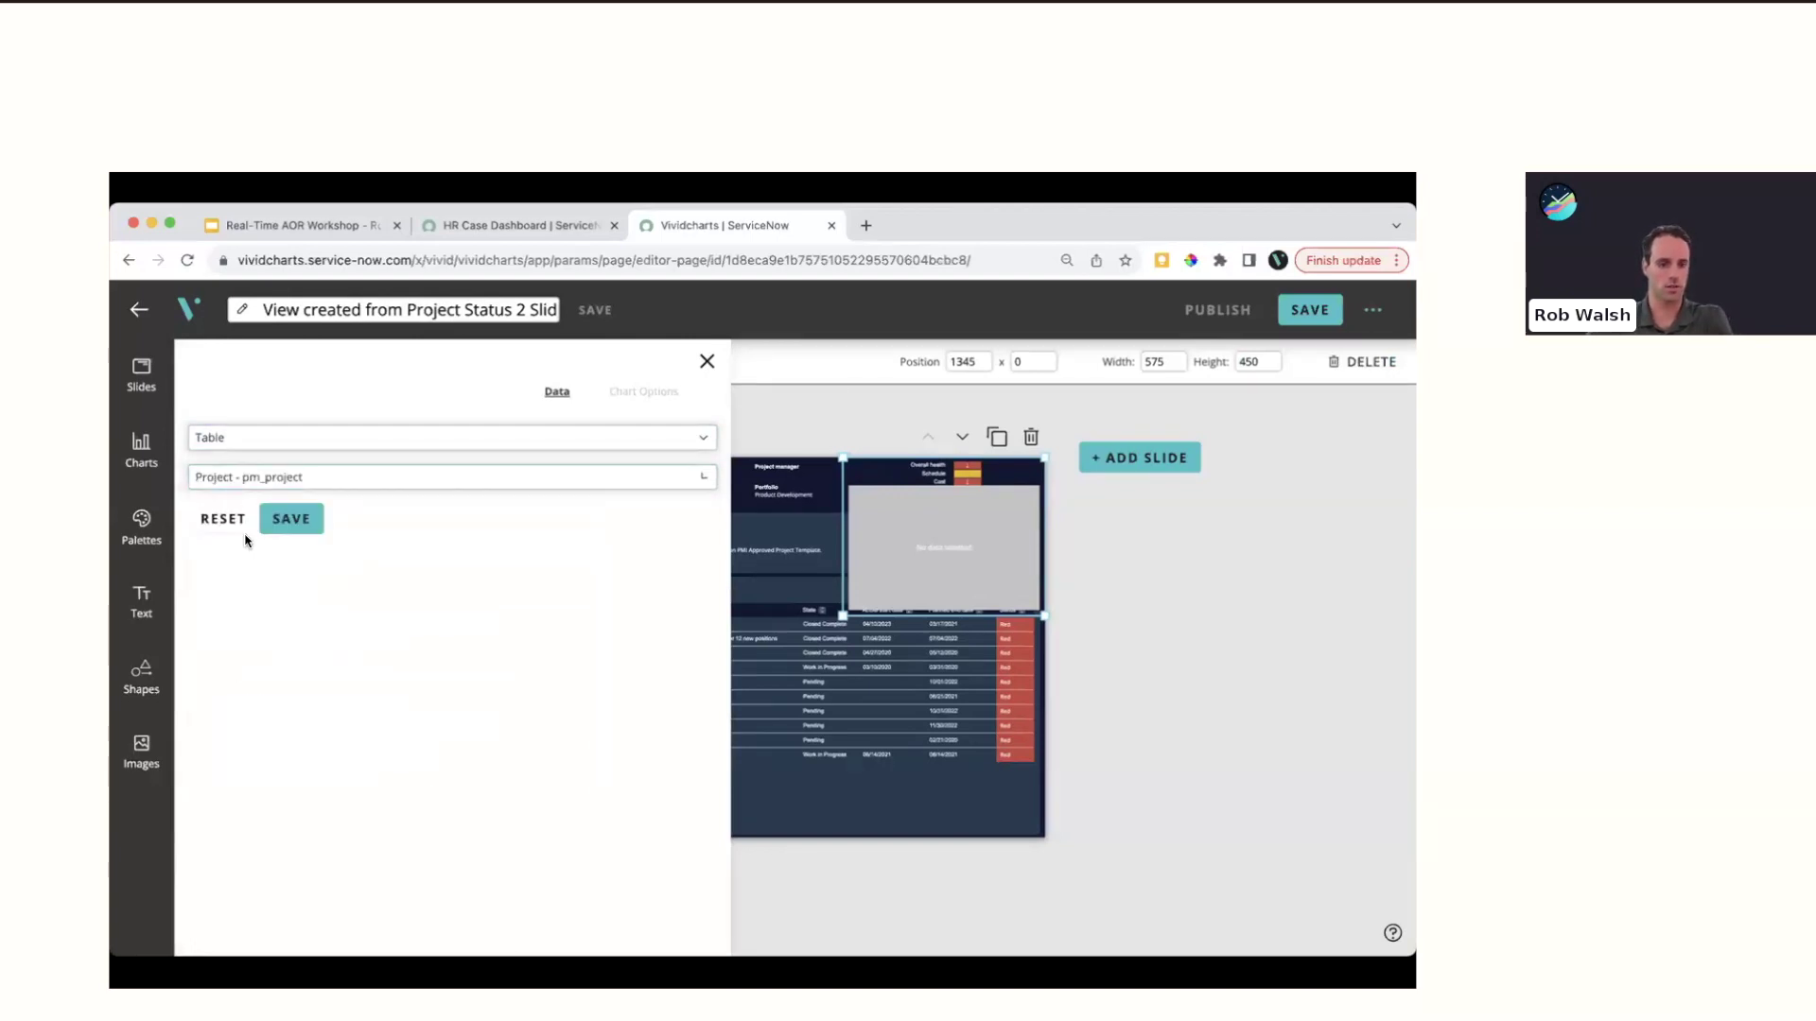
{"action": "left_click", "coordinate": [299, 517]}
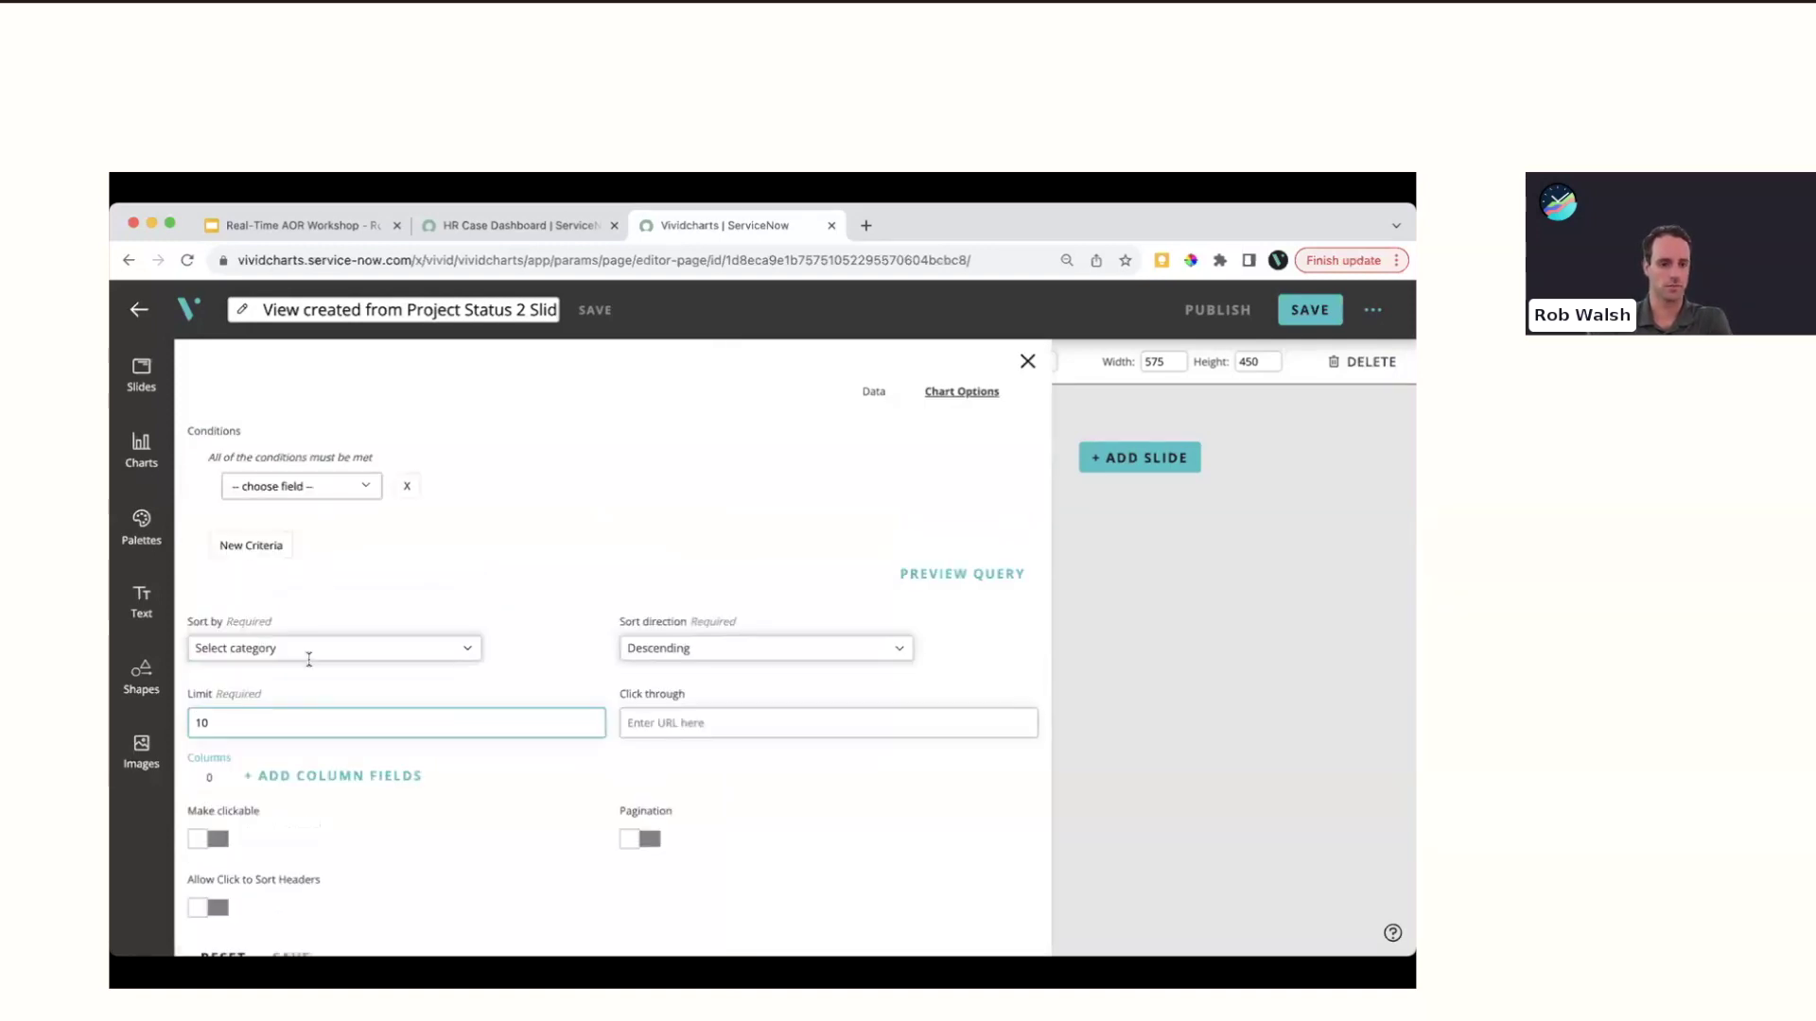
Add Total planned cost as the first column field of the List chart
{"action": "left_click", "coordinate": [310, 775]}
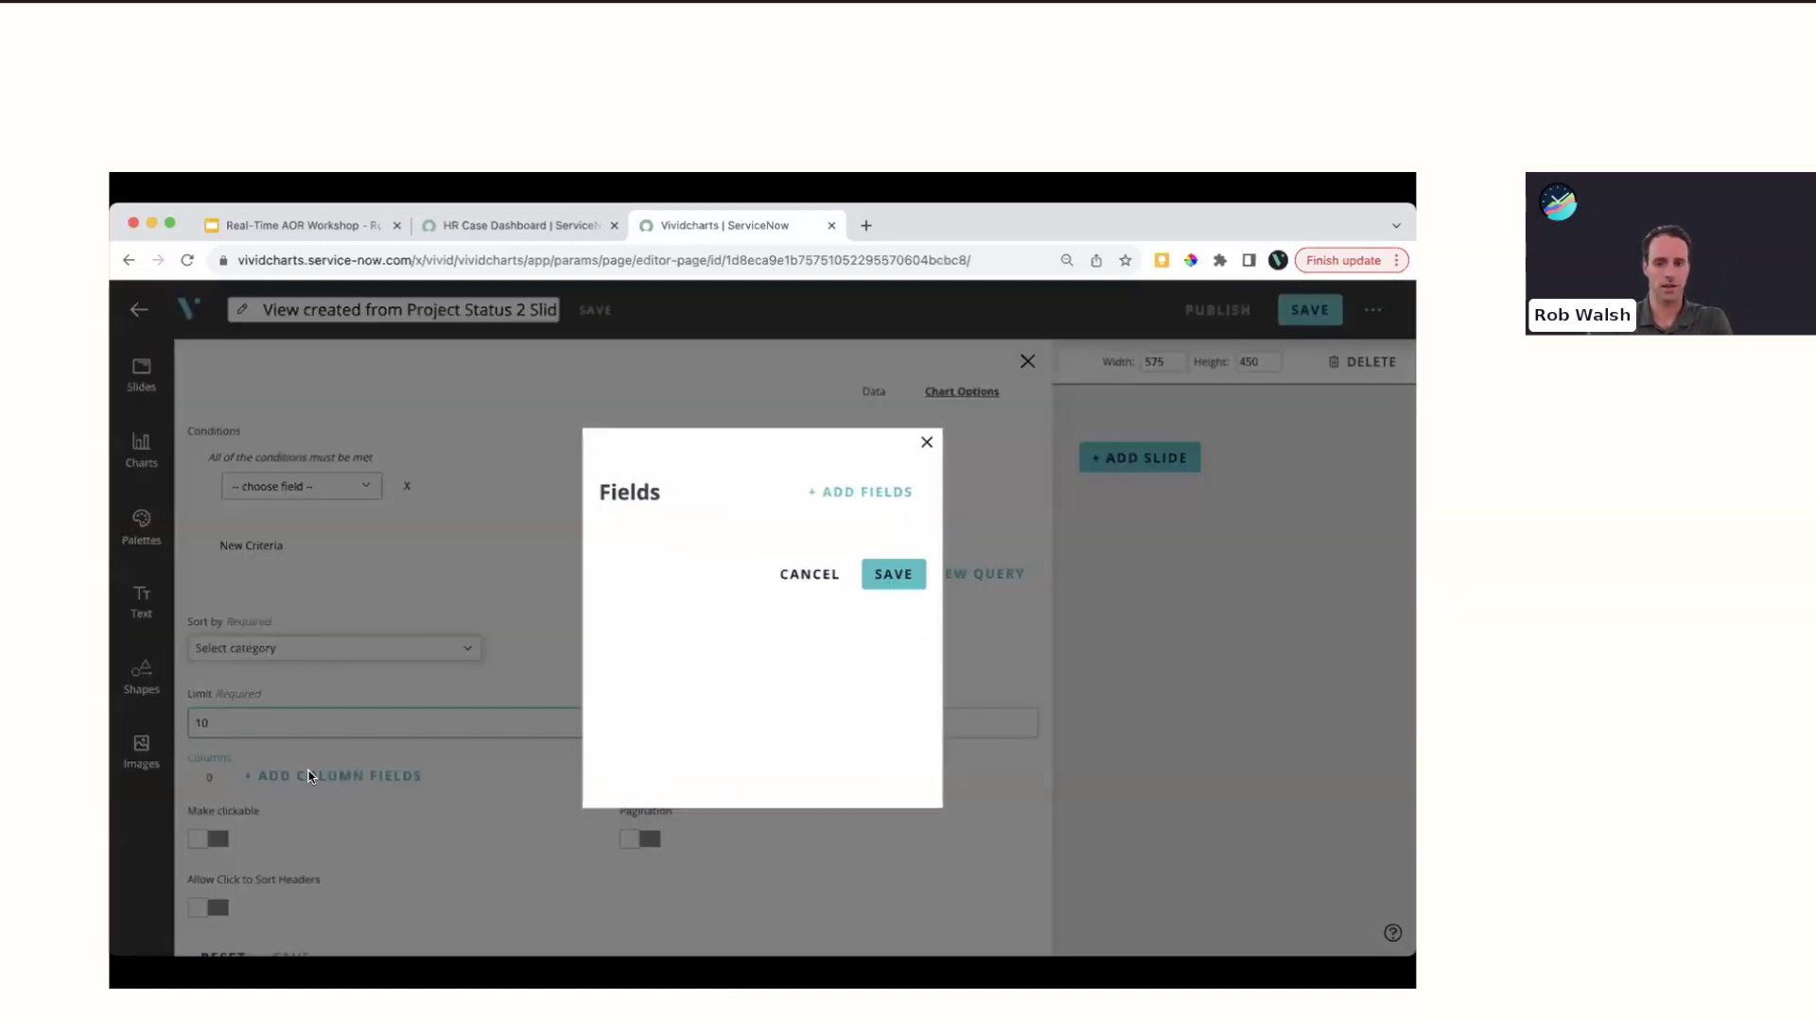
{"action": "left_click", "coordinate": [860, 488]}
{"action": "left_click", "coordinate": [747, 564]}
{"action": "type", "text": "planned"}
{"action": "scroll", "coordinate": [745, 826], "scroll_direction": "down", "scroll_amount": 1}
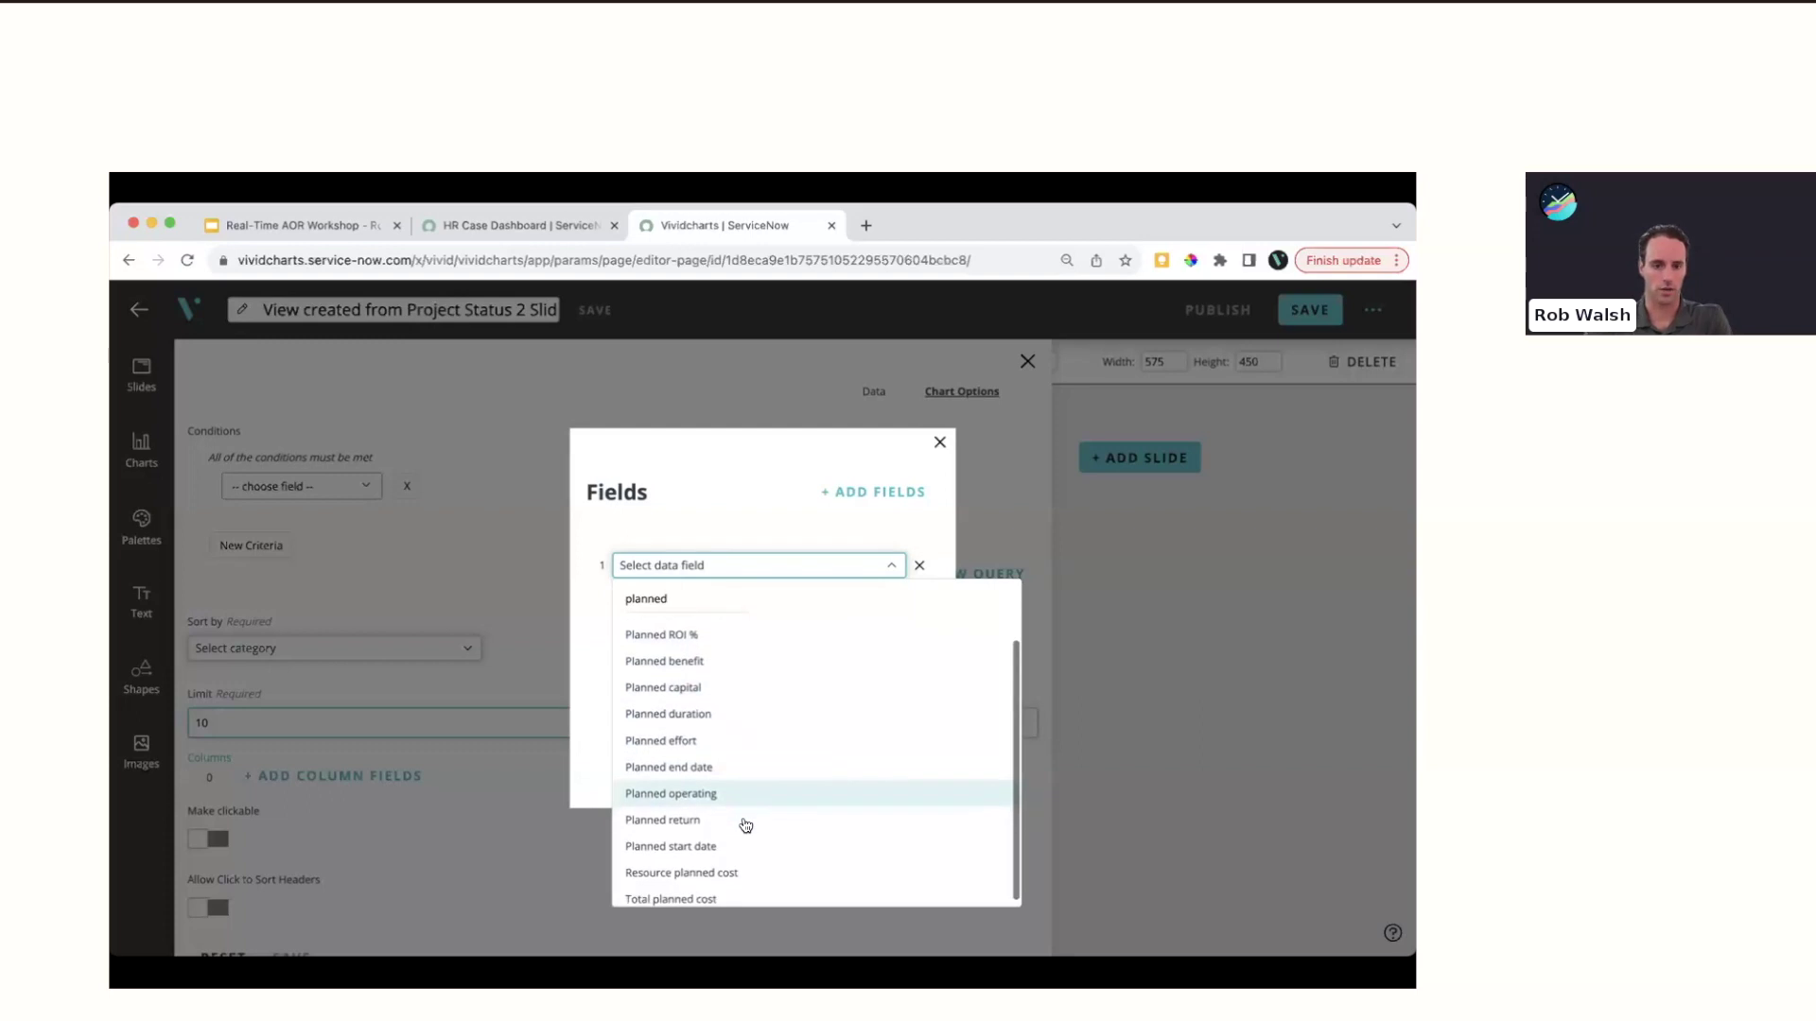
{"action": "type", "text": "cost"}
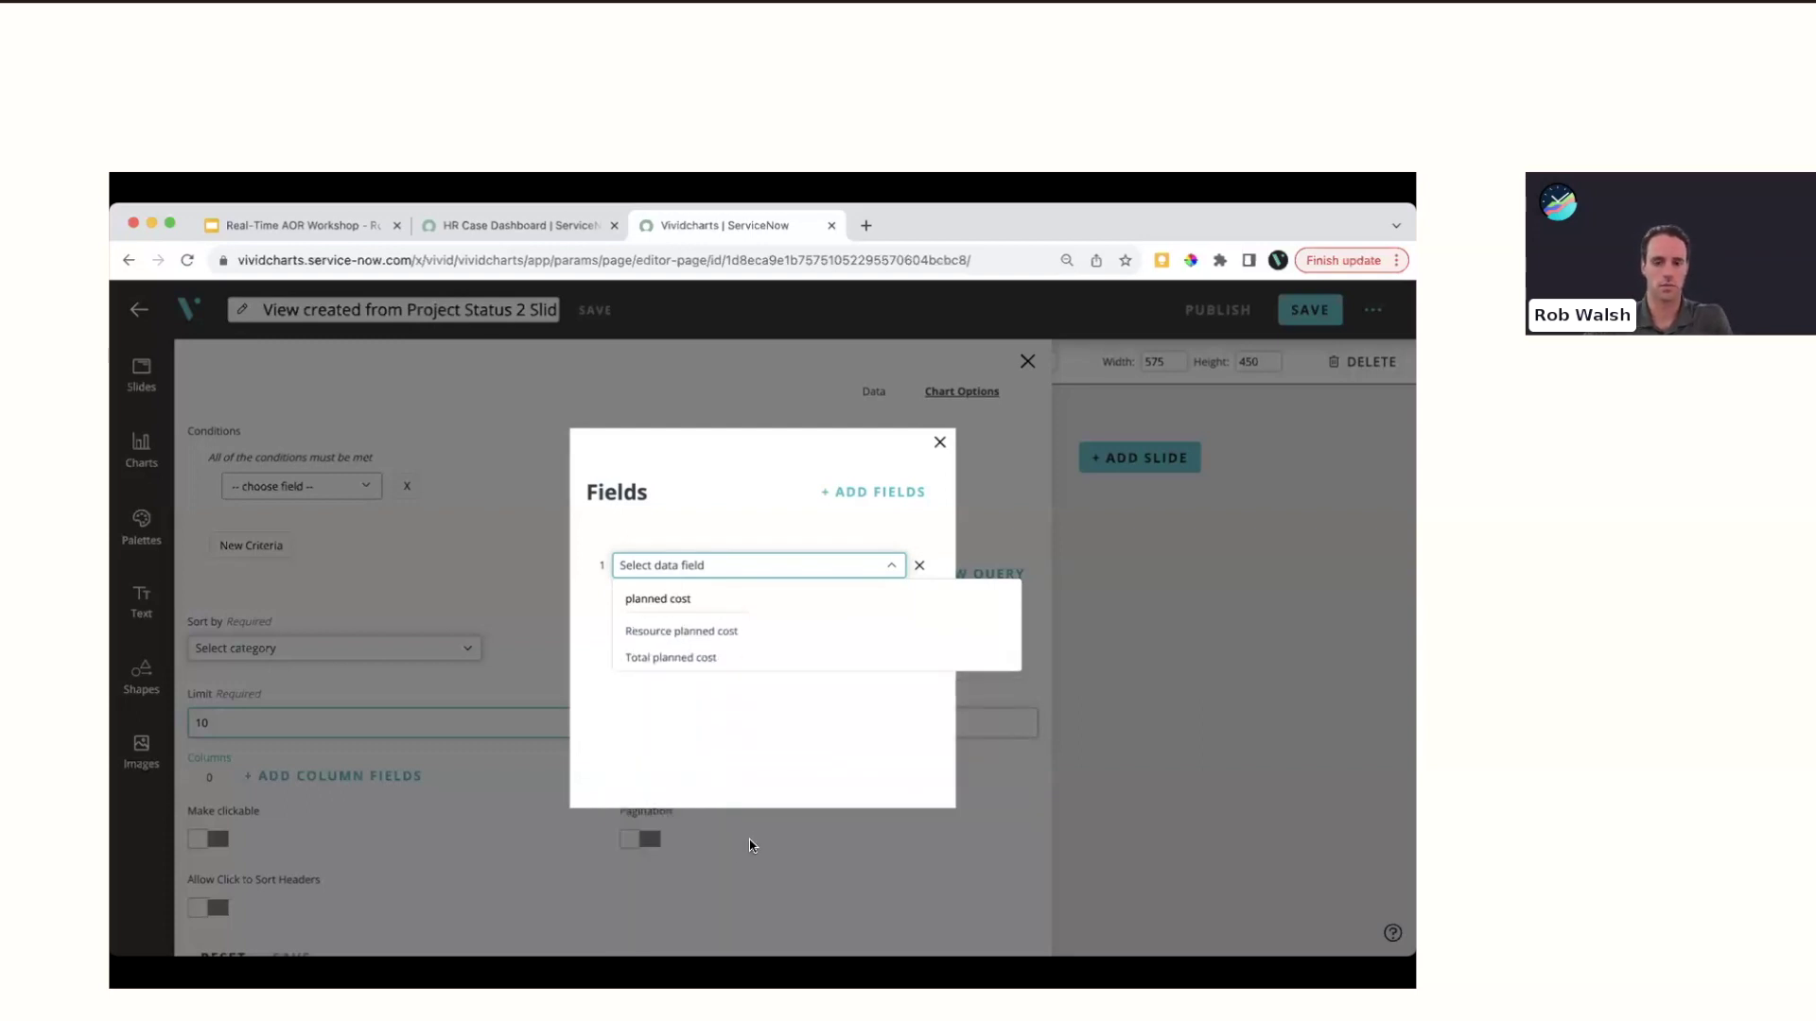
{"action": "left_click", "coordinate": [686, 659]}
Add Actual cost and Estimate to completion as the second and third column fields
{"action": "left_click", "coordinate": [892, 490]}
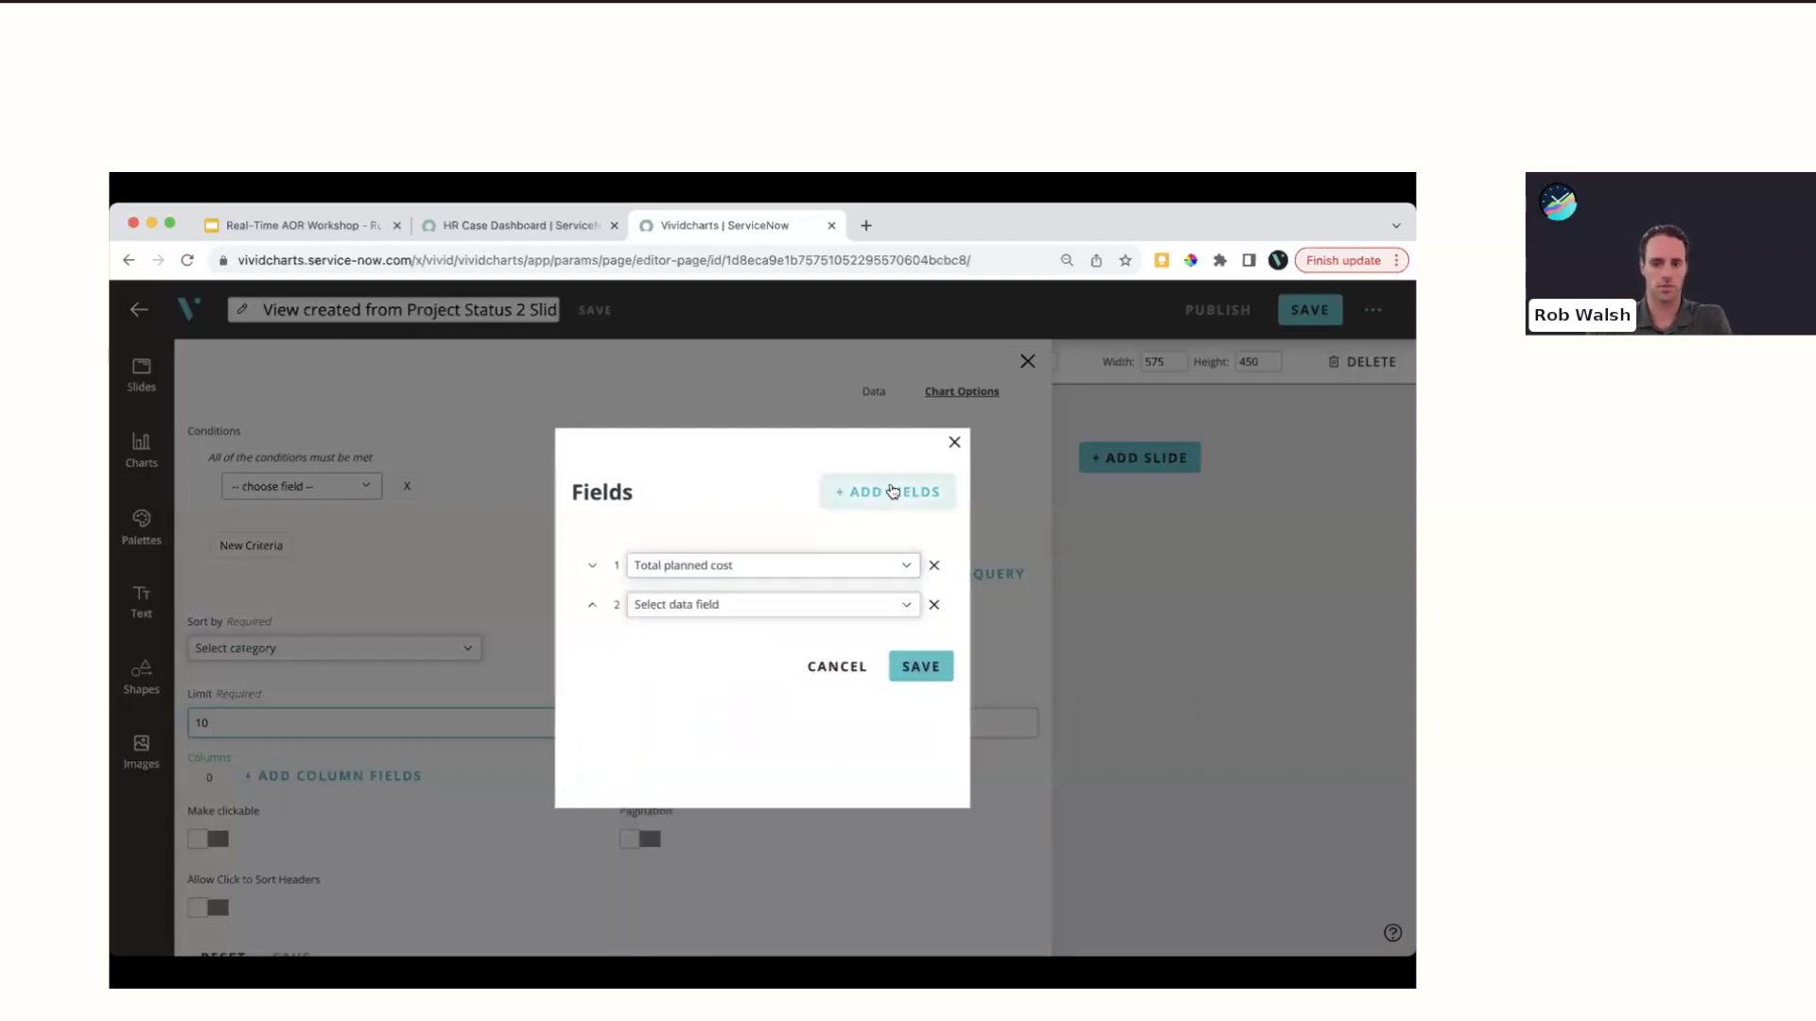
{"action": "left_click", "coordinate": [744, 603]}
{"action": "type", "text": "actual"}
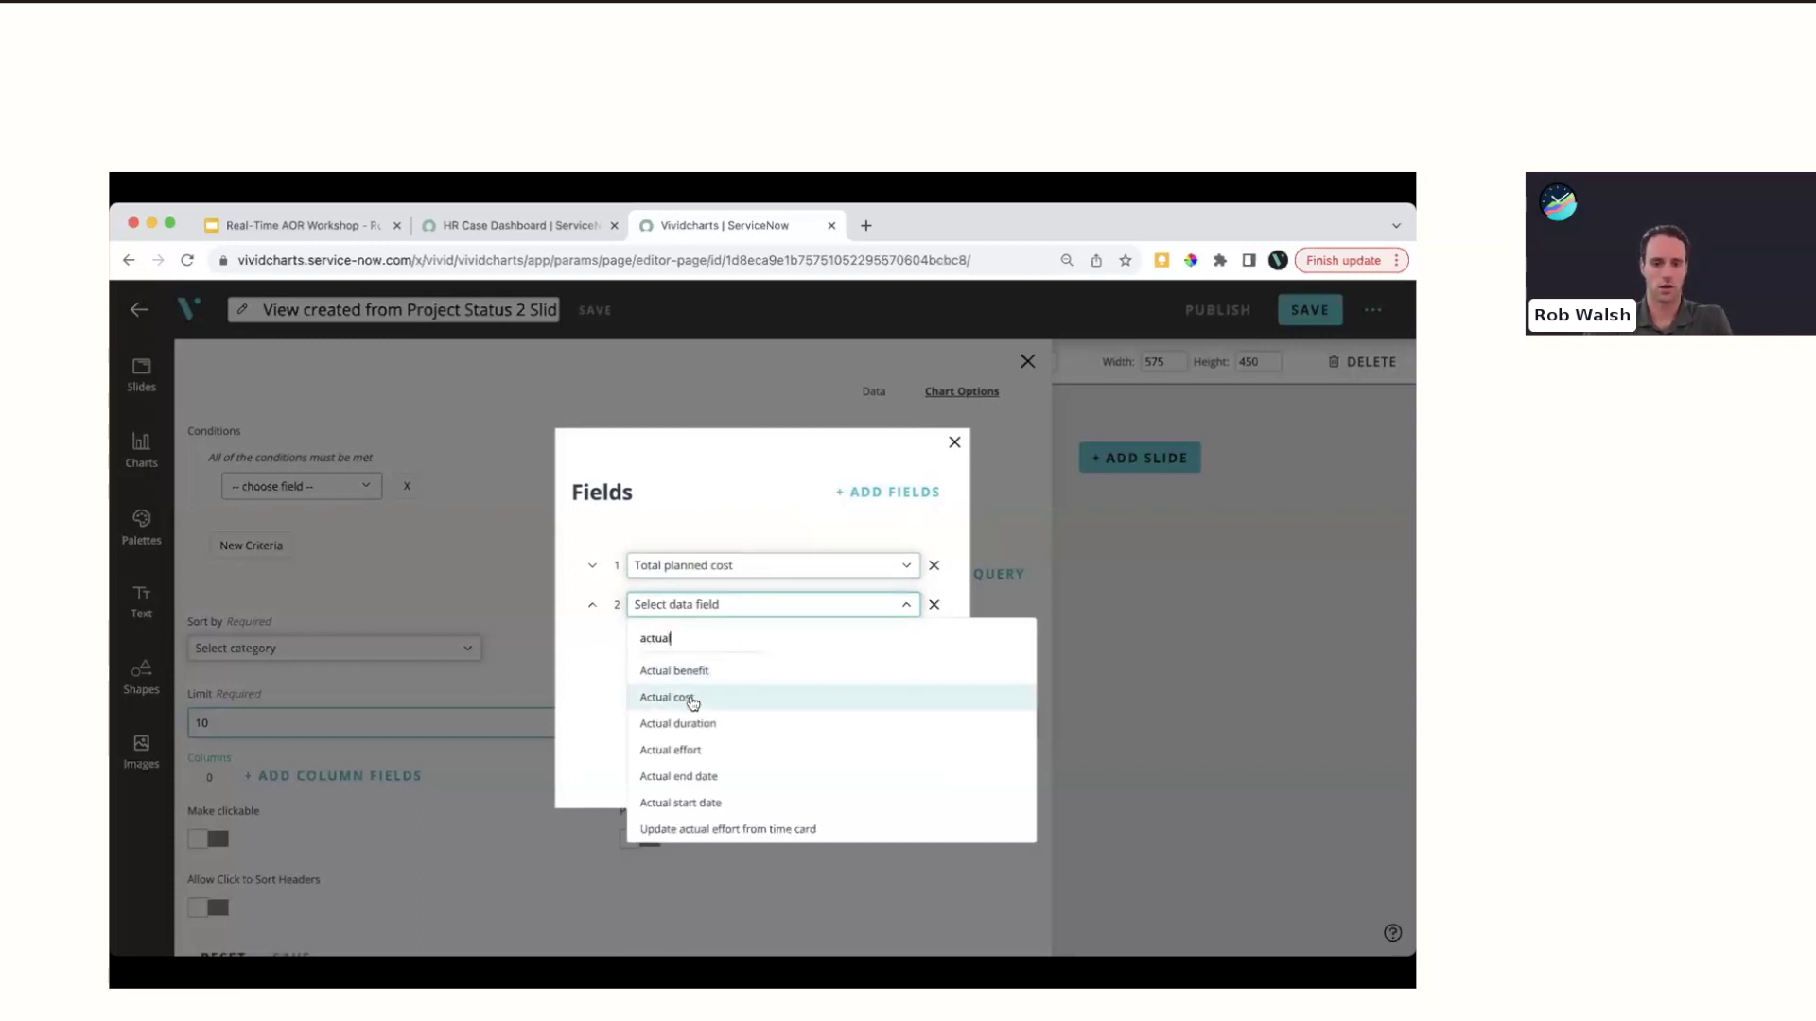
{"action": "left_click", "coordinate": [692, 700]}
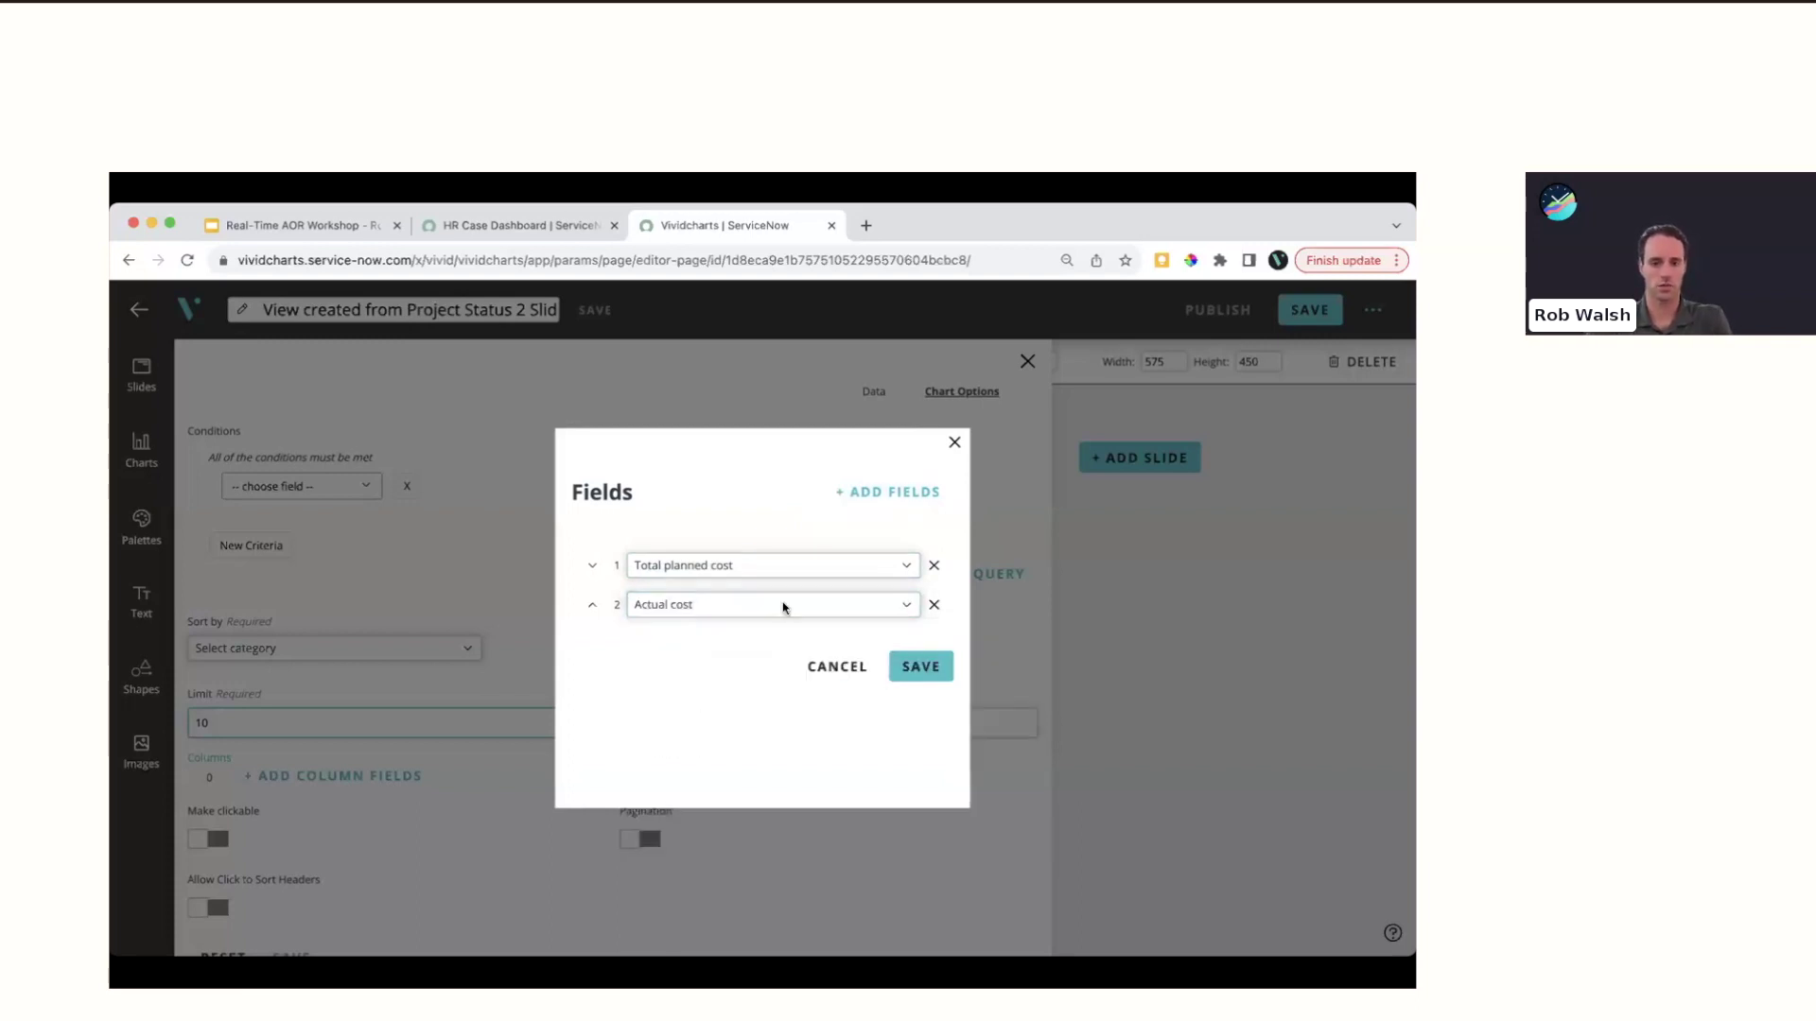
{"action": "left_click", "coordinate": [872, 491]}
{"action": "left_click", "coordinate": [700, 662]}
{"action": "type", "text": "estima"}
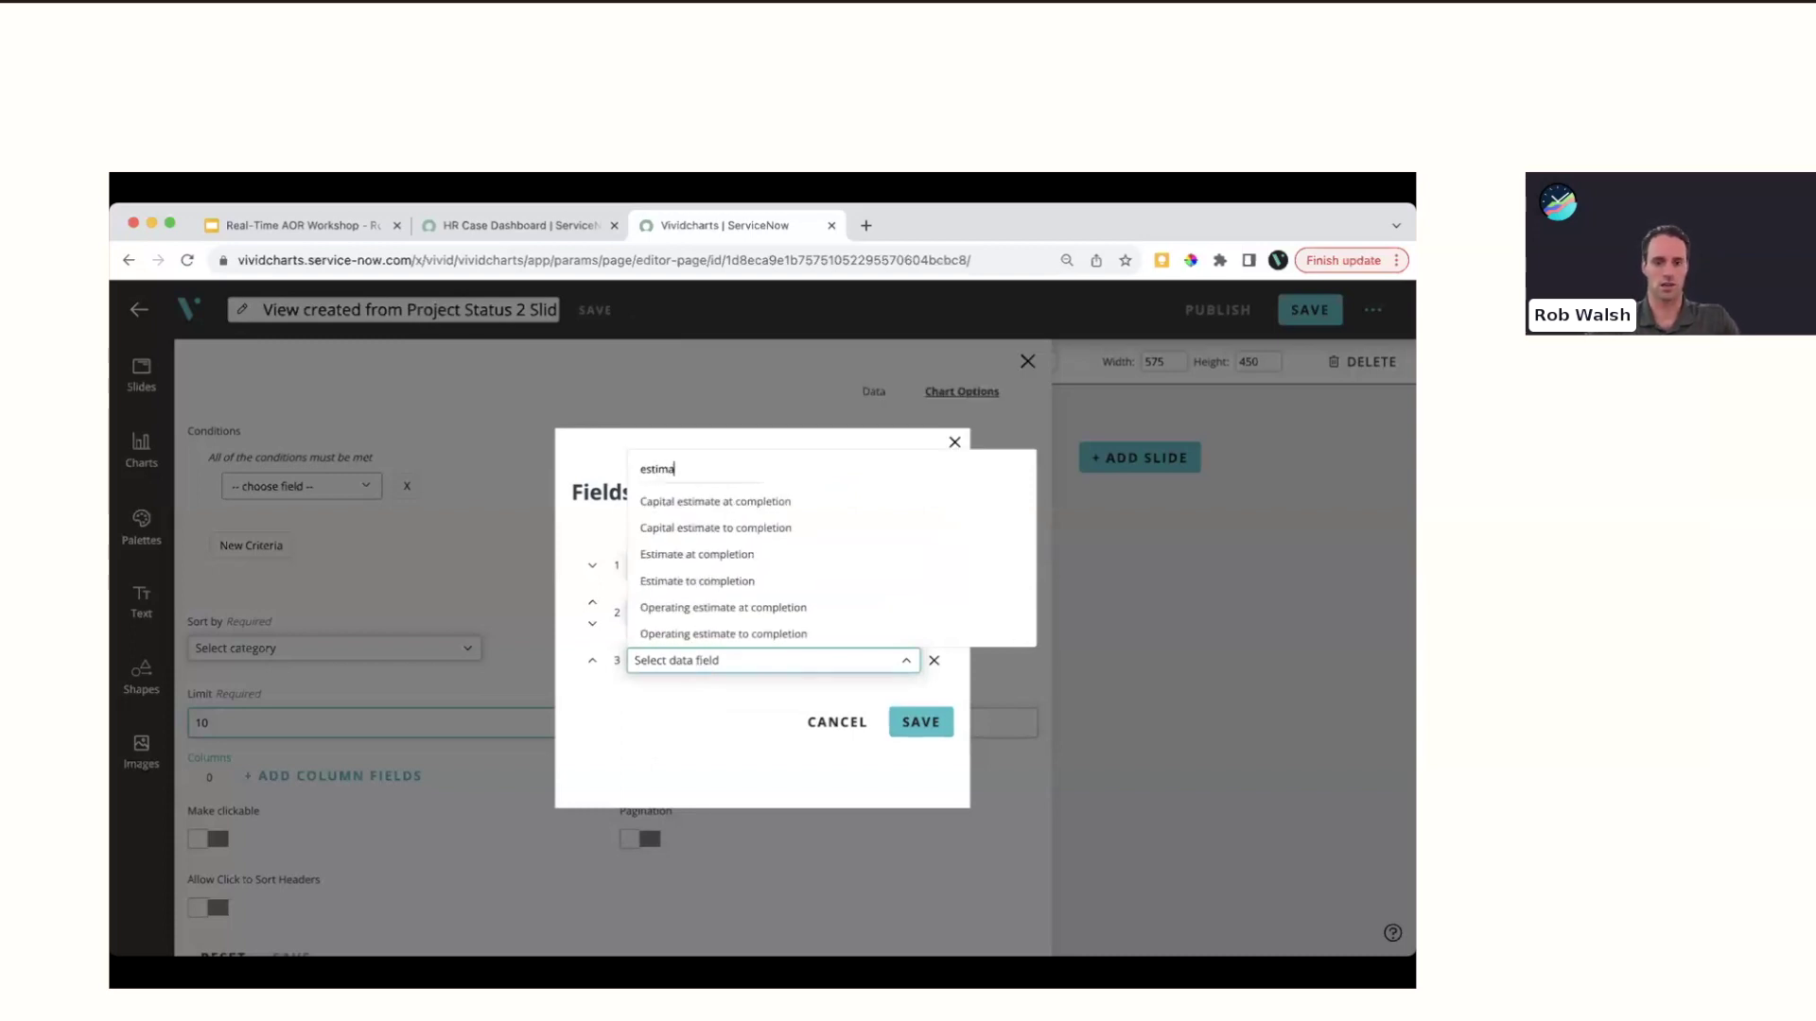
{"action": "left_click", "coordinate": [705, 583]}
Add a fourth column without a data field, after filtering the fields for "vari", and save the column fields
{"action": "left_click", "coordinate": [906, 490]}
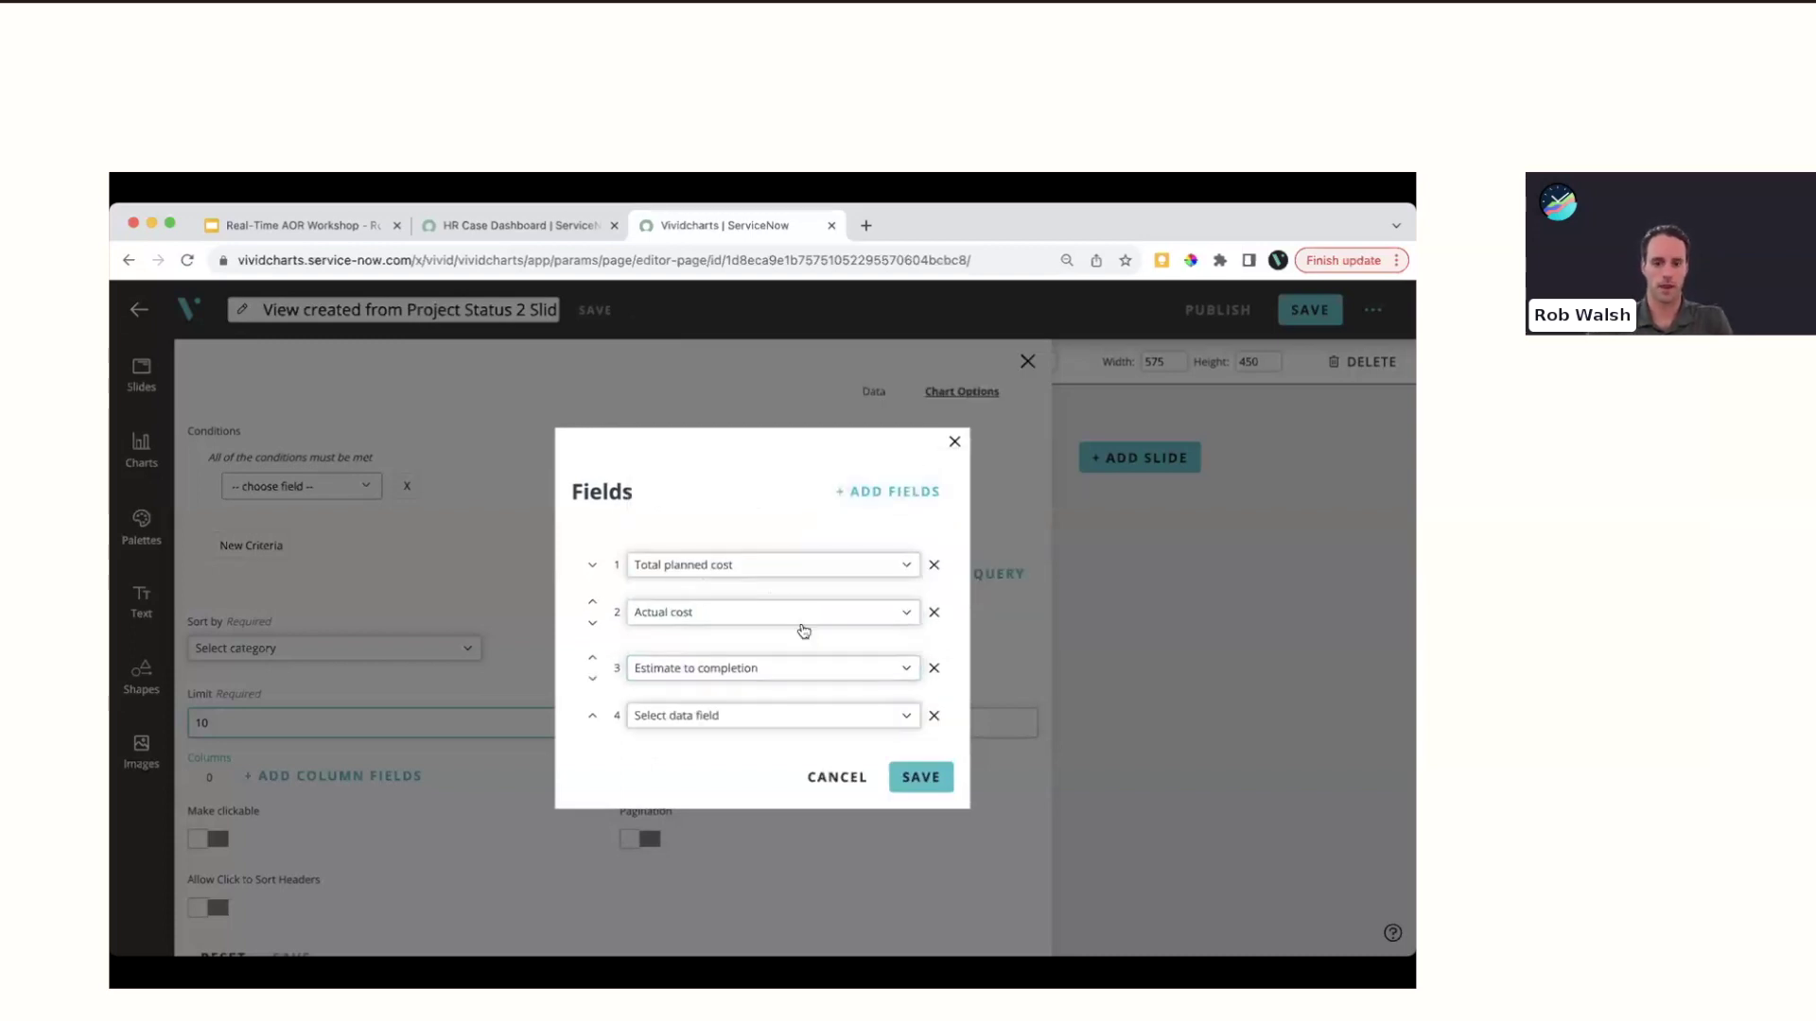
{"action": "left_click", "coordinate": [742, 717]}
{"action": "type", "text": "var"}
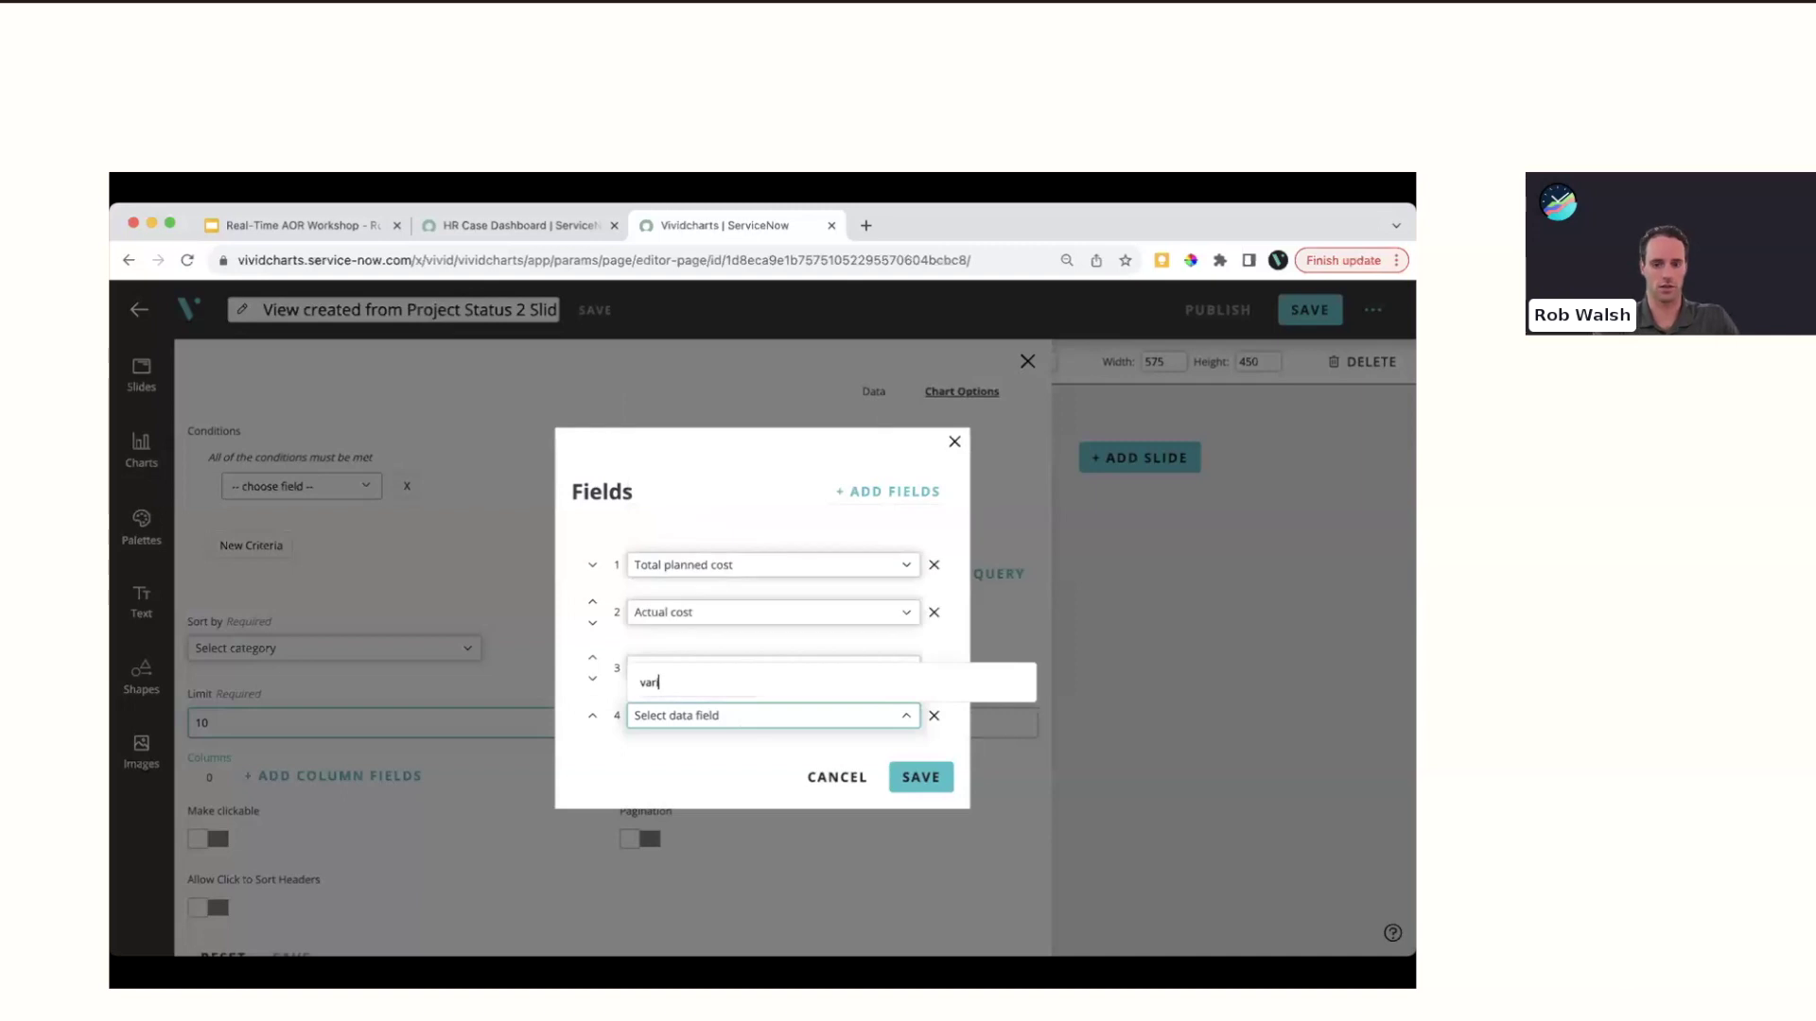
{"action": "type", "text": "i"}
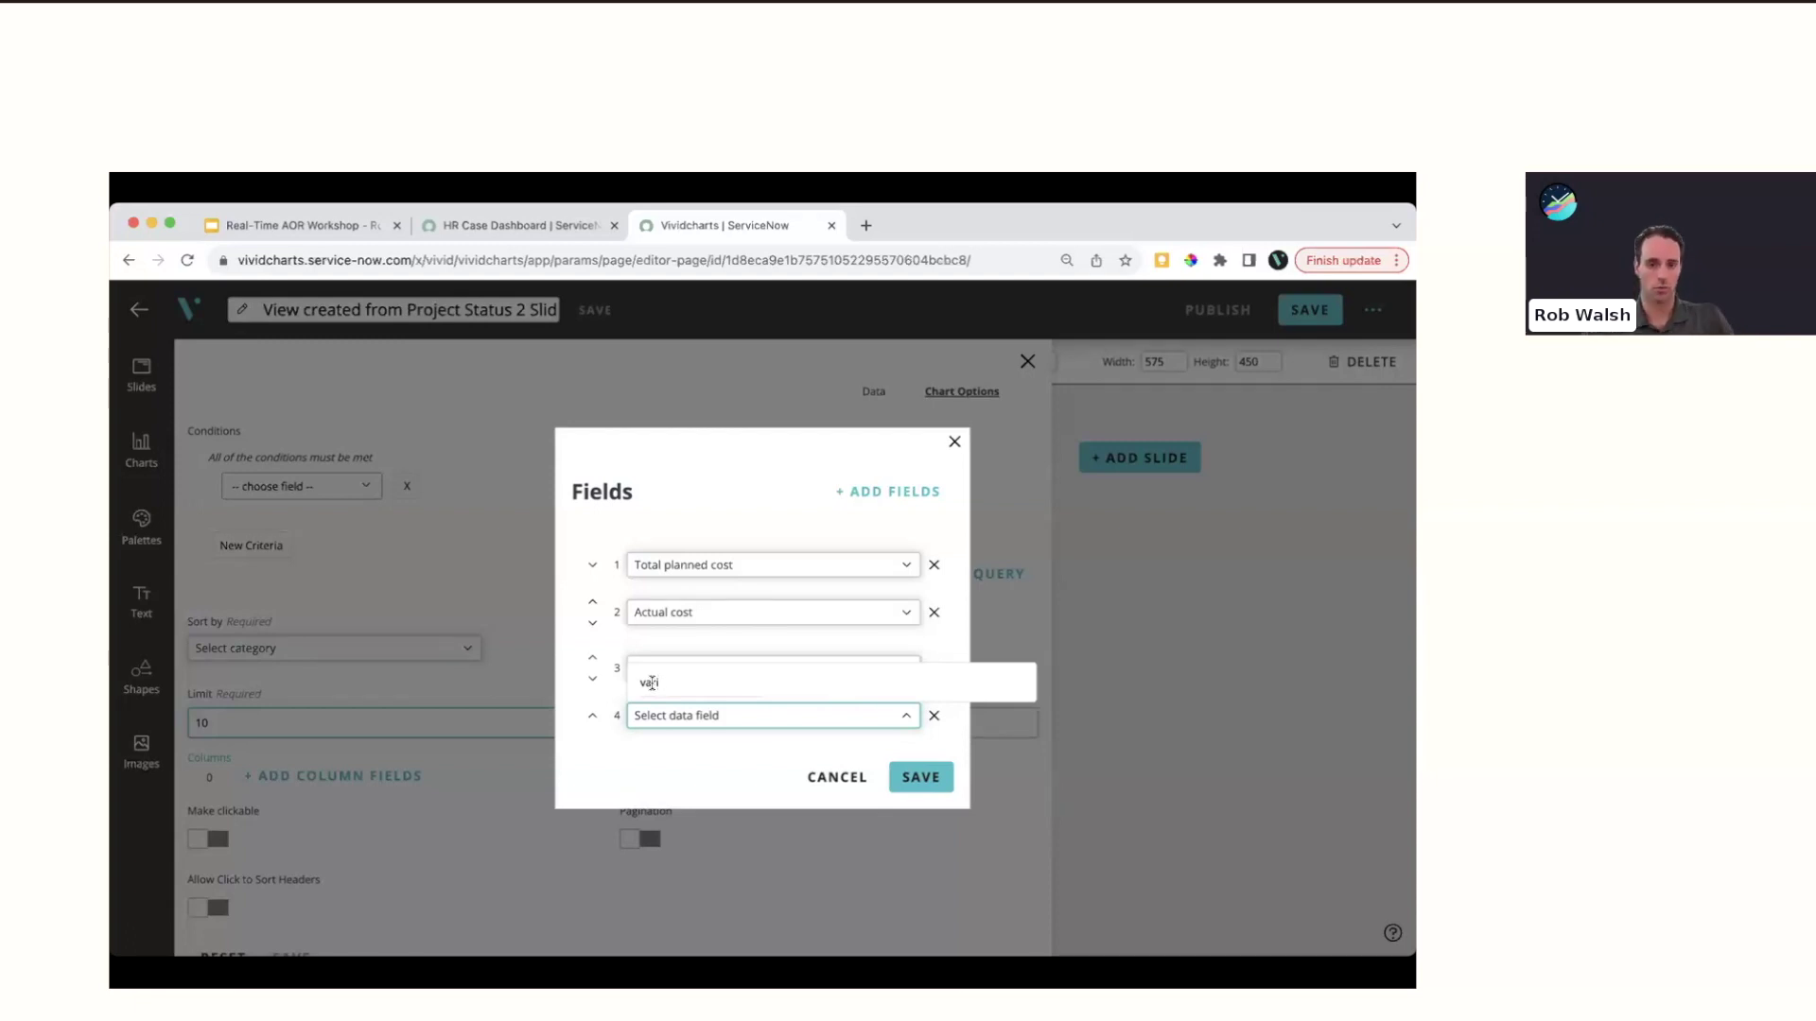
{"action": "key", "text": "BackSpace"}
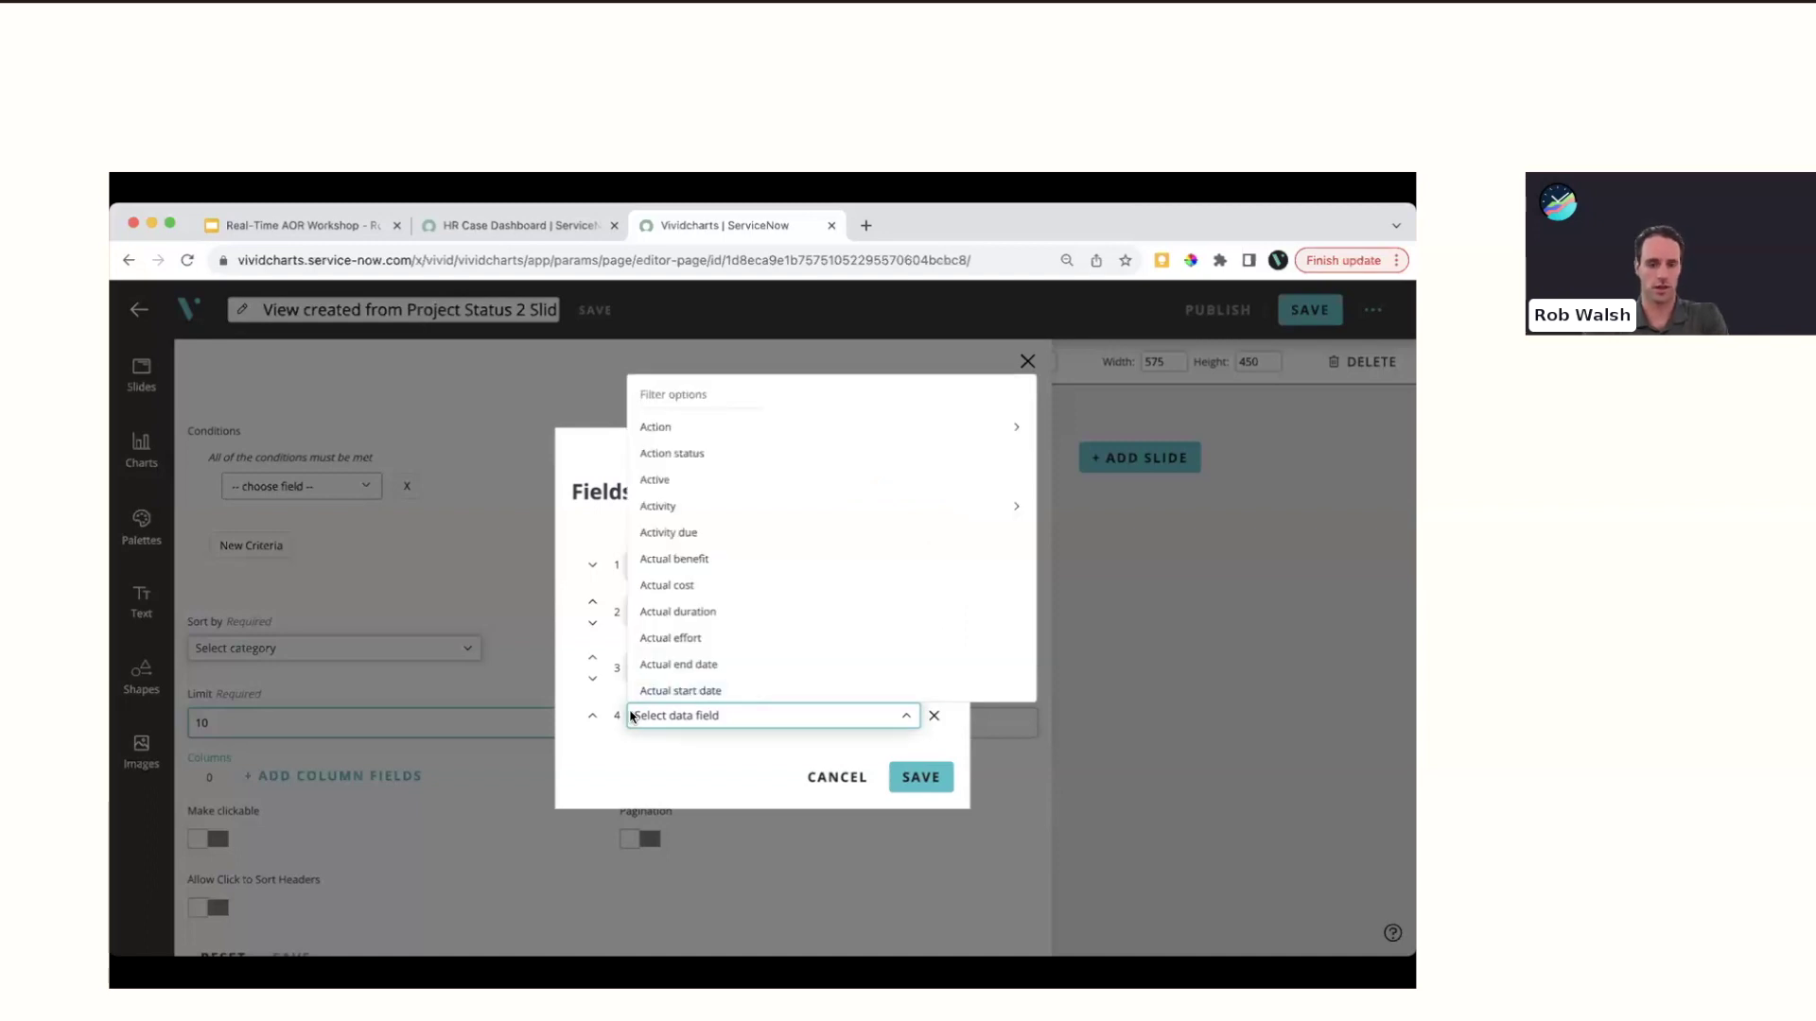
{"action": "left_click", "coordinate": [618, 764]}
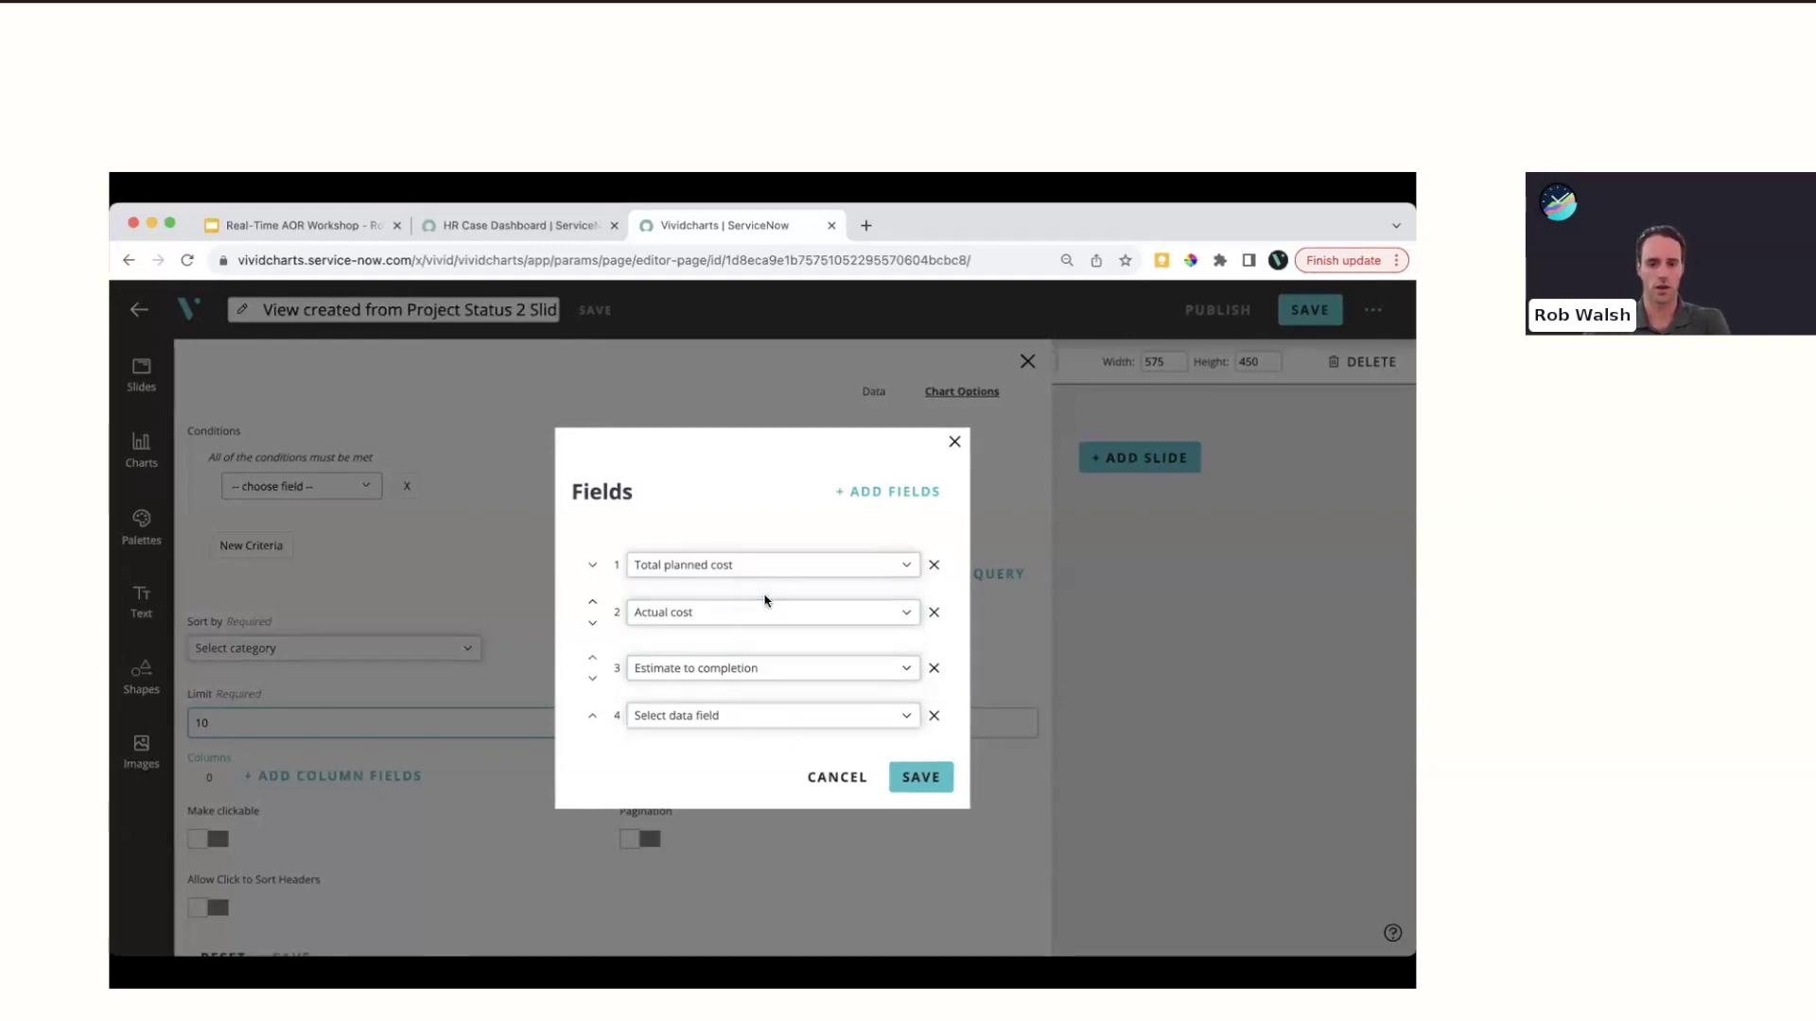
{"action": "left_click", "coordinate": [921, 777]}
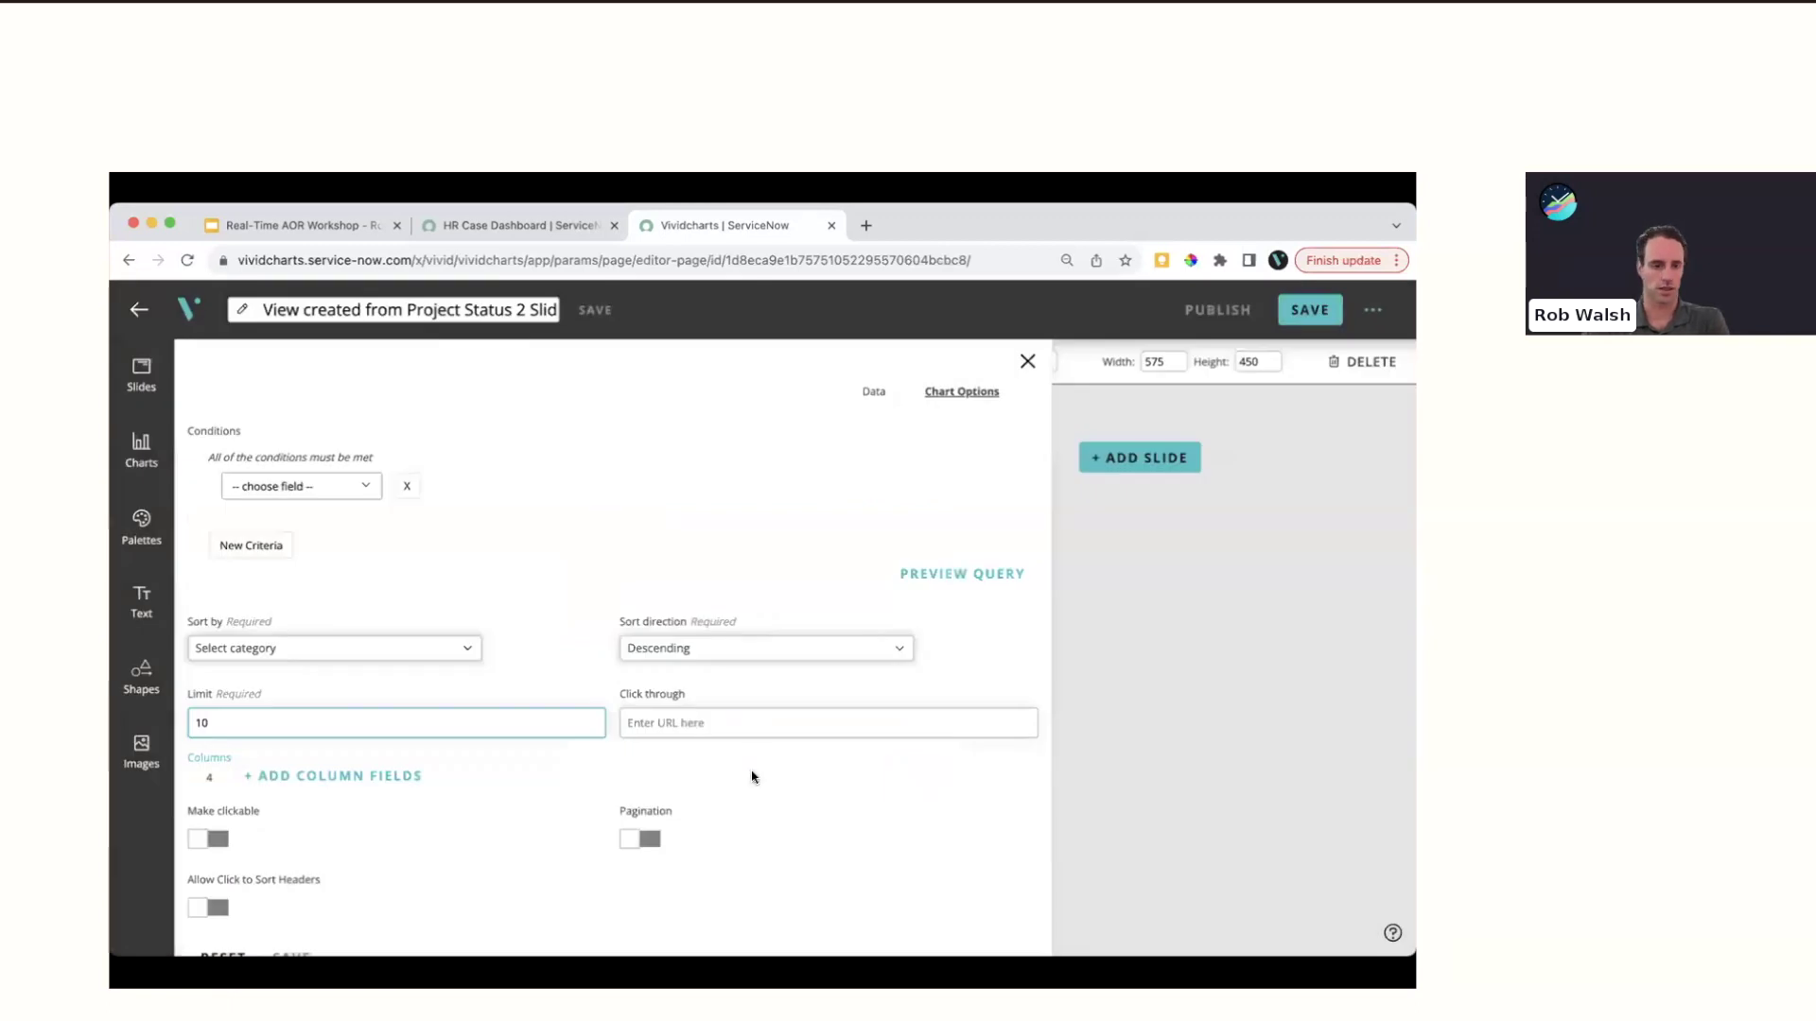
Sort the list by Project Name - short_description, limit it to 1 record, and save the chart options
{"action": "left_click", "coordinate": [296, 649]}
{"action": "type", "text": "nam"}
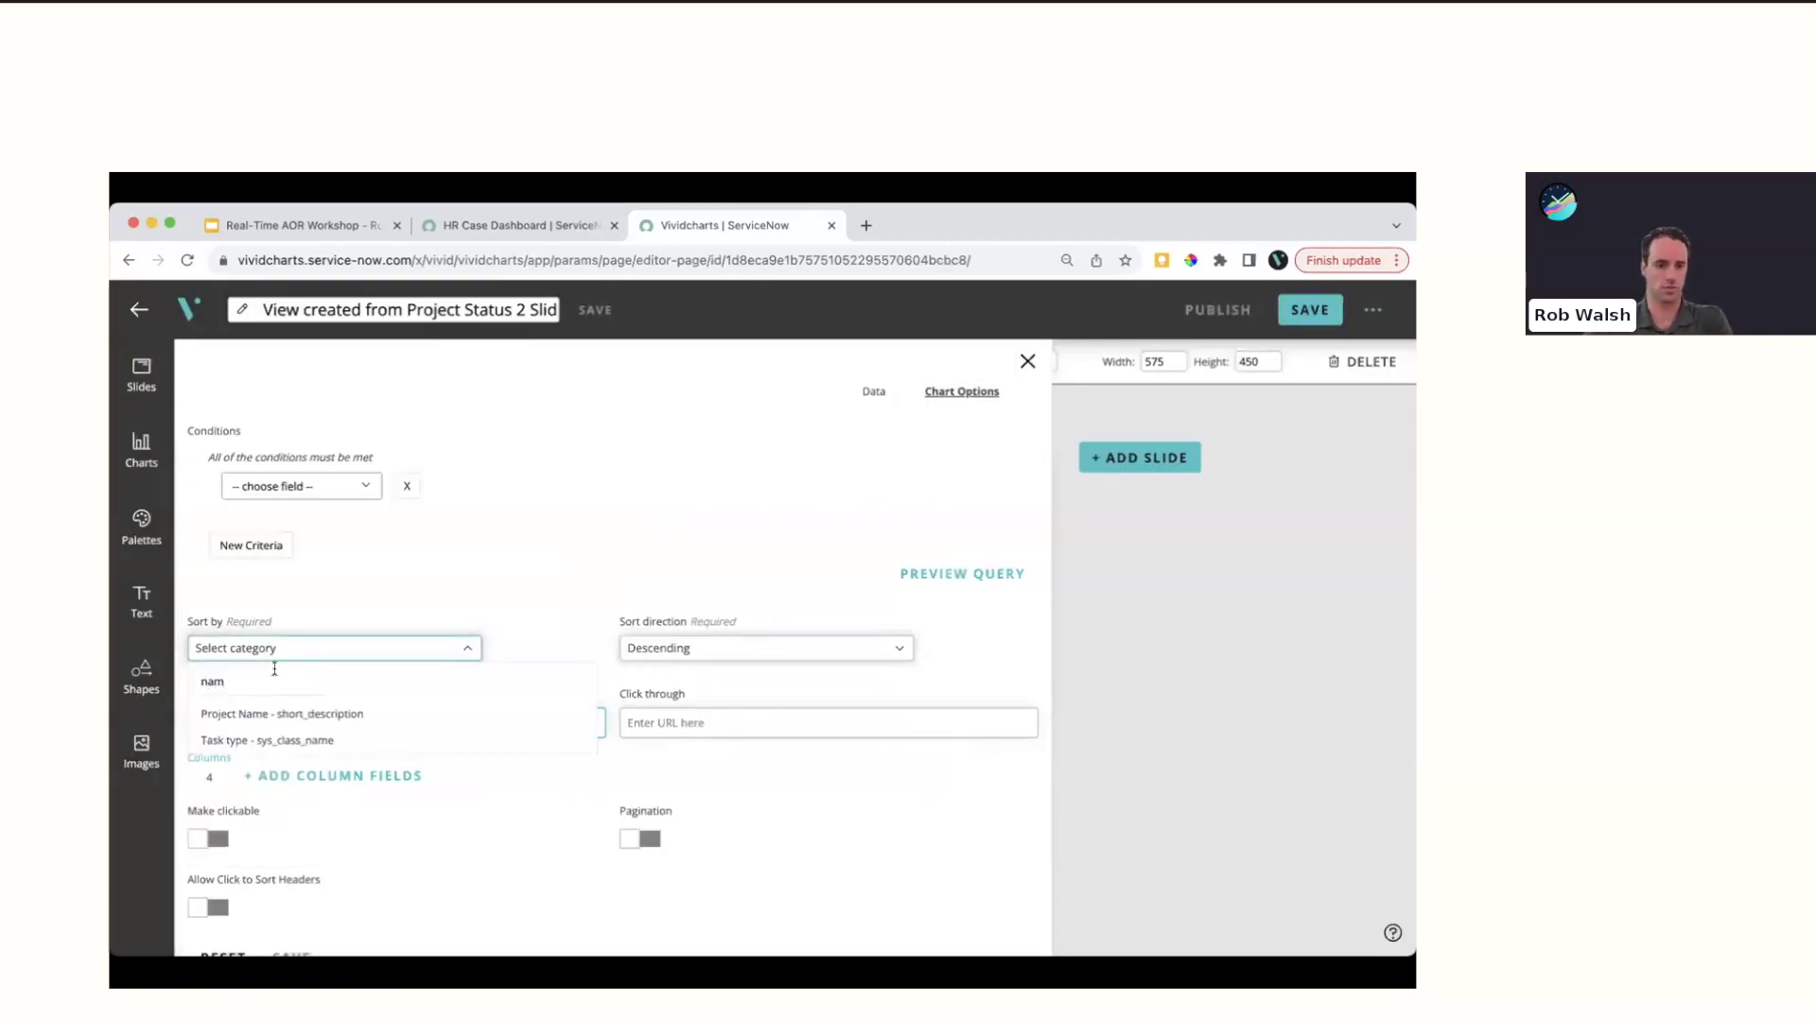
{"action": "left_click", "coordinate": [280, 715]}
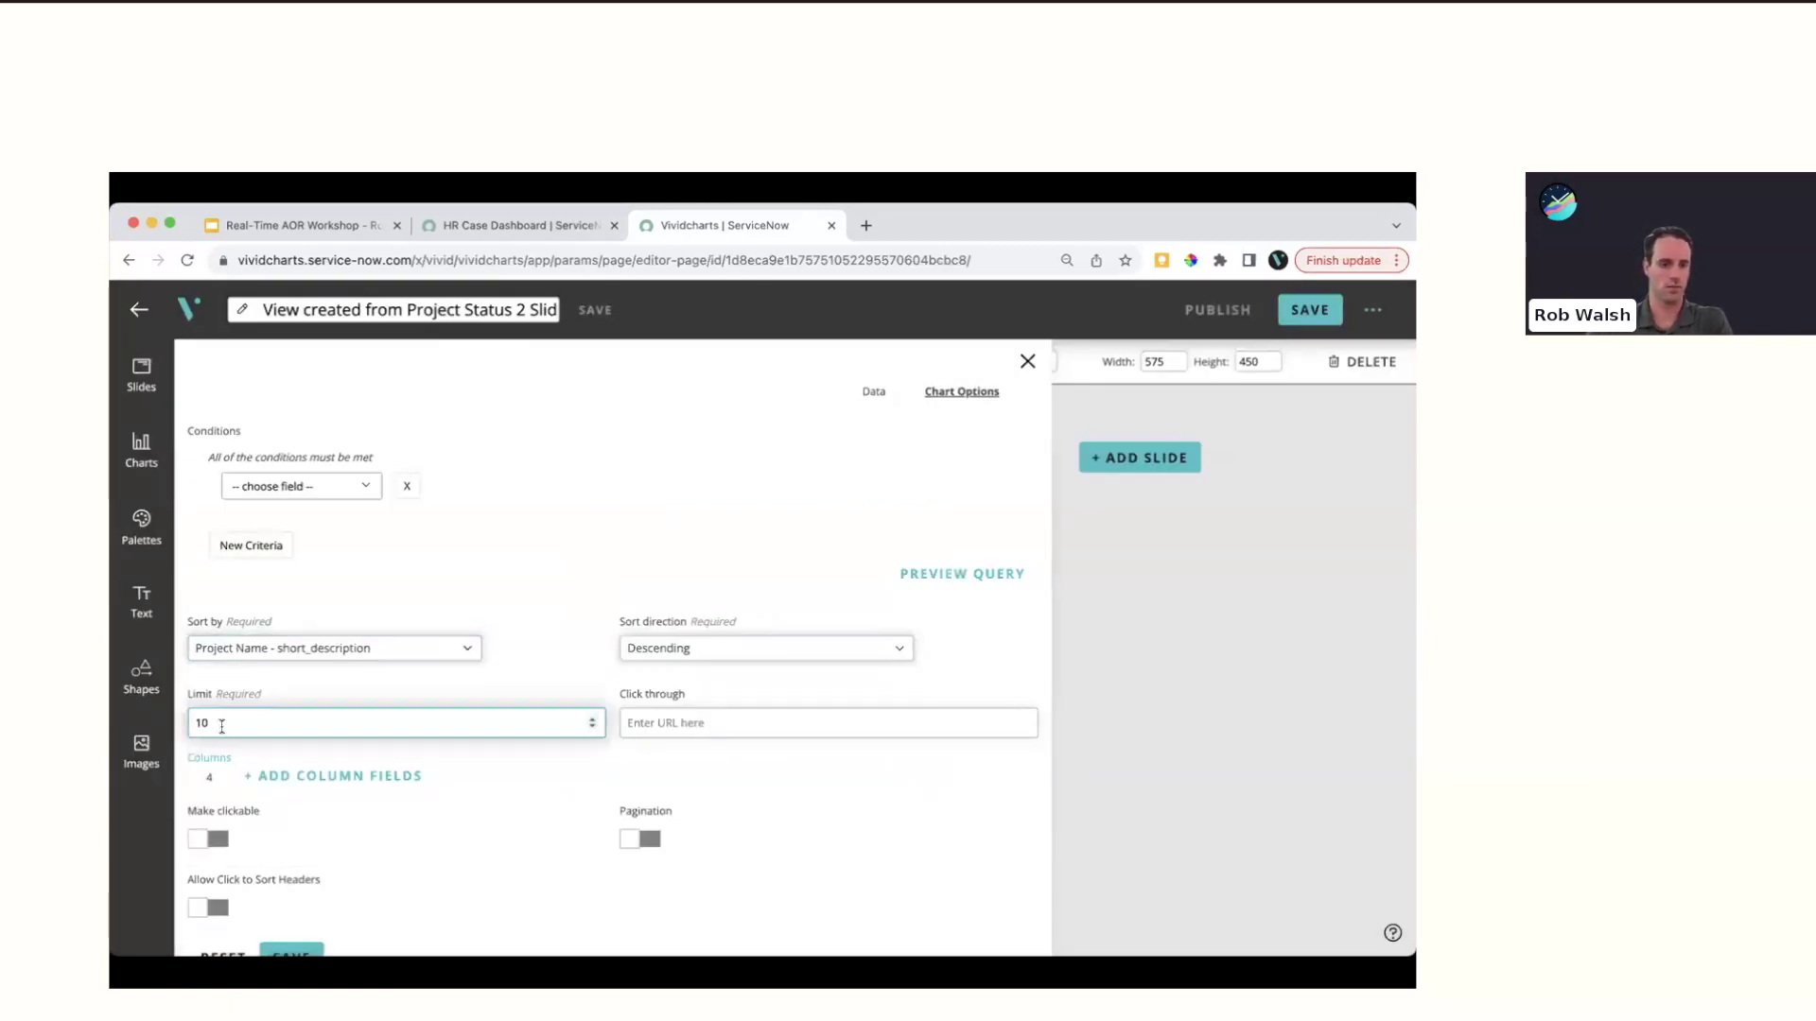
{"action": "double_click", "coordinate": [222, 724]}
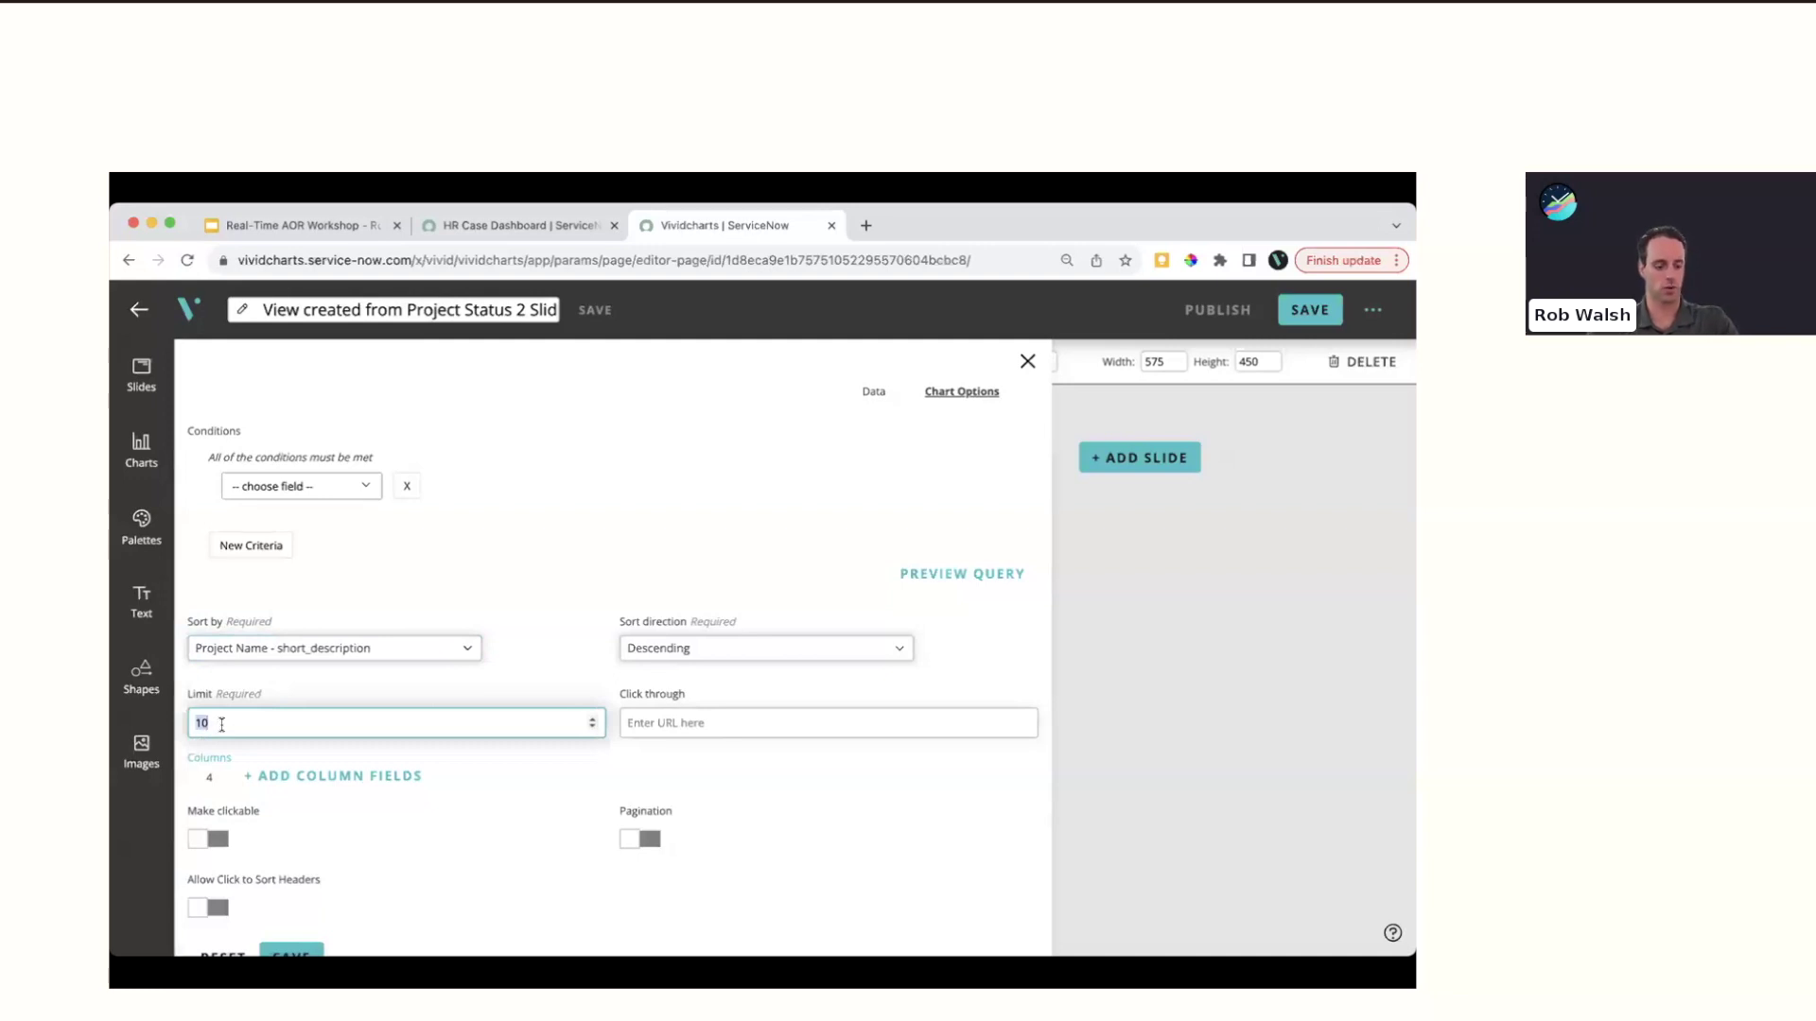
{"action": "type", "text": "1"}
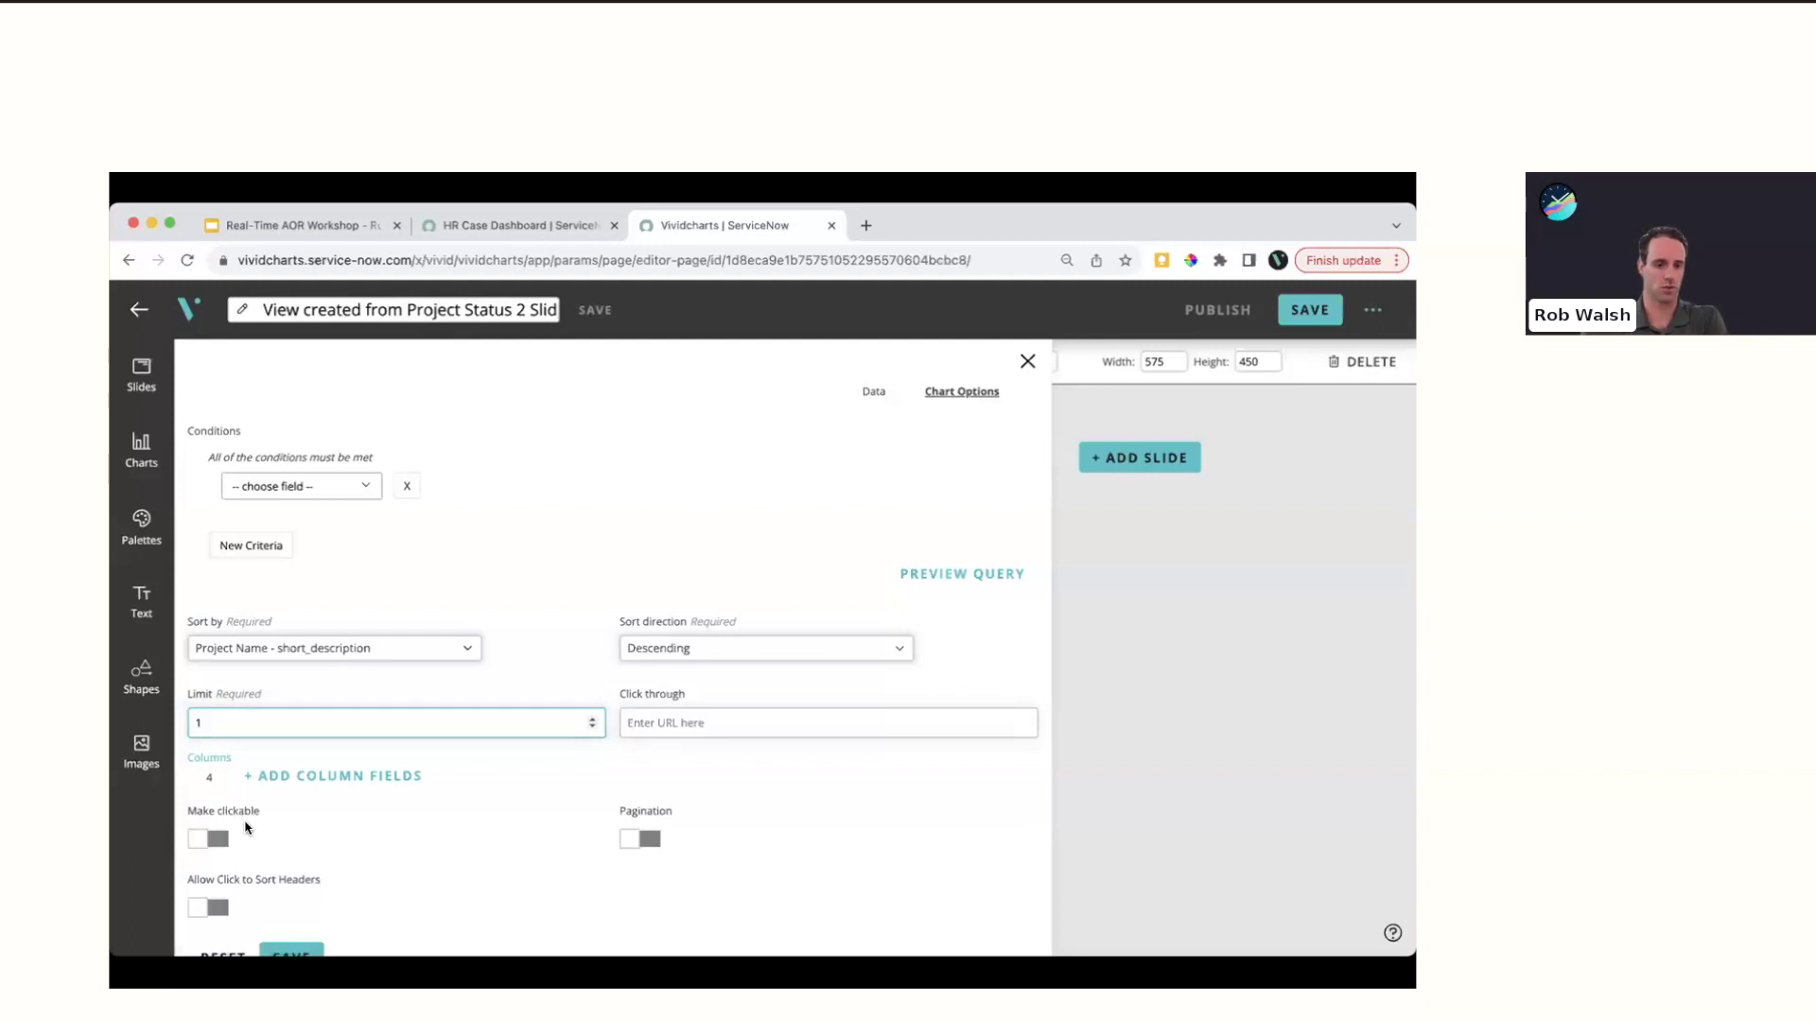
{"action": "scroll", "coordinate": [246, 823], "scroll_direction": "down", "scroll_amount": 1}
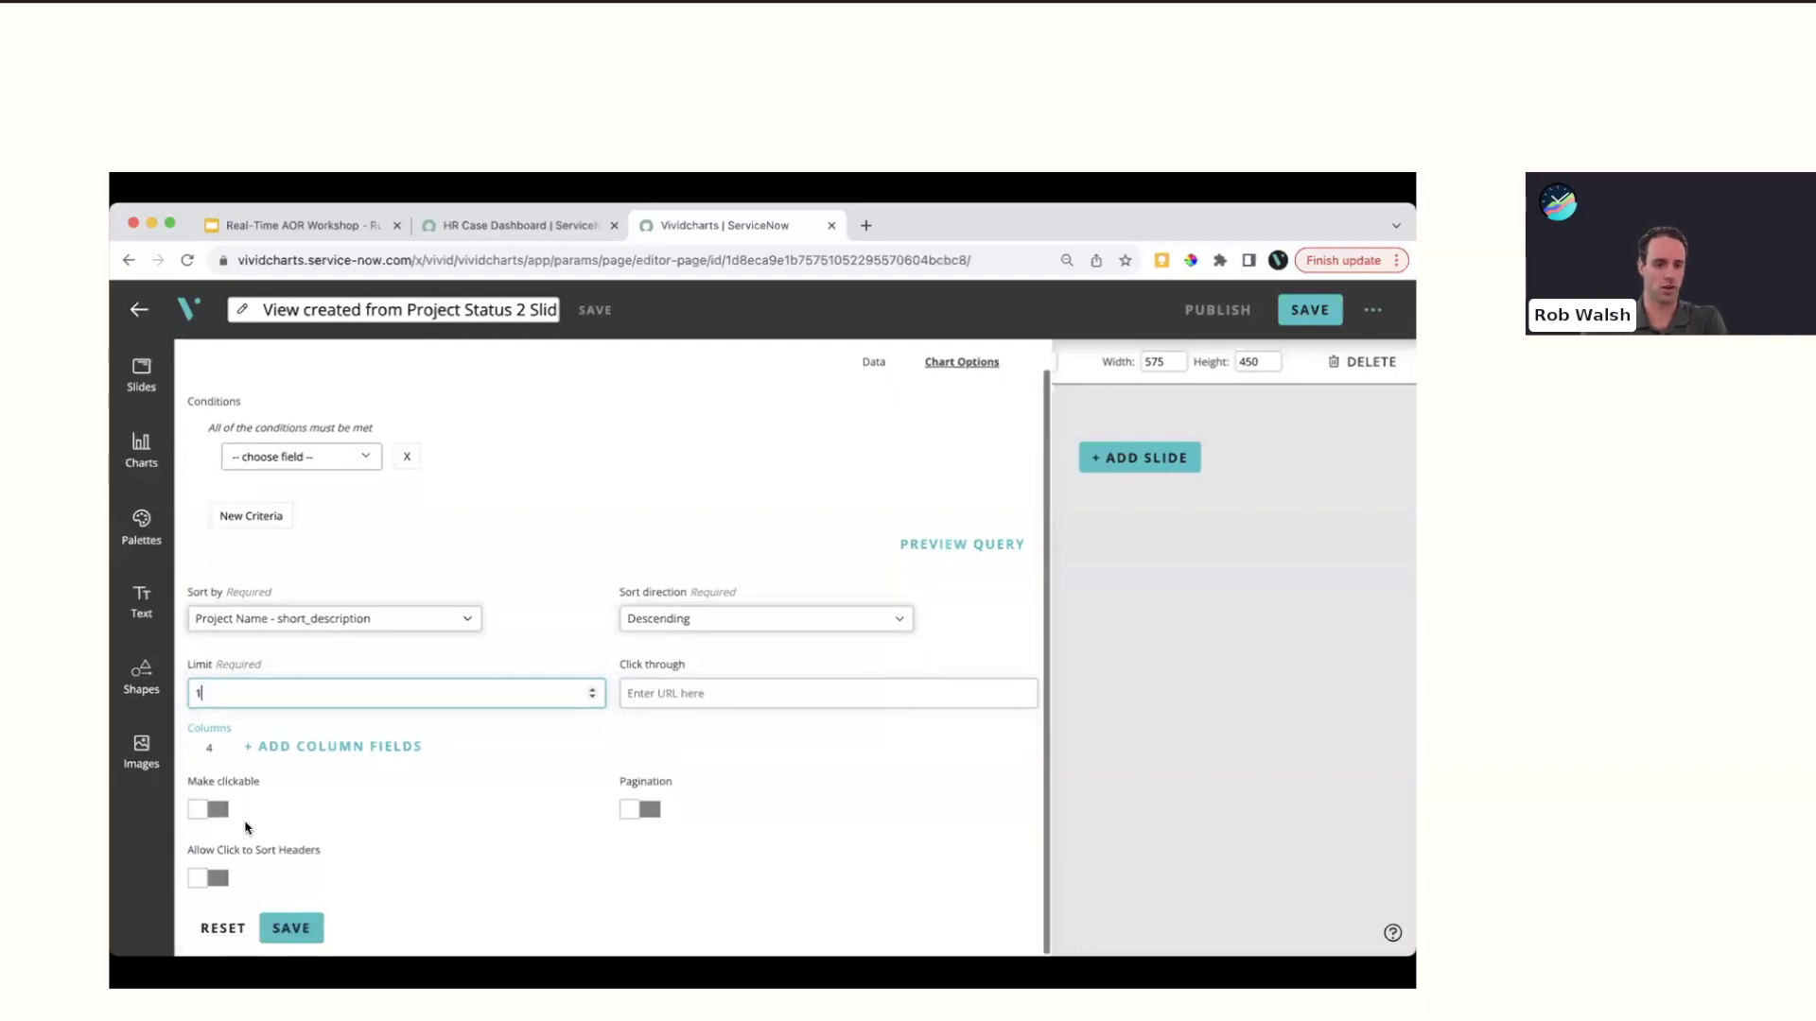
{"action": "left_click", "coordinate": [295, 922]}
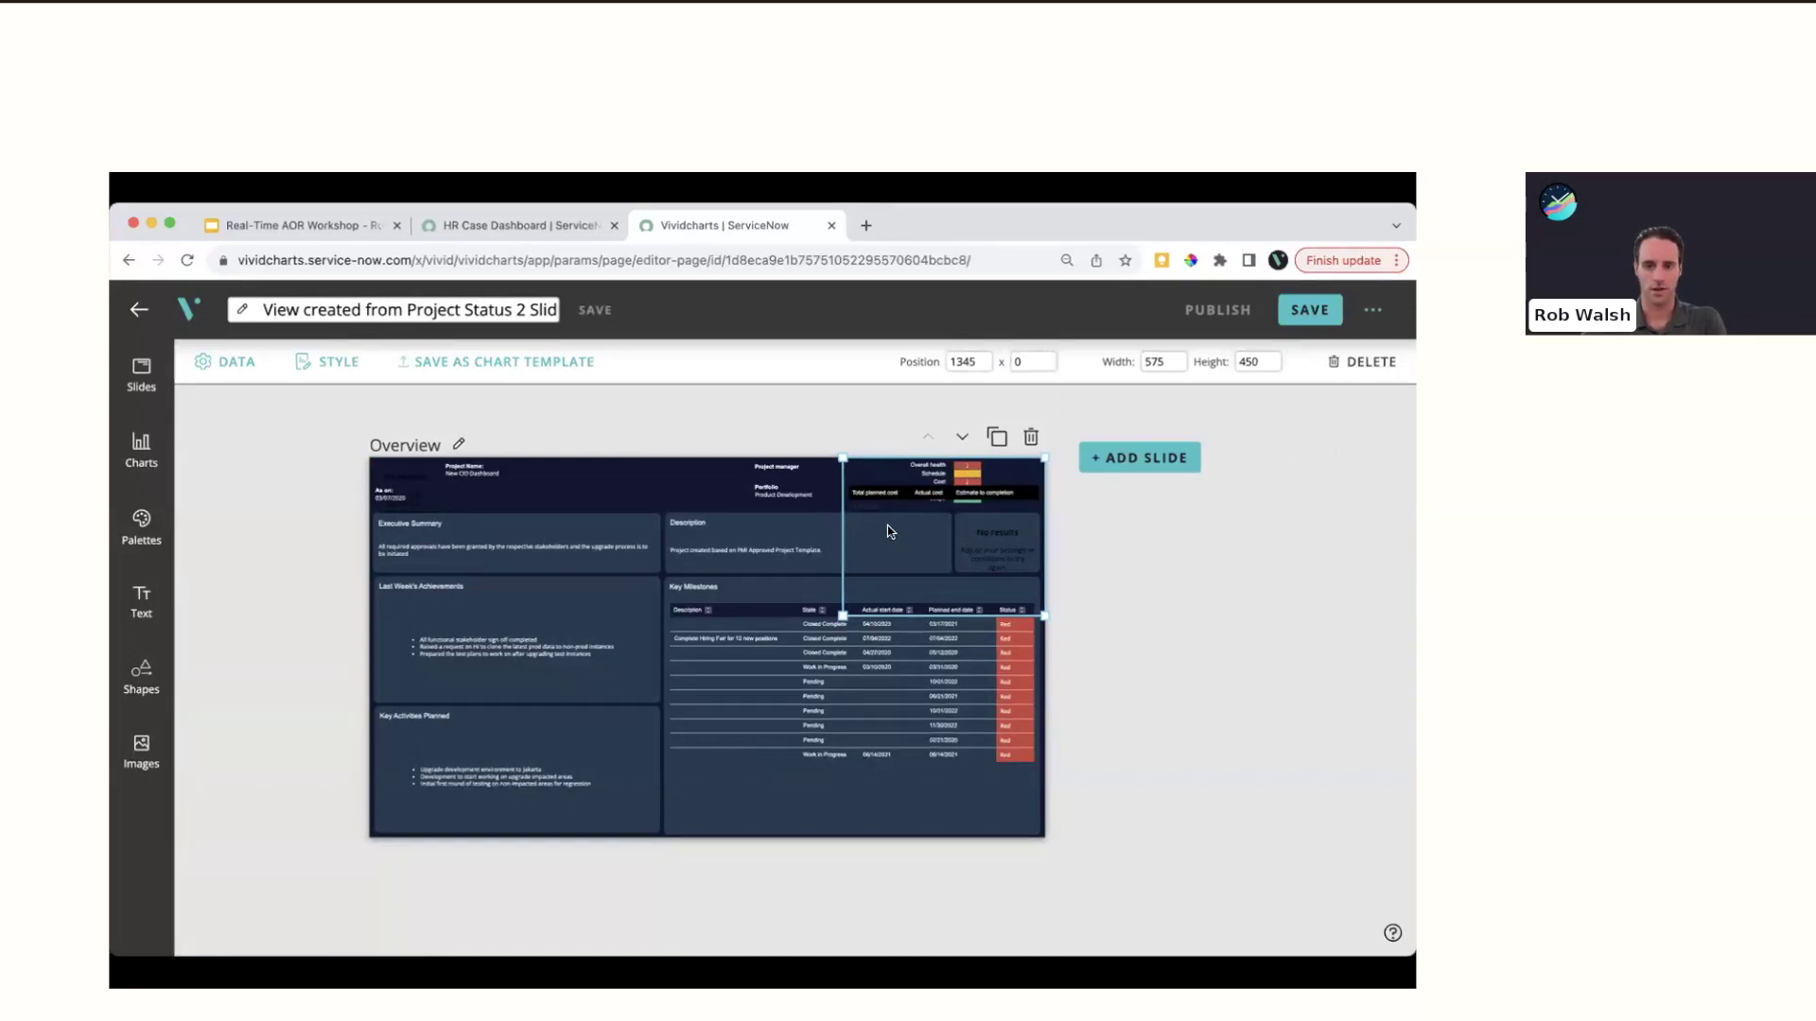
Move the List chart off the Overview slide into the empty area beside its lower right corner, at about 1947 x 753
{"action": "left_click_drag", "start_coordinate": [889, 499], "coordinate": [1098, 762]}
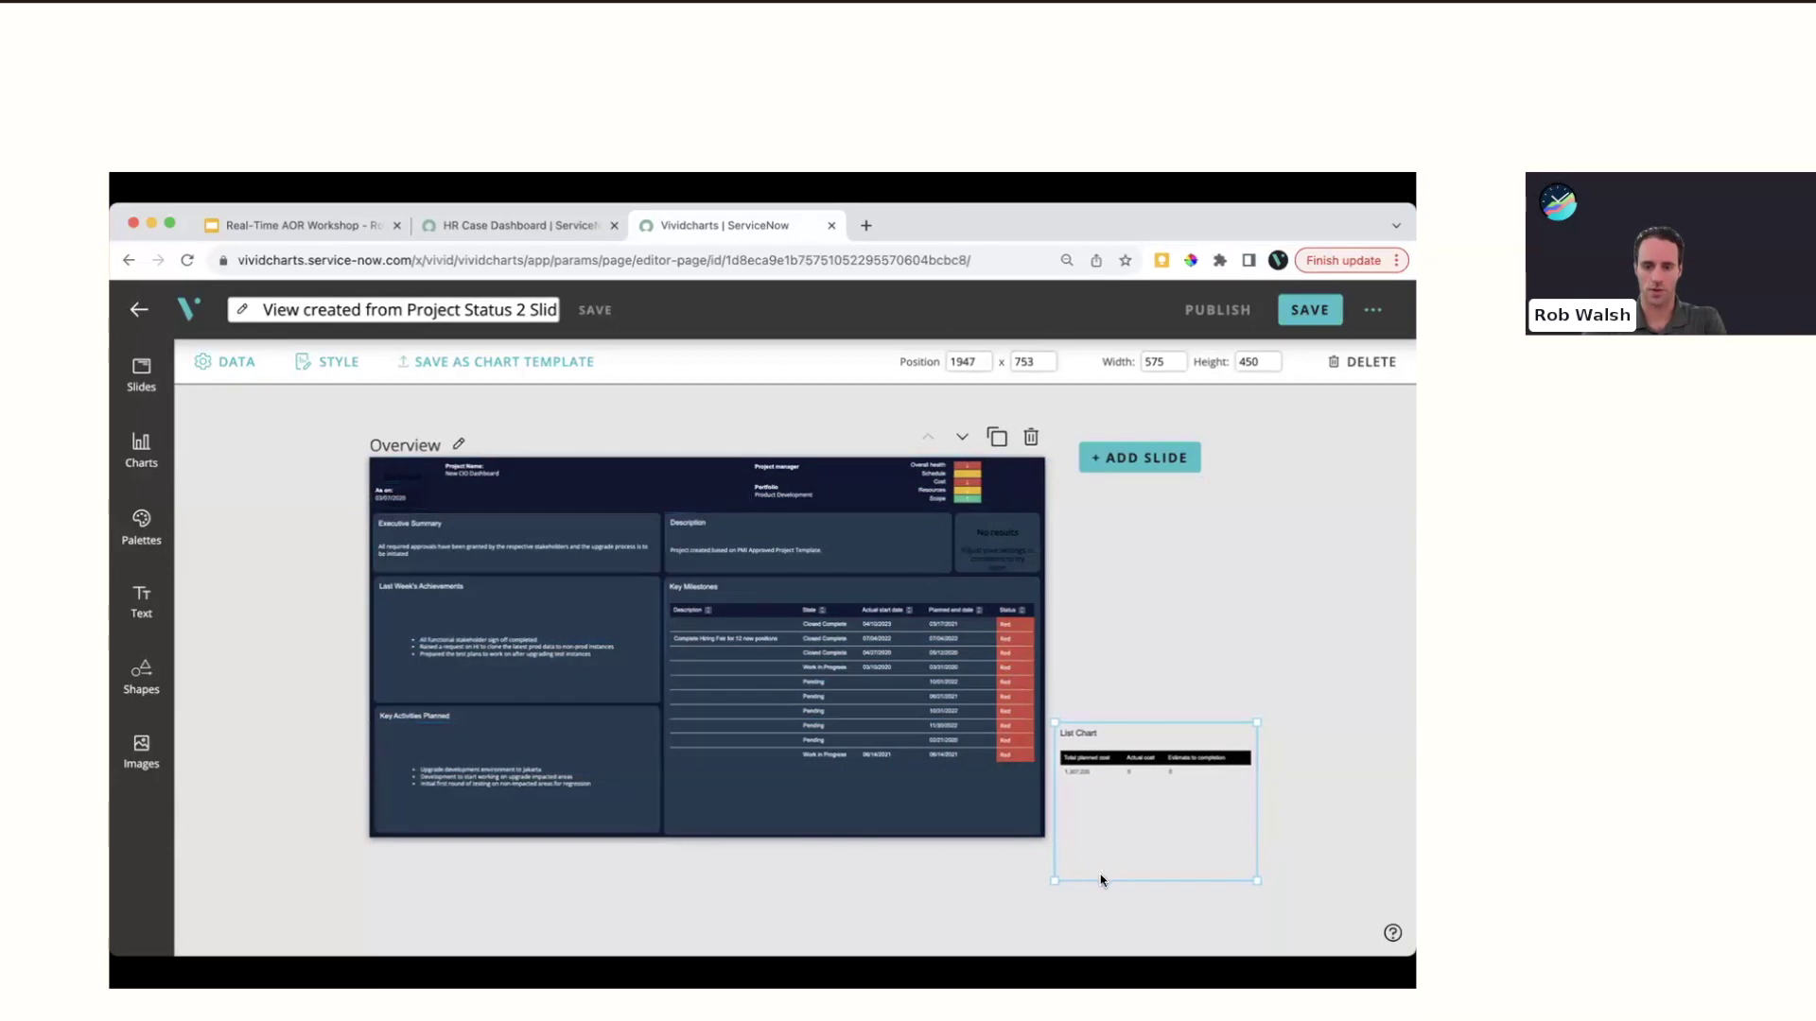
{"action": "key", "text": "super+a"}
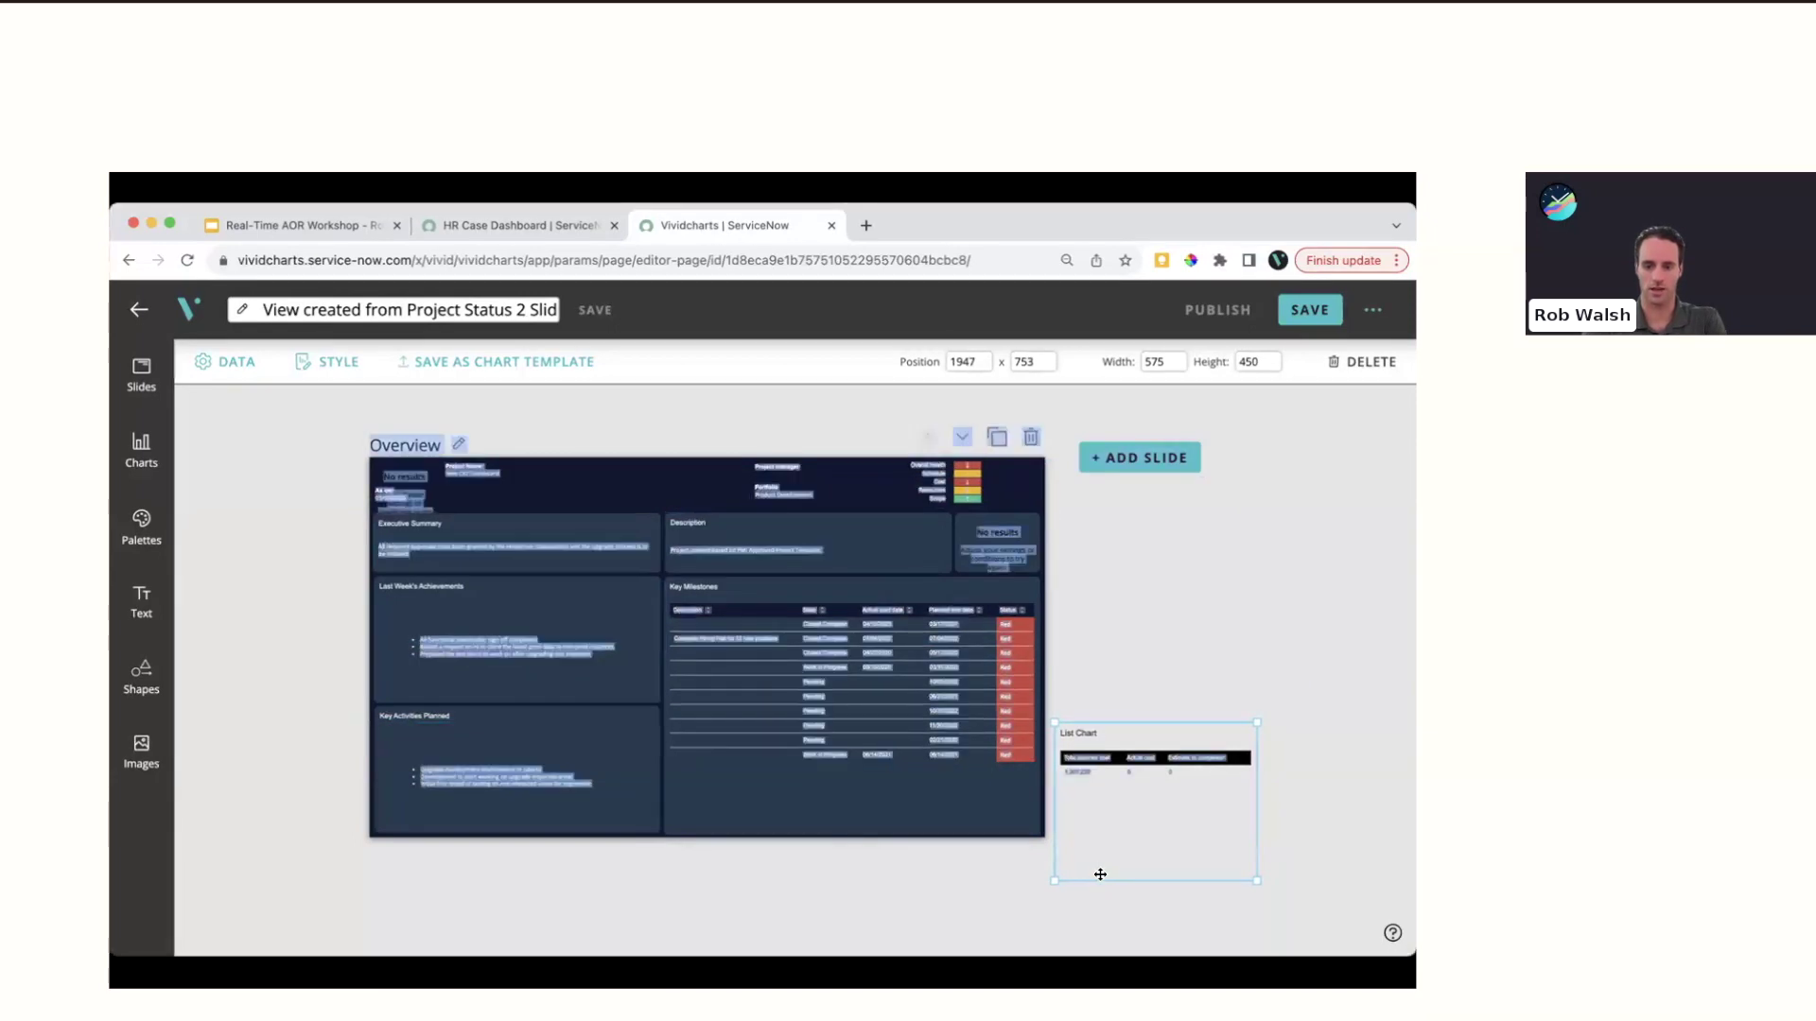
{"action": "left_click", "coordinate": [1100, 877]}
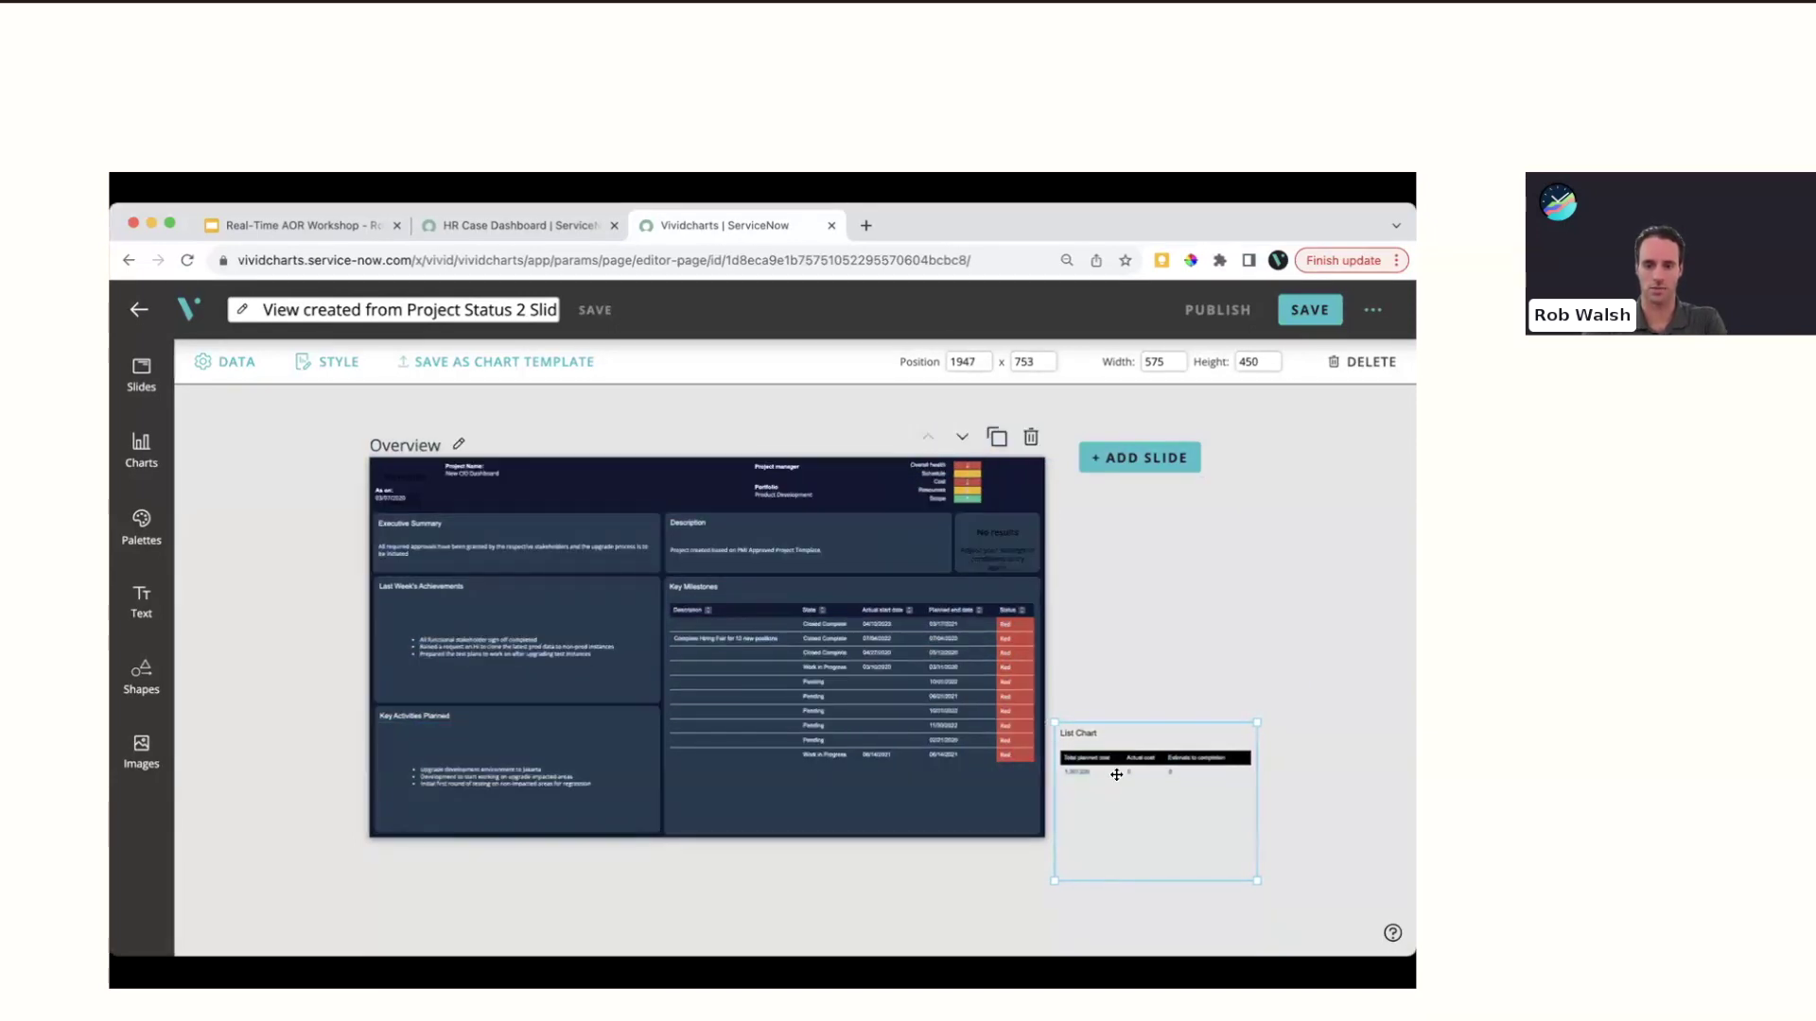
Change the List chart's title to "Financials"
{"action": "left_click", "coordinate": [333, 362]}
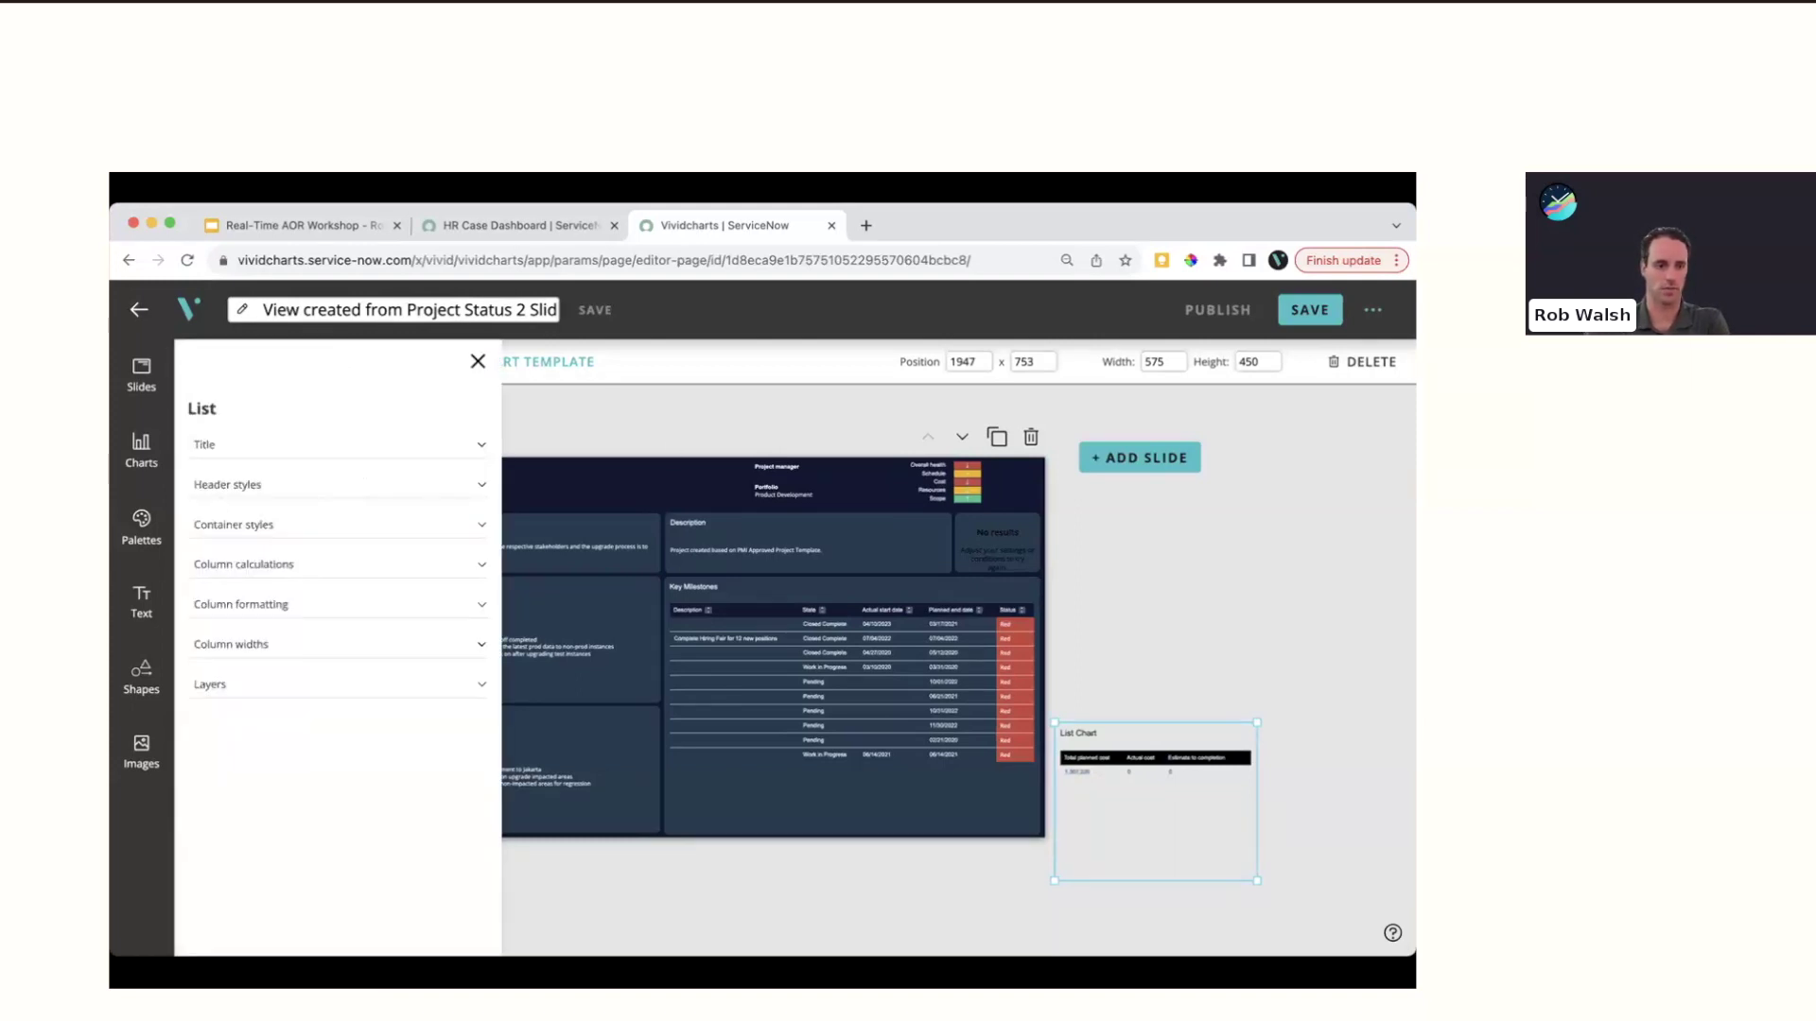
{"action": "left_click", "coordinate": [432, 452]}
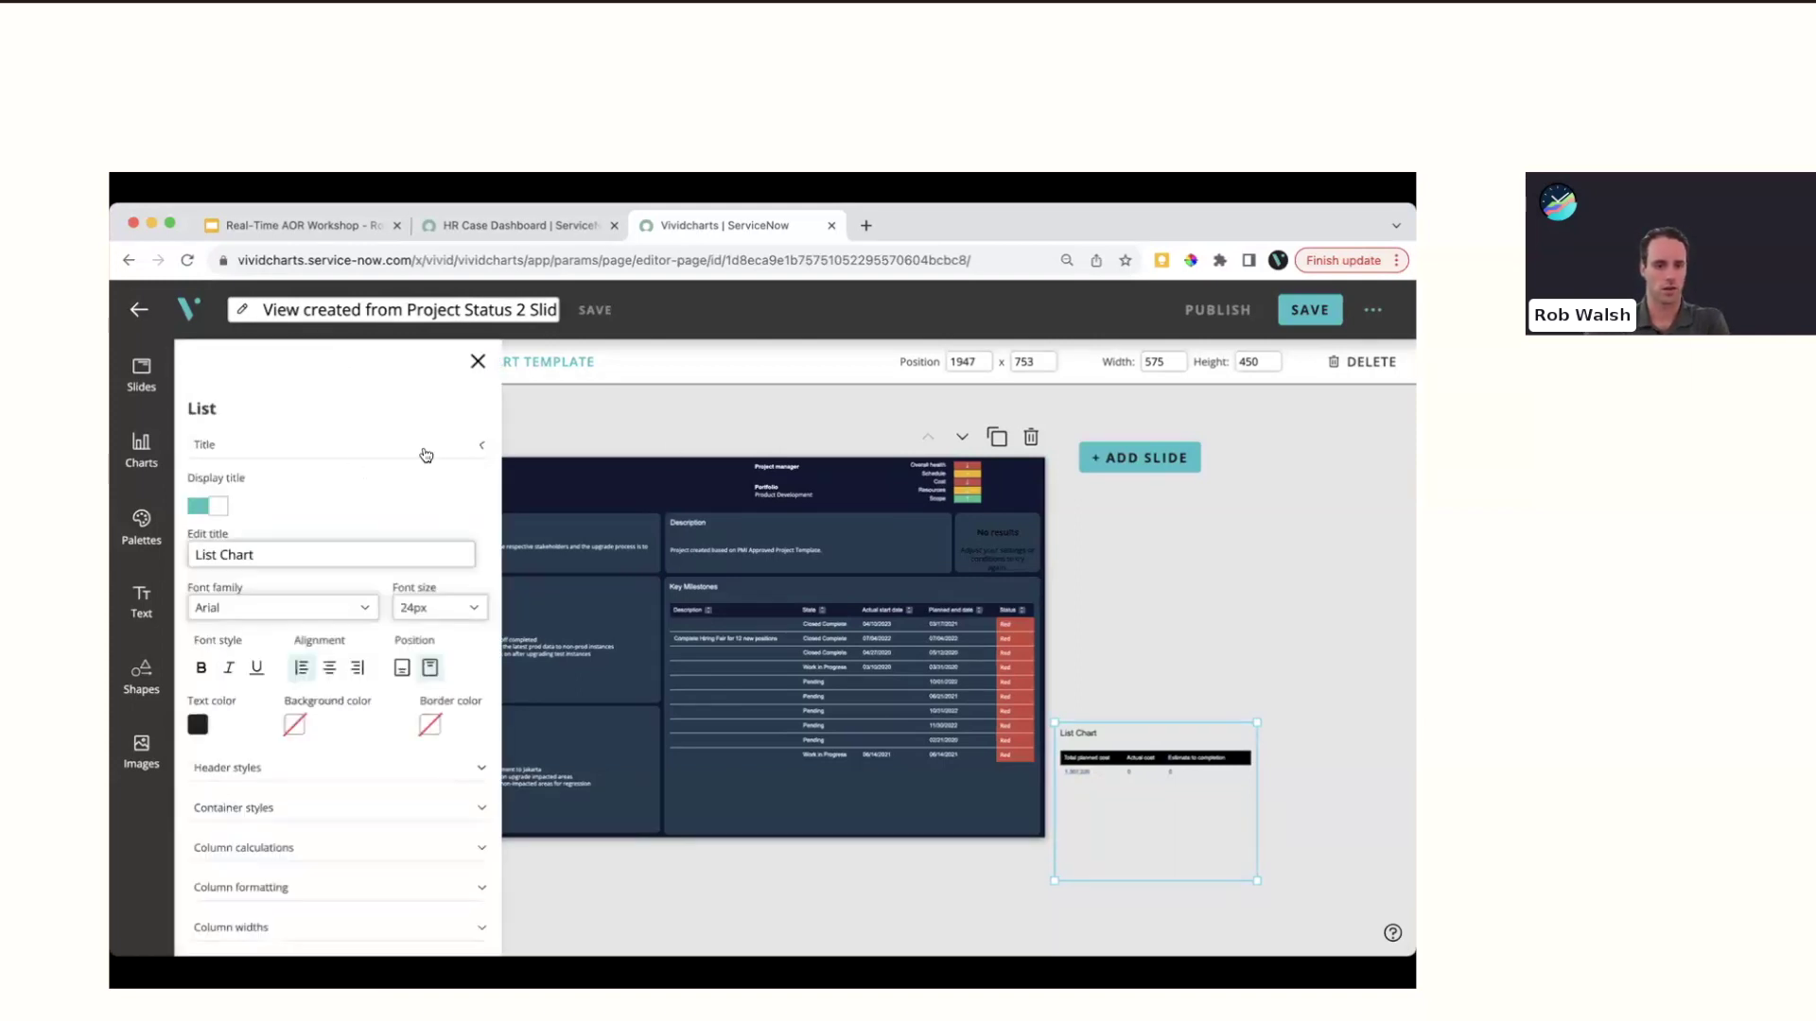
{"action": "double_click", "coordinate": [267, 558]}
{"action": "triple_click", "coordinate": [268, 559]}
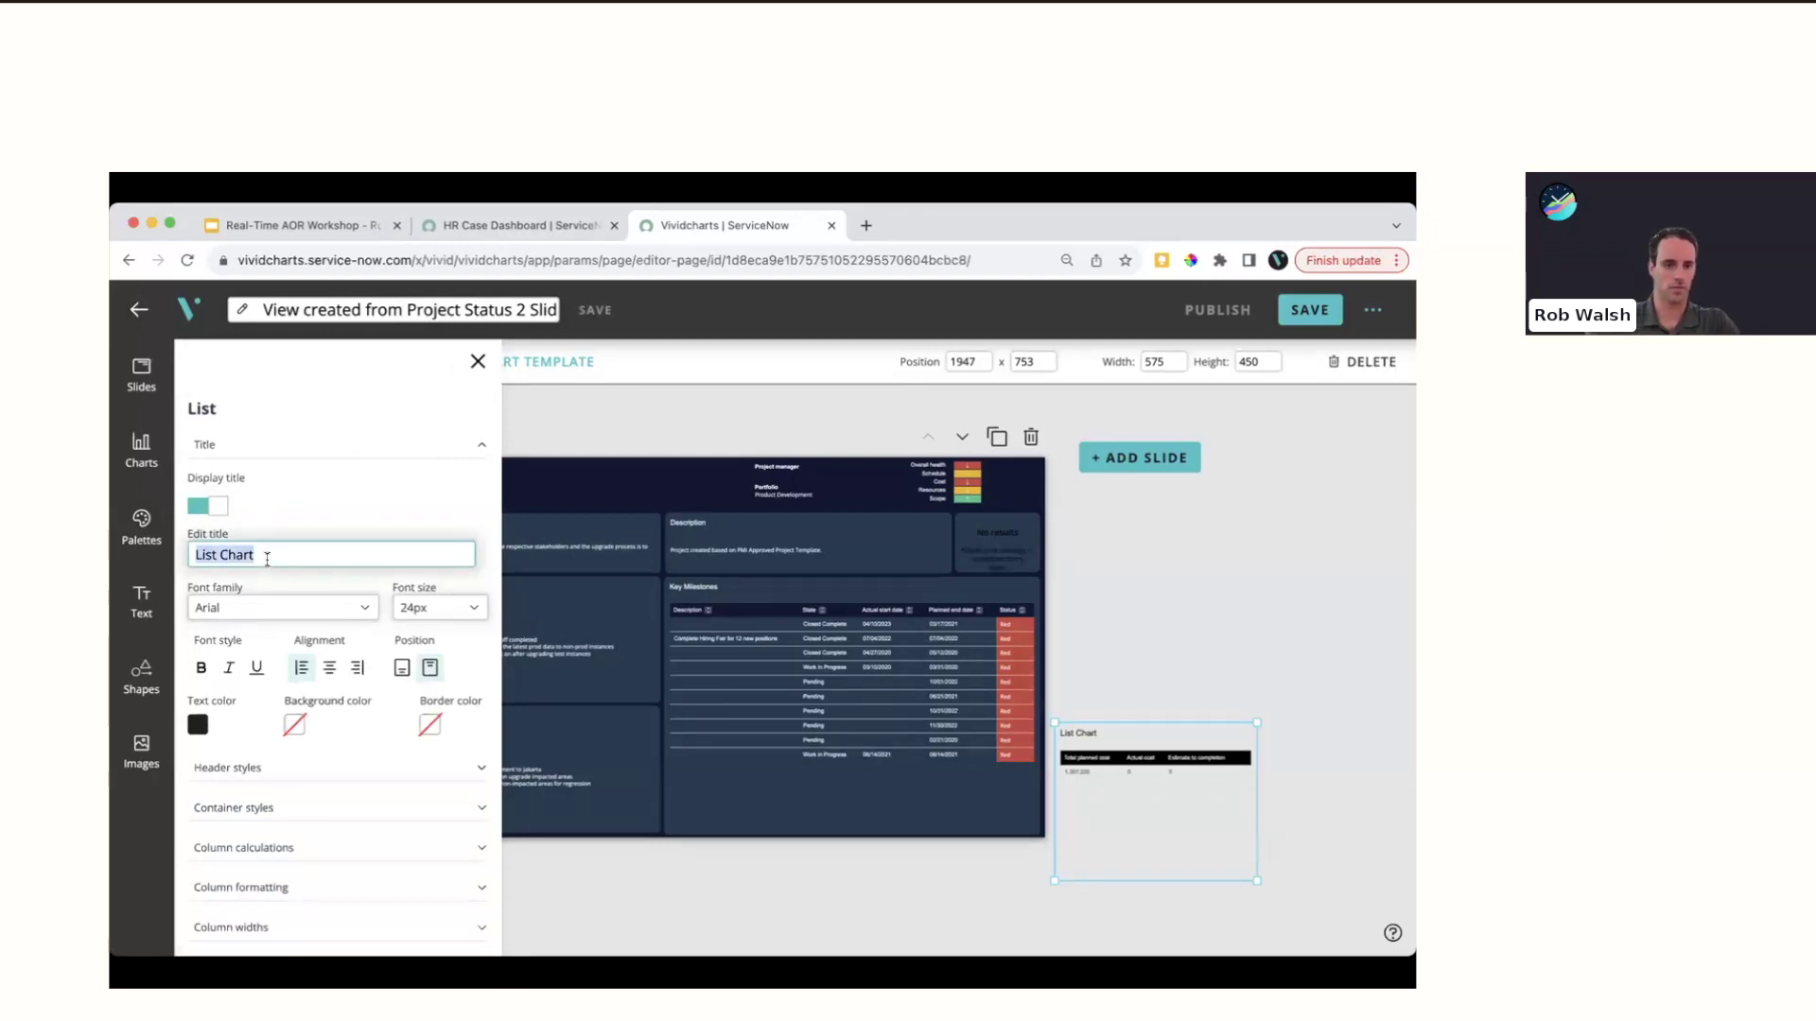
{"action": "type", "text": "Financials"}
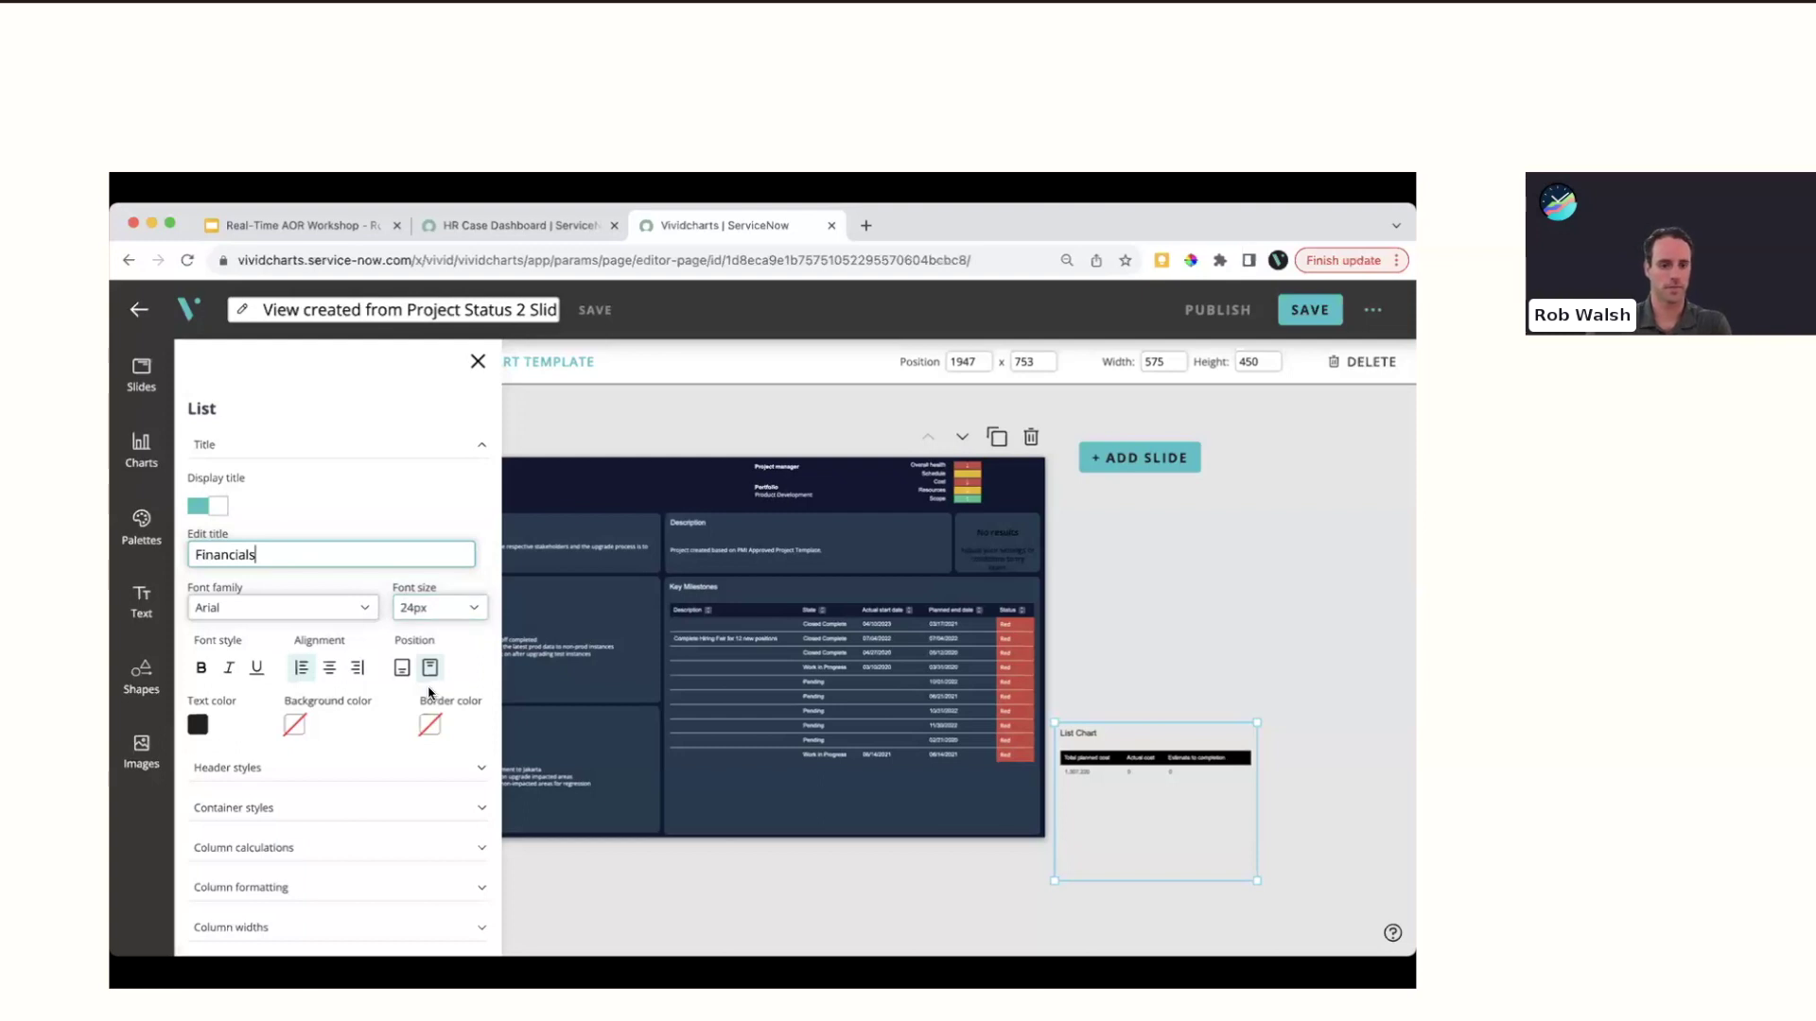
Set the title's text color to white from the ServiceNow palette
{"action": "left_click", "coordinate": [198, 726]}
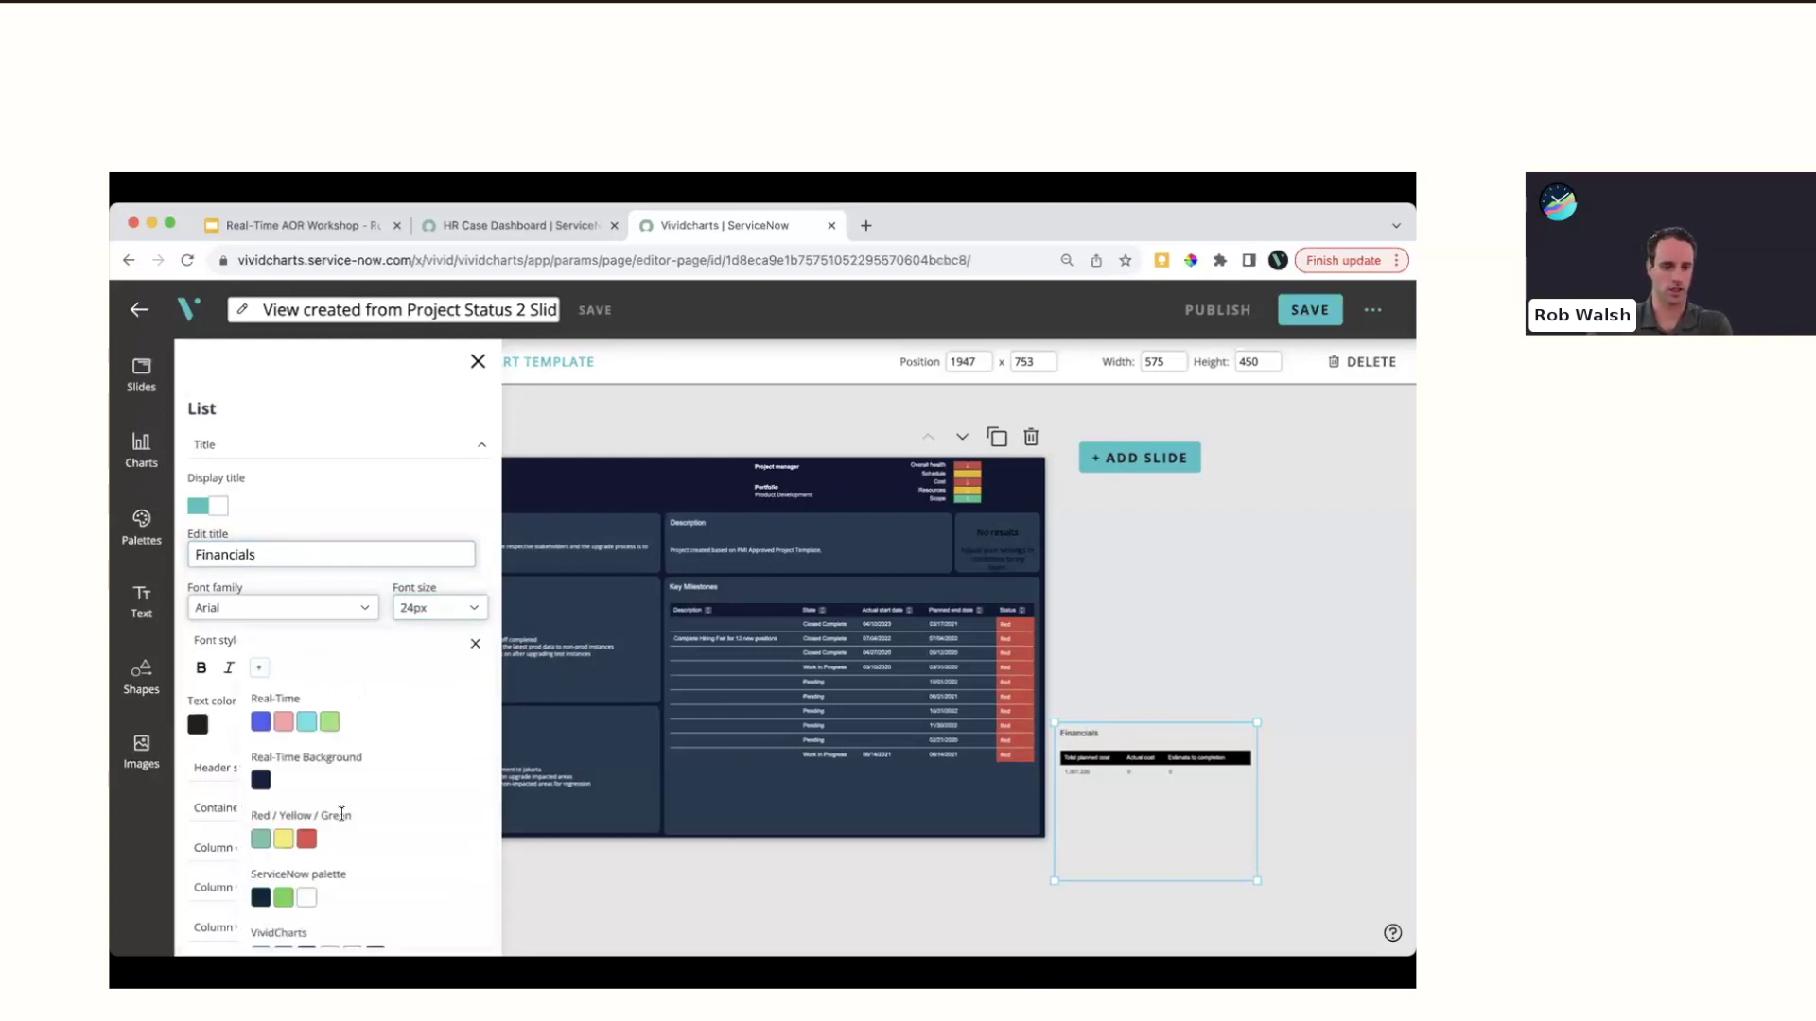
{"action": "scroll", "coordinate": [331, 813], "scroll_direction": "down", "scroll_amount": 1}
{"action": "left_click", "coordinate": [315, 843]}
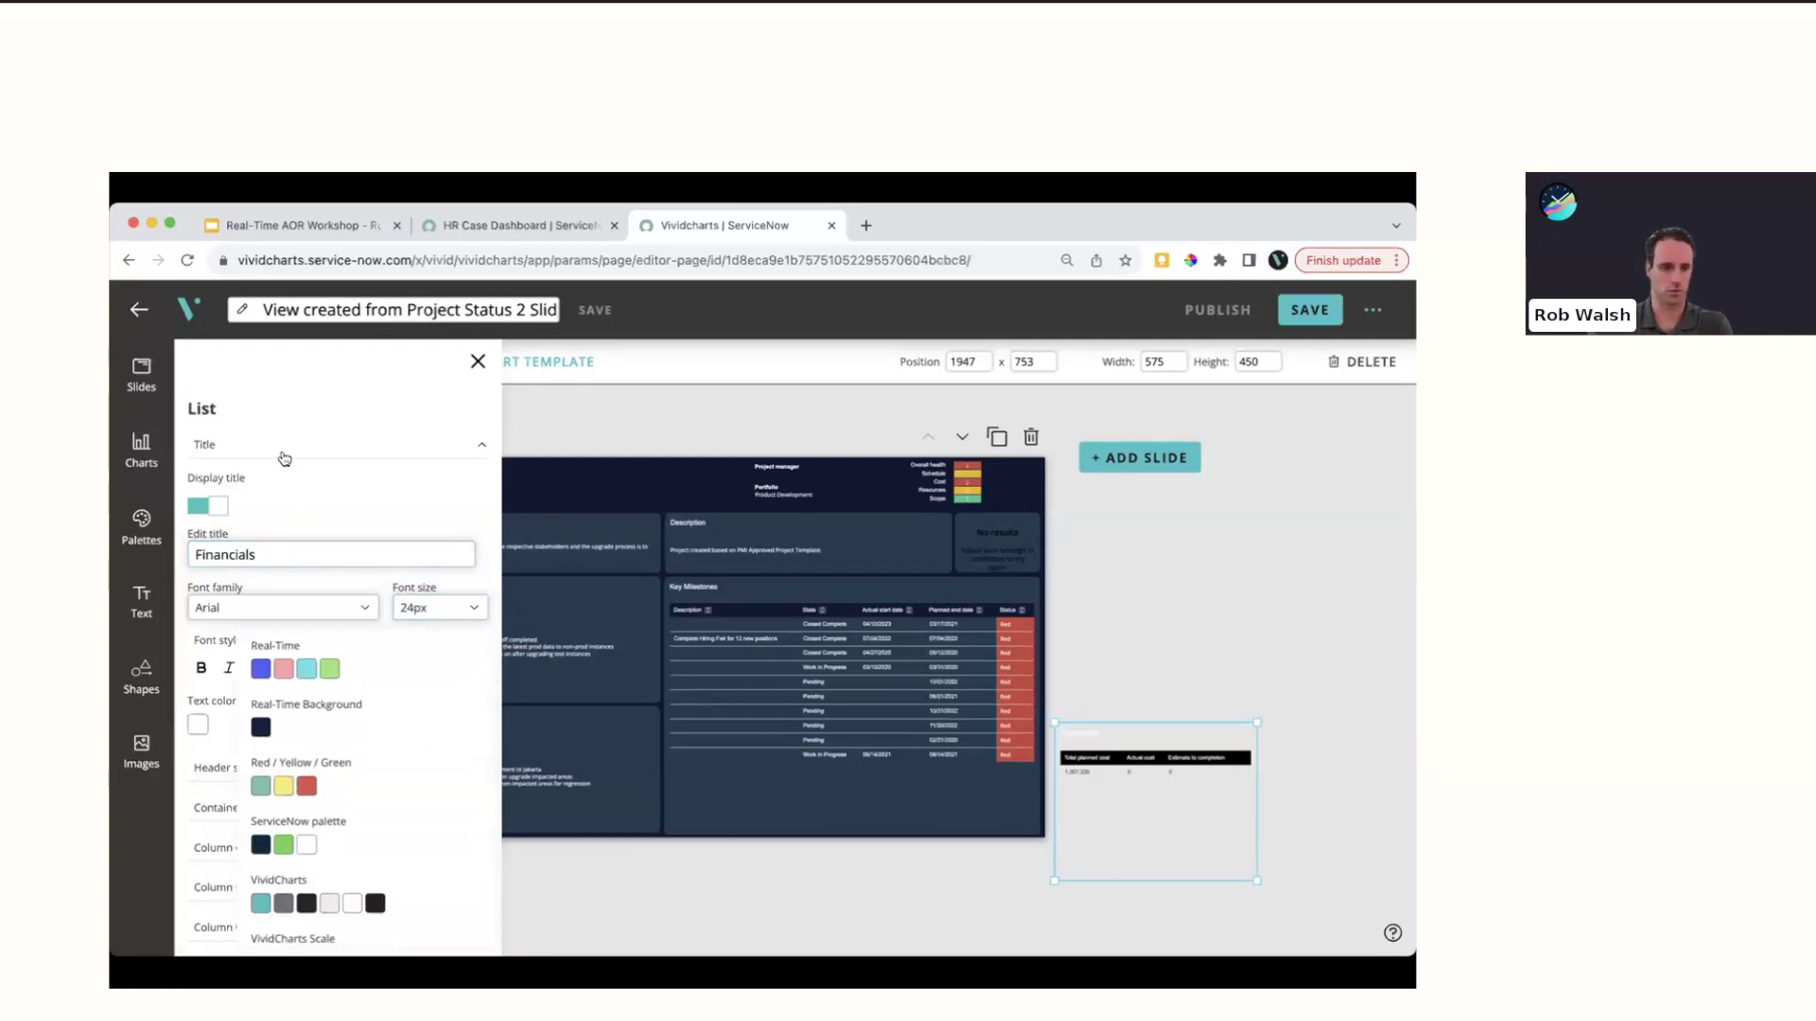
{"action": "left_click", "coordinate": [290, 441]}
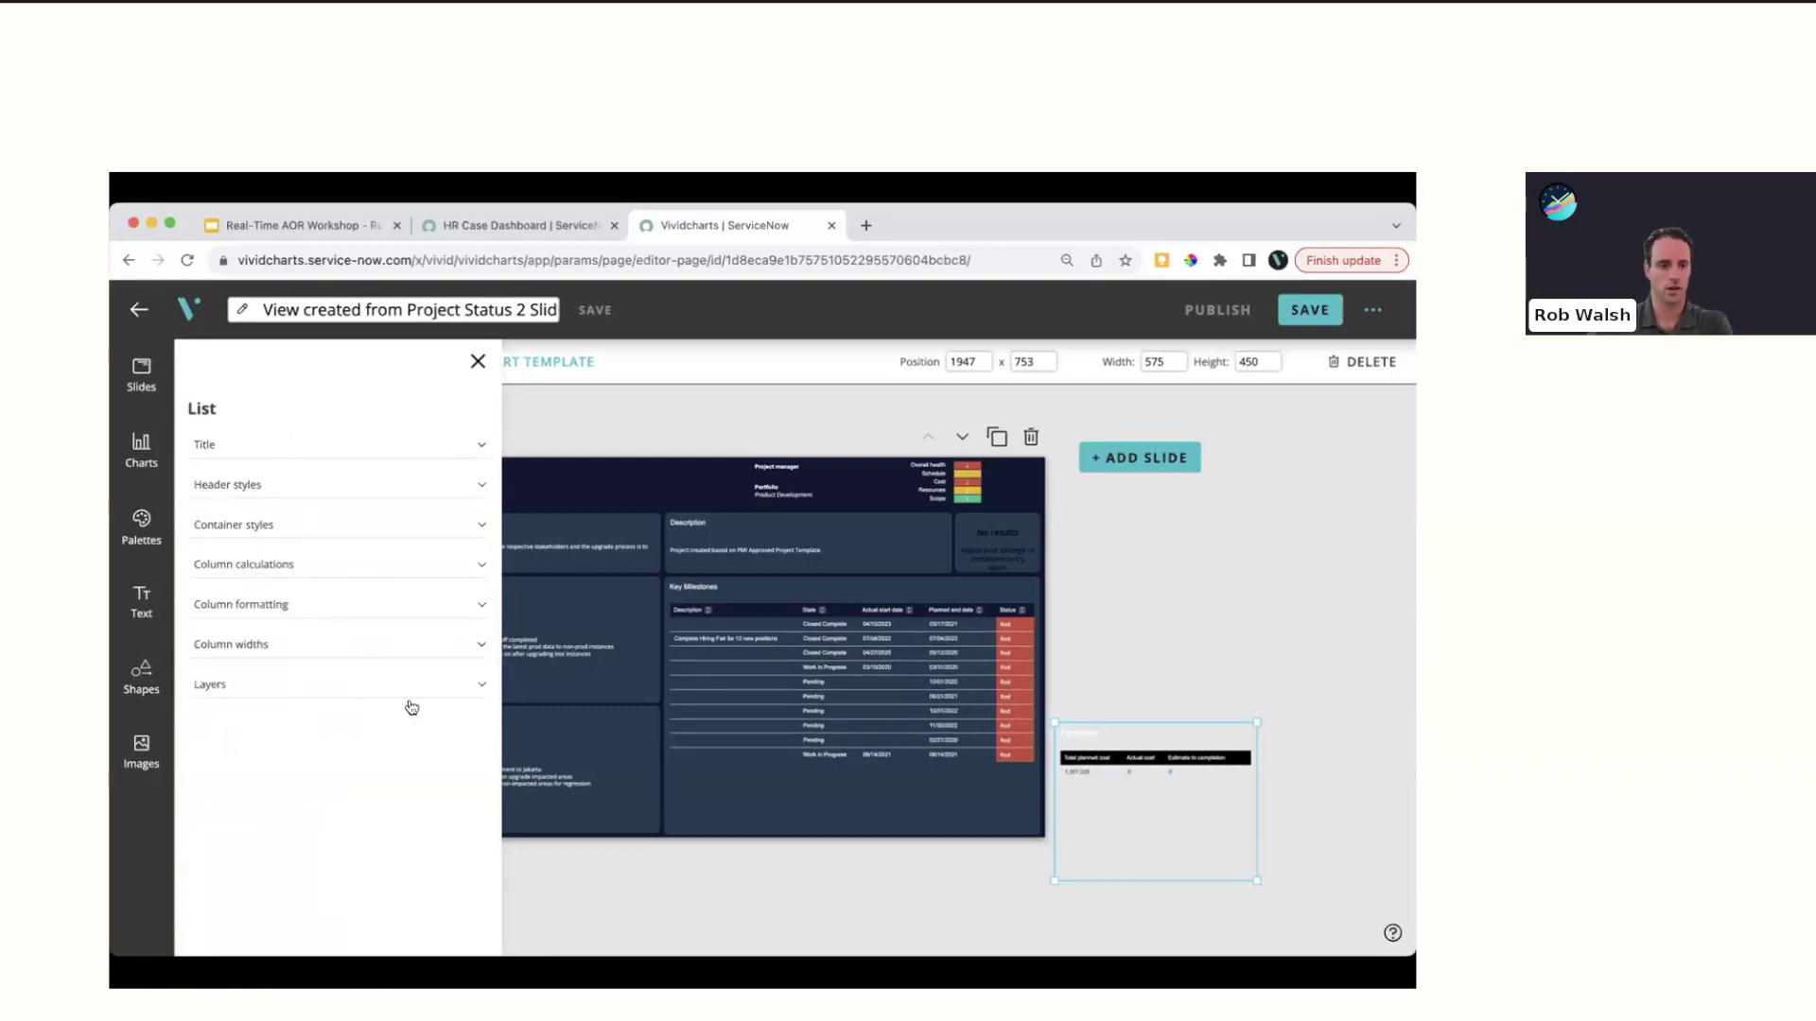
Assign a new column calculation titled "Variance" to empty column 4 of the Financials list
{"action": "left_click", "coordinate": [343, 569]}
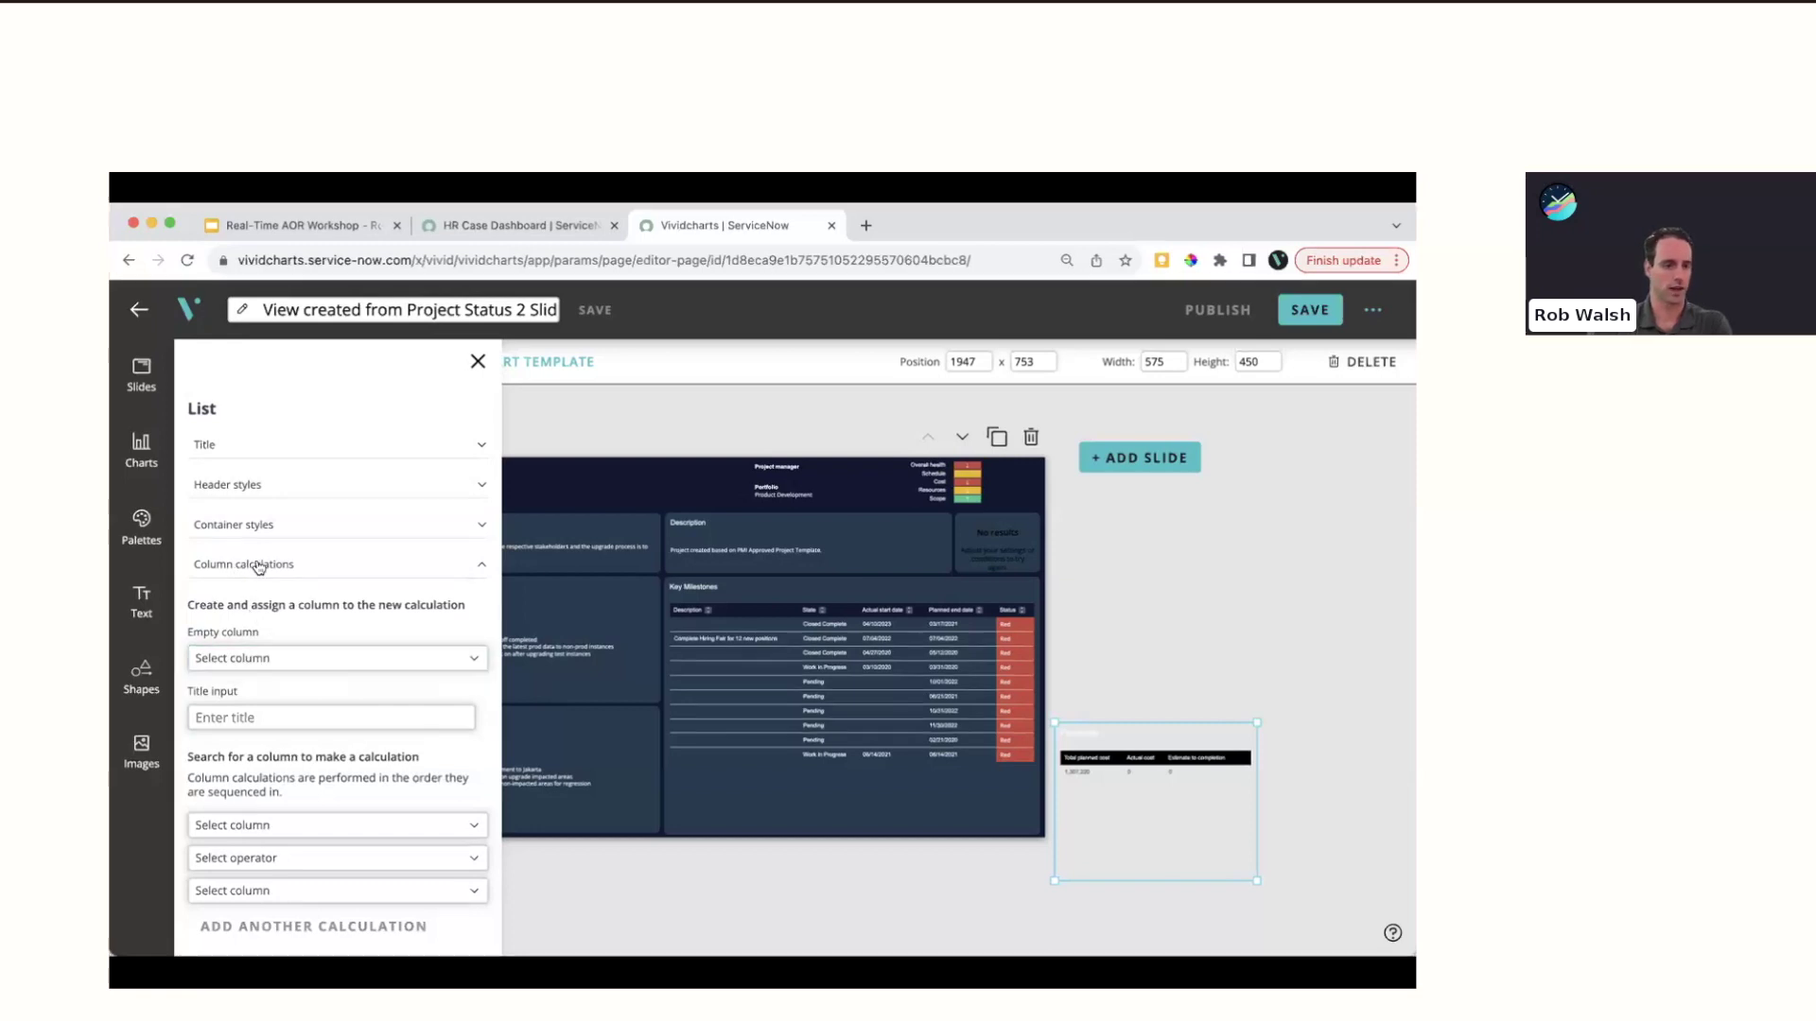
{"action": "left_click", "coordinate": [321, 659]}
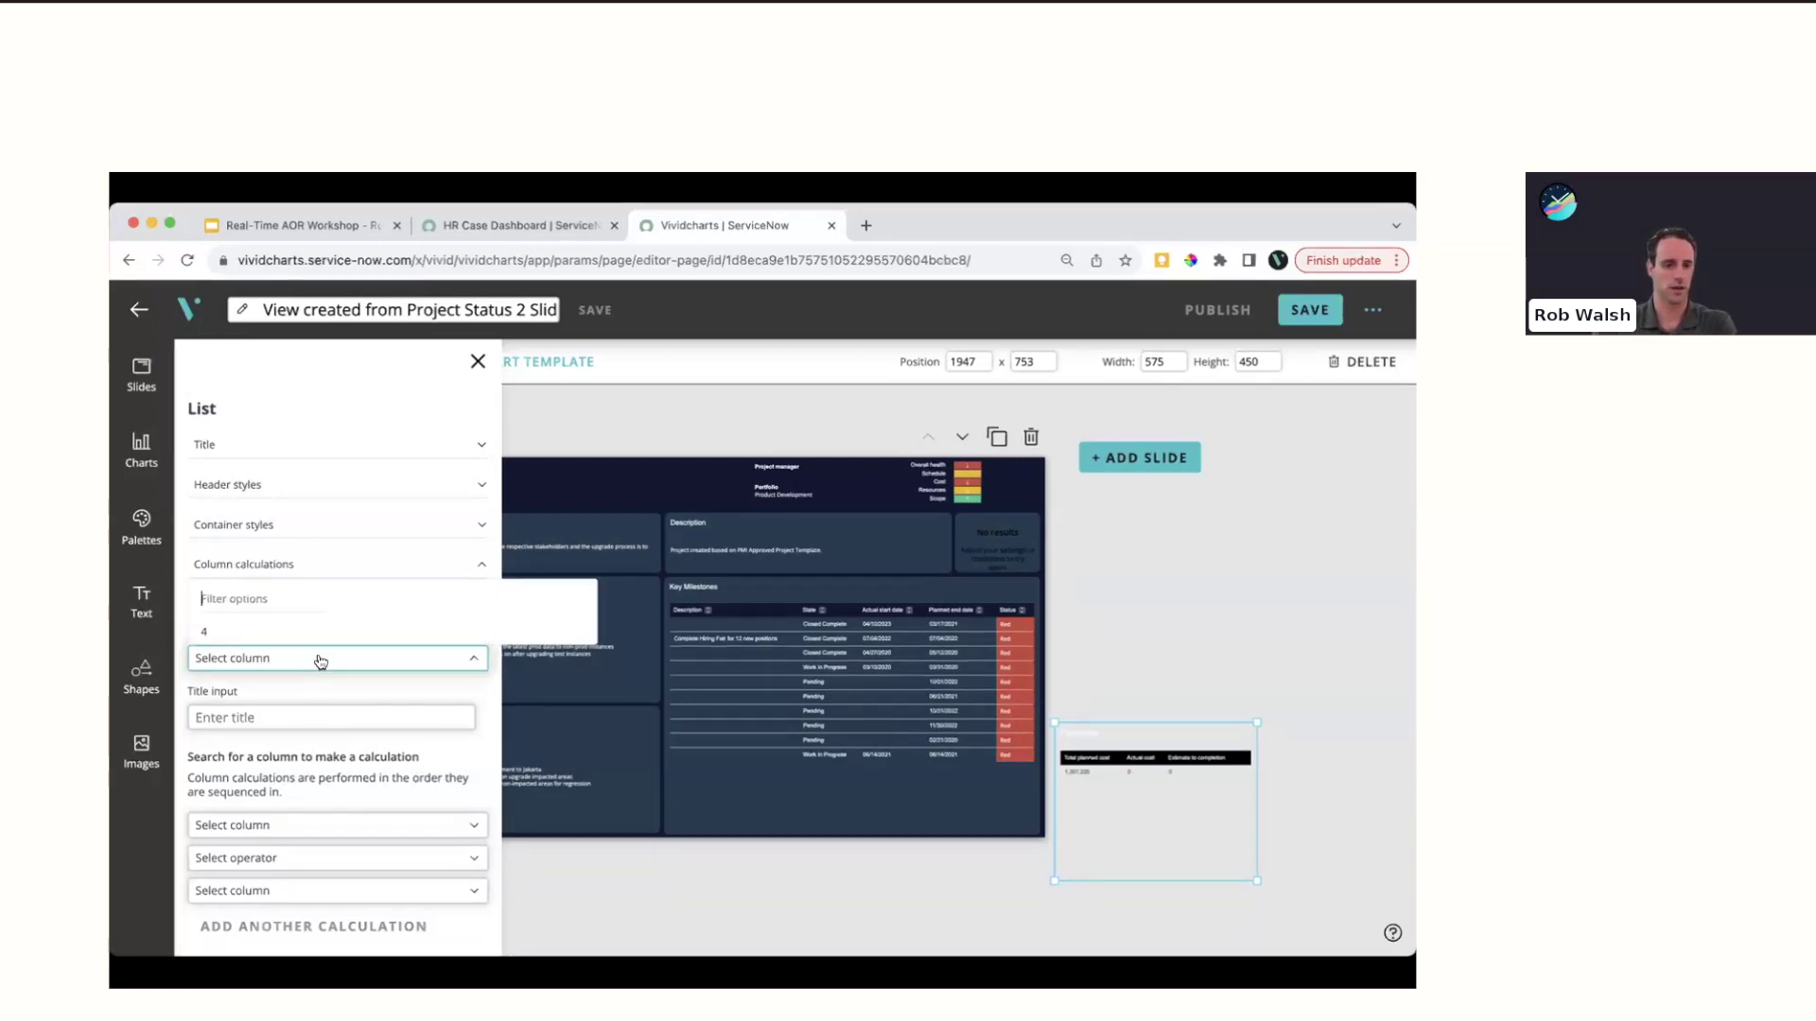
{"action": "left_click", "coordinate": [225, 634]}
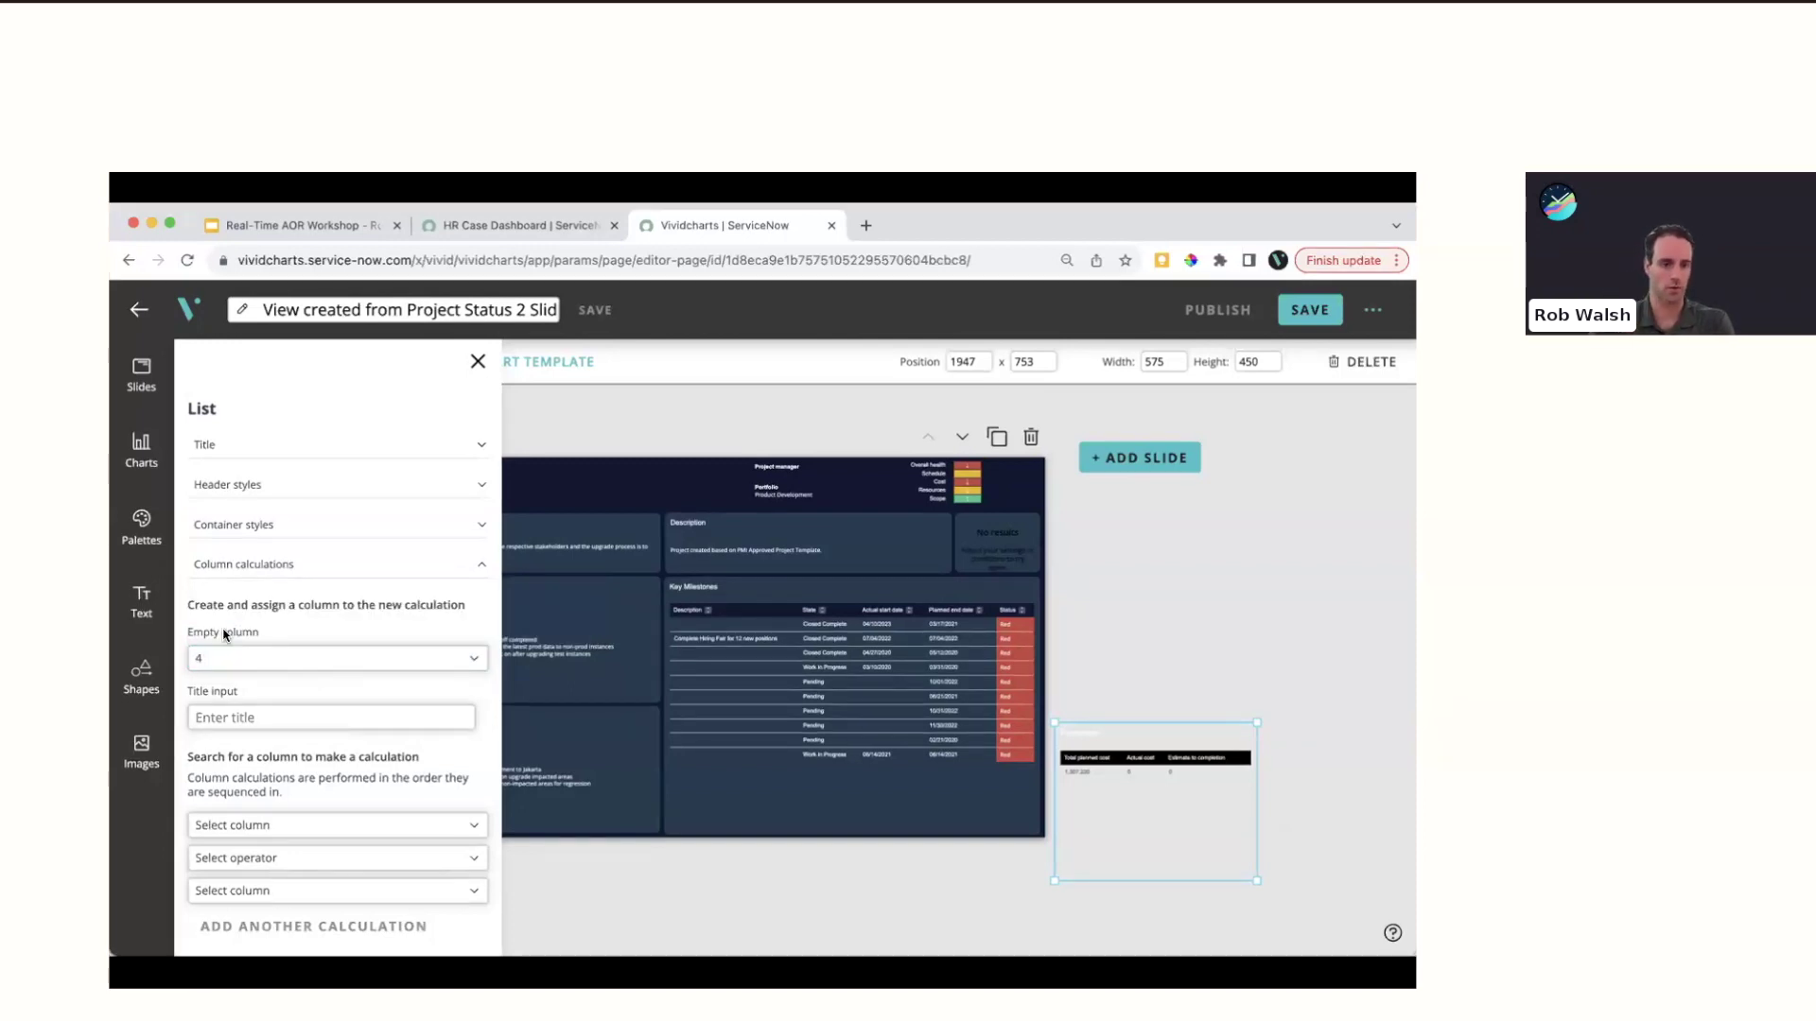
{"action": "left_click", "coordinate": [221, 715]}
{"action": "type", "text": "Variance"}
Define the Variance calculation as Total planned cost minus Actual cost
{"action": "scroll", "coordinate": [256, 817], "scroll_direction": "down", "scroll_amount": 5}
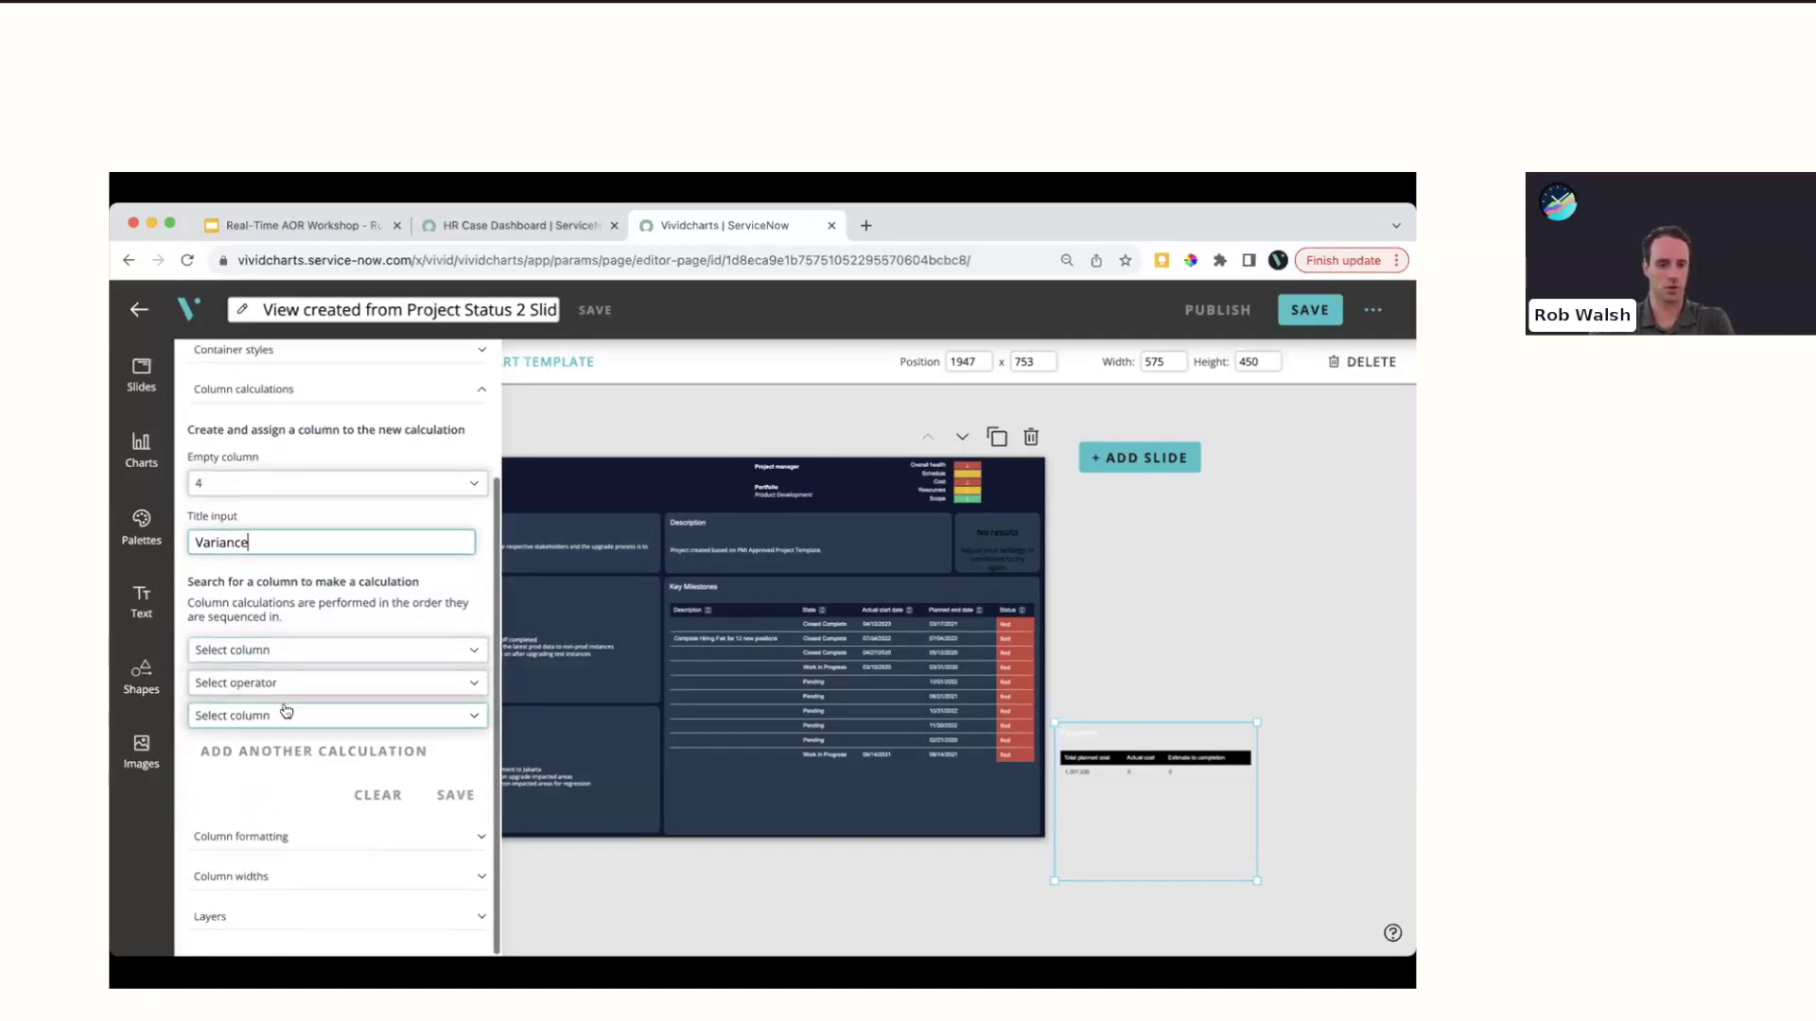
{"action": "left_click", "coordinate": [325, 658]}
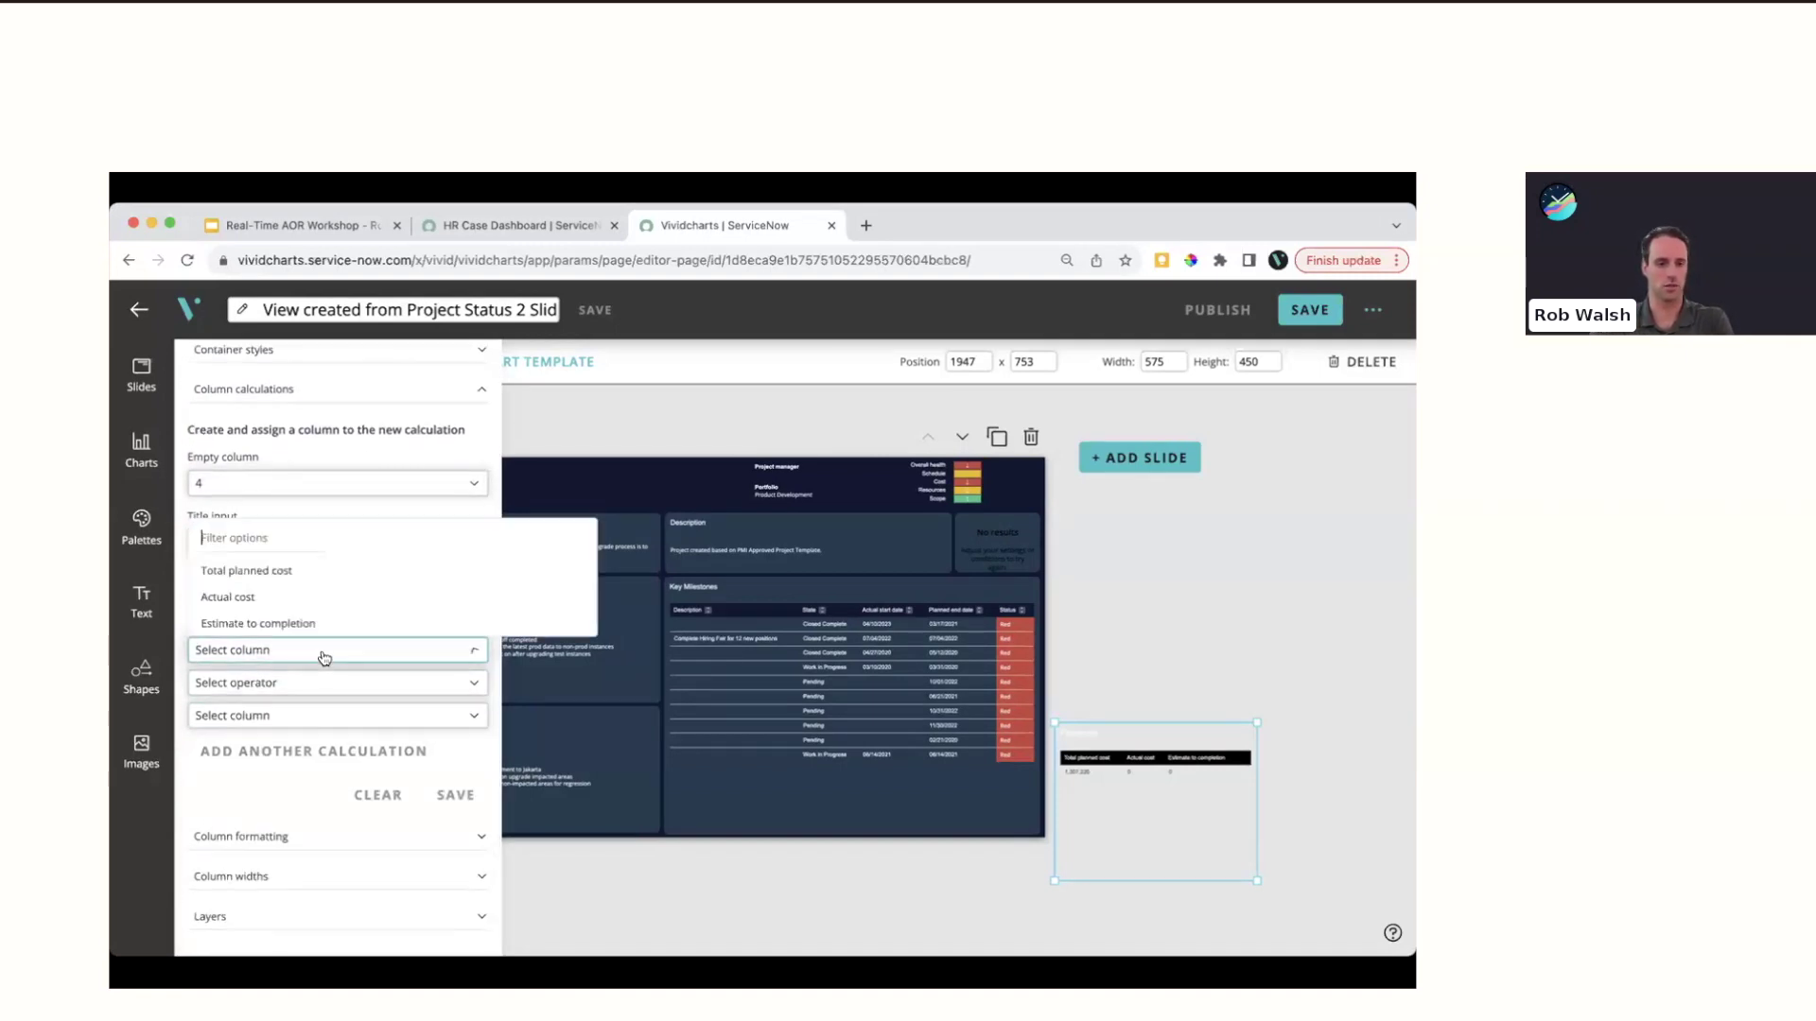
{"action": "left_click", "coordinate": [278, 573]}
{"action": "left_click", "coordinate": [256, 683]}
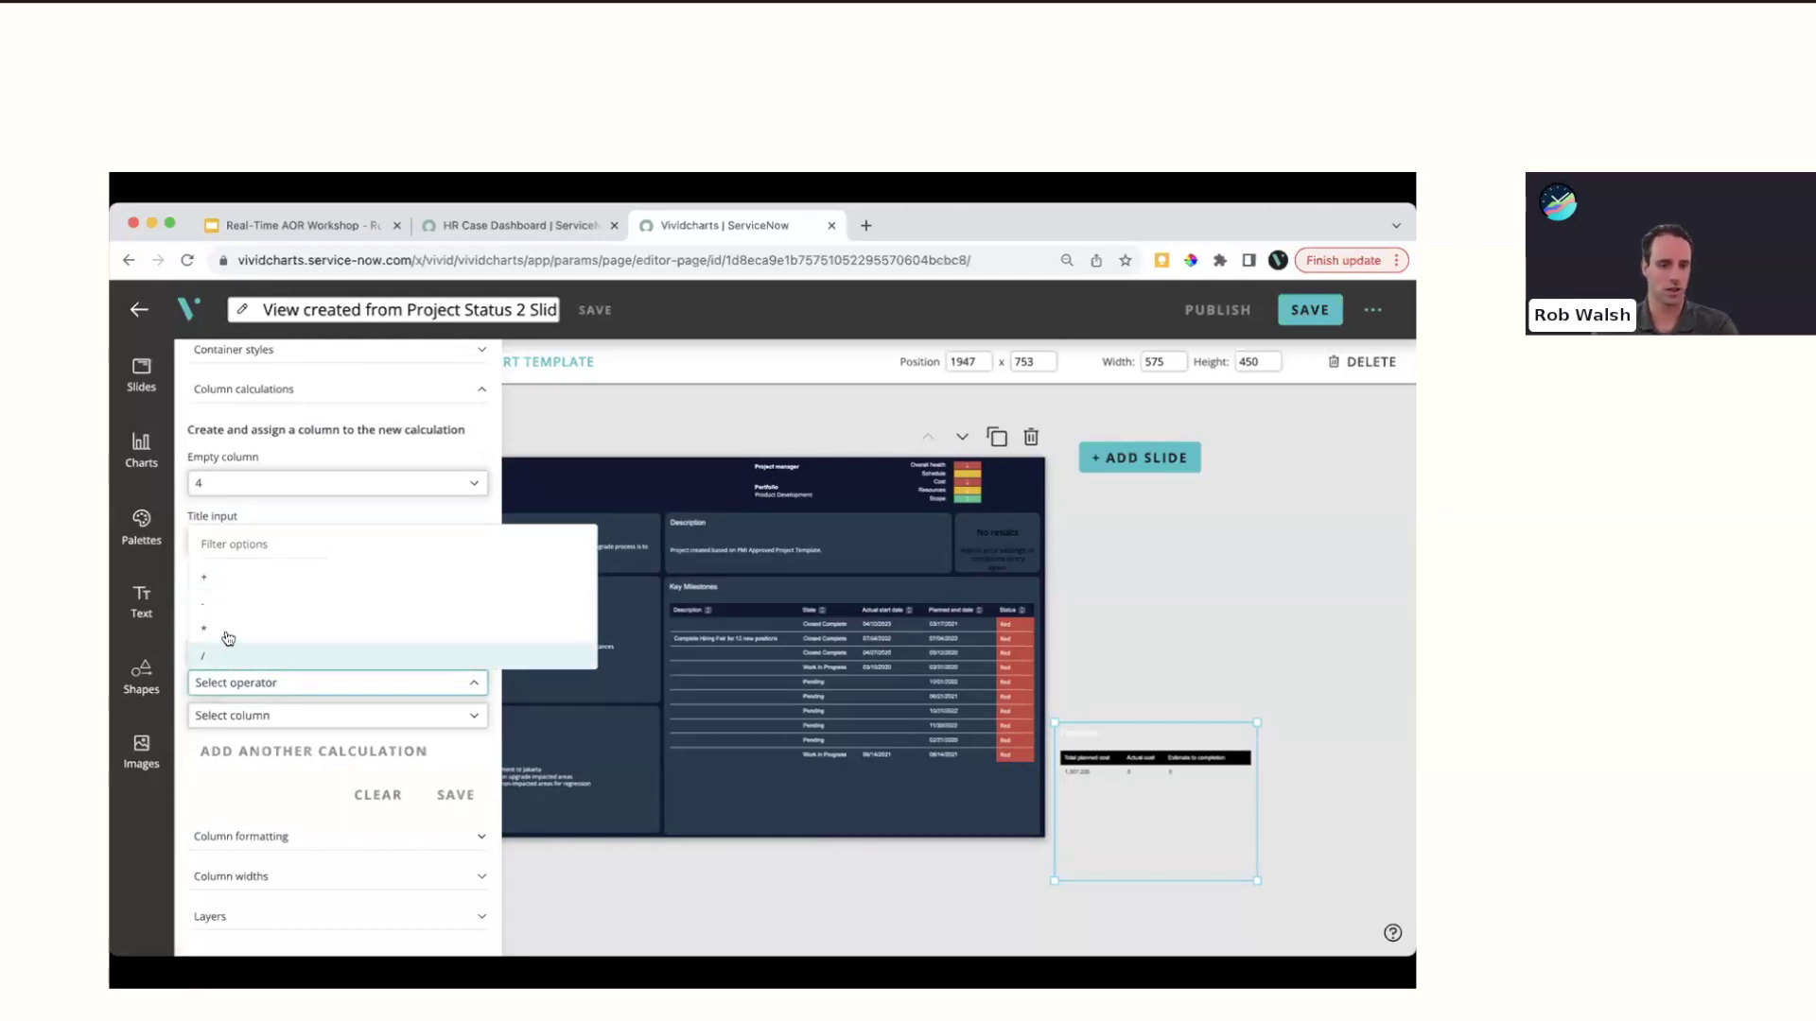
{"action": "left_click", "coordinate": [214, 604]}
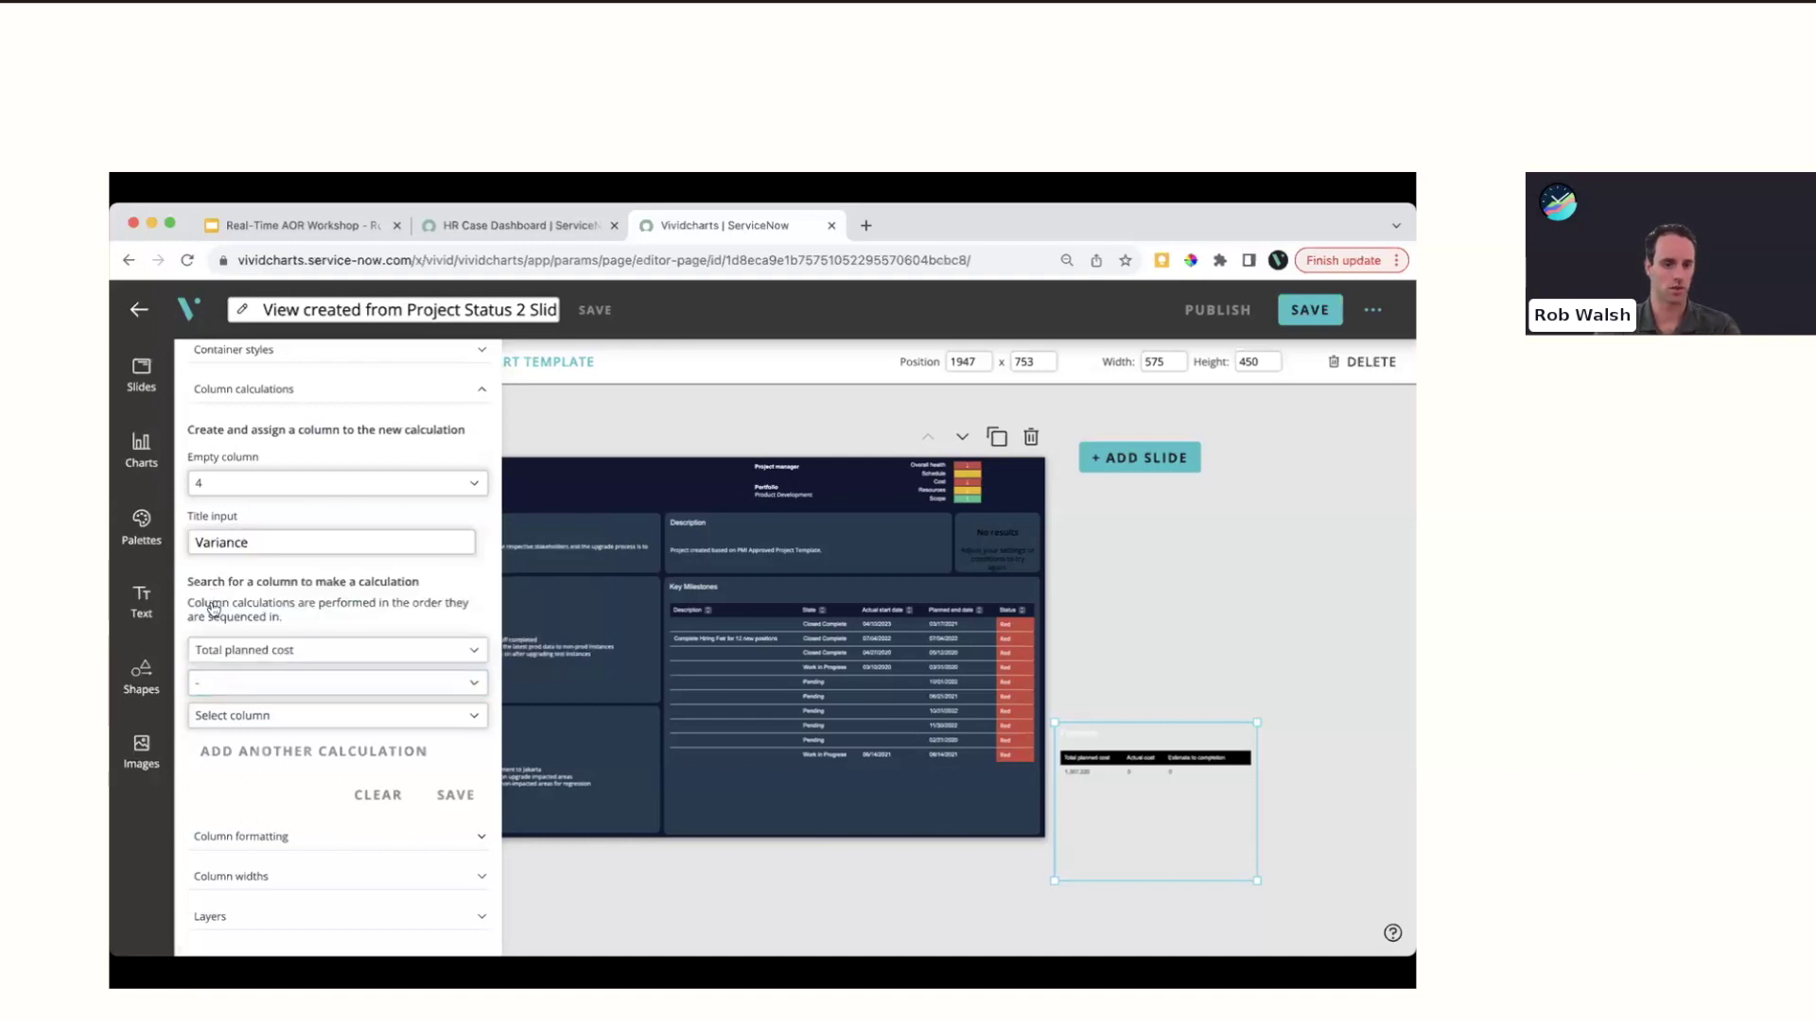
{"action": "left_click", "coordinate": [251, 717]}
{"action": "left_click", "coordinate": [255, 662]}
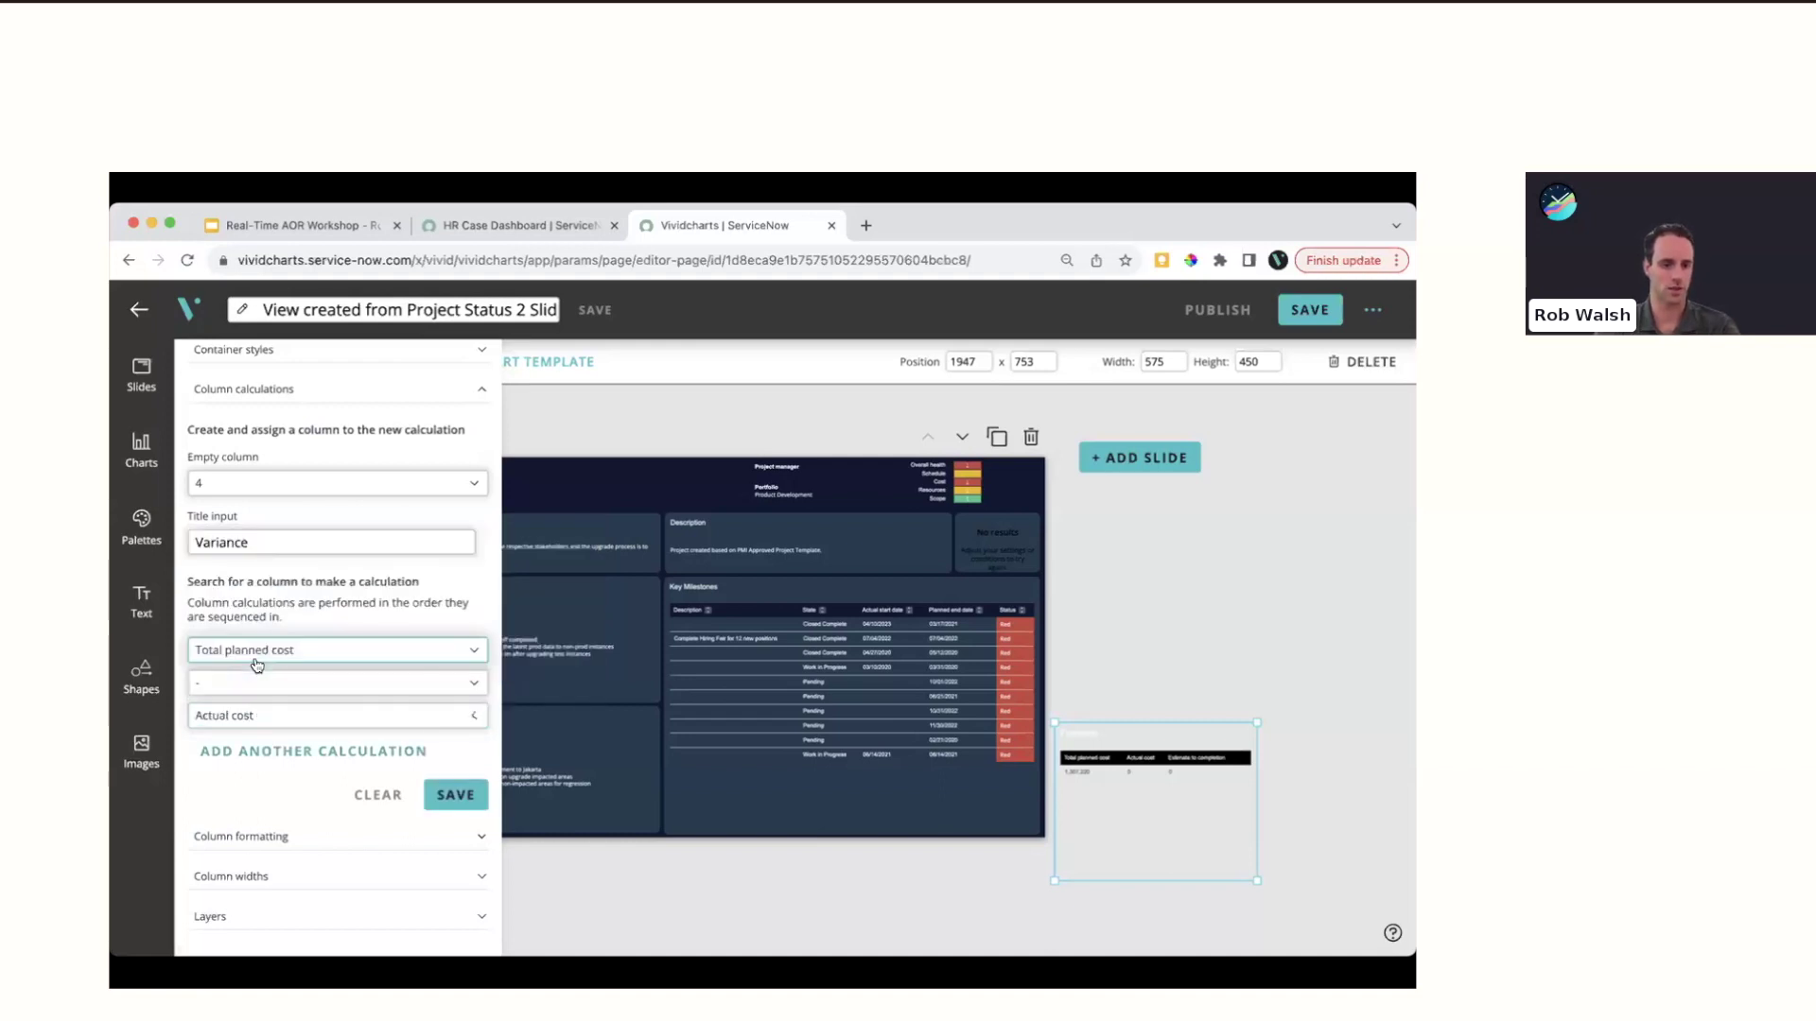
Add another calculation that subtracts Estimate to completion, and save the Variance column
{"action": "left_click", "coordinate": [350, 753]}
{"action": "left_click", "coordinate": [250, 750]}
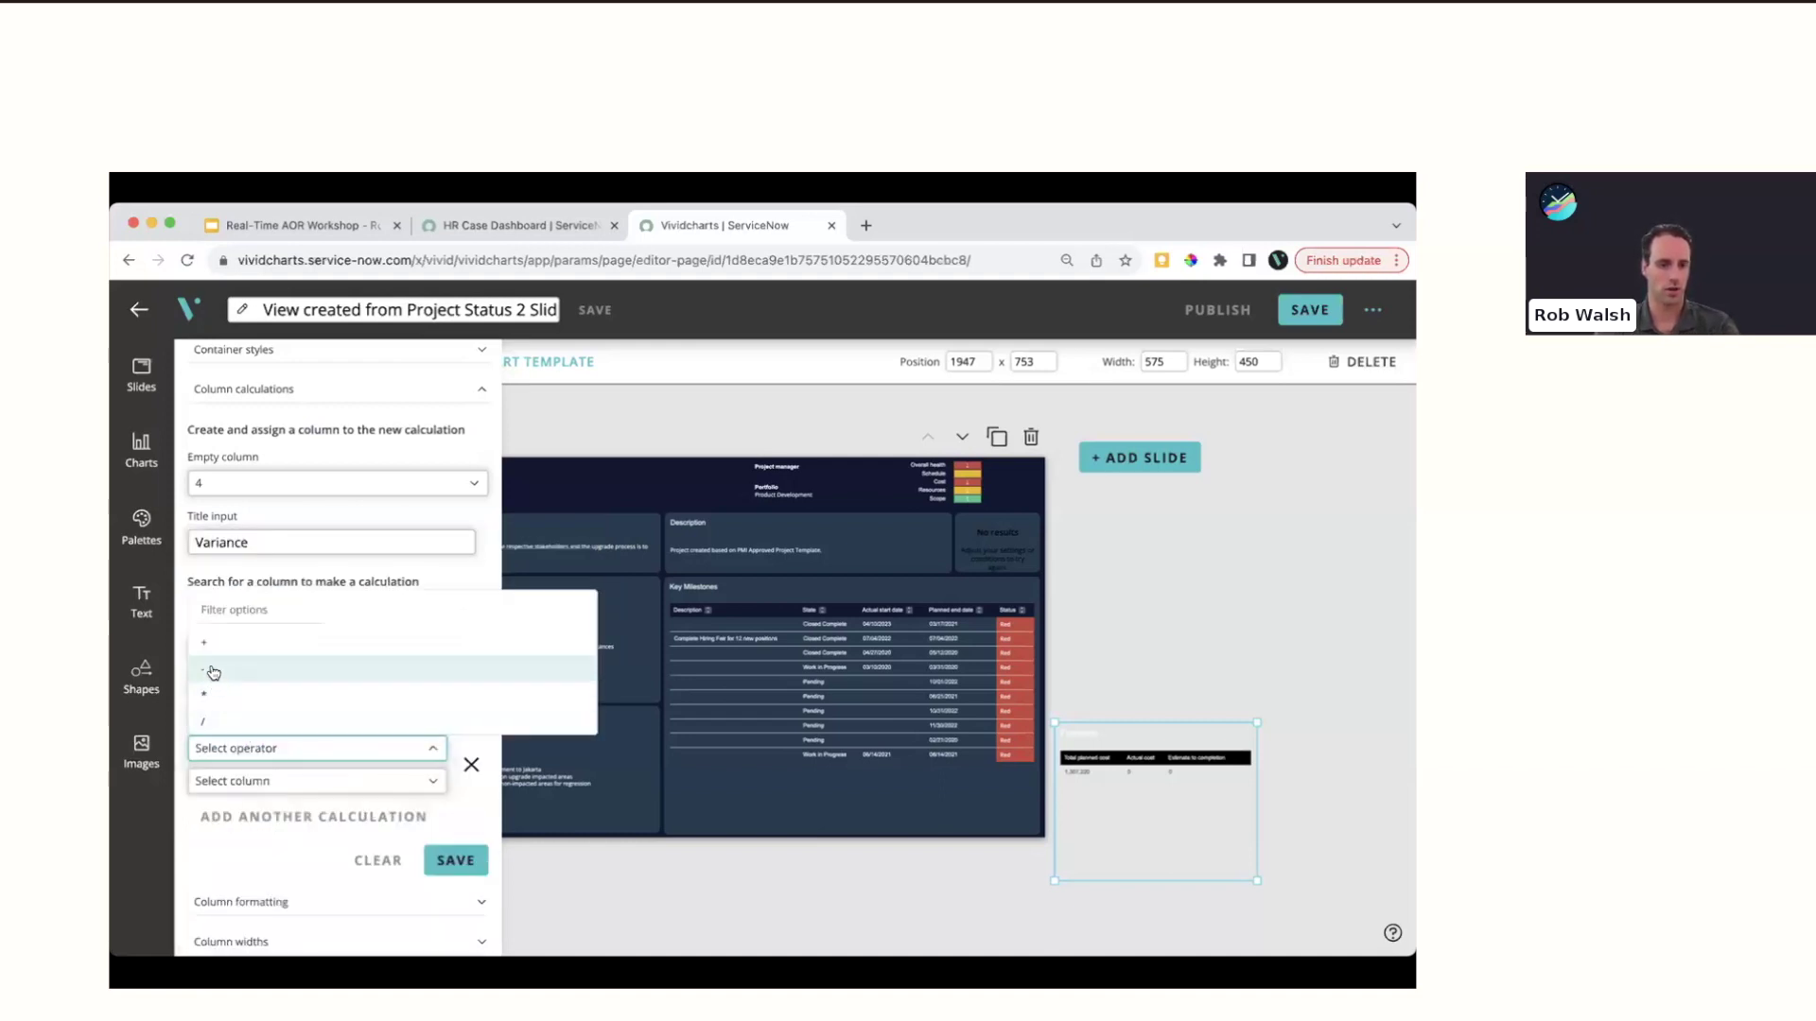
{"action": "left_click", "coordinate": [228, 718]}
{"action": "left_click", "coordinate": [243, 781]}
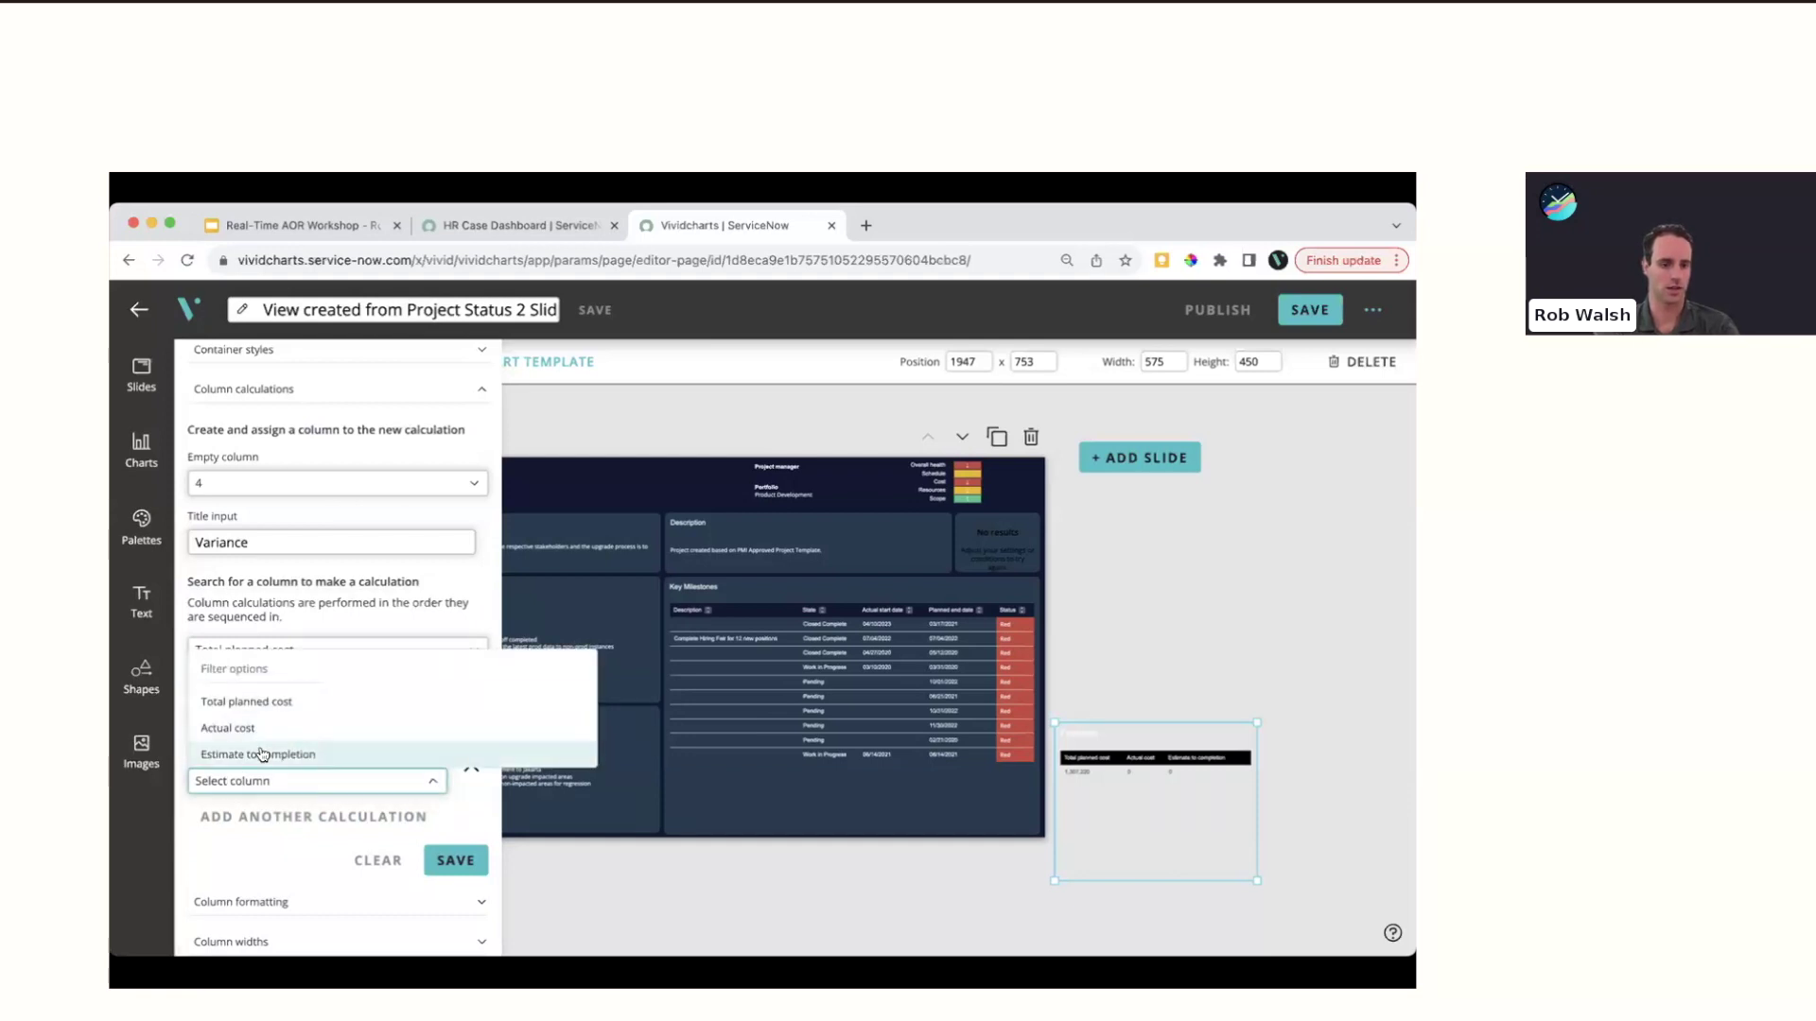
{"action": "left_click", "coordinate": [262, 754]}
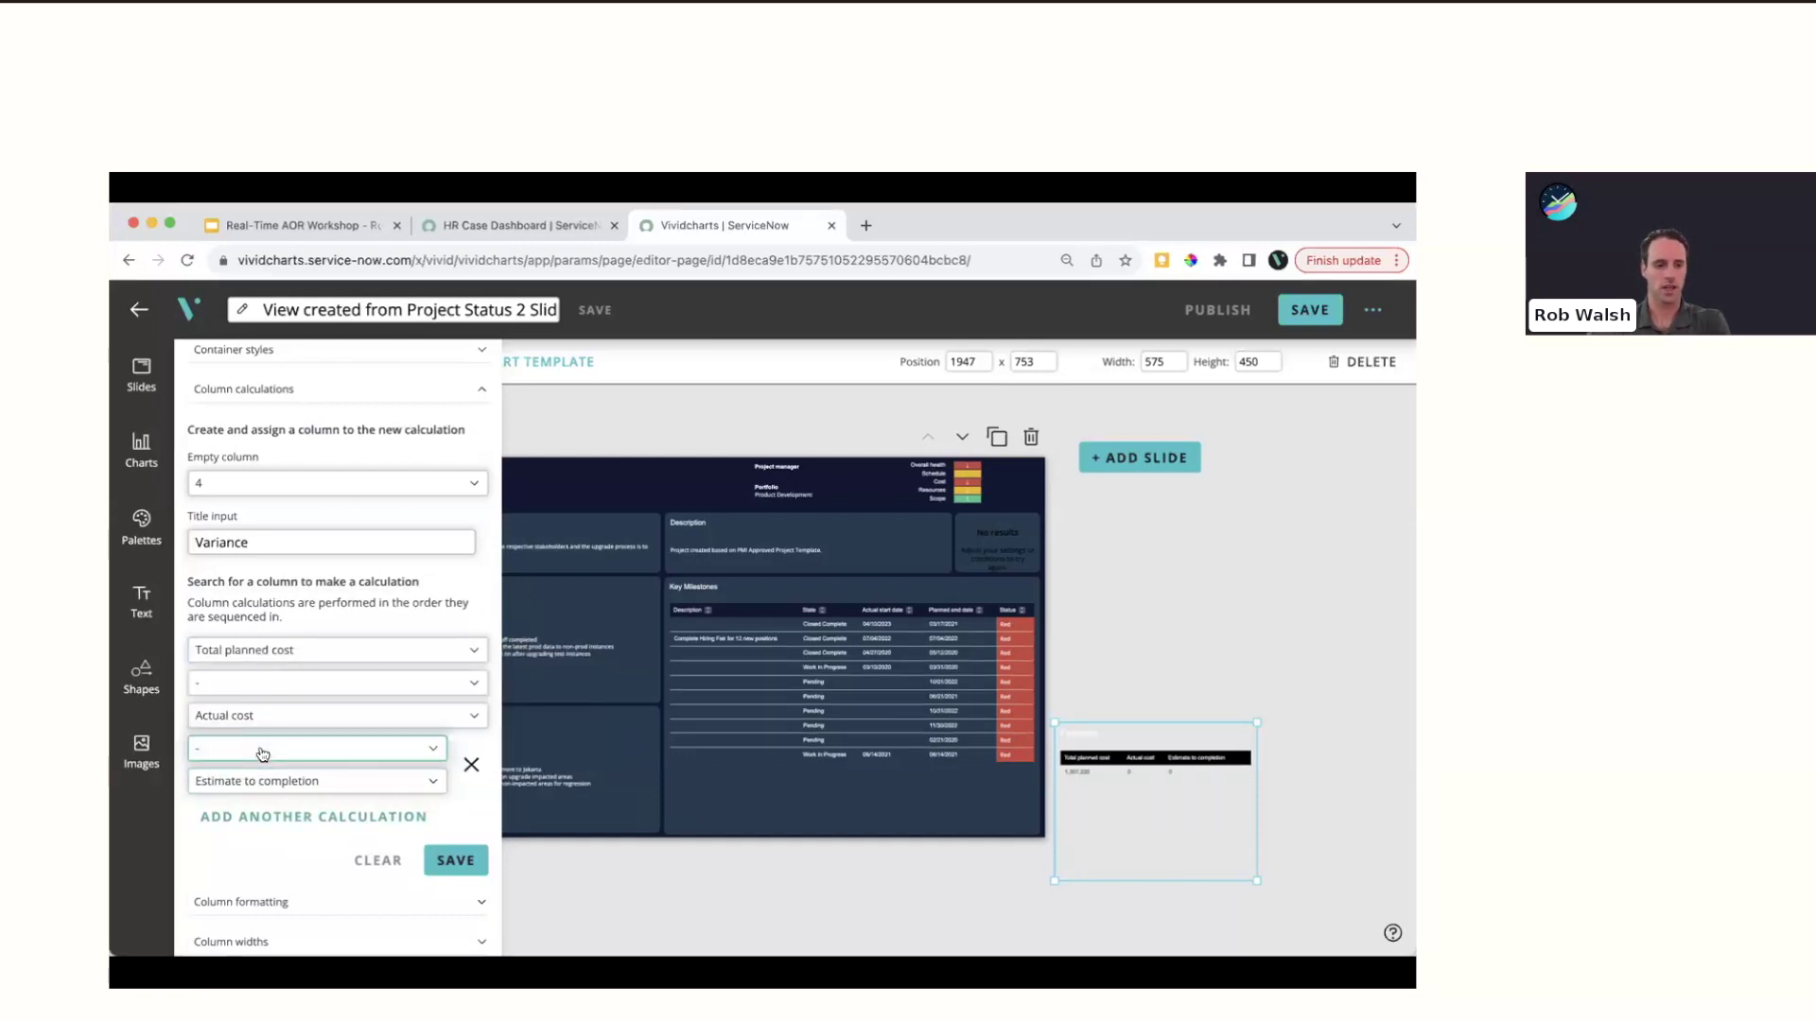
{"action": "left_click", "coordinate": [461, 860]}
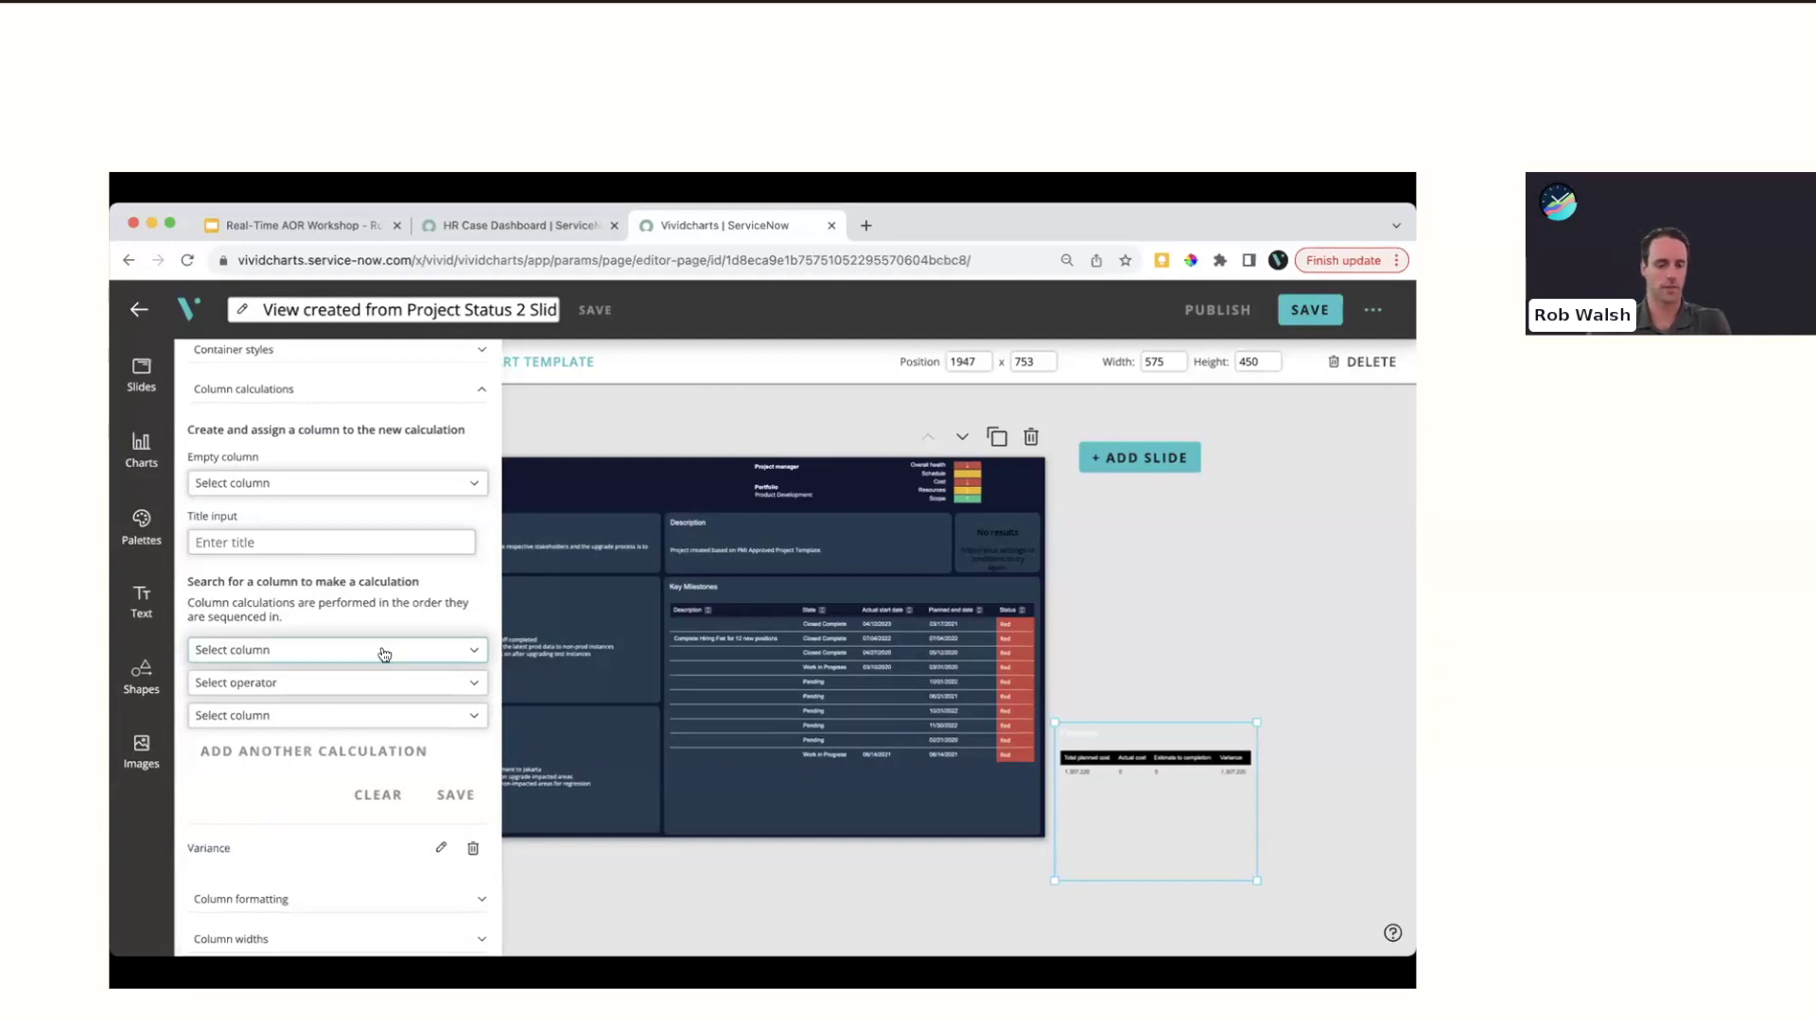
{"action": "scroll", "coordinate": [346, 581], "scroll_direction": "up", "scroll_amount": 2}
{"action": "left_click", "coordinate": [377, 501]}
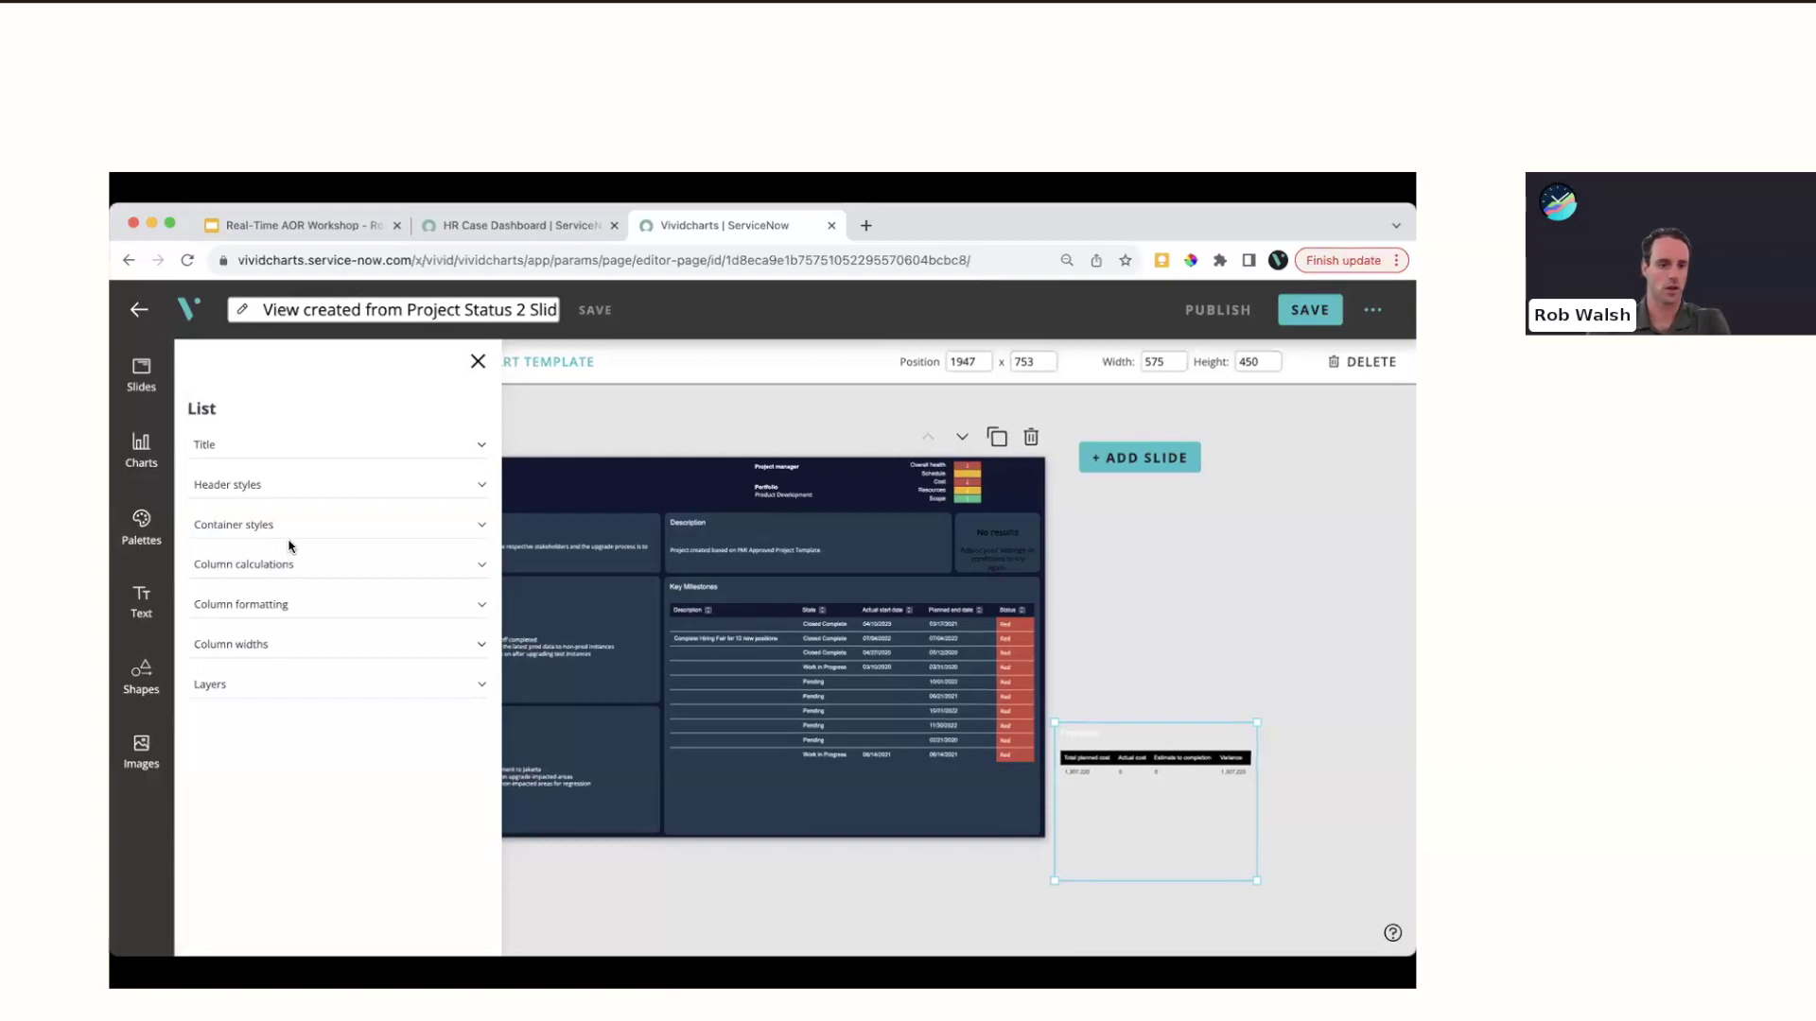
Begin a column format for the Financials list titled "Financial Data"
{"action": "left_click", "coordinate": [260, 606]}
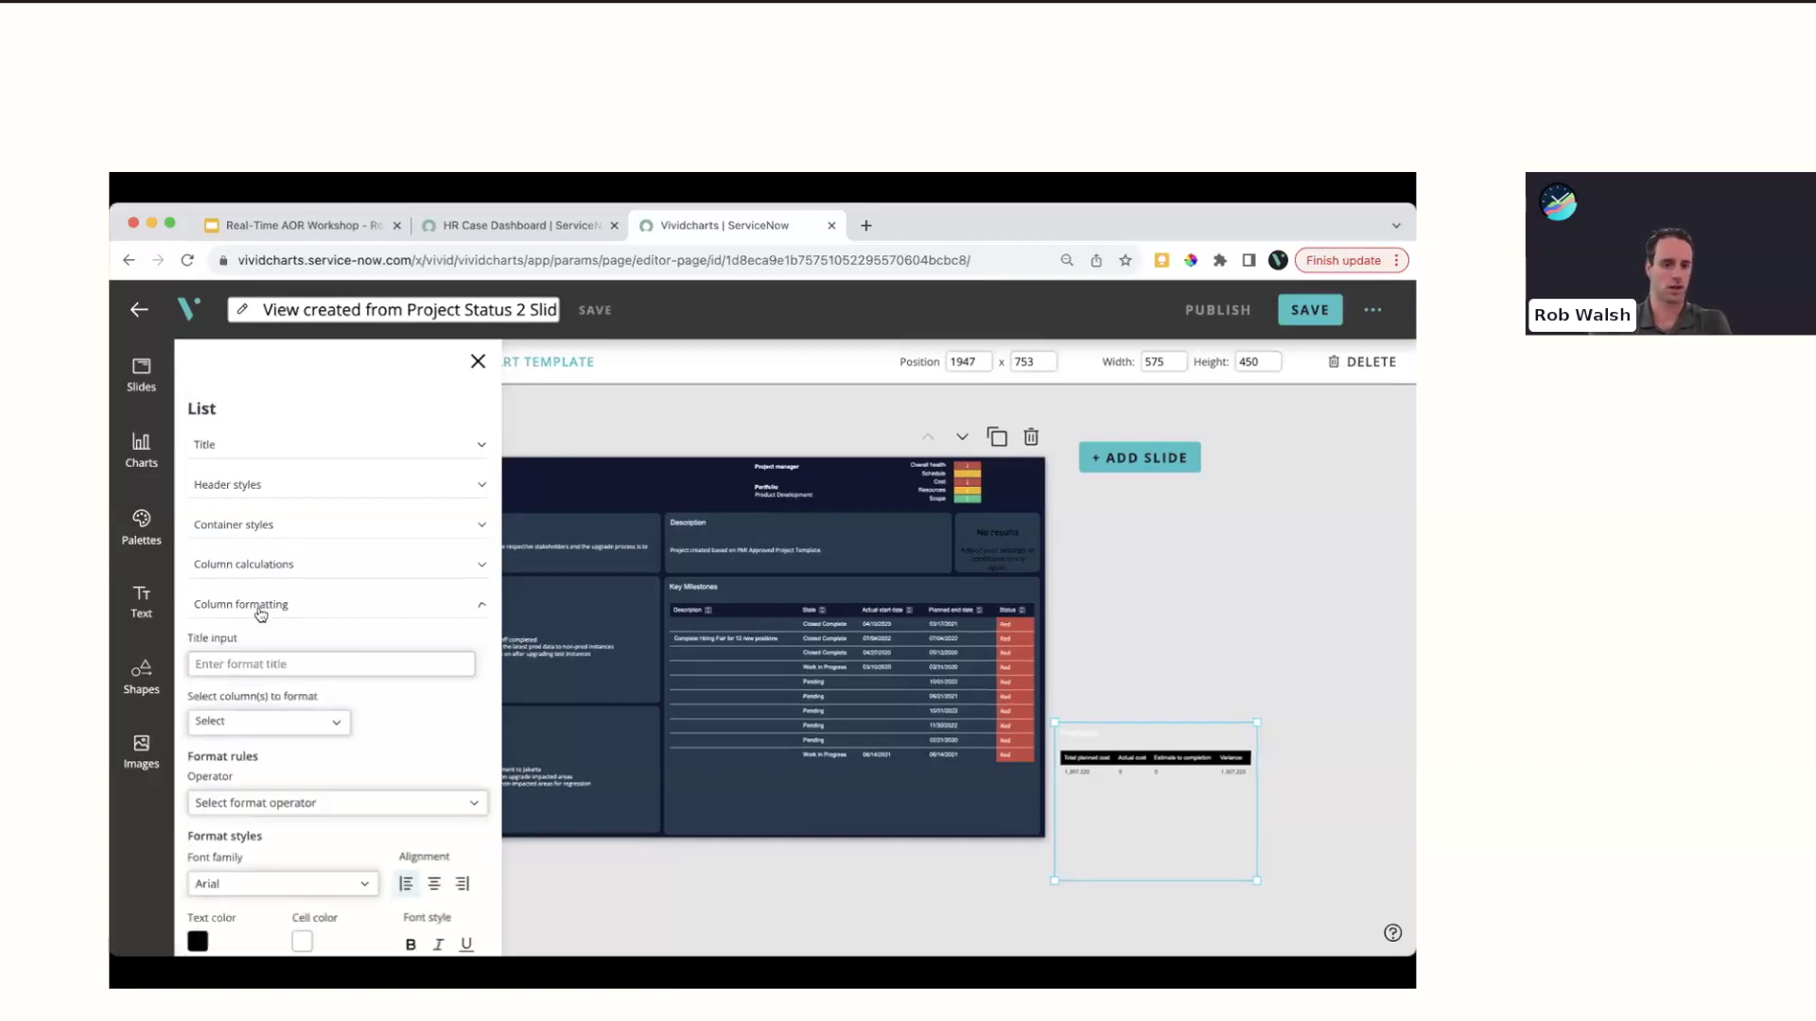
{"action": "scroll", "coordinate": [288, 690], "scroll_direction": "down", "scroll_amount": 2}
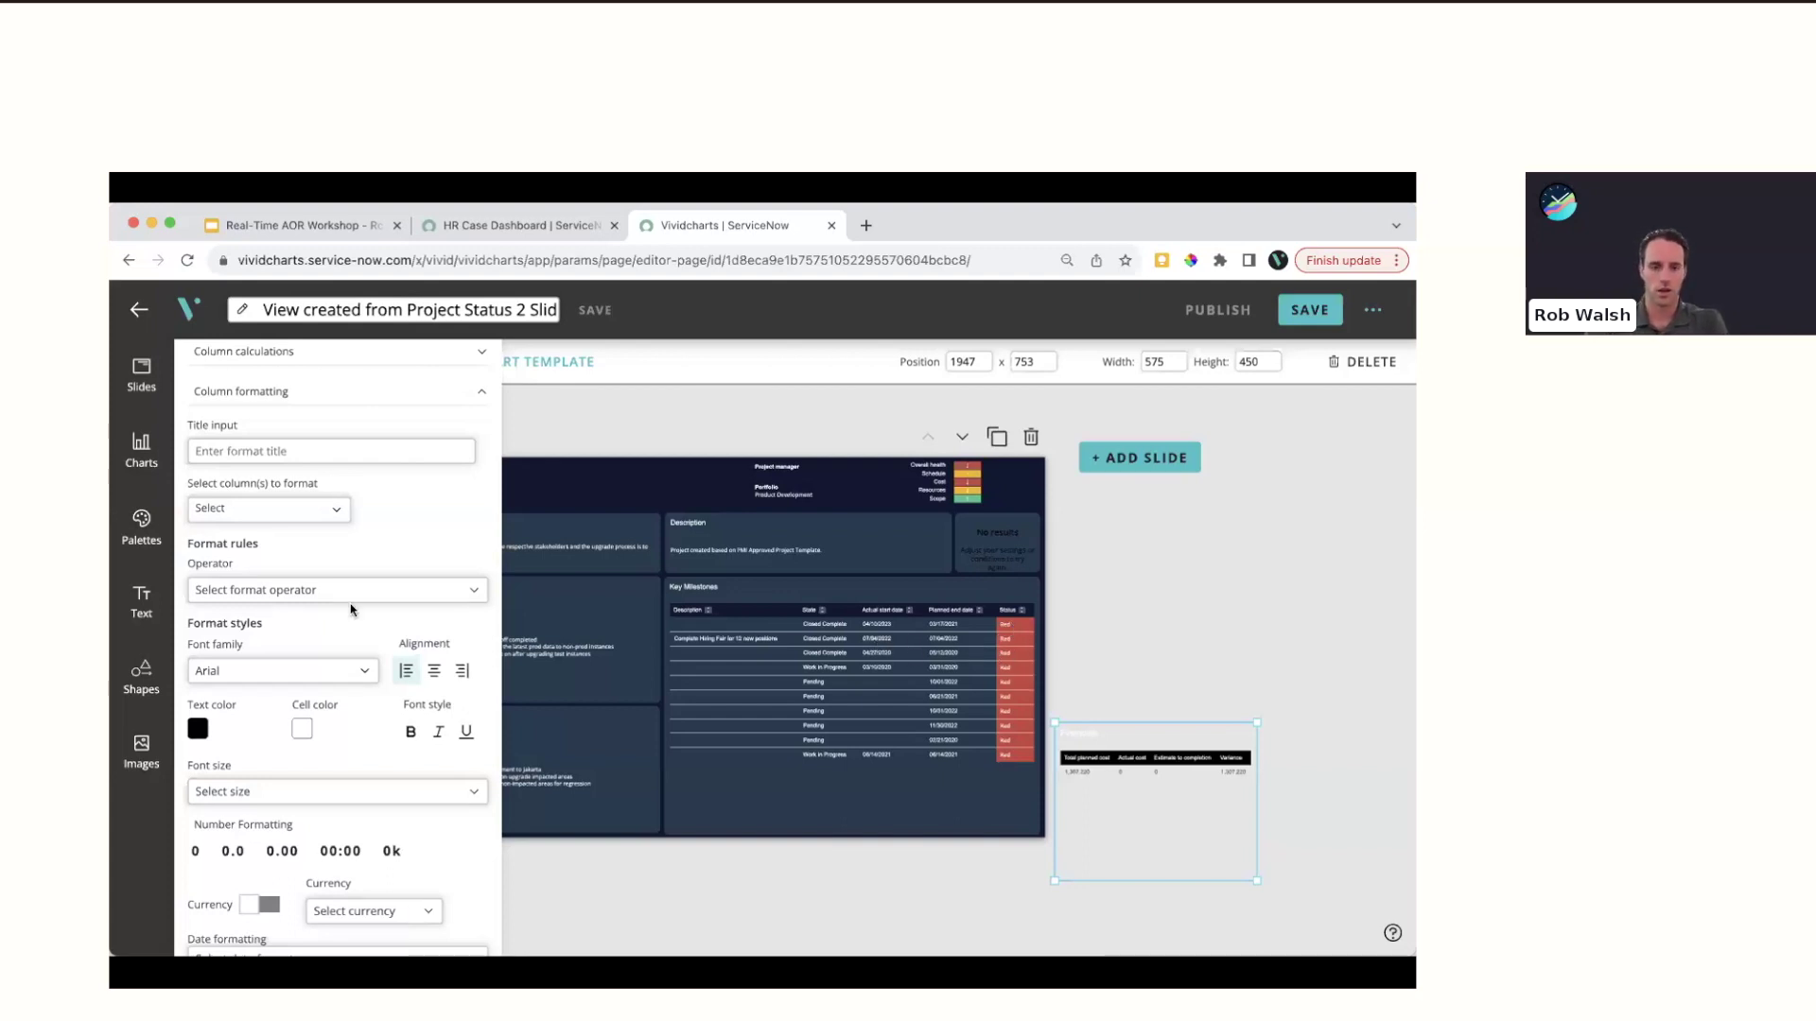
{"action": "left_click", "coordinate": [296, 451]}
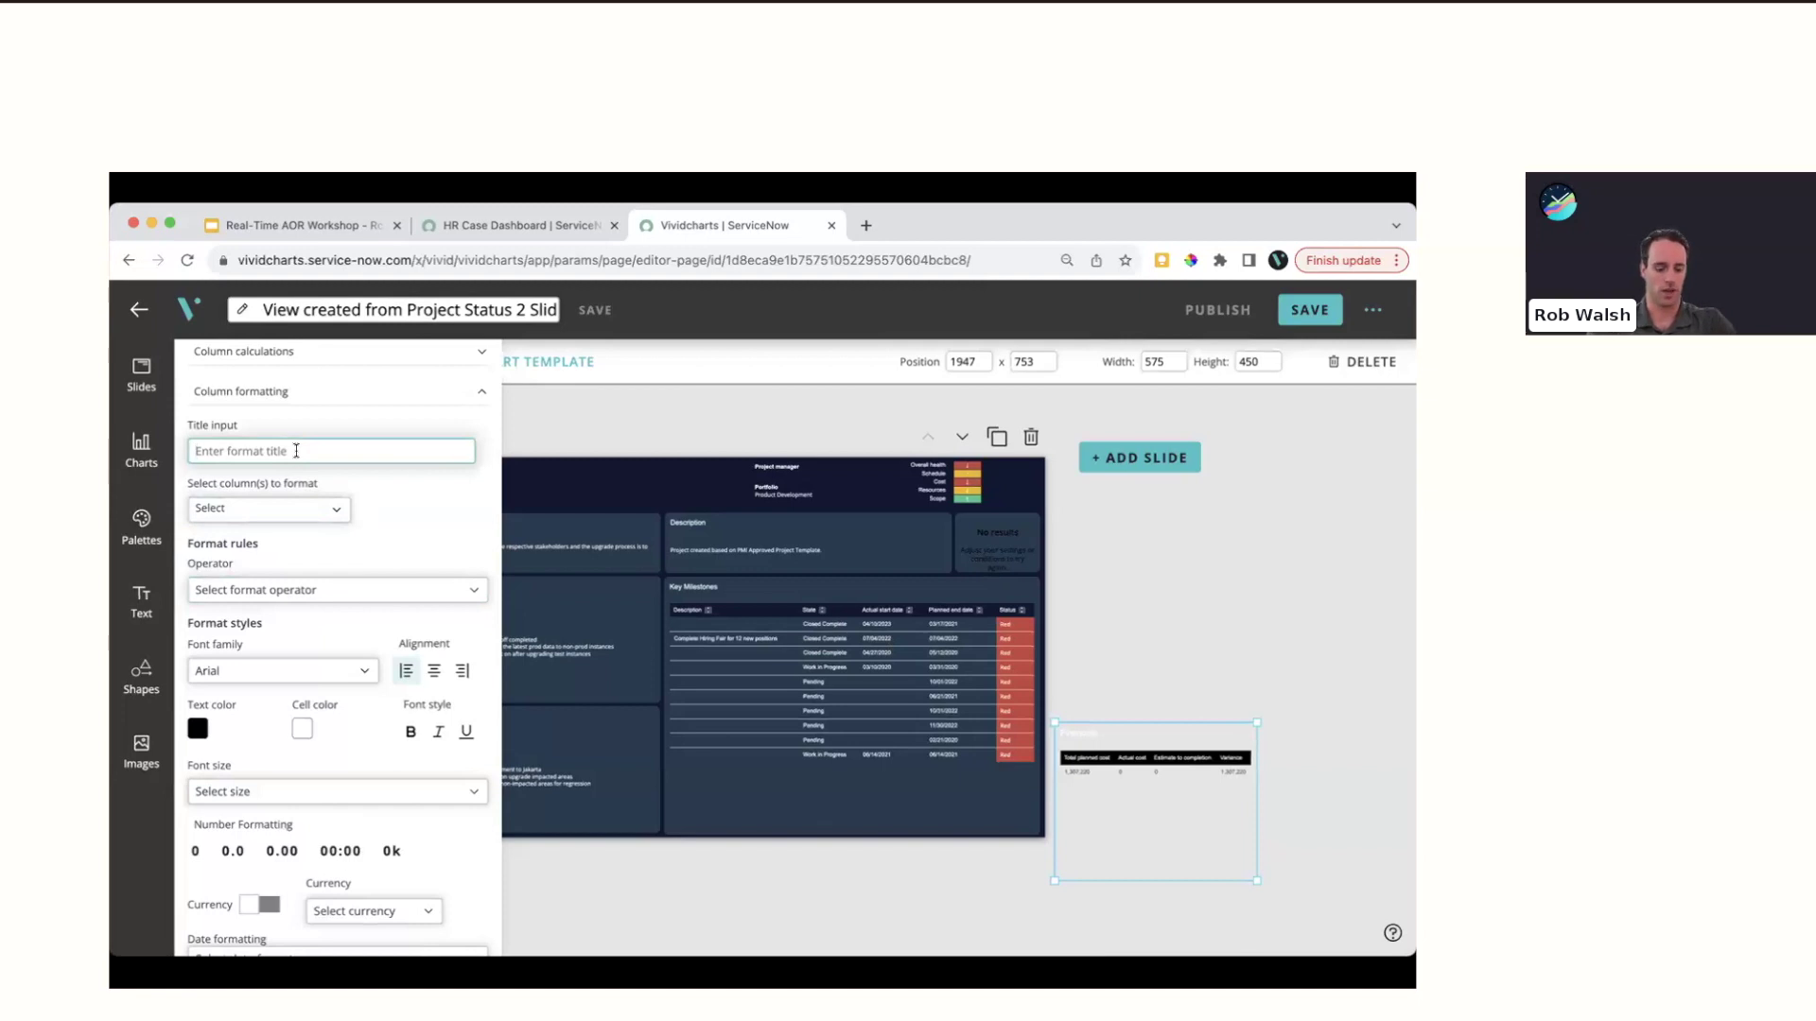
{"action": "type", "text": "Financial Data"}
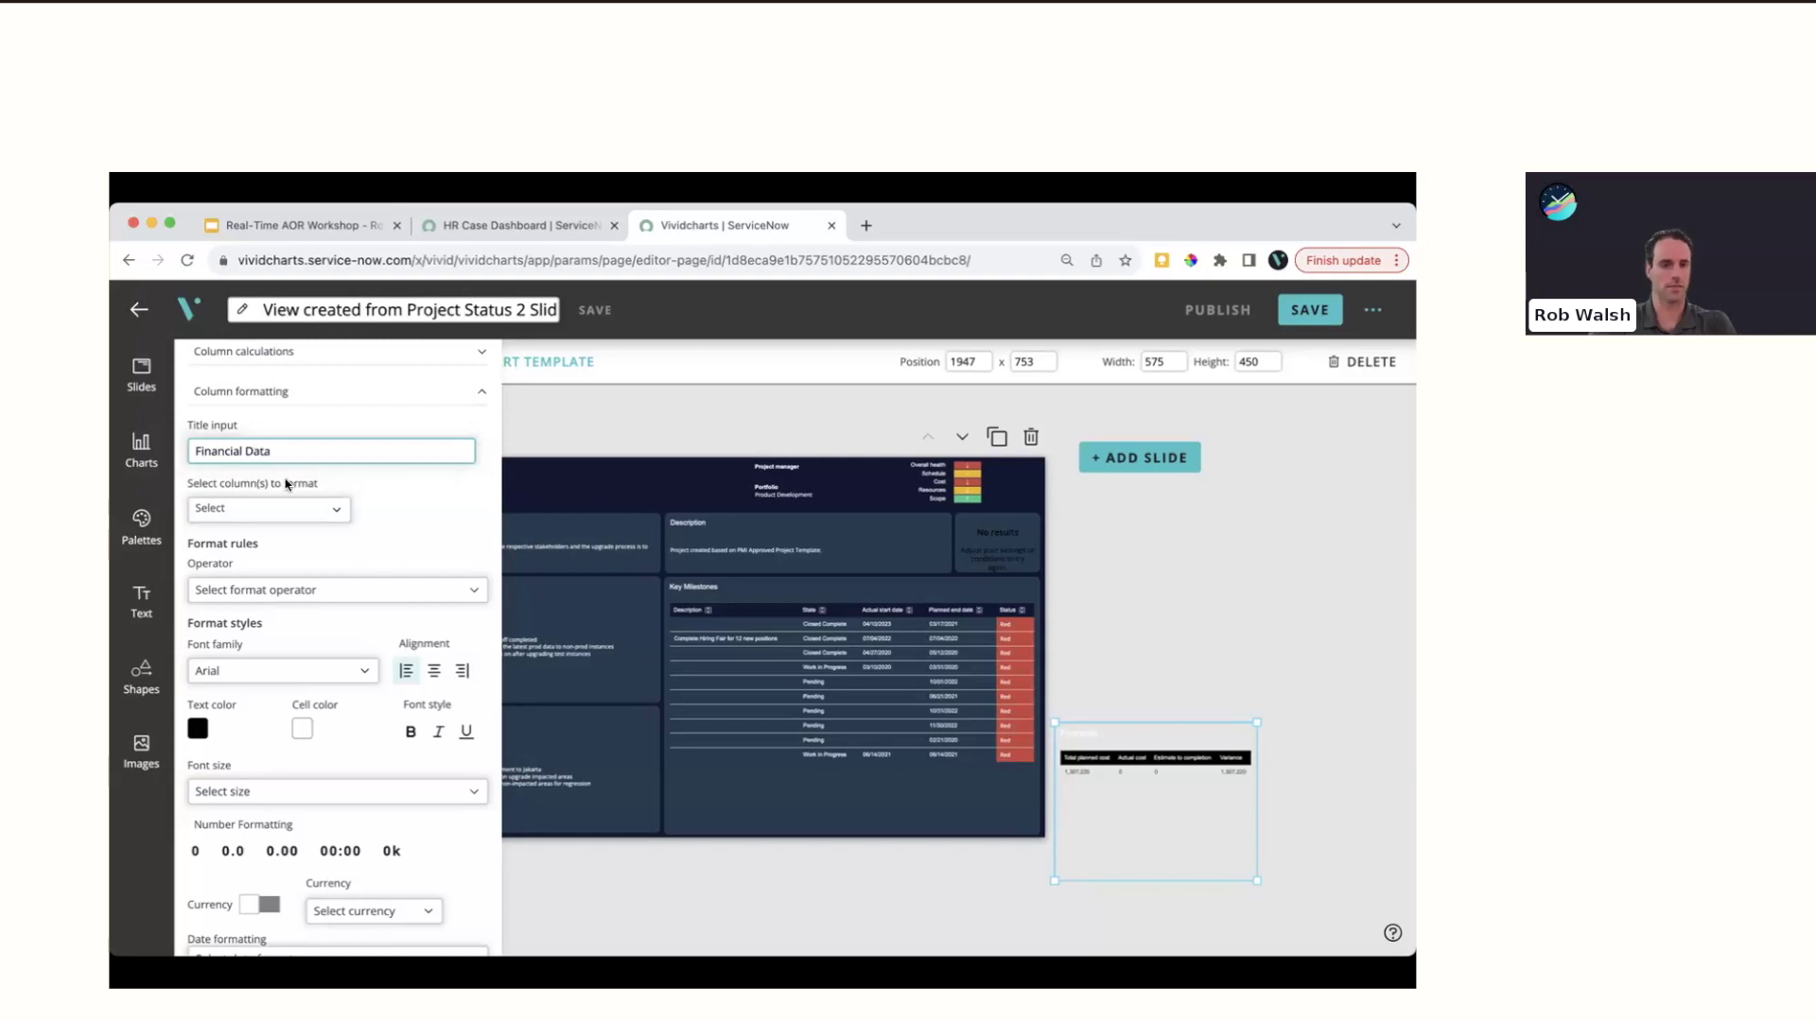
Apply the format to Total planned cost, Actual cost, Estimate to completion and Variance, using the All Rows operator
{"action": "left_click", "coordinate": [274, 509]}
{"action": "left_click", "coordinate": [213, 585]}
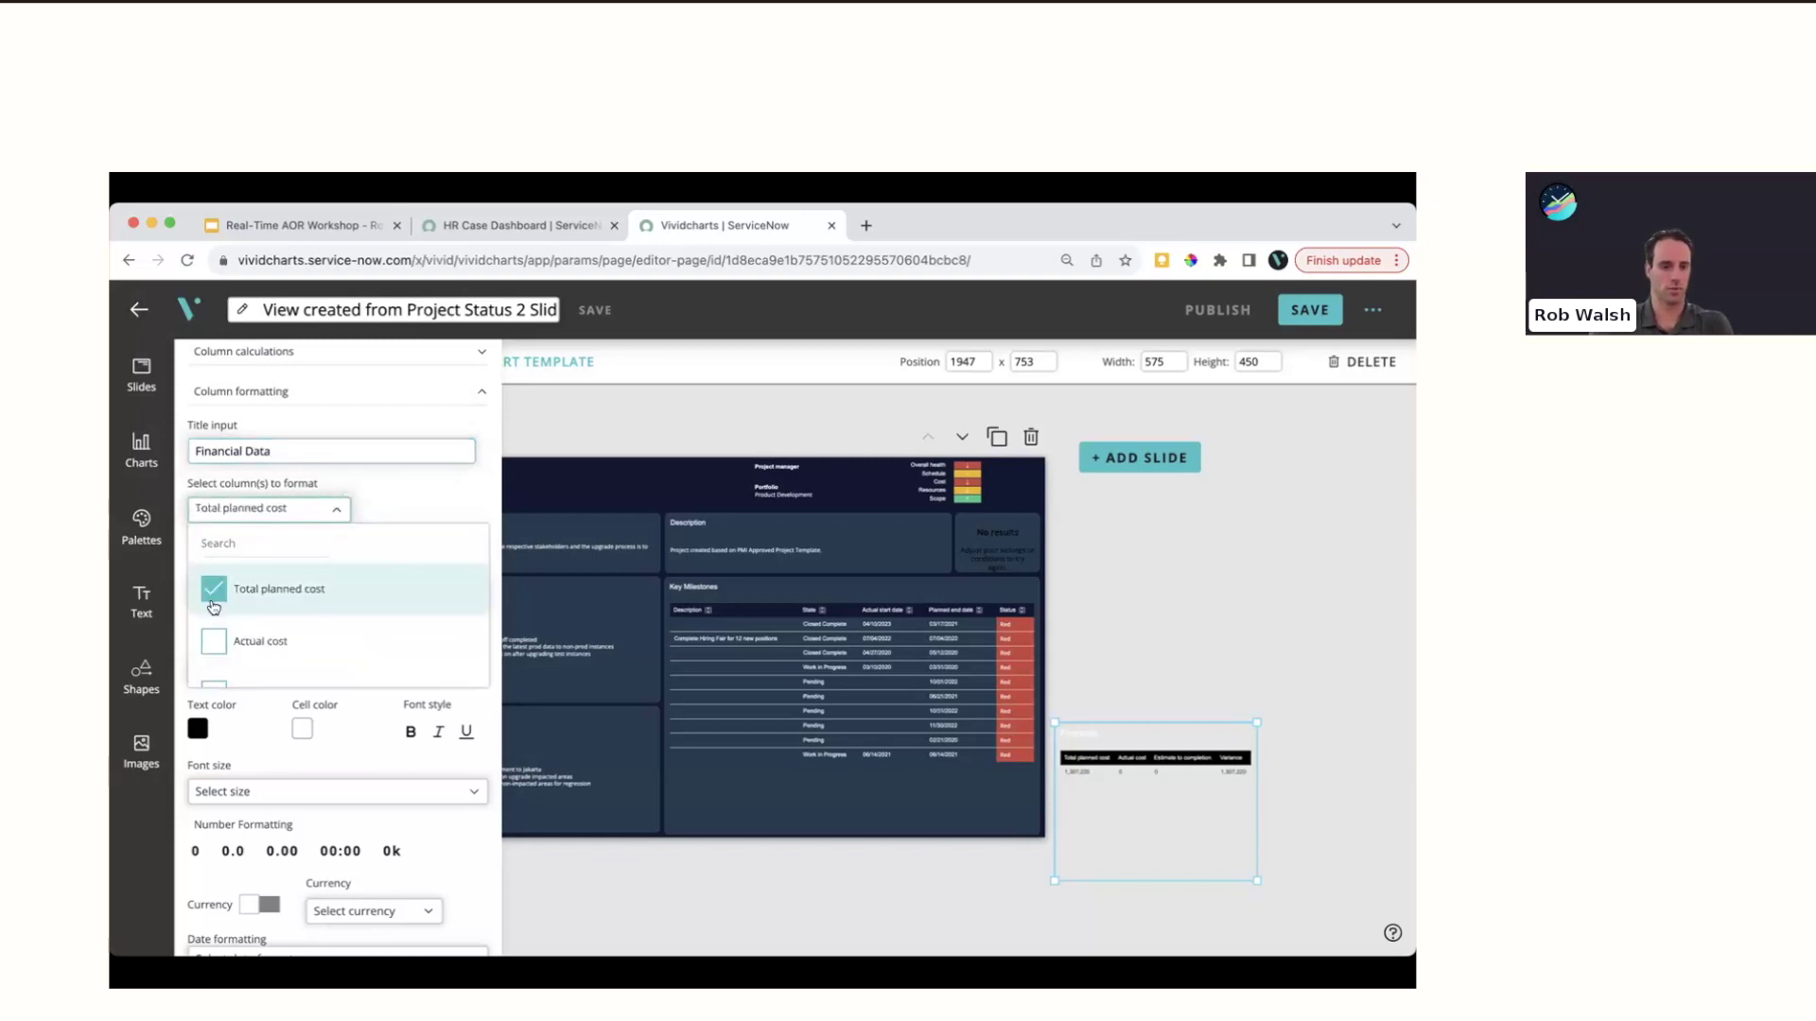
{"action": "left_click", "coordinate": [214, 640]}
{"action": "scroll", "coordinate": [215, 639], "scroll_direction": "down", "scroll_amount": 1}
{"action": "left_click", "coordinate": [216, 646]}
{"action": "scroll", "coordinate": [217, 644], "scroll_direction": "down", "scroll_amount": 1}
{"action": "left_click", "coordinate": [214, 660]}
{"action": "left_click", "coordinate": [330, 511]}
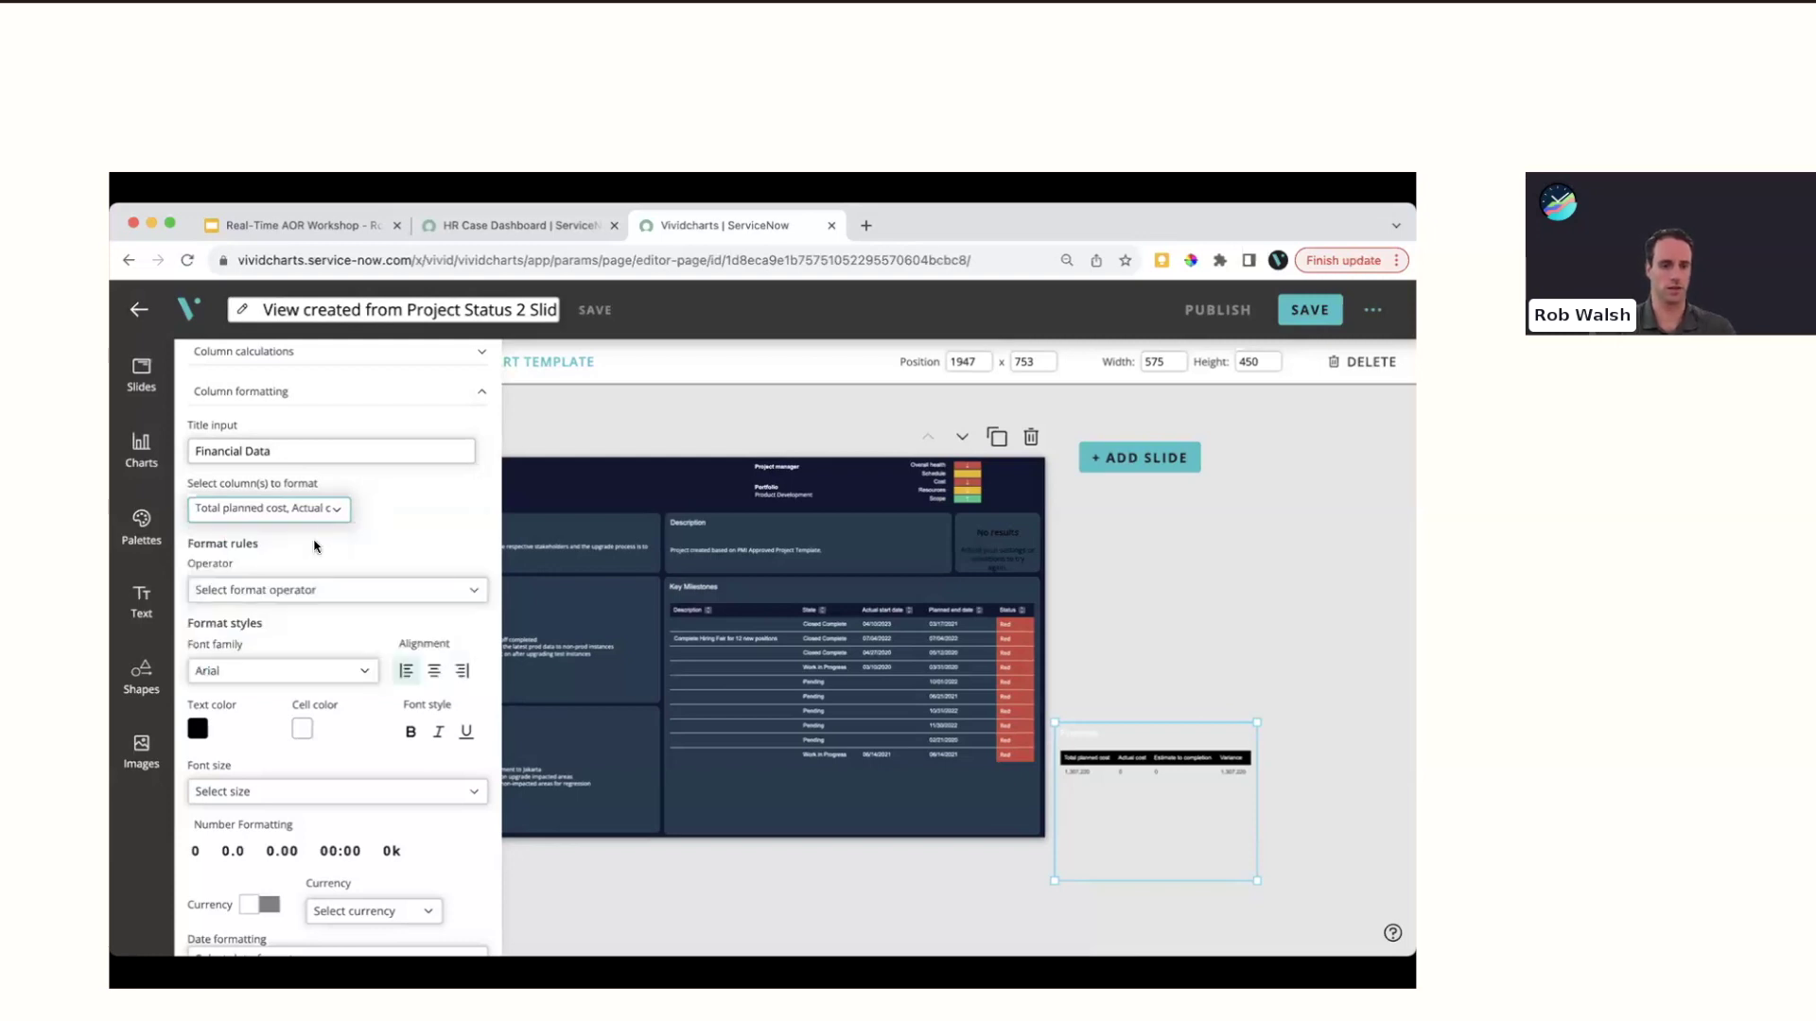
{"action": "left_click", "coordinate": [284, 594]}
{"action": "left_click", "coordinate": [244, 655]}
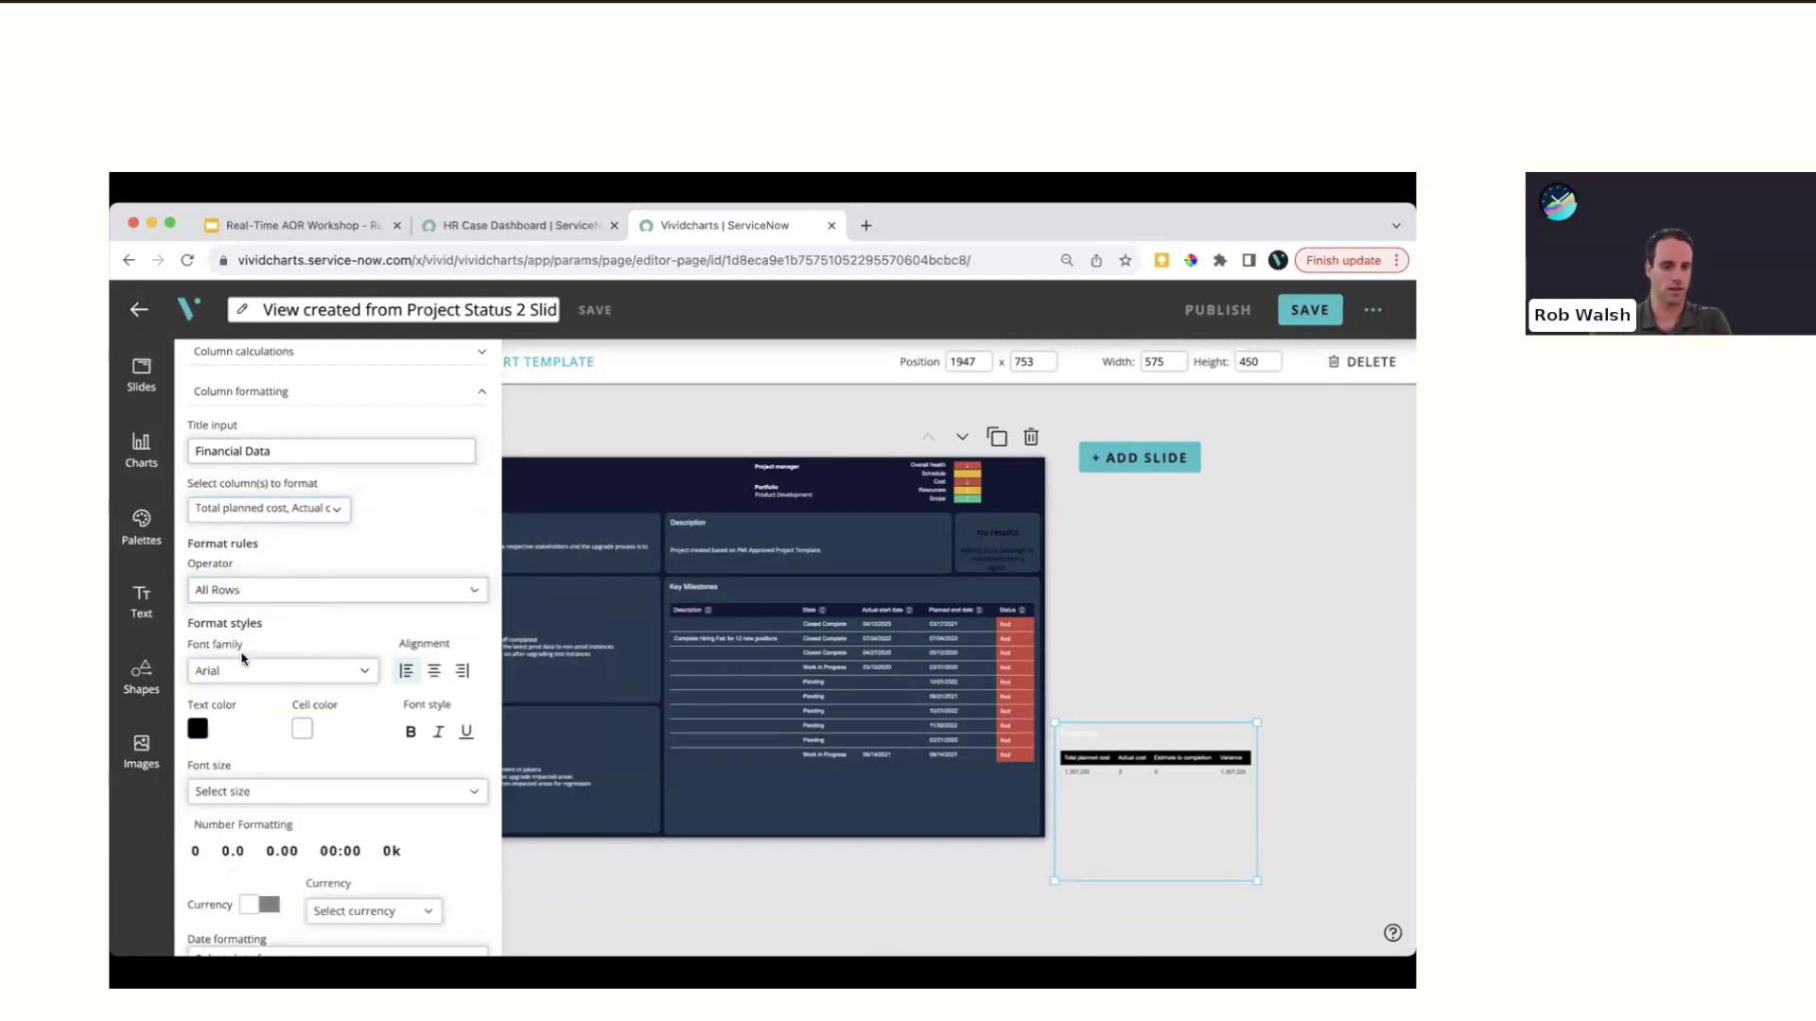
Set the Financial Data format's text color to white from the ServiceNow palette
{"action": "scroll", "coordinate": [324, 670], "scroll_direction": "down", "scroll_amount": 1}
{"action": "scroll", "coordinate": [324, 670], "scroll_direction": "down", "scroll_amount": 1}
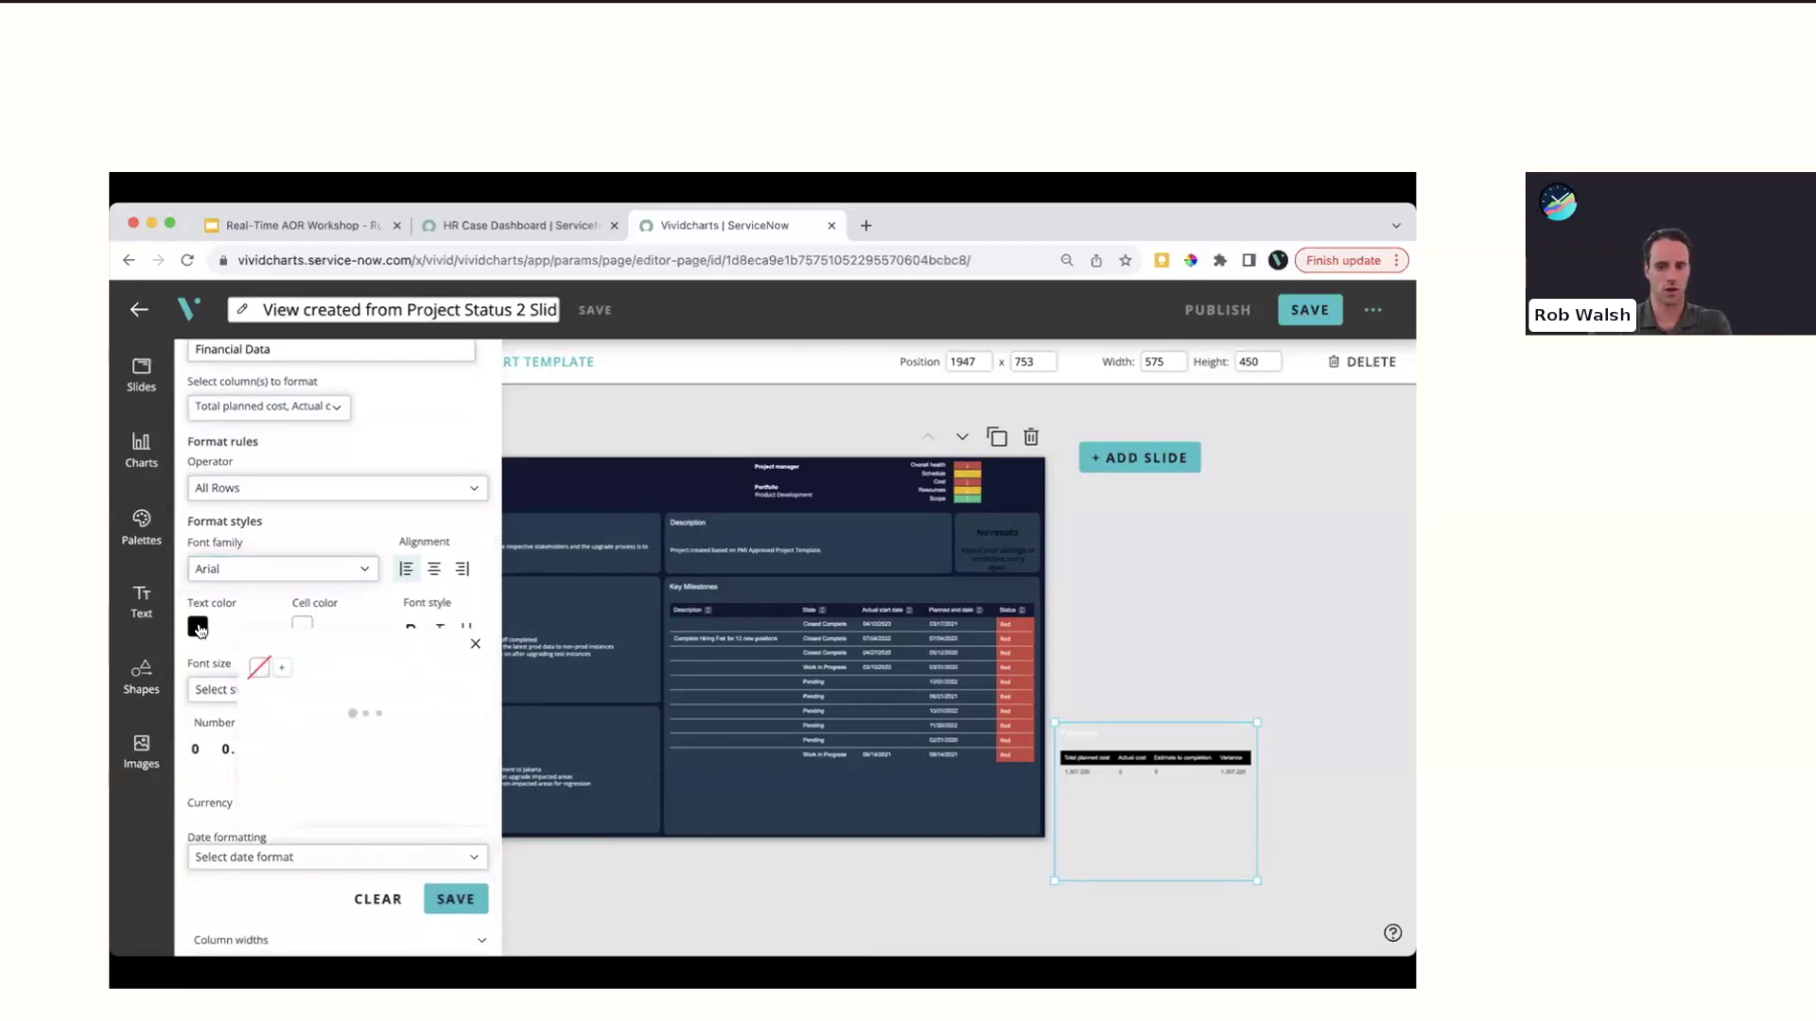
{"action": "left_click", "coordinate": [301, 627]}
{"action": "left_click", "coordinate": [307, 896]}
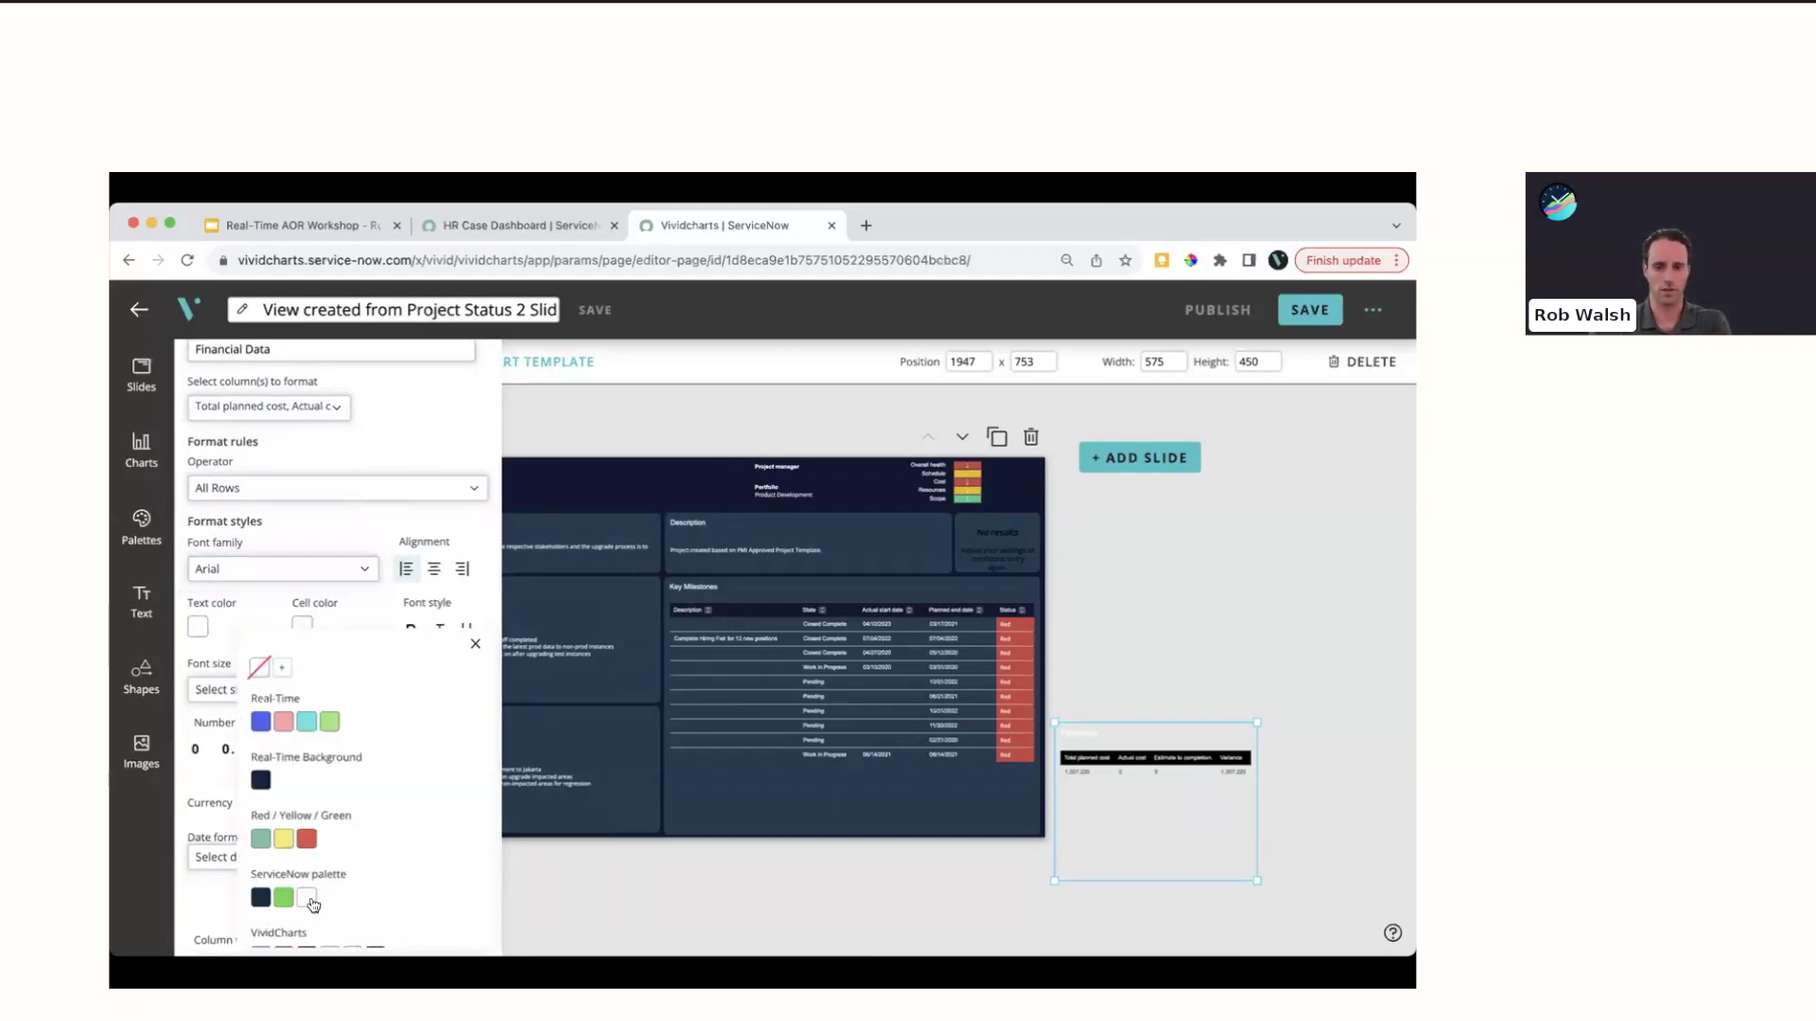
{"action": "left_click", "coordinate": [266, 598]}
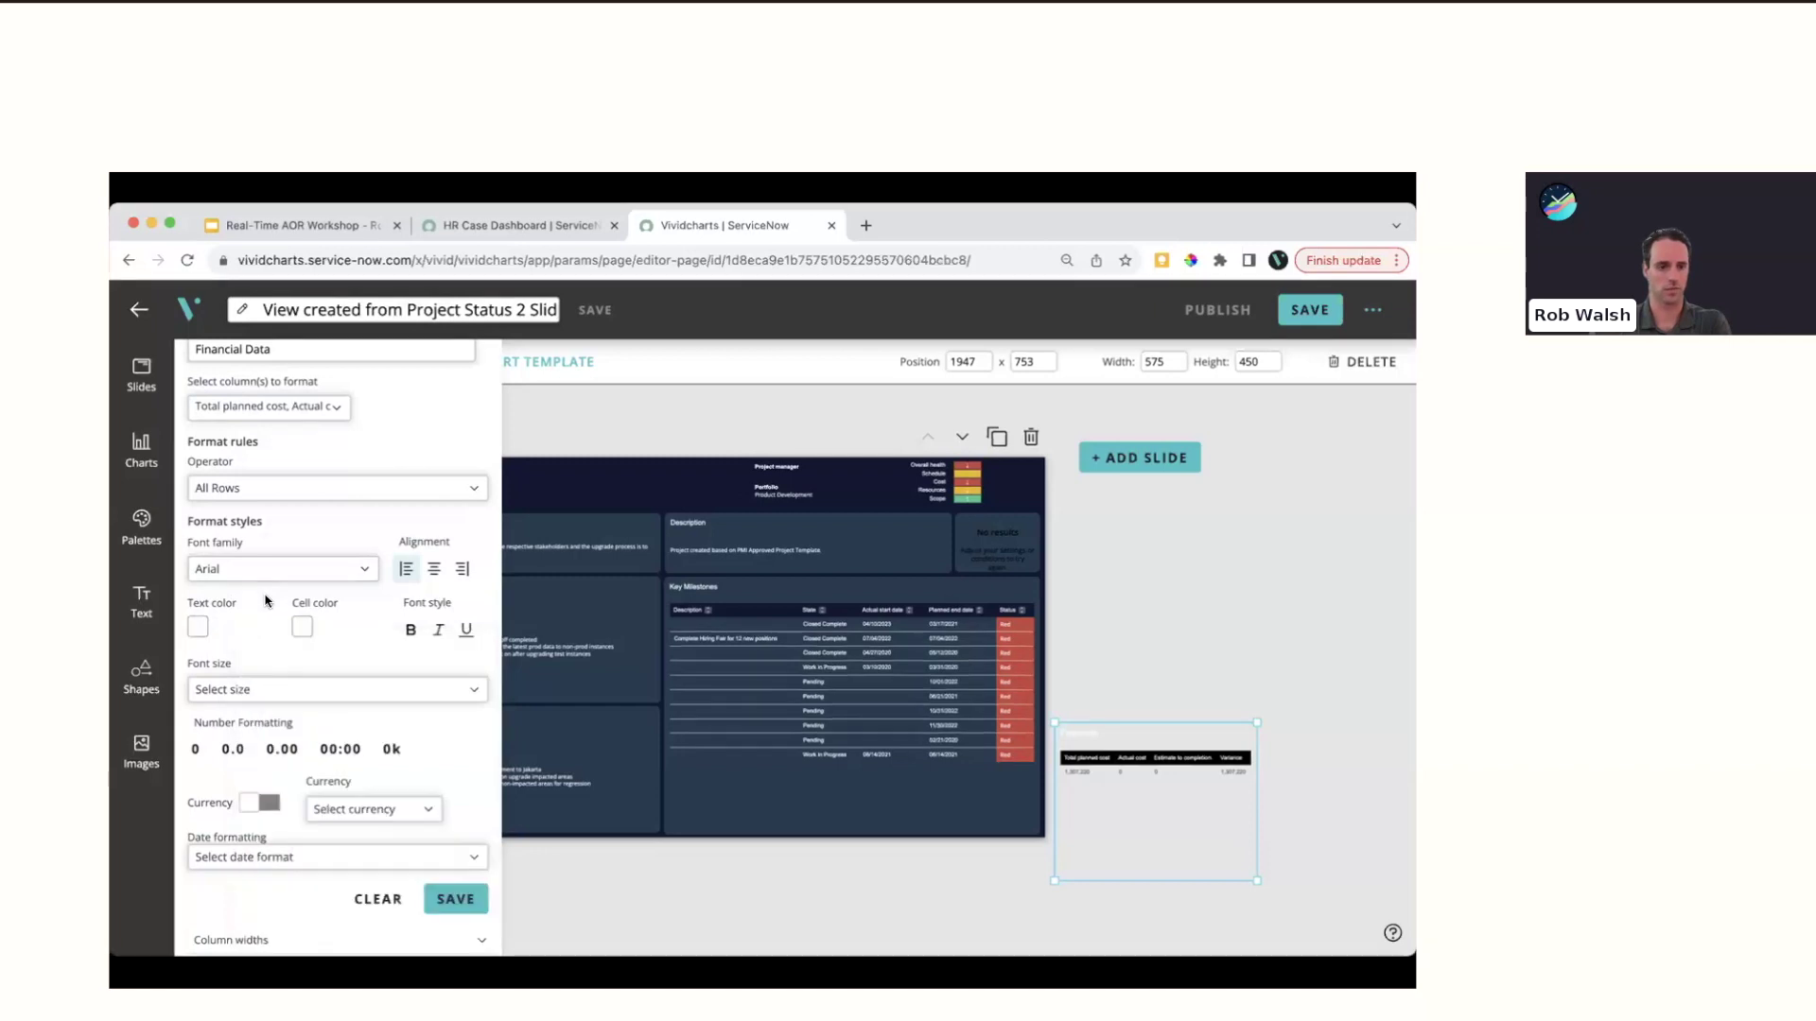
Enable currency formatting in USD$ and save the Financial Data format
{"action": "left_click", "coordinate": [248, 803]}
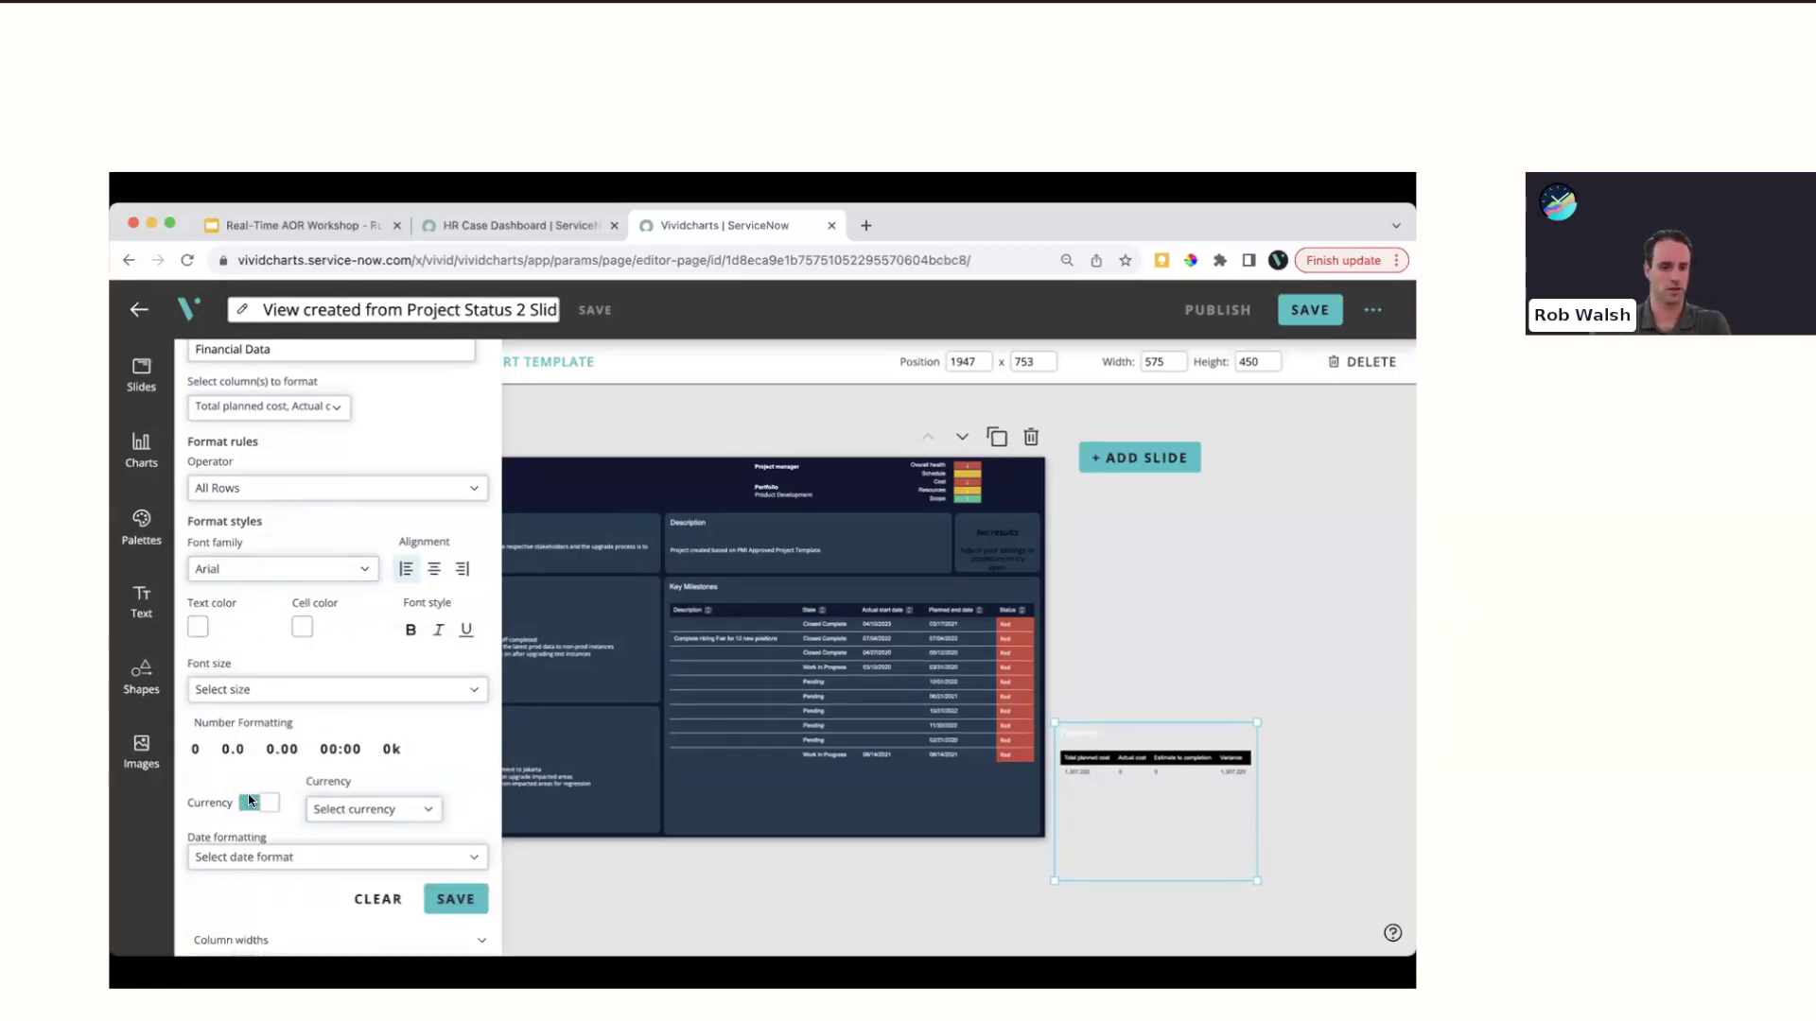
{"action": "left_click", "coordinate": [383, 811]}
{"action": "left_click", "coordinate": [364, 704]}
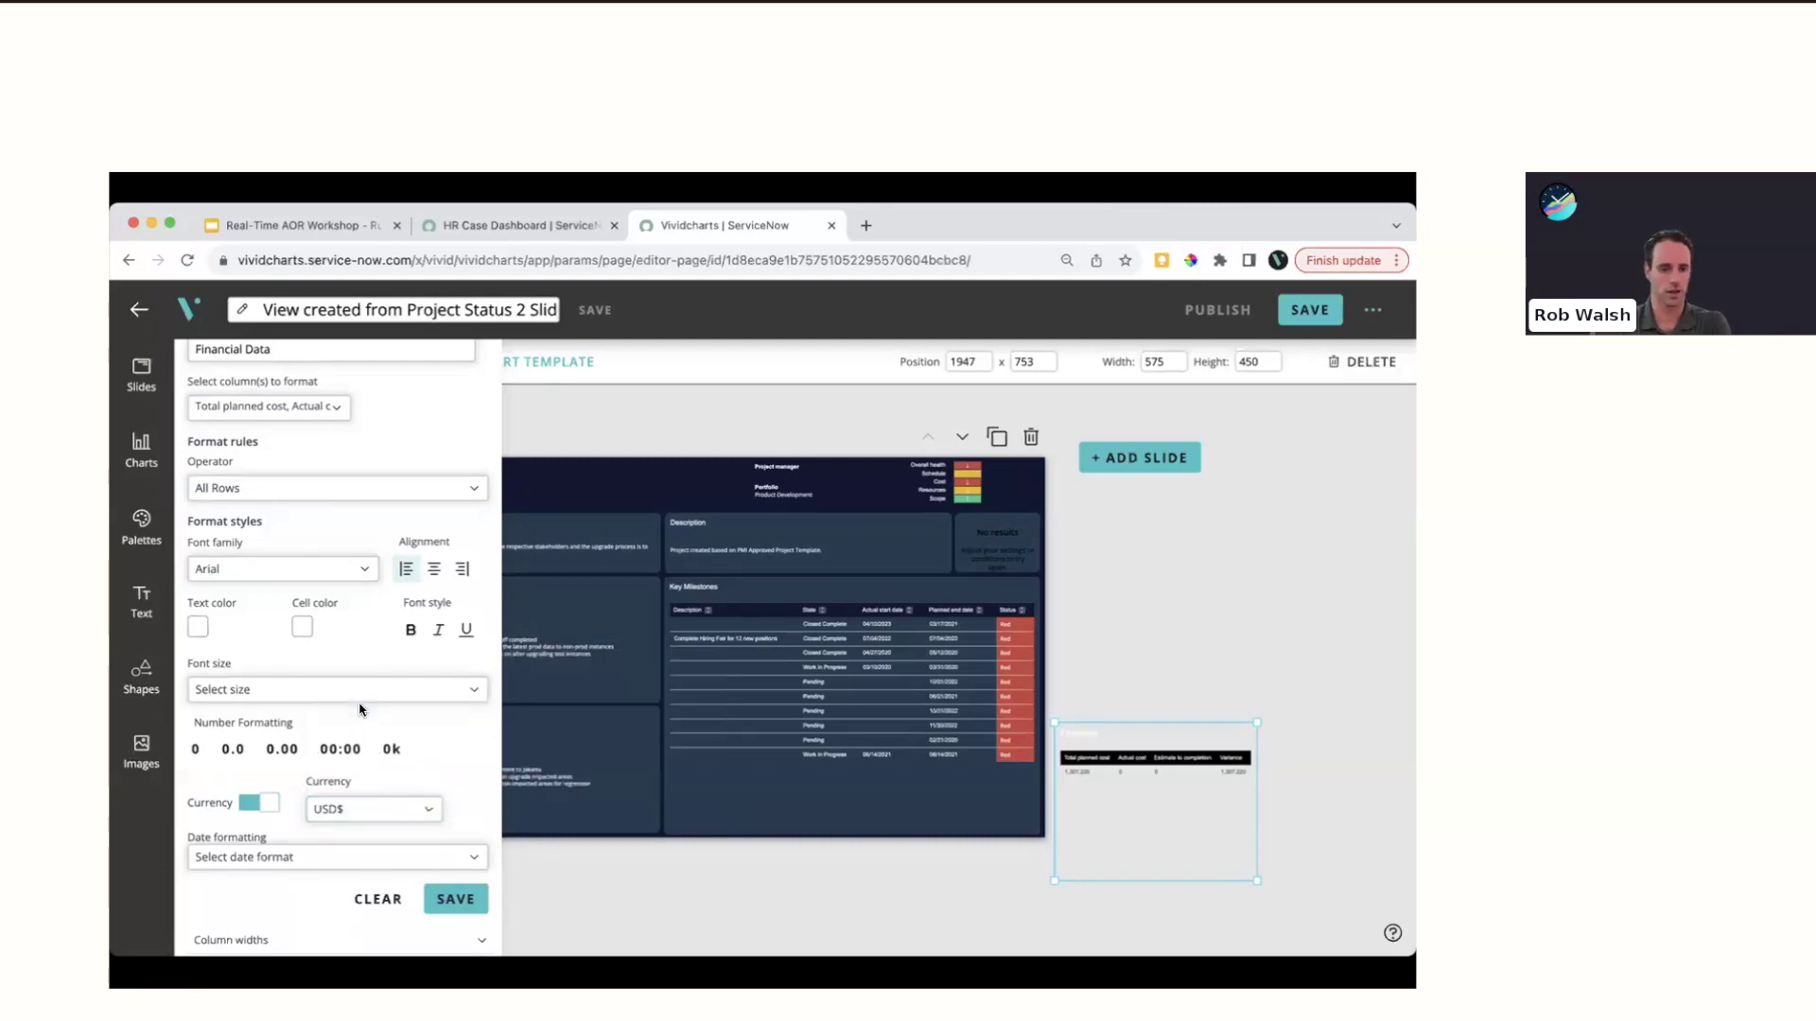
{"action": "scroll", "coordinate": [359, 728], "scroll_direction": "down", "scroll_amount": 1}
{"action": "left_click", "coordinate": [447, 822]}
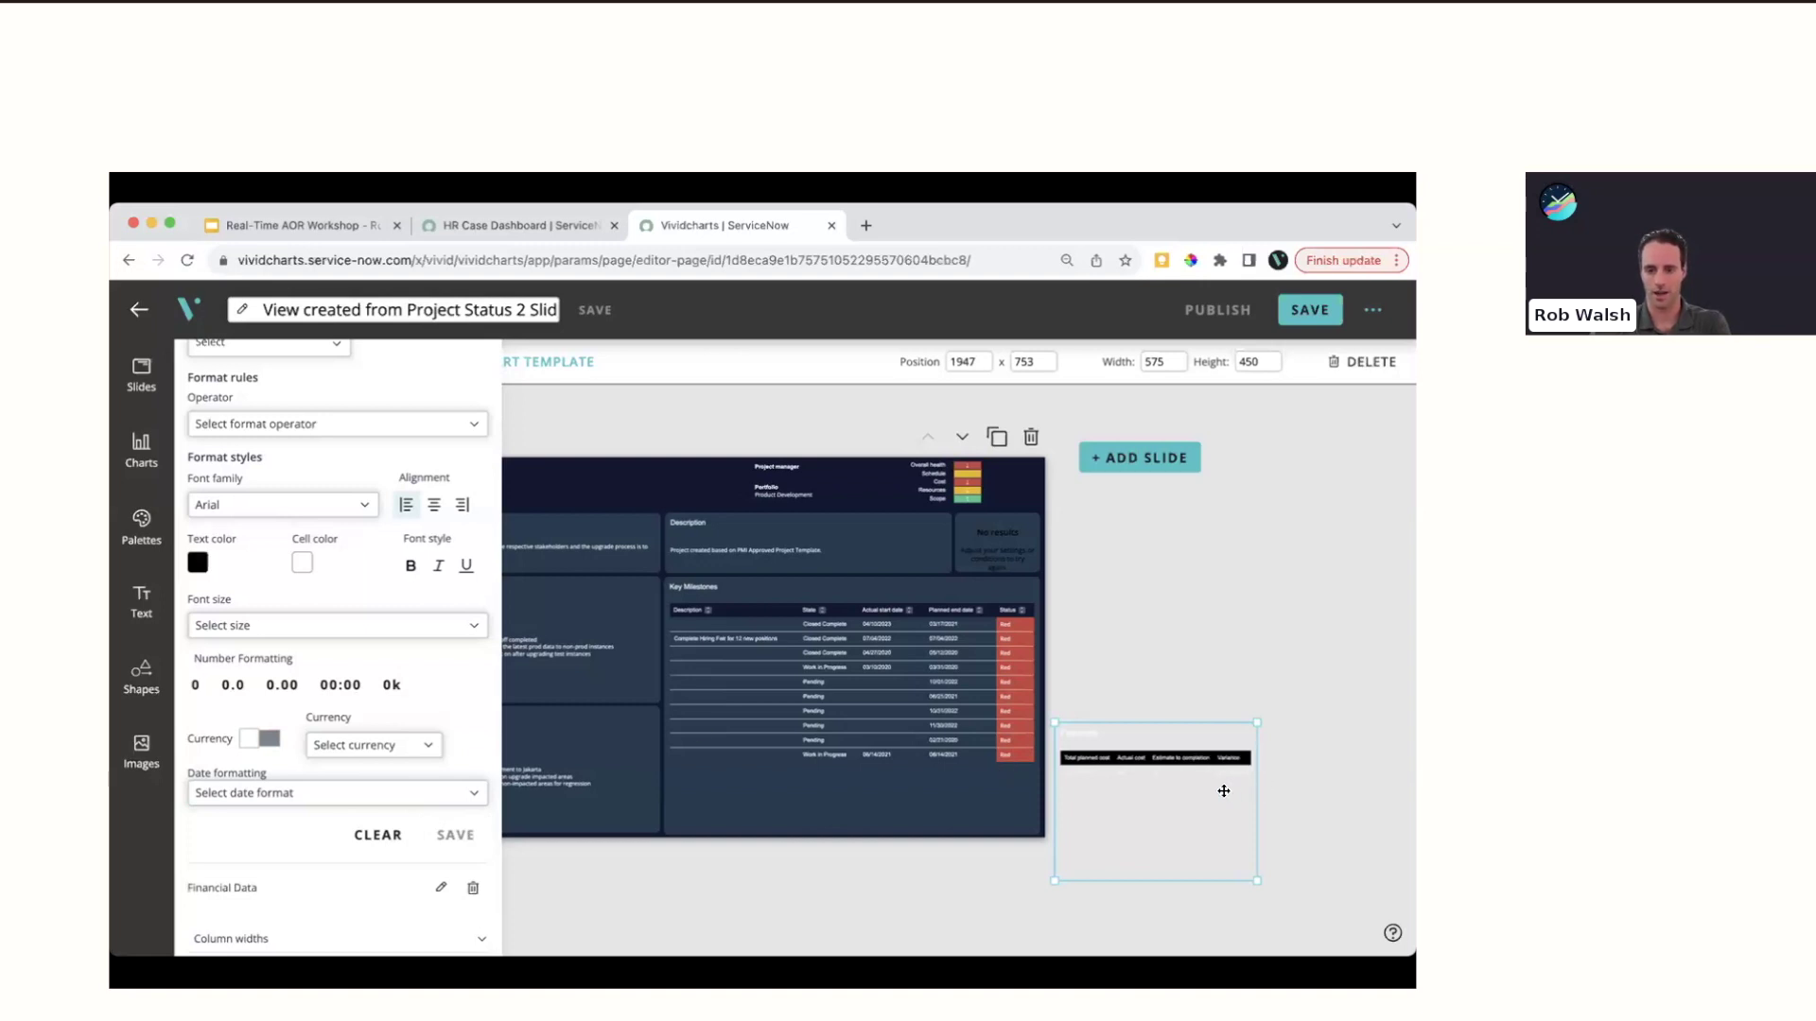
Place the Financials list below Key Milestones at about 844 x 866 and resize it to about 1056 wide by 205 high
{"action": "left_click_drag", "start_coordinate": [1232, 789], "coordinate": [1037, 806]}
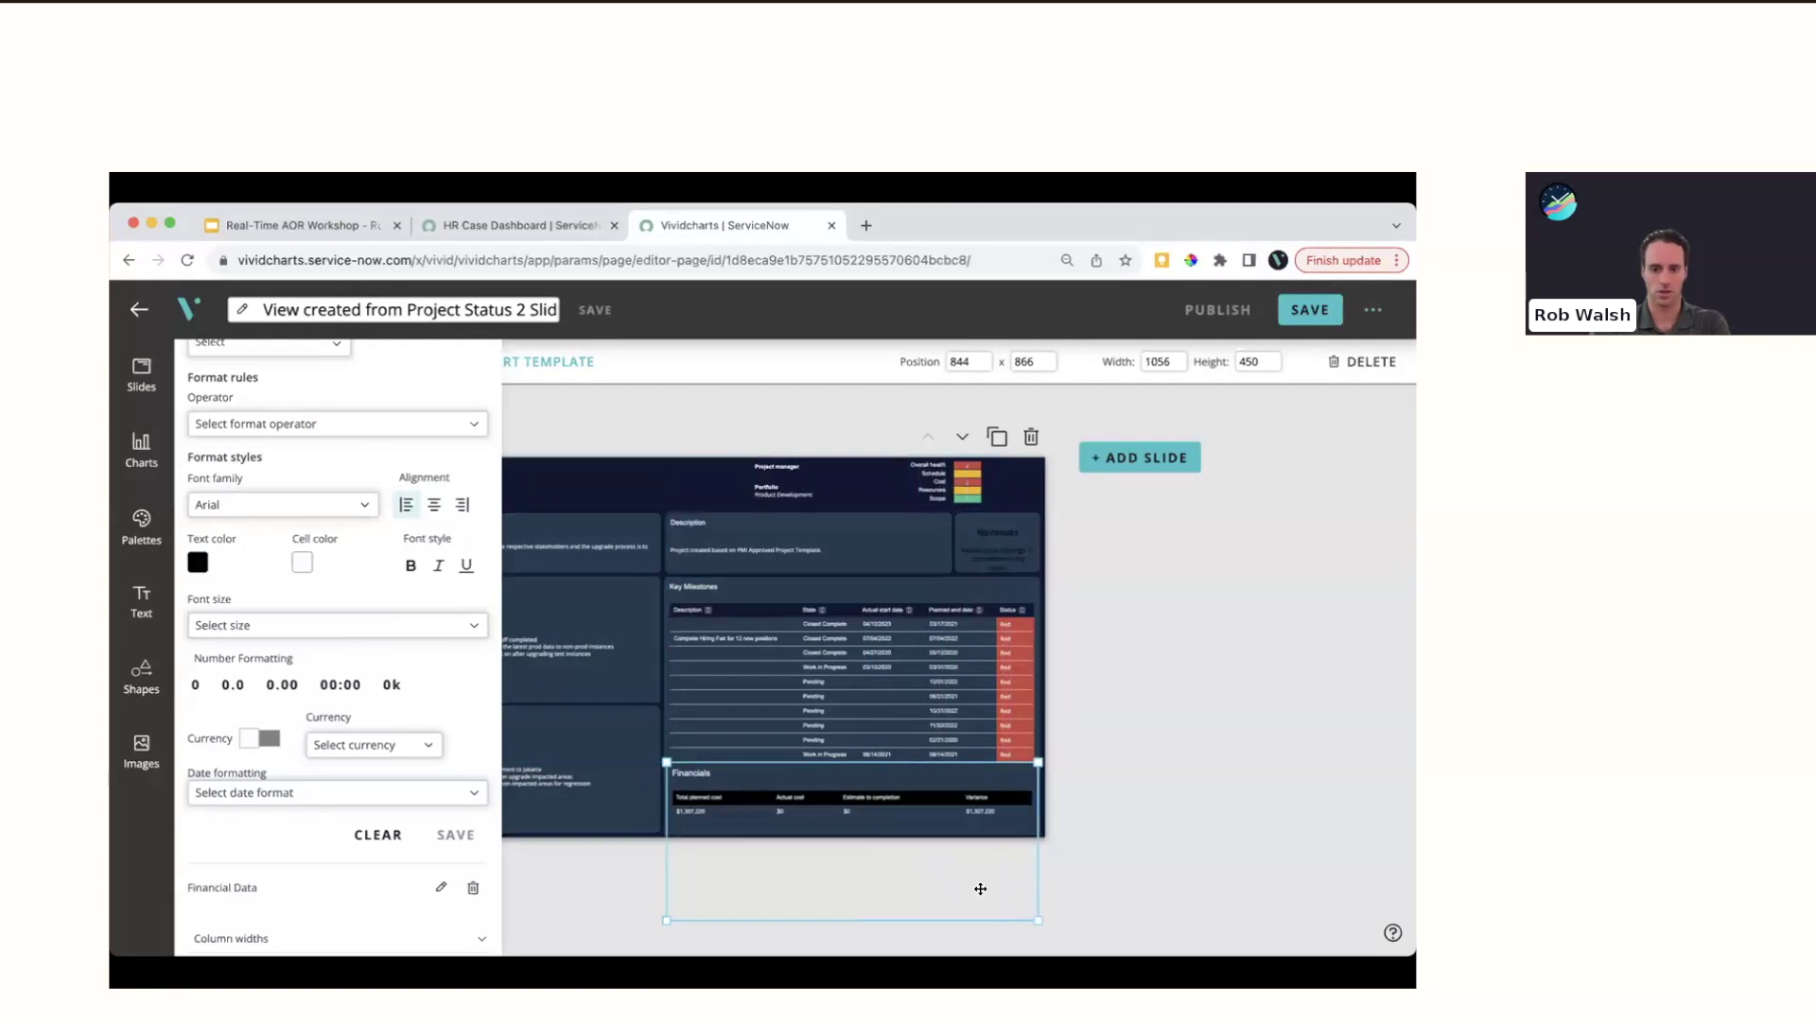
{"action": "left_click_drag", "start_coordinate": [969, 918], "coordinate": [977, 832]}
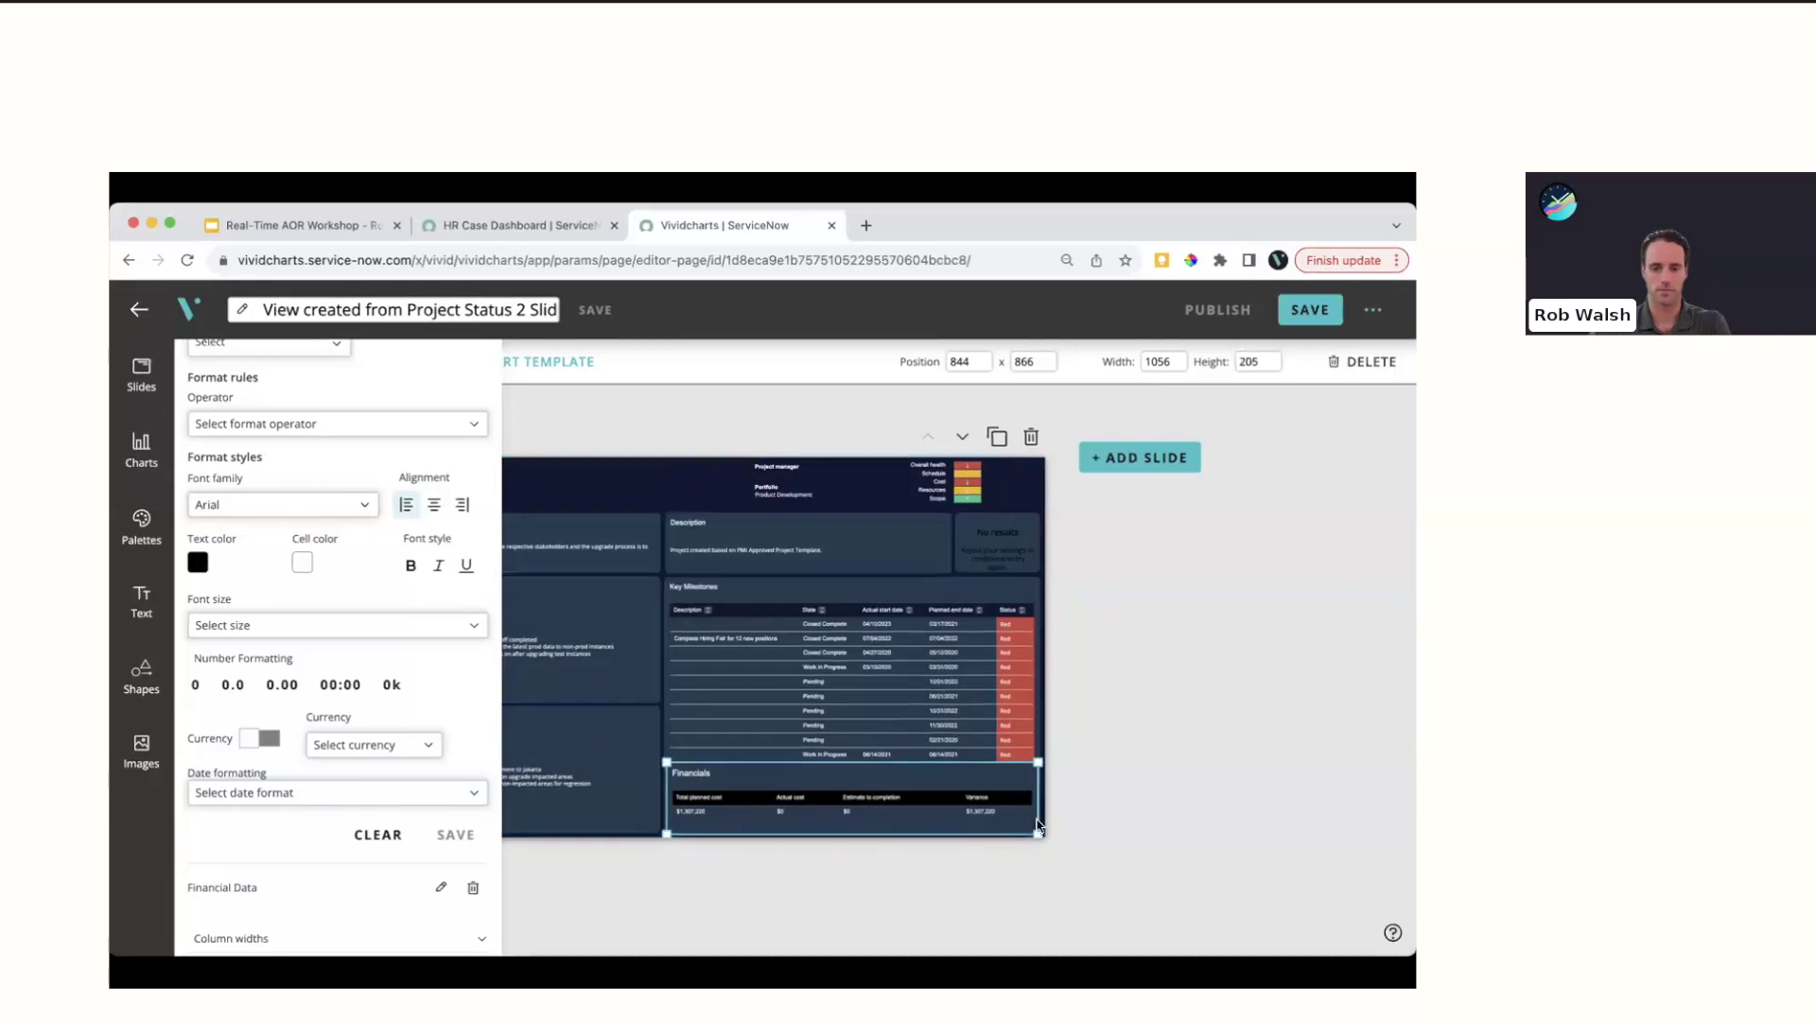
{"action": "left_click", "coordinate": [1195, 773]}
Set the Financials list's header background to the dark navy (RGB 15, 23, 51) sampled from the Key Milestones table header
{"action": "left_click", "coordinate": [714, 814]}
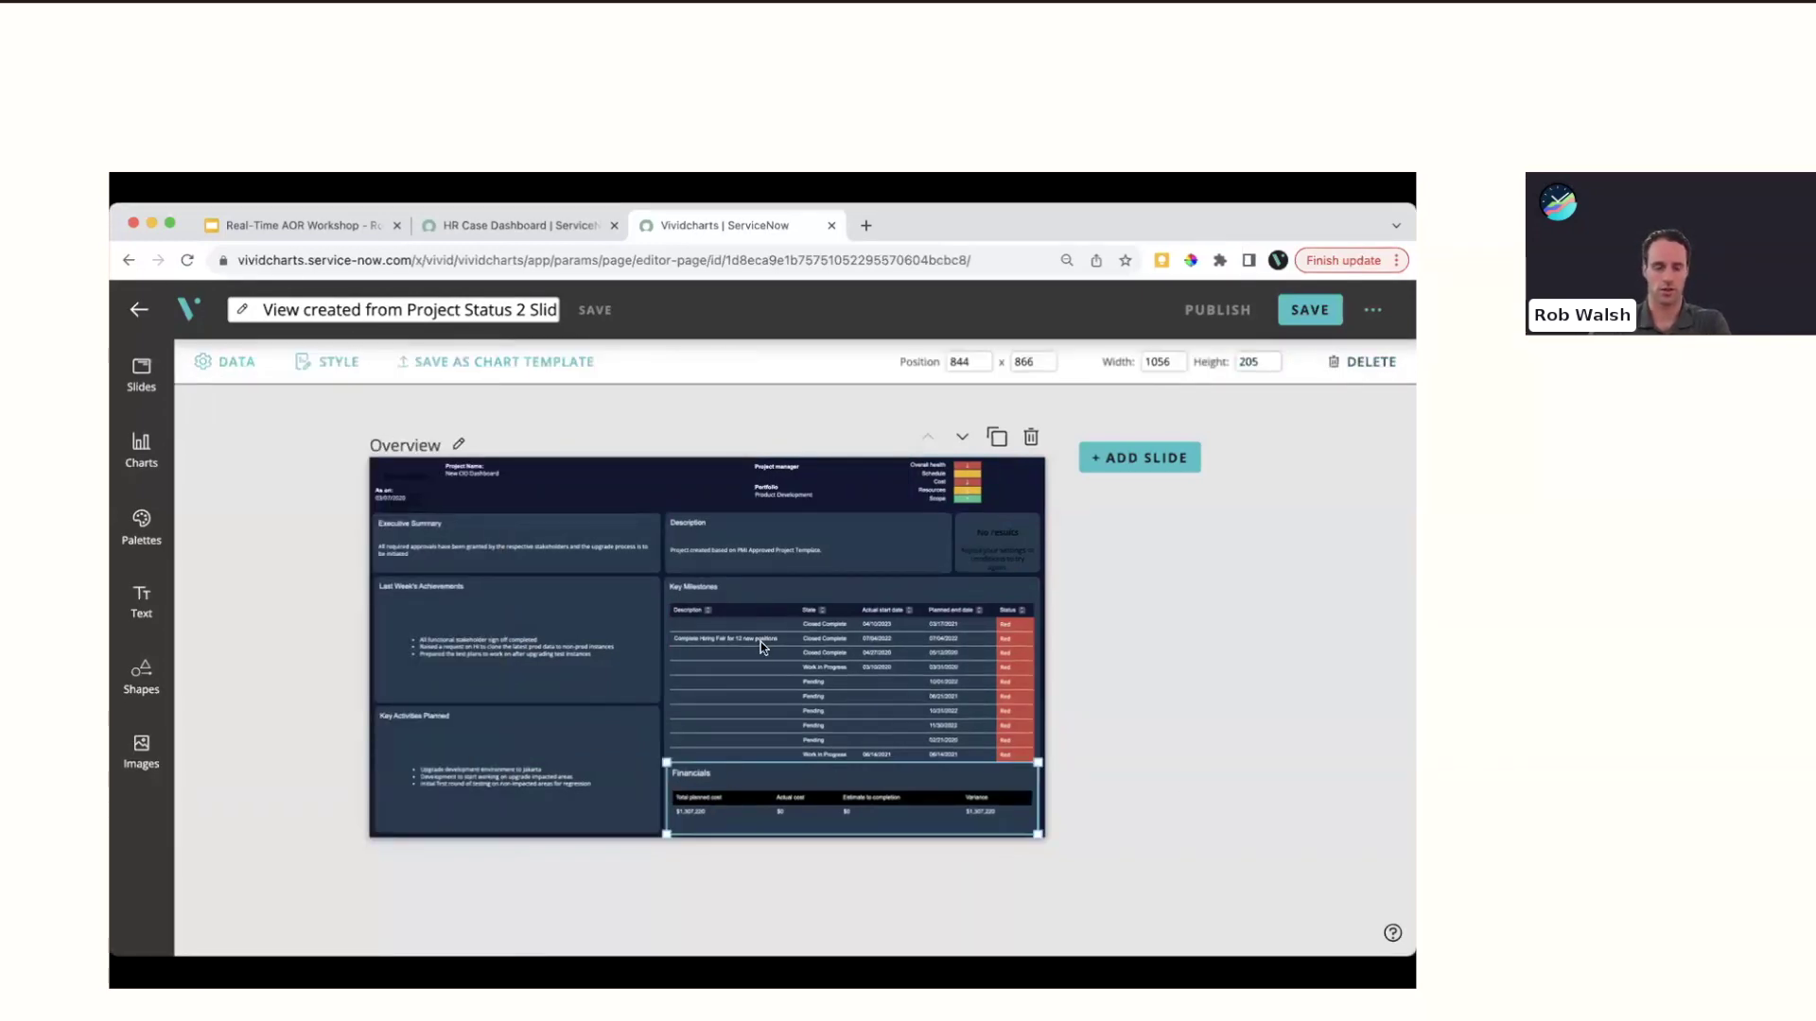
{"action": "left_click", "coordinate": [336, 362]}
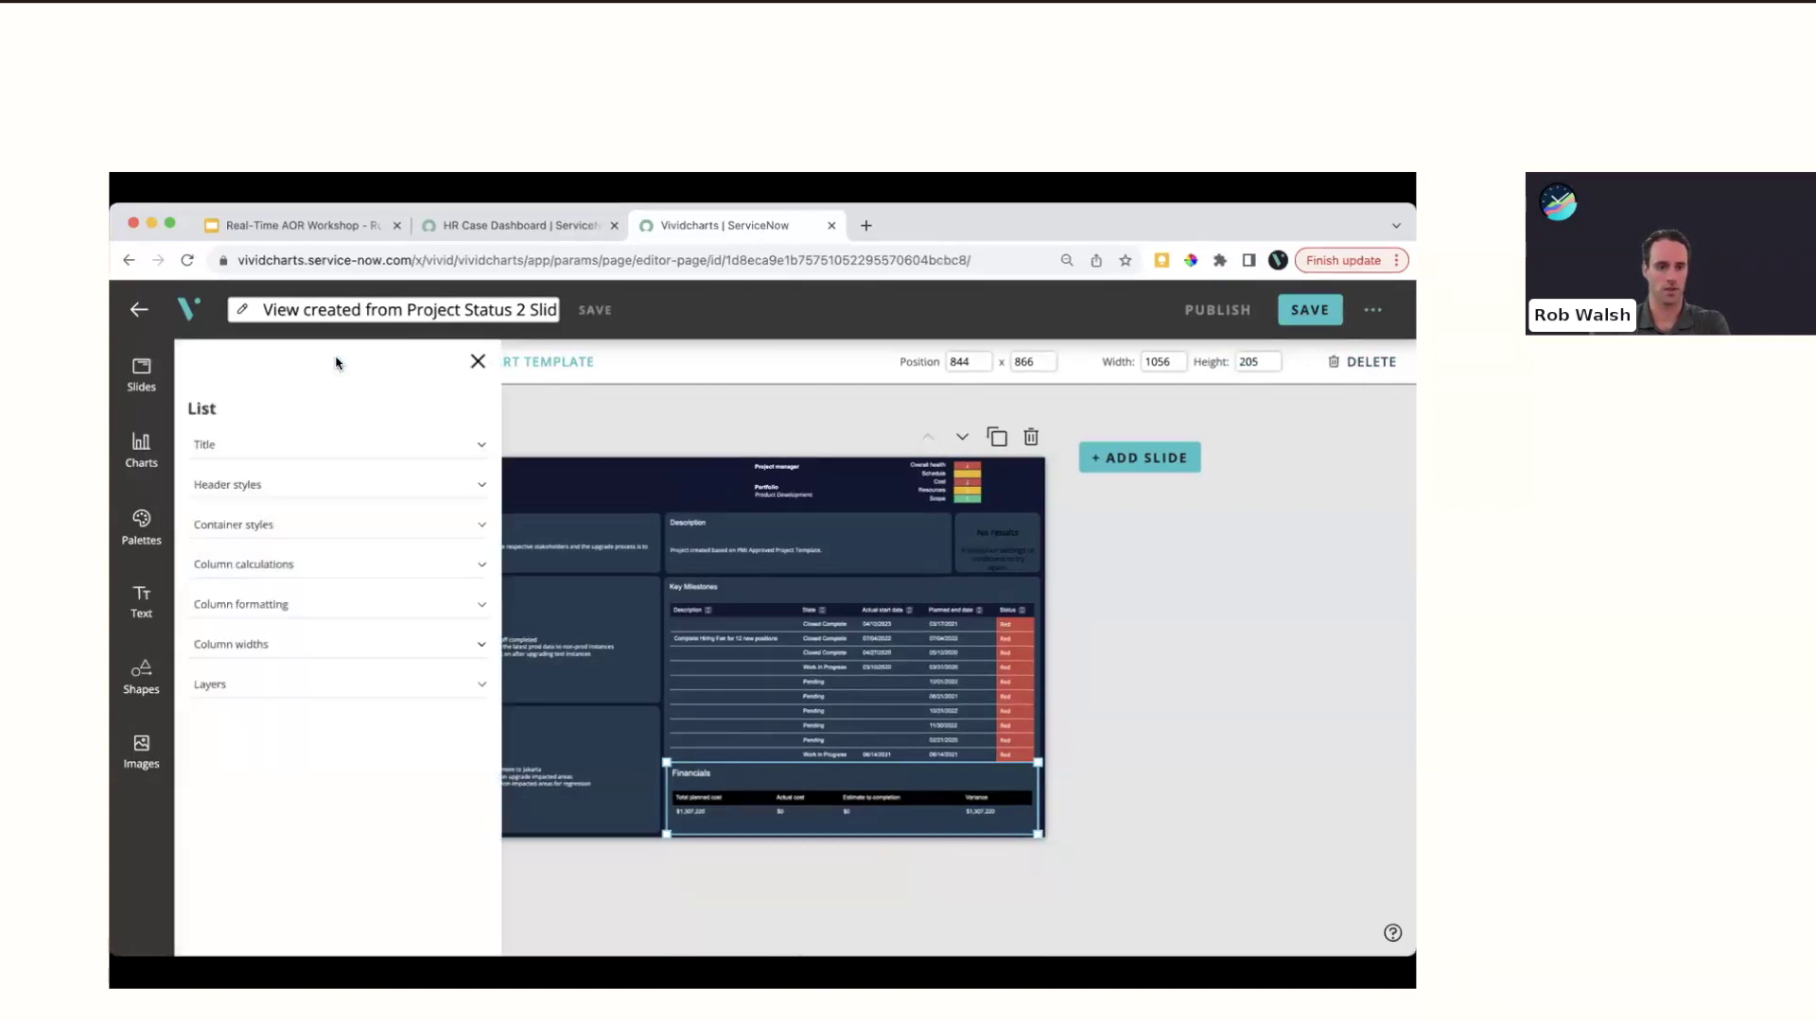
{"action": "left_click", "coordinate": [254, 488]}
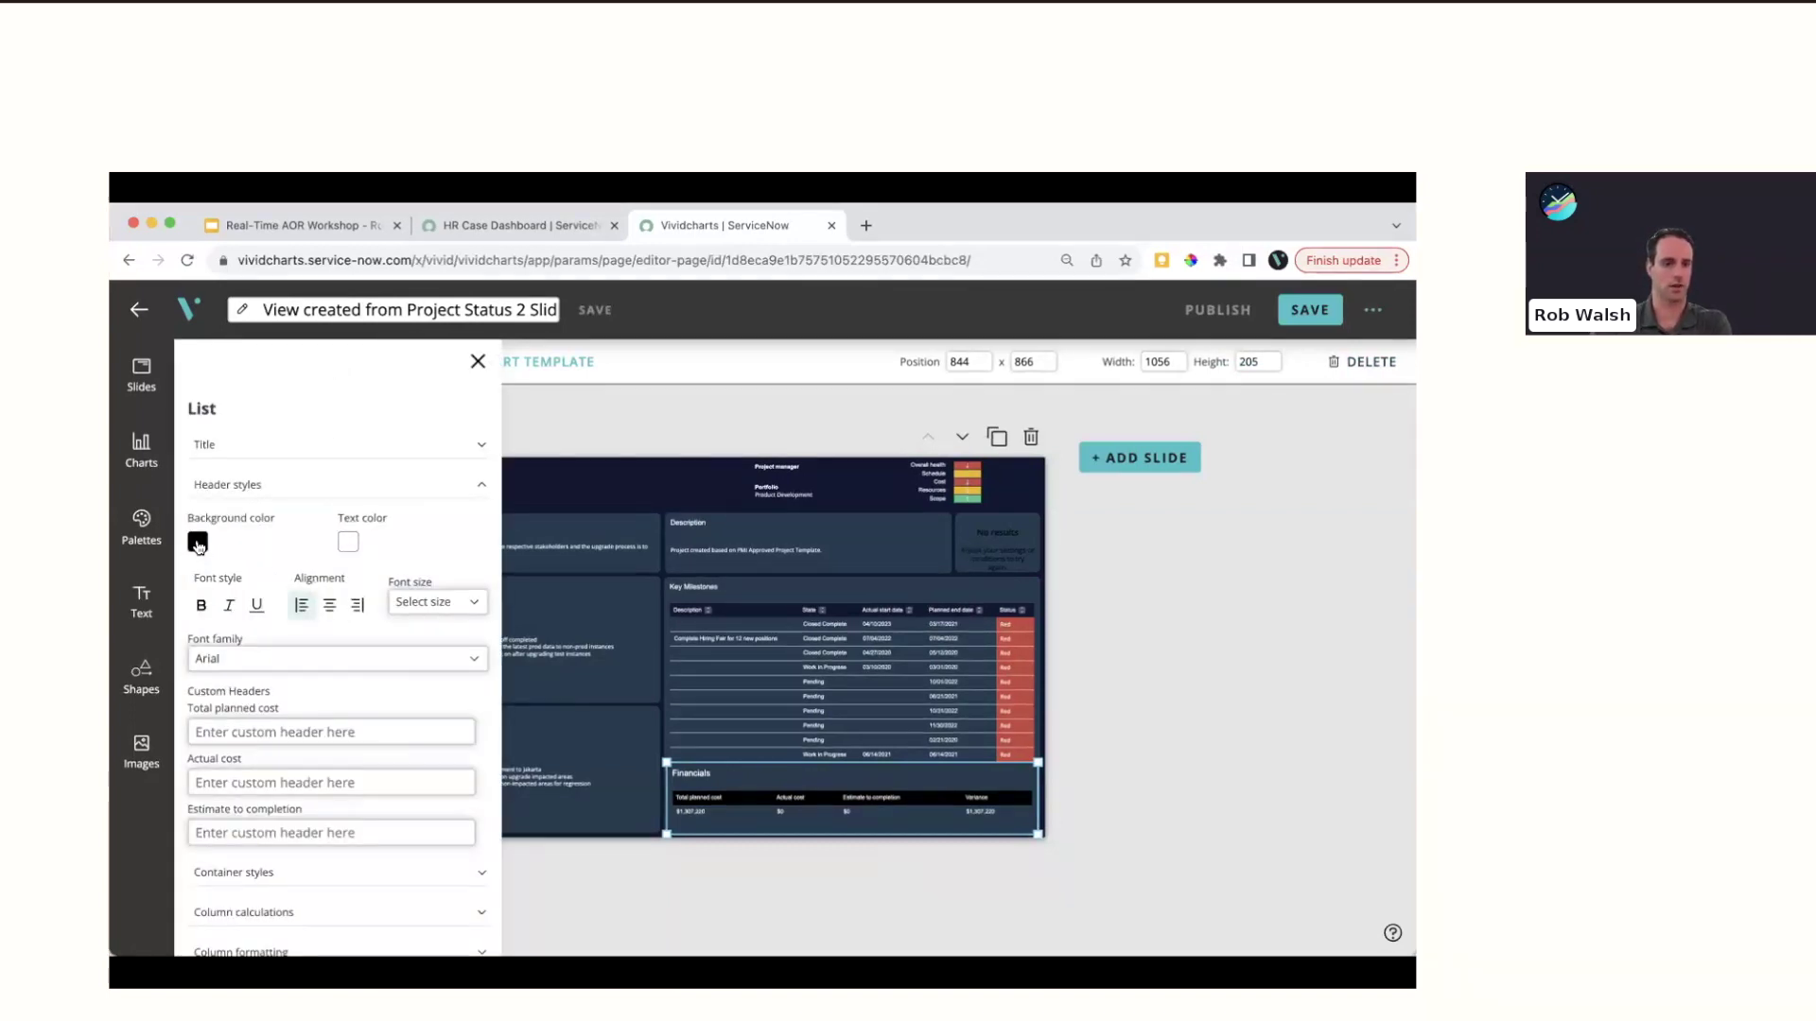
{"action": "left_click", "coordinate": [197, 543]}
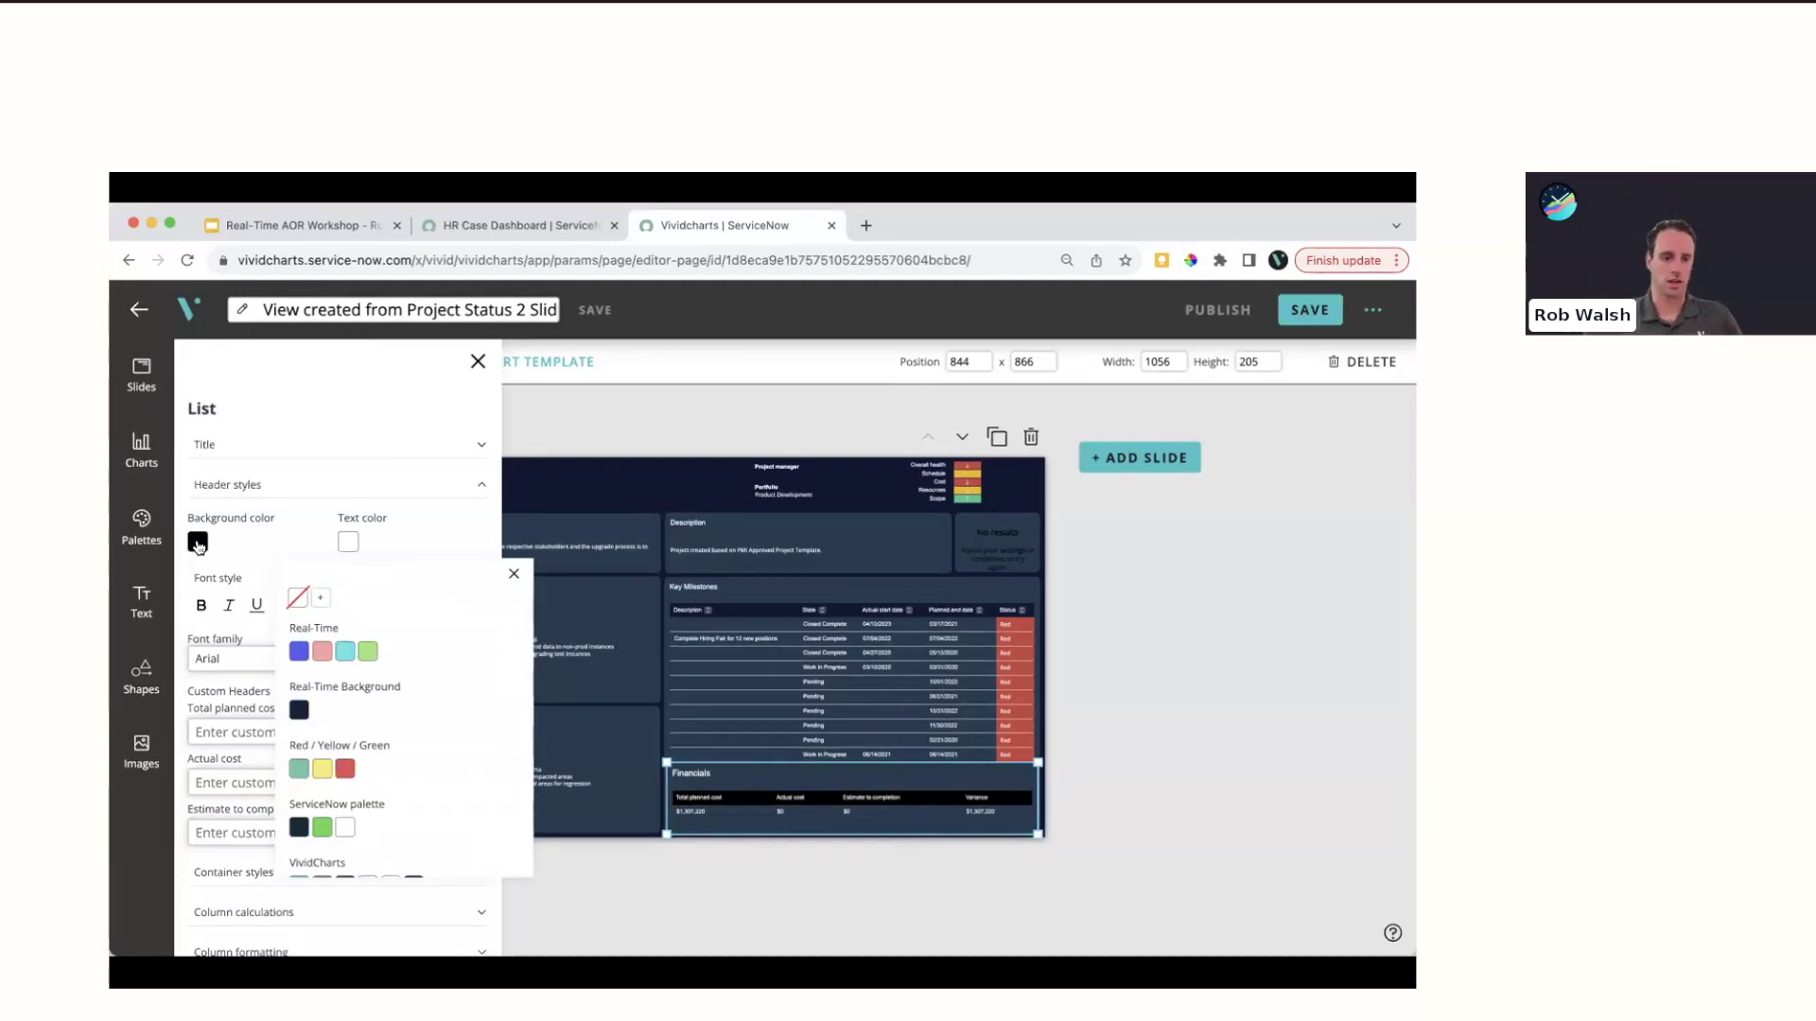
{"action": "left_click", "coordinate": [322, 602]}
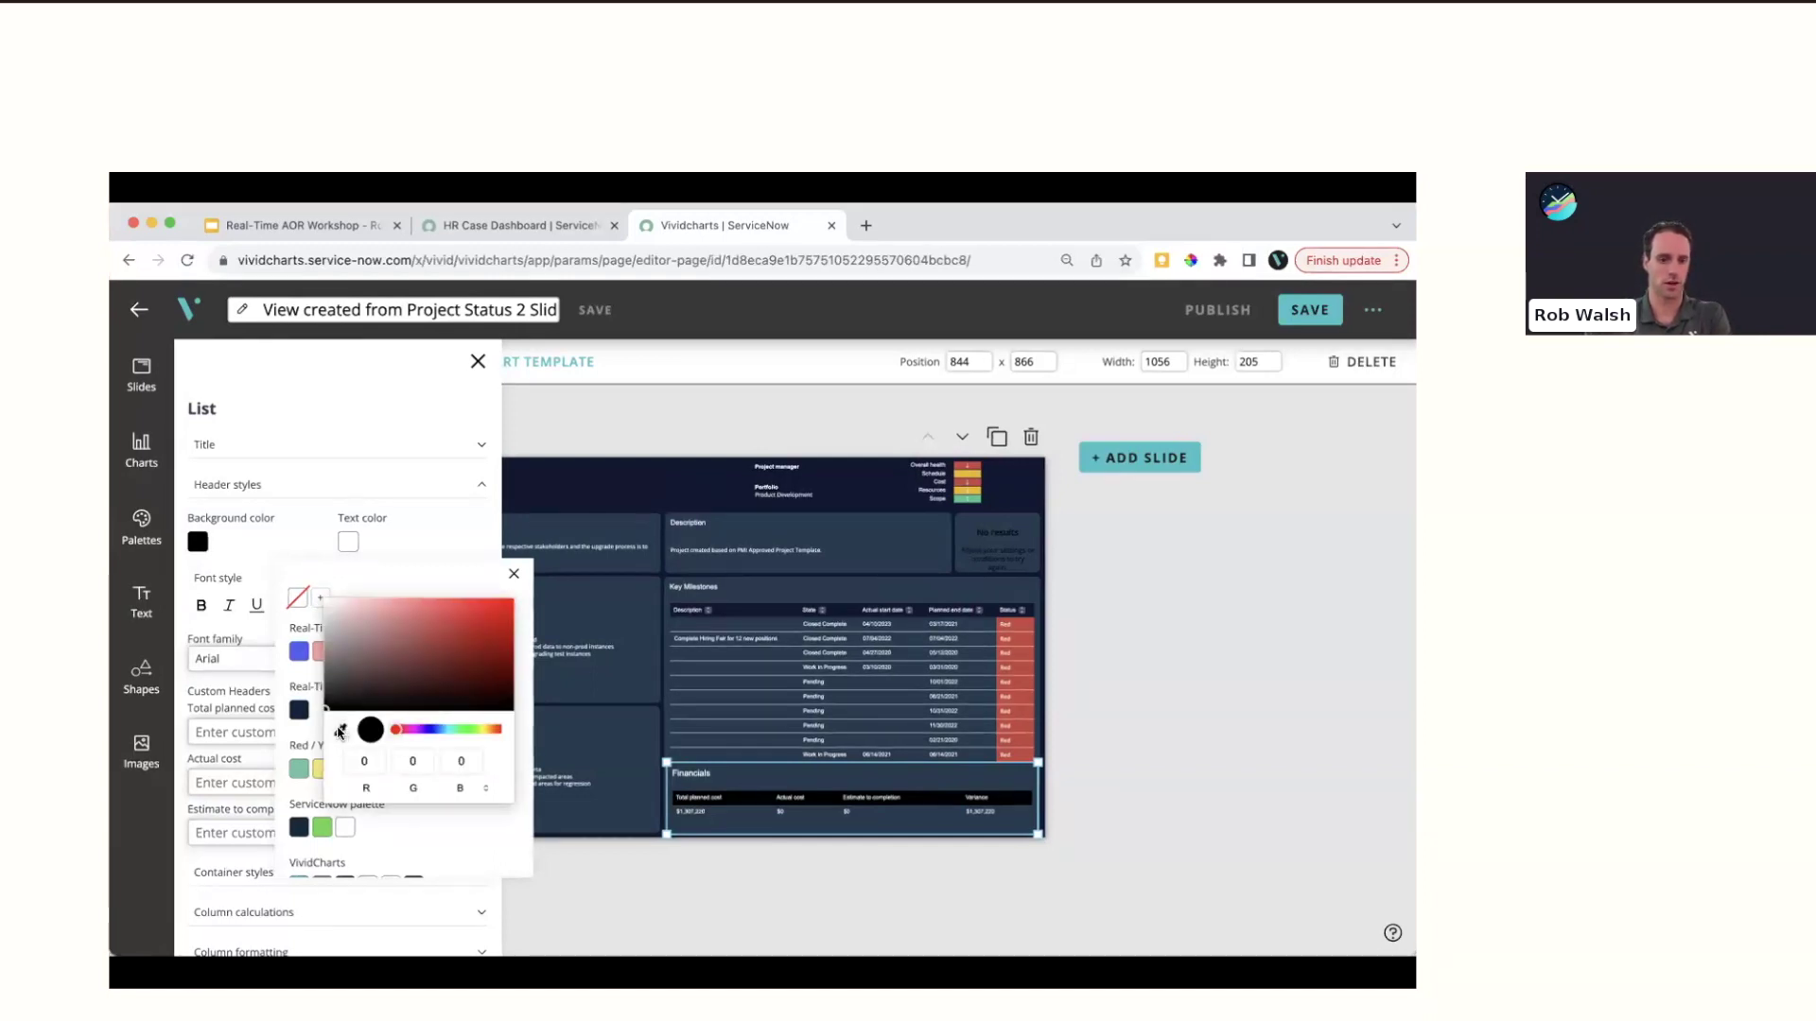
{"action": "left_click", "coordinate": [340, 731]}
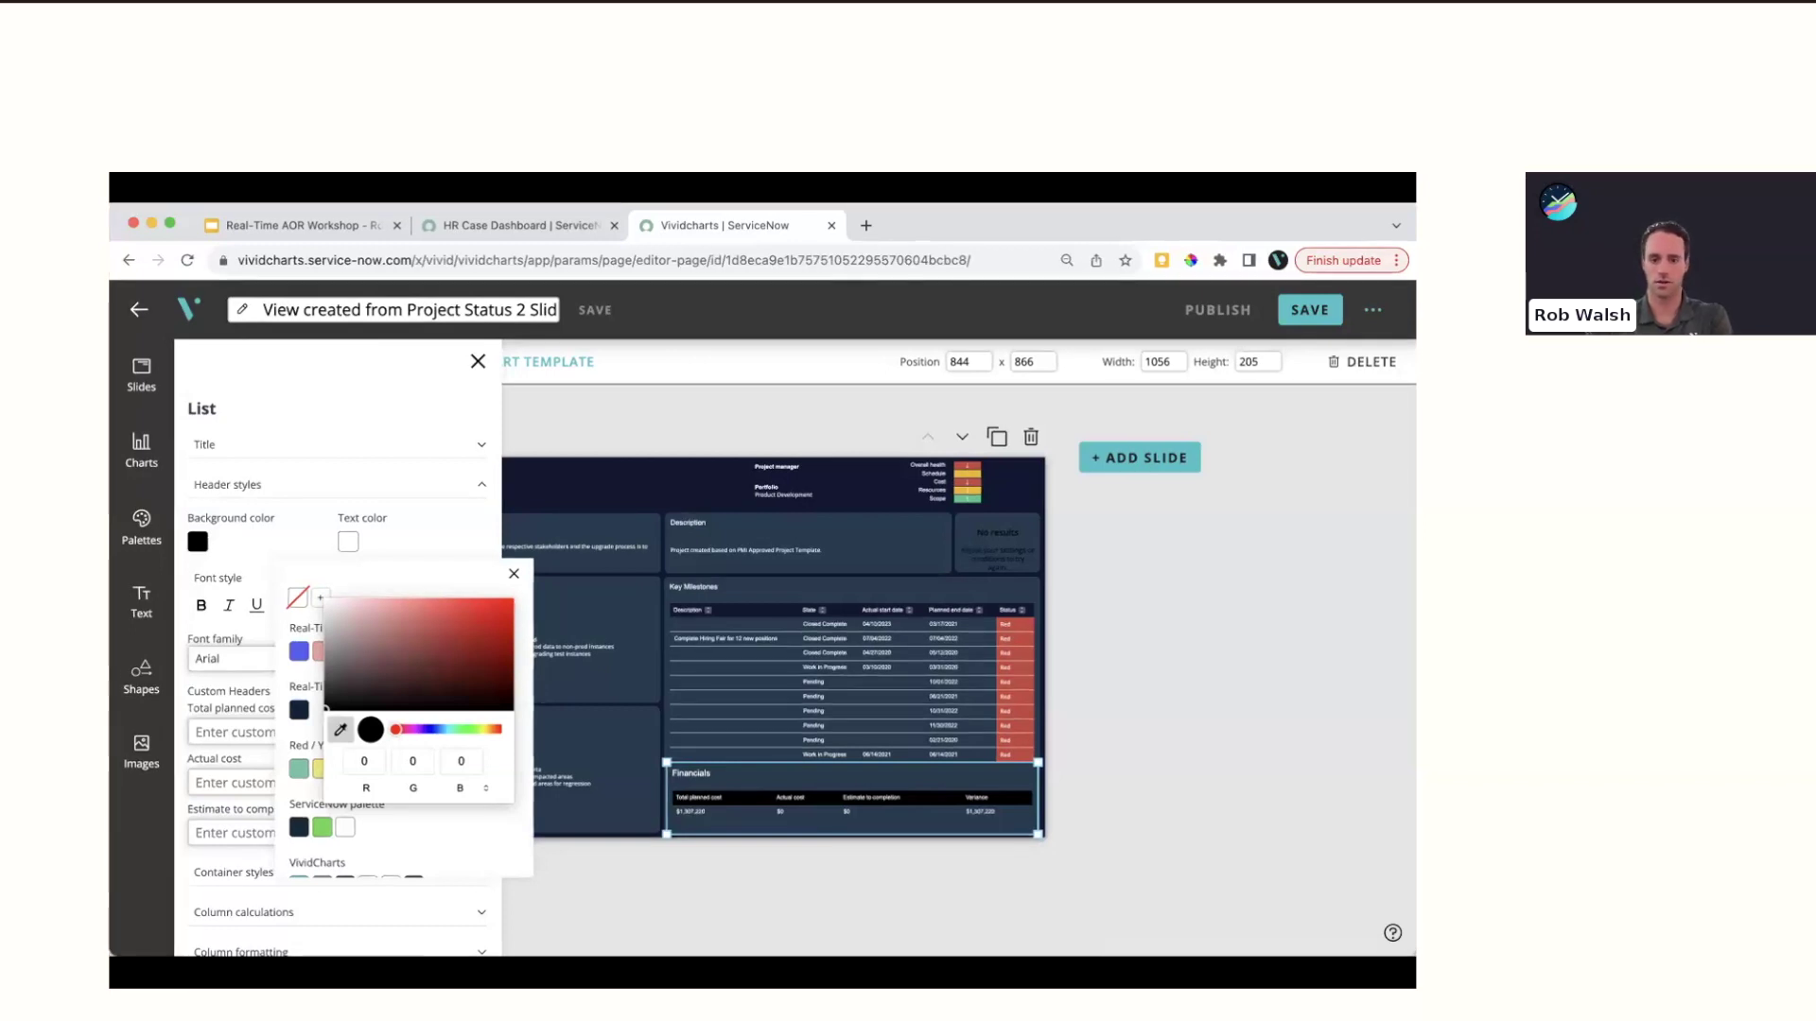
{"action": "left_click", "coordinate": [759, 610]}
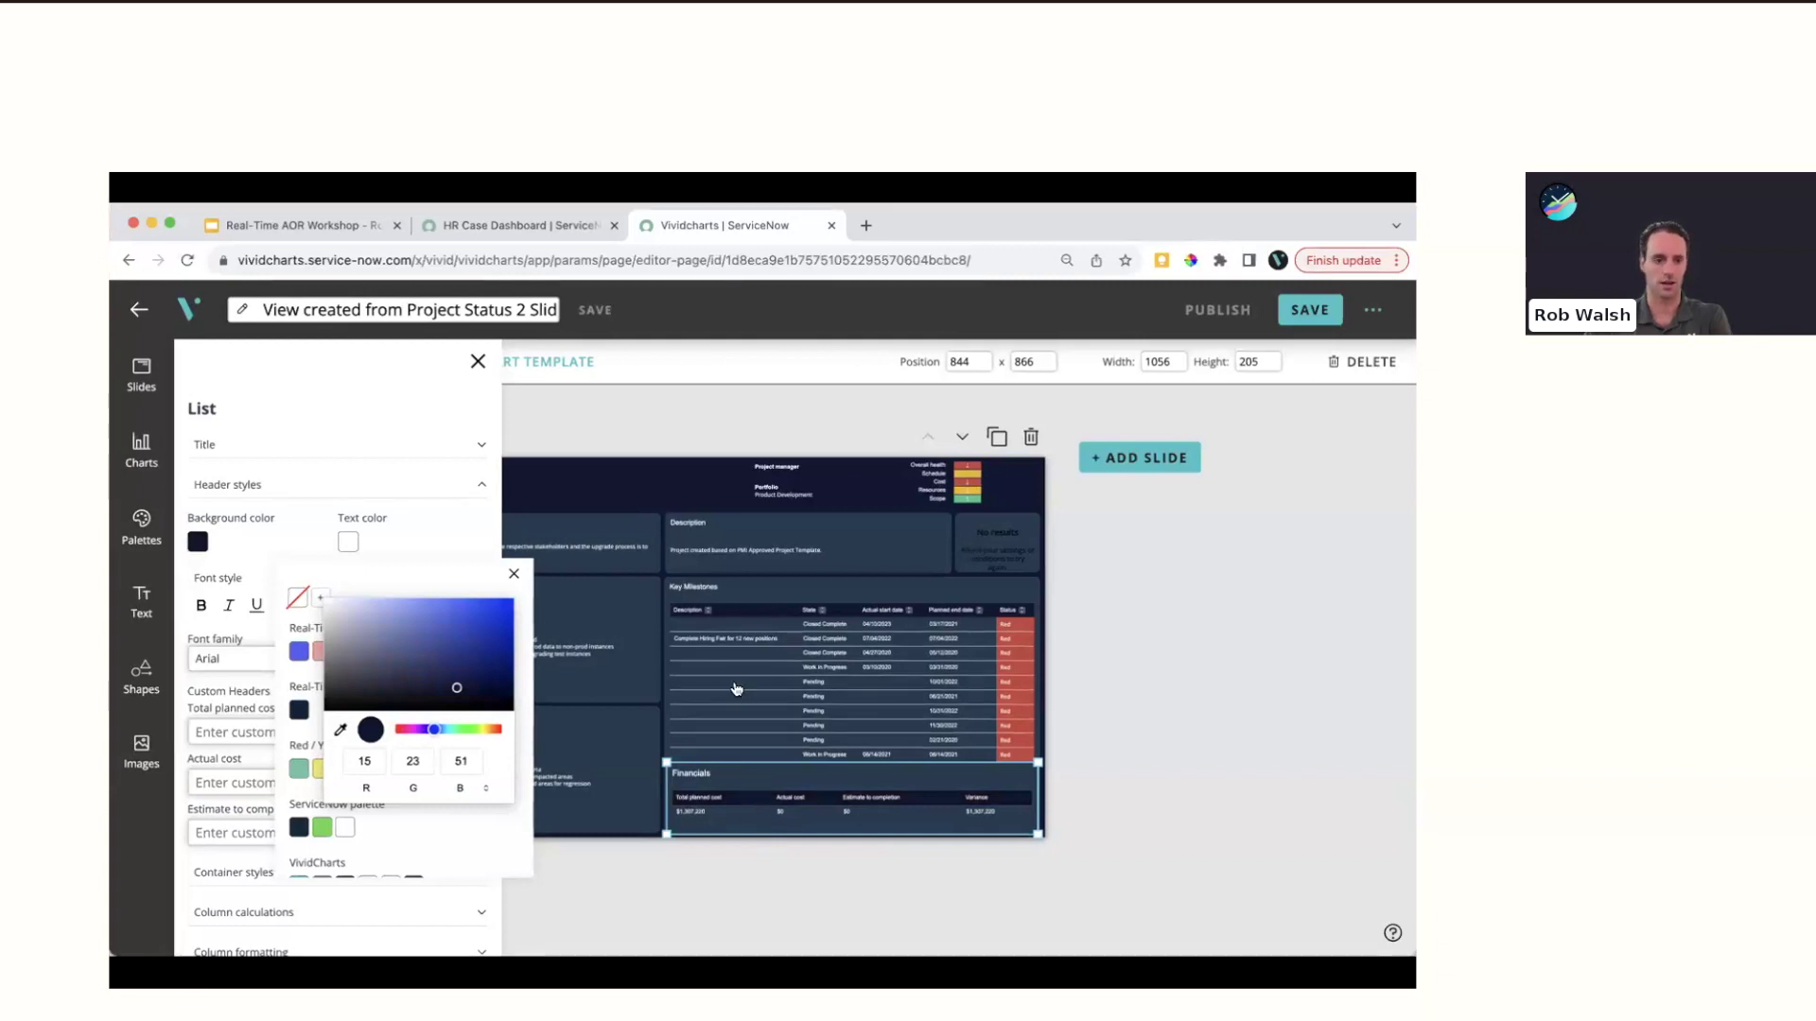
Give the Financials list the custom headers Total Planned Cost, Actual Cost and Estimate to Completion
{"action": "left_click", "coordinate": [516, 575]}
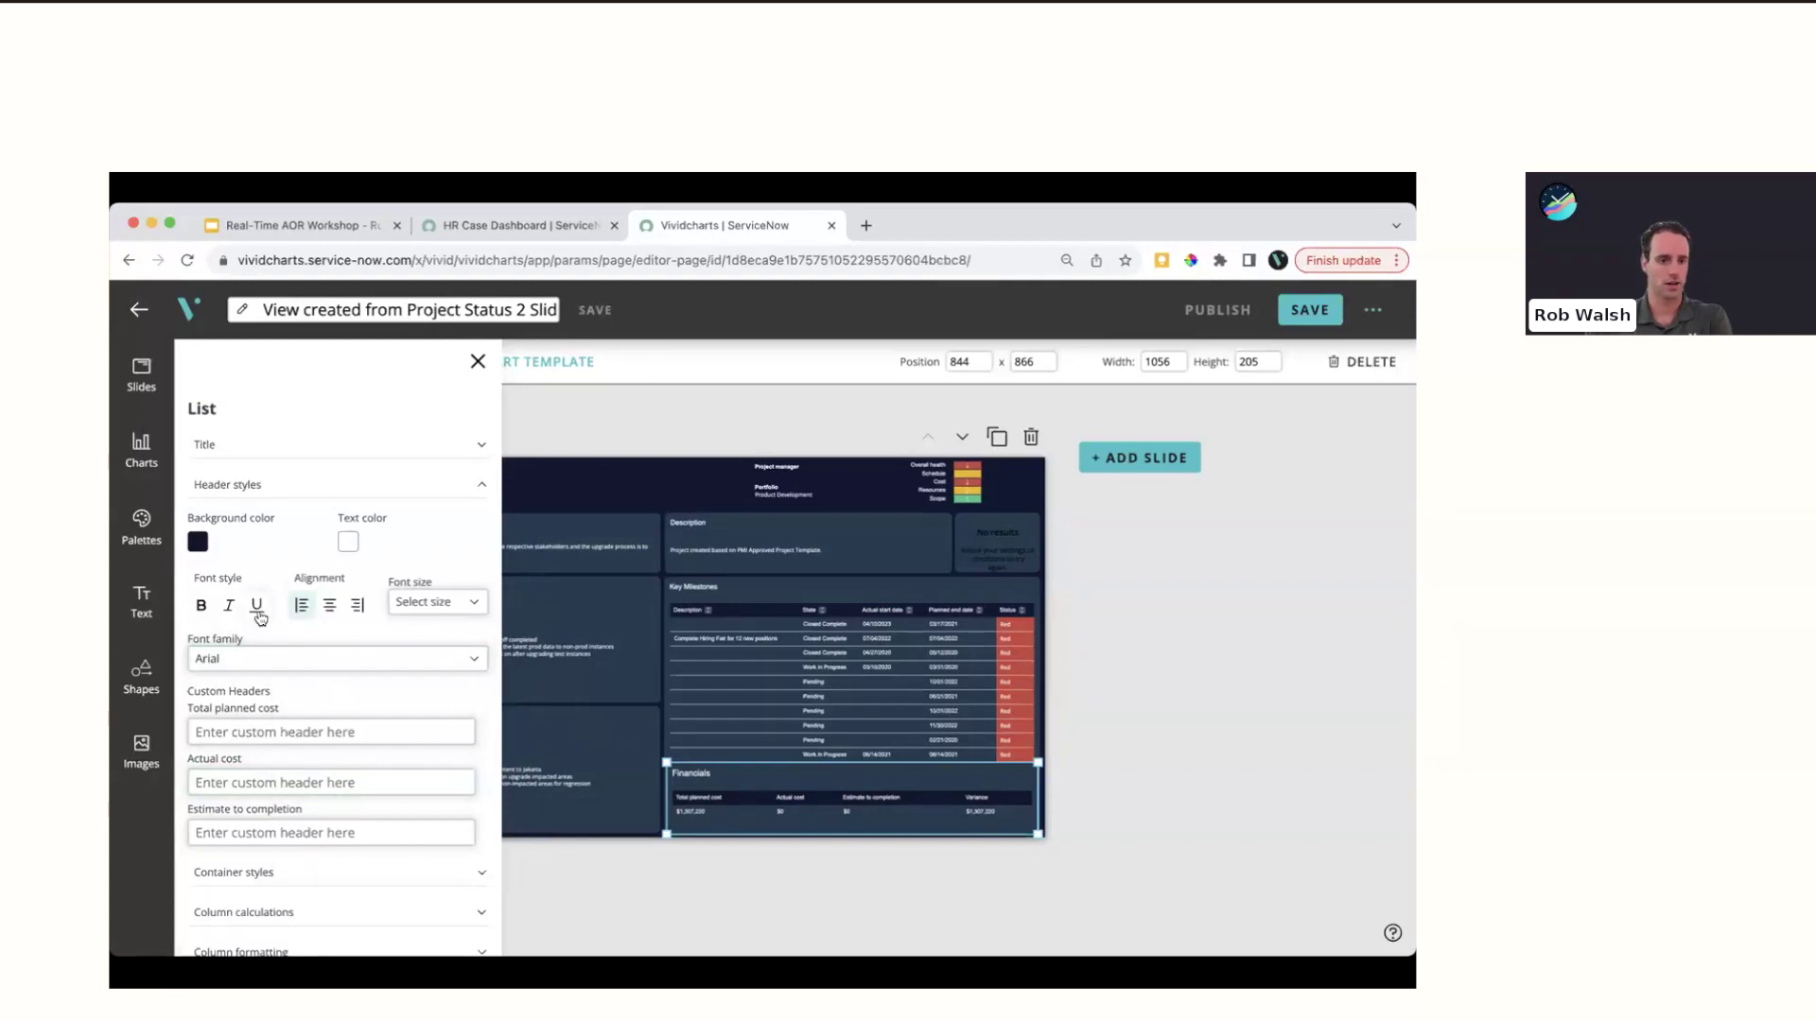
{"action": "left_click", "coordinate": [202, 606]}
{"action": "left_click", "coordinate": [378, 730]}
{"action": "scroll", "coordinate": [377, 730], "scroll_direction": "down", "scroll_amount": 2}
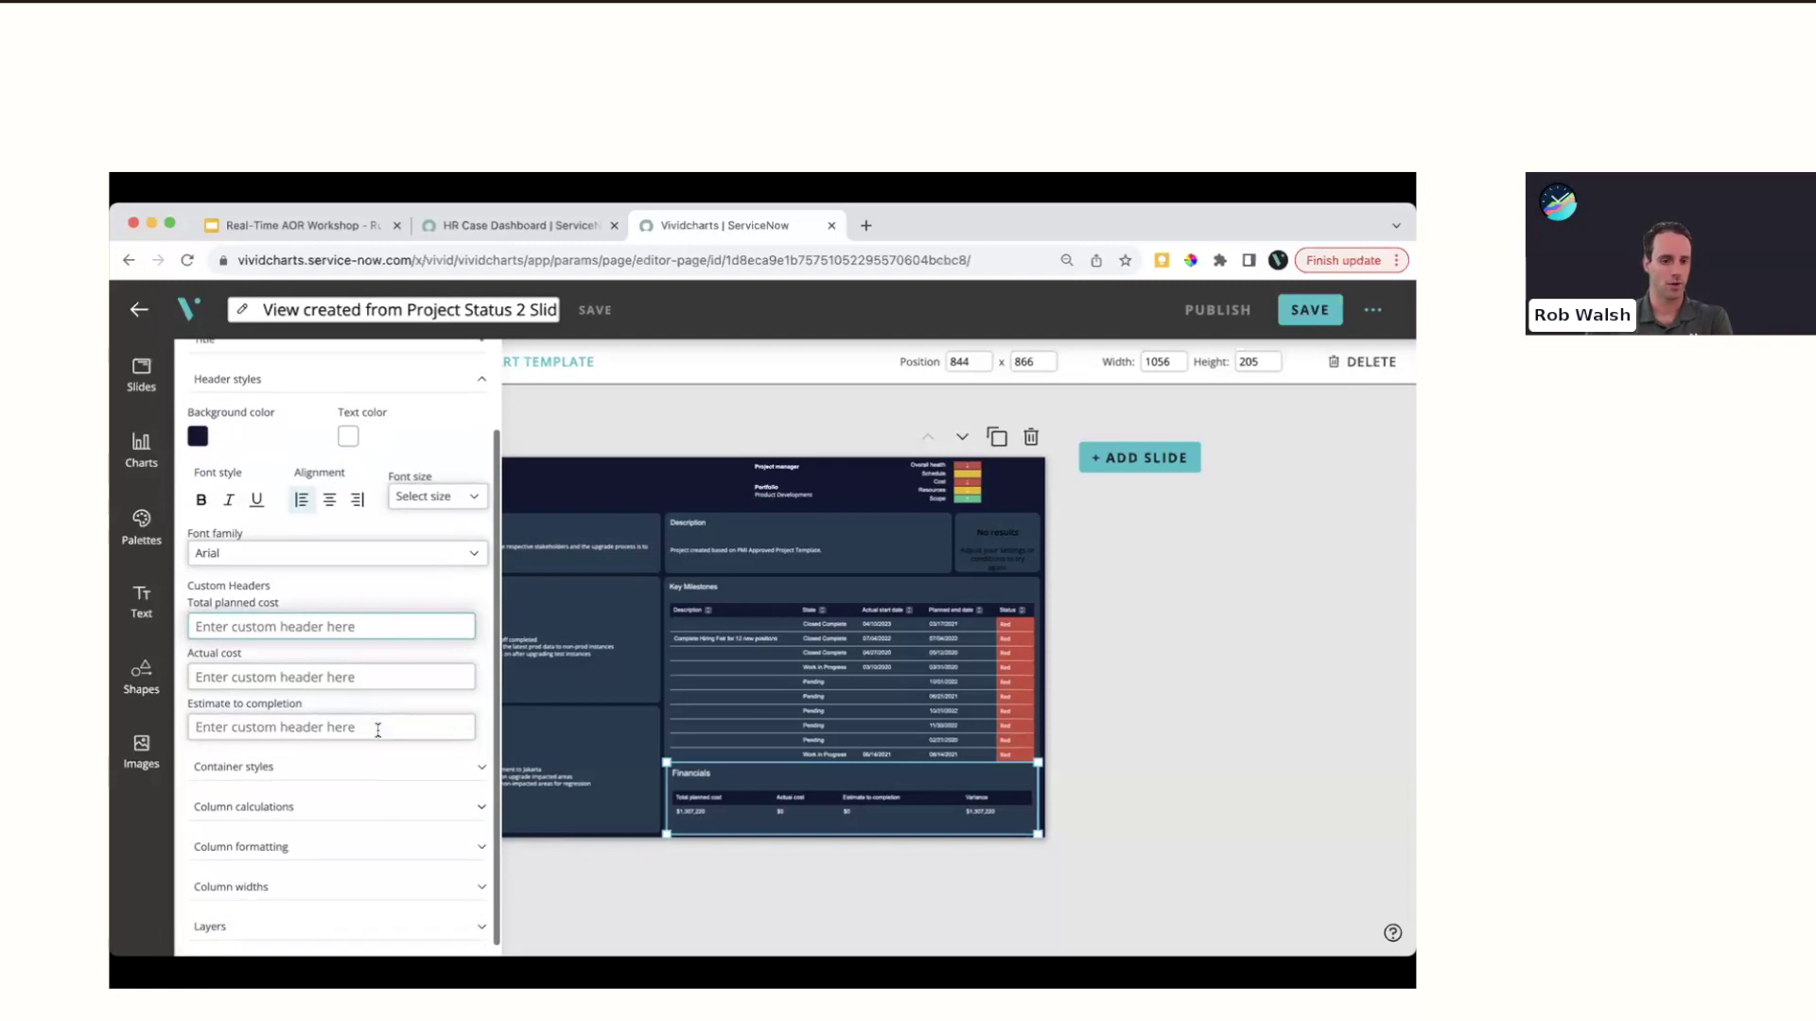
{"action": "left_click", "coordinate": [238, 615]}
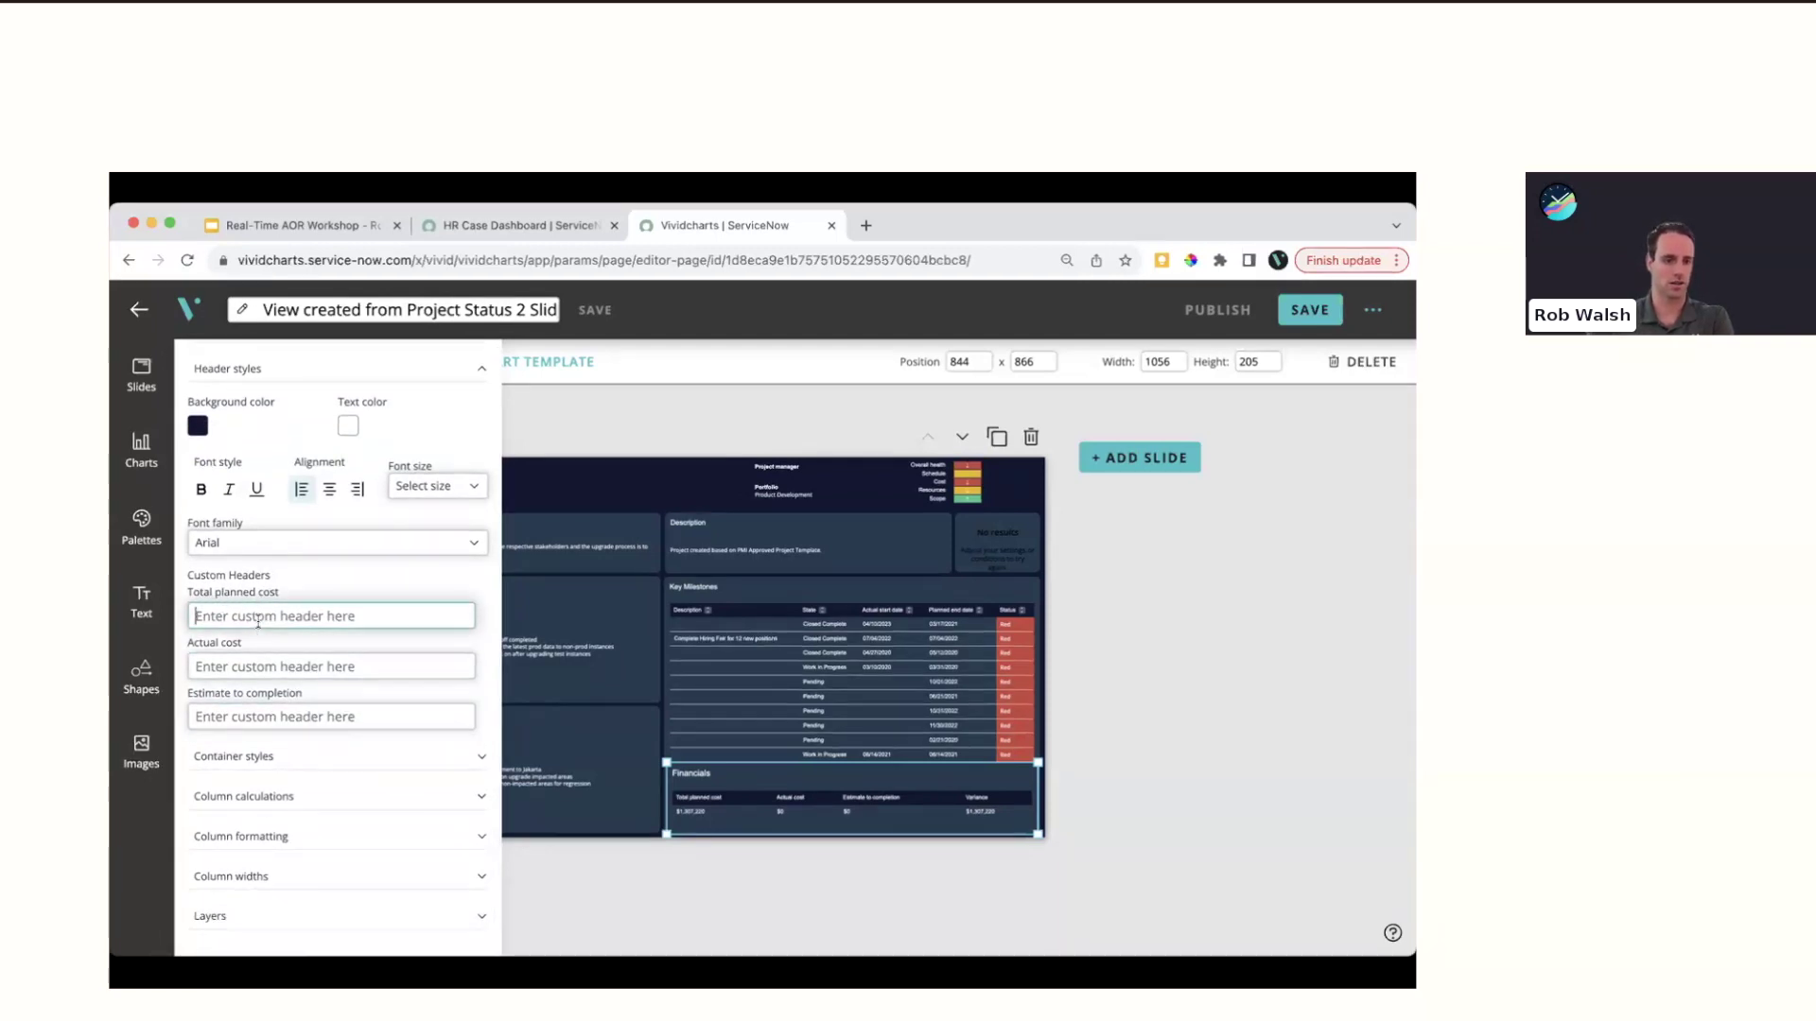
{"action": "type", "text": "Total Planned Cost"}
{"action": "left_click", "coordinate": [250, 666]}
{"action": "type", "text": "Actual Cost"}
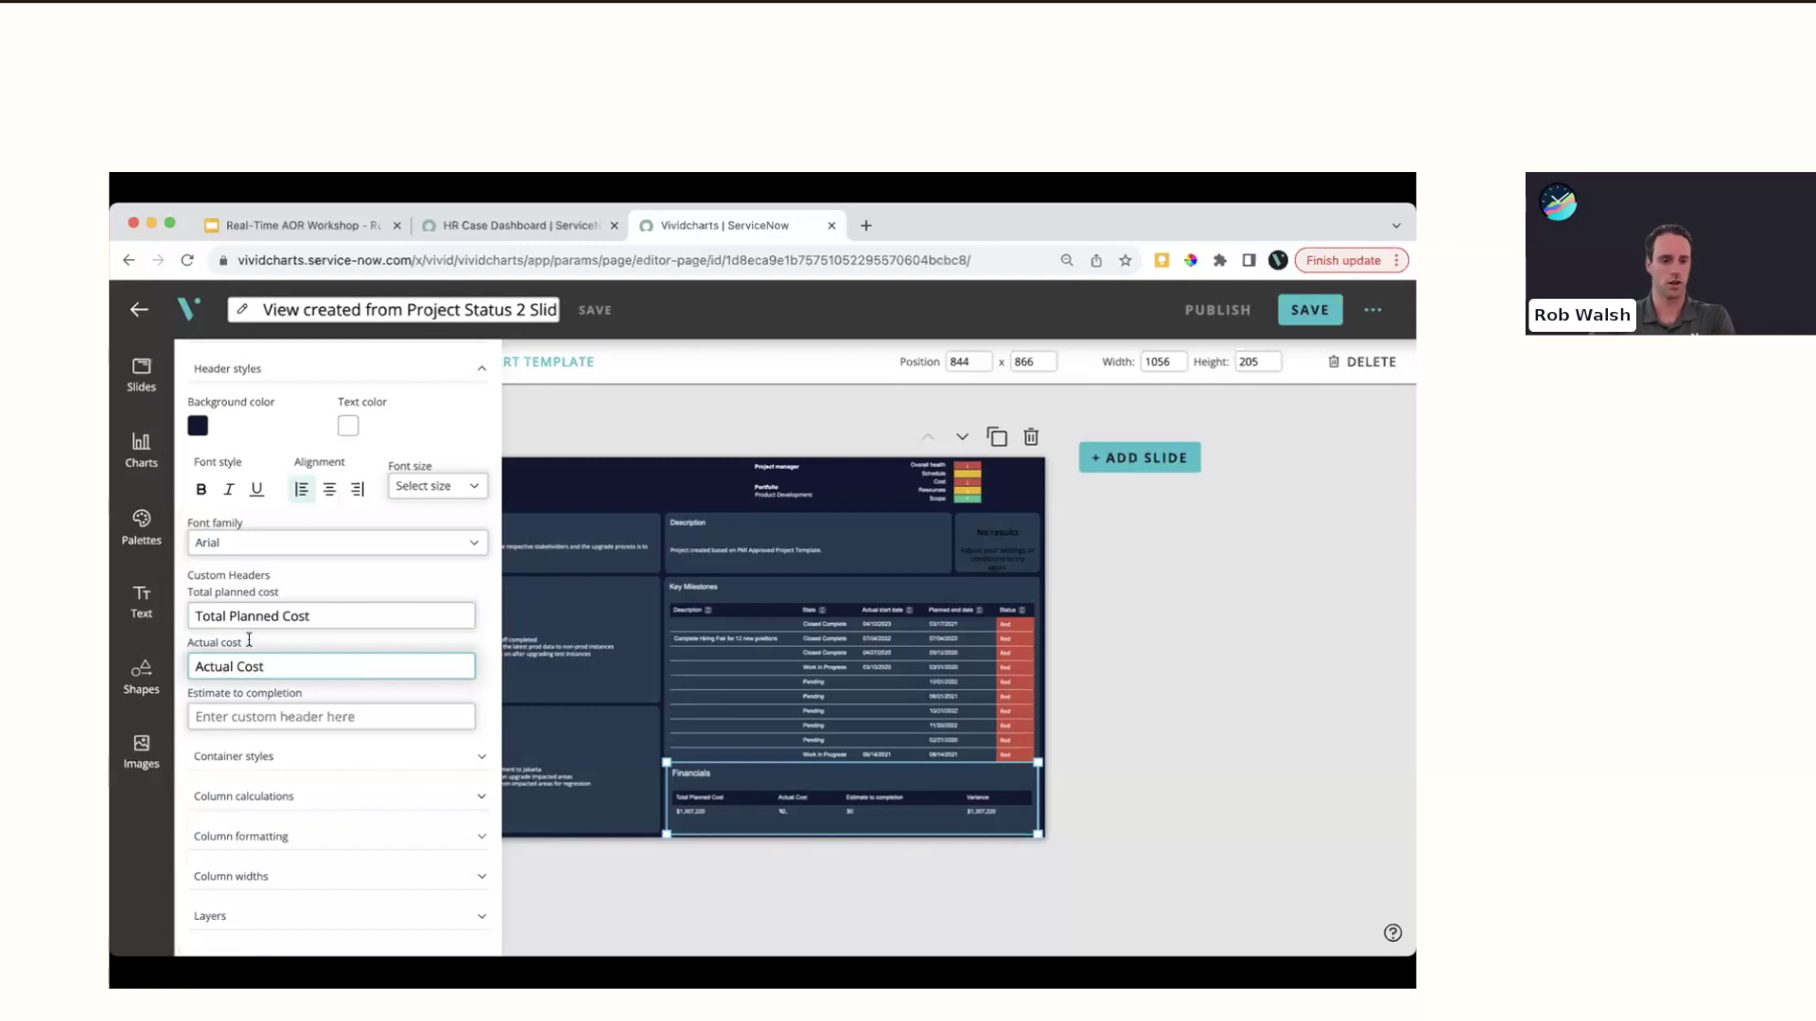
{"action": "left_click", "coordinate": [286, 716]}
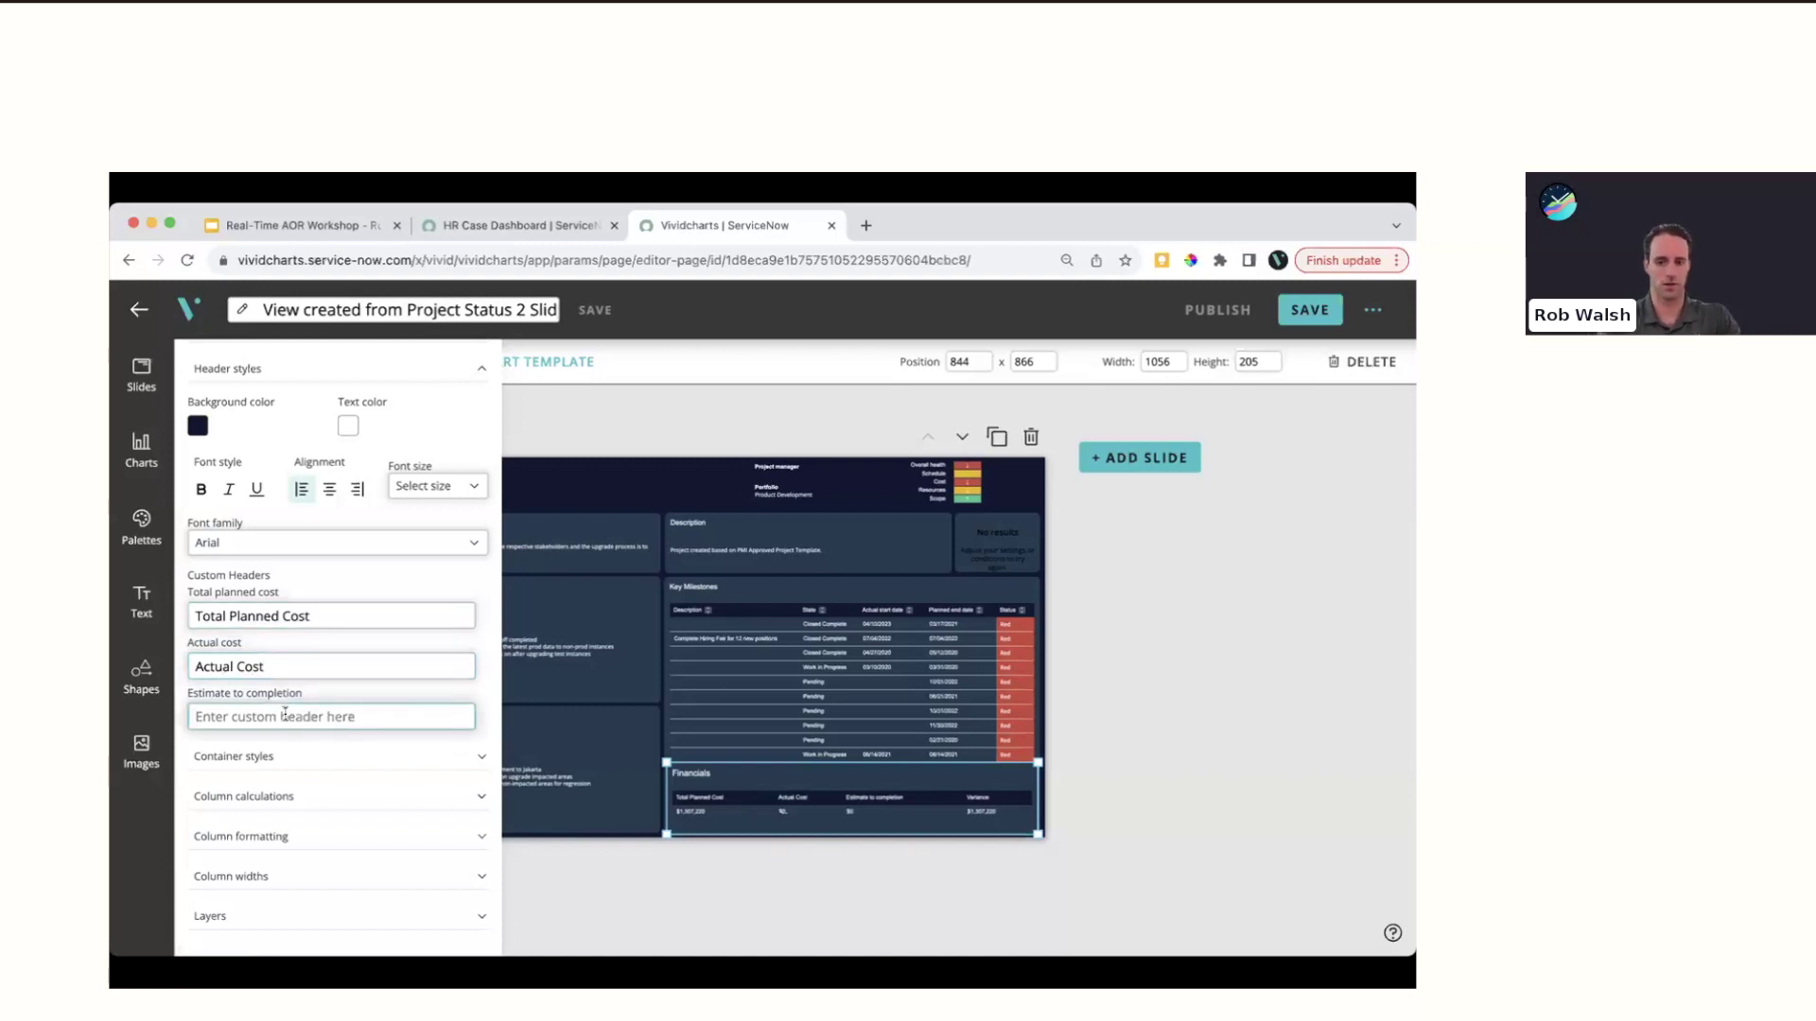
{"action": "type", "text": "Estimate"}
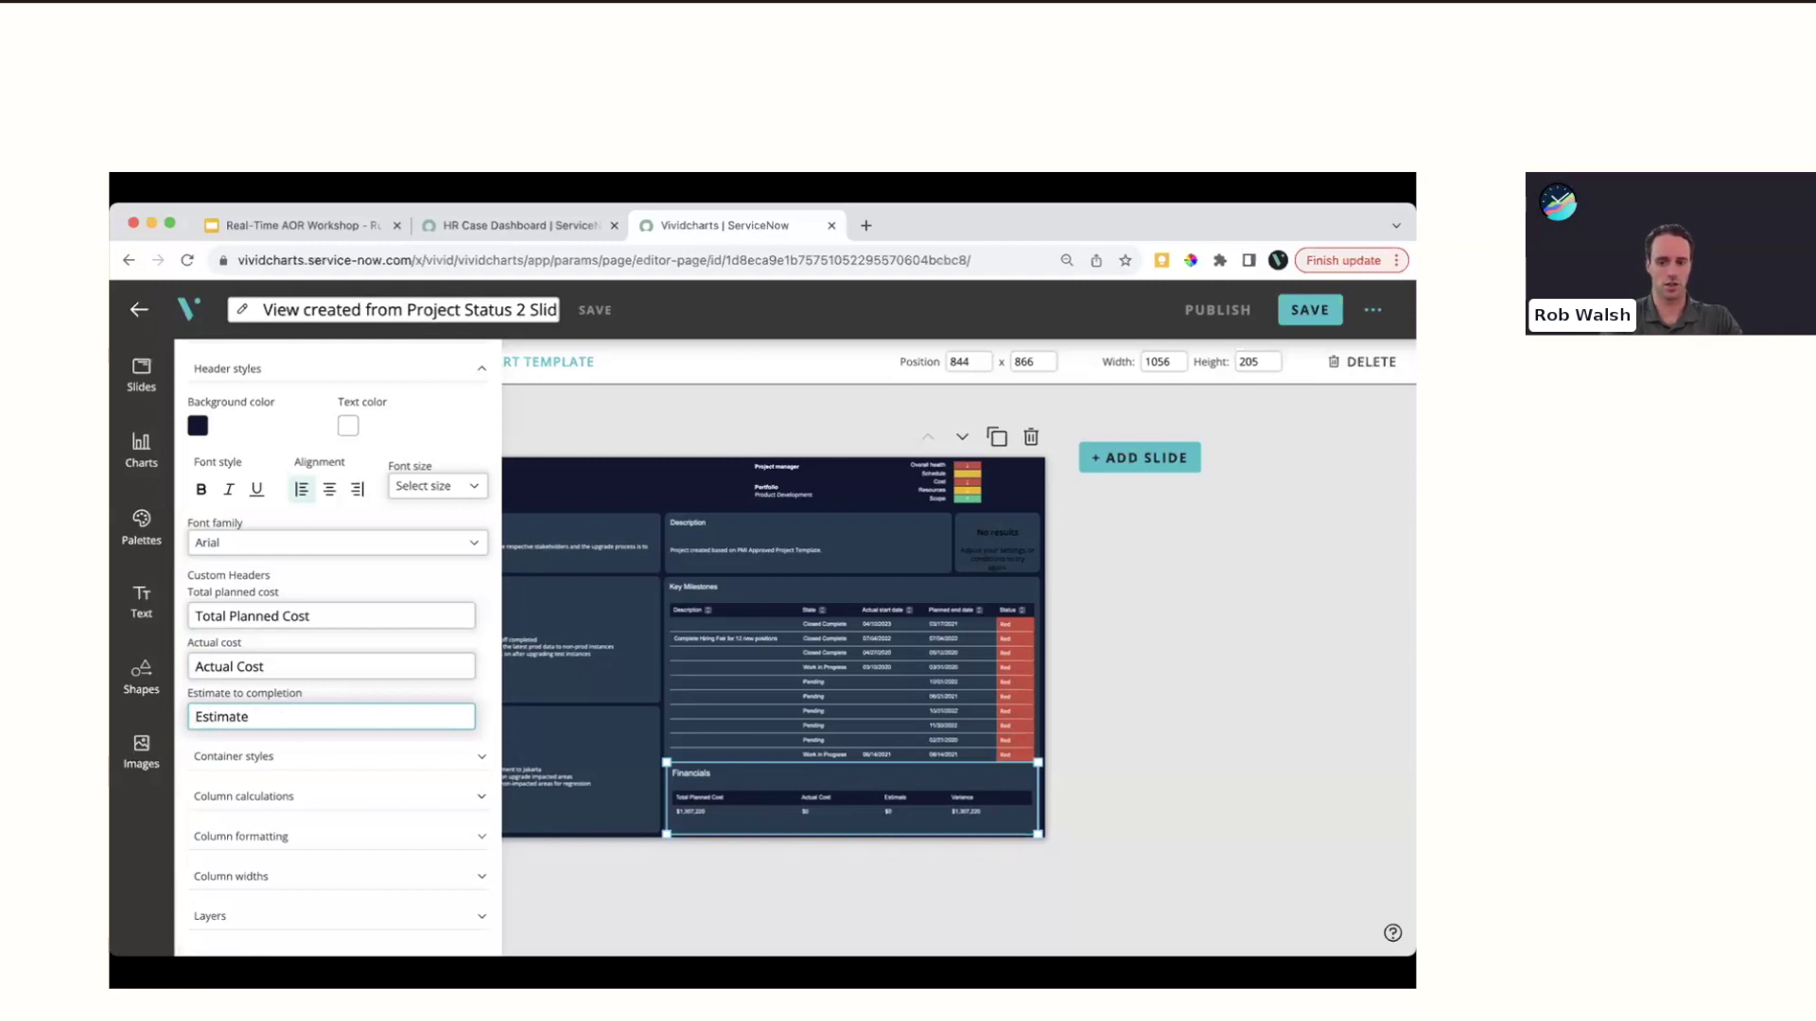
{"action": "type", "text": "Completion"}
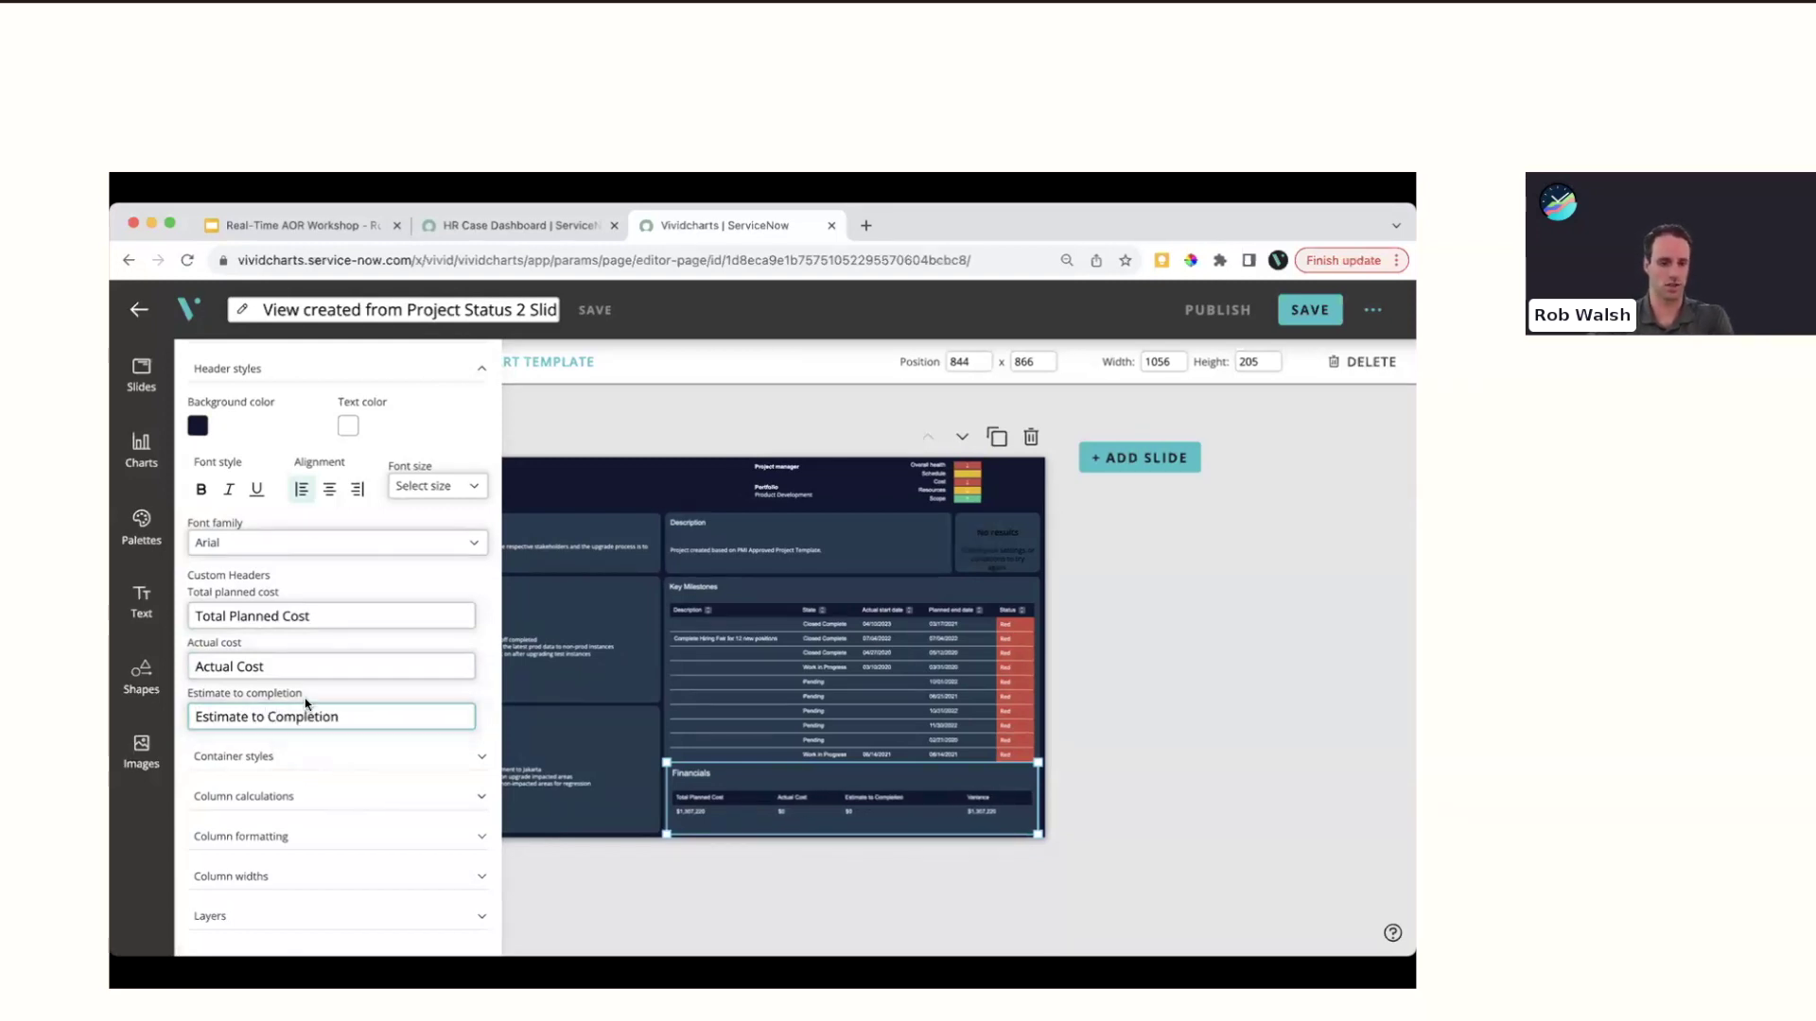
{"action": "scroll", "coordinate": [326, 664], "scroll_direction": "up", "scroll_amount": 3}
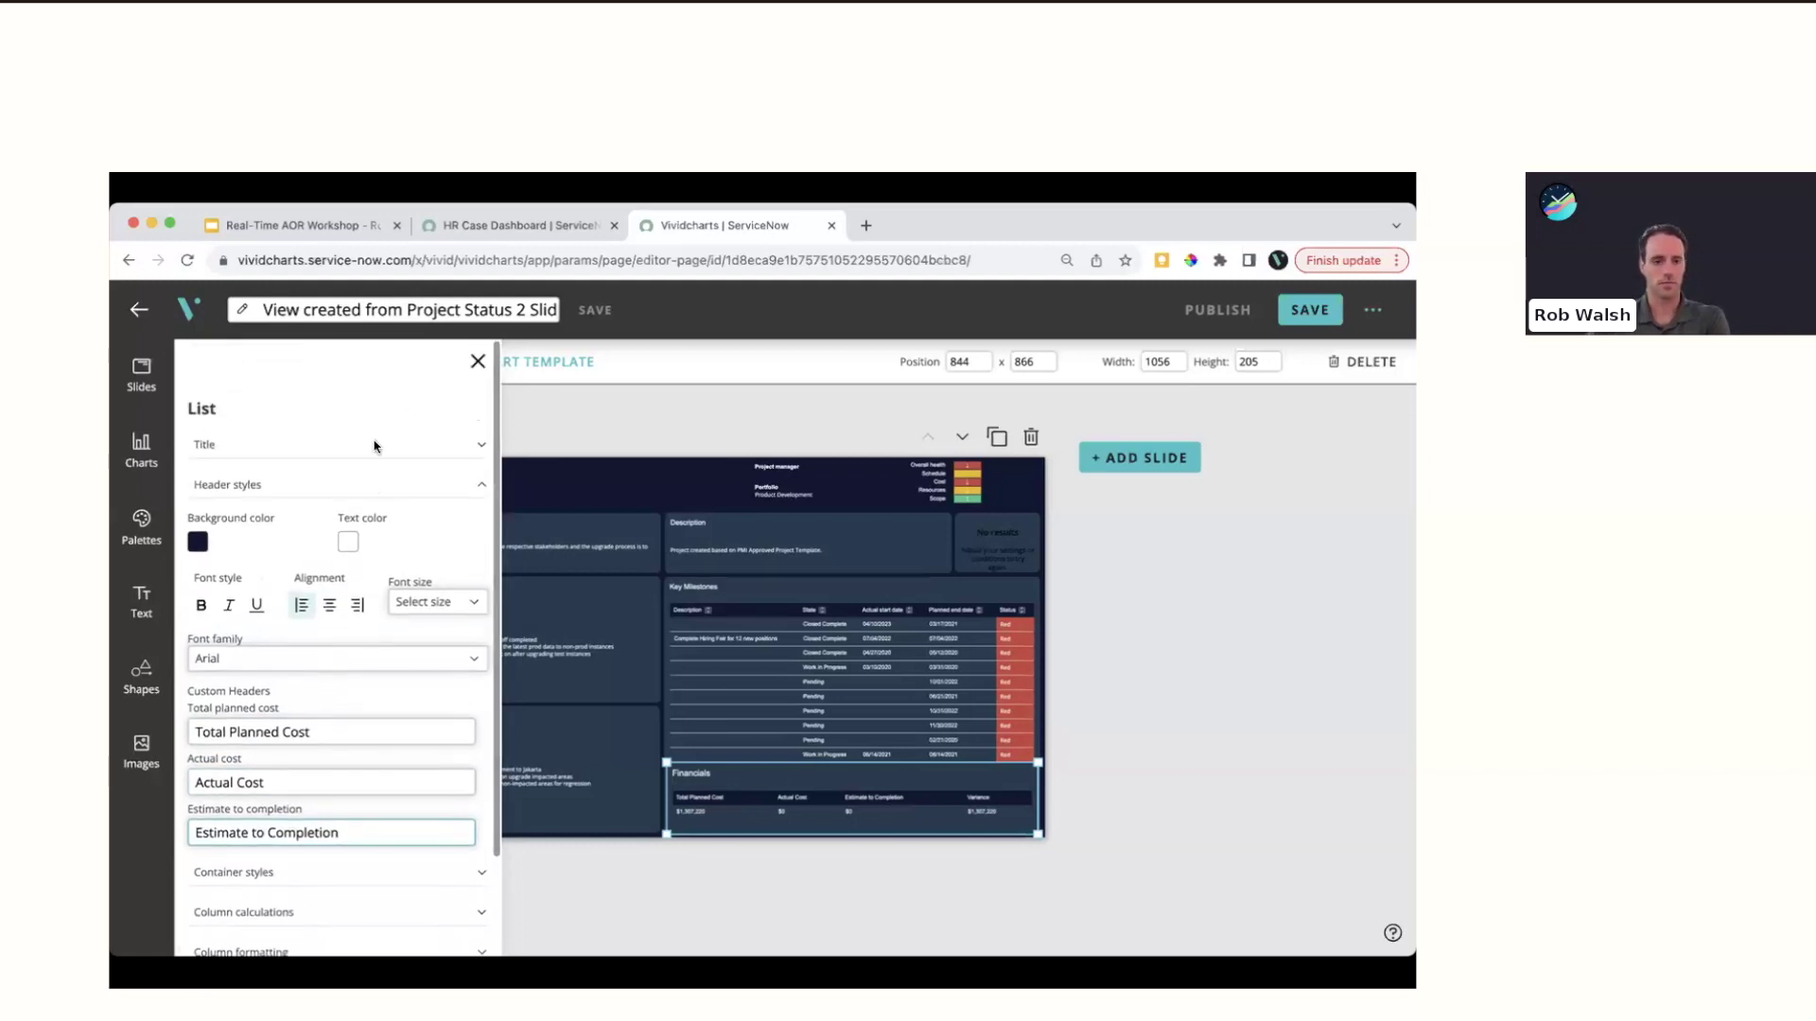
Set the Financials list's container background to a dark slate matching the neighbouring slide panels and close its styling
{"action": "left_click", "coordinate": [437, 482]}
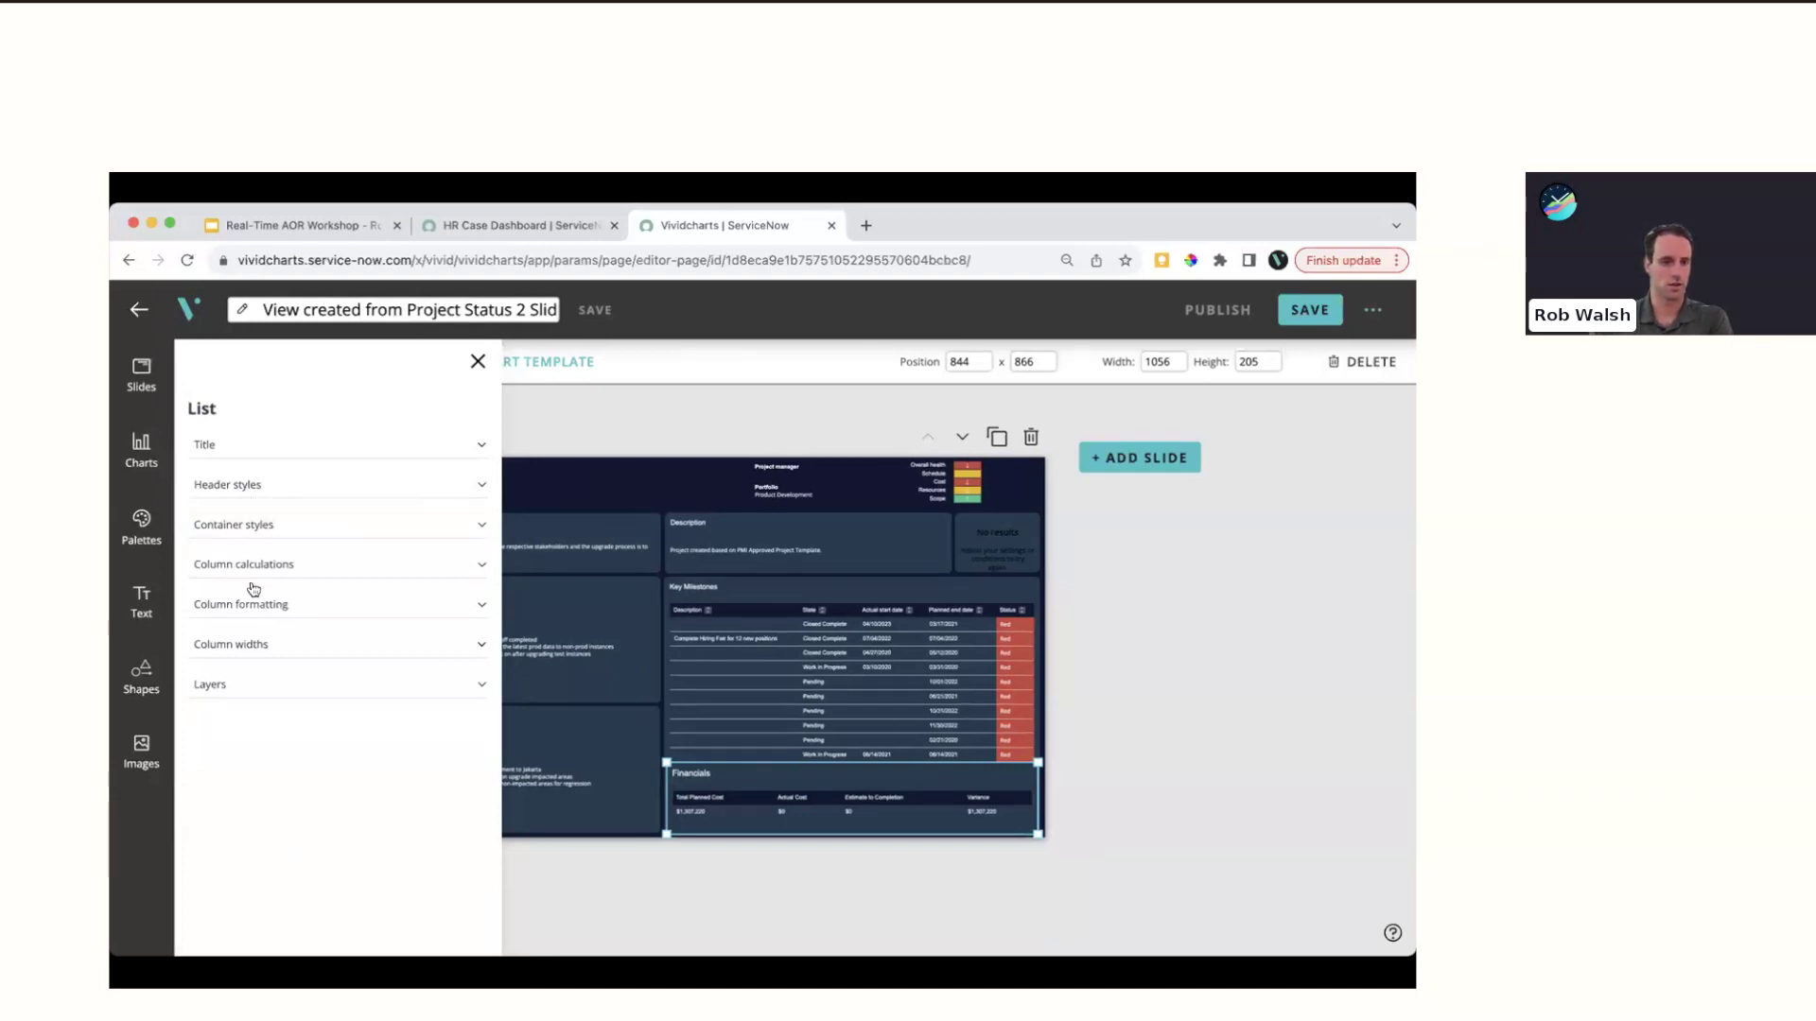
{"action": "left_click", "coordinate": [239, 526]}
{"action": "left_click", "coordinate": [346, 584]}
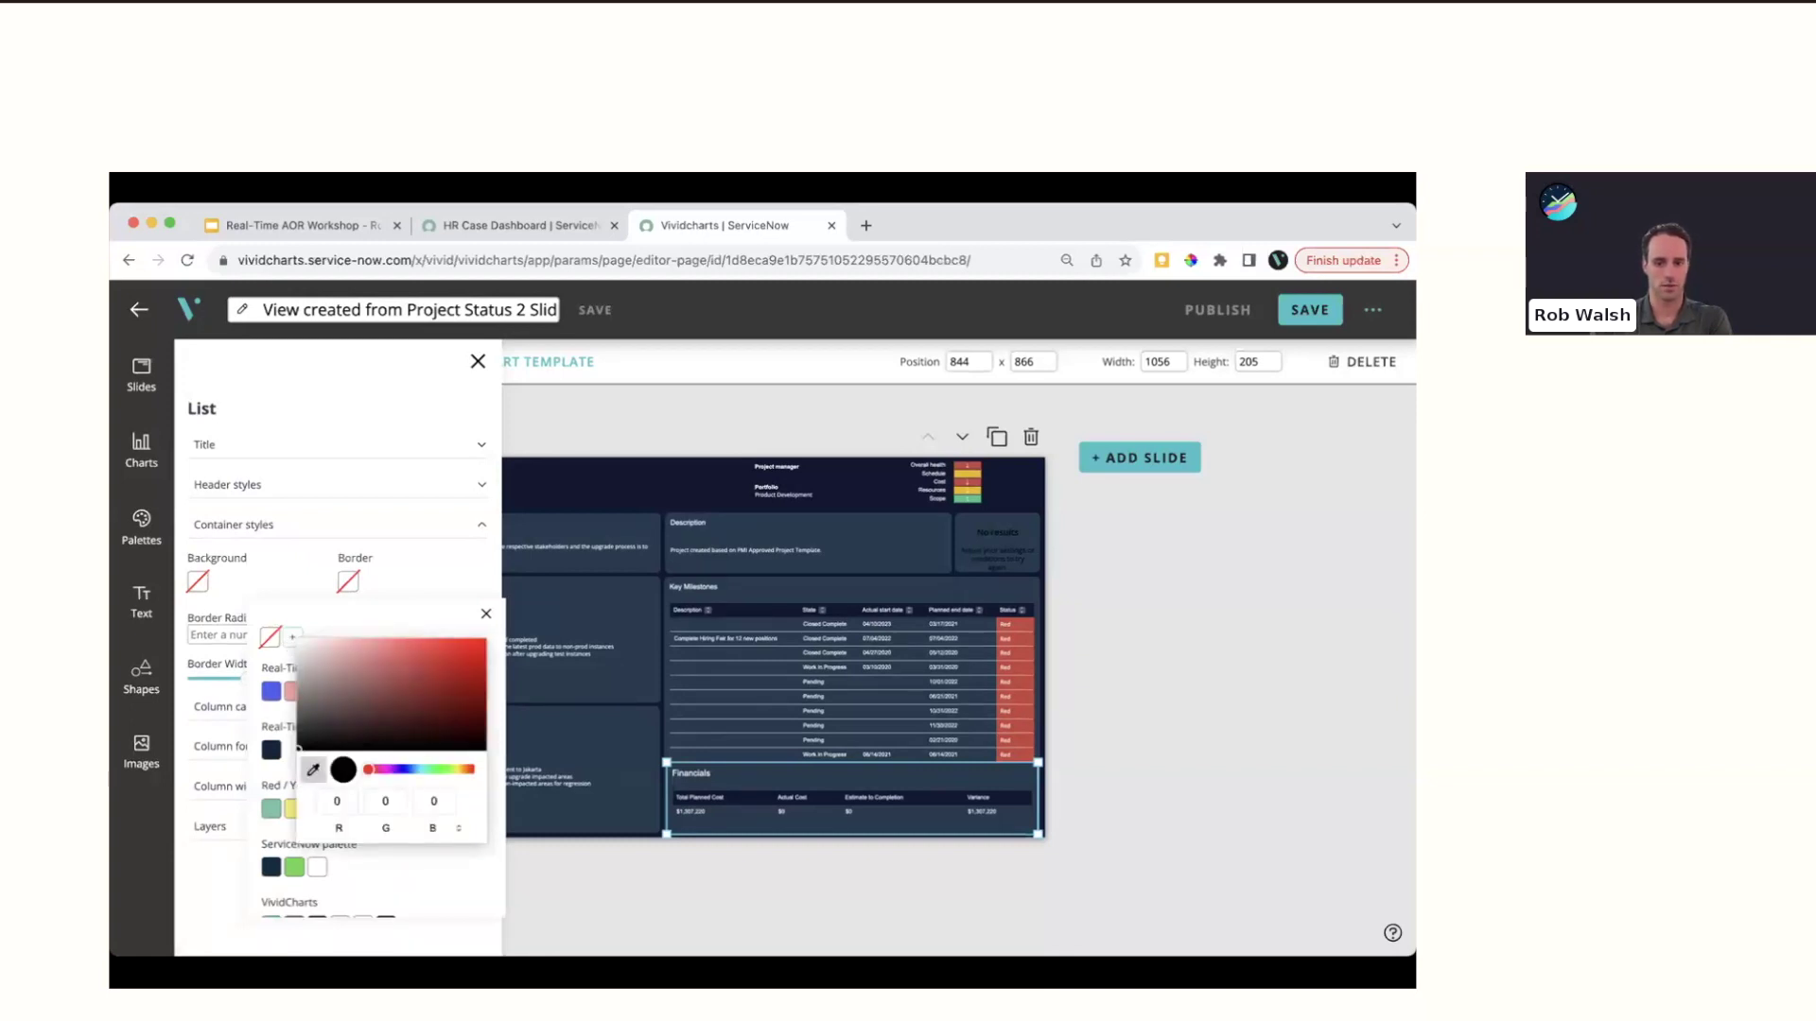
{"action": "left_click", "coordinate": [271, 750]}
{"action": "left_click", "coordinate": [420, 580]}
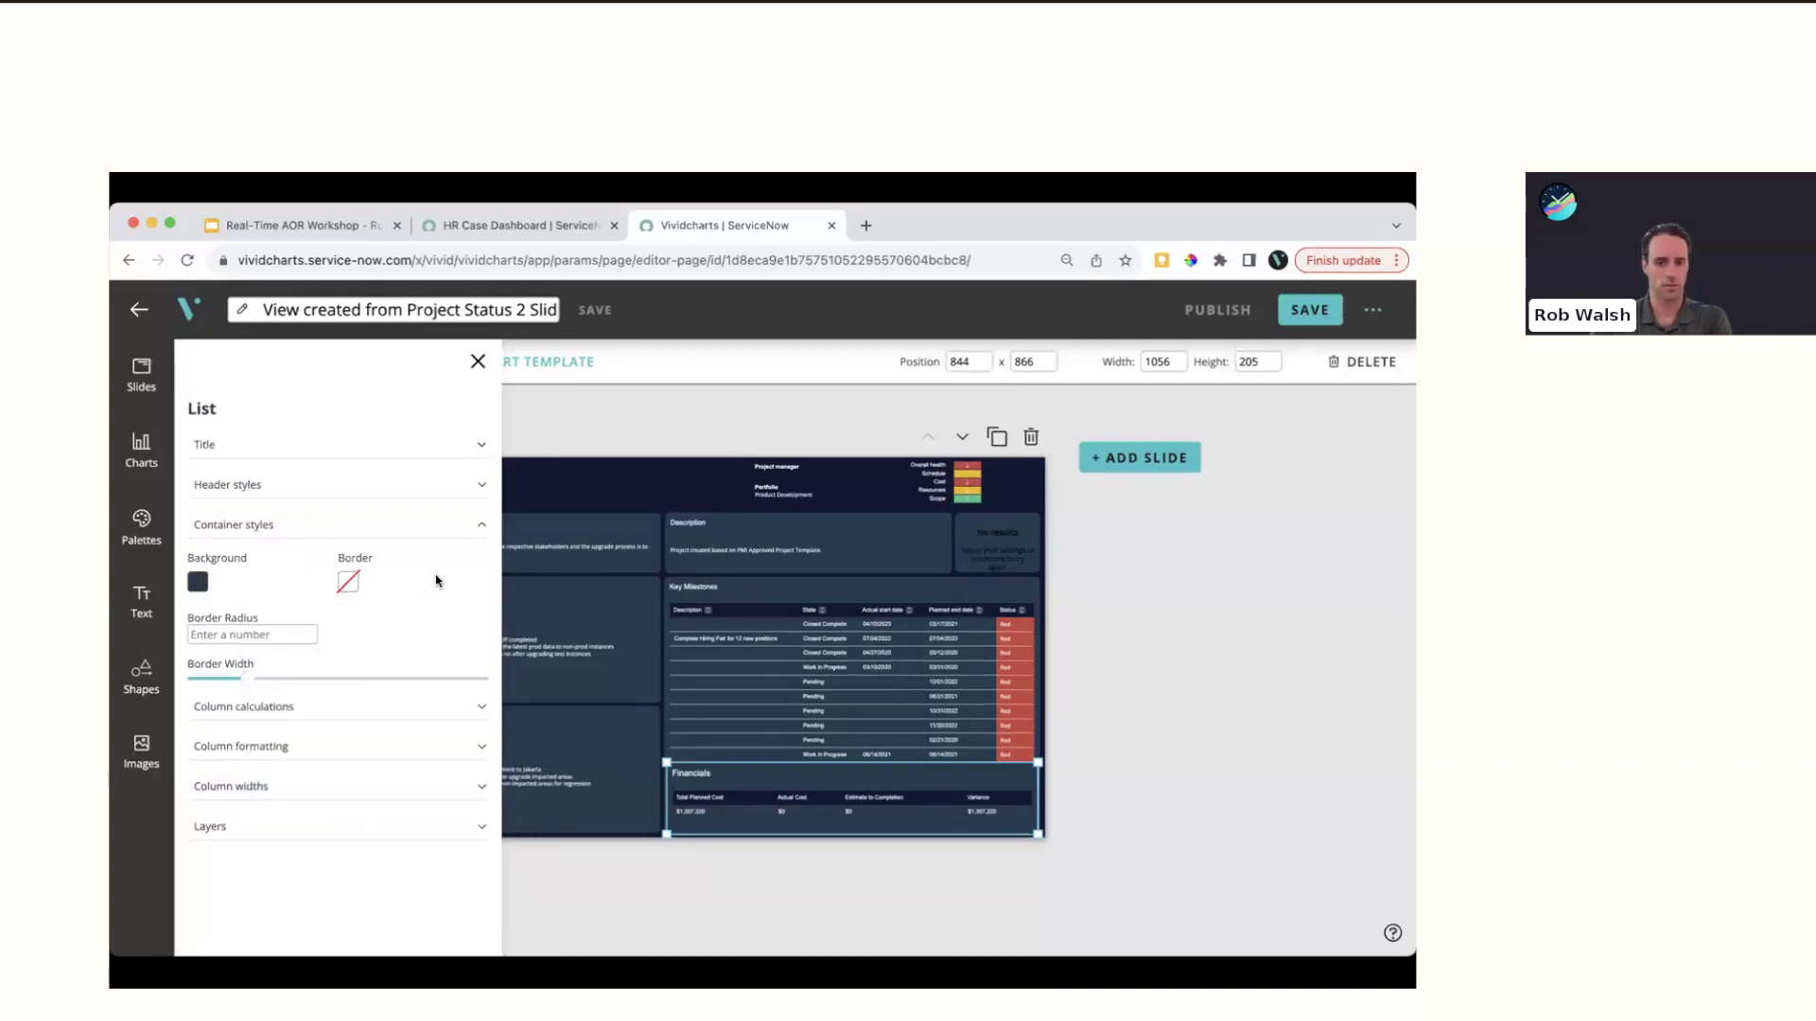
{"action": "left_click", "coordinate": [477, 362]}
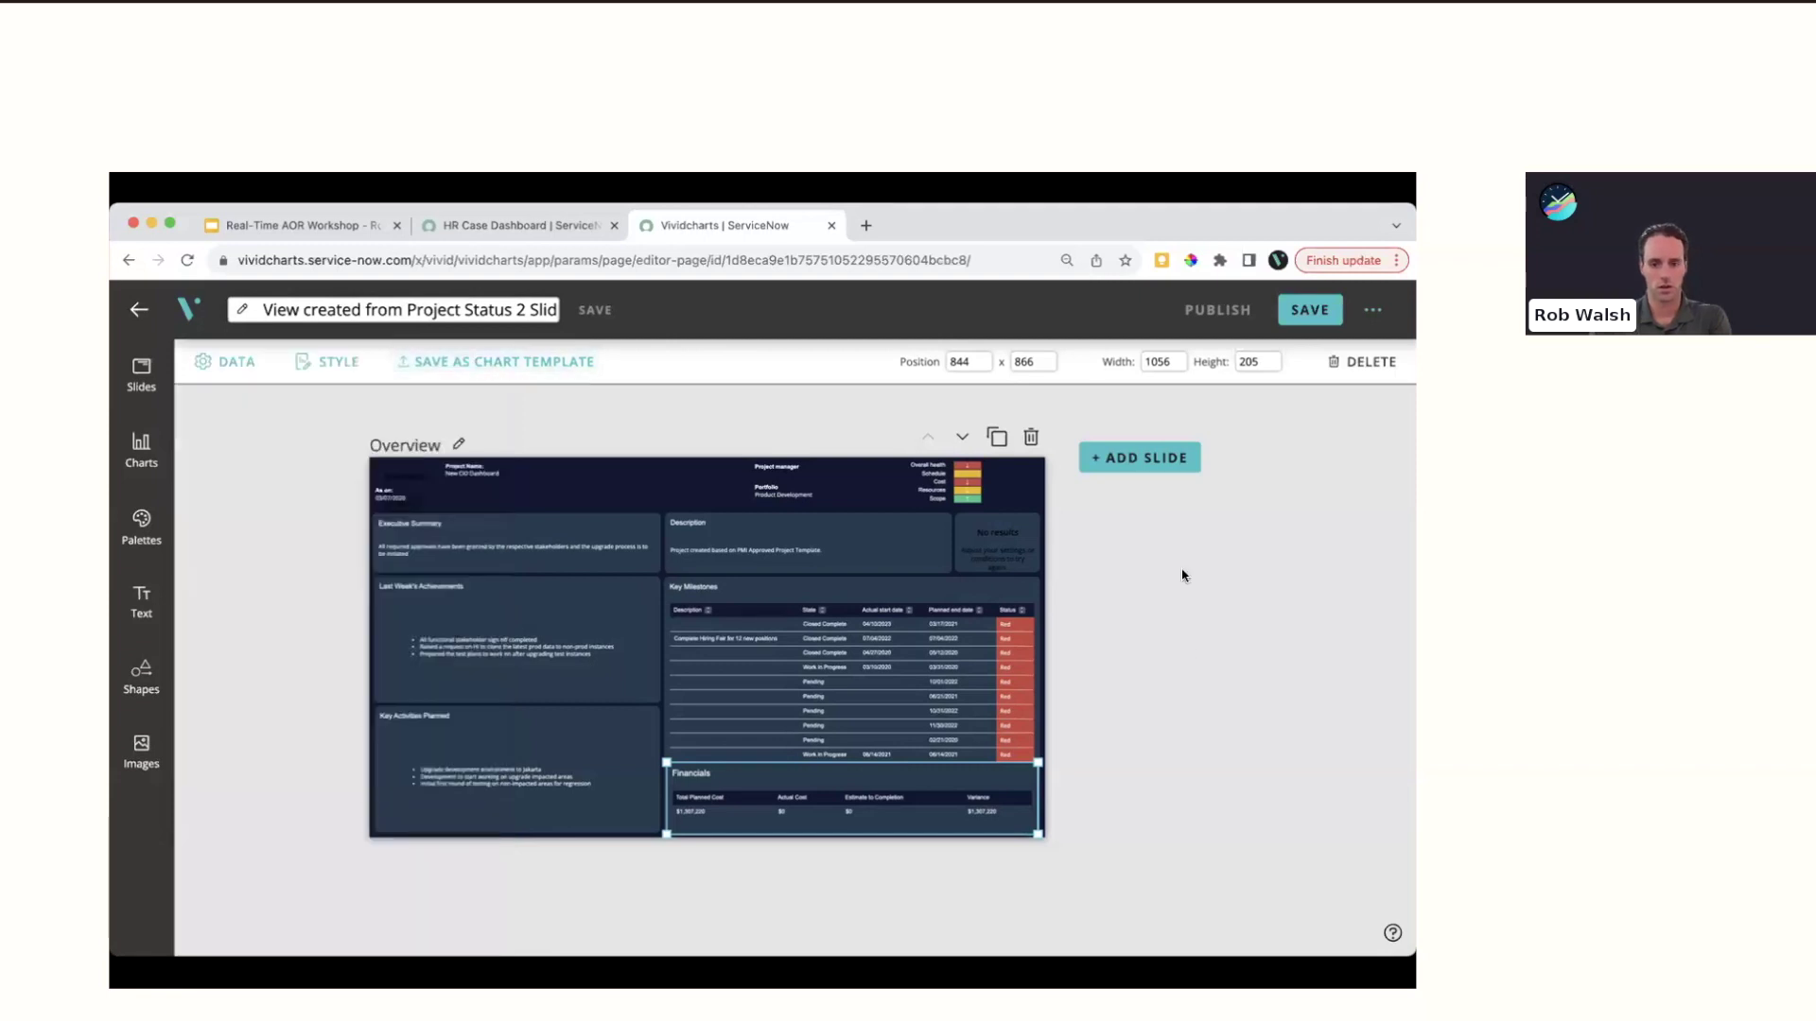
{"action": "left_click", "coordinate": [1137, 756]}
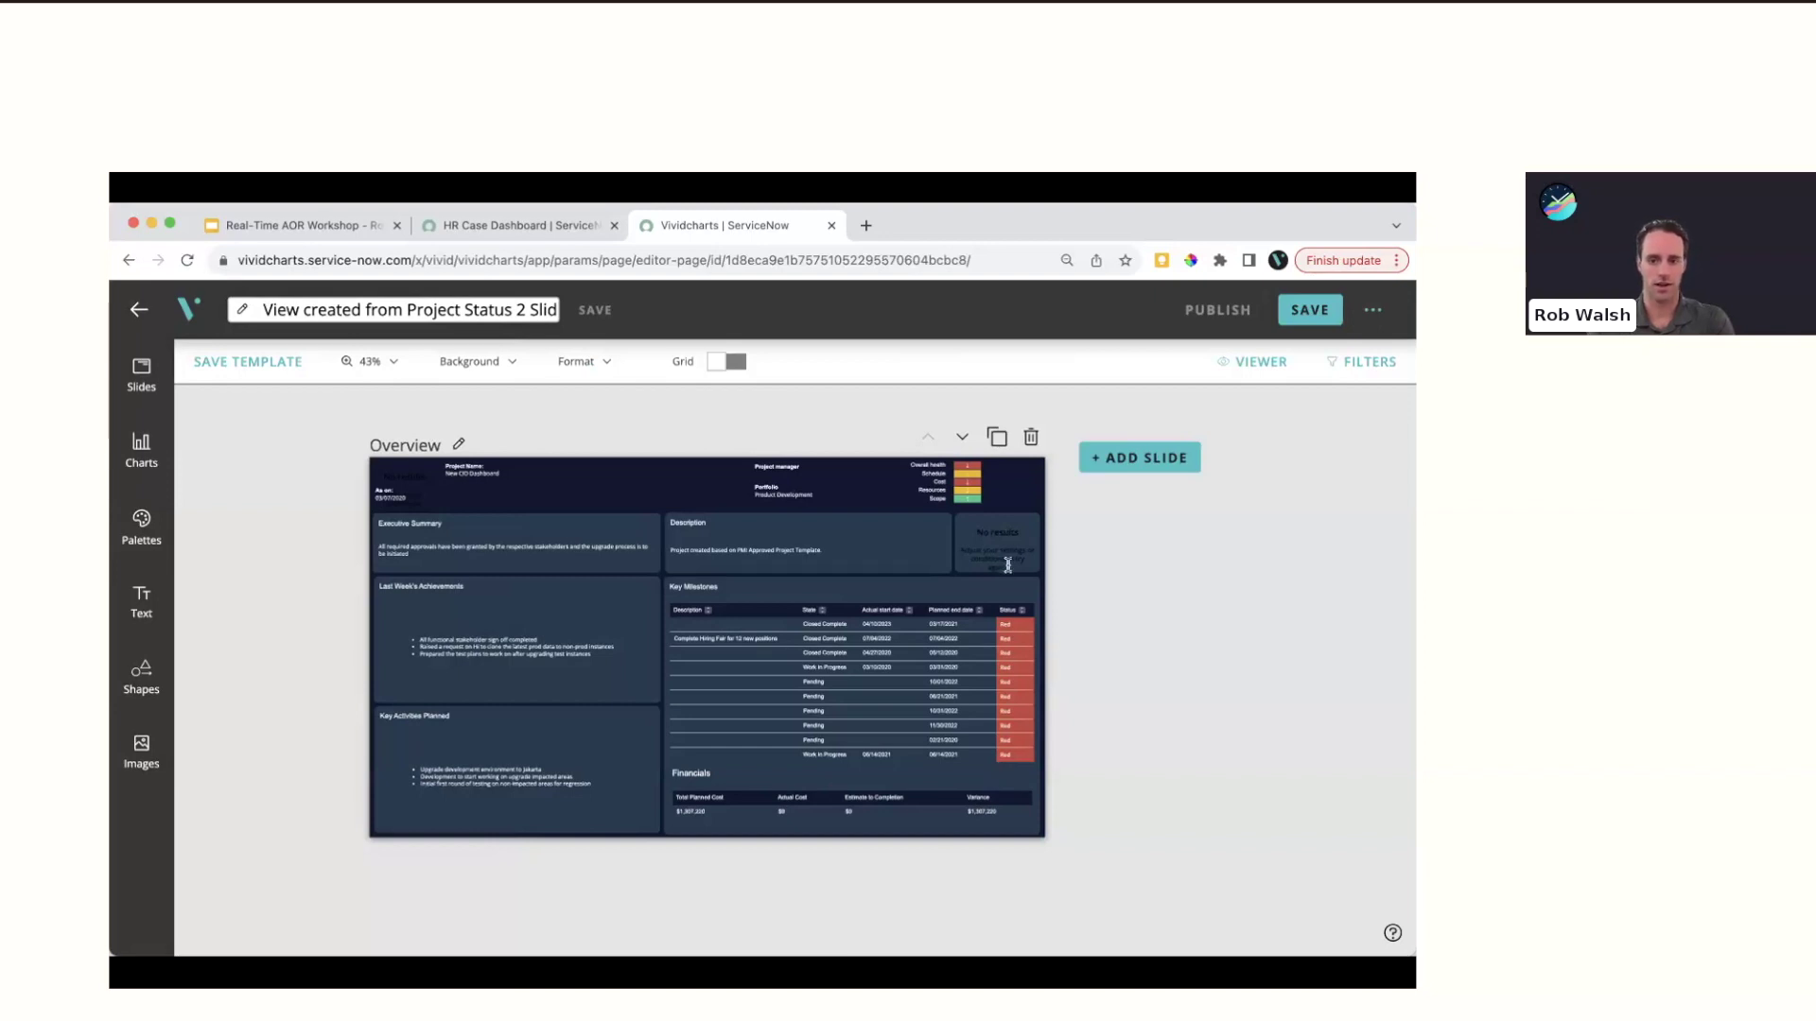
Set the record of the empty chart beside Description to Acme Workday to Payroll Automation and save it
{"action": "left_click", "coordinate": [984, 548]}
{"action": "left_click", "coordinate": [262, 374]}
{"action": "left_click", "coordinate": [251, 458]}
{"action": "type", "text": "a"}
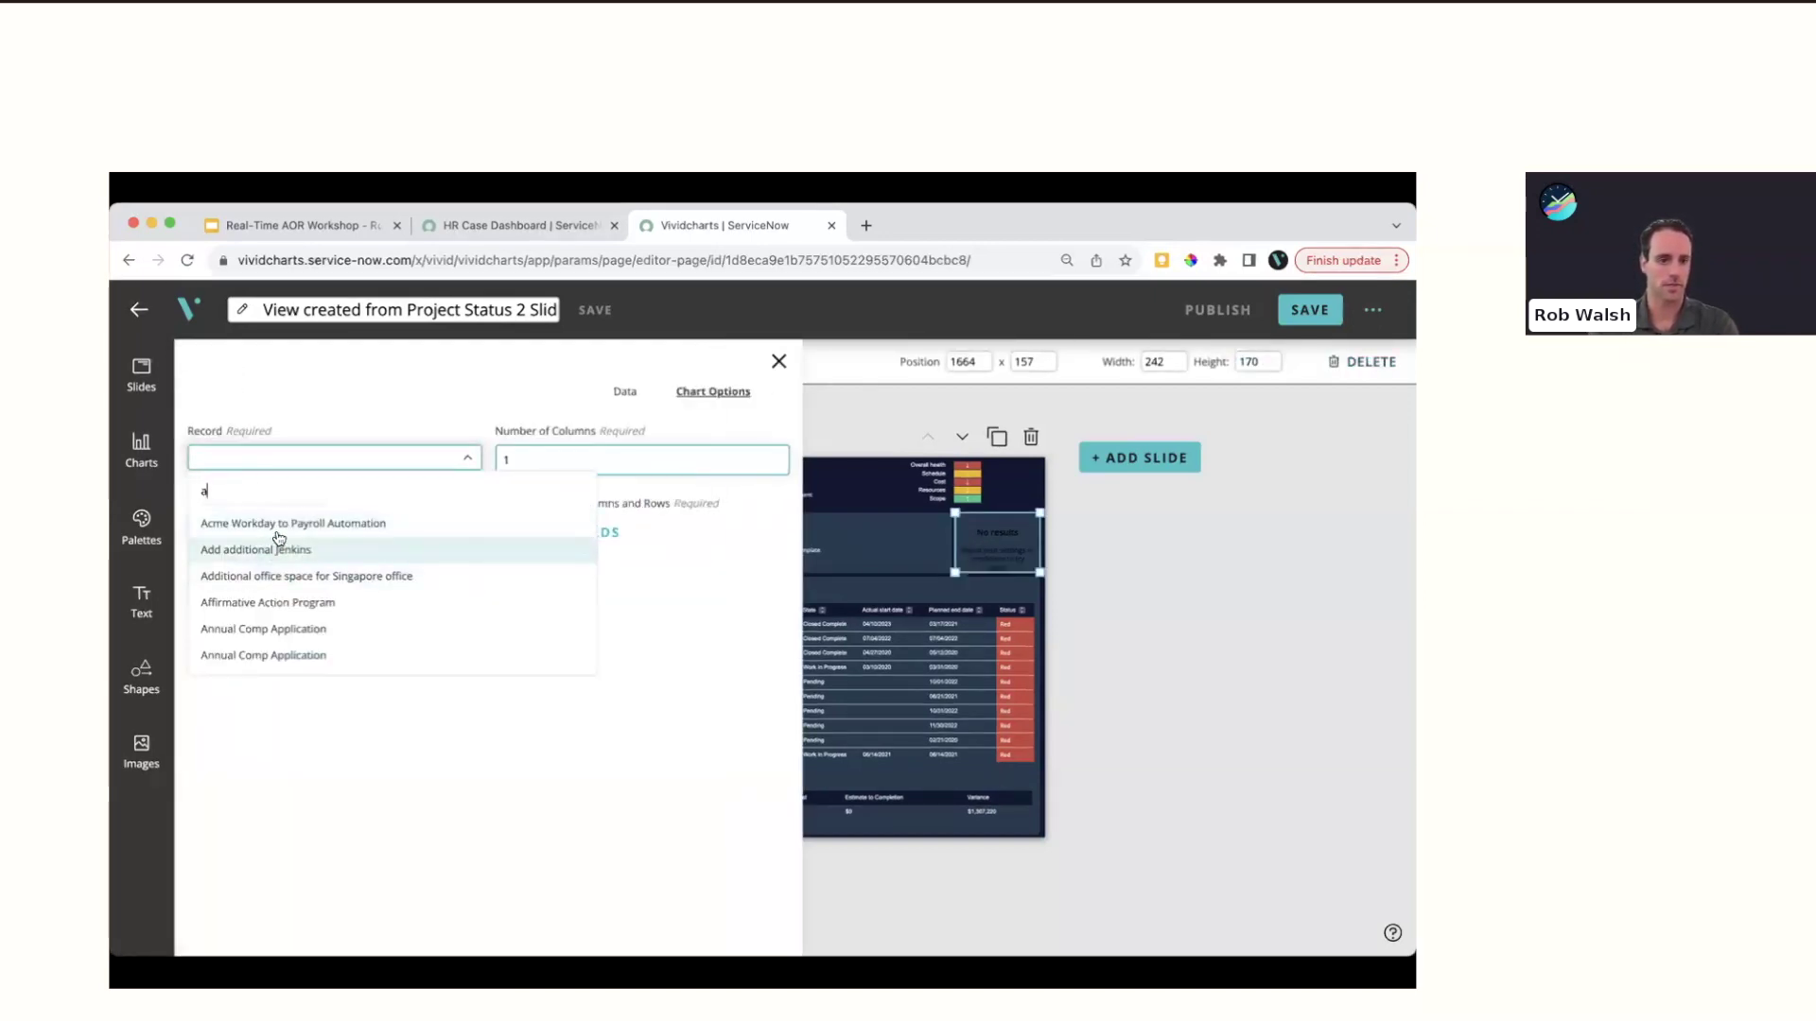
{"action": "left_click", "coordinate": [267, 523]}
{"action": "left_click", "coordinate": [302, 641]}
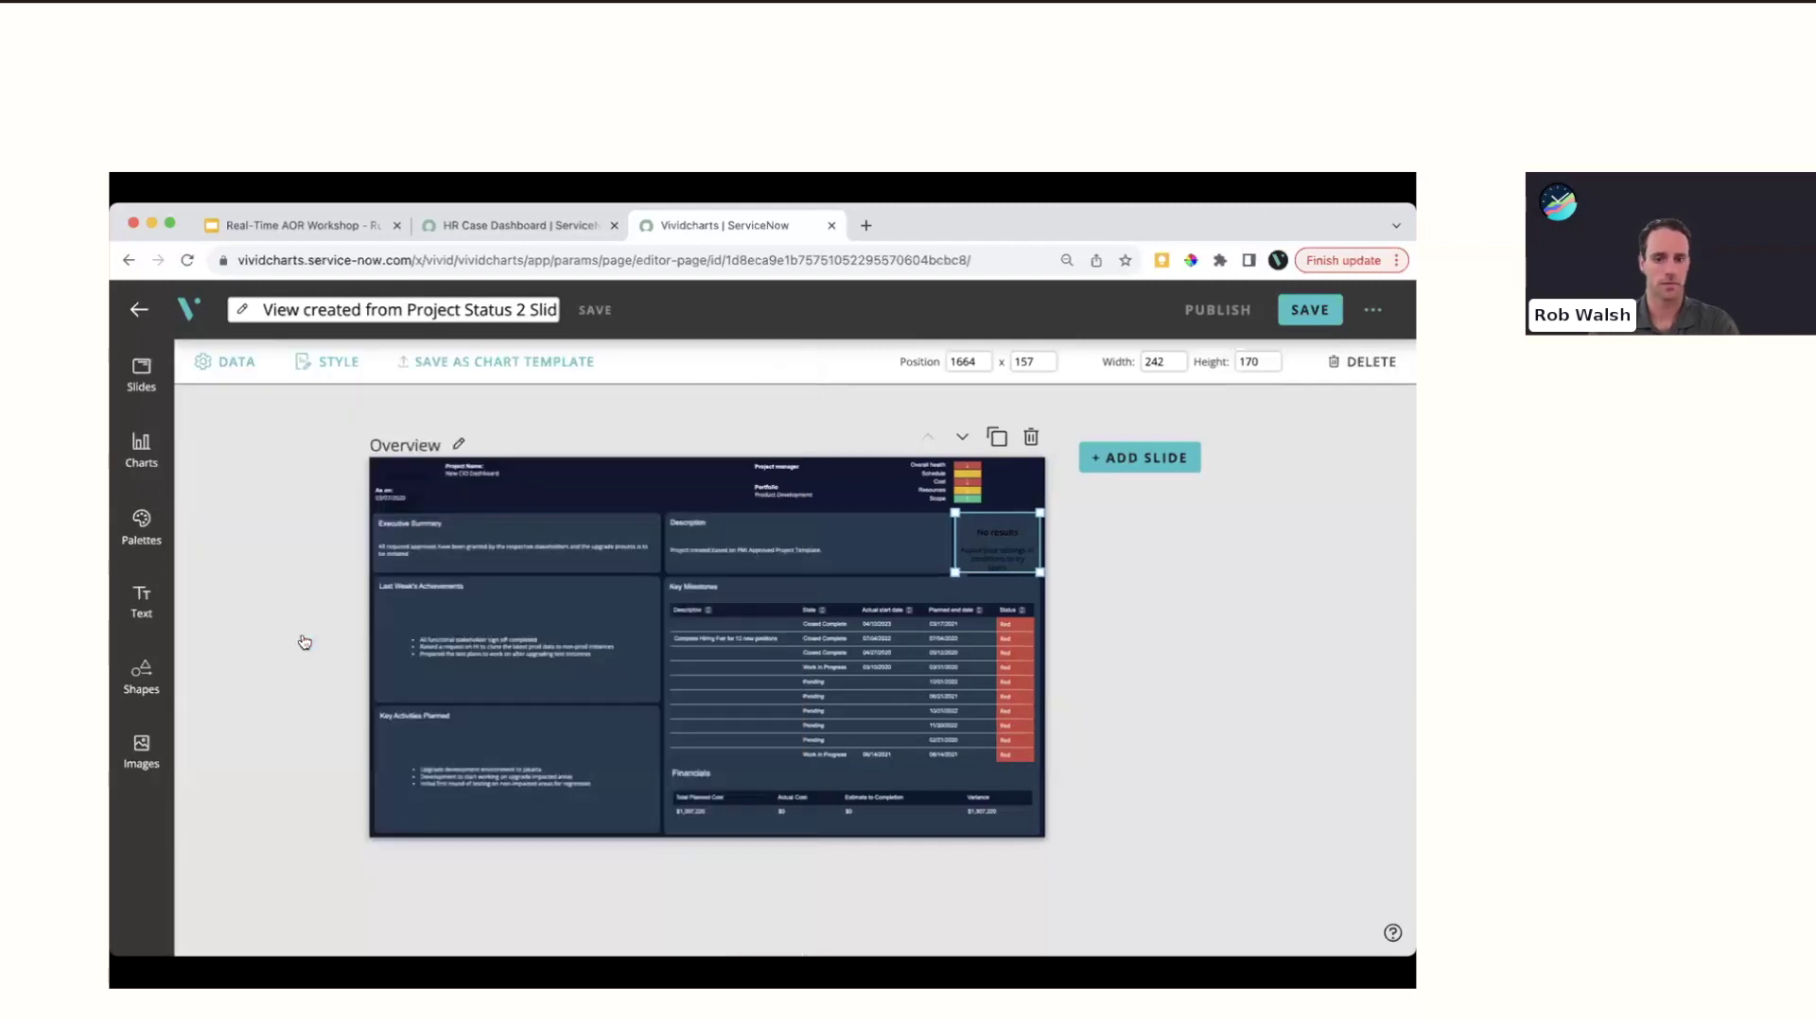
Set the record of the empty chart in the header band's upper-left corner to Acme Workday to Payroll Automation and save it
{"action": "left_click", "coordinate": [412, 468]}
{"action": "left_click", "coordinate": [232, 362]}
{"action": "left_click", "coordinate": [242, 458]}
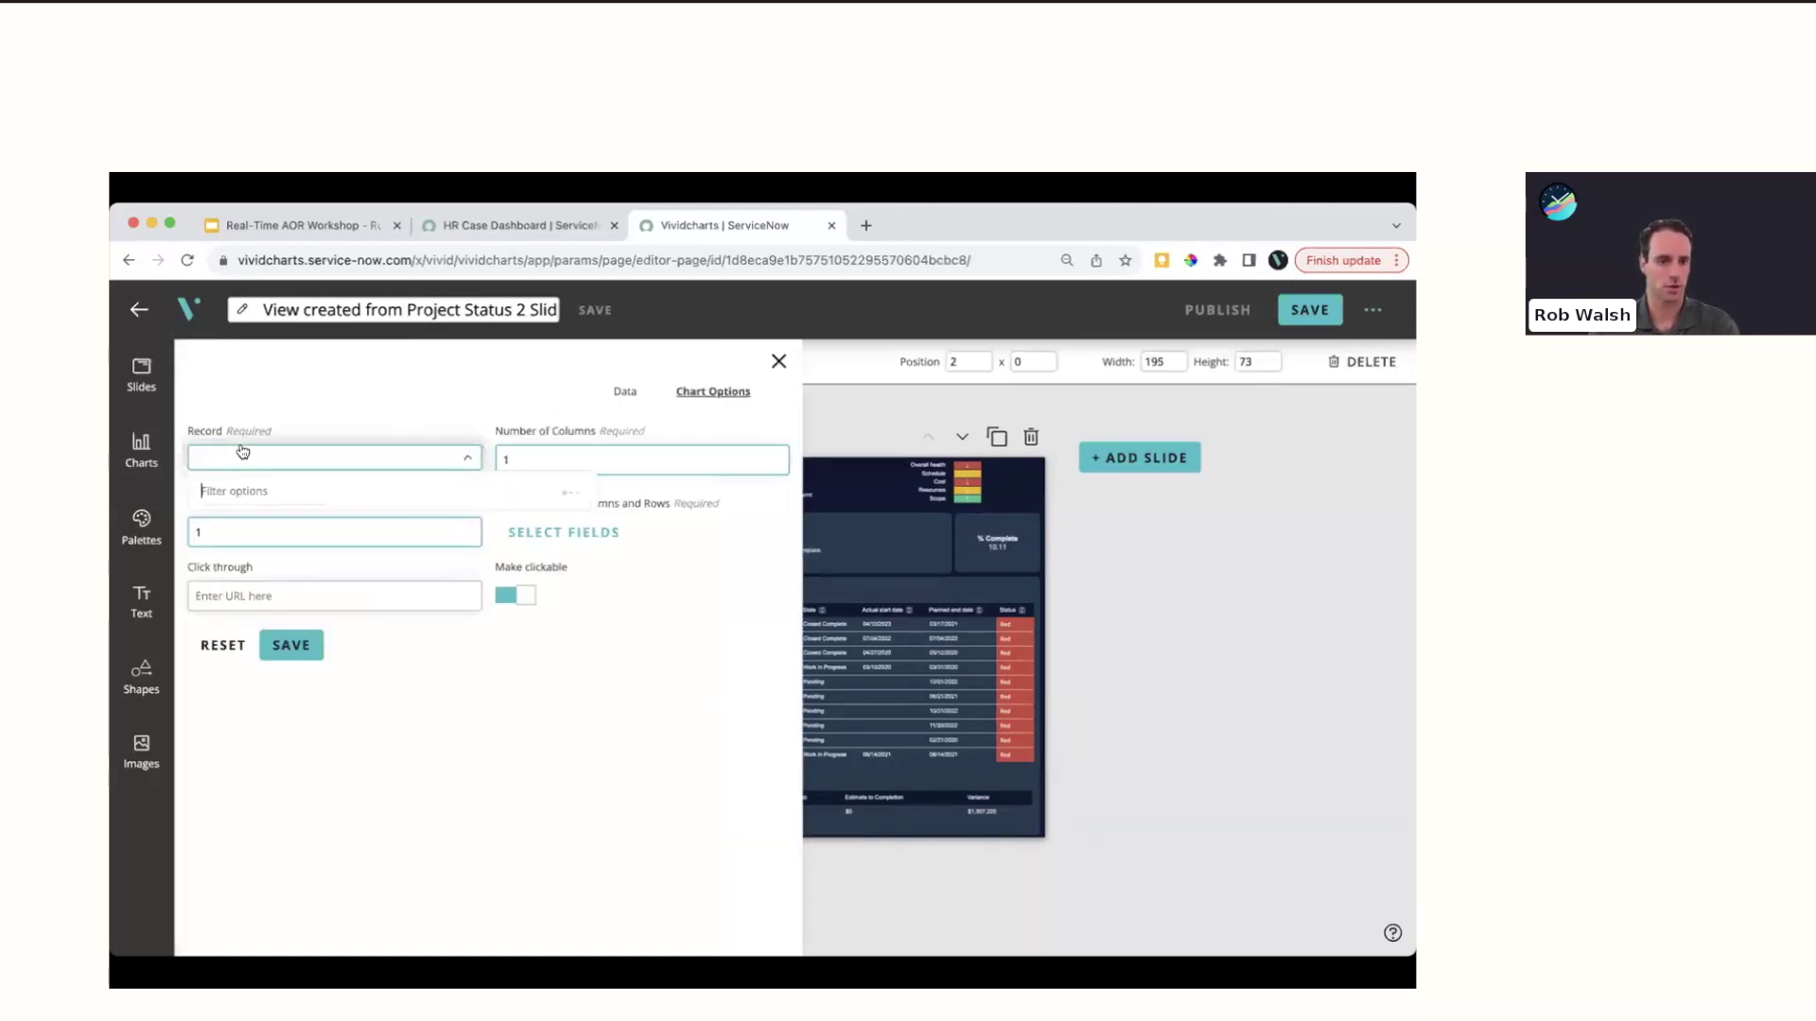
{"action": "left_click", "coordinate": [266, 528]}
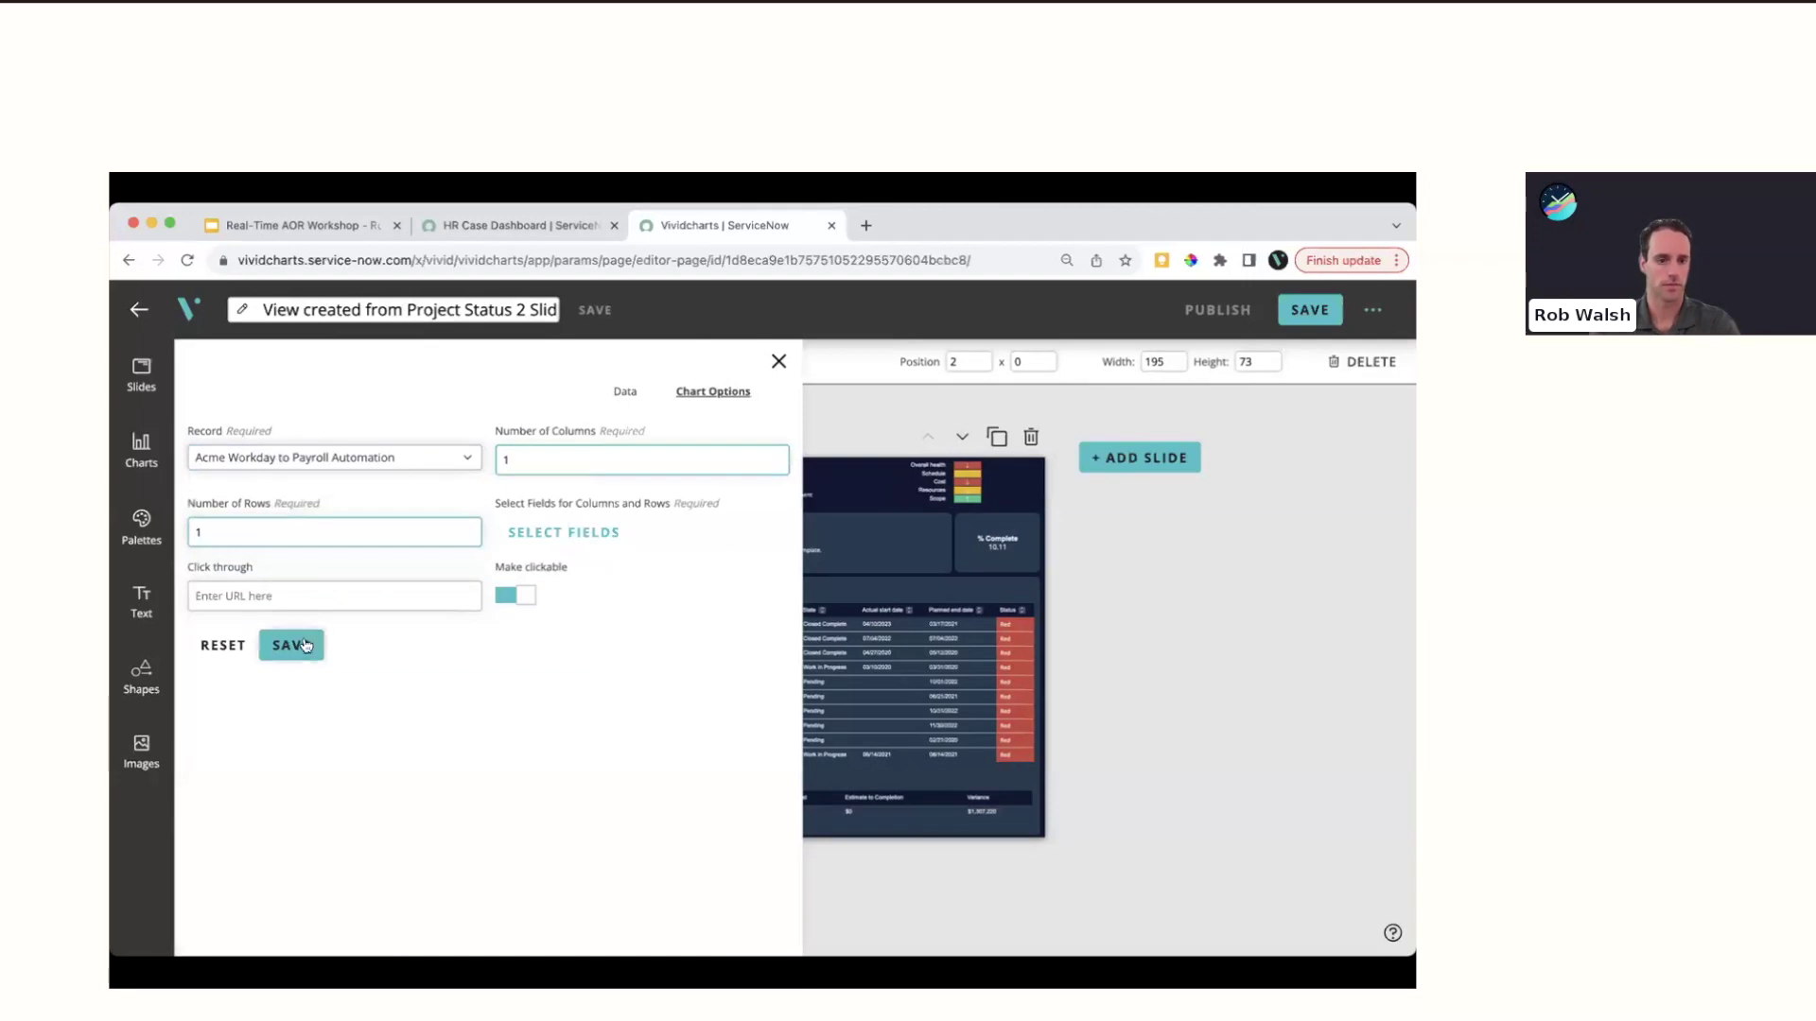
{"action": "left_click", "coordinate": [301, 645]}
Save and publish the view, then review the RIDAC slide and return to the Overview slide
{"action": "left_click", "coordinate": [1313, 311]}
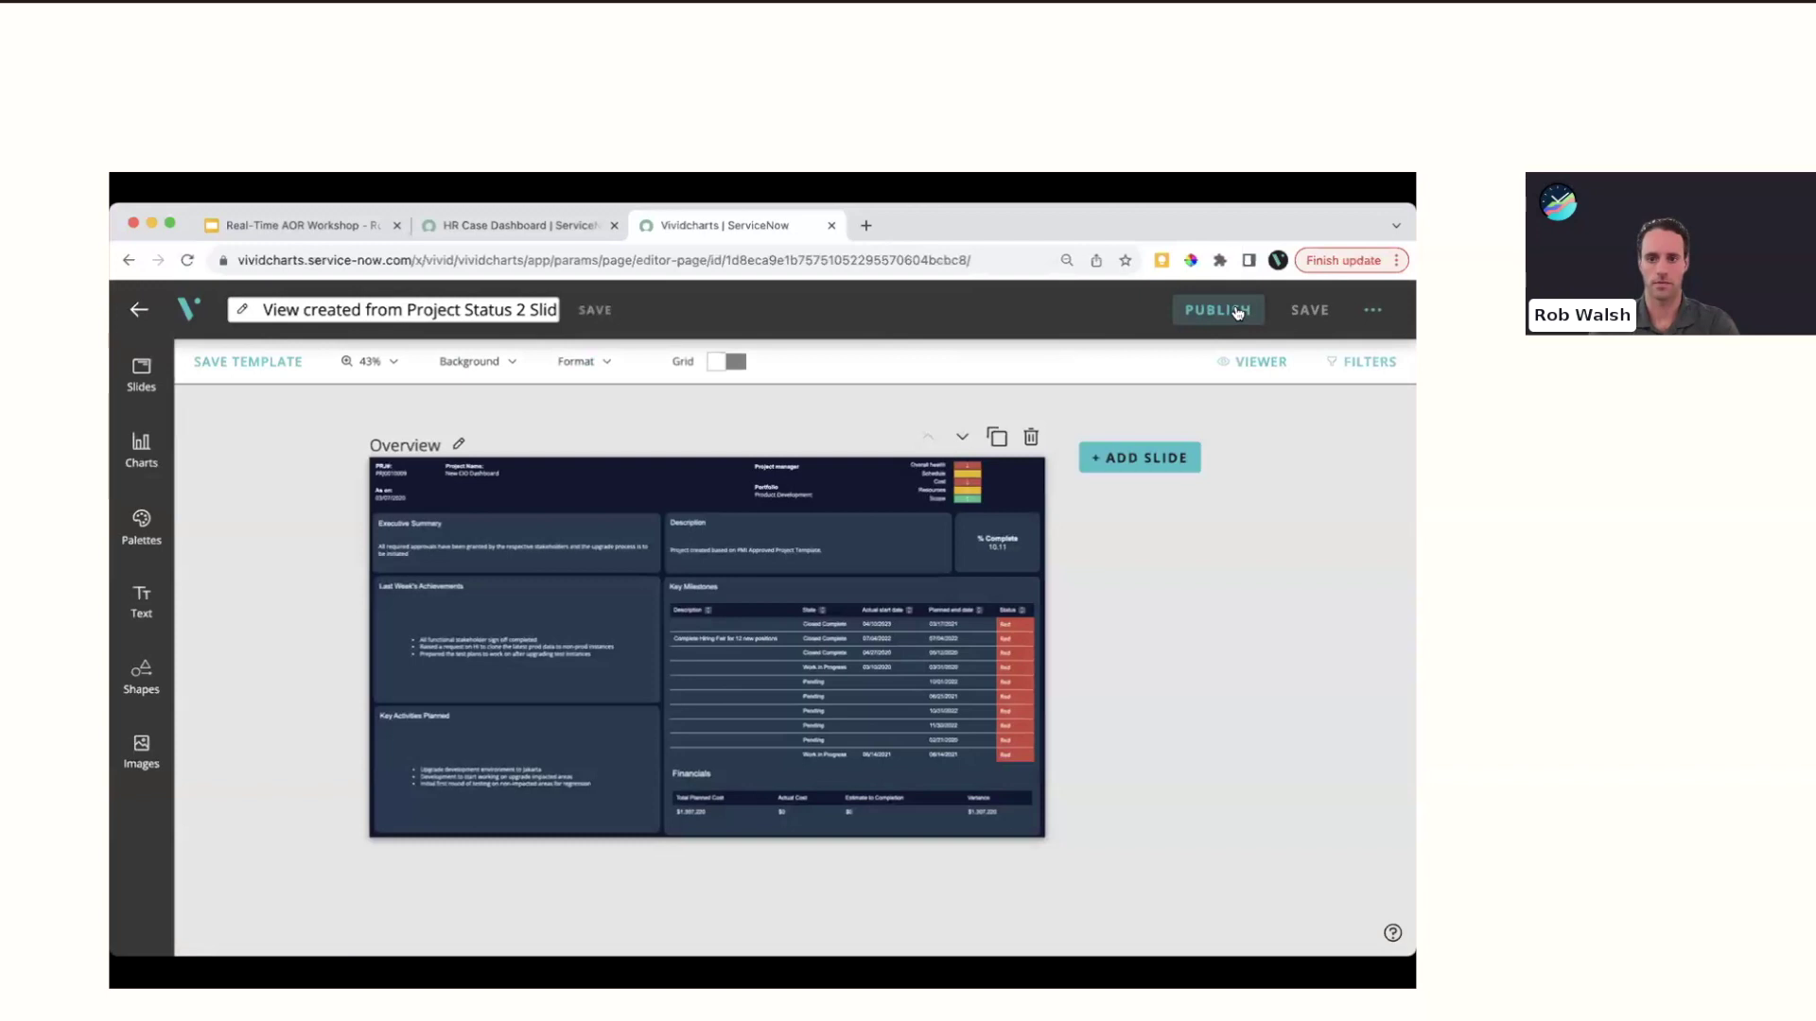
{"action": "left_click", "coordinate": [1237, 310]}
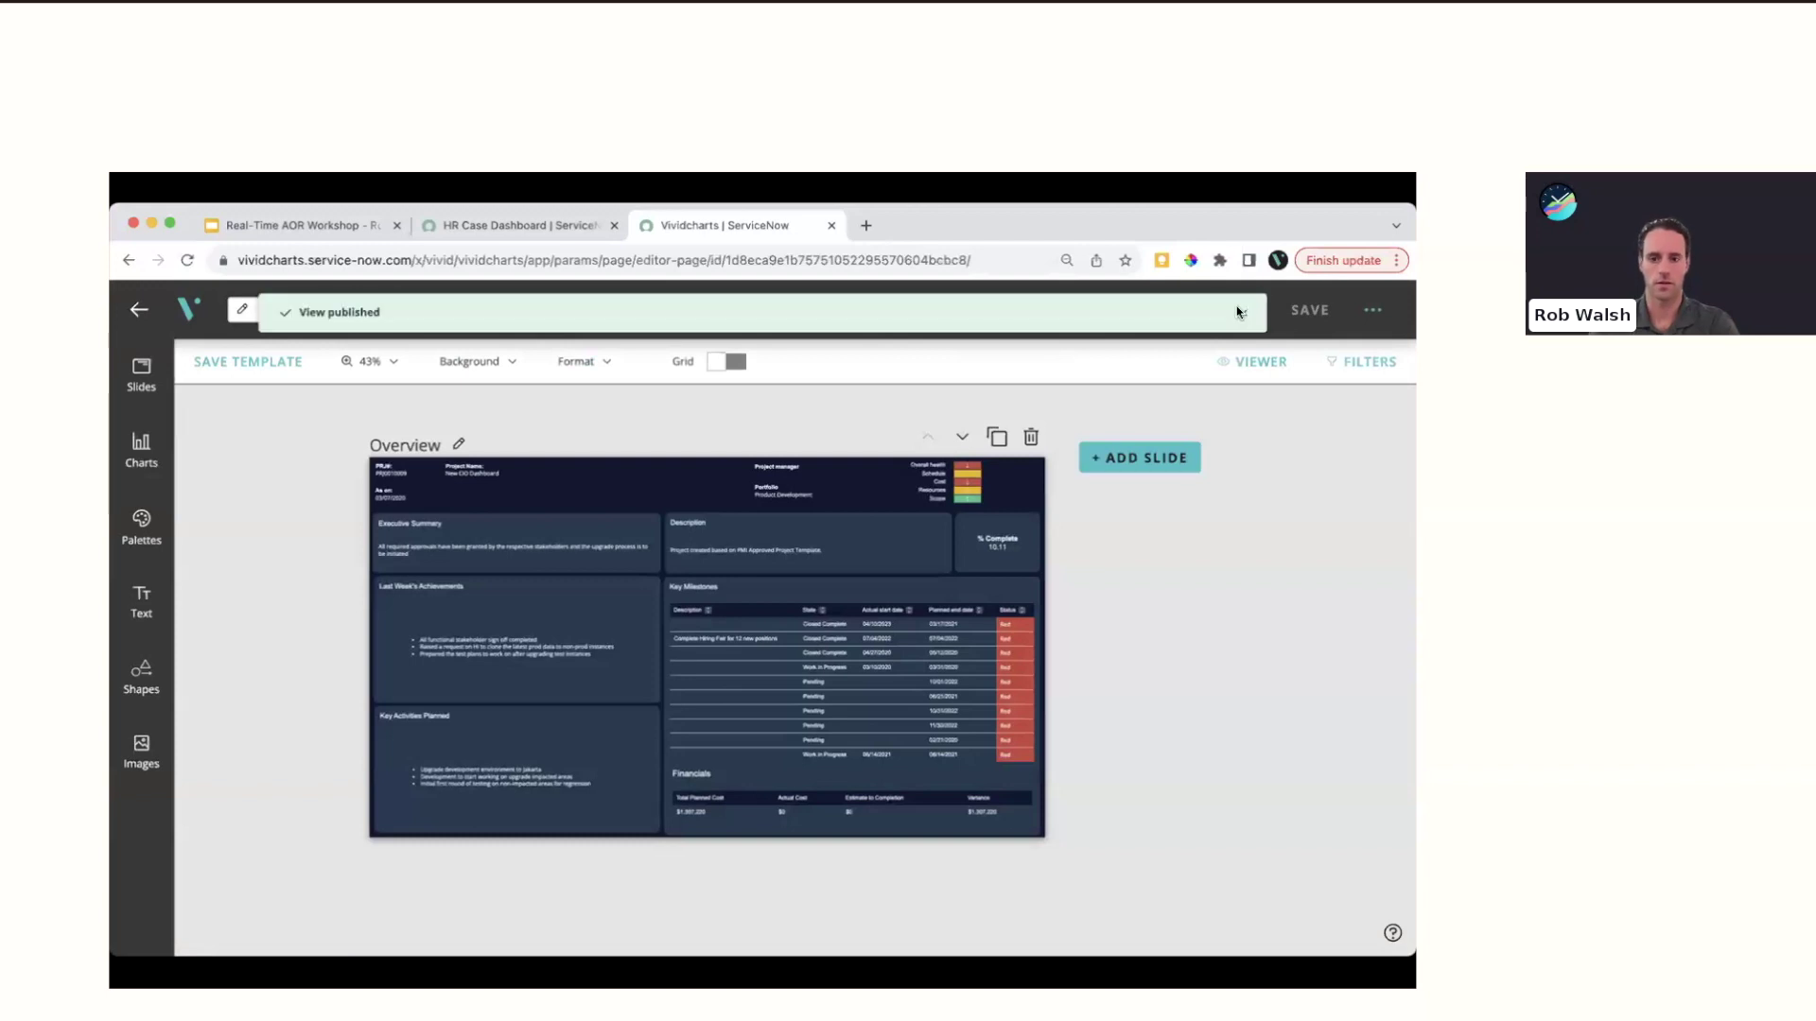
{"action": "left_click", "coordinate": [961, 437]}
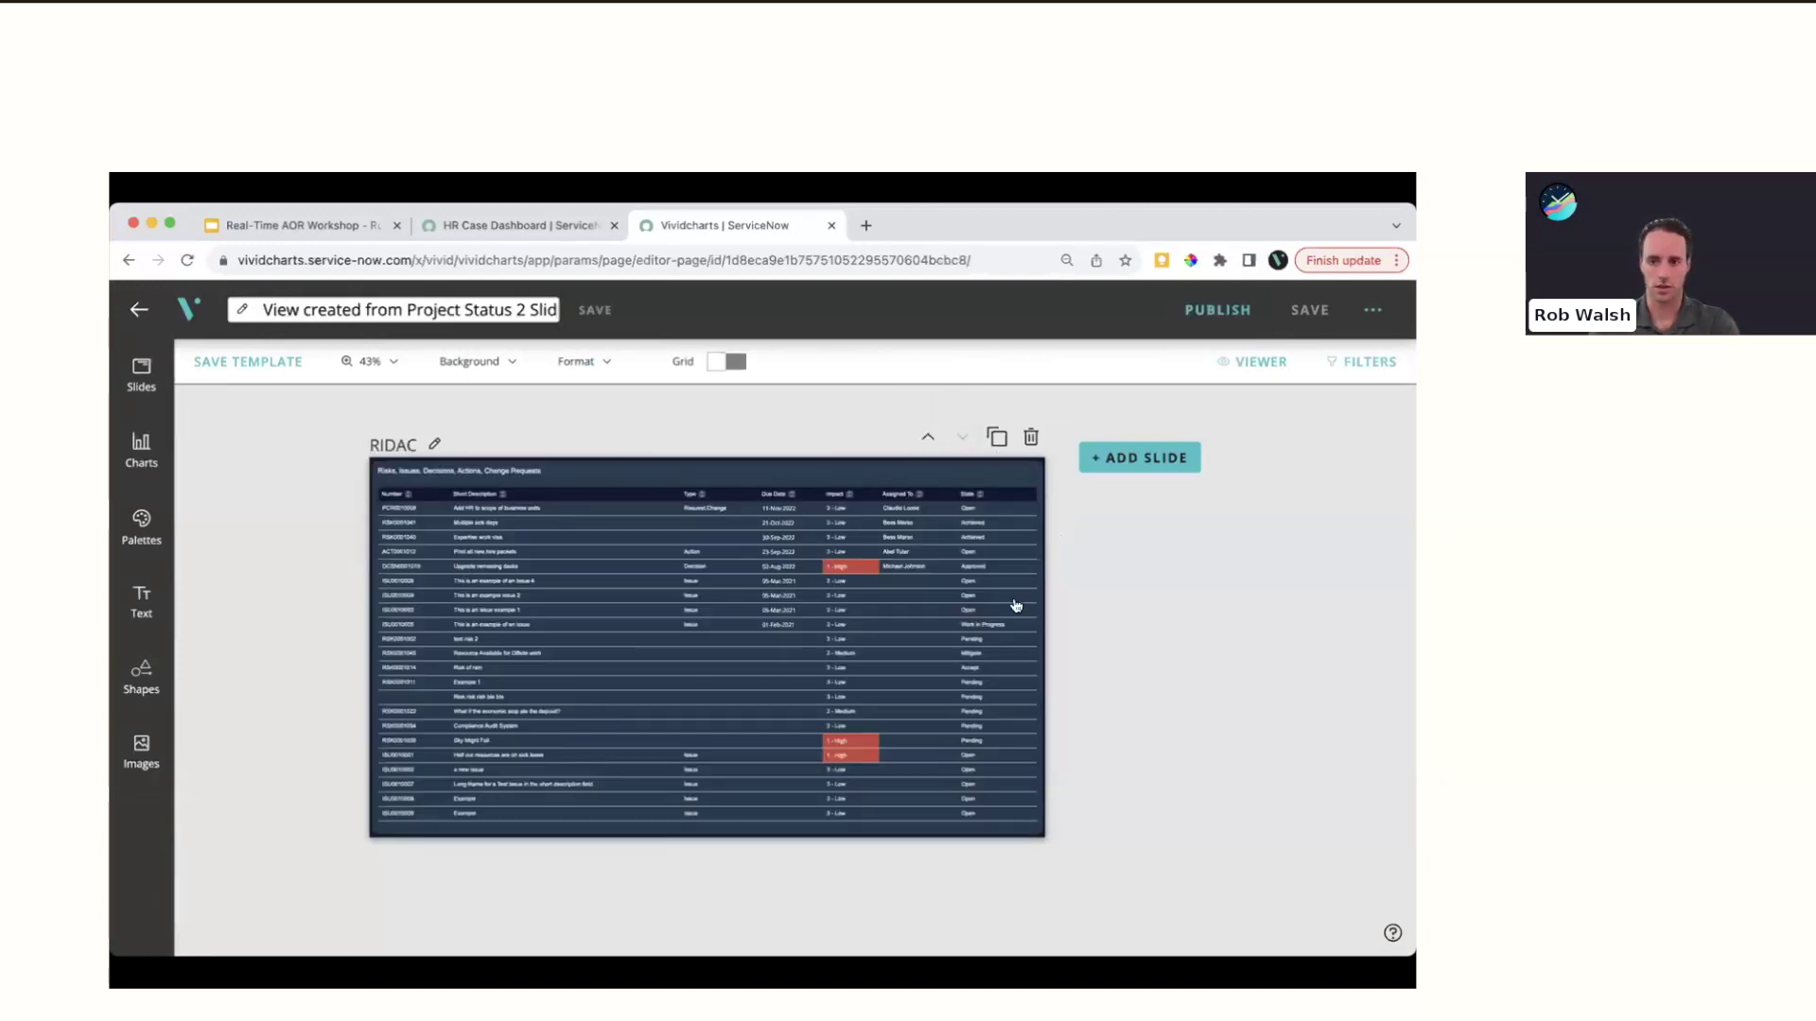
{"action": "left_click", "coordinate": [928, 438]}
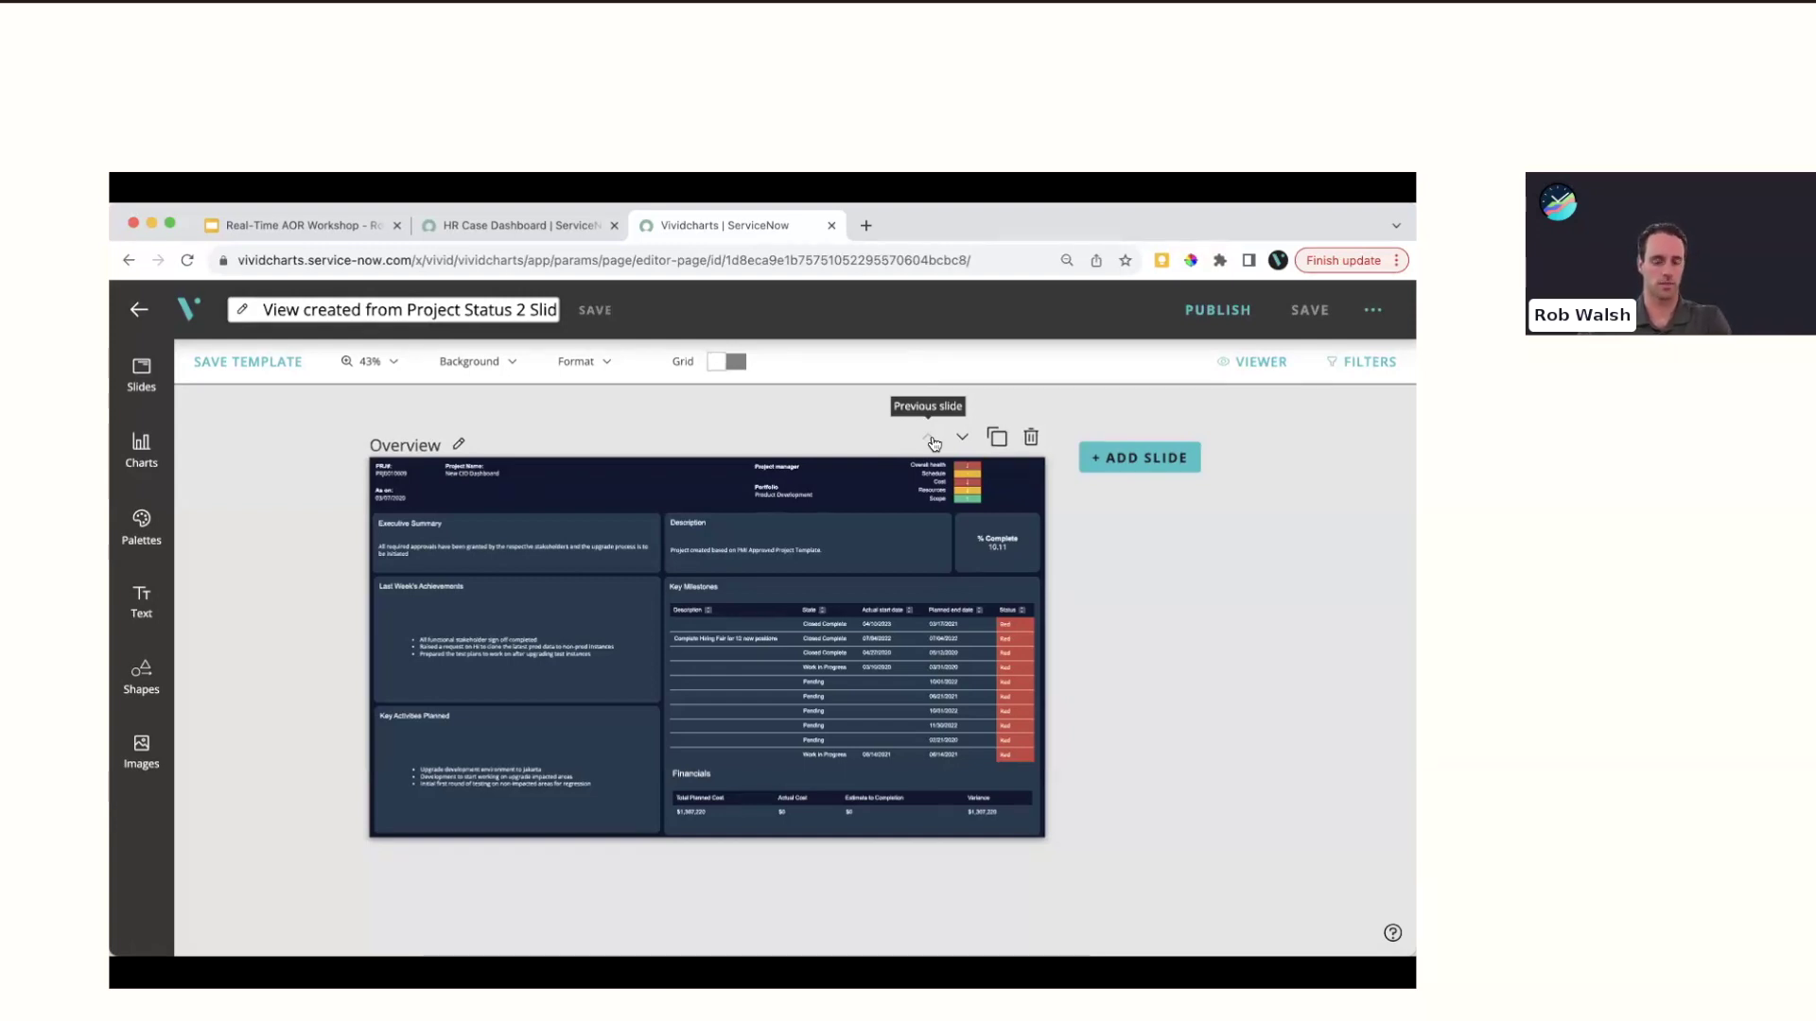
{"action": "left_click", "coordinate": [252, 363]}
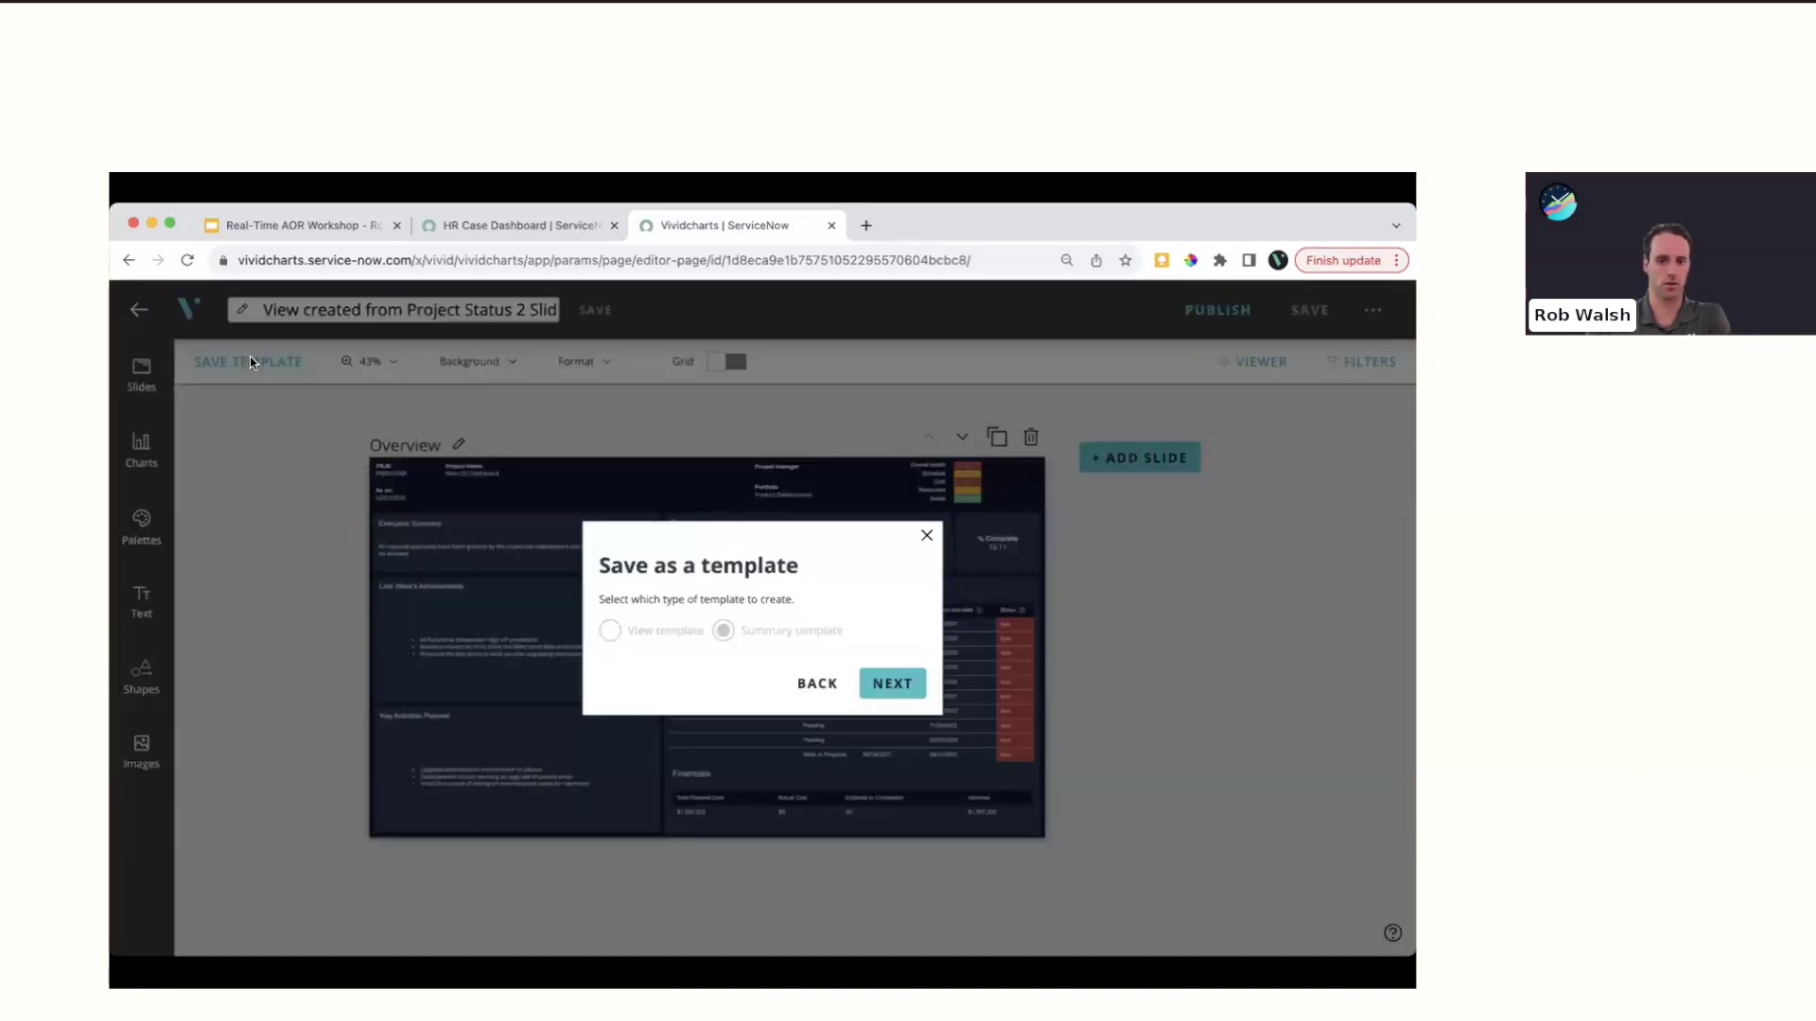
{"action": "left_click", "coordinate": [927, 535]}
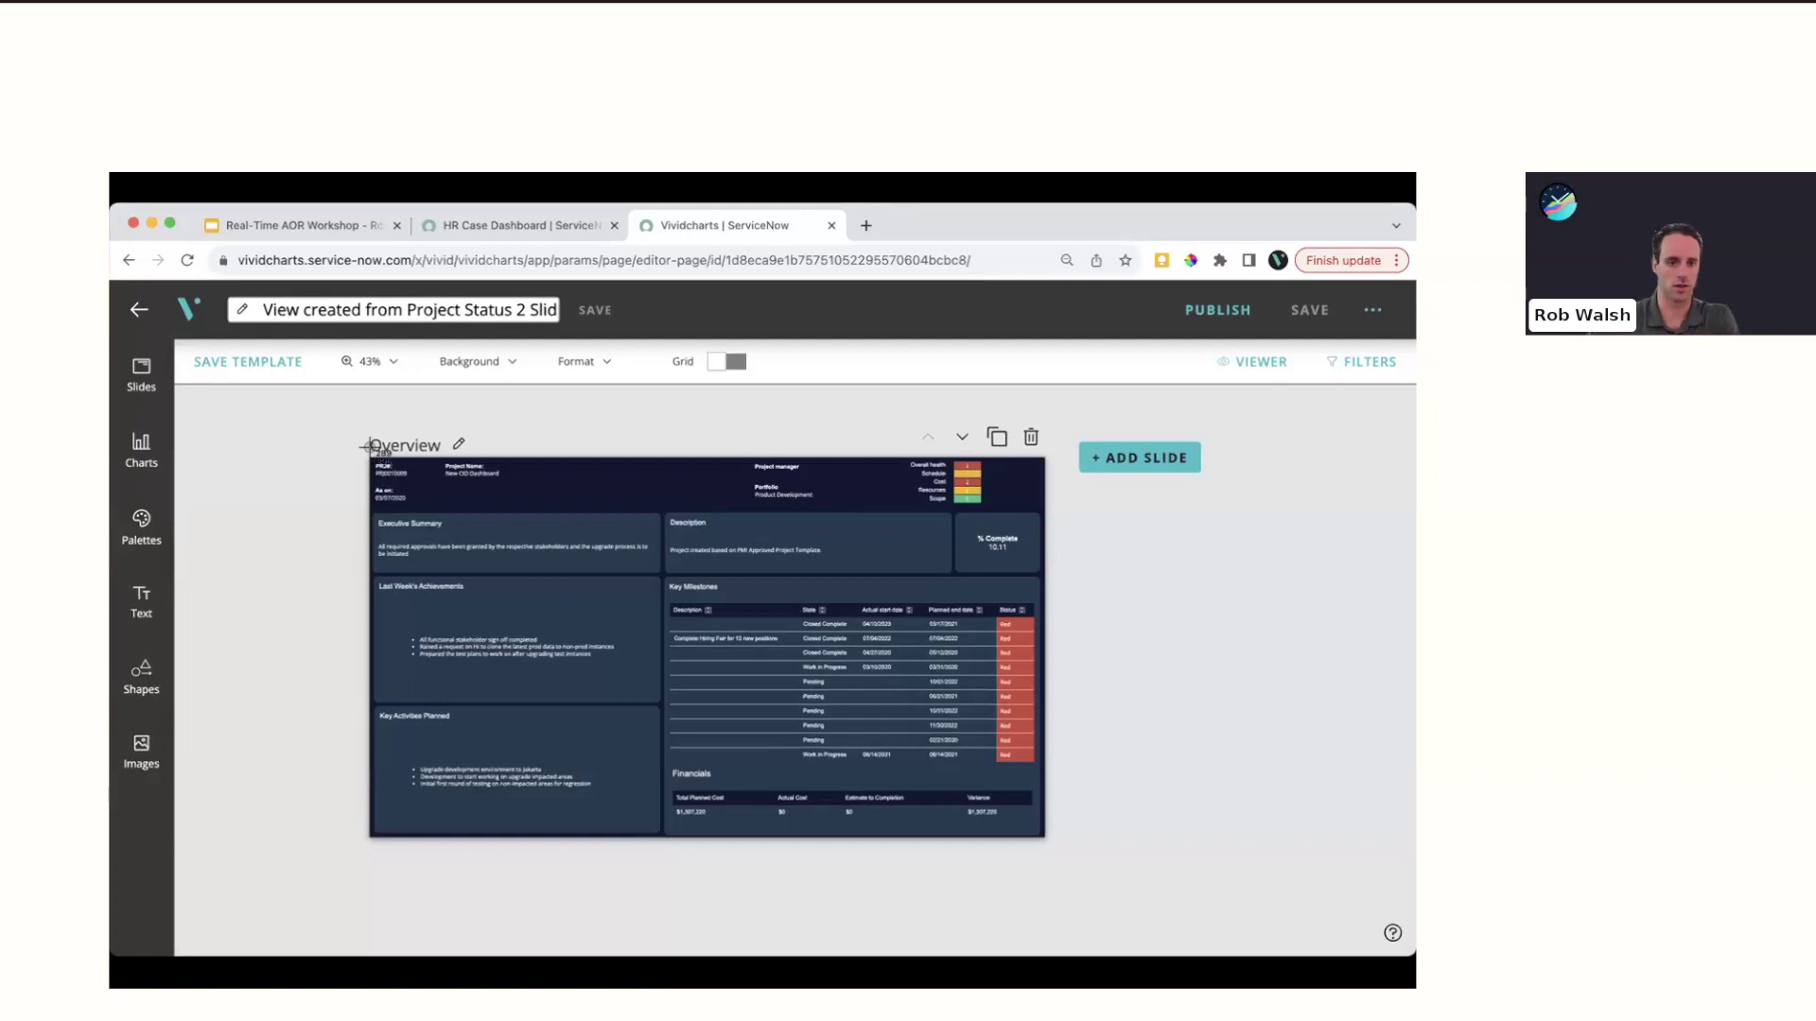
{"action": "left_click_drag", "start_coordinate": [369, 456], "coordinate": [1041, 836]}
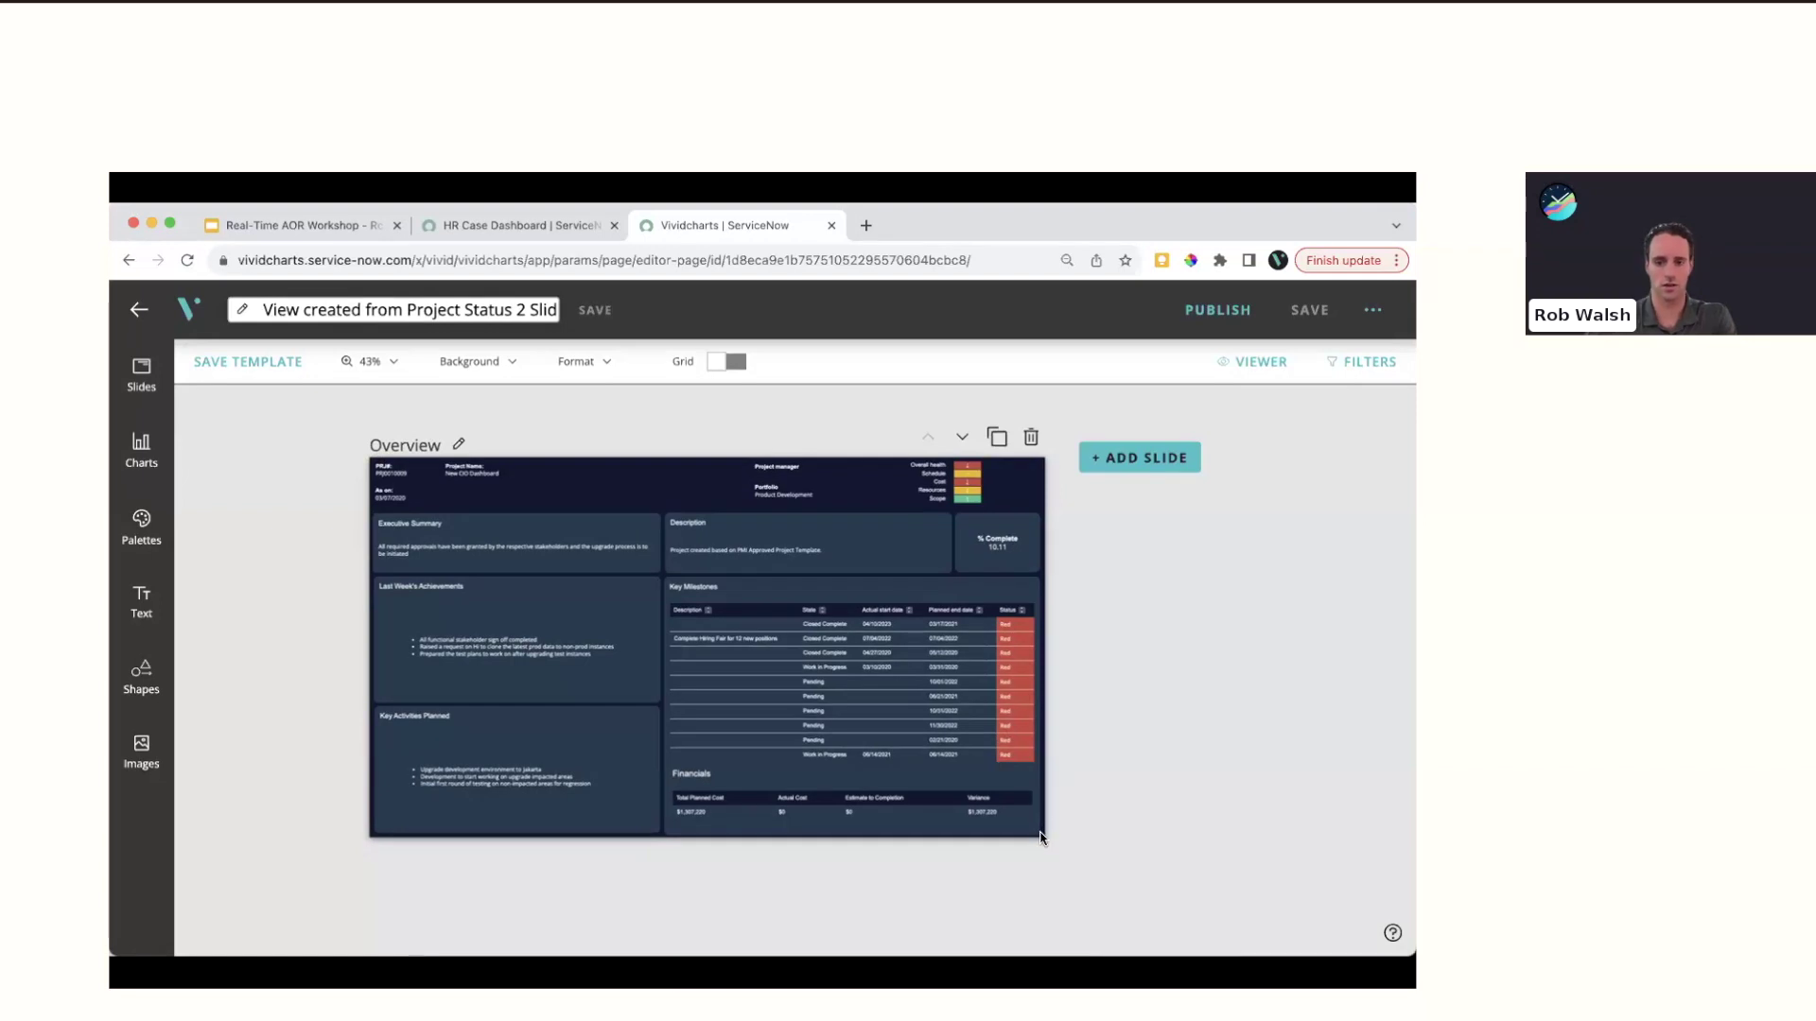
Start saving the view as a Summary template with the Project process area, reviewing and accepting its table and location ID mappings
{"action": "left_click", "coordinate": [212, 362]}
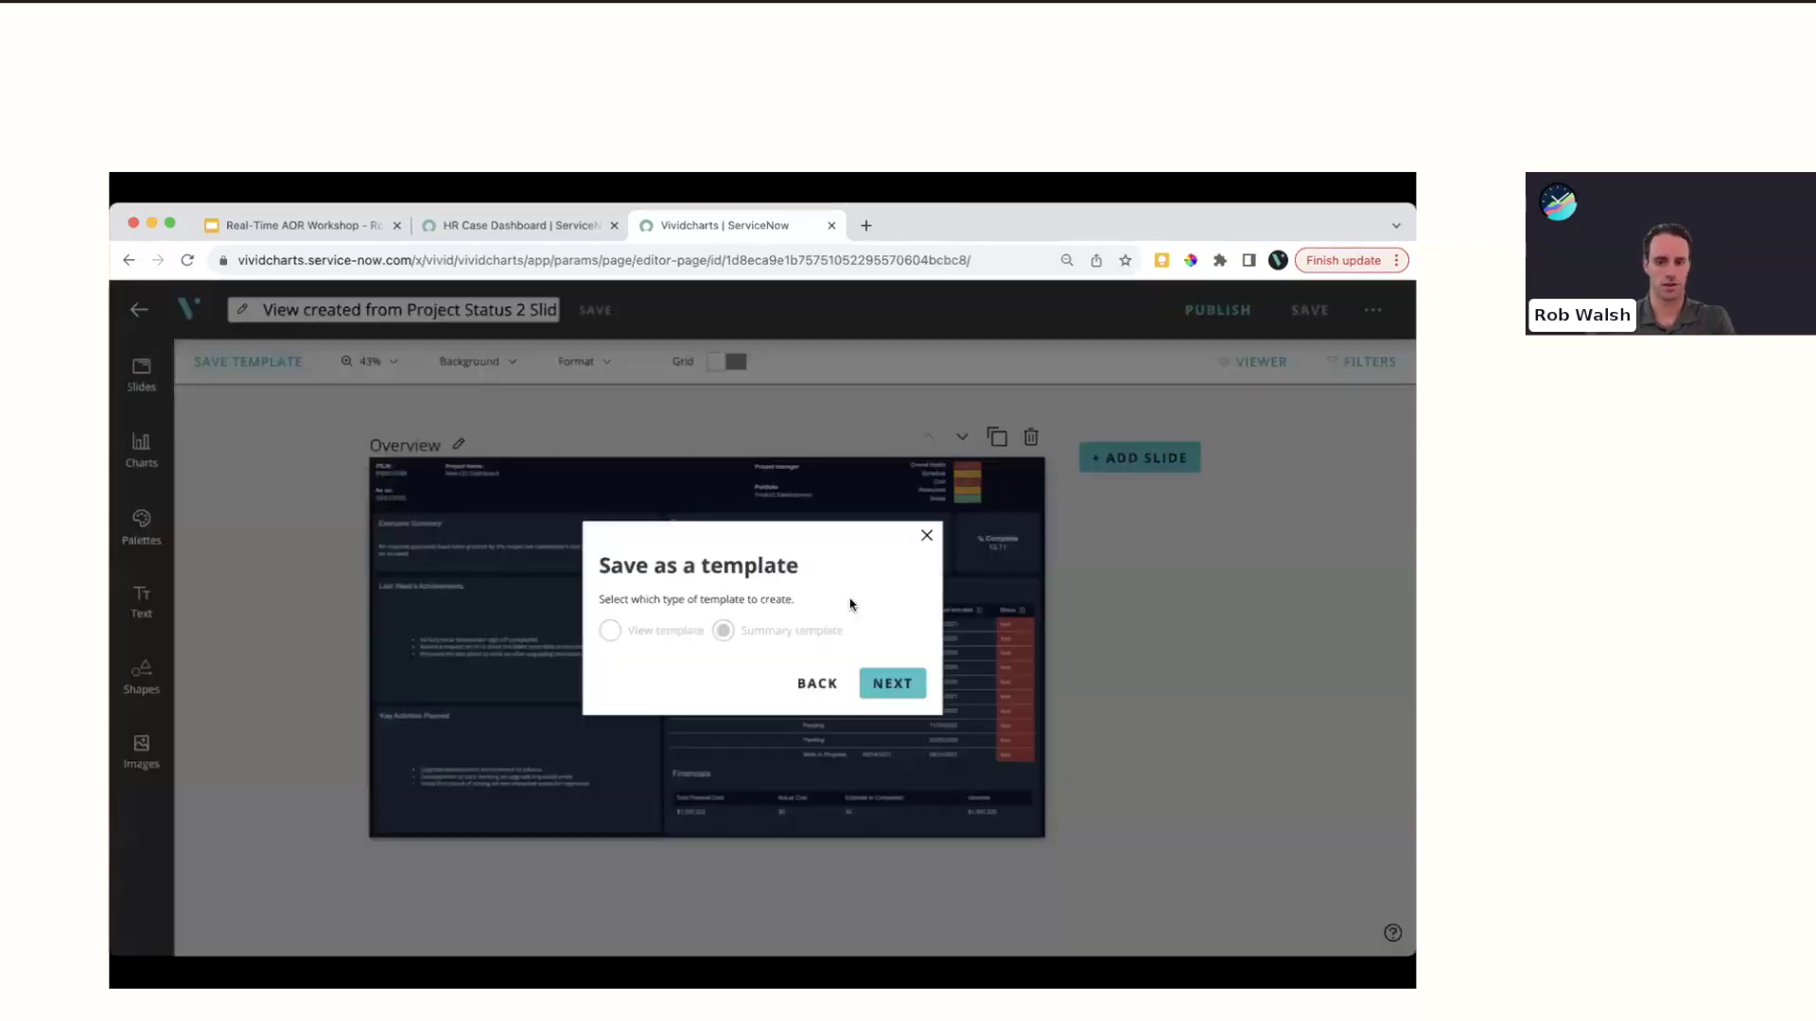
{"action": "left_click", "coordinate": [890, 683]}
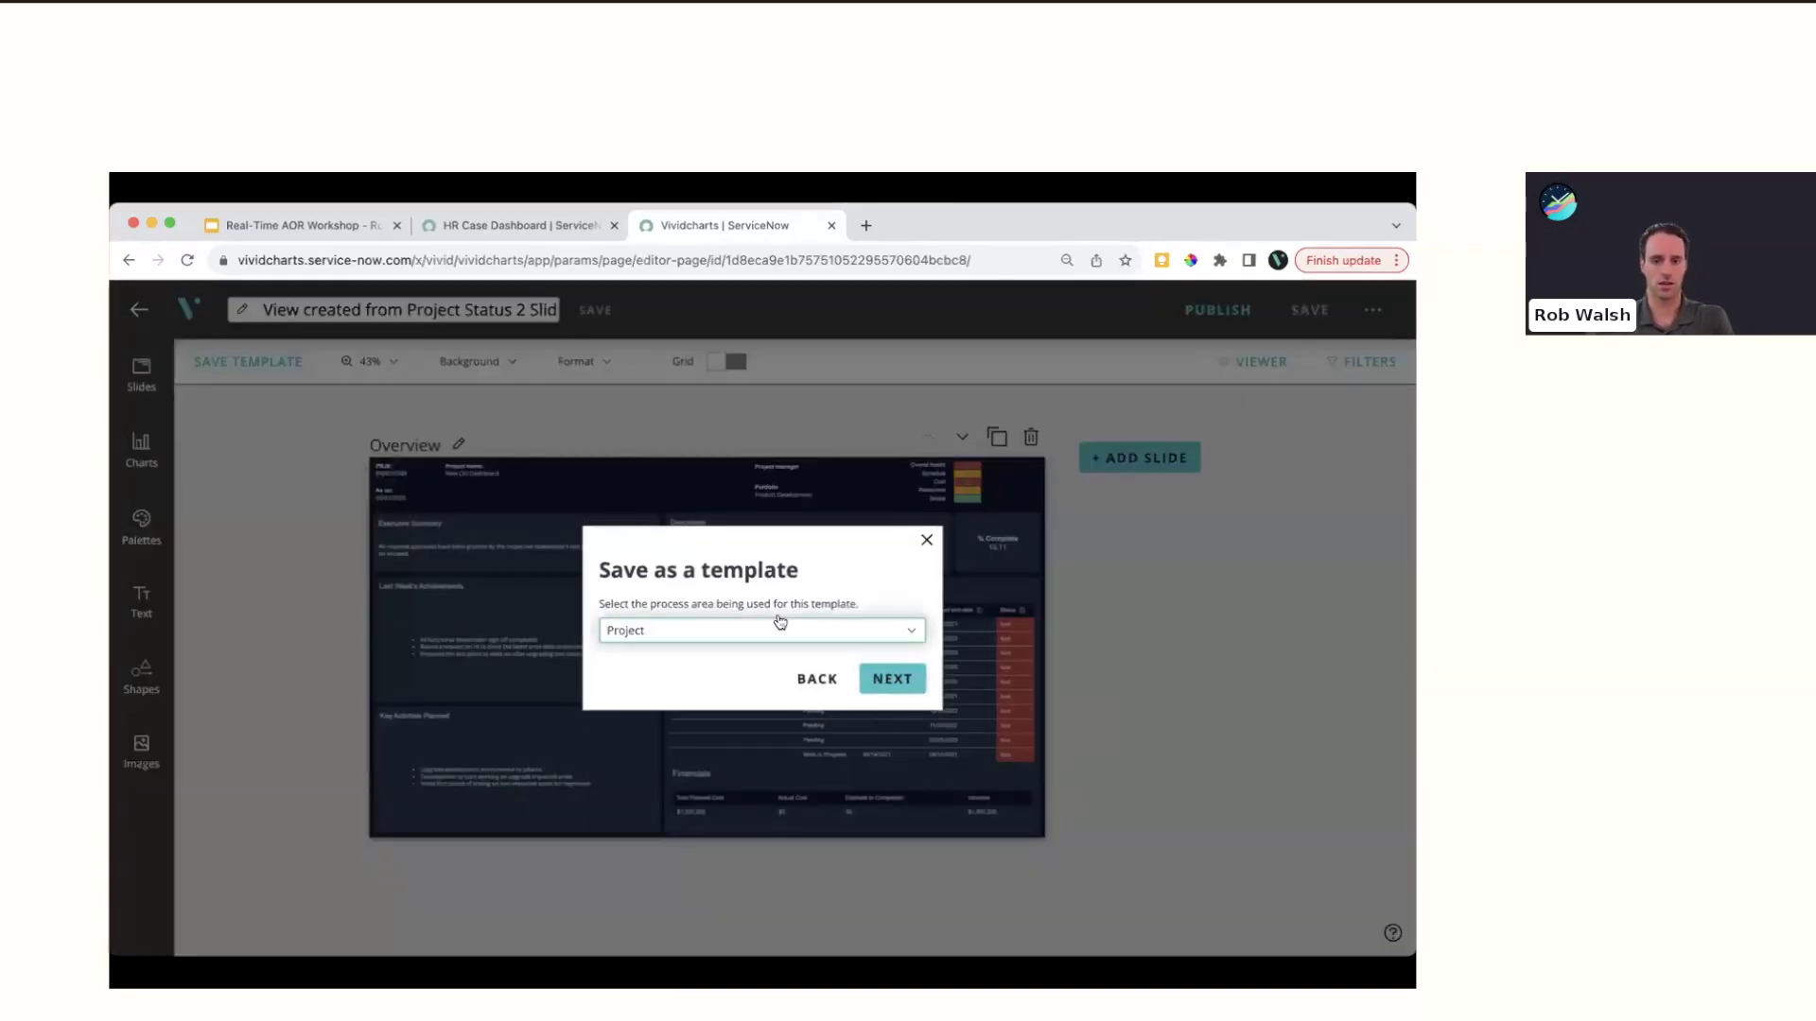
{"action": "left_click", "coordinate": [639, 636]}
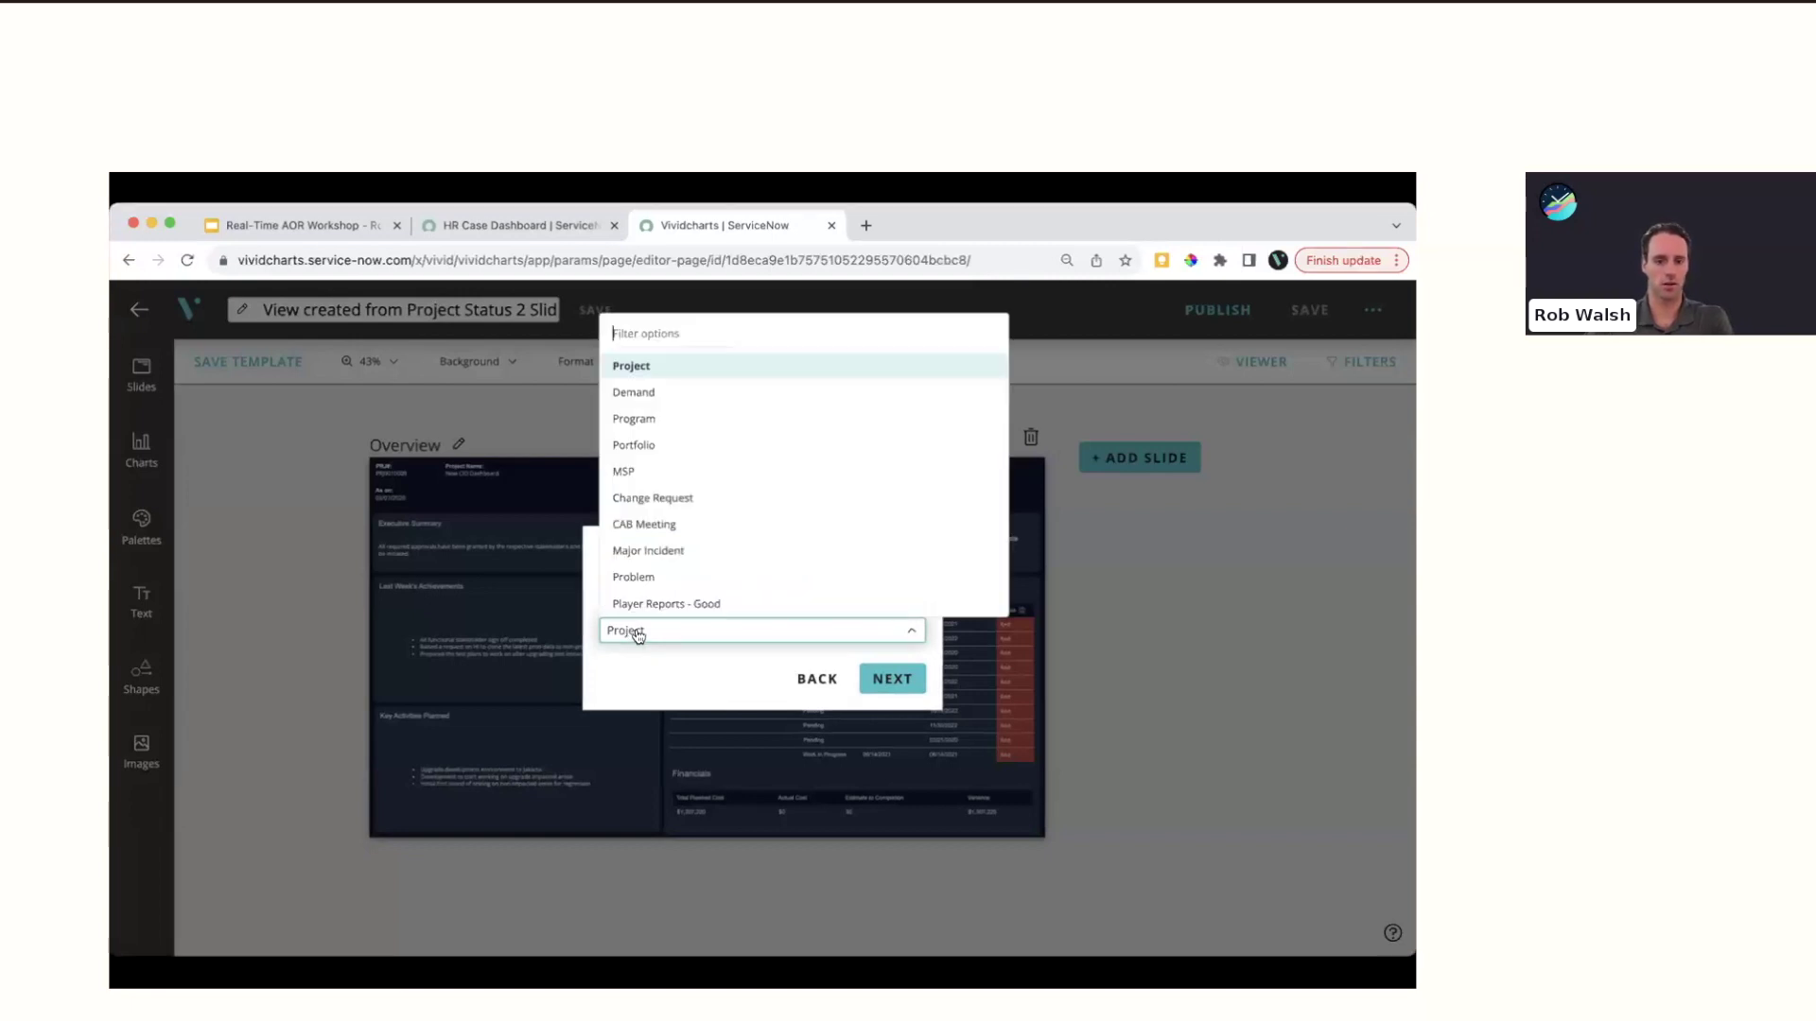
{"action": "left_click", "coordinate": [639, 366]}
{"action": "left_click", "coordinate": [892, 679]}
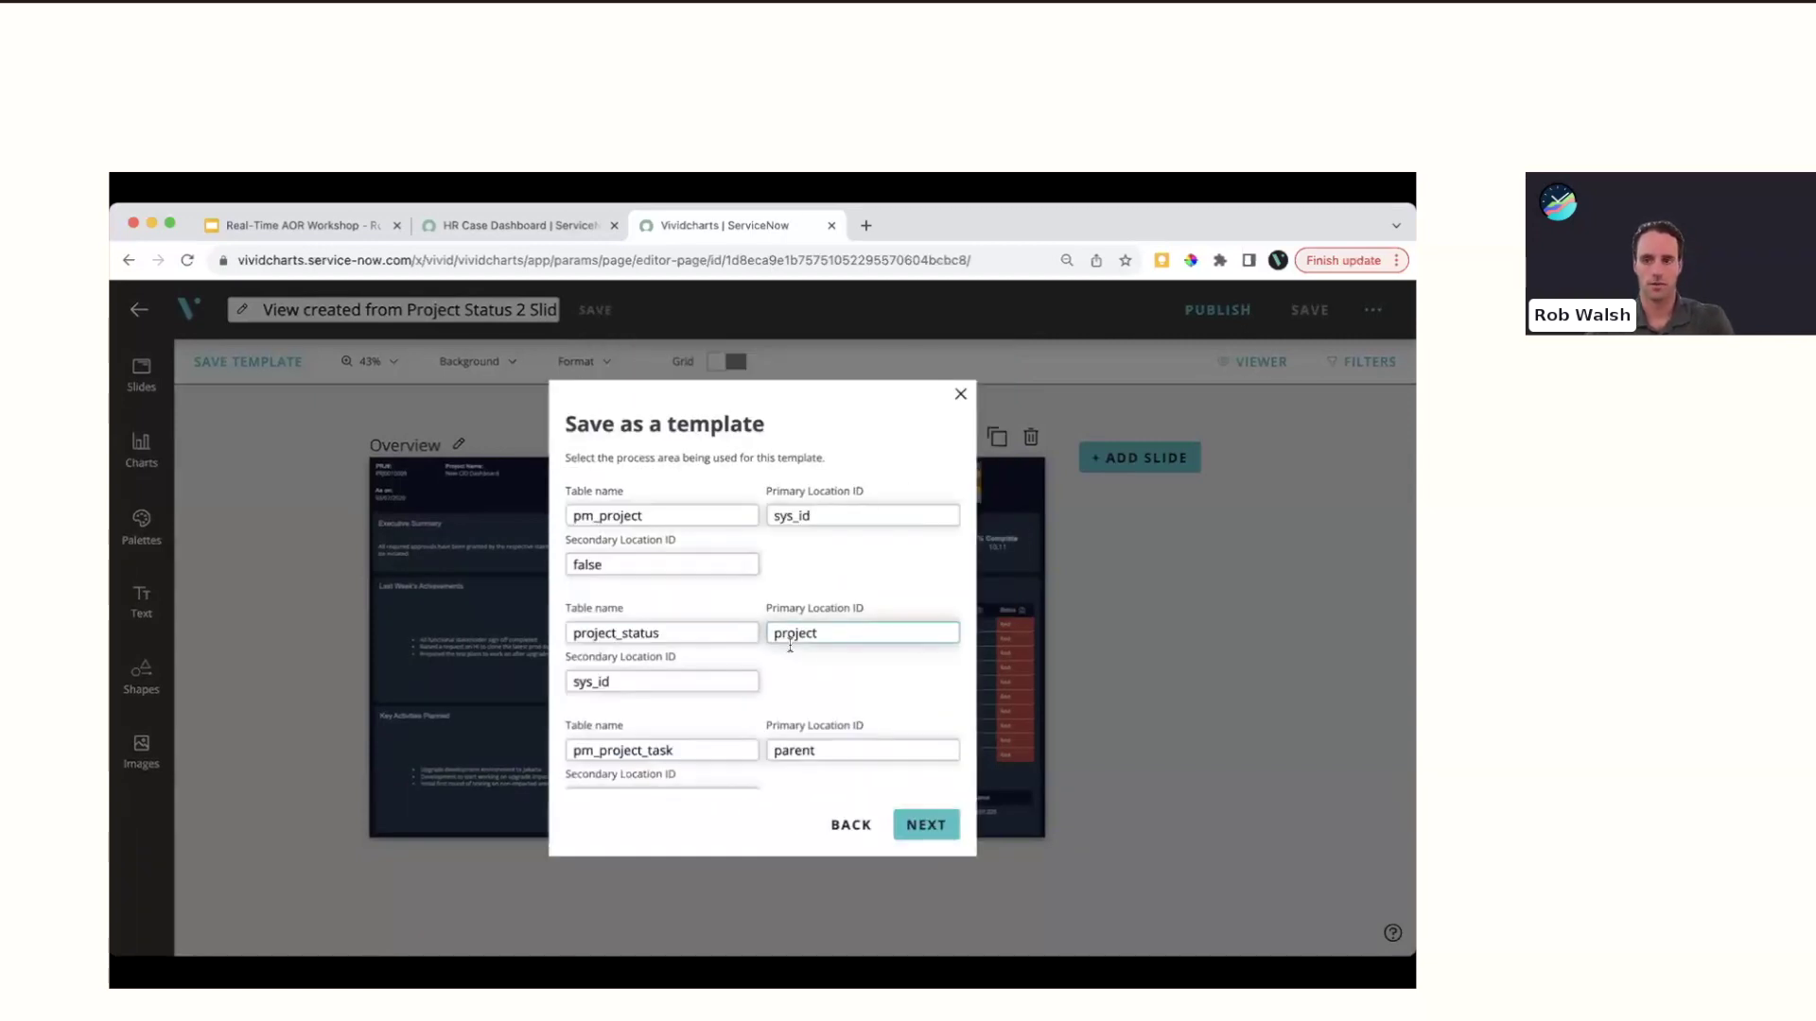
{"action": "scroll", "coordinate": [623, 672], "scroll_direction": "down", "scroll_amount": 3}
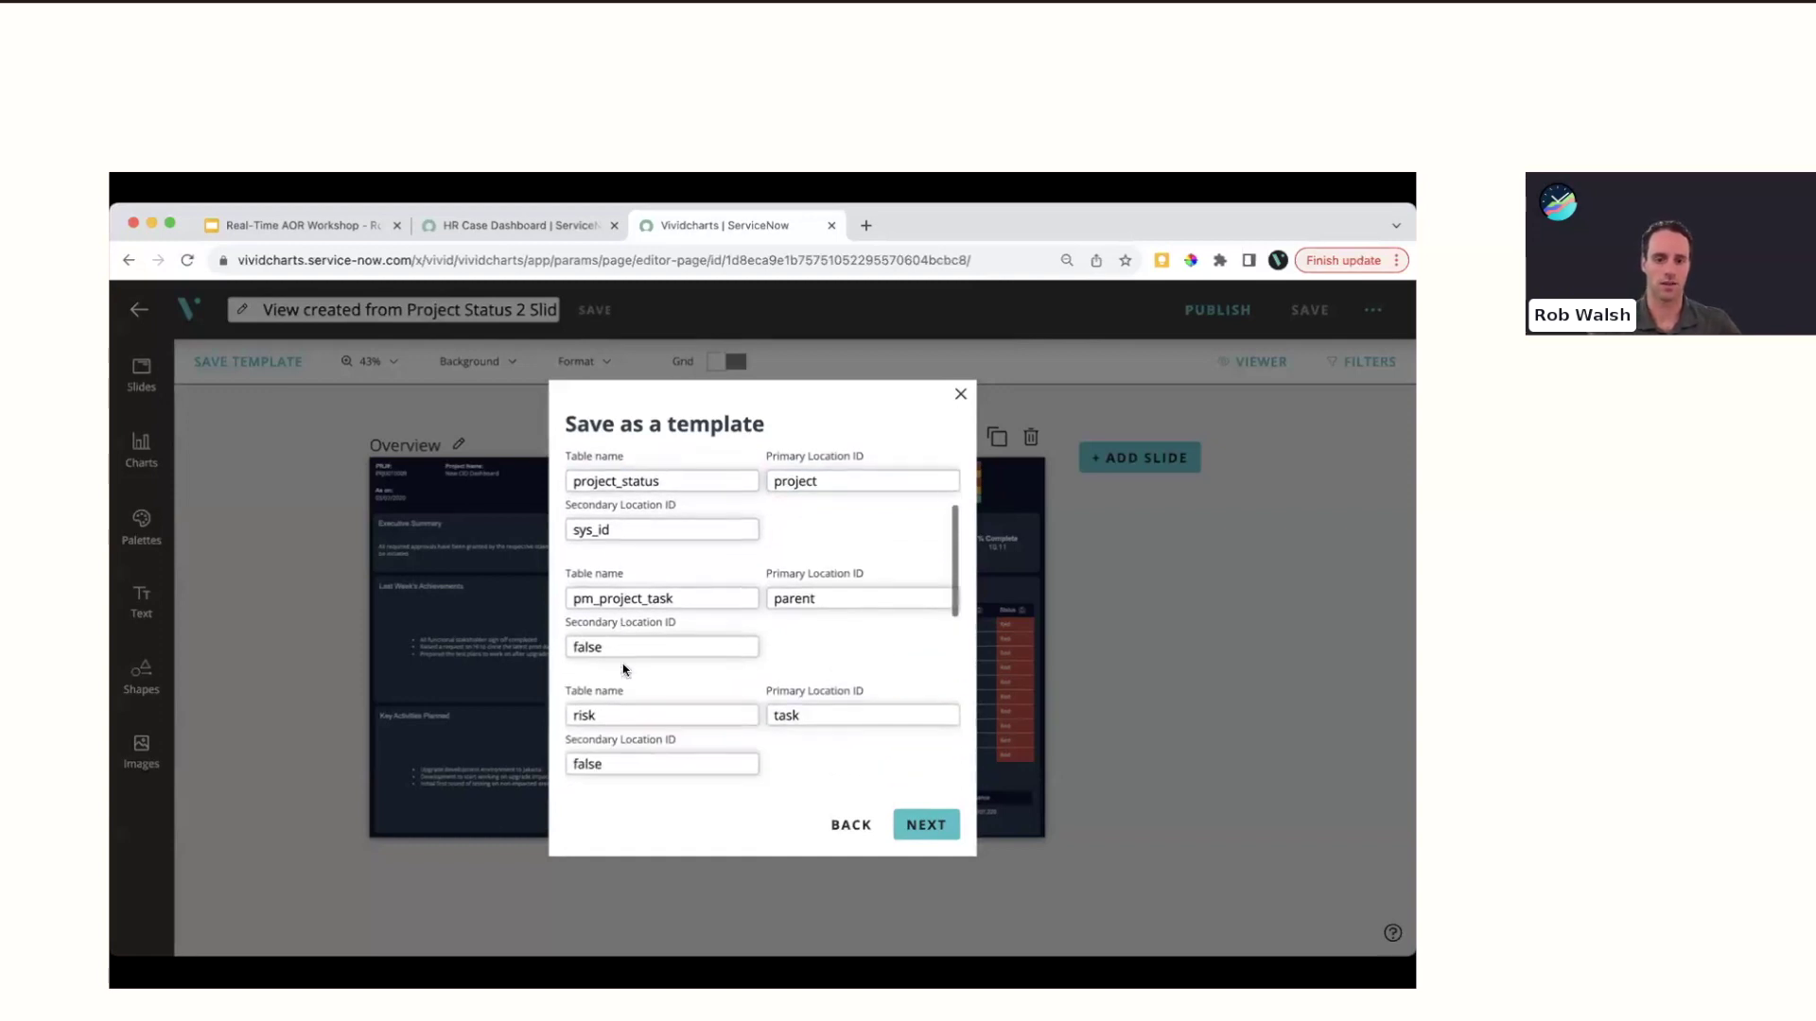
{"action": "scroll", "coordinate": [623, 670], "scroll_direction": "down", "scroll_amount": 10}
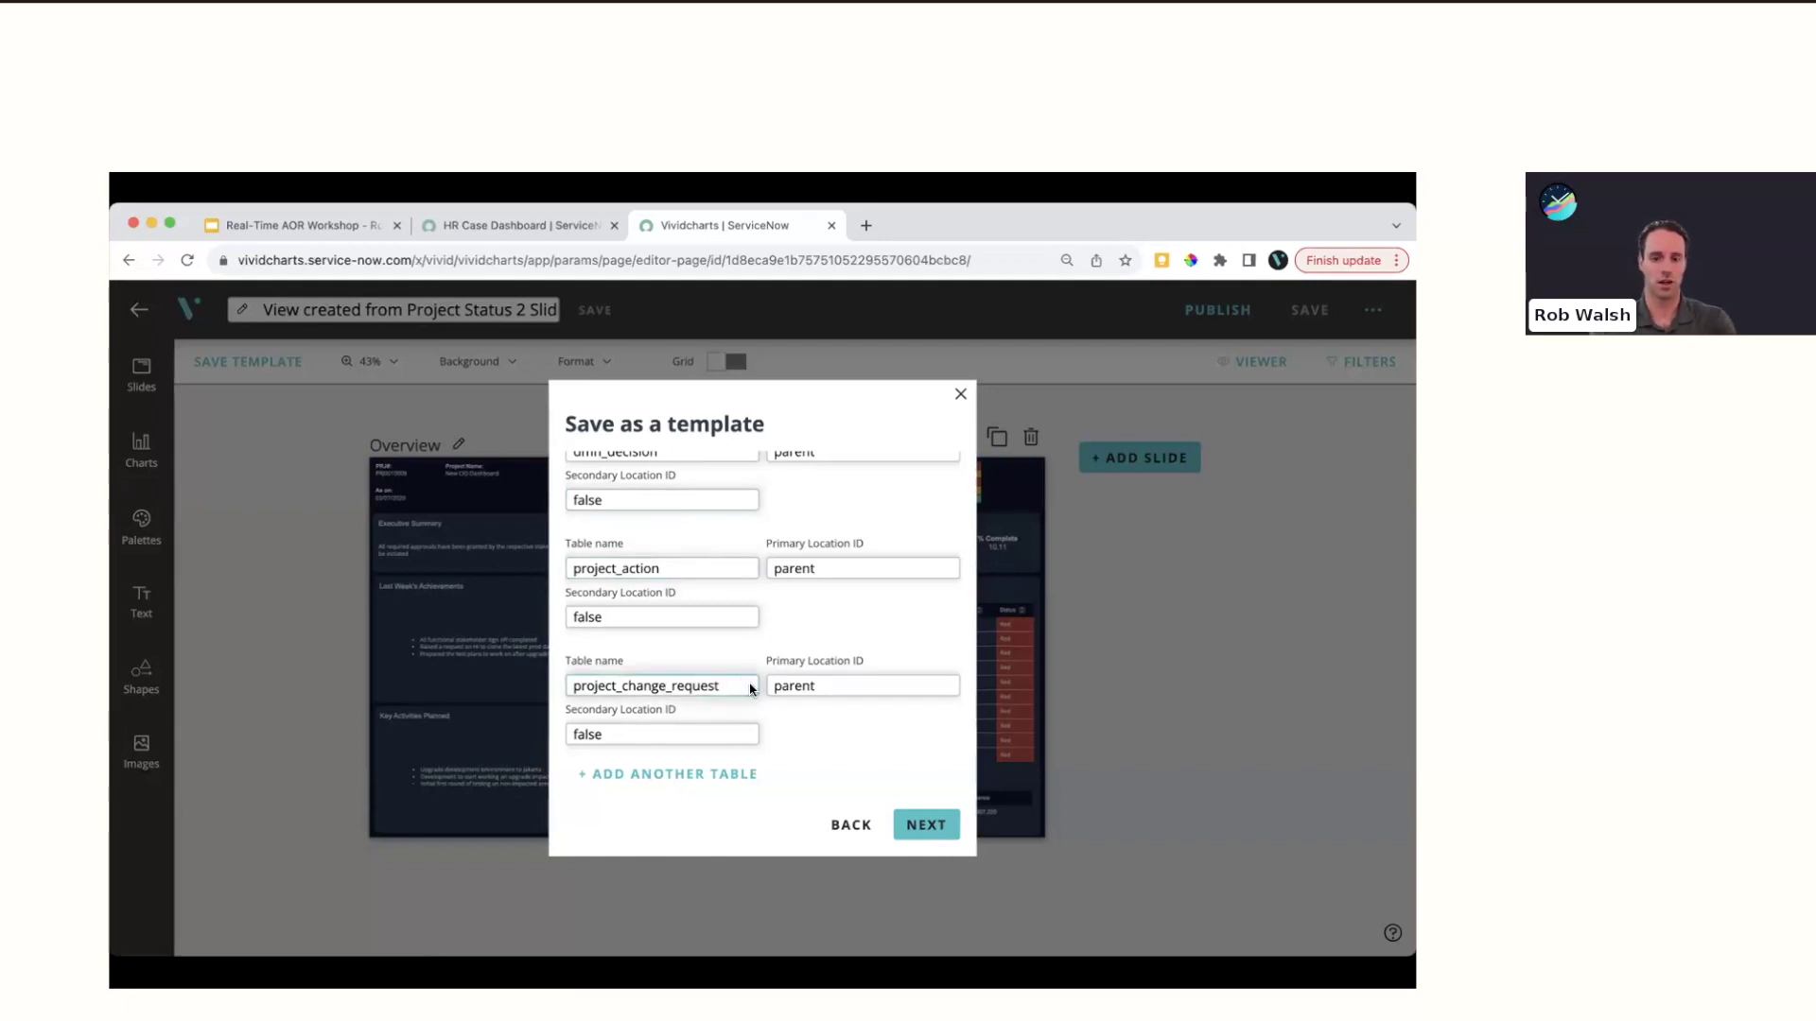
{"action": "left_click", "coordinate": [932, 827]}
Title the new template "Real-Time - Project Status"
{"action": "triple_click", "coordinate": [910, 560]}
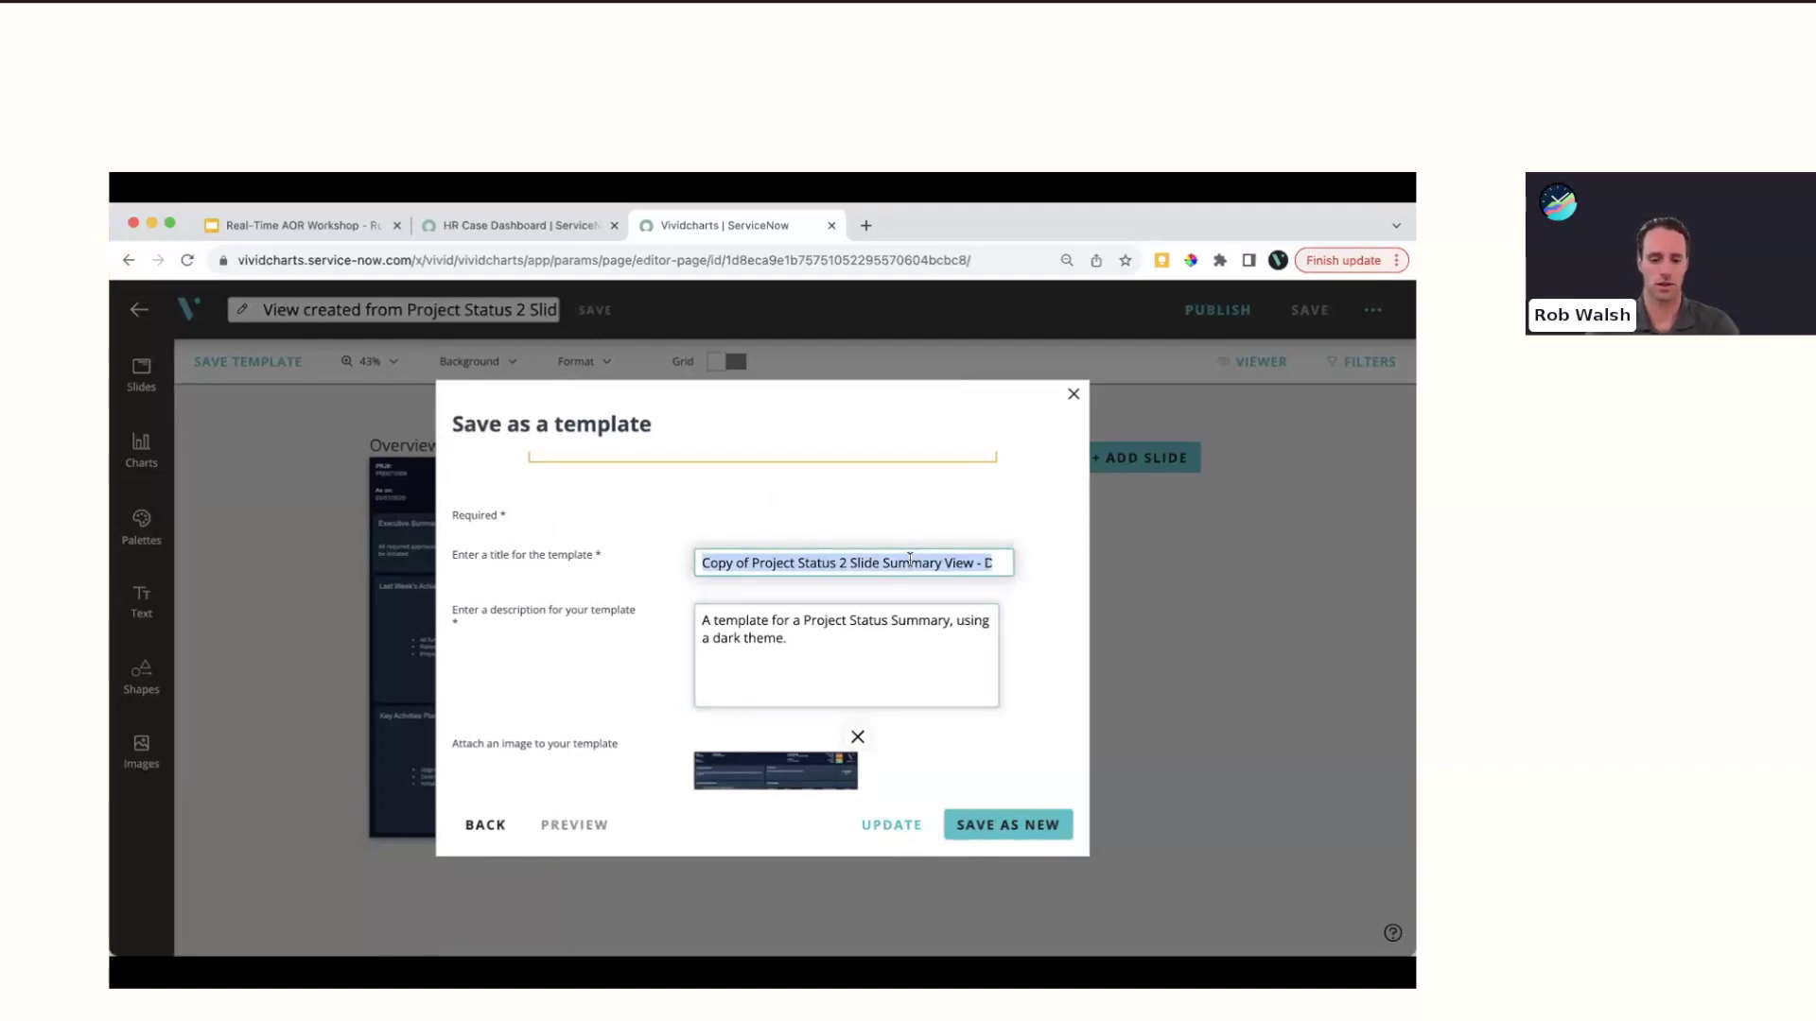
{"action": "type", "text": "Real-Time - Prpje"}
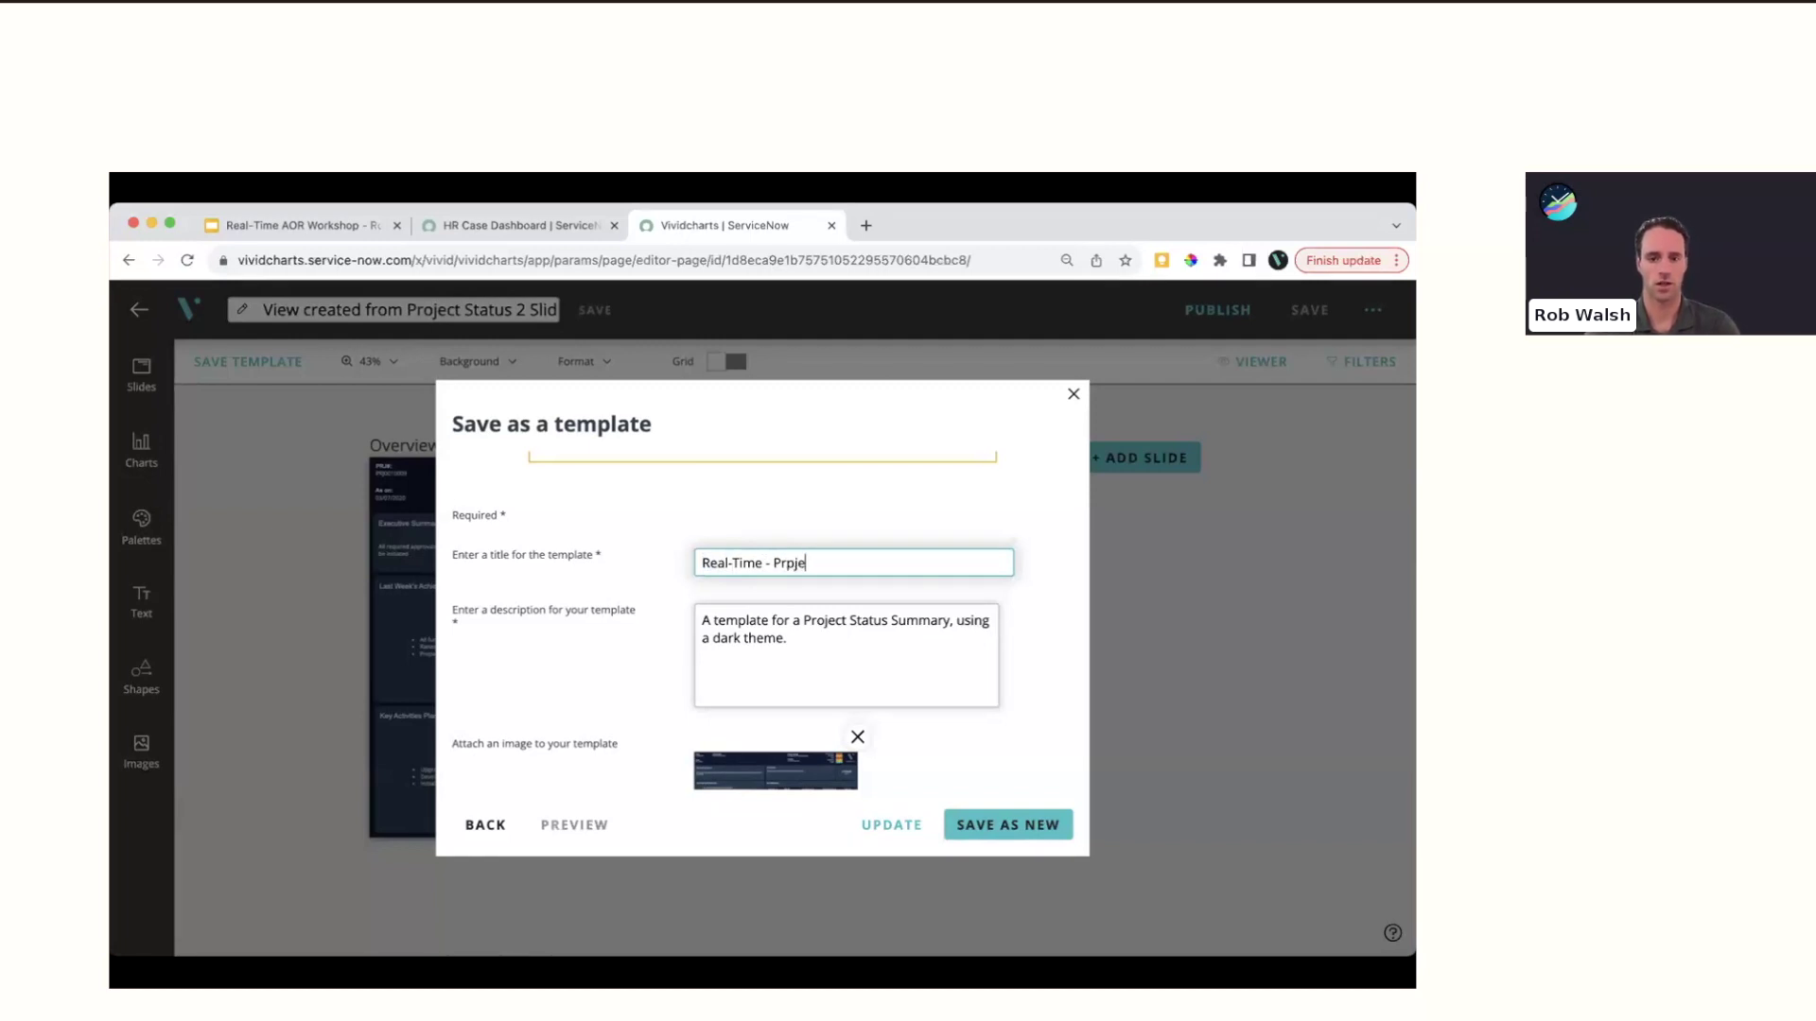
{"action": "key", "text": "BackSpace"}
{"action": "key", "text": "BackSpace"}
{"action": "key", "text": "BackSpace"}
{"action": "type", "text": "oject Status"}
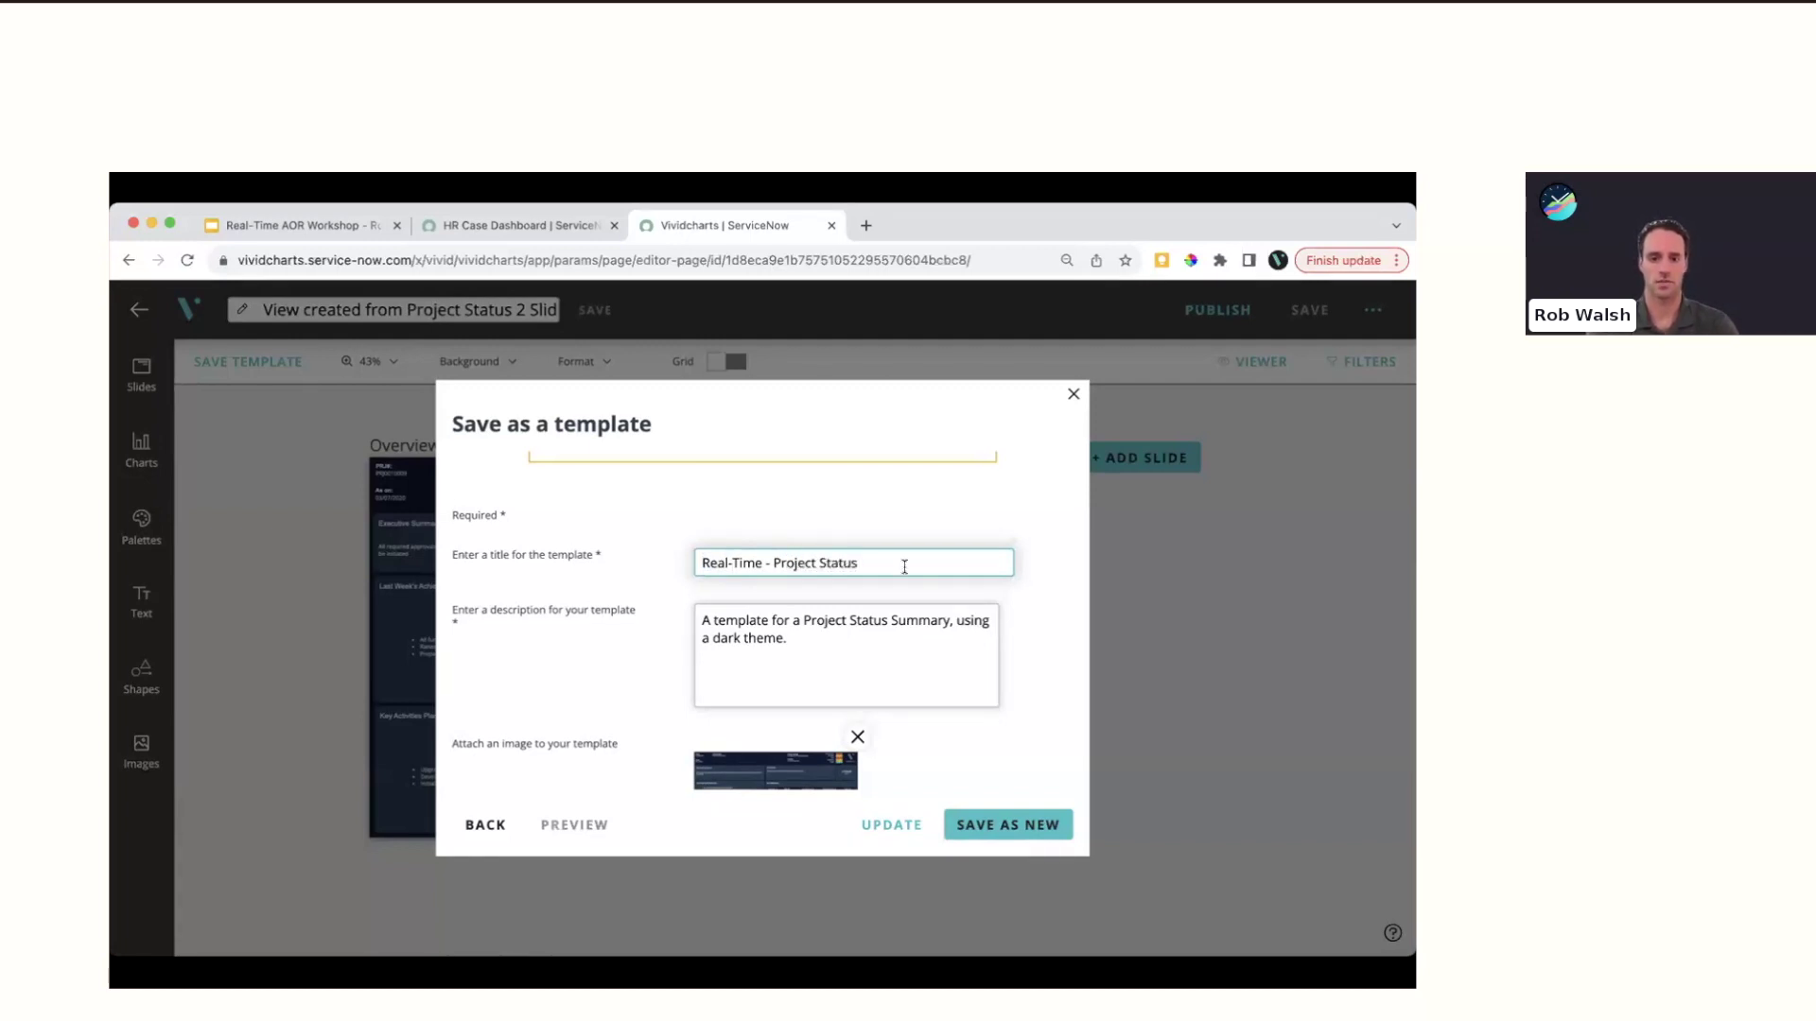
Replace the template's description with a copy of its title, "Real-Time - Project Status"
{"action": "triple_click", "coordinate": [830, 561]}
{"action": "key", "text": "ctrl+c"}
{"action": "triple_click", "coordinate": [794, 618]}
{"action": "key", "text": "ctrl+v"}
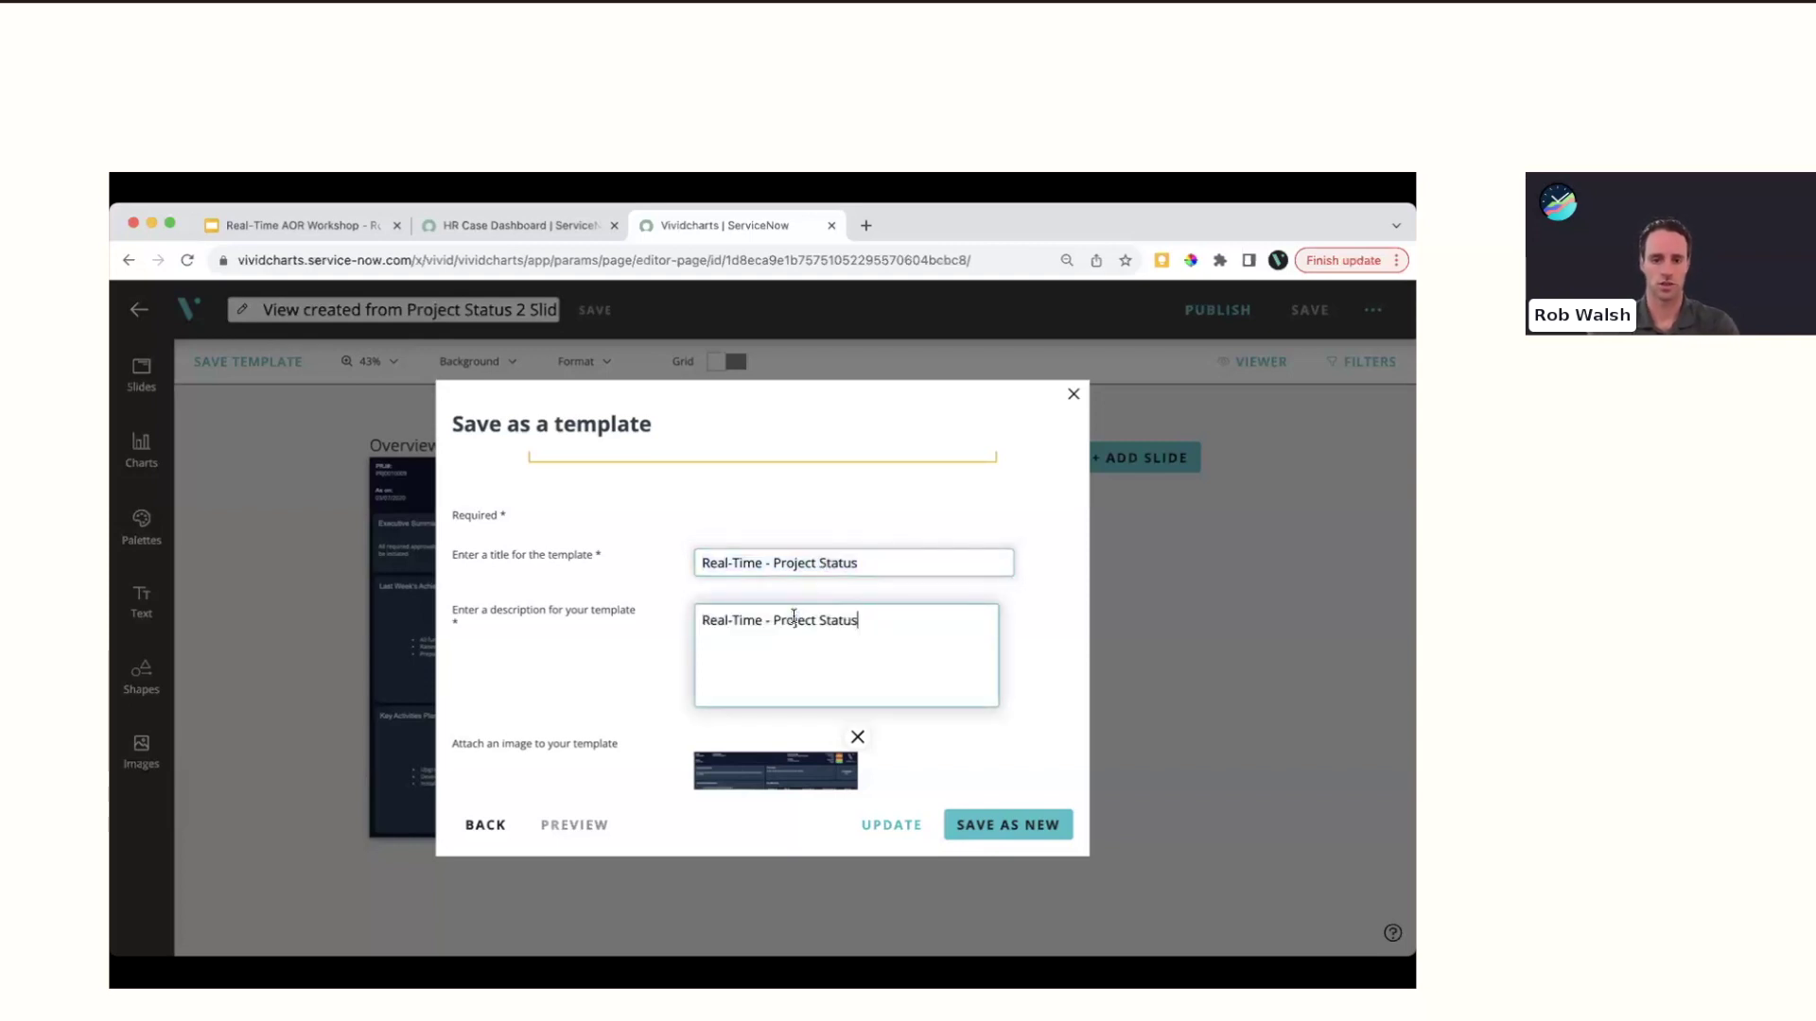
{"action": "scroll", "coordinate": [782, 643], "scroll_direction": "down", "scroll_amount": 3}
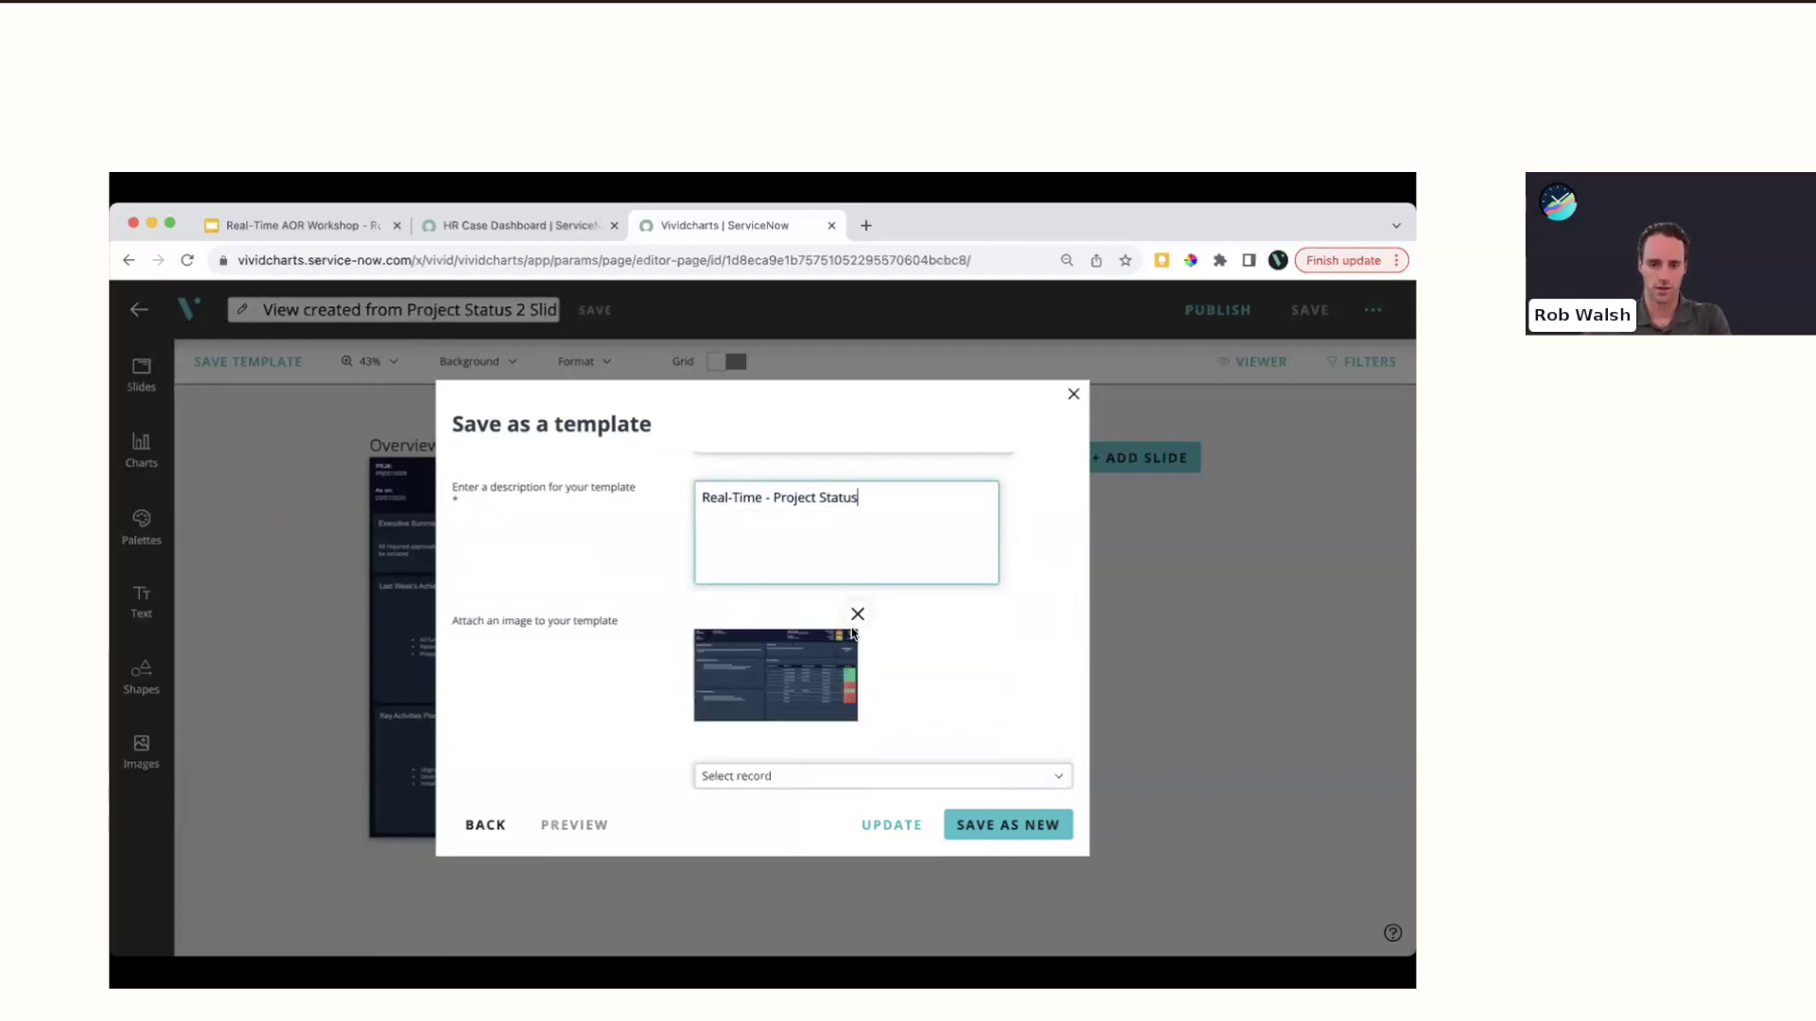
Replace the template's attached preview image with another uploaded image of the Overview slide
{"action": "left_click", "coordinate": [858, 614]}
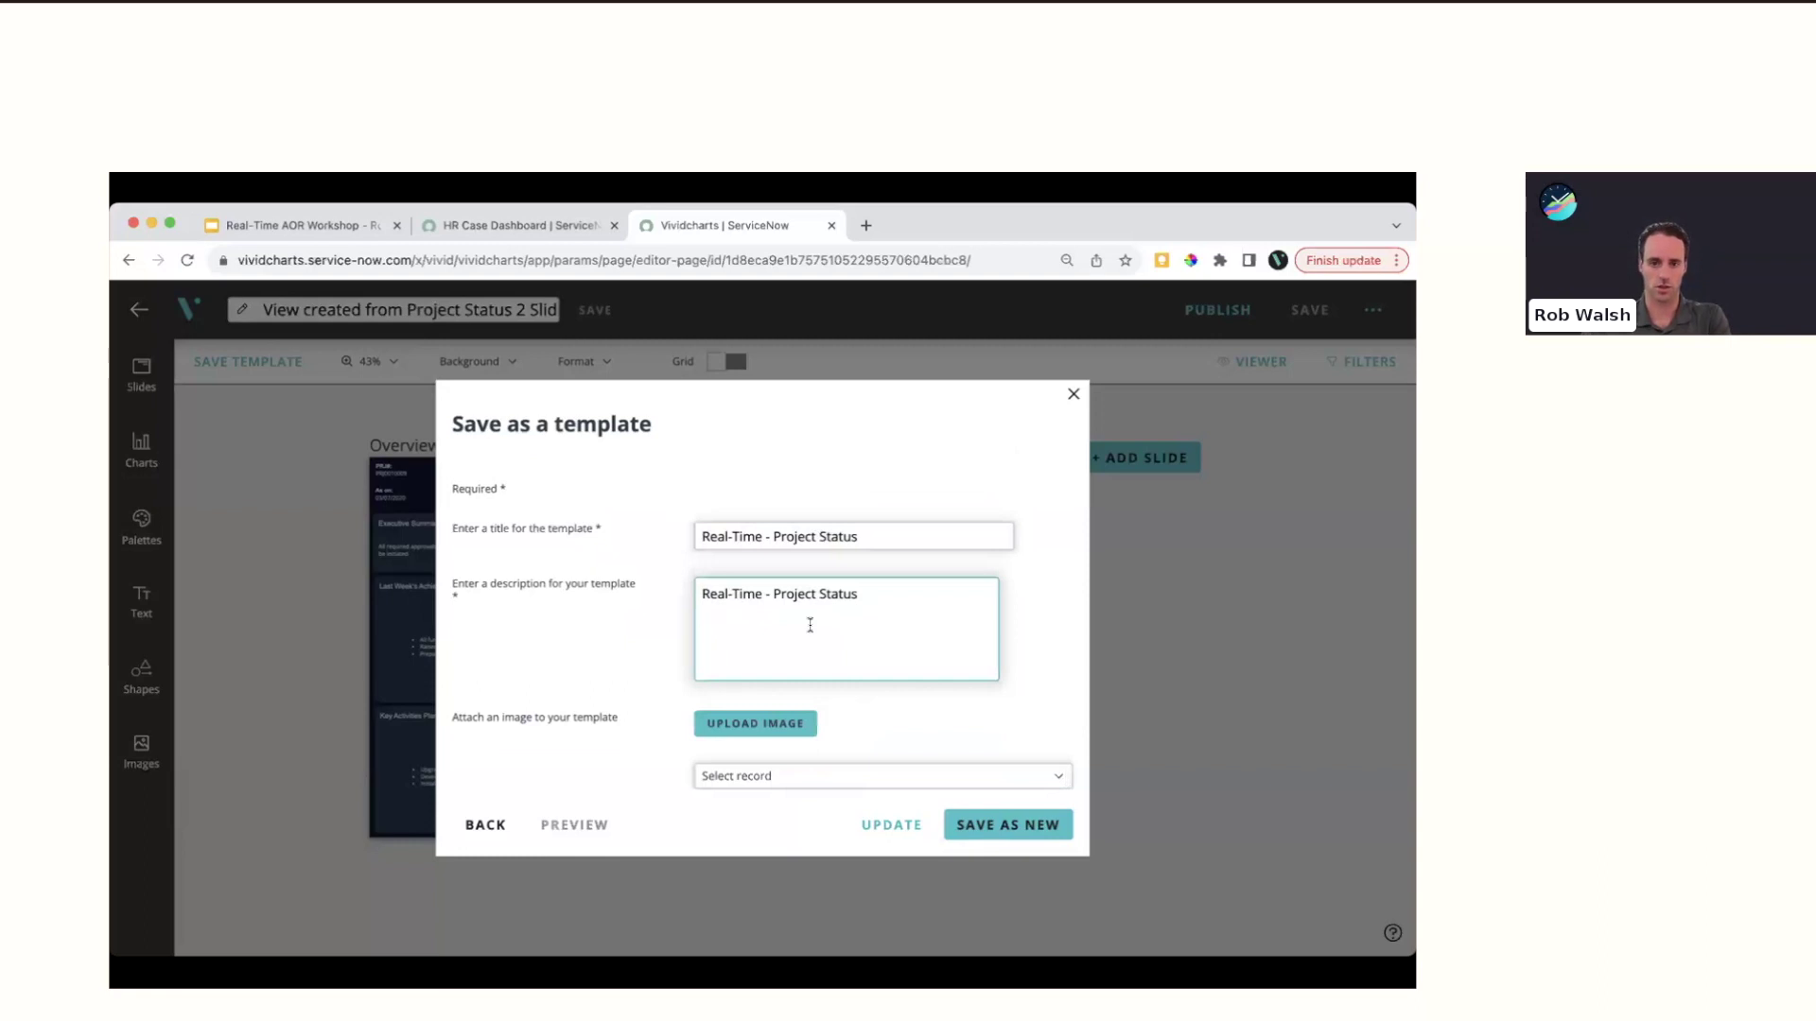
{"action": "left_click", "coordinate": [759, 724]}
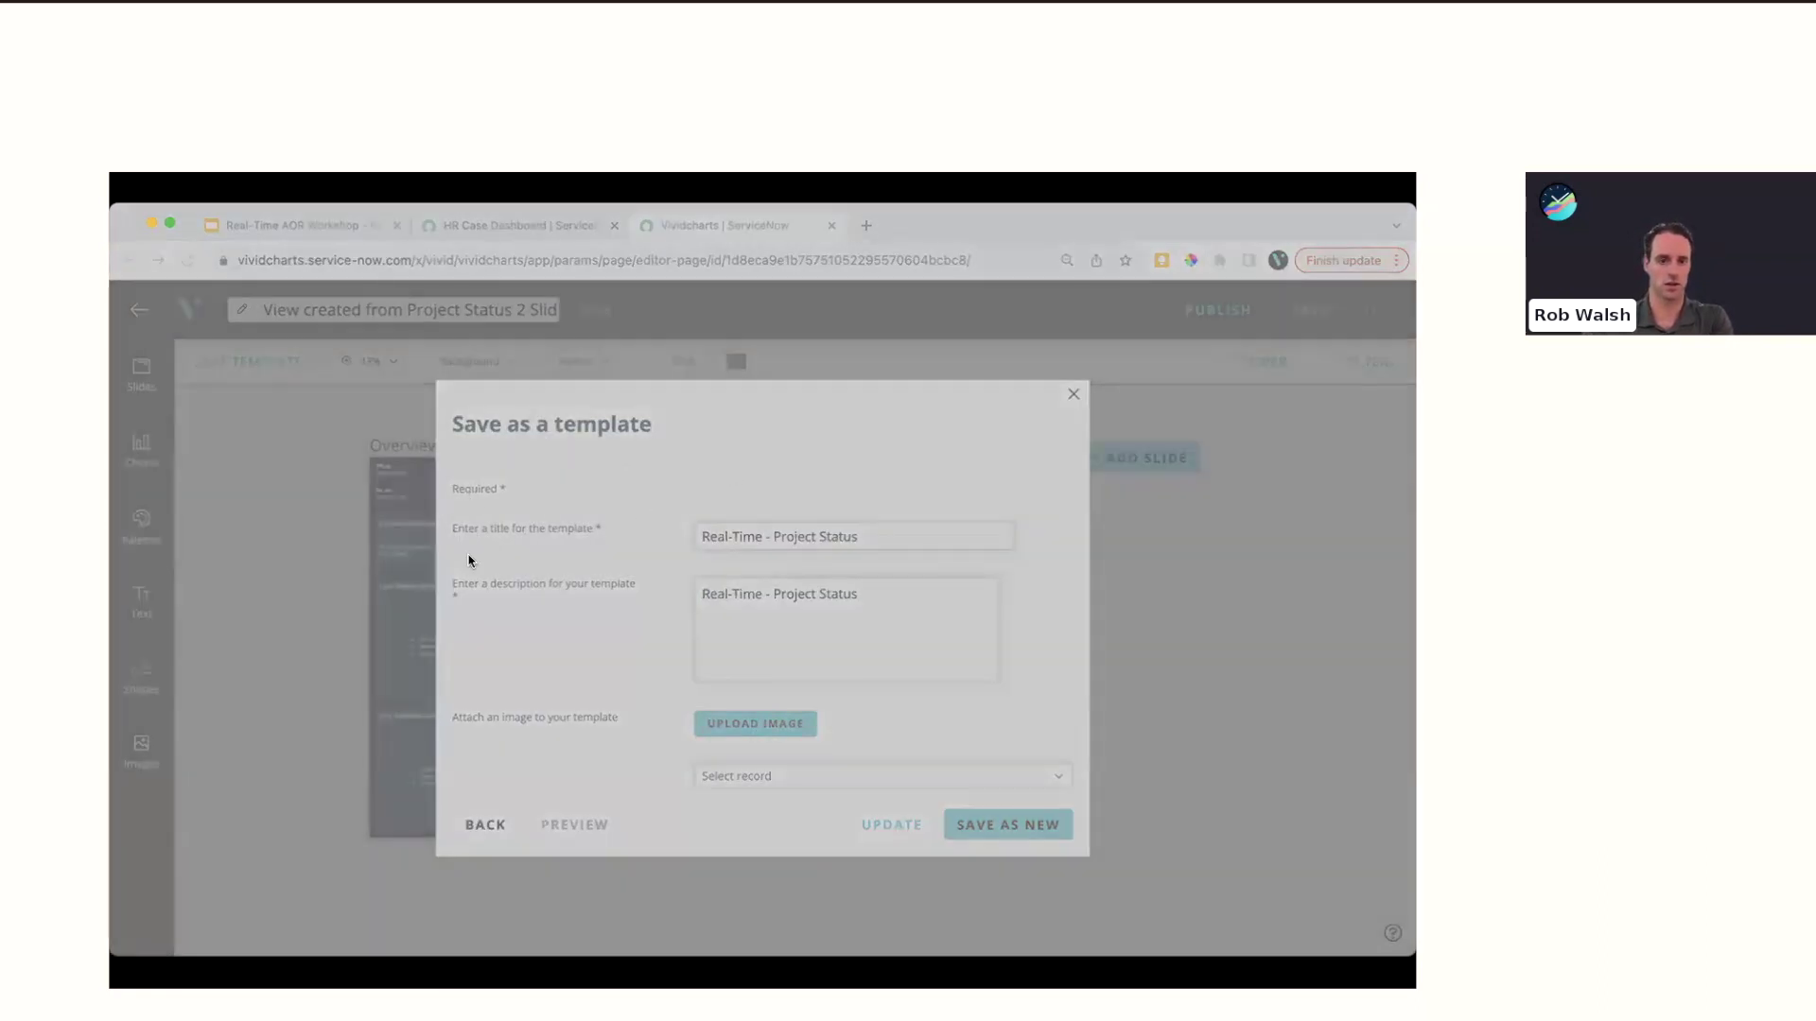
{"action": "double_click", "coordinate": [689, 473]}
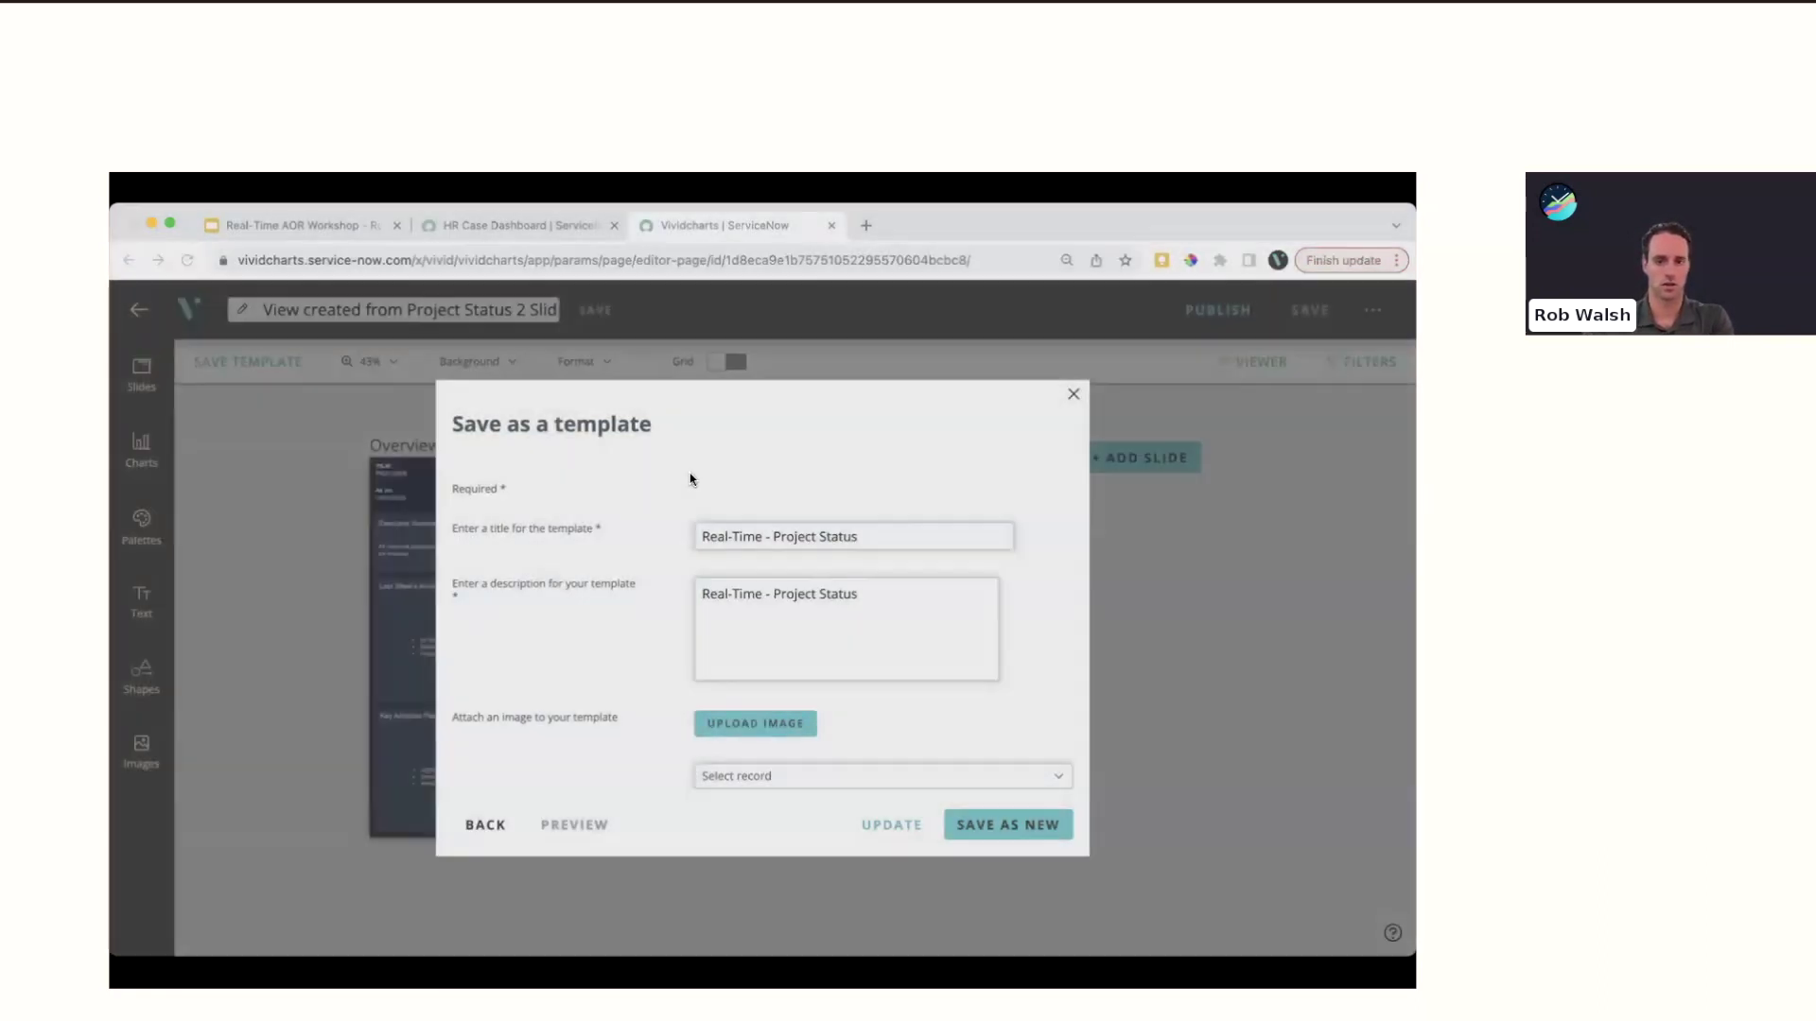
{"action": "scroll", "coordinate": [820, 702], "scroll_direction": "down", "scroll_amount": 2}
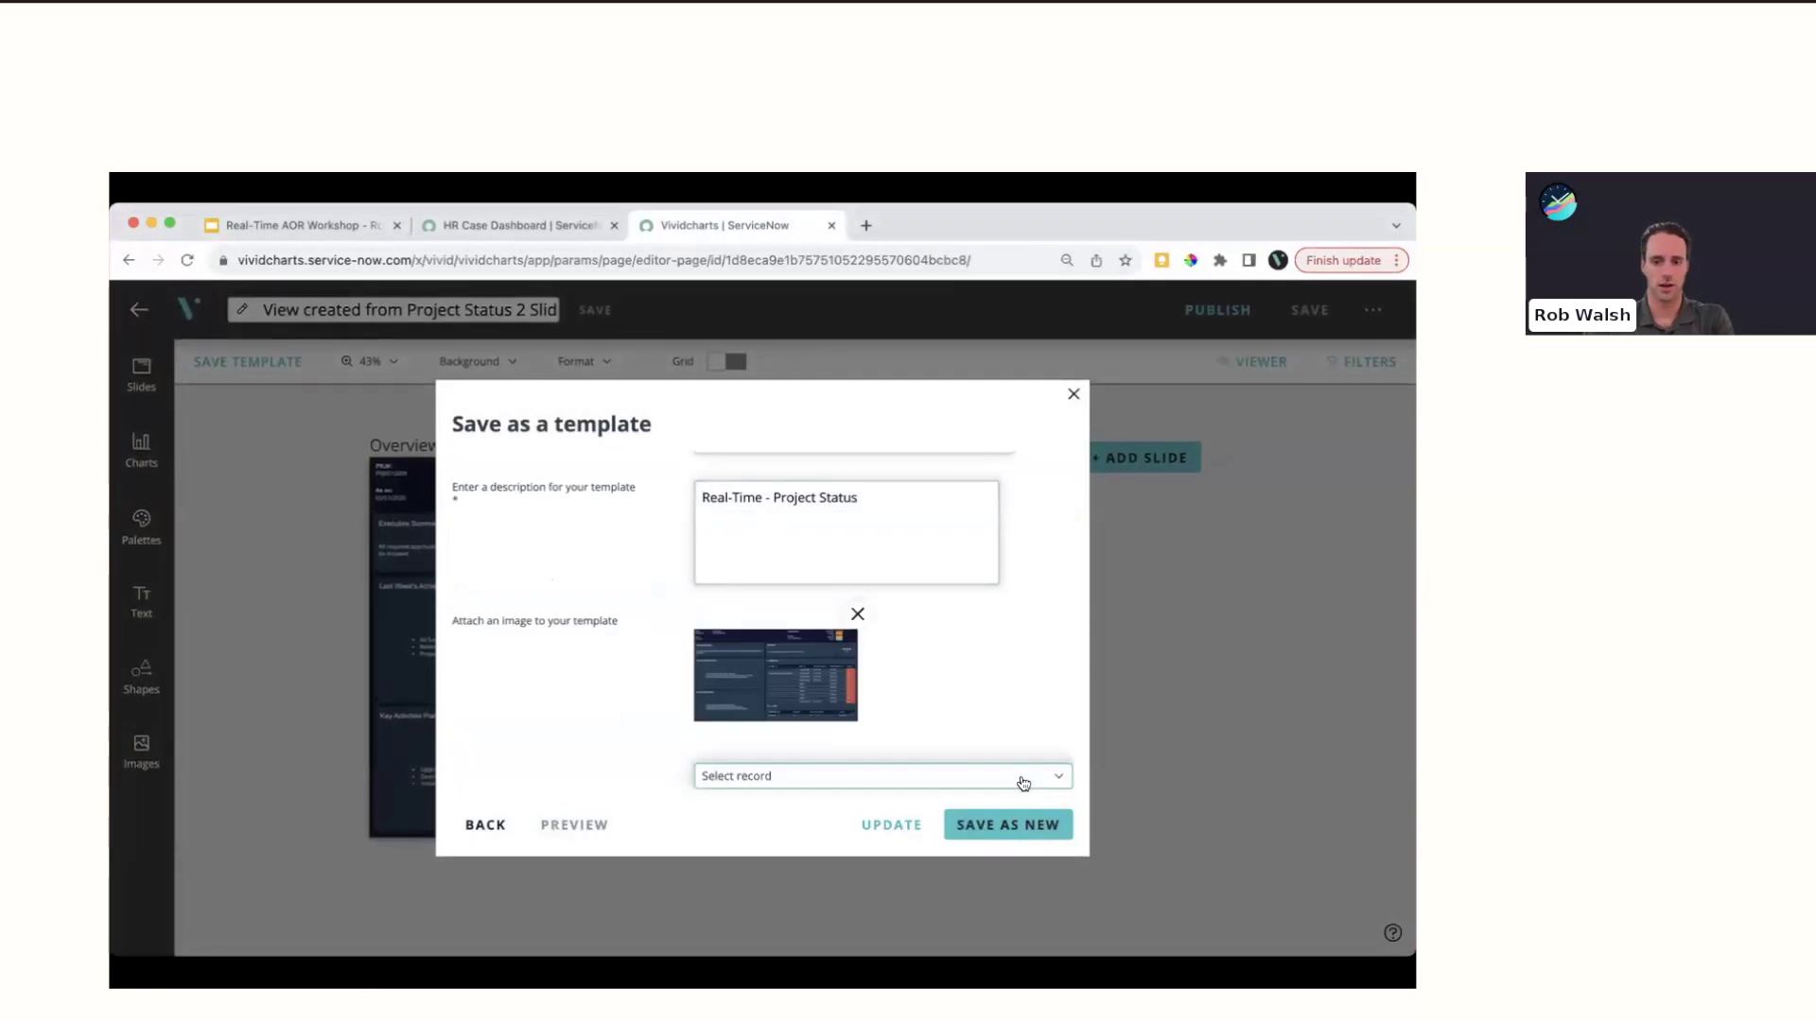
Preview both slides of the template with the record "Additional office space for Singapore office", and close the preview
{"action": "left_click", "coordinate": [838, 779]}
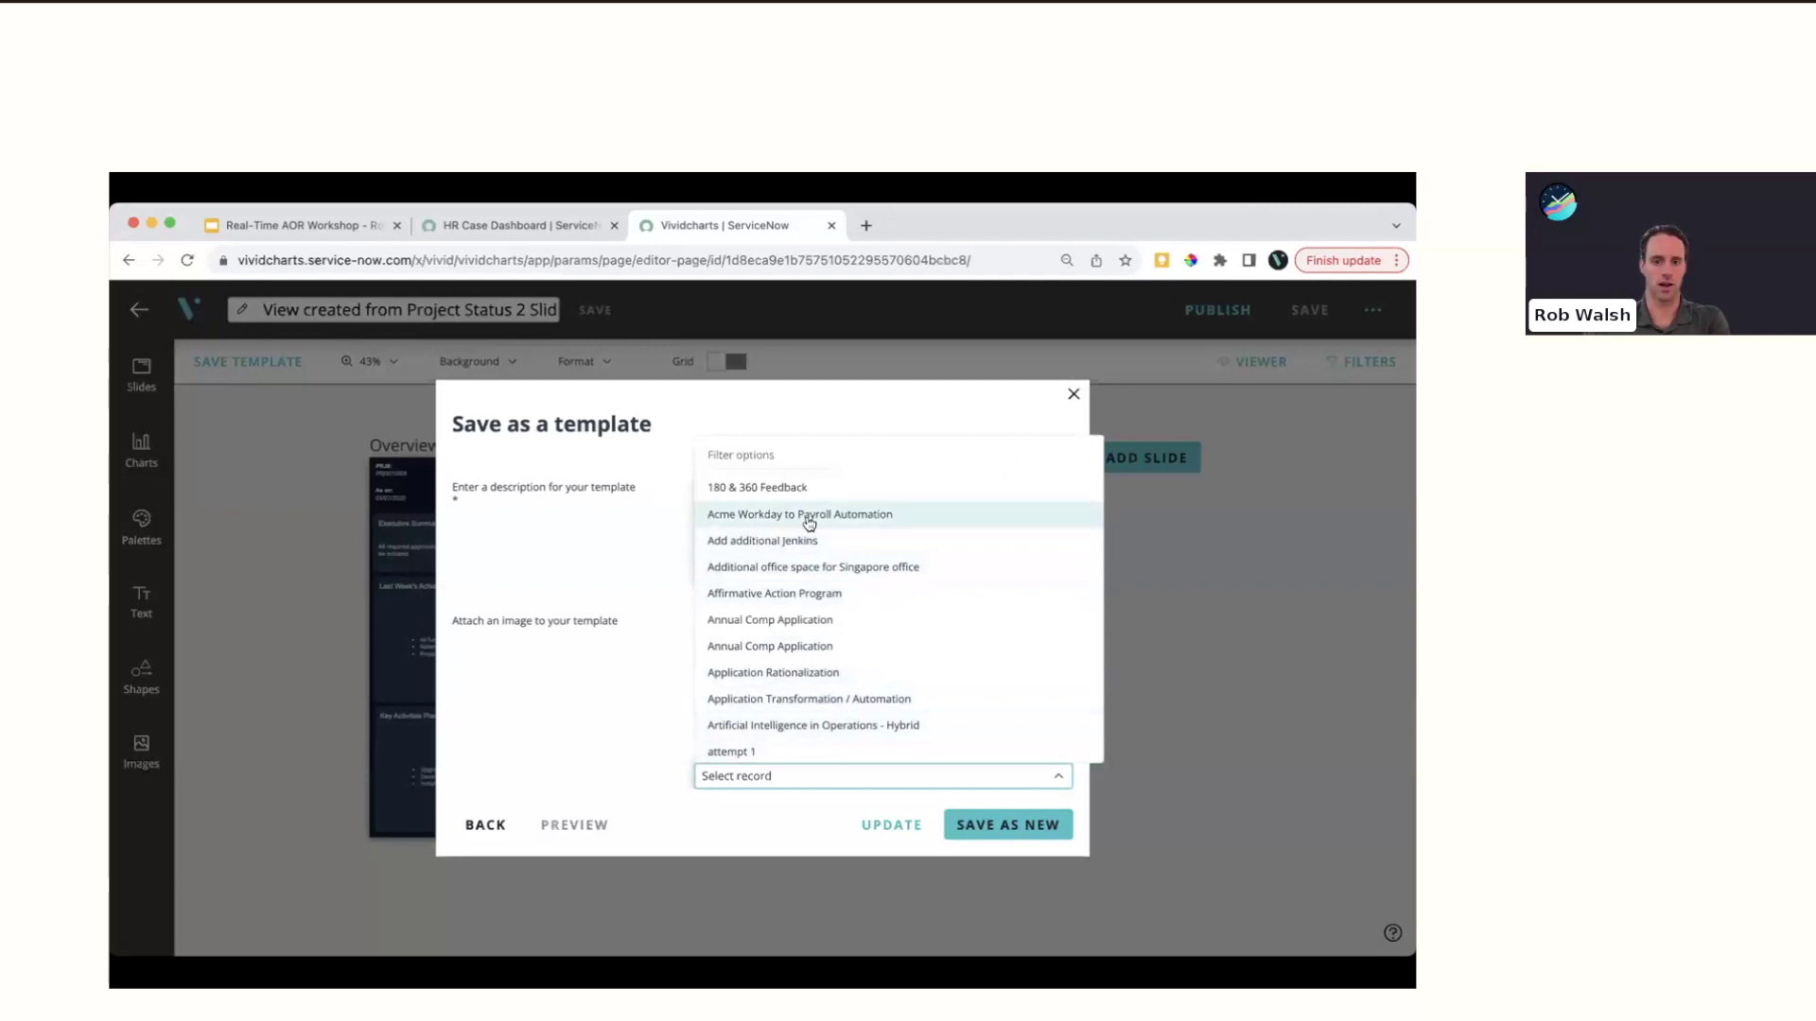
{"action": "left_click", "coordinate": [756, 567]}
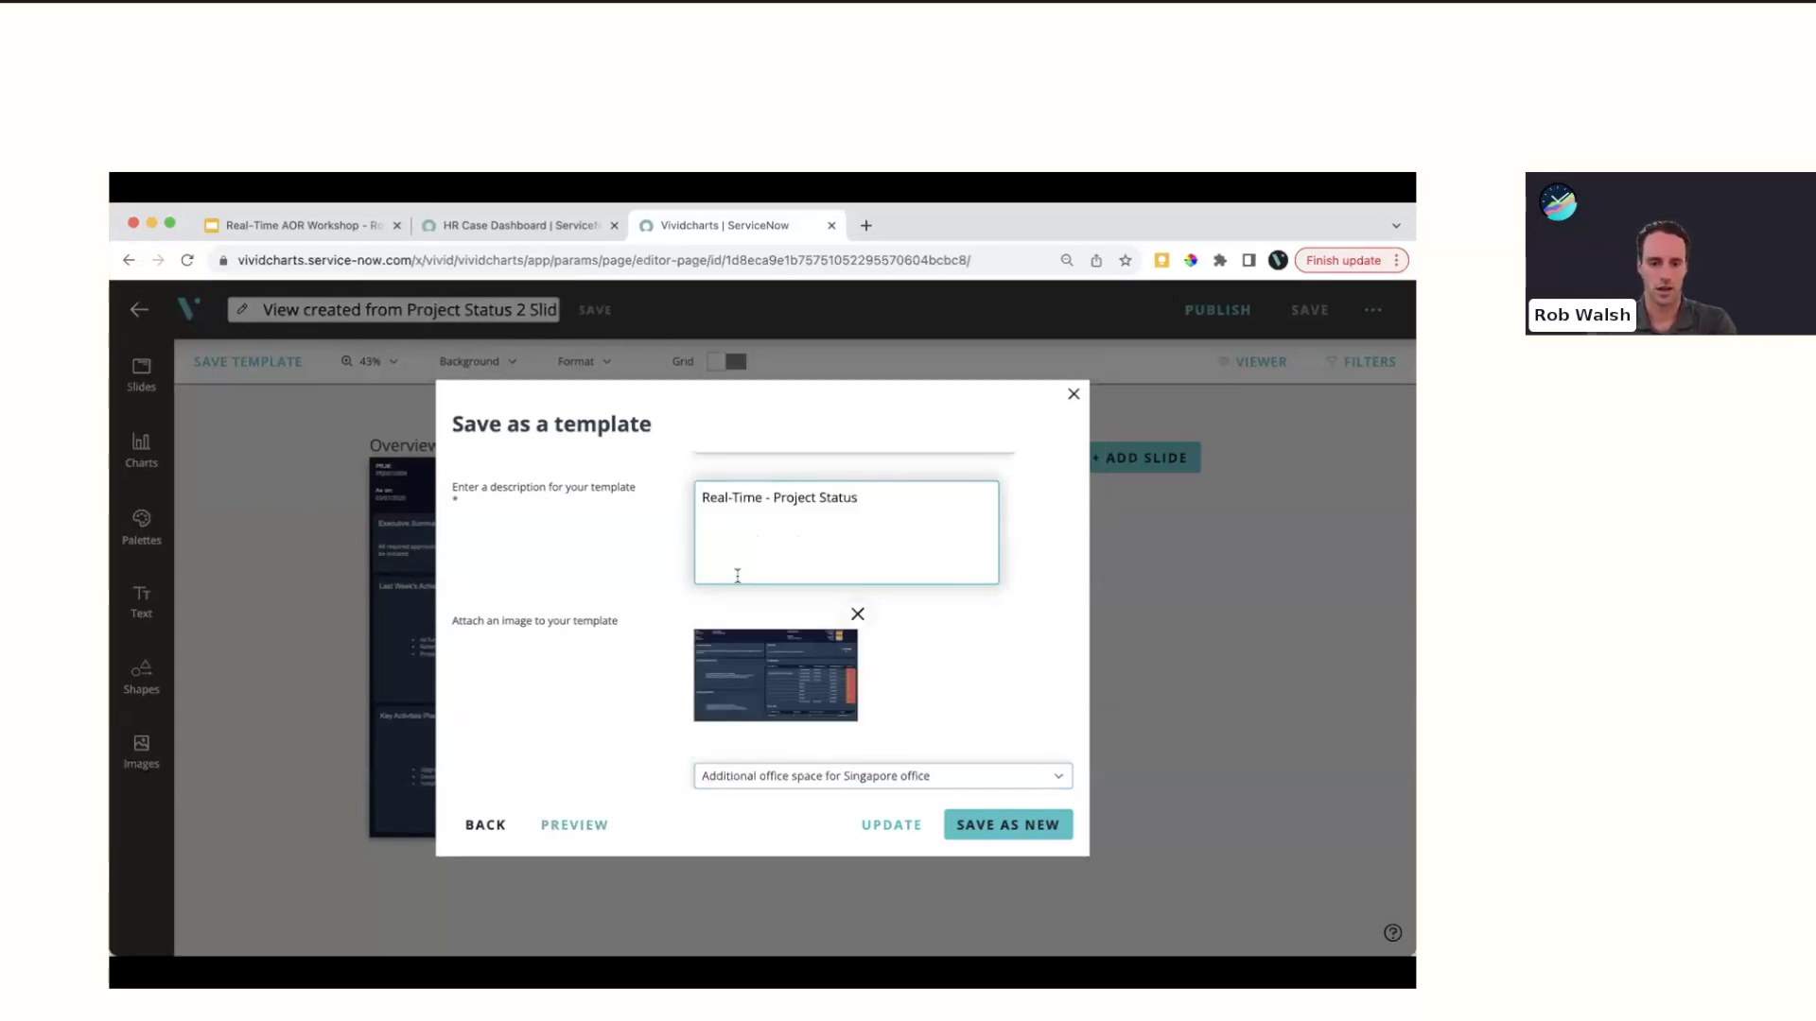
{"action": "left_click", "coordinate": [574, 826]}
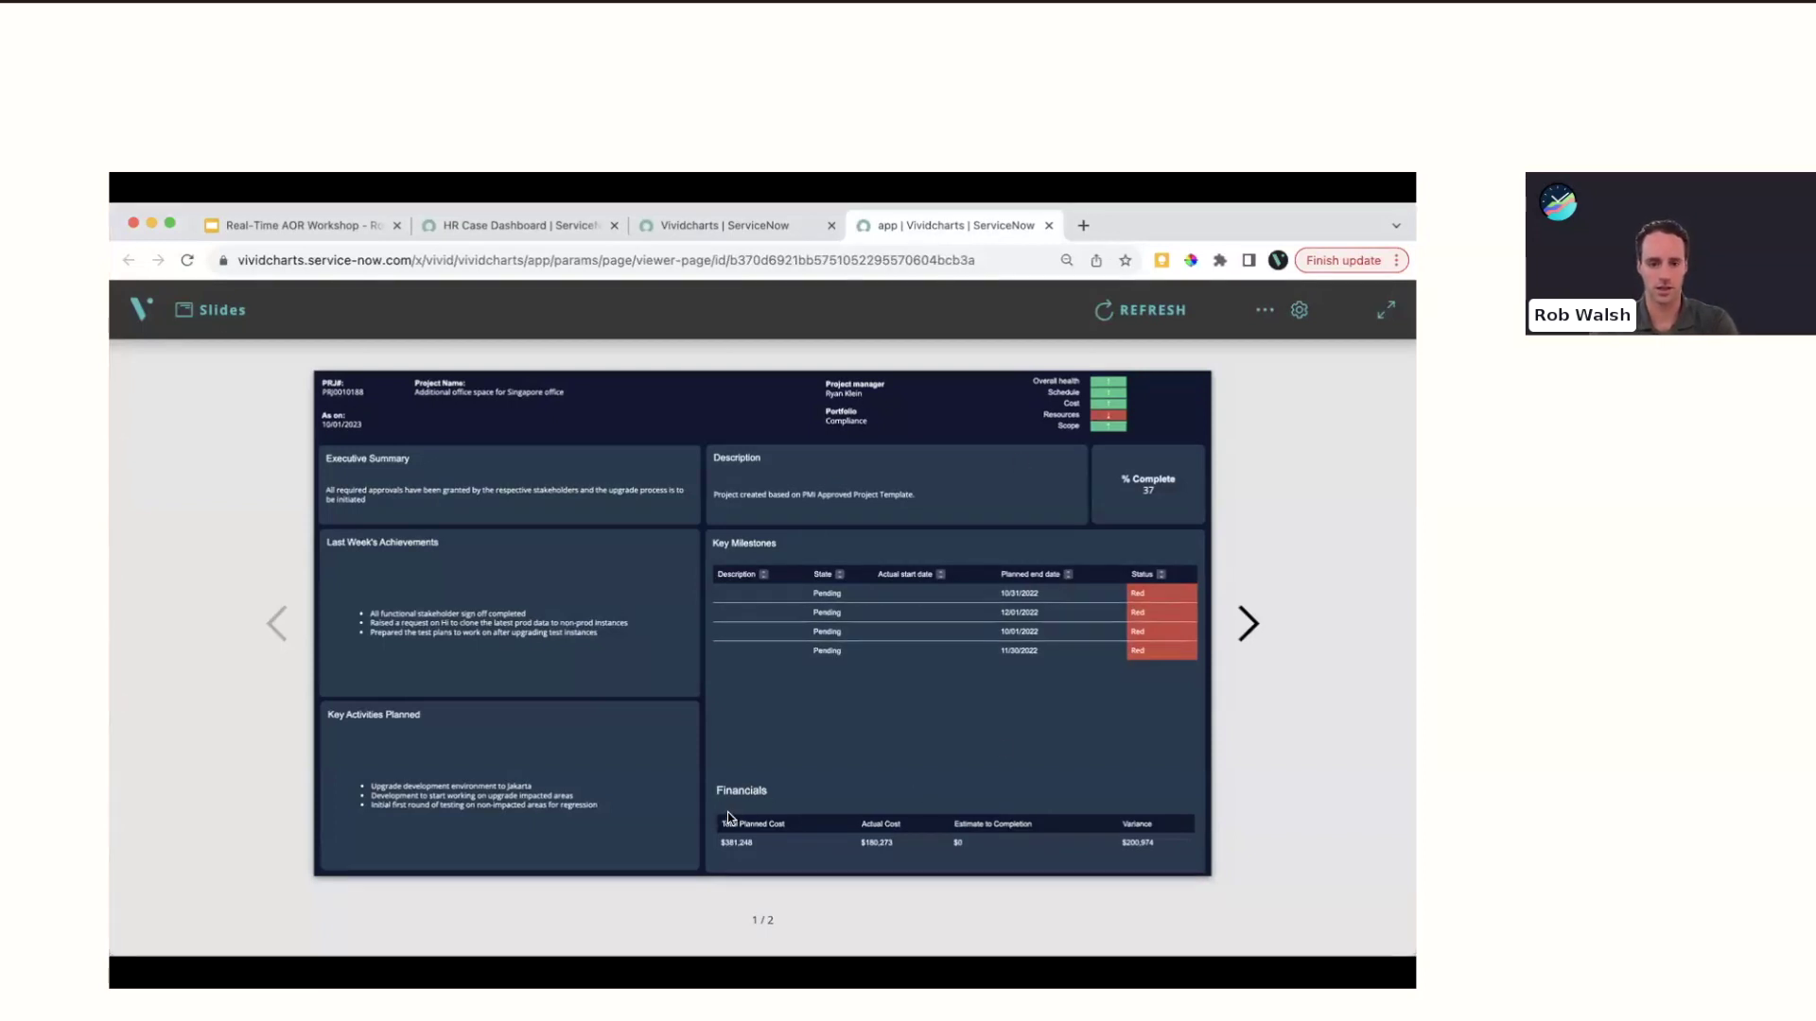
{"action": "left_click", "coordinate": [1249, 623]}
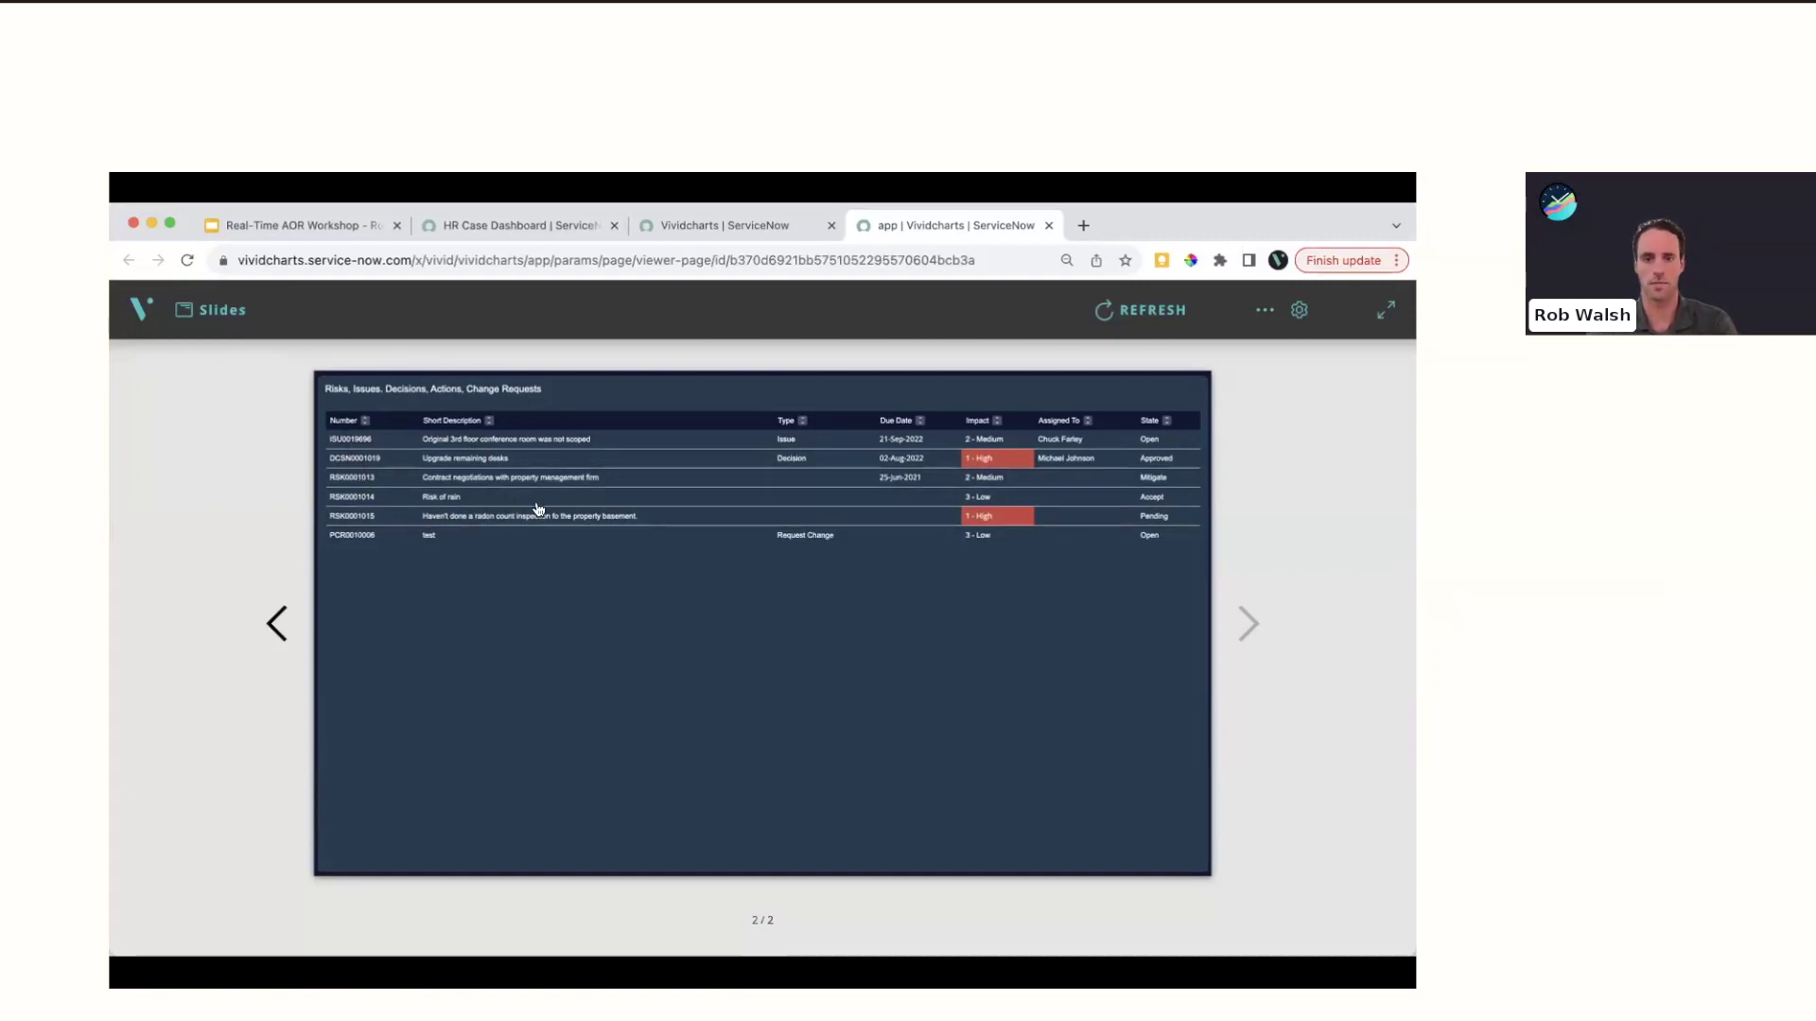
{"action": "left_click", "coordinate": [1050, 226]}
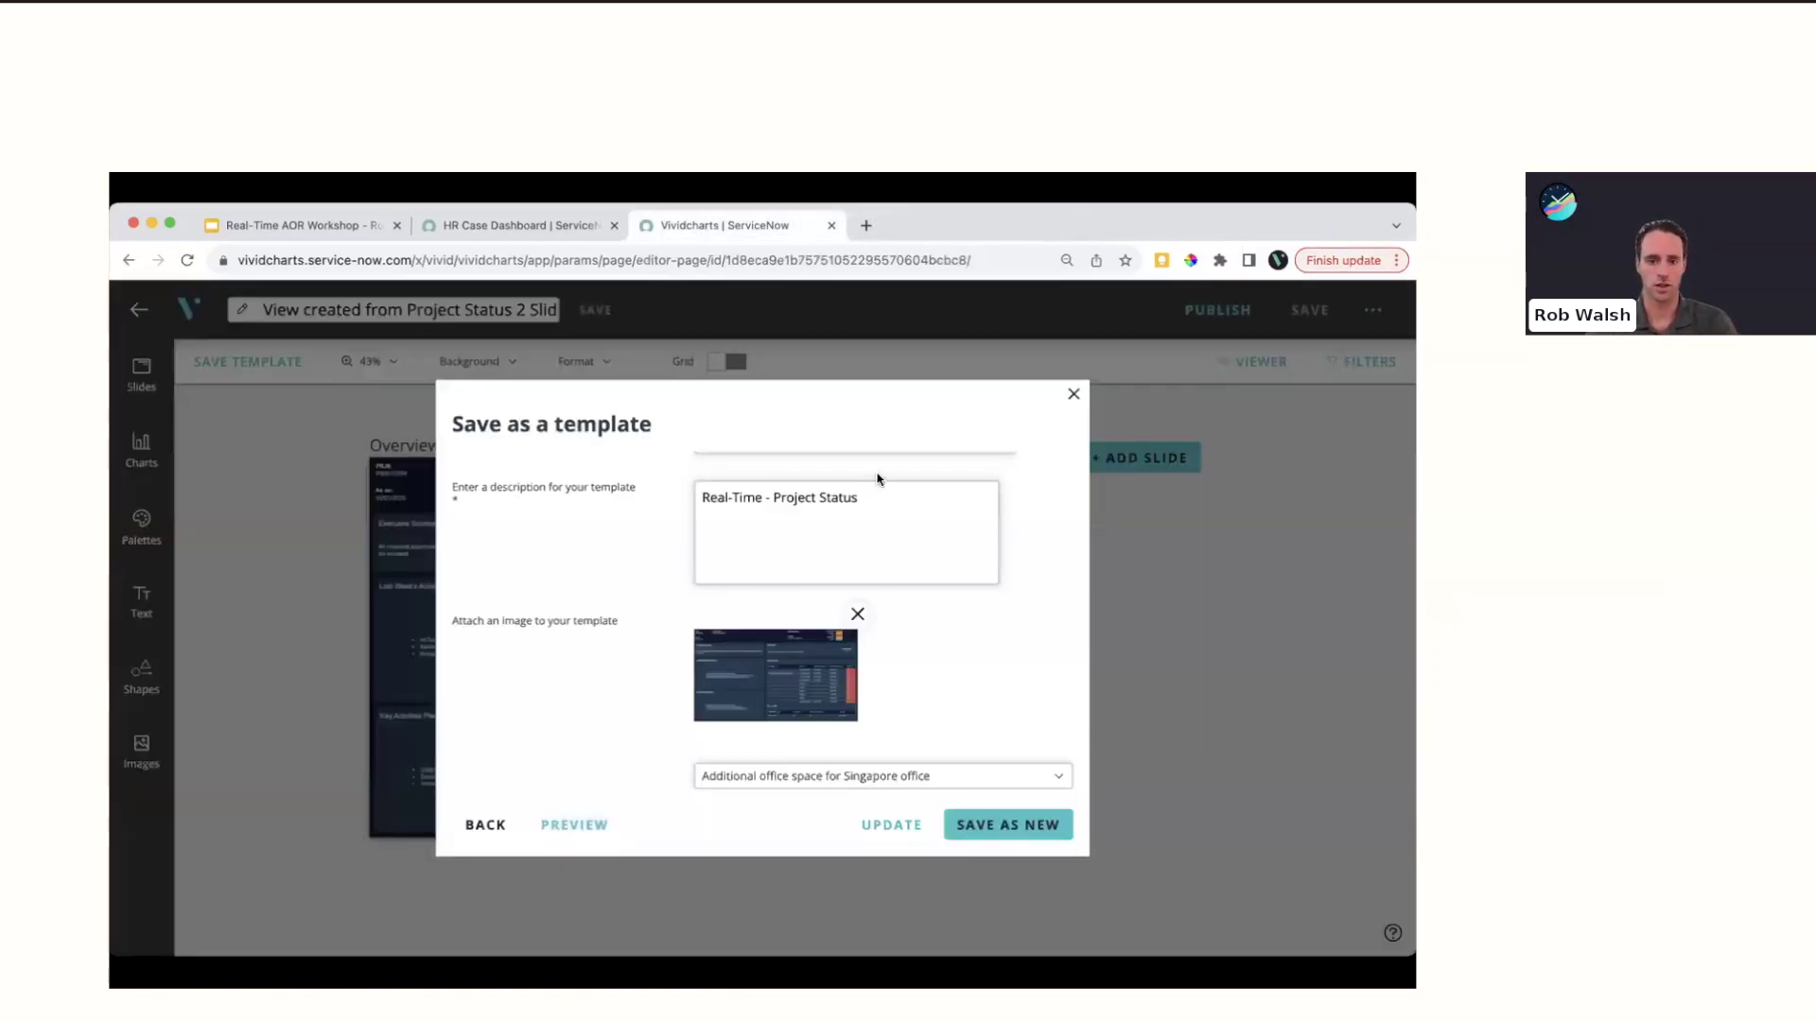
Save the template as a new one, save the view to keep their relationship, and return to the home page
{"action": "left_click", "coordinate": [1004, 824]}
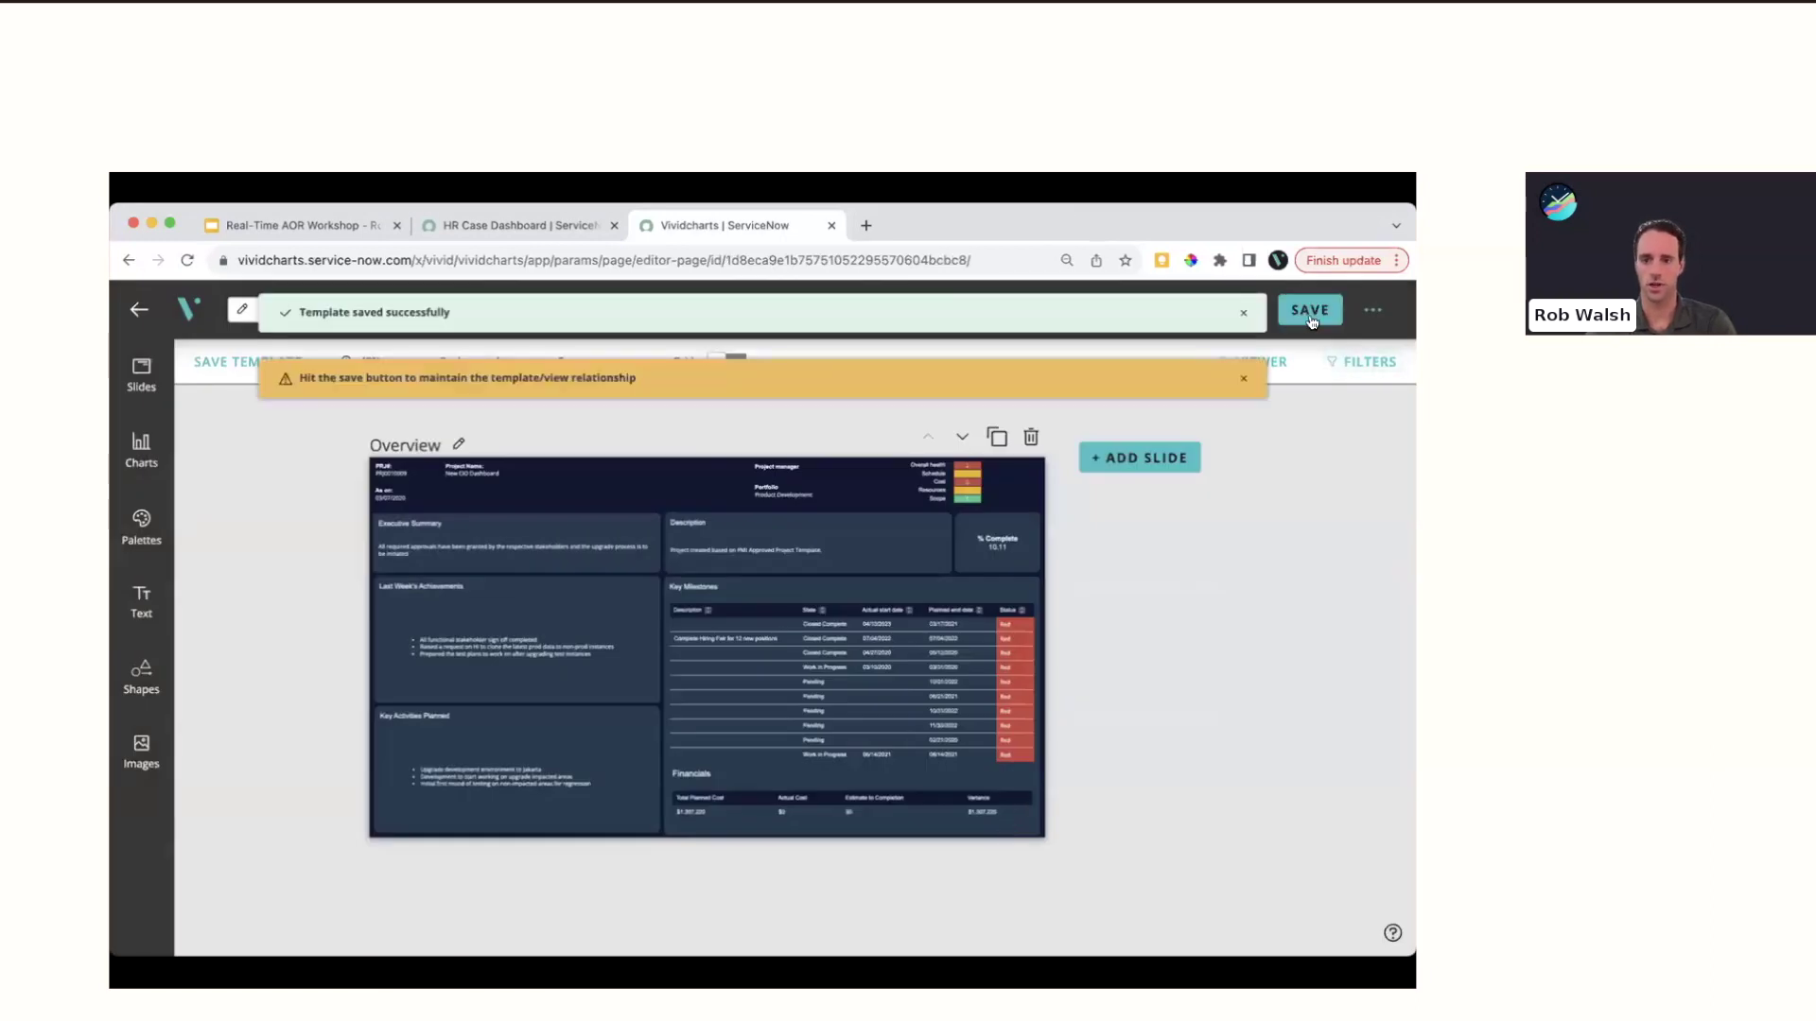
{"action": "left_click", "coordinate": [1309, 310]}
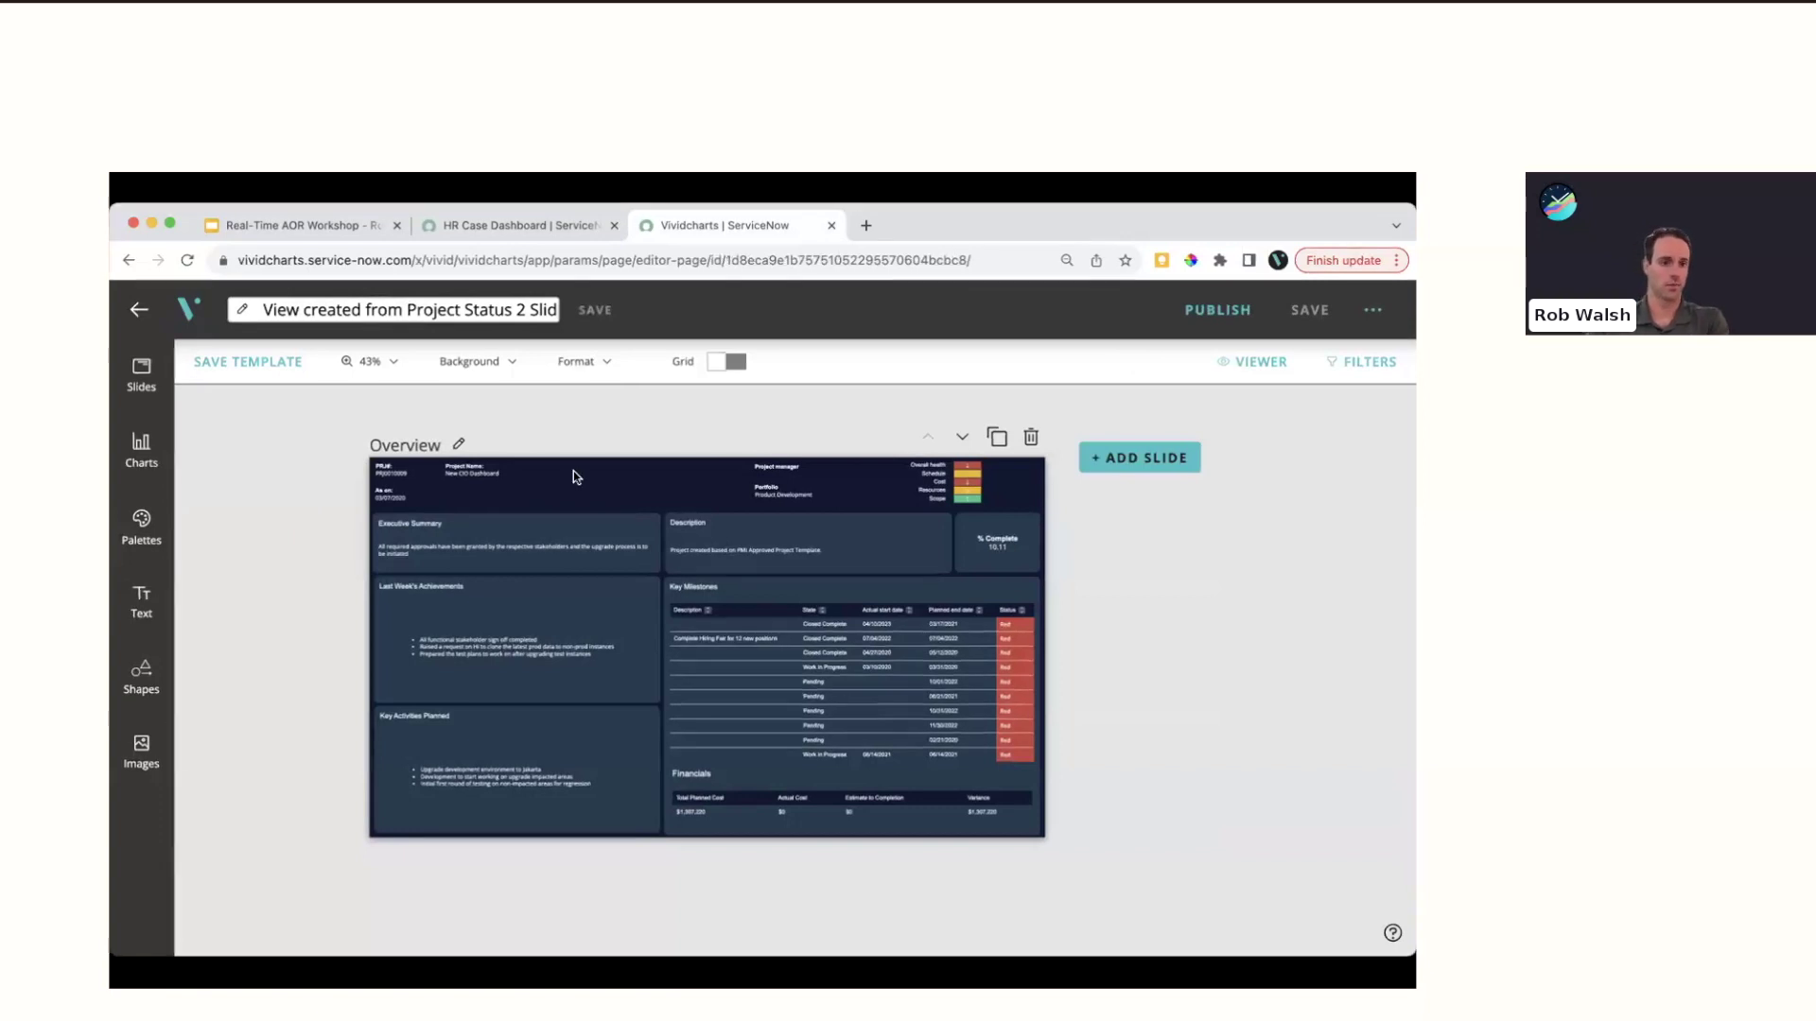
{"action": "left_click", "coordinate": [189, 310]}
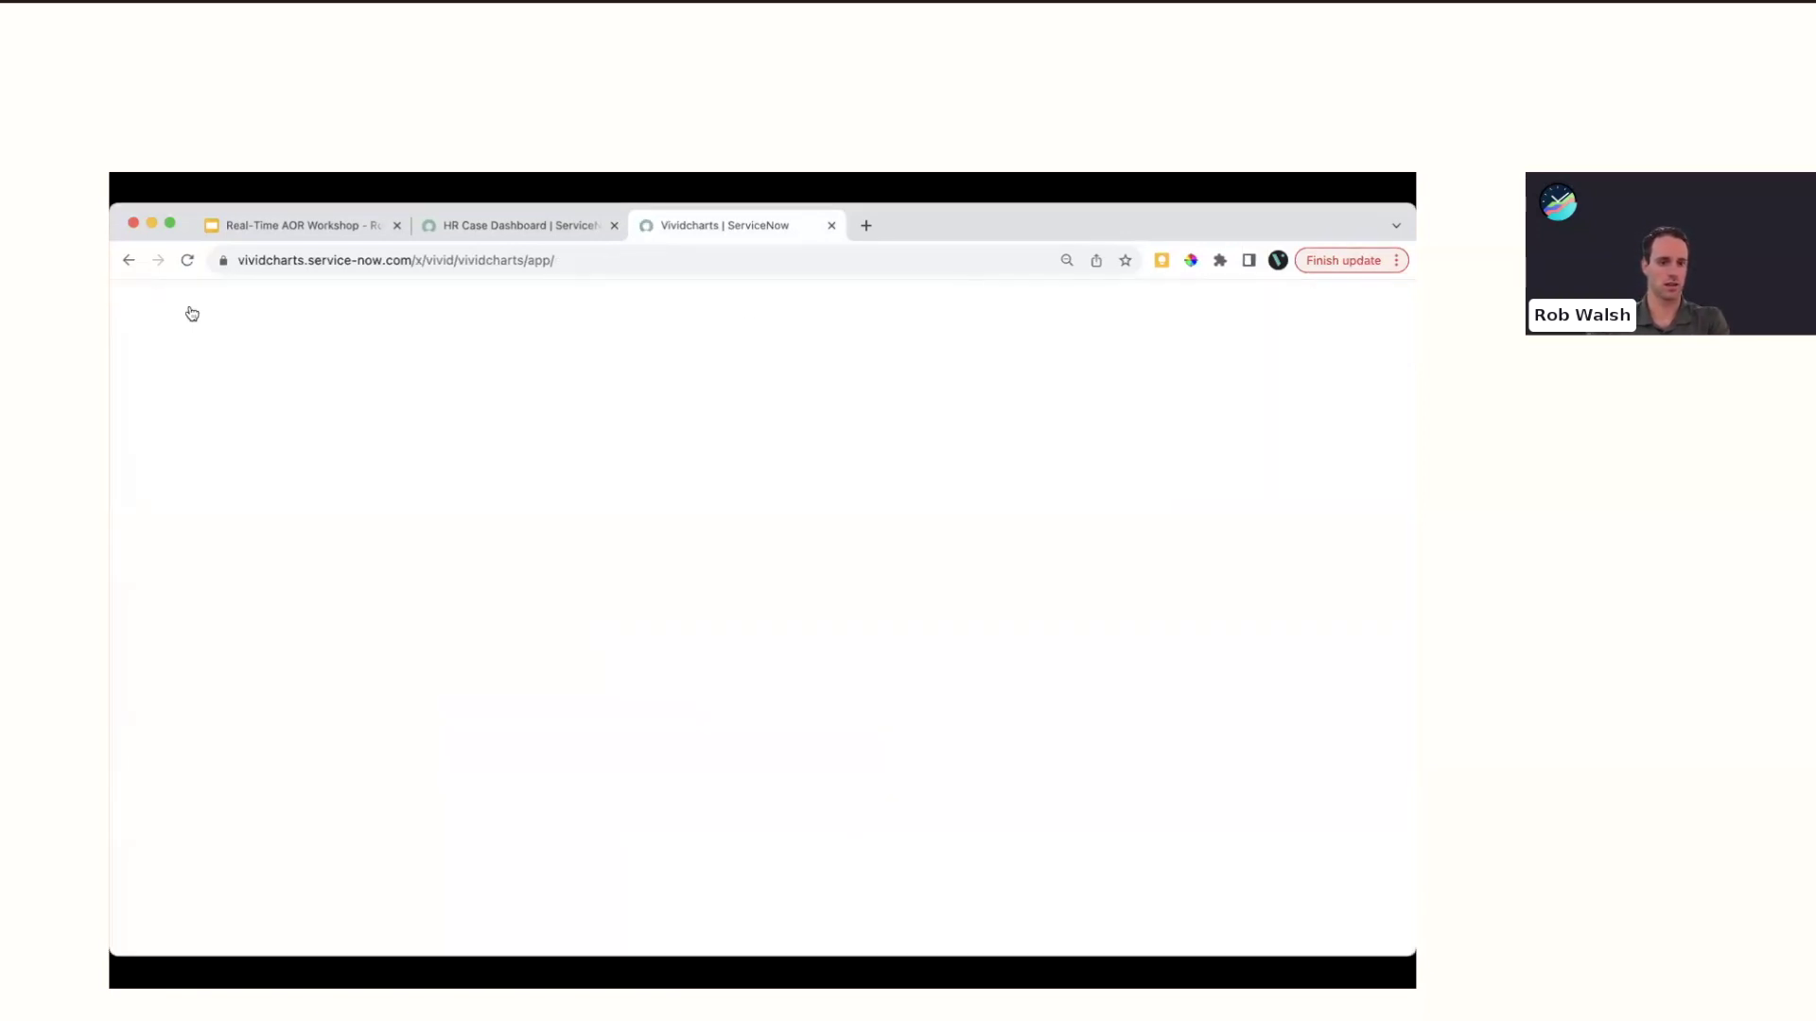
Start a new summary in the builder from the Project Status Hub and set its process area to Demand
{"action": "left_click", "coordinate": [449, 322]}
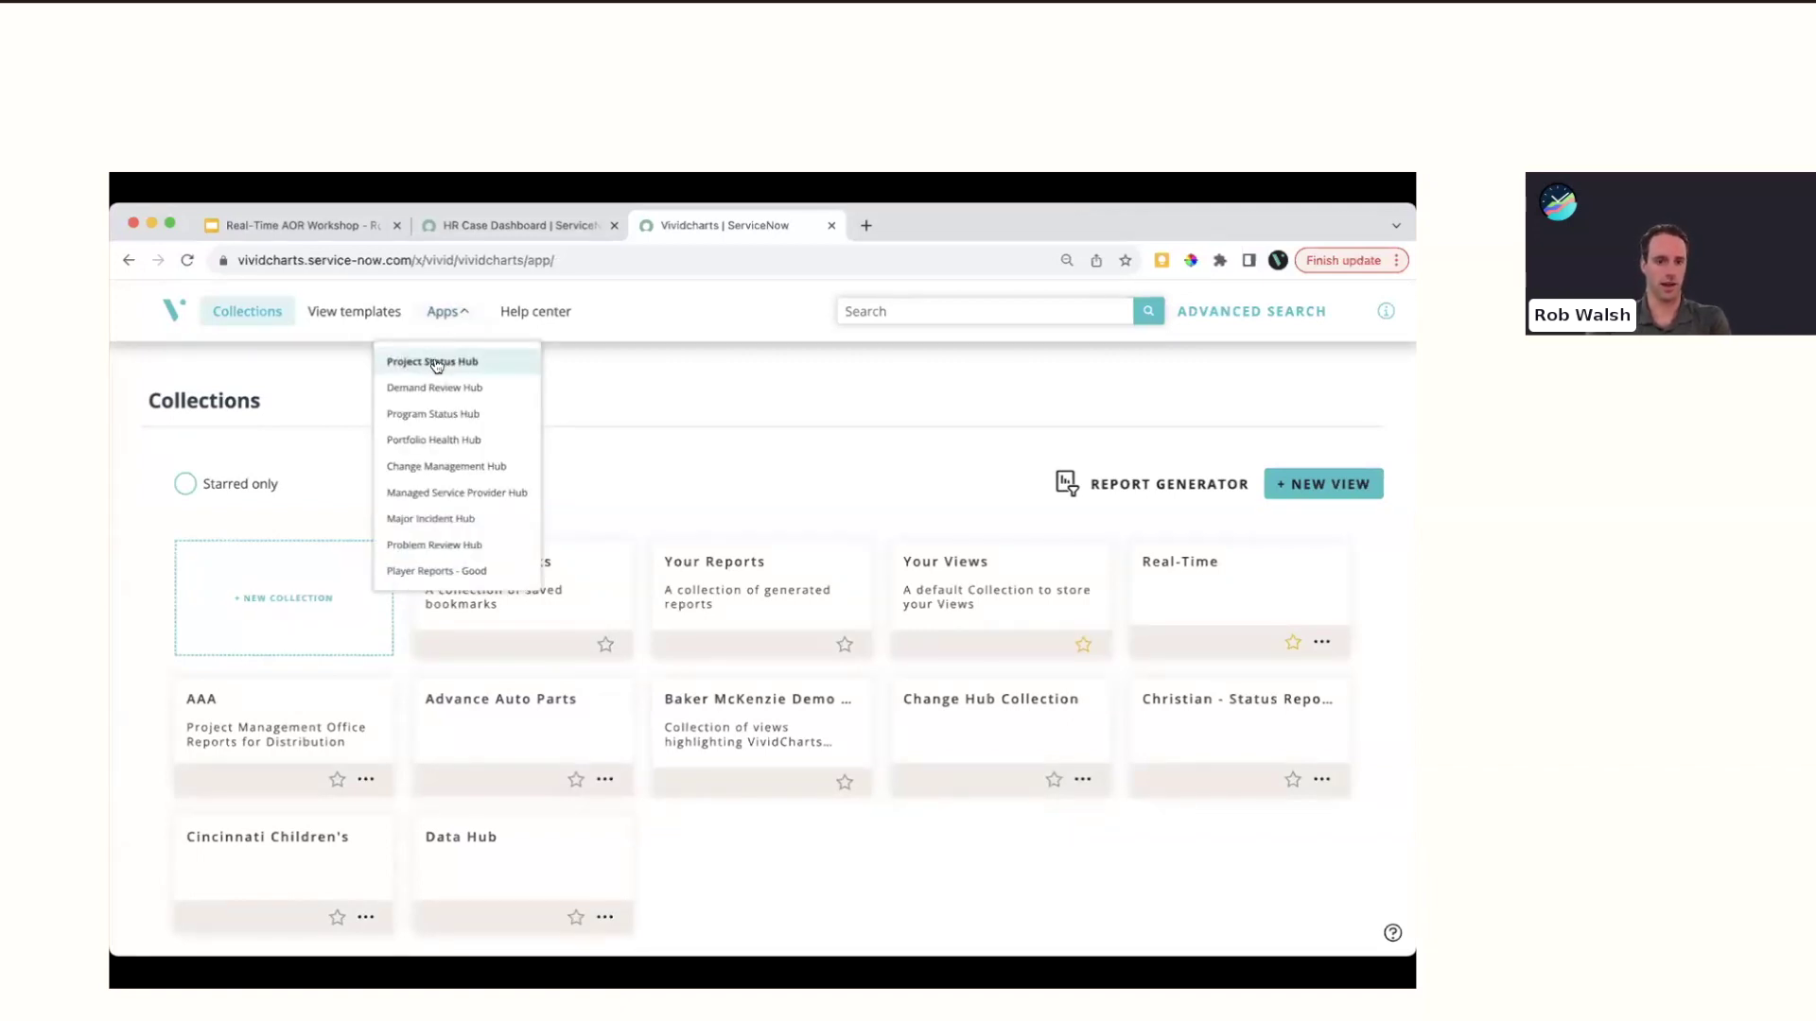
{"action": "left_click", "coordinate": [435, 363]}
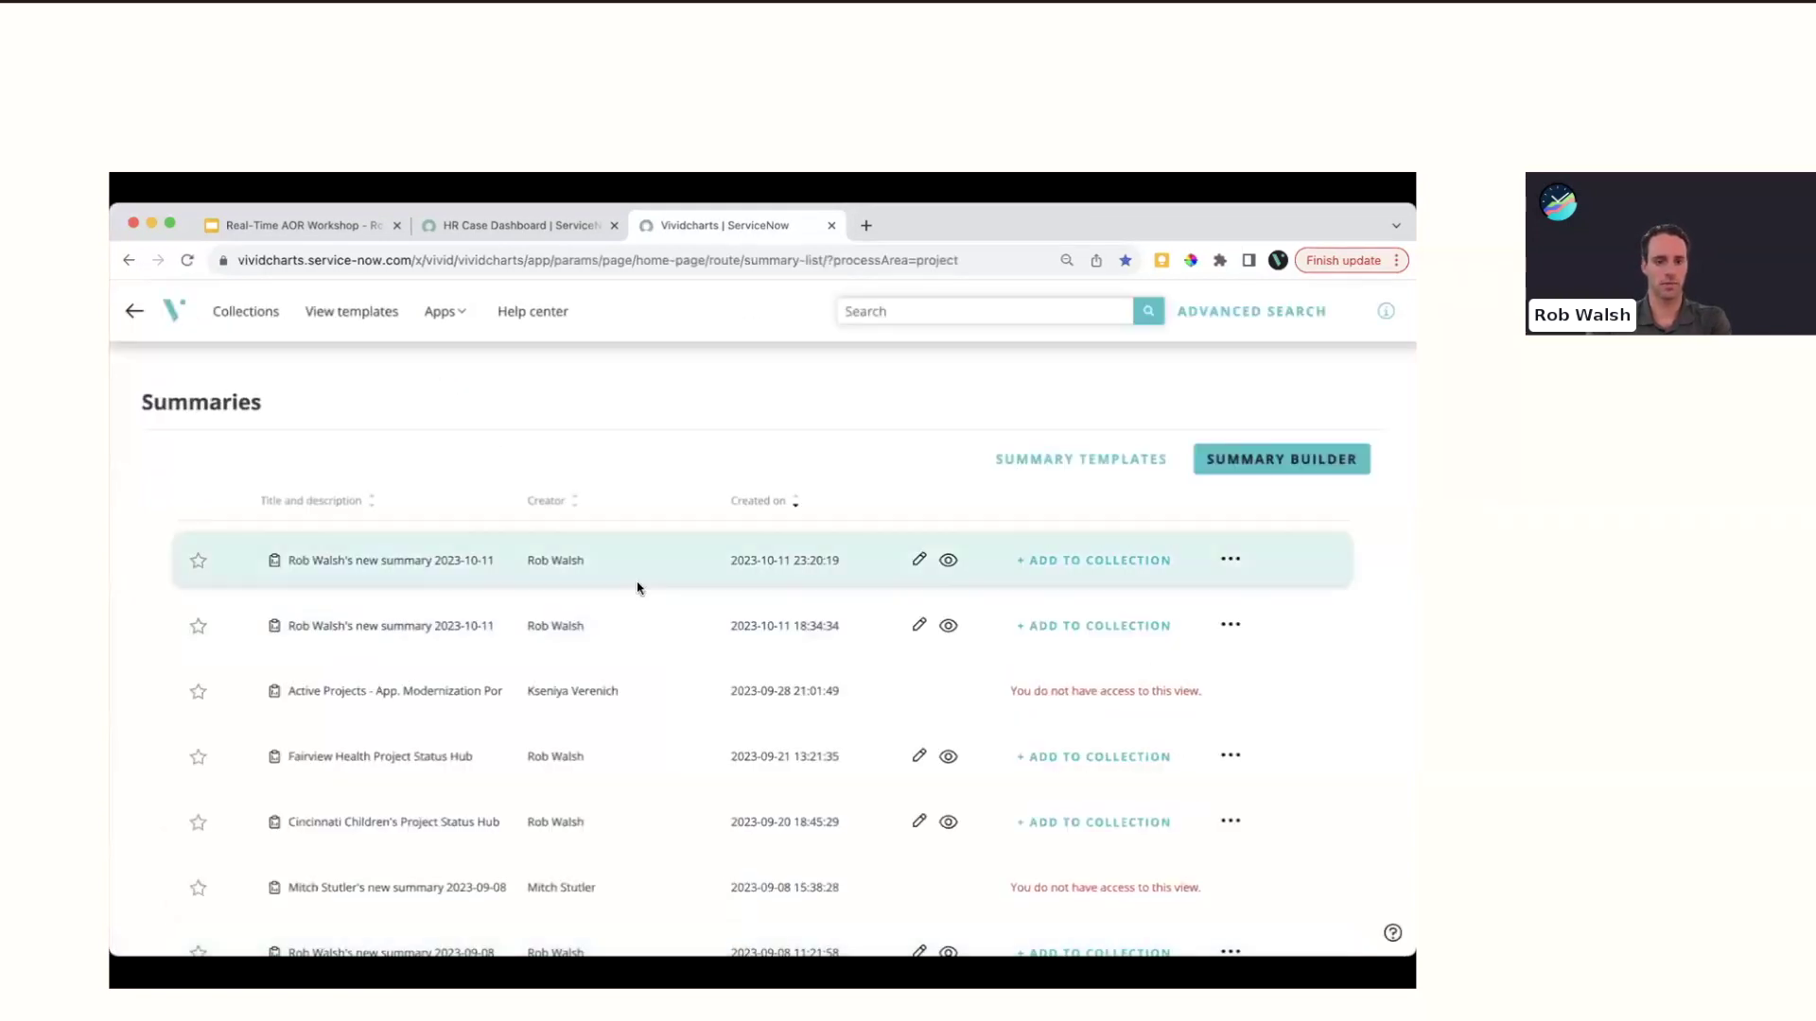
{"action": "left_click", "coordinate": [1246, 462]}
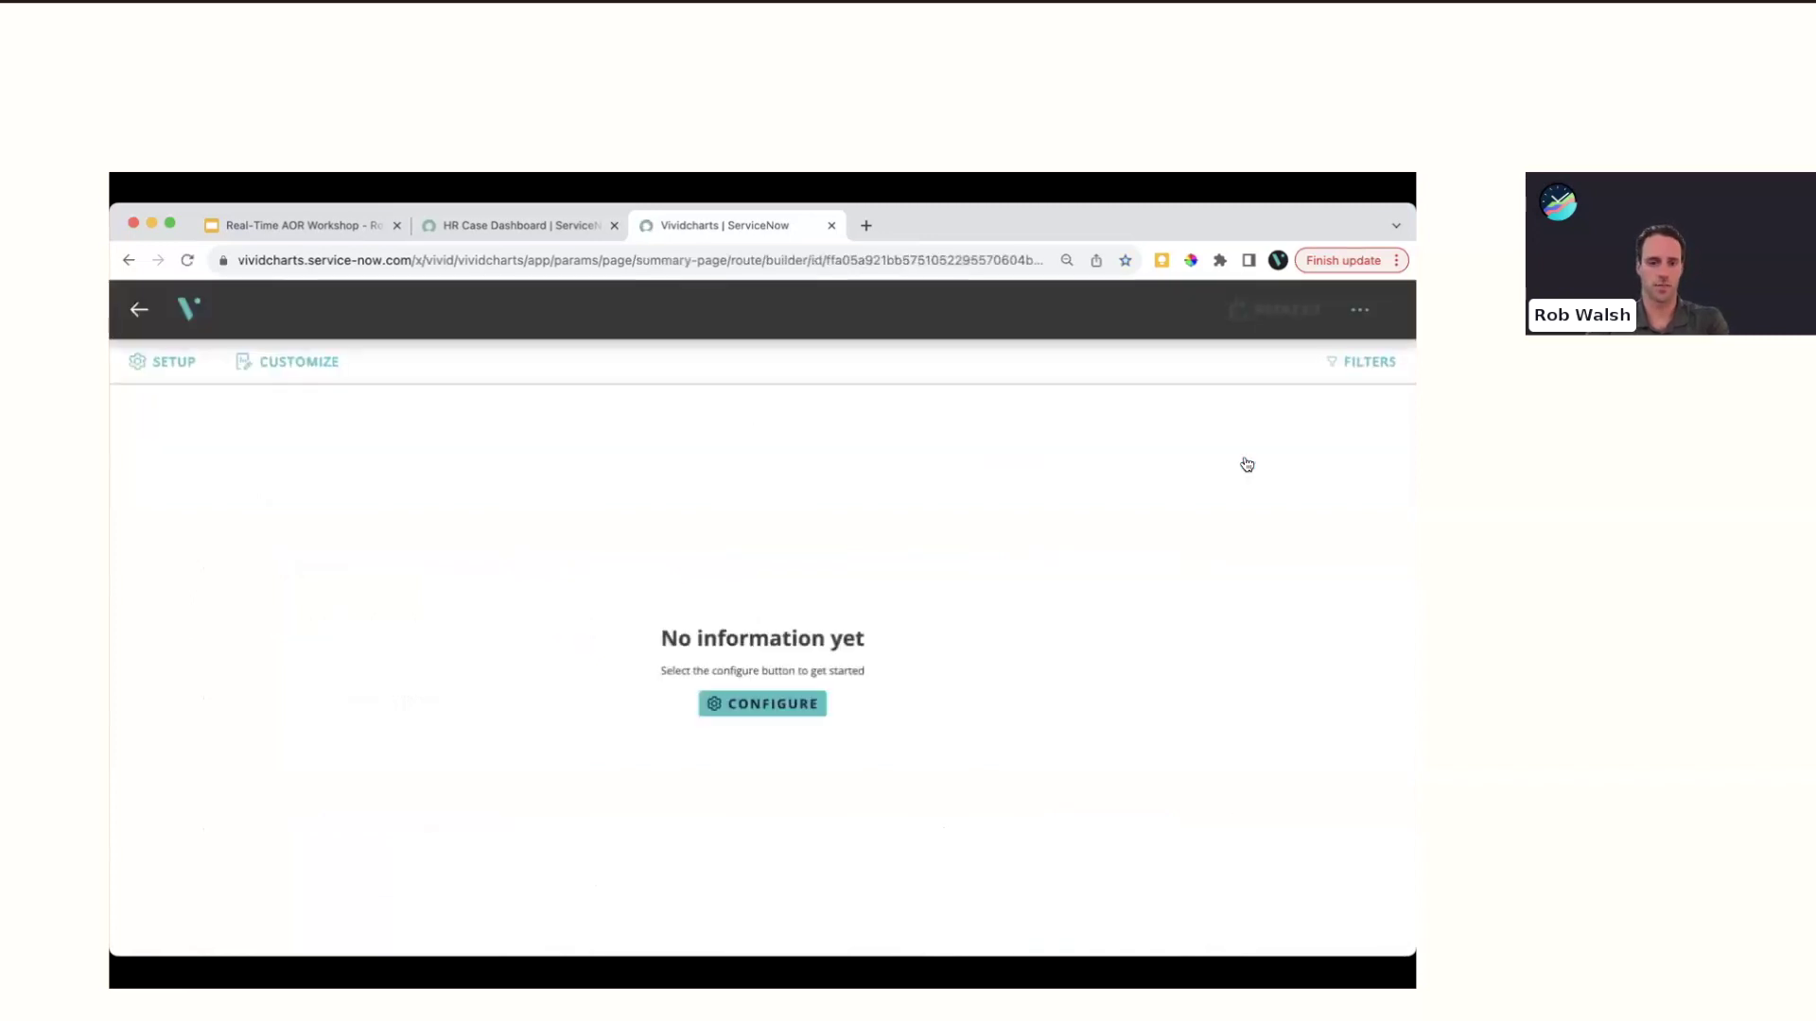
{"action": "left_click", "coordinate": [740, 709]}
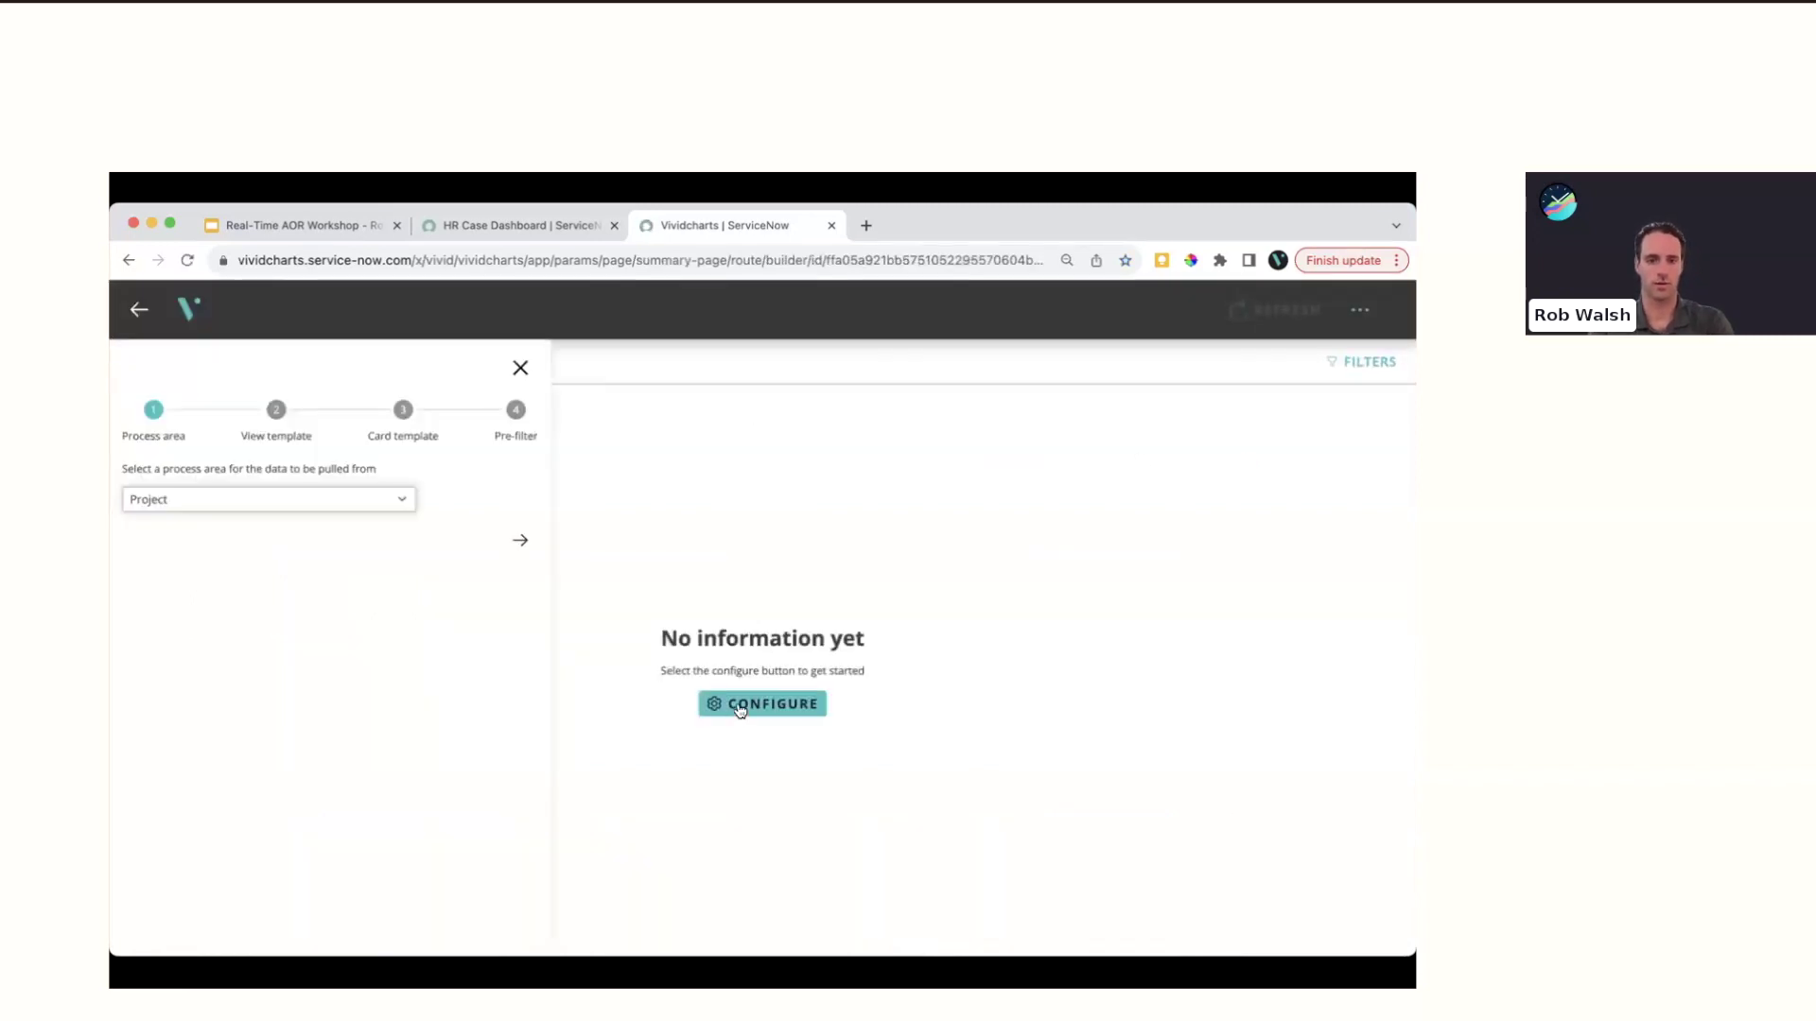
{"action": "left_click", "coordinate": [279, 502]}
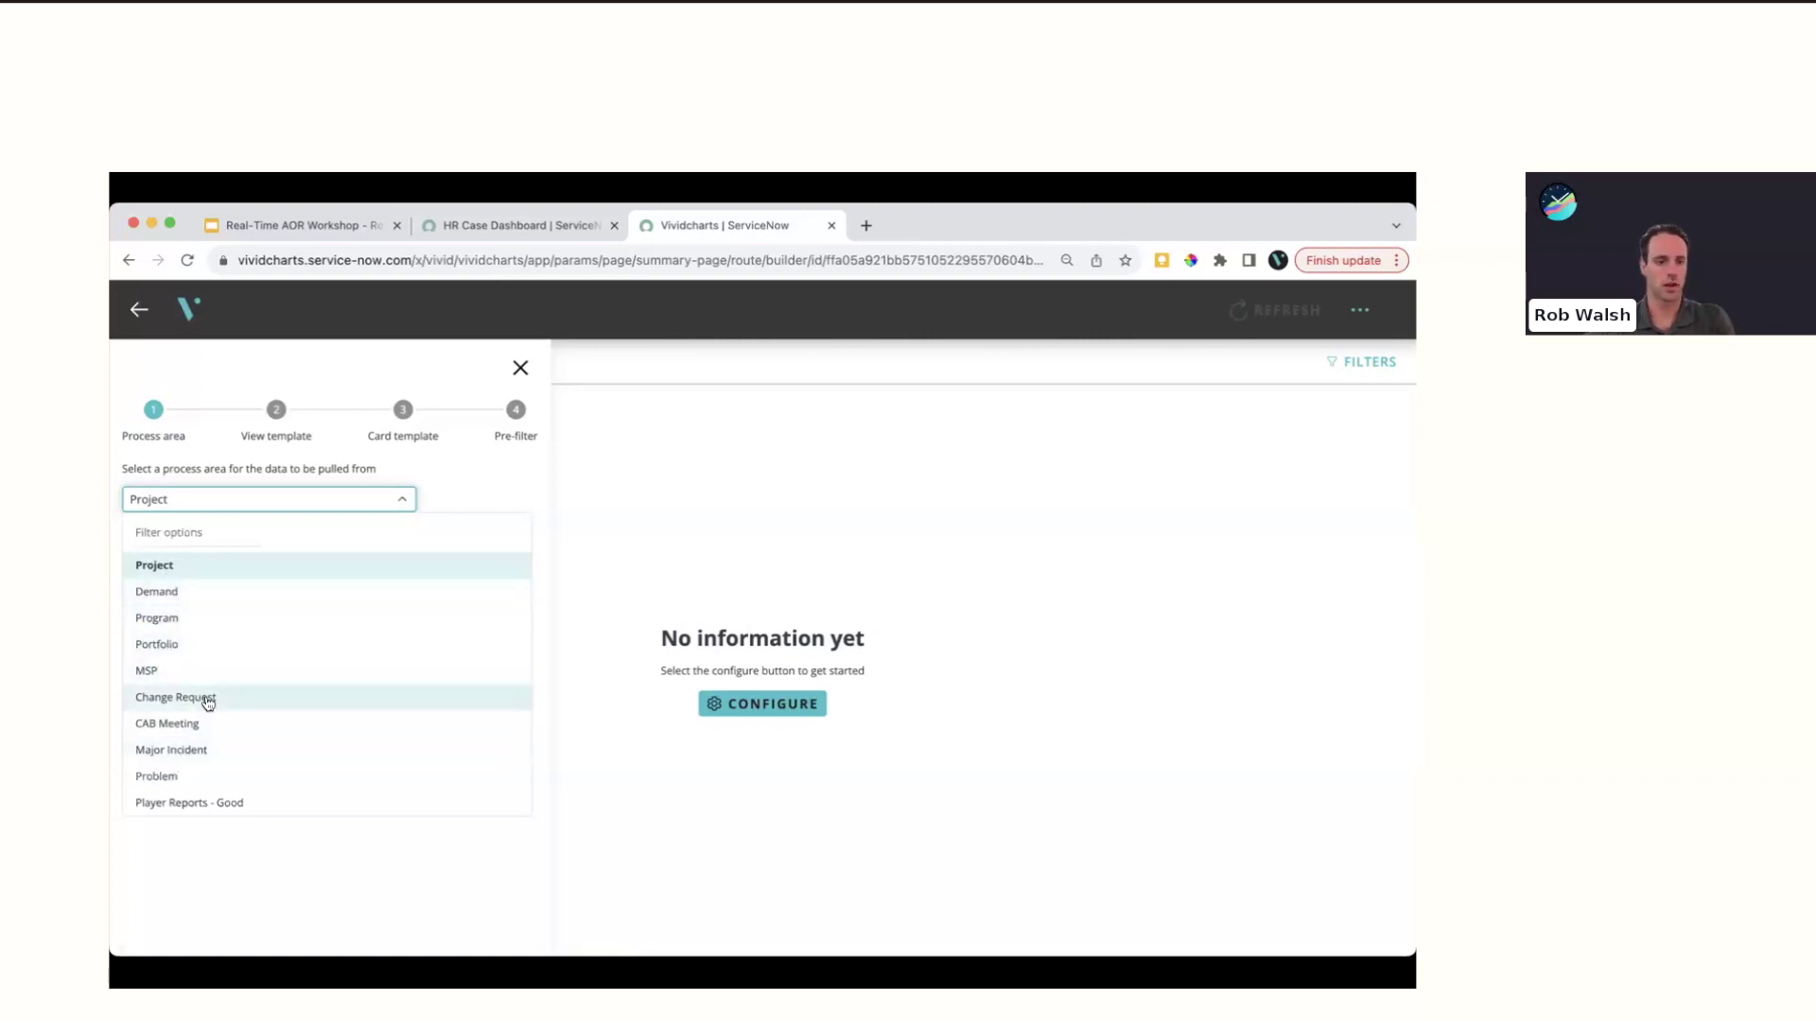
{"action": "left_click", "coordinate": [171, 591]}
Choose Demand Review 1 as the summary's view template and continue to the card templates
{"action": "scroll", "coordinate": [437, 792], "scroll_direction": "down", "scroll_amount": 3}
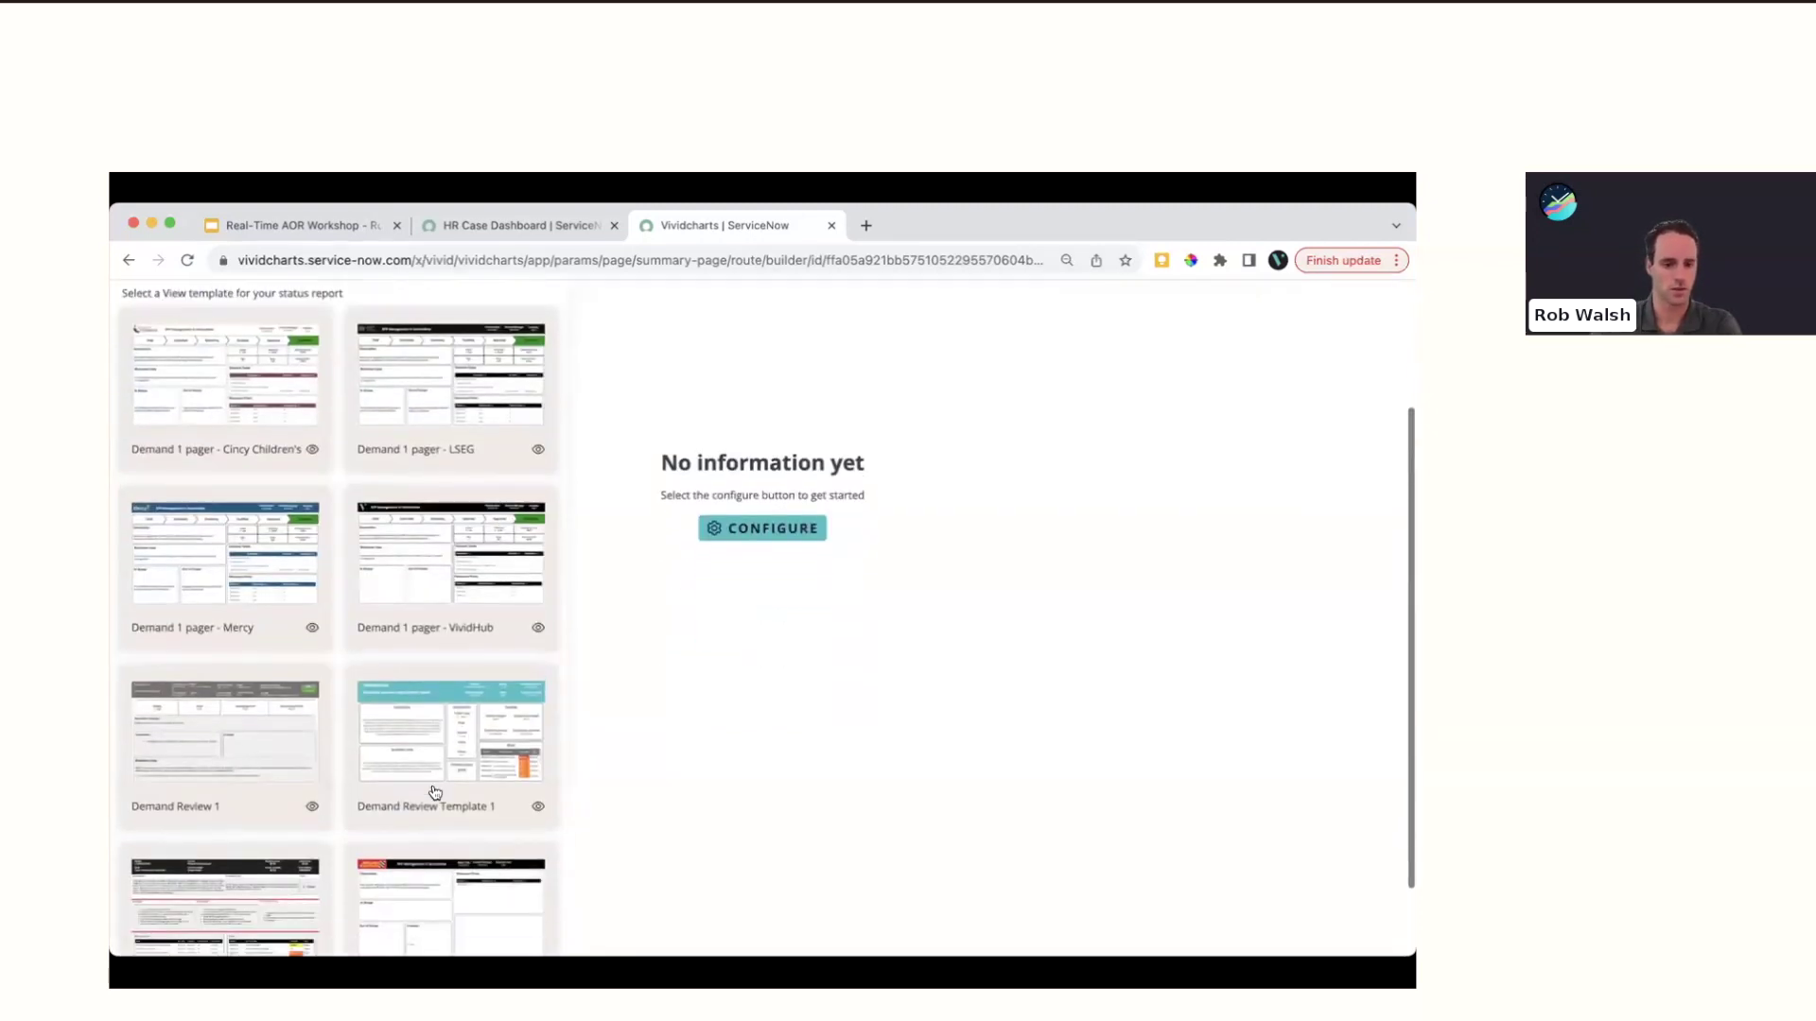
{"action": "scroll", "coordinate": [437, 792], "scroll_direction": "down", "scroll_amount": 2}
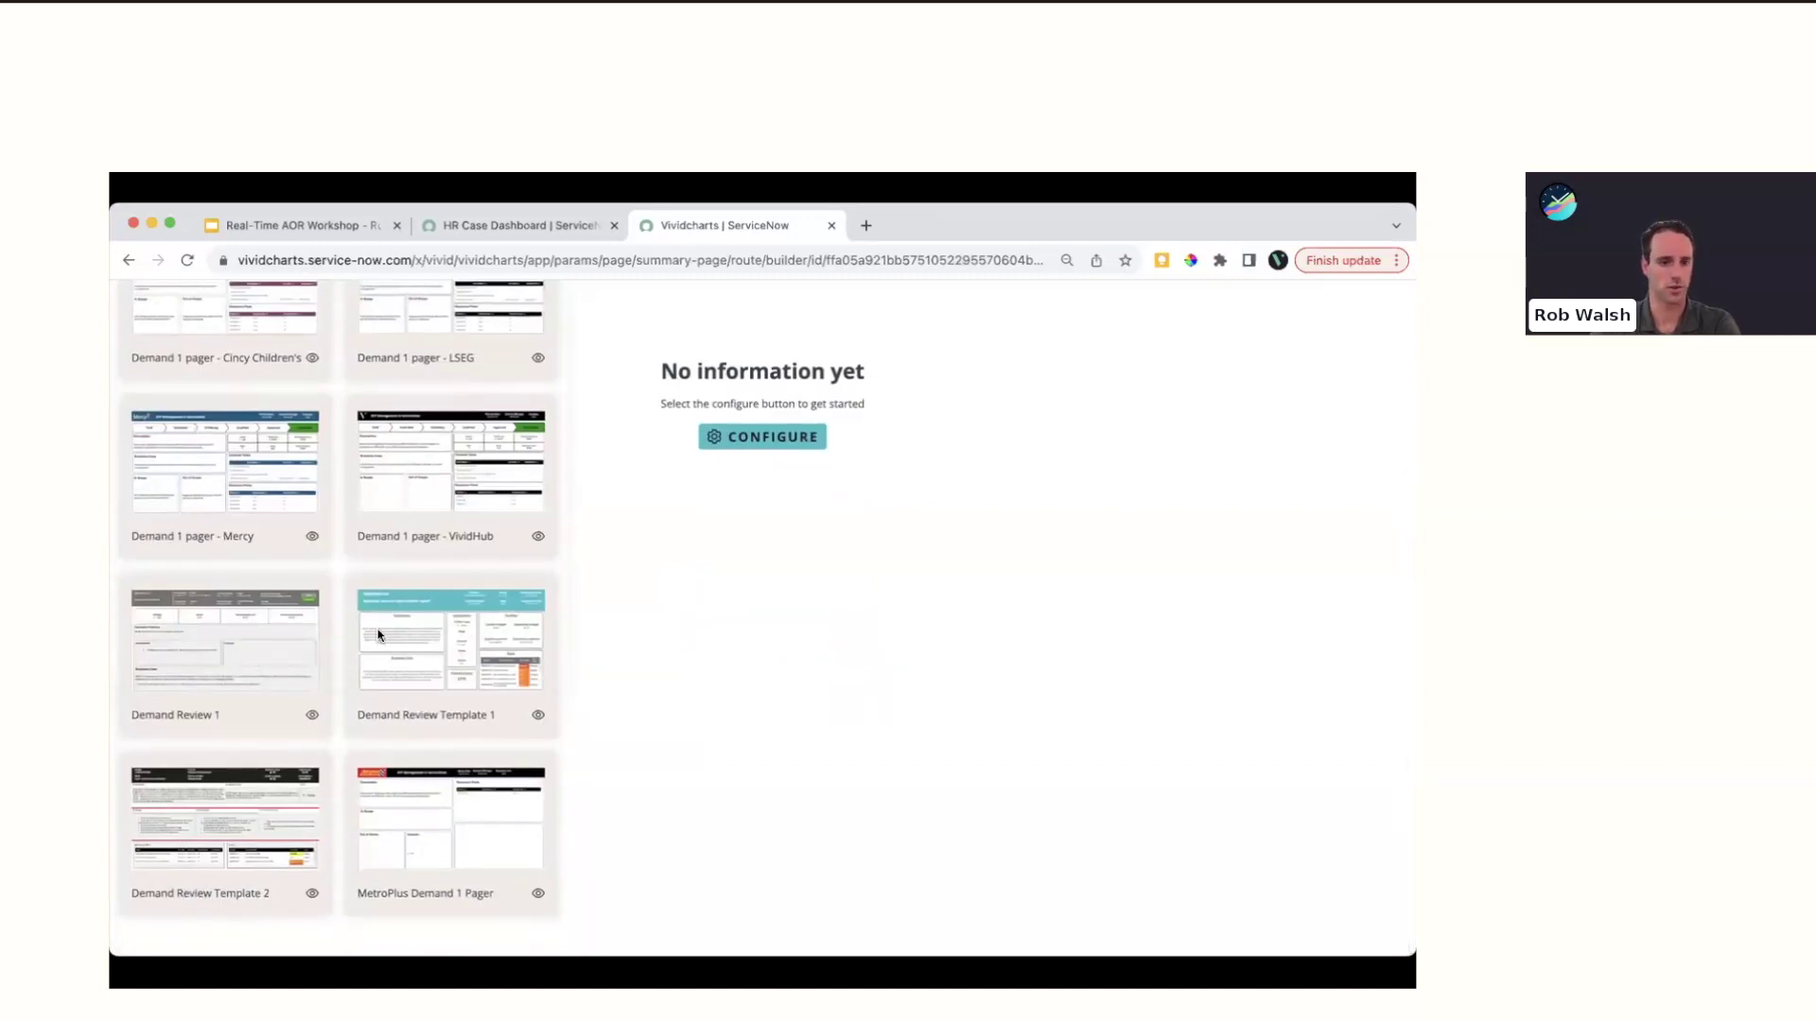
{"action": "left_click", "coordinate": [275, 642]}
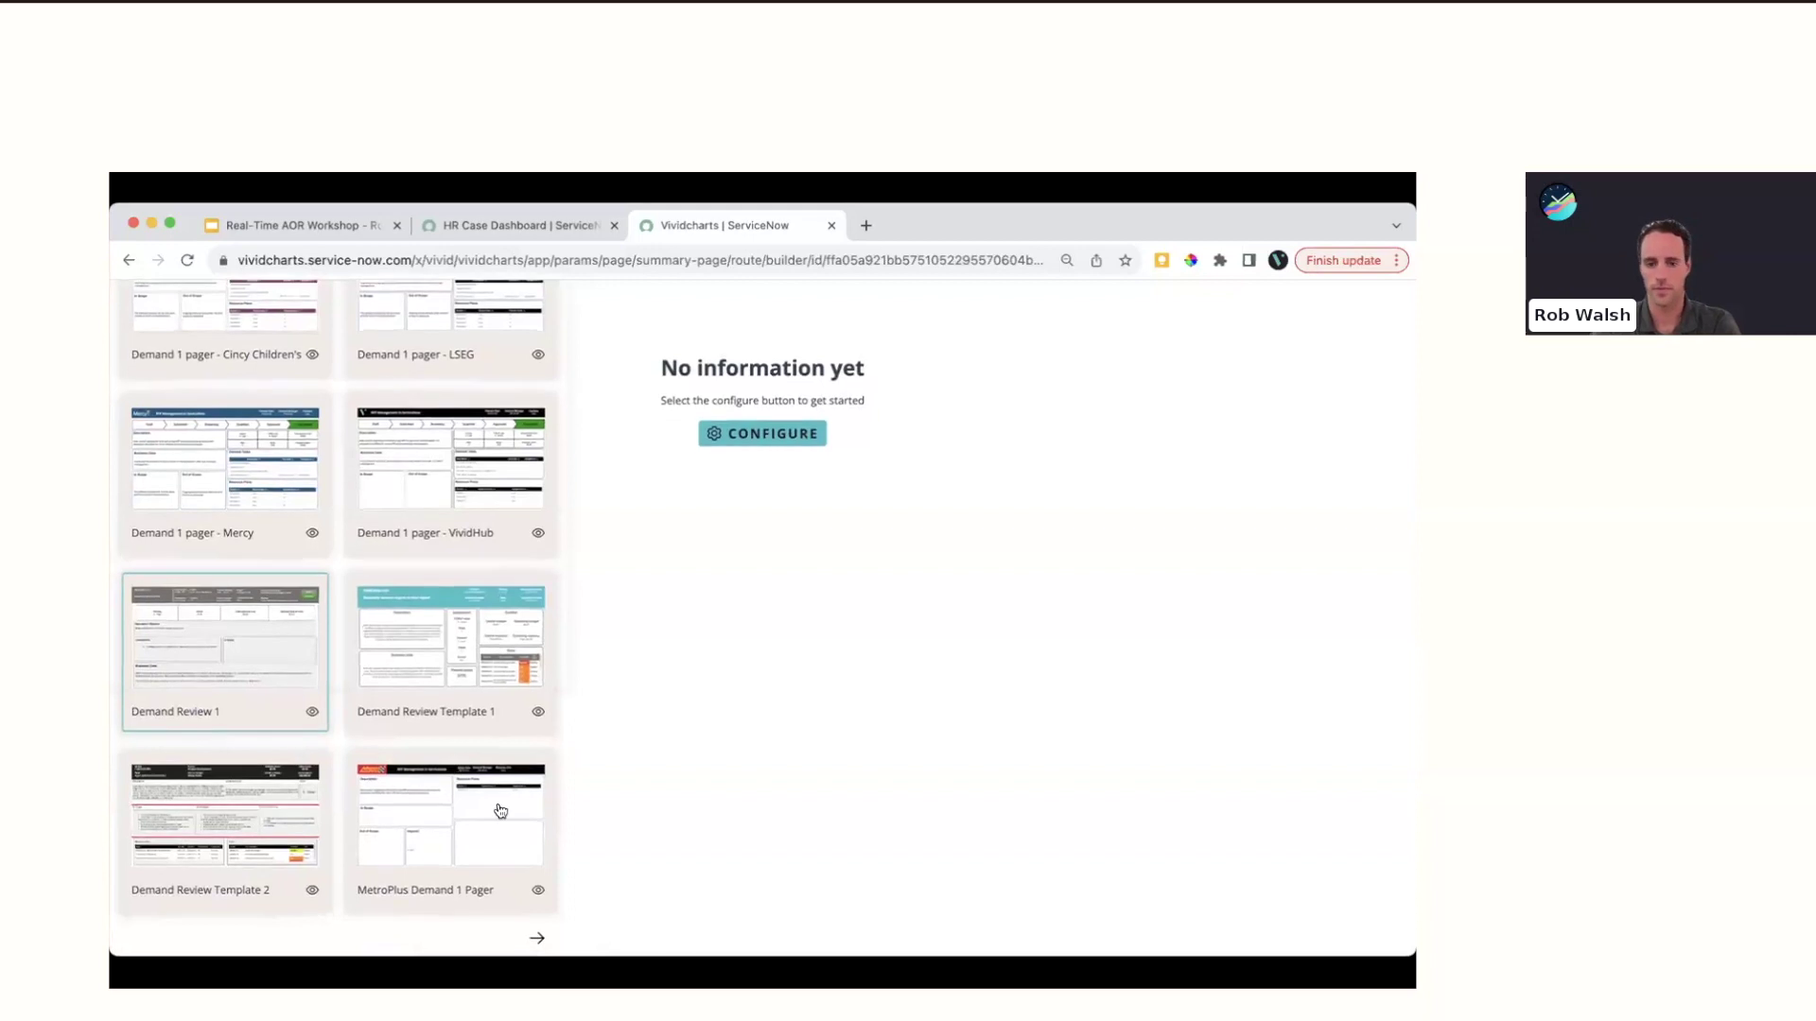
{"action": "left_click", "coordinate": [536, 945]}
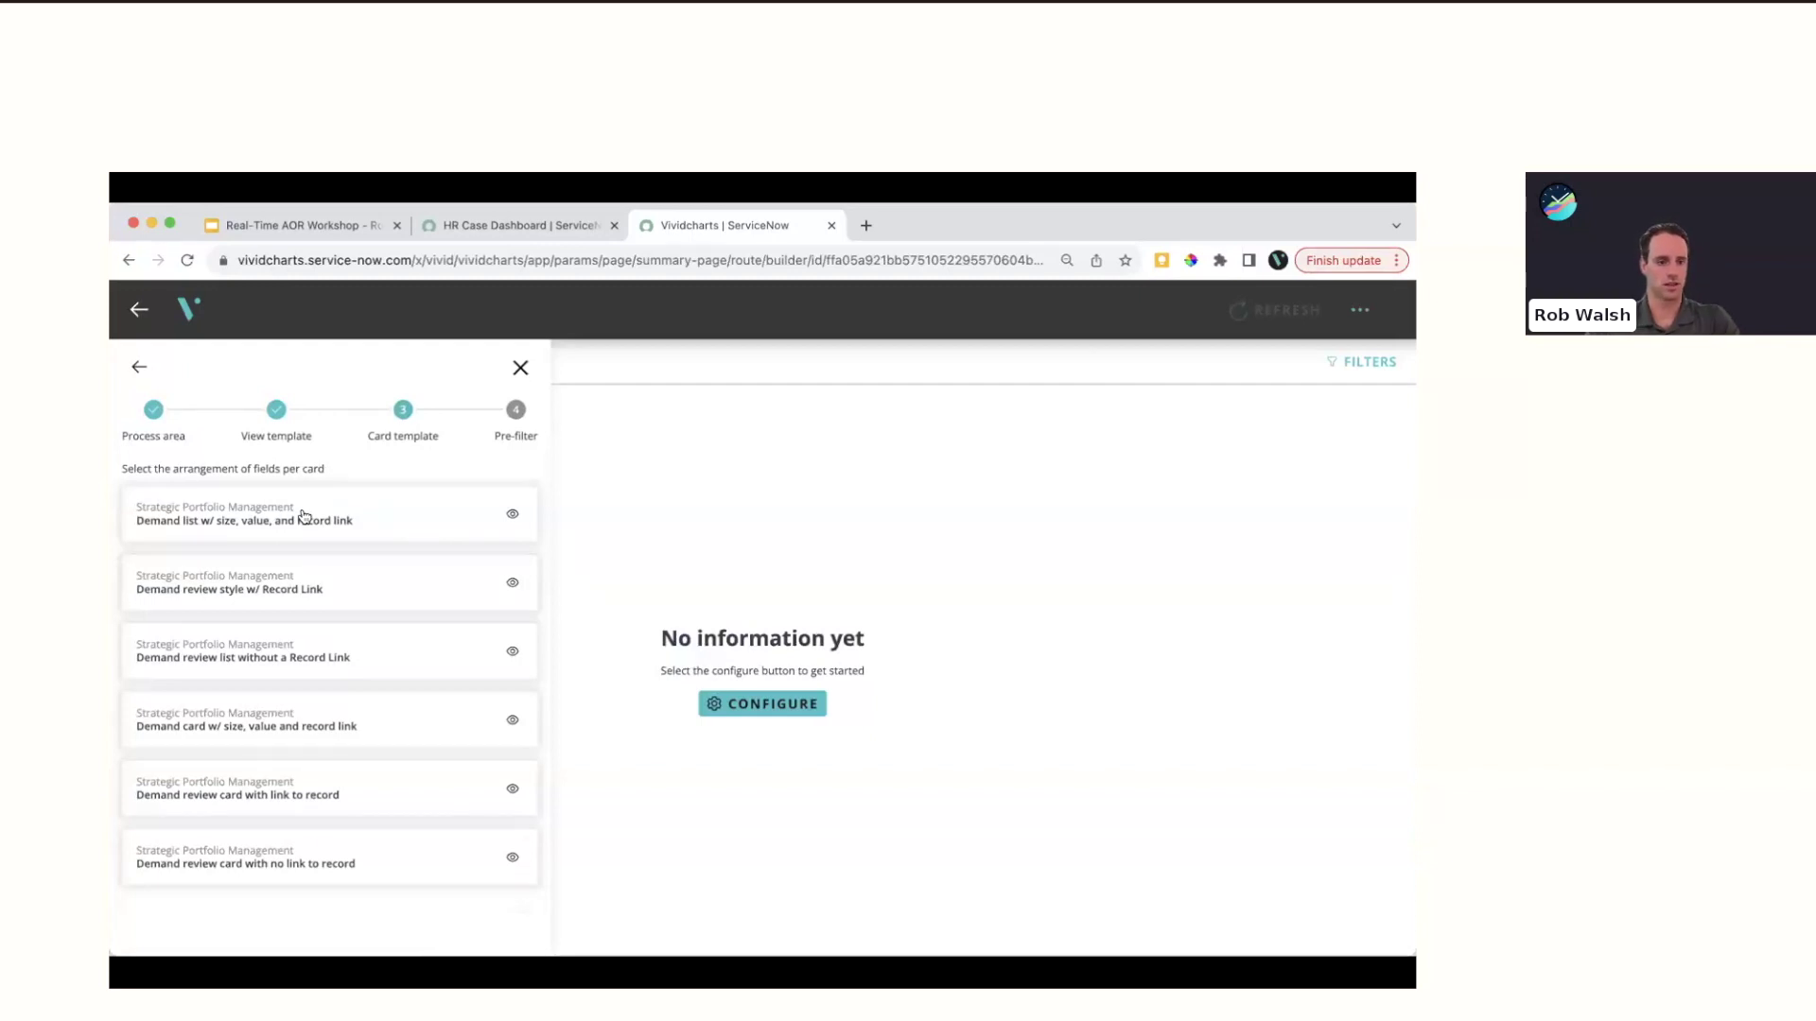
Compare the demand list and card layout previews, and choose "Demand card w/ size, value and record link" as the card template
{"action": "left_click", "coordinate": [512, 518]}
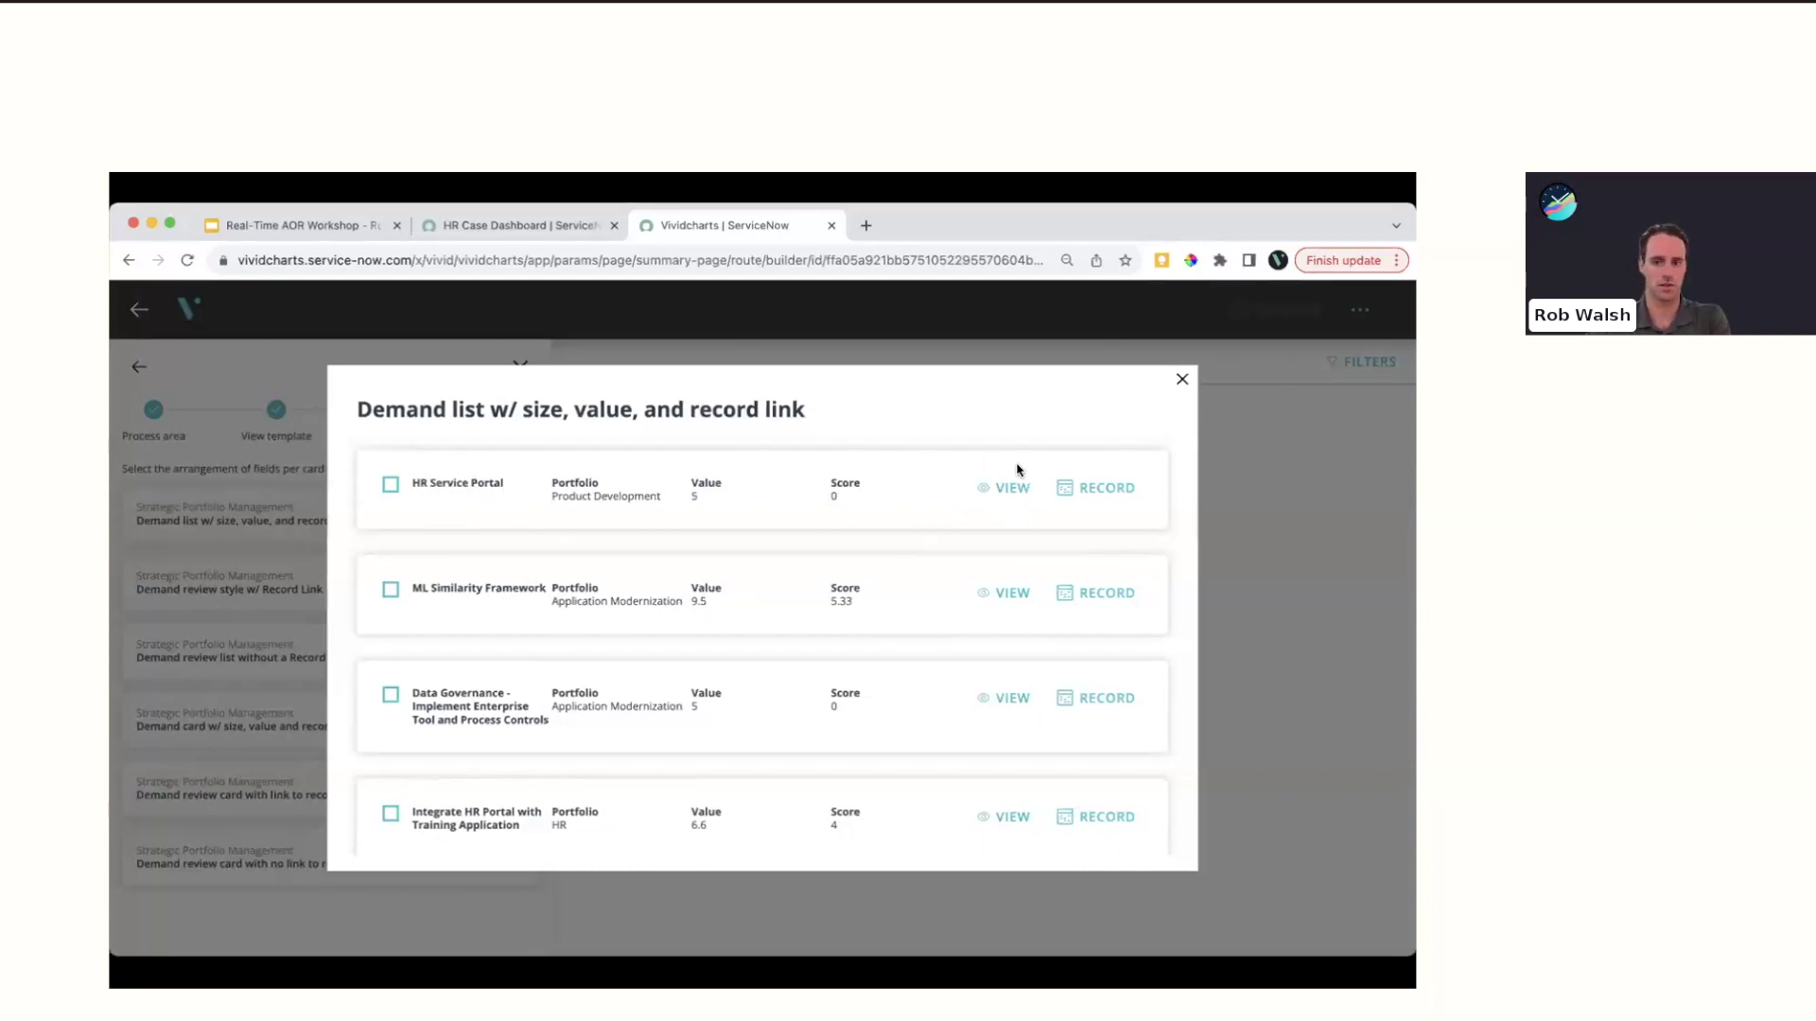
{"action": "left_click", "coordinate": [1180, 381]}
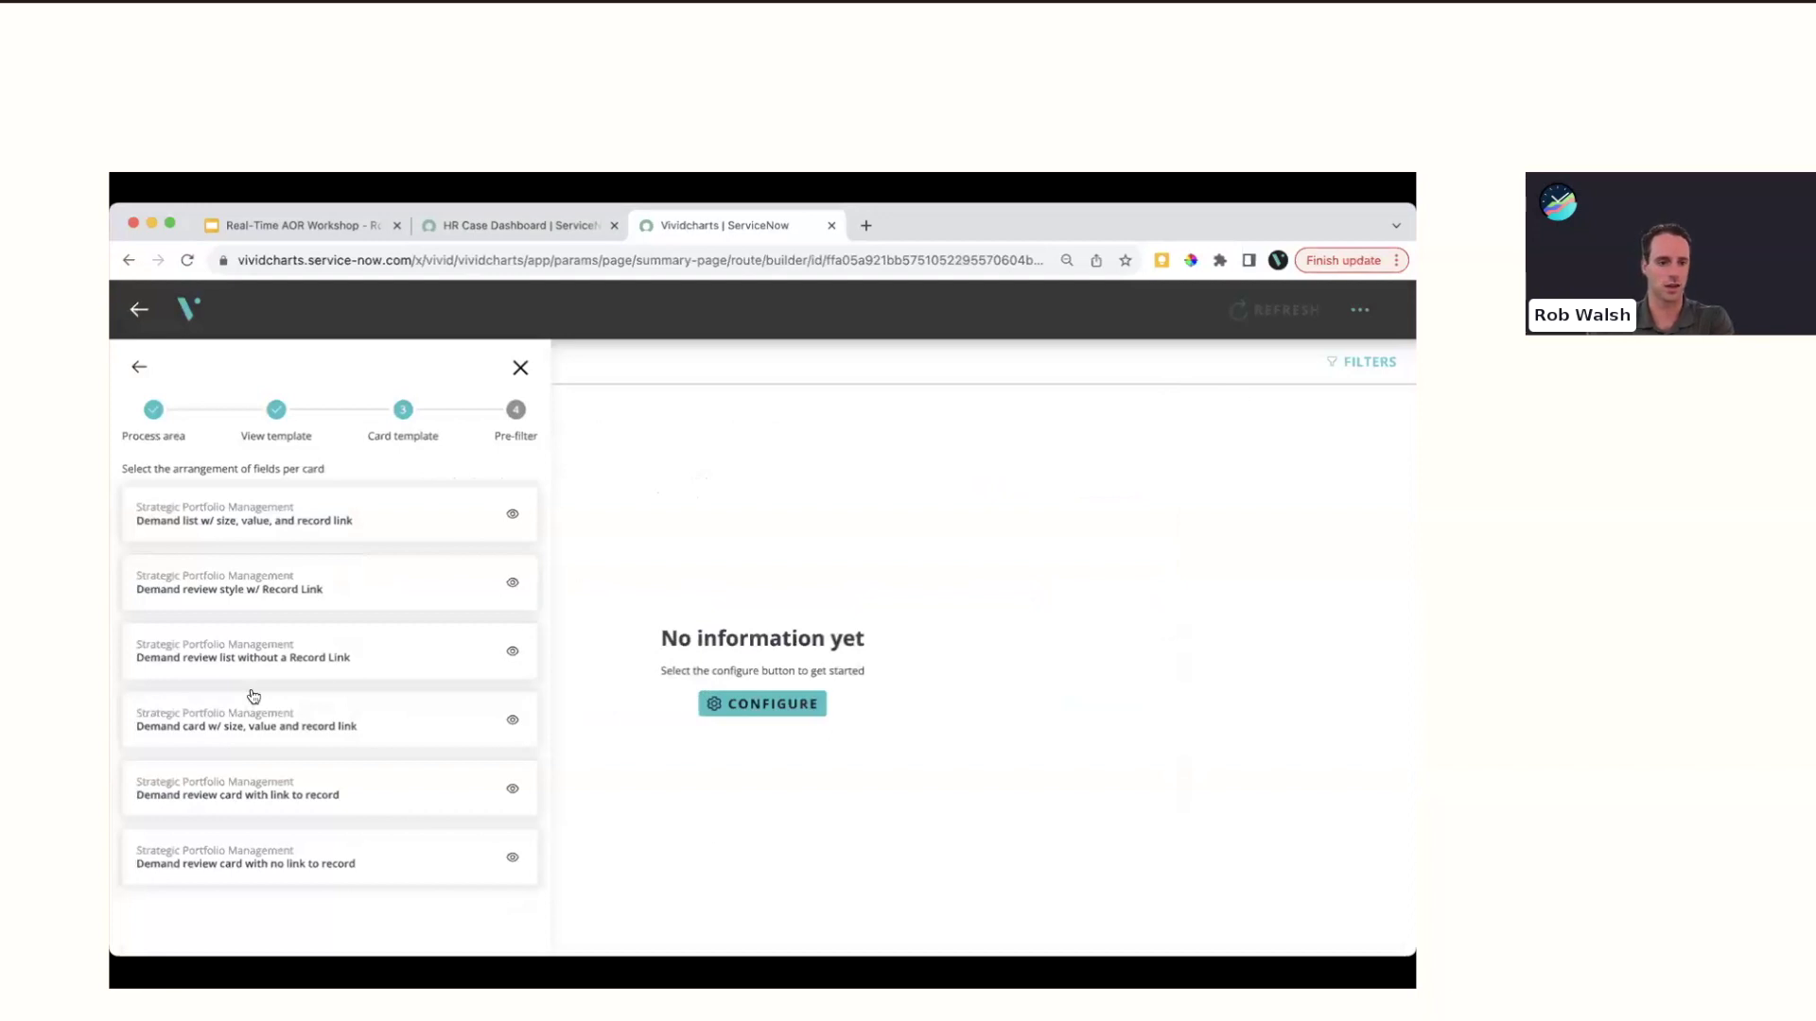
{"action": "left_click", "coordinate": [513, 721]}
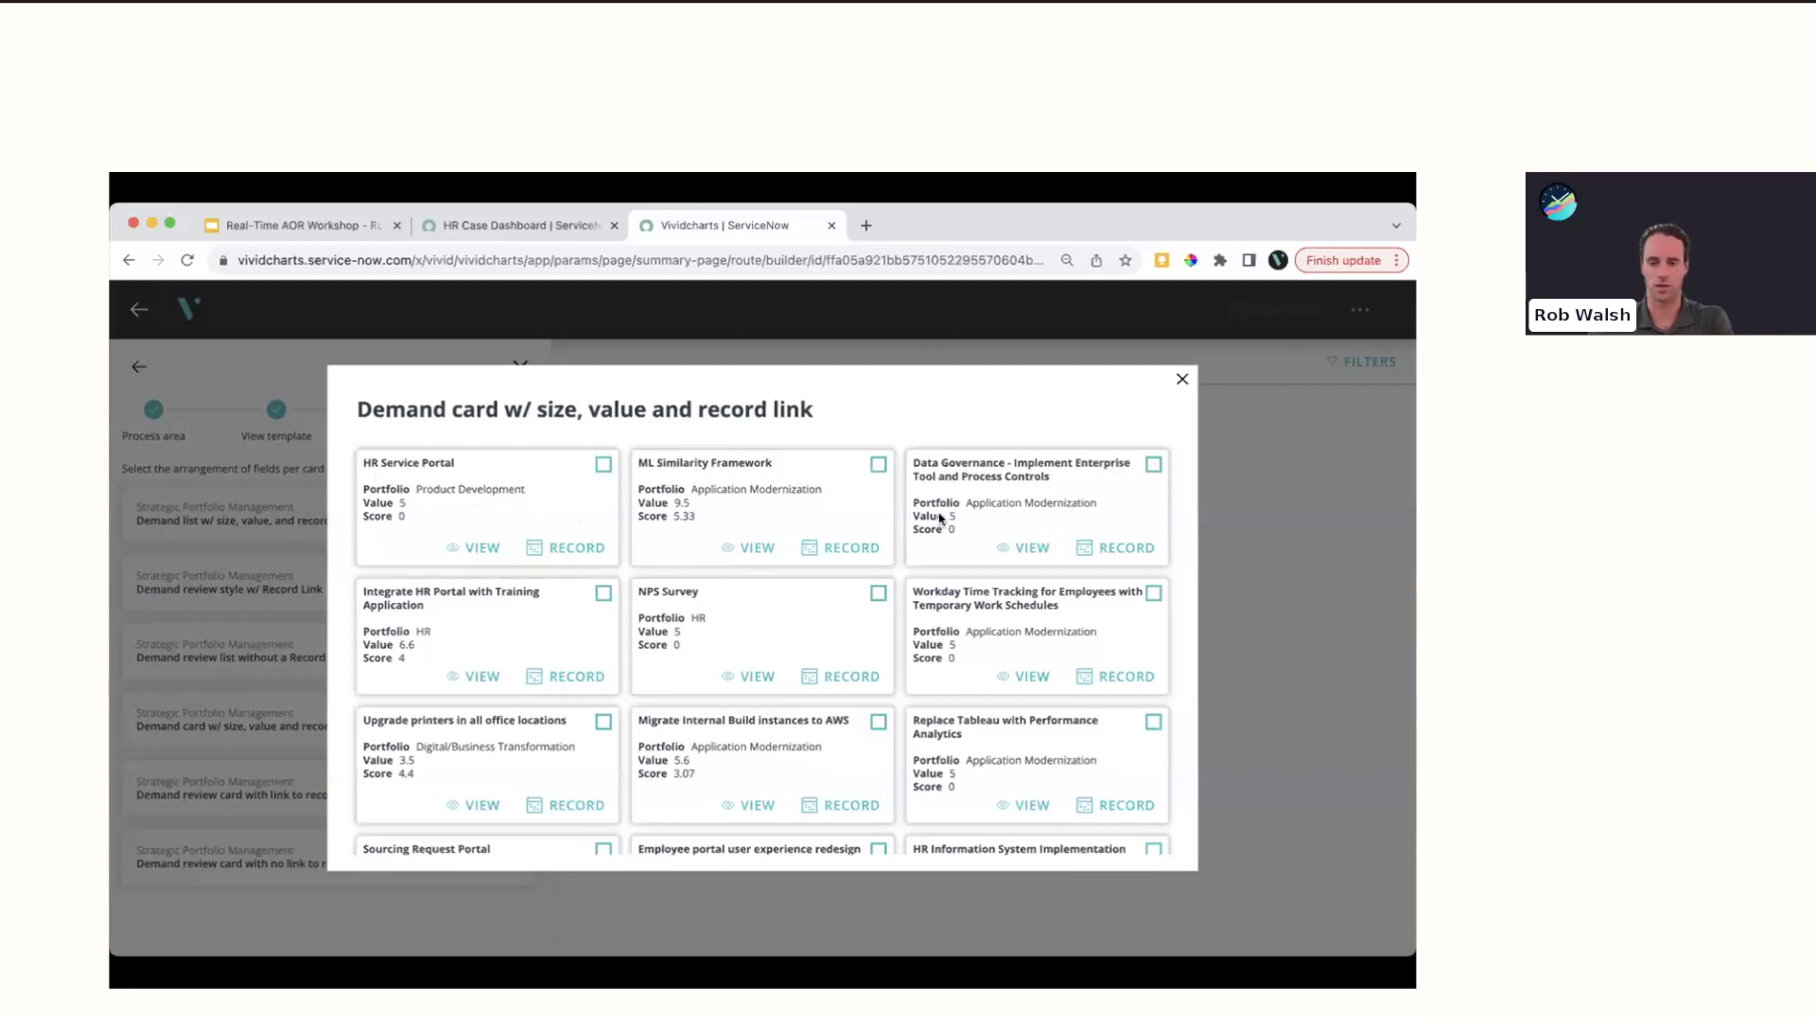
{"action": "left_click", "coordinate": [1182, 378]}
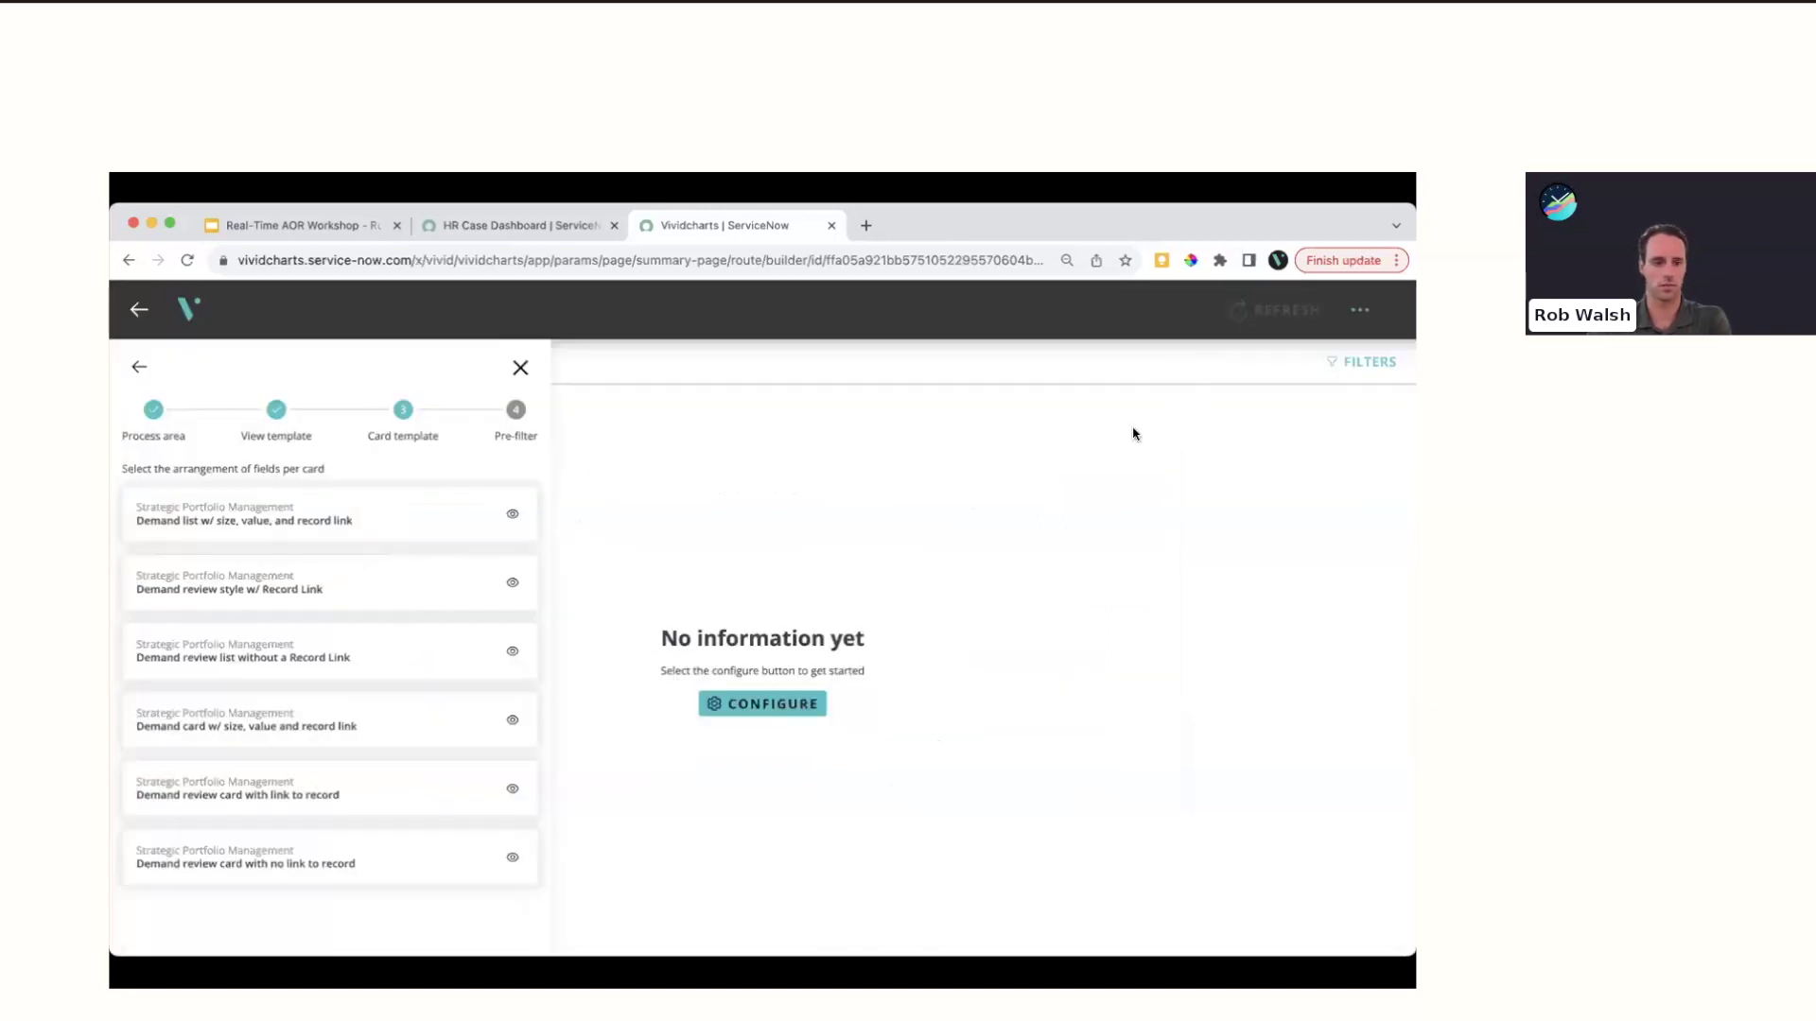
{"action": "left_click", "coordinate": [301, 729]}
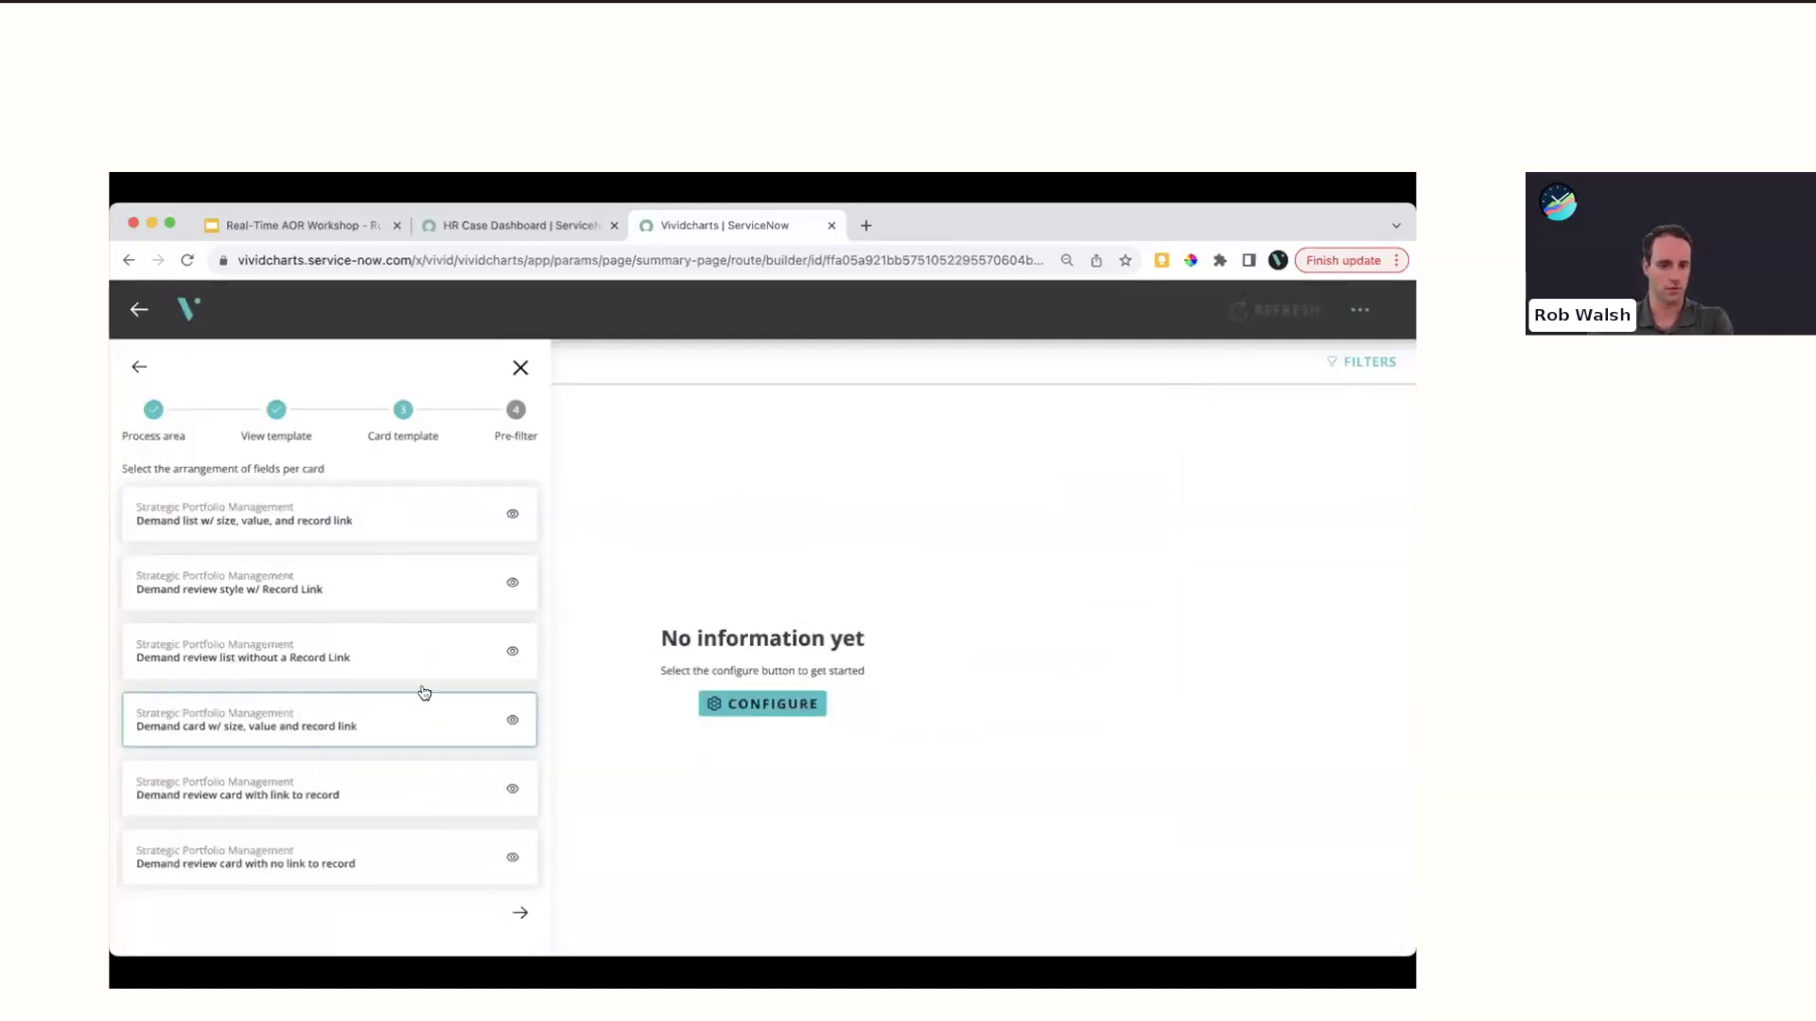
{"action": "left_click", "coordinate": [520, 913]}
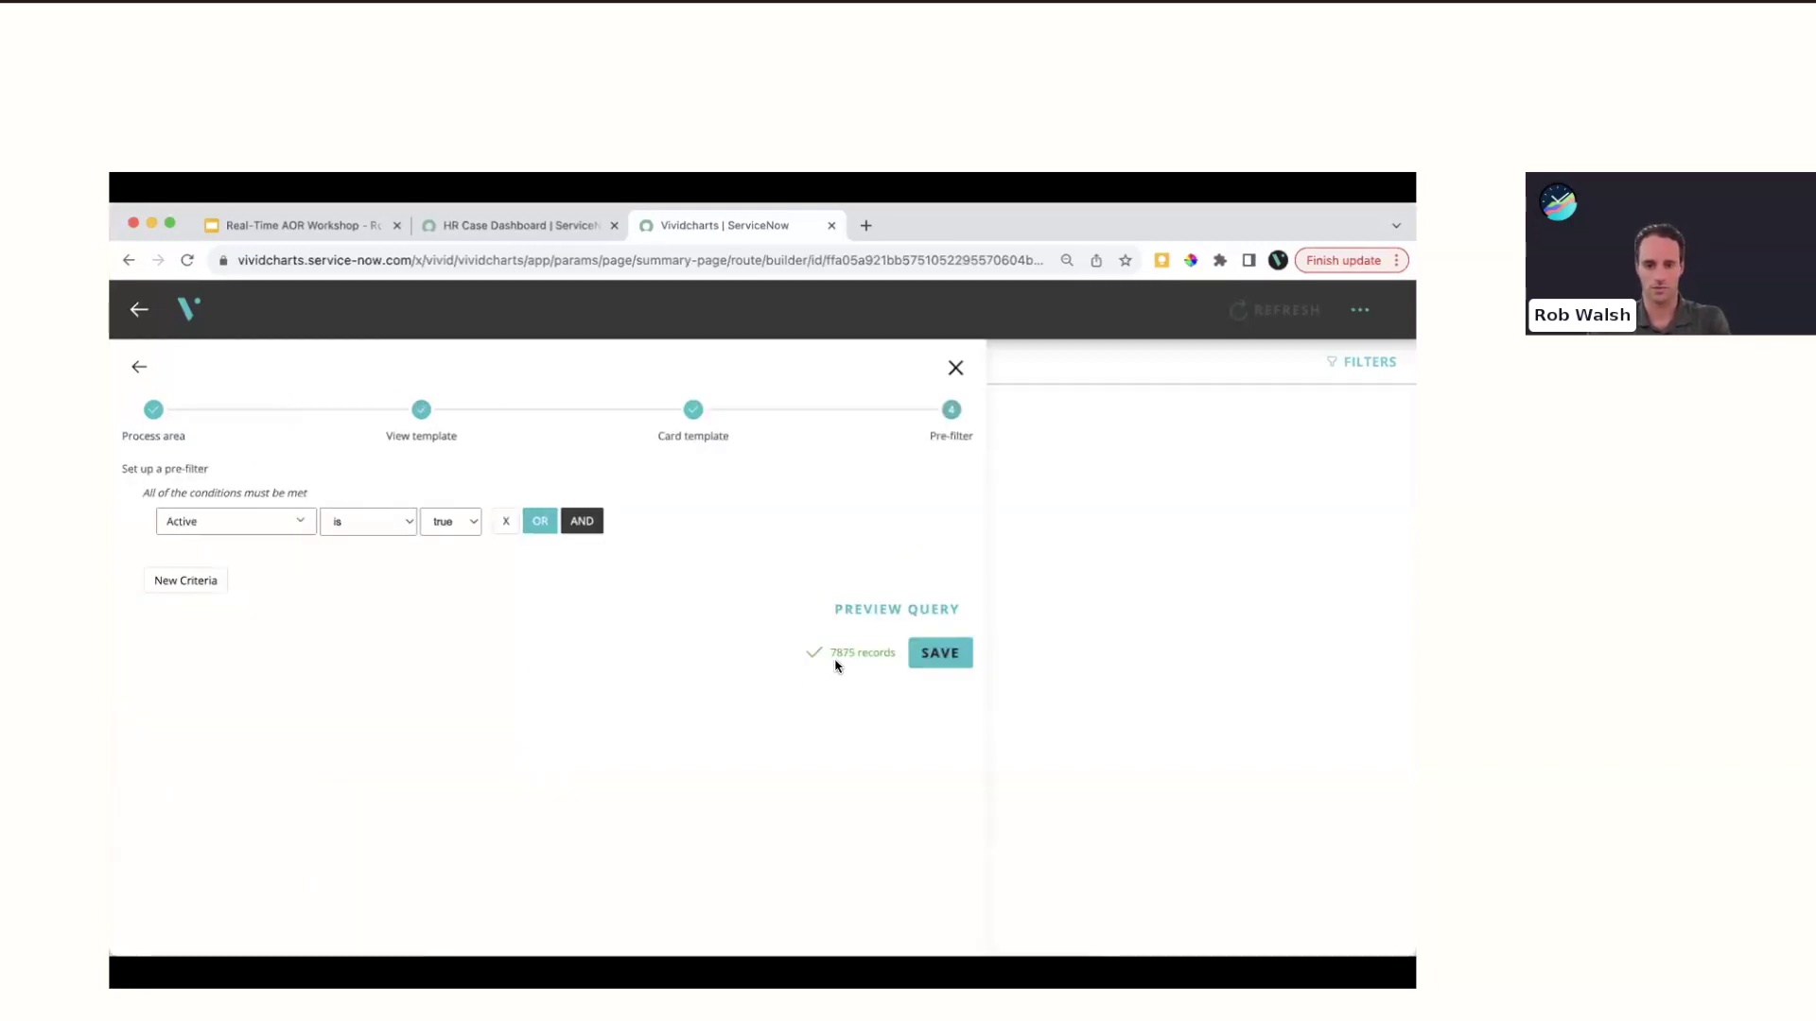
Add the condition Portfolio is Sales to the active-demand pre-filter and save the summary setup
{"action": "left_click", "coordinate": [584, 523]}
{"action": "left_click", "coordinate": [246, 558]}
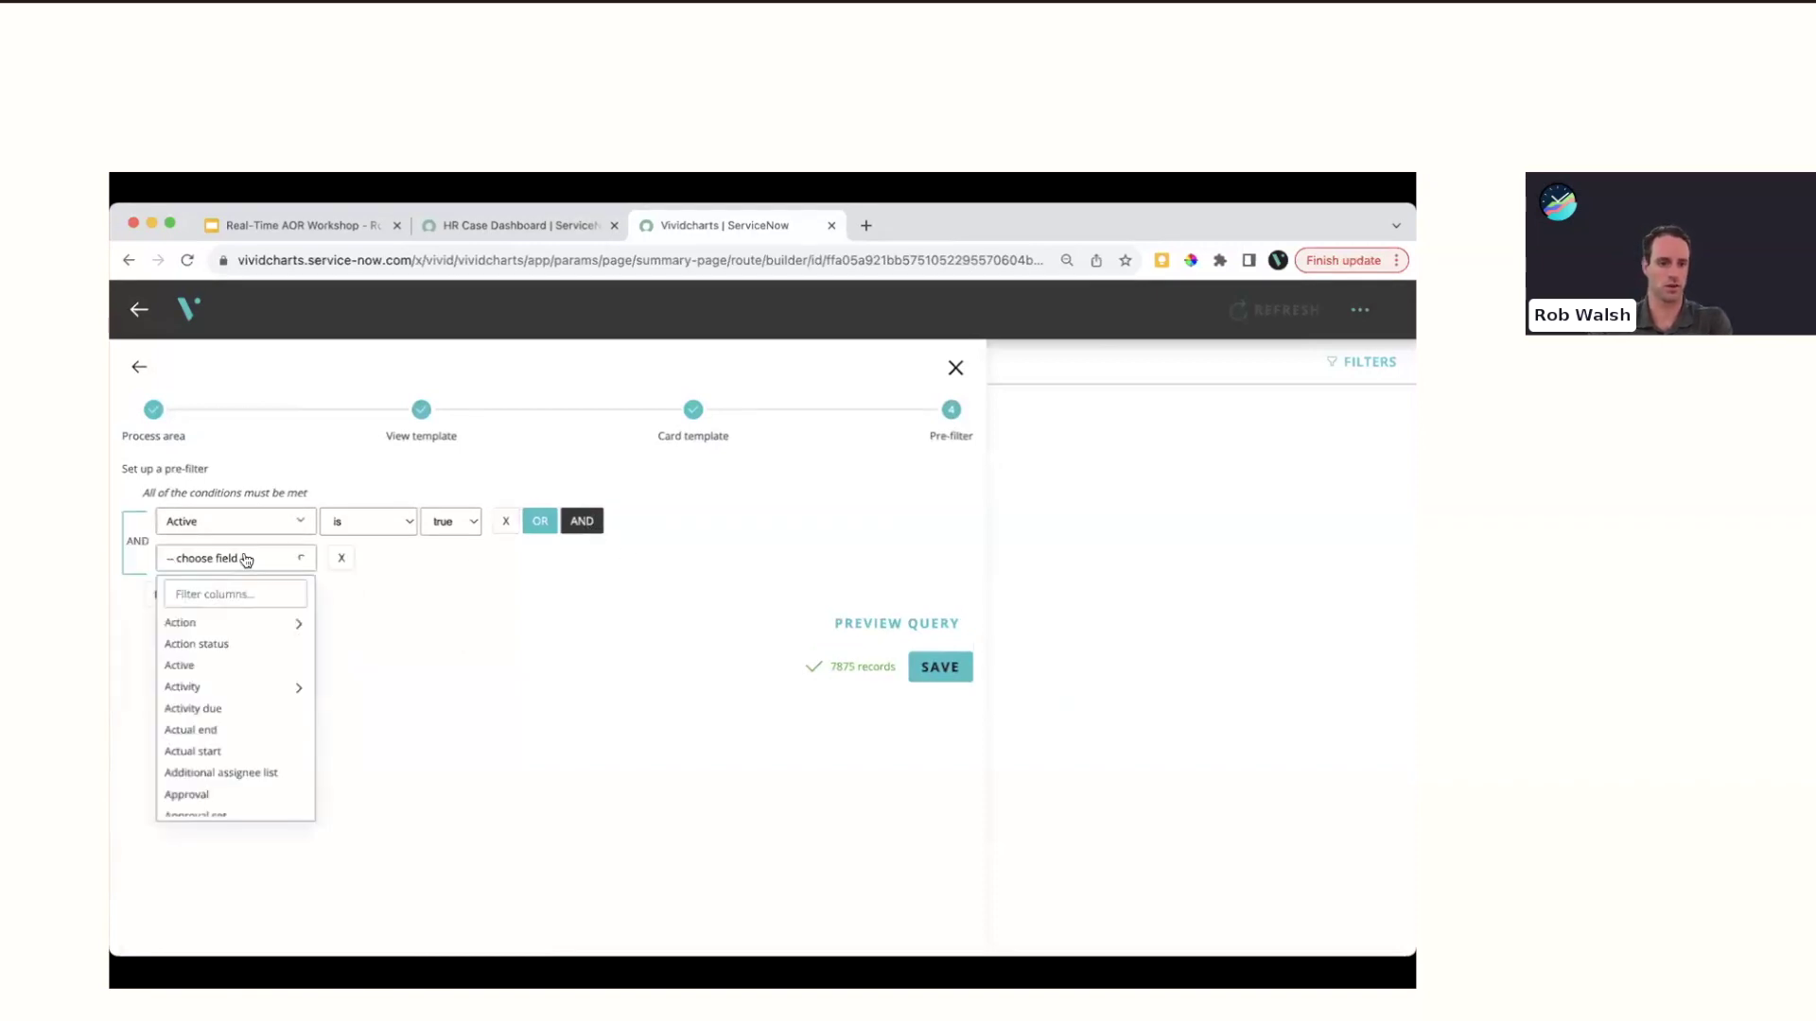
{"action": "left_click", "coordinate": [233, 589]}
{"action": "type", "text": "port"}
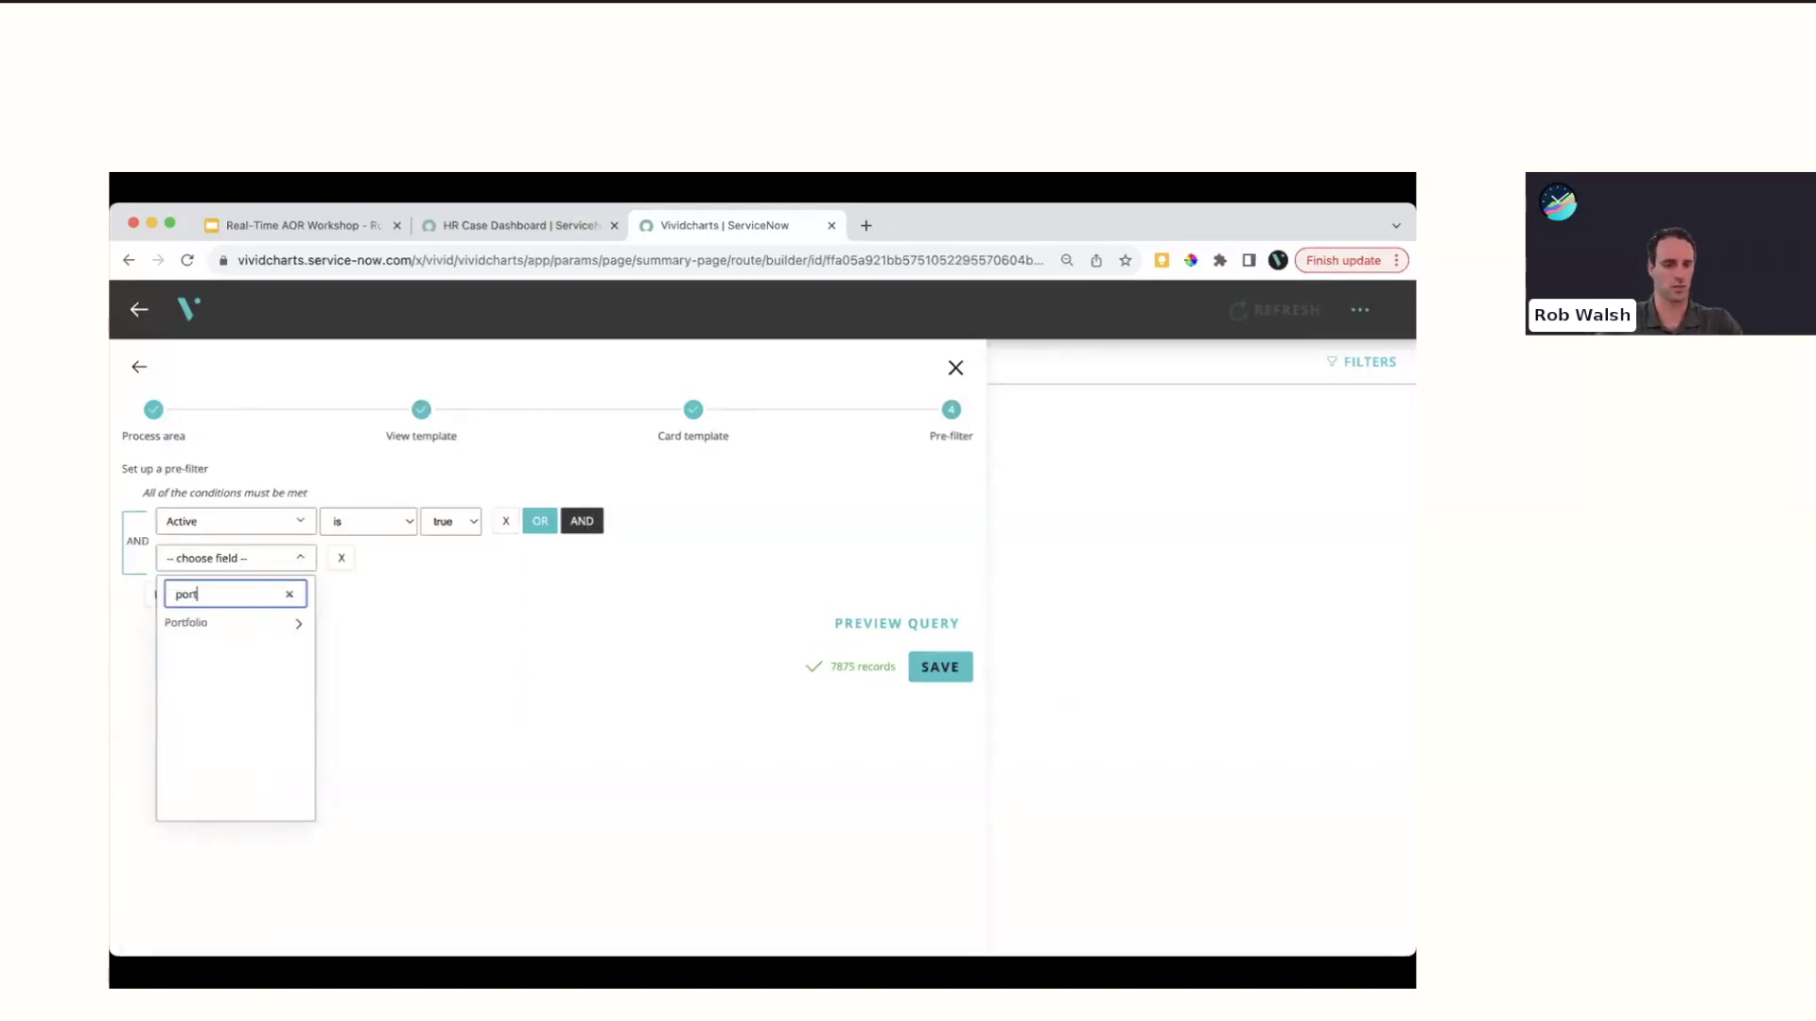
{"action": "left_click", "coordinate": [218, 624]}
{"action": "left_click", "coordinate": [488, 560]}
{"action": "type", "text": "sales"}
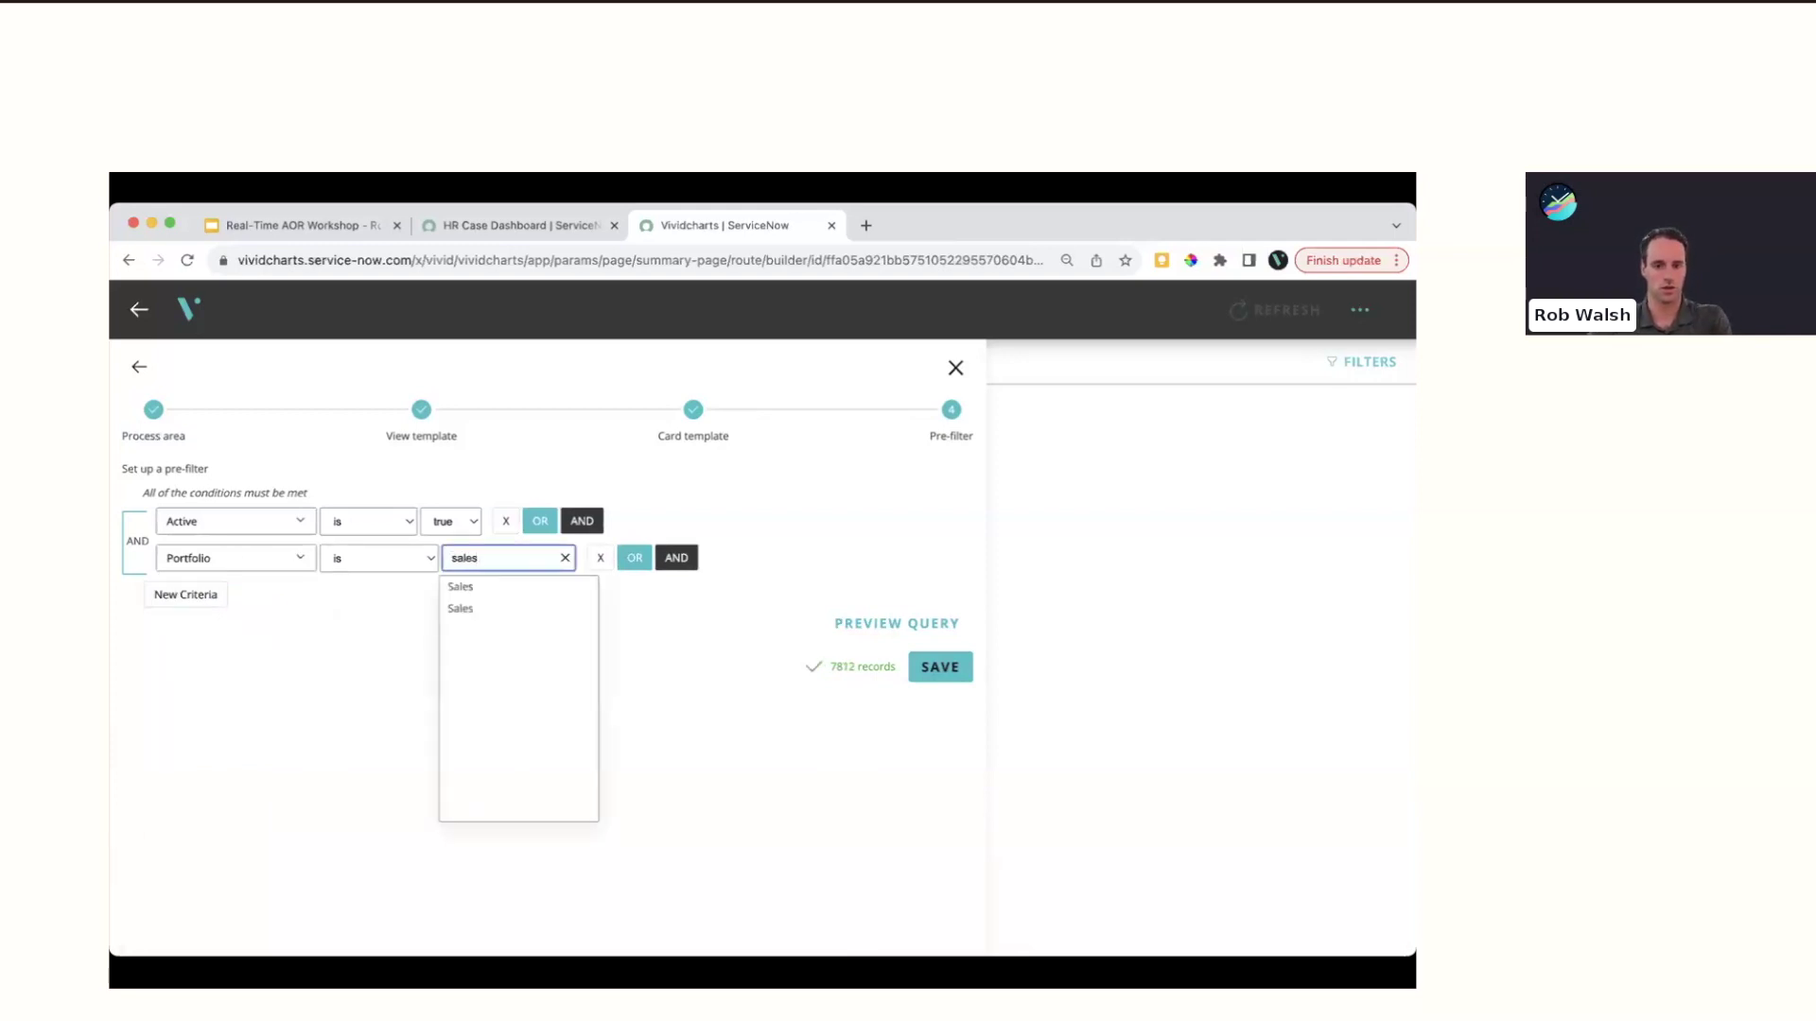
{"action": "left_click", "coordinate": [478, 586]}
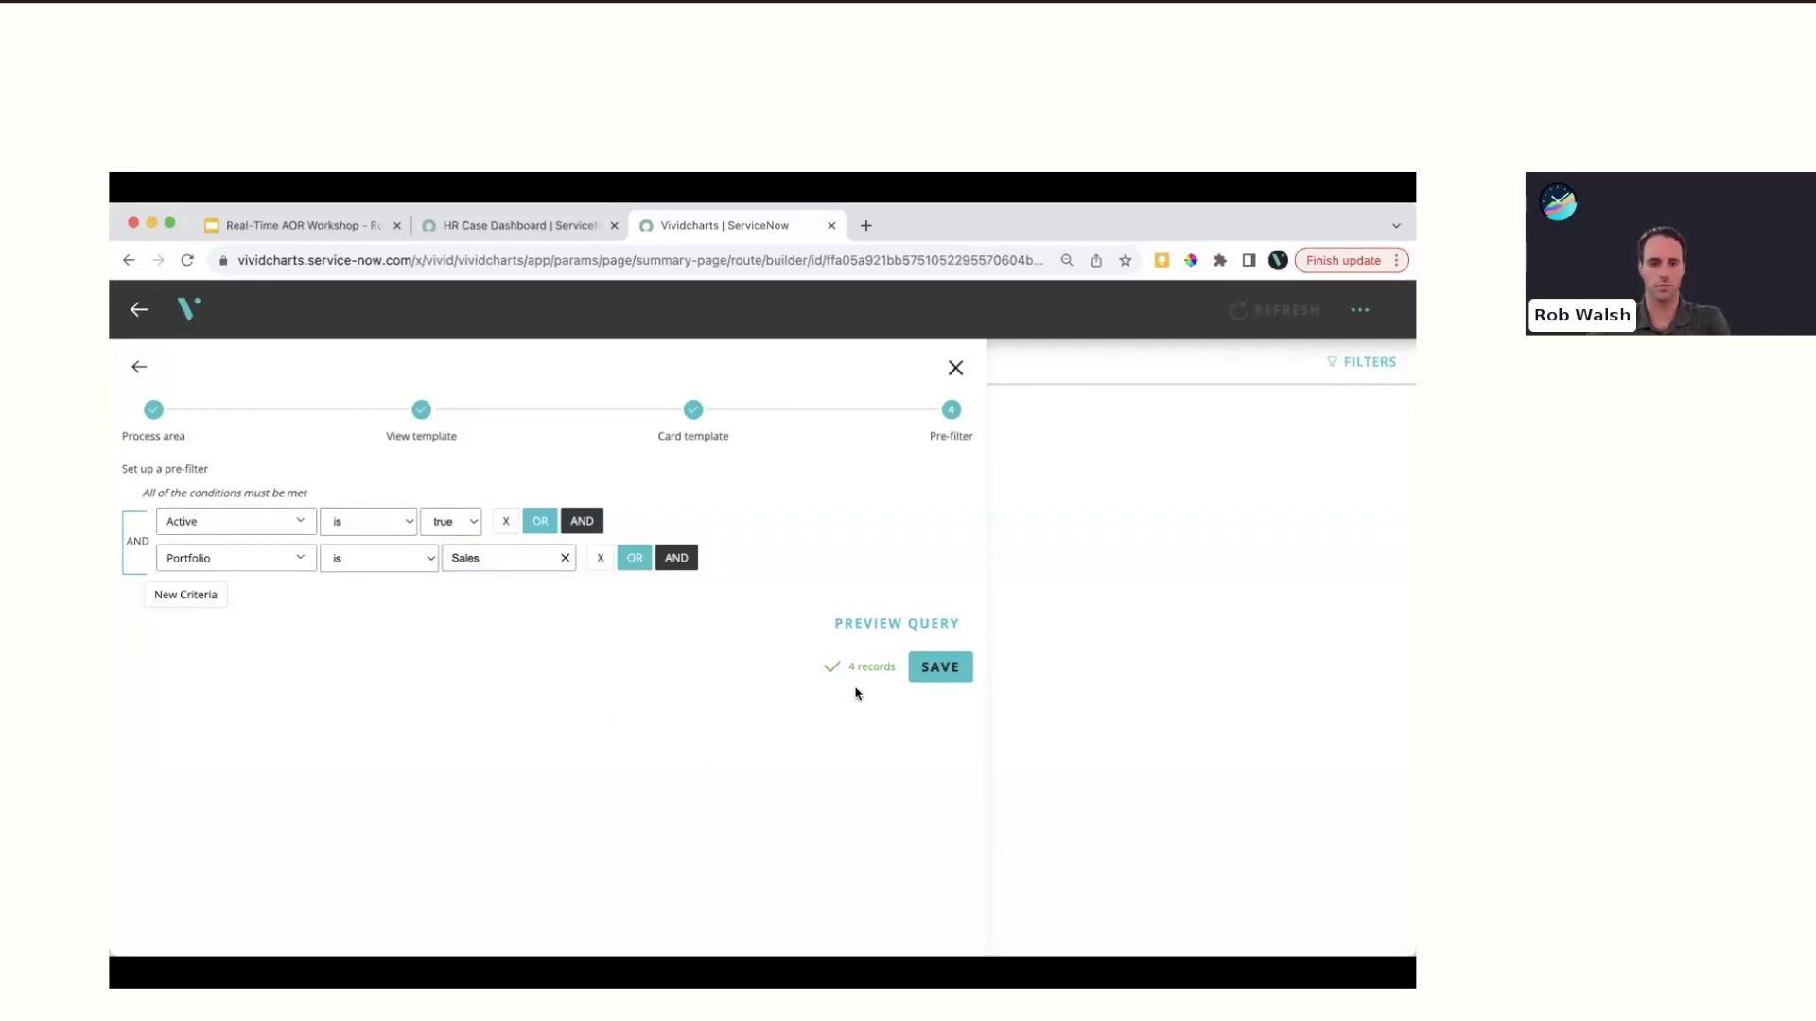
{"action": "left_click", "coordinate": [937, 668]}
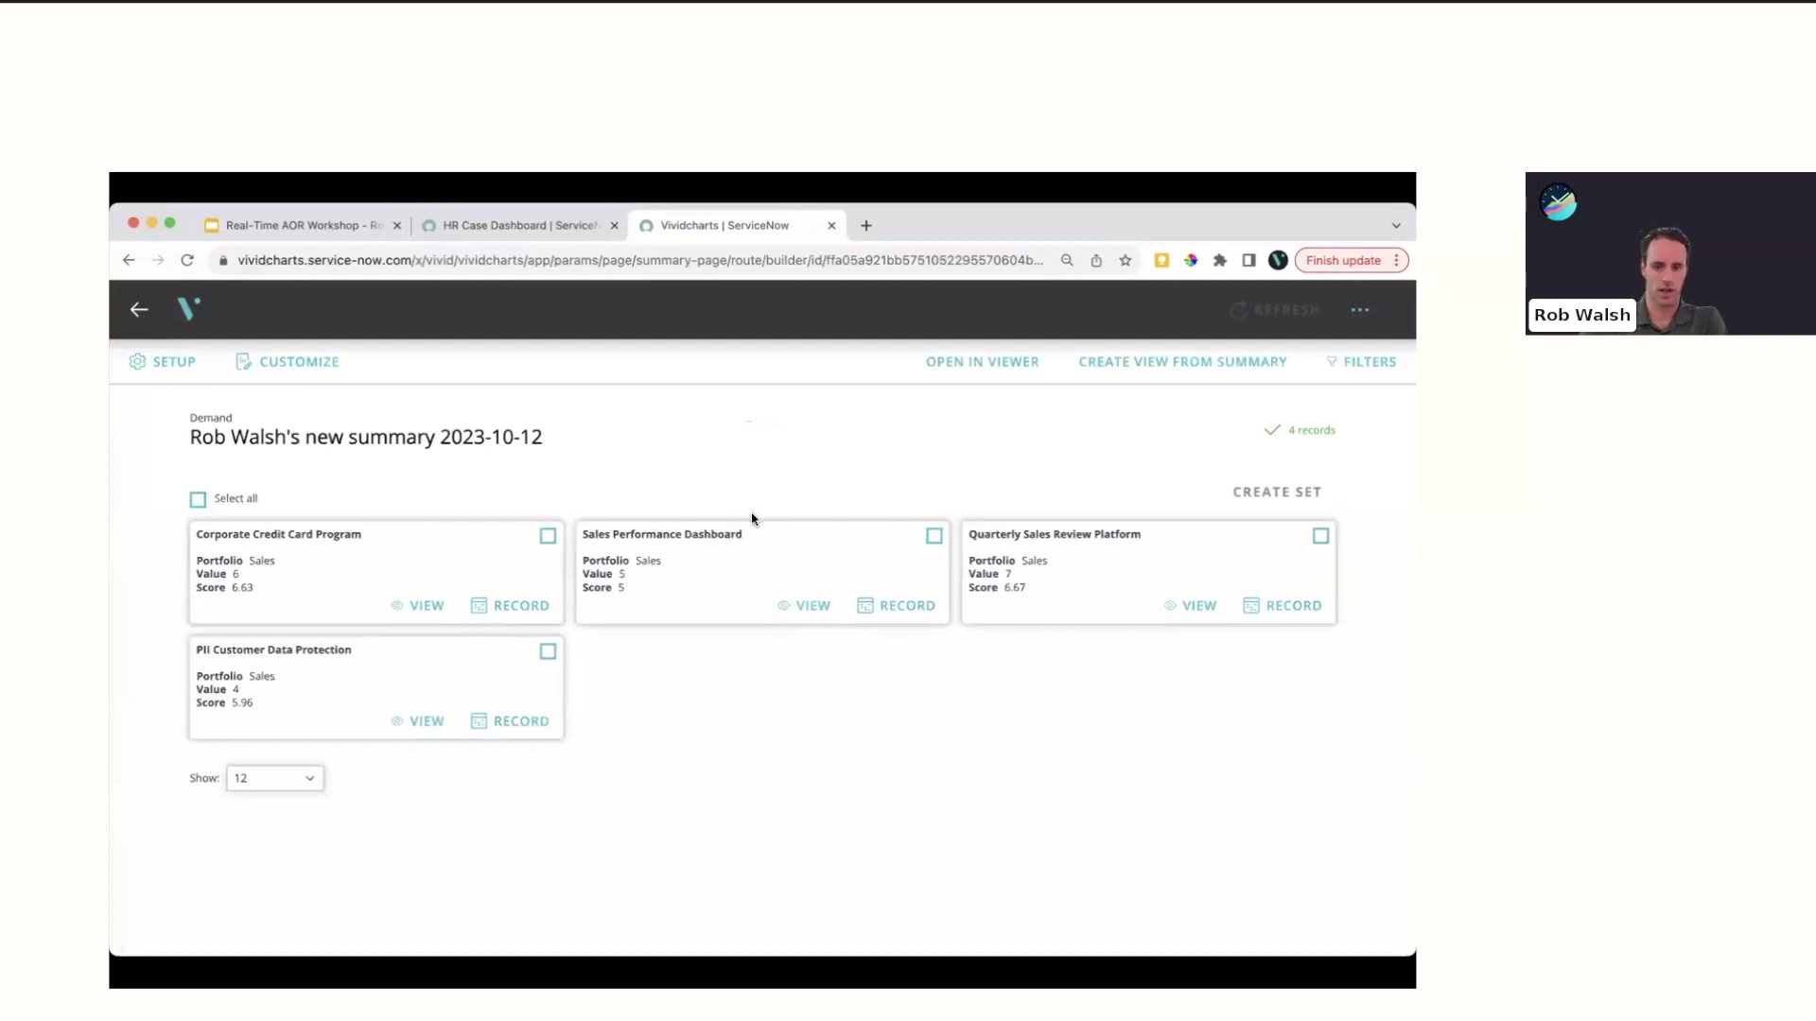
Preview the Sales Performance Dashboard demand, and save it with Quarterly Sales Review Platform and PII Customer Data Protection as a set named "Steerco - Real-Time"
{"action": "left_click", "coordinate": [805, 607]}
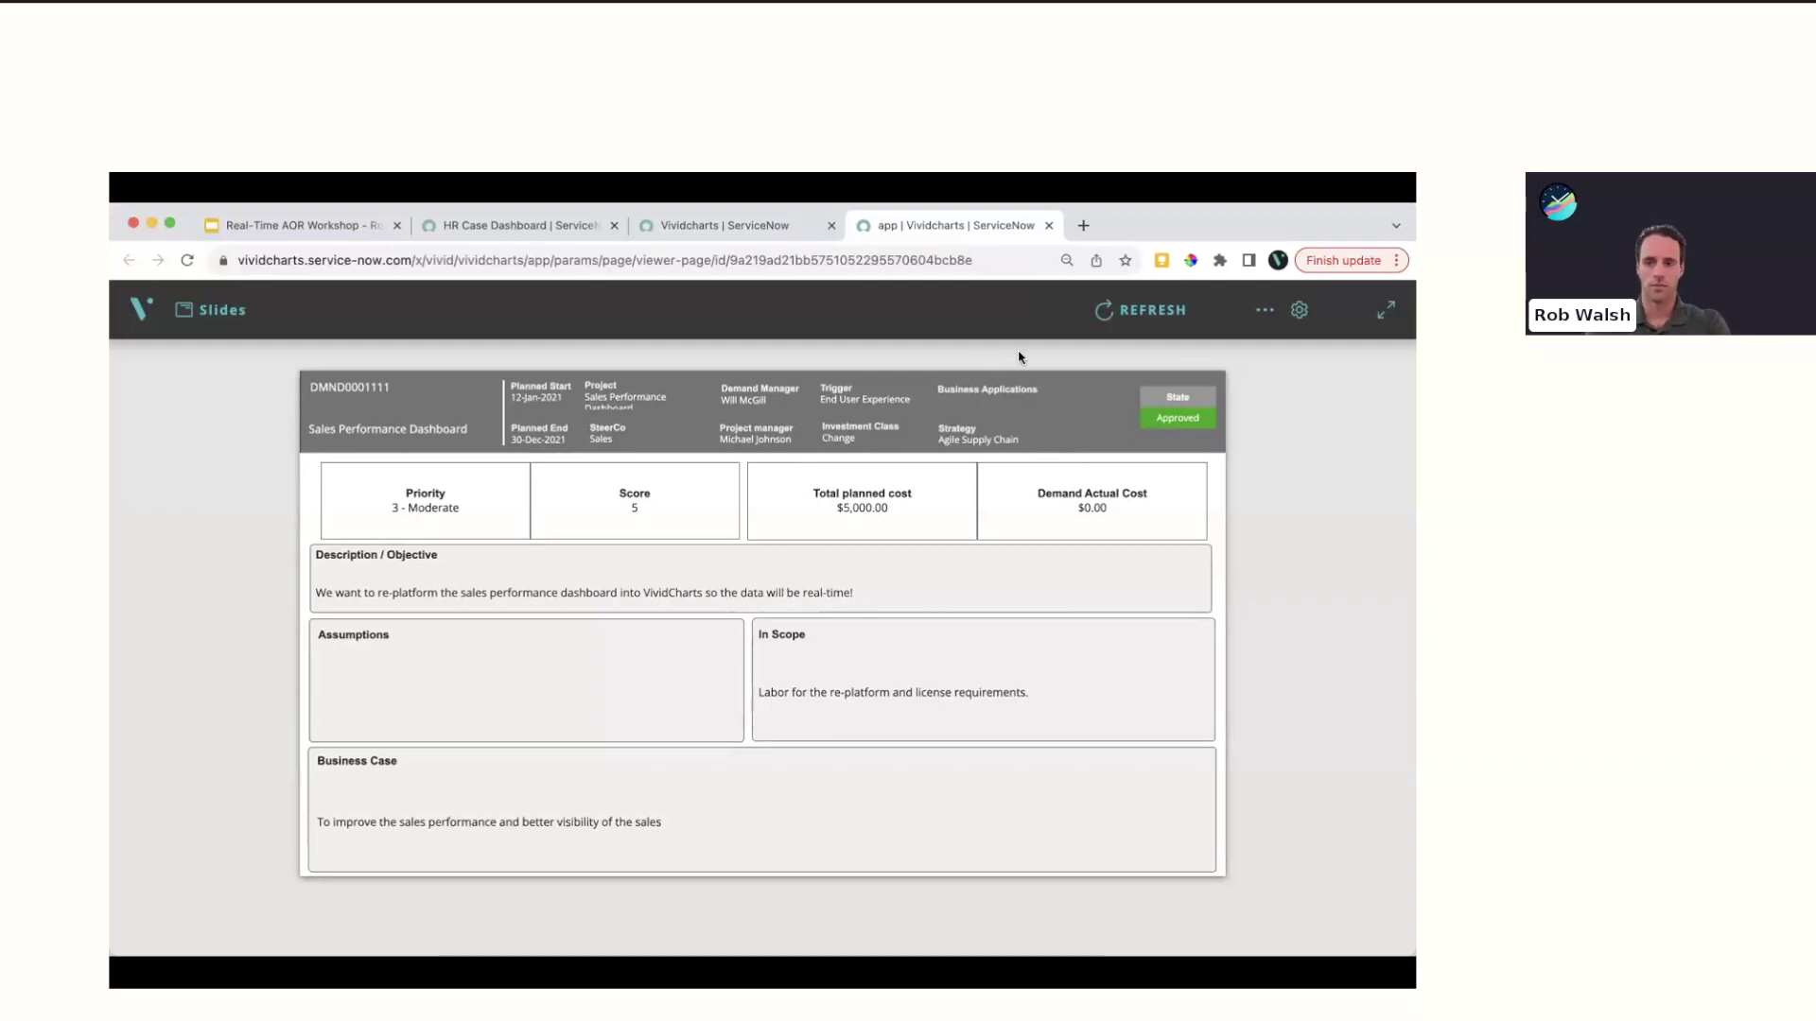
{"action": "left_click", "coordinate": [1048, 227]}
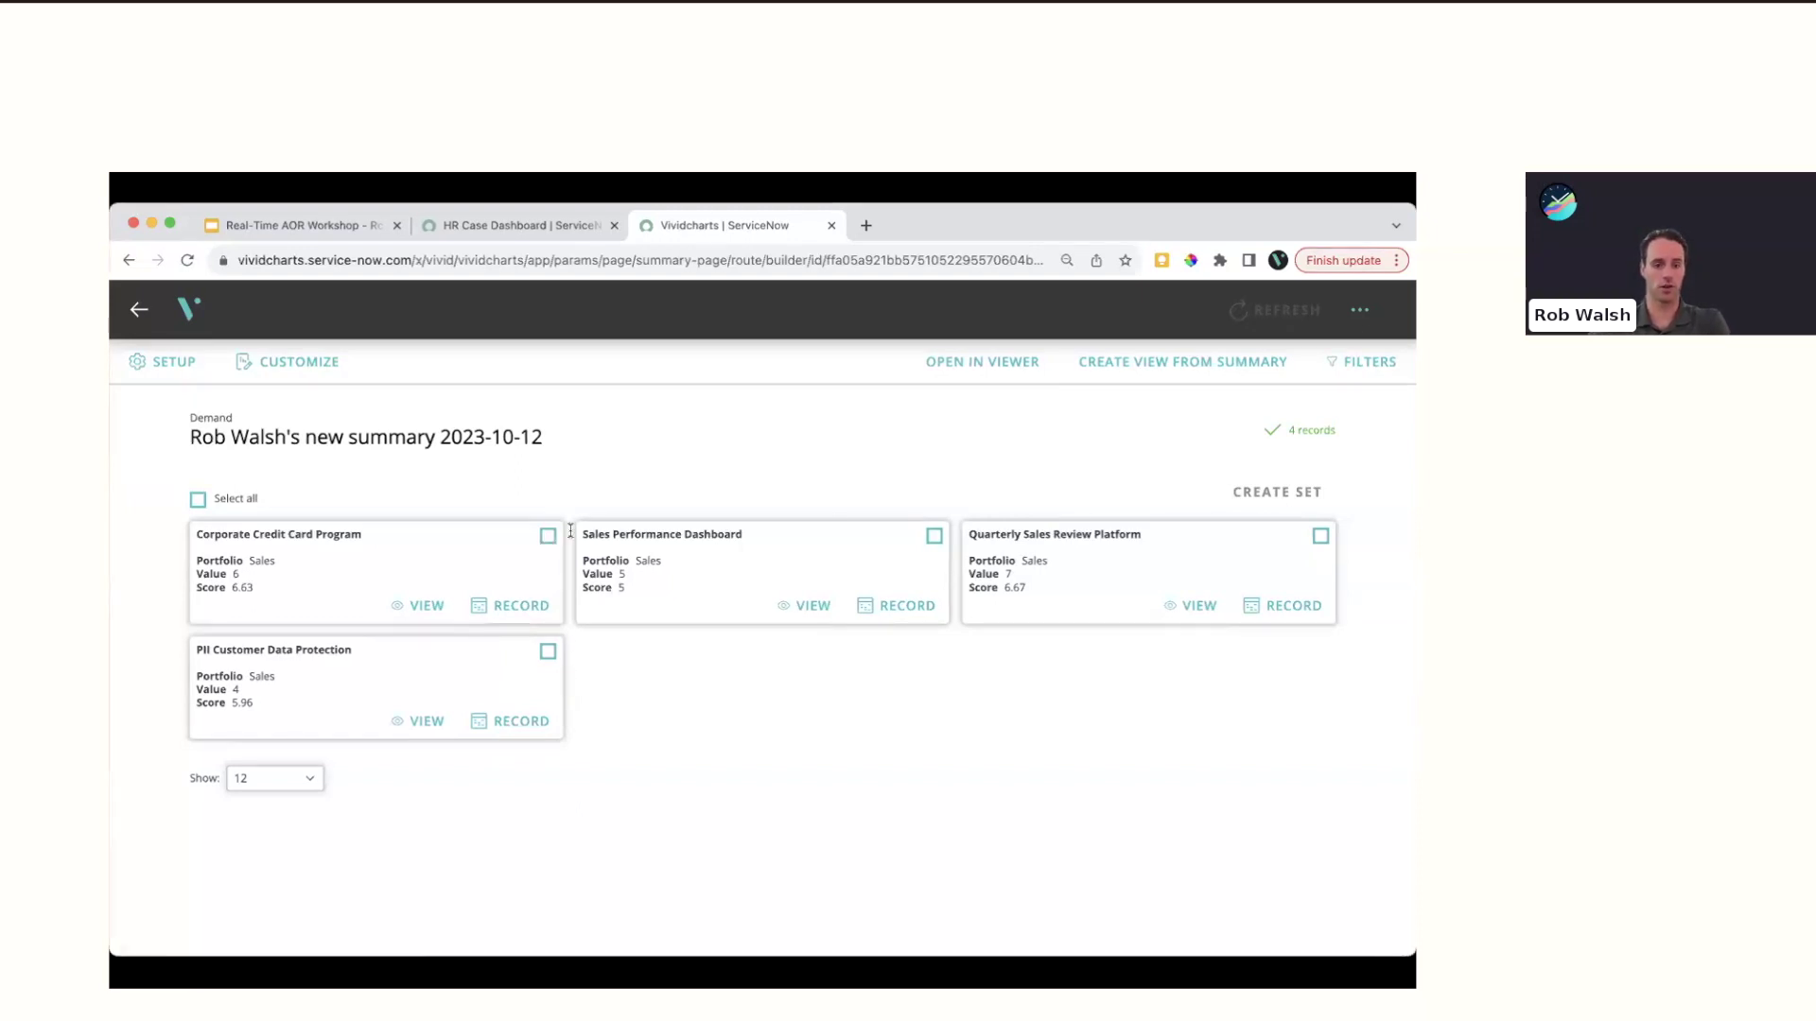
{"action": "left_click", "coordinate": [934, 538]}
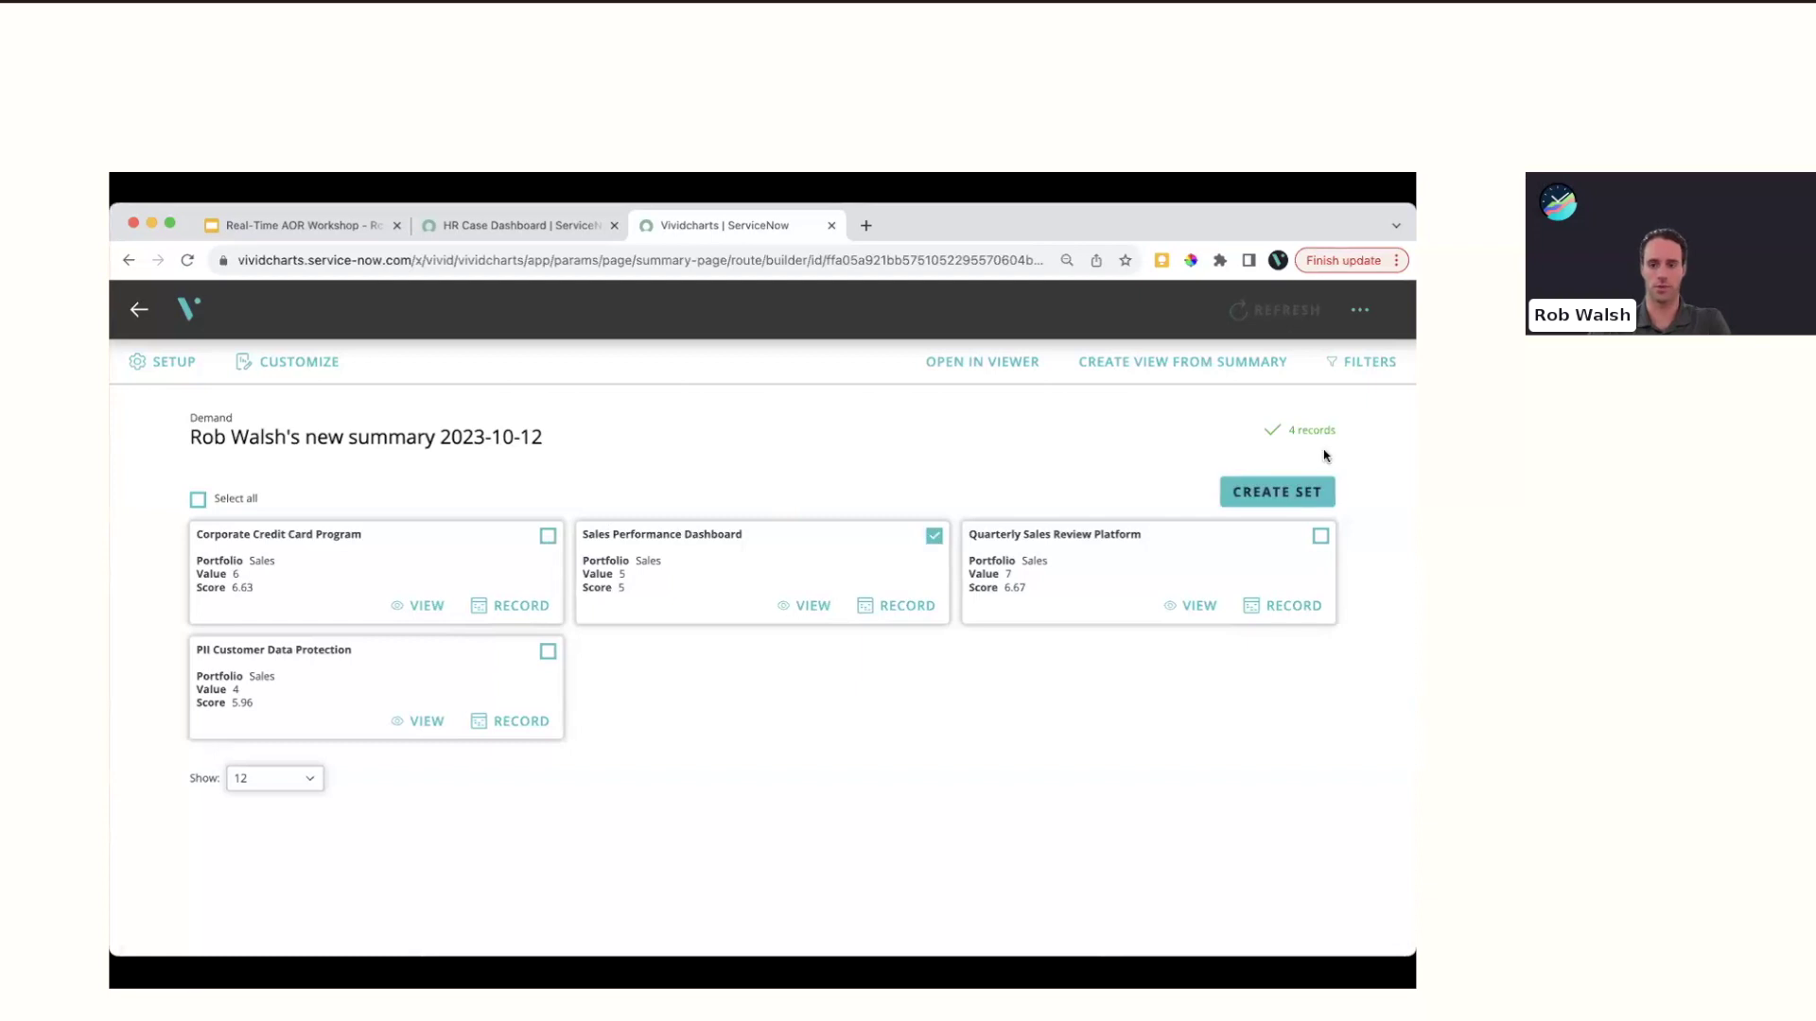
{"action": "left_click", "coordinate": [1320, 536]}
{"action": "left_click", "coordinate": [548, 652]}
{"action": "left_click", "coordinate": [1258, 492]}
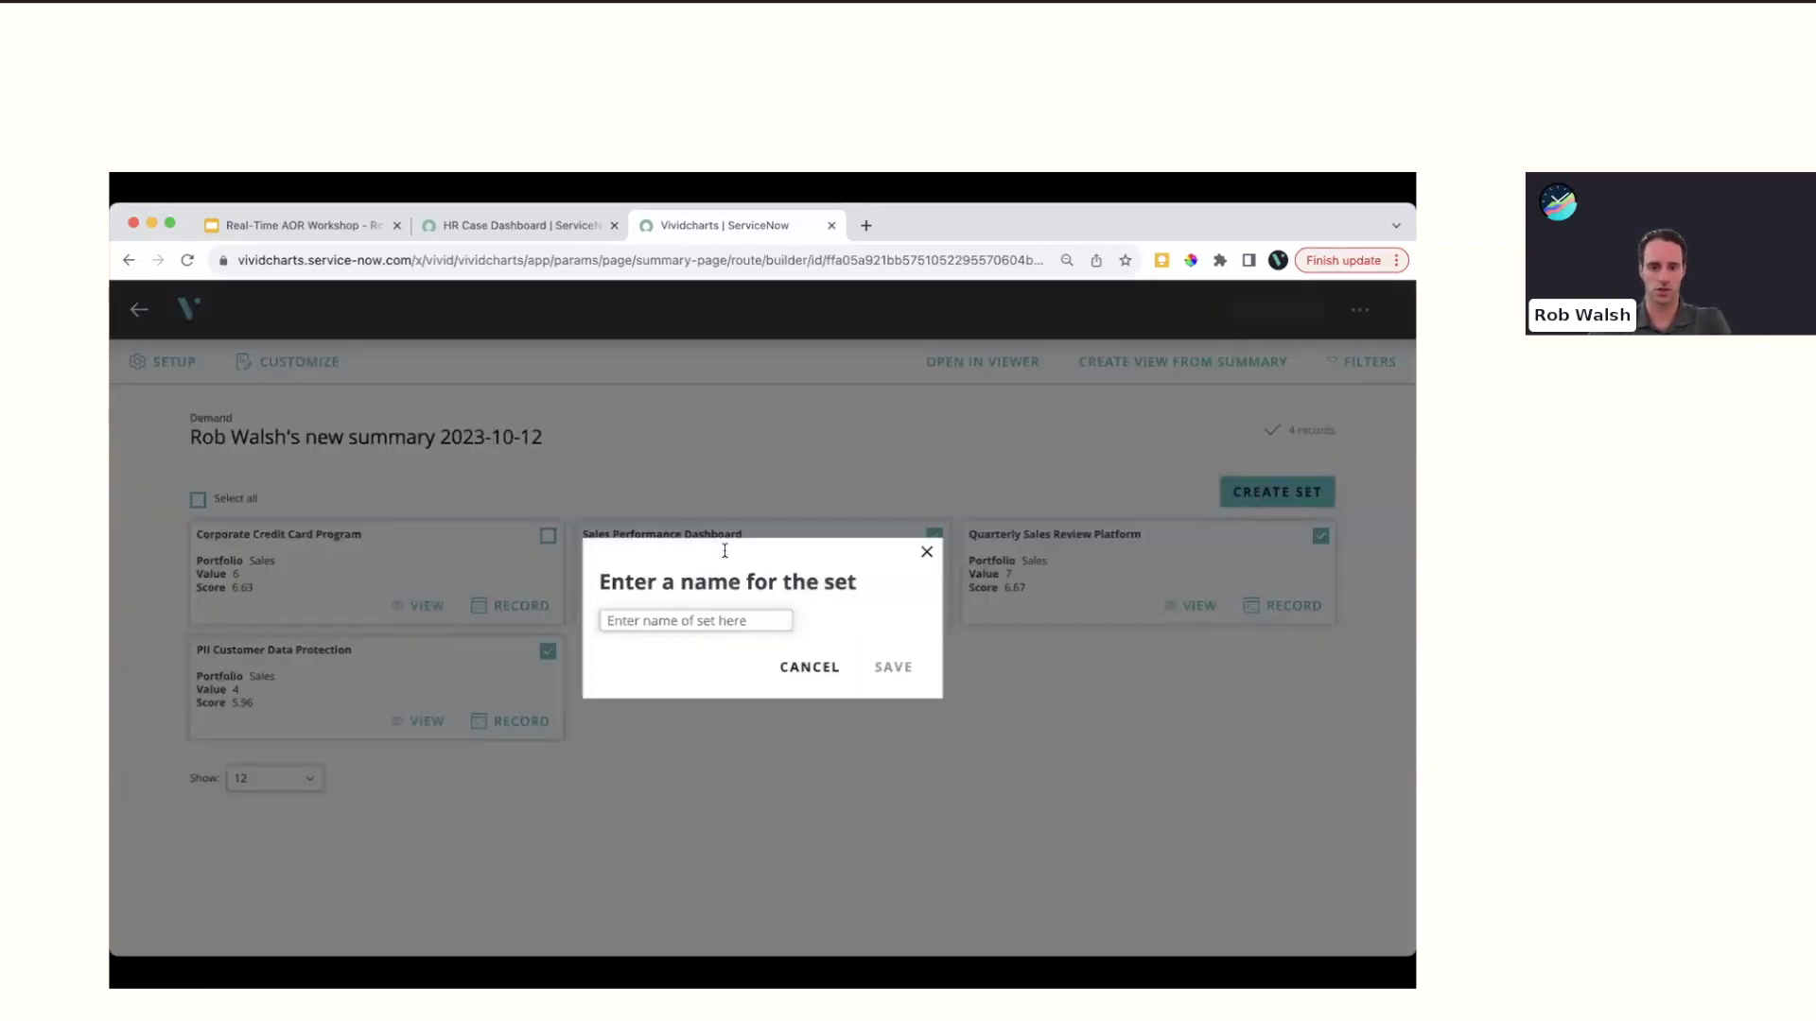
{"action": "type", "text": "Steerco -"}
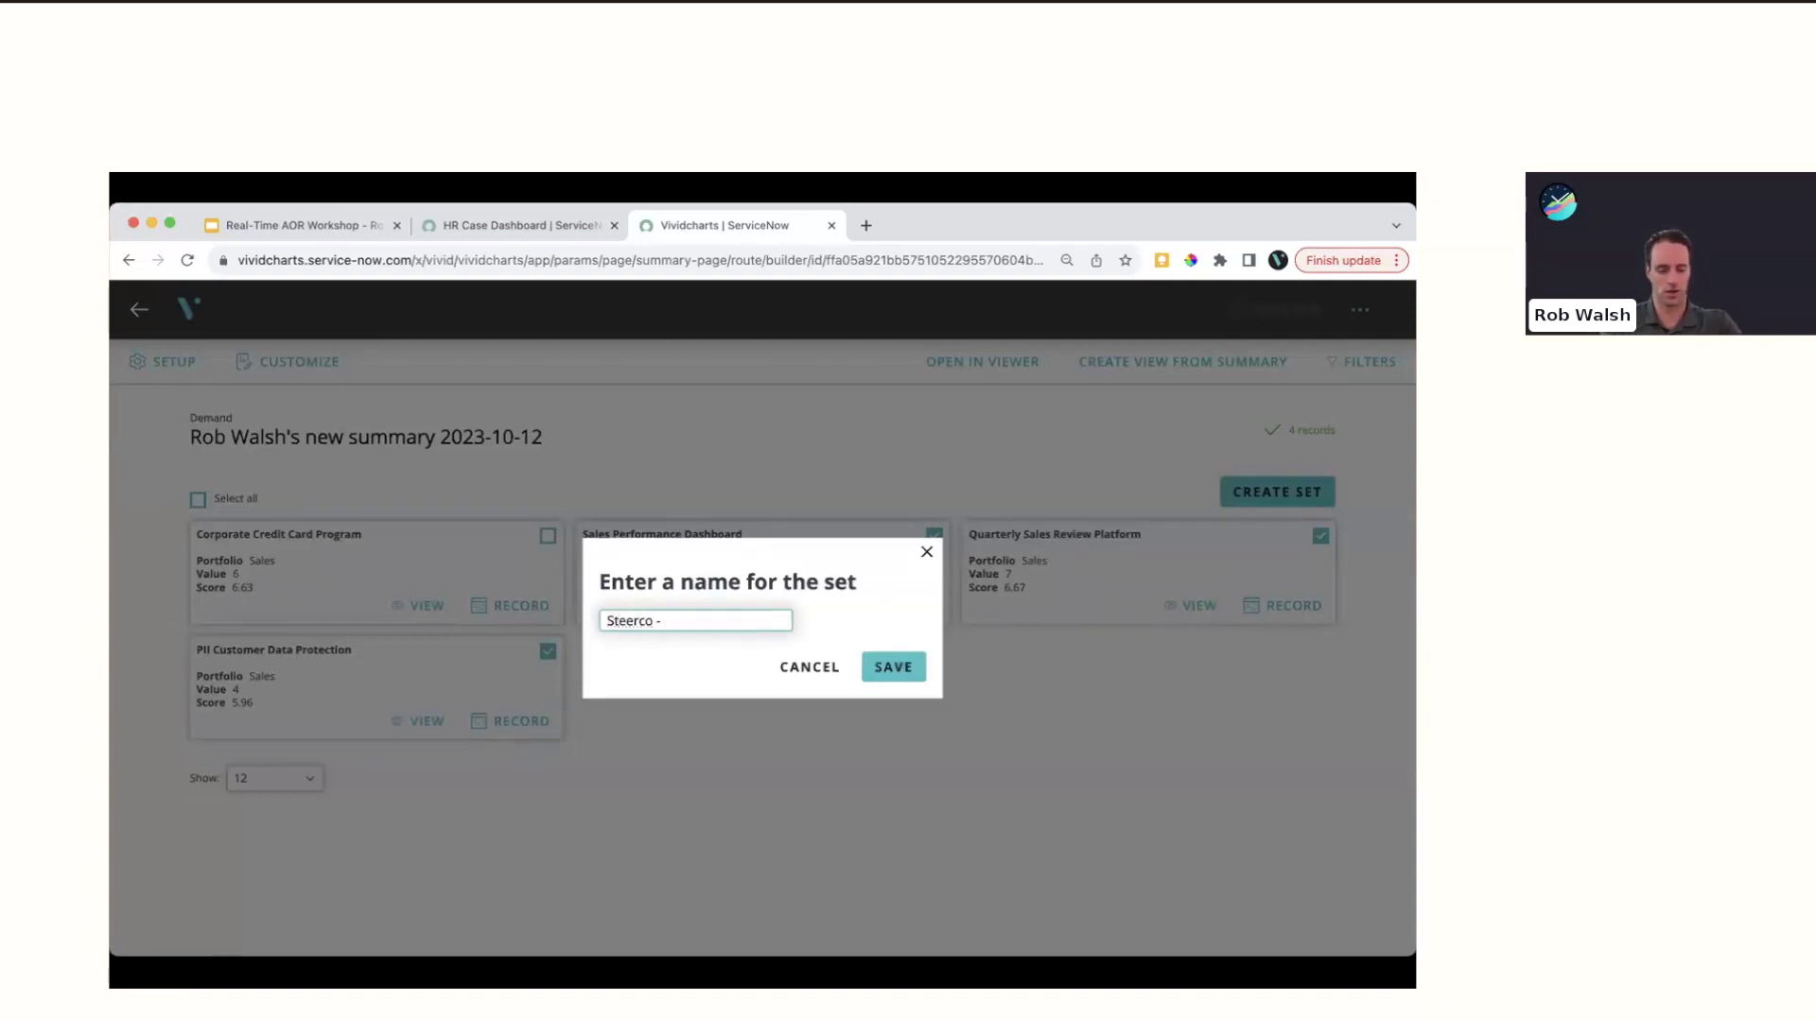
{"action": "type", "text": " Real-Time"}
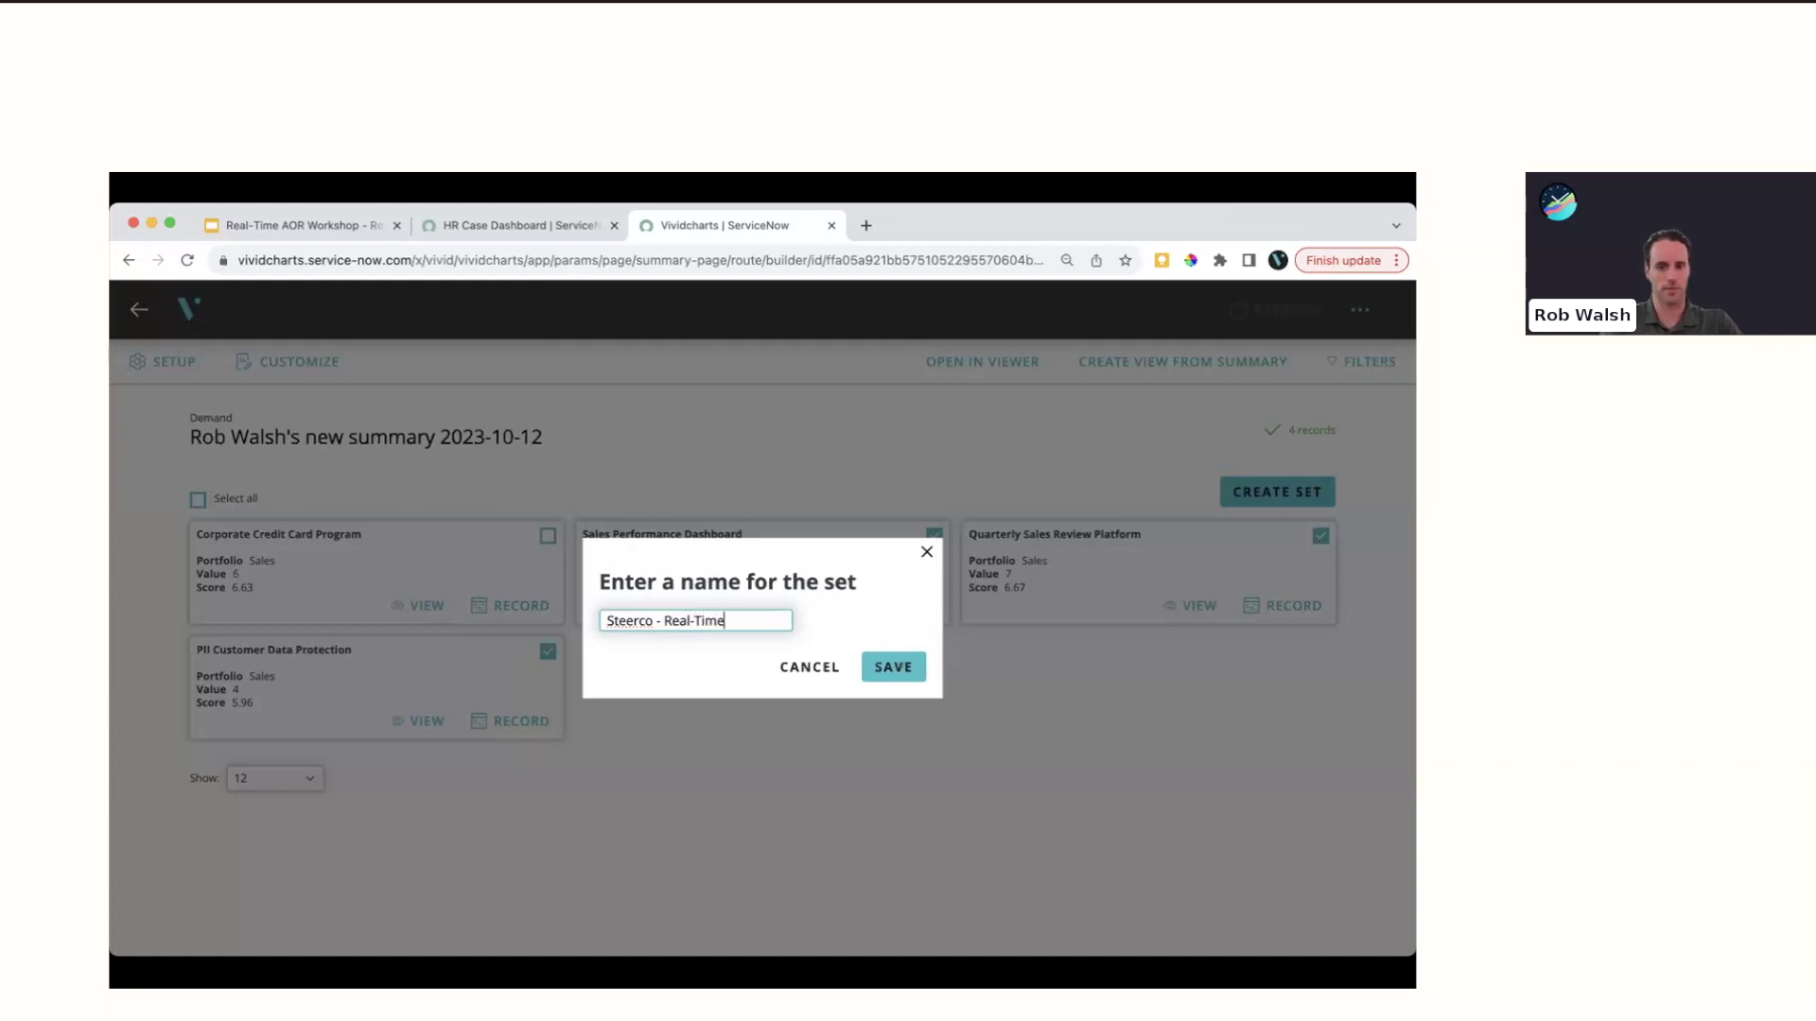
{"action": "left_click", "coordinate": [894, 666]}
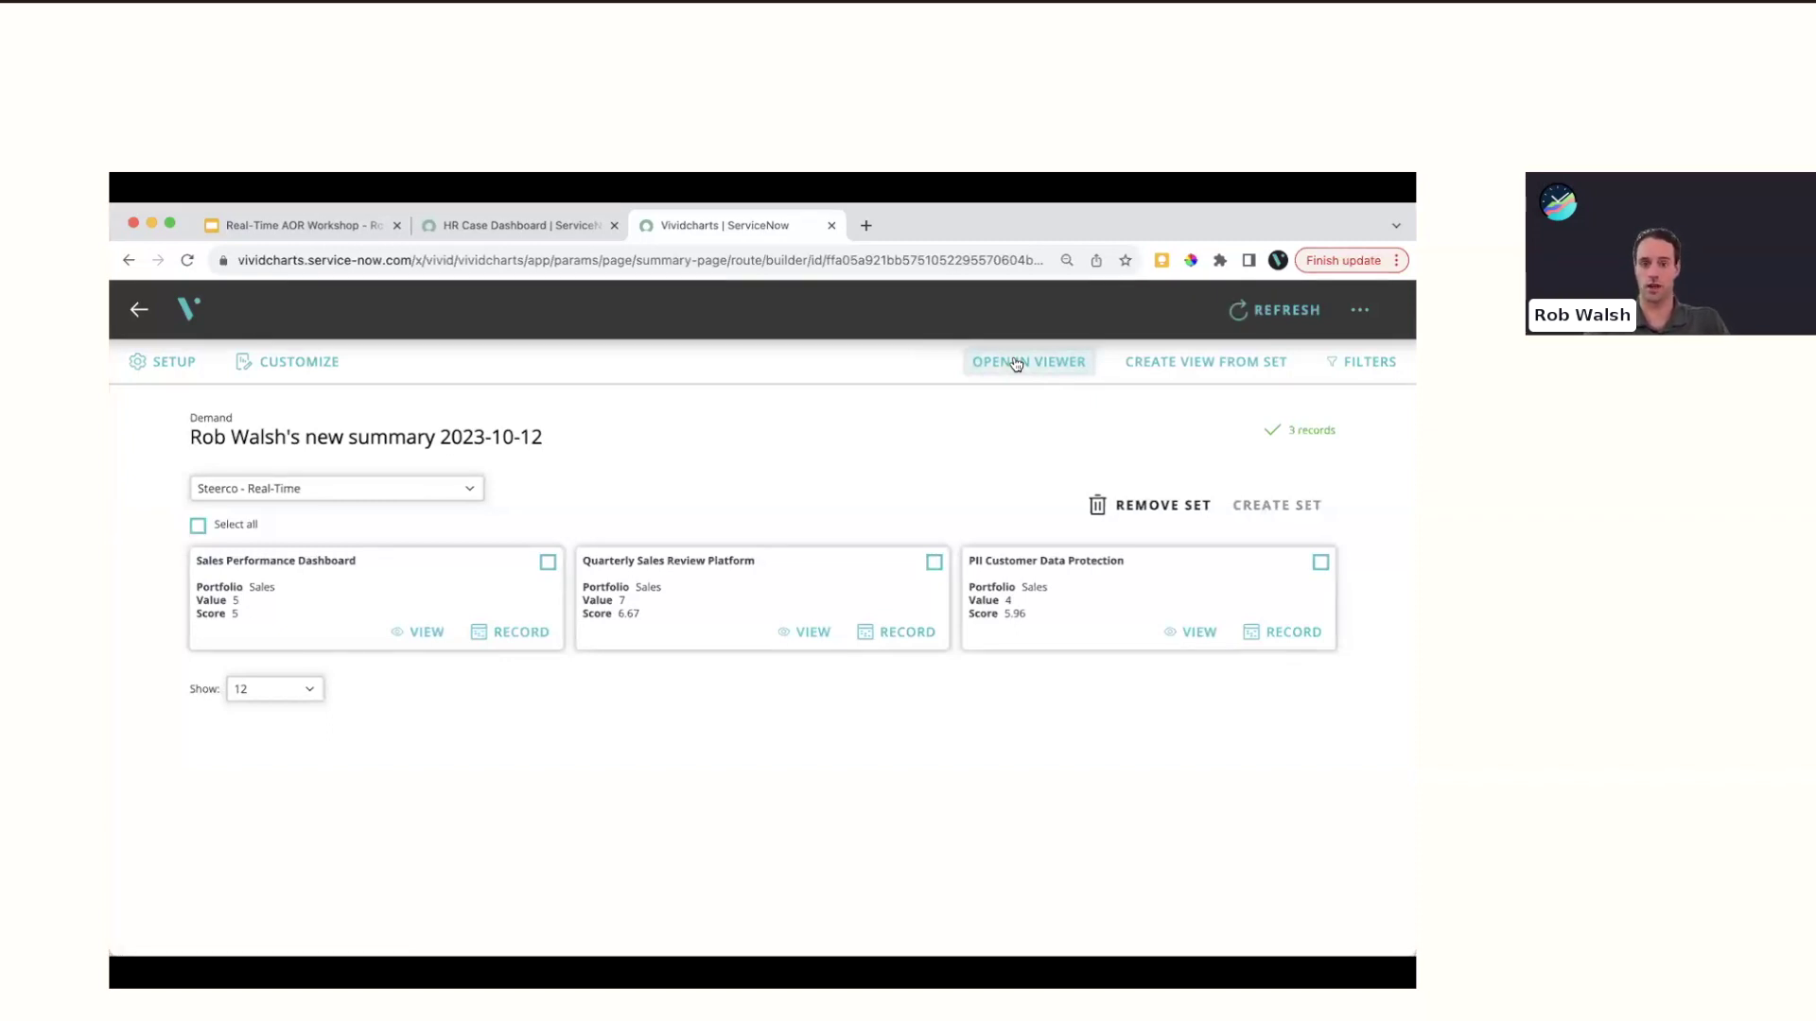
Create a view from the Steerco - Real-Time set and look through its Demand Review slides, returning to the first one
{"action": "left_click", "coordinate": [1192, 365]}
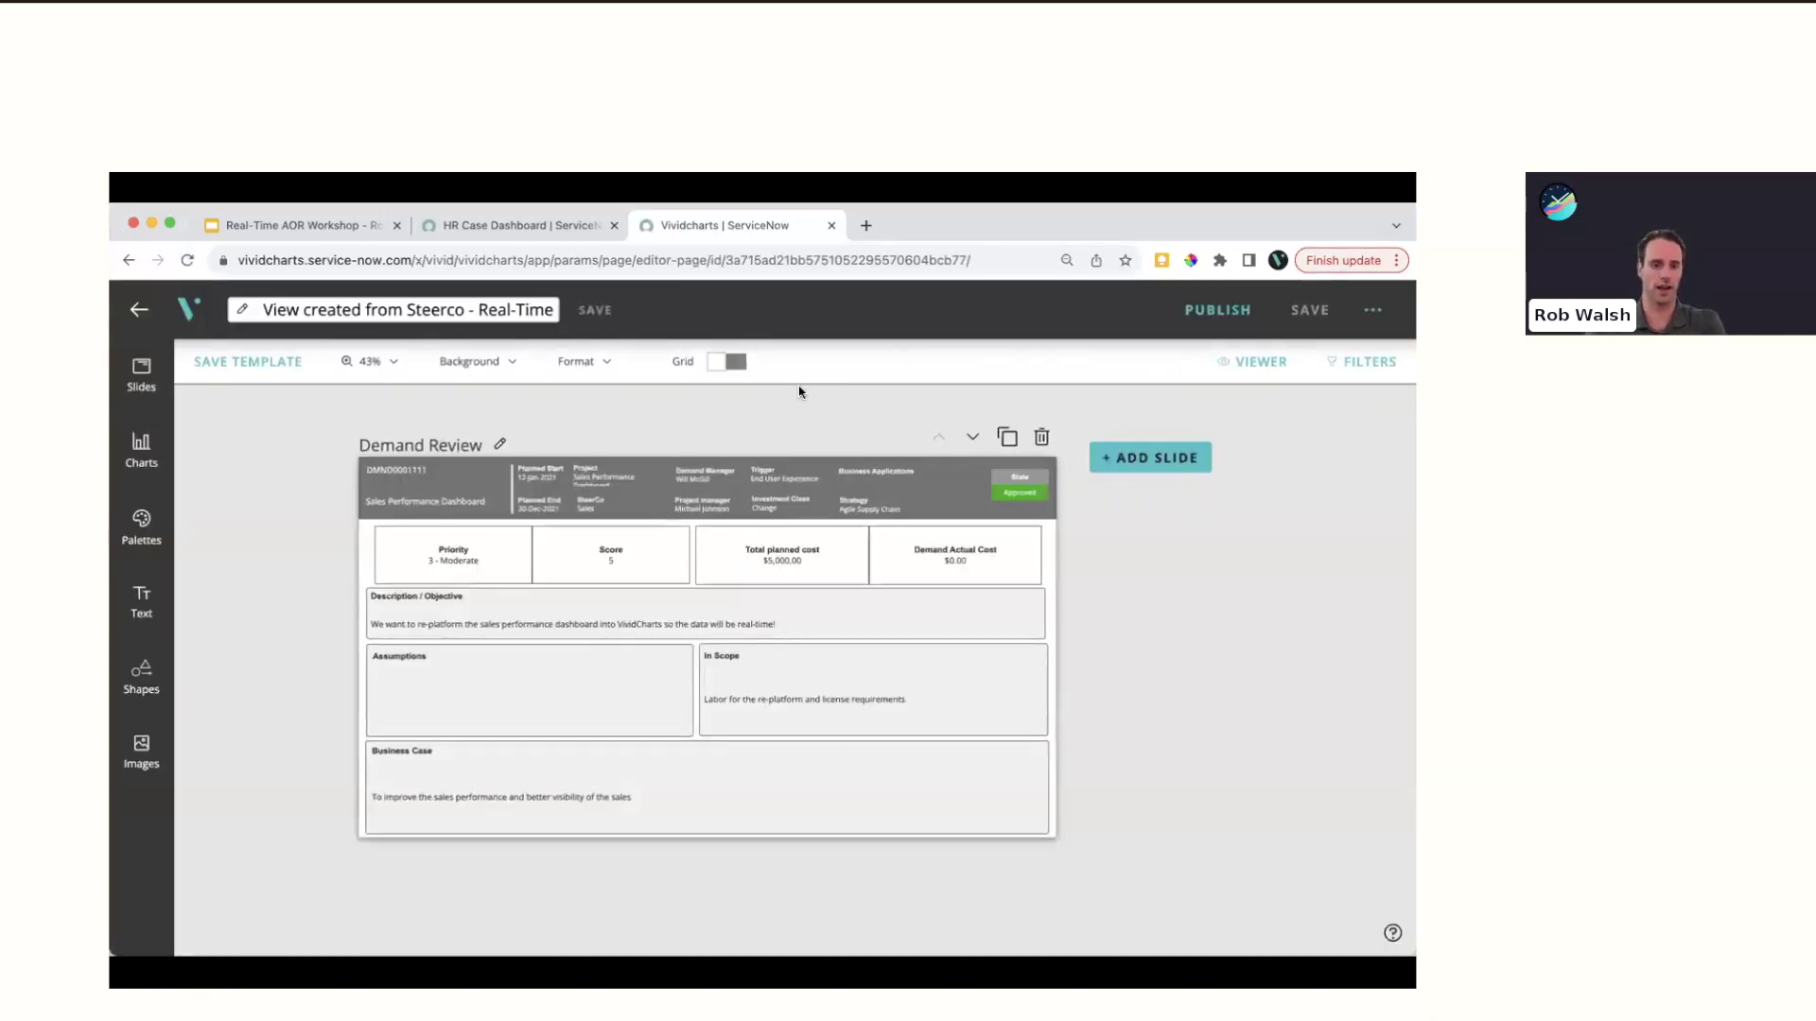
{"action": "left_click", "coordinate": [972, 437]}
{"action": "left_click", "coordinate": [971, 439]}
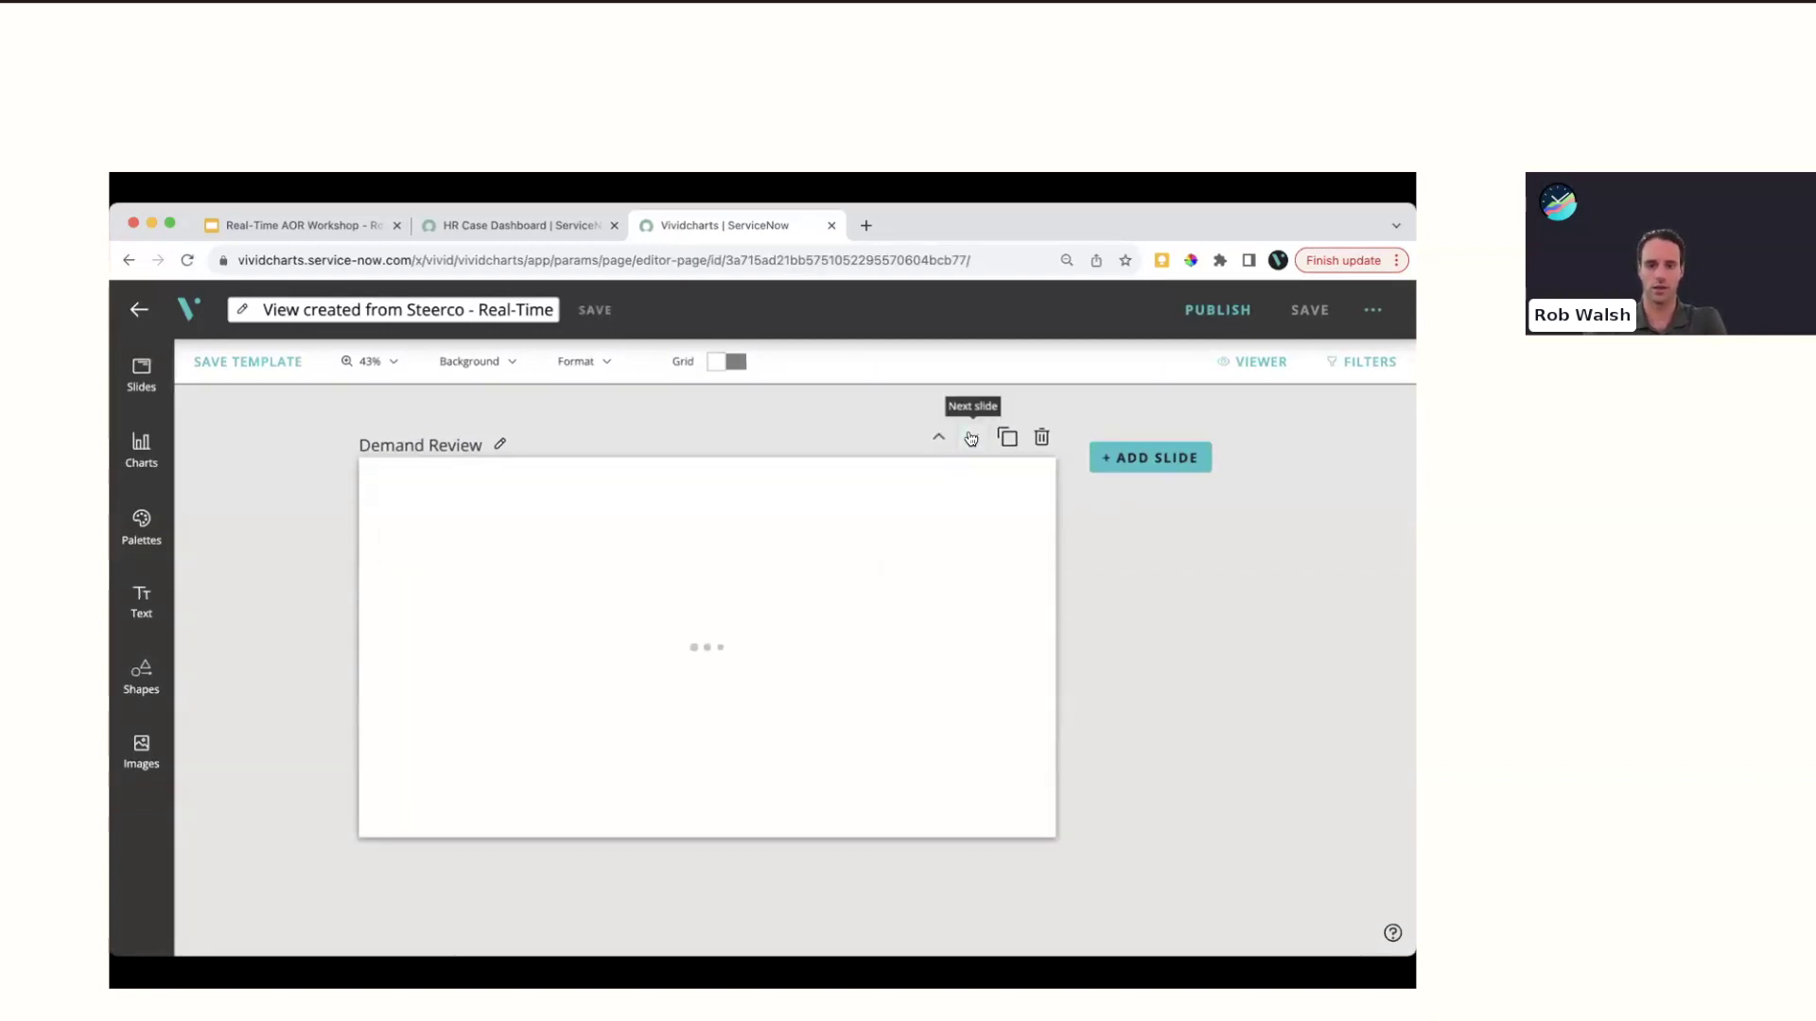
{"action": "left_click", "coordinate": [931, 436]}
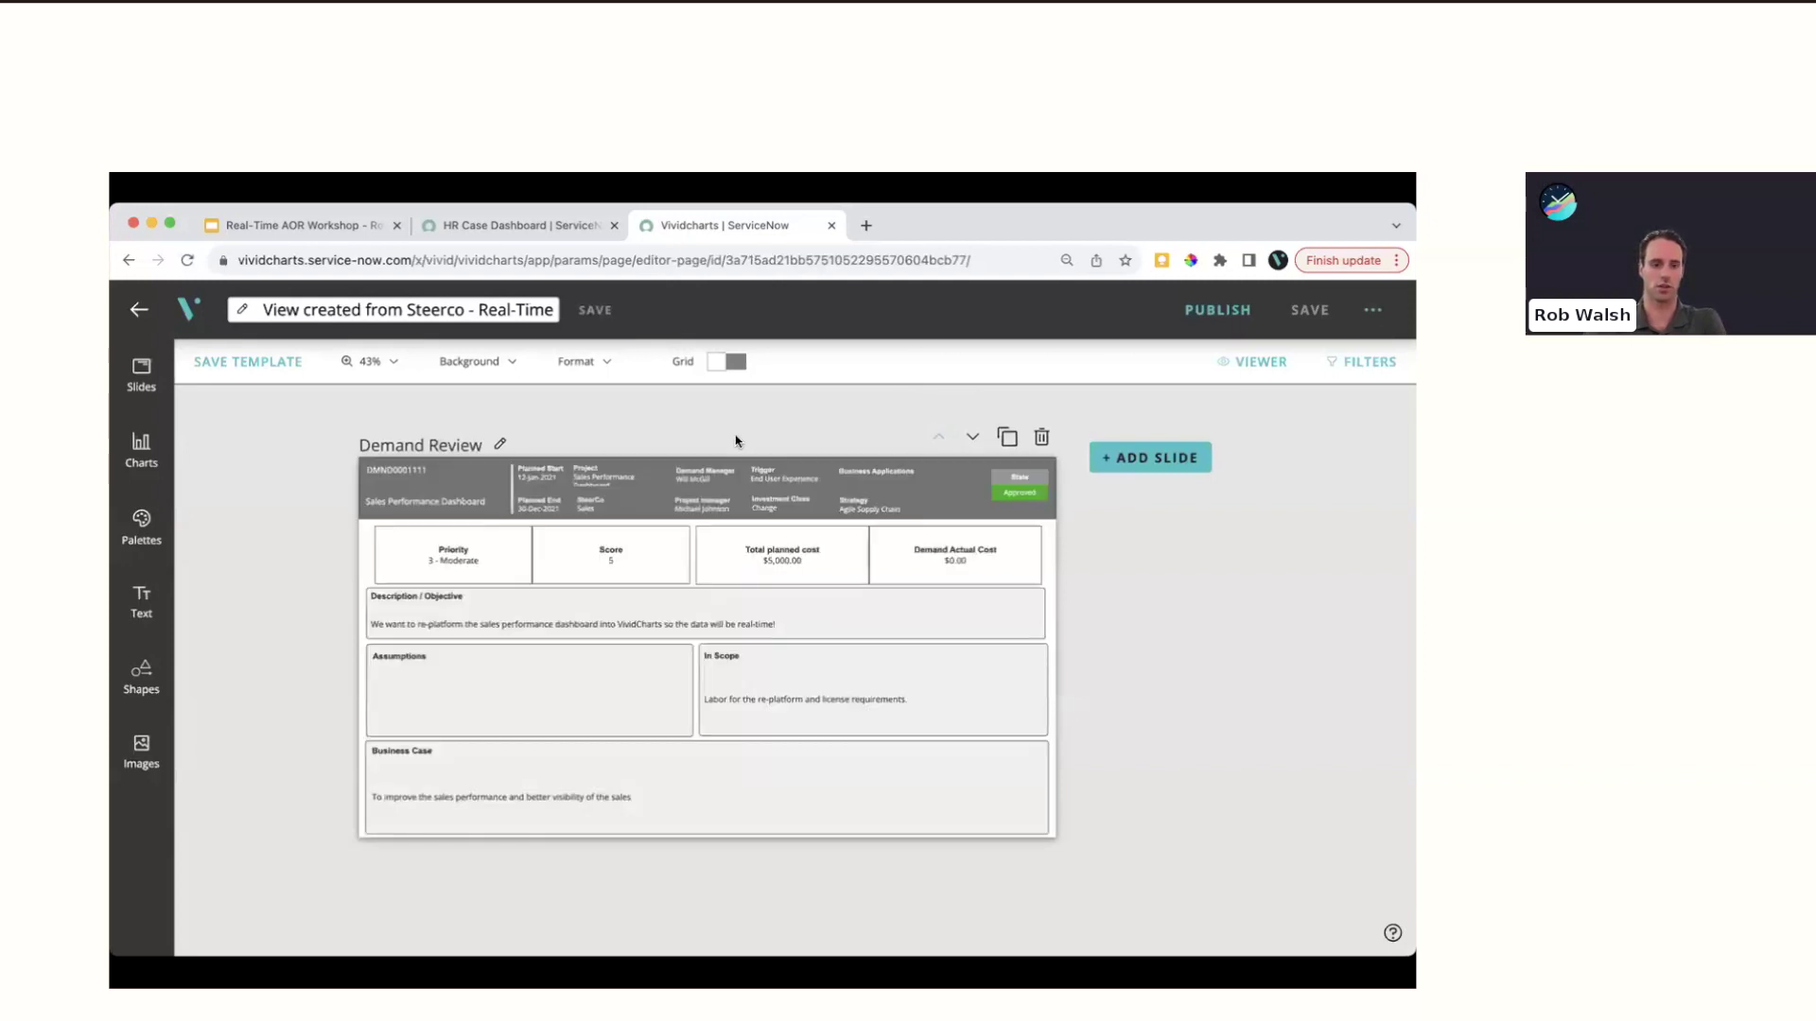
Add a blank slide to the view and move it ahead of the Demand Review slides as slide 1
{"action": "left_click", "coordinate": [142, 377]}
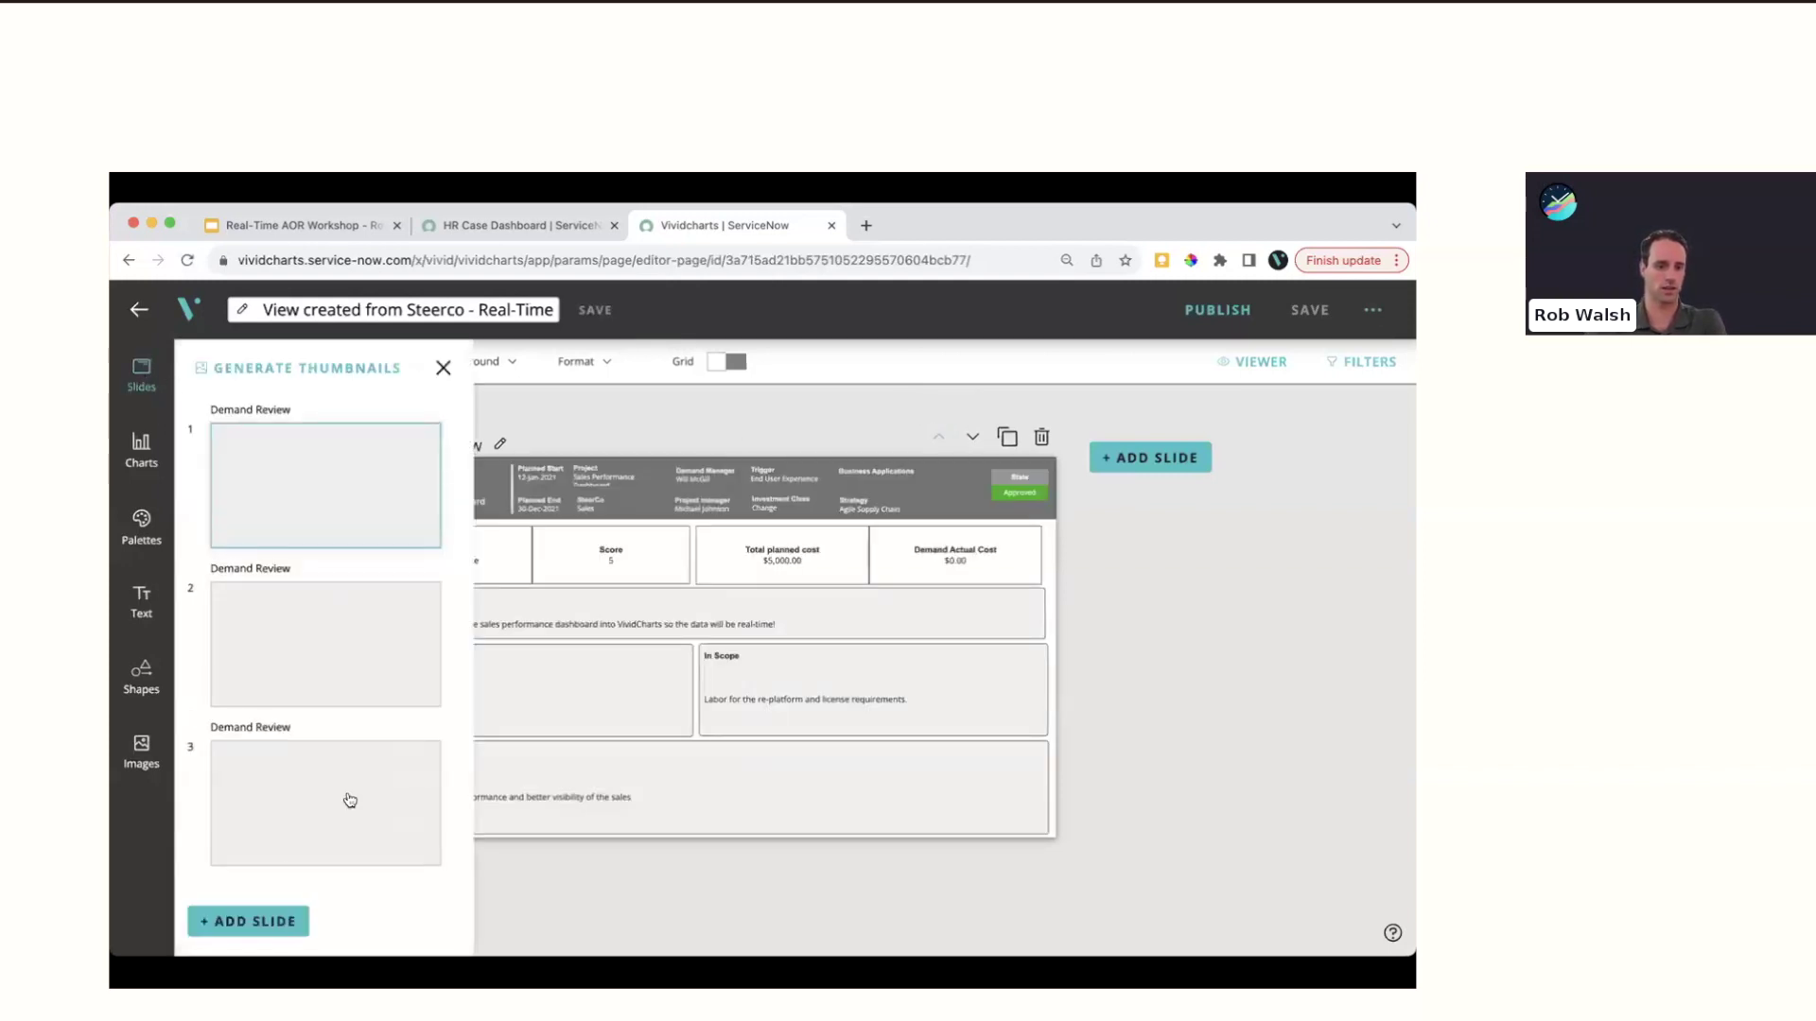
{"action": "left_click", "coordinate": [254, 919]}
{"action": "left_click_drag", "start_coordinate": [309, 636], "coordinate": [323, 467]}
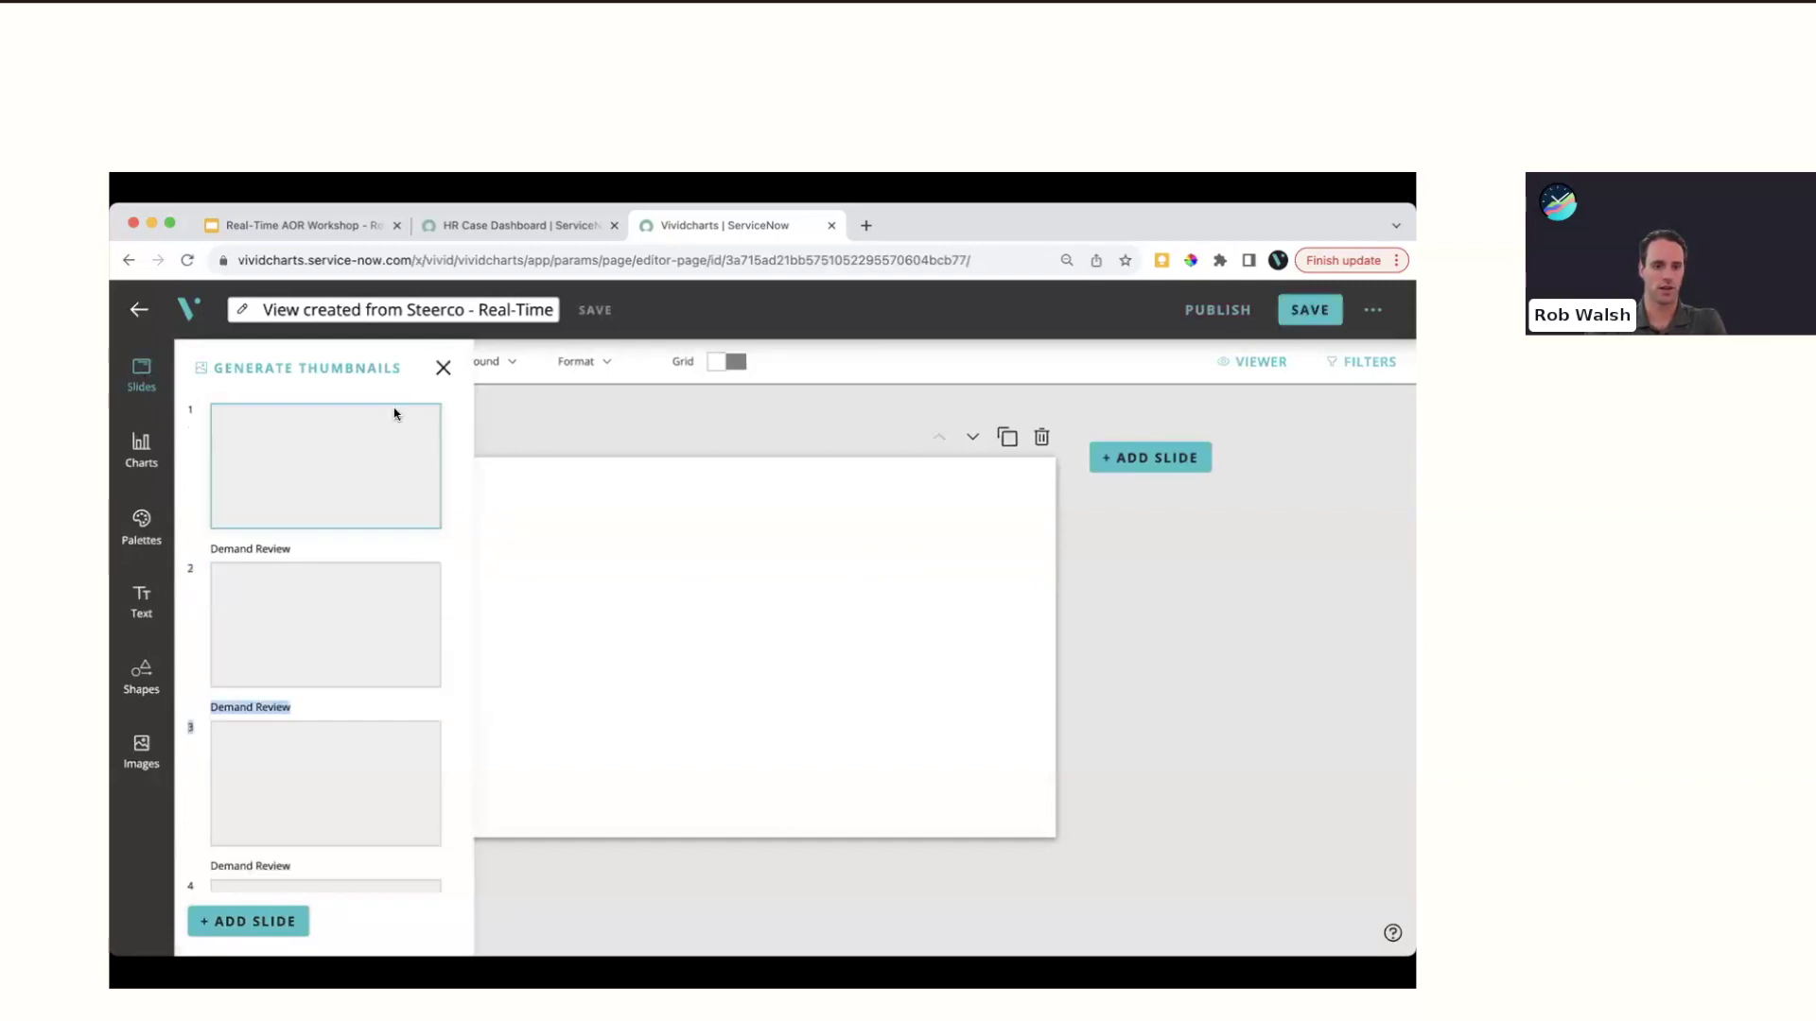
{"action": "left_click", "coordinate": [442, 368]}
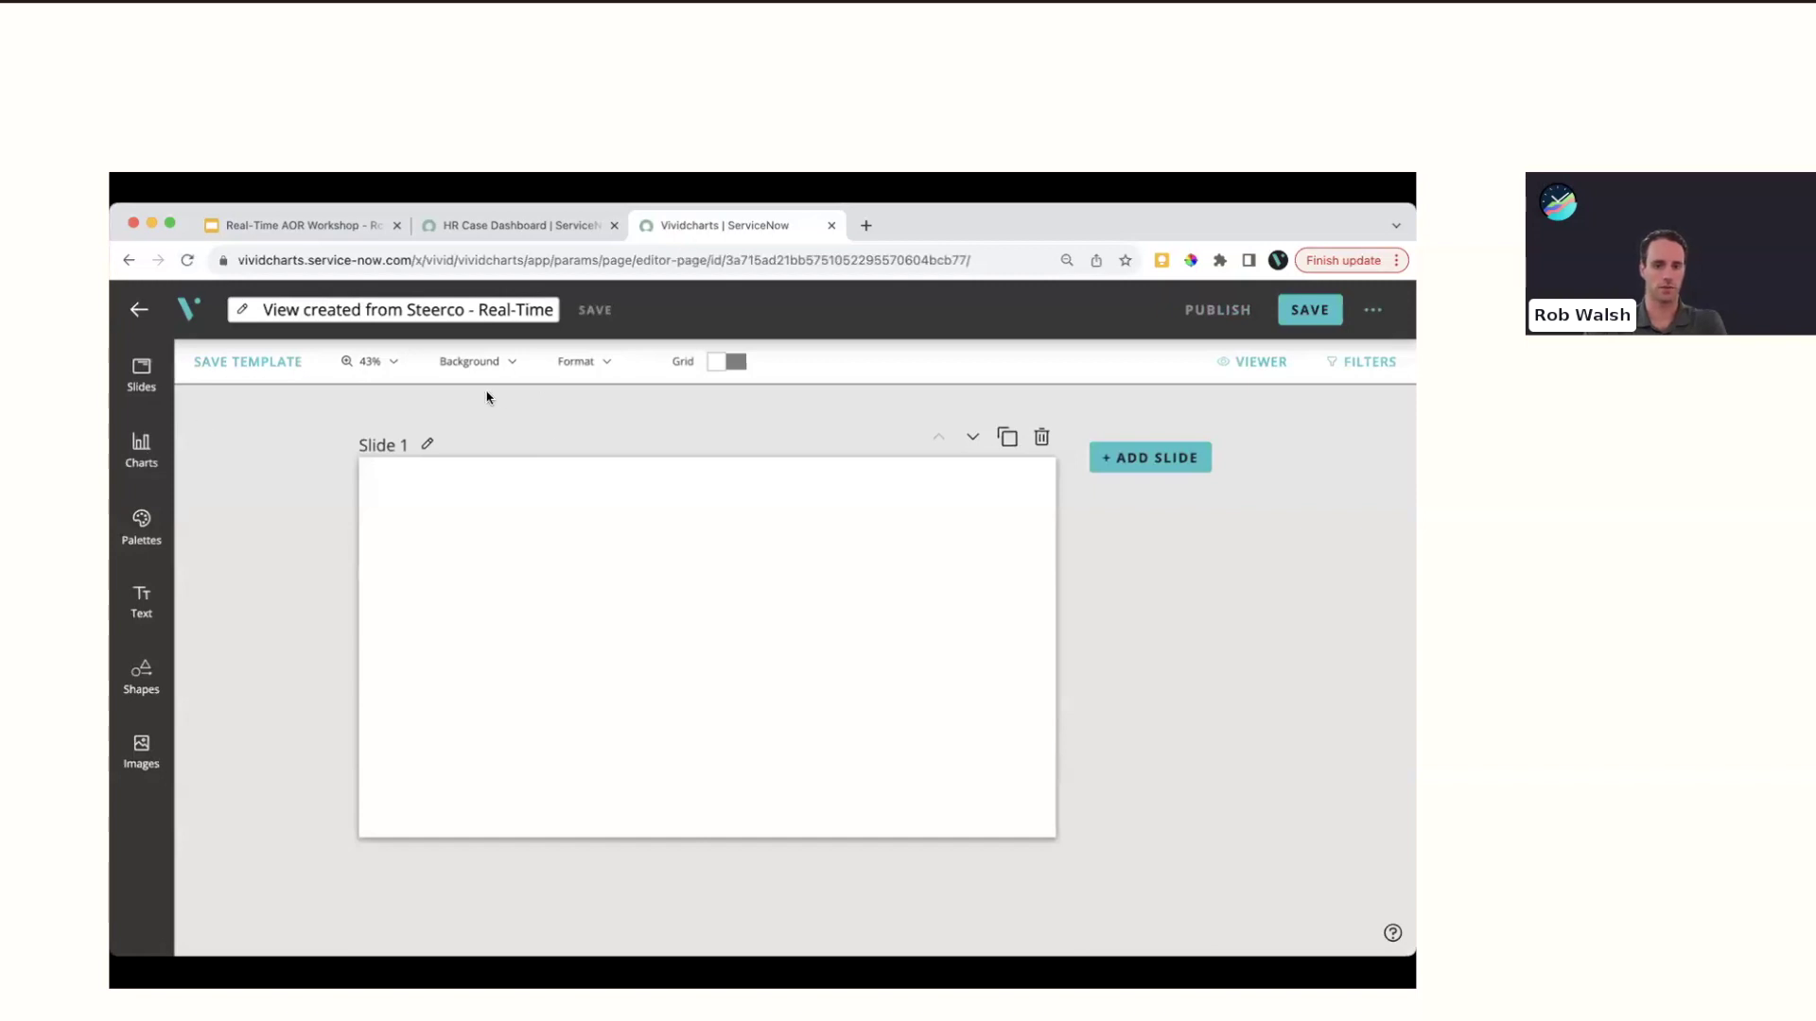
Add the title "Demand Review 10-12-23" in size 72, widen its box to about 893 and centre it near the slide's upper edge
{"action": "left_click", "coordinate": [147, 606]}
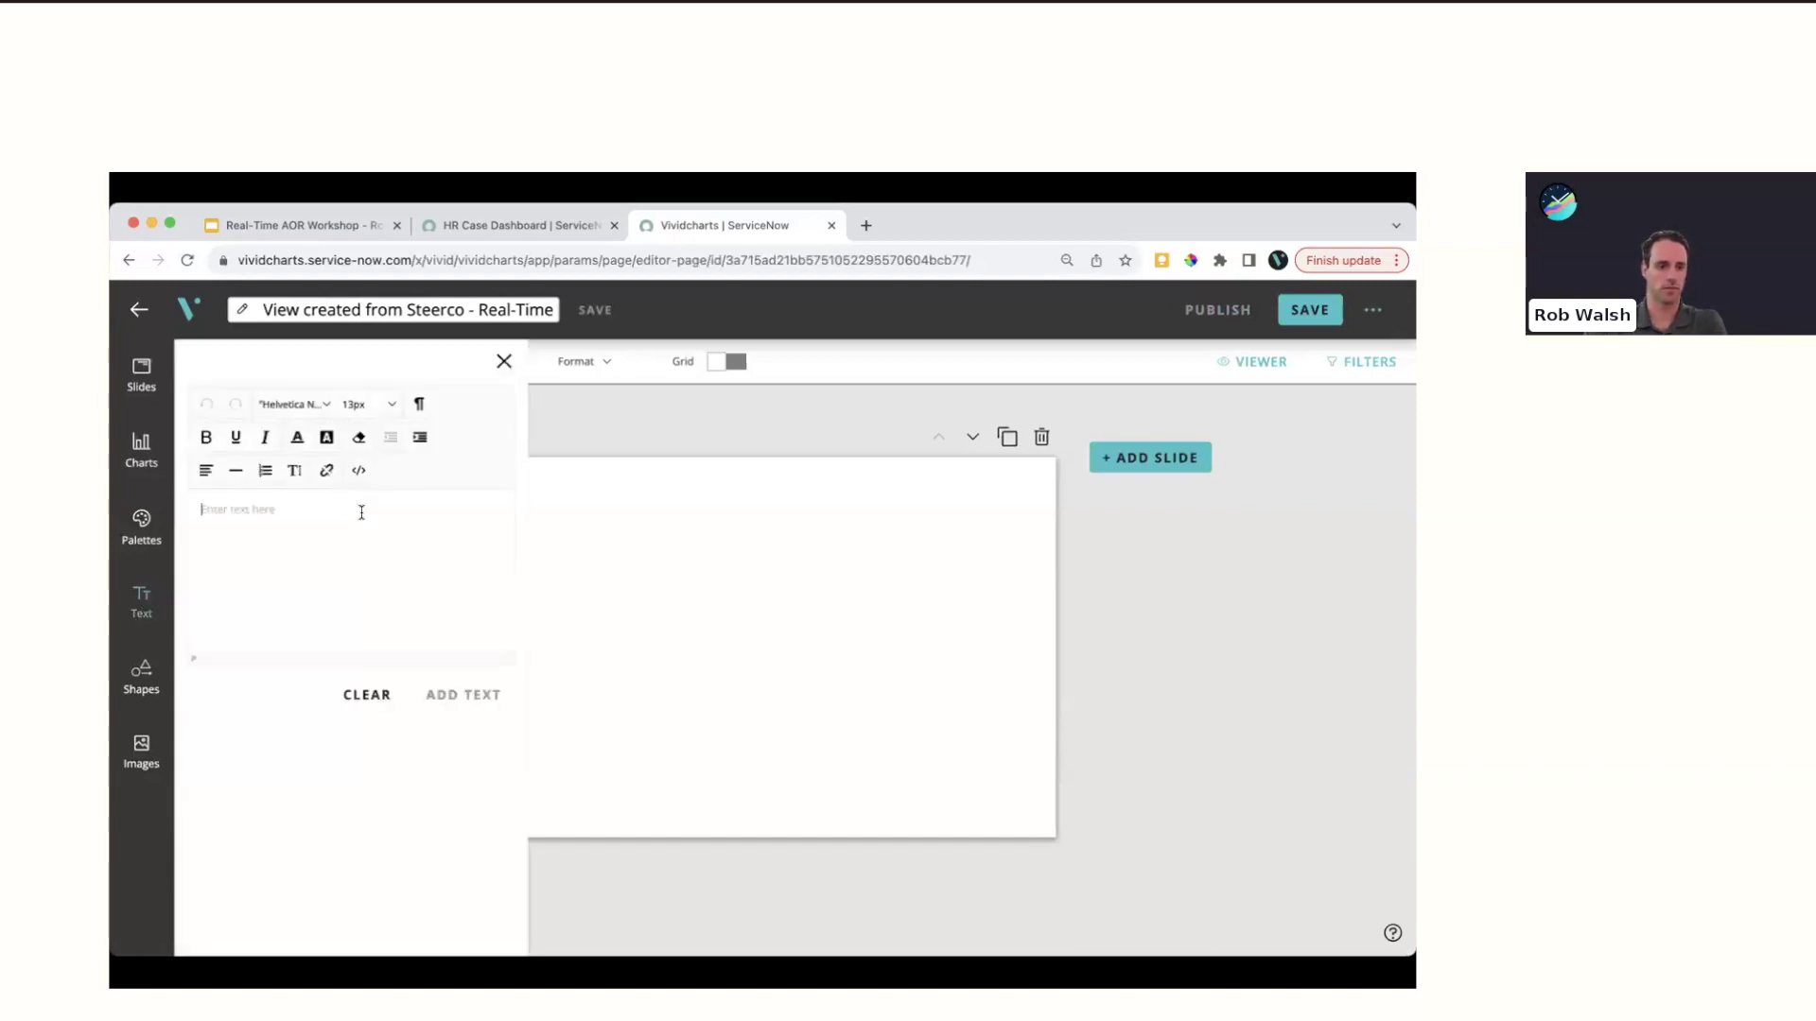
{"action": "type", "text": "Deam"}
{"action": "key", "text": "BackSpace"}
{"action": "type", "text": "and REv"}
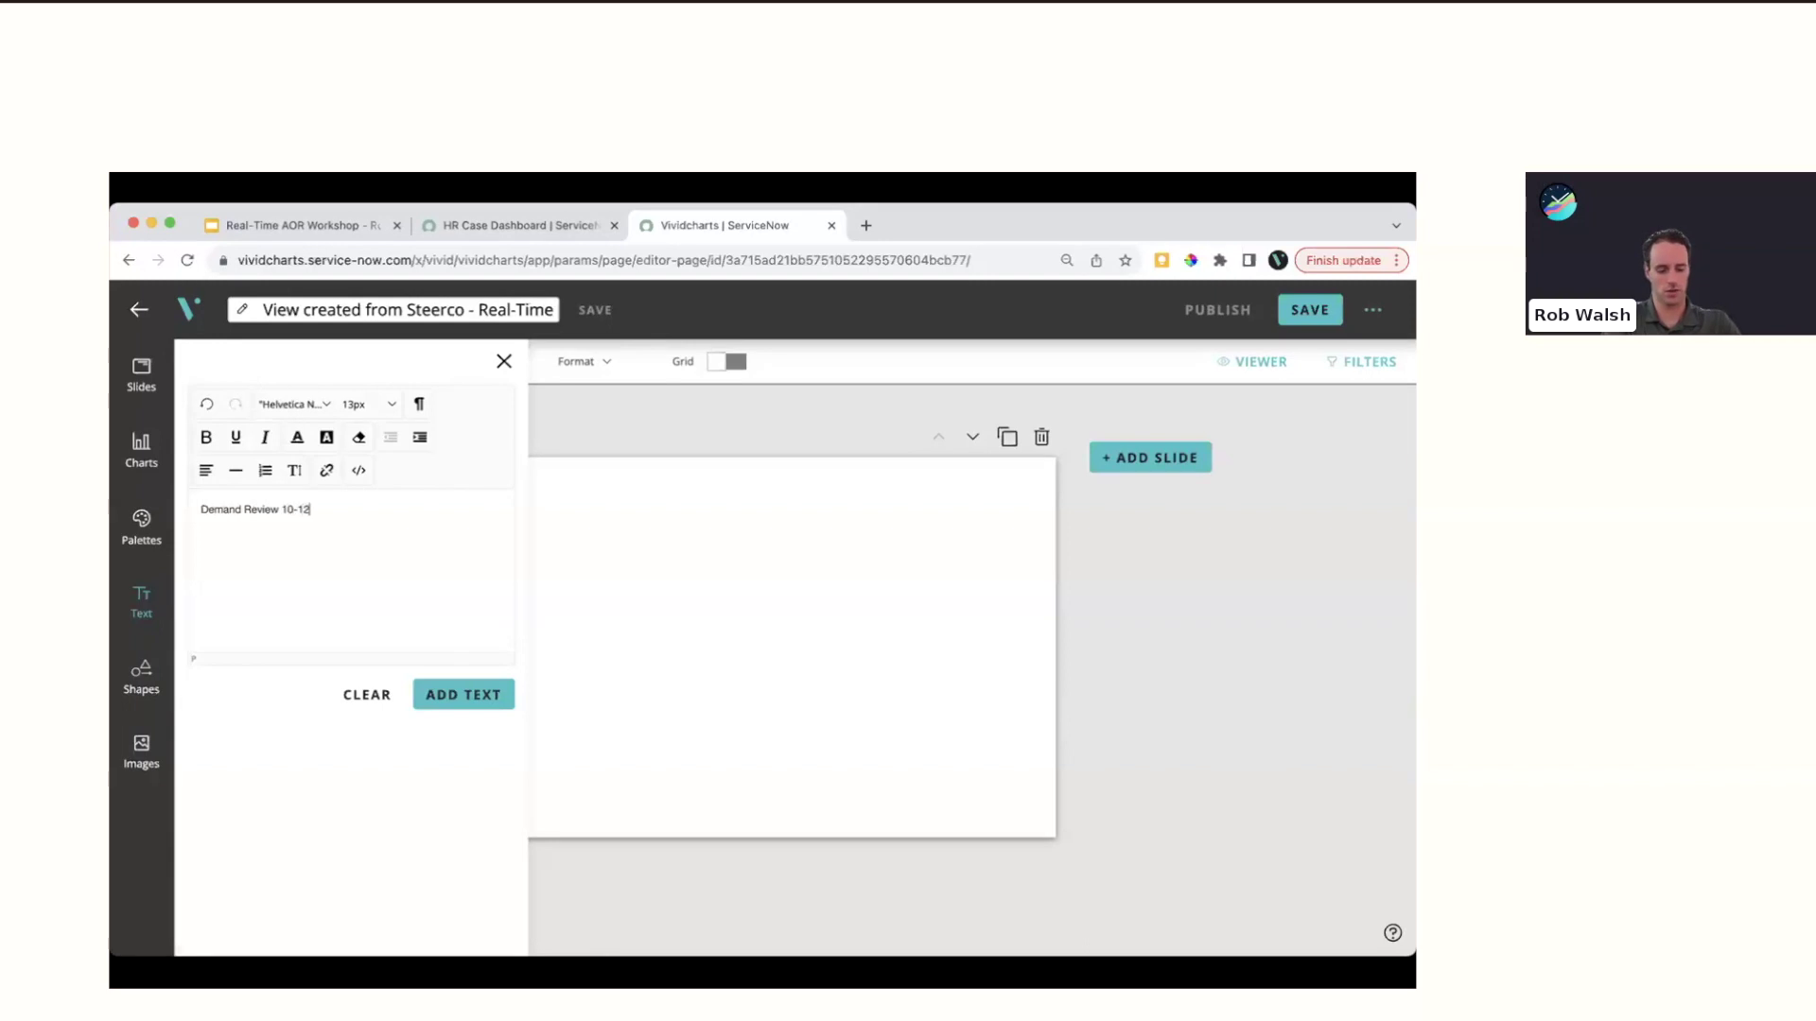
{"action": "triple_click", "coordinate": [322, 509]}
{"action": "left_click", "coordinate": [364, 404]}
{"action": "scroll", "coordinate": [398, 624], "scroll_direction": "down", "scroll_amount": 5}
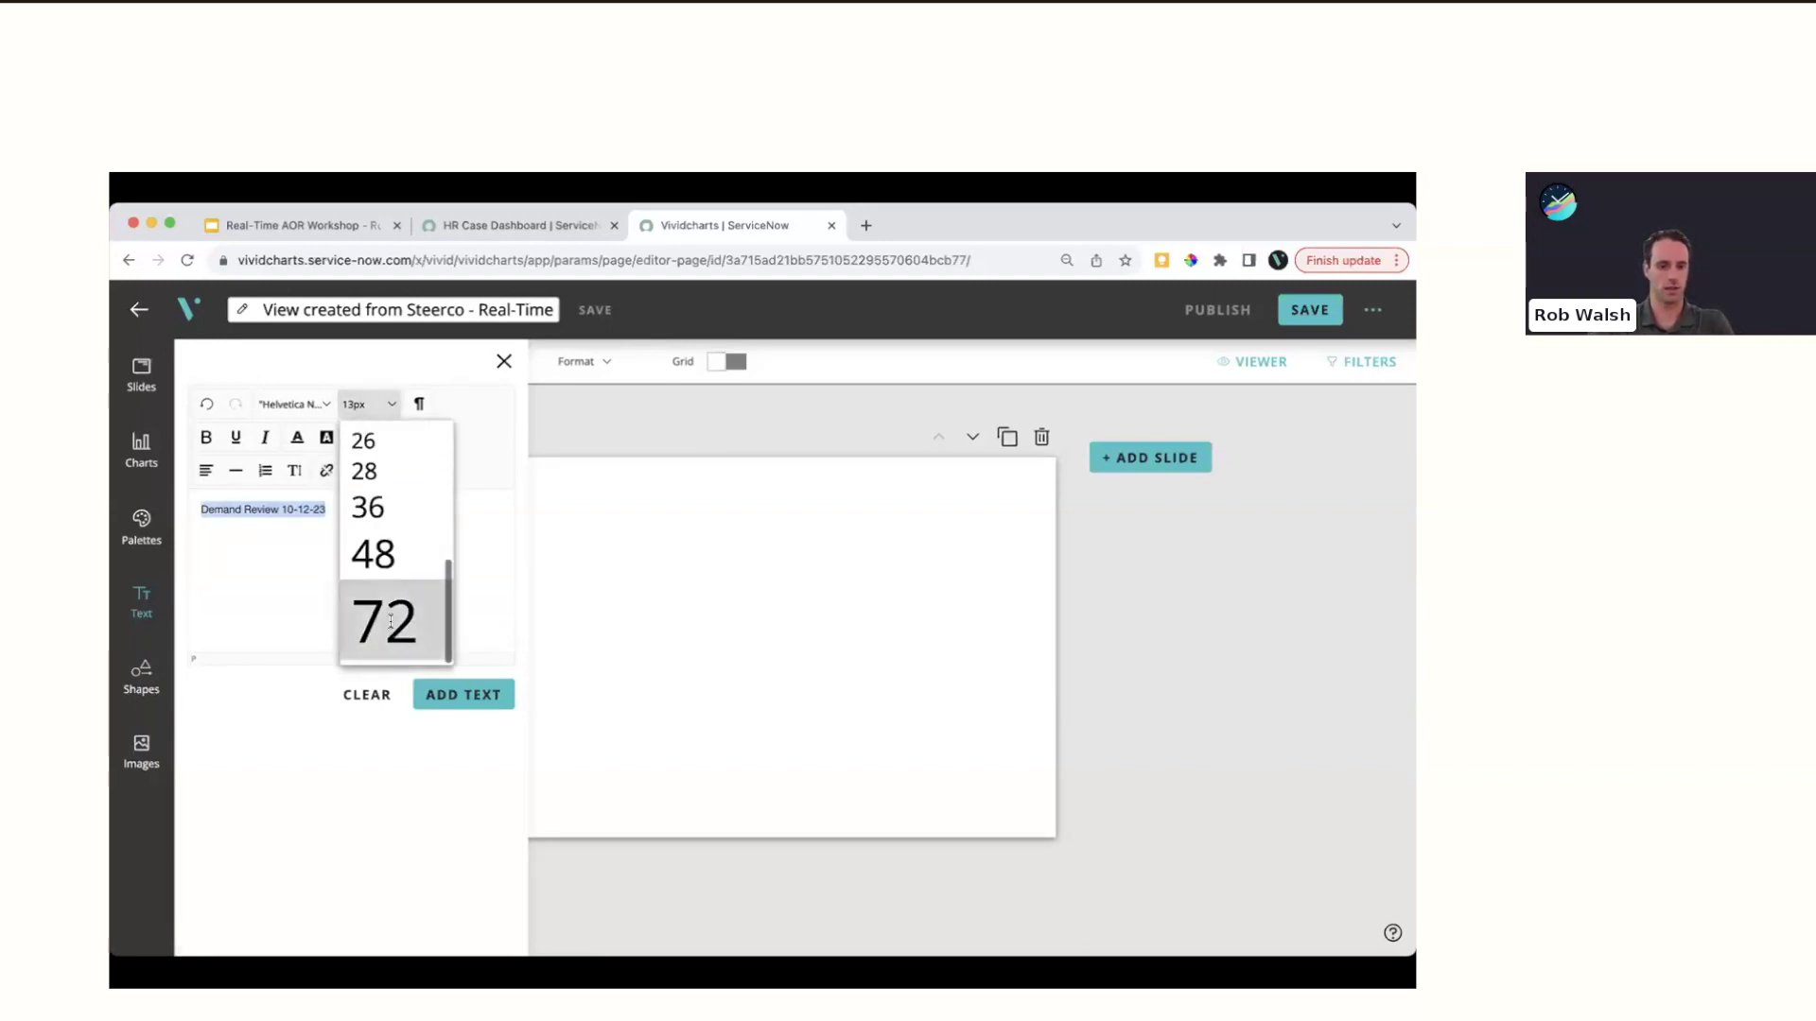
{"action": "left_click", "coordinate": [391, 621]}
{"action": "left_click", "coordinate": [464, 694]}
{"action": "left_click", "coordinate": [429, 483]}
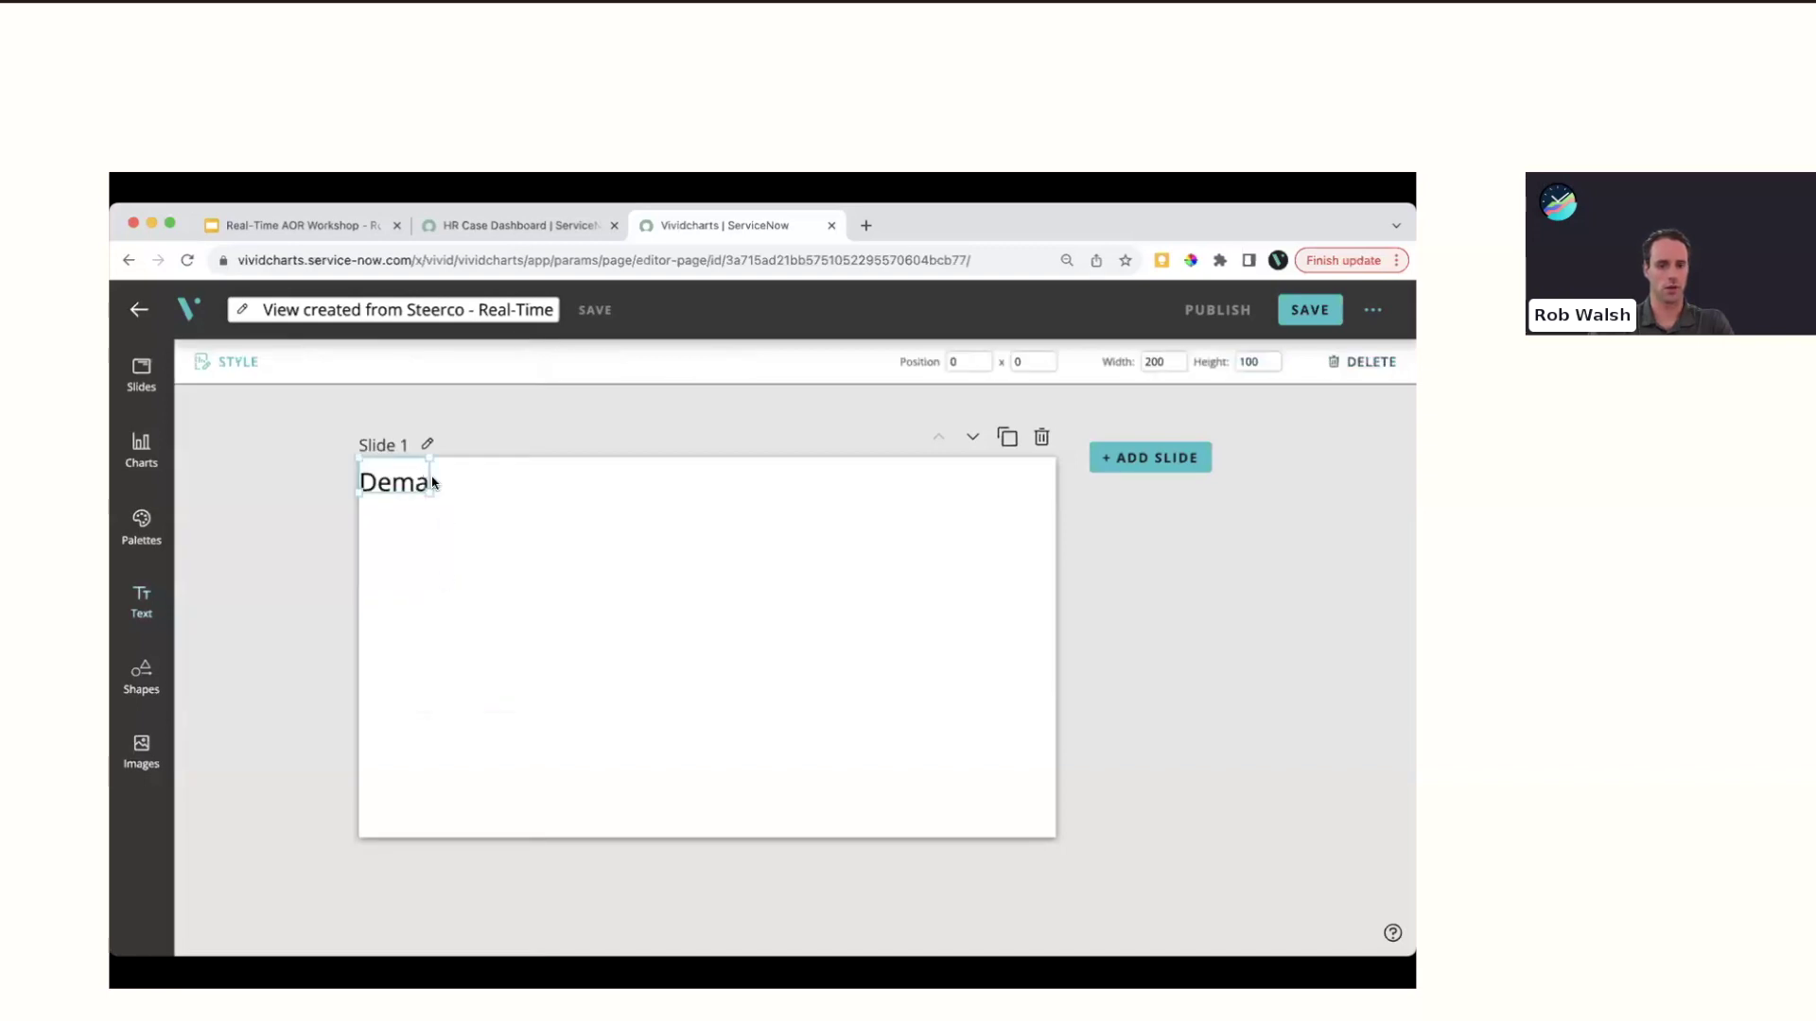
{"action": "left_click_drag", "start_coordinate": [429, 474], "coordinate": [795, 491]}
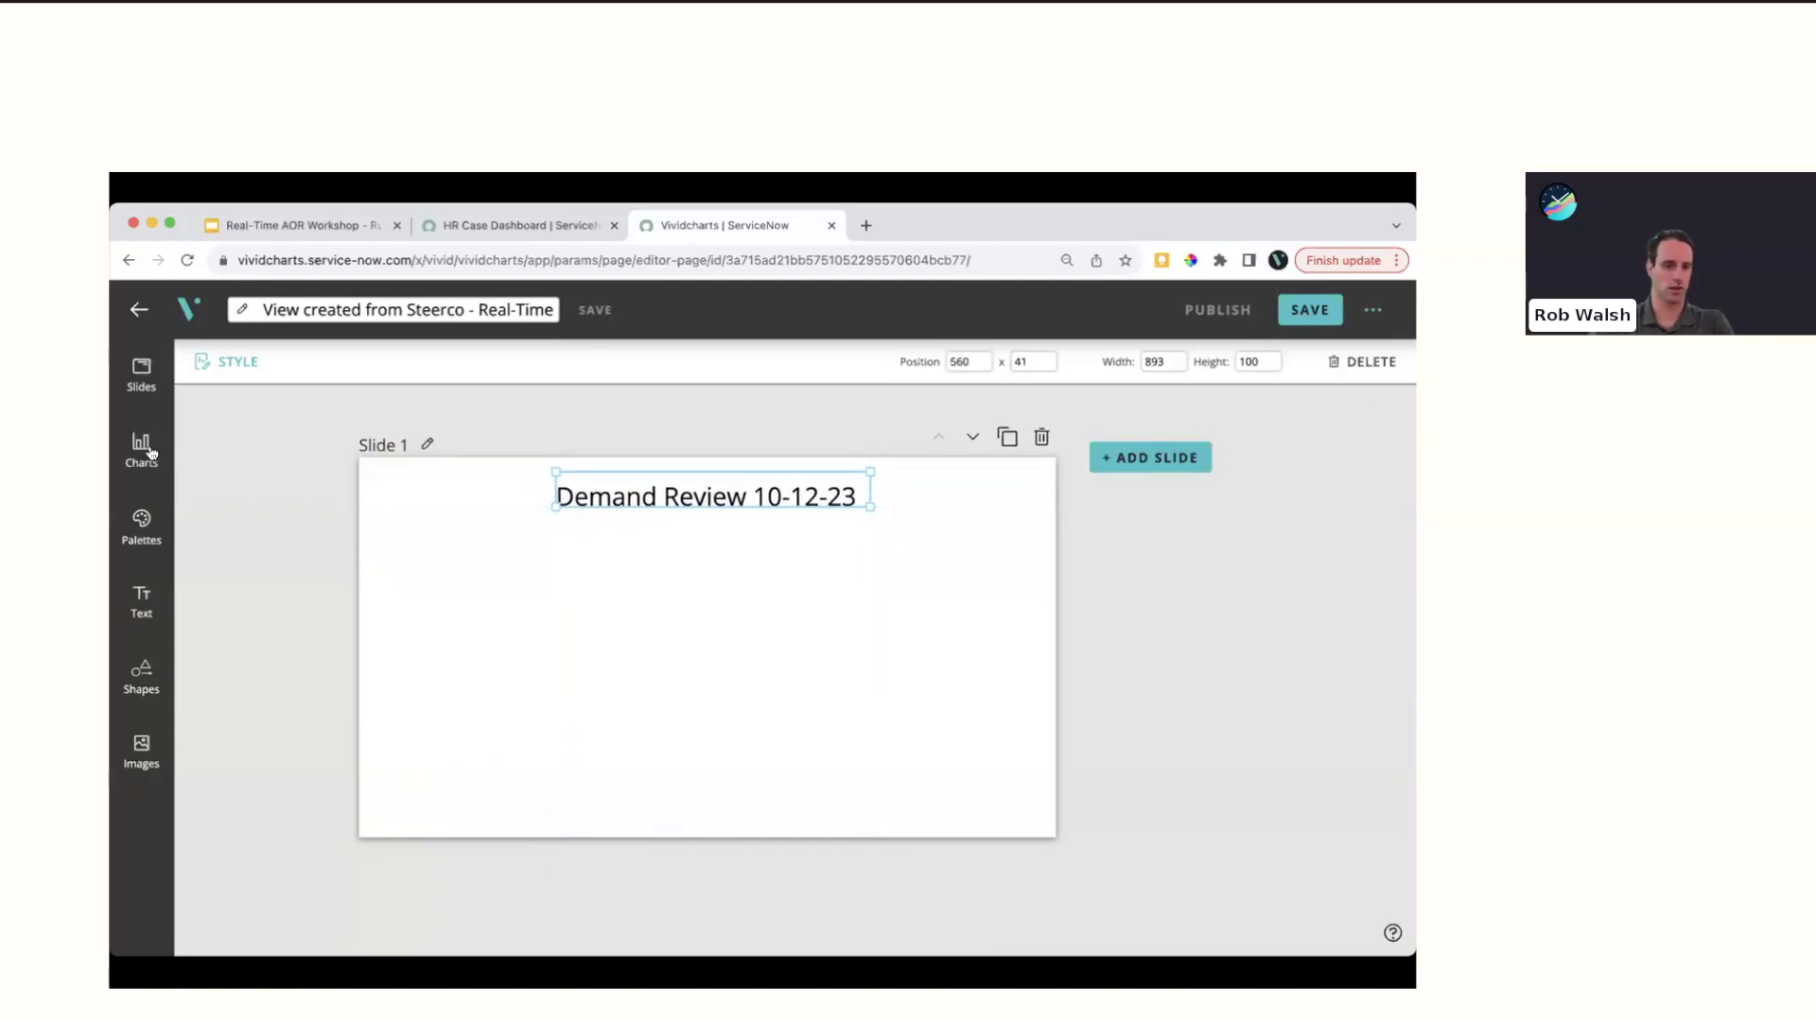
Find the "real-time" chart templates and place Real-Time - Project Portfolio by VP on the right half of the title slide
{"action": "left_click", "coordinate": [147, 452]}
{"action": "left_click", "coordinate": [455, 451]}
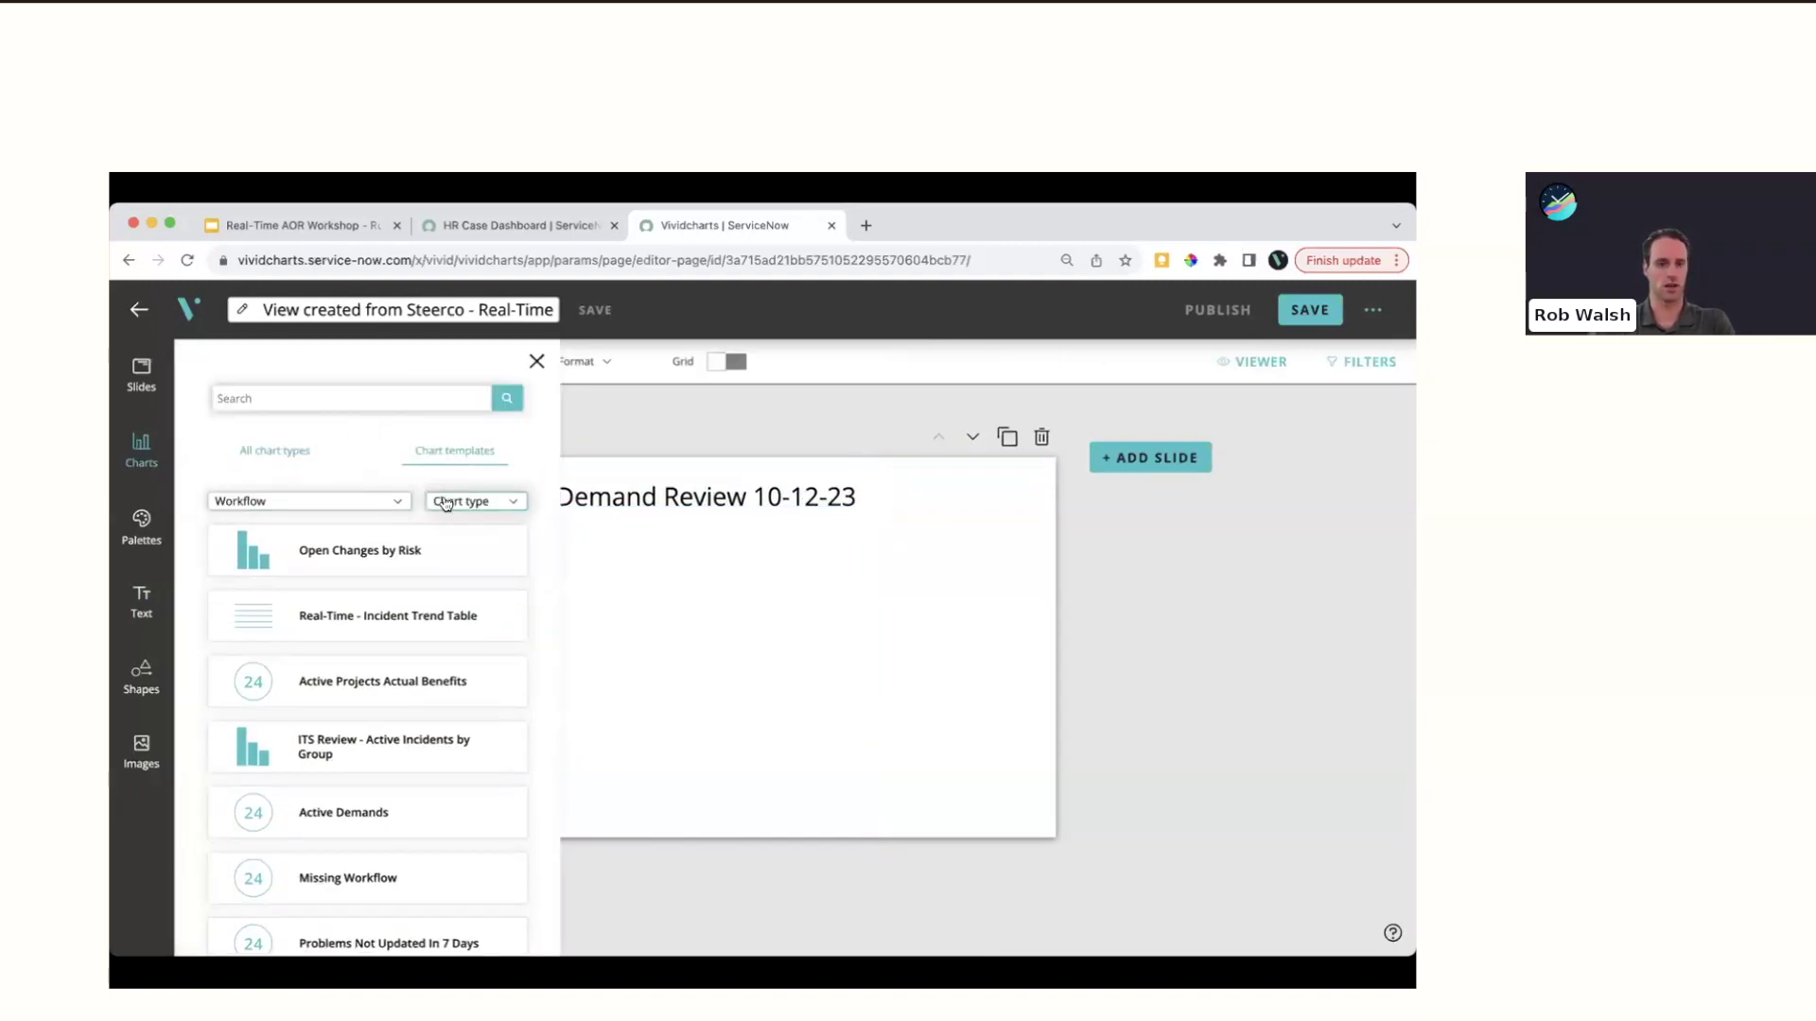
{"action": "left_click", "coordinate": [364, 398]}
{"action": "type", "text": "real"}
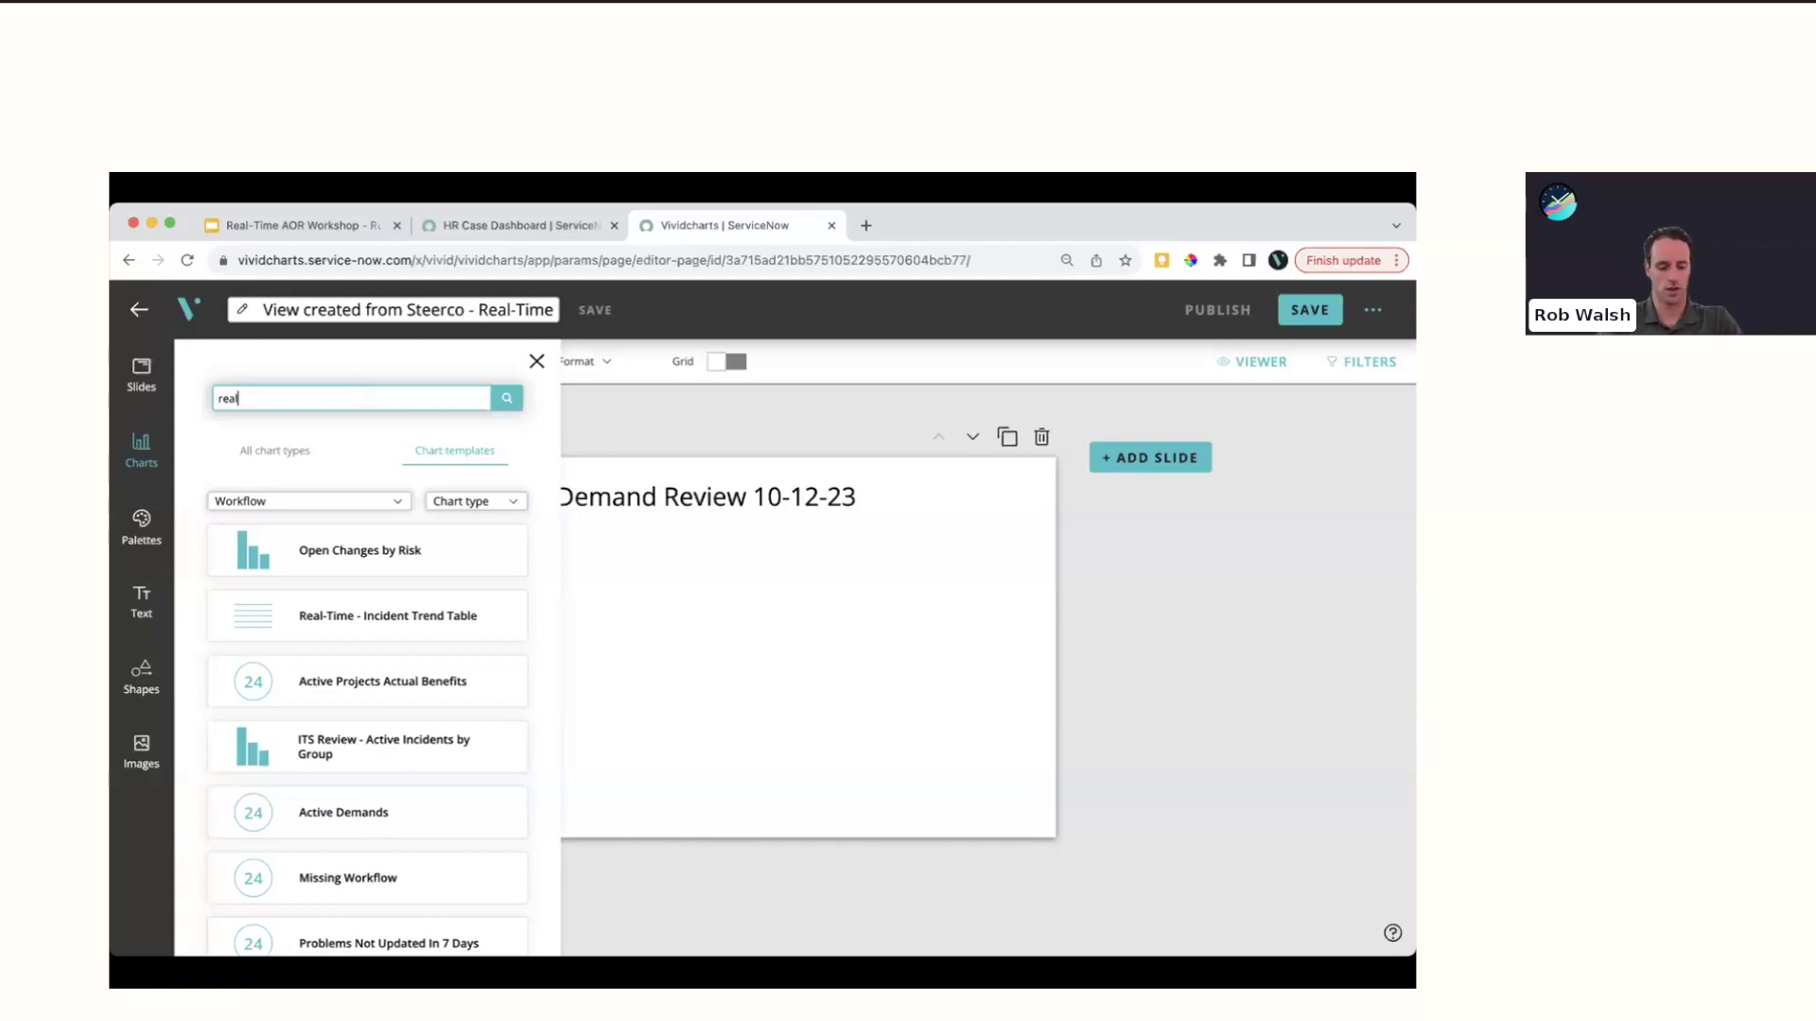
{"action": "type", "text": "-time"}
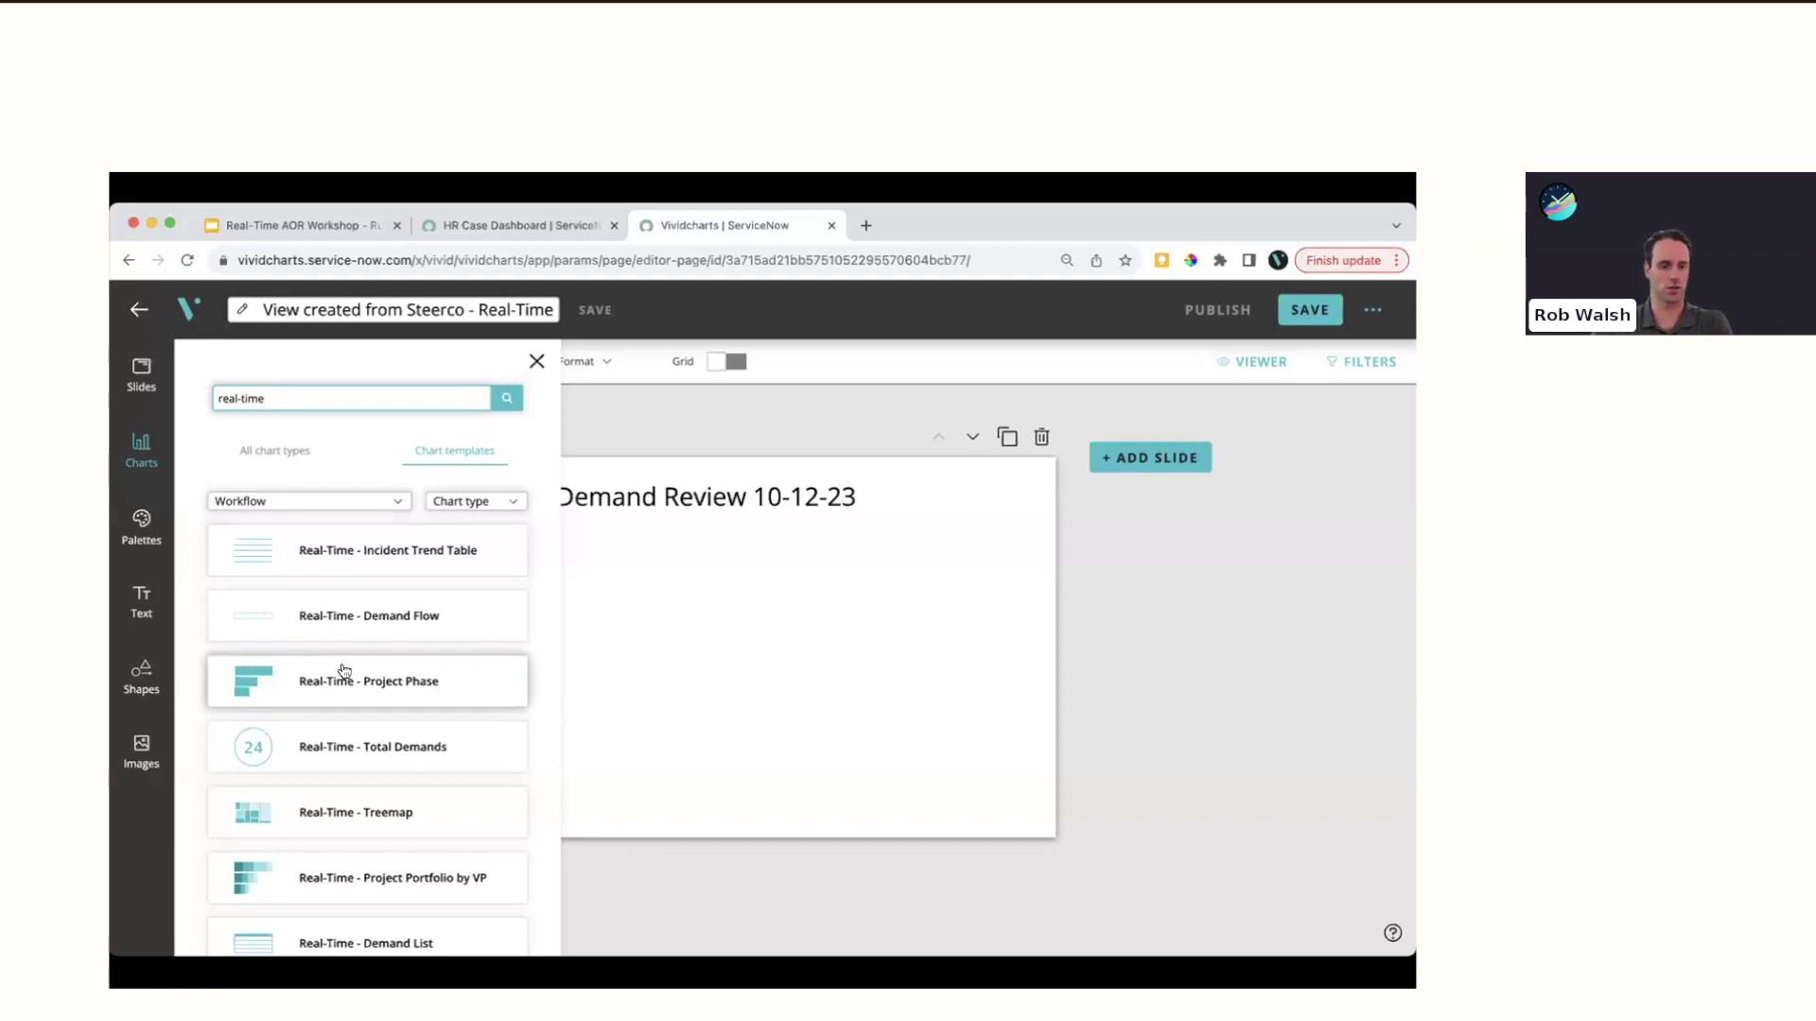
{"action": "scroll", "coordinate": [344, 671], "scroll_direction": "down", "scroll_amount": 1}
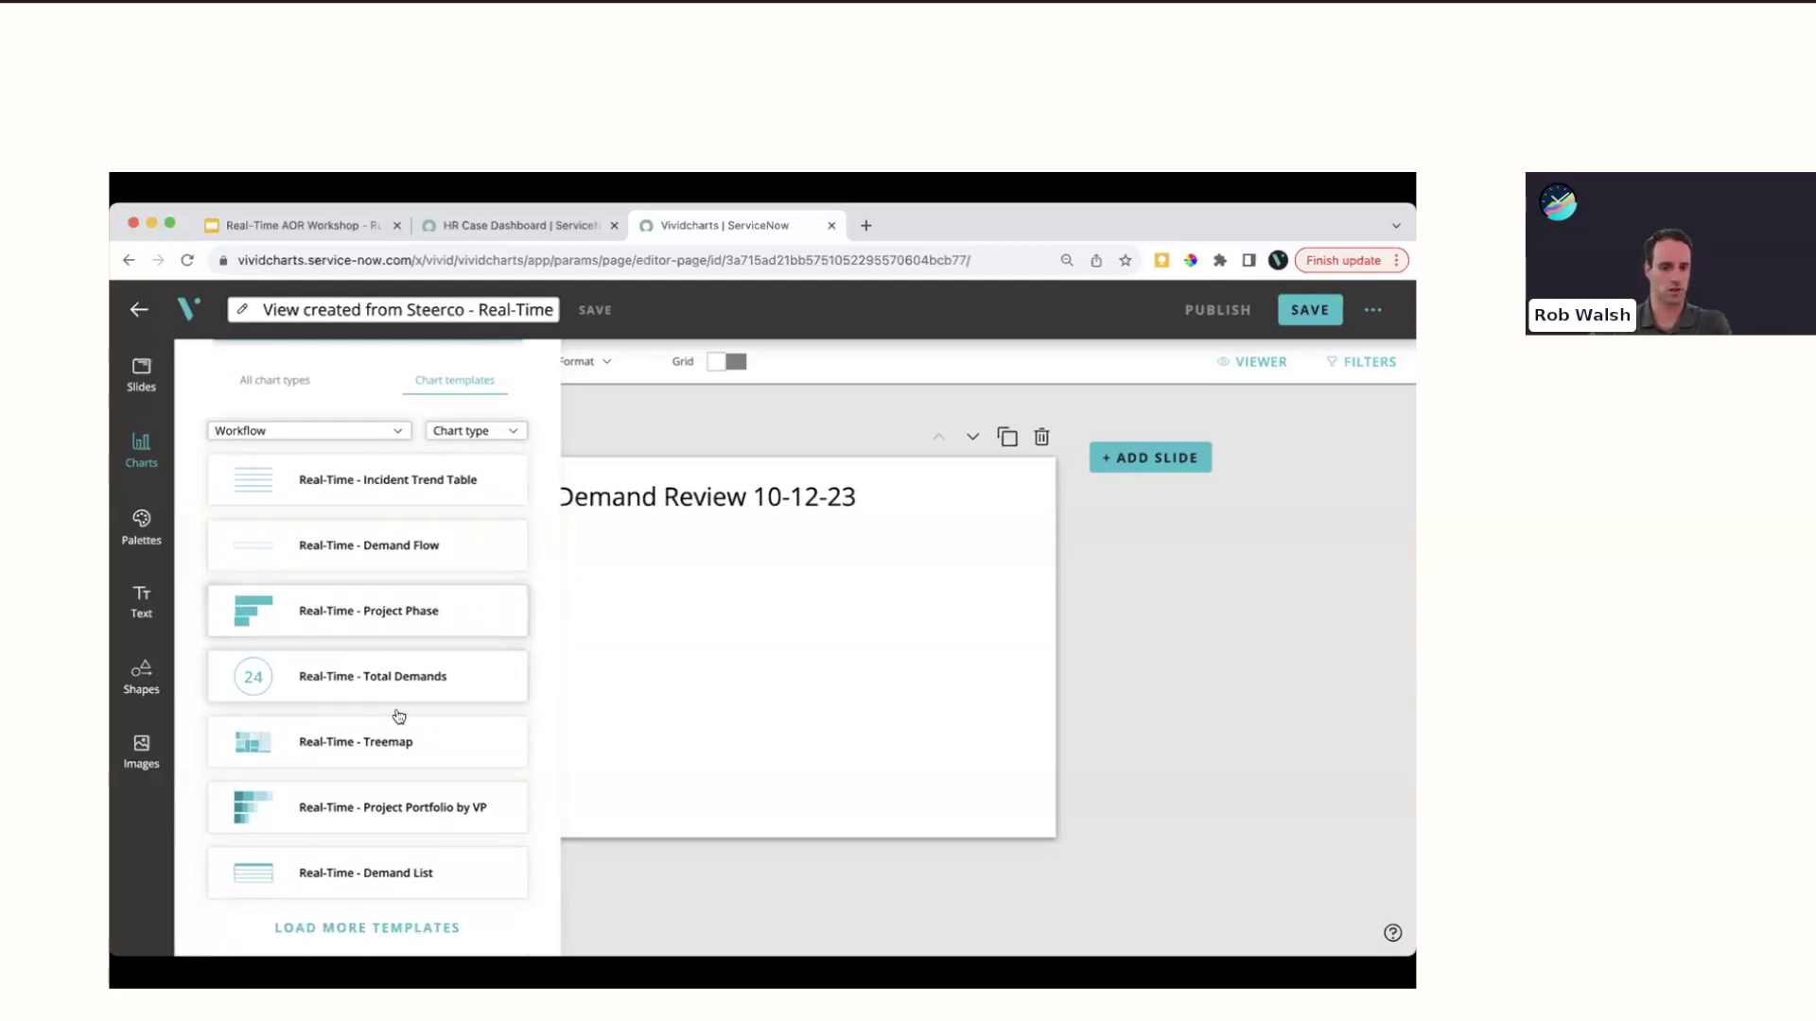
{"action": "left_click", "coordinate": [345, 810]}
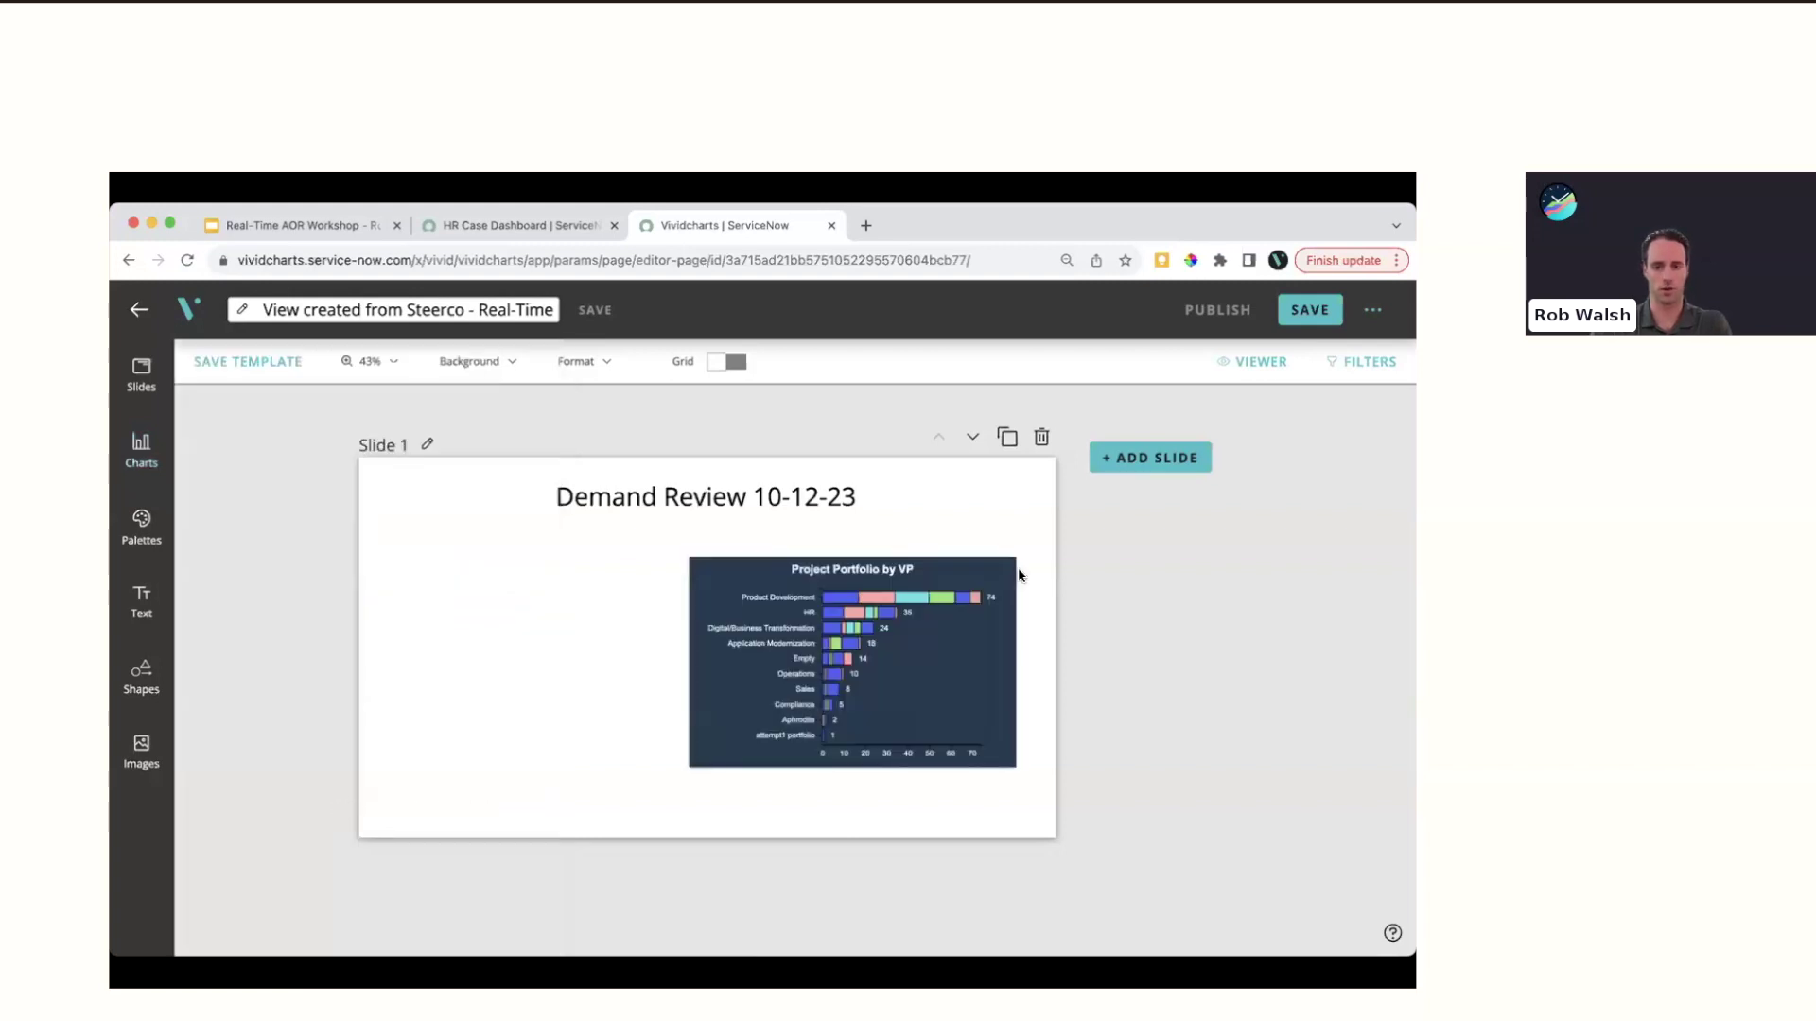
{"action": "left_click", "coordinate": [891, 616]}
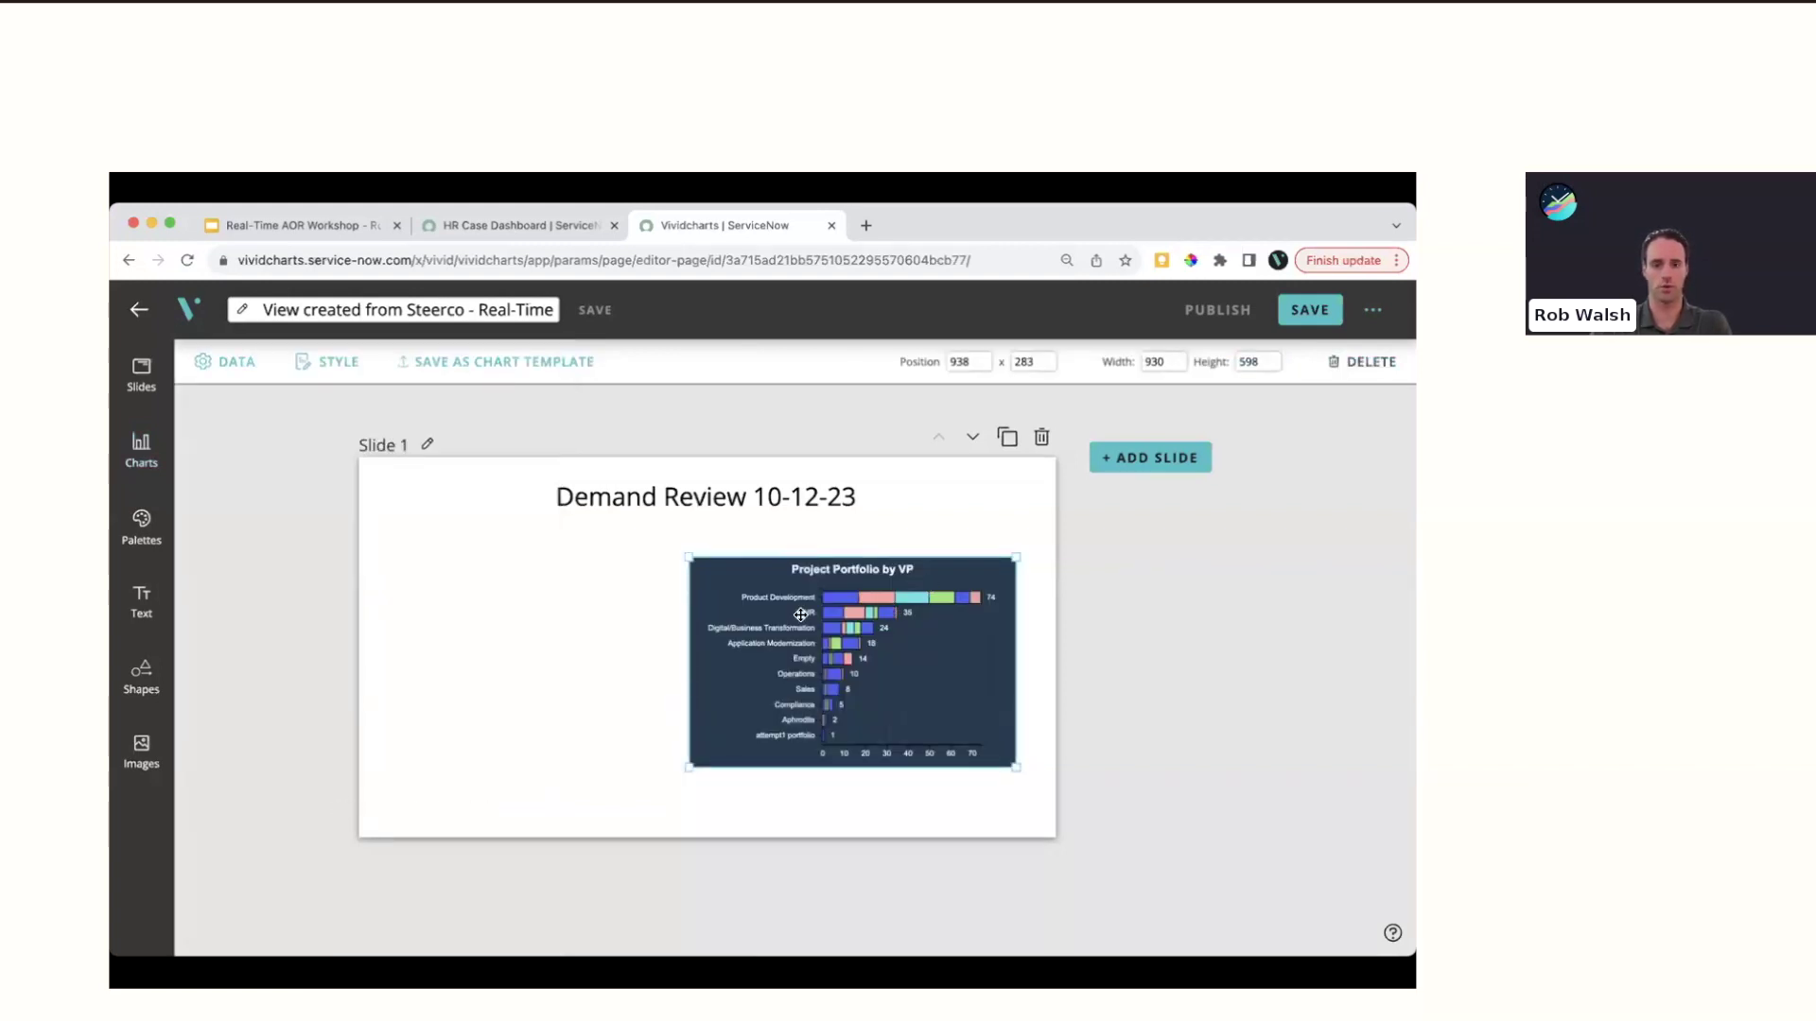
Add the Real-Time - Project Phase chart template and position it at about 83 x 280, beside the Project Portfolio by VP chart
{"action": "left_click", "coordinate": [142, 451]}
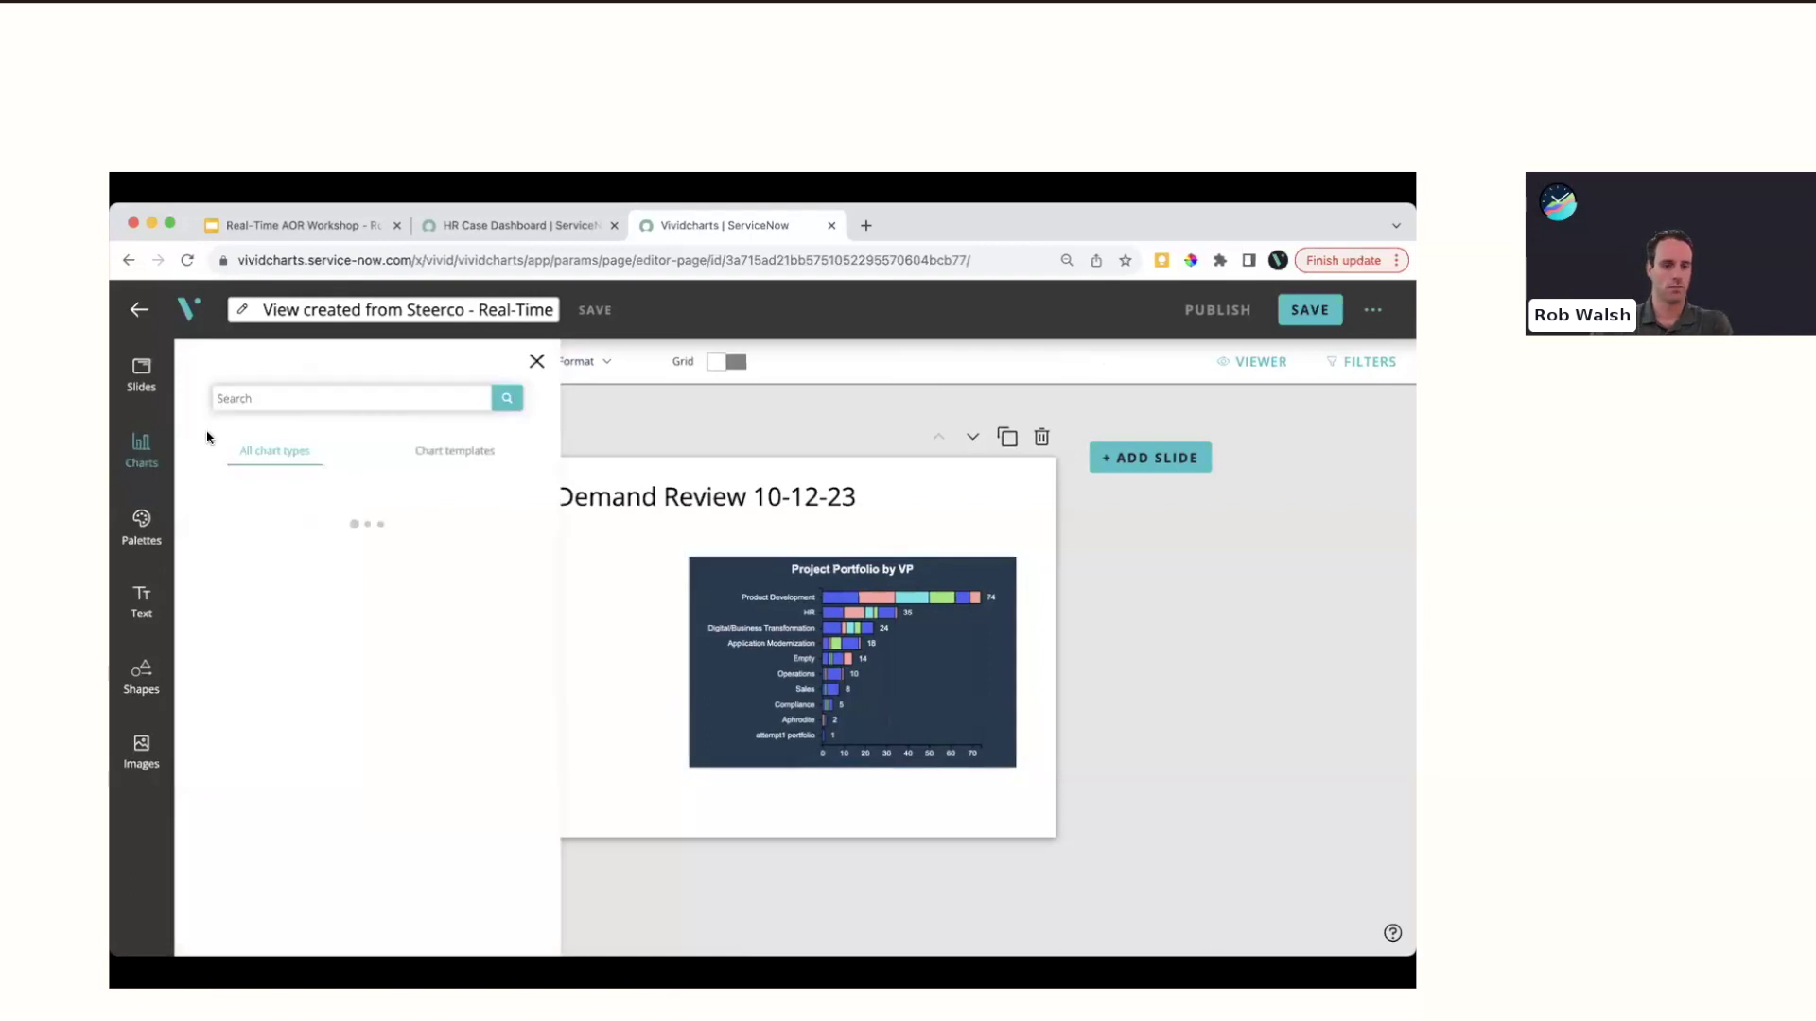
{"action": "left_click", "coordinate": [455, 453]}
{"action": "left_click", "coordinate": [355, 405]}
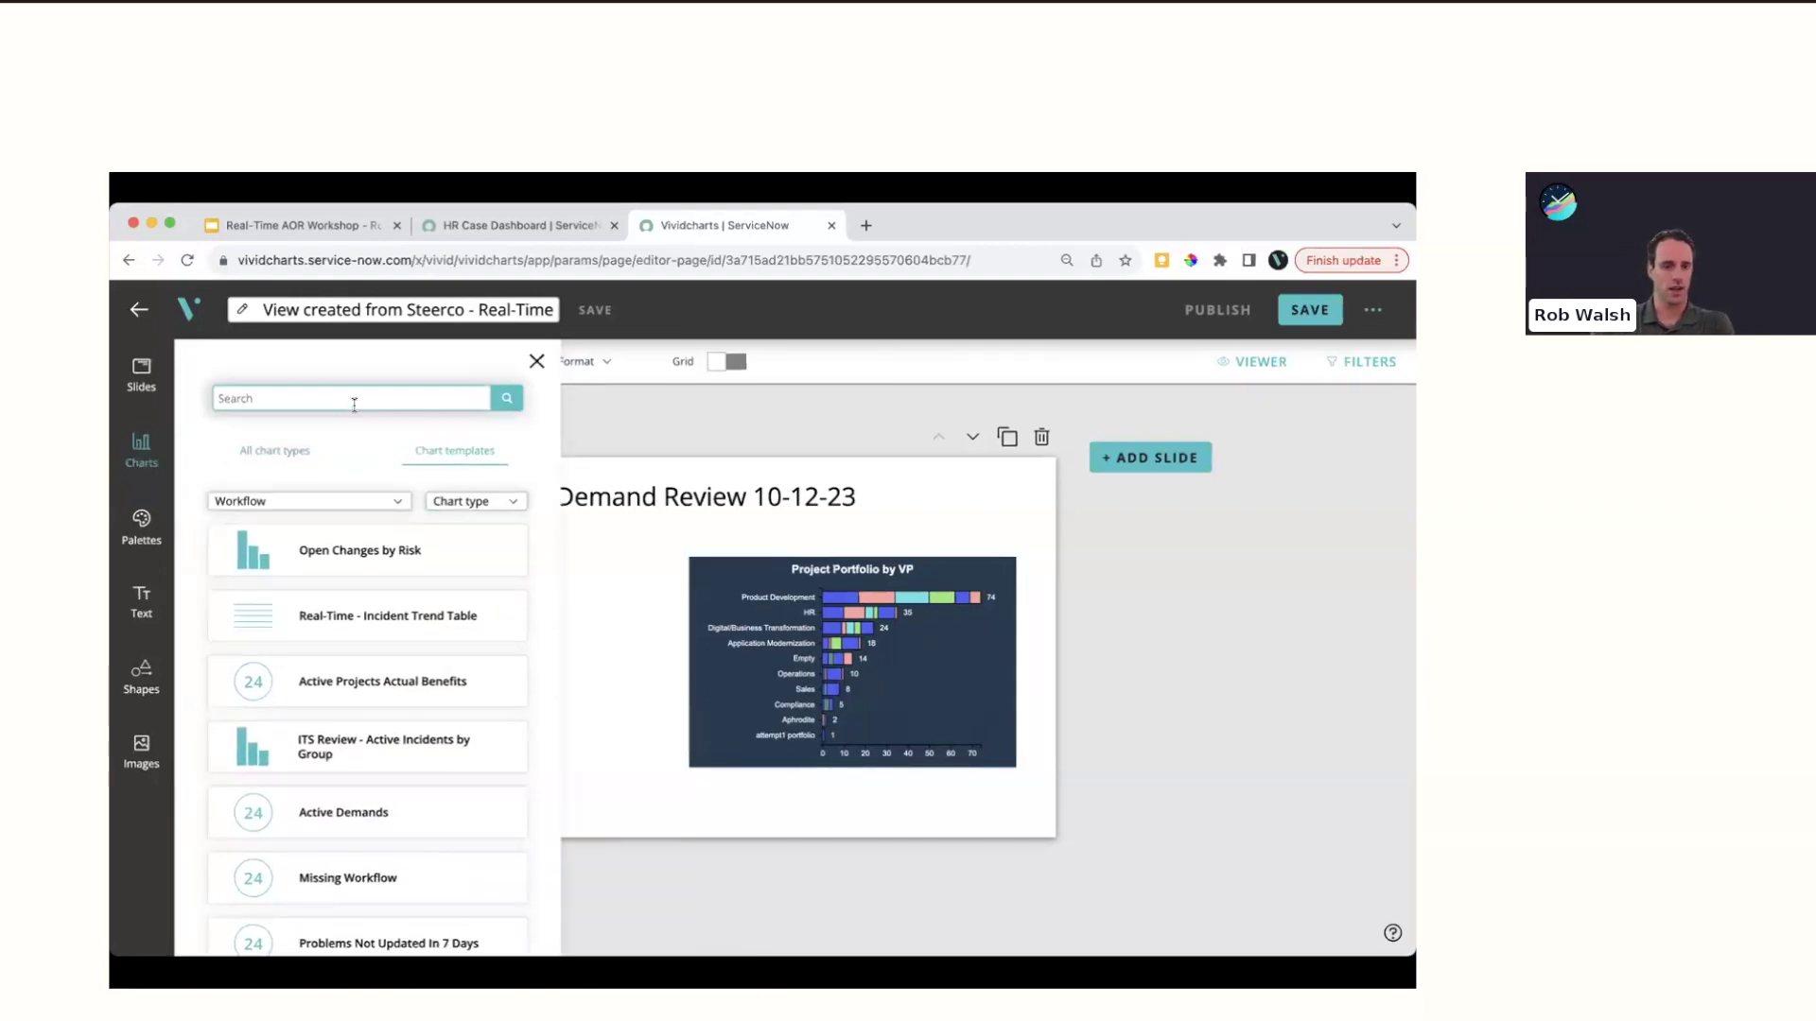
{"action": "type", "text": "real-ti"}
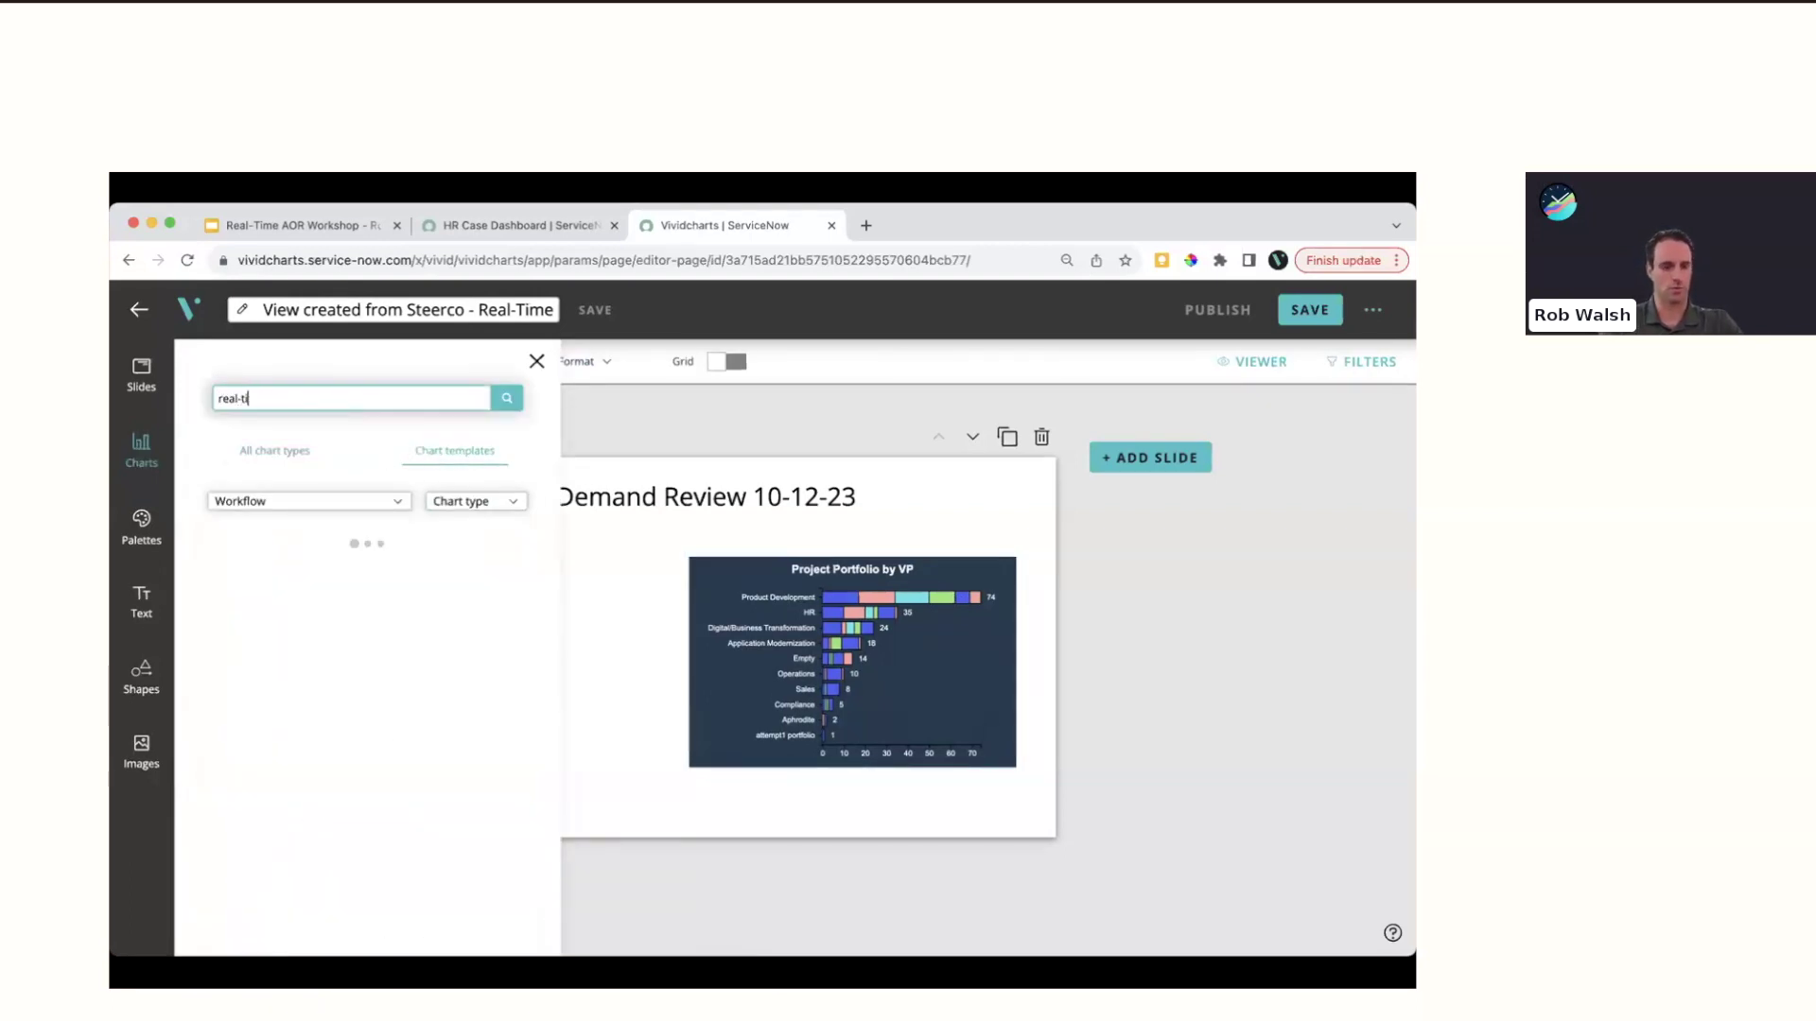
{"action": "scroll", "coordinate": [332, 679], "scroll_direction": "down", "scroll_amount": 1}
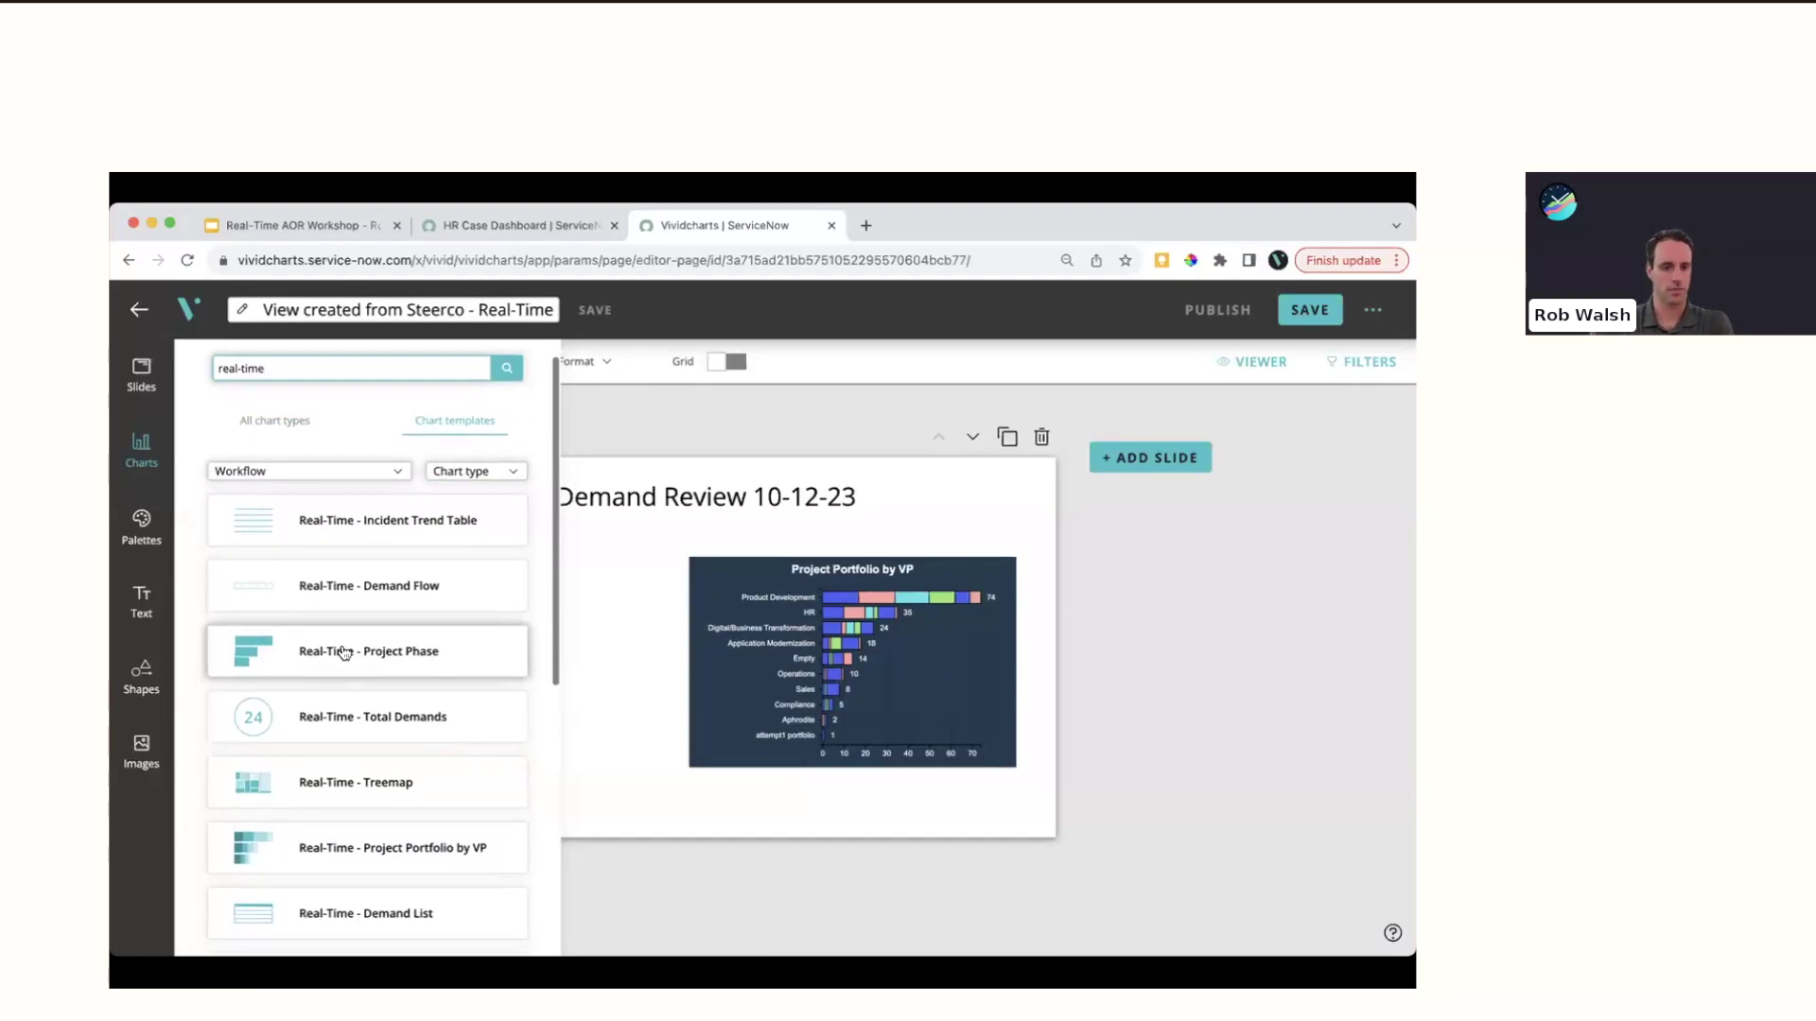
{"action": "left_click", "coordinate": [344, 658]}
{"action": "left_click", "coordinate": [579, 627]}
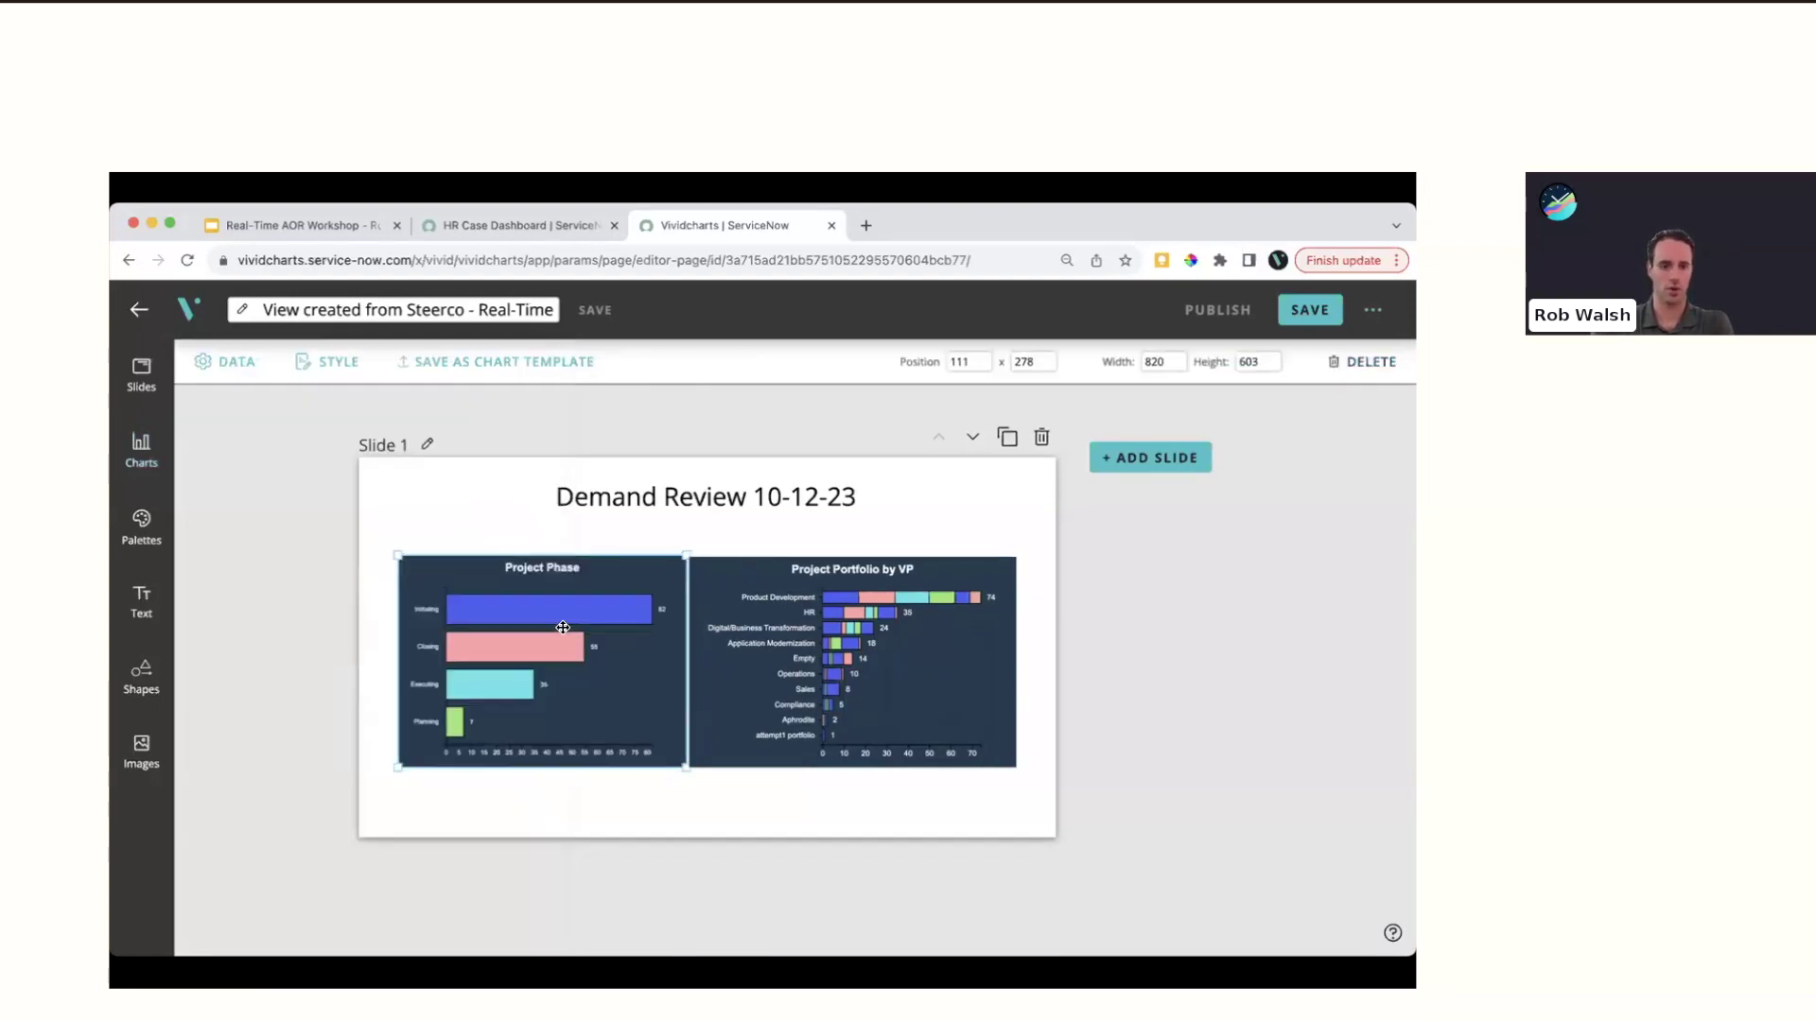
{"action": "left_click_drag", "start_coordinate": [579, 627], "coordinate": [575, 630]}
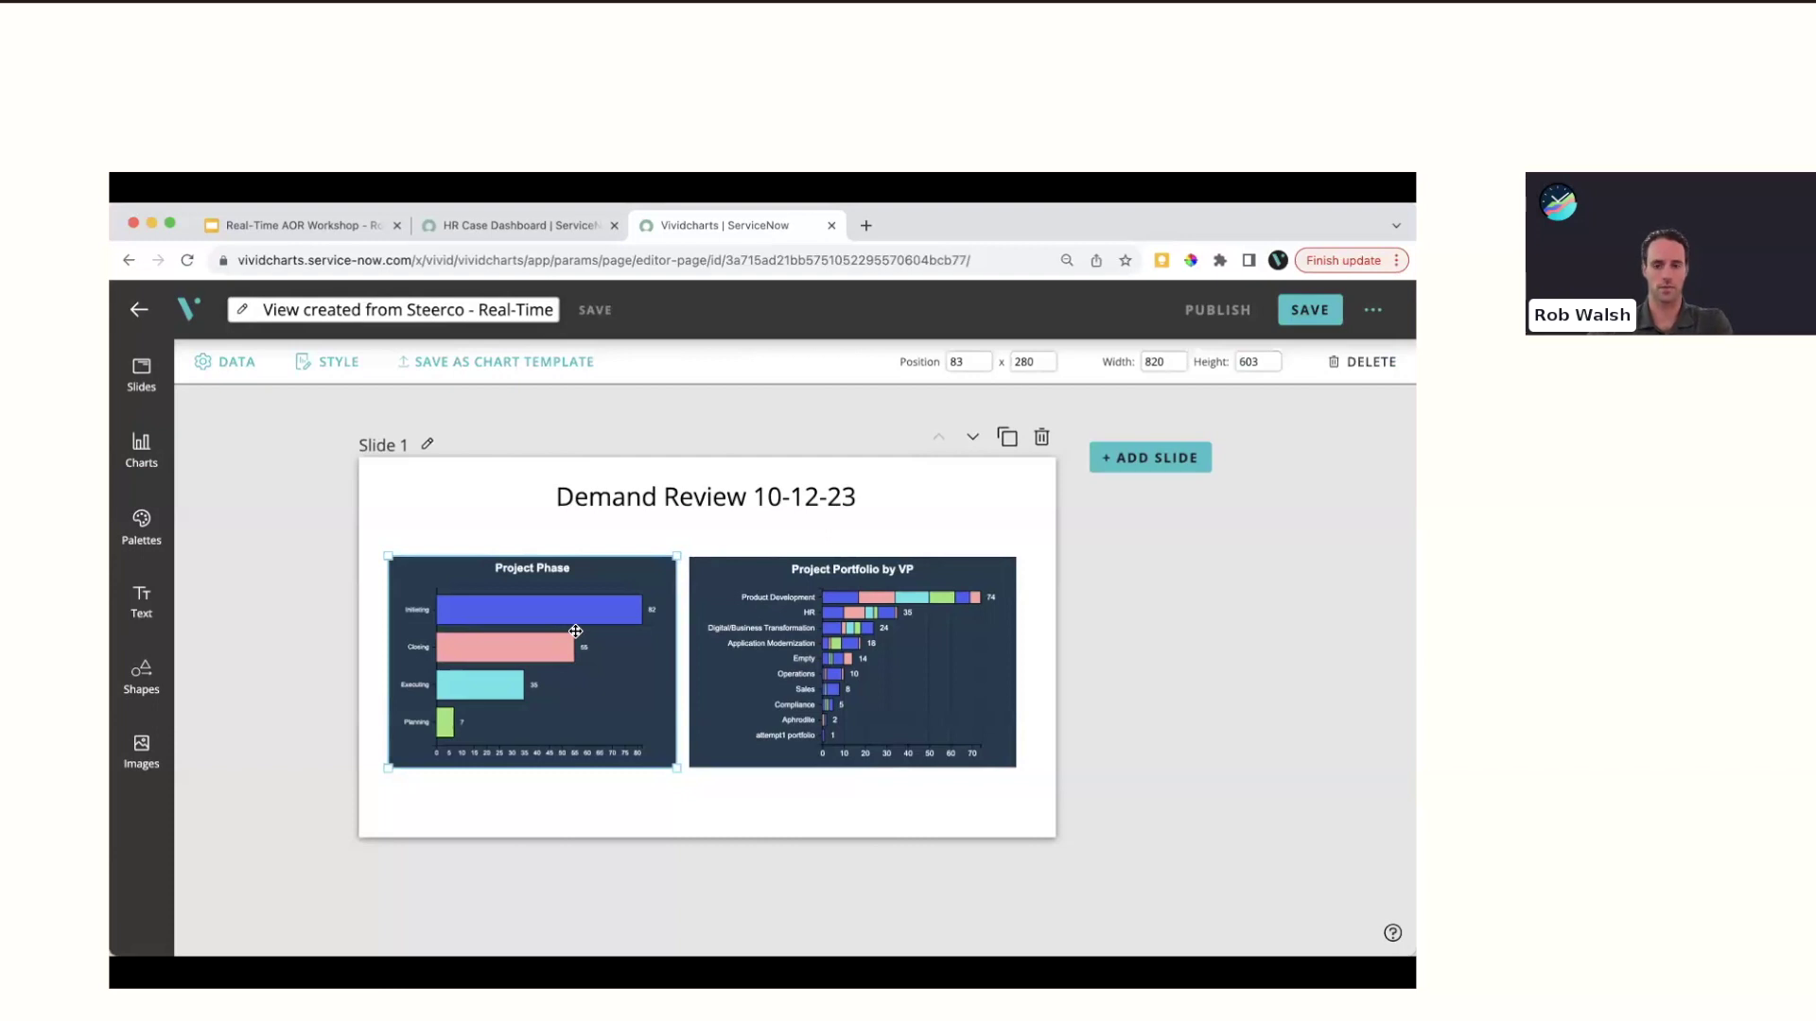
Save and publish the view, open it in the viewer and advance to its second slide
{"action": "left_click", "coordinate": [1318, 309]}
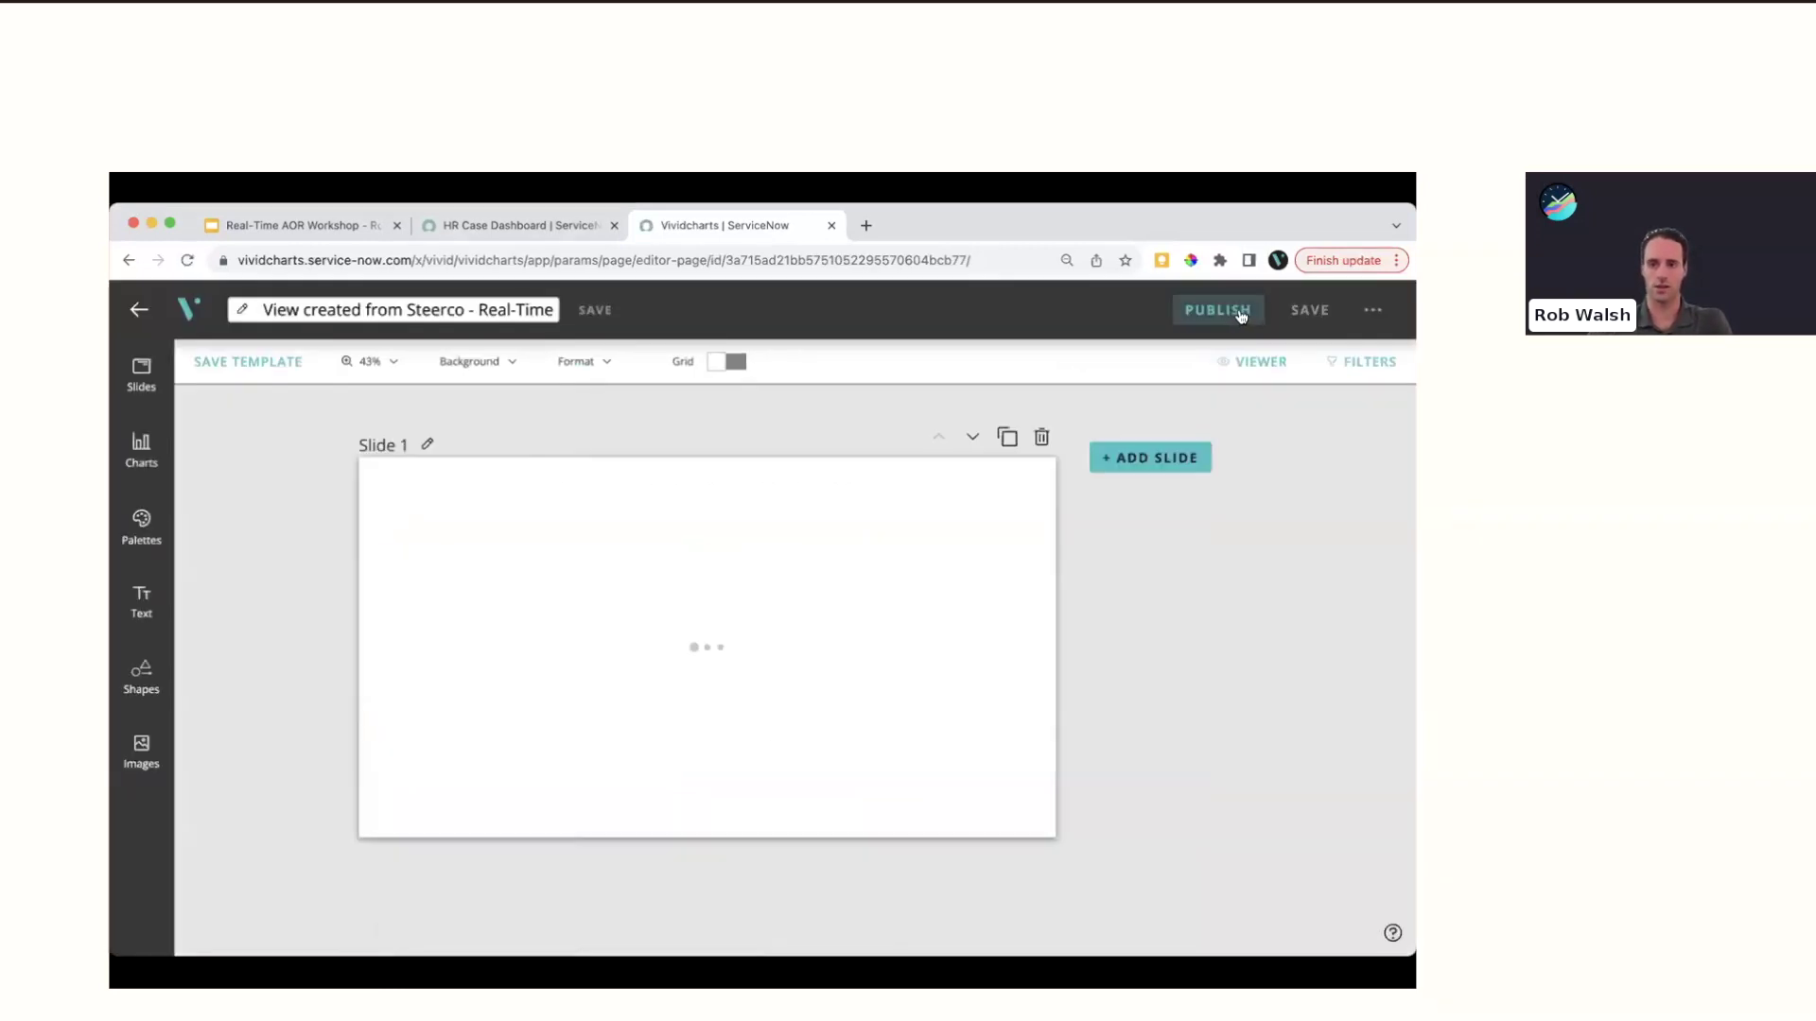
{"action": "left_click", "coordinate": [1229, 309]}
{"action": "left_click", "coordinate": [1246, 363]}
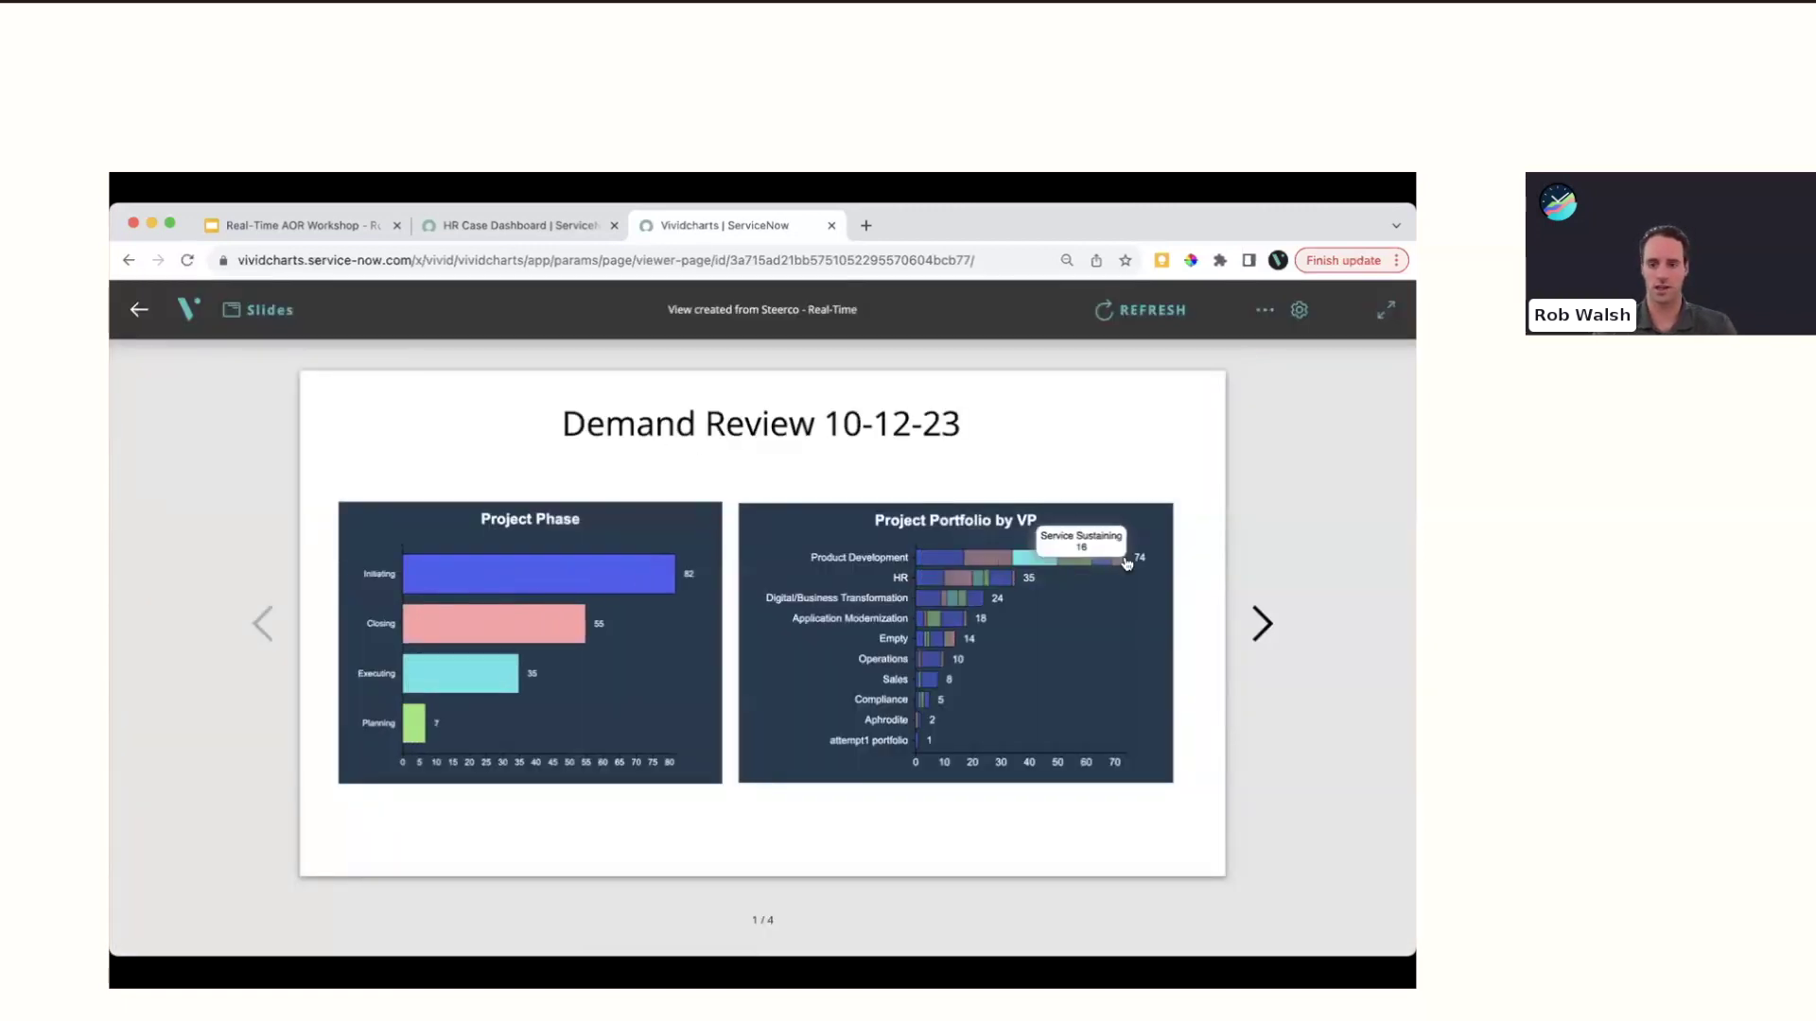
{"action": "left_click", "coordinate": [1270, 623]}
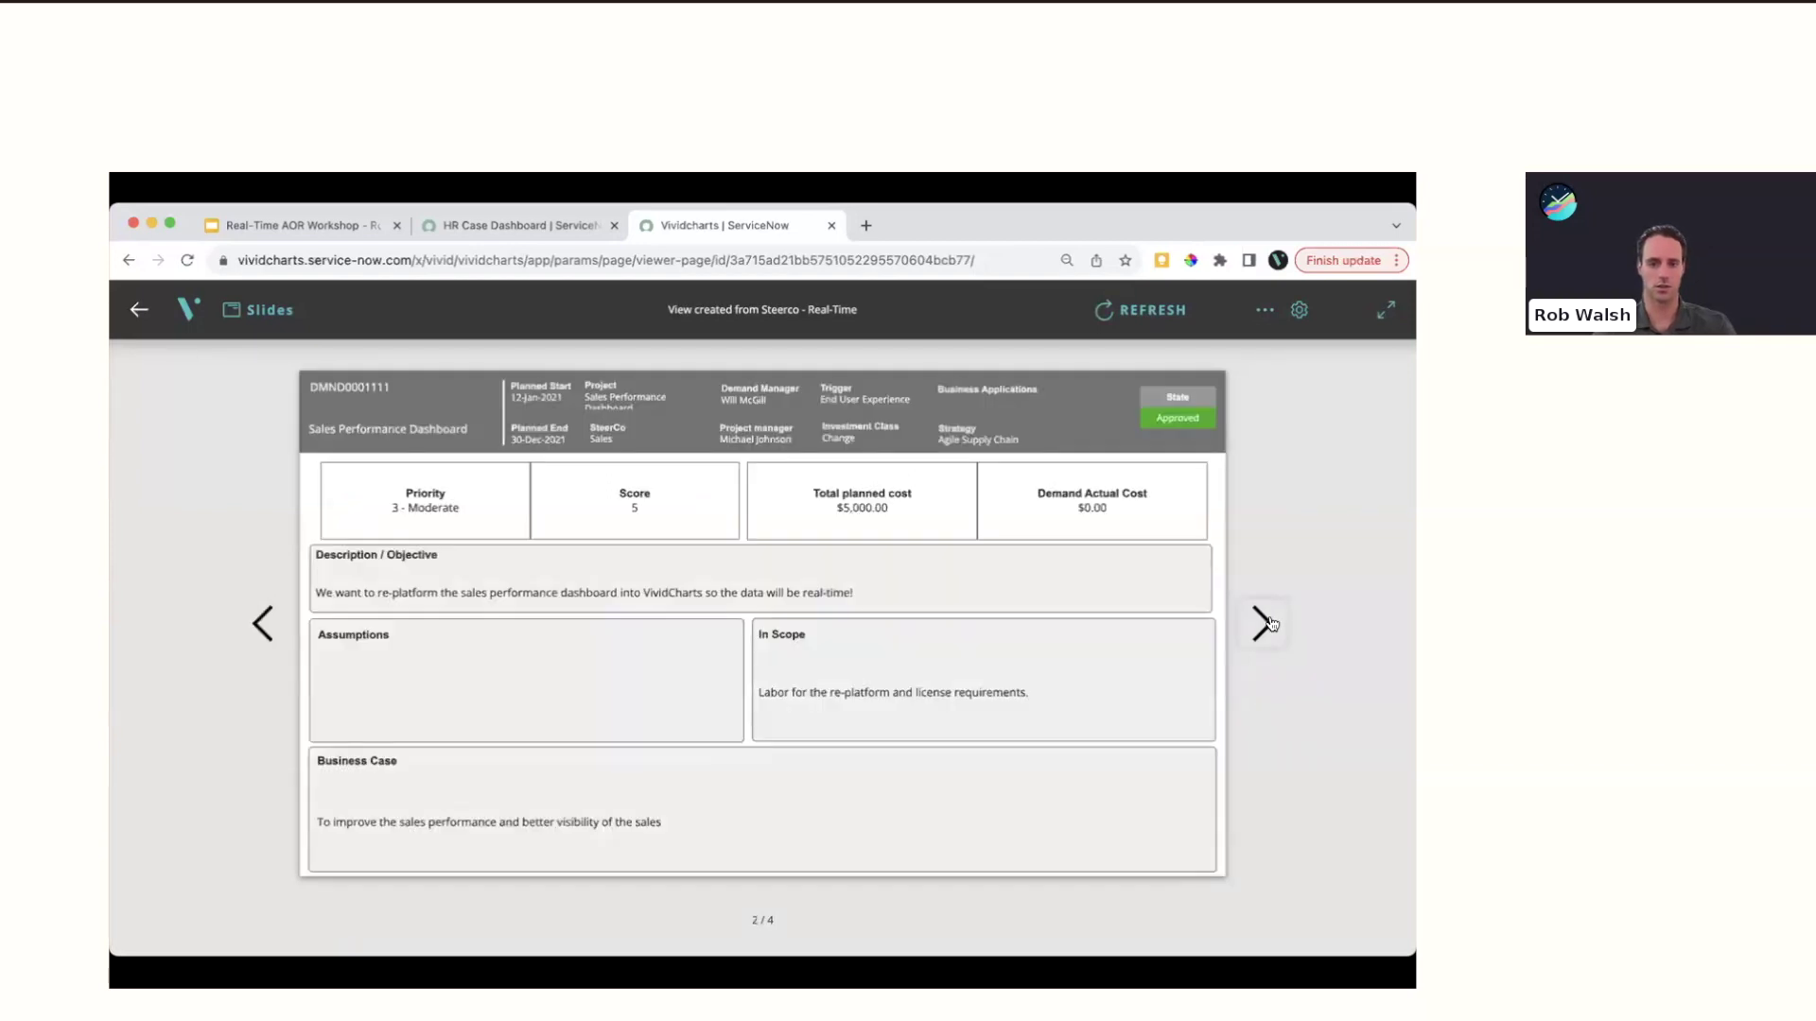